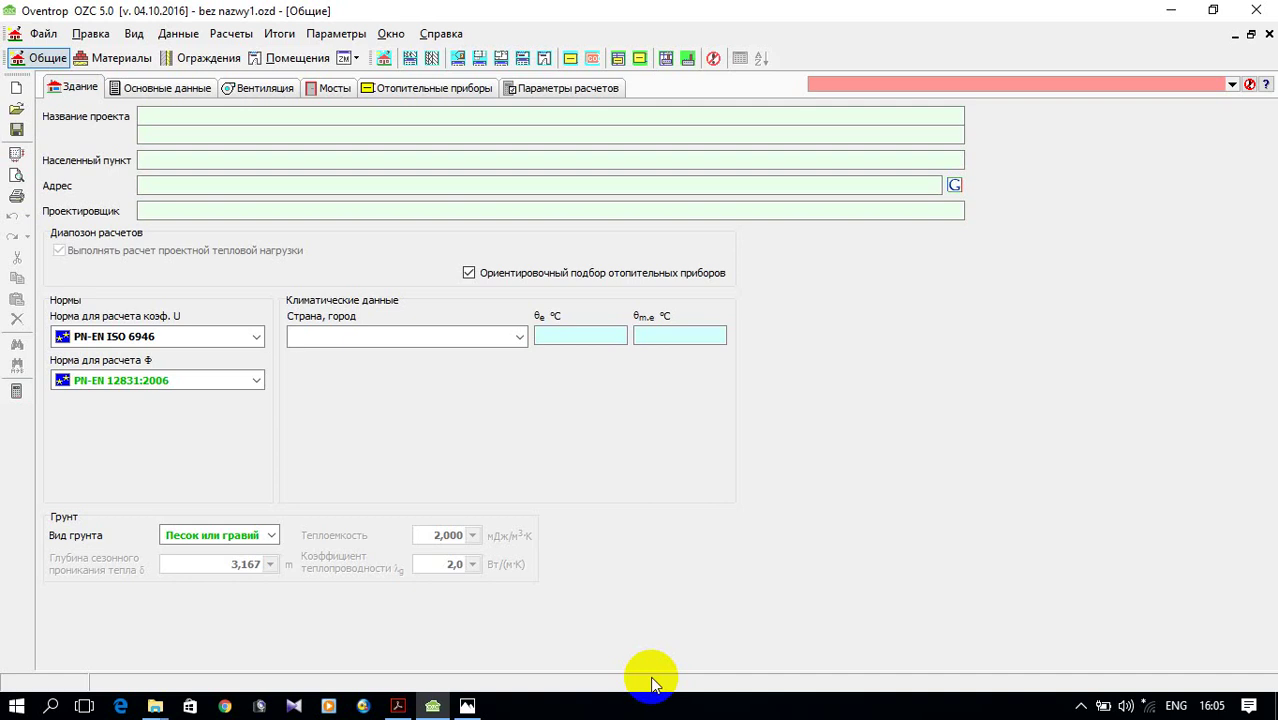
click(790, 712)
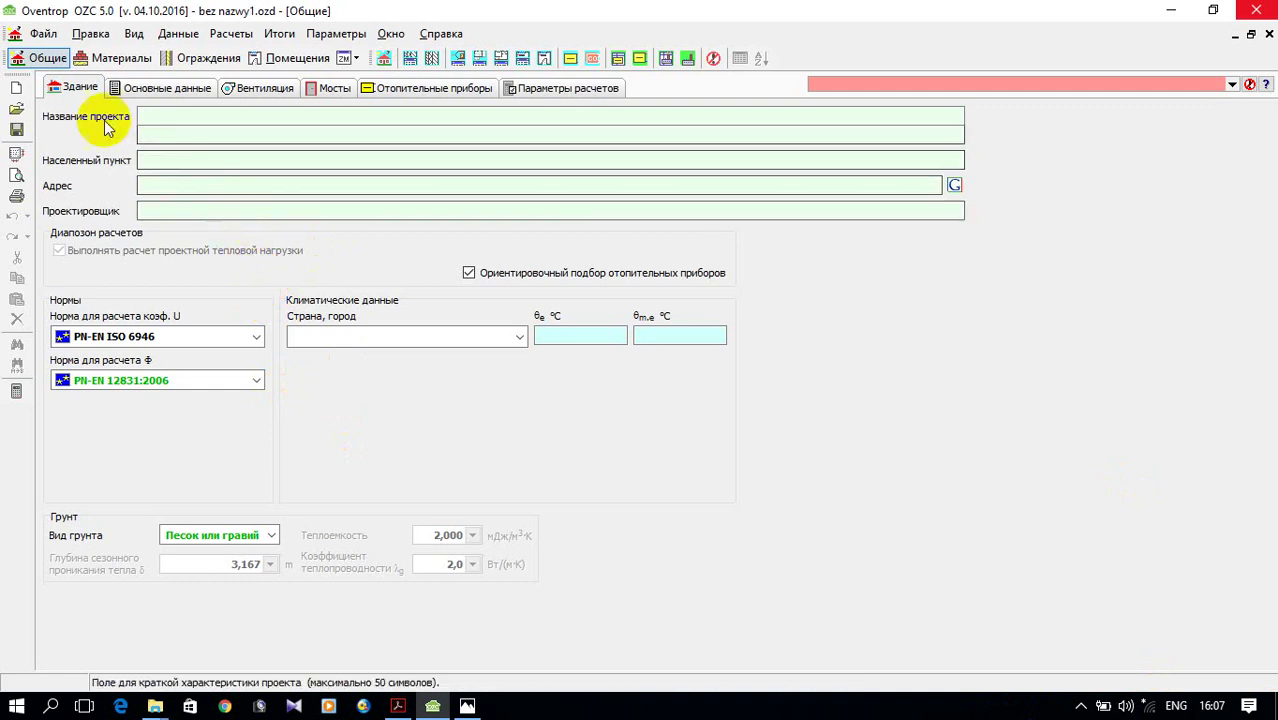
click(46, 34)
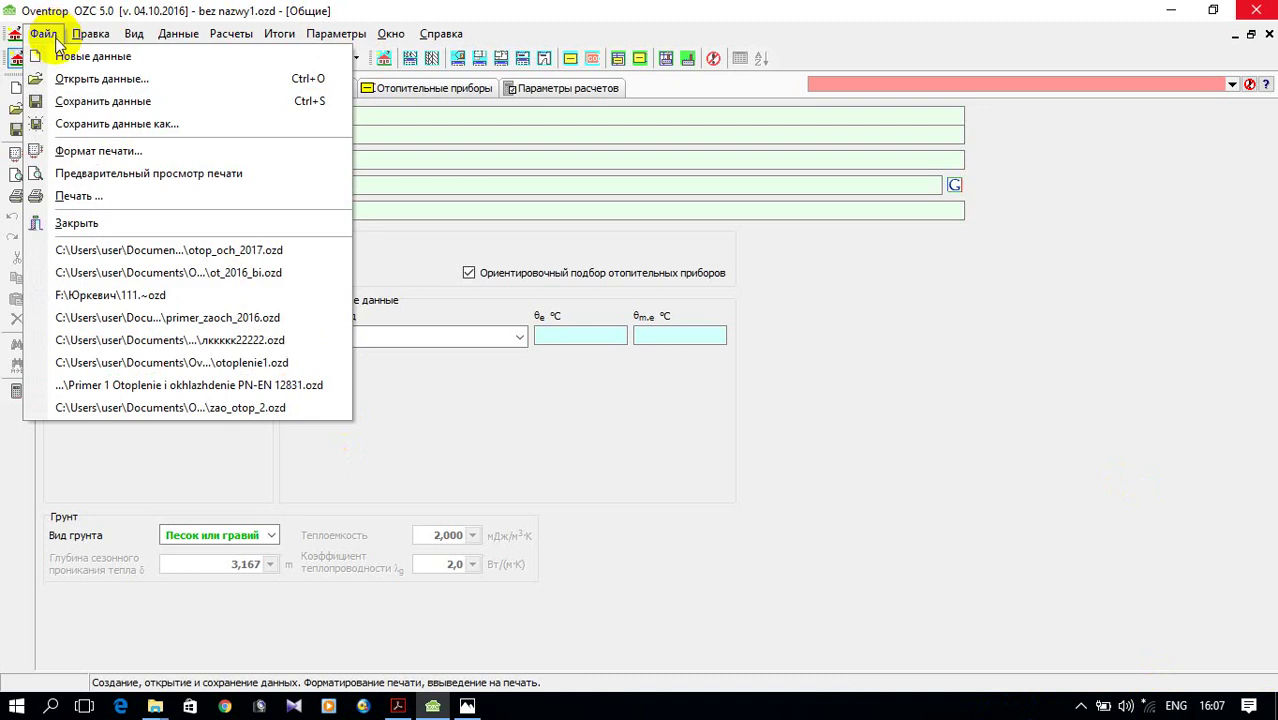
mouse_move(80, 40)
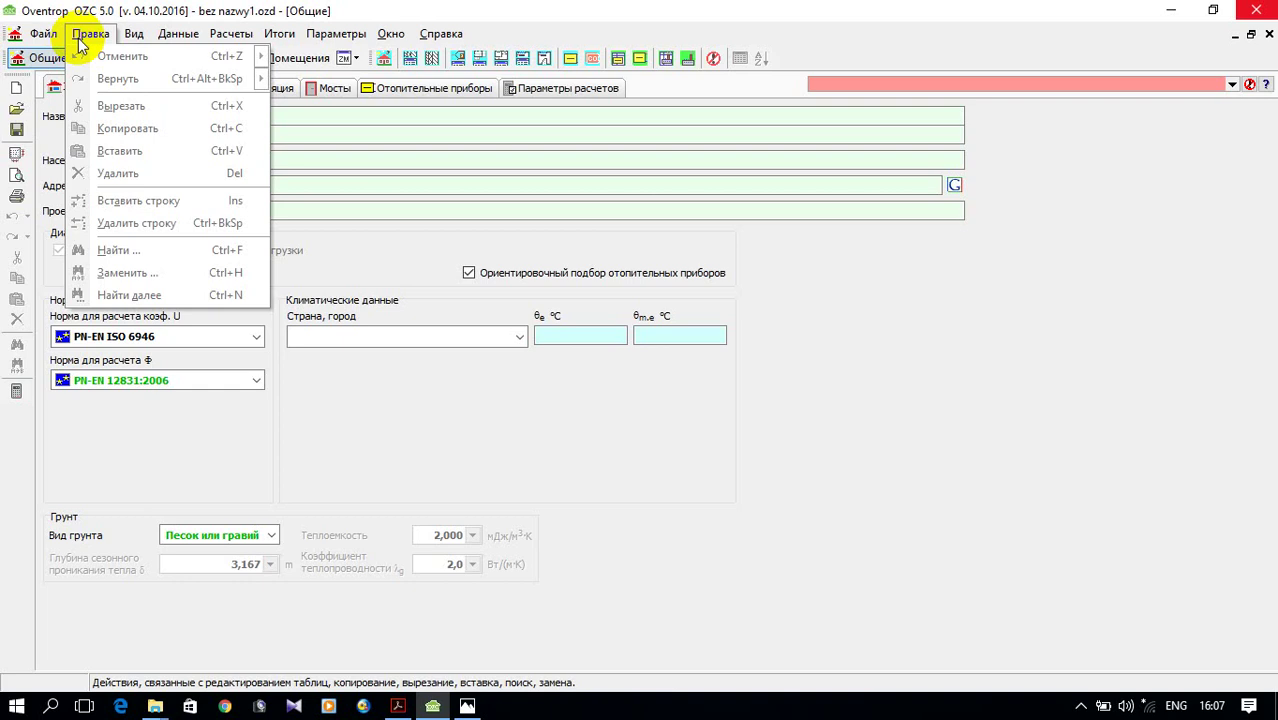
mouse_move(140, 34)
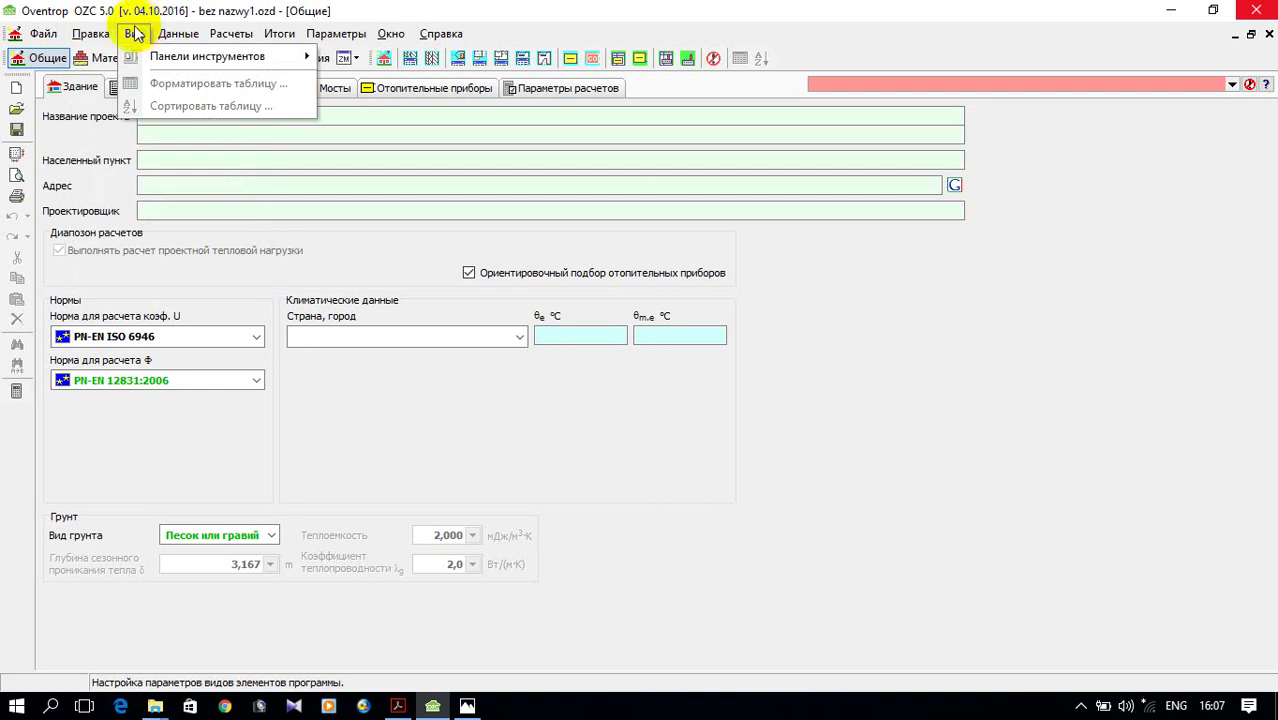
mouse_move(179, 36)
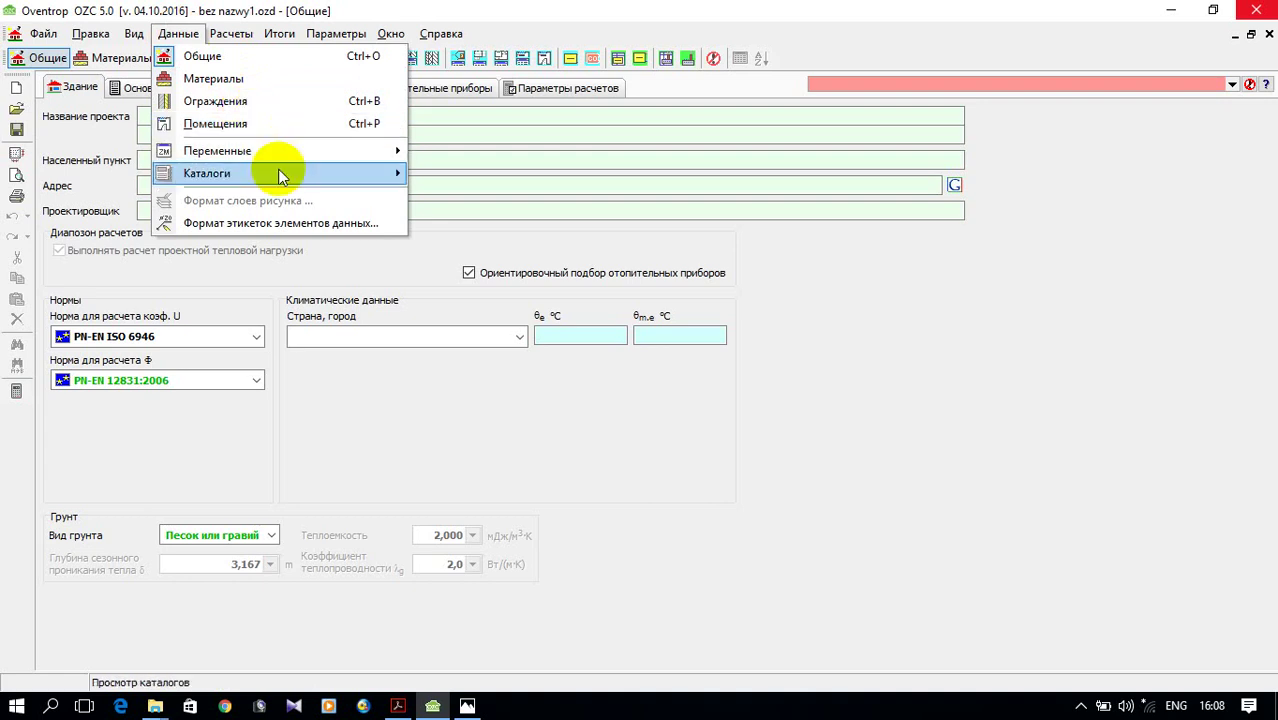
mouse_move(283, 173)
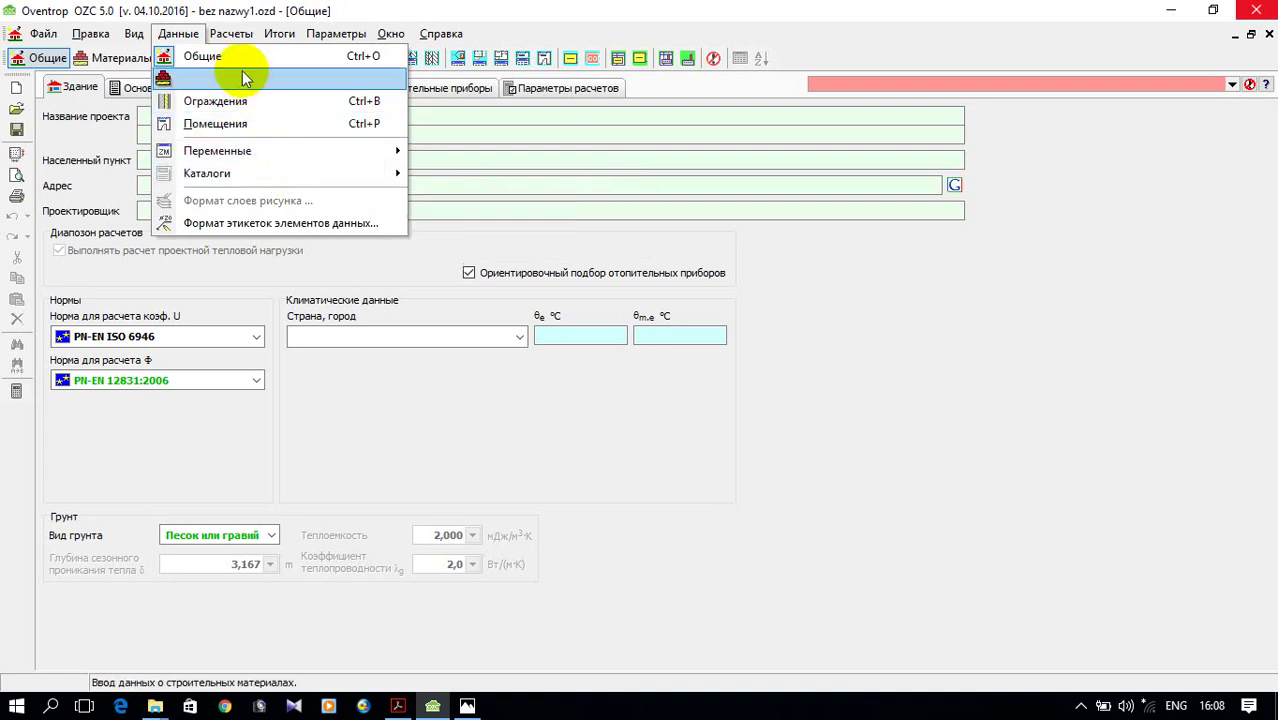
click(344, 16)
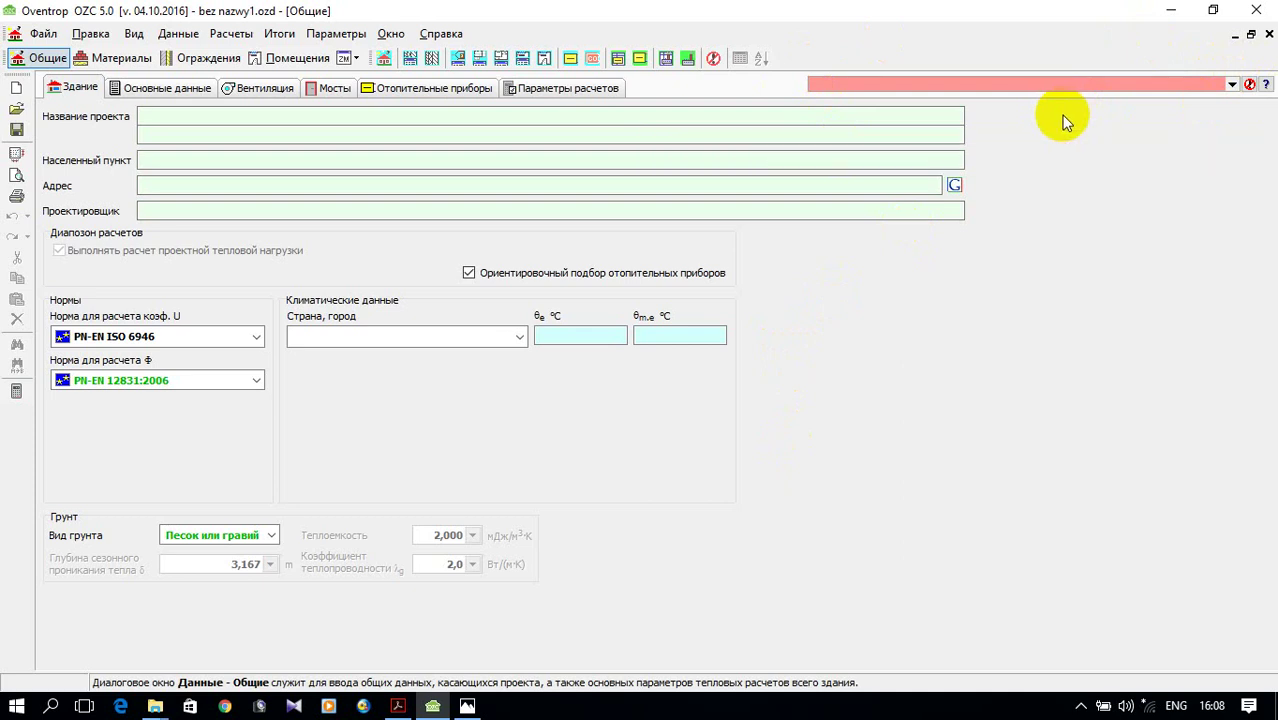
- Review the list of data errors for the required general data fields, then close it
click(1232, 85)
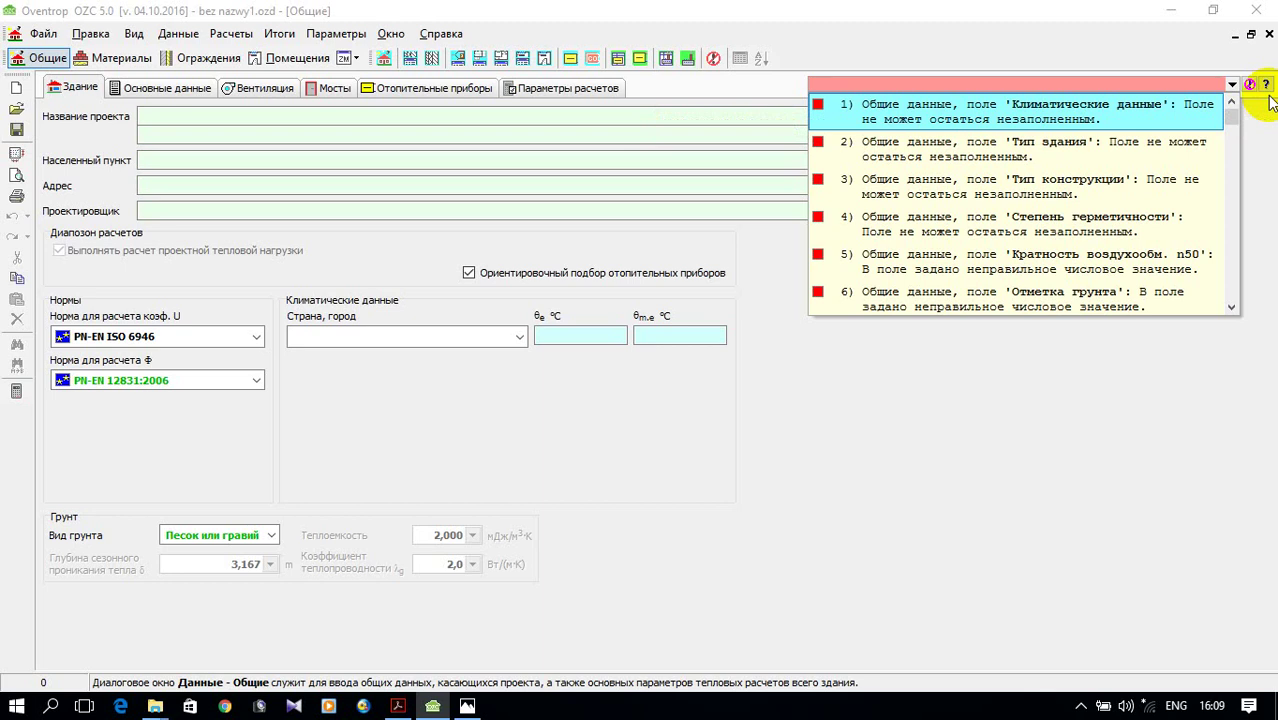
click(1247, 143)
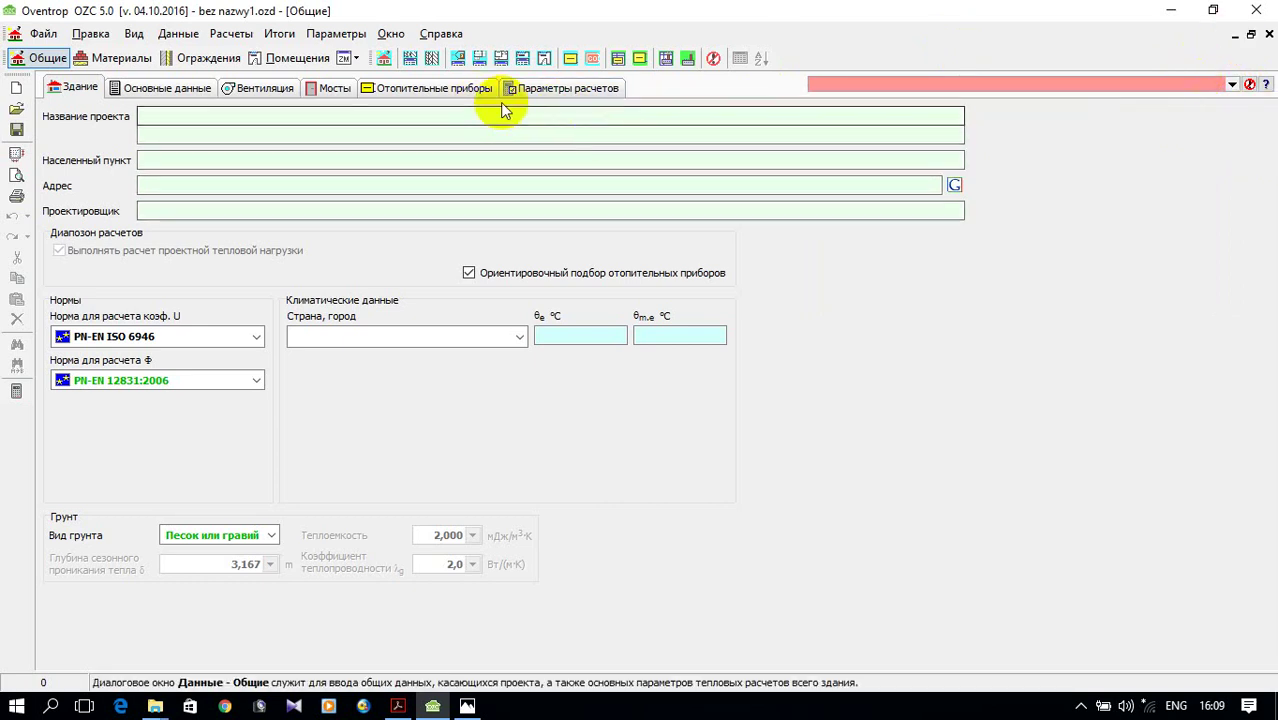
click(375, 138)
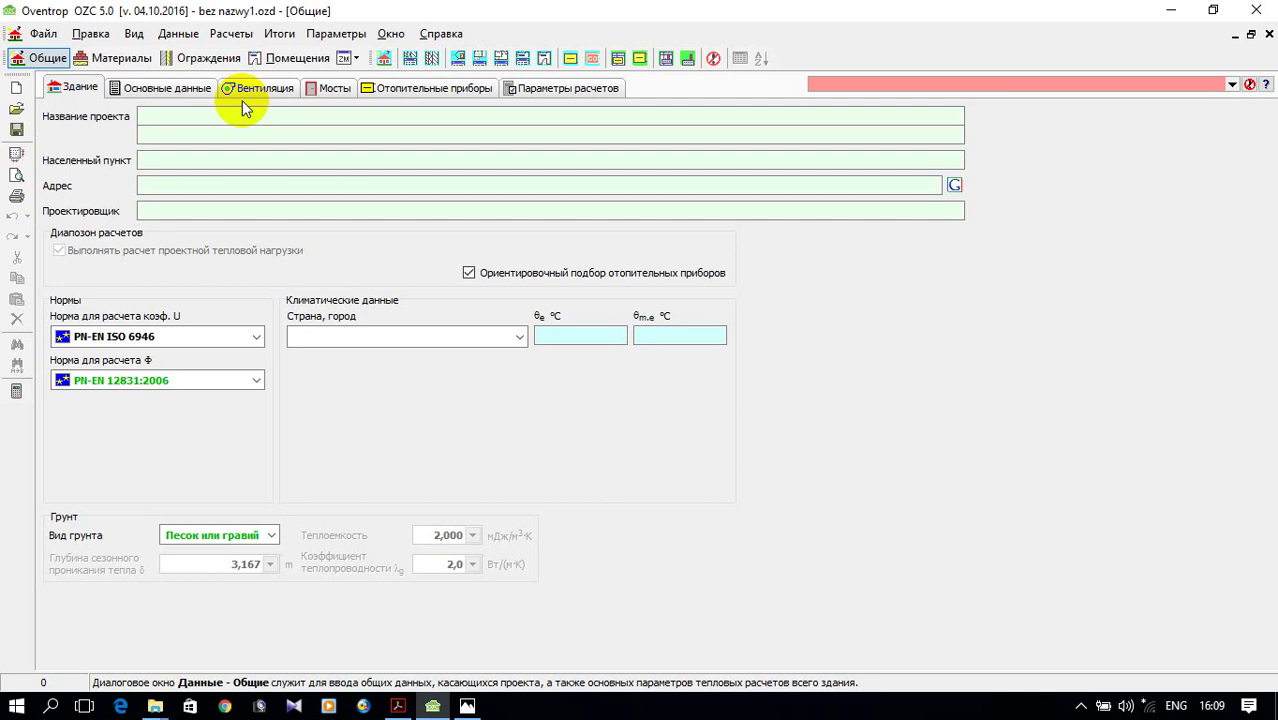
- Enter "отопление 1" as the project name, using the Russian keyboard layout
click(213, 111)
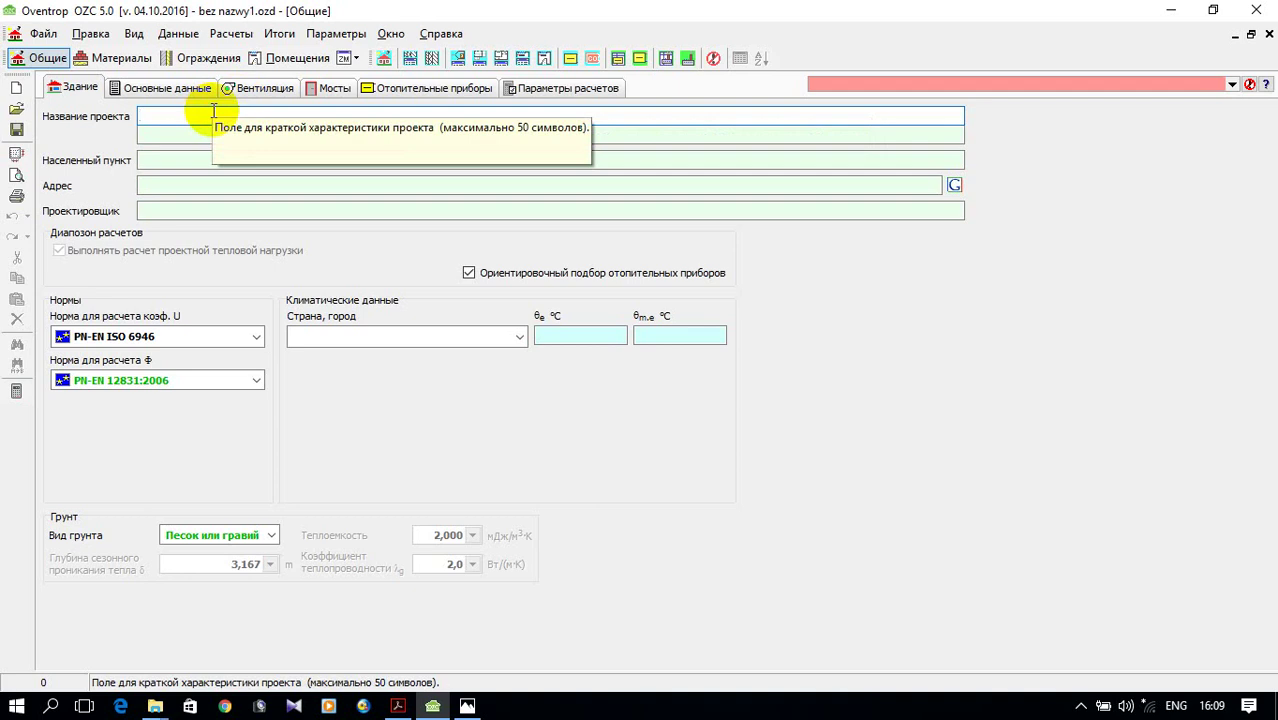
text(jnjgkt)
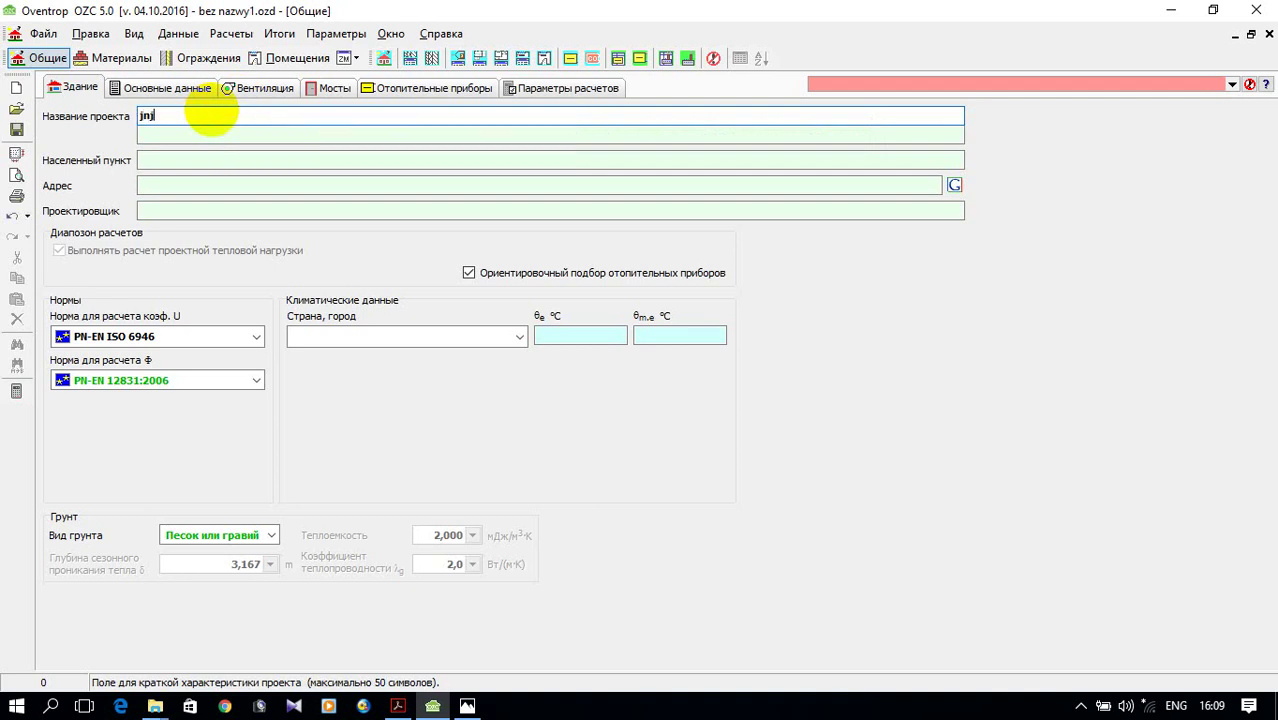
key(BackSpace)
key(BackSpace)
key(BackSpace)
key(BackSpace)
key(BackSpace)
key(BackSpace)
key(alt+shift)
text(отопление 1)
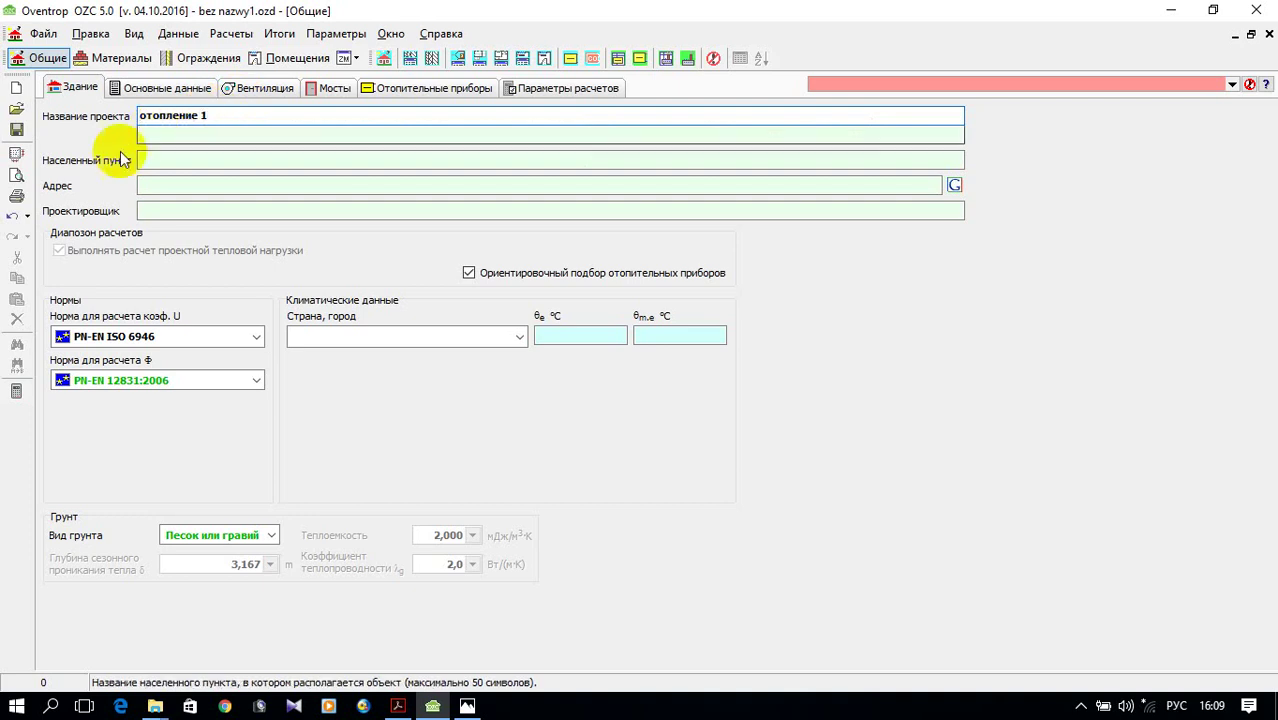
- Enter "г. Ижевск" as the locality of the project
click(263, 162)
text(г. И)
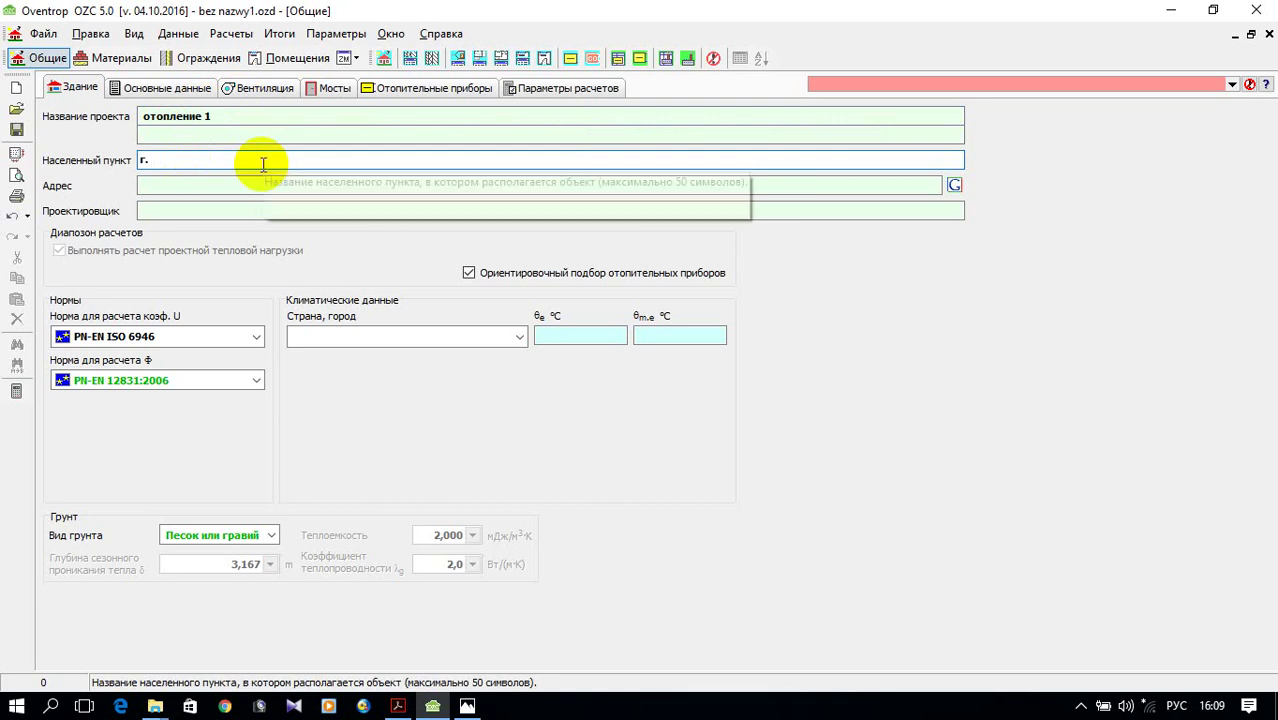
text(же)
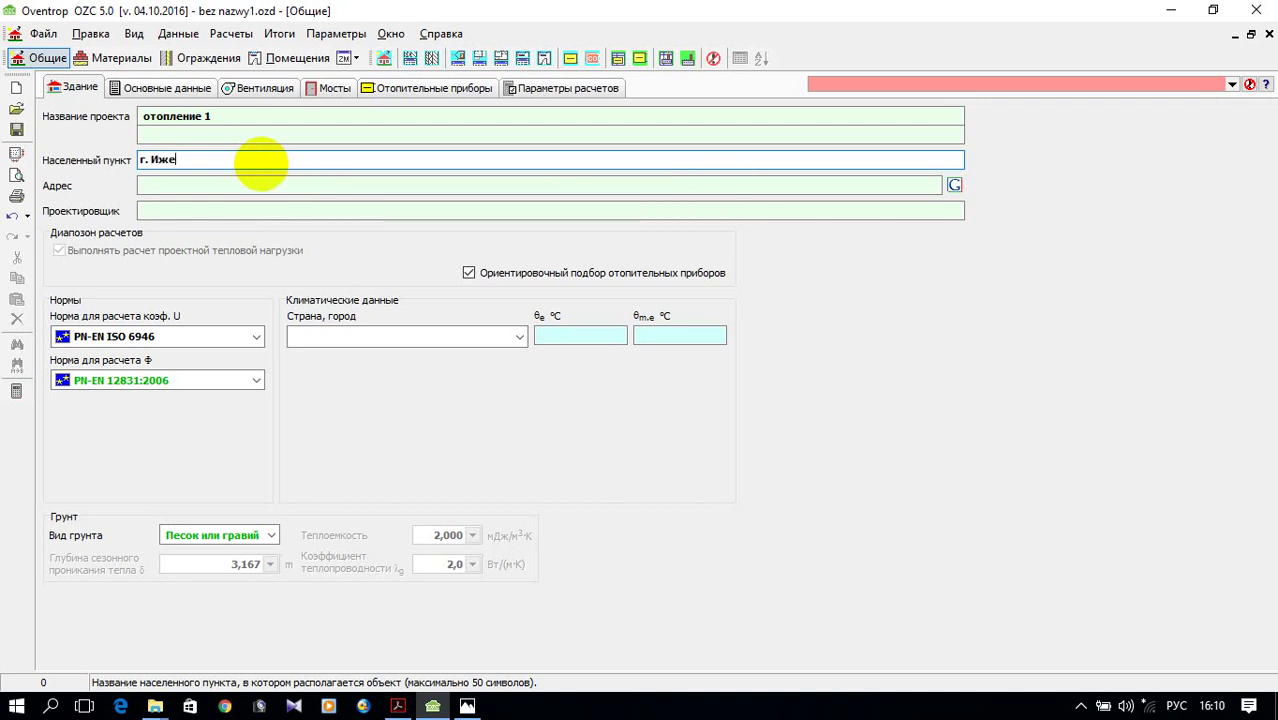
text(вск)
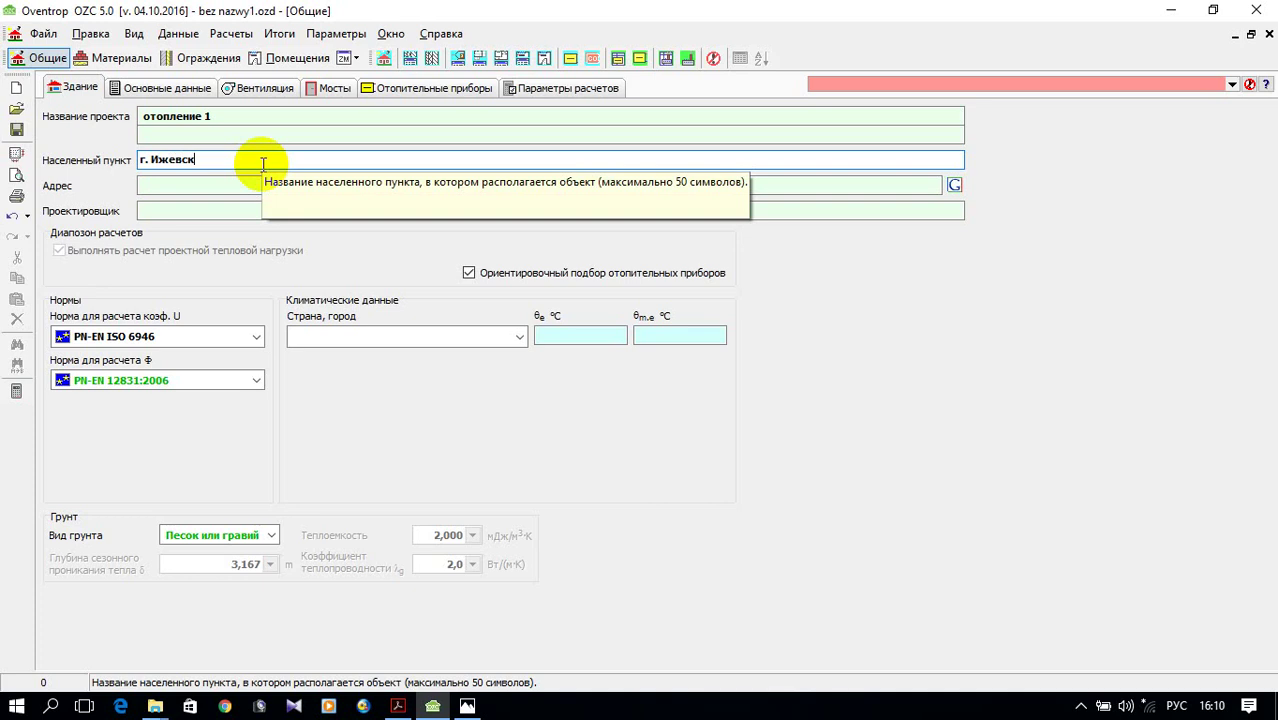
- Leave the address empty and enter the designer's surname and initials
click(230, 185)
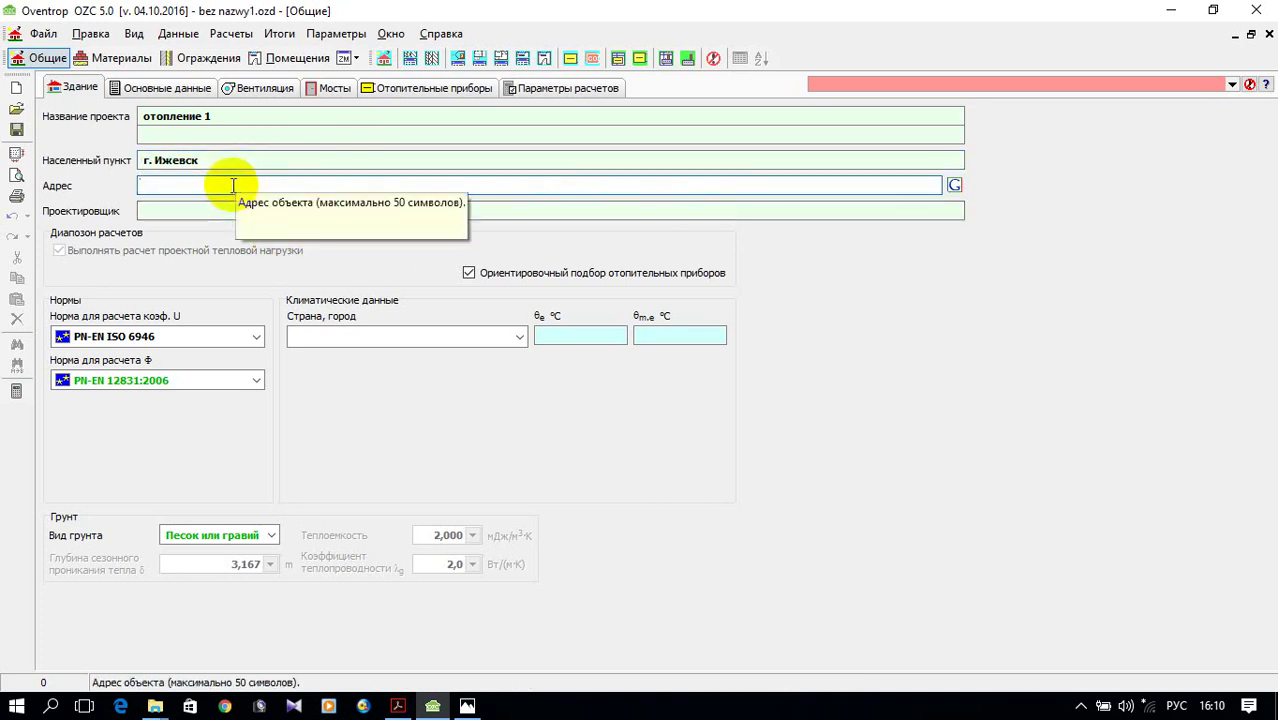
click(217, 204)
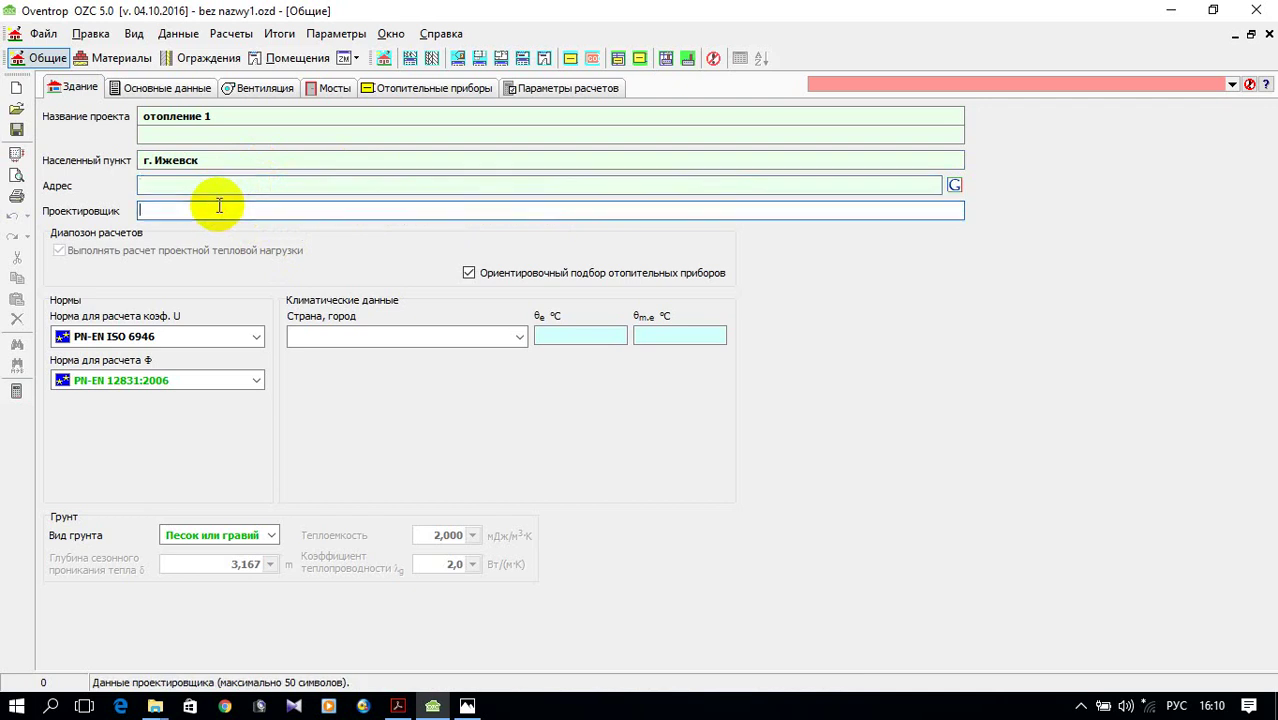
text(Петров А.А)
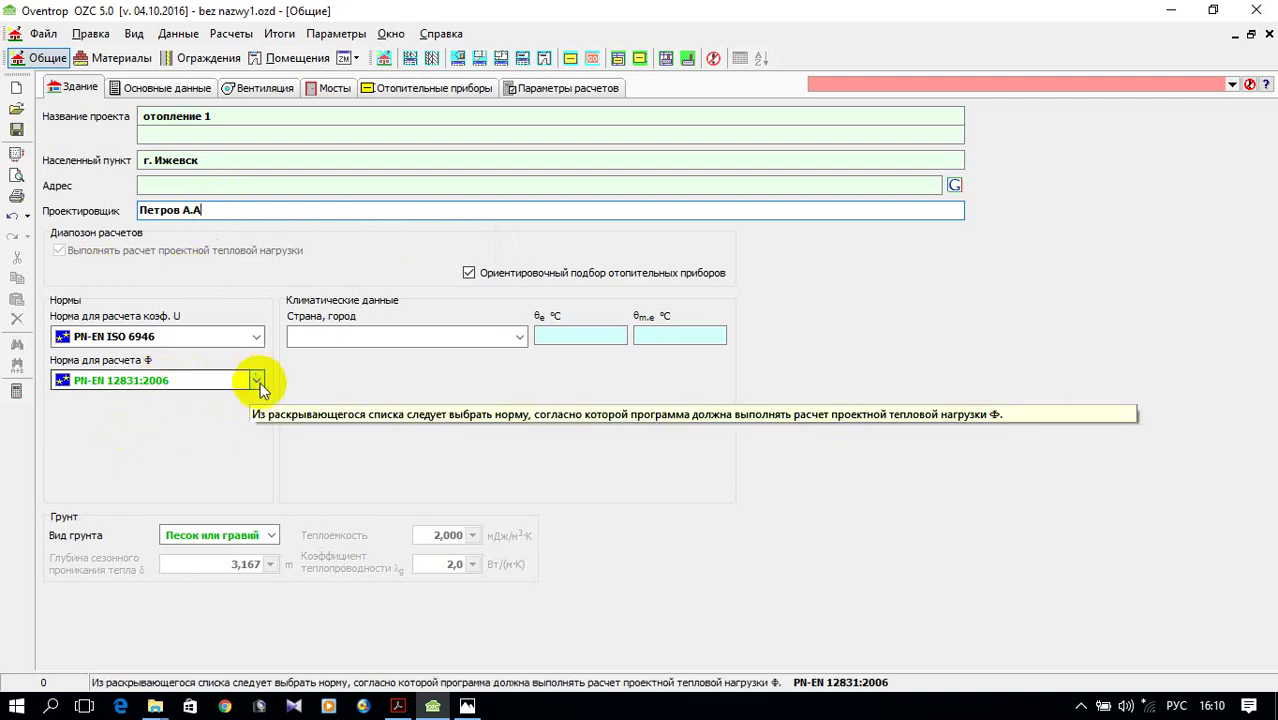
- Select PN-EN ISO 6946 as the standard for calculating the U coefficient and keep PN-EN 12831:2006 for the Φ calculation
click(256, 341)
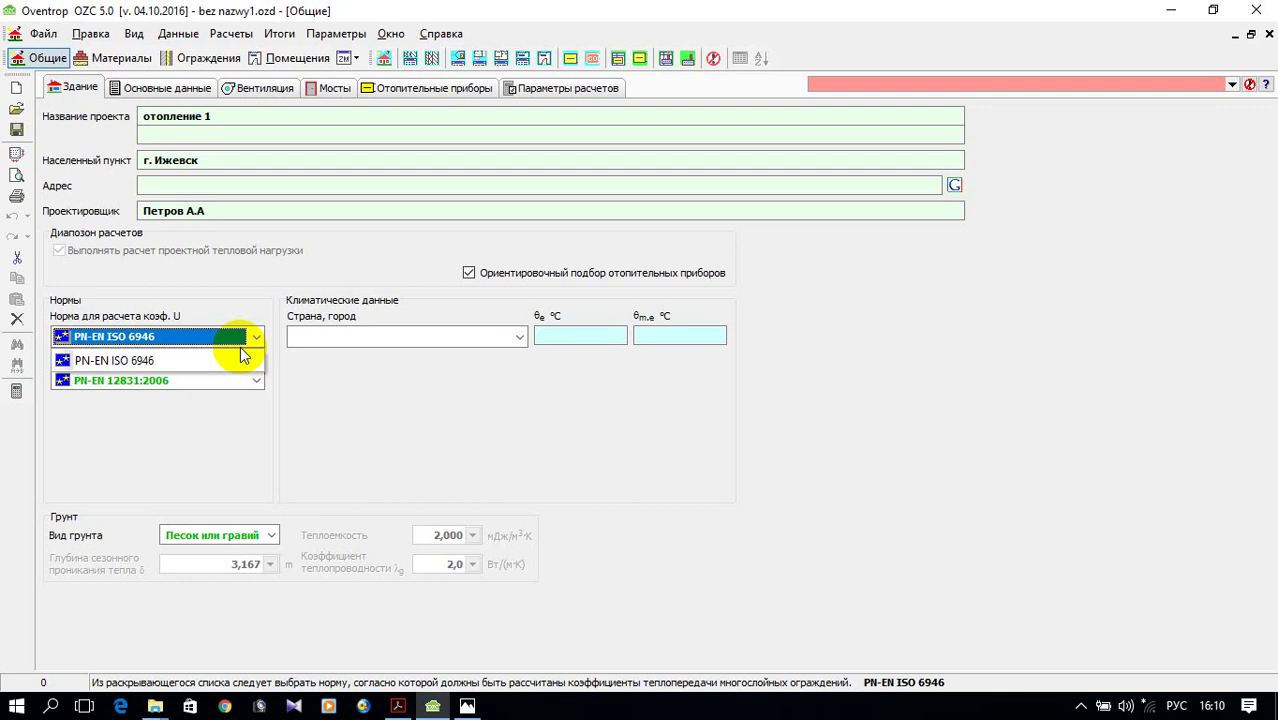
click(214, 361)
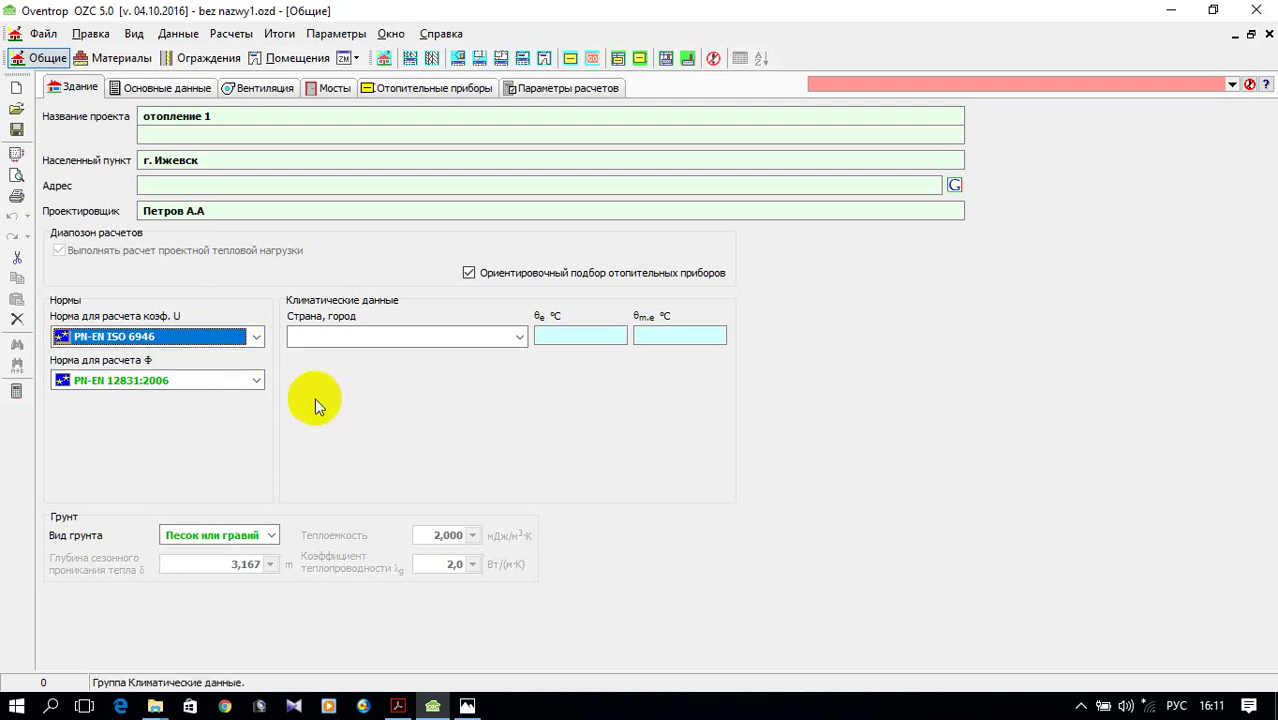
click(262, 380)
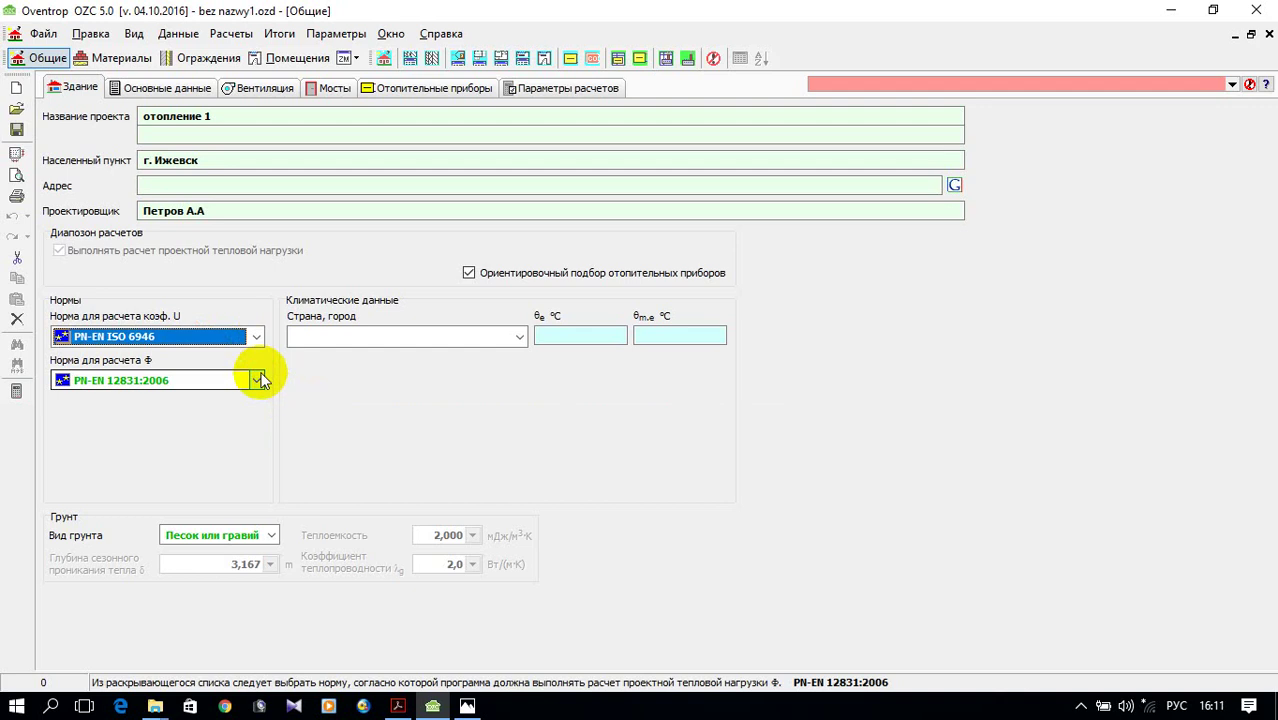
click(284, 358)
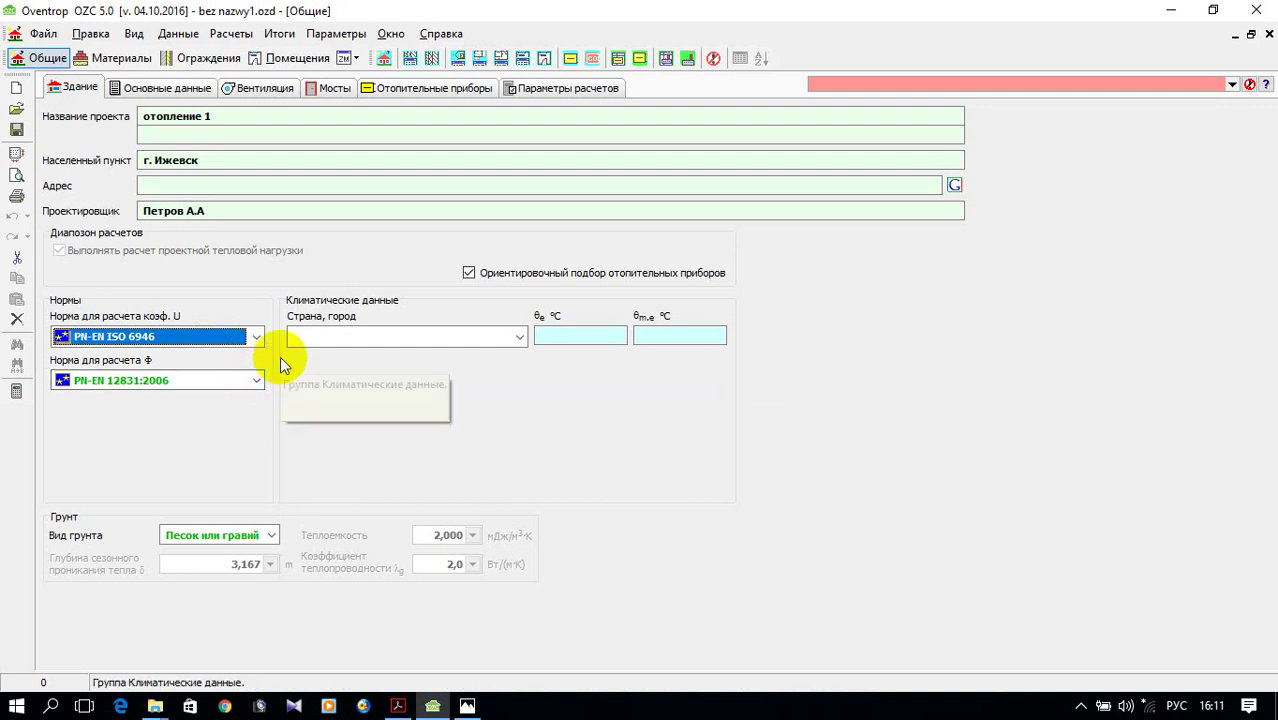
- Set the climatic data to the city Ижевск in Удмуртская Республика, Российская Федерация
click(506, 338)
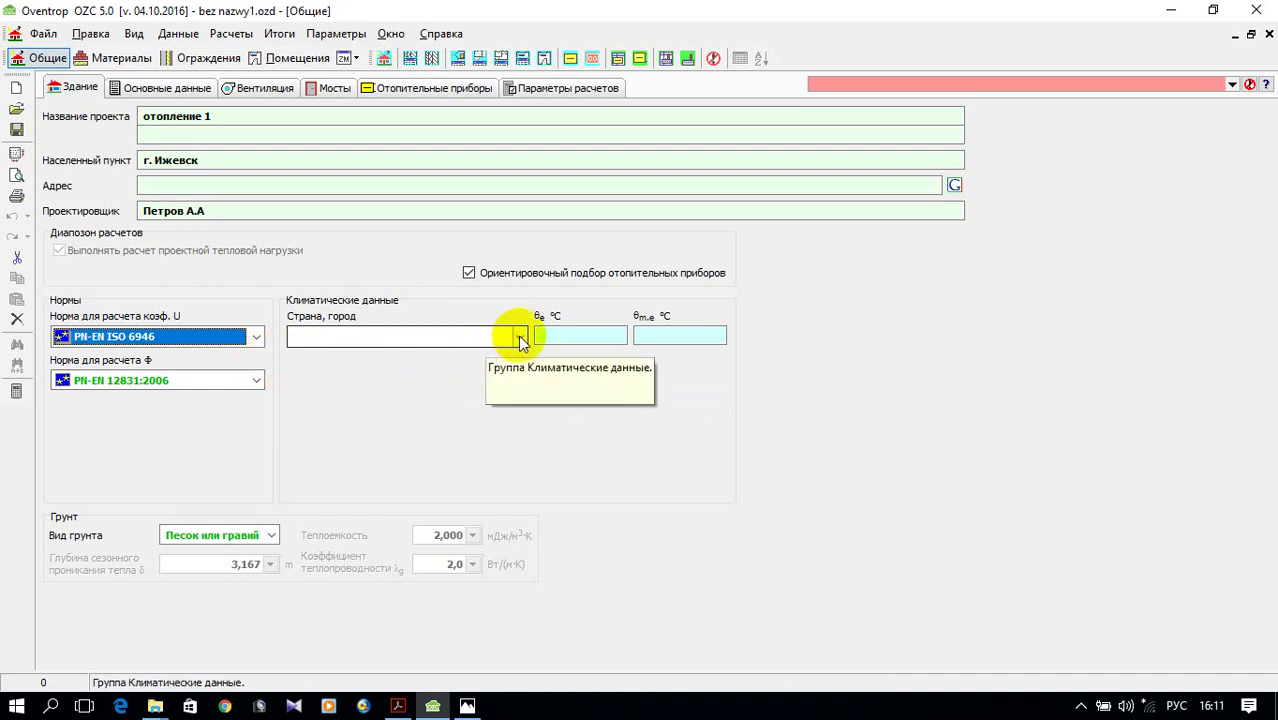
click(517, 336)
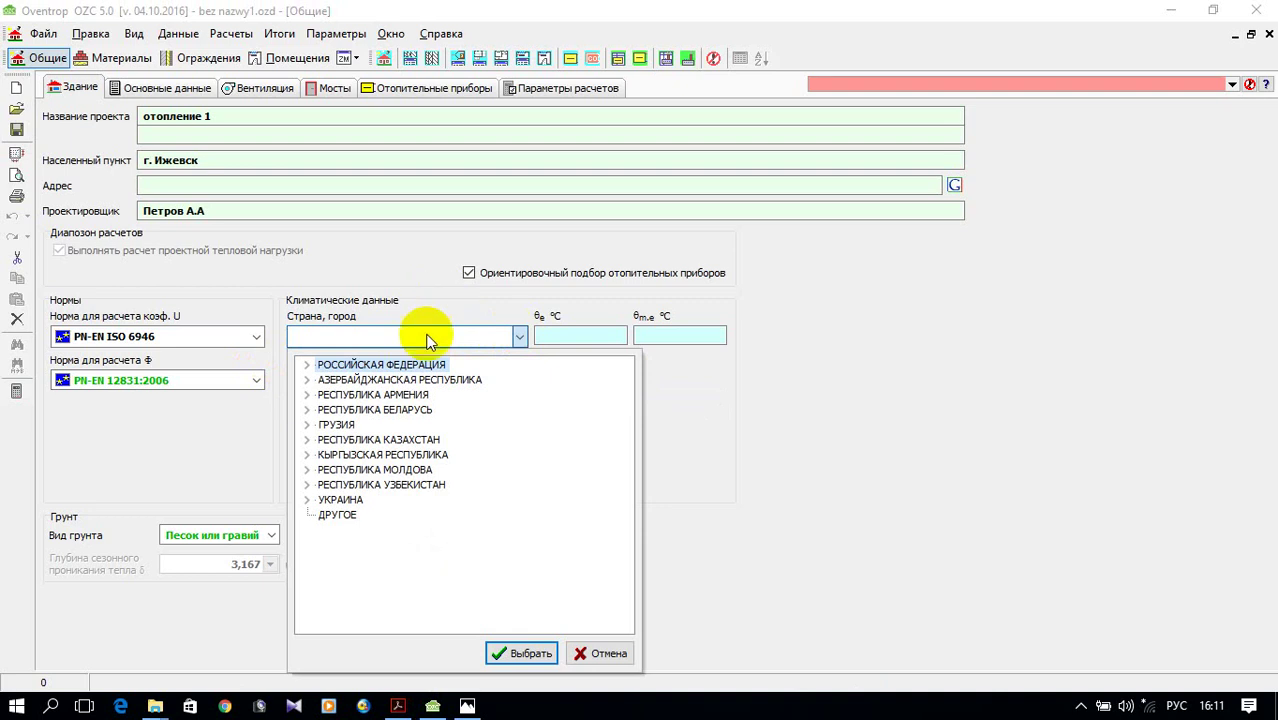
click(307, 364)
scroll(471, 477, down, 9)
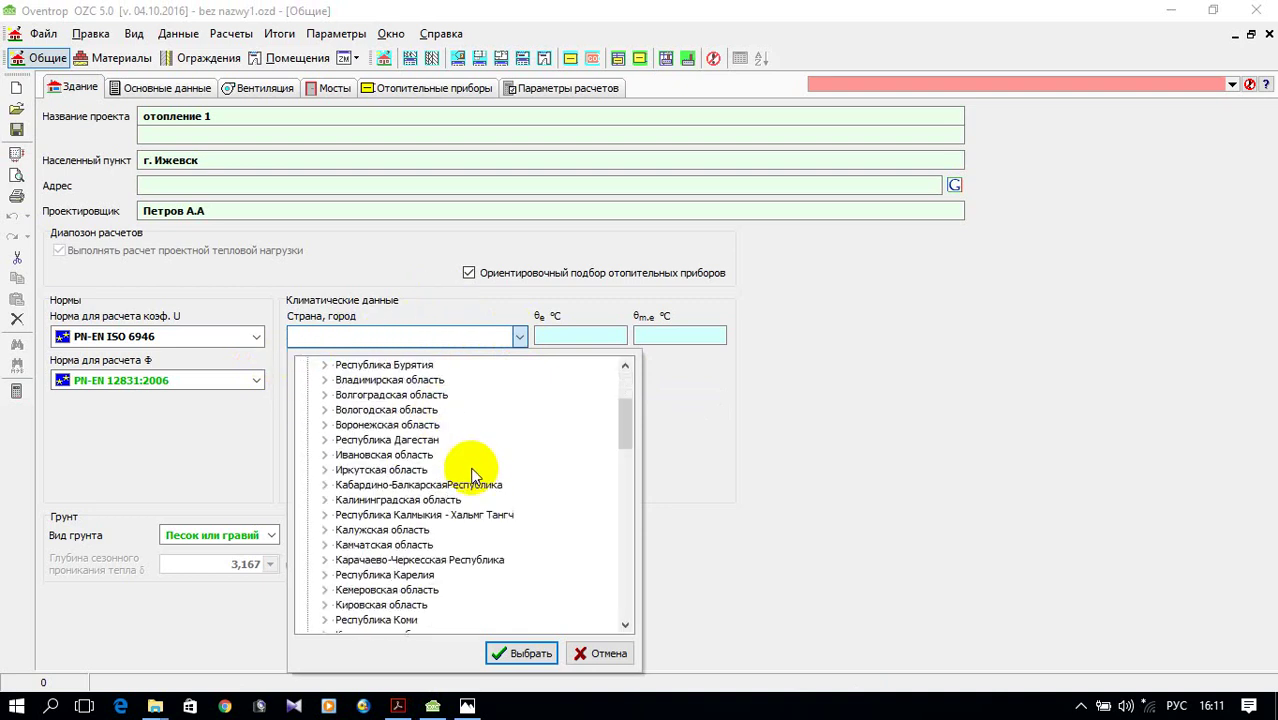
scroll(474, 465, down, 4)
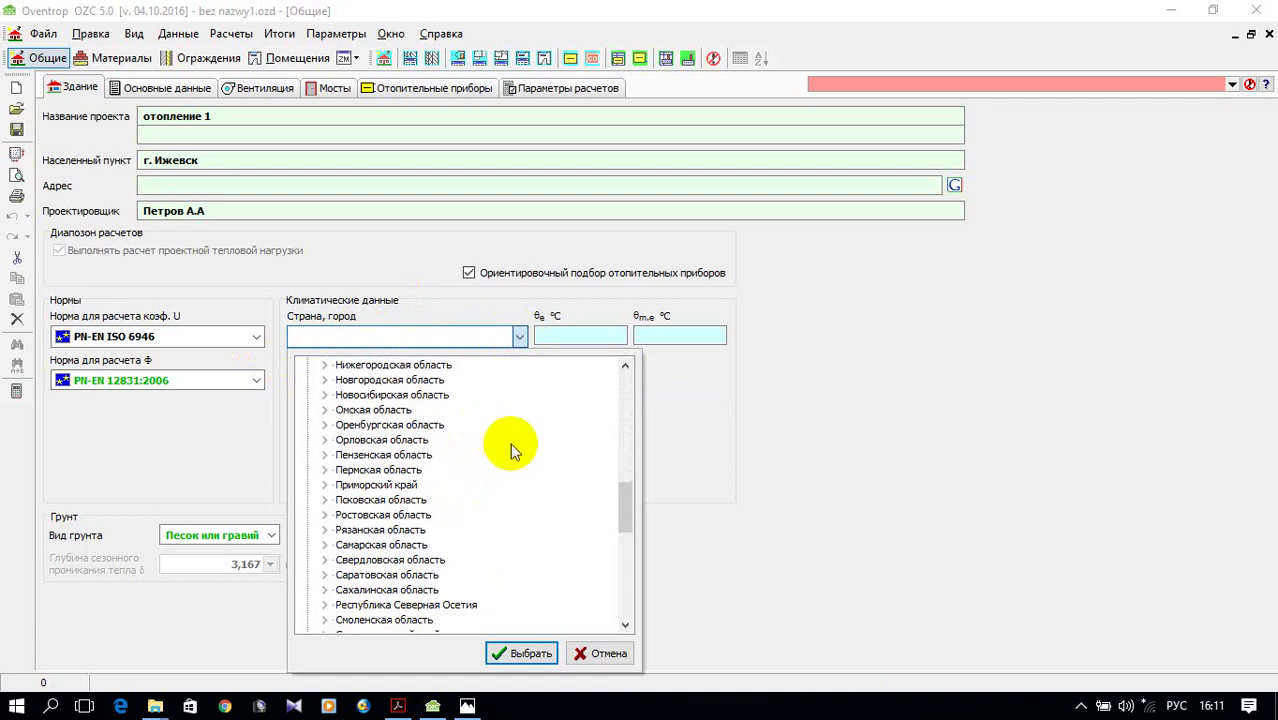
scroll(506, 452, down, 1)
scroll(507, 445, down, 4)
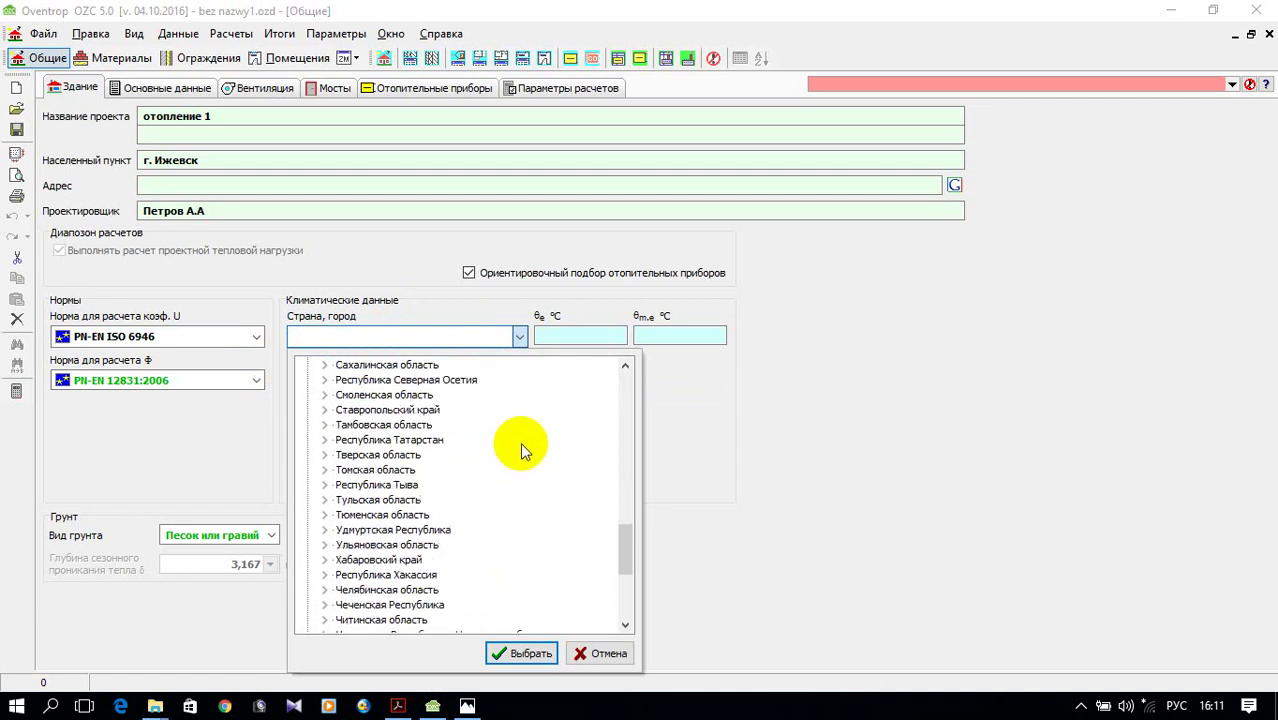
double_click(448, 532)
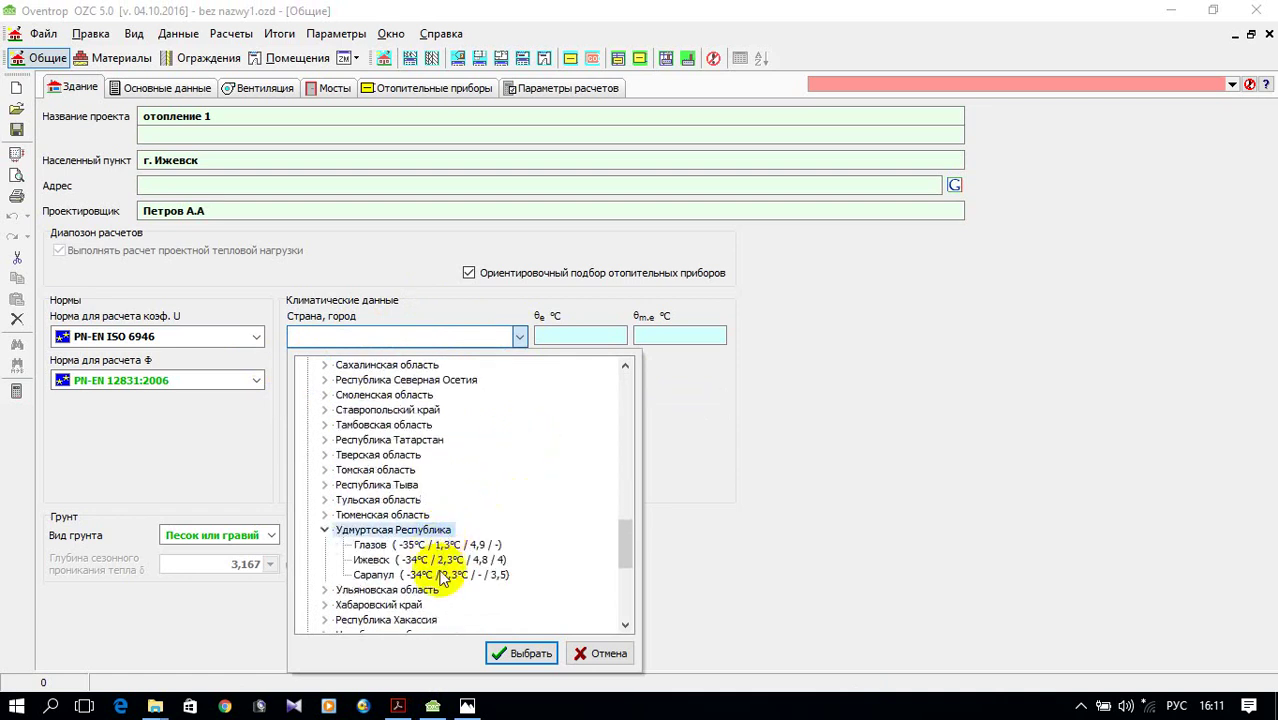
click(445, 560)
click(526, 655)
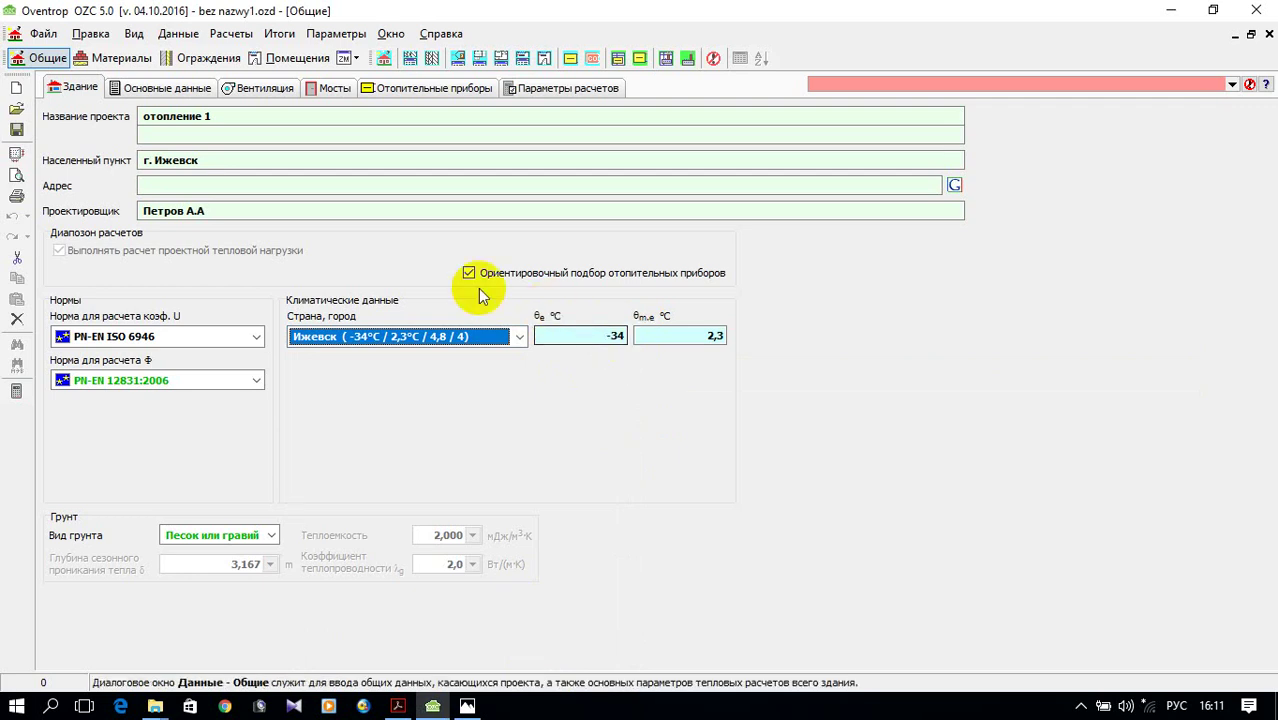
click(624, 340)
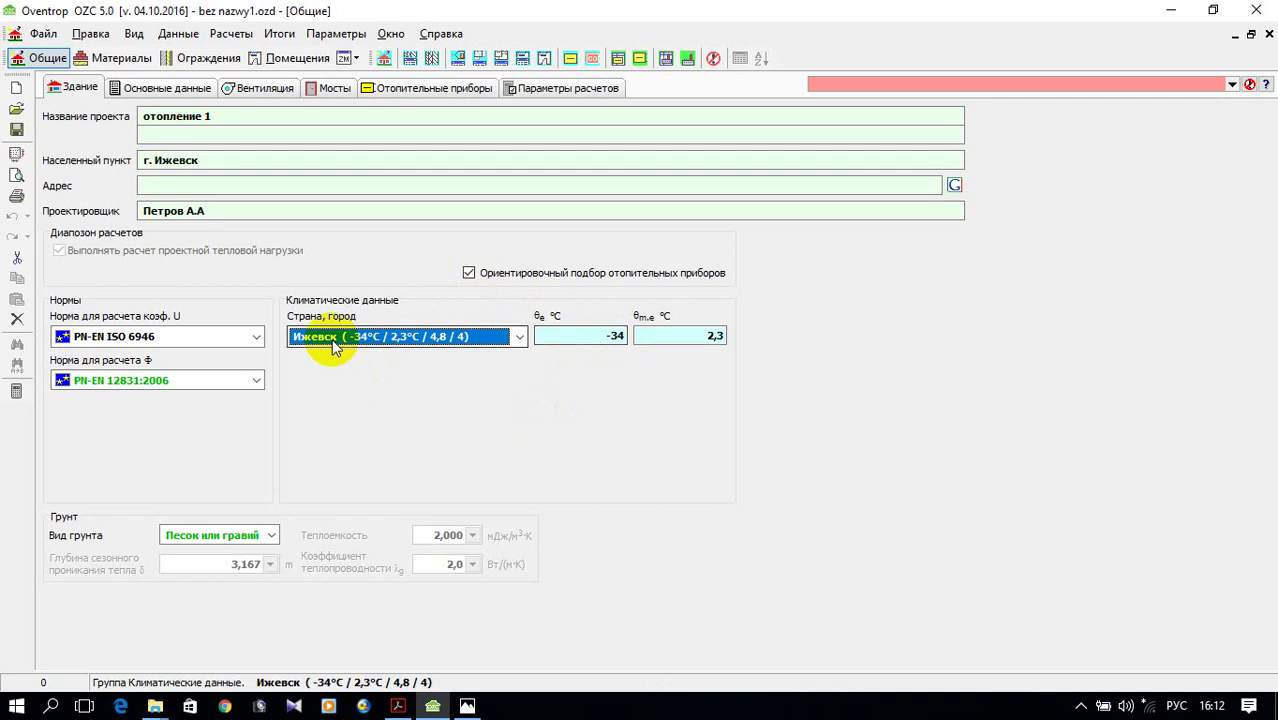
- Switch to the KTcTGV folder in File Explorer and launch the Valtec application from its Valtec 3.1.3 subfolder
mouse_move(158, 700)
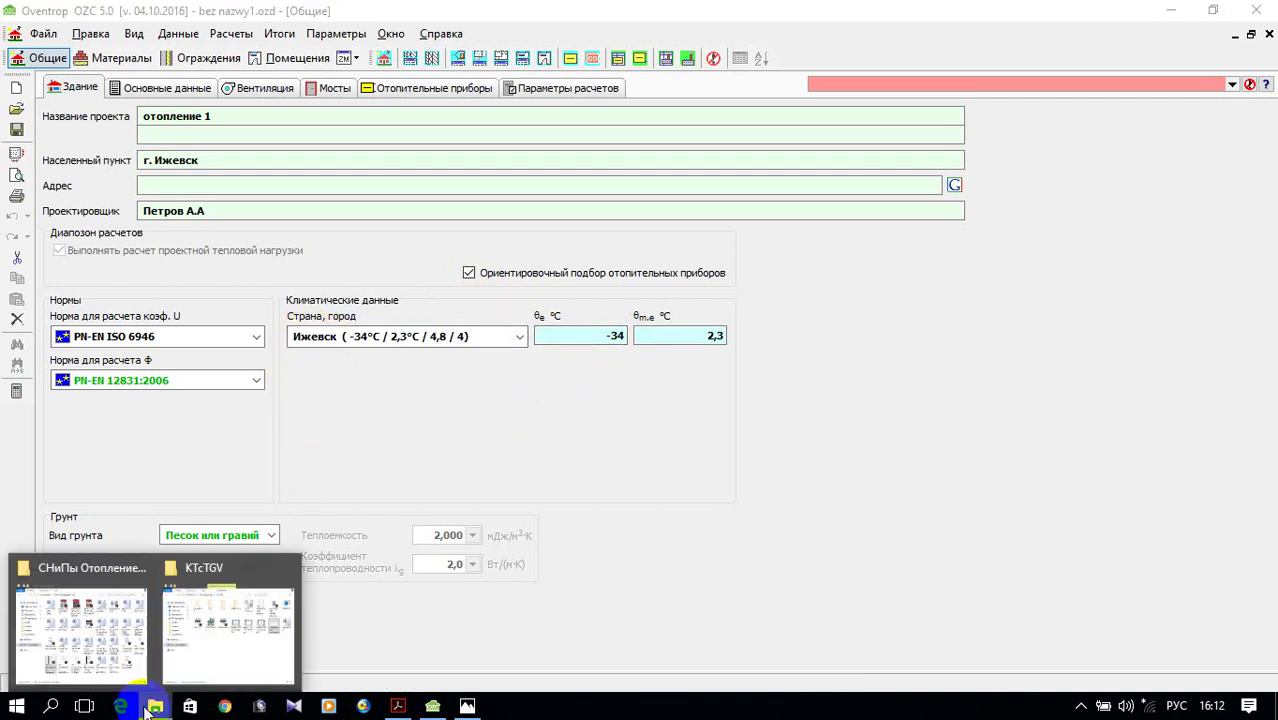
click(185, 632)
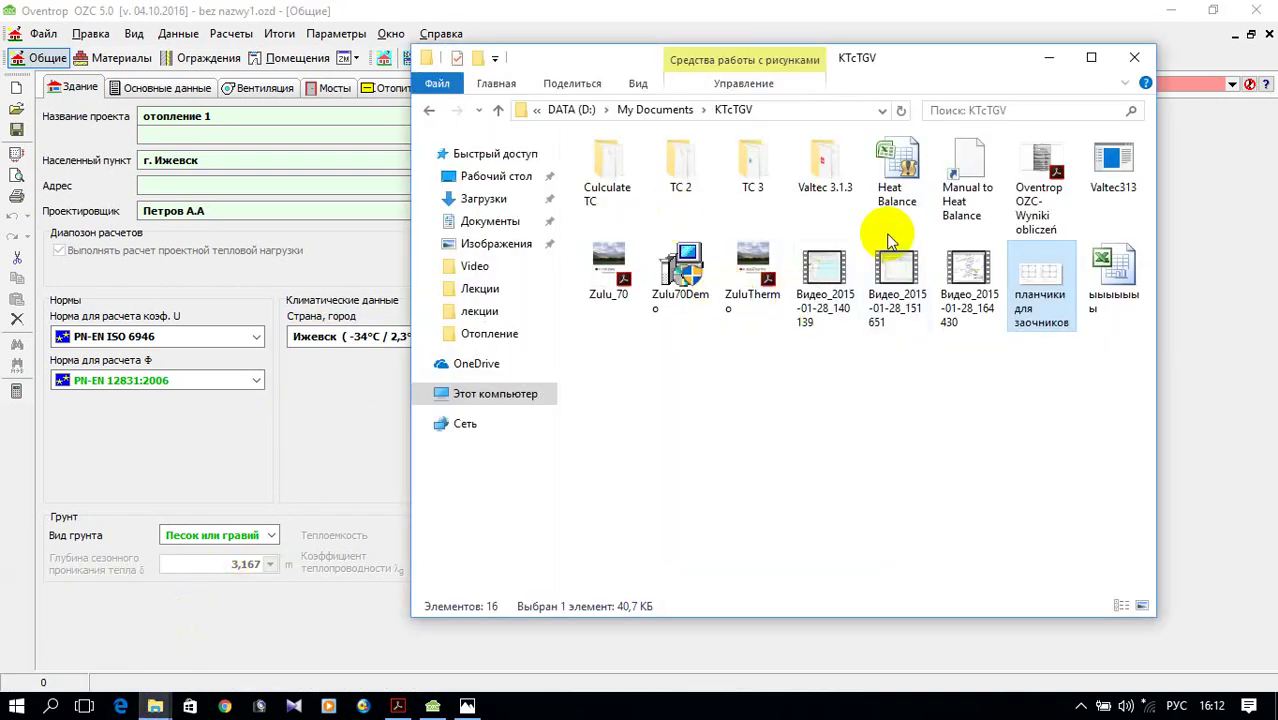
double_click(830, 168)
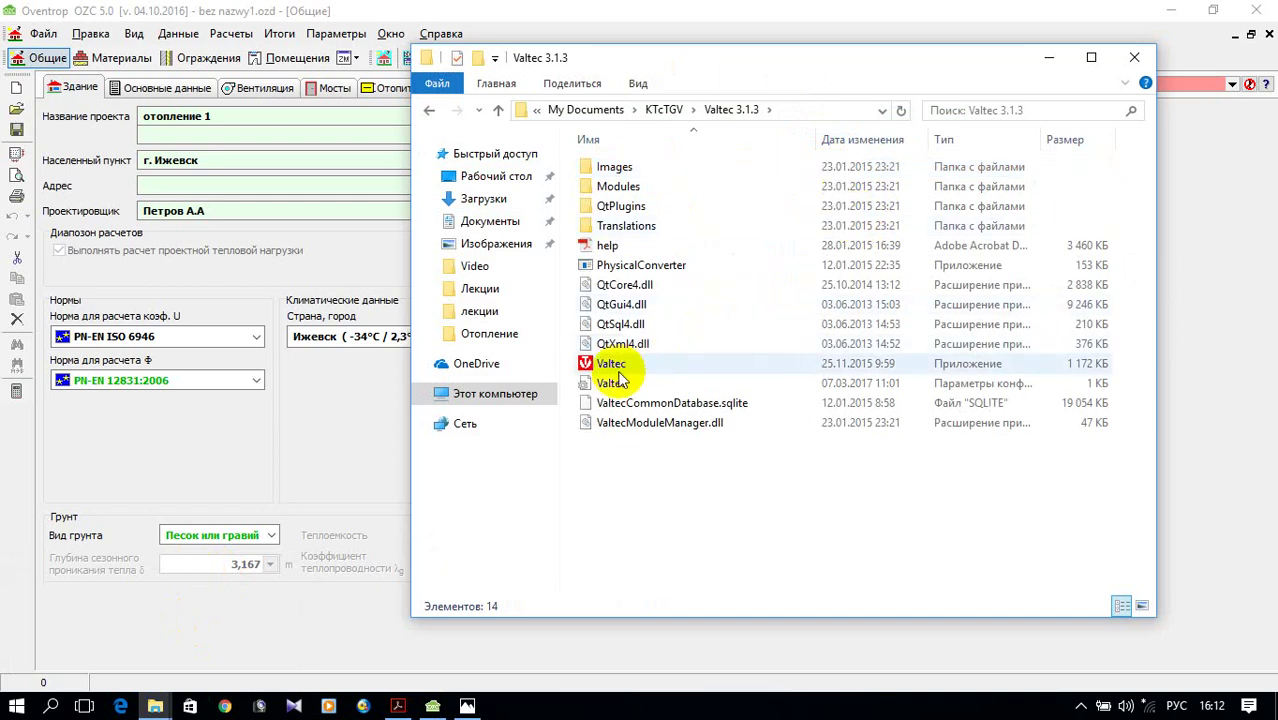
click(619, 364)
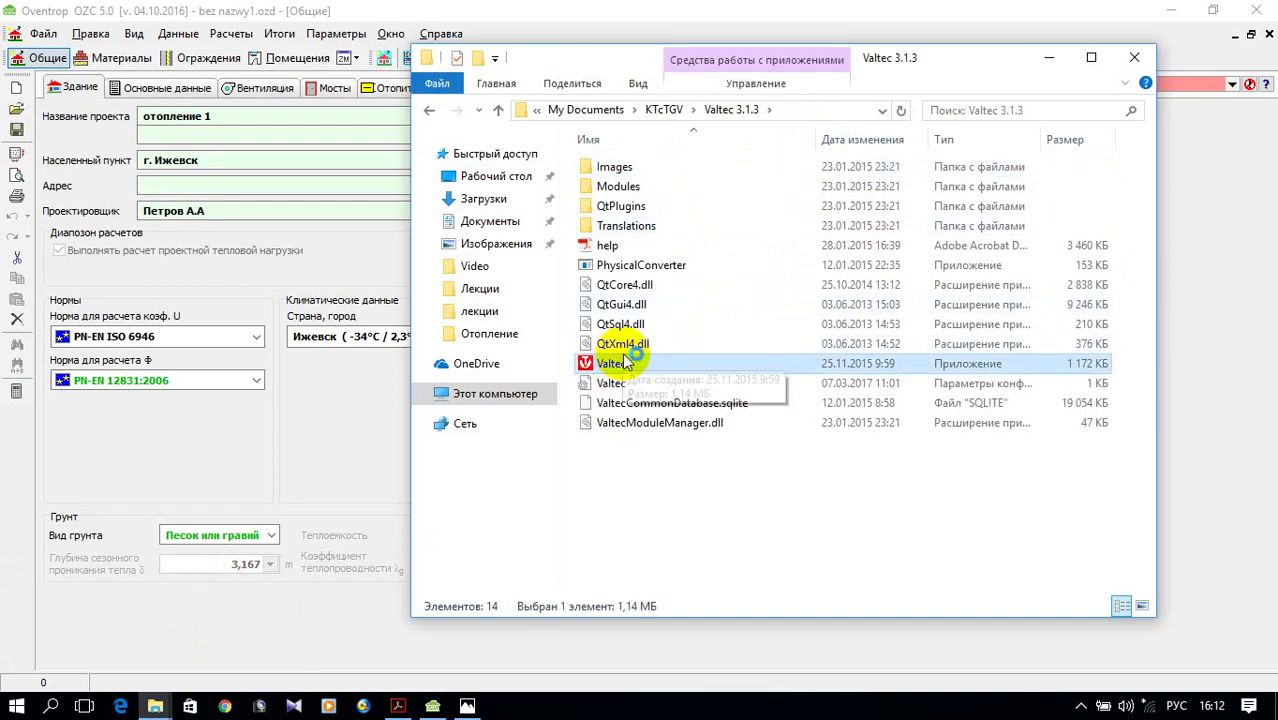
- Return to the Oventrop OZC project, keep PN-EN 12831:2006 for the Φ calculation and set the soil type to Глина или ил
click(1049, 57)
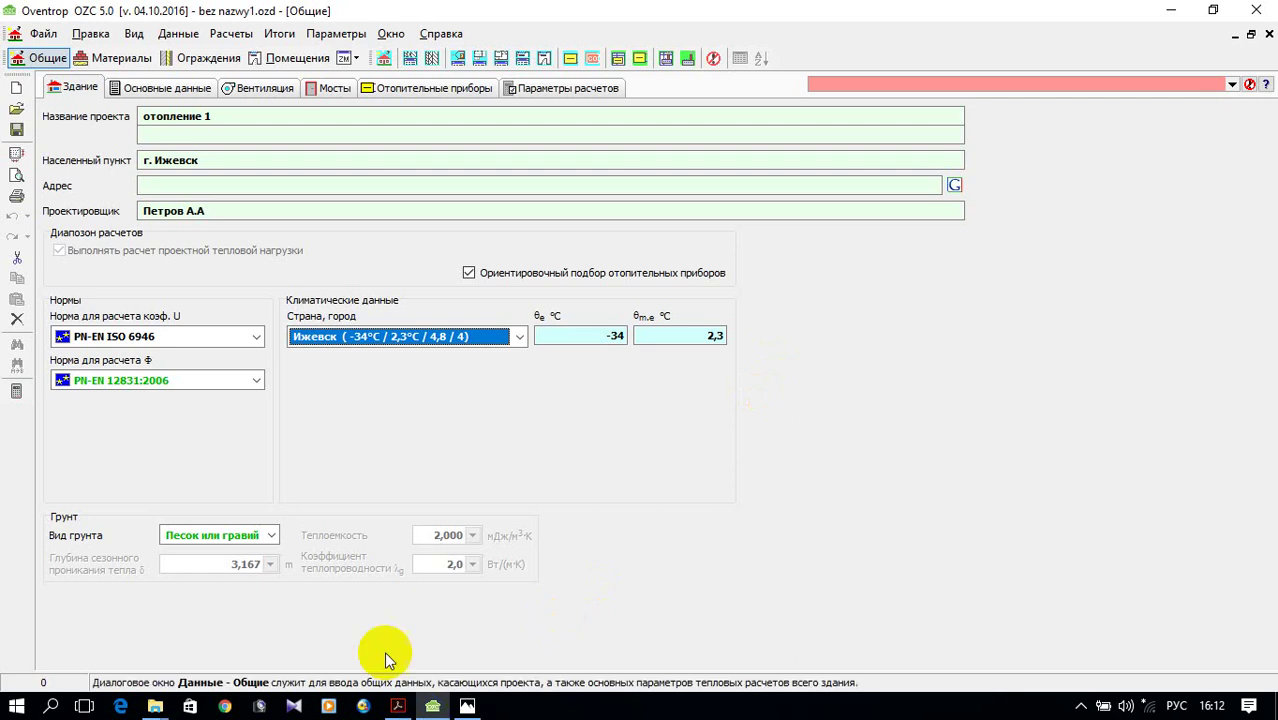
mouse_move(430, 710)
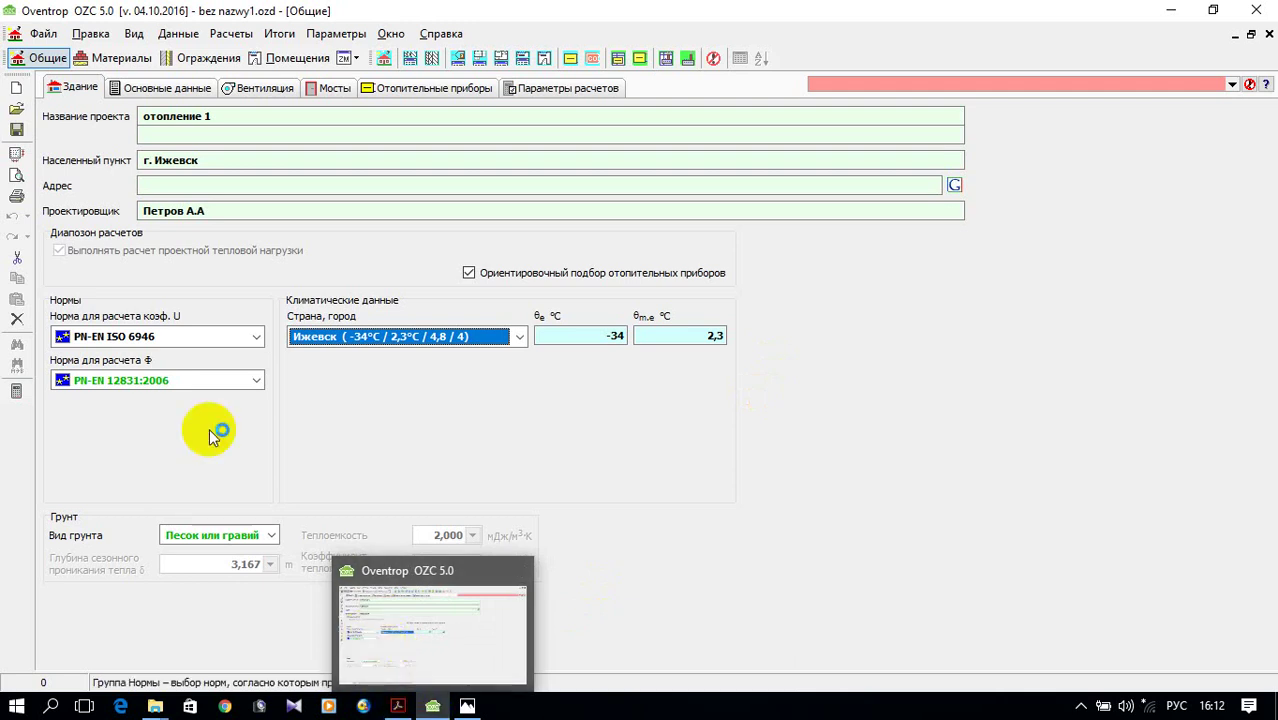
click(257, 381)
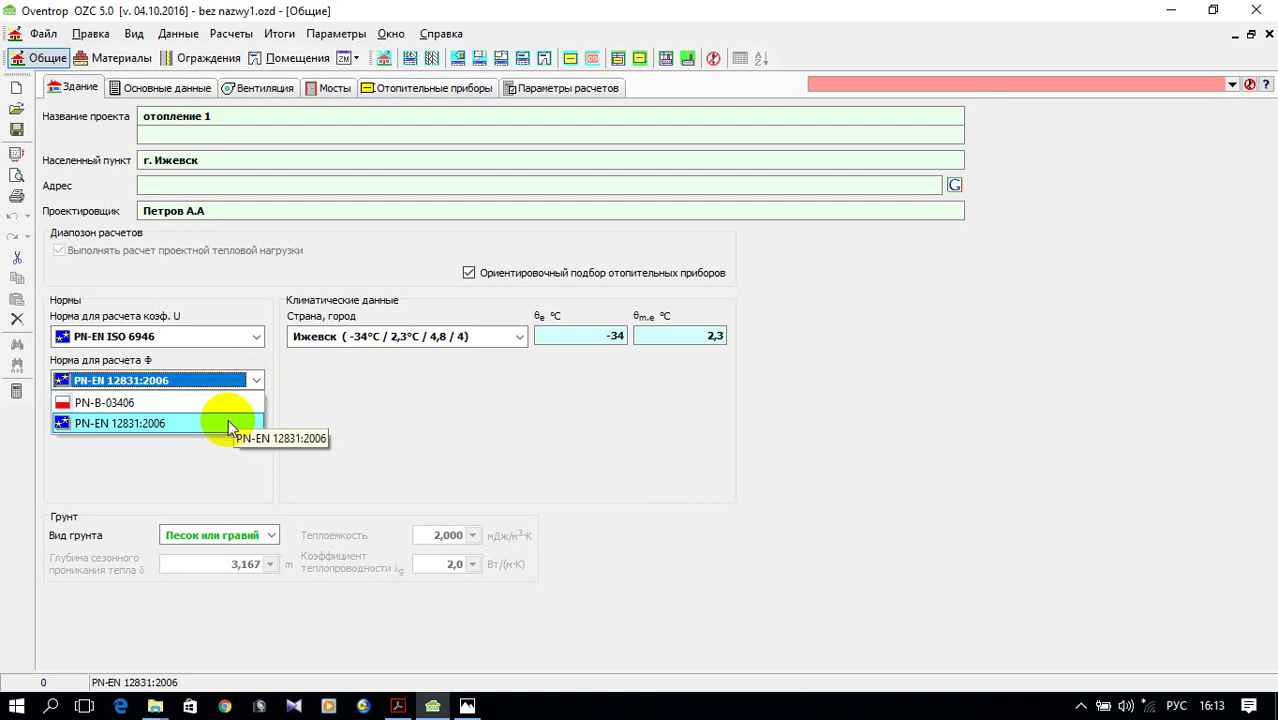
click(303, 413)
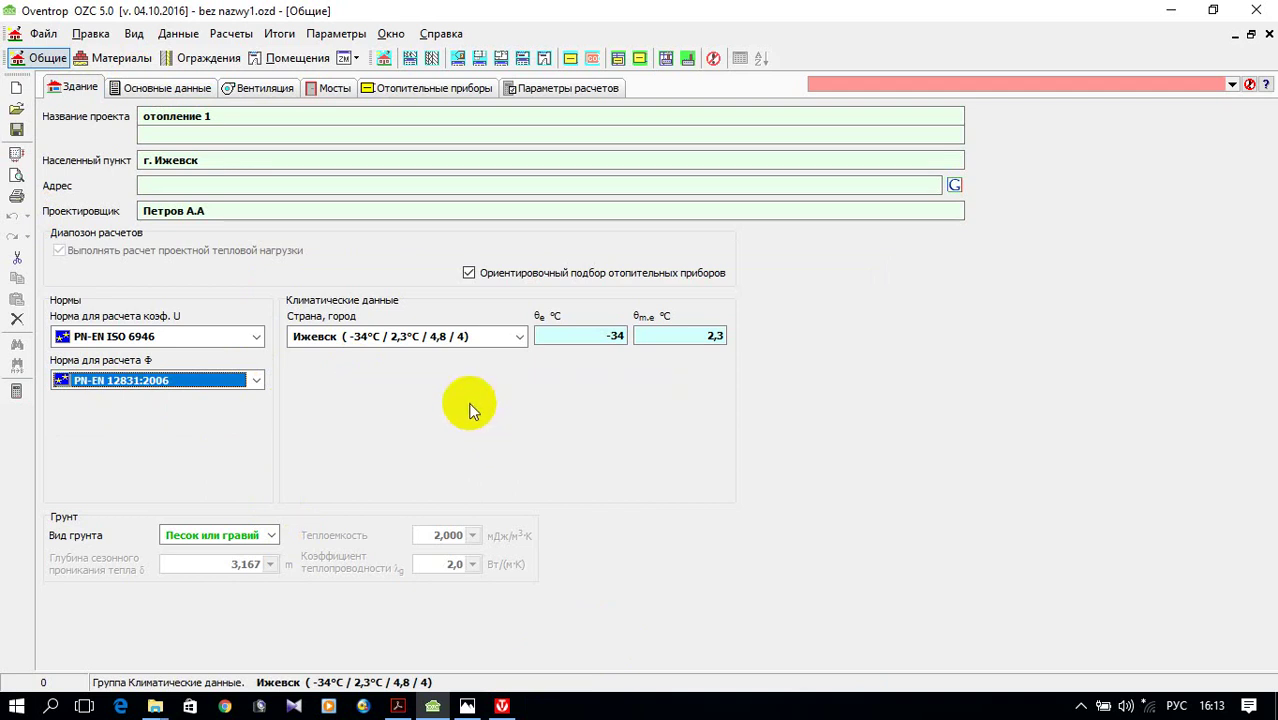
click(268, 536)
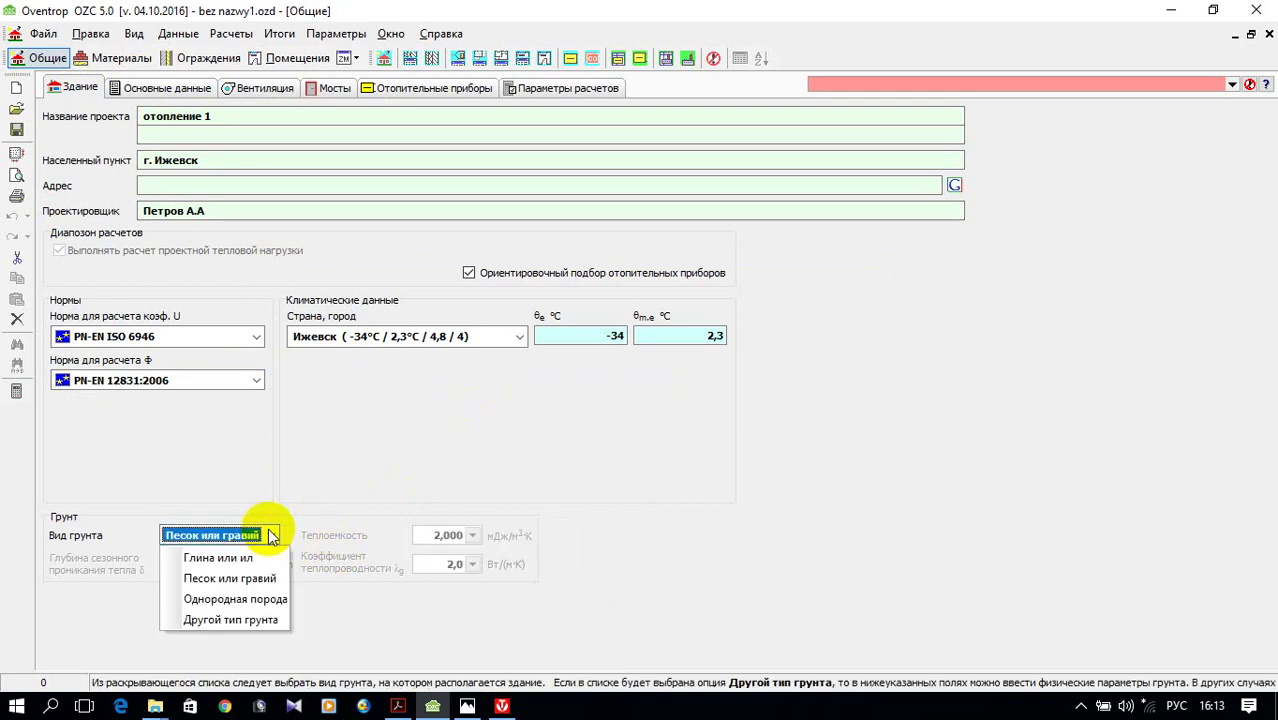
click(246, 557)
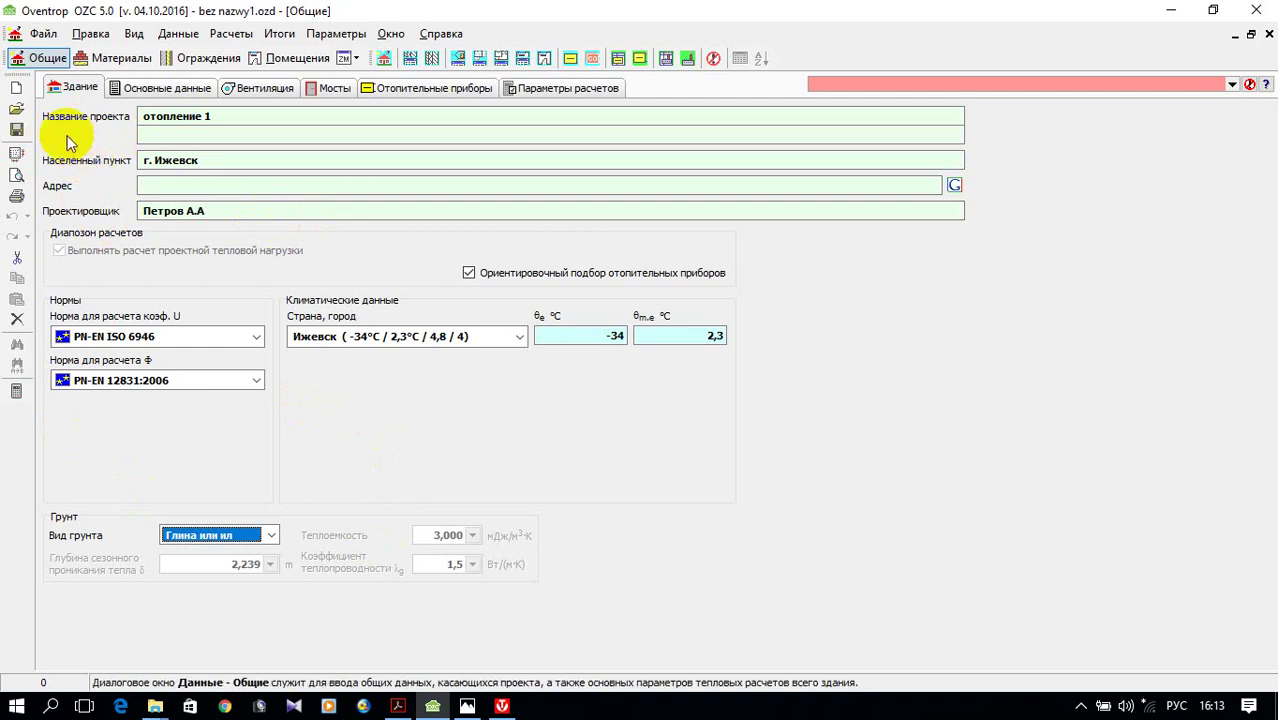
- In the basic building data, set the building type to Одноквартирное
click(170, 90)
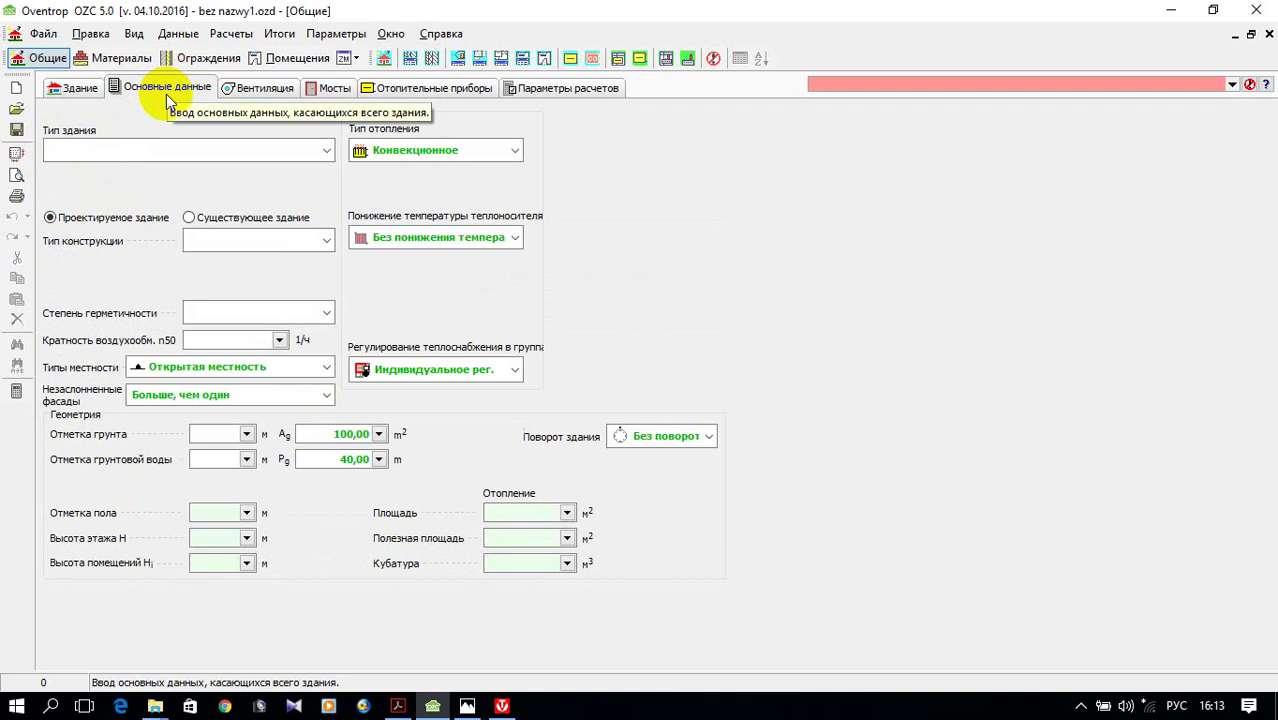
click(326, 151)
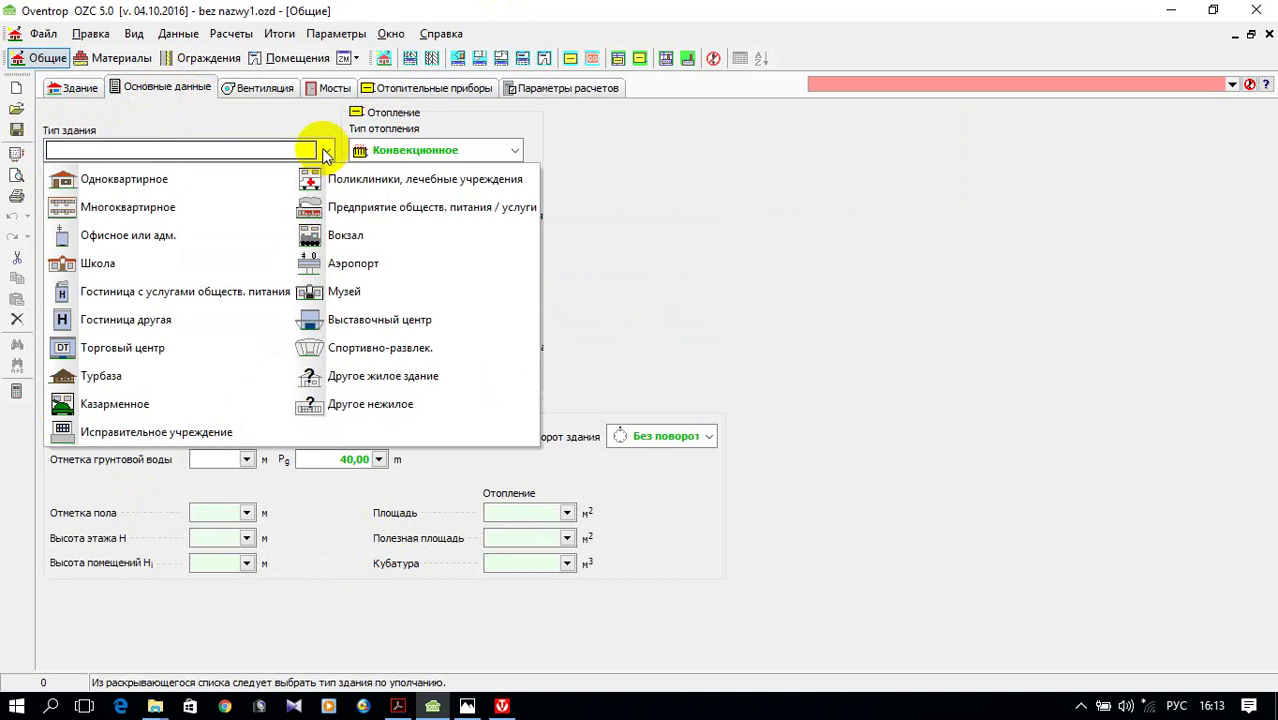
click(214, 177)
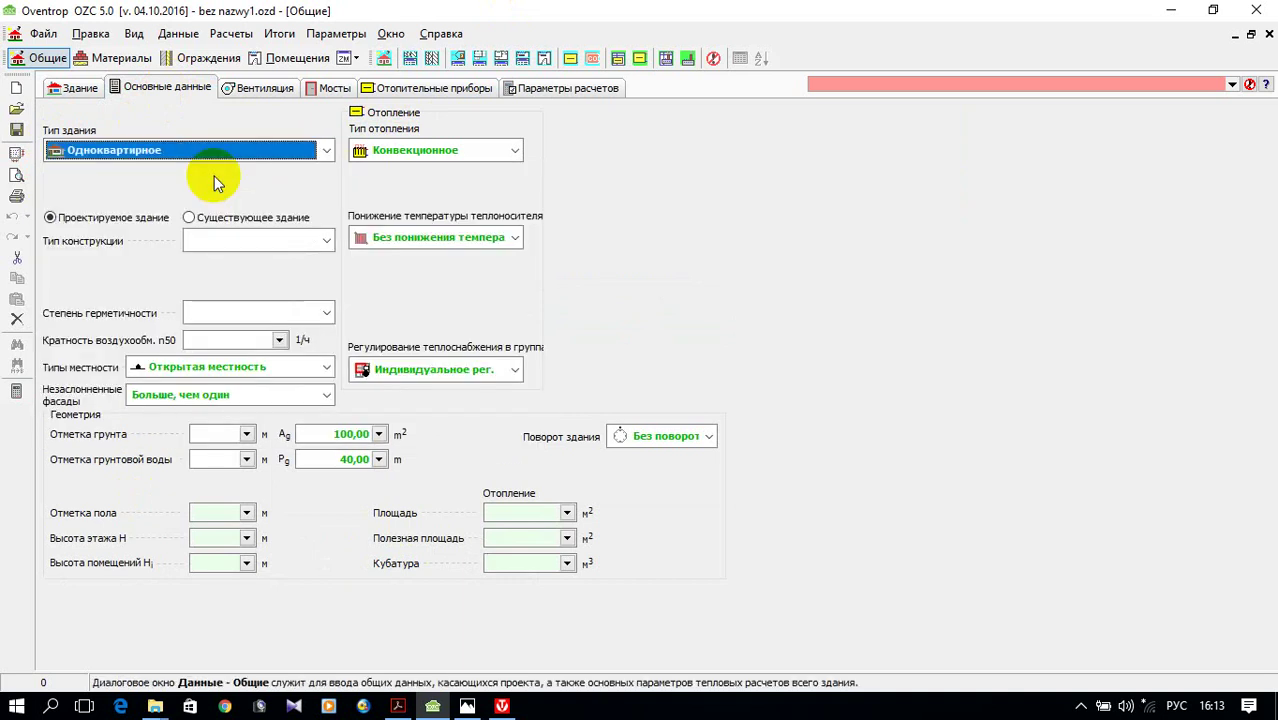
click(327, 152)
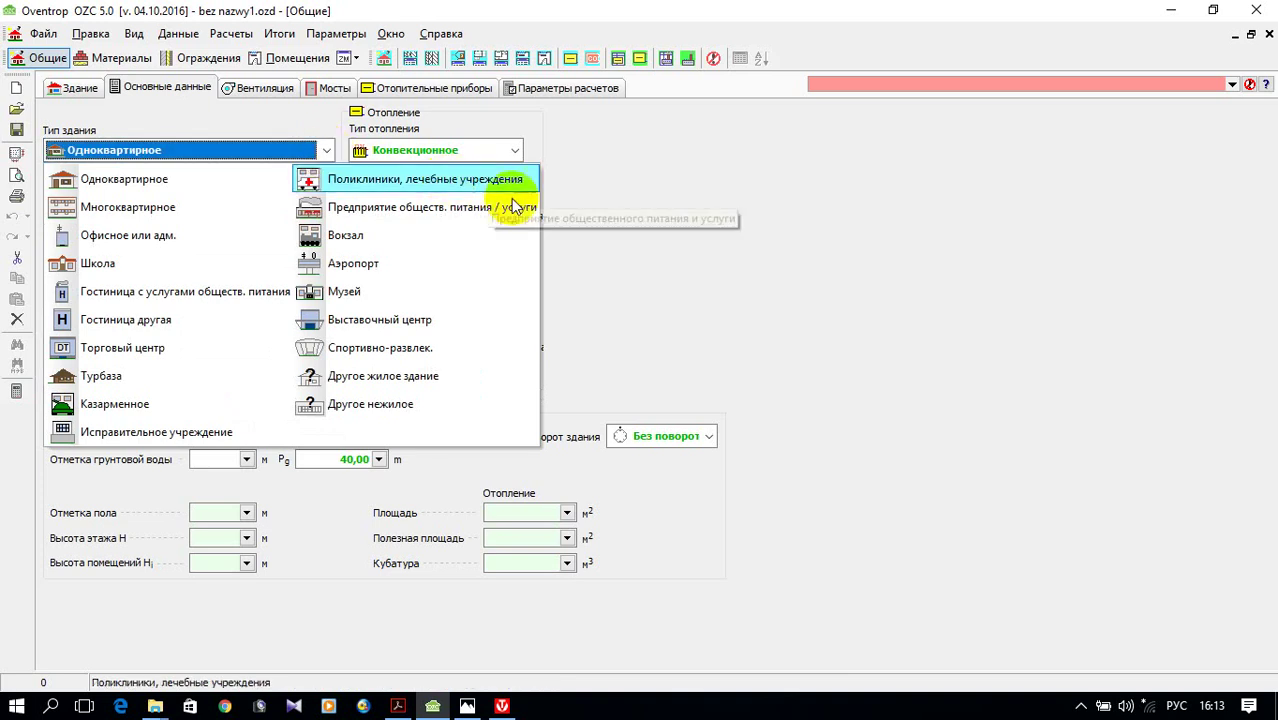
click(584, 196)
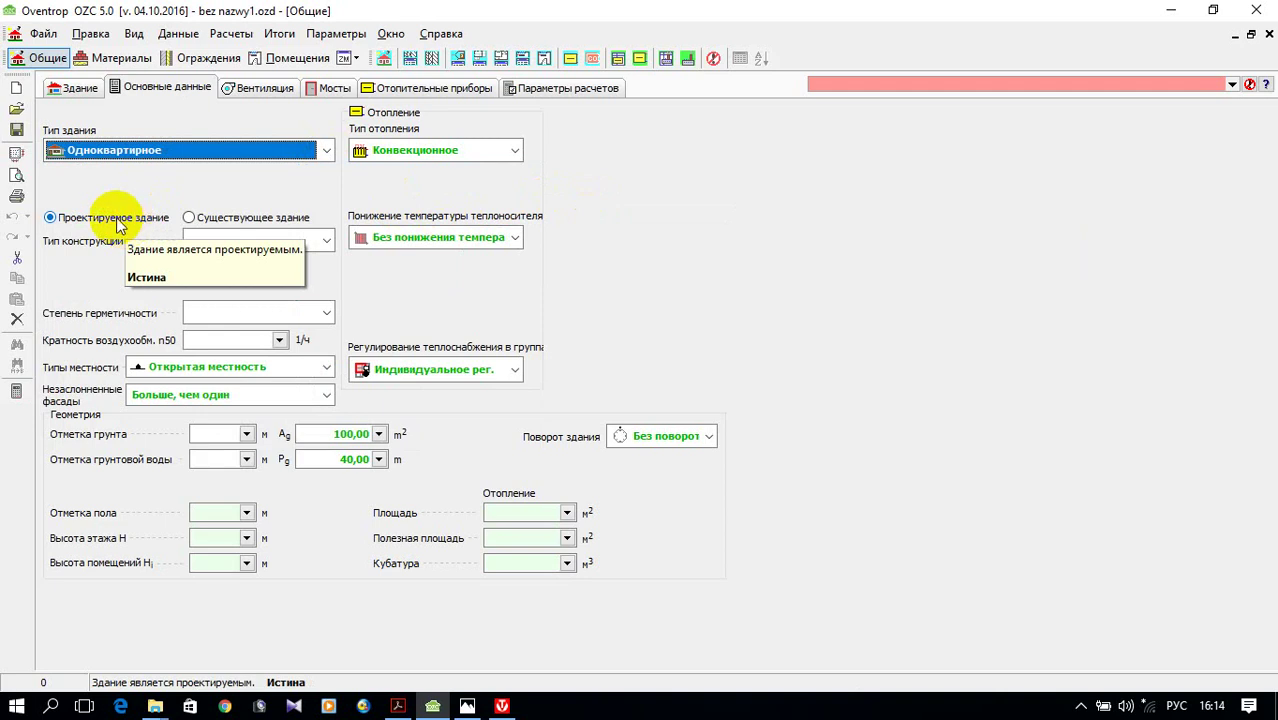
- Set the construction type to Тяжелая and the airtightness degree to Средняя
click(327, 241)
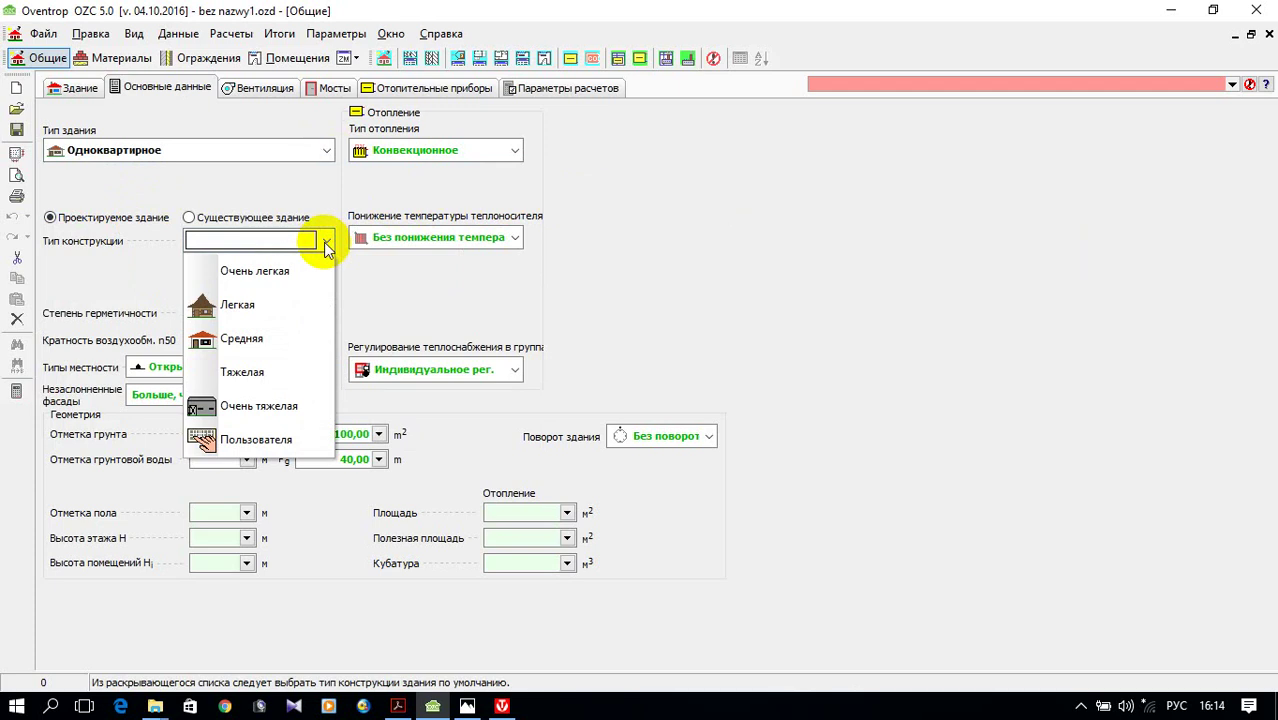
click(241, 372)
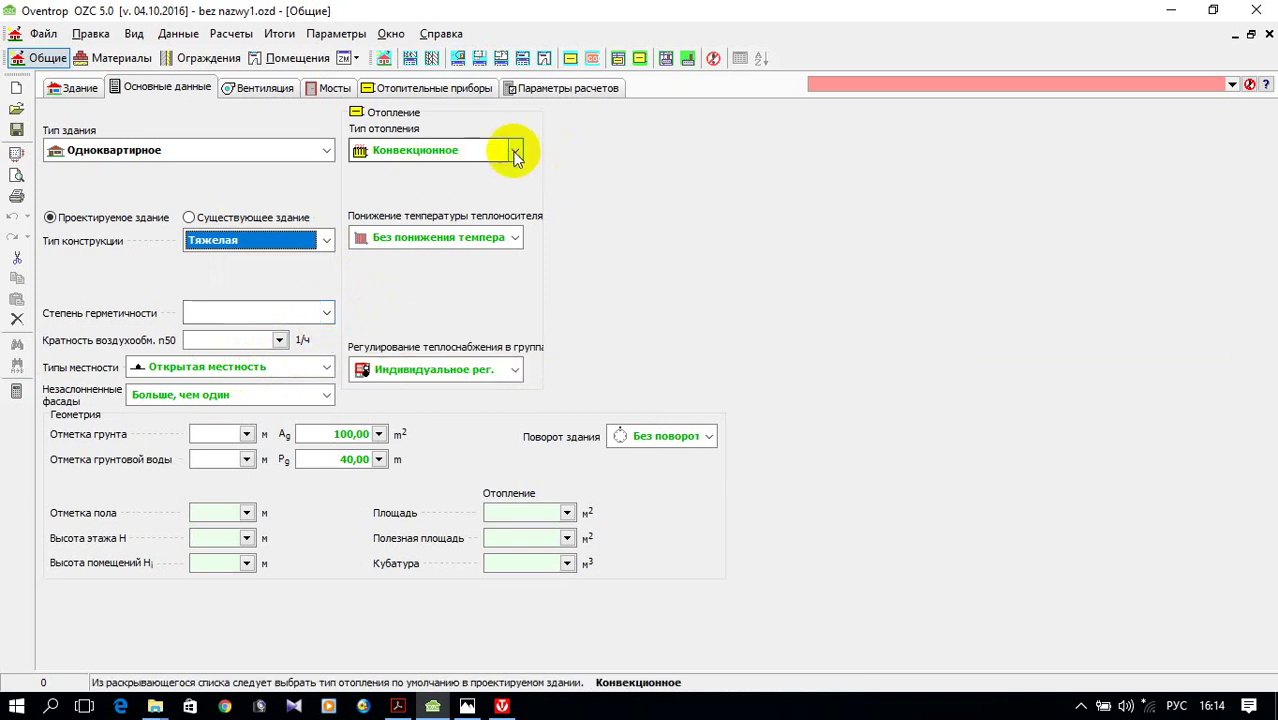
click(327, 313)
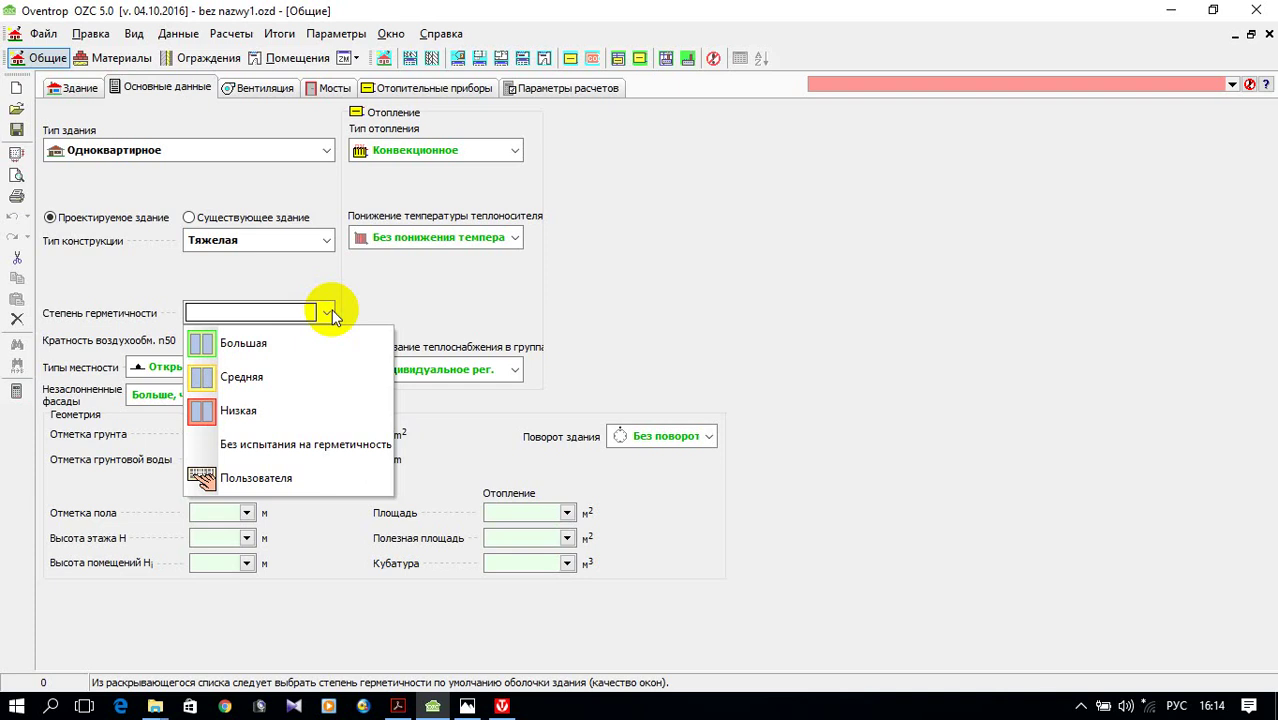
click(287, 376)
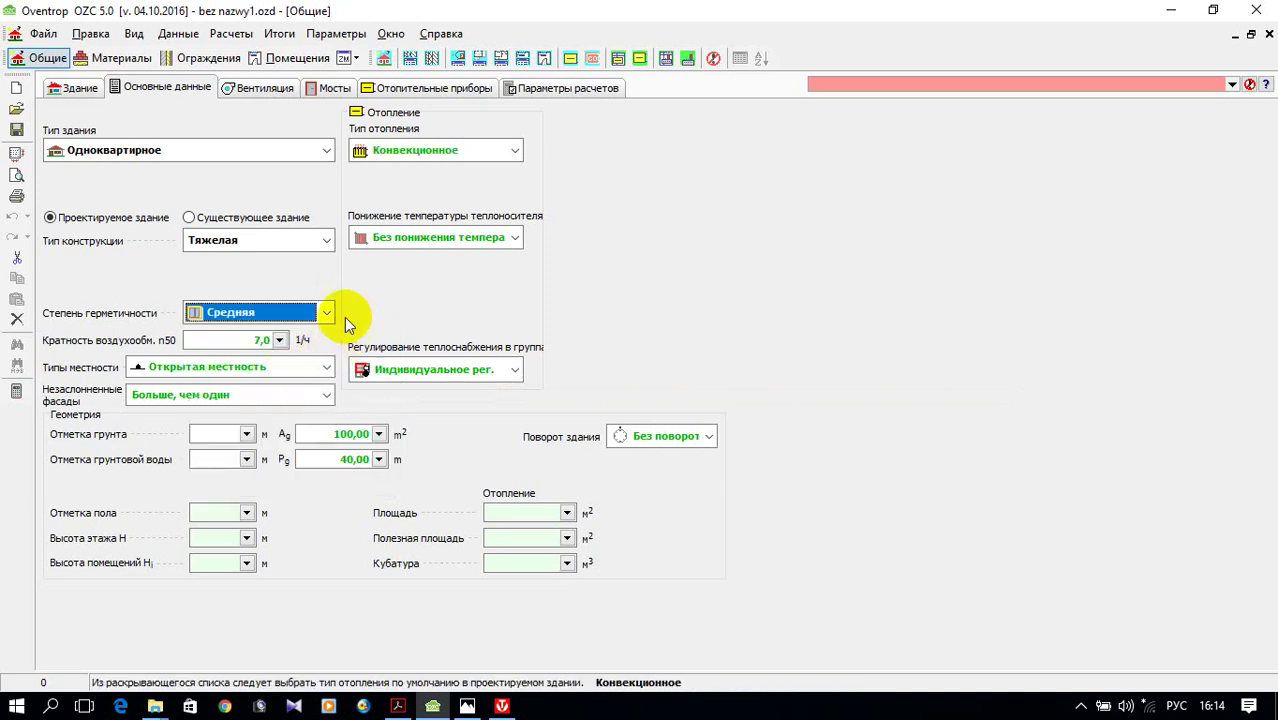
- Set the terrain to type C, urban areas with buildings over 25 m, and keep Больше, чем один for the unshielded facades
click(332, 362)
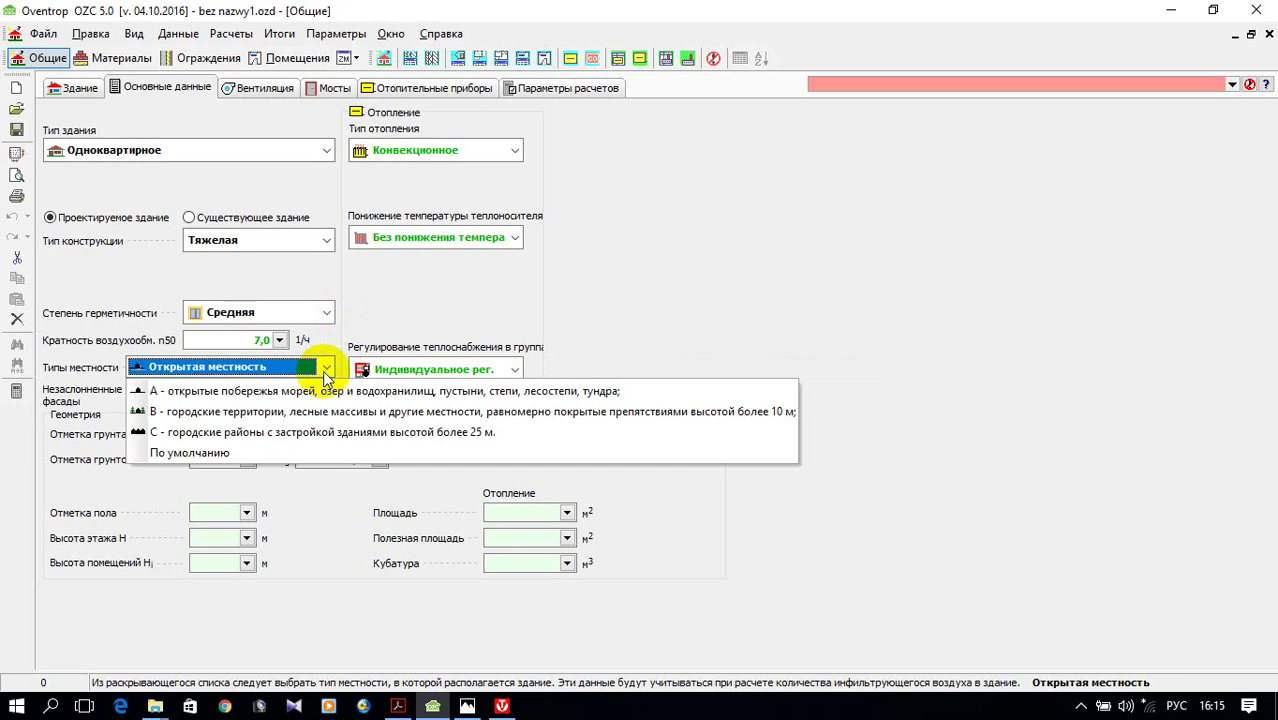
click(281, 433)
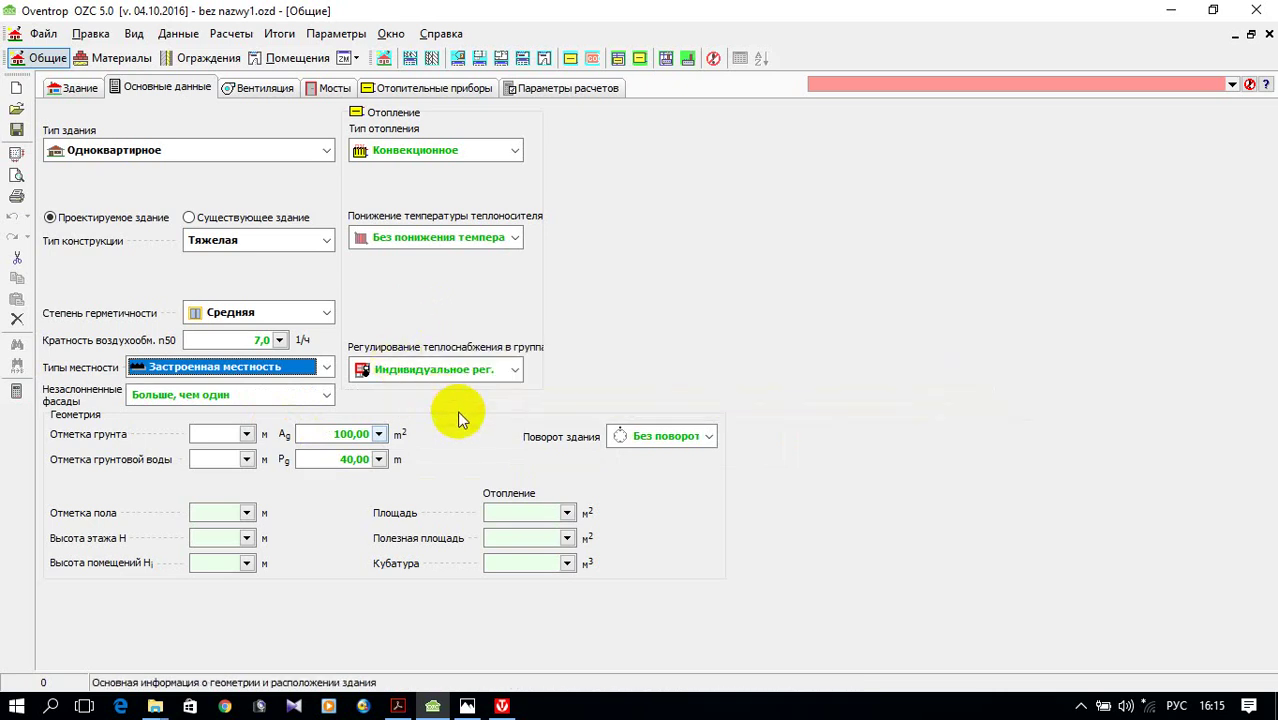
click(325, 396)
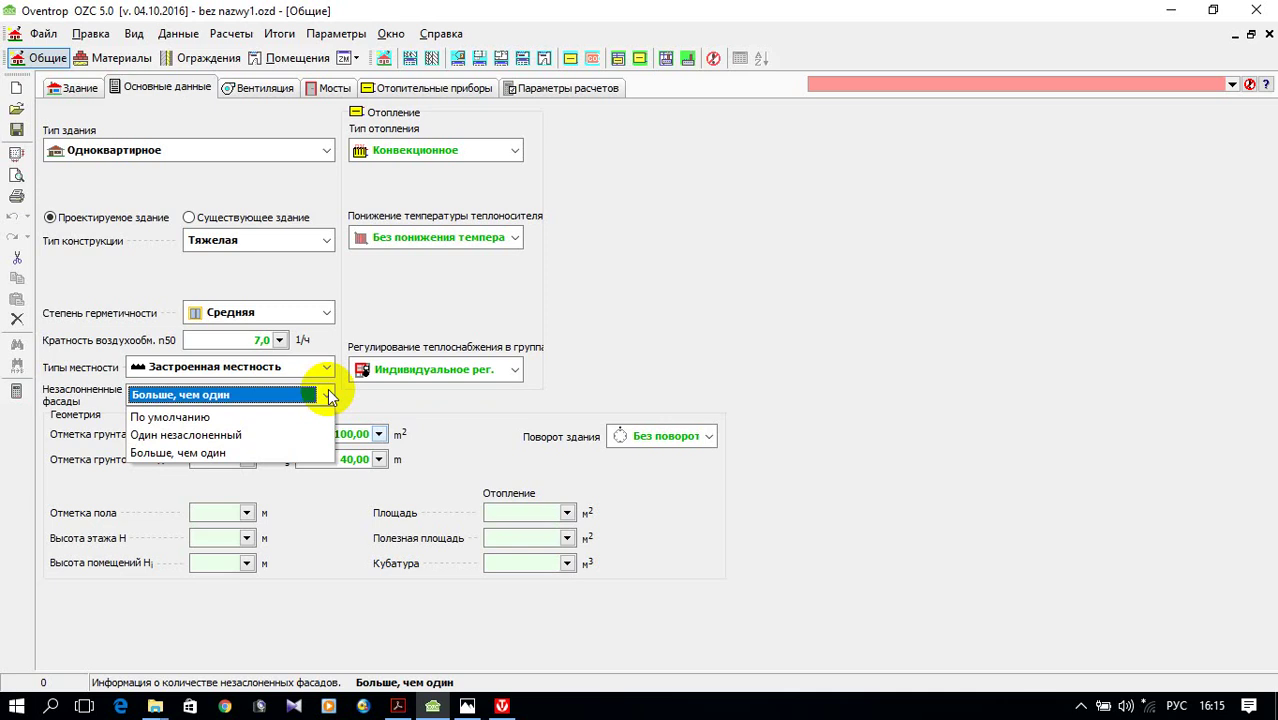
click(670, 337)
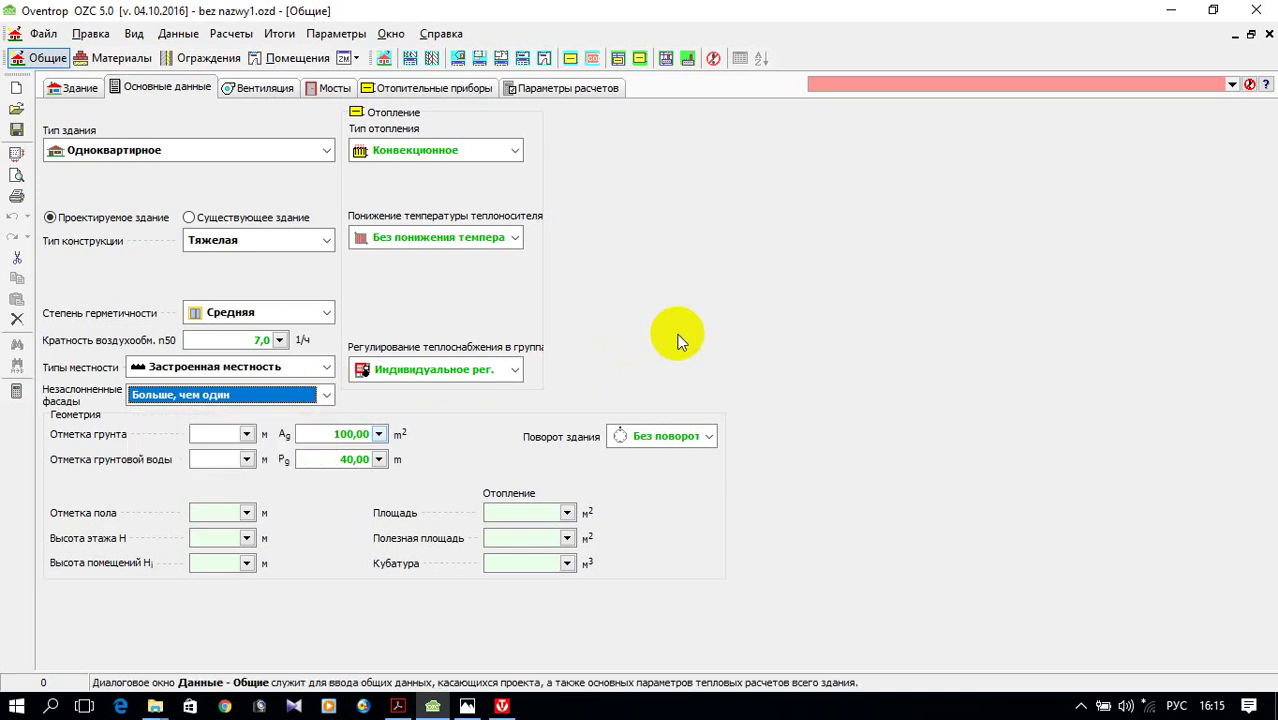
click(252, 432)
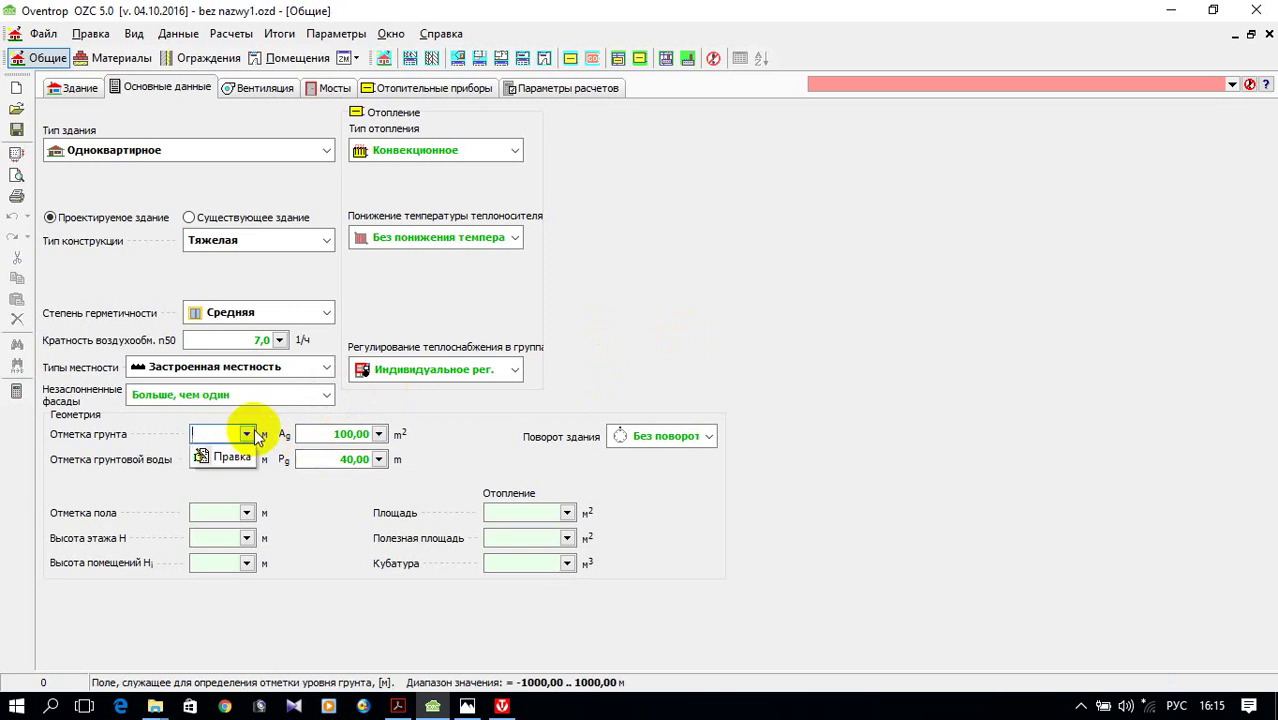
click(226, 455)
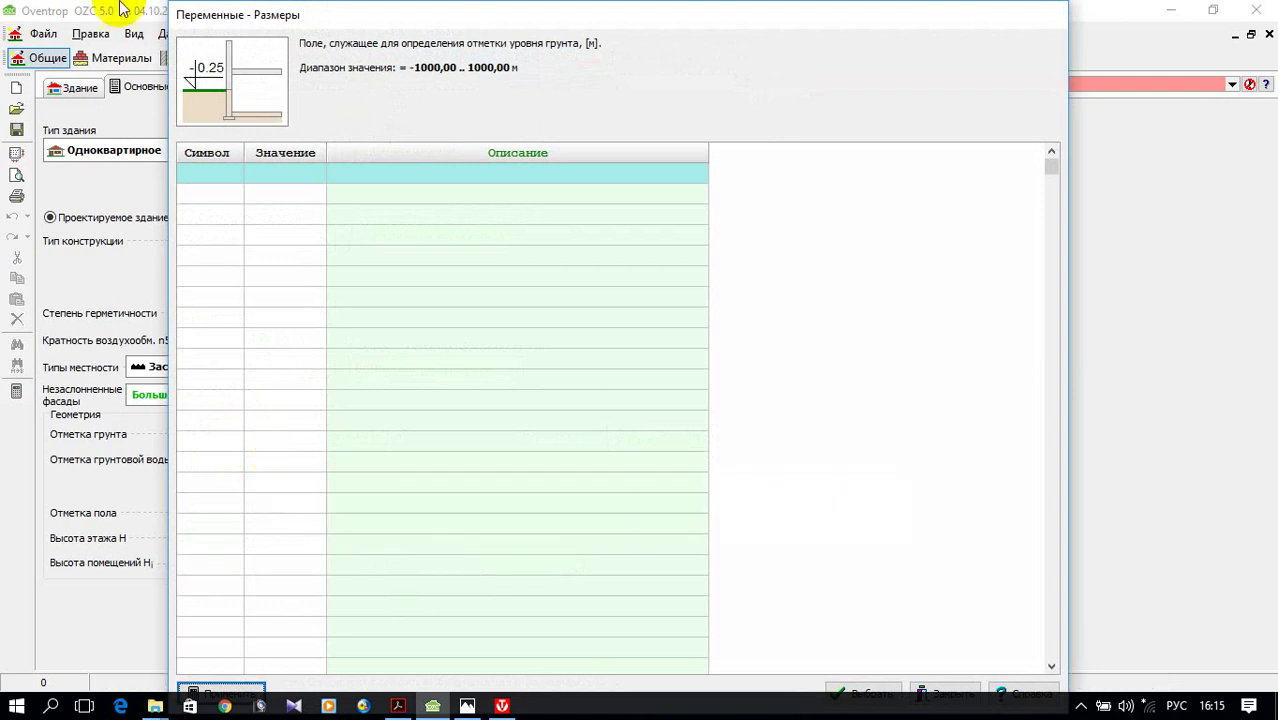
click(962, 692)
- Enter -1.1 m directly as the ground level in the building geometry
click(218, 434)
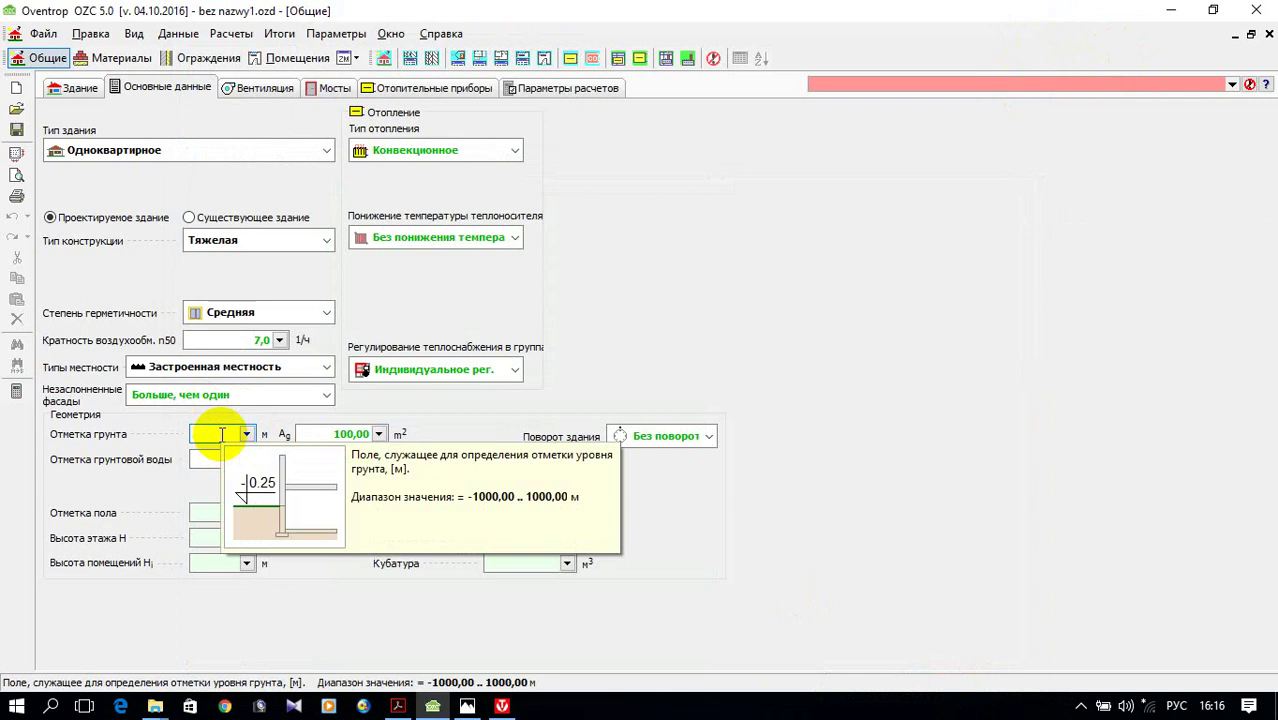
click(222, 434)
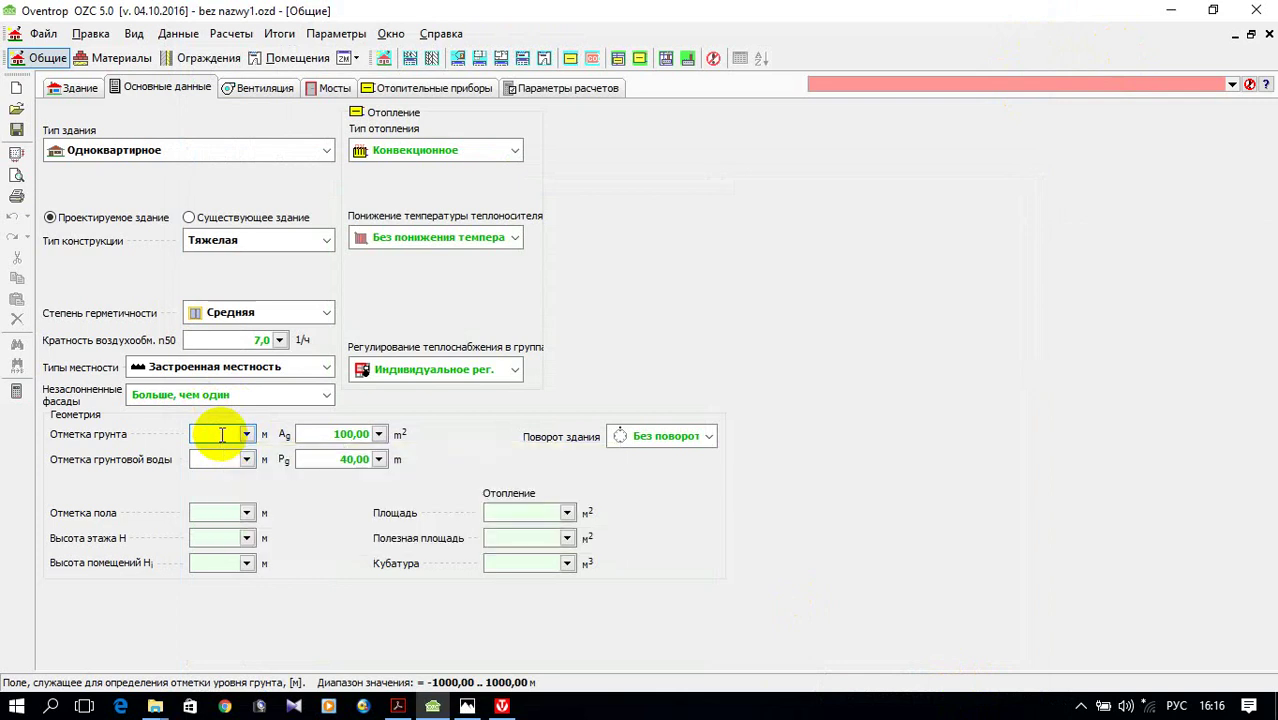
text(-1.1)
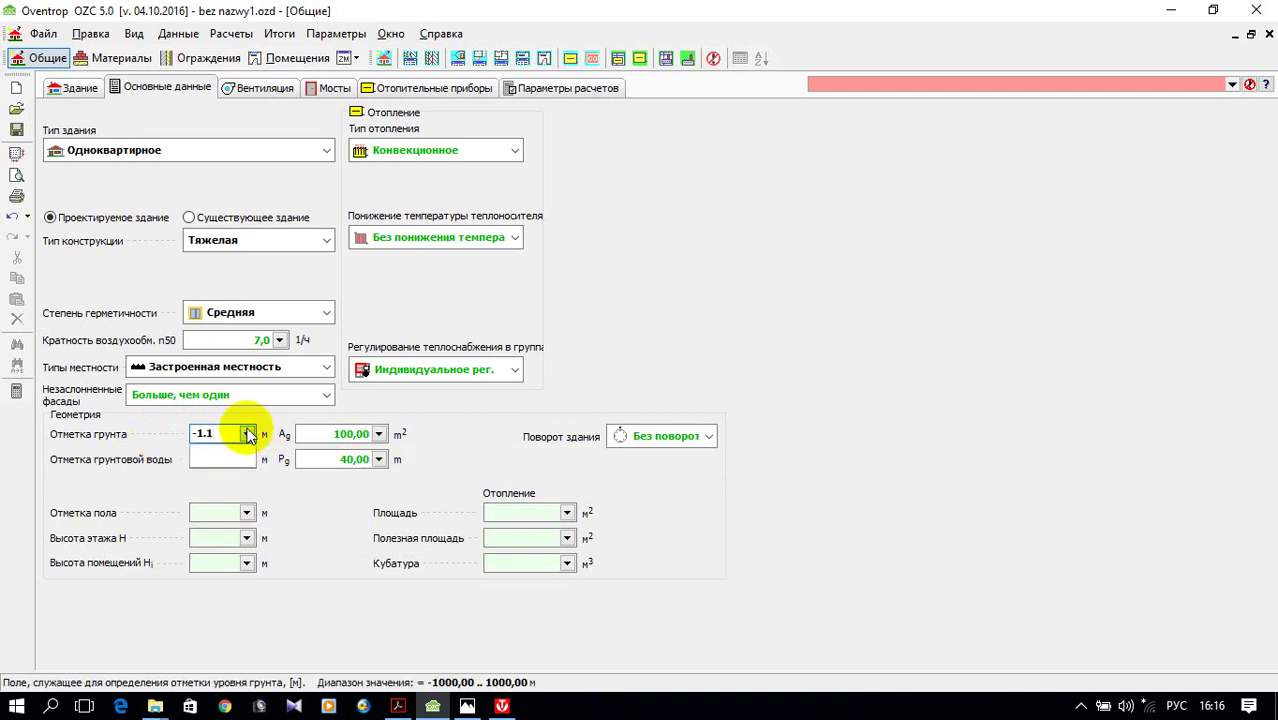
- Define a size variable for the ground level with the symbol ZGHZEM and the value -1.1
click(247, 434)
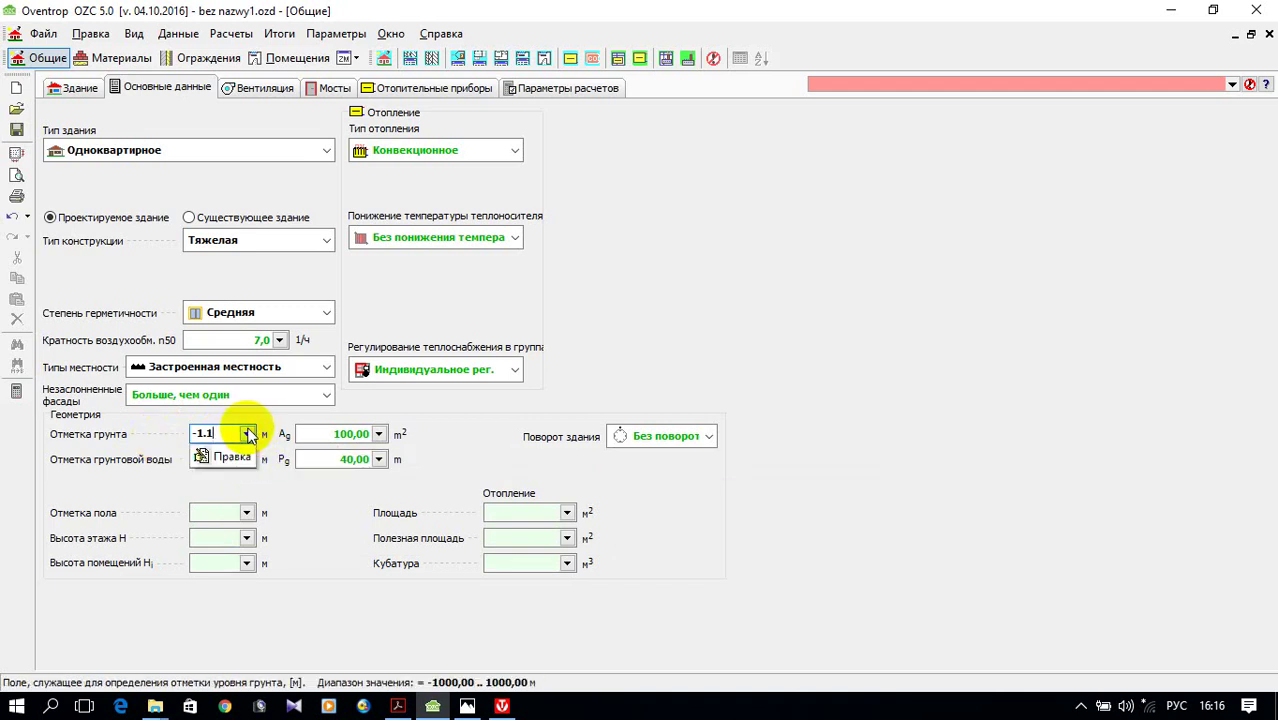
click(240, 458)
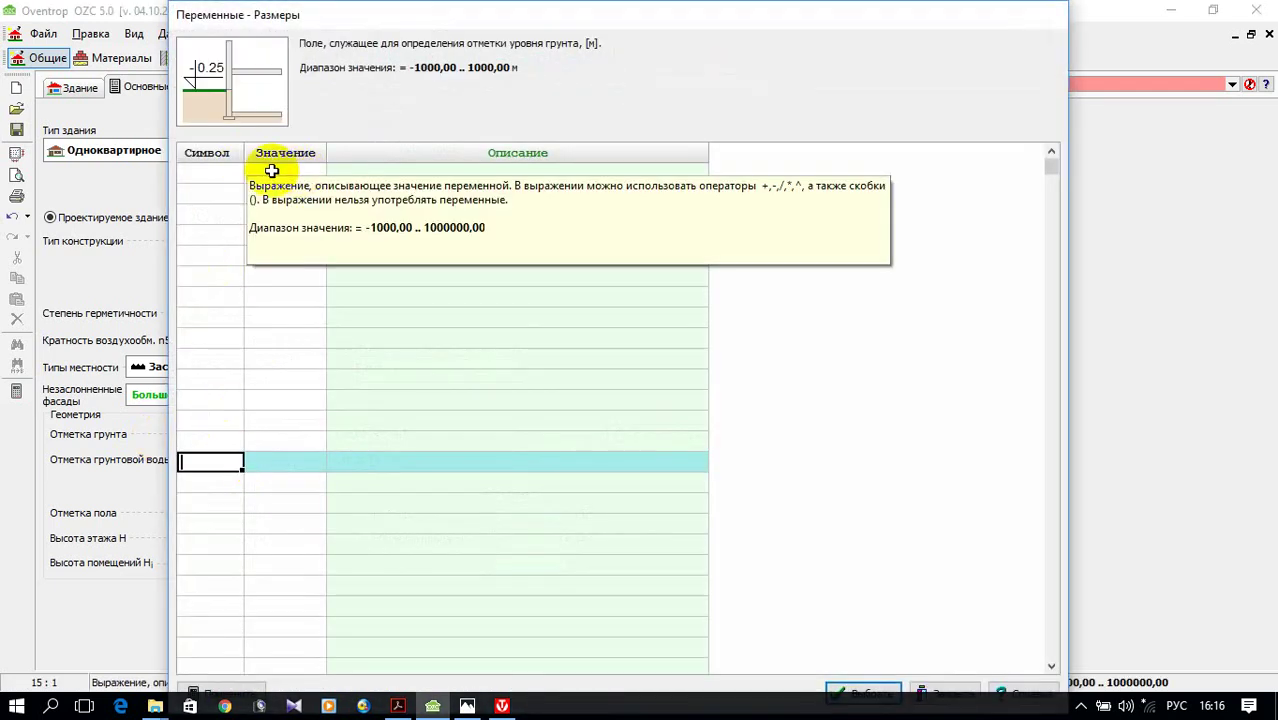
click(196, 172)
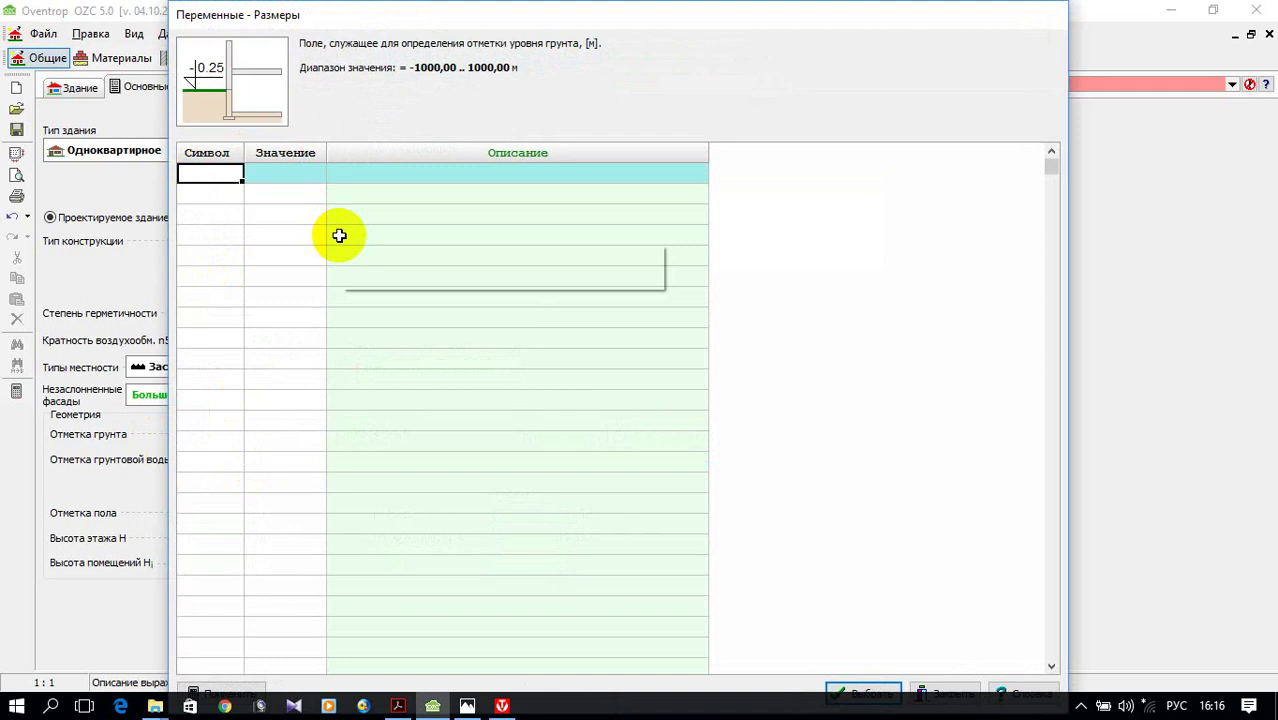
key(alt+shift)
text(z)
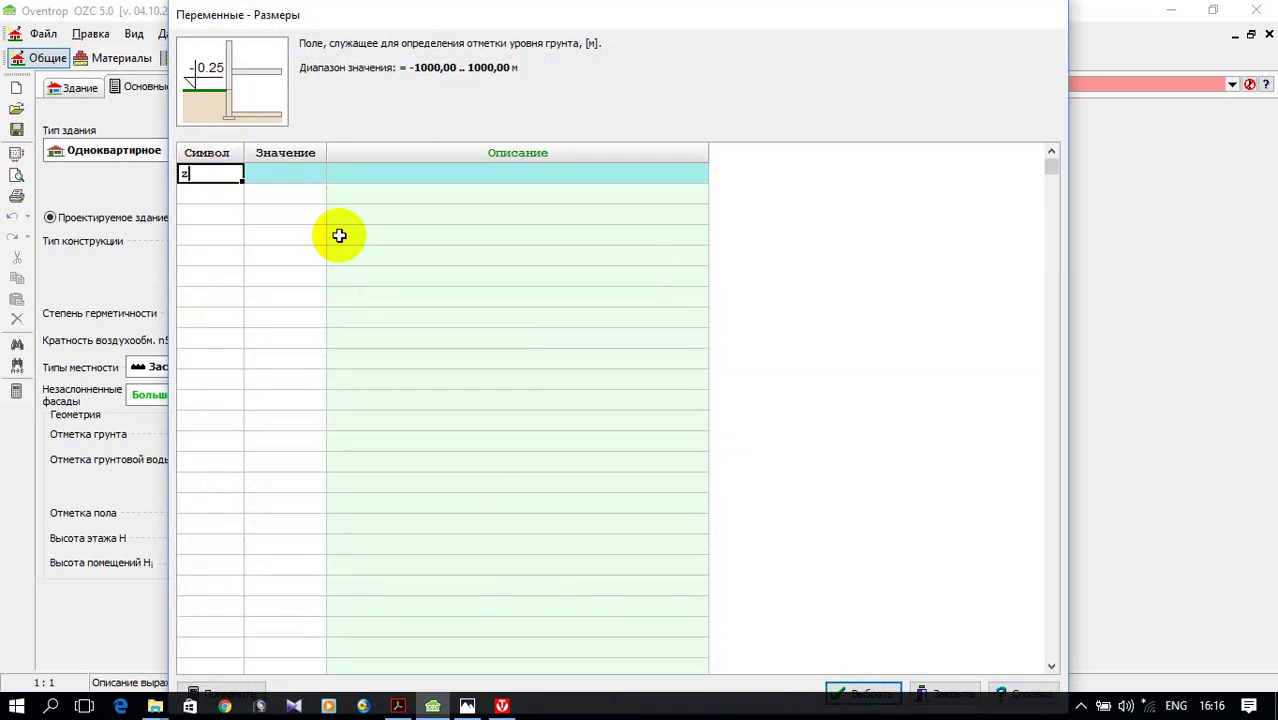
text(gh)
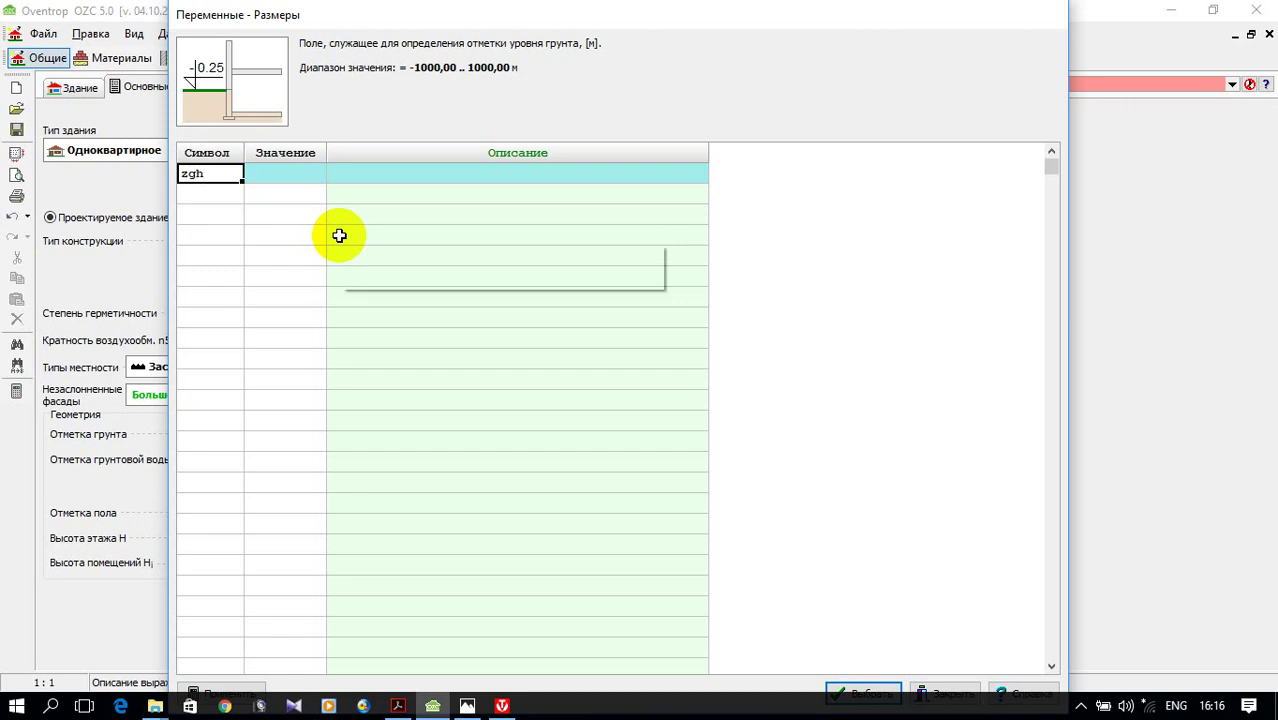
text(zem)
click(286, 175)
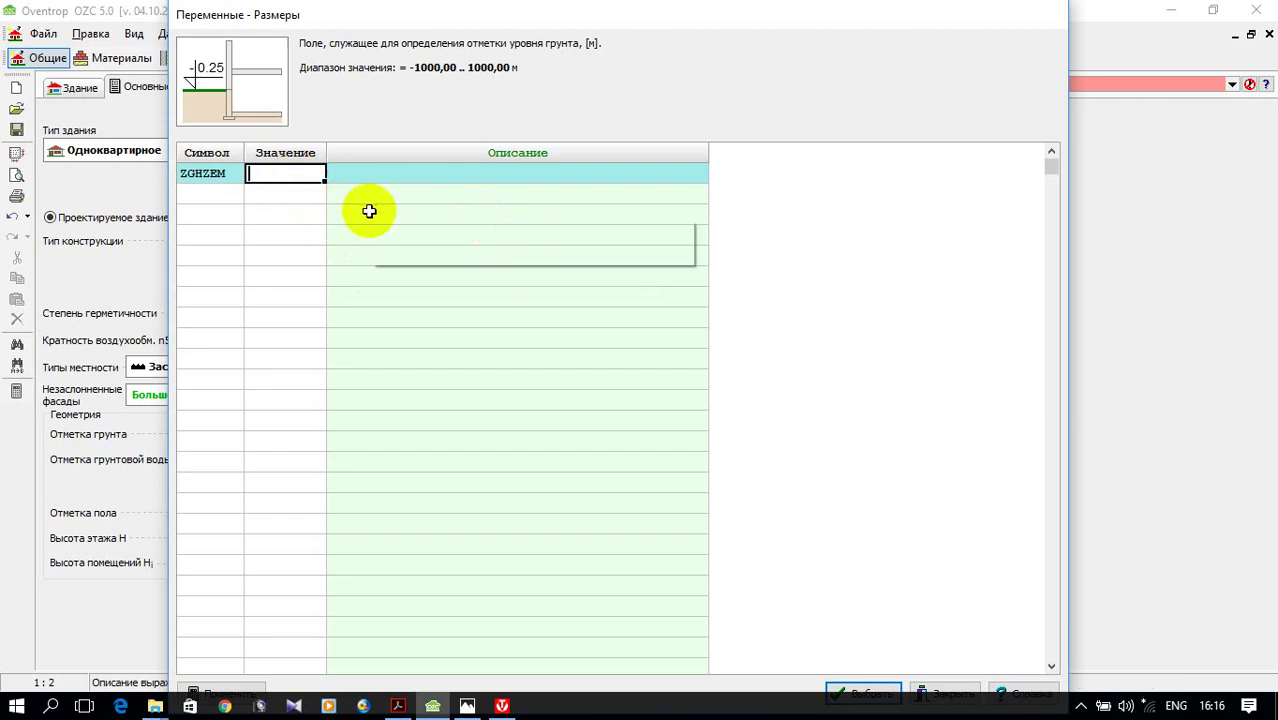
text(-1.1)
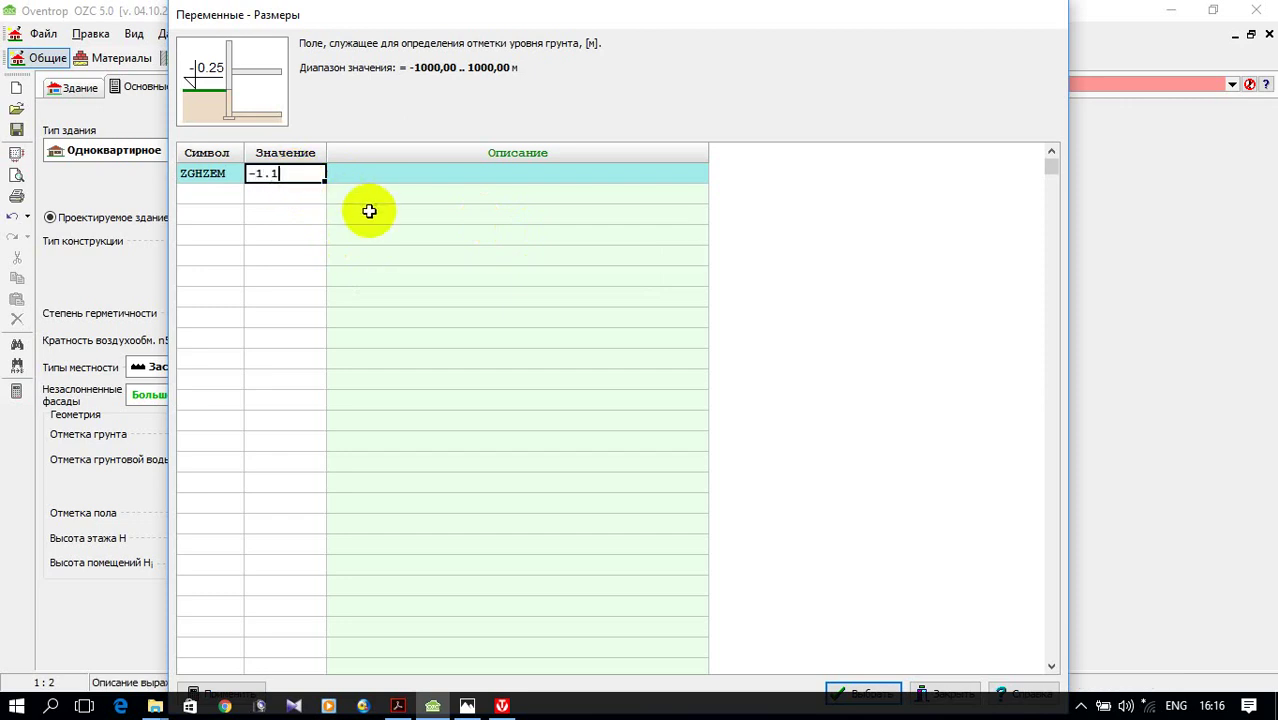
- Describe the ZGHZEM variable as Отметка земли and assign it to the ground level
click(420, 174)
key(alt+shift)
text(Отметка земли)
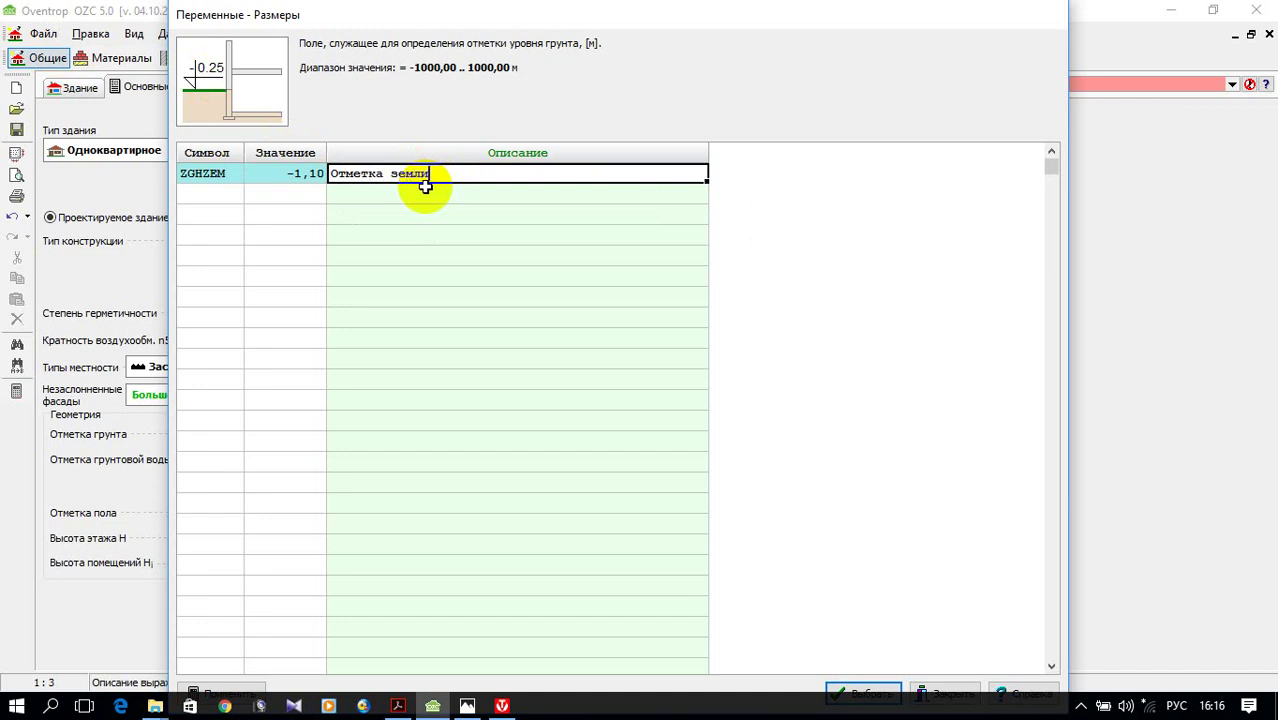
click(287, 188)
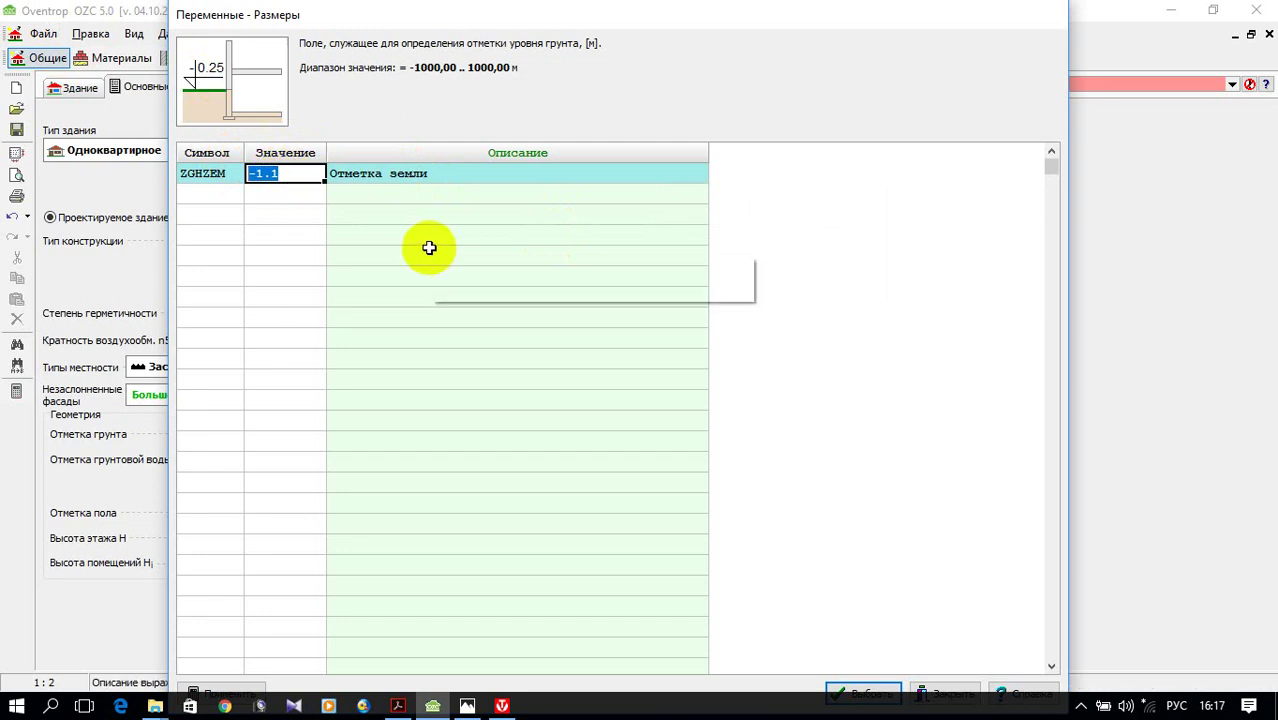
click(860, 695)
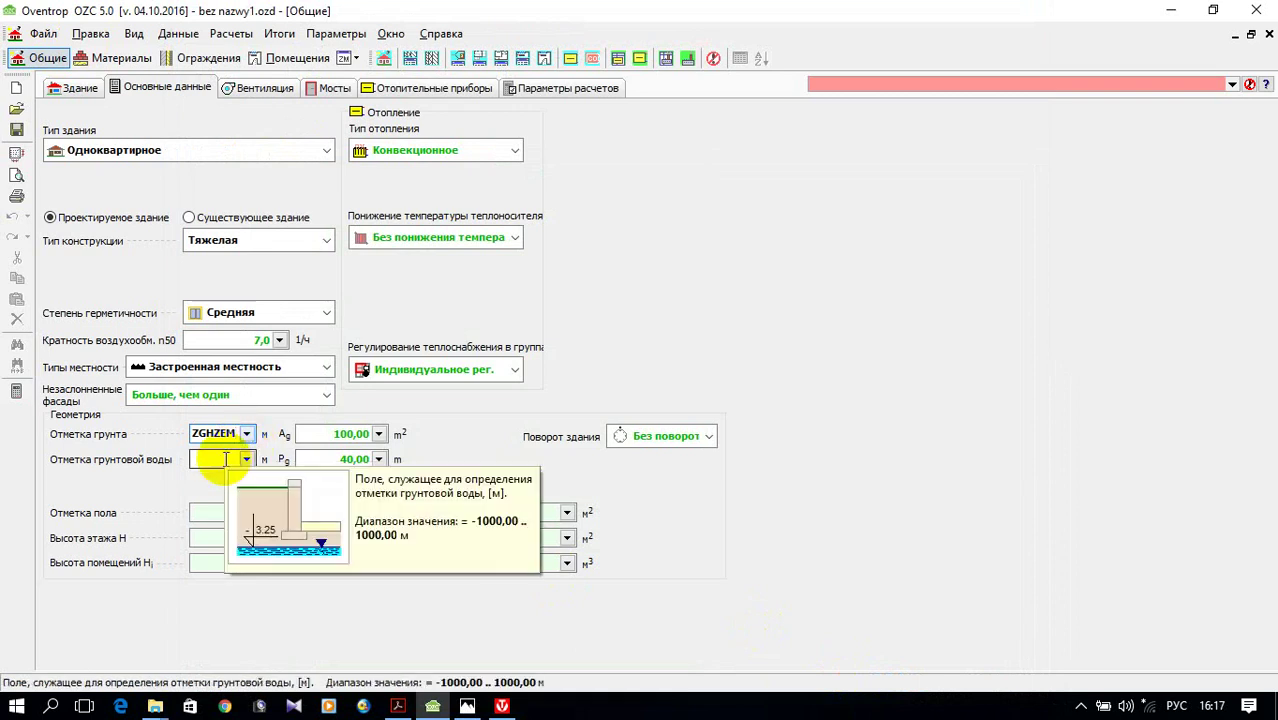
click(226, 459)
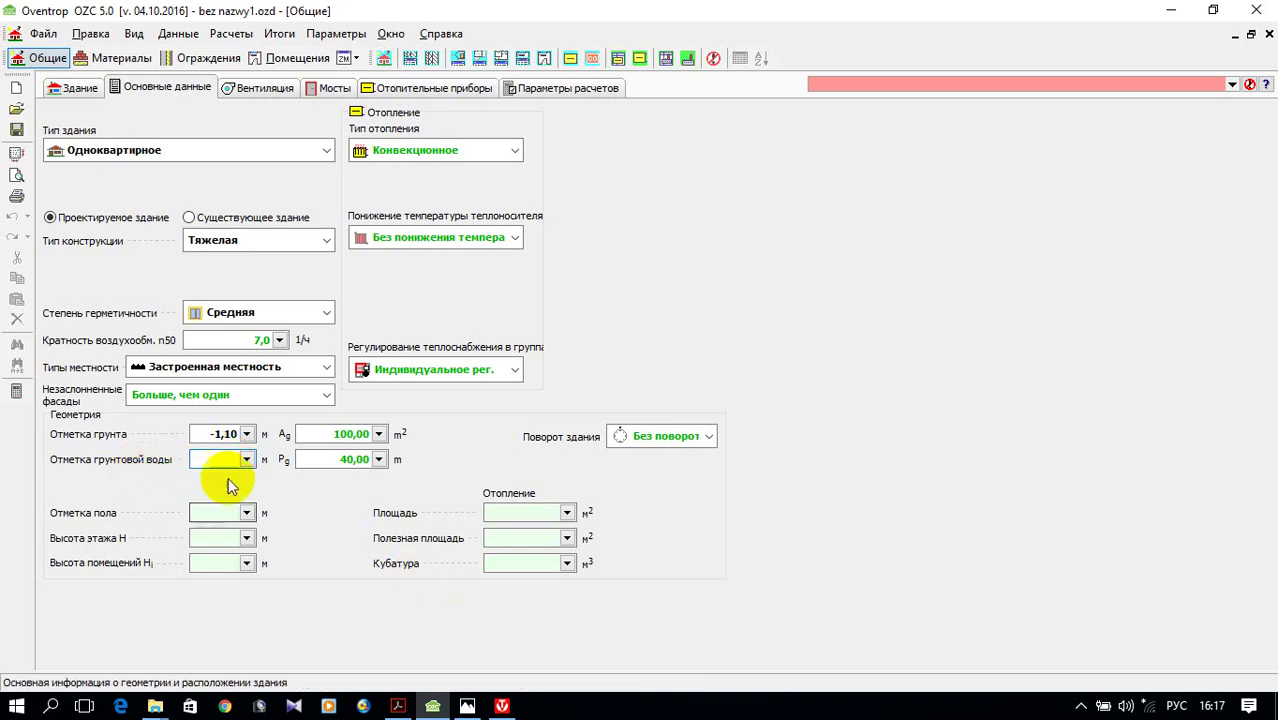
- Set the groundwater level in the building geometry to -3.25 m
click(222, 461)
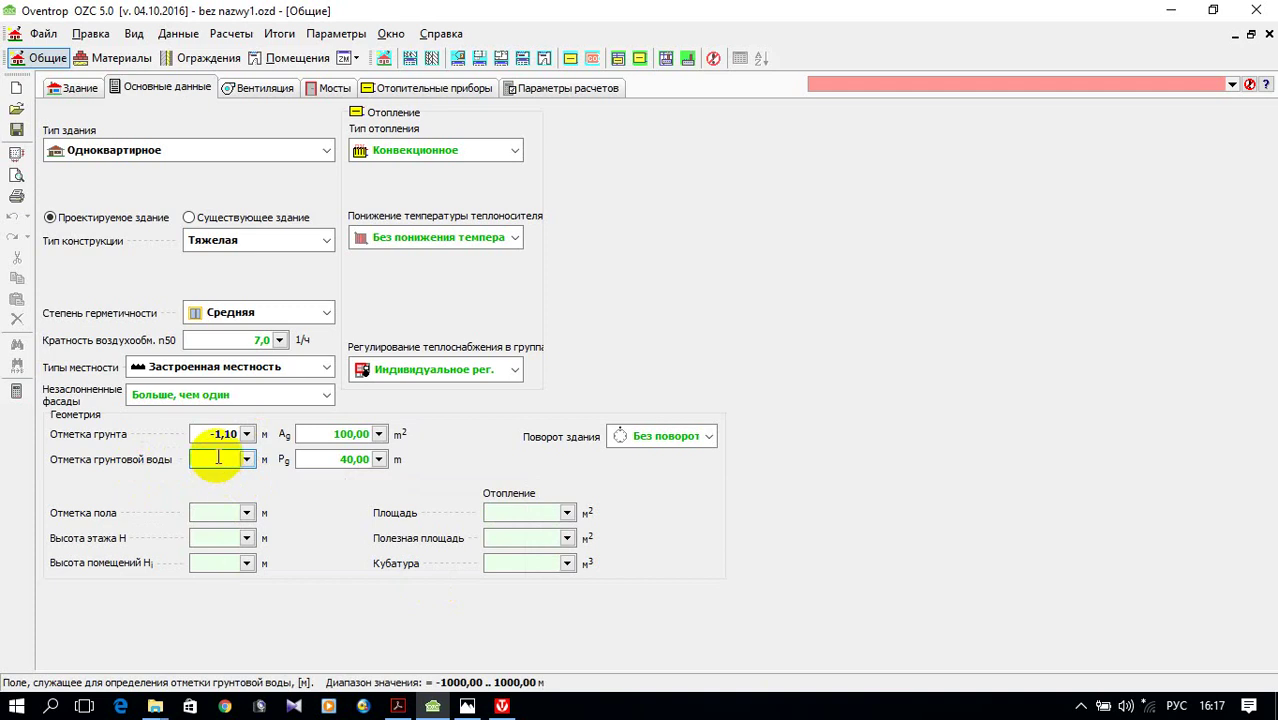
text(-3)
text(ю02)
key(BackSpace)
key(BackSpace)
key(alt+shift)
text(/)
key(BackSpace)
text(.25)
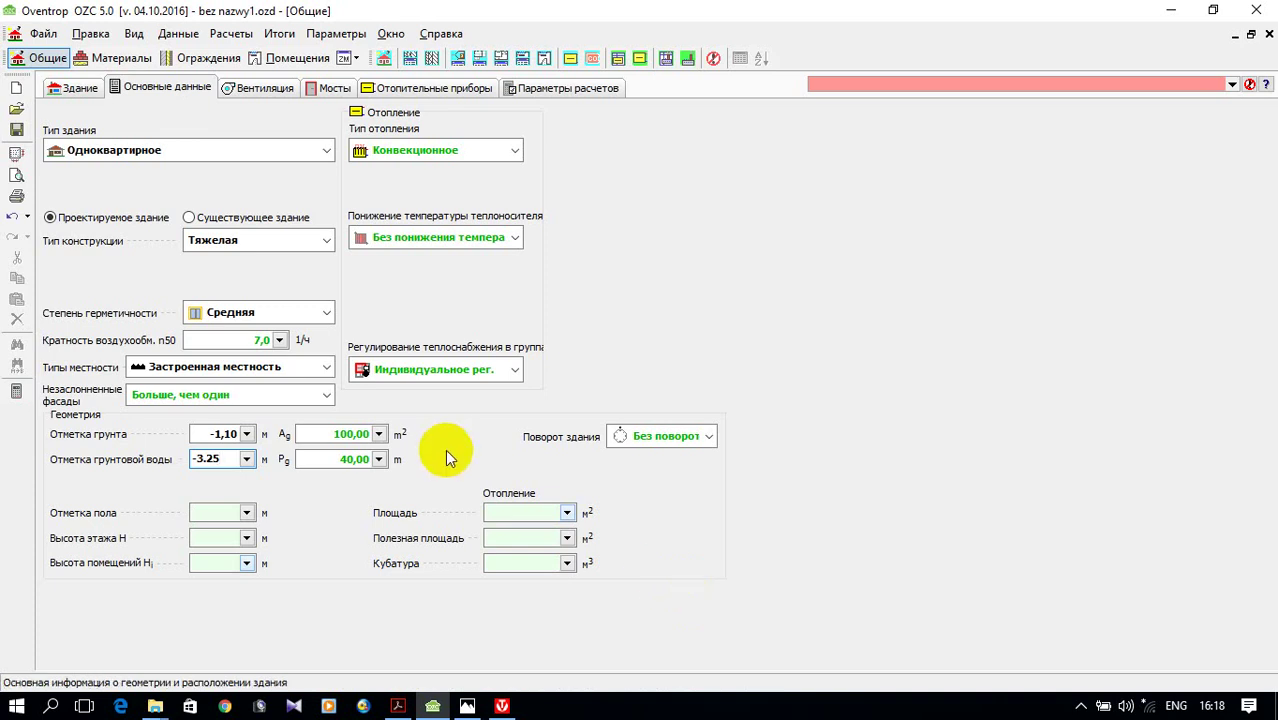
- Open the ventilation data and check the choice of ventilation systems
click(252, 90)
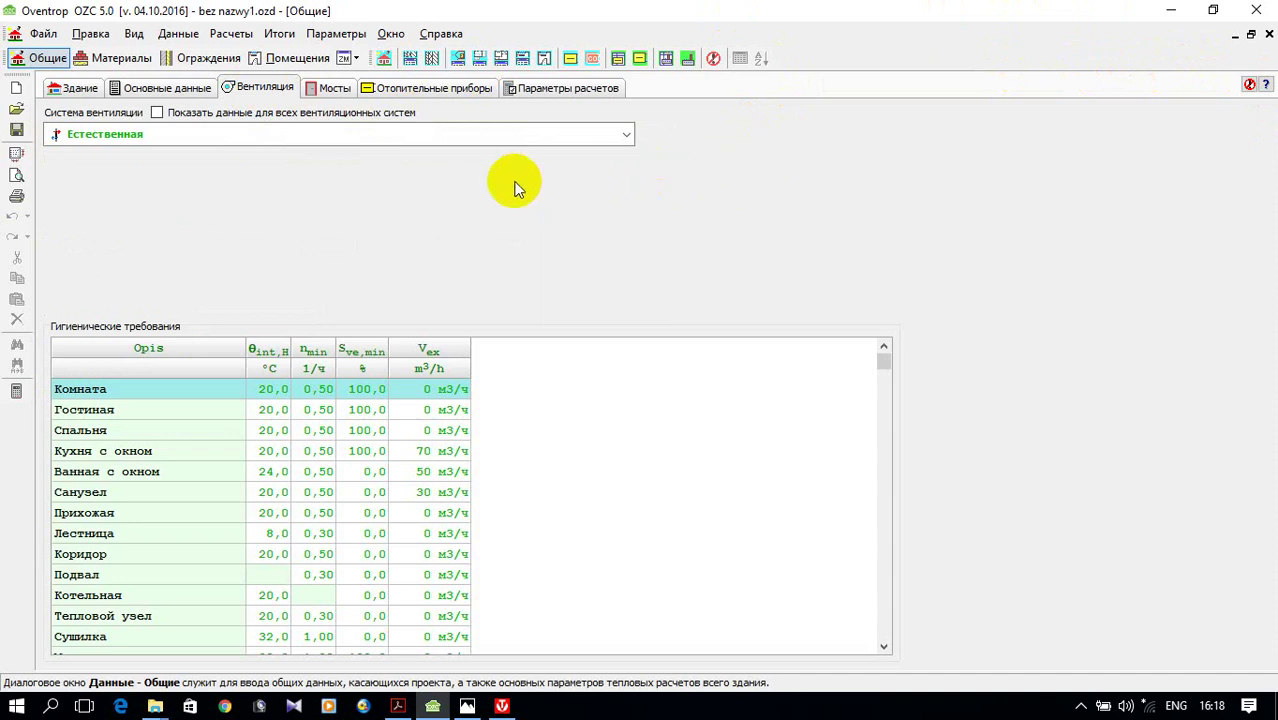
click(624, 135)
click(626, 136)
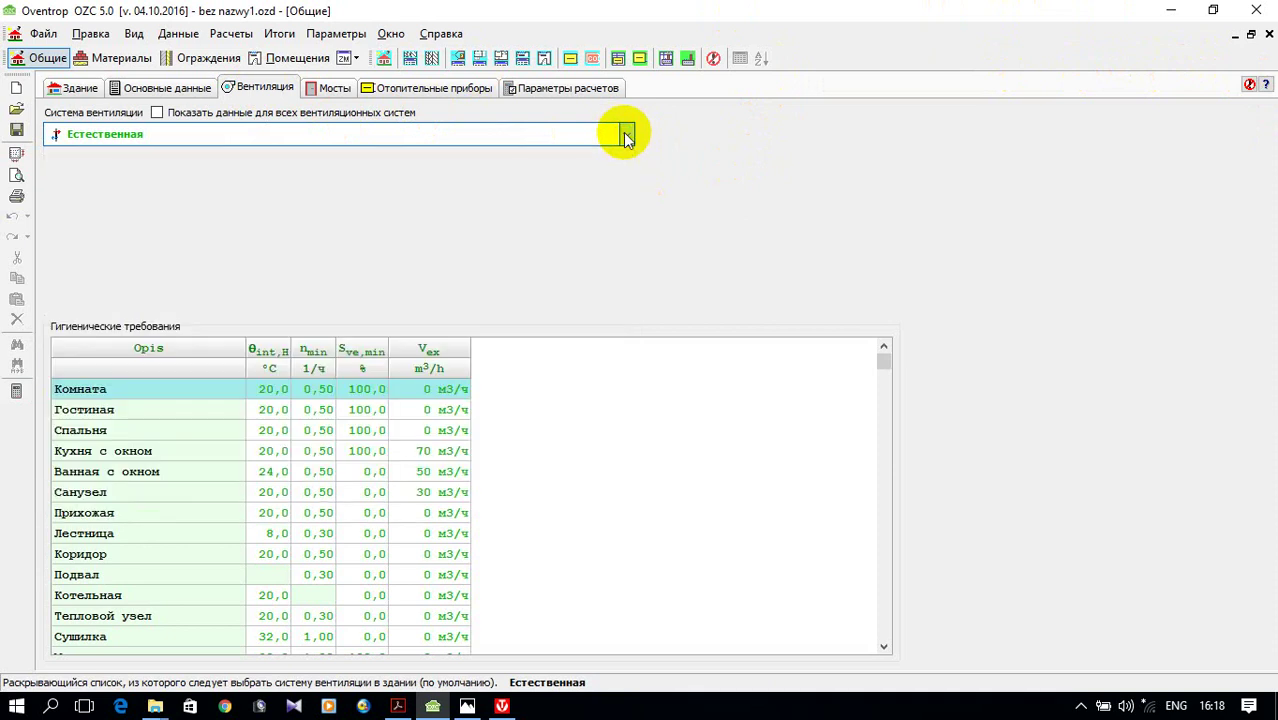
- Save the project under the file name otop_zaoch_2017 in the Oventrop 5 Rus folder
key(ctrl+s)
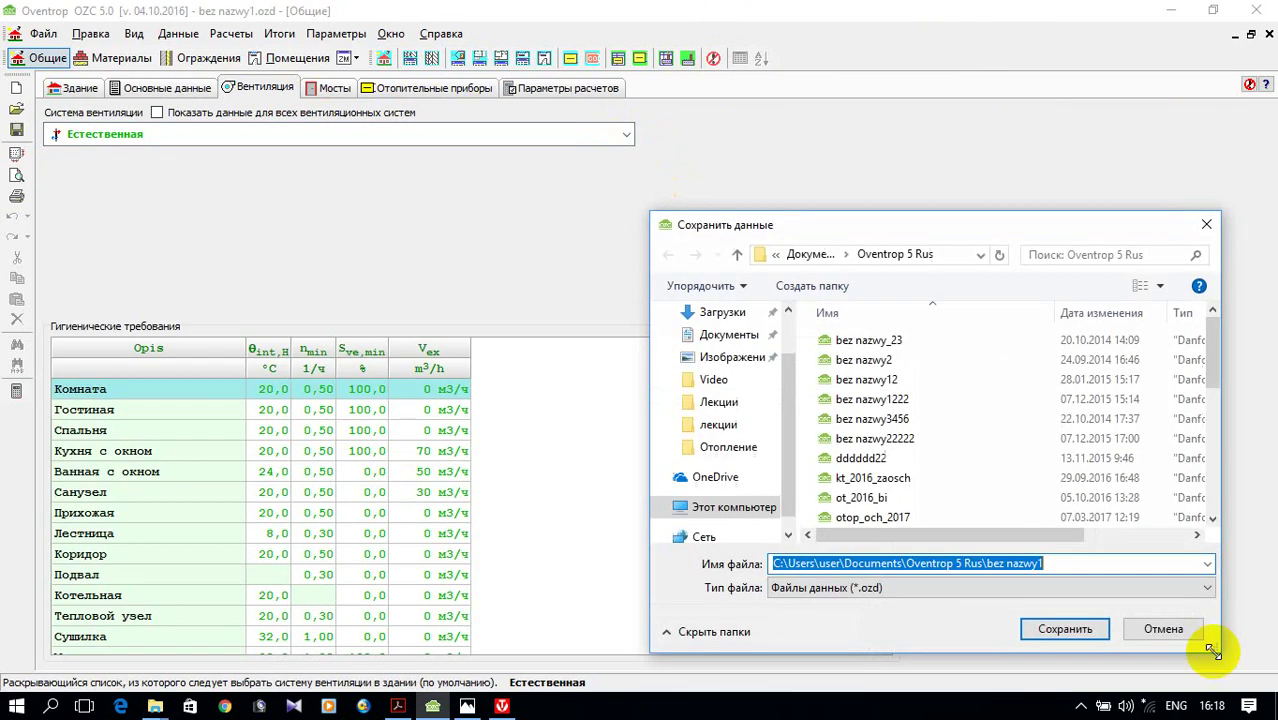
click(1068, 563)
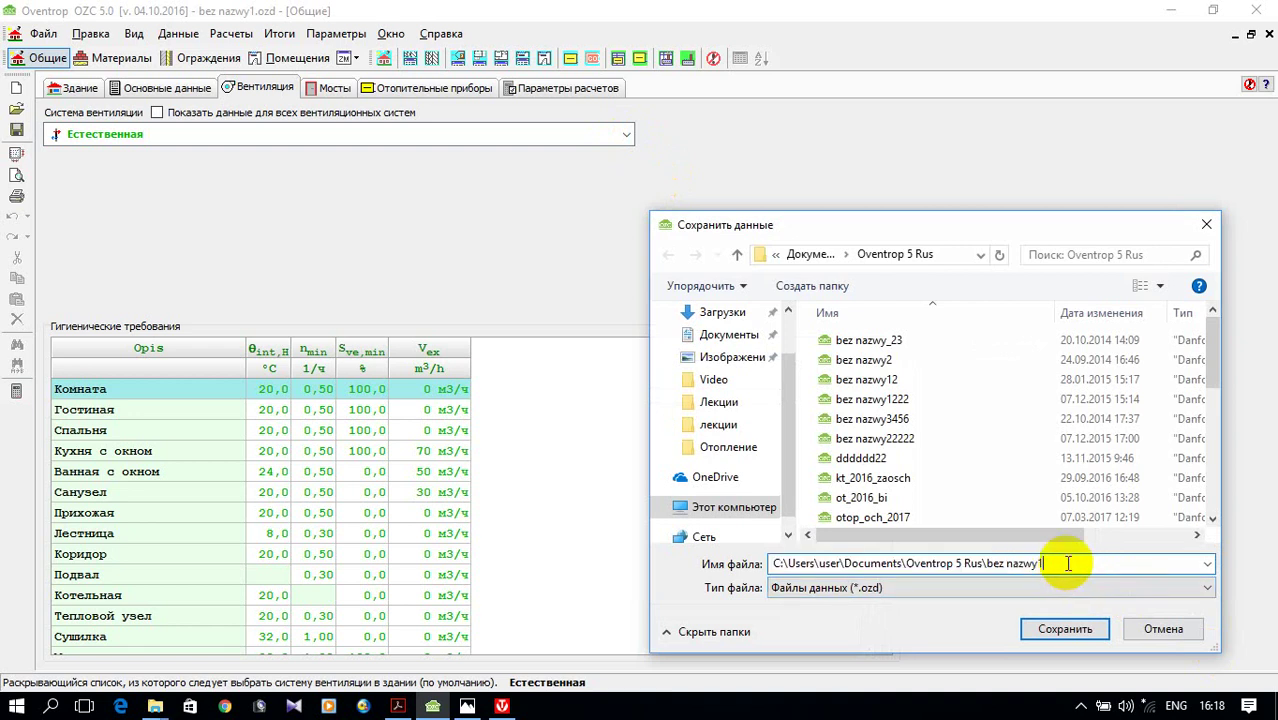
key(BackSpace)
key(BackSpace)
key(BackSpace)
key(BackSpace)
key(BackSpace)
key(BackSpace)
key(BackSpace)
key(BackSpace)
key(BackSpace)
key(BackSpace)
text(o)
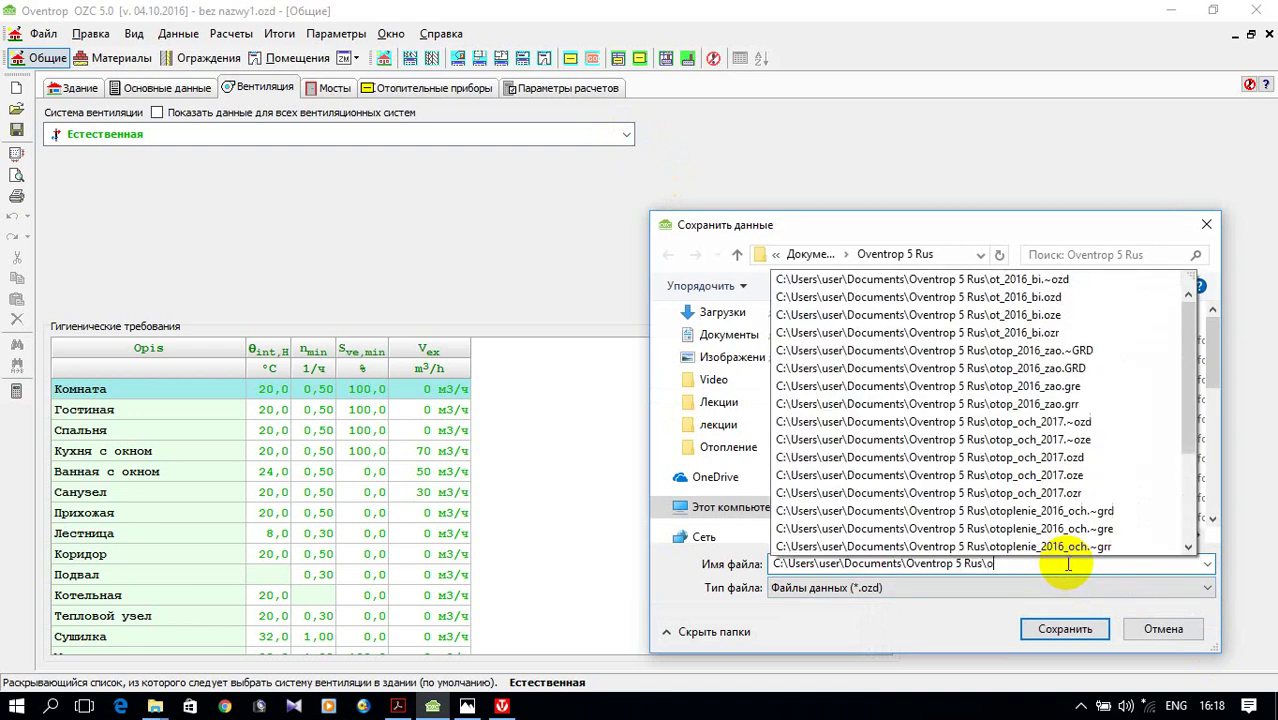
text(top_)
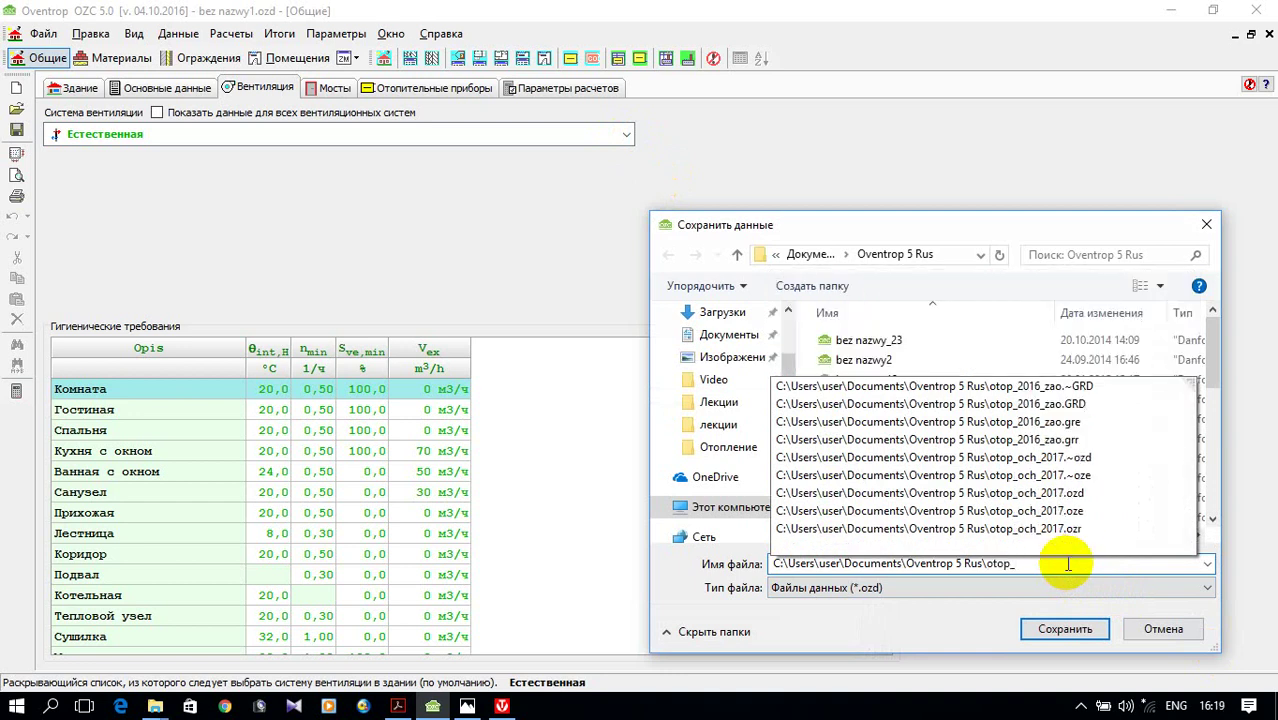
text(z)
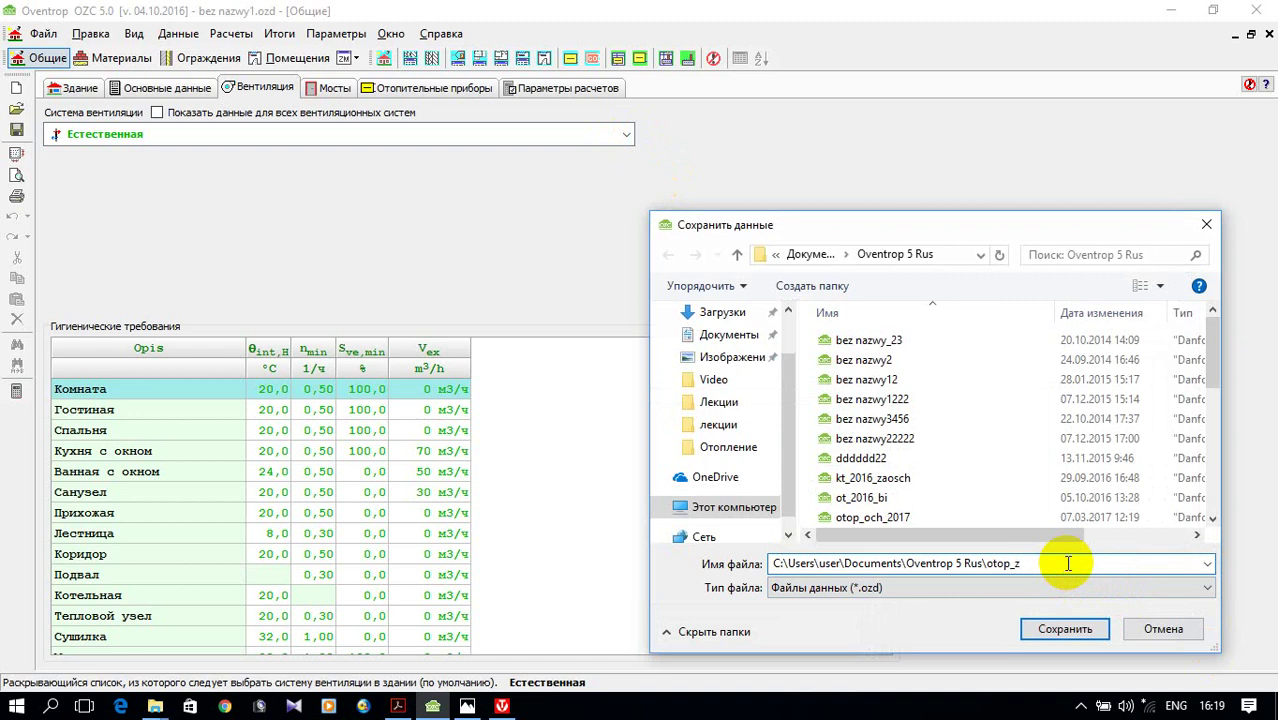
text(aoch_2017)
click(1079, 628)
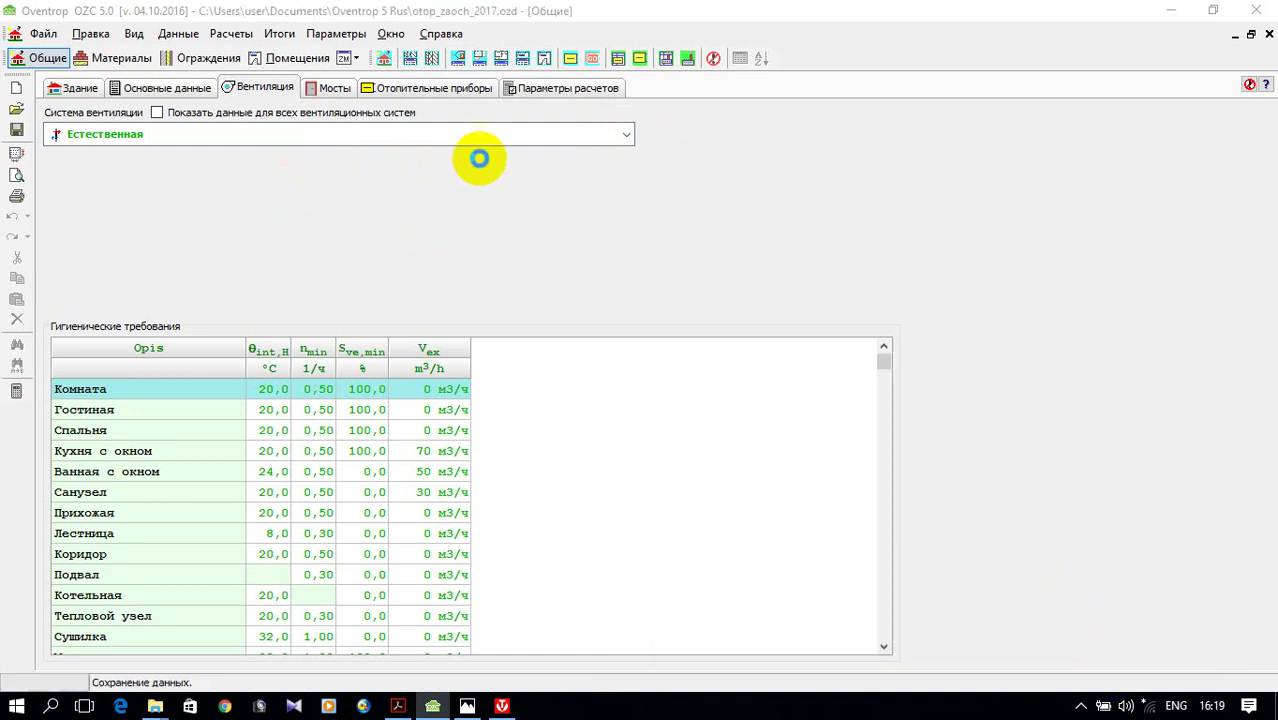
- Keep Естественная as the ventilation system and review the table of hygienic requirements by room type
click(625, 136)
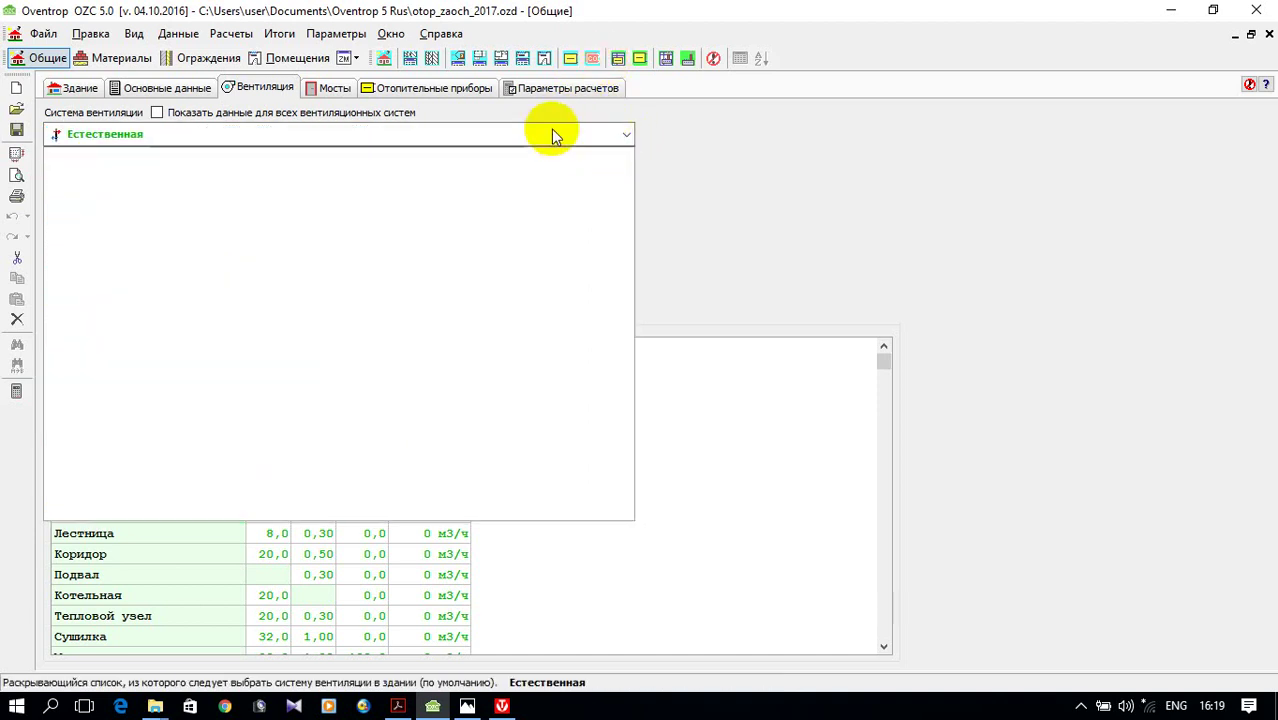
click(604, 160)
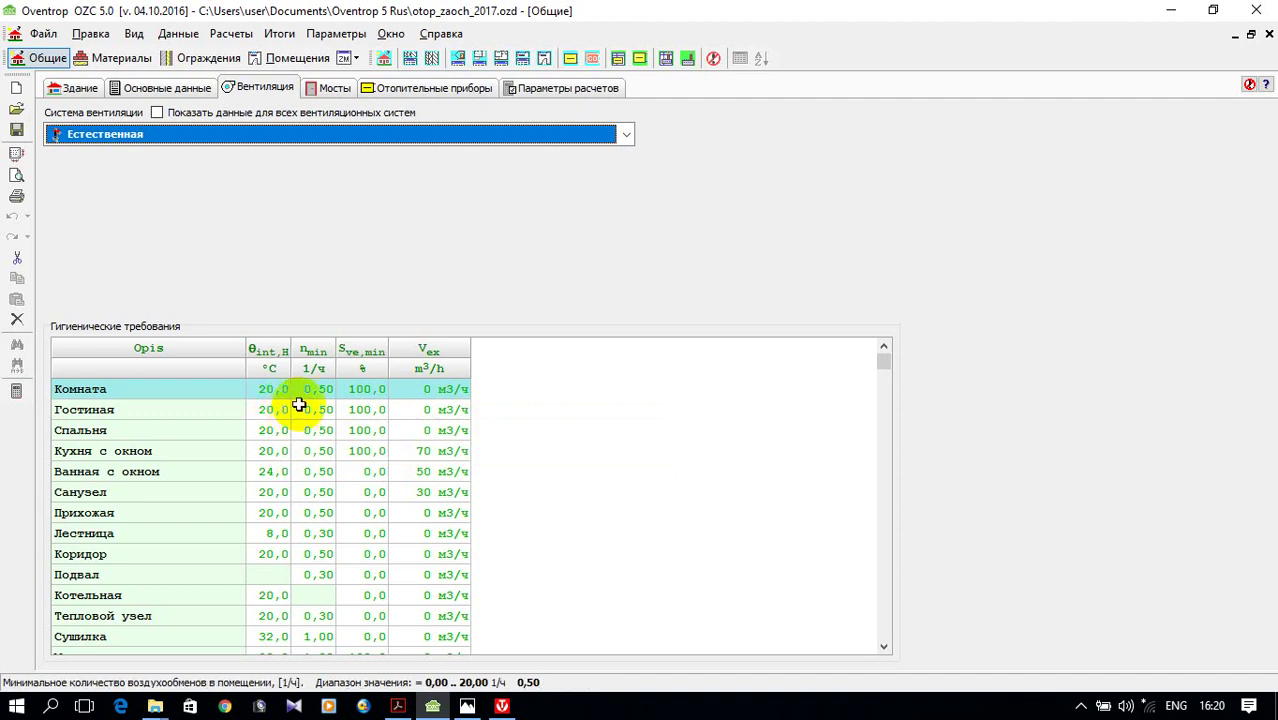
drag(885, 362, 854, 350)
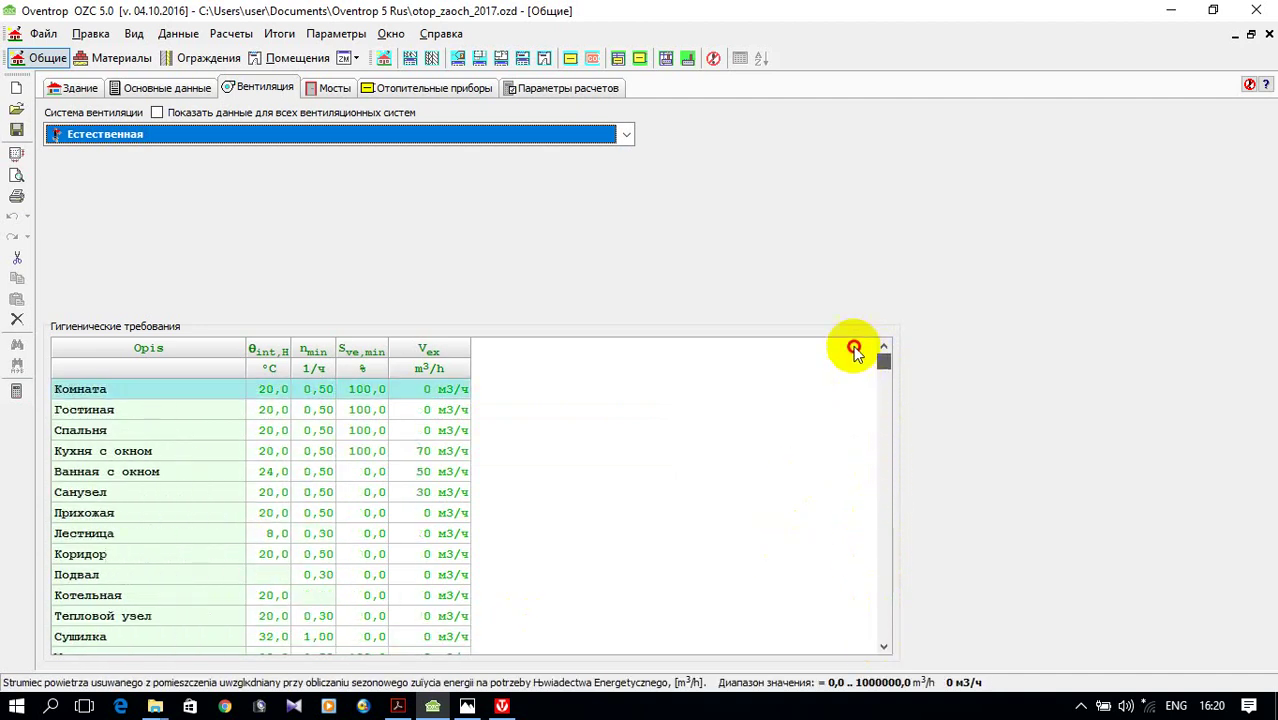
- Compare catalogue variants C1 to C4 for the corner thermal bridge and assign C1 to the Угол type
click(330, 88)
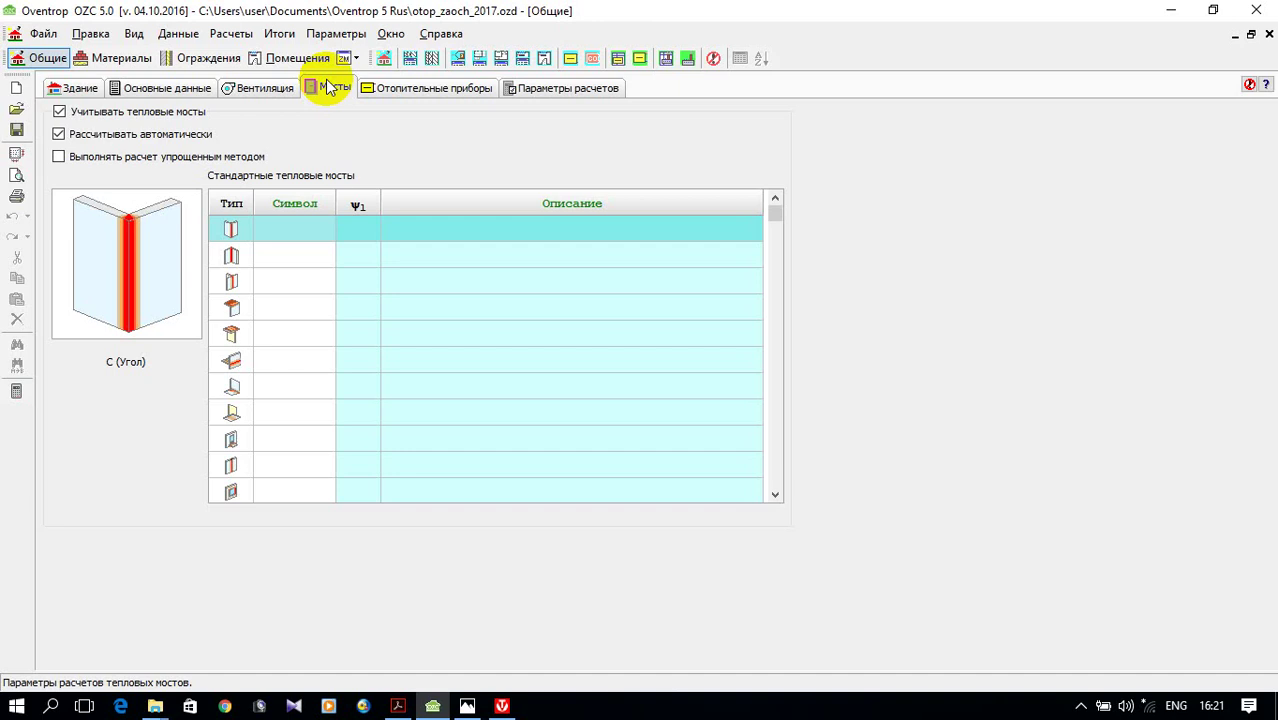
click(316, 228)
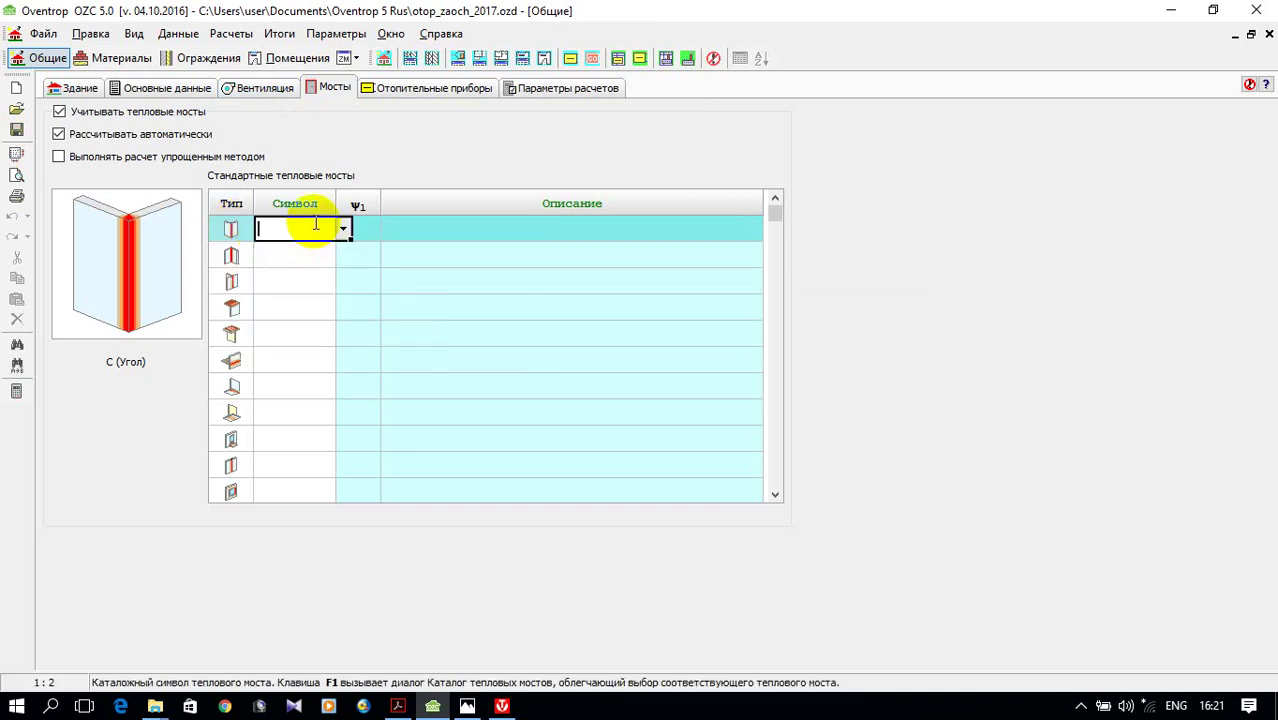
click(340, 226)
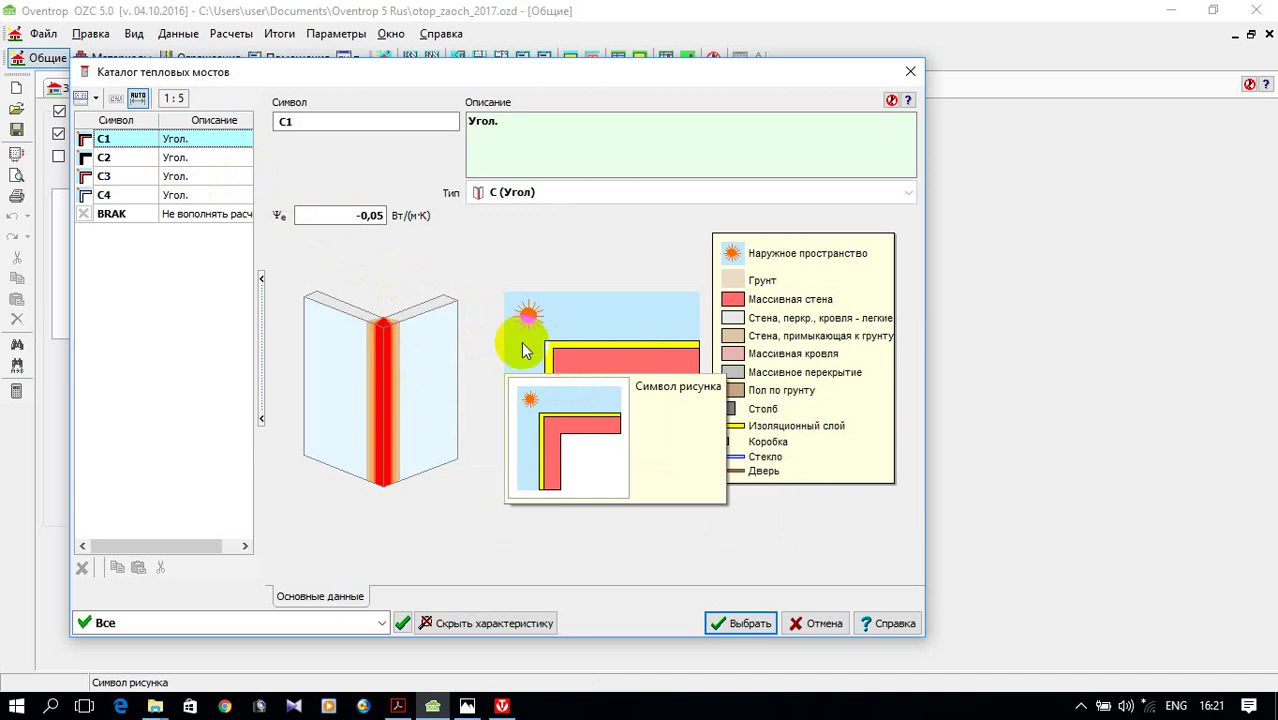
click(172, 158)
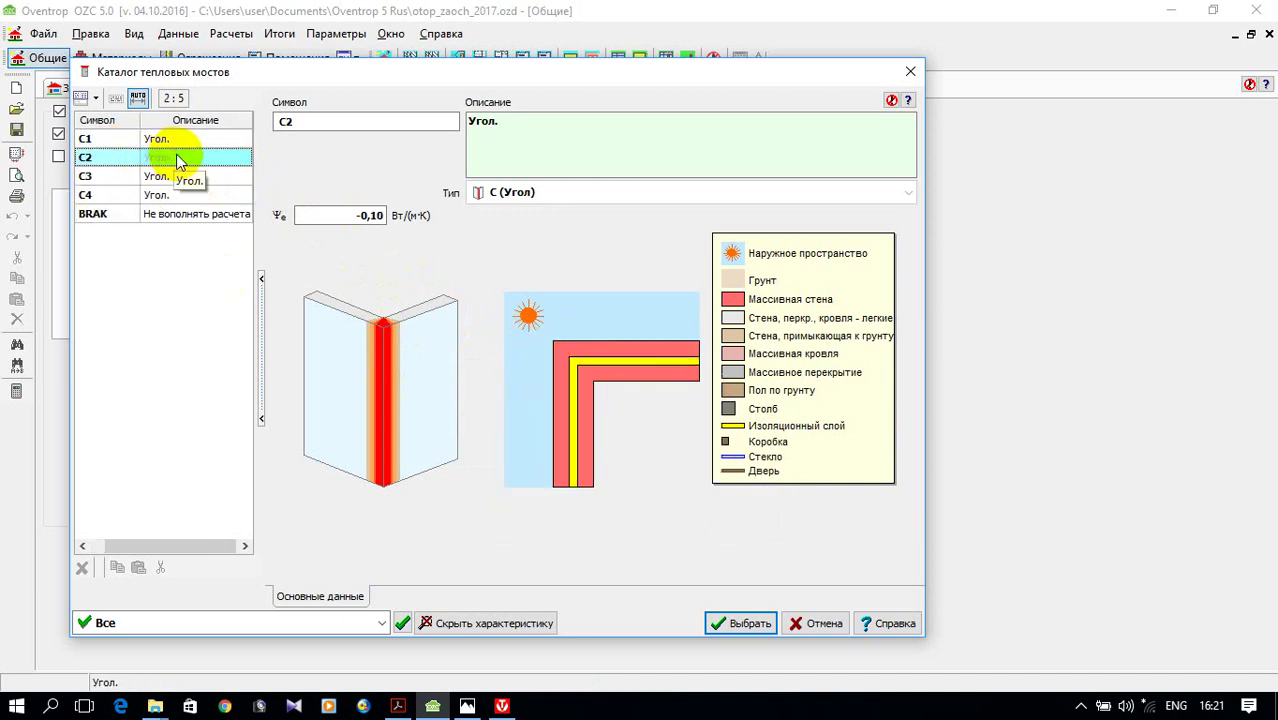
click(176, 180)
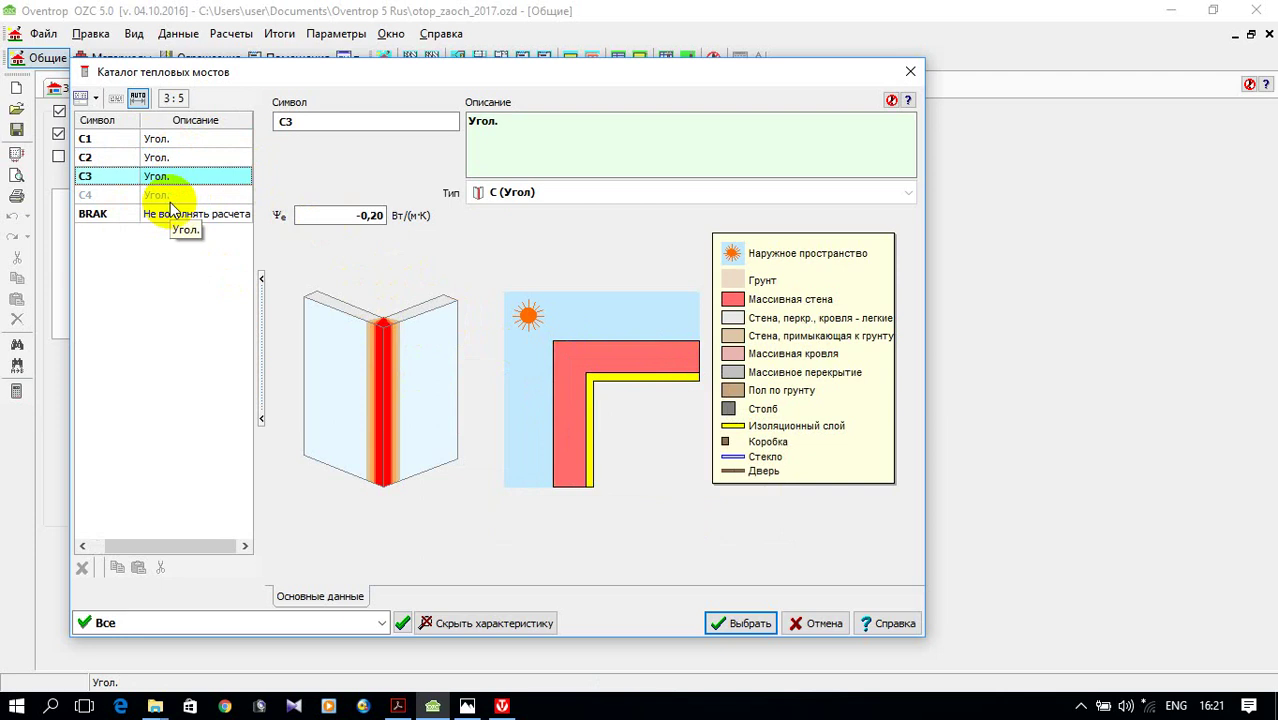
click(165, 197)
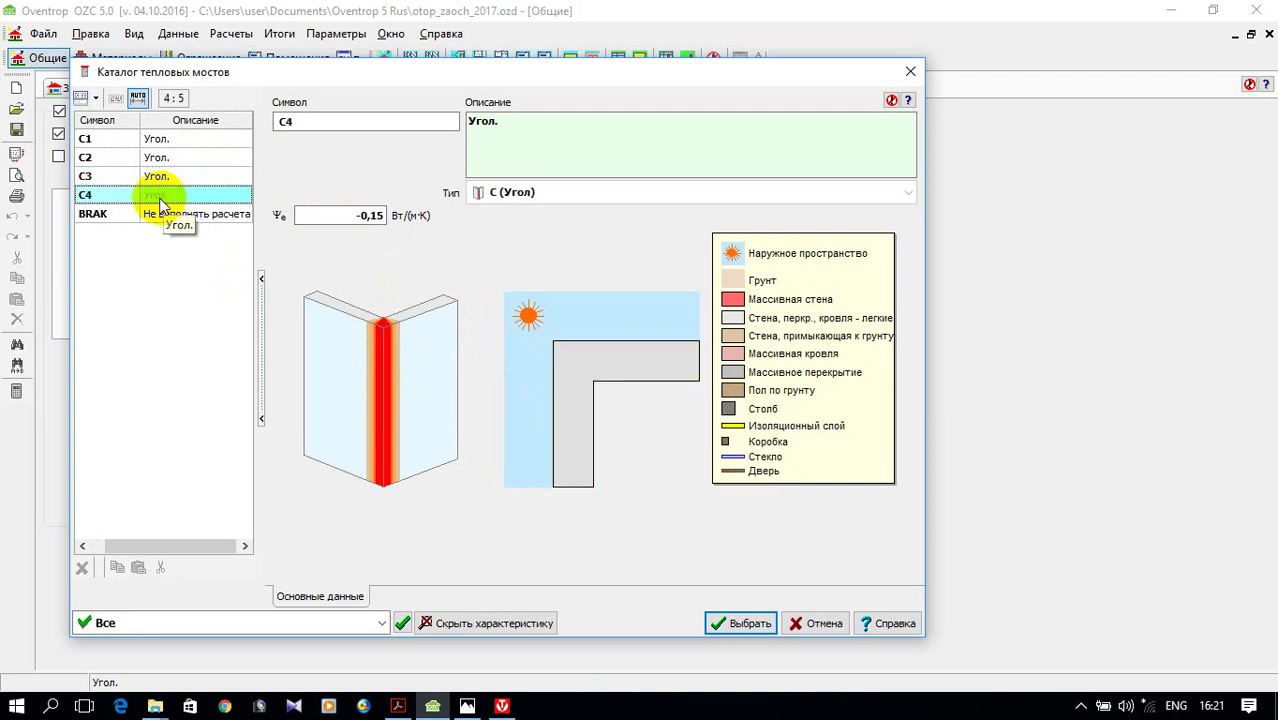
click(163, 138)
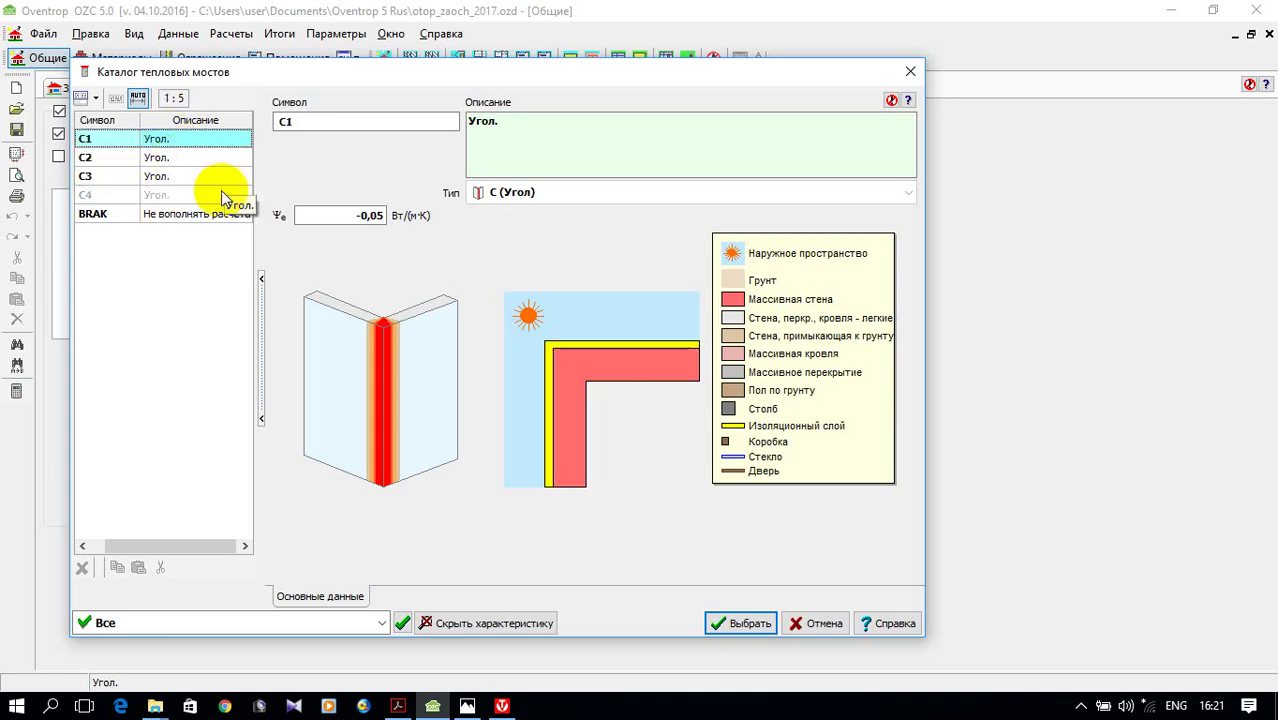
click(748, 624)
- Exclude the concave corner (Вогнутый угол) from the thermal bridge calculation by assigning it the catalogue symbol BRAK
click(318, 261)
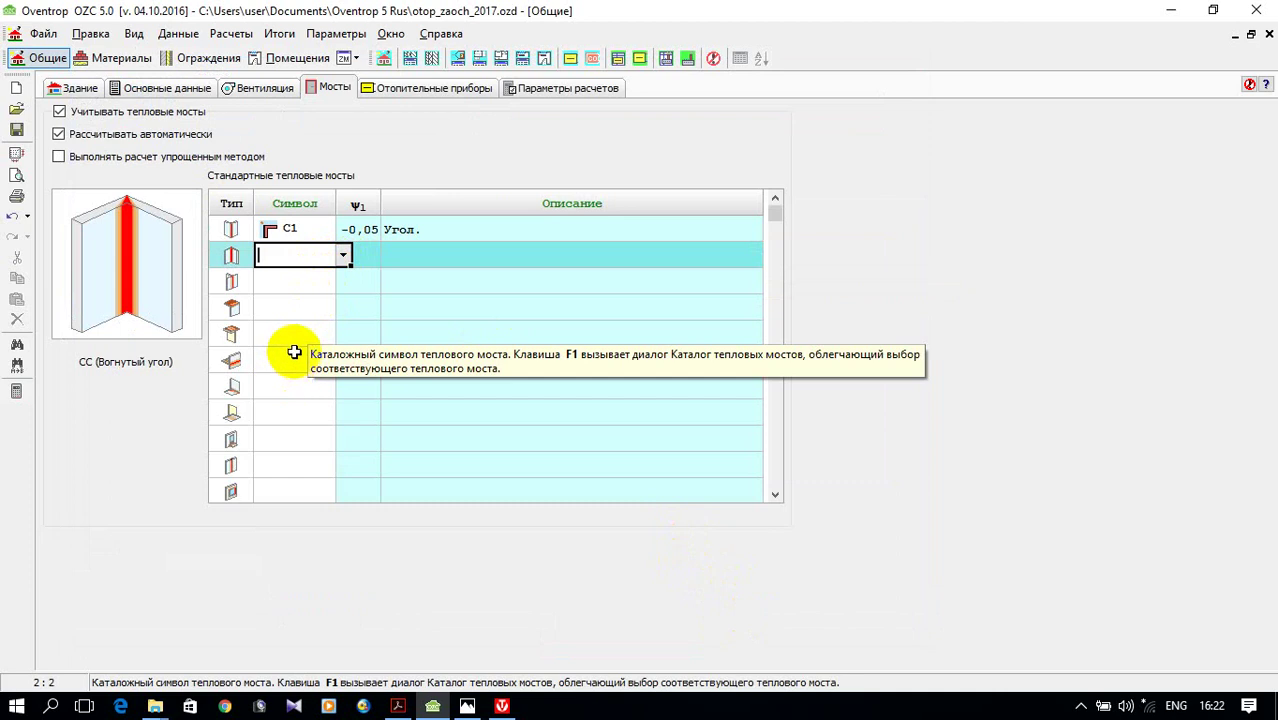
click(343, 257)
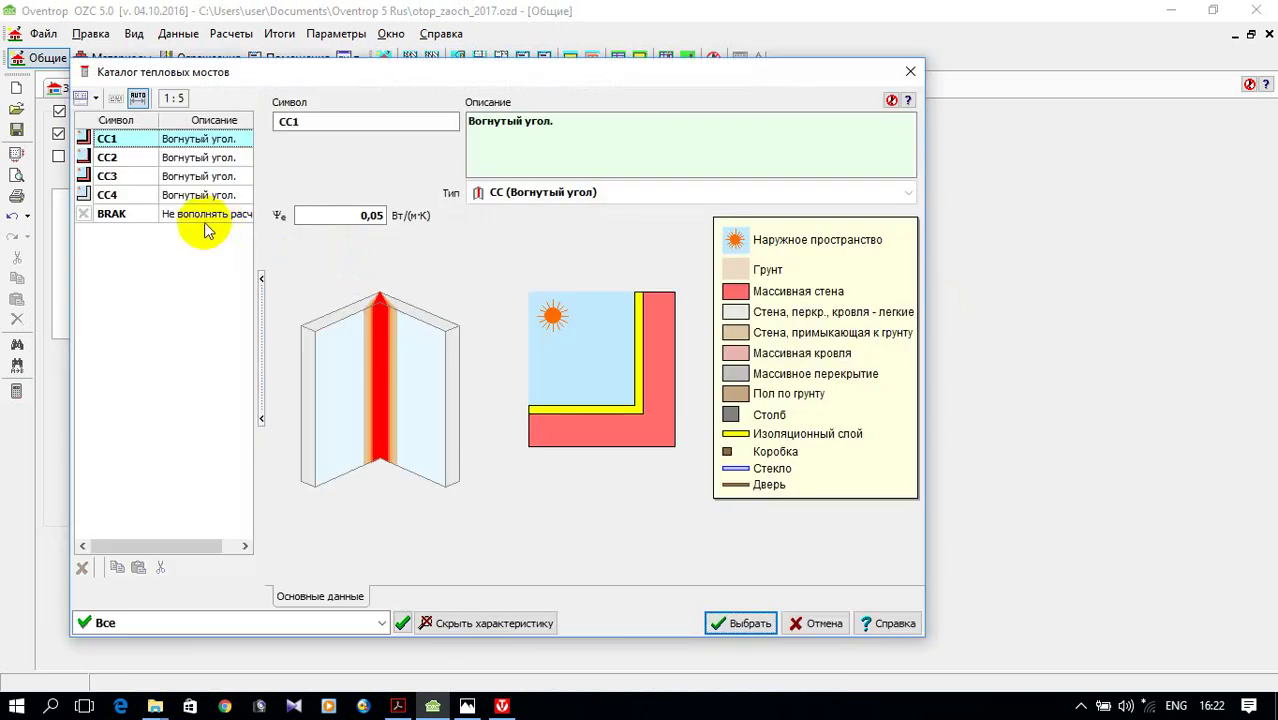
click(161, 215)
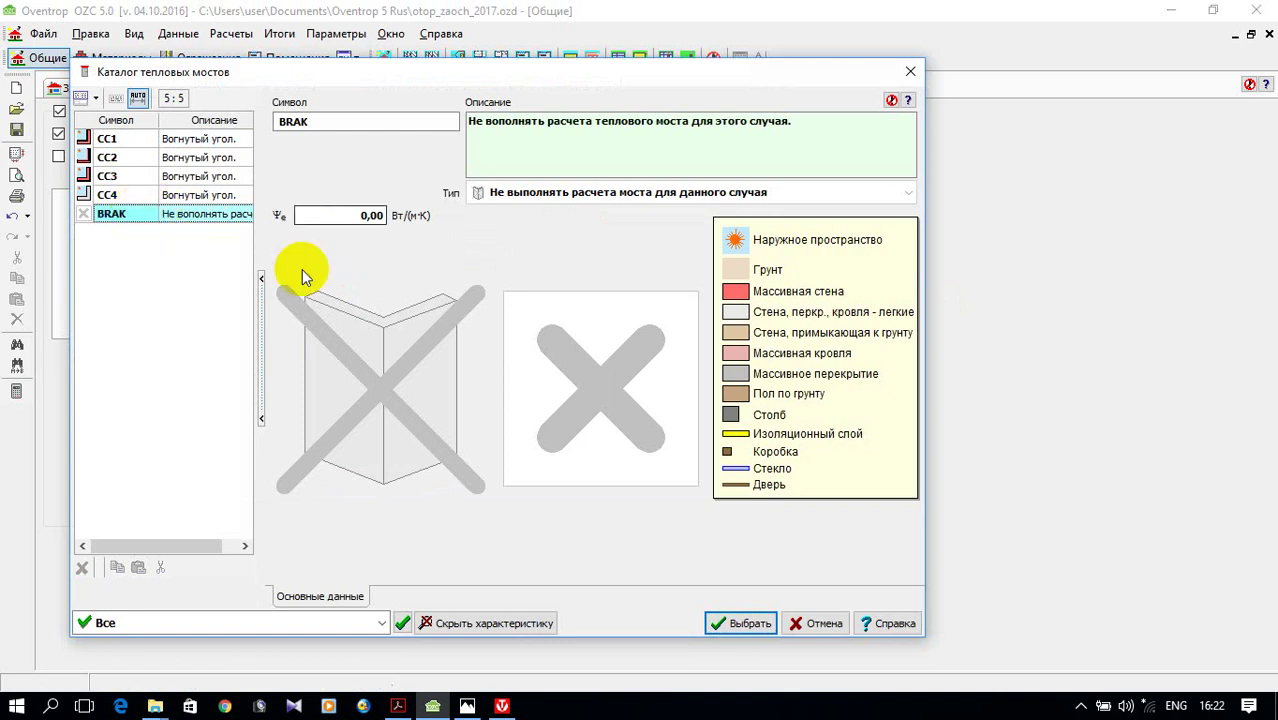
click(717, 626)
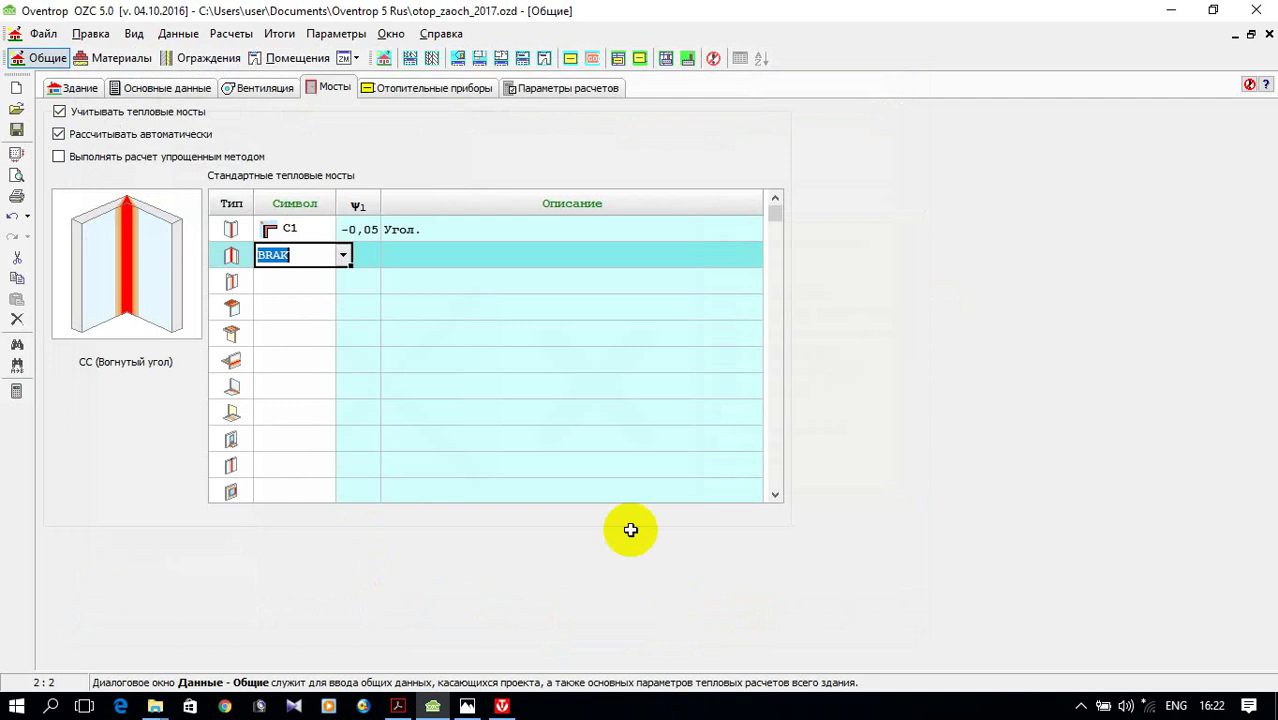
- Enable the simplified thermal bridge calculation and all five of its conditions for roof, inner walls, floors, outer floors and corner insulation
click(60, 158)
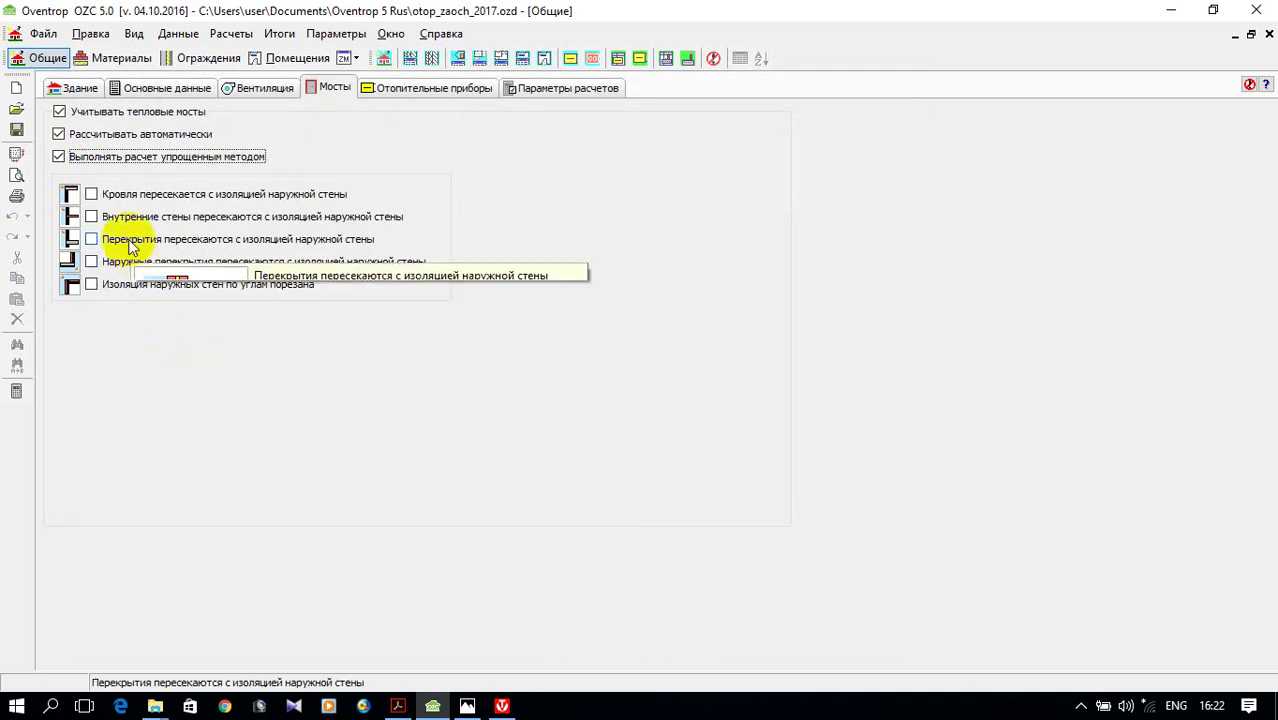
click(90, 194)
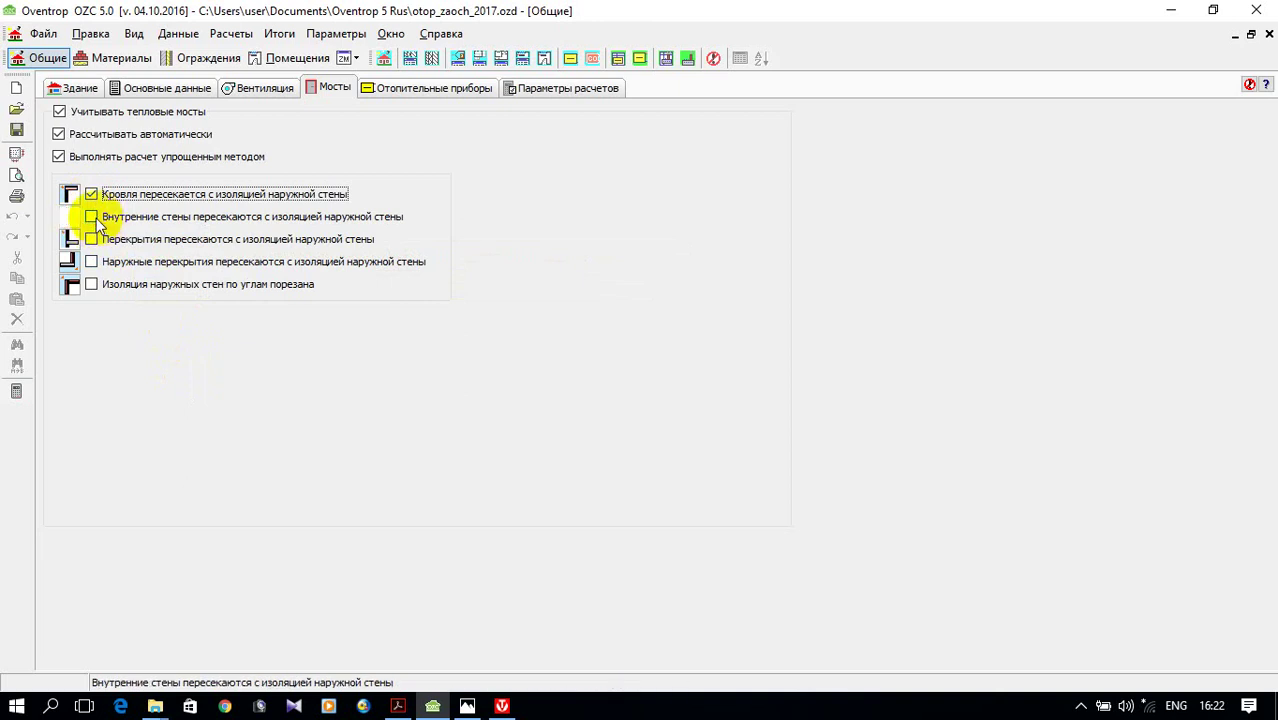
click(92, 217)
click(92, 240)
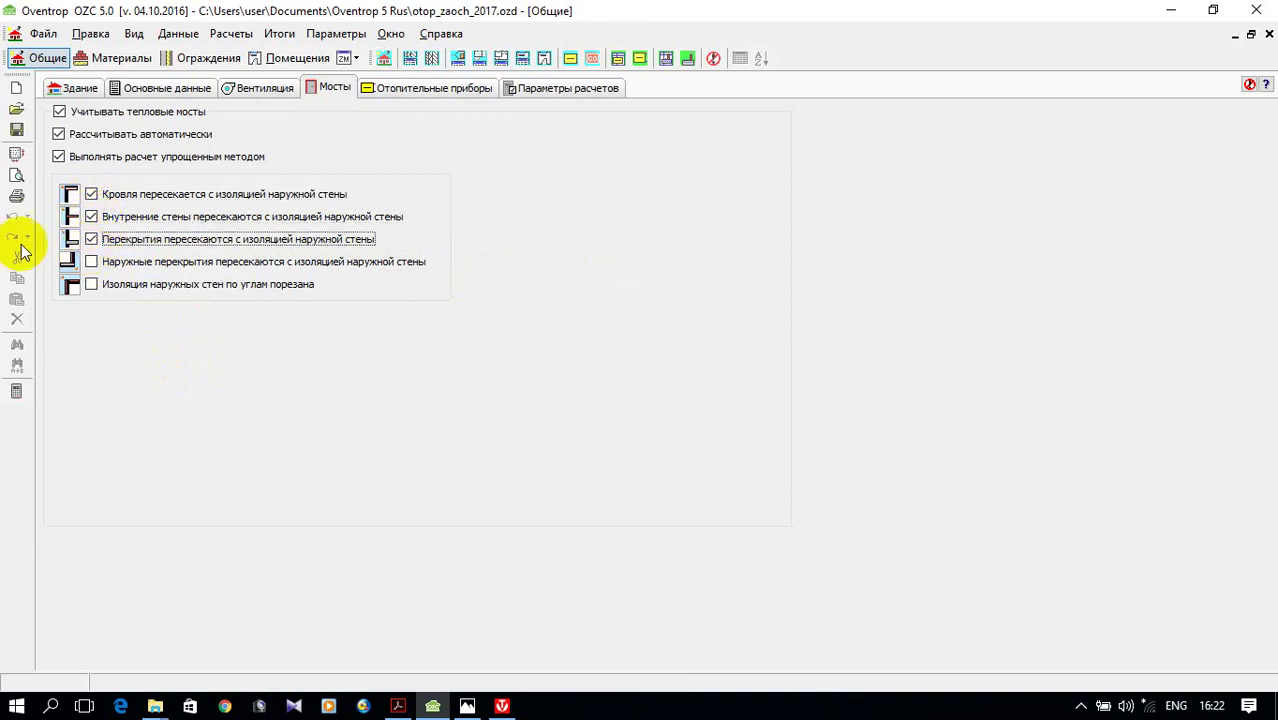
click(90, 263)
click(89, 285)
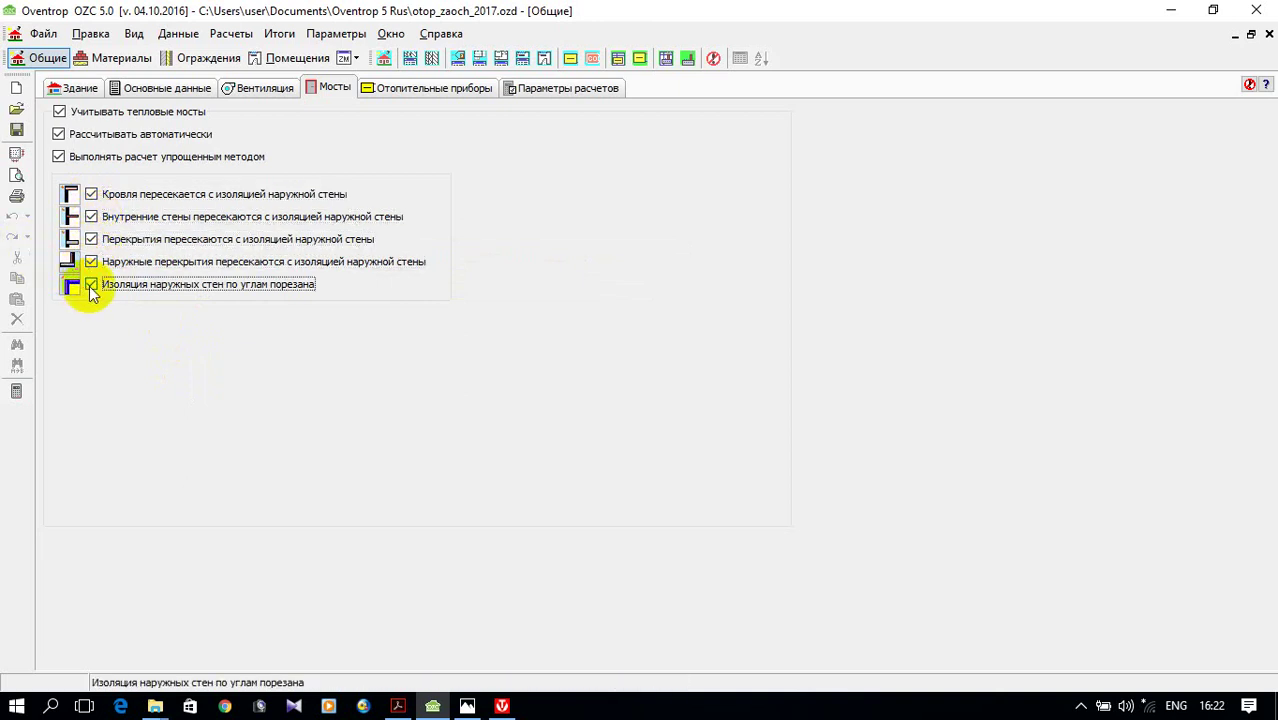
mouse_move(153, 289)
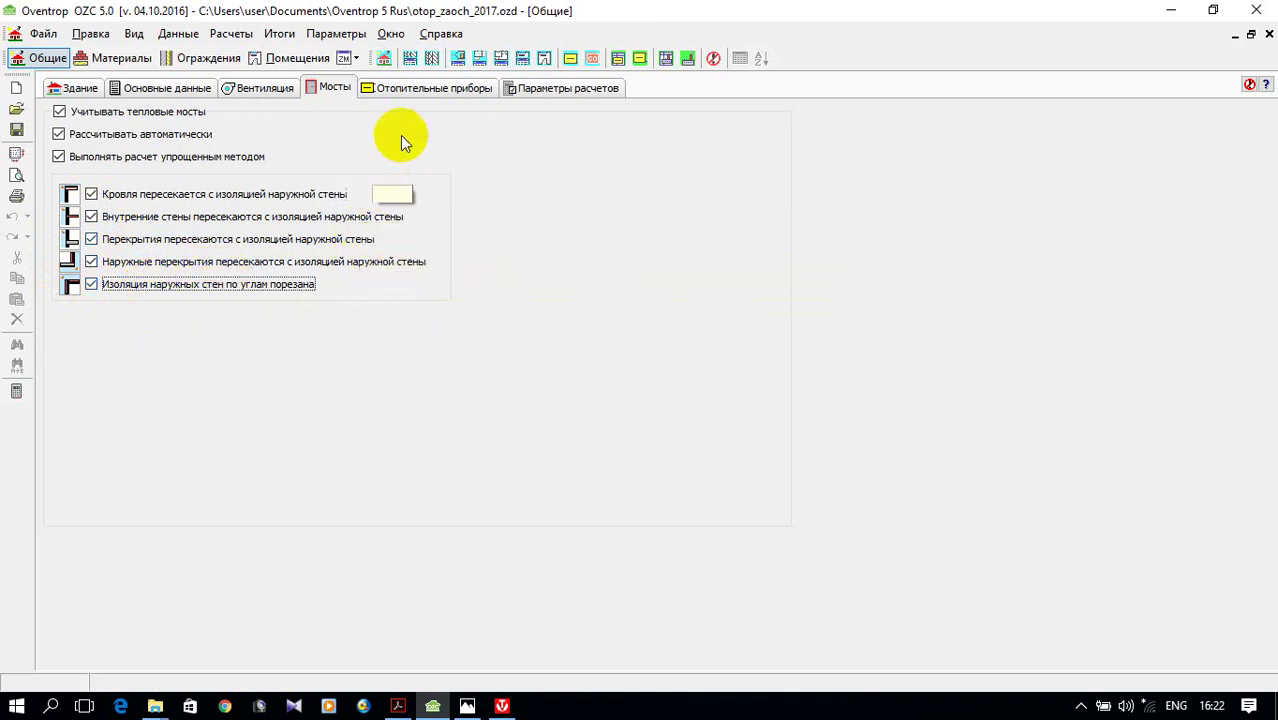
- Disable the approximate selection of heating devices and enable the correction of infiltration calculations in the calculation parameters
click(444, 88)
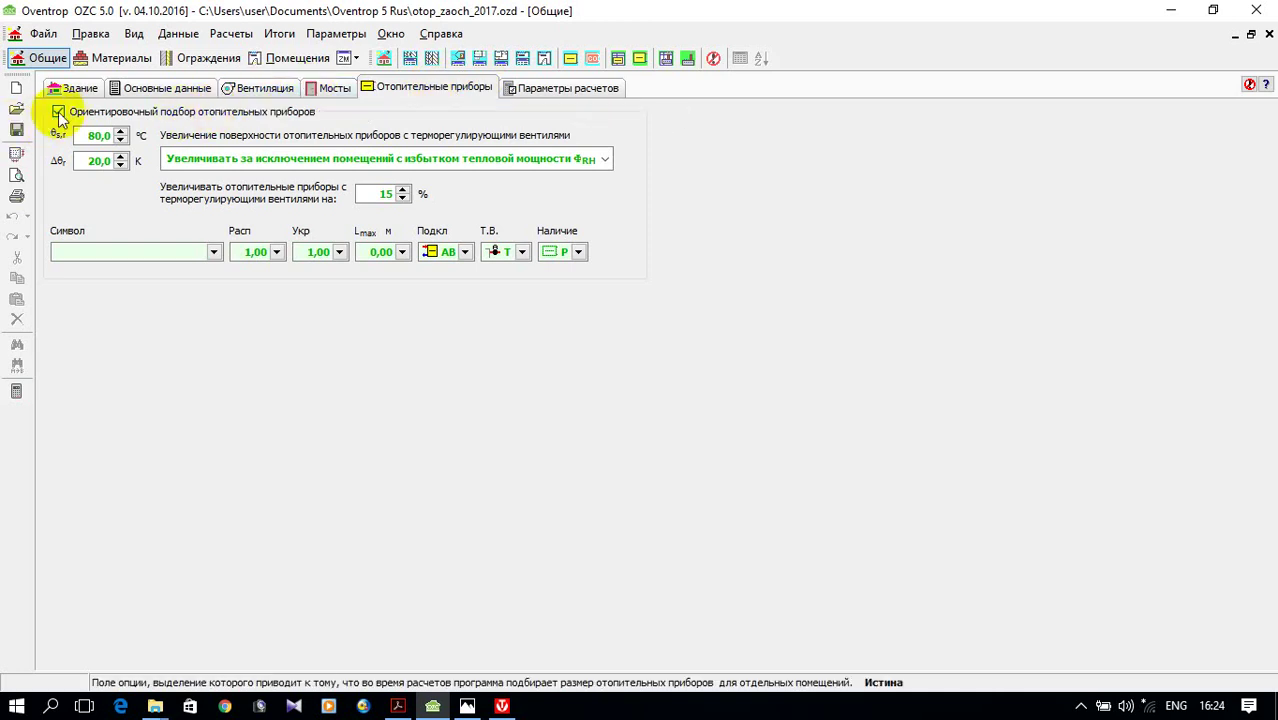
click(58, 112)
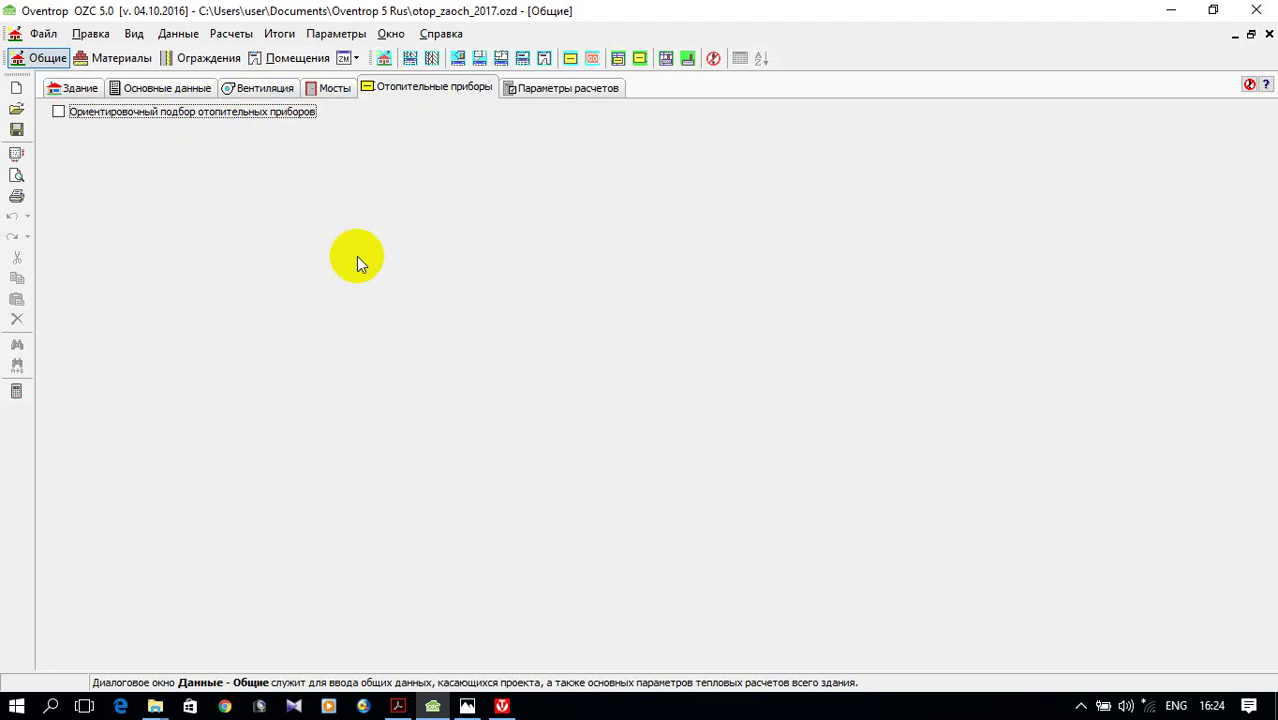
click(563, 88)
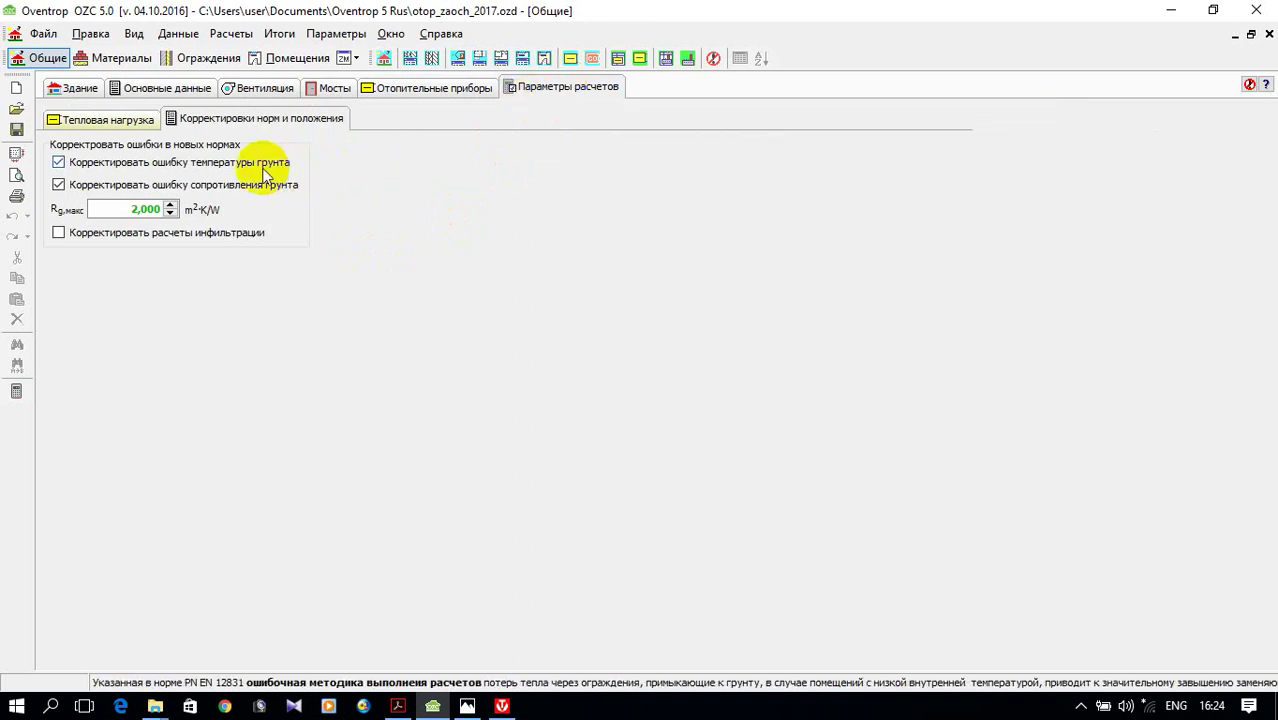
click(94, 121)
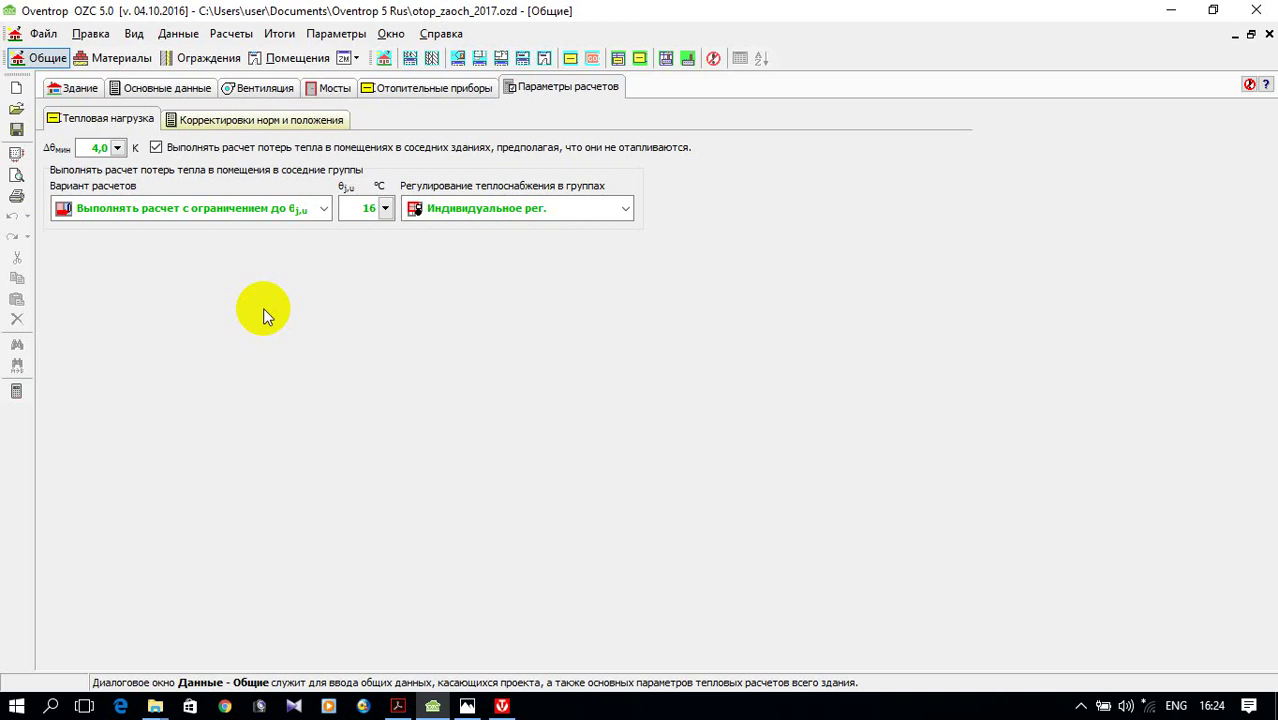
click(255, 119)
click(62, 236)
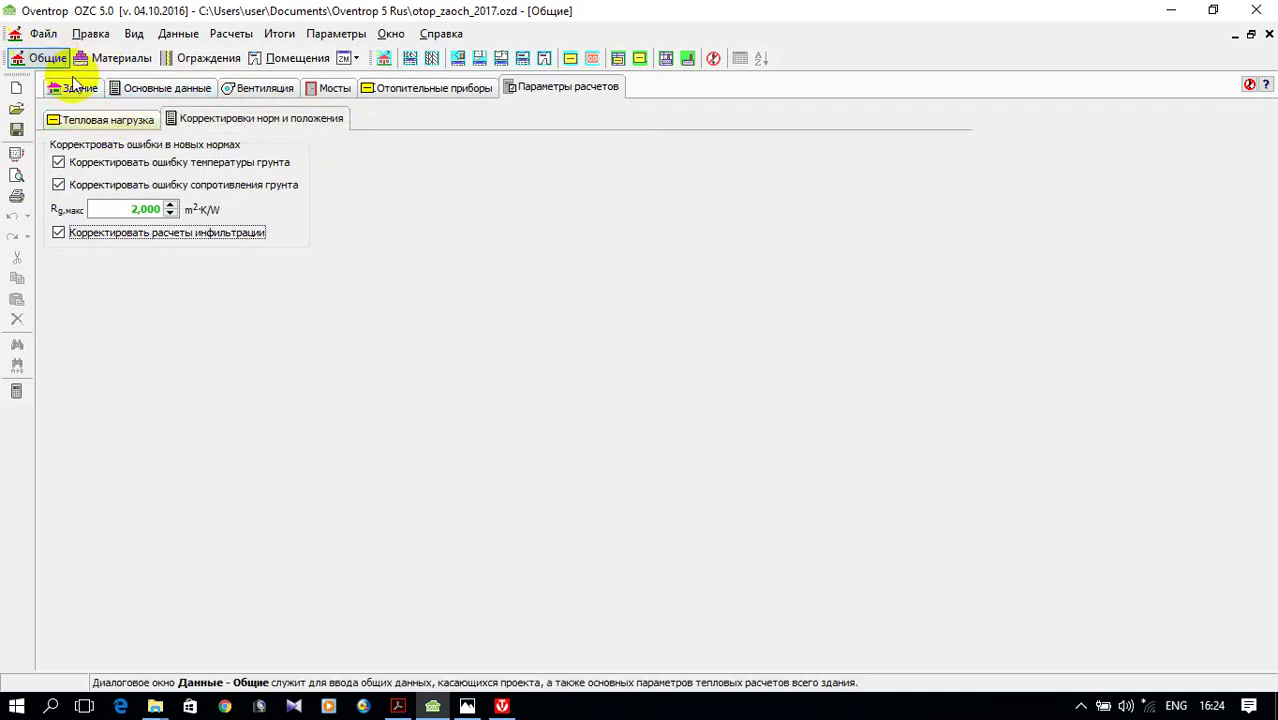
- Open the catalogue of homogeneous materials and filter it to the material type Кладки и перекрытия
click(104, 62)
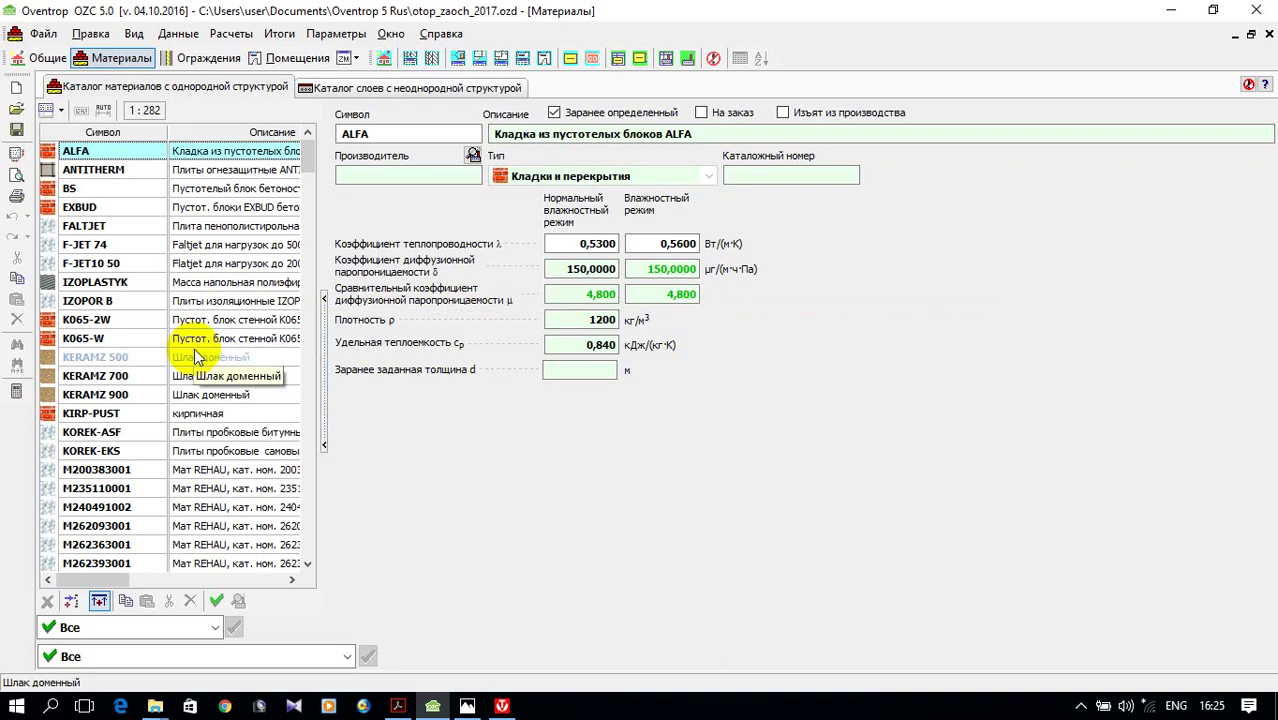
click(215, 627)
click(215, 627)
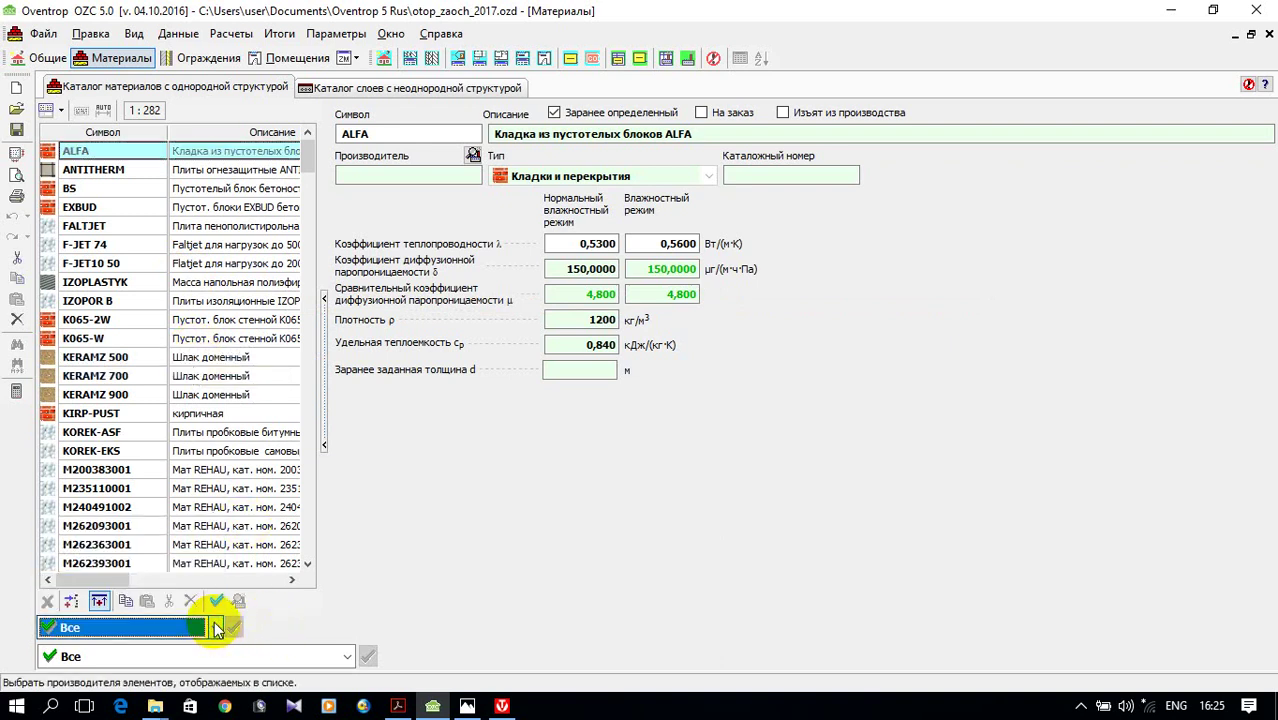
click(340, 658)
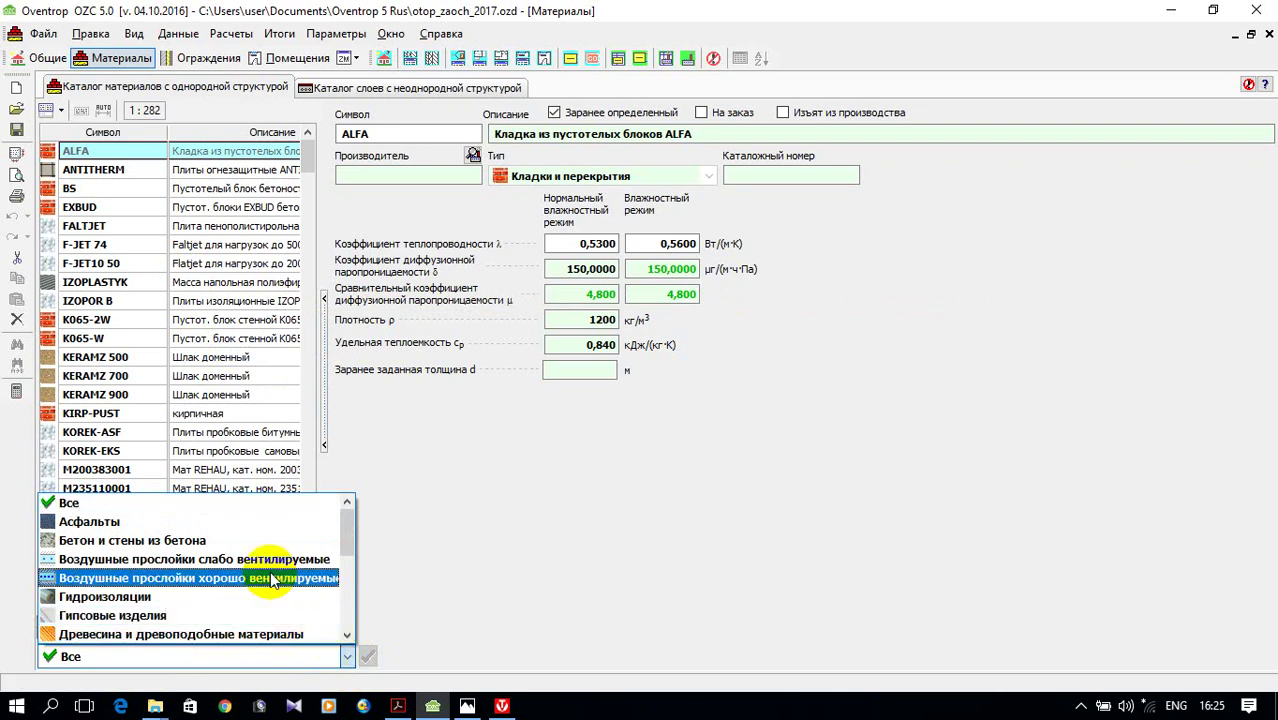
scroll(271, 577, down, 4)
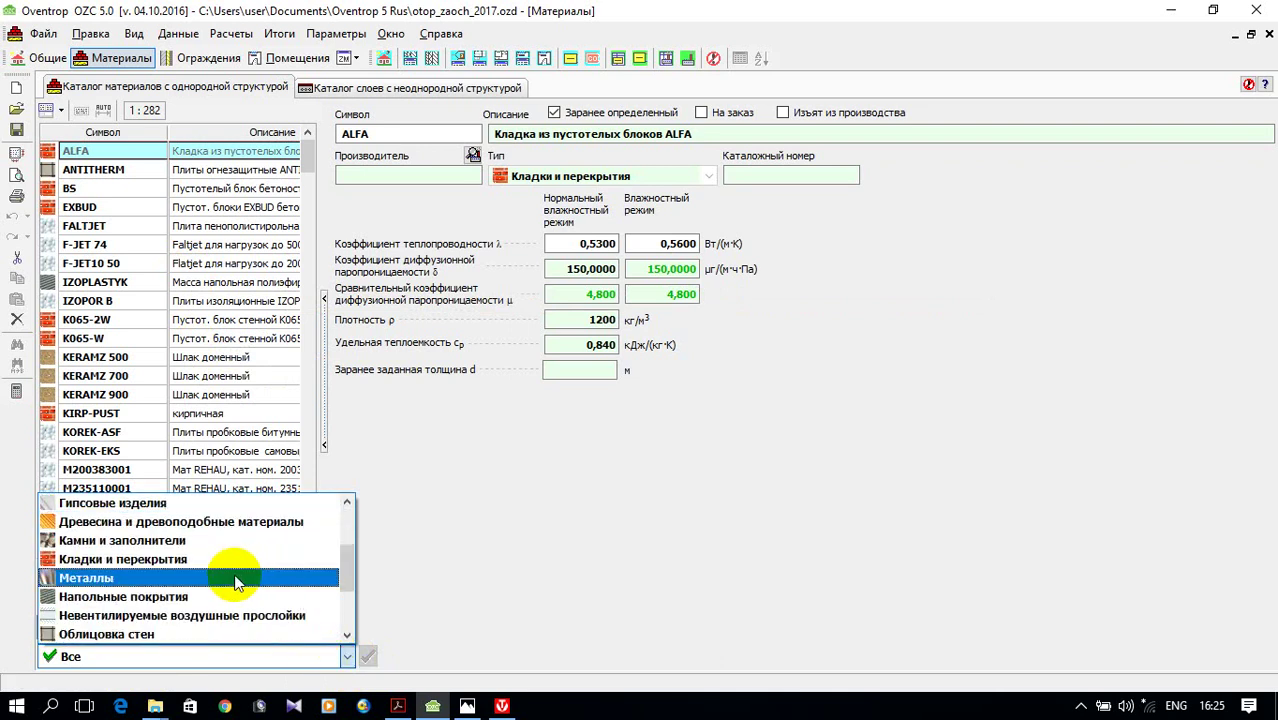
click(213, 561)
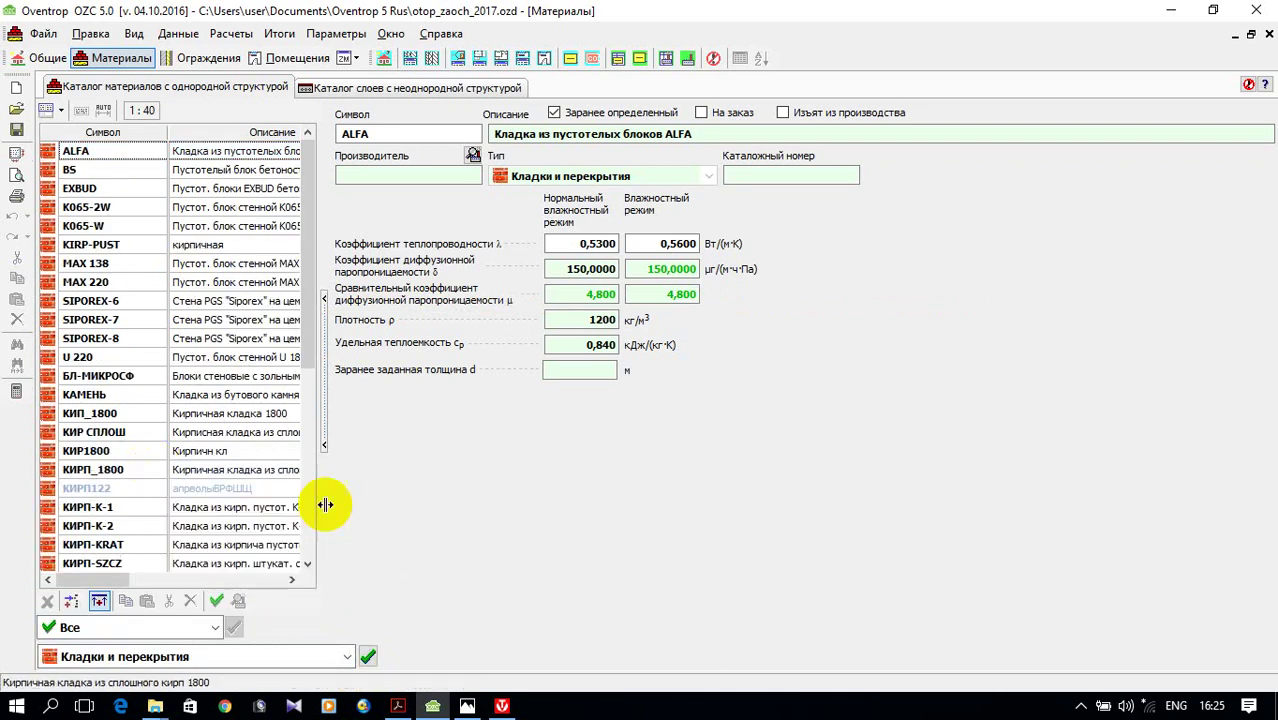
- Switch to СП 50.13330.2012 in Acrobat Reader and examine the solid brick masonry properties in Table Т.1 of Appendix Т
click(400, 706)
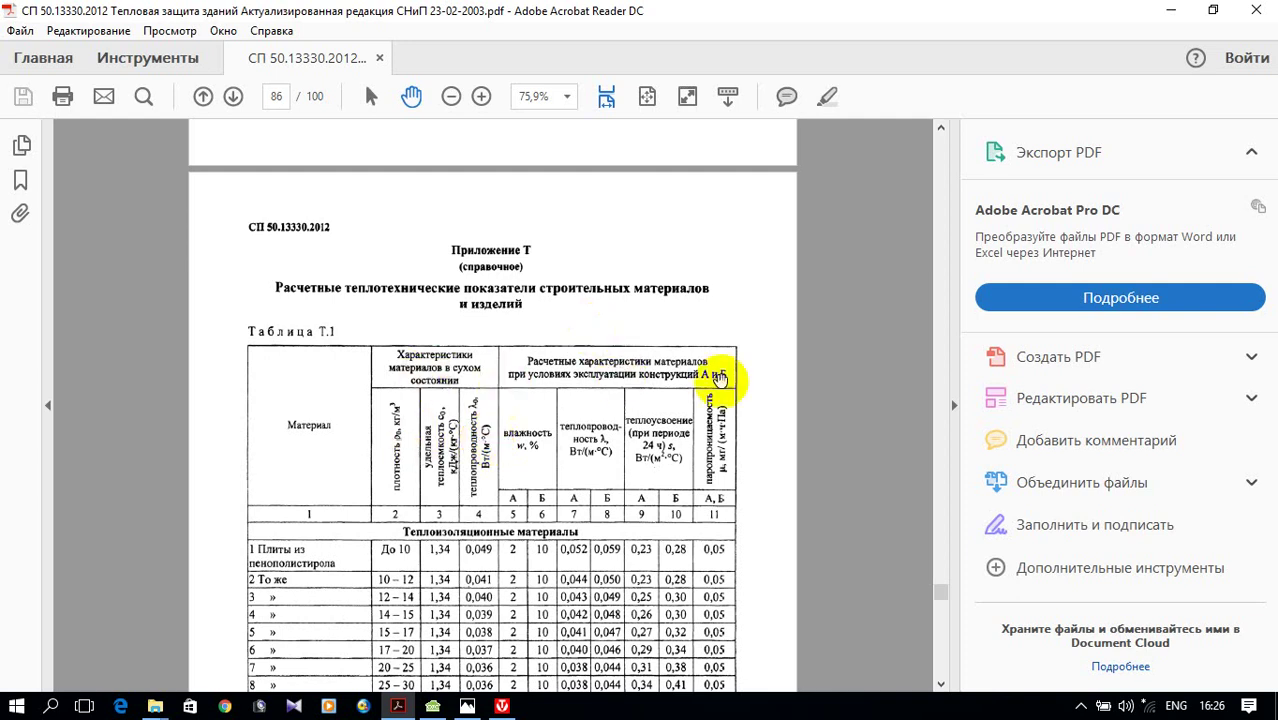
scroll(645, 398, down, 5)
scroll(640, 400, down, 15)
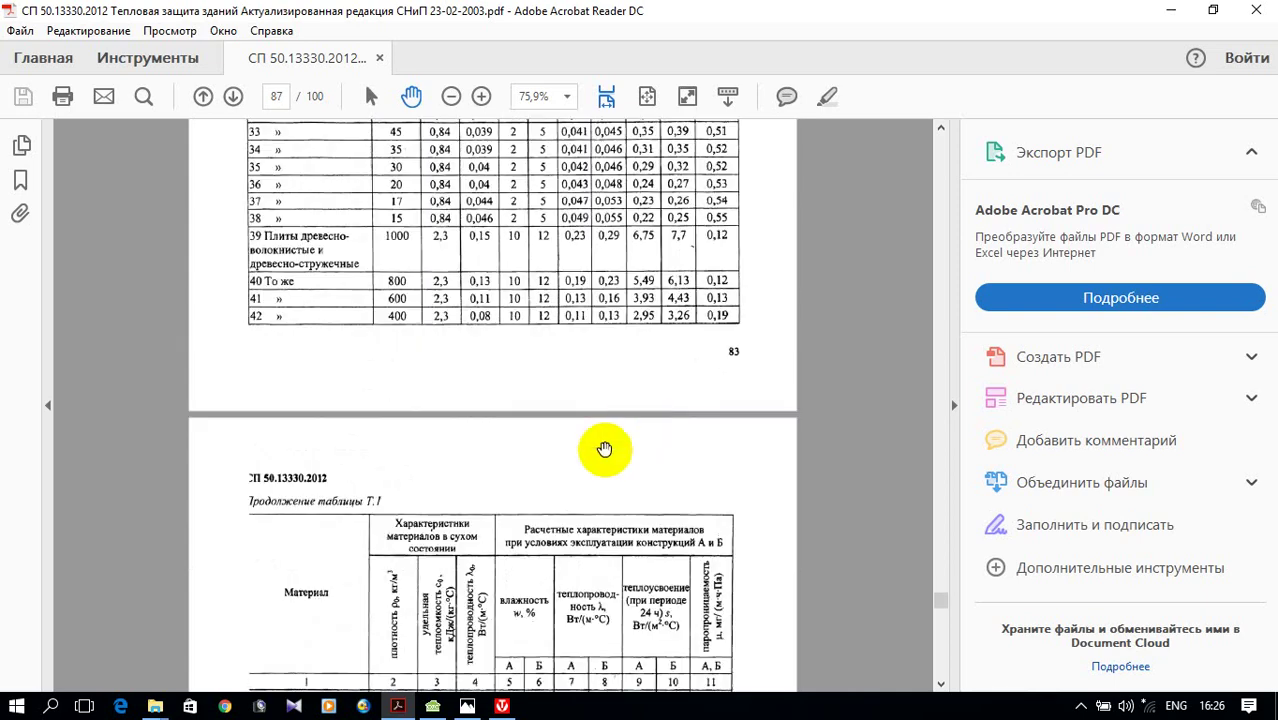
scroll(593, 449, down, 12)
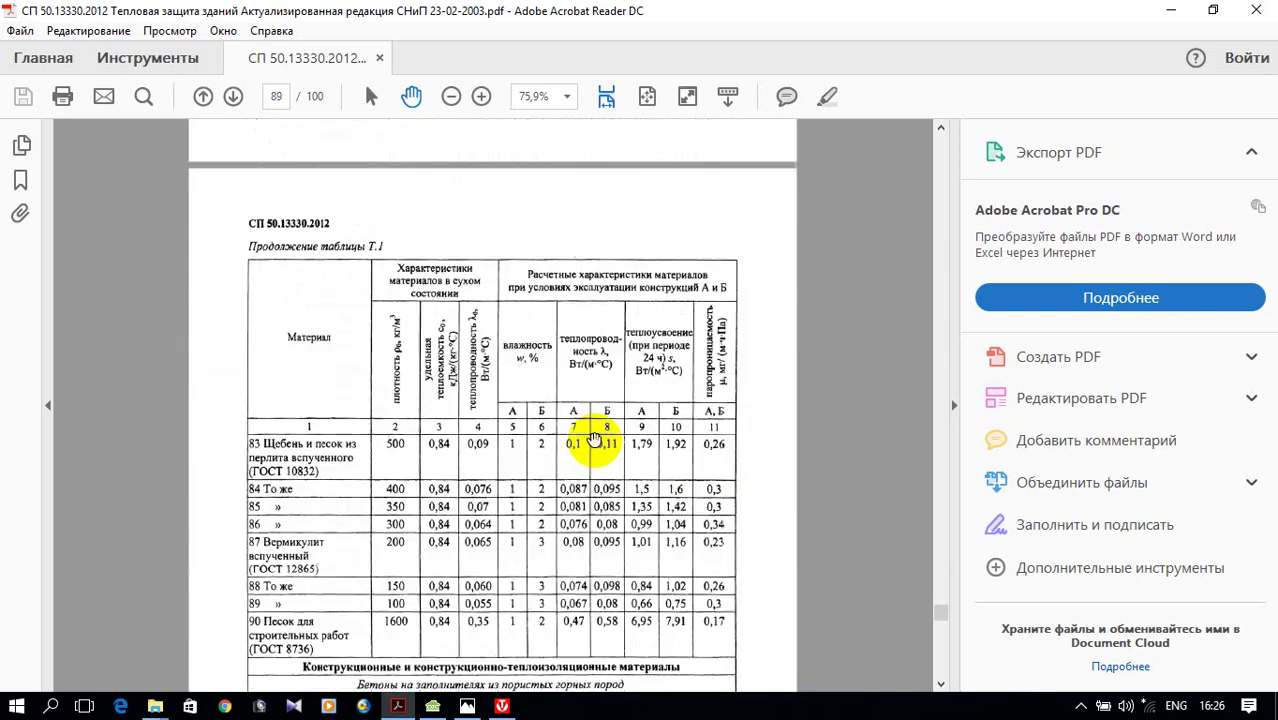
scroll(593, 414, down, 12)
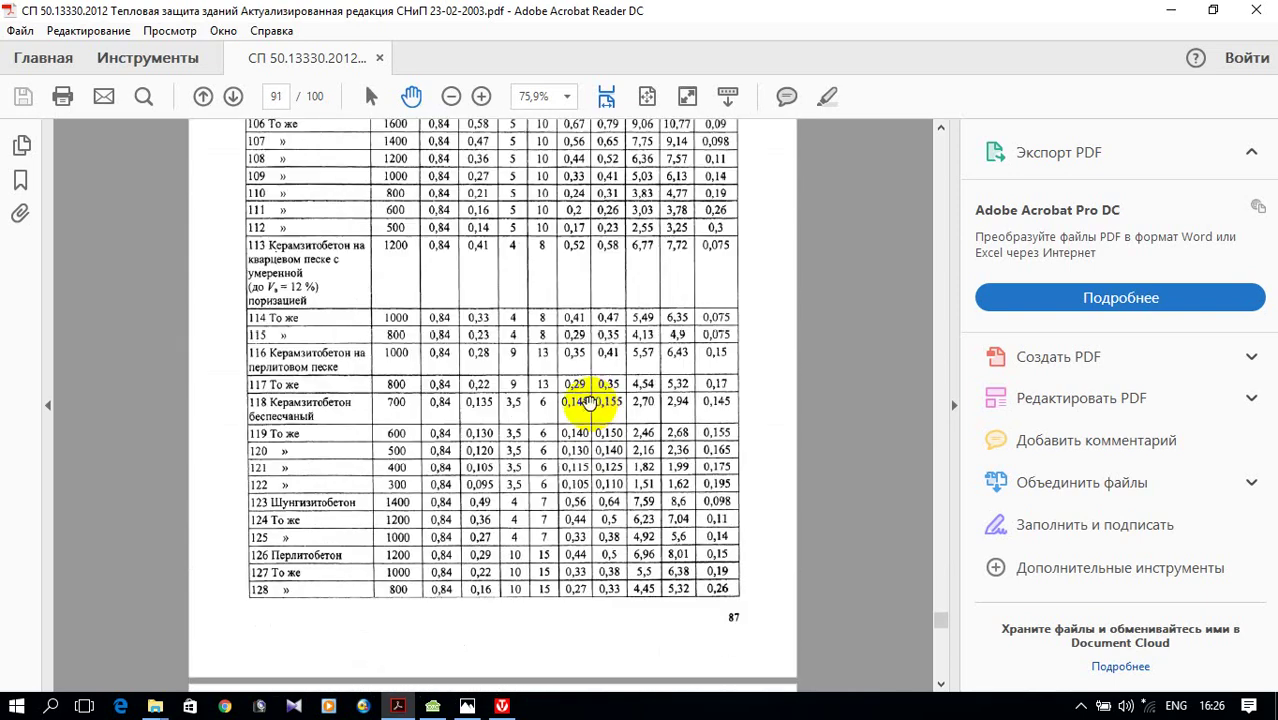
scroll(577, 427, down, 8)
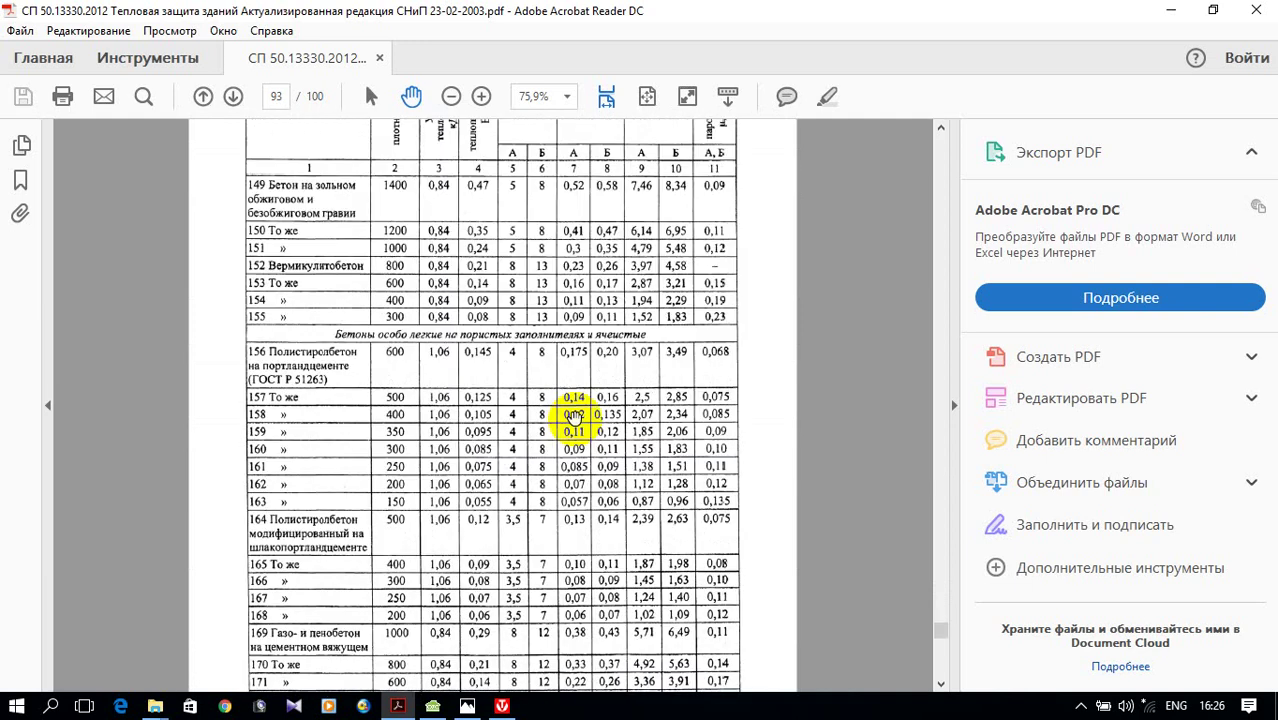
scroll(573, 416, down, 12)
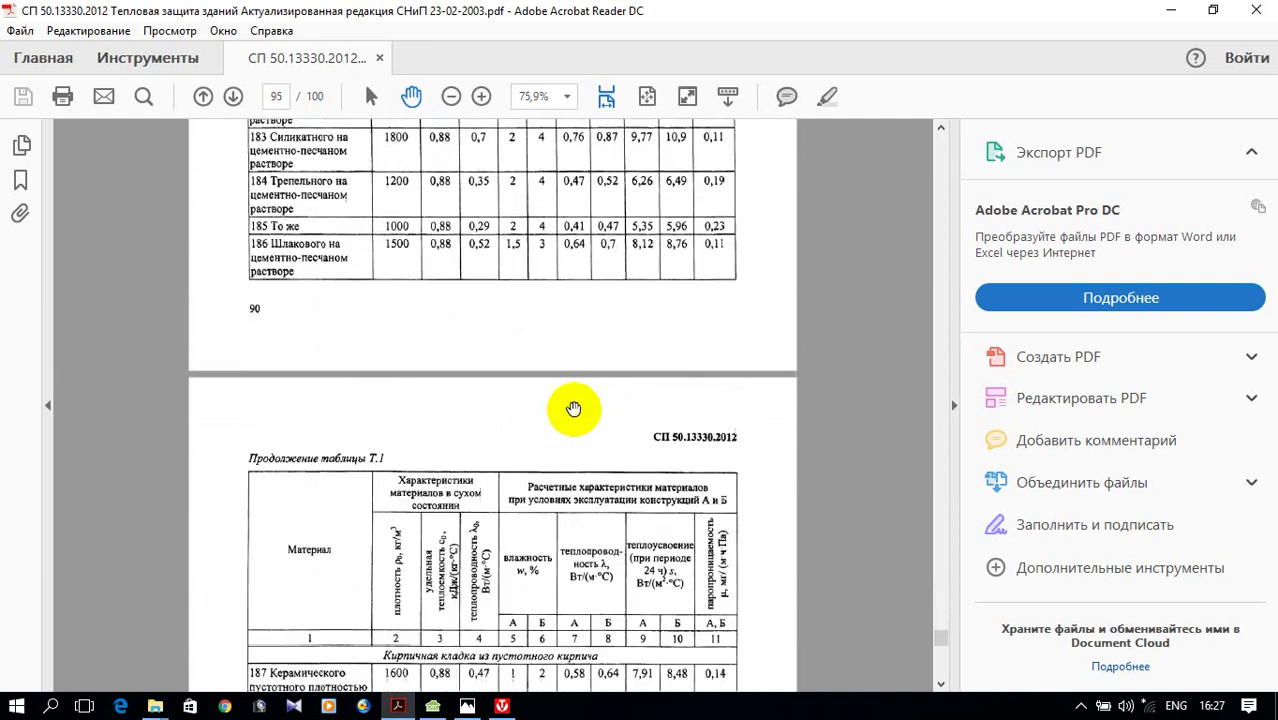
scroll(573, 406, up, 3)
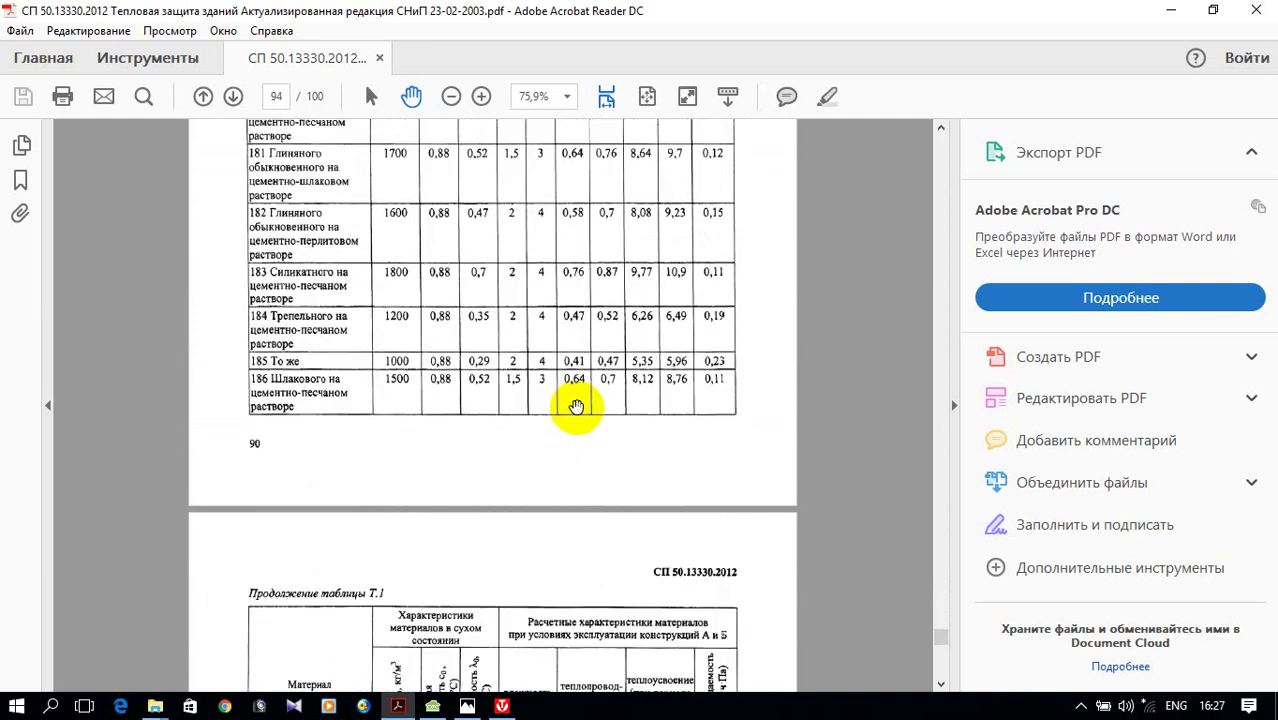
scroll(576, 406, up, 10)
scroll(574, 404, down, 6)
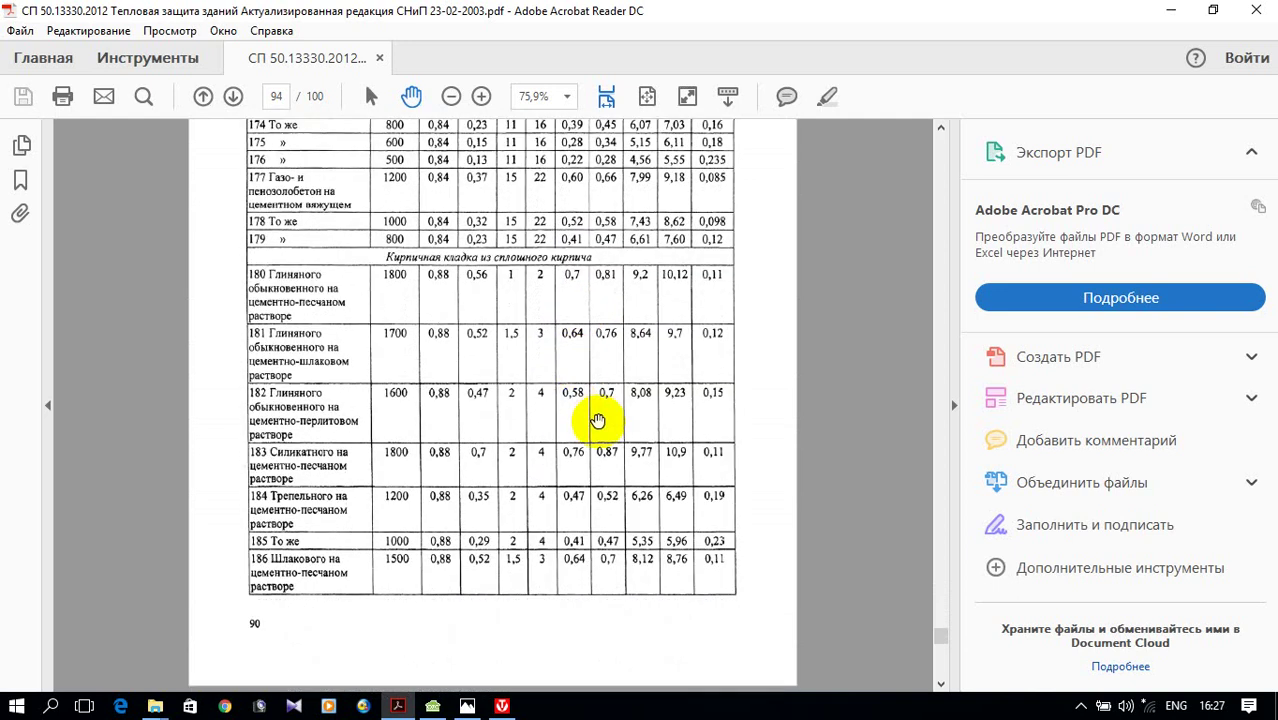
scroll(597, 420, down, 1)
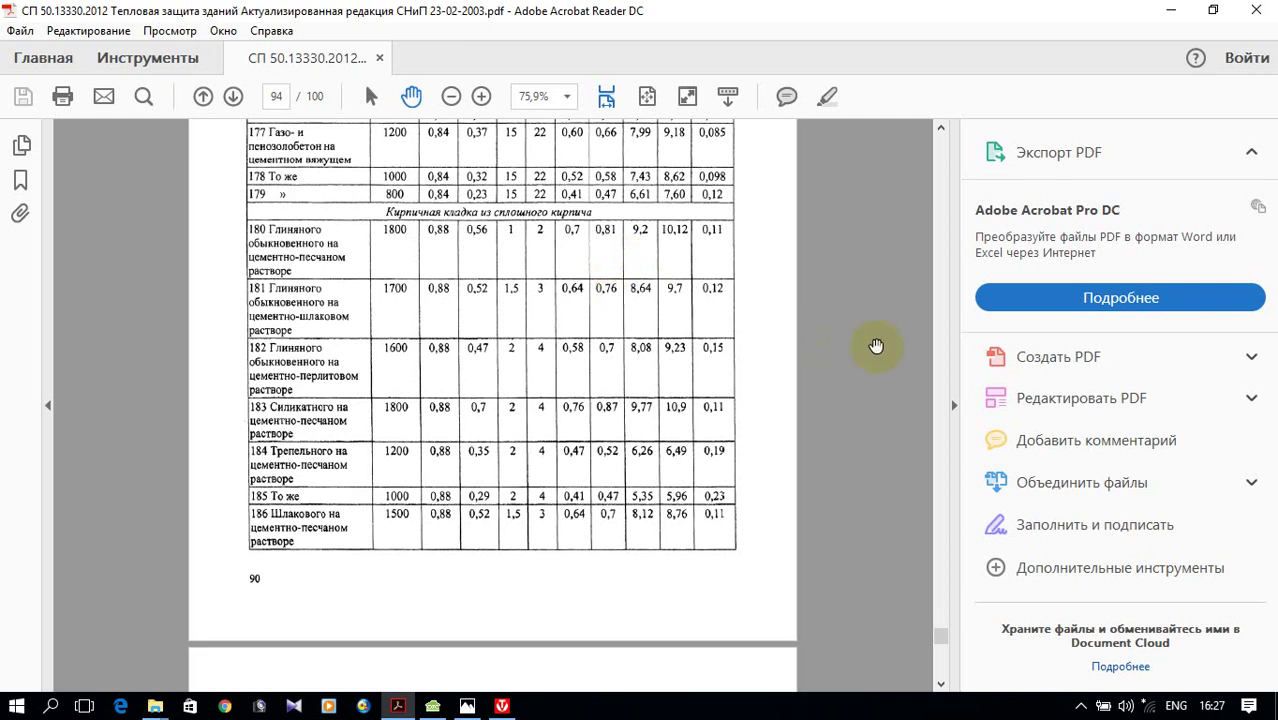
- Look through the standard for the humidity zone map (Карта зон влажности) in Appendix В
drag(942, 640, 919, 238)
scroll(847, 251, up, 5)
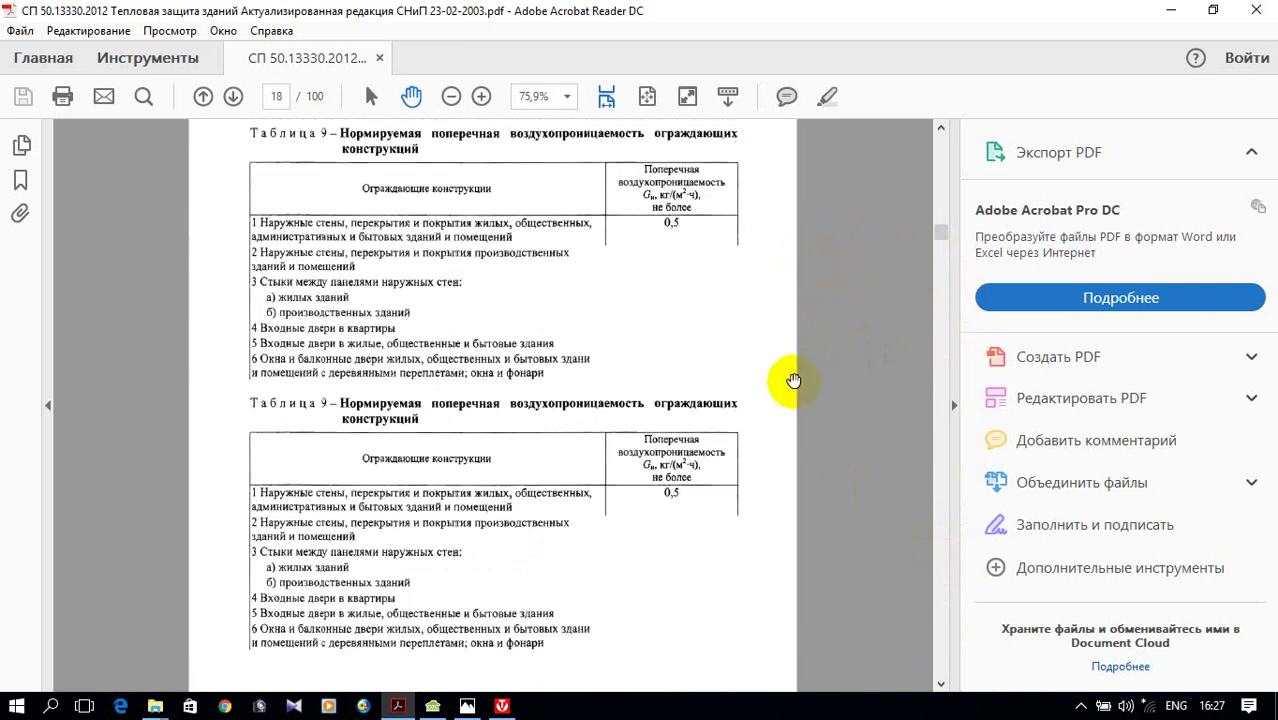
click(941, 262)
scroll(805, 347, down, 15)
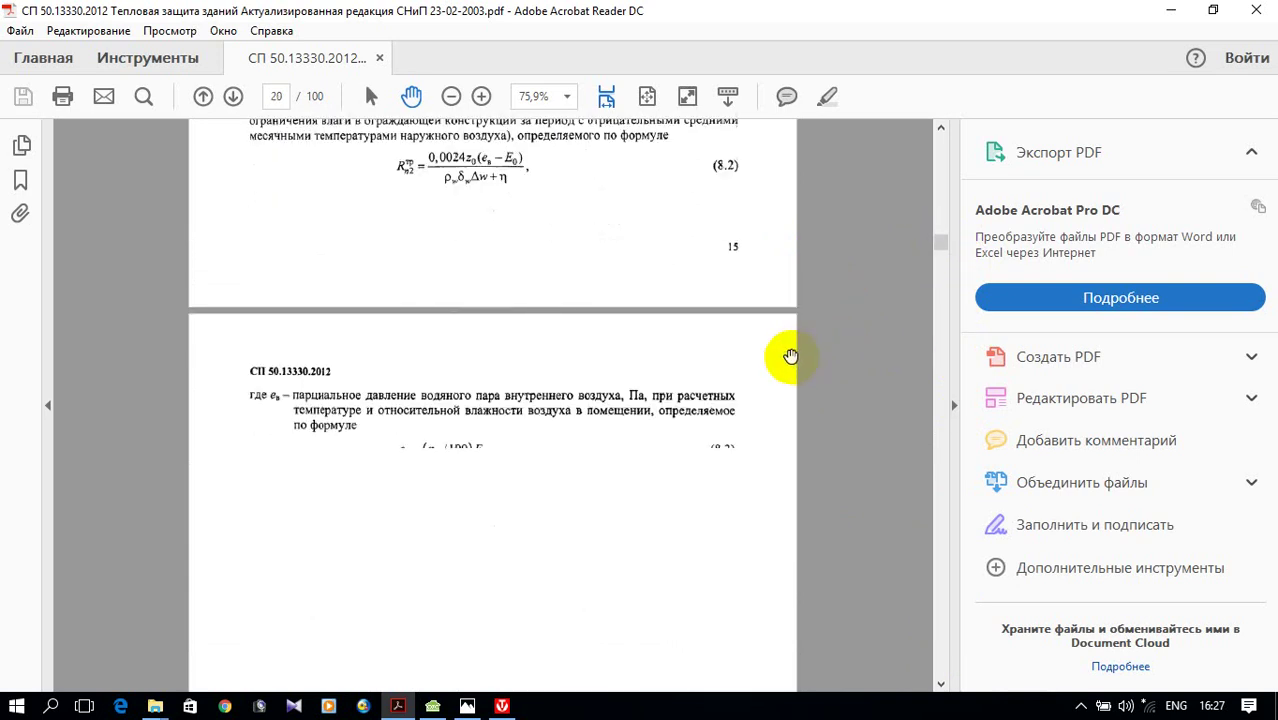
scroll(798, 350, down, 10)
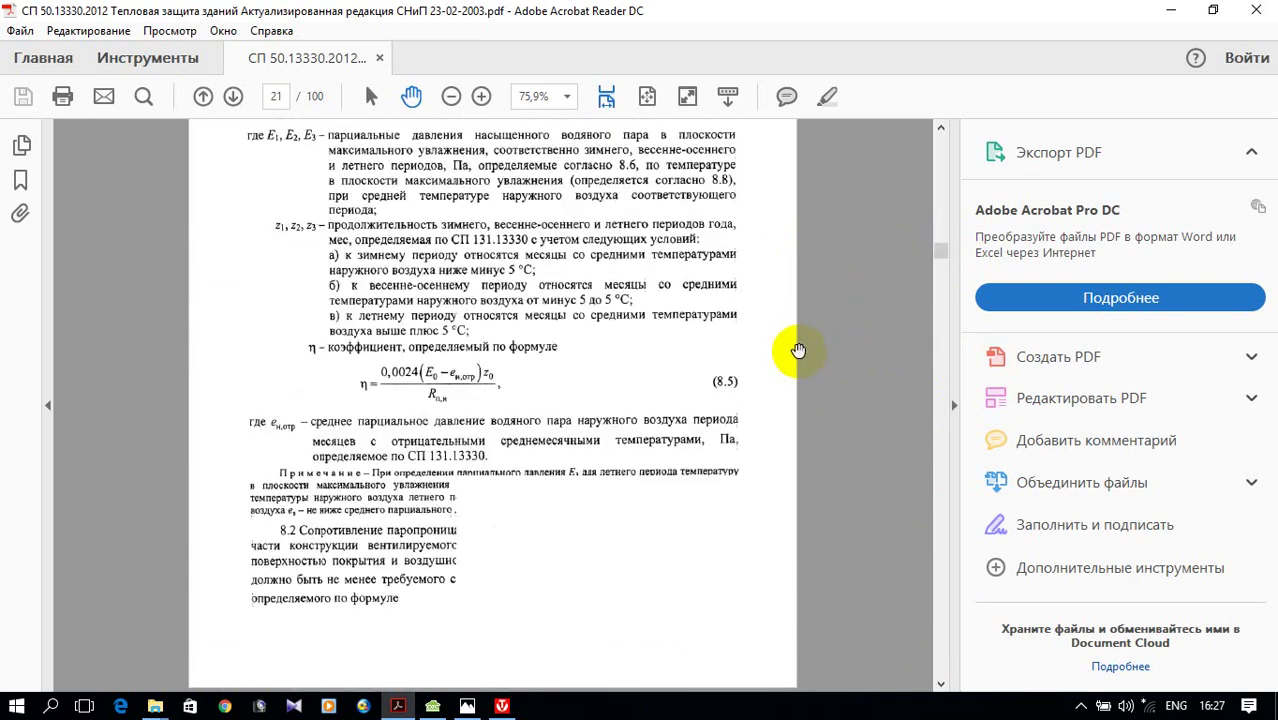
scroll(797, 346, down, 10)
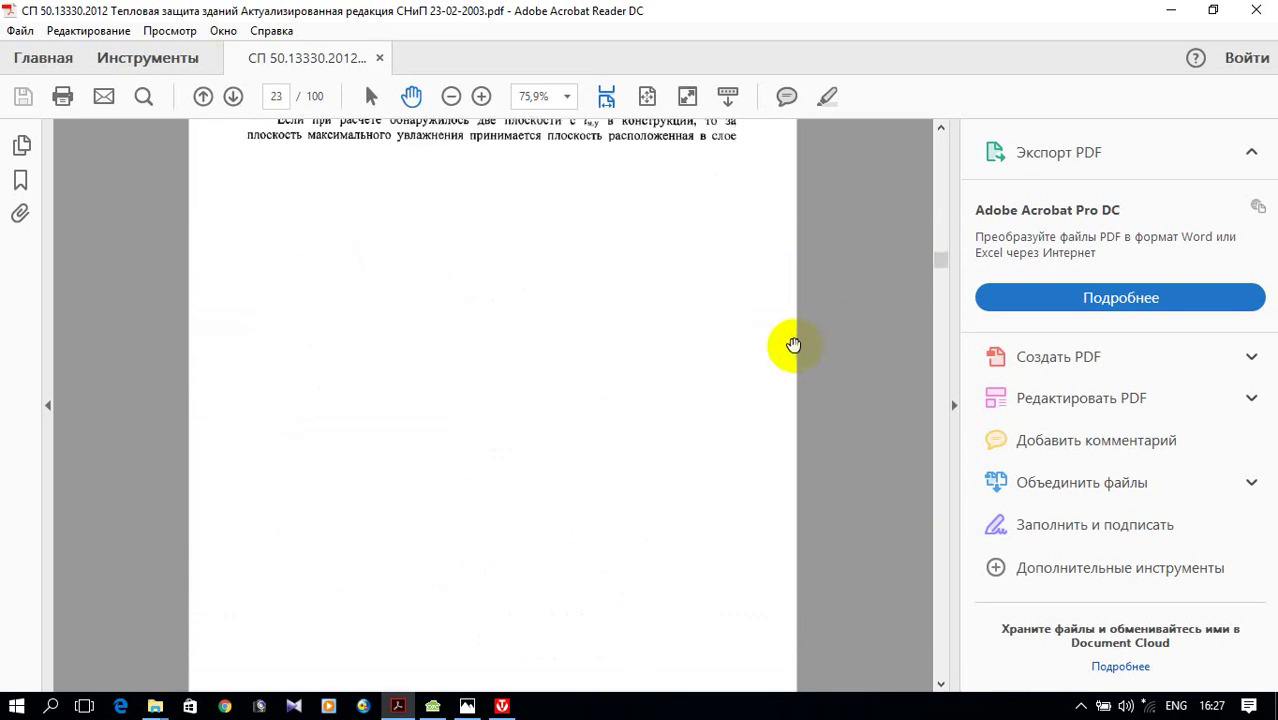
scroll(795, 340, down, 10)
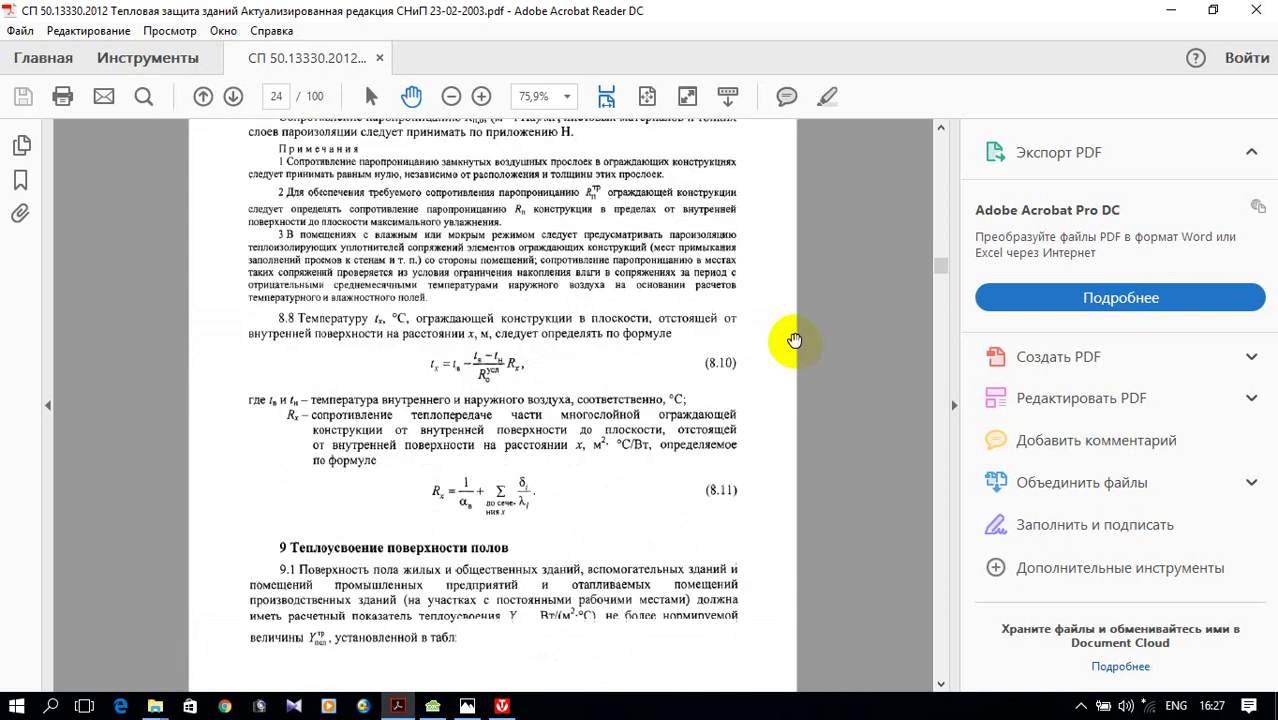
scroll(798, 331, down, 10)
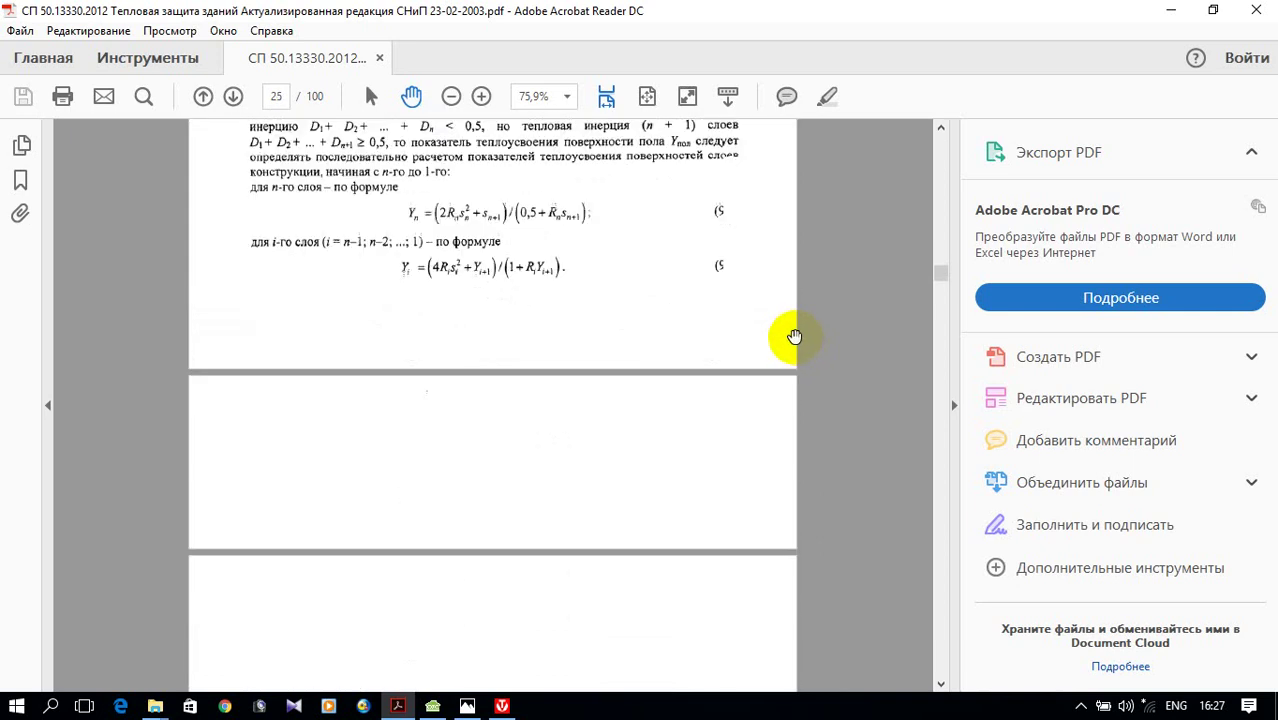
scroll(795, 330, down, 10)
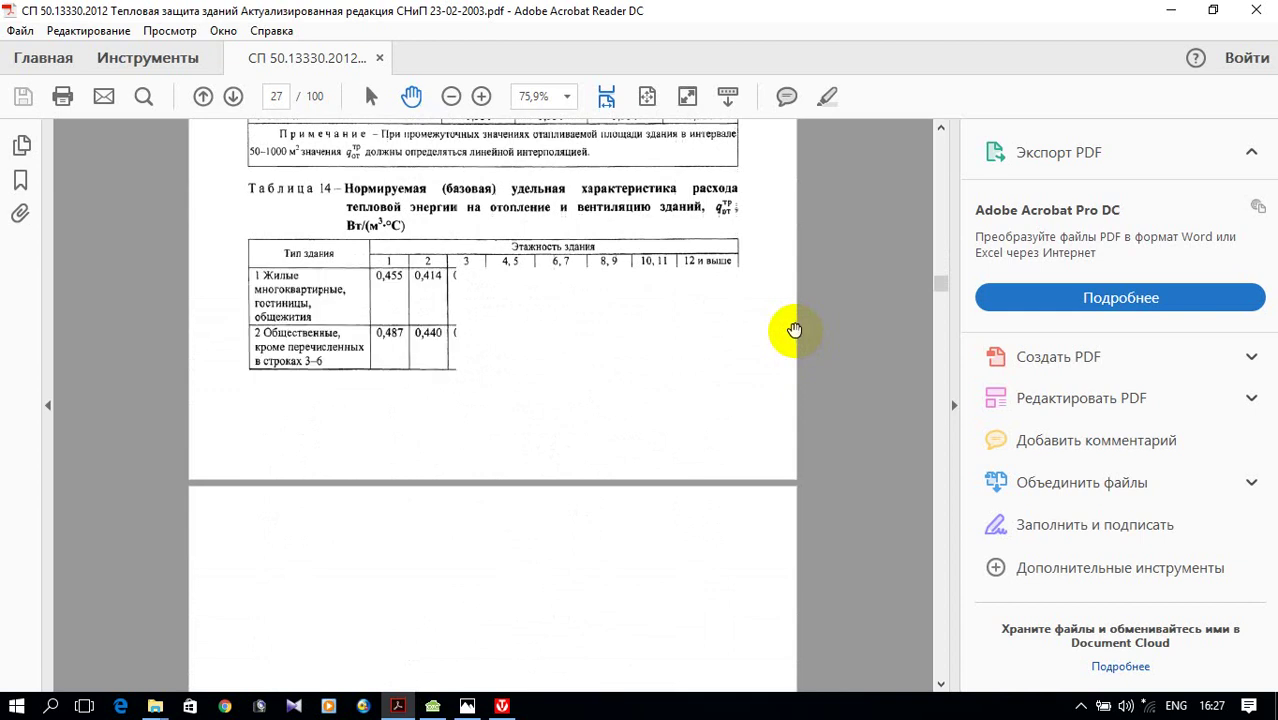
scroll(792, 331, down, 10)
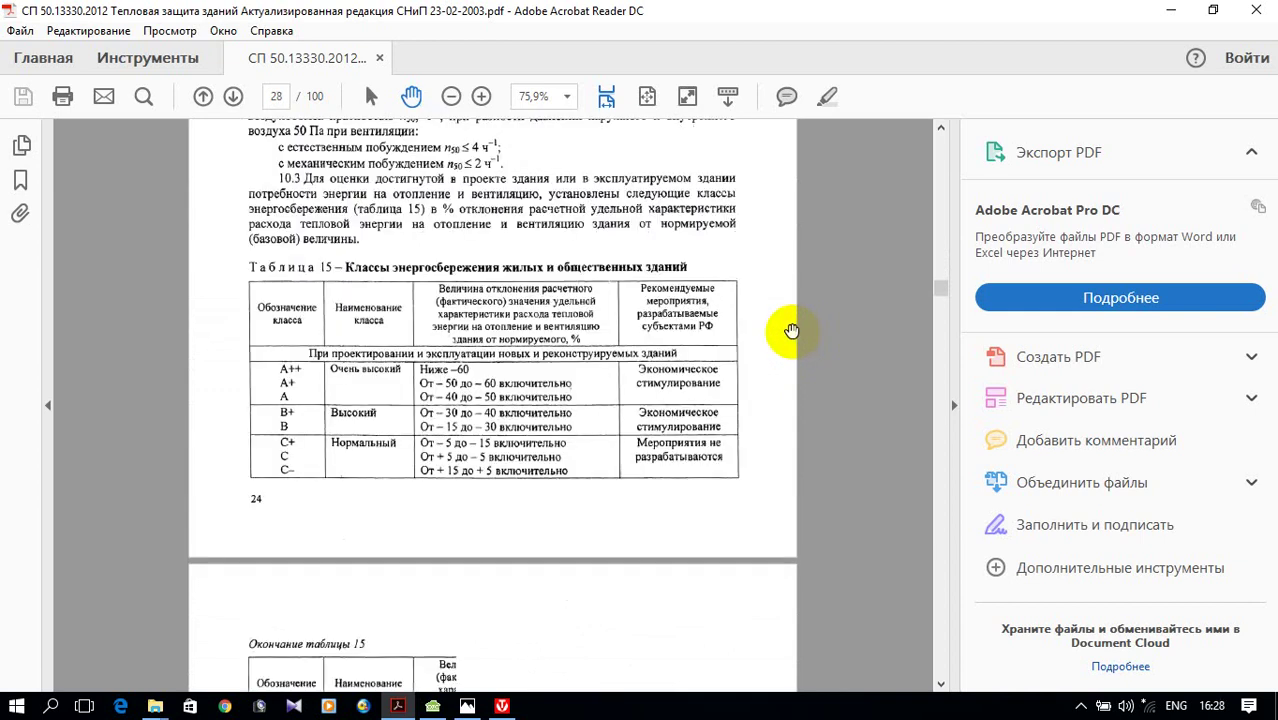
scroll(786, 323, down, 10)
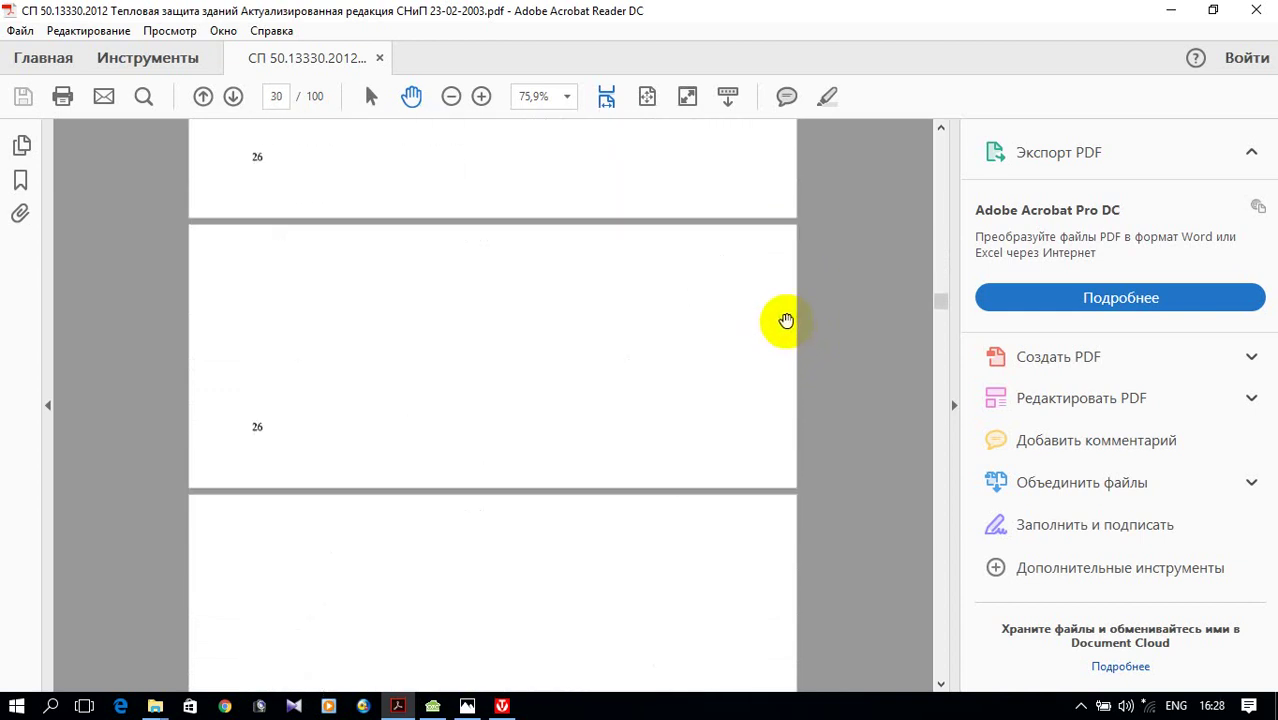
scroll(788, 320, up, 3)
scroll(786, 320, up, 5)
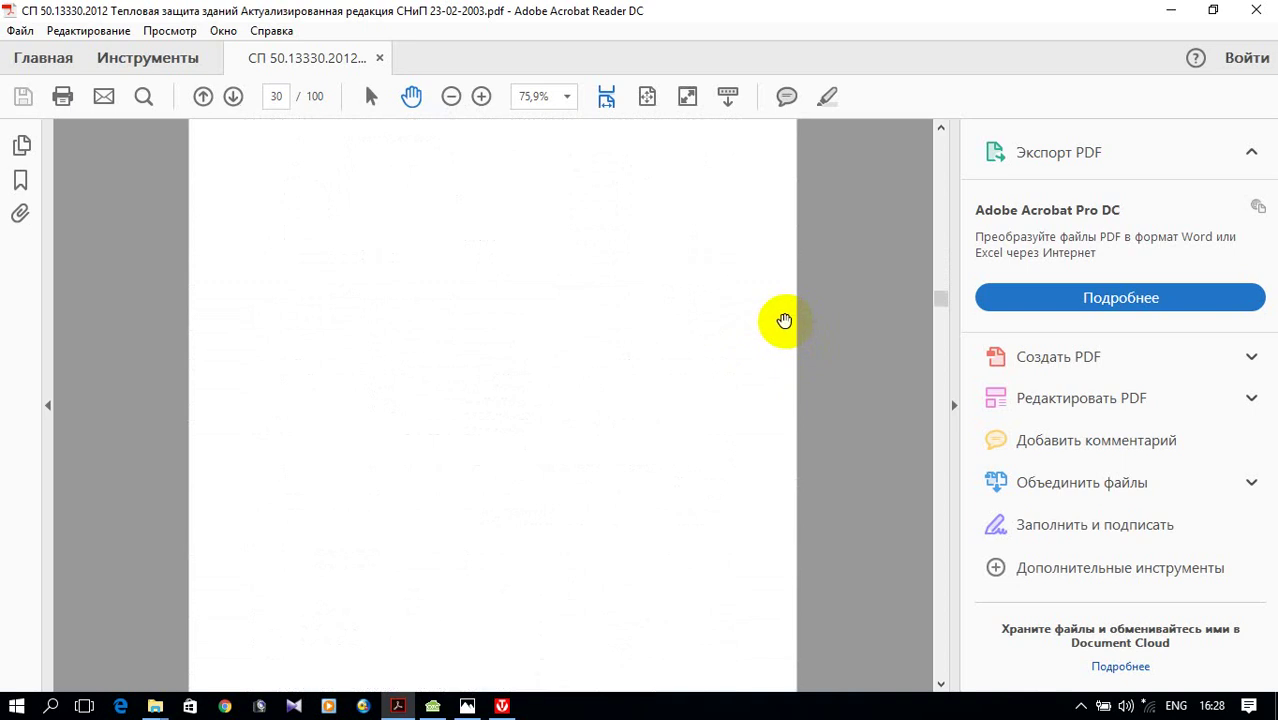
scroll(779, 320, down, 15)
scroll(776, 319, down, 15)
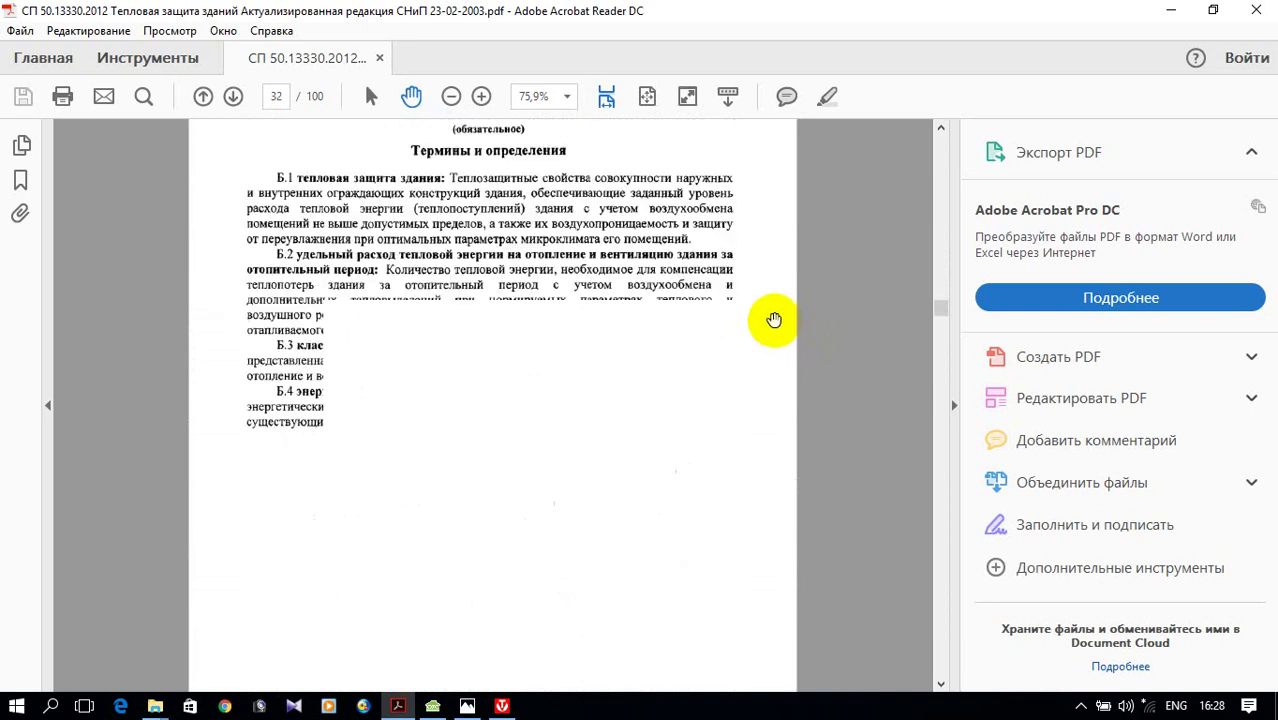
scroll(774, 320, down, 15)
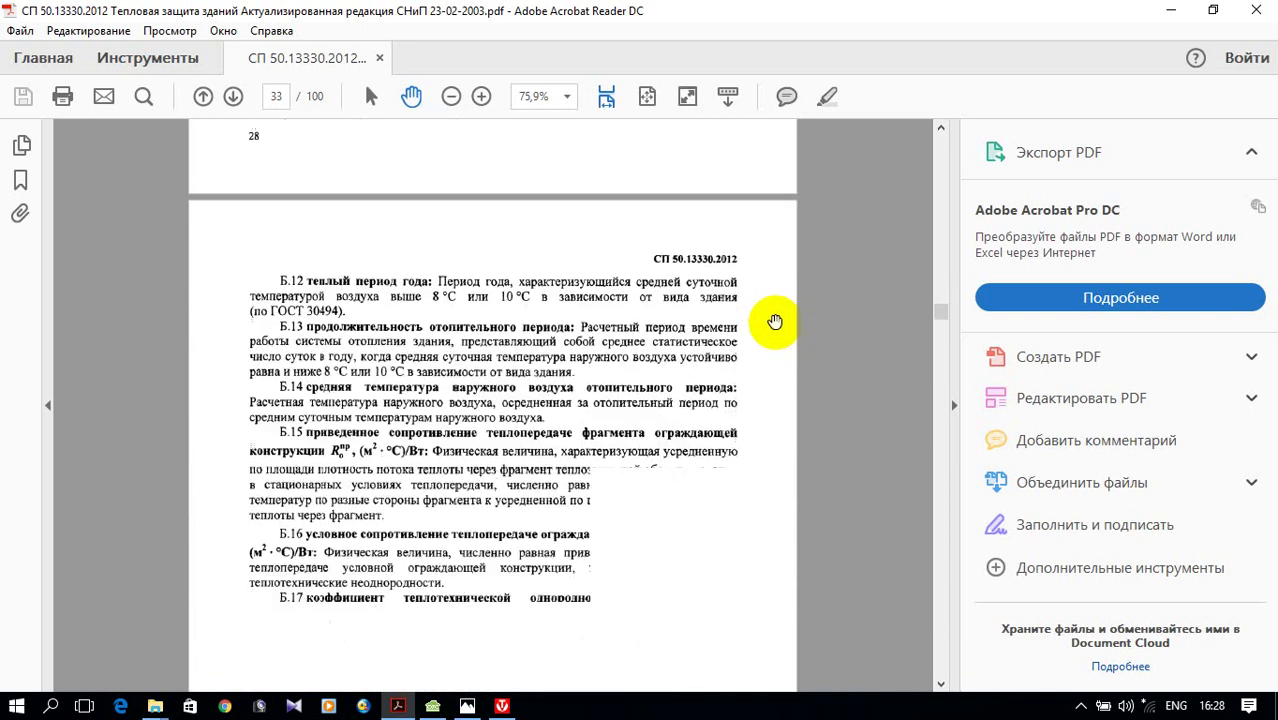
scroll(776, 319, down, 15)
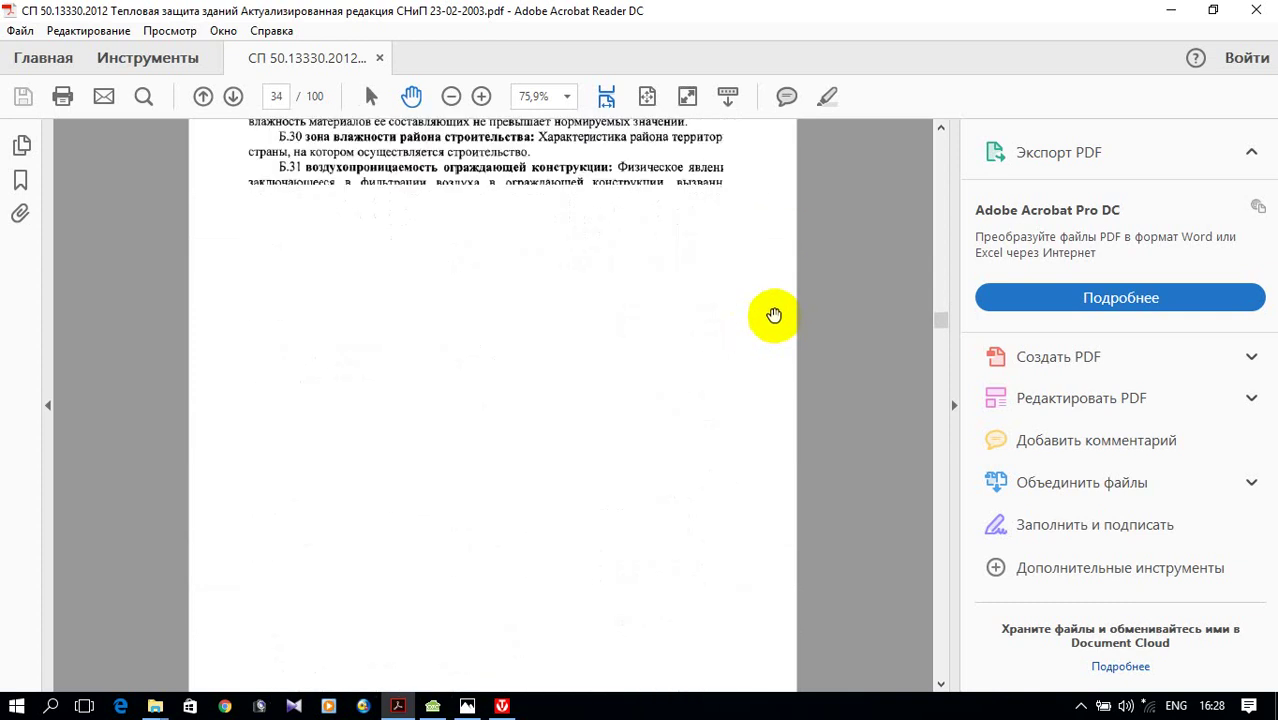
scroll(770, 312, down, 3)
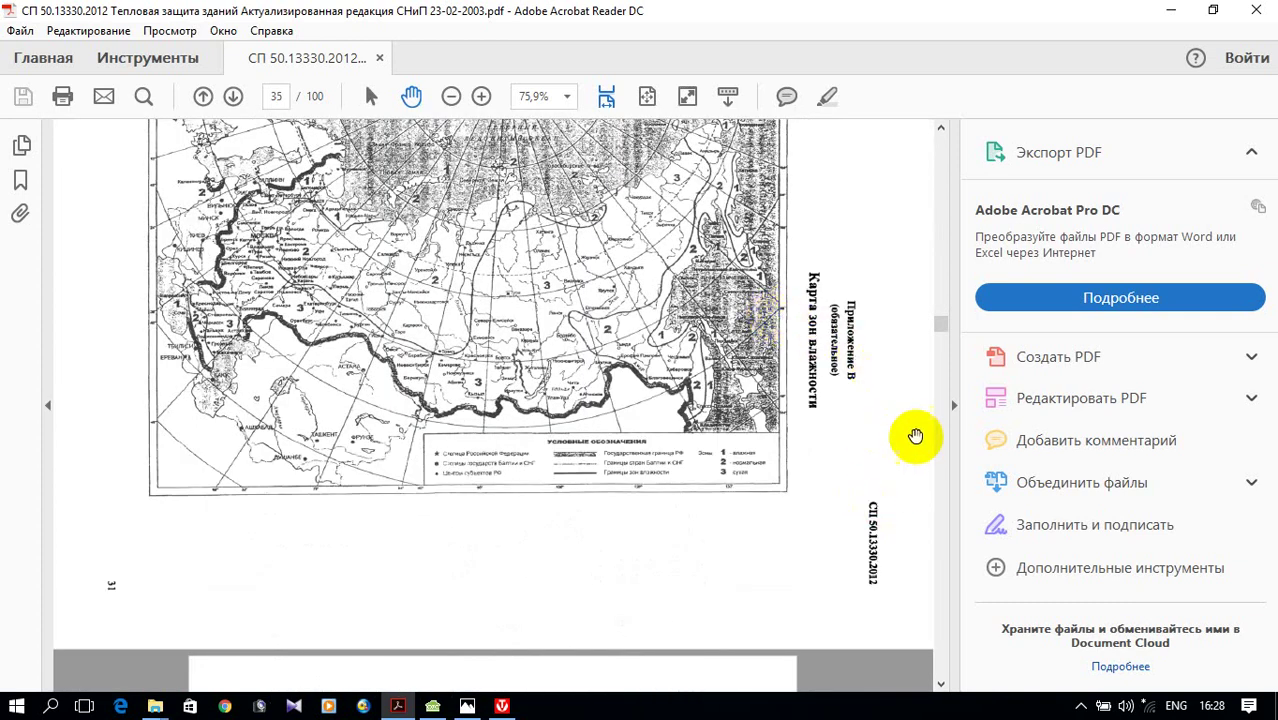
- Examine the humidity zones around the Russian cities and the zone legend on the Appendix В map
click(482, 97)
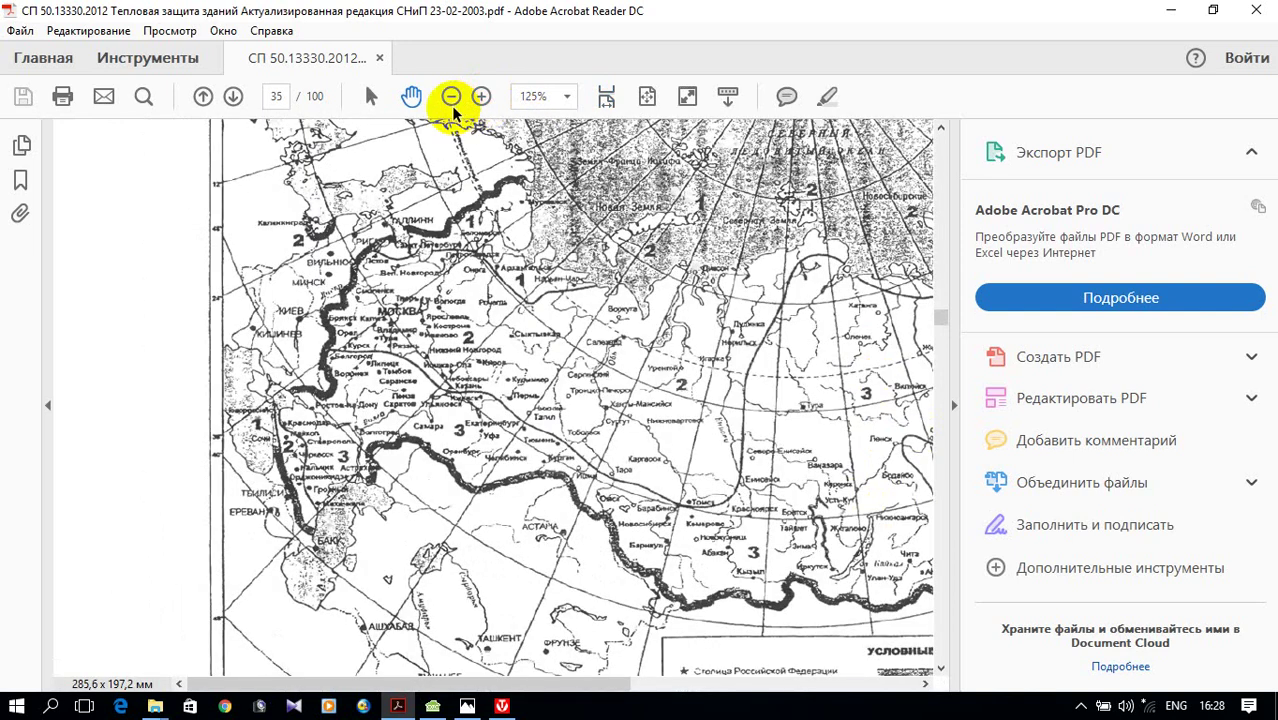
click(481, 97)
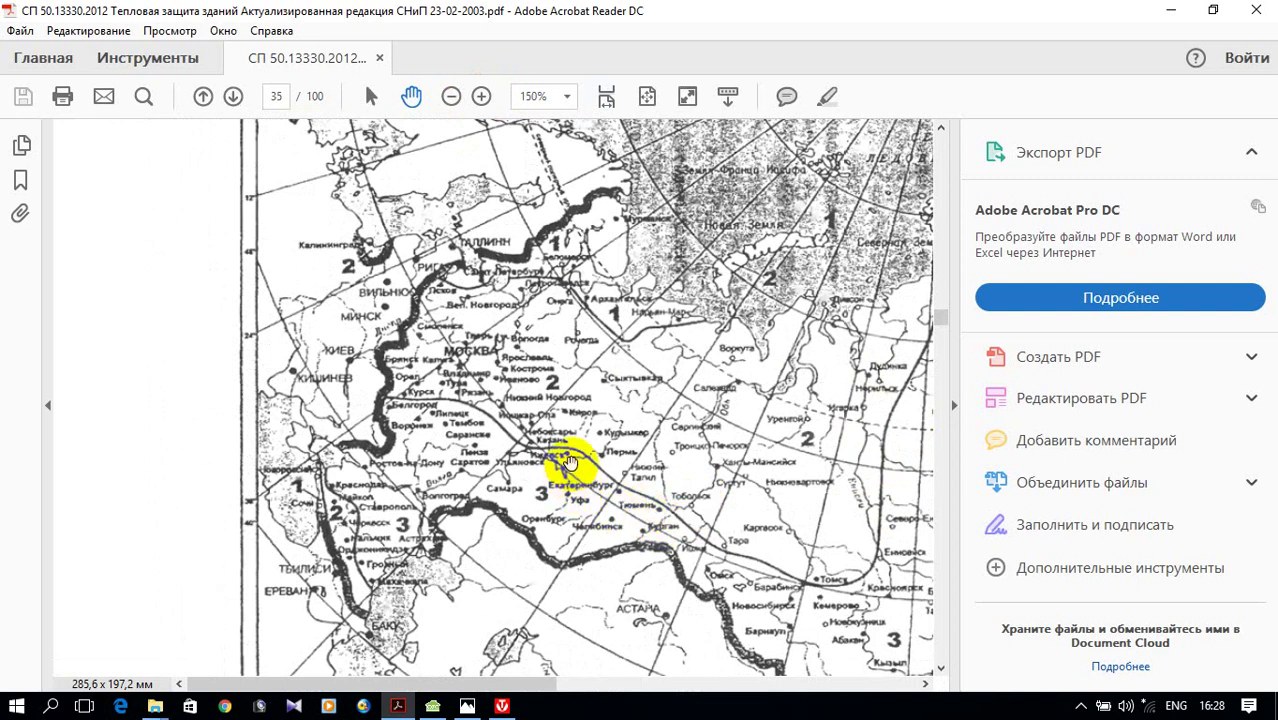
drag(538, 488, 262, 285)
drag(622, 448, 463, 441)
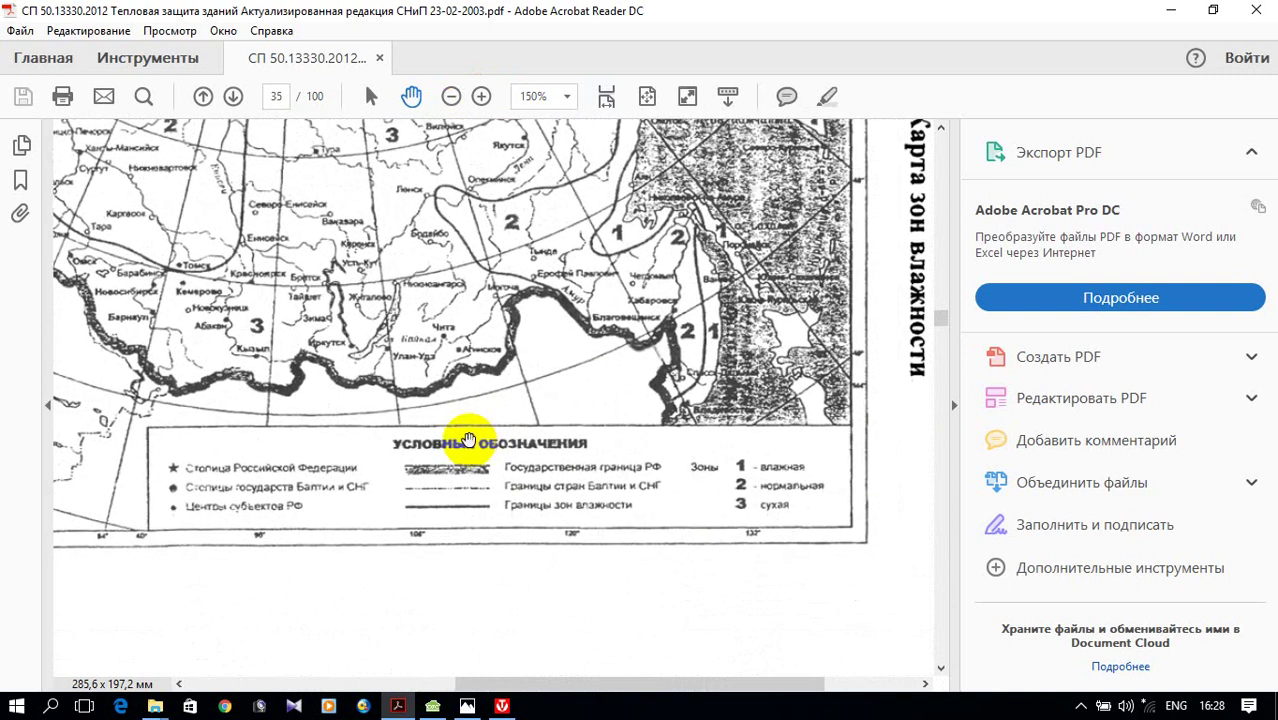
click(451, 97)
click(451, 97)
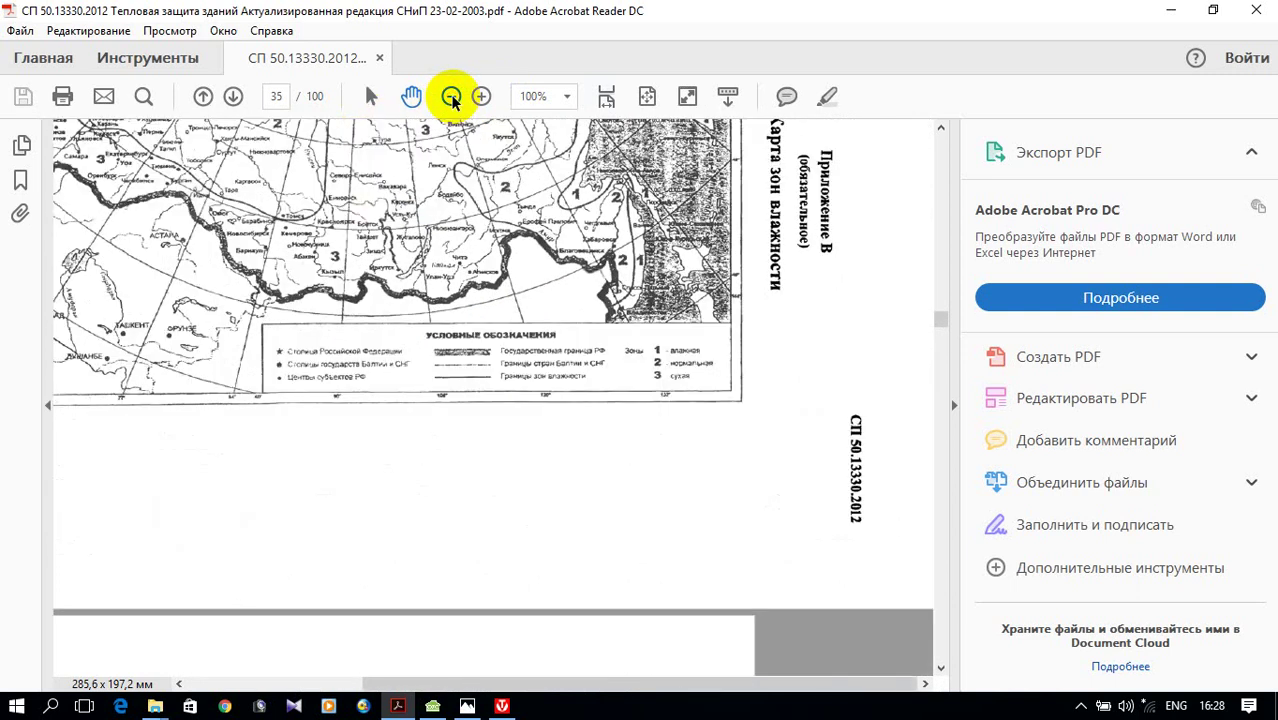
click(451, 97)
- Return to the beginning of СП 50.13330.2012 and look through its opening pages
drag(940, 330, 938, 148)
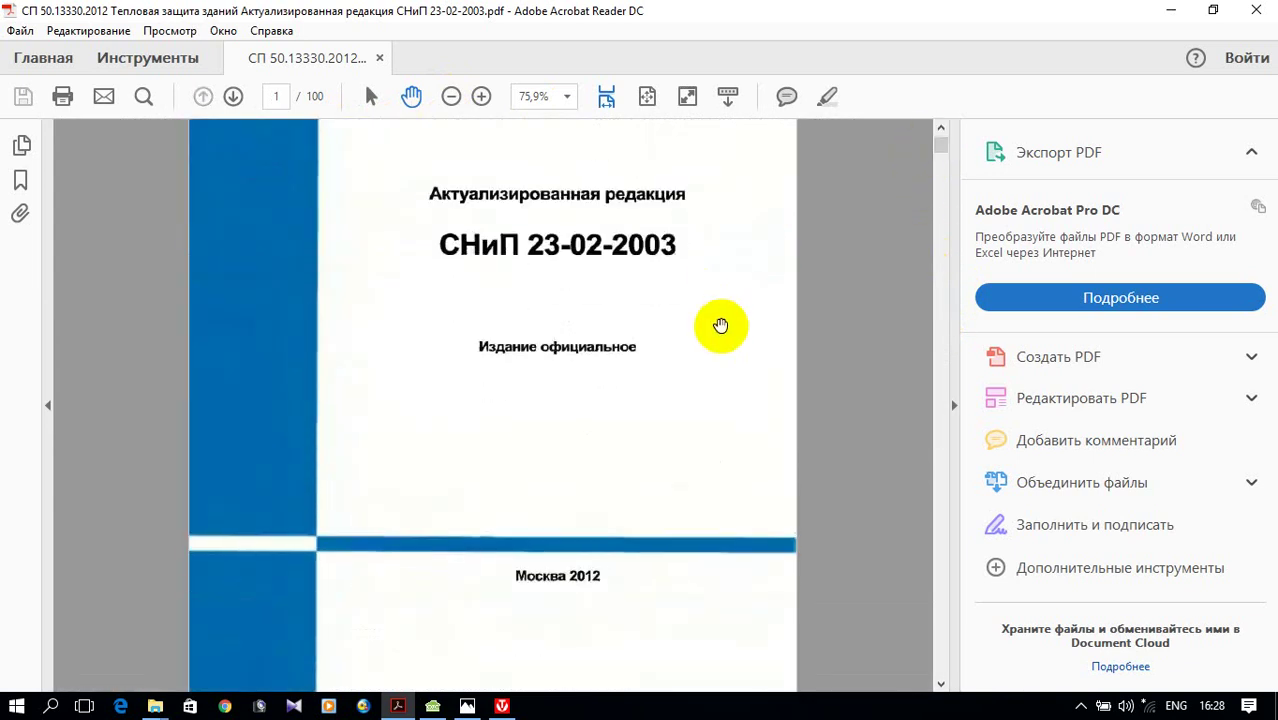
scroll(720, 325, down, 20)
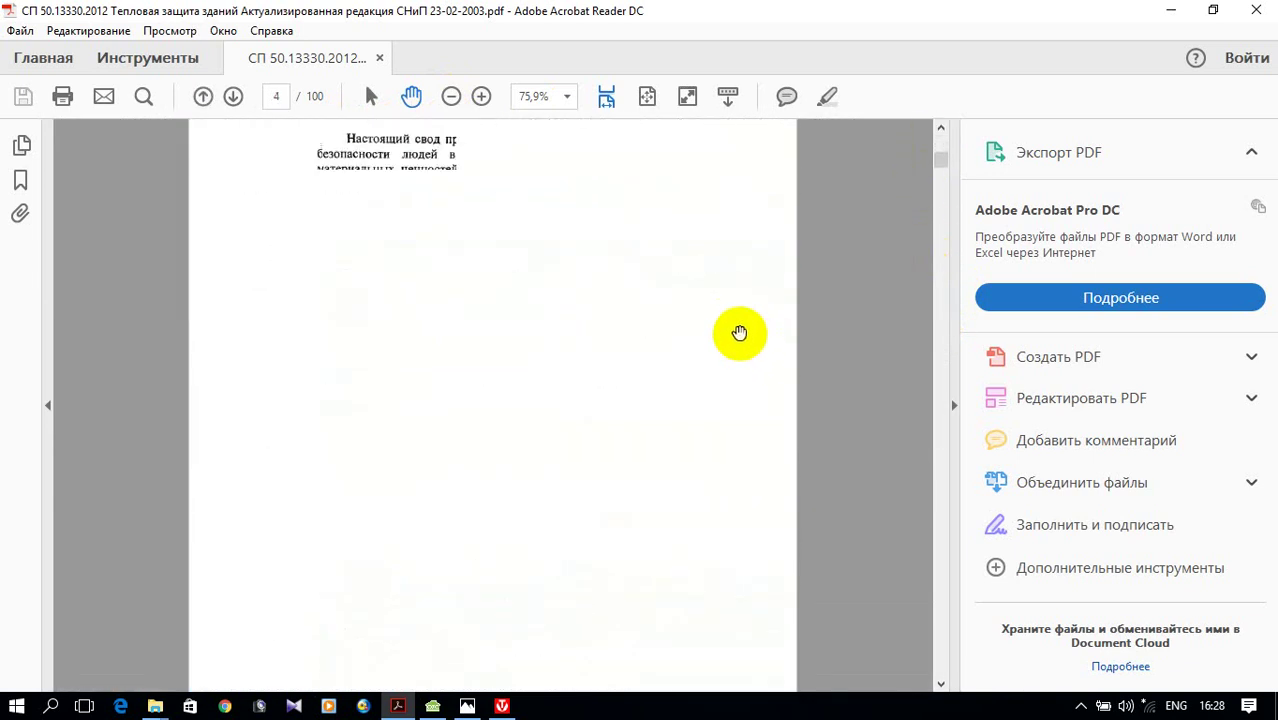
scroll(740, 330, down, 1)
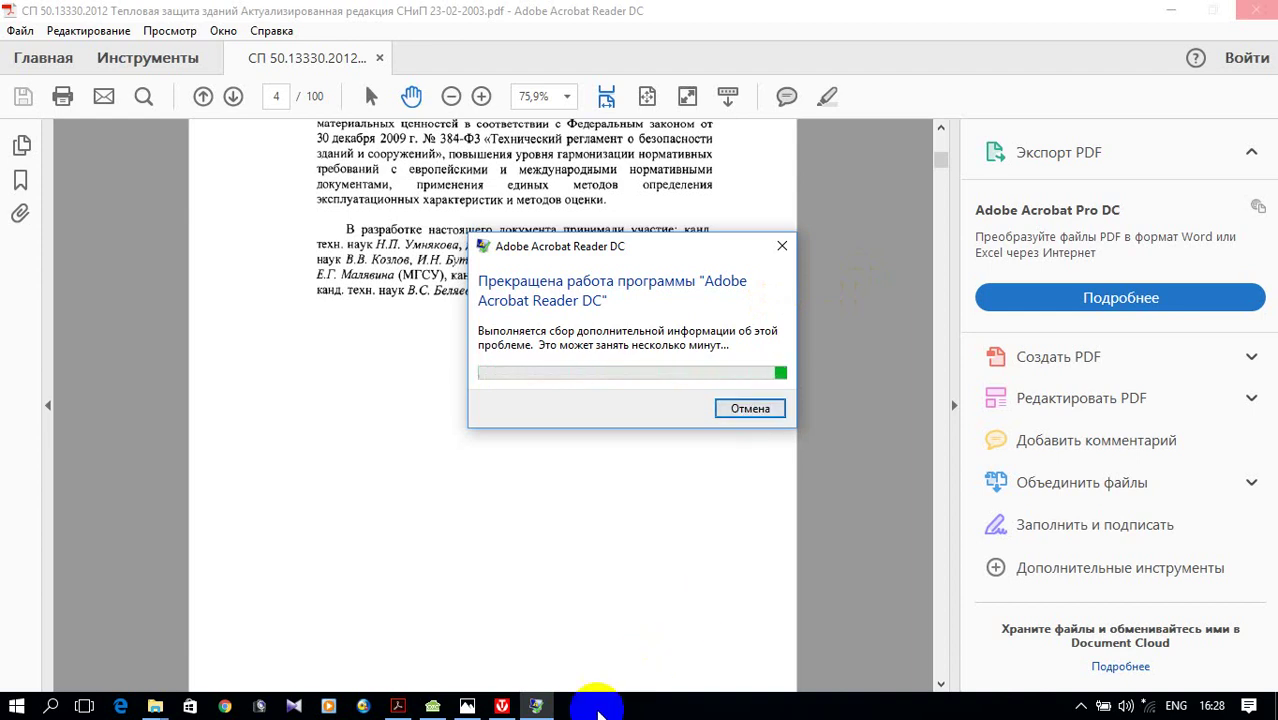
- Cancel the Acrobat Reader crash report and reopen the СП 50.13330.2012 PDF from the СНиПы Отопление ТГВ folder
click(503, 706)
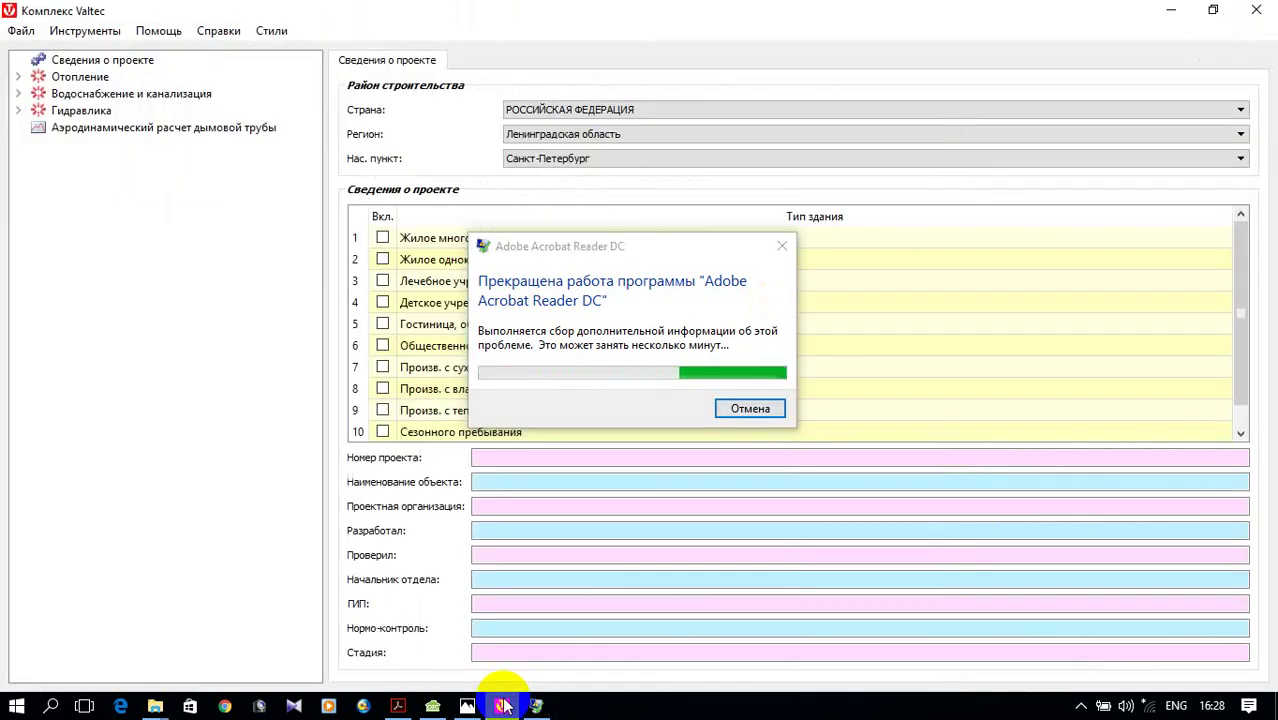
click(503, 706)
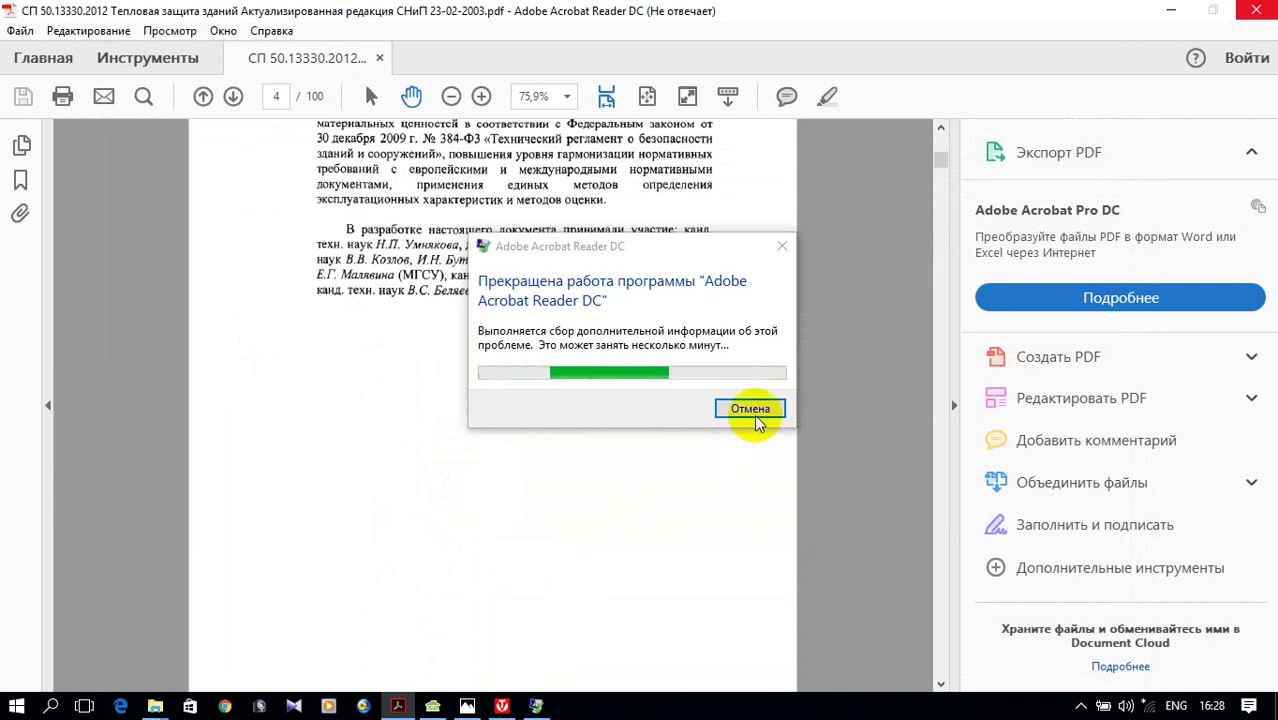
click(750, 410)
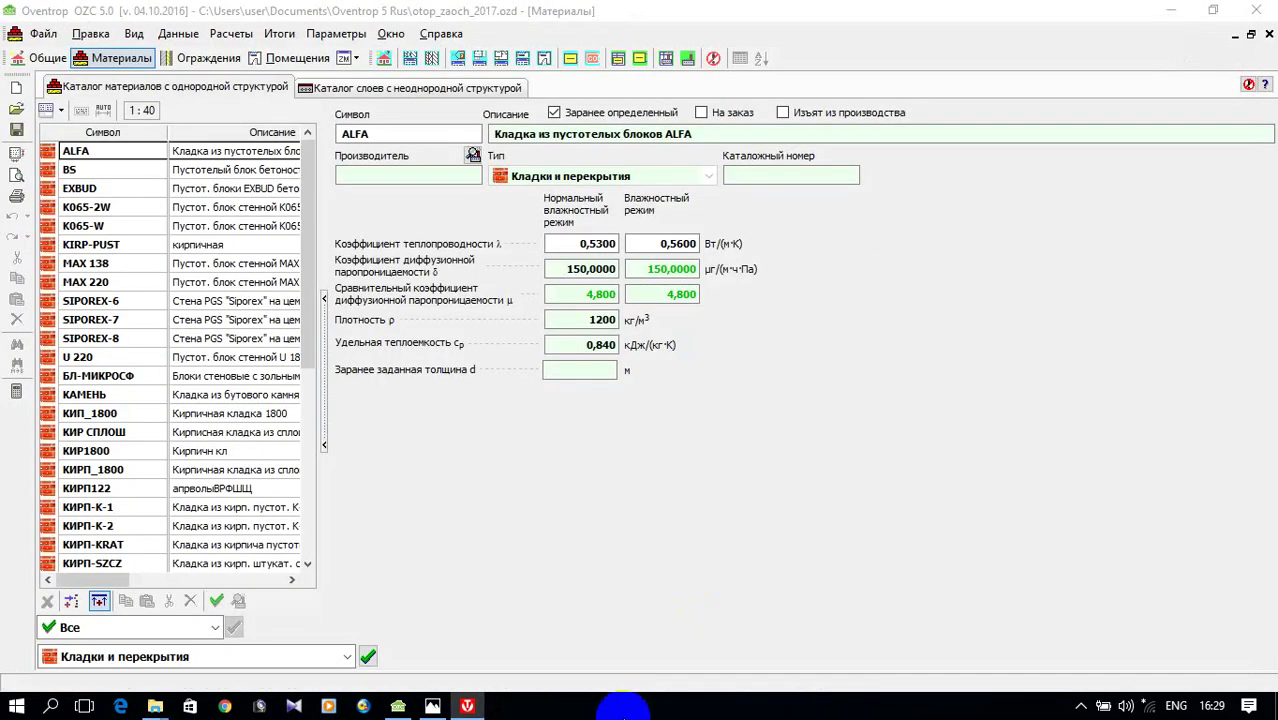
mouse_move(155, 706)
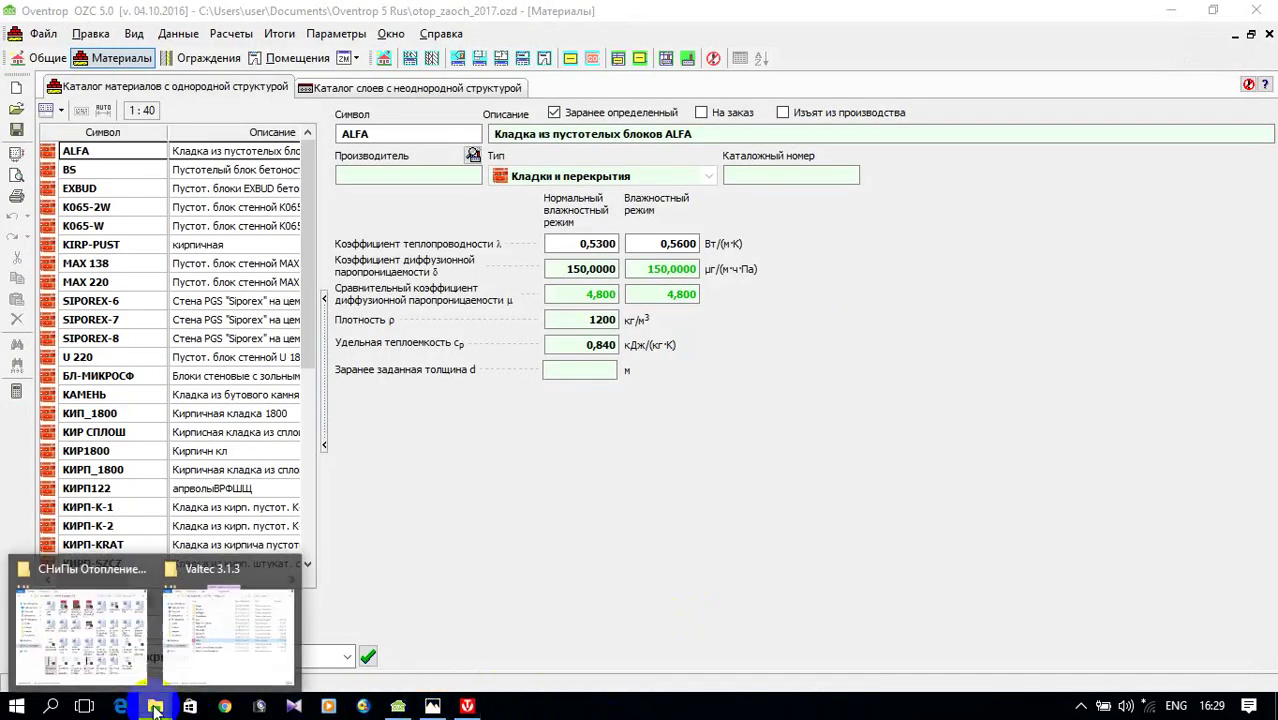
click(52, 627)
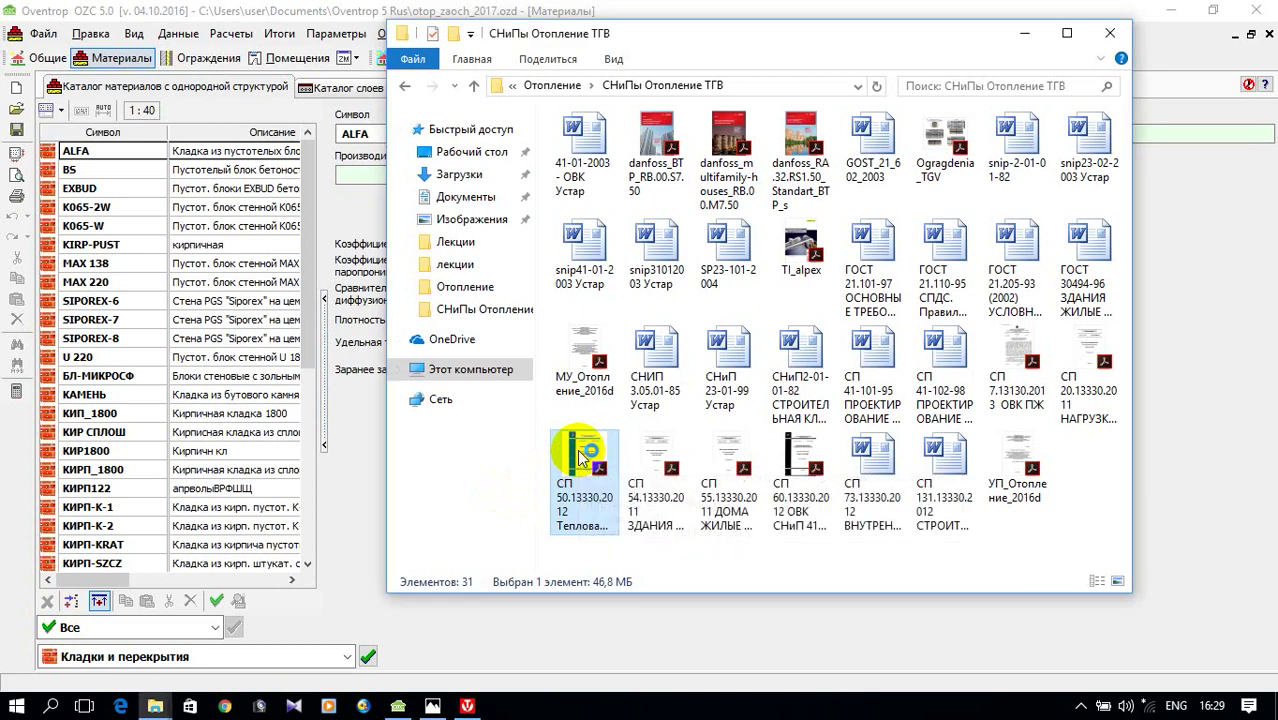
double_click(582, 452)
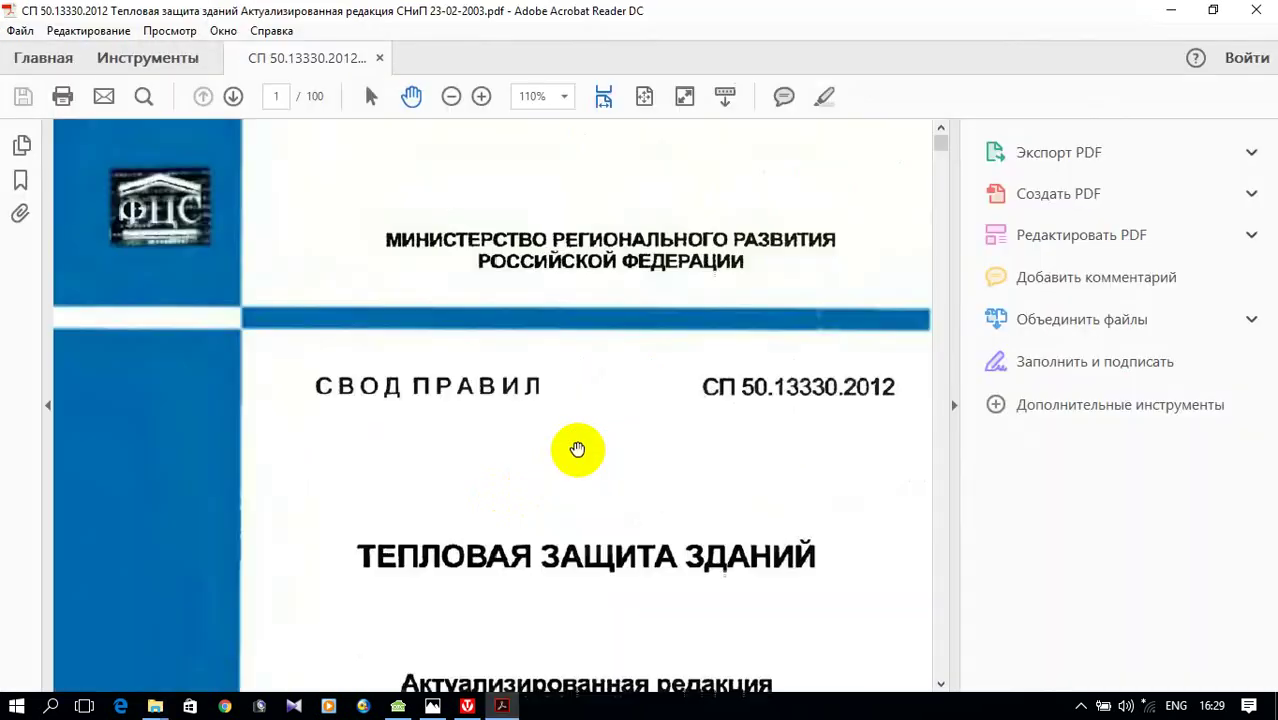
- Find and examine Table 1 on room humidity regimes and Table 2 on operating conditions А and Б of enclosing structures
scroll(680, 413, down, 5)
scroll(679, 413, down, 20)
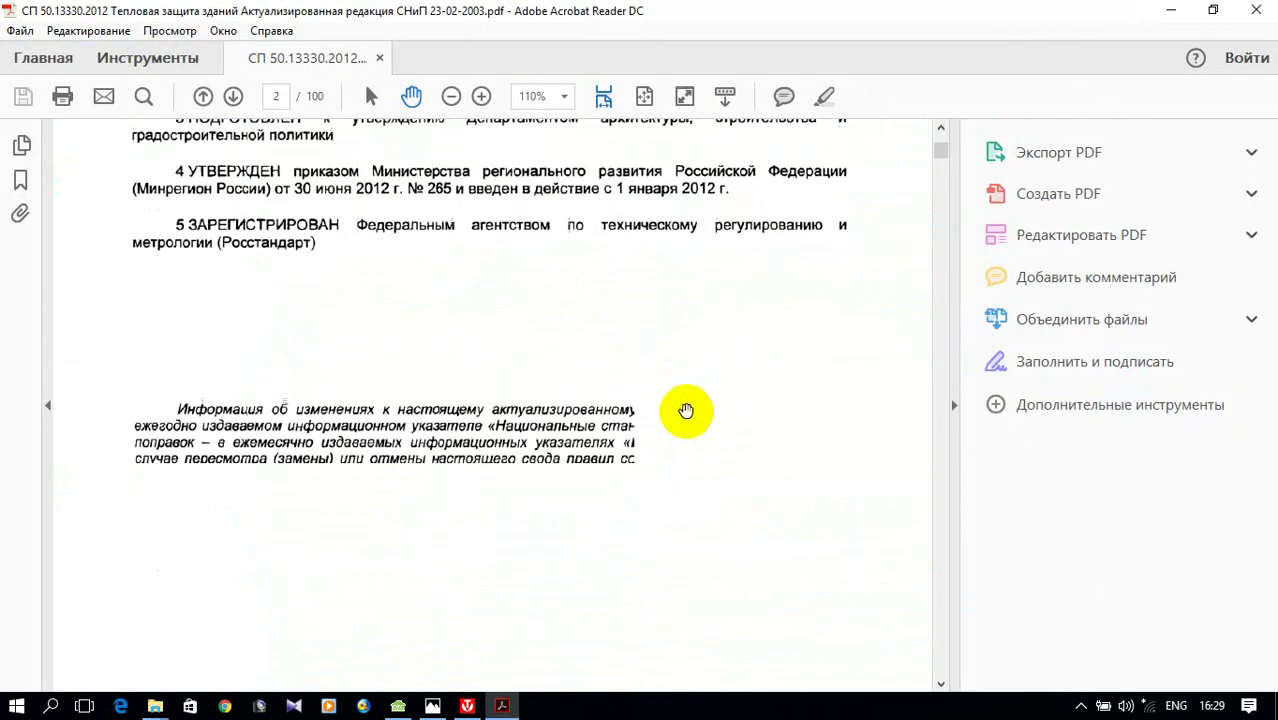
scroll(683, 399, down, 15)
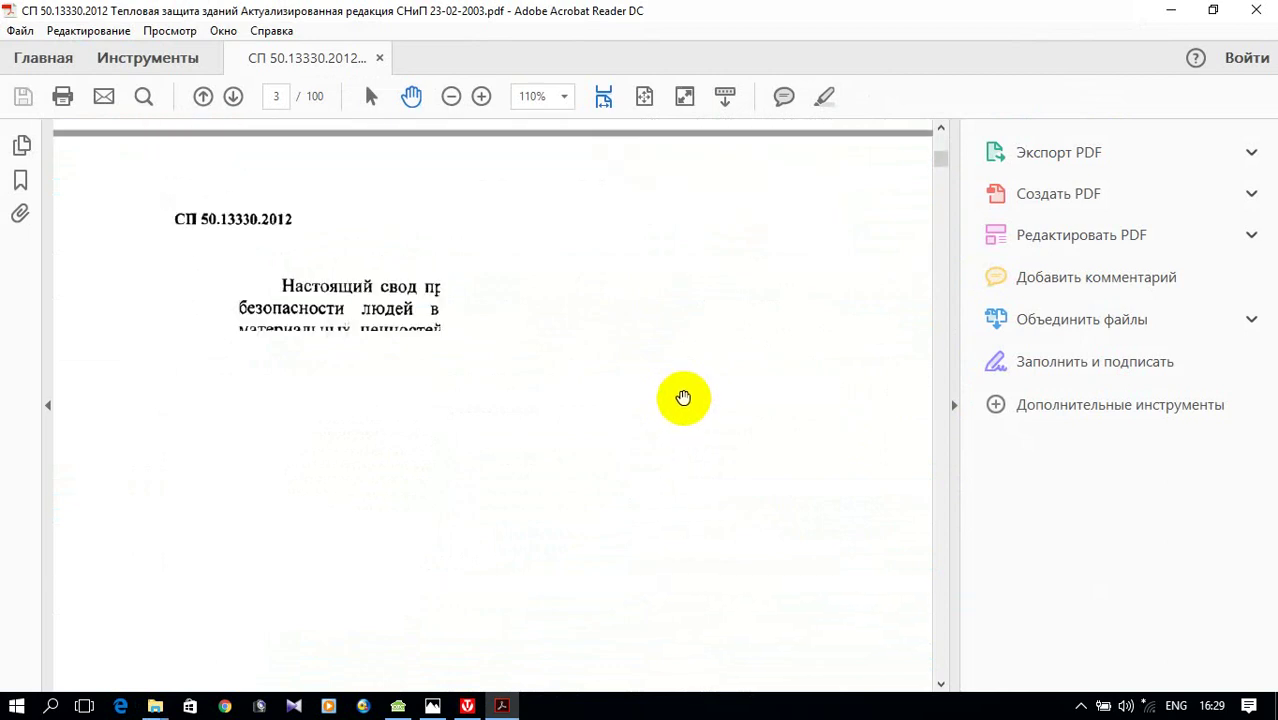
scroll(683, 390, down, 15)
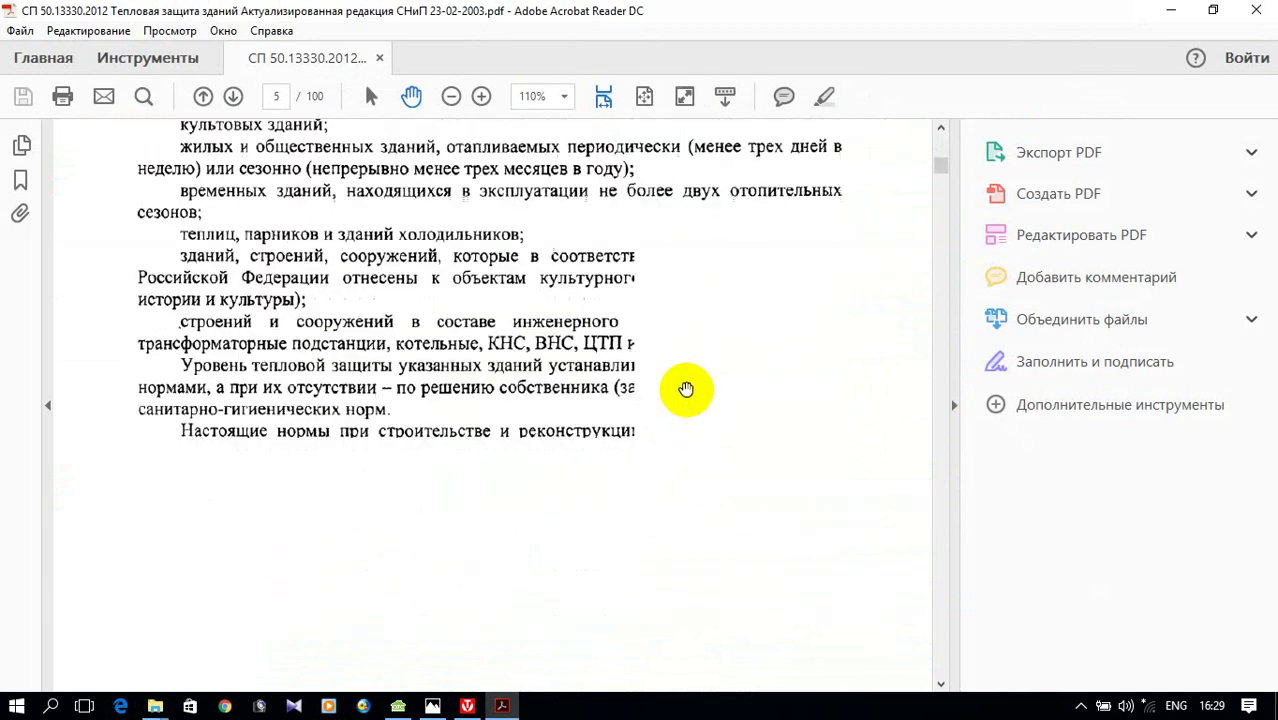
scroll(686, 384, down, 10)
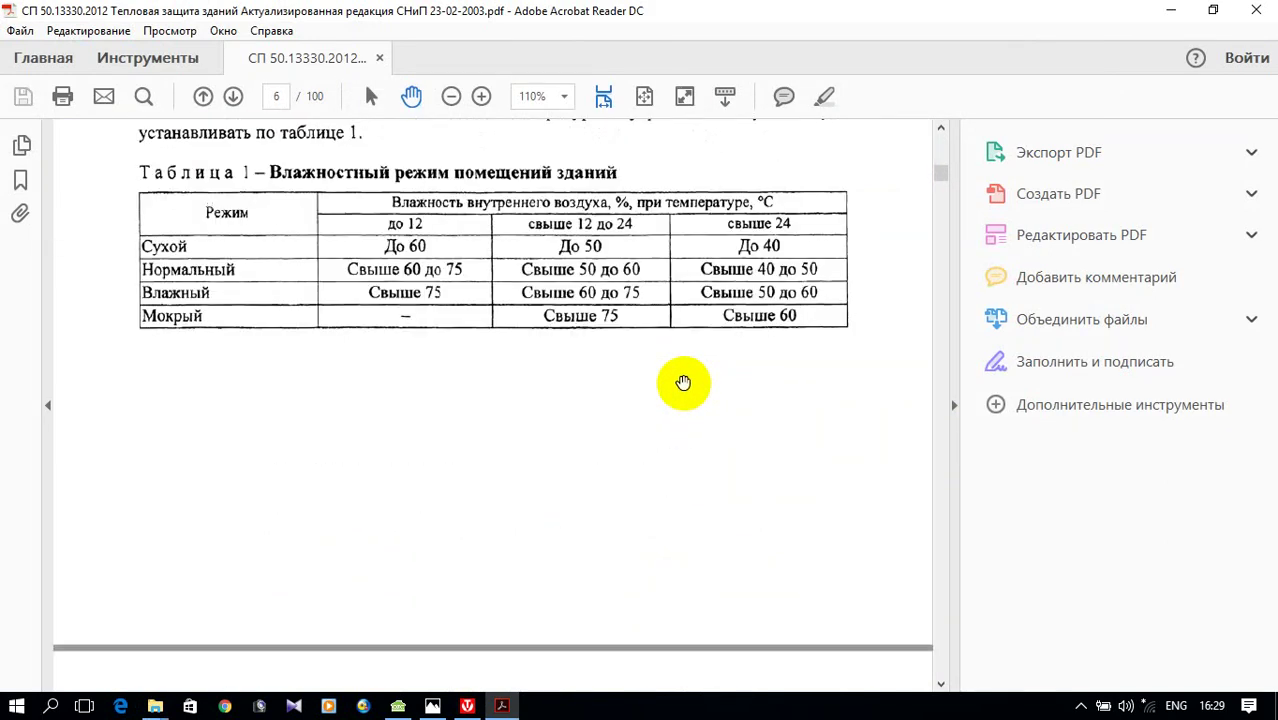
scroll(685, 382, up, 3)
scroll(683, 380, down, 4)
scroll(678, 377, up, 2)
scroll(678, 377, down, 10)
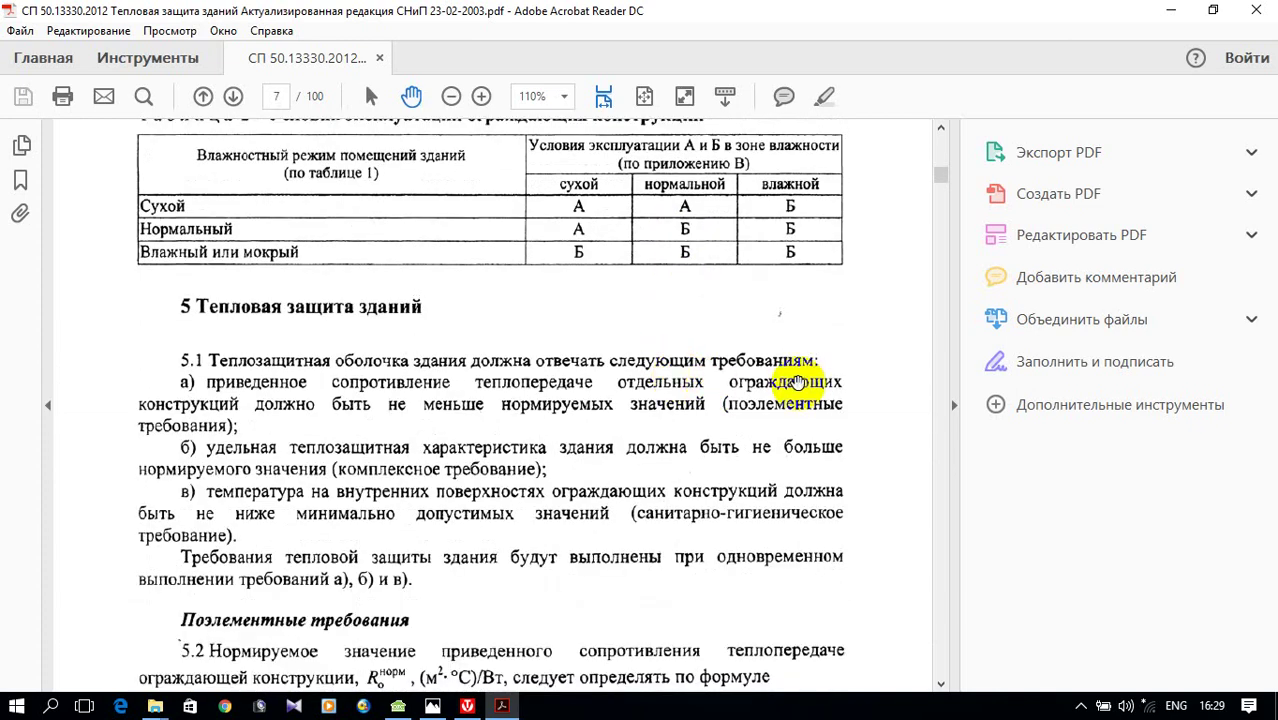
scroll(452, 337, up, 2)
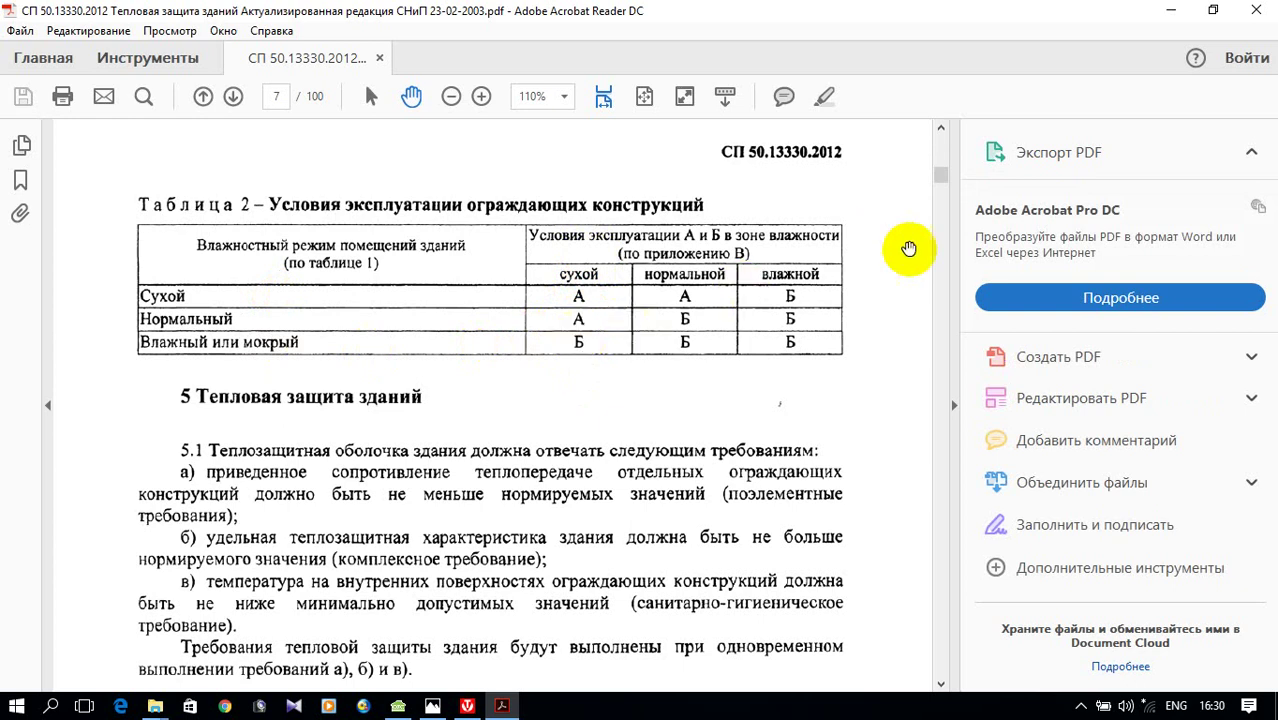
- Look through the standard for Appendix Т with the design thermal properties of building materials
drag(943, 176, 946, 446)
scroll(810, 414, down, 15)
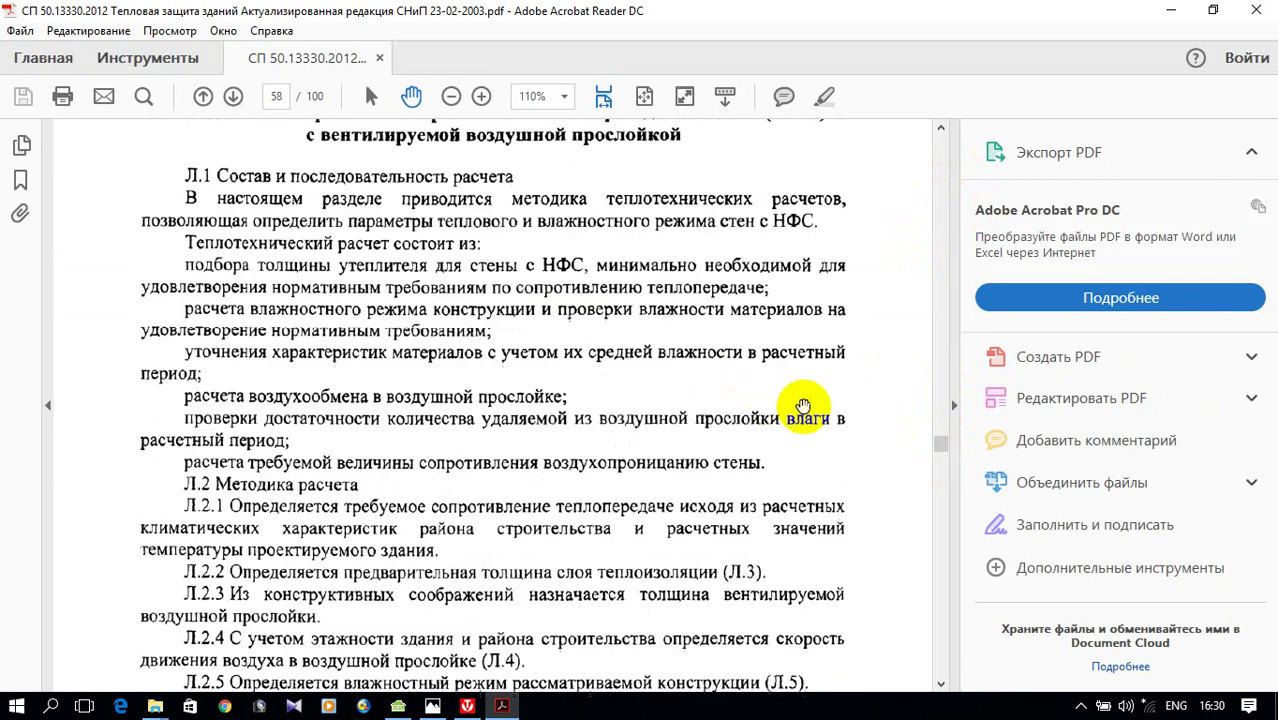
scroll(836, 412, down, 20)
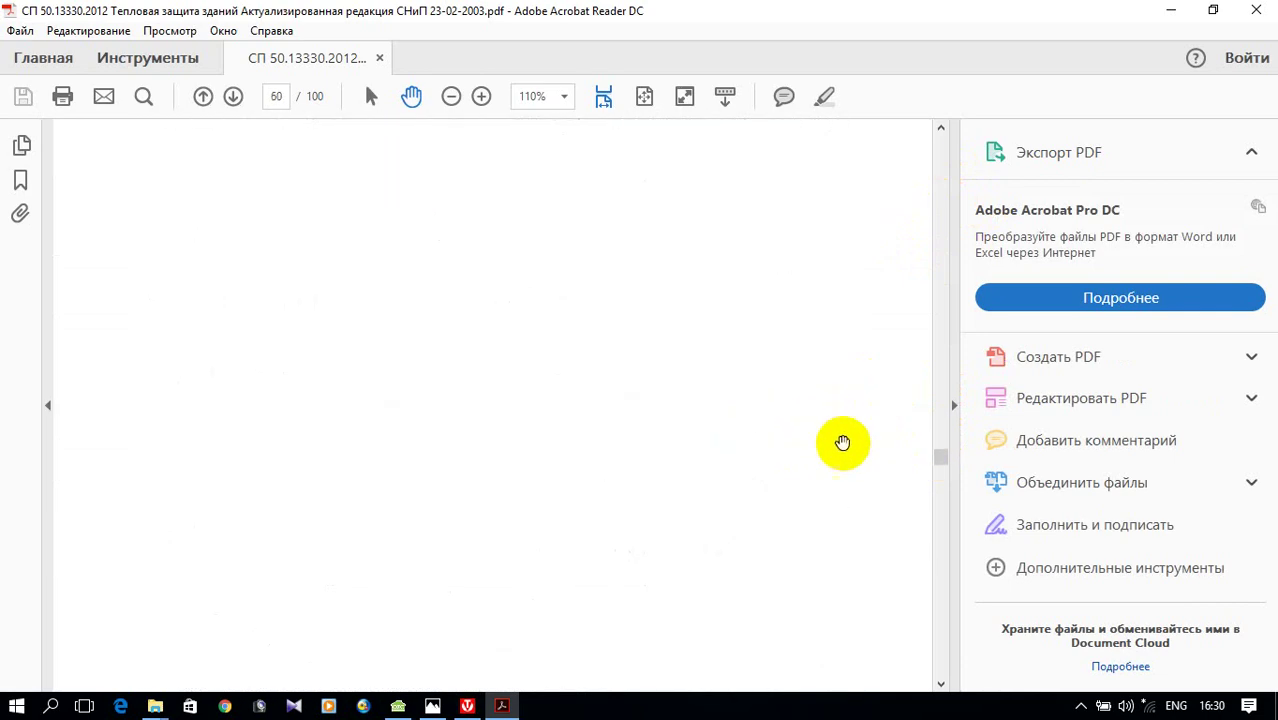
scroll(845, 443, down, 20)
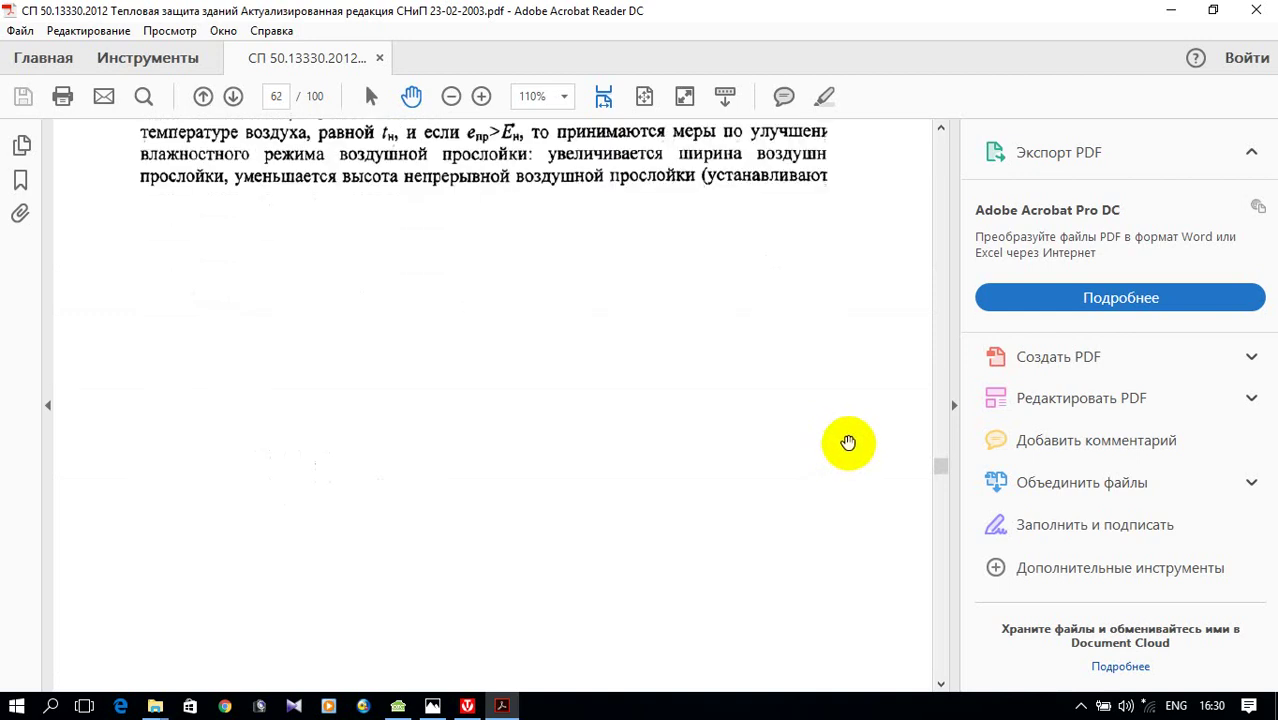
scroll(890, 460, up, 10)
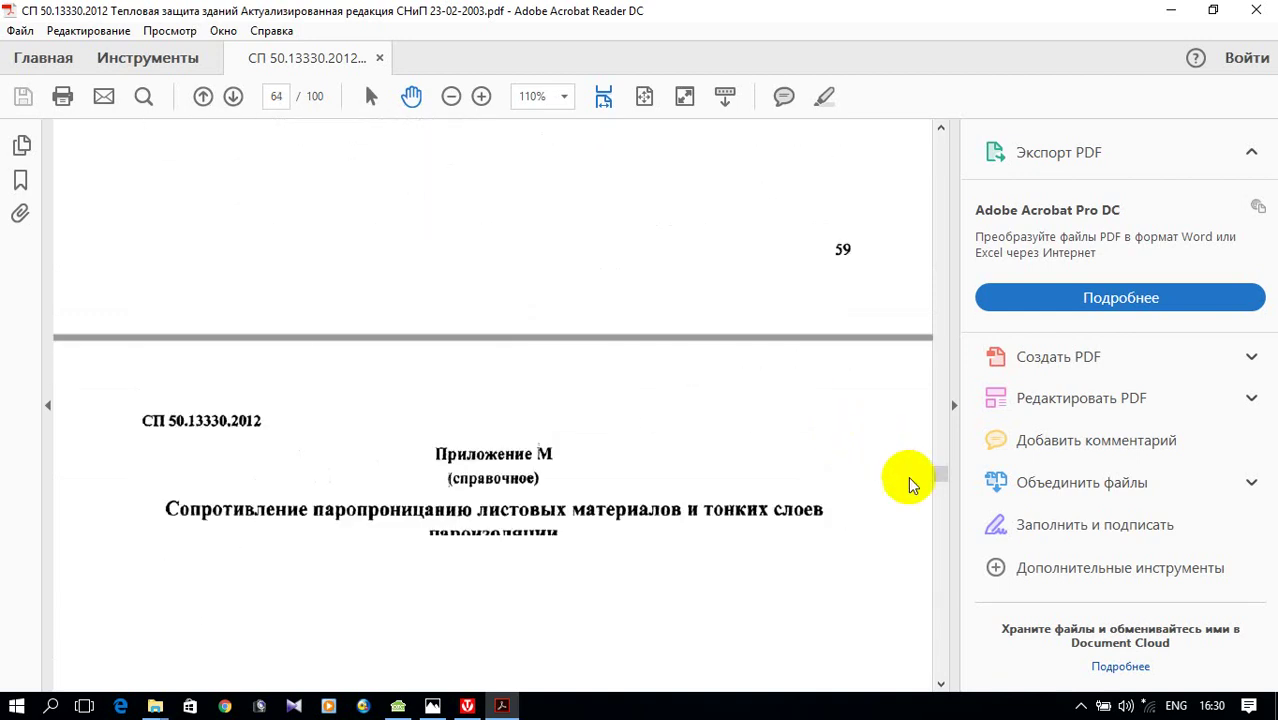
drag(941, 477, 940, 568)
scroll(850, 476, down, 20)
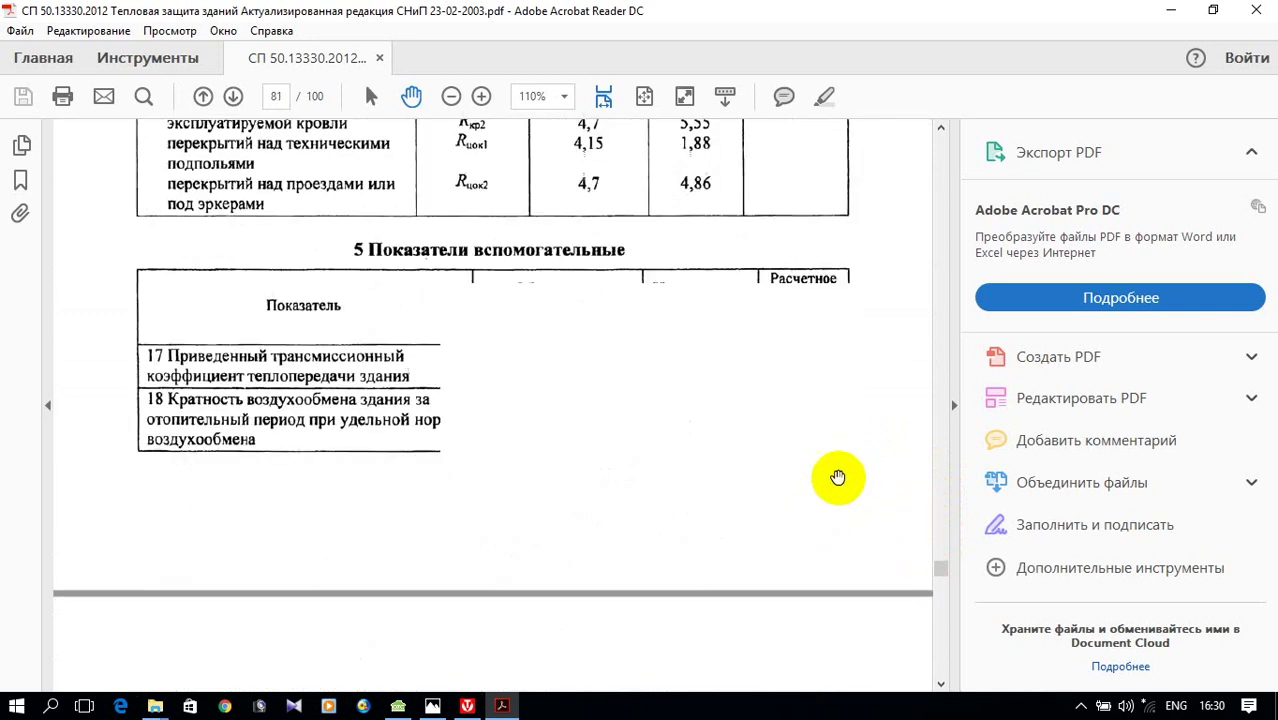
scroll(848, 477, down, 20)
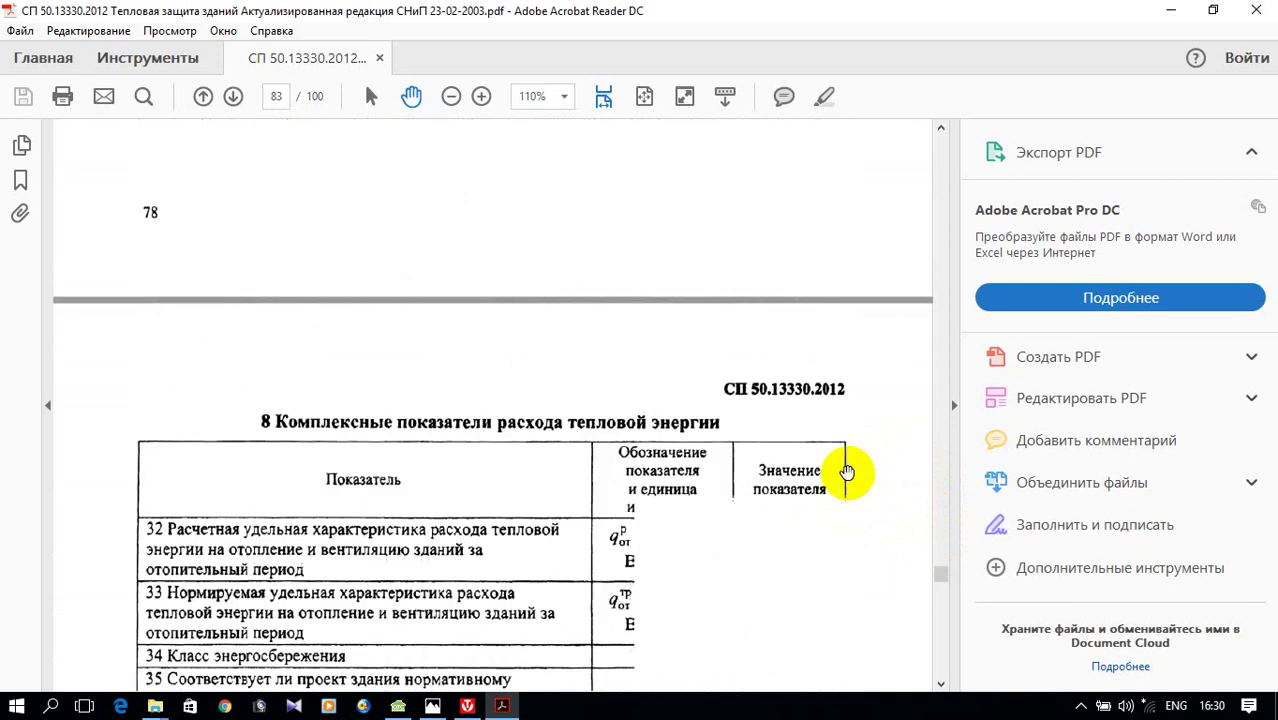
scroll(864, 463, down, 20)
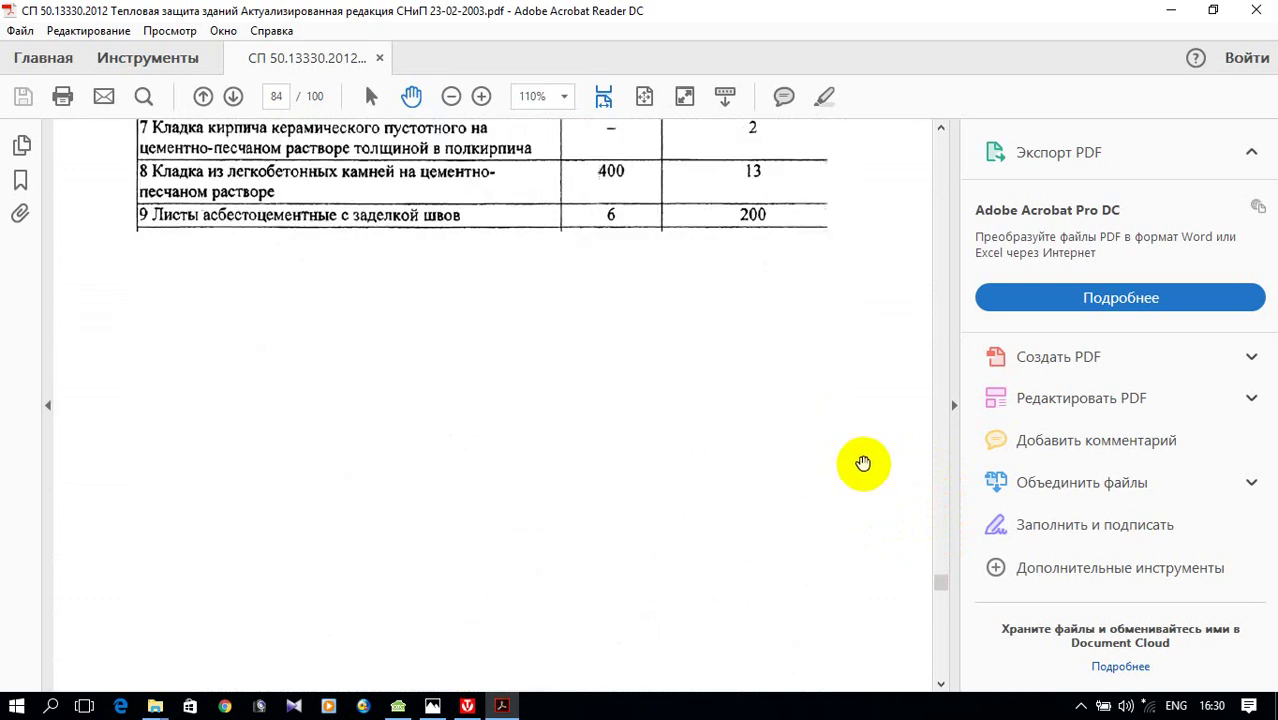
scroll(866, 459, down, 20)
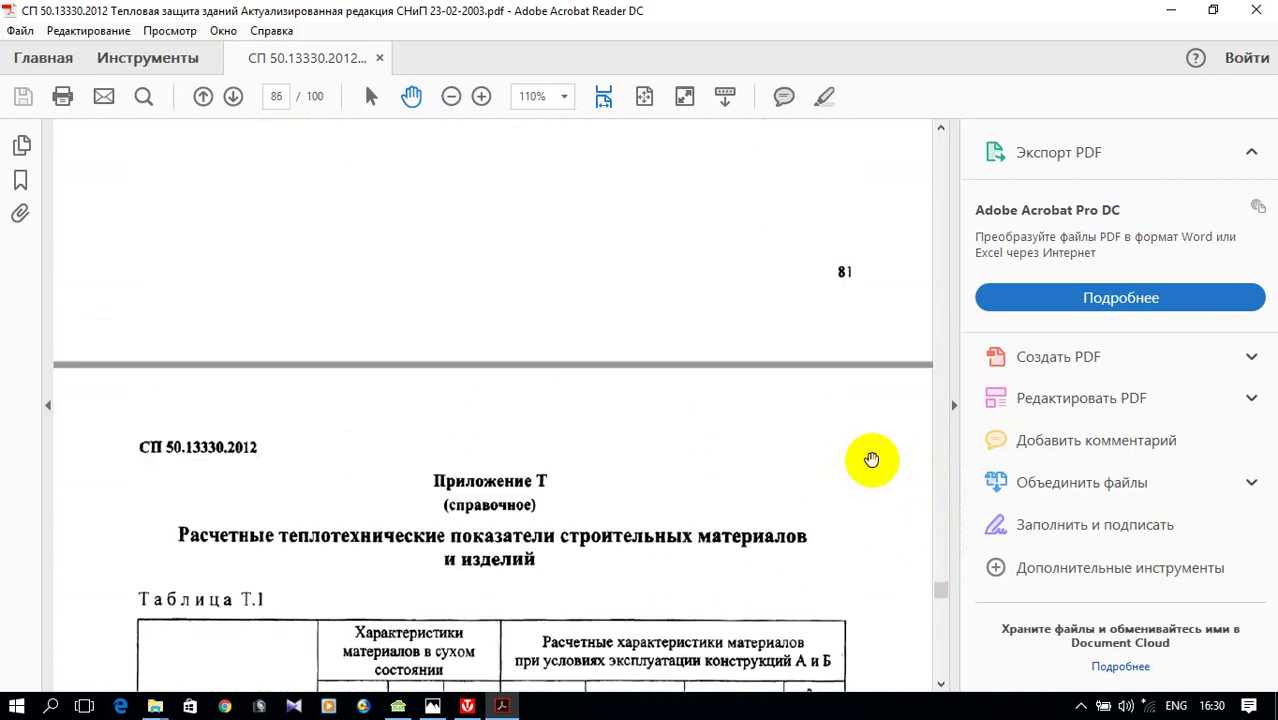
- Look through Table Т.1 for the solid brick masonry section (Кирпичная кладка из сплошного кирпича)
scroll(849, 445, down, 20)
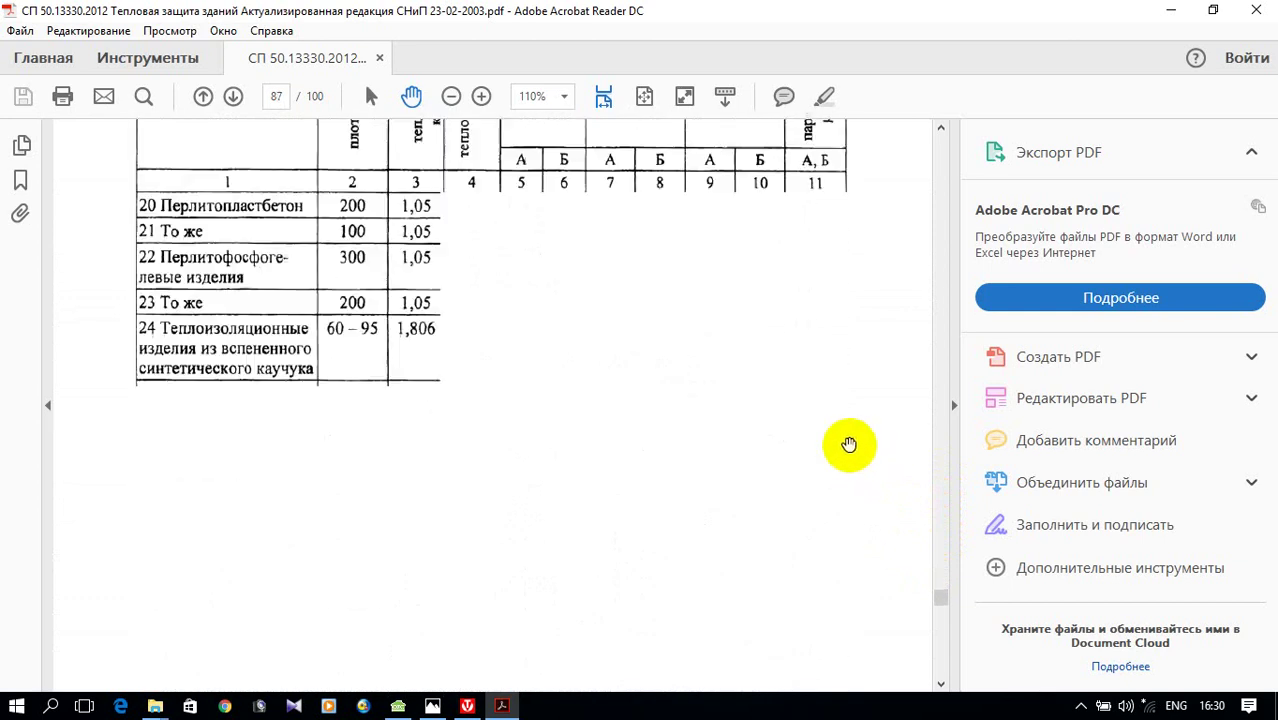
scroll(846, 439, down, 20)
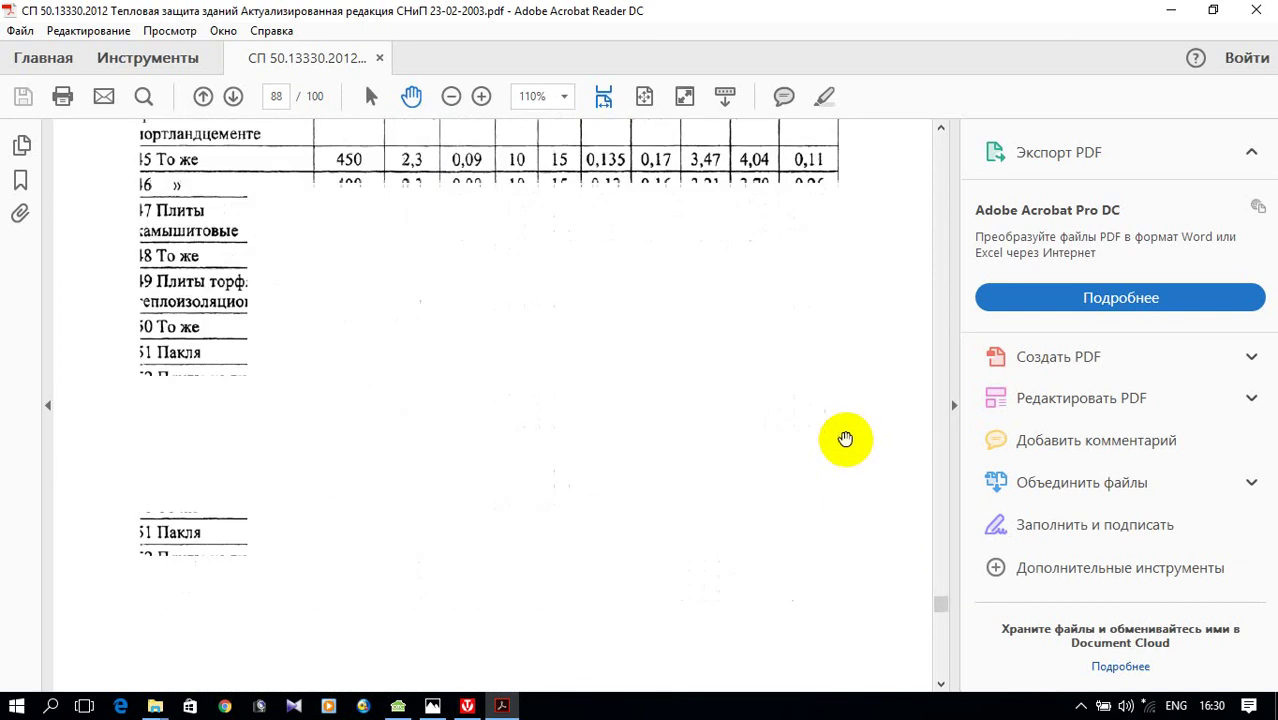
scroll(855, 439, down, 20)
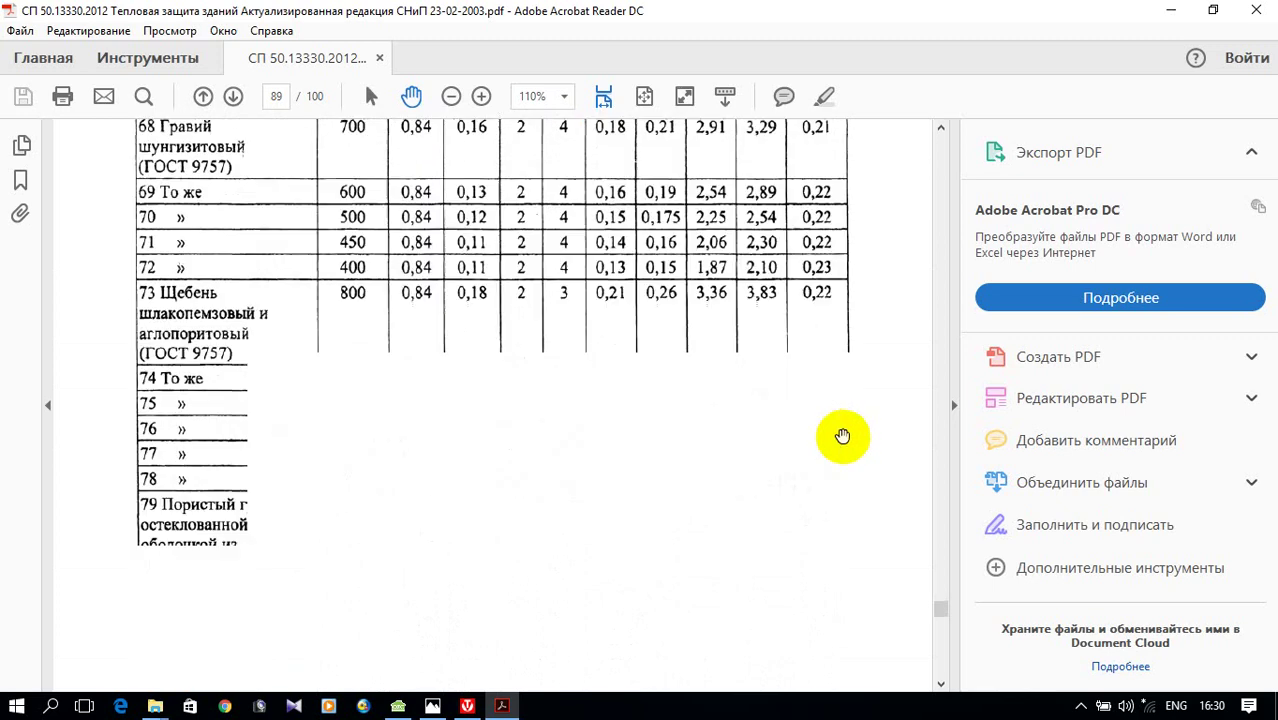
scroll(830, 436, down, 15)
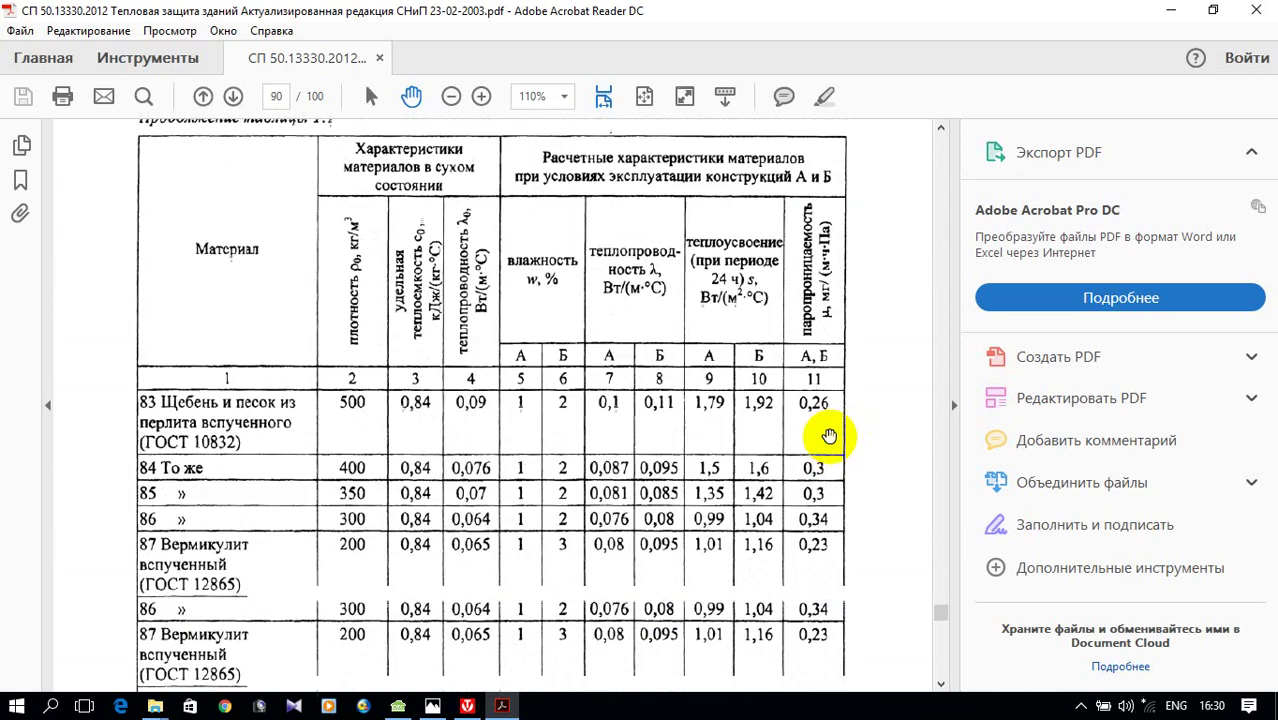
scroll(830, 432, down, 20)
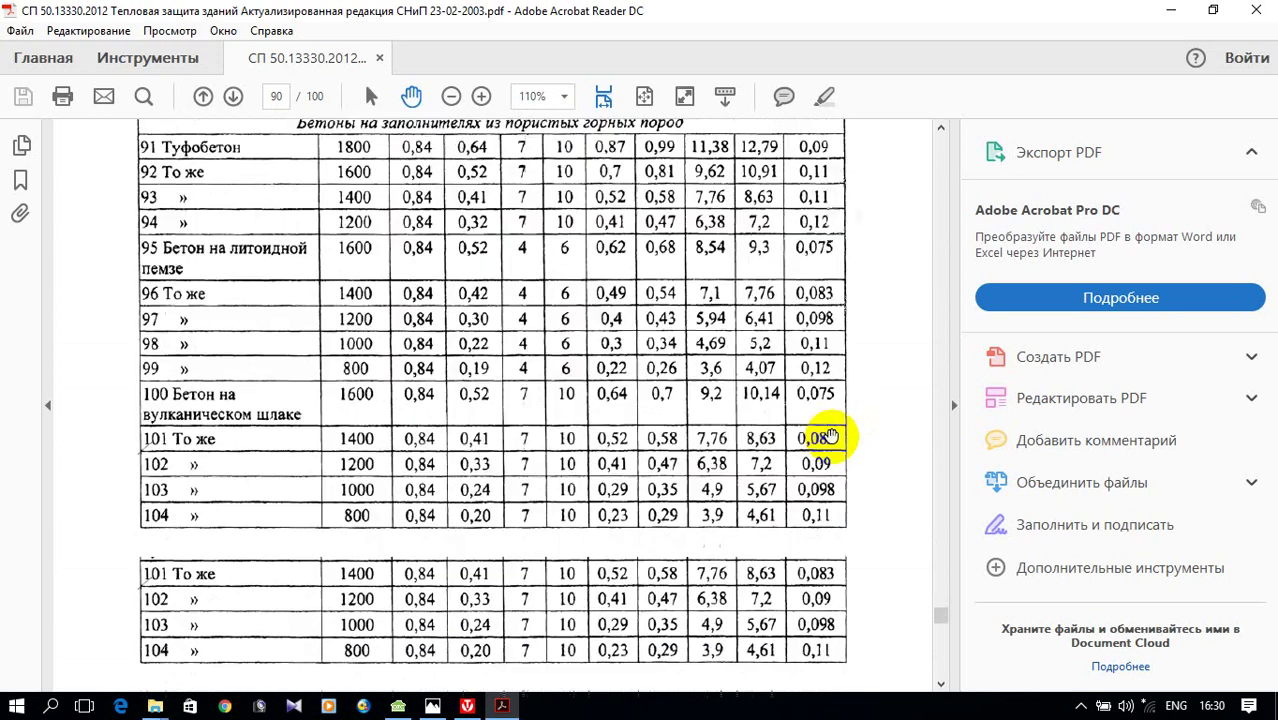
scroll(825, 432, down, 20)
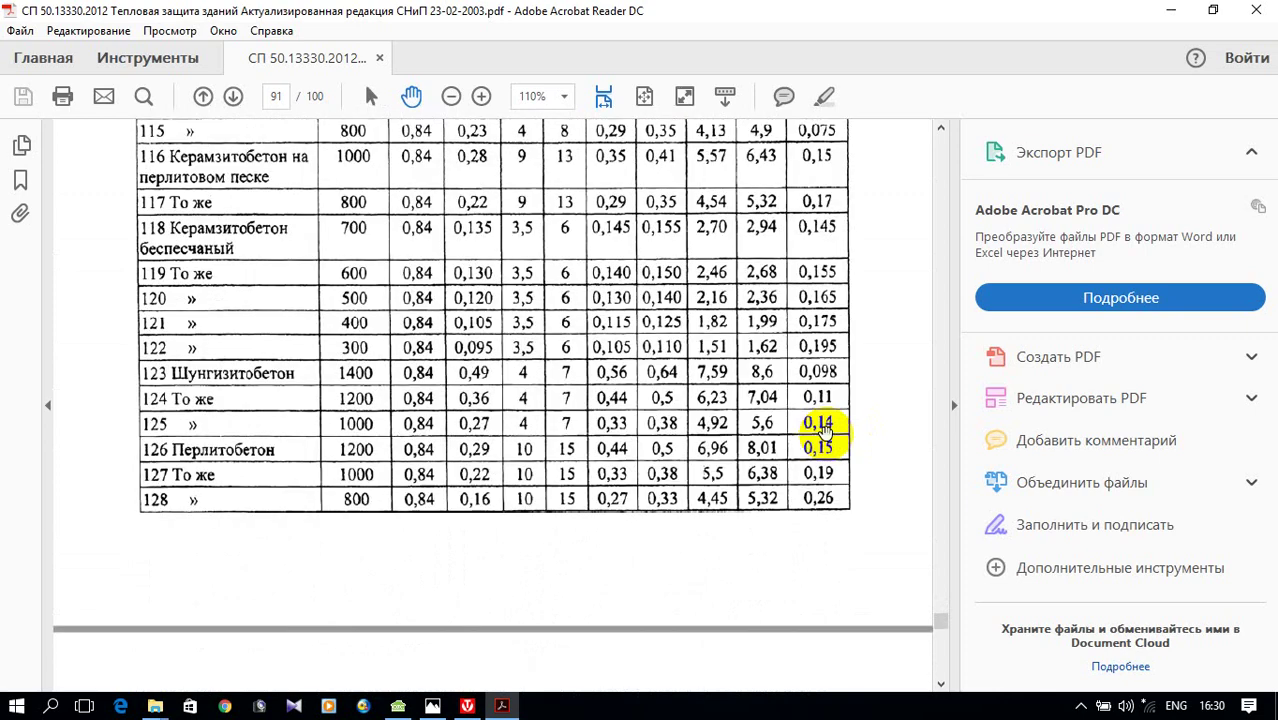
scroll(818, 432, down, 20)
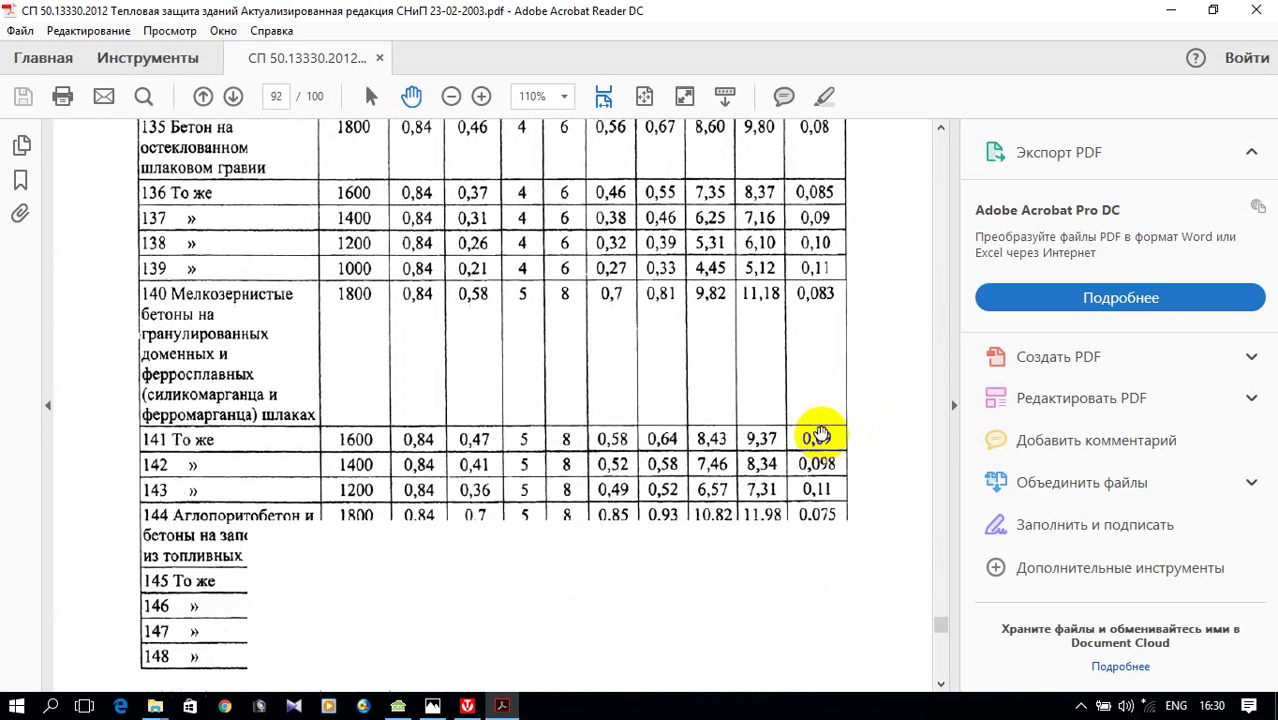
scroll(818, 430, down, 20)
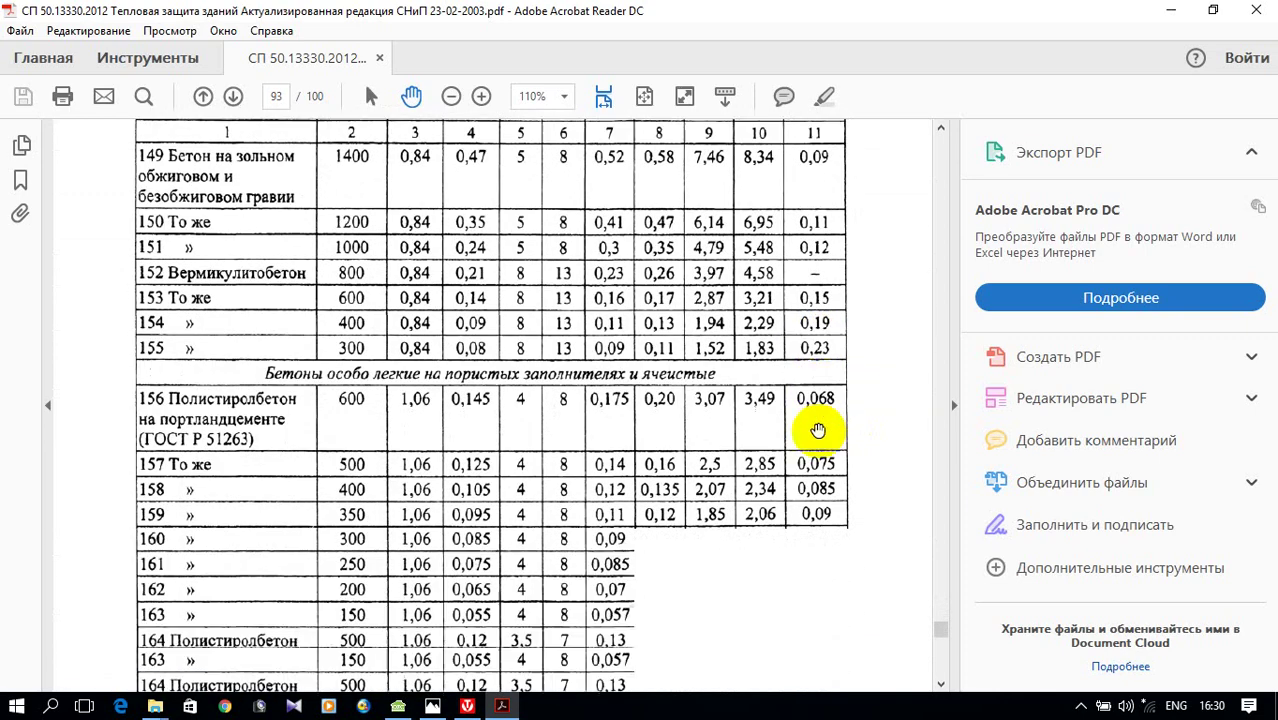
scroll(826, 427, down, 20)
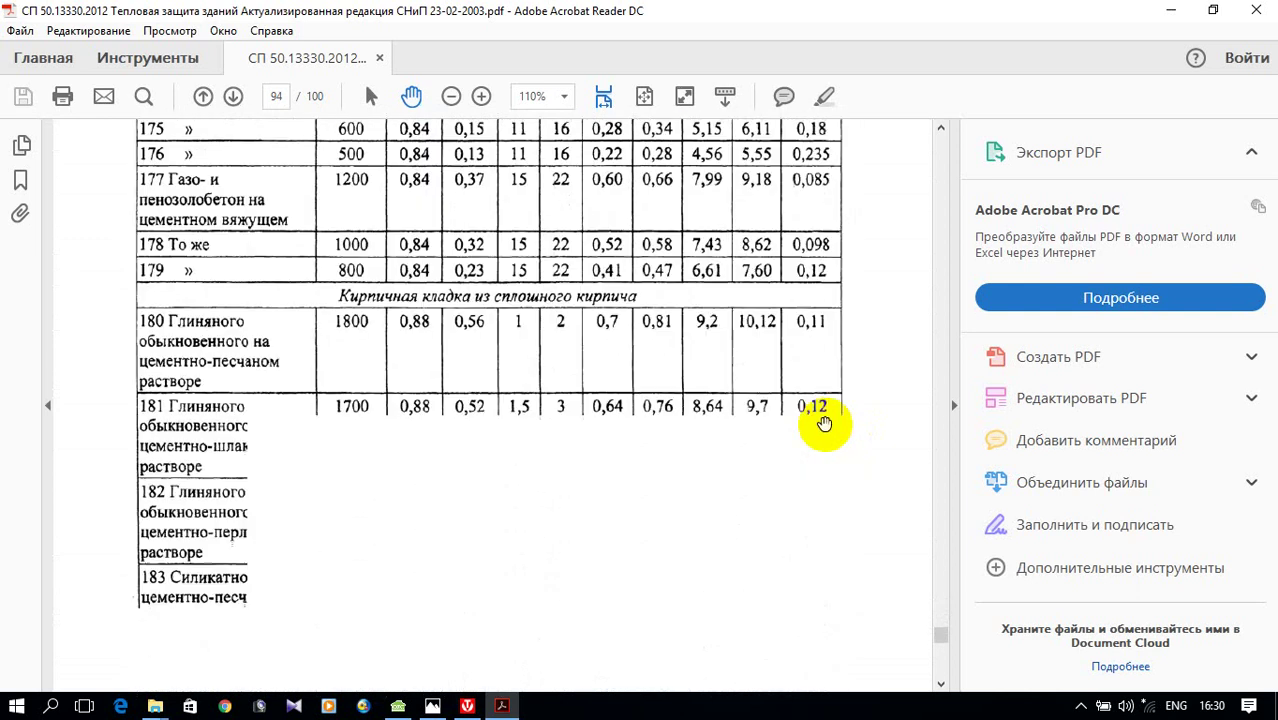
- Examine the thermal conductivity columns А and Б for hollow brick masonry and return to the solid brick masonry rows
scroll(818, 420, down, 5)
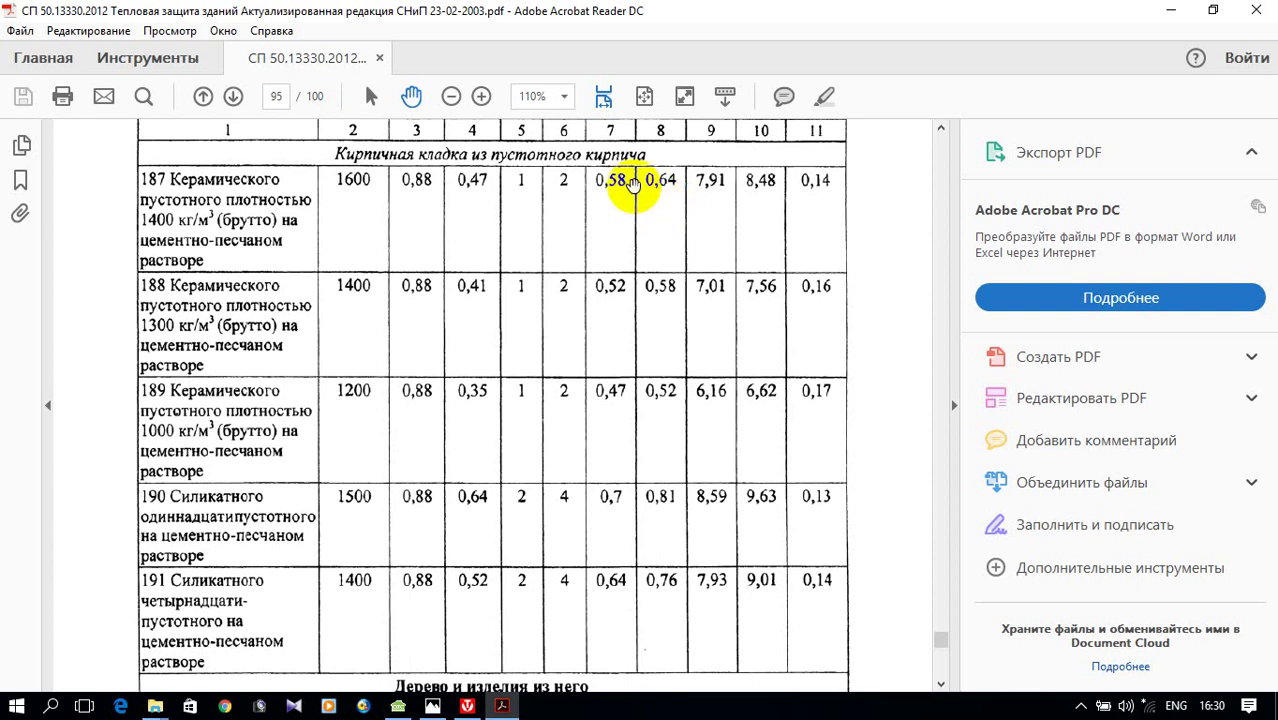
scroll(630, 200, up, 15)
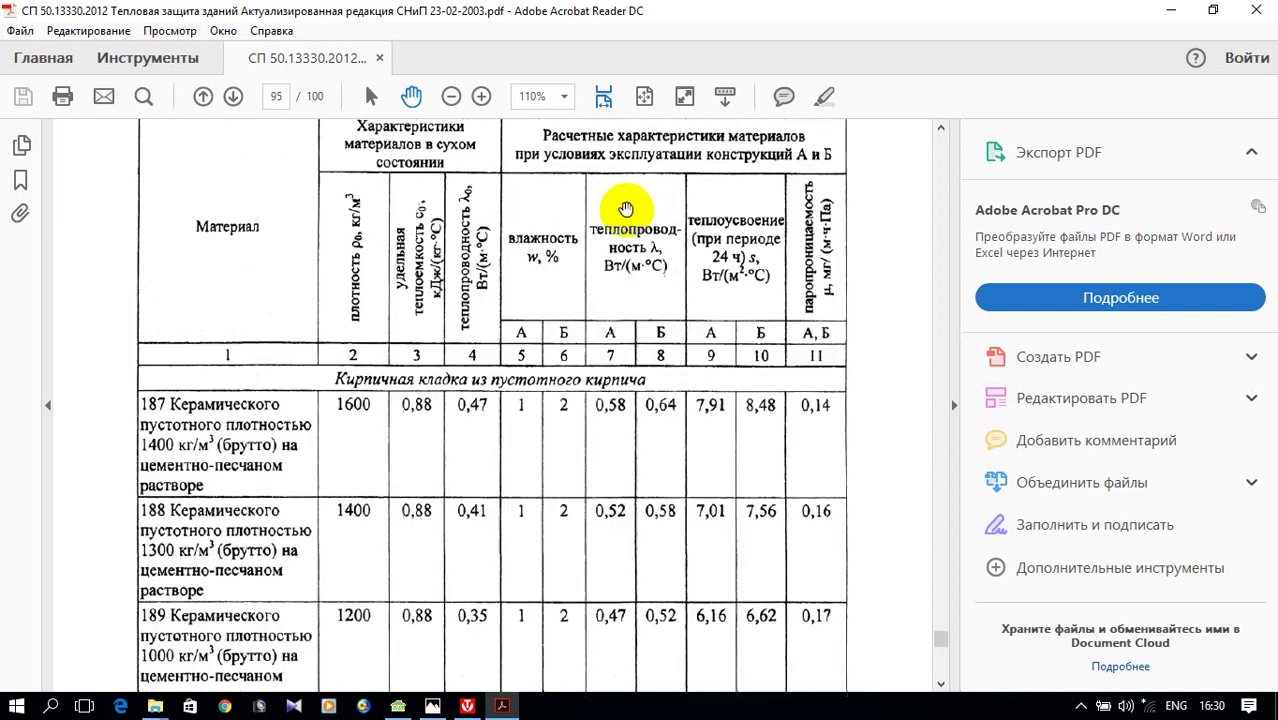
scroll(634, 216, up, 12)
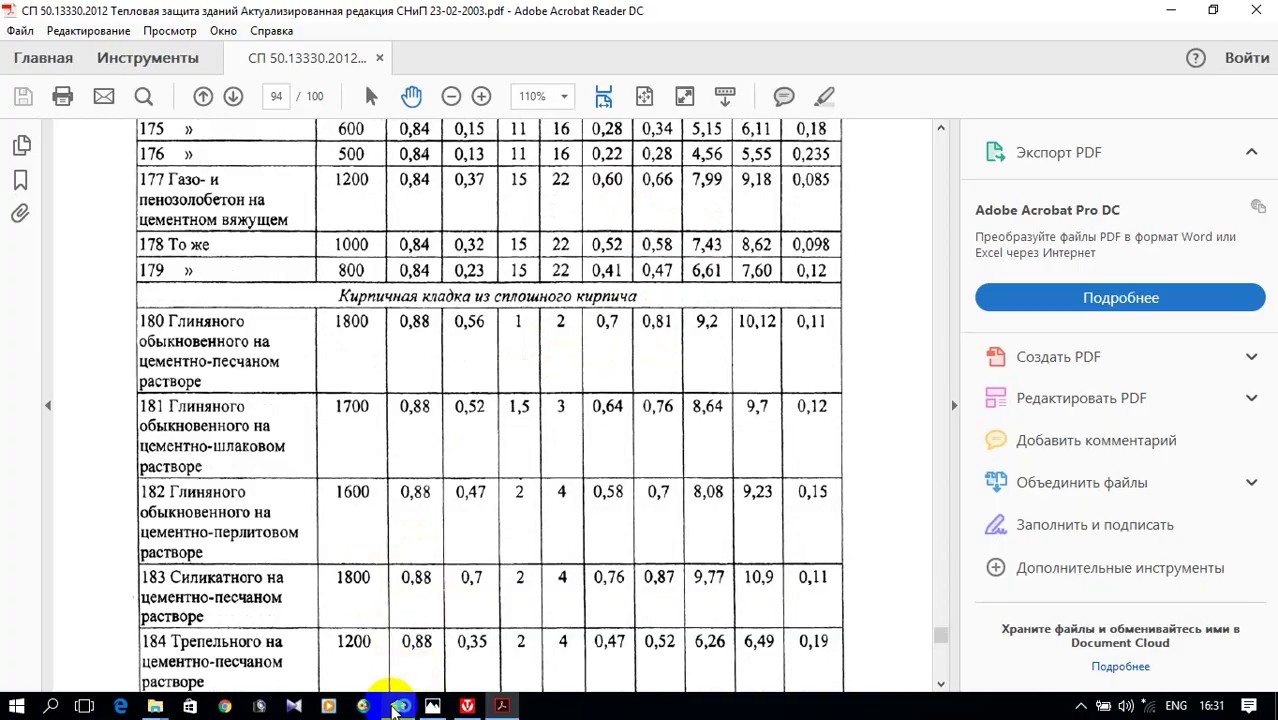
- Close the crashed Adobe Acrobat Reader, reopen the СП 50.13330.2012 PDF from the СНиПы Отопление ТГВ folder and return to Oventrop OZC
click(398, 706)
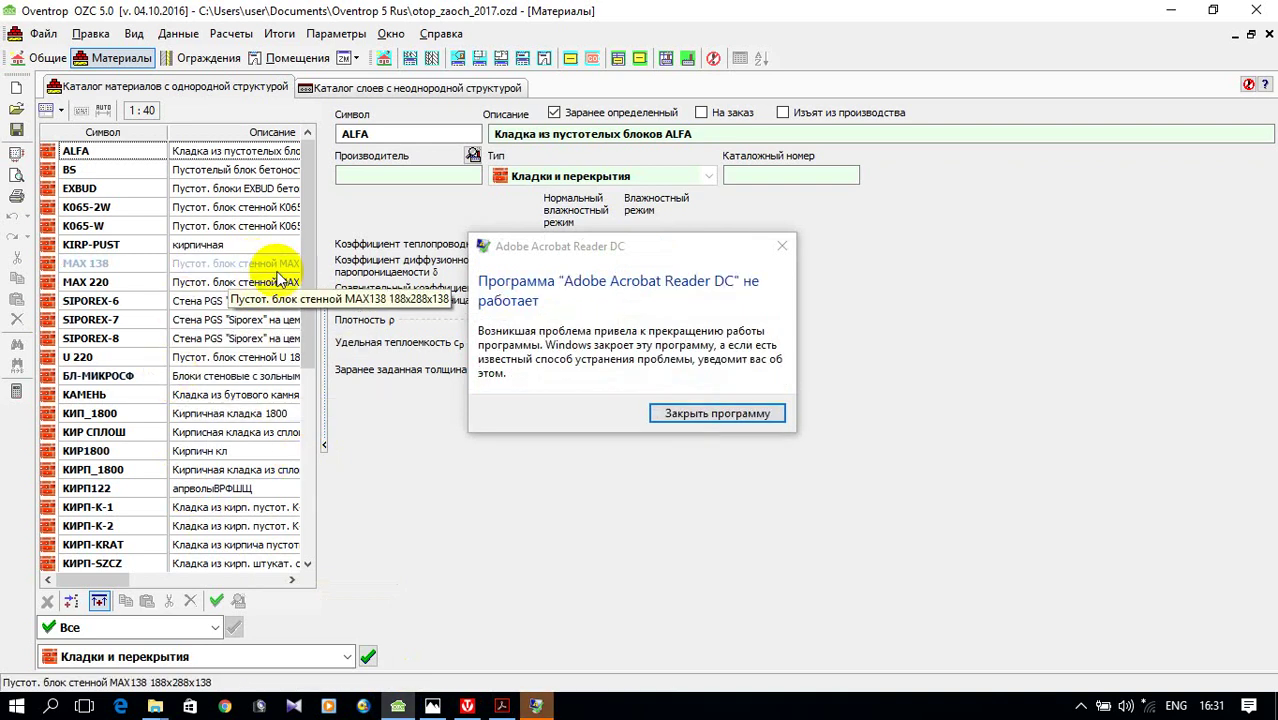
click(719, 414)
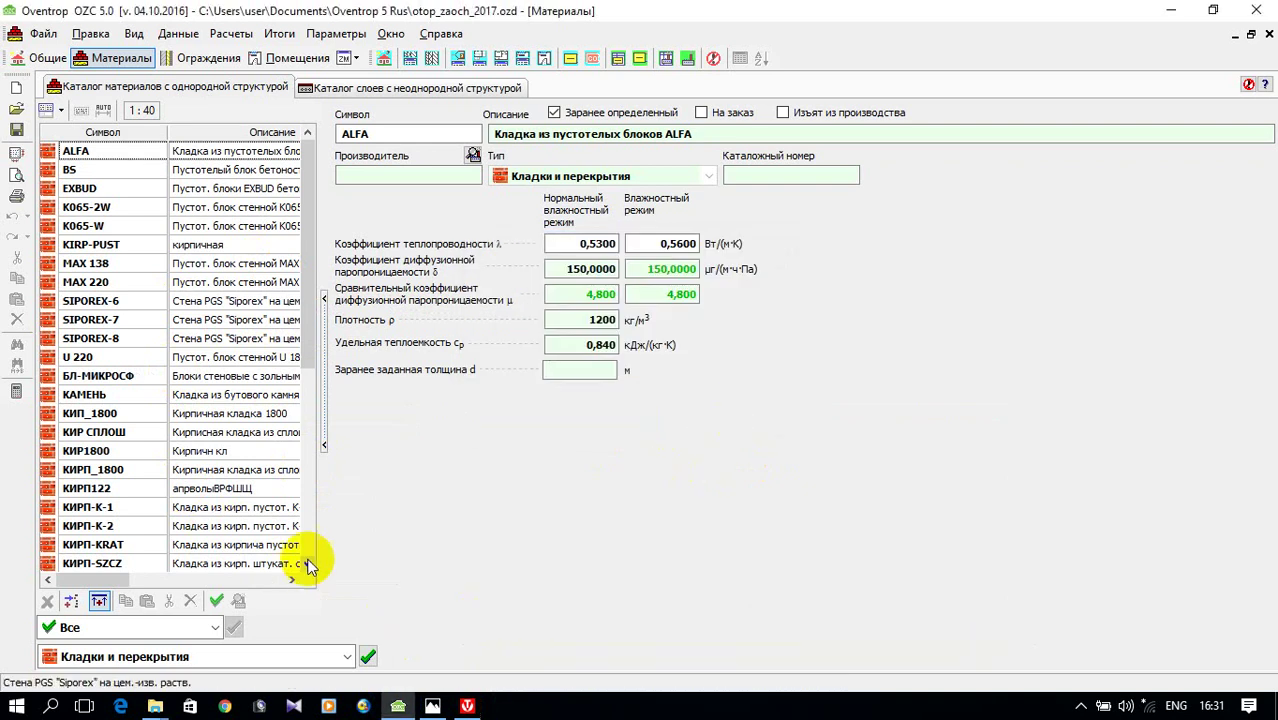
mouse_move(155, 706)
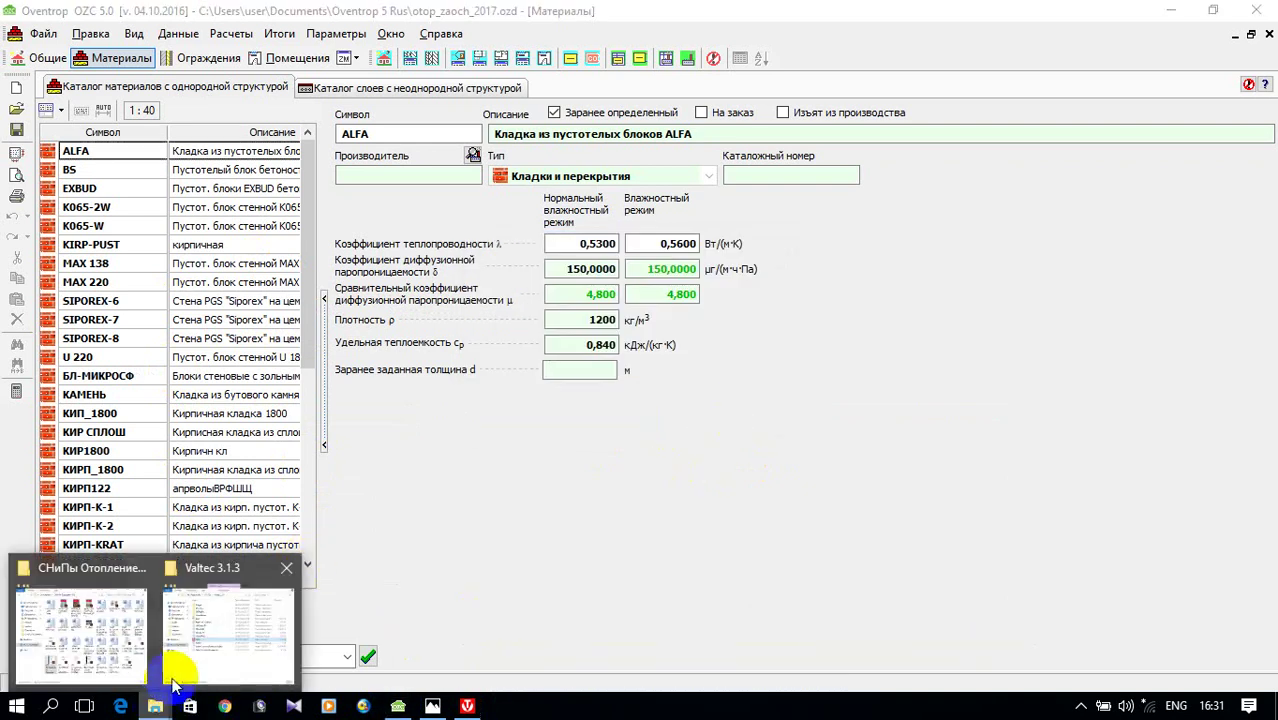
click(120, 645)
double_click(572, 462)
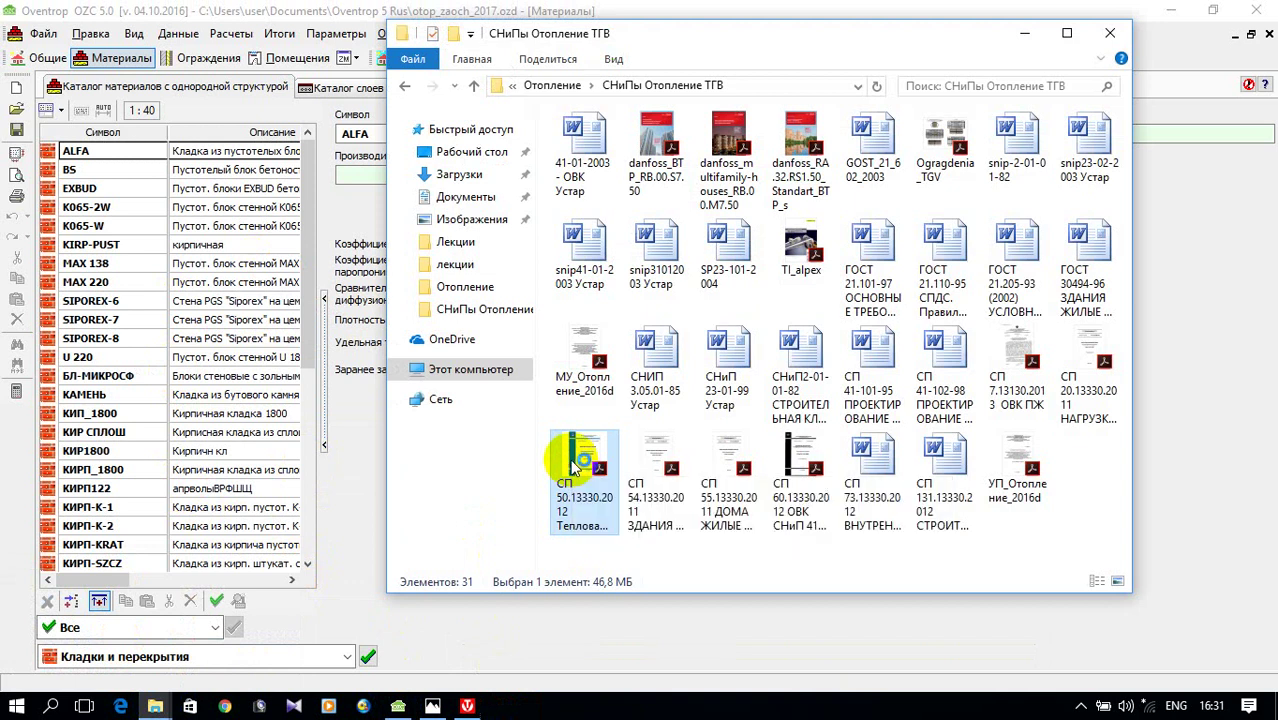
click(305, 10)
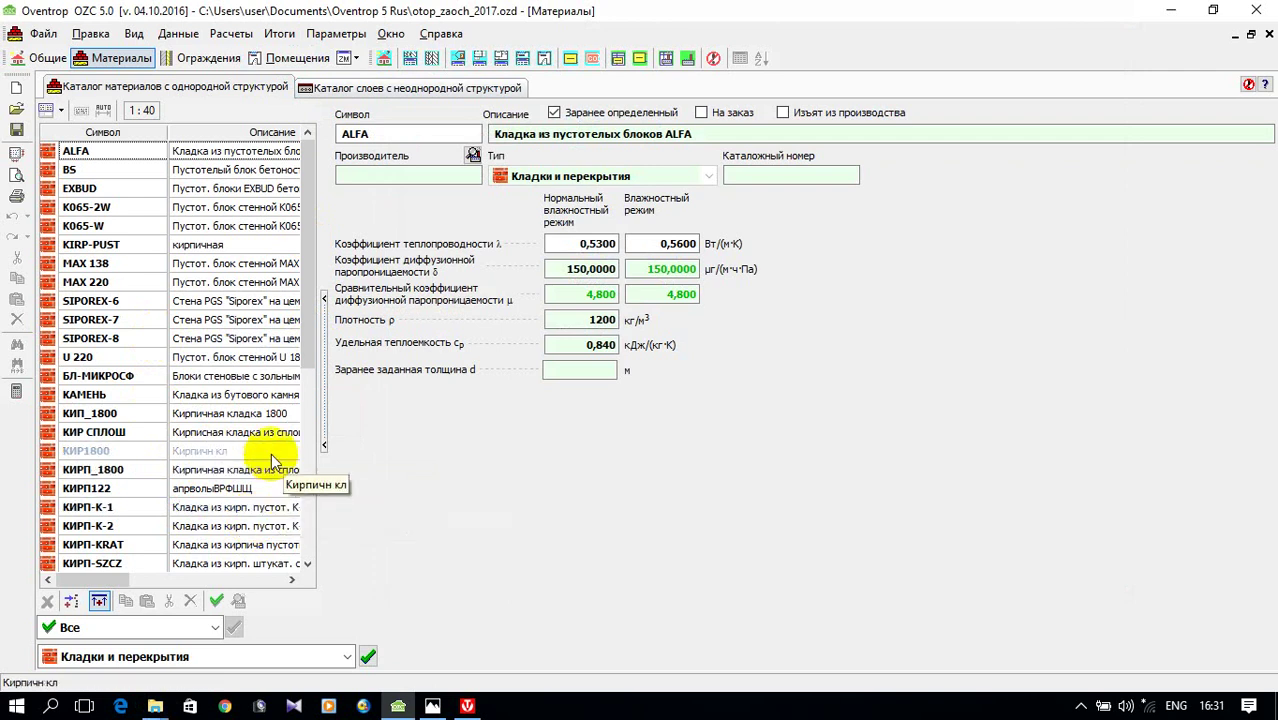
- Examine the thermal properties of the existing brick masonry materials in the catalogue, including КИРП-К-1, КИП_1800, КИРП-СП180, КИРПСП1800 and КИРП-СПЛОШ
scroll(272, 462, down, 2)
click(243, 403)
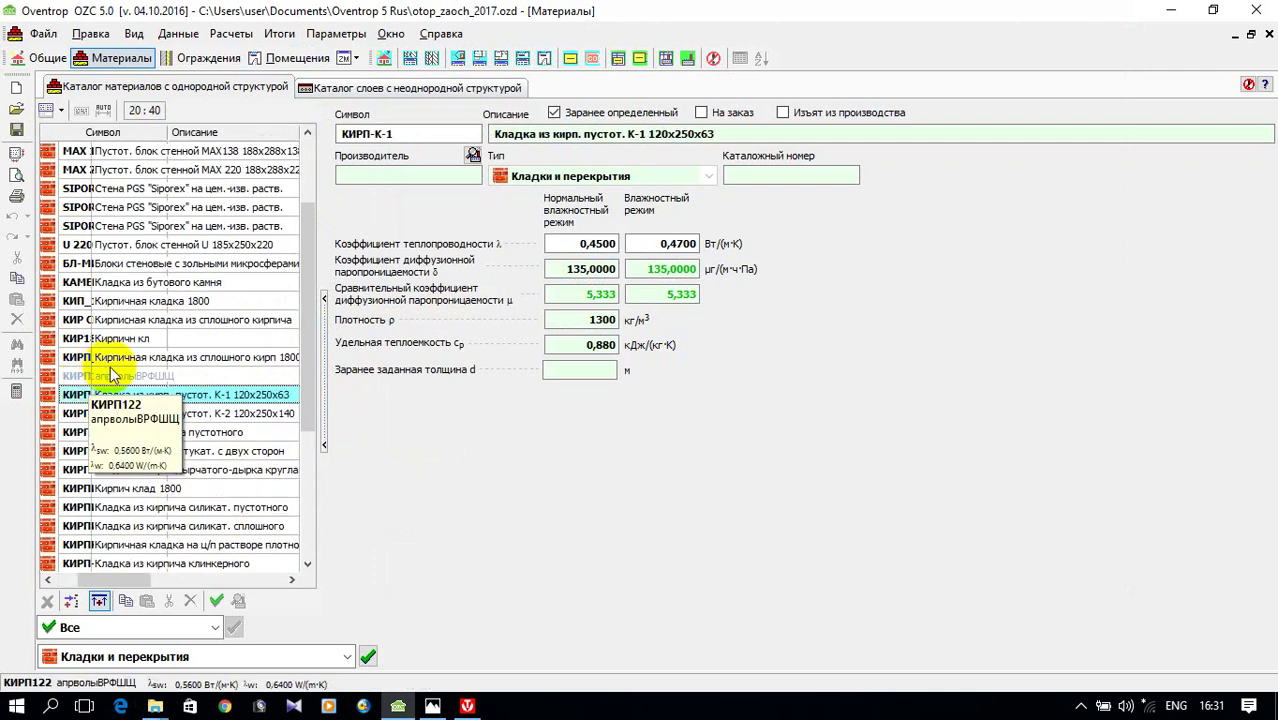
scroll(195, 345, up, 2)
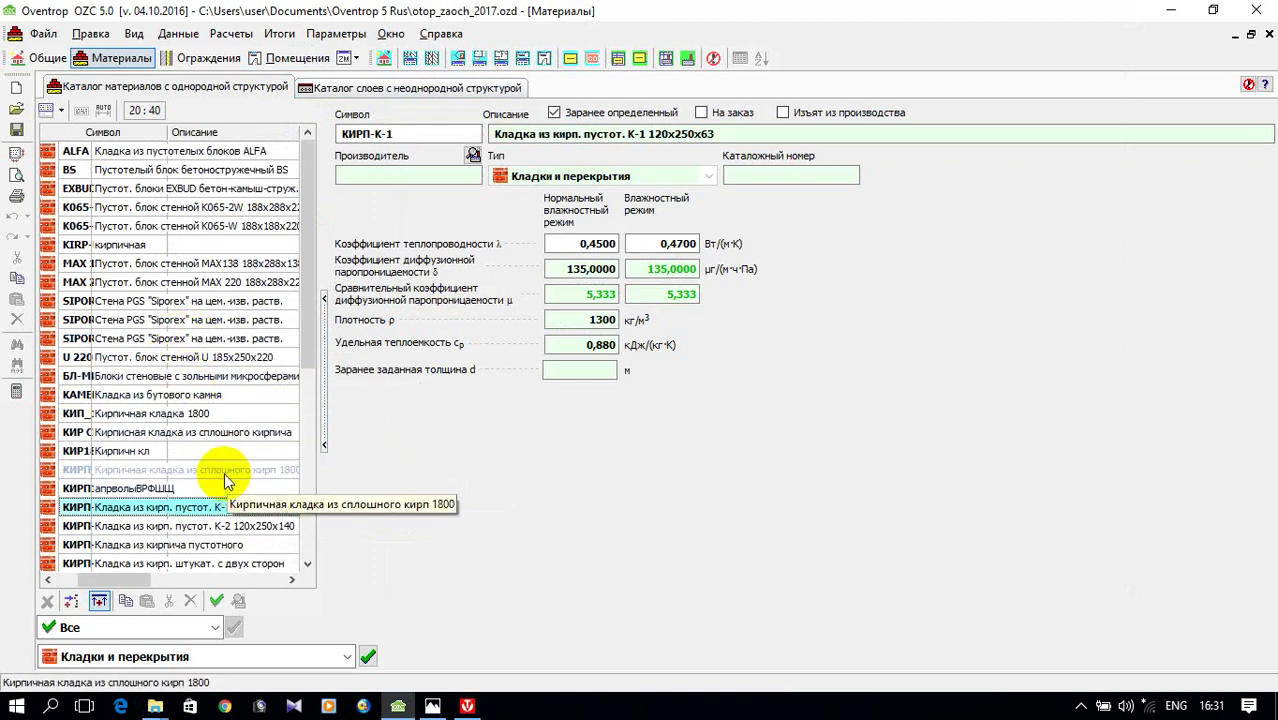
click(178, 418)
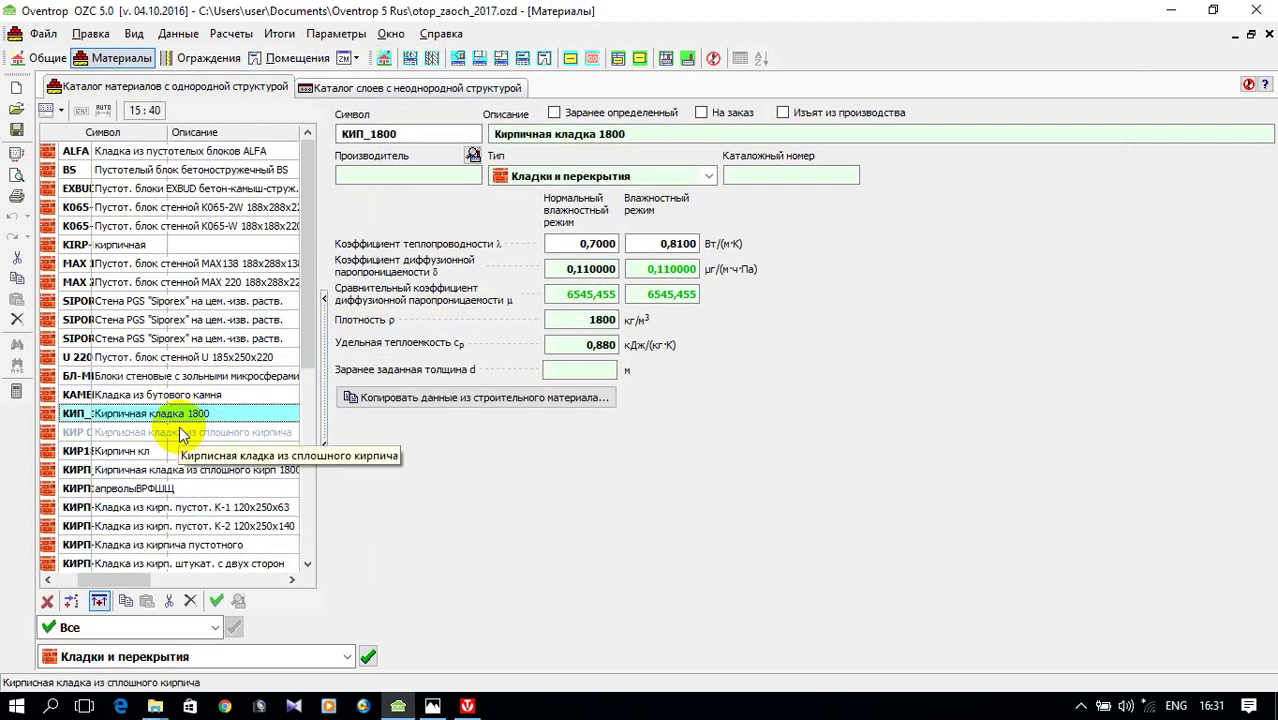
scroll(180, 432, down, 2)
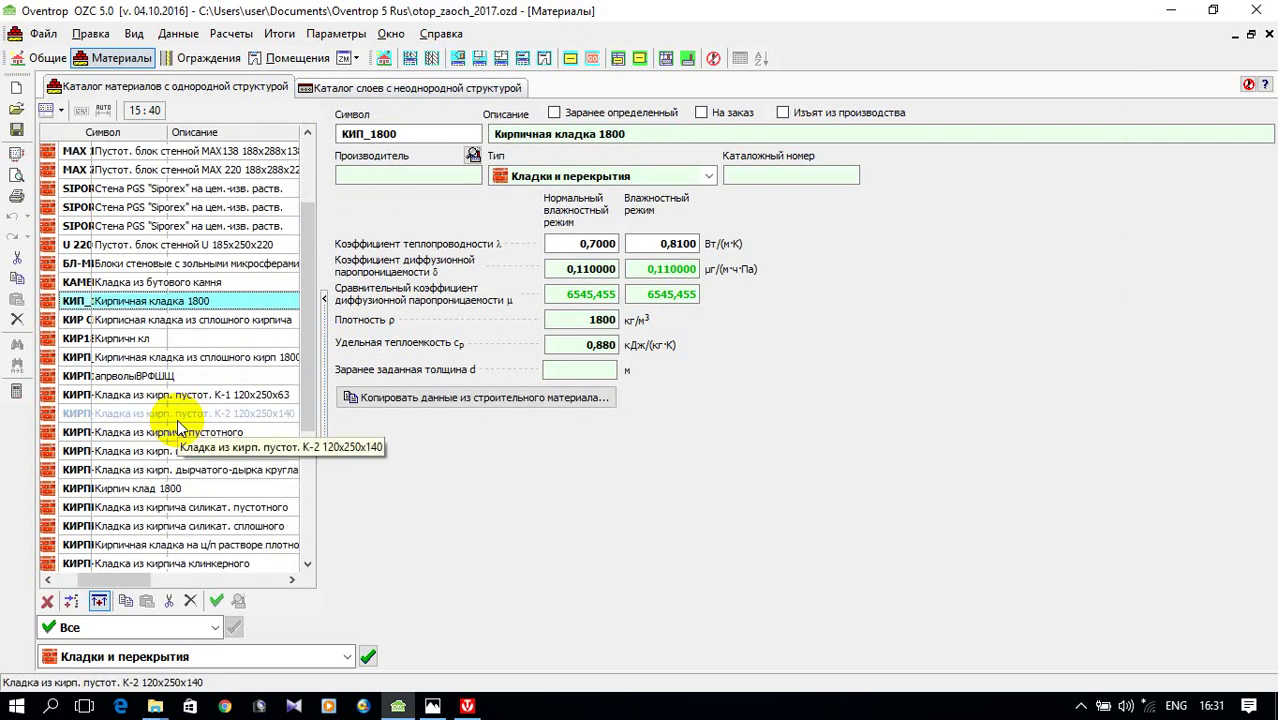
scroll(180, 432, down, 3)
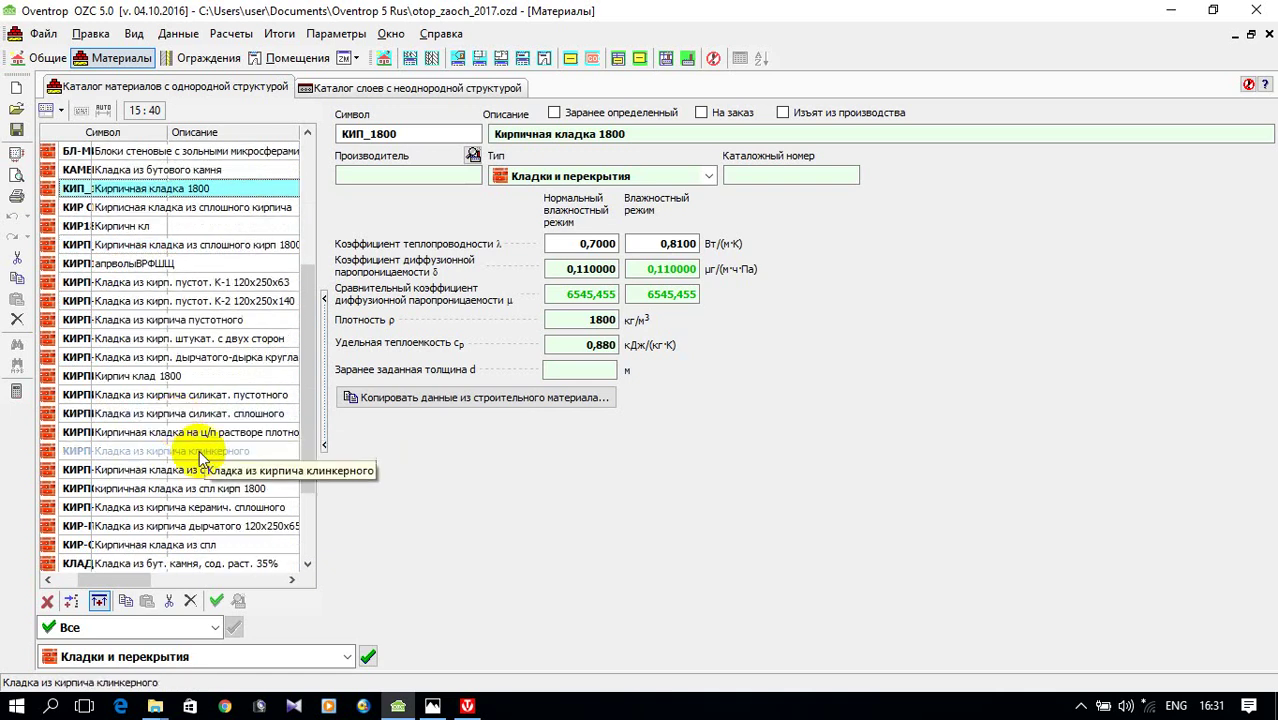
click(190, 470)
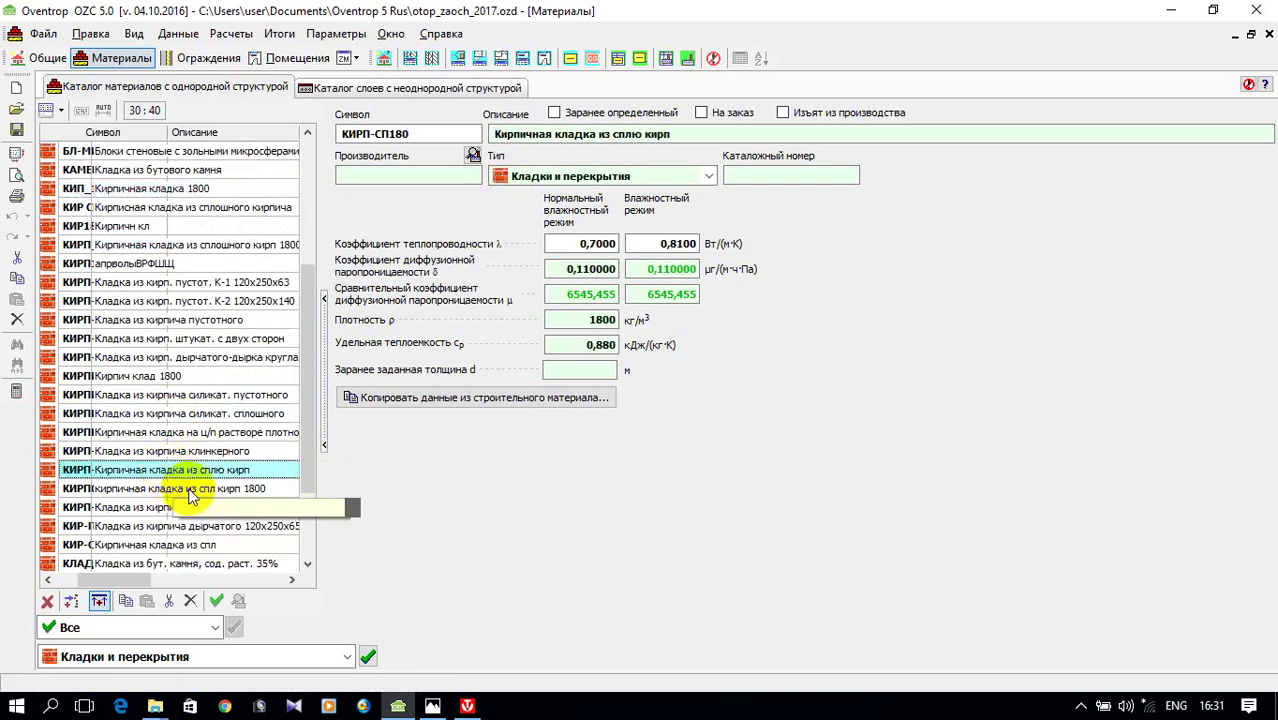
click(180, 489)
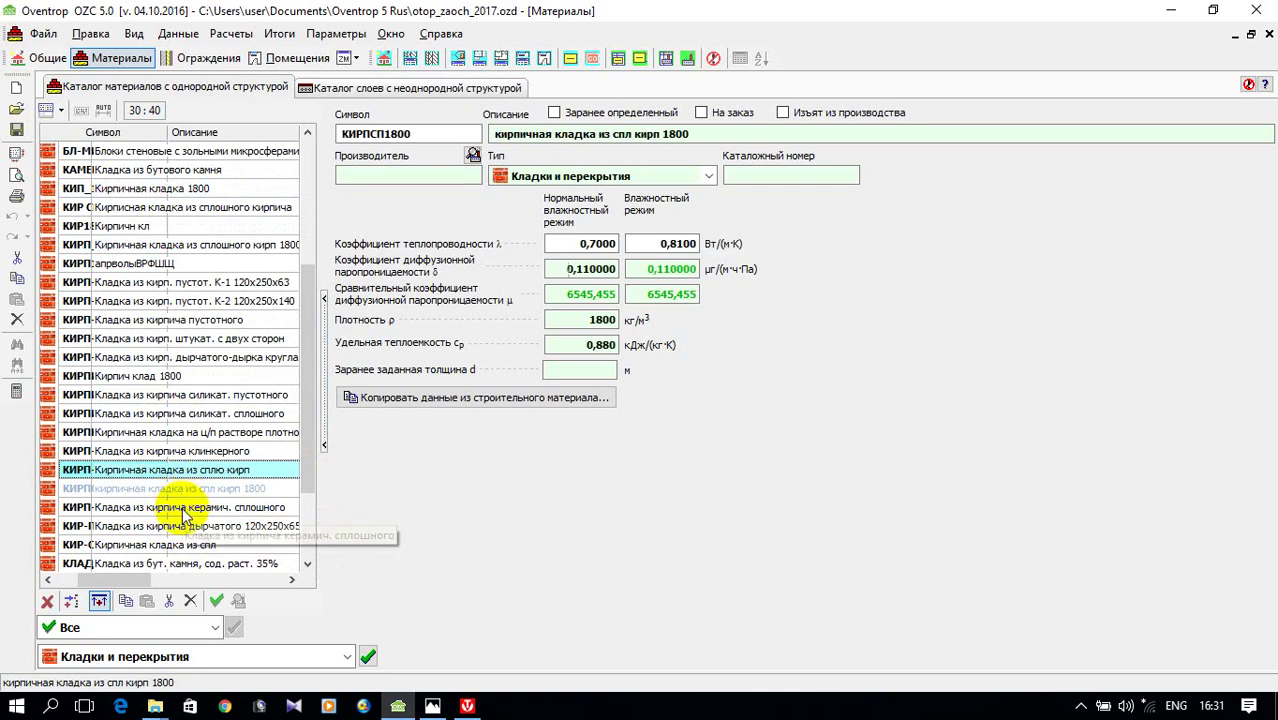
click(184, 507)
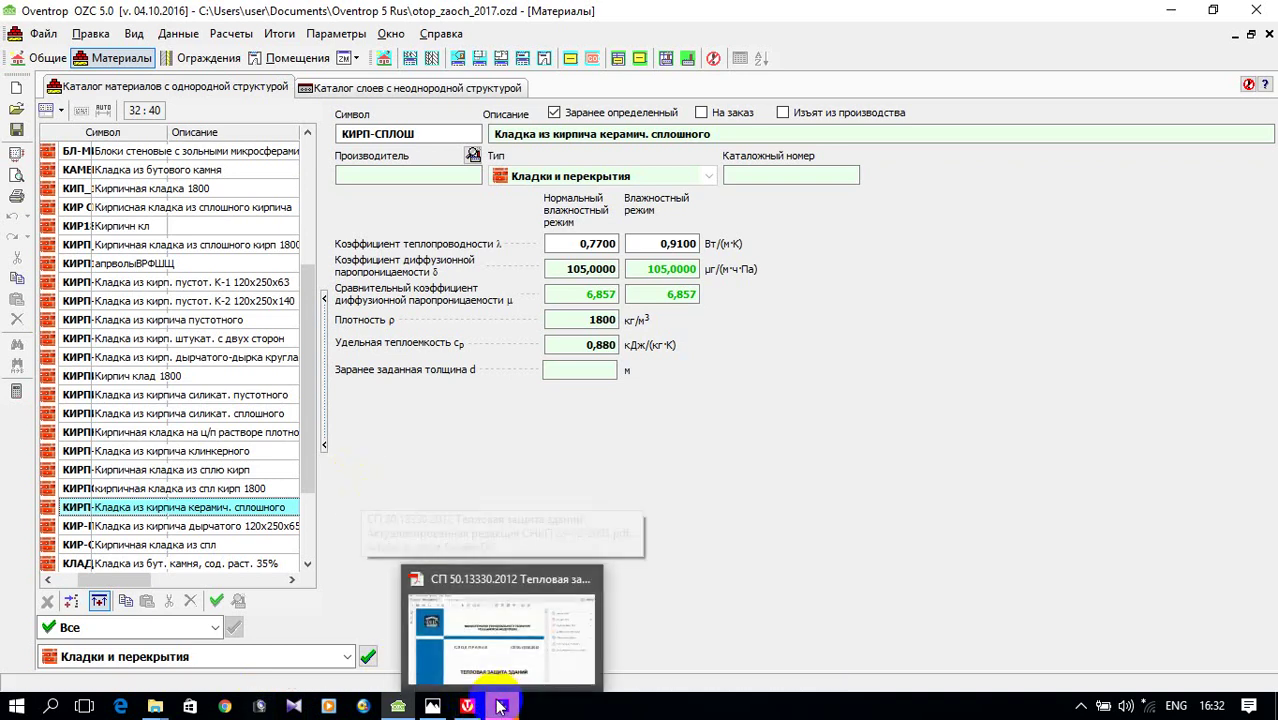
- Switch to the СП 50.13330.2012 PDF in Acrobat Reader, widen the page view and look through Table Т.1 towards the masonry rows
click(462, 655)
click(533, 712)
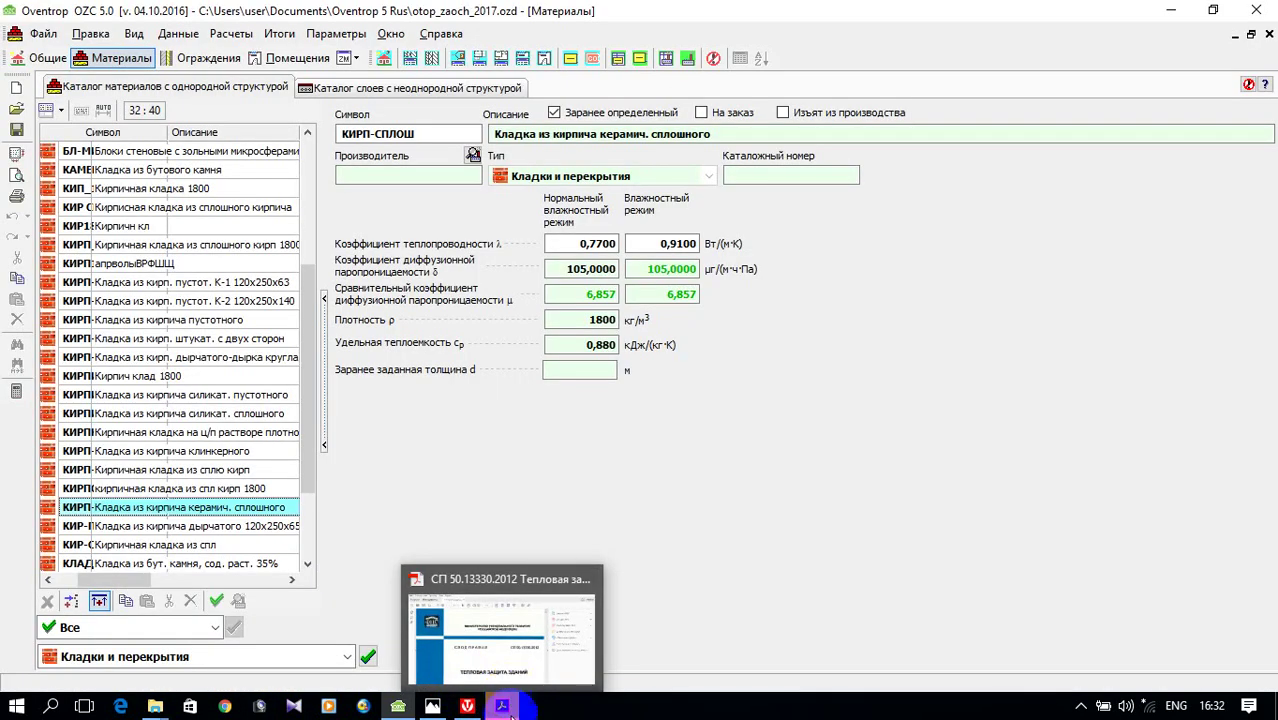
click(502, 706)
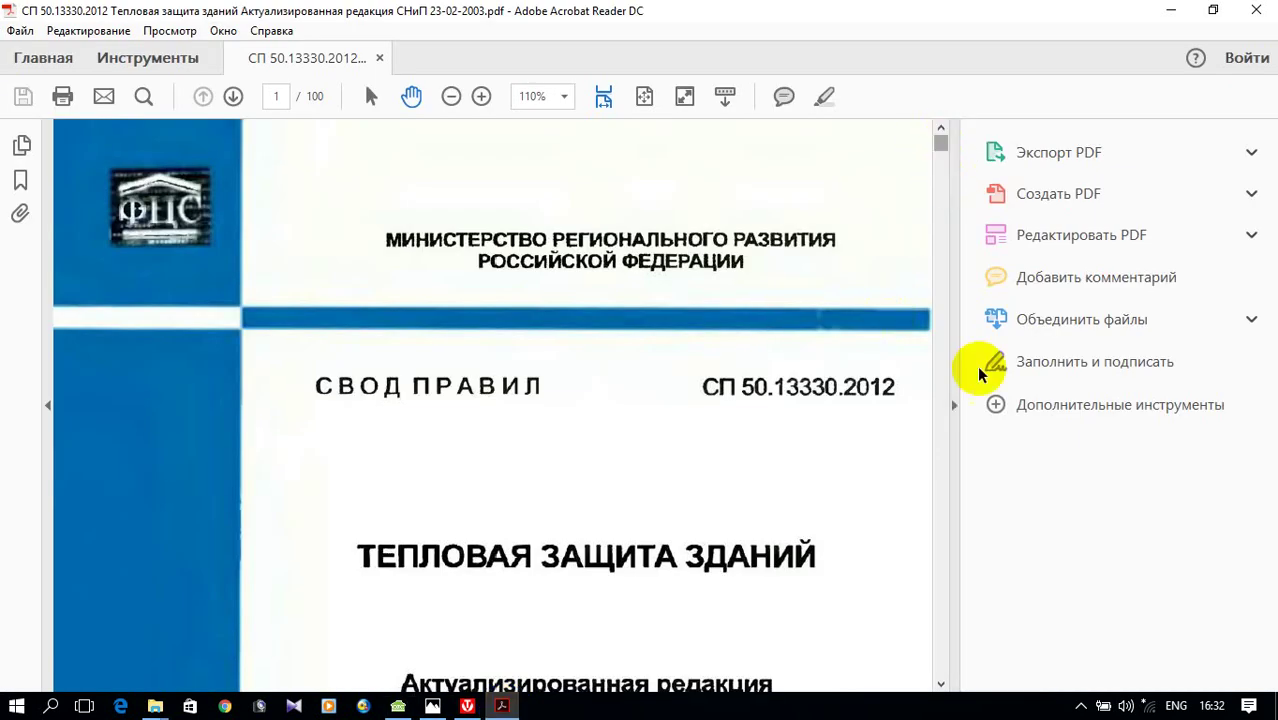
click(955, 404)
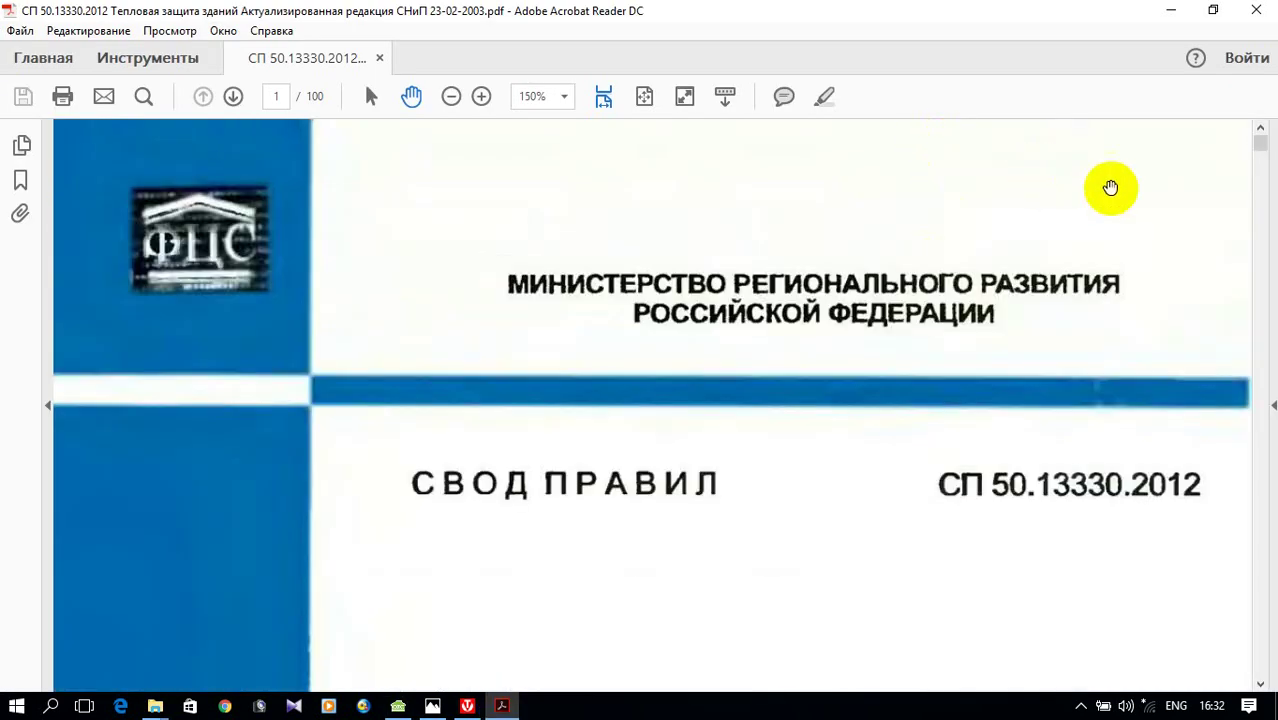
drag(1263, 145, 1255, 608)
scroll(1112, 514, down, 1)
scroll(1130, 525, down, 20)
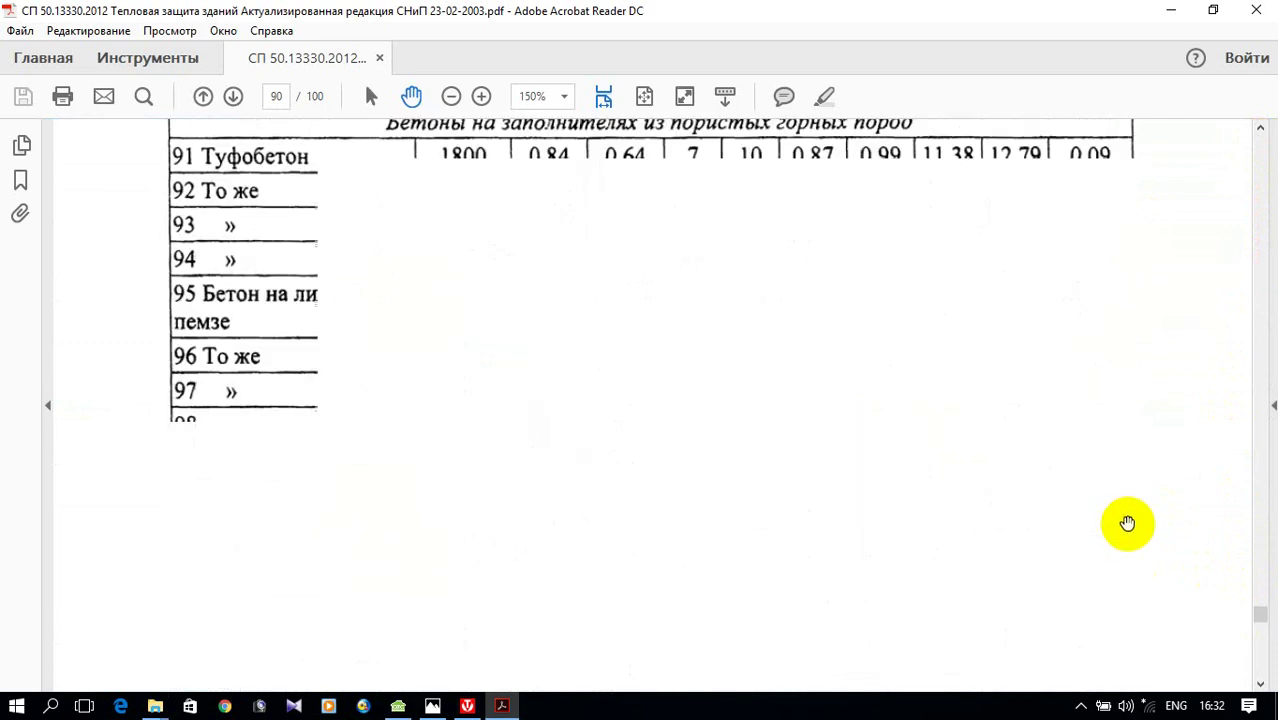
scroll(1130, 520, down, 15)
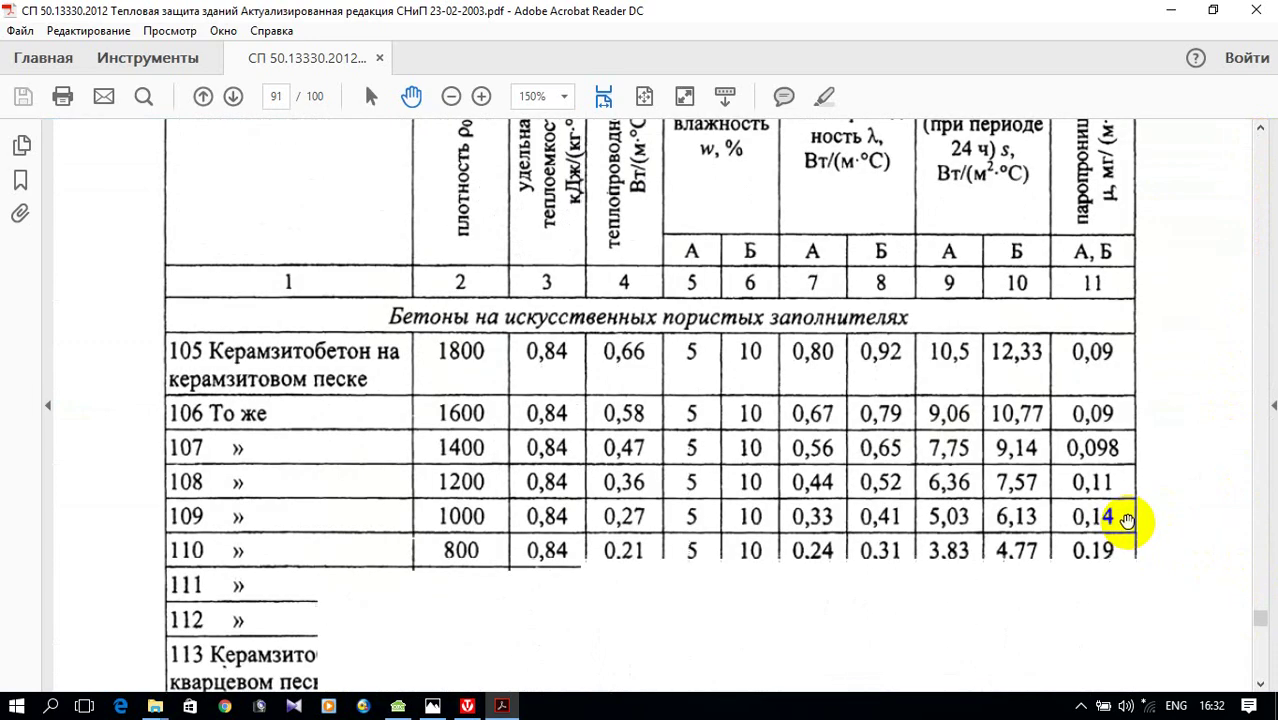
scroll(1127, 521, down, 15)
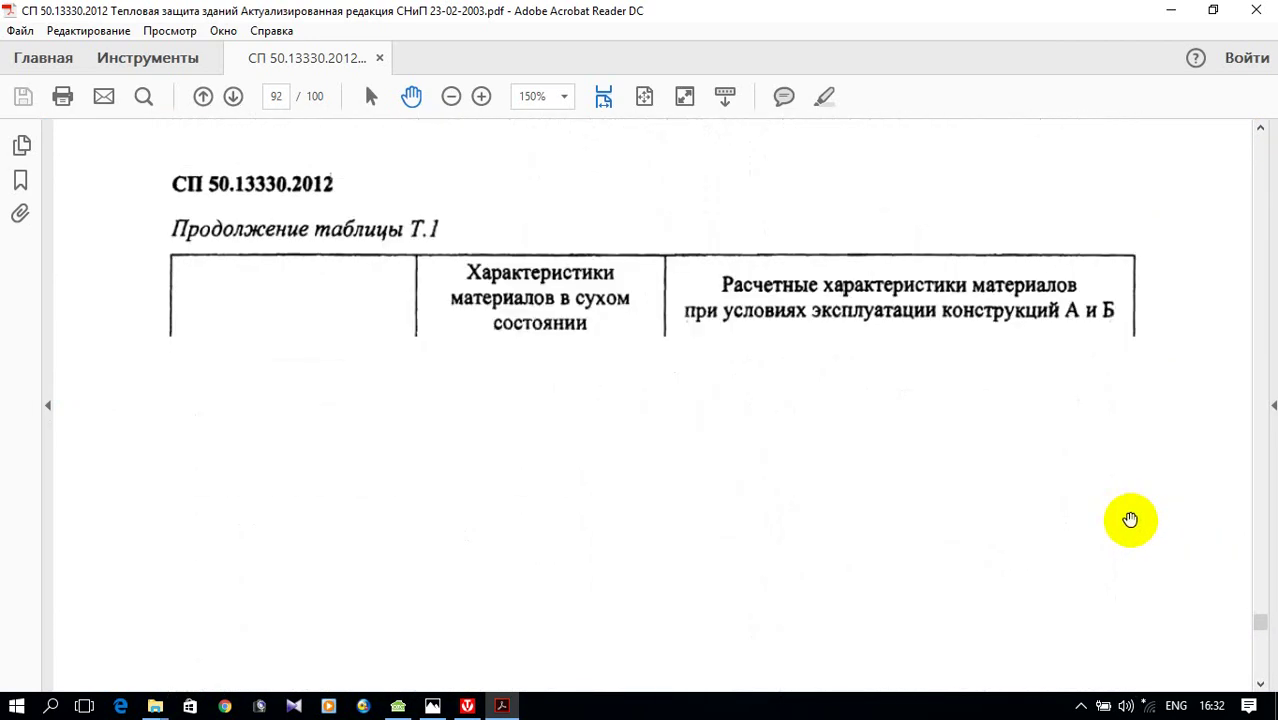
scroll(1138, 517, down, 18)
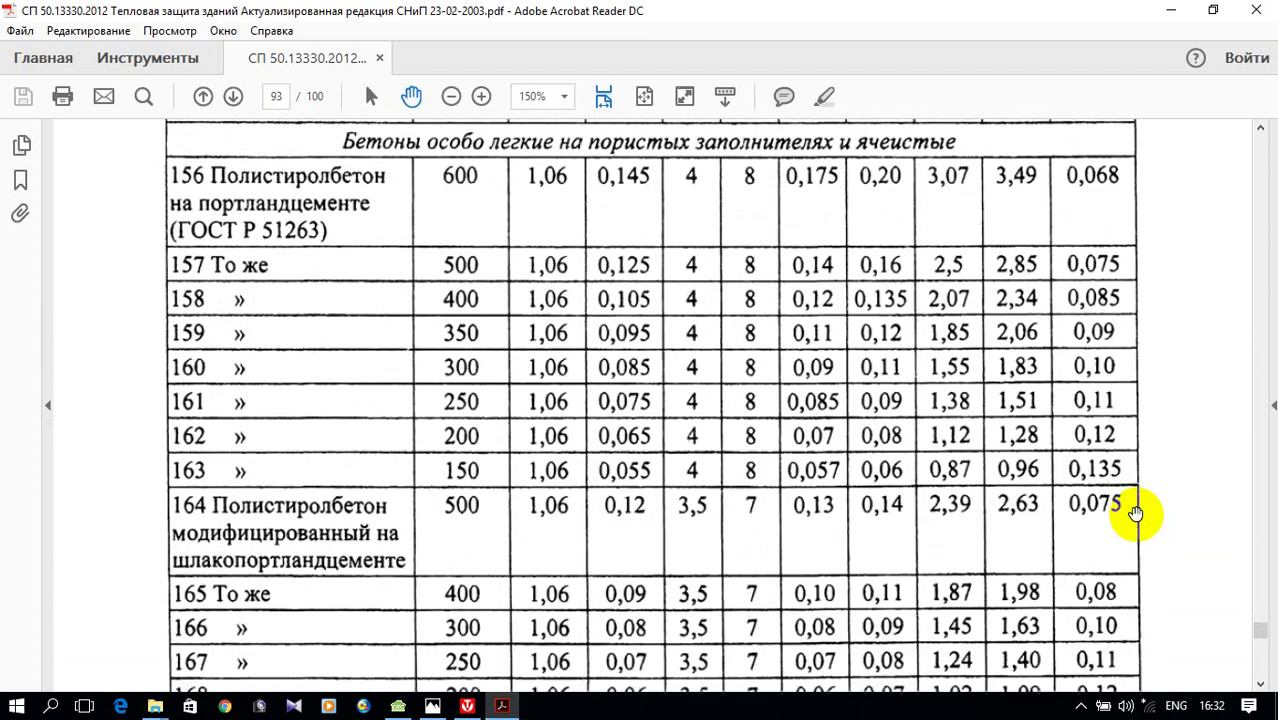
scroll(1136, 514, down, 5)
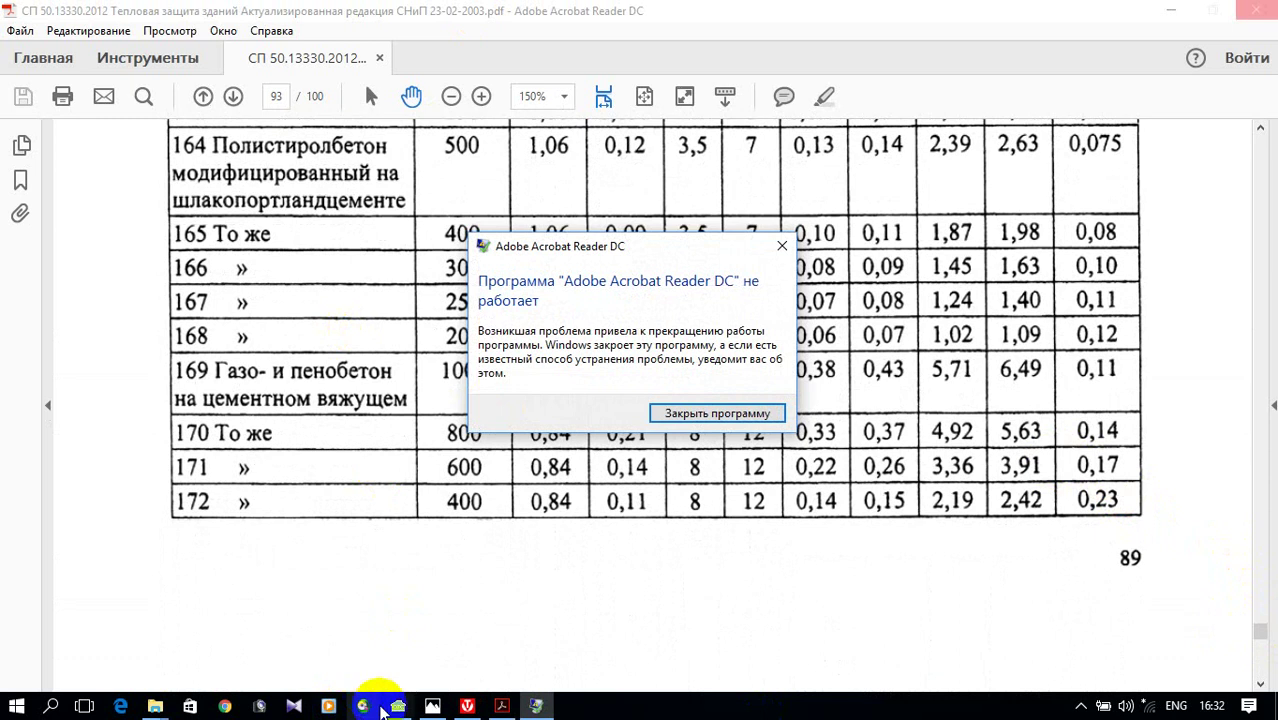
- Return to Oventrop OZC, dismiss the Acrobat Reader crash message and add a new catalogue material with the symbol СПК1800
click(398, 706)
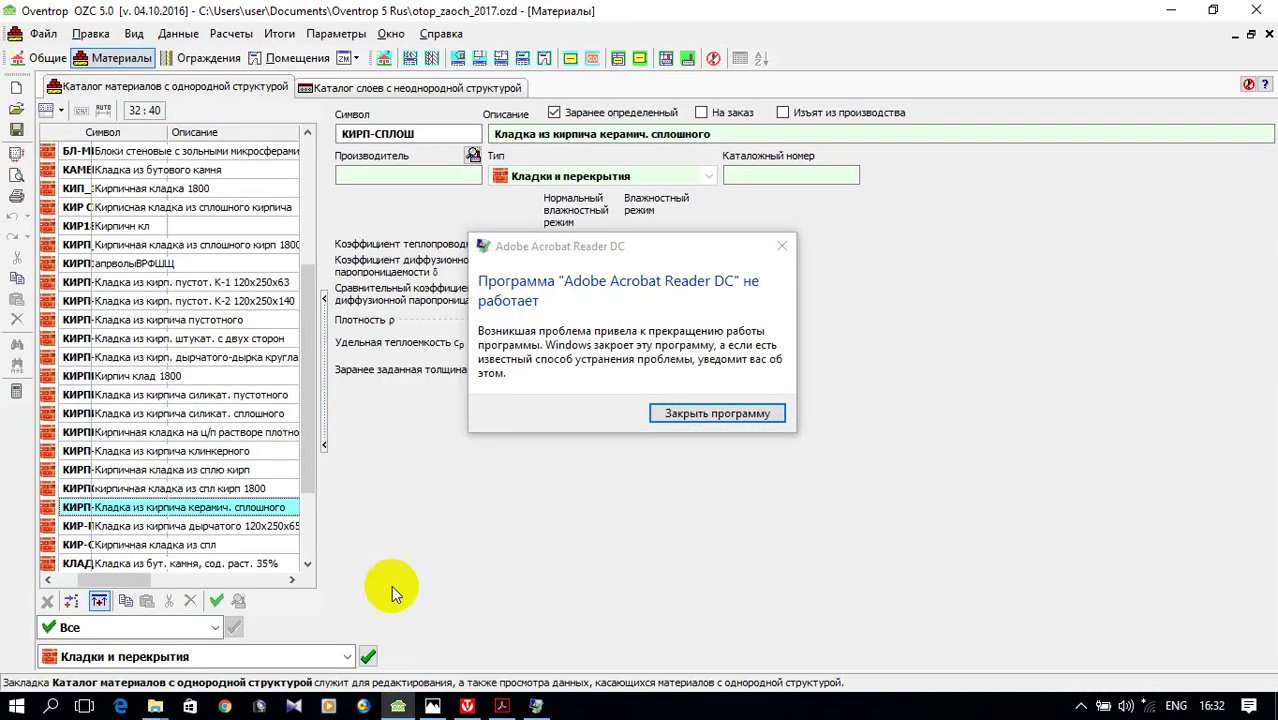
click(687, 416)
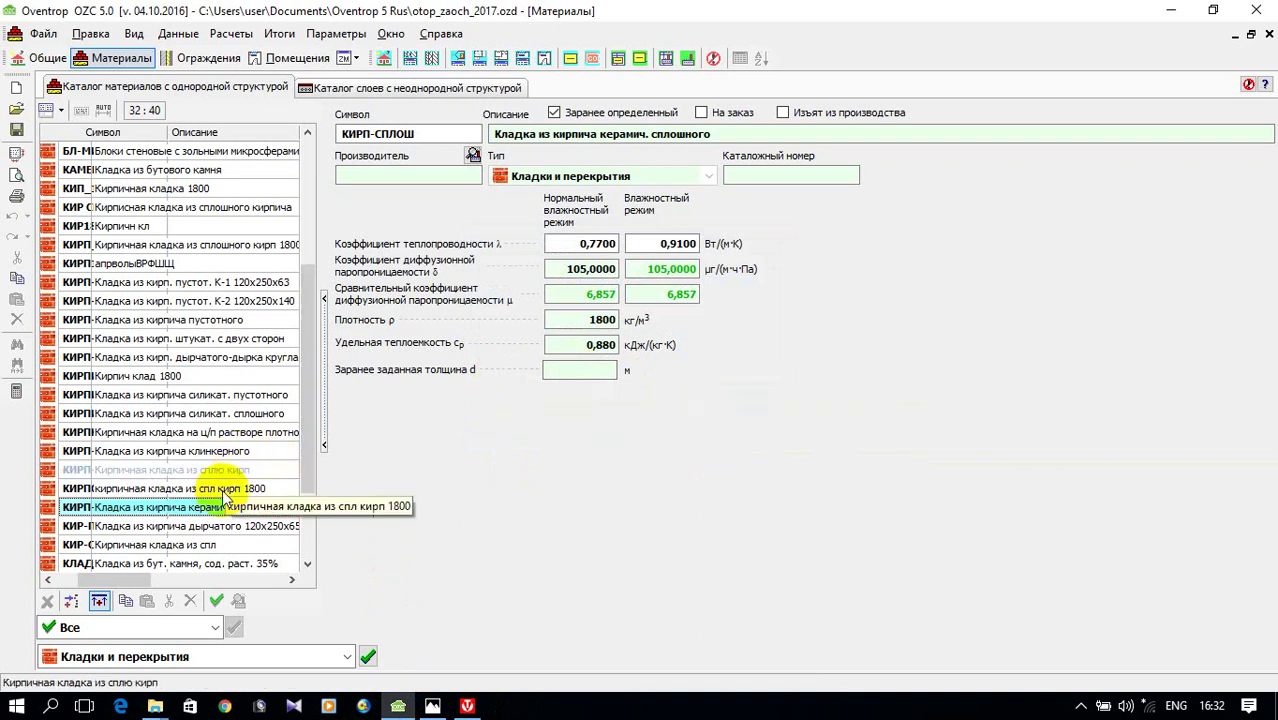
click(210, 489)
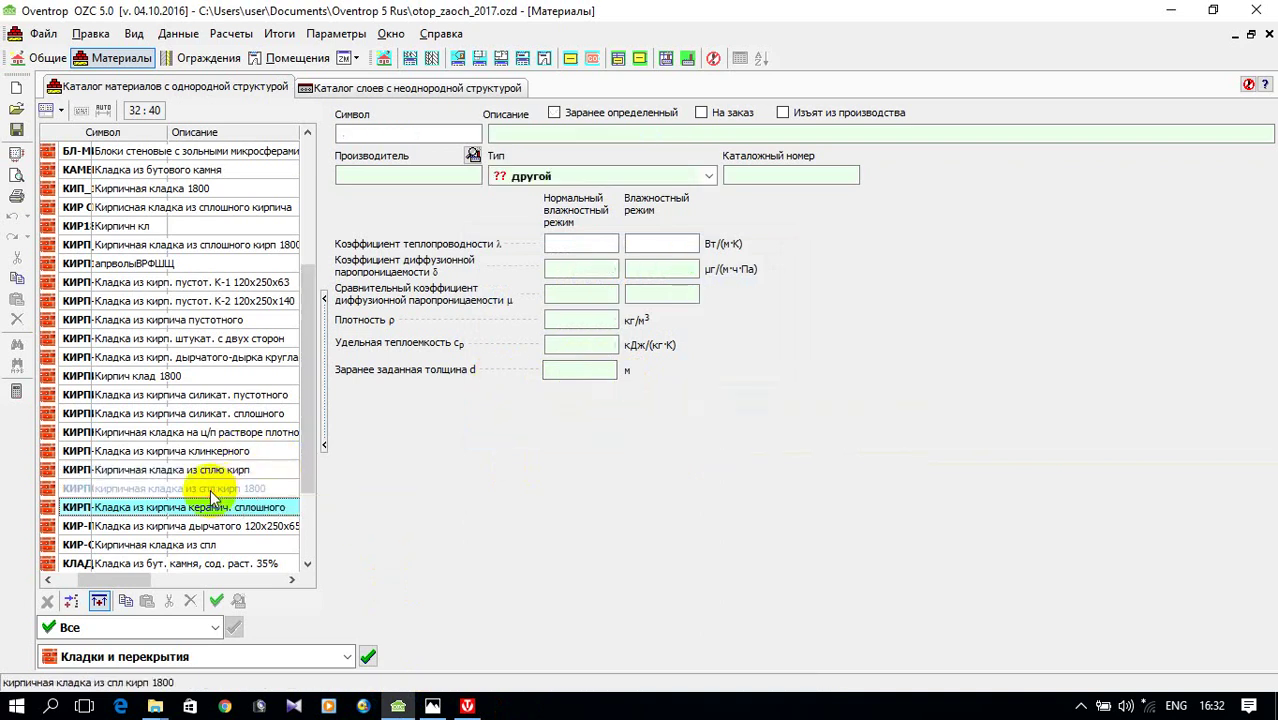
click(70, 602)
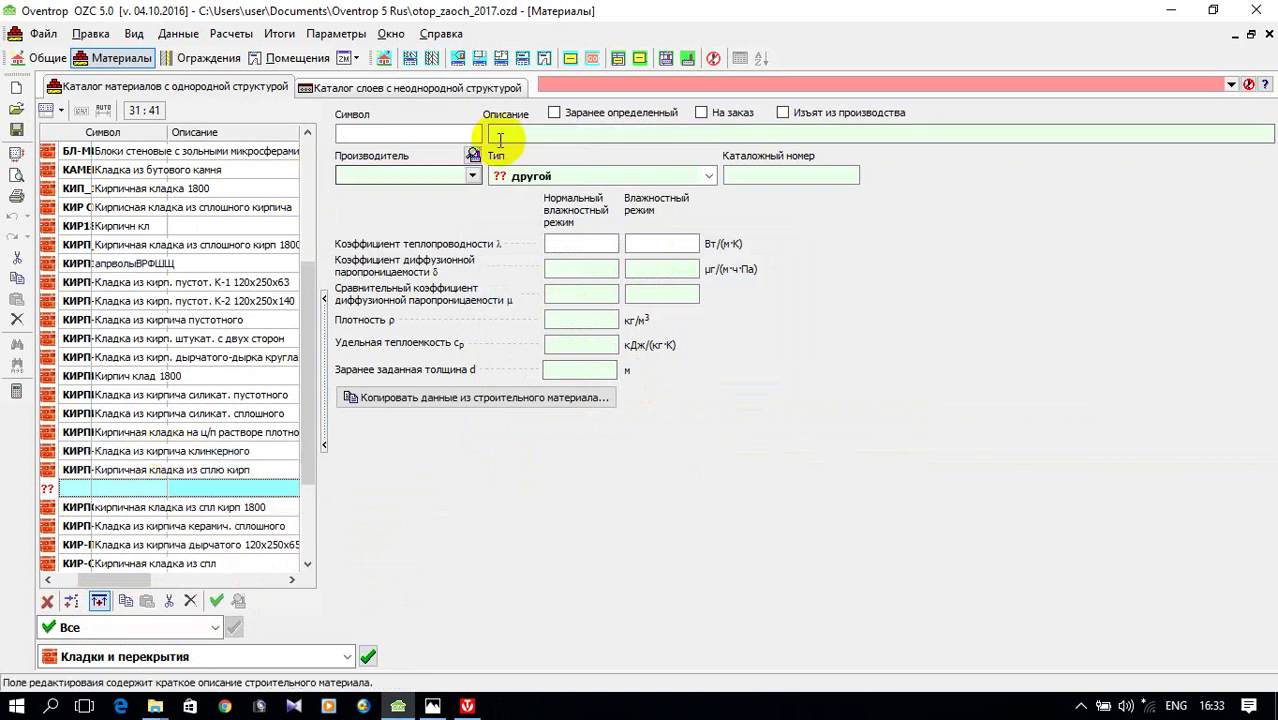
click(419, 132)
text(CG)
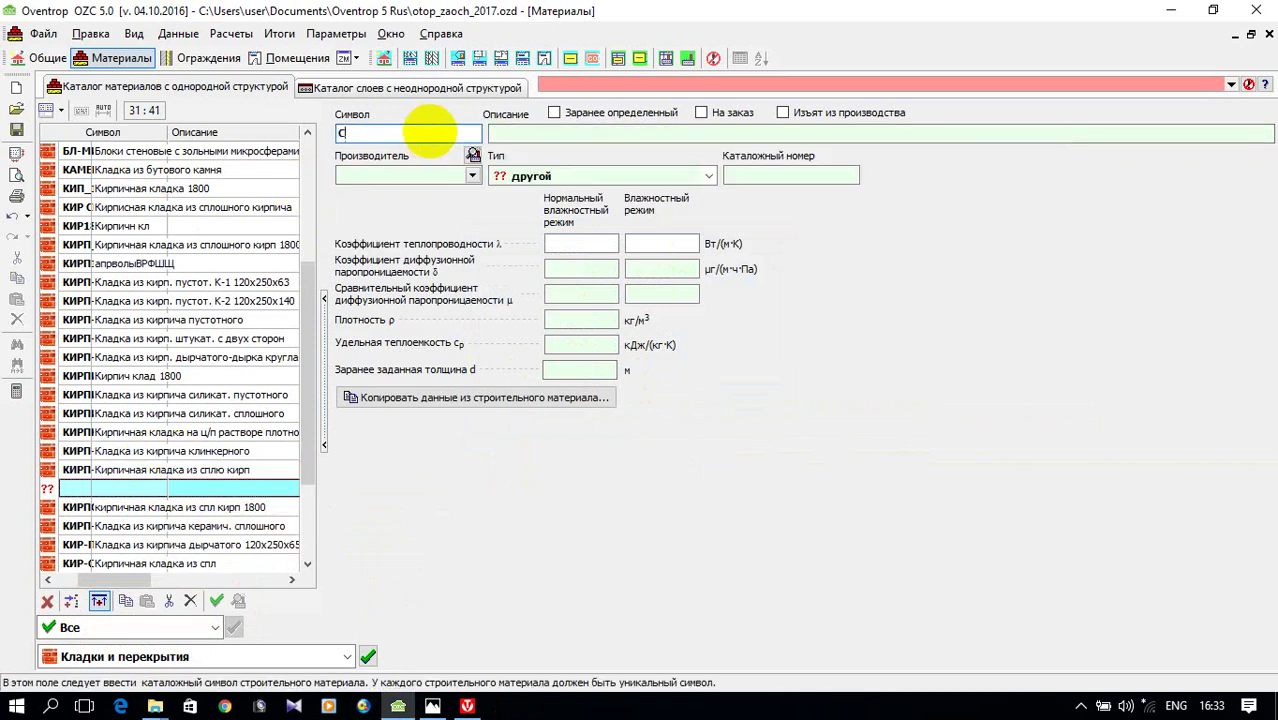
key(BackSpace)
key(BackSpace)
key(alt+shift)
text(СПК1800)
- Enter "Кирпич сплошной плот 1800" as the description of the material СПК1800
click(492, 137)
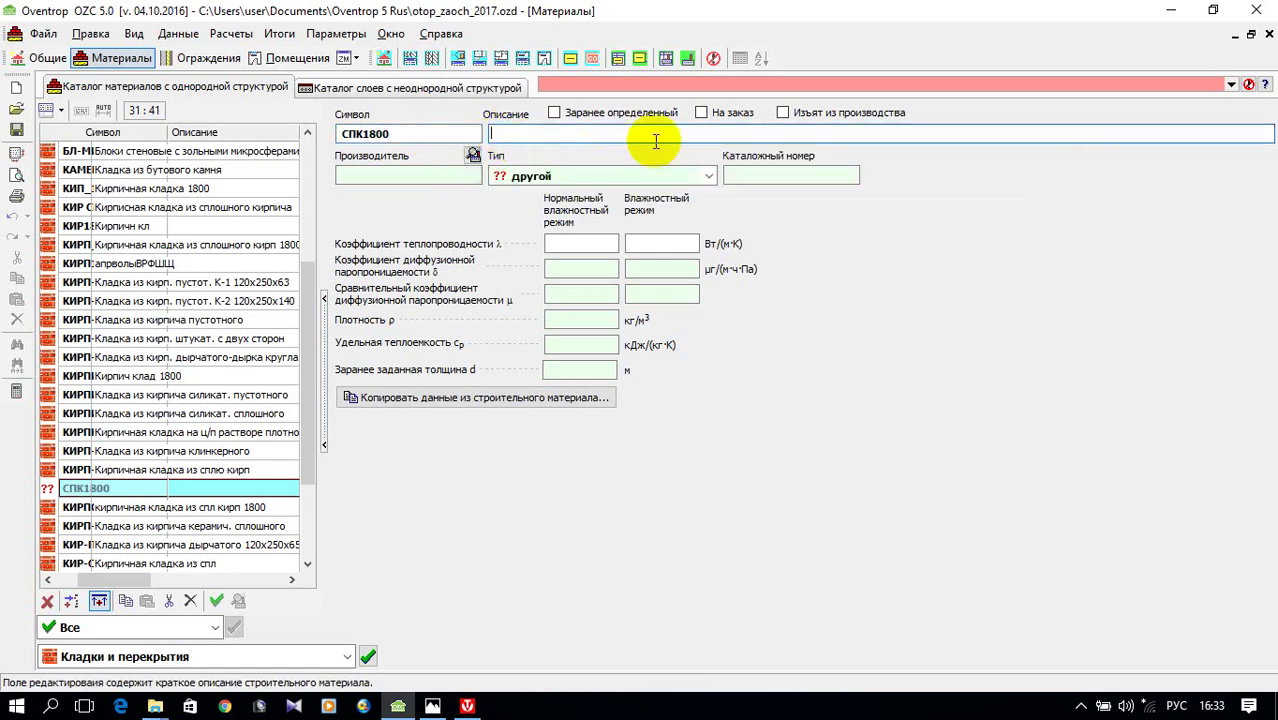
key(alt+shift)
text(Rbhgbx cgkjiyj q)
key(BackSpace)
key(BackSpace)
key(BackSpace)
key(BackSpace)
key(BackSpace)
key(BackSpace)
key(BackSpace)
key(BackSpace)
key(BackSpace)
key(BackSpace)
key(BackSpace)
key(BackSpace)
key(BackSpace)
key(BackSpace)
key(BackSpace)
key(BackSpace)
key(alt+shift)
text(Кирпич)
text( спло)
text(шной п)
text(лот. )
text(1)
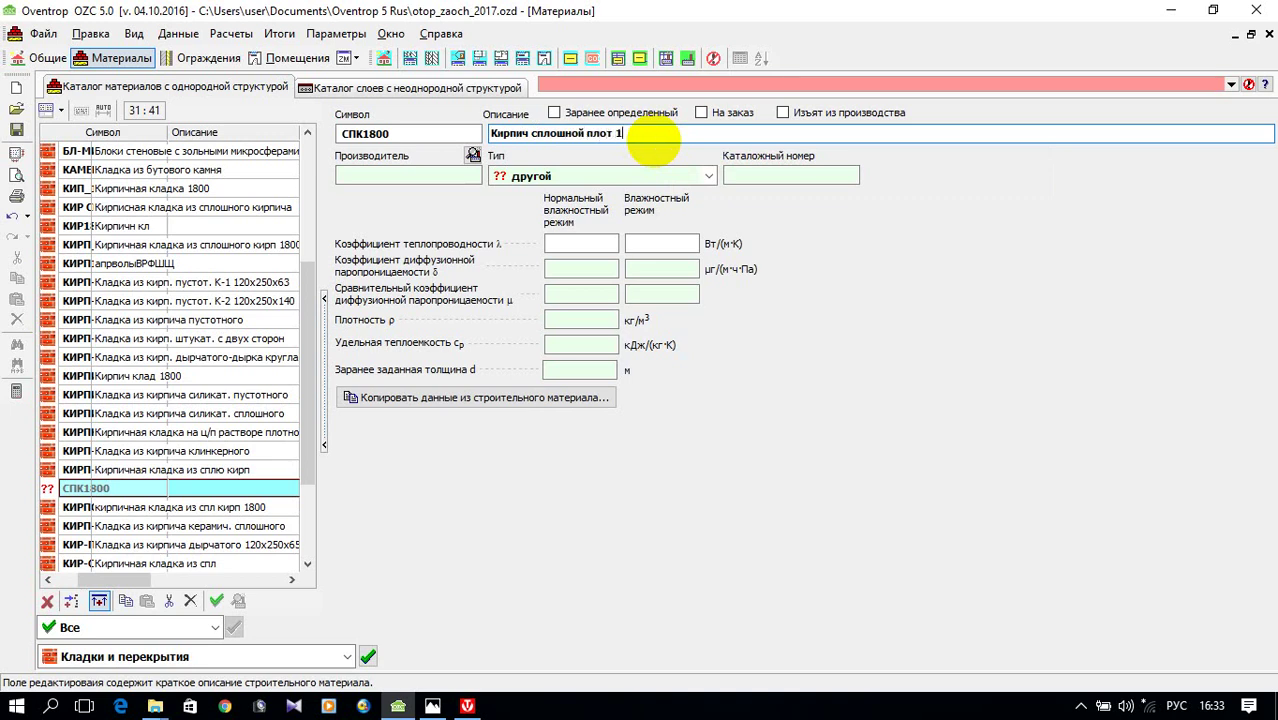
text(800)
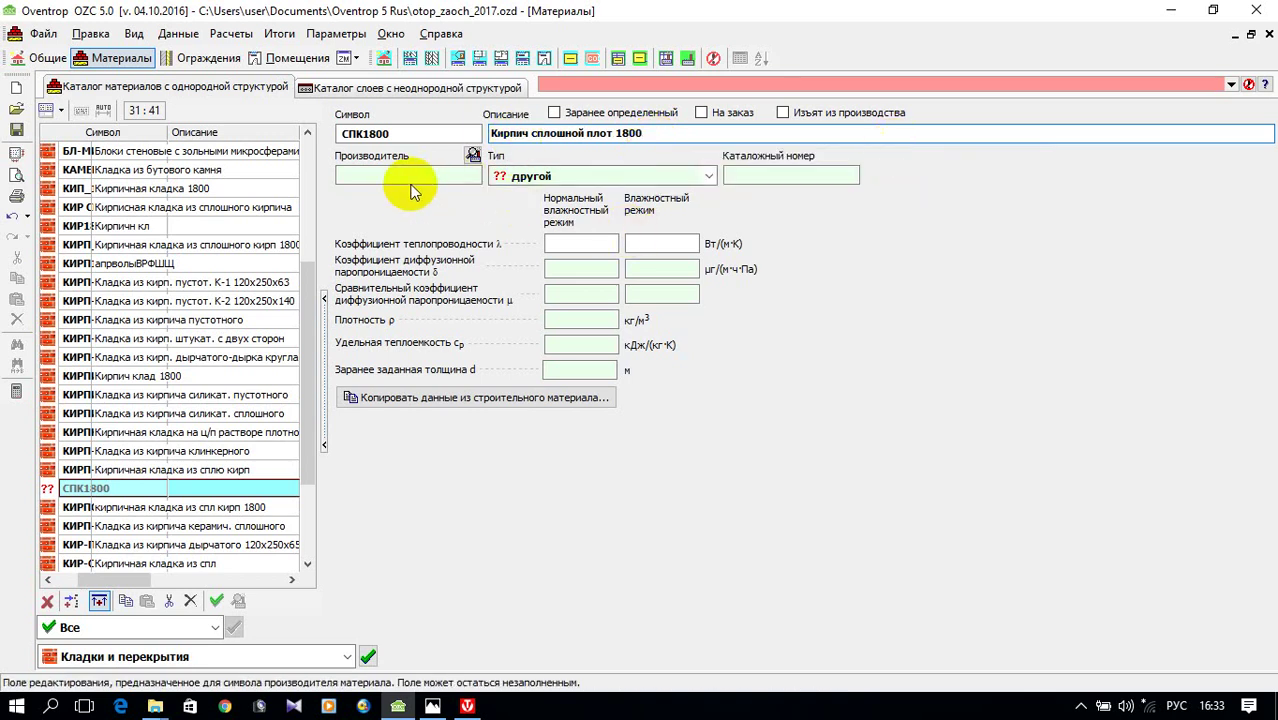
- Set the material type of СПК1800 to Кладки и перекрытия, leaving the manufacturer and catalogue number empty
click(474, 175)
click(613, 174)
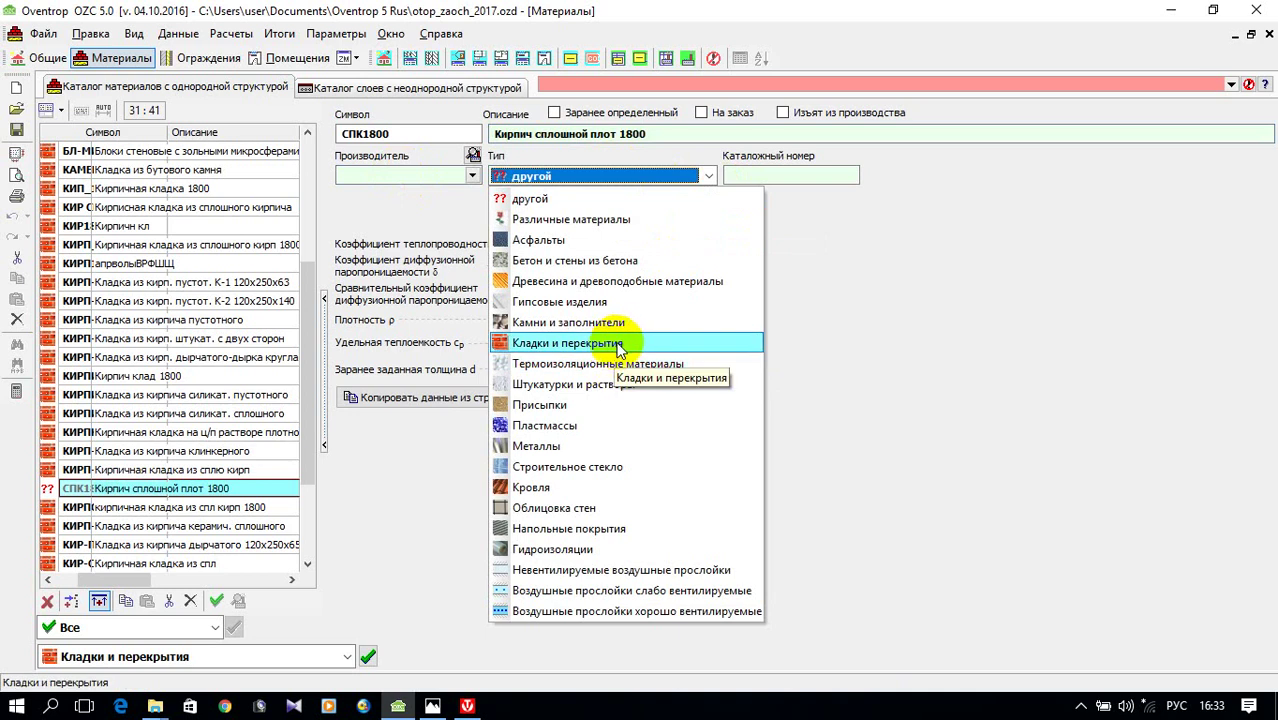
click(620, 344)
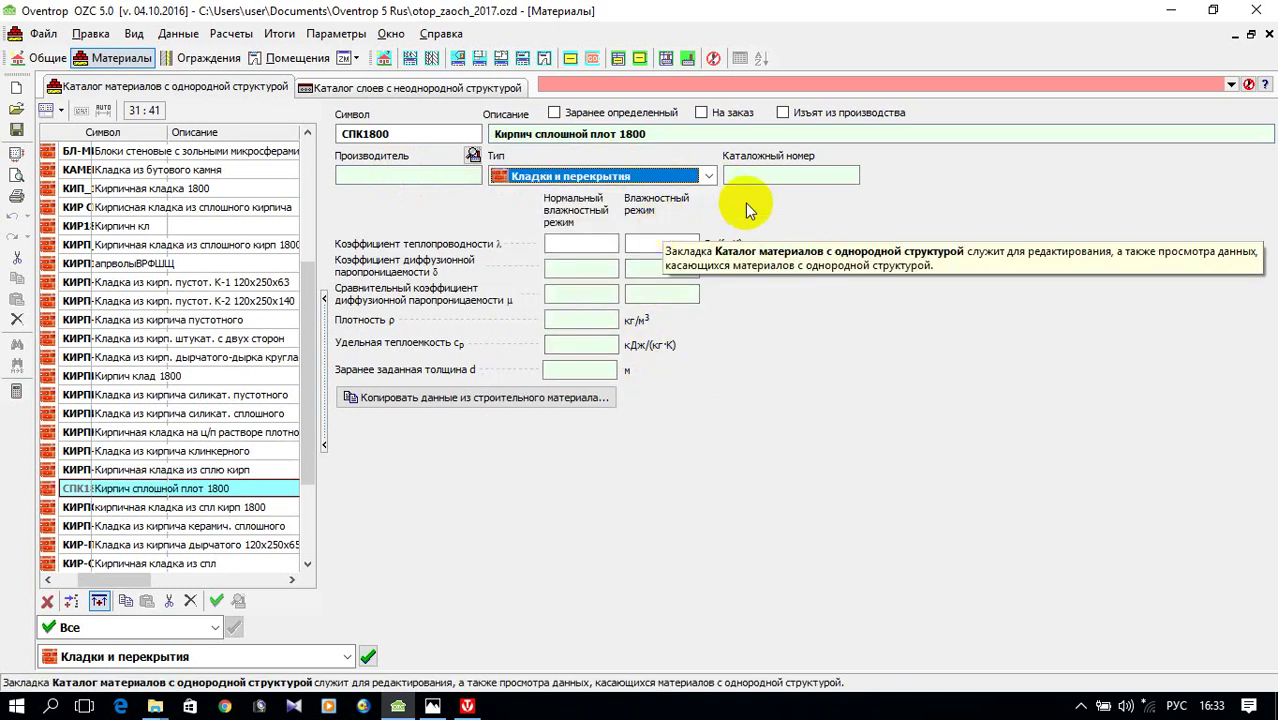
click(765, 175)
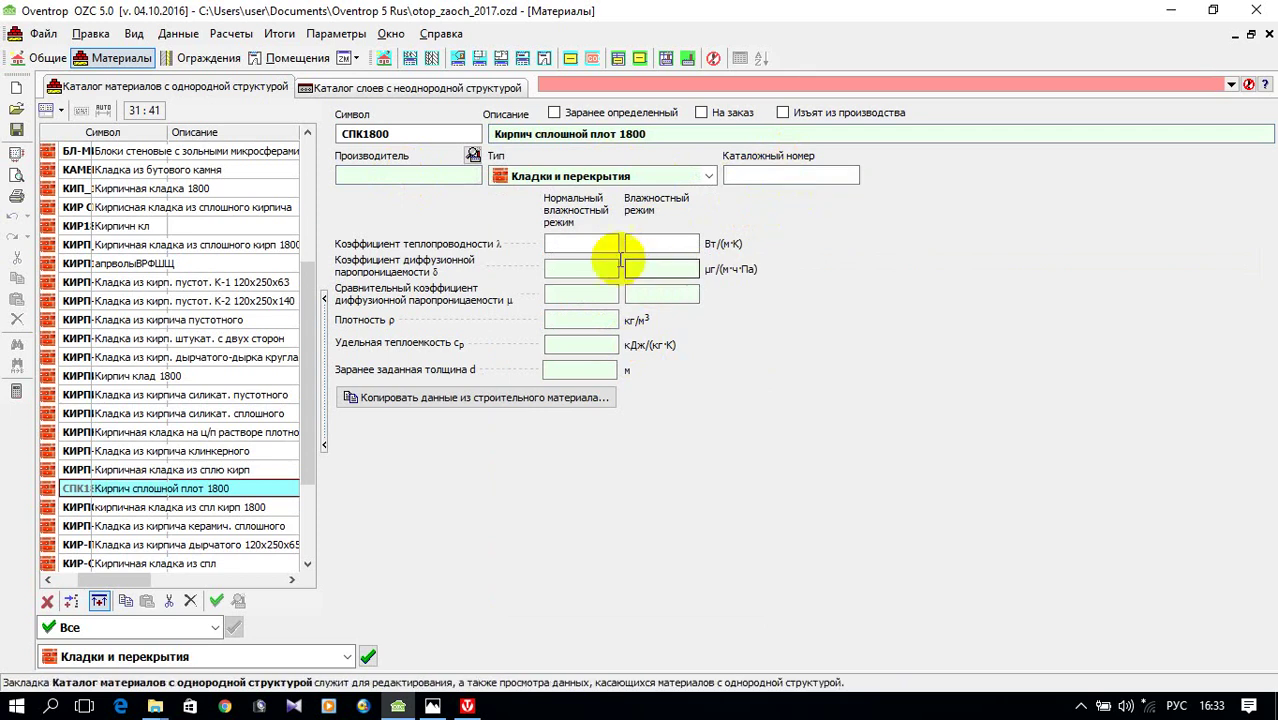
- Set the thermal conductivity coefficient λ of СПК1800 for the normal humidity regime to 0.7 Вт/(м·К)
click(586, 242)
text(0)
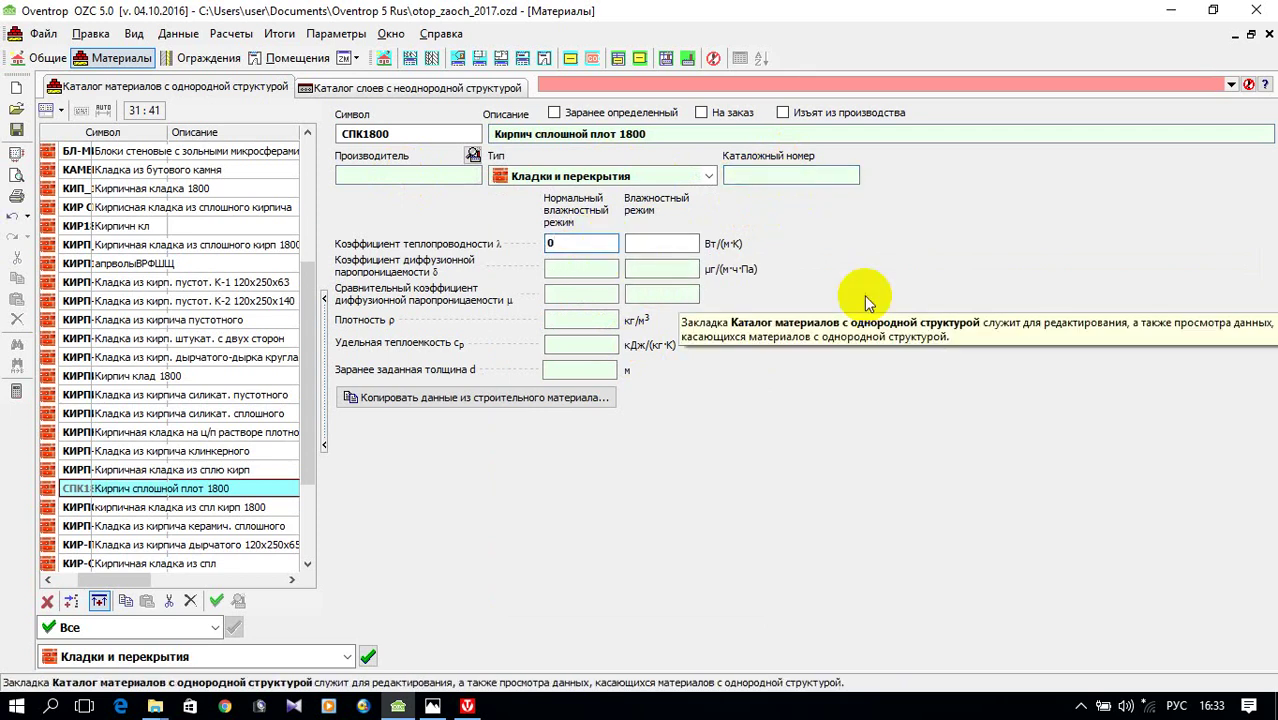
text(ю)
key(BackSpace)
text(.7)
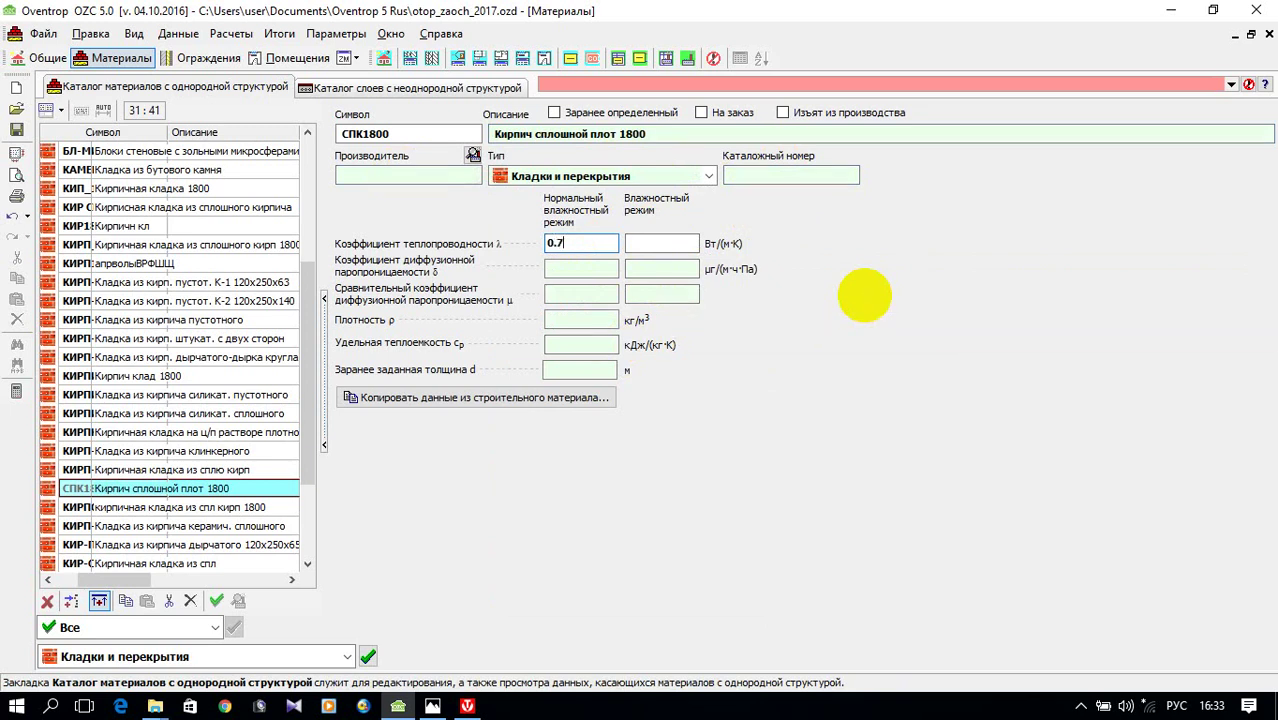
click(660, 243)
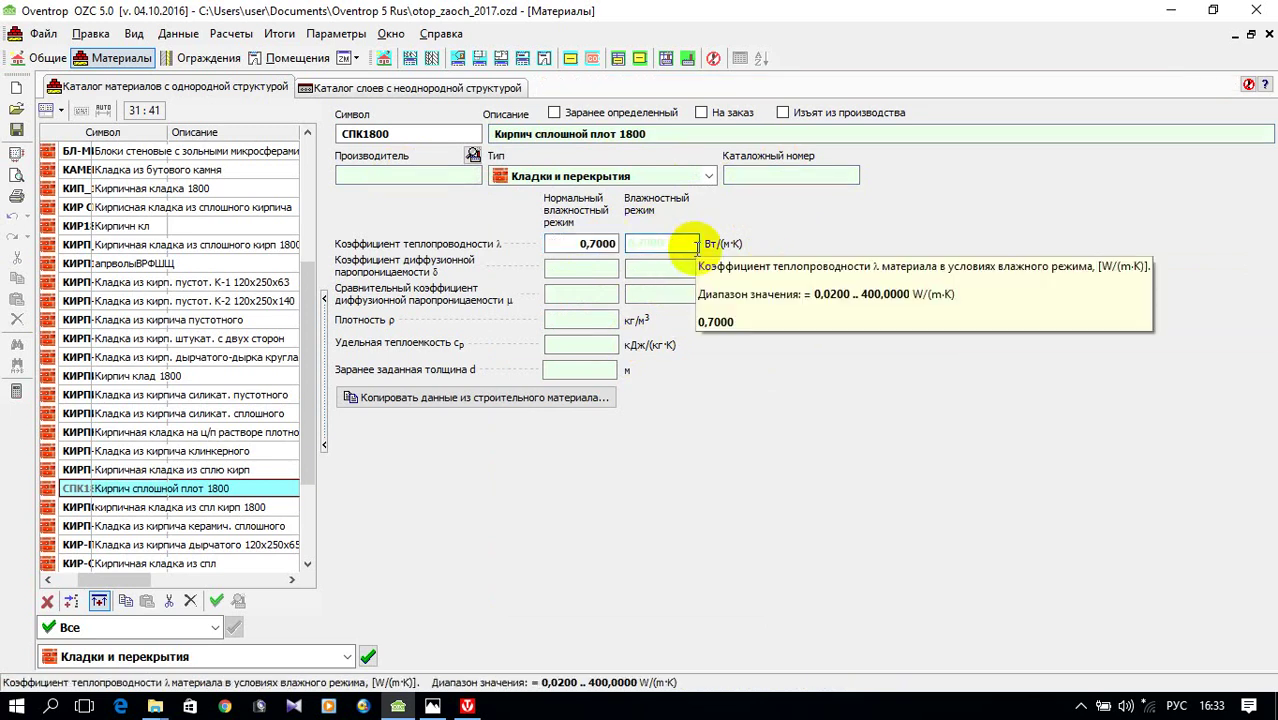
- Set the thermal conductivity coefficient λ of СПК1800 for the wet humidity regime to 0.81 Вт/(м·К)
text(0)
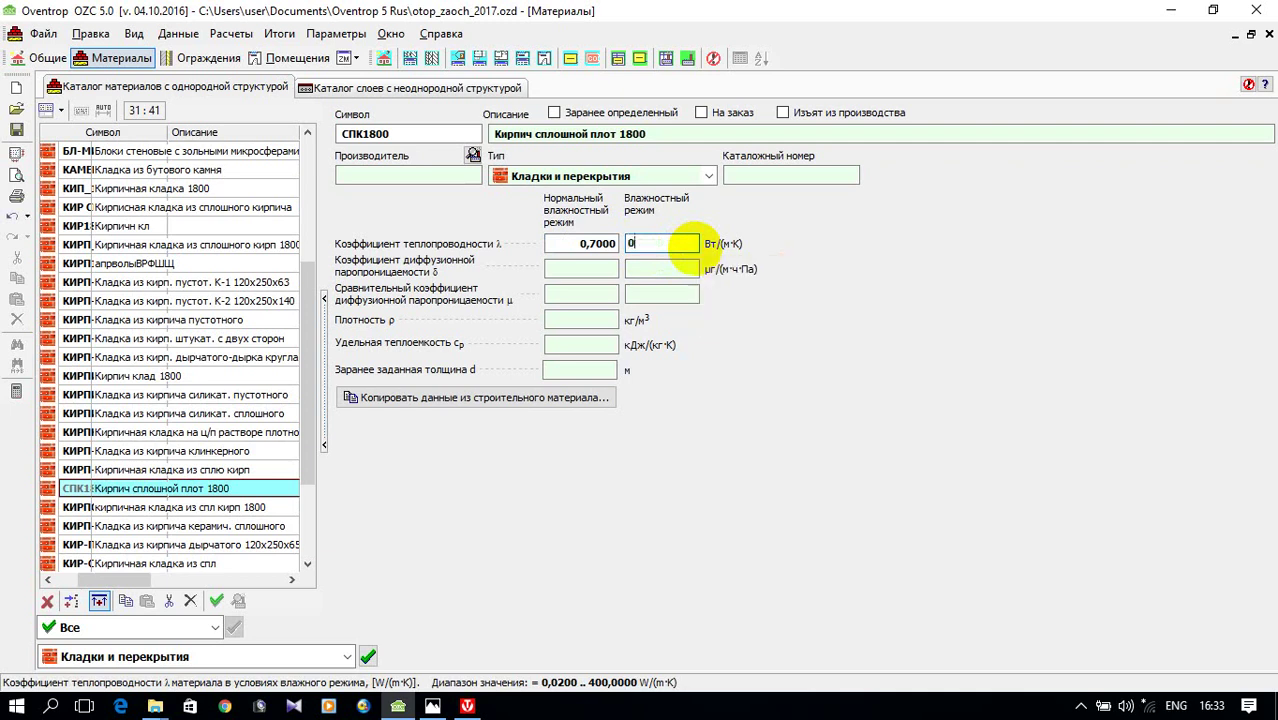
text(/)
key(BackSpace)
text(.81)
- Set the vapour permeability coefficient δ of СПК1800 for the normal humidity regime to 0.11
click(558, 266)
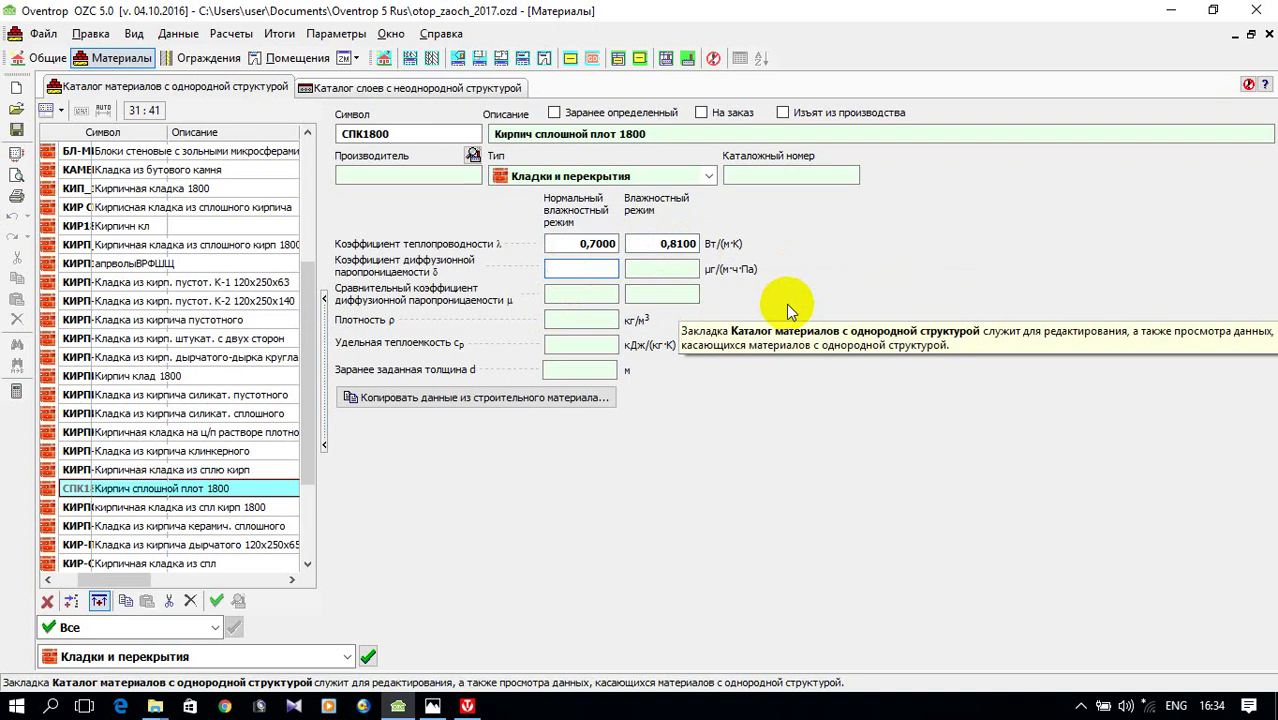
text(0)
key(BackSpace)
text(.1)
key(BackSpace)
key(BackSpace)
key(BackSpace)
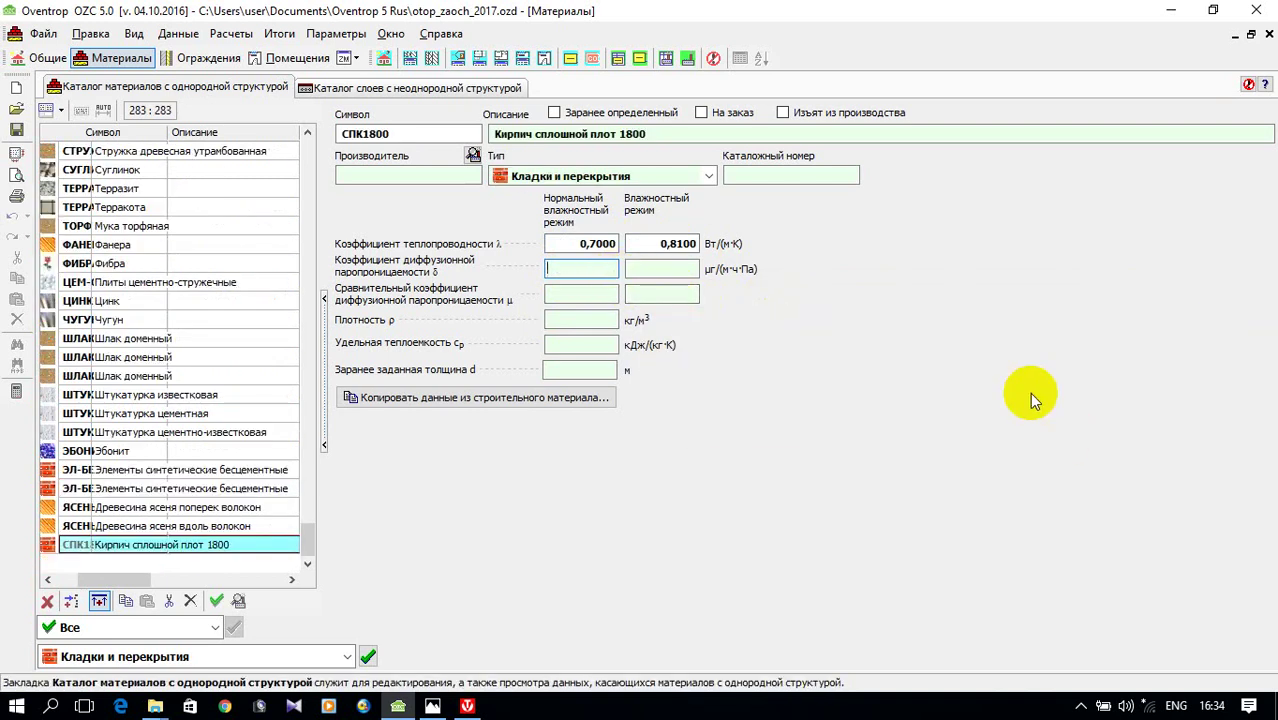
text(0.11)
click(575, 295)
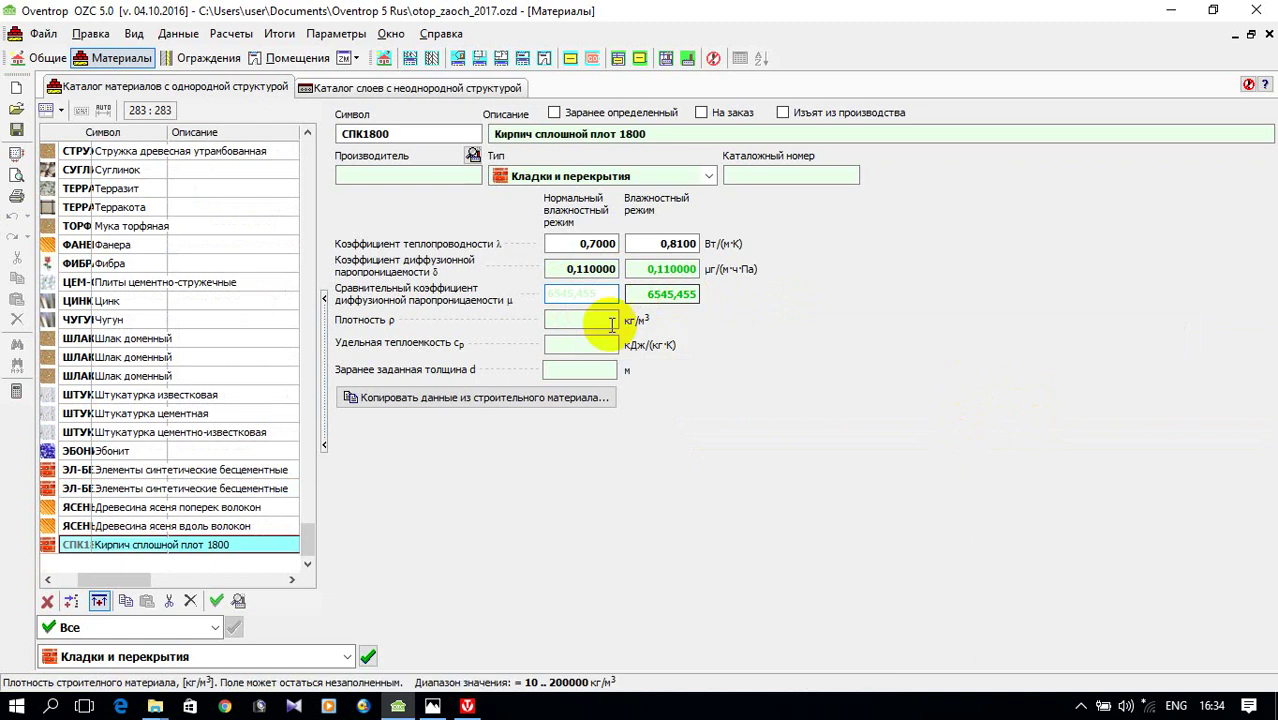
- Set the density of СПК1800 to 1800 кг/м³ and its specific heat capacity to 0.88 кДж/(кг·К), leaving the predefined thickness empty
click(578, 320)
text(1800)
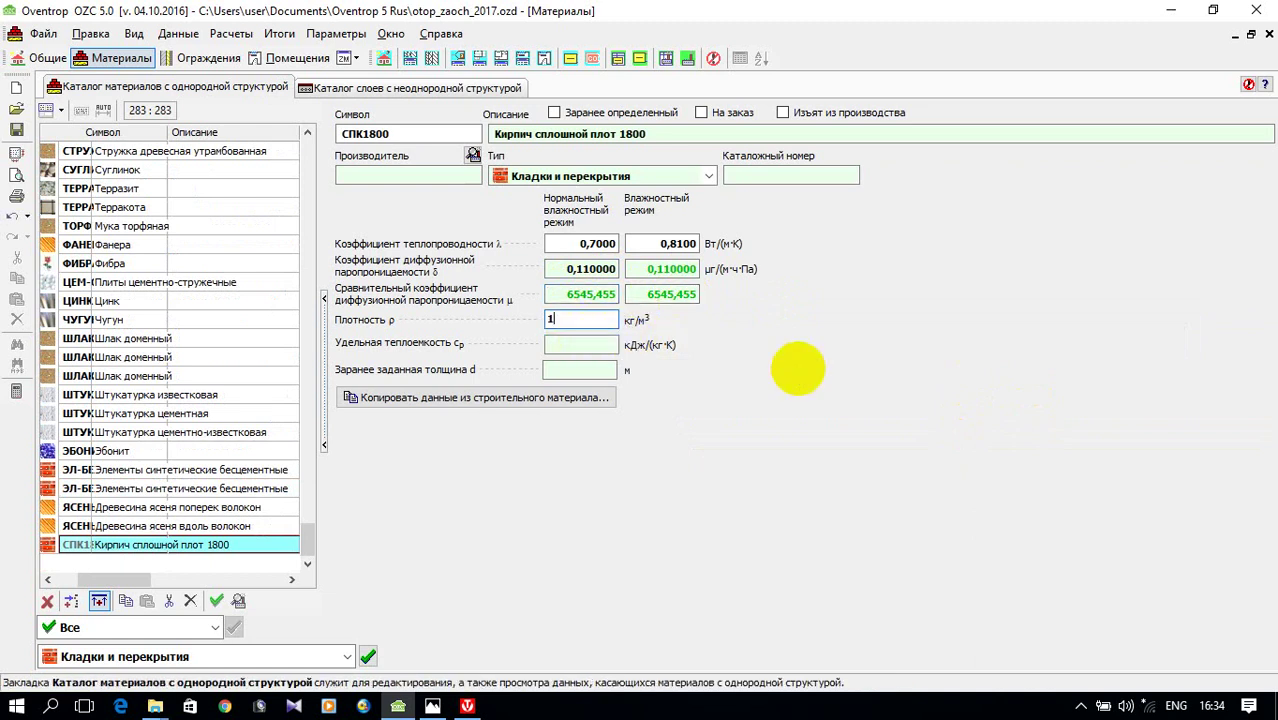
click(580, 345)
text(0р)
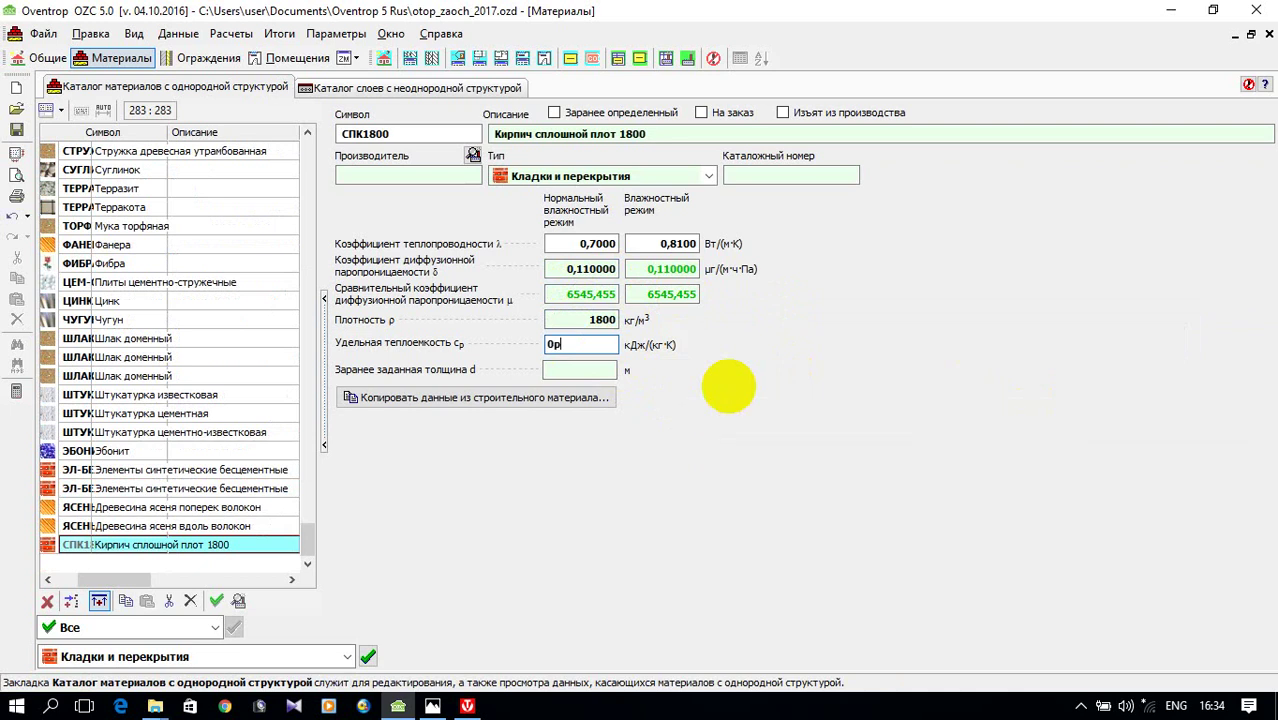
text(.88)
click(560, 344)
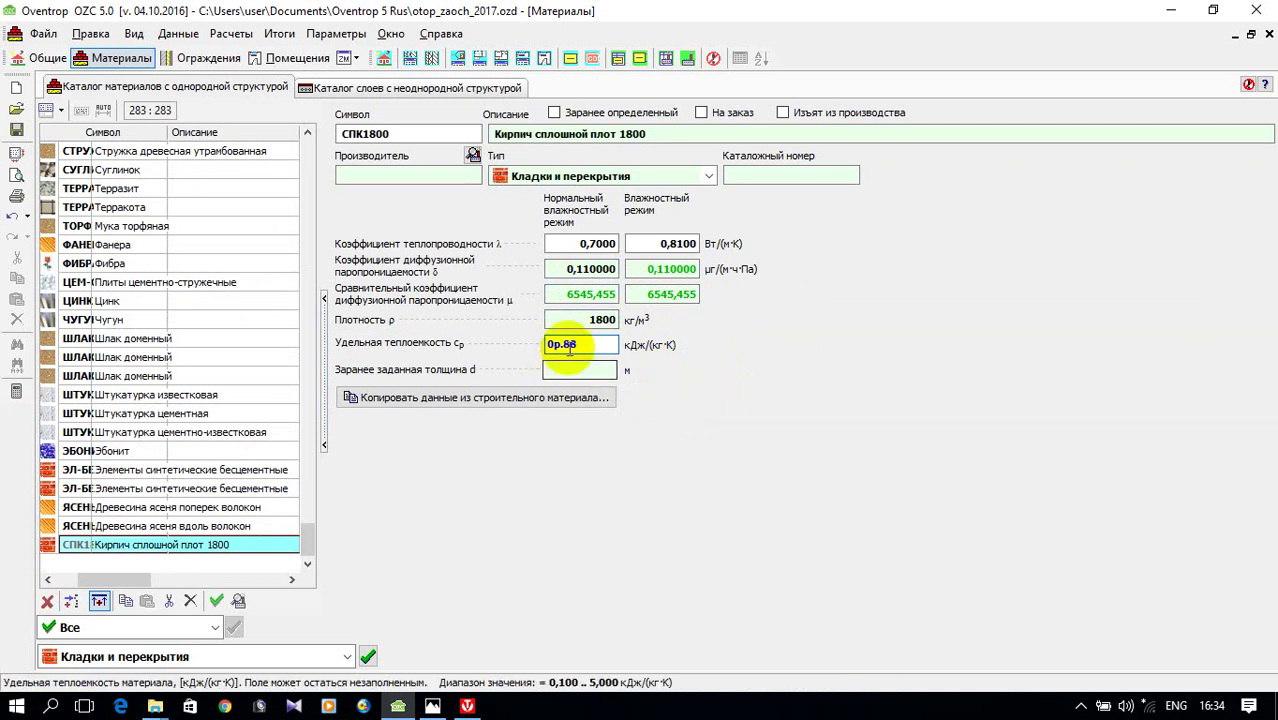
key(BackSpace)
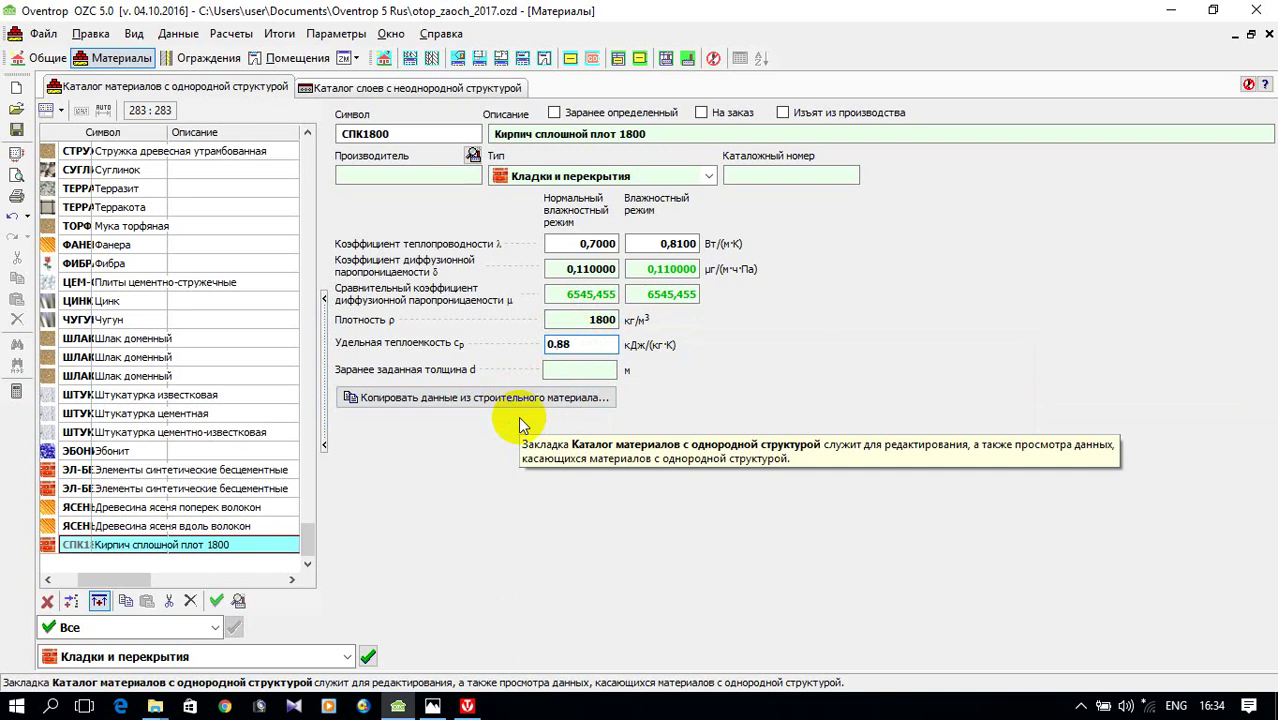
click(571, 369)
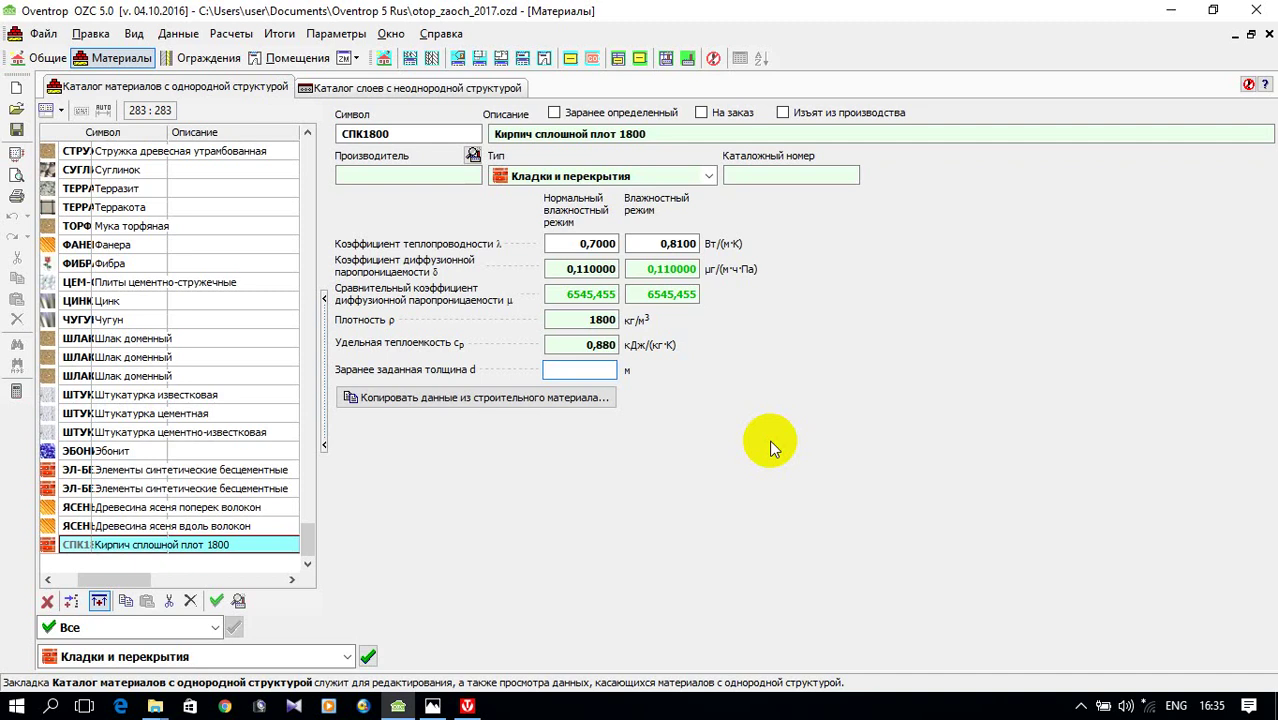
click(588, 345)
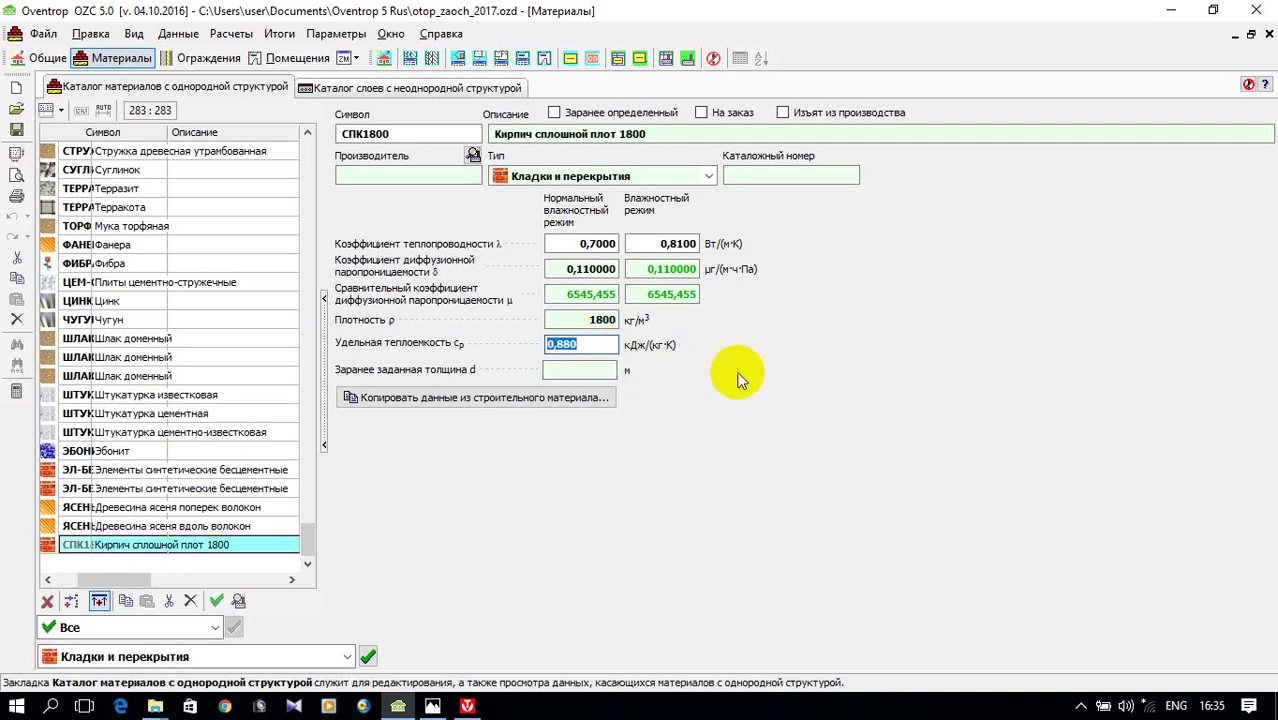
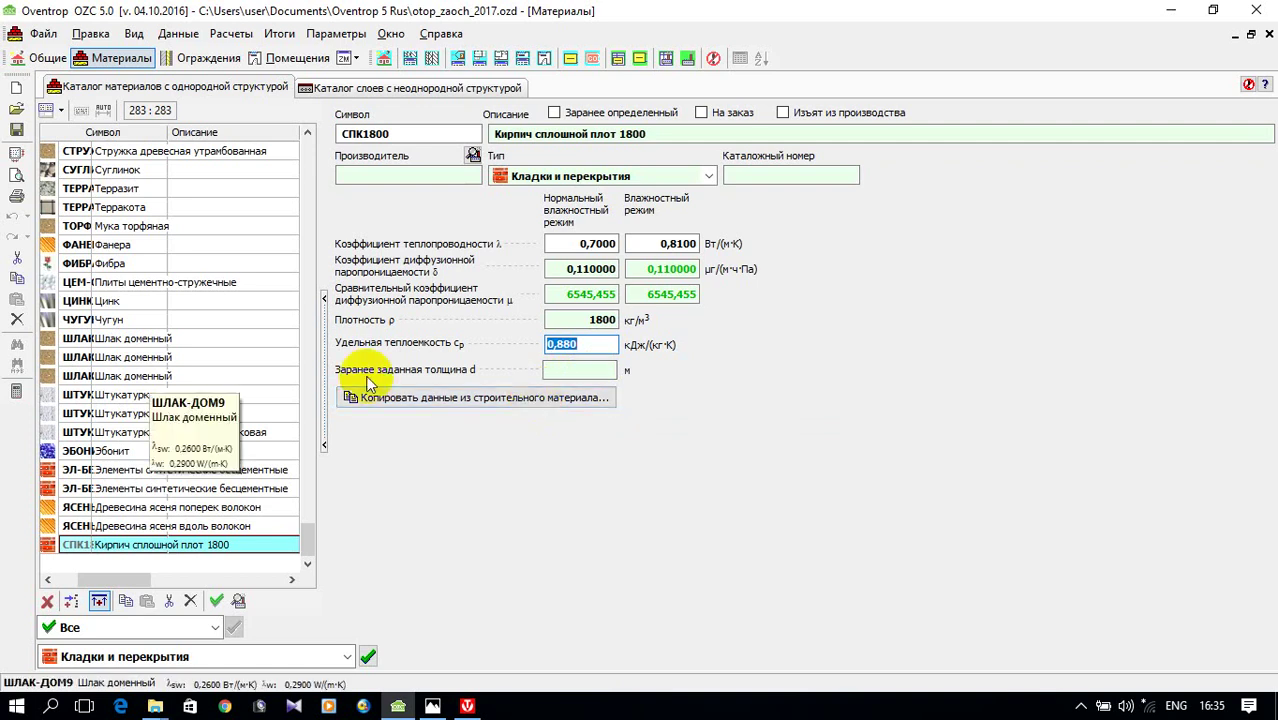
click(661, 133)
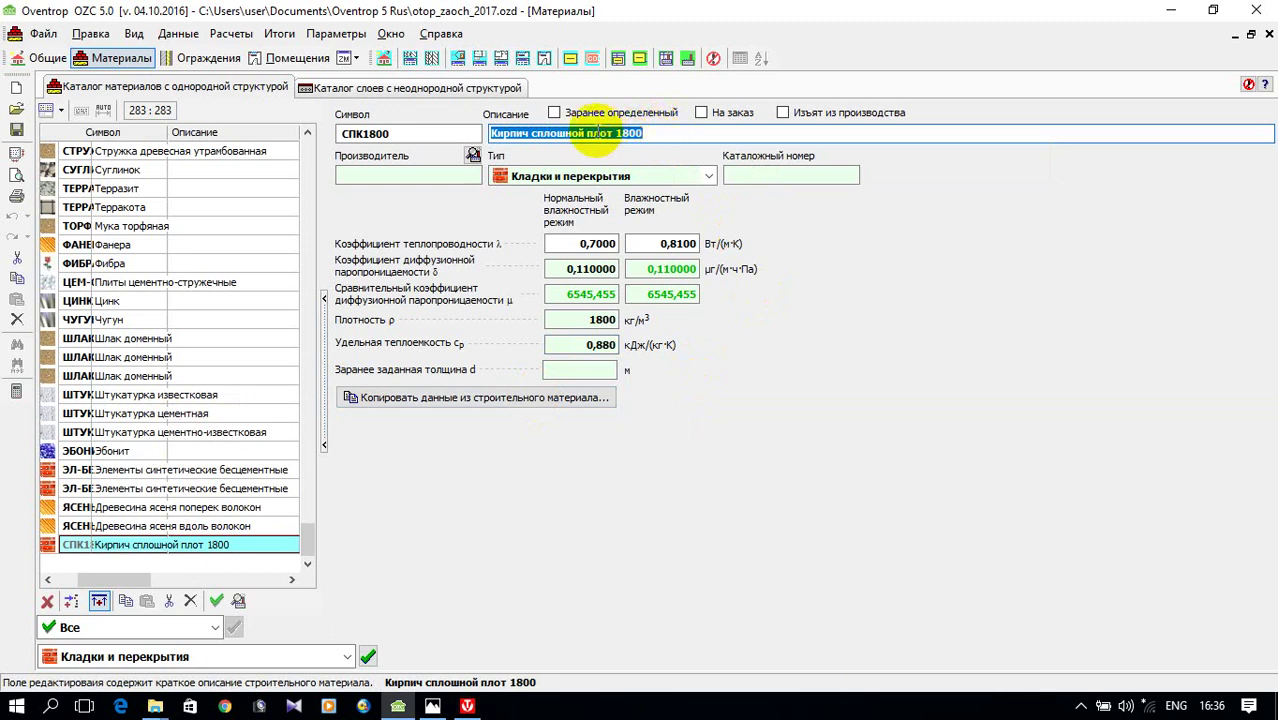
- Look through the symbols and descriptions in the catalogue of layers with non-homogeneous structure
click(405, 90)
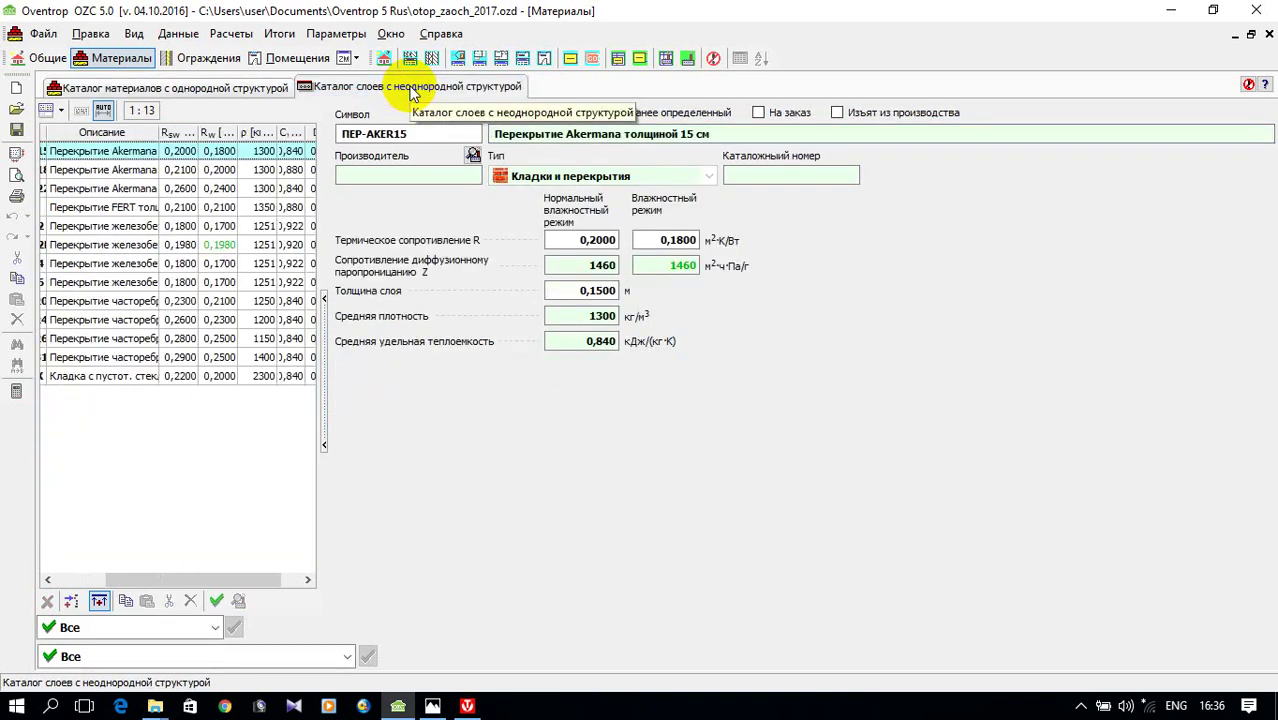
drag(223, 580, 175, 582)
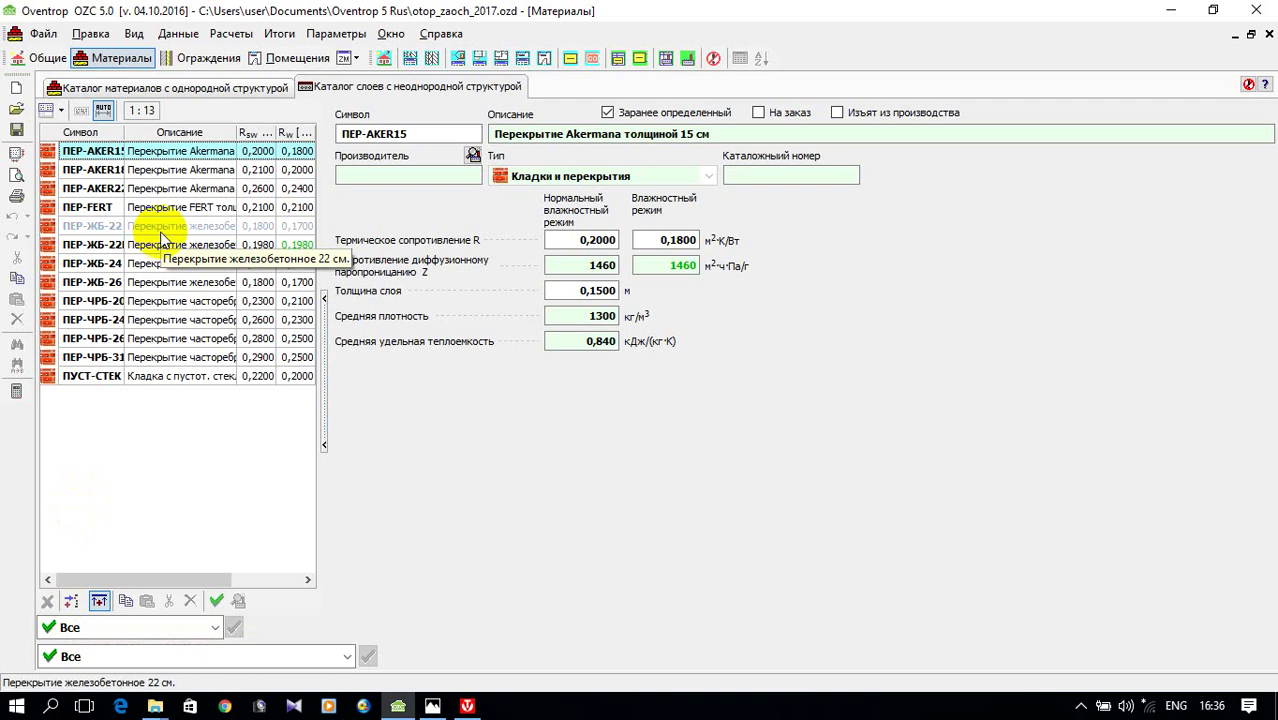
- Open the multilayer enclosures list, check the floor plans in планчики для заочников.jpg in Photos and return to Oventrop OZC
click(200, 62)
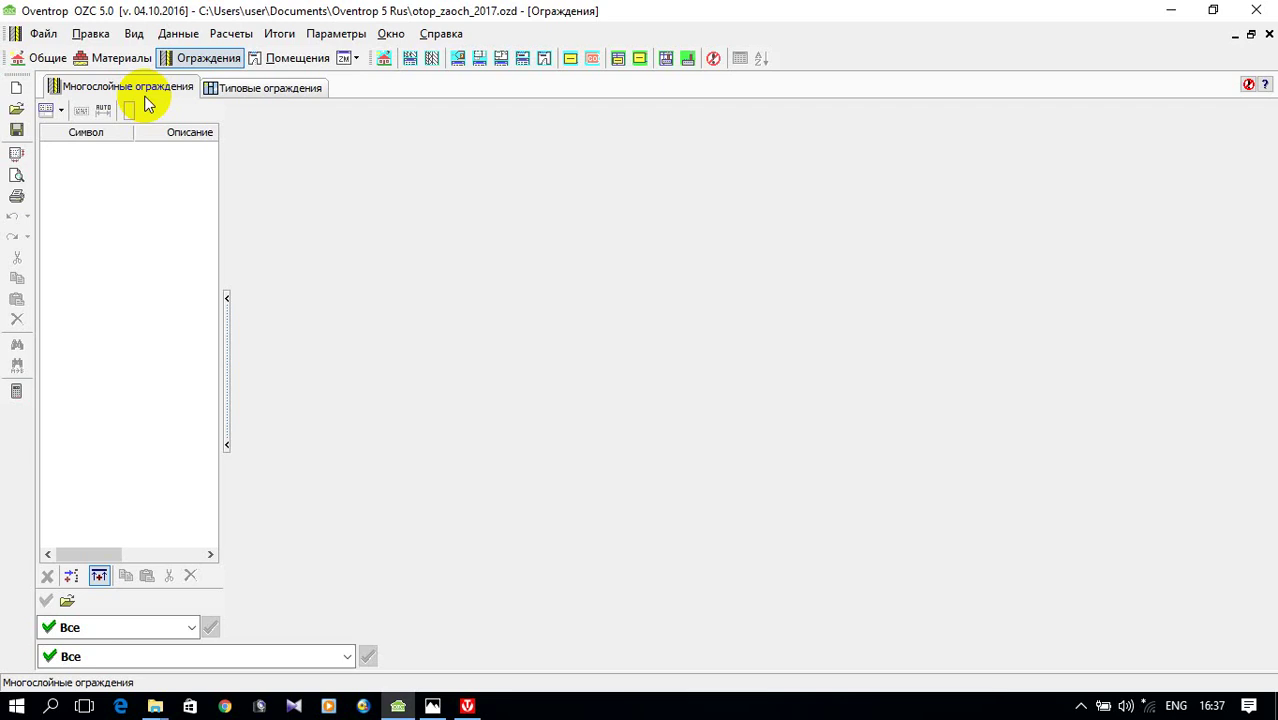
click(241, 89)
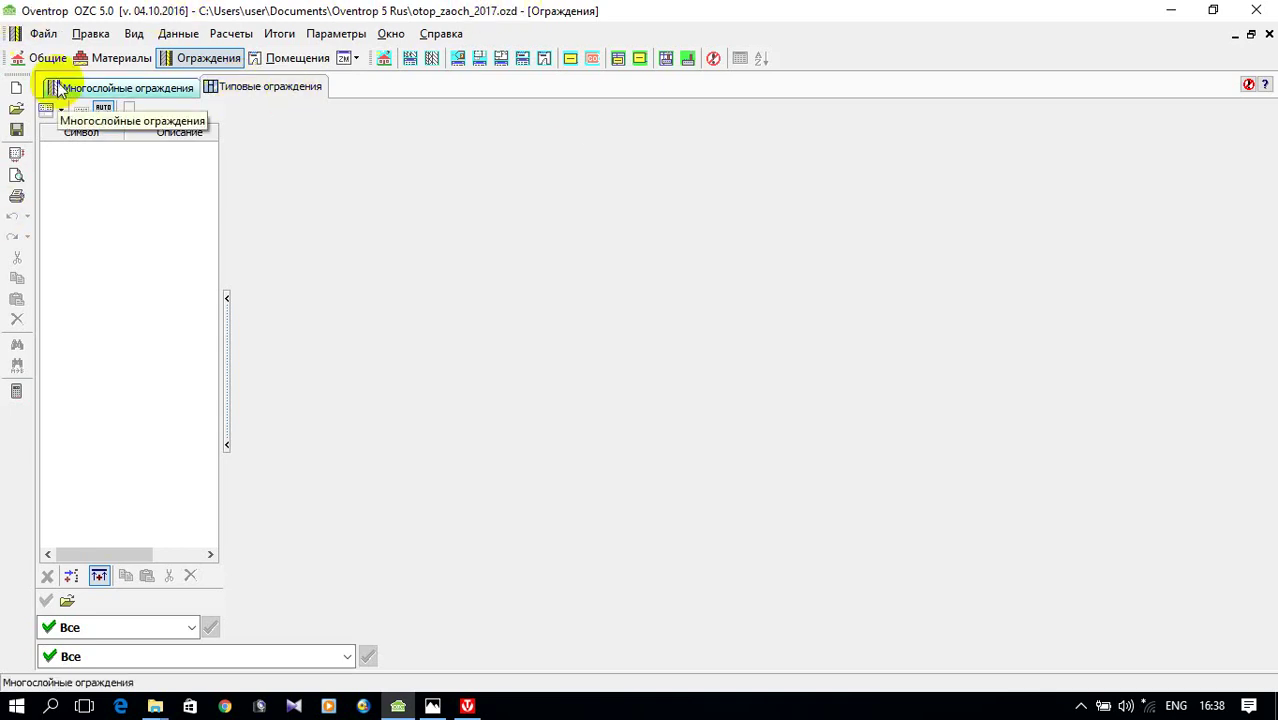
click(90, 88)
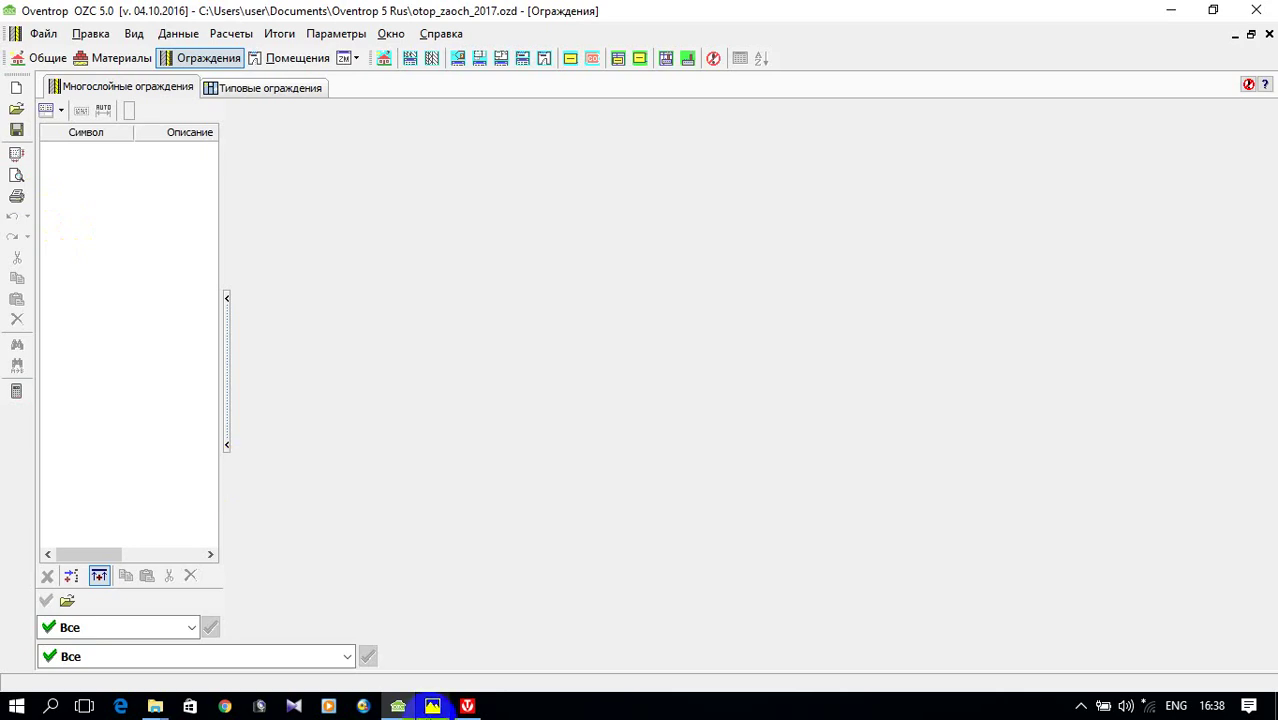
click(444, 707)
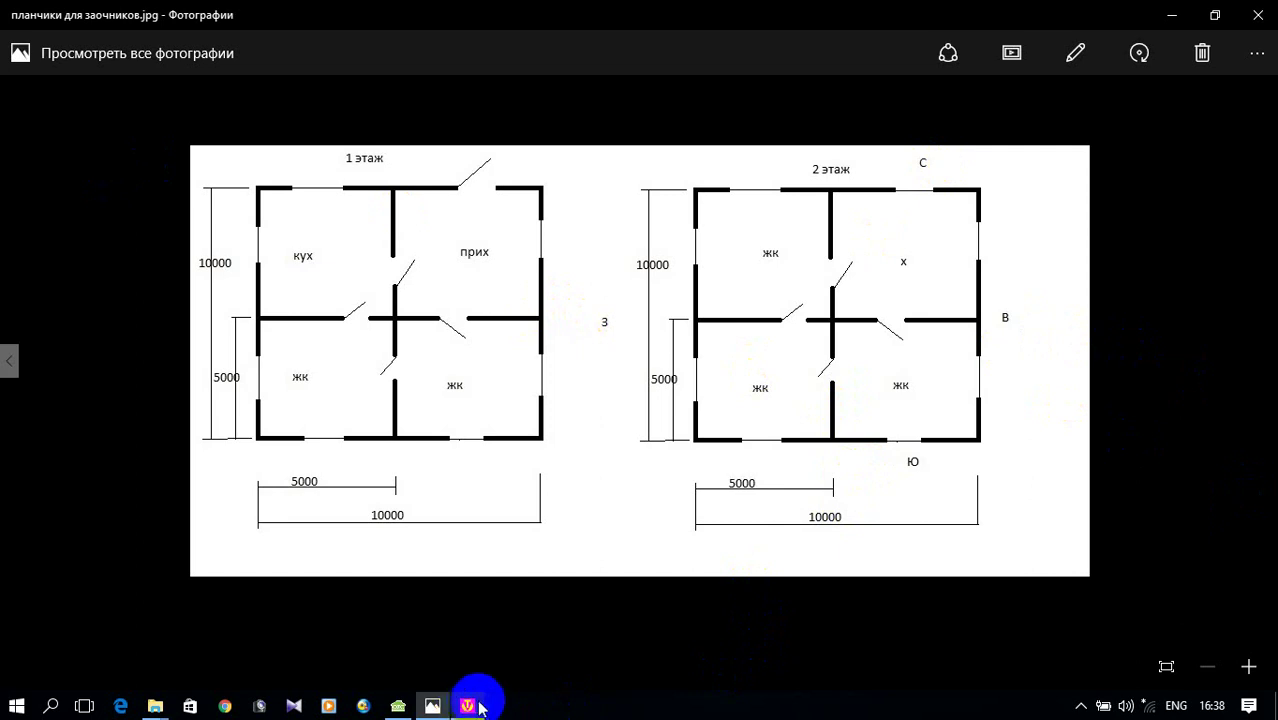
click(390, 707)
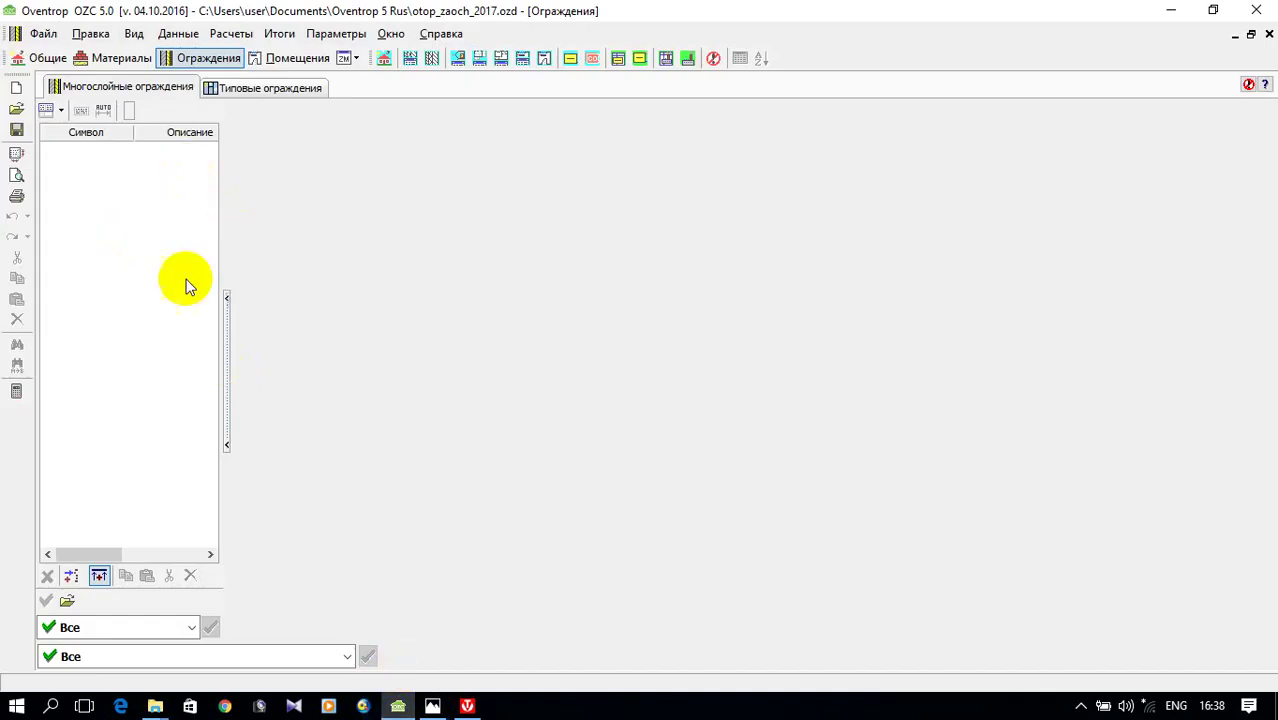
- Add a new multilayer enclosure with the symbol СН1
click(72, 580)
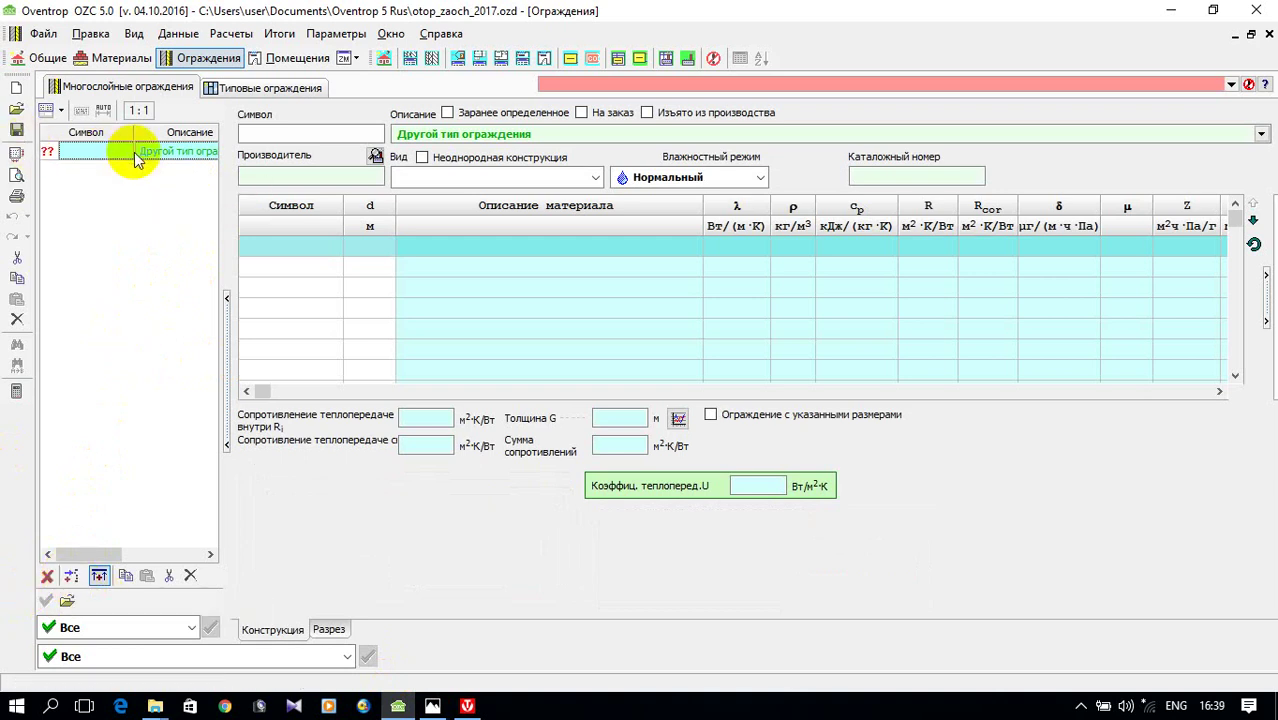
click(271, 129)
text(CY)
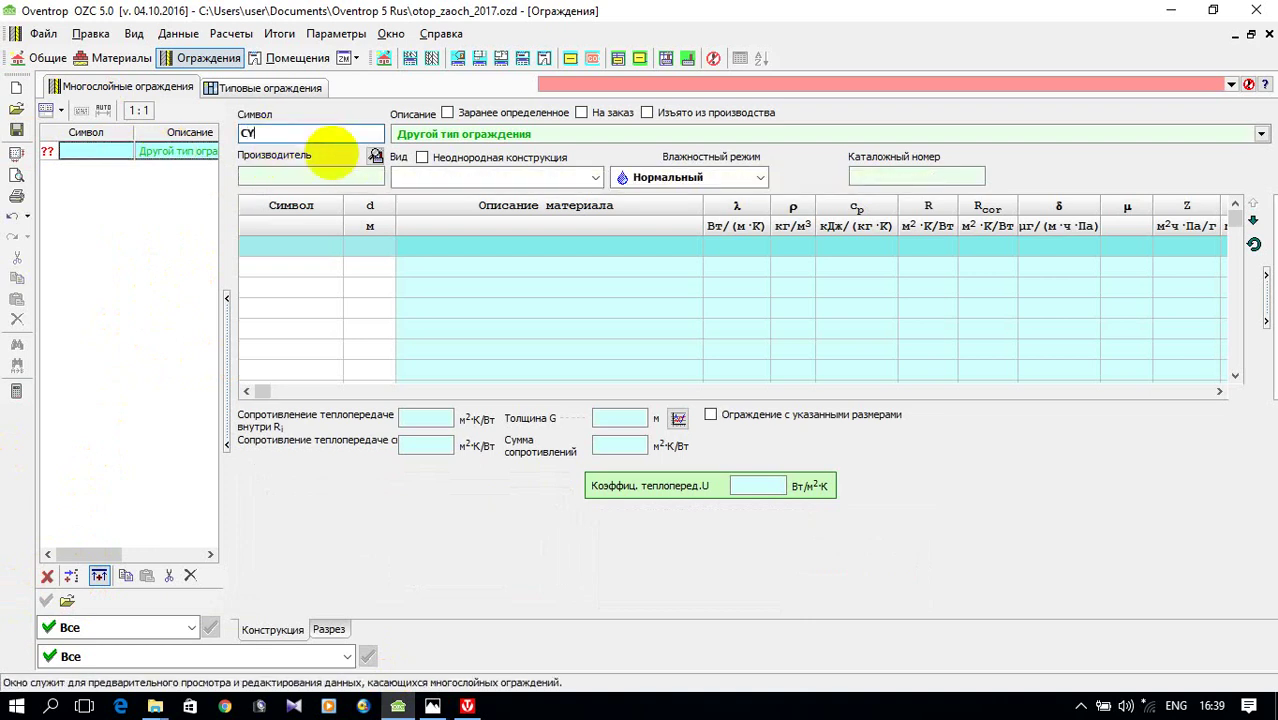
key(BackSpace)
key(BackSpace)
key(alt+shift)
text(СН)
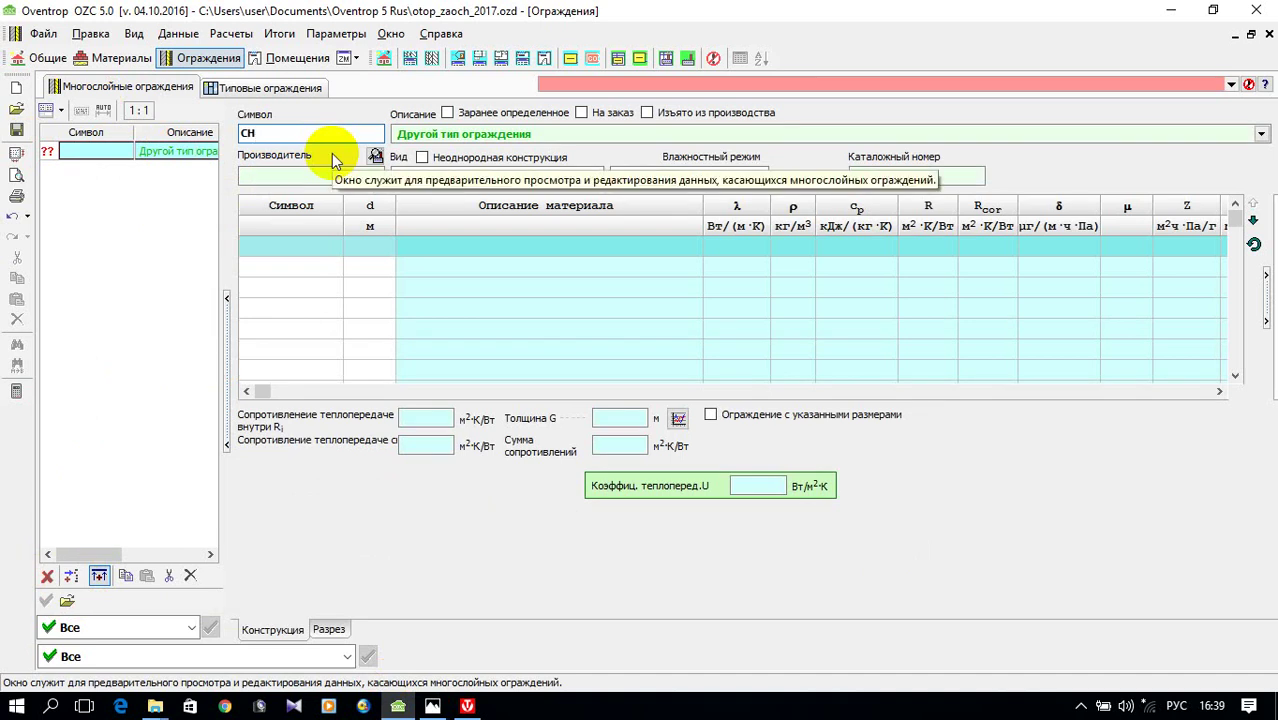
text(1)
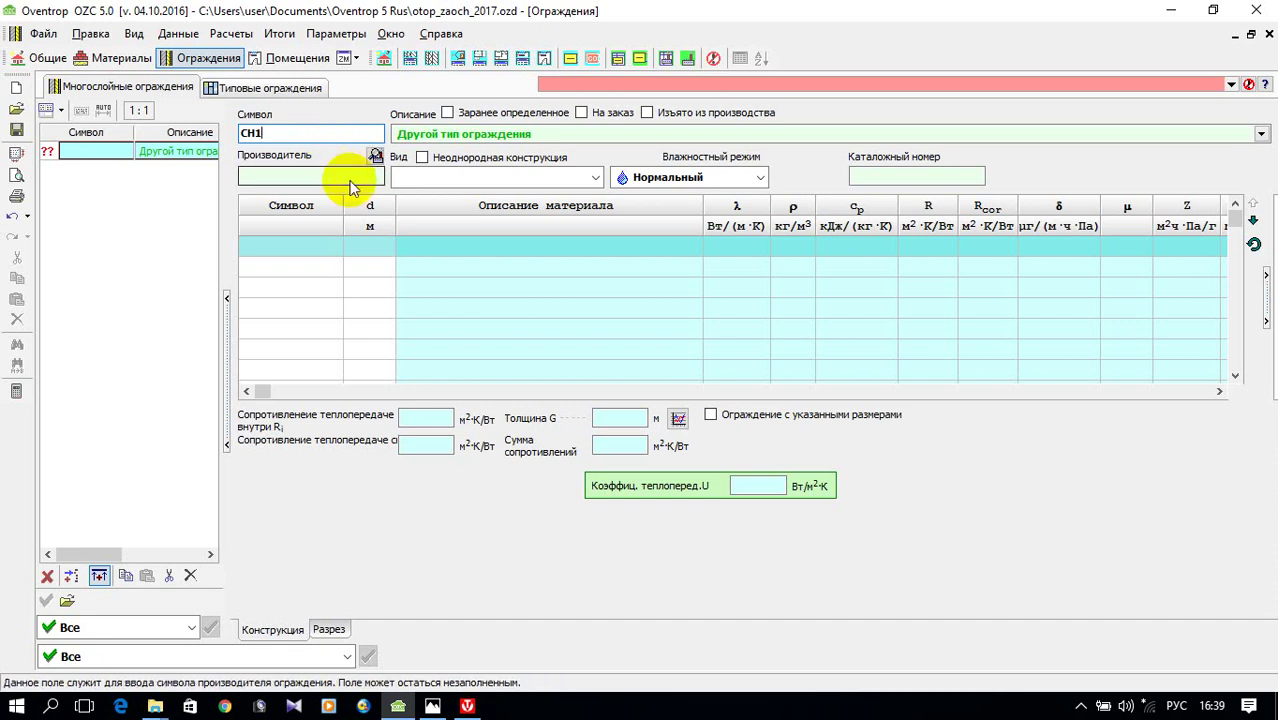
- Set both the description and the type of СН1 to Стена наружная, with the humidity regime Нормальный
click(1263, 134)
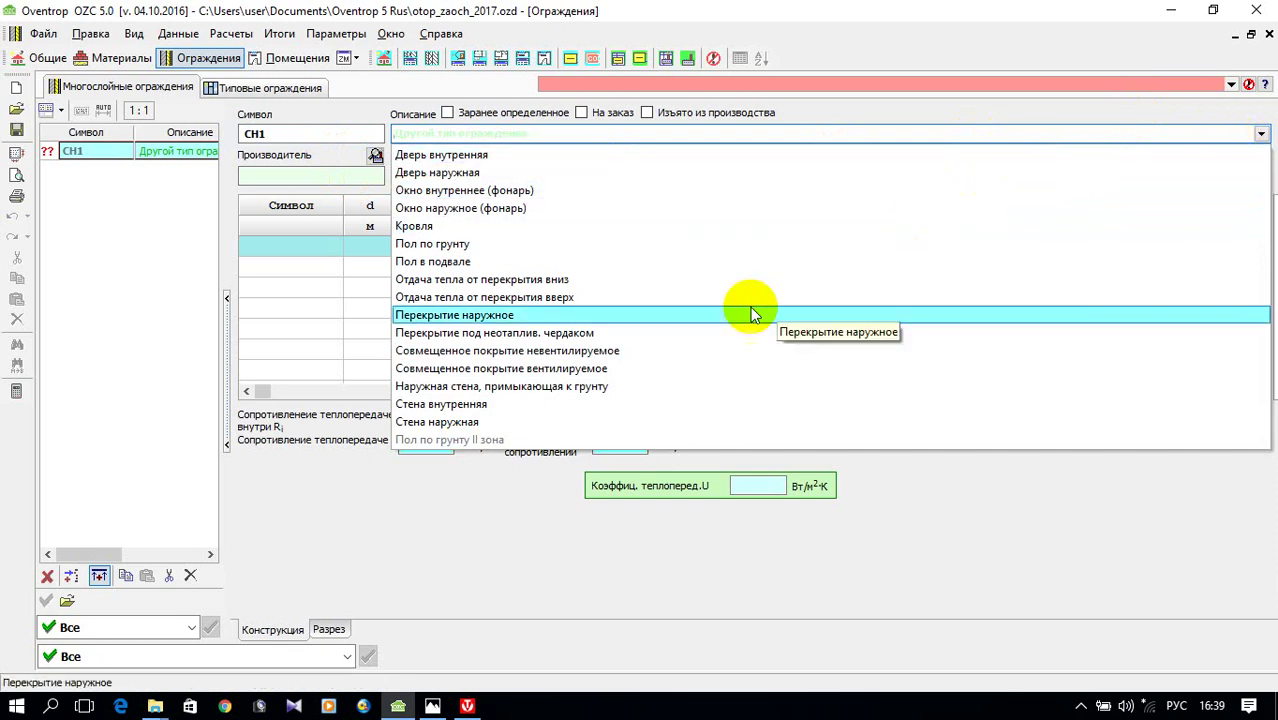
click(444, 421)
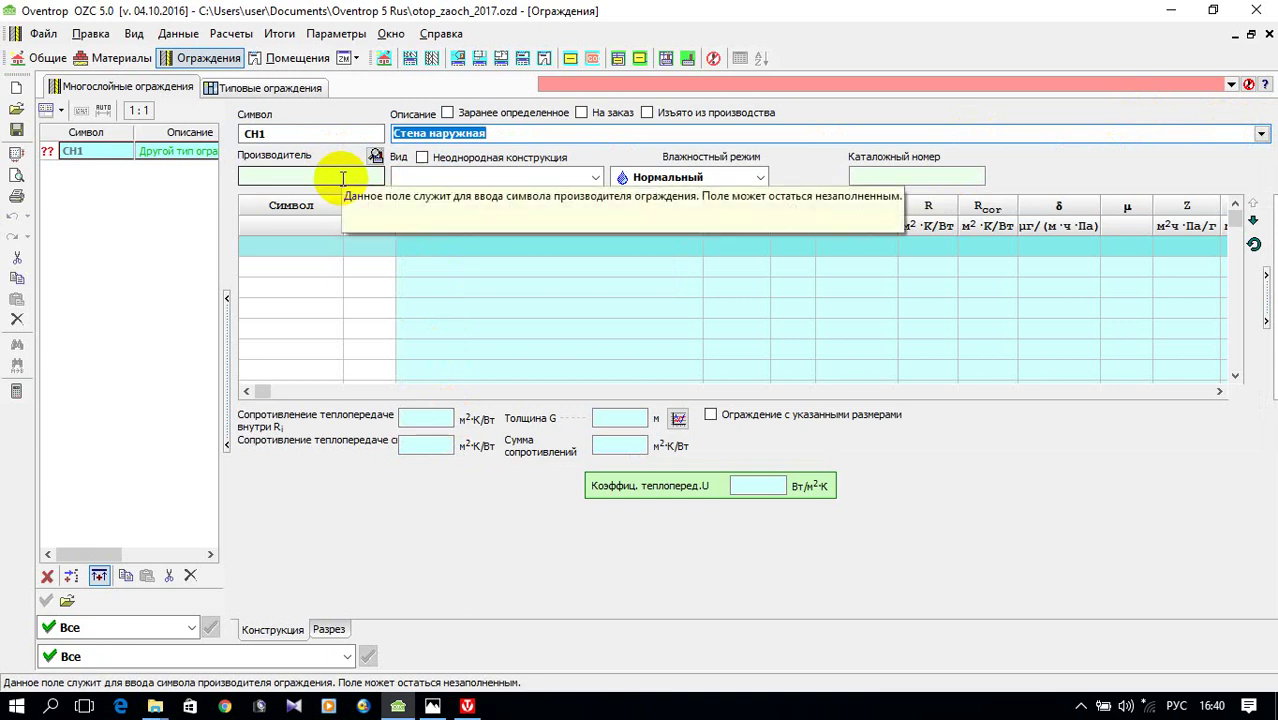
click(595, 178)
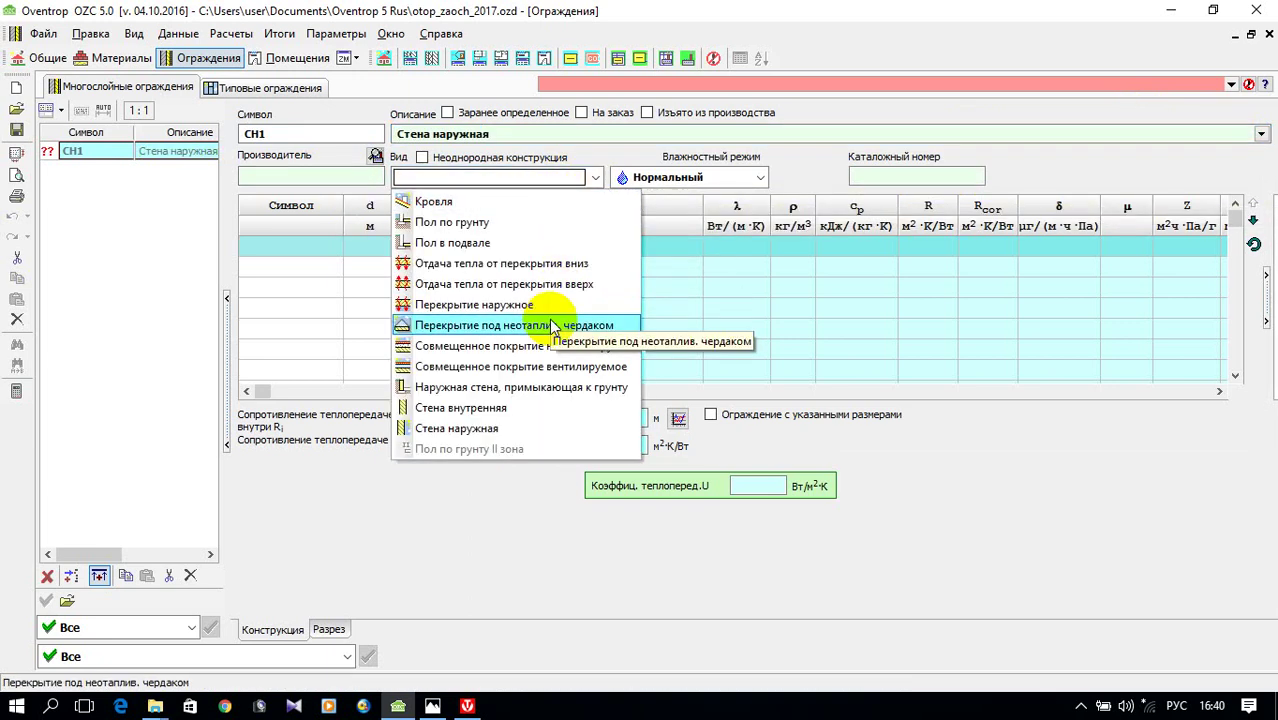
click(491, 428)
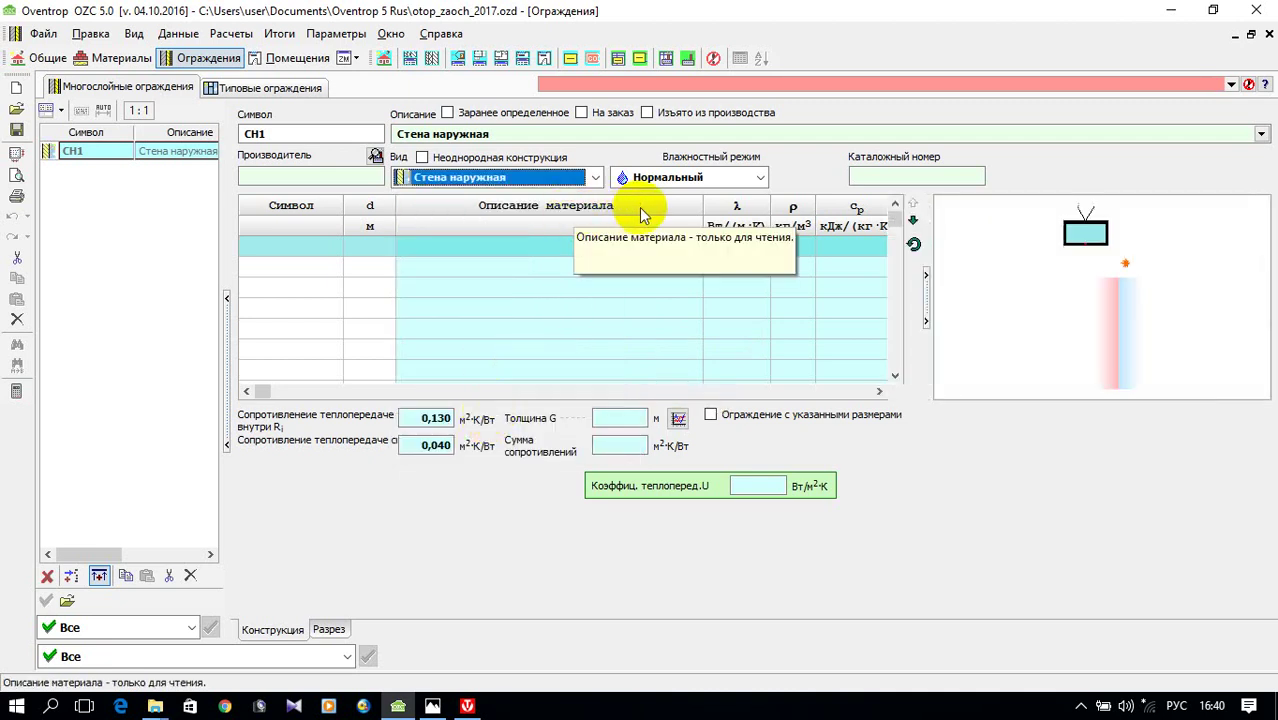
click(761, 179)
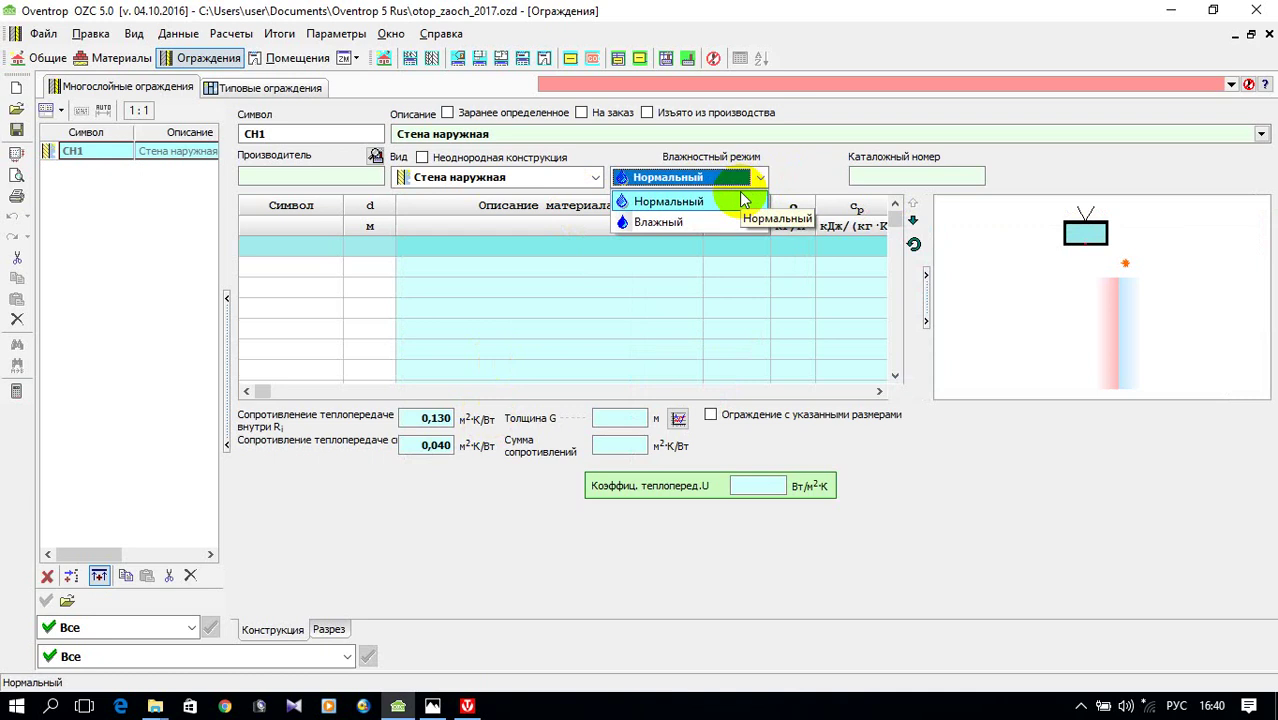
click(737, 200)
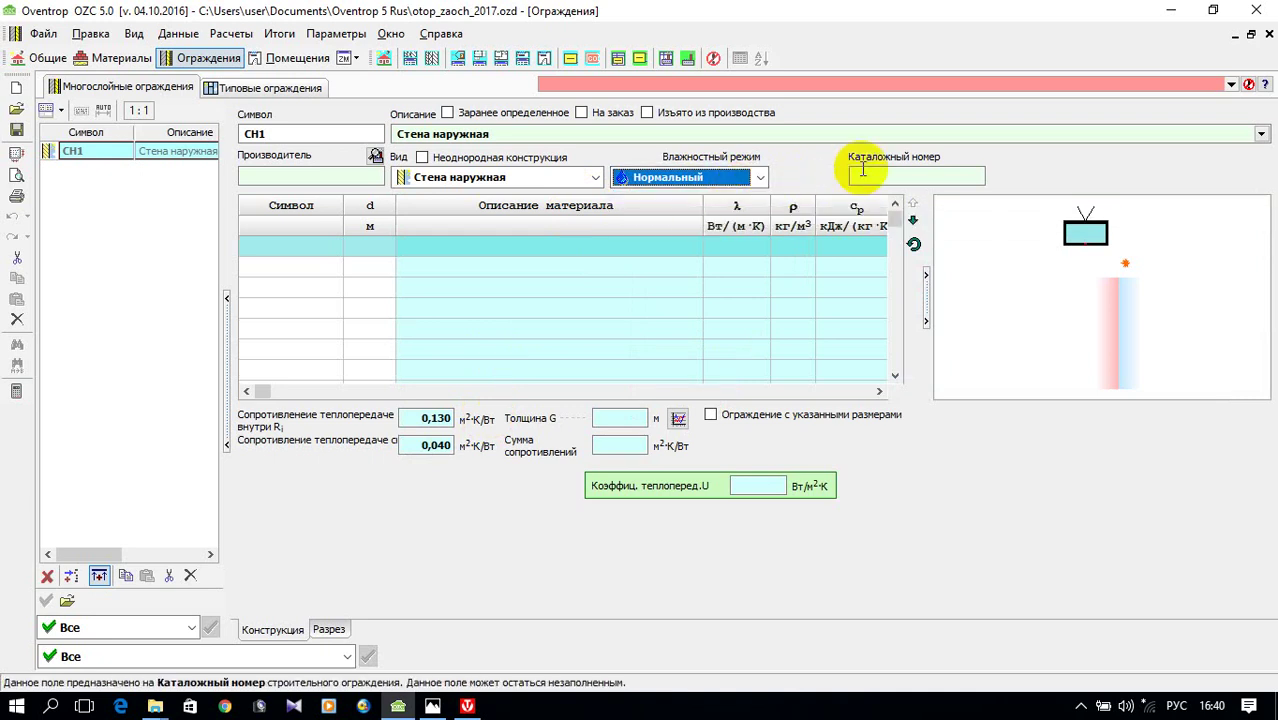
- For the first layer of СН1, open the catalogue of homogeneous materials and filter it by Штукатурки и растворы
click(306, 247)
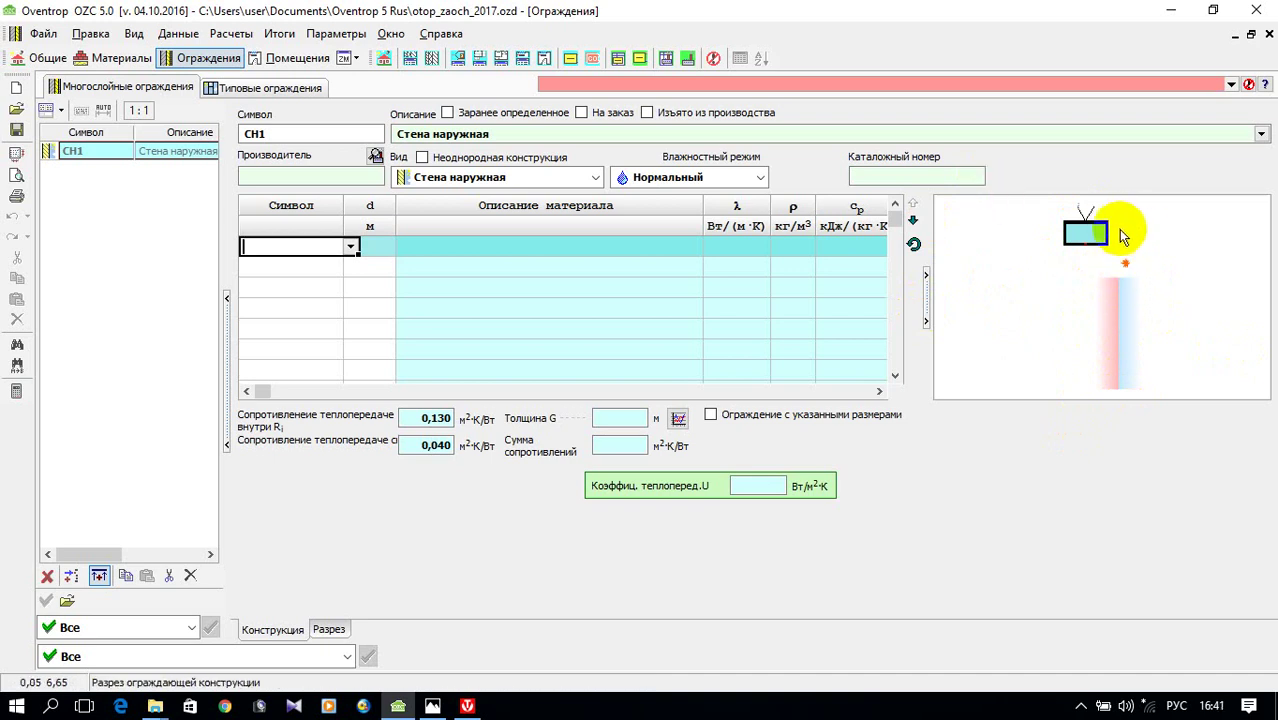
click(350, 246)
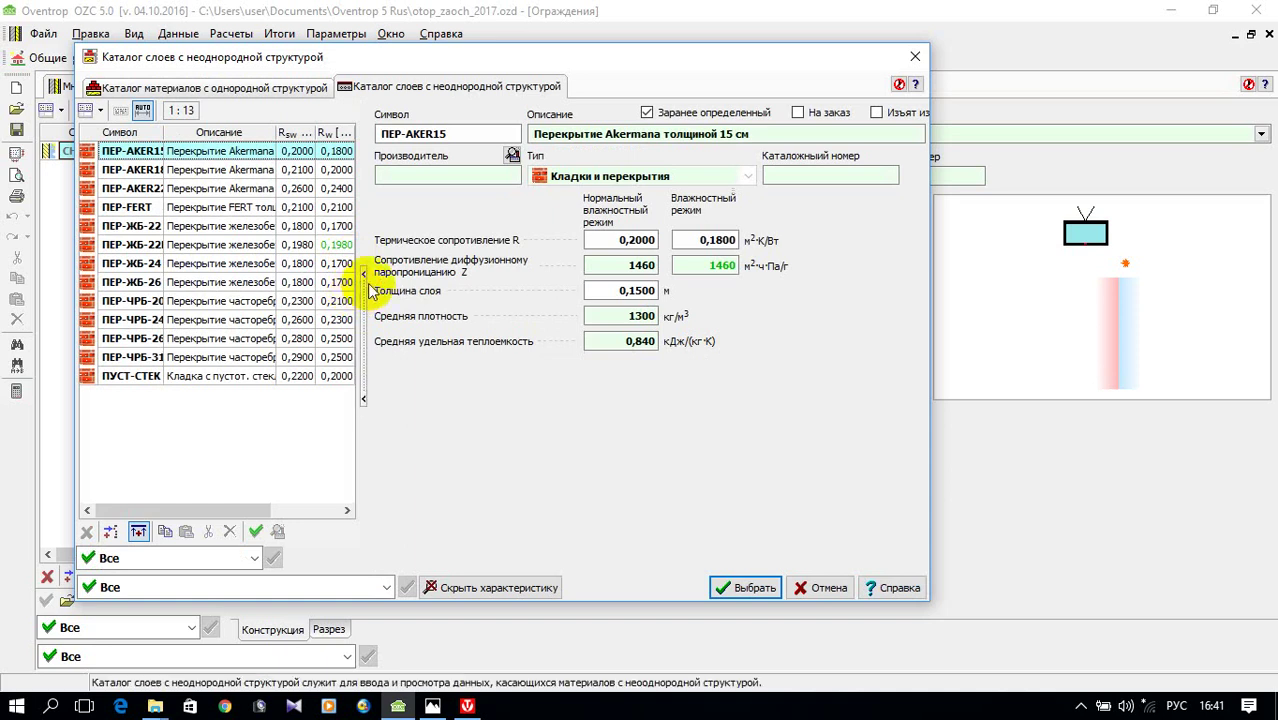
click(386, 587)
click(389, 588)
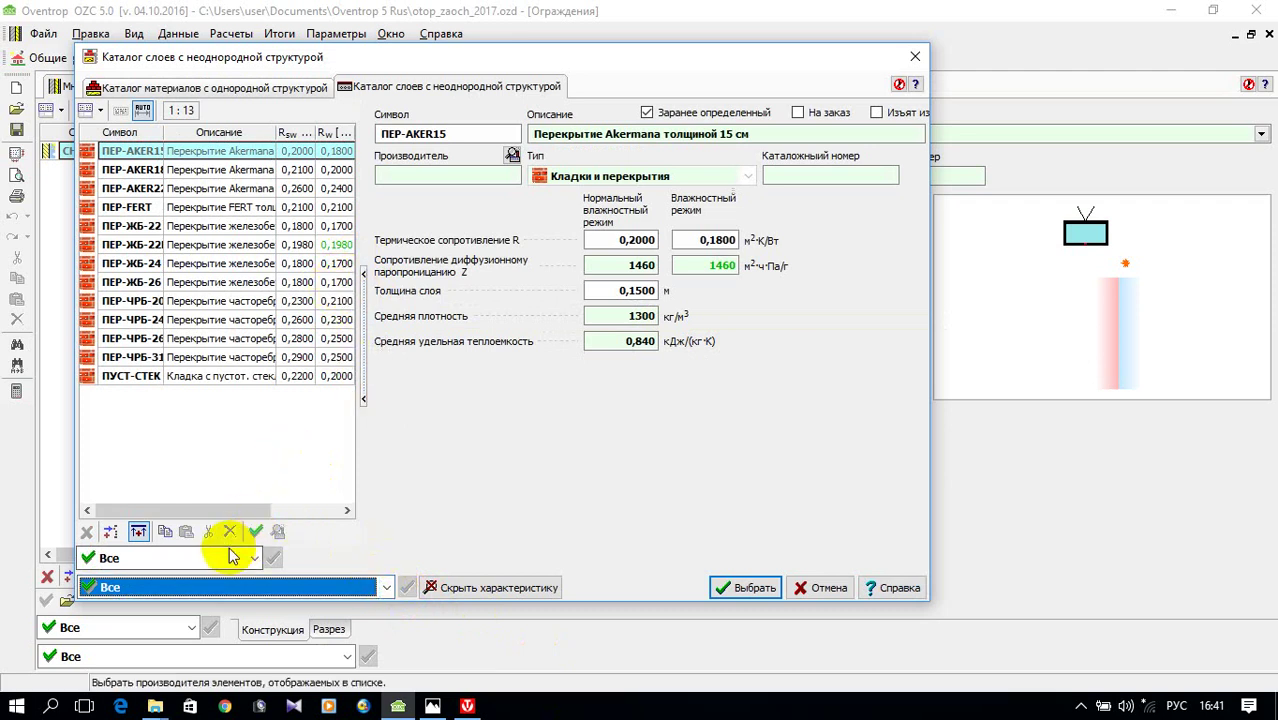
click(160, 88)
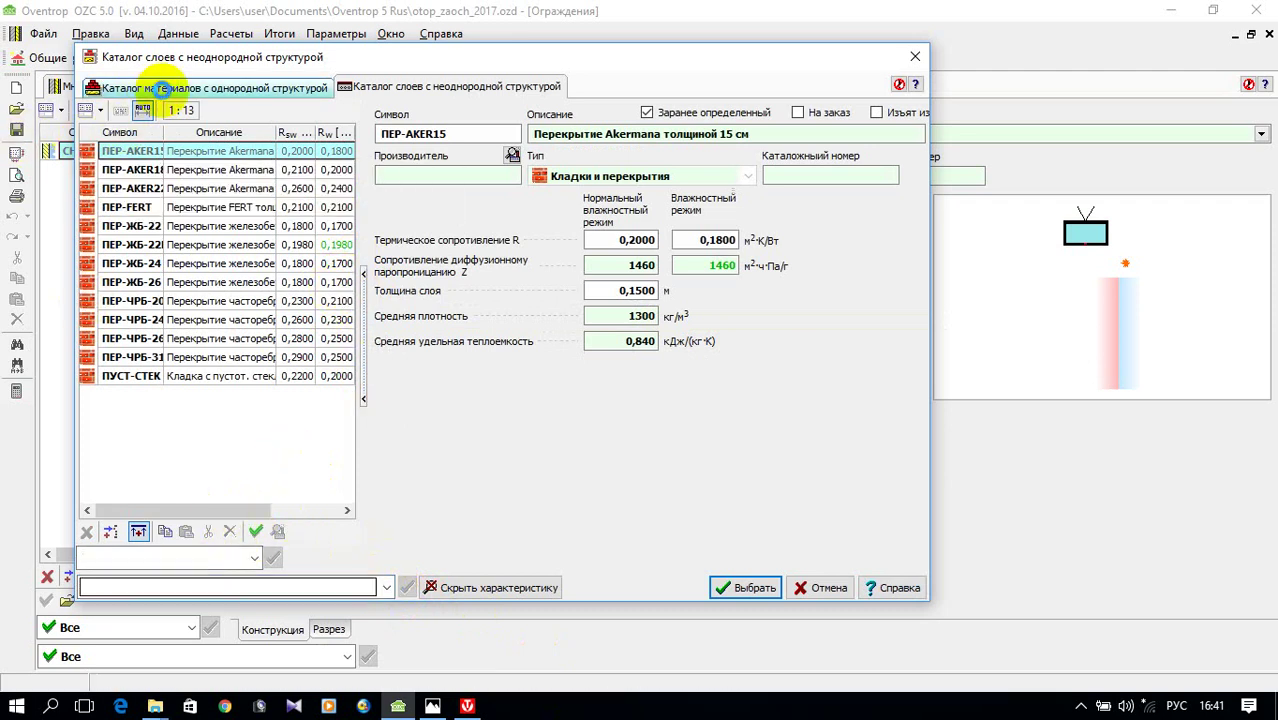
click(387, 587)
scroll(297, 526, down, 3)
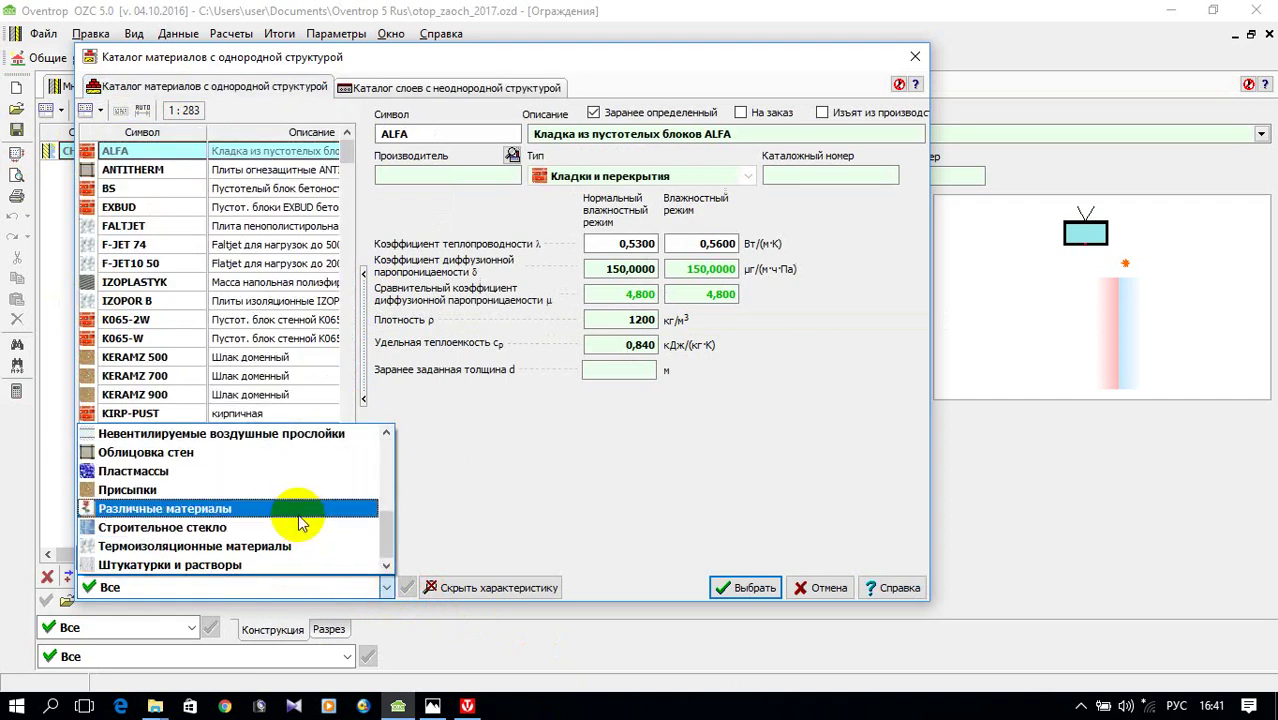
click(257, 566)
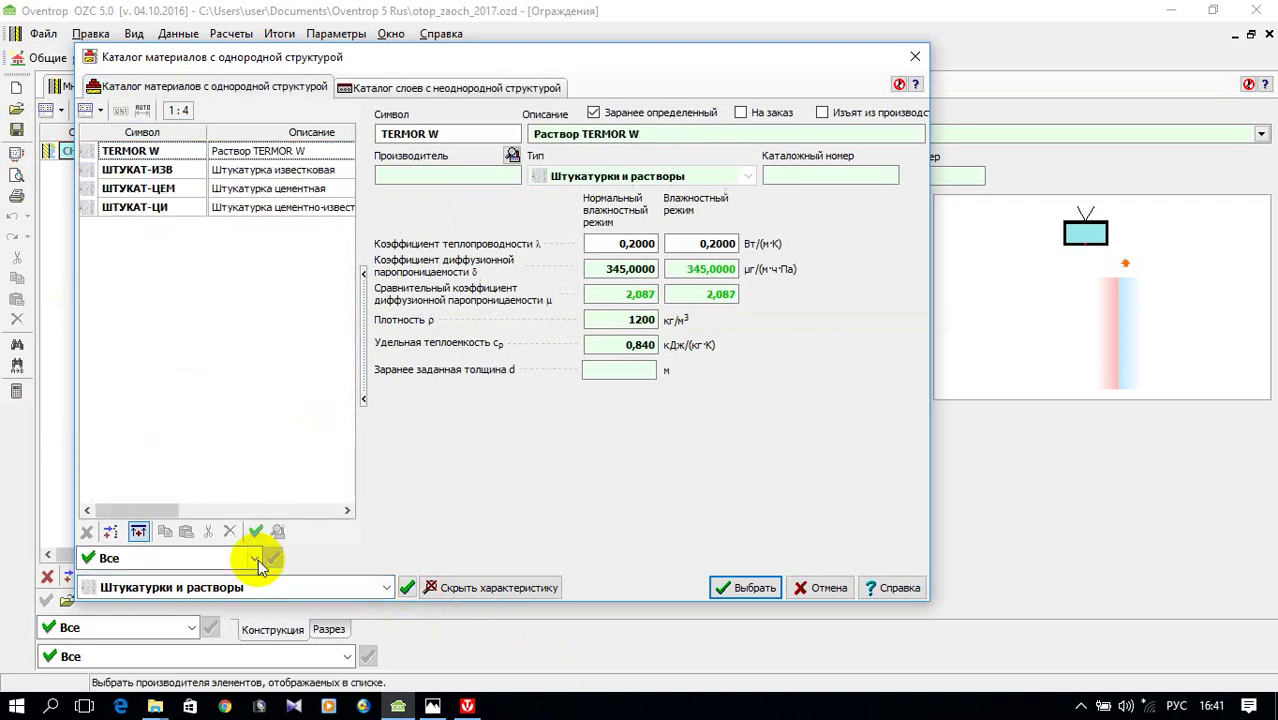
- Choose the cement plaster ШТУКАТ-ЦЕМ as the first layer of СН1 and set its thickness to 0.01 m
click(168, 190)
click(758, 584)
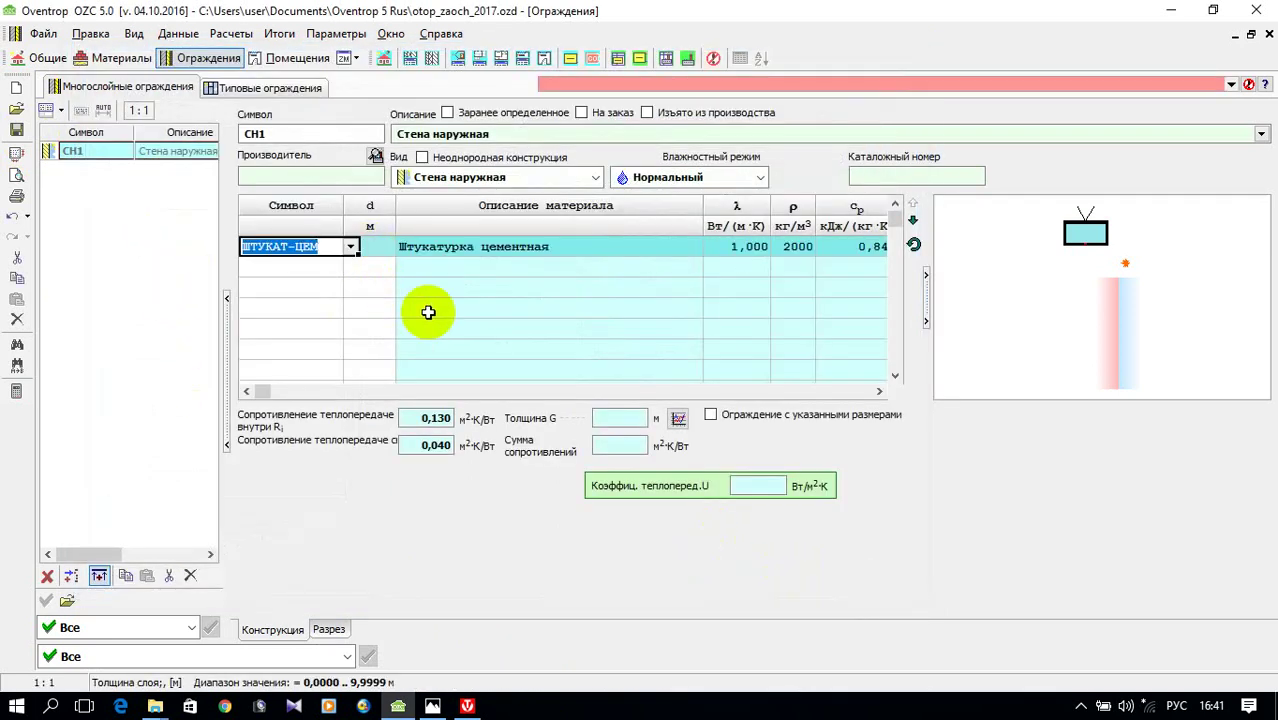
key(Tab)
text(0ю01)
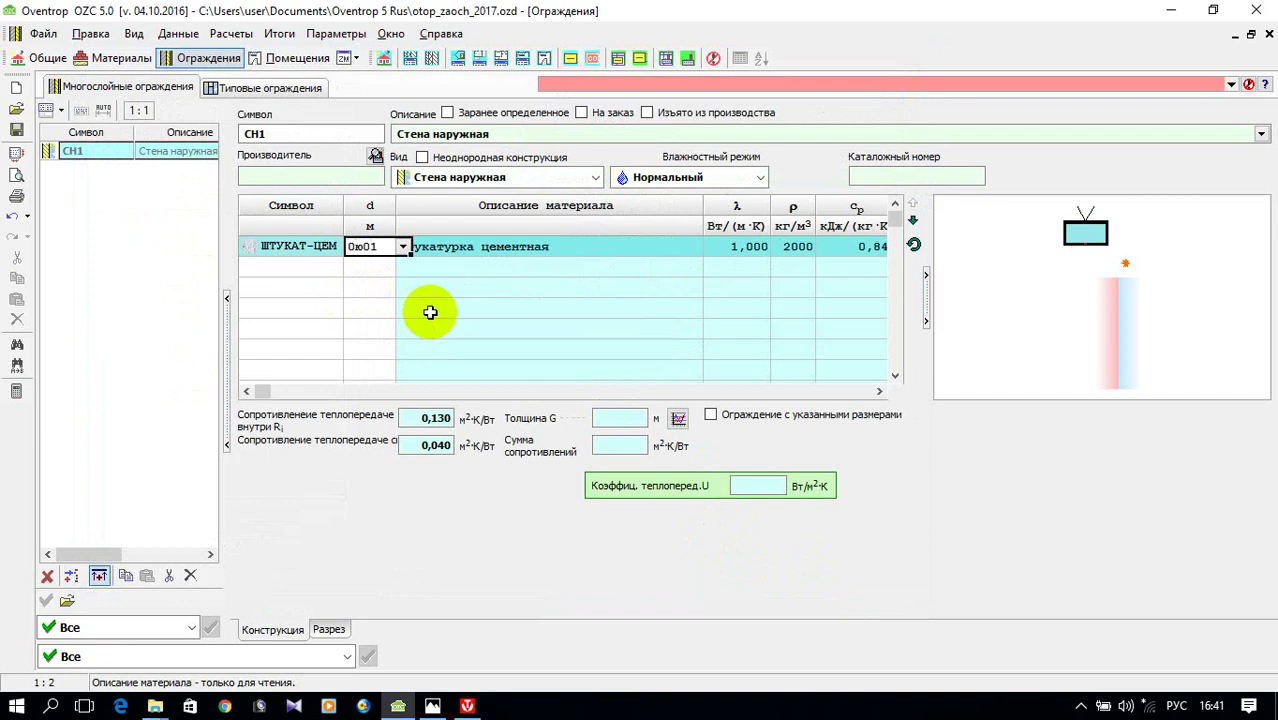
key(alt+shift)
click(362, 247)
key(BackSpace)
text(.)
key(BackSpace)
text(.)
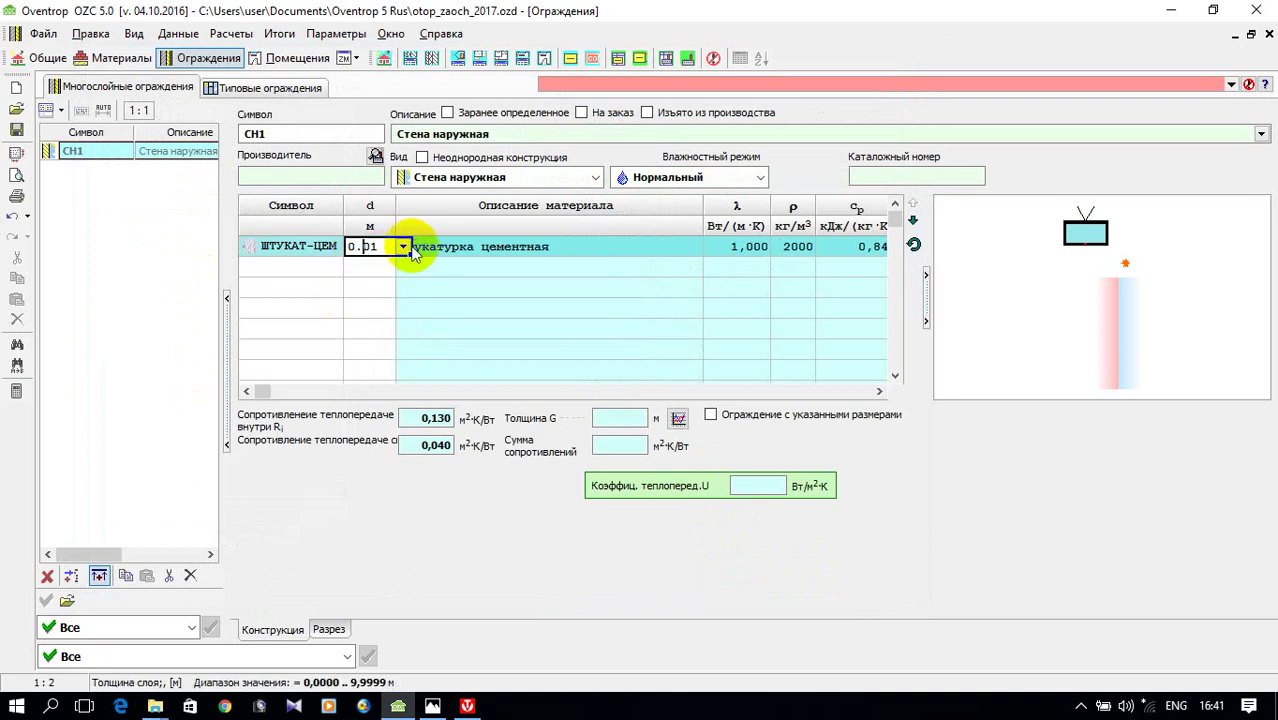
- For the second layer of СН1, filter the homogeneous materials catalogue by Кладки и перекрытия and choose КИРП_1800
click(305, 274)
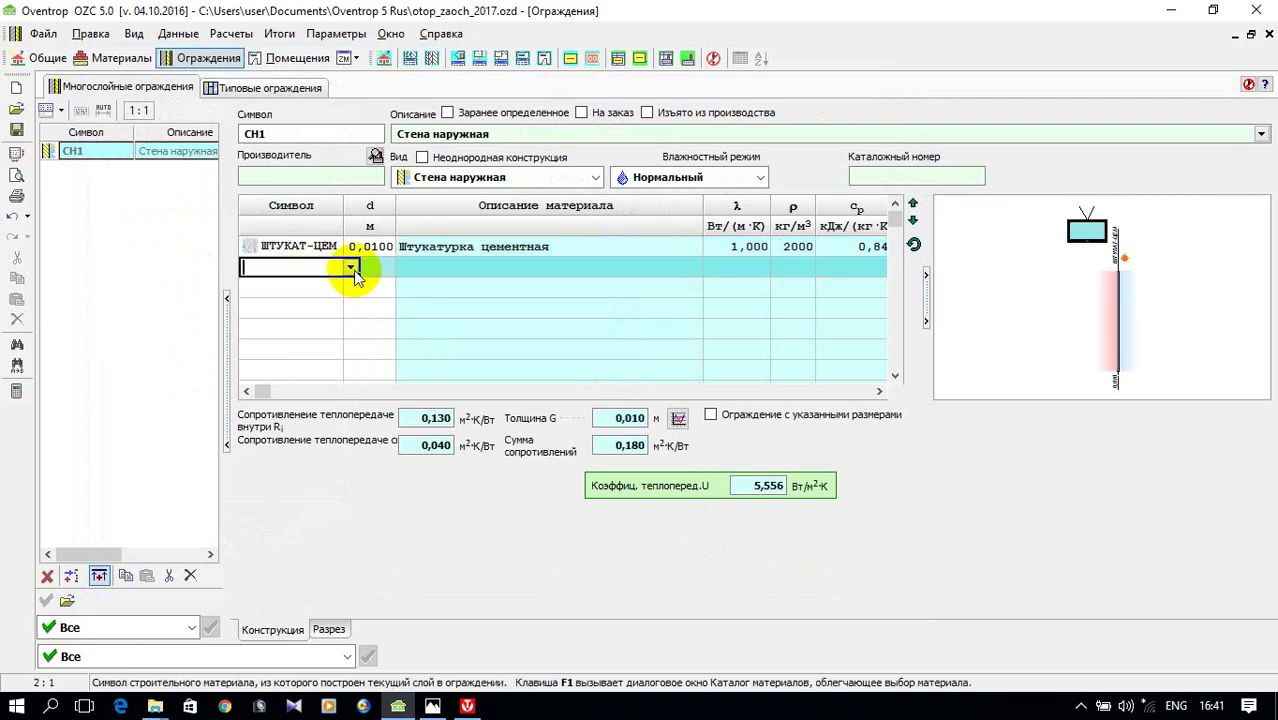
click(351, 270)
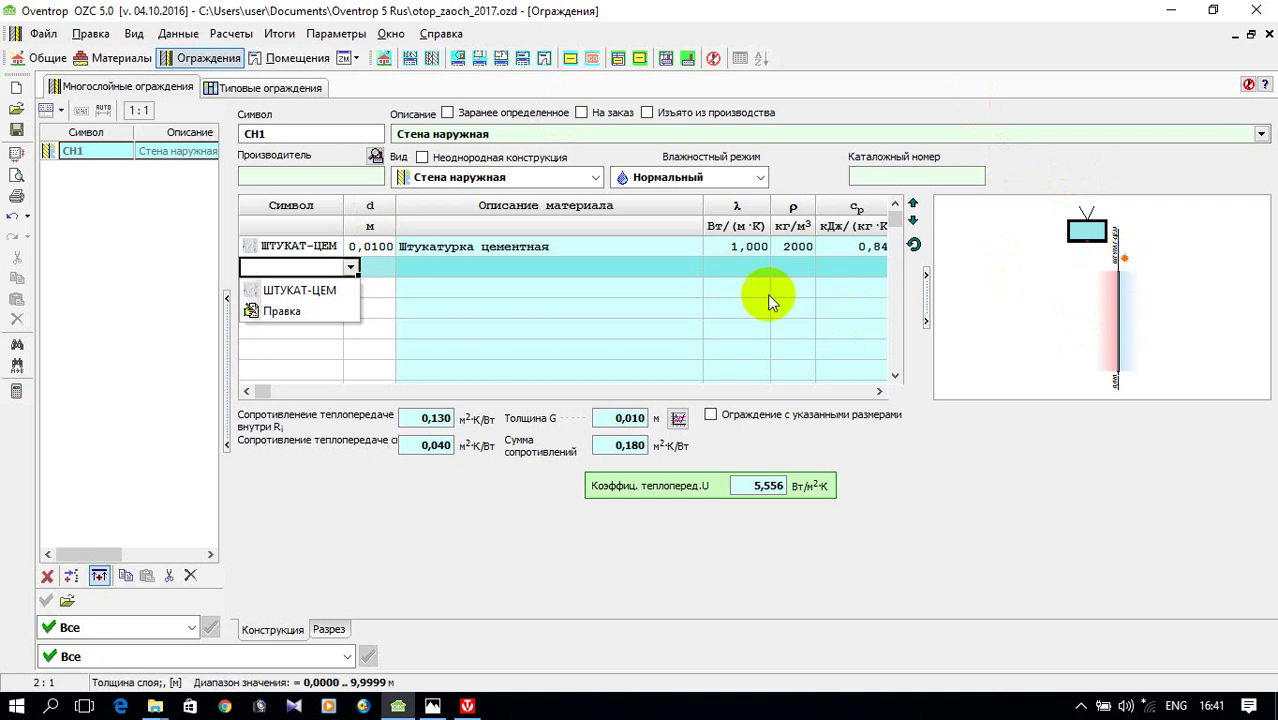
click(333, 316)
double_click(333, 316)
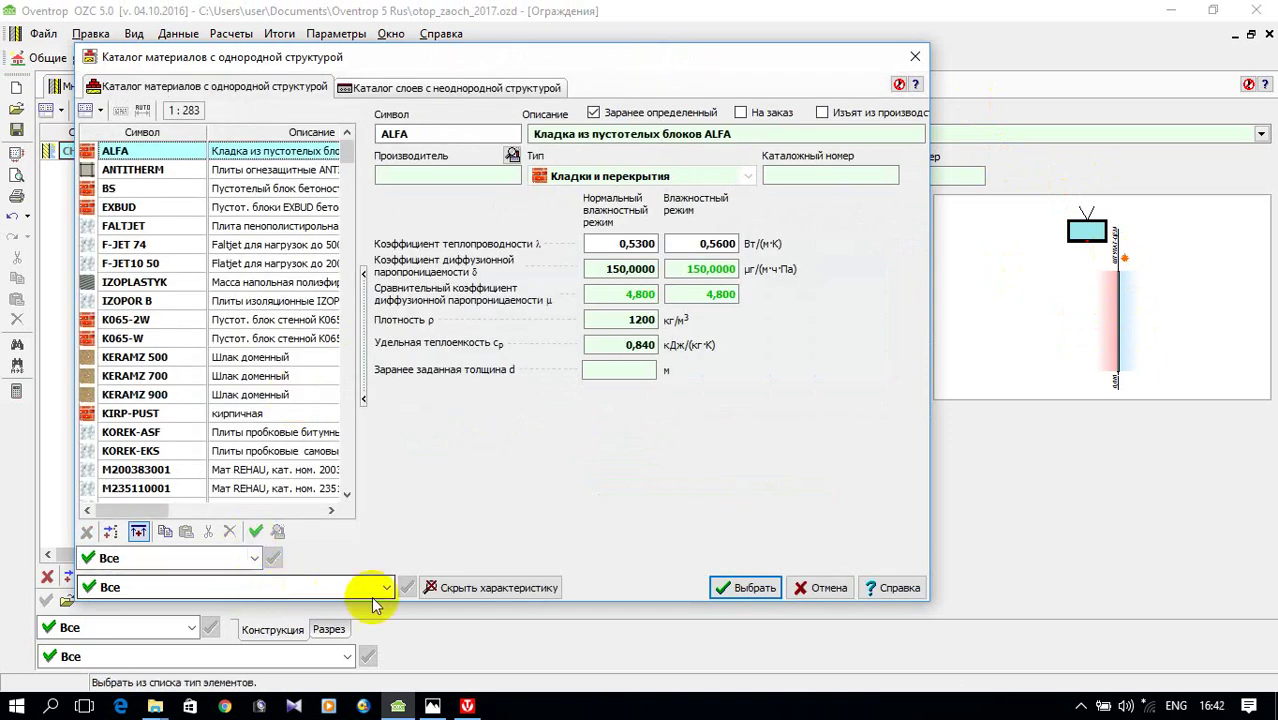
click(385, 588)
scroll(293, 506, down, 4)
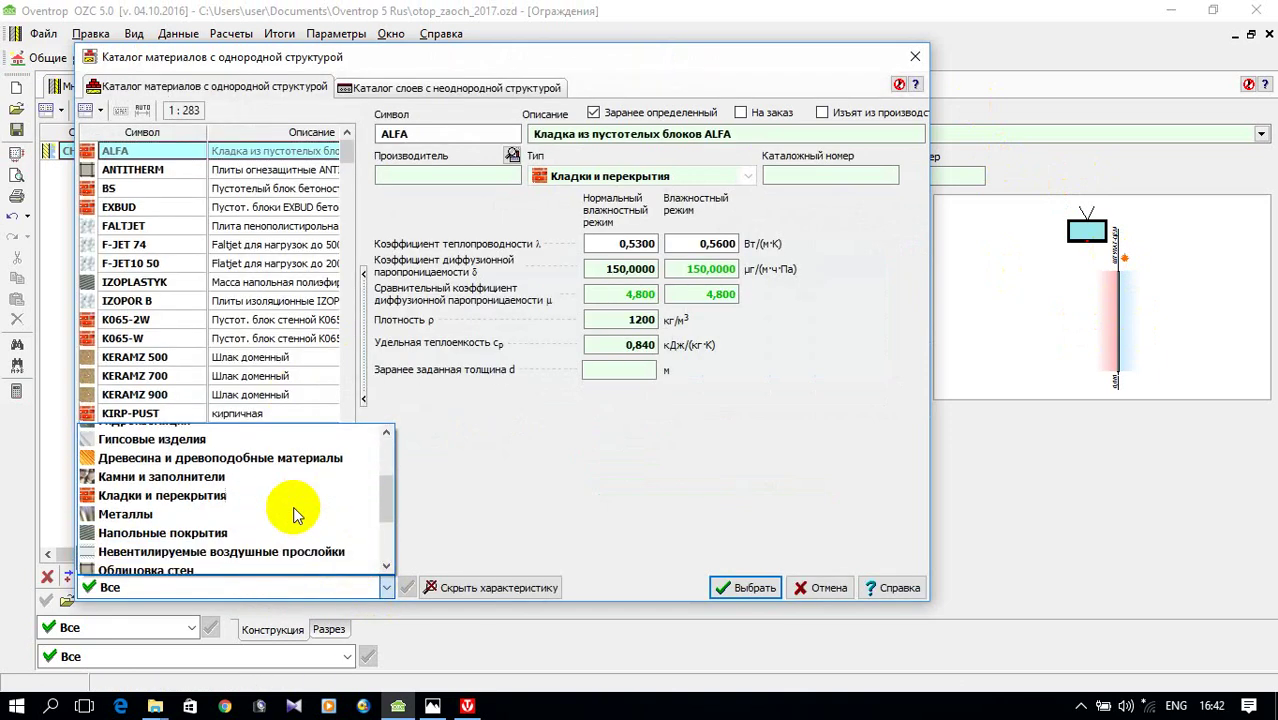
scroll(287, 490, up, 6)
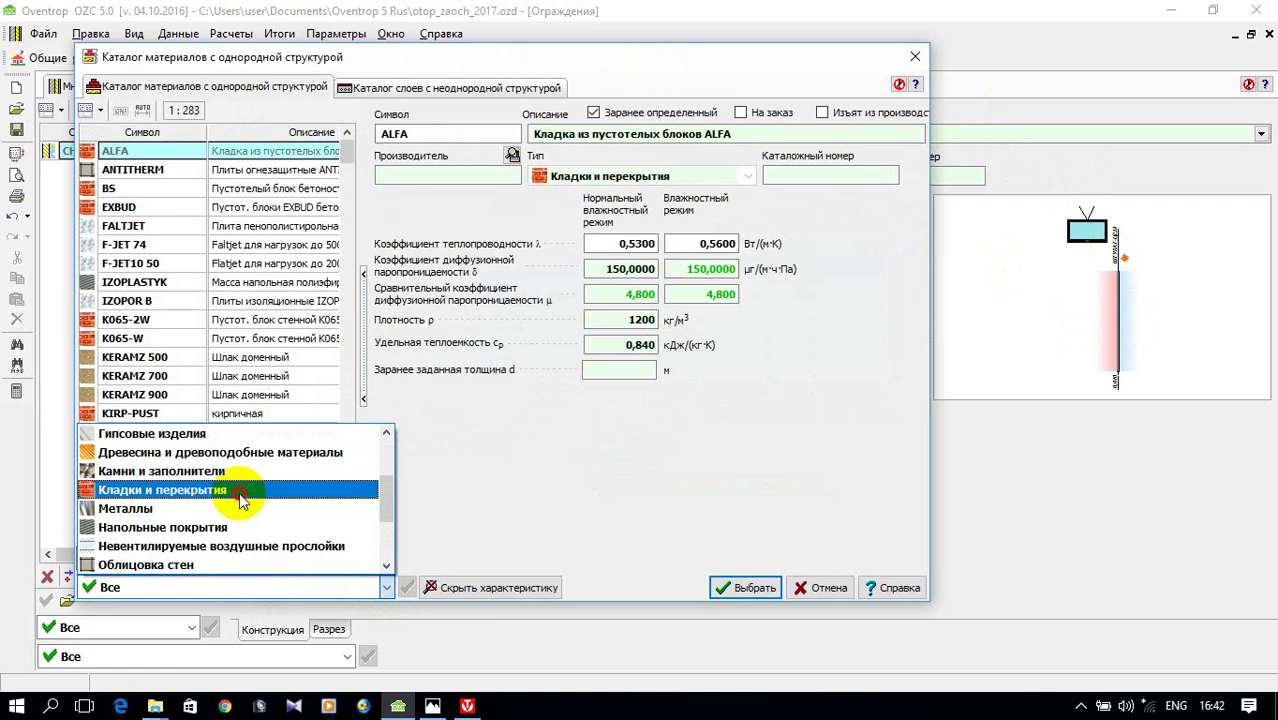
click(285, 490)
click(238, 472)
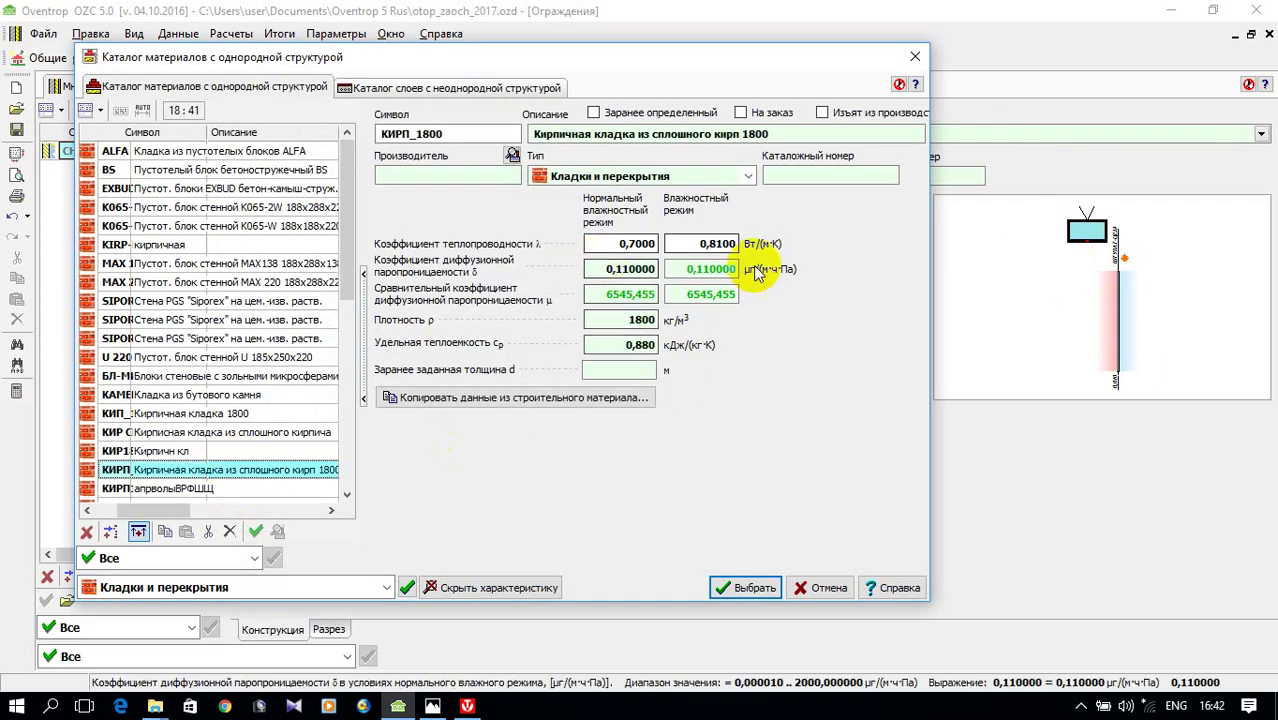
click(752, 587)
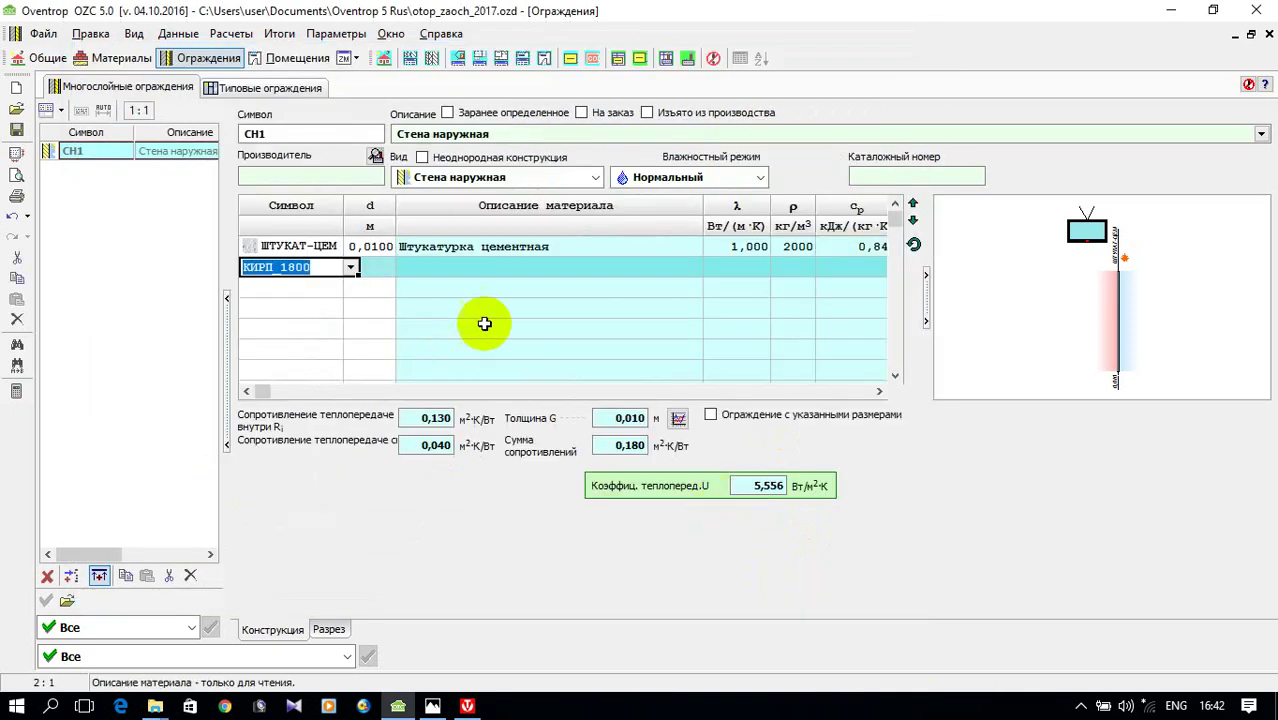
- Set the thickness of the КИРП_1800 second layer to 0.25 m
click(371, 267)
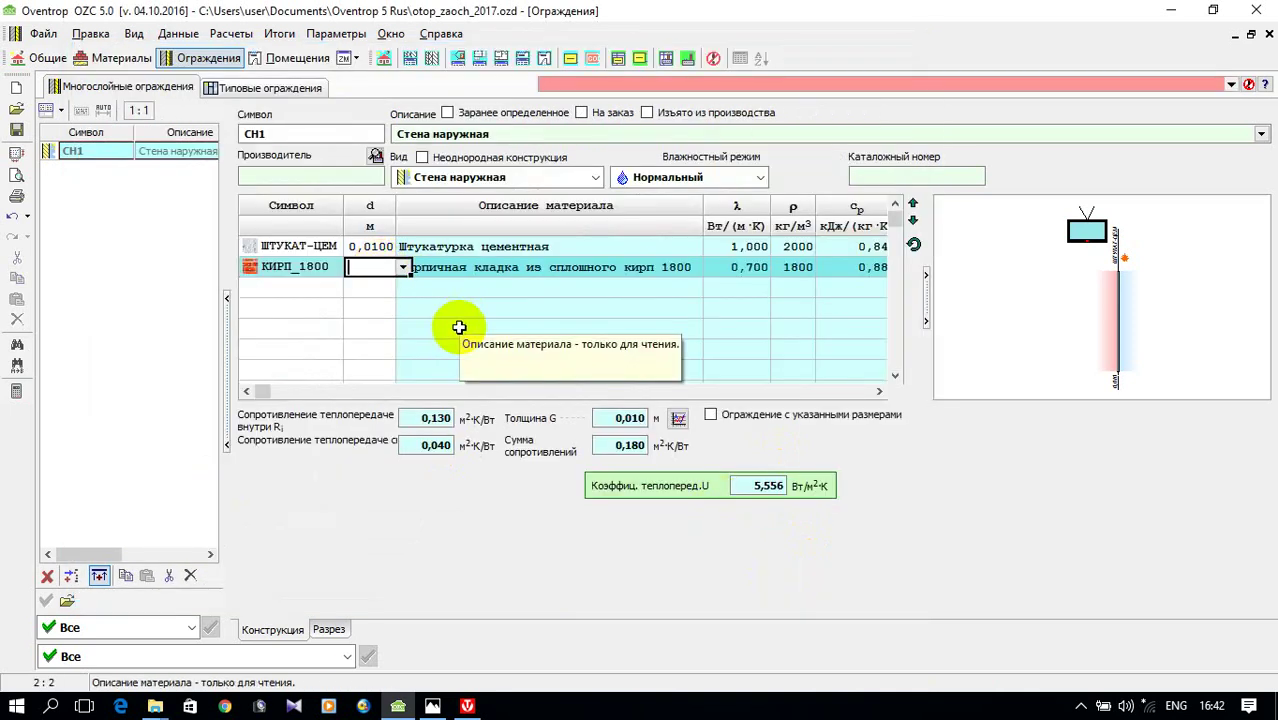
text(0)
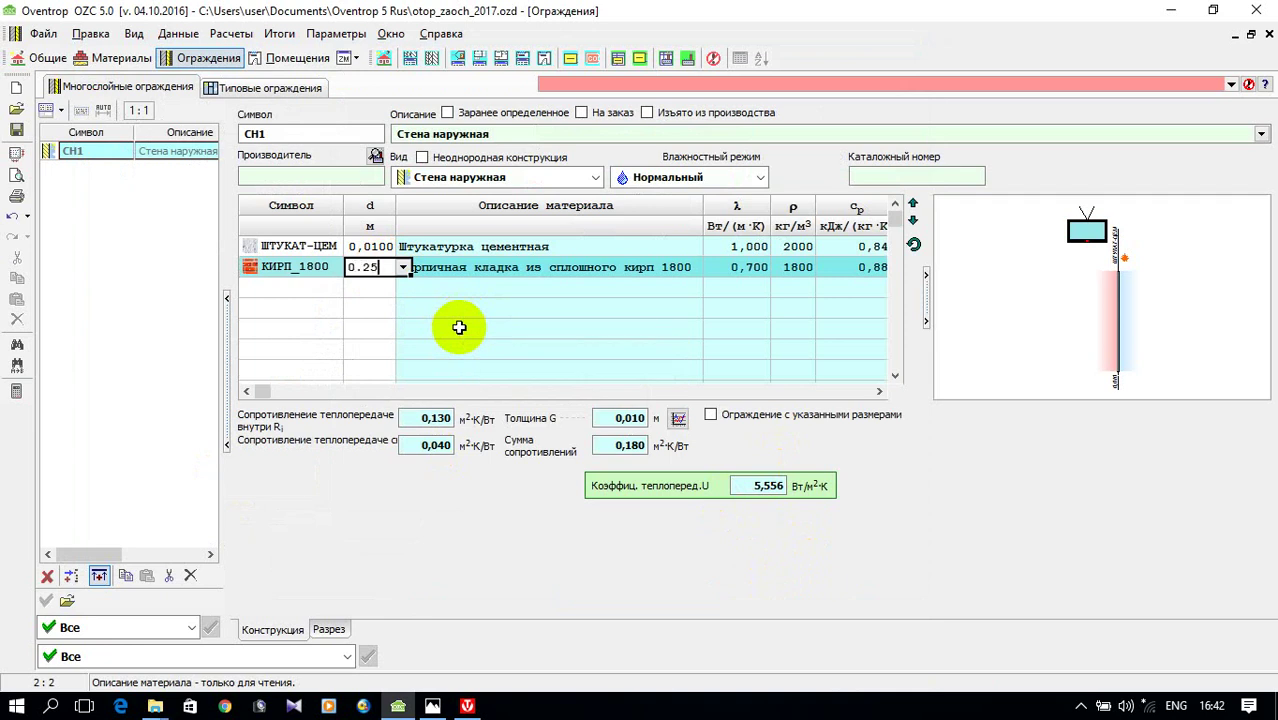
text(.25)
click(335, 278)
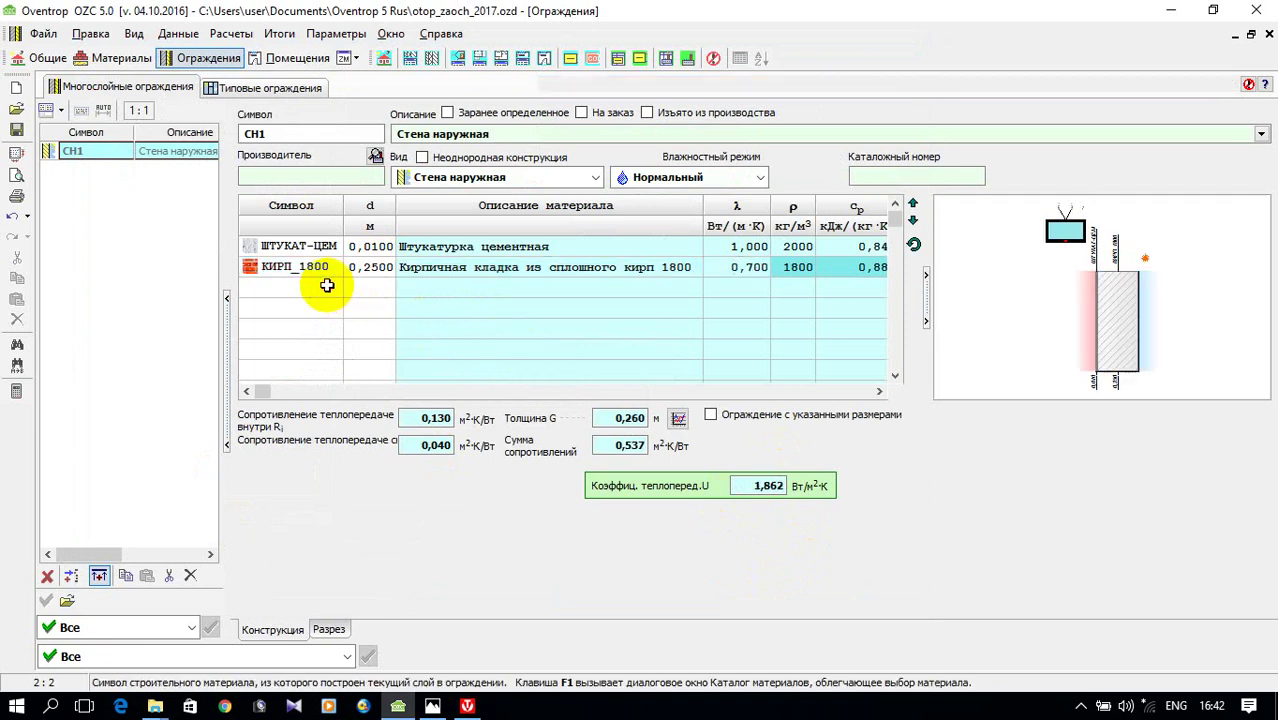
- For the third layer of СН1, open the homogeneous materials catalogue and filter it by Термоизоляционные материалы
click(327, 285)
click(350, 288)
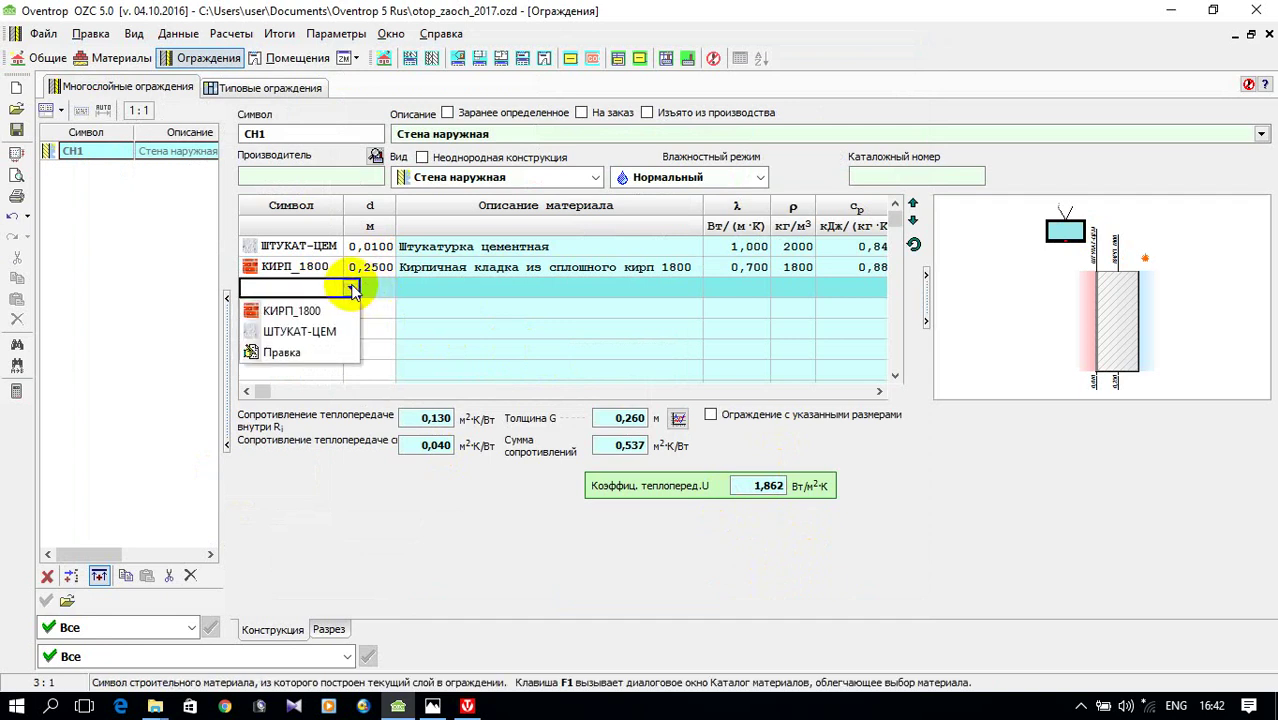
click(332, 350)
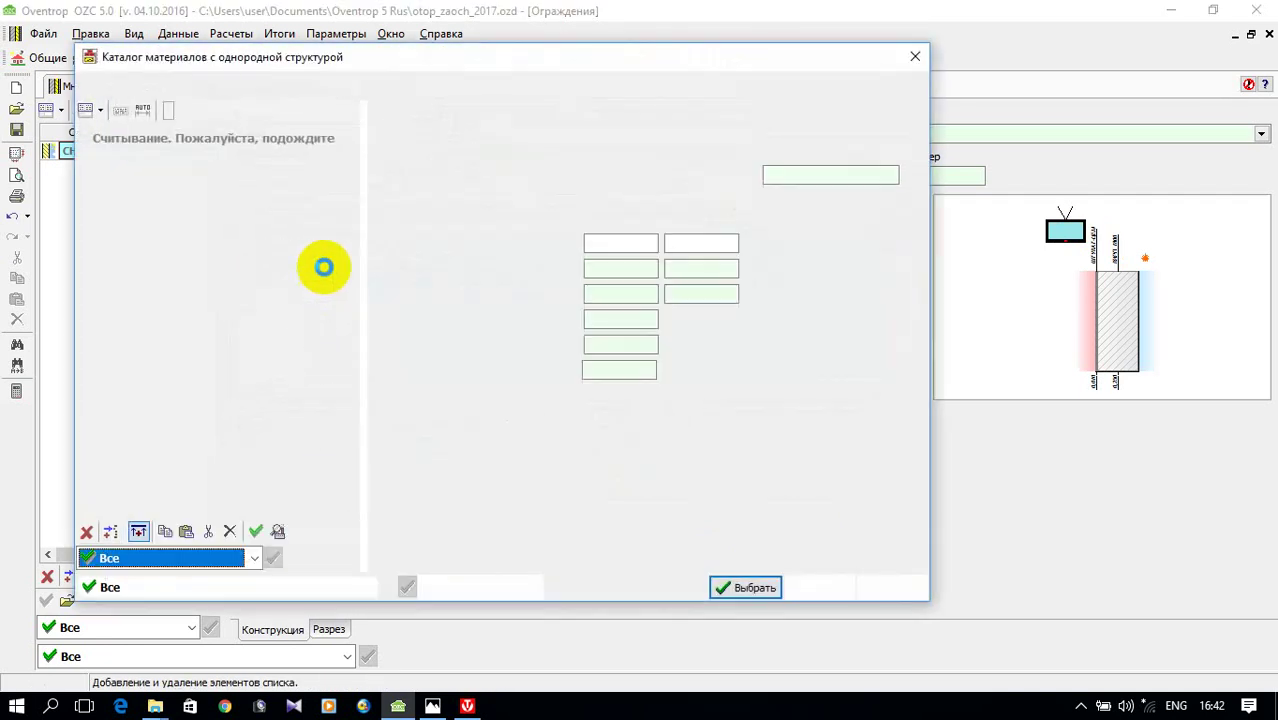
drag(347, 151, 342, 391)
click(372, 588)
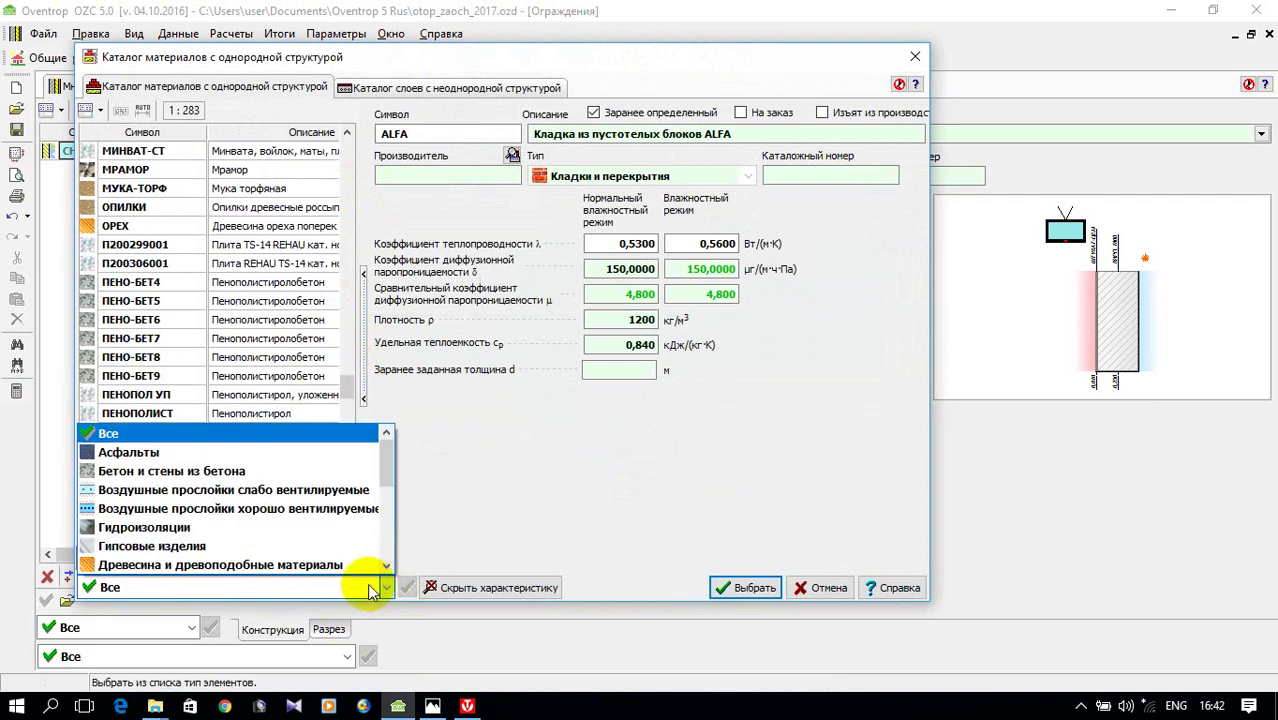
scroll(315, 545, down, 2)
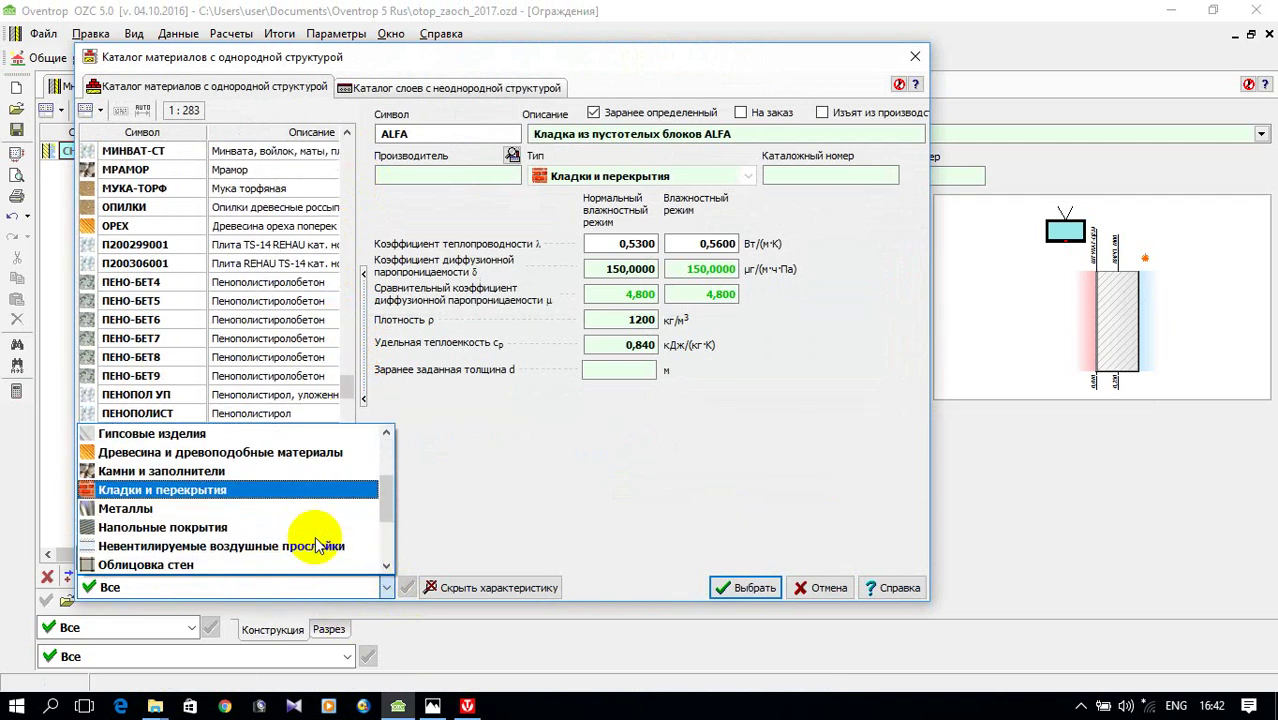
scroll(305, 545, down, 2)
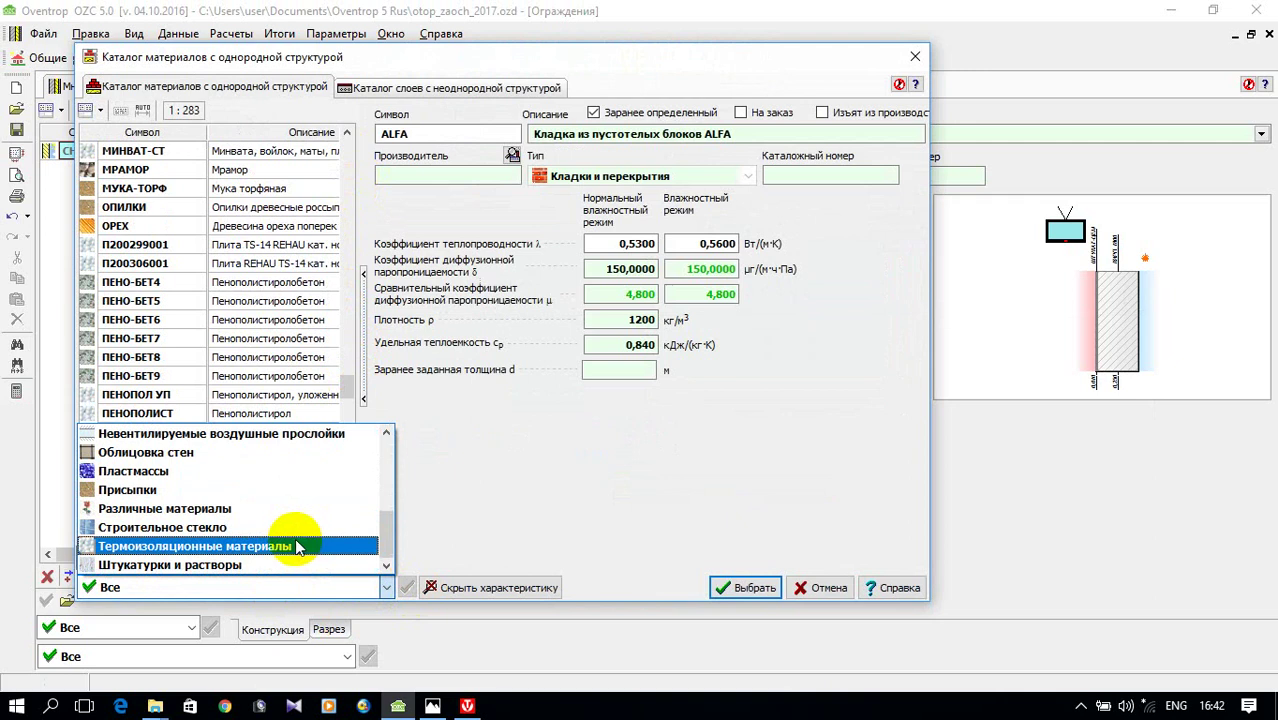
click(296, 545)
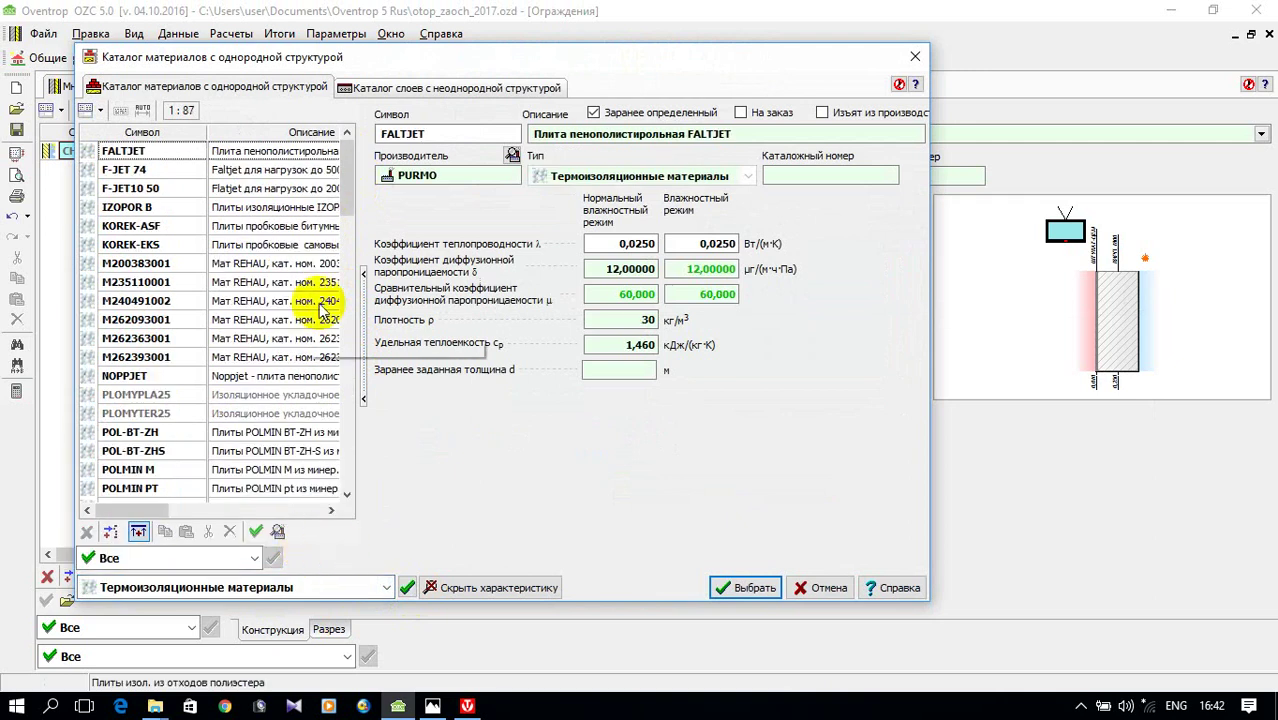
- Compare the Пенополистирол entries, choose the one with density 20 kg/m³ for the third layer and set its thickness to 0.14 m
drag(347, 185, 347, 460)
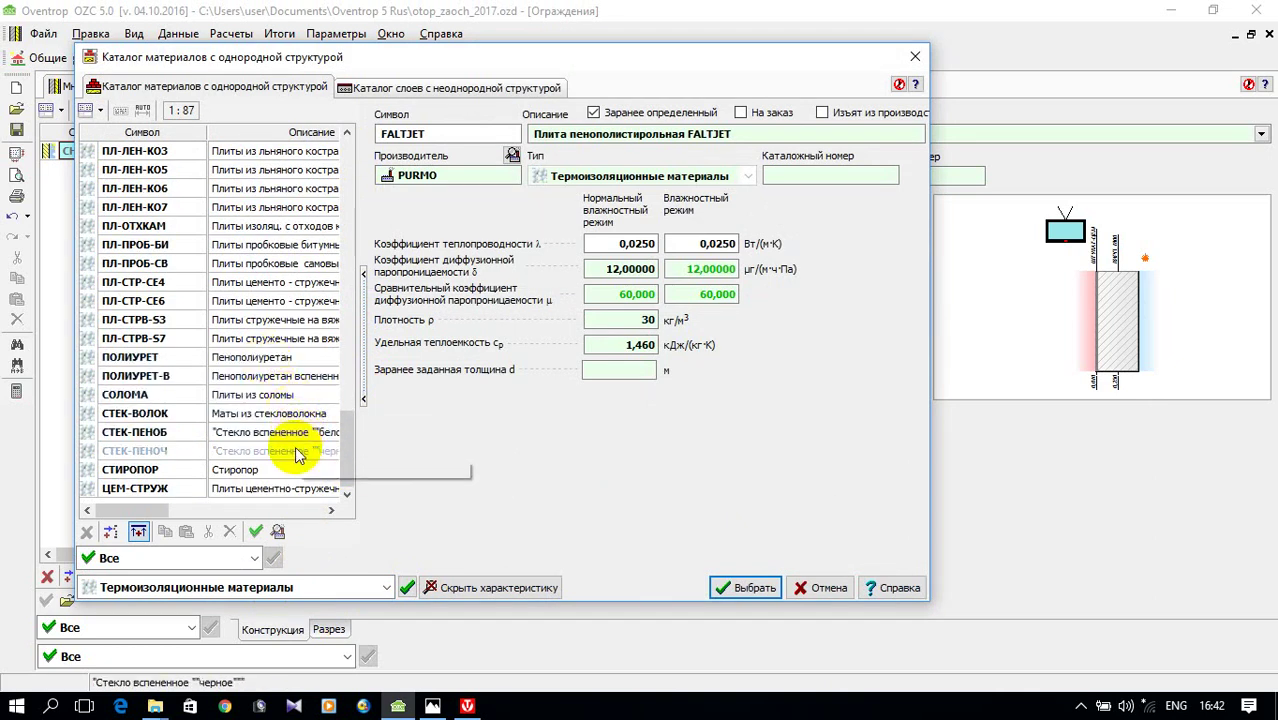
scroll(300, 456, up, 2)
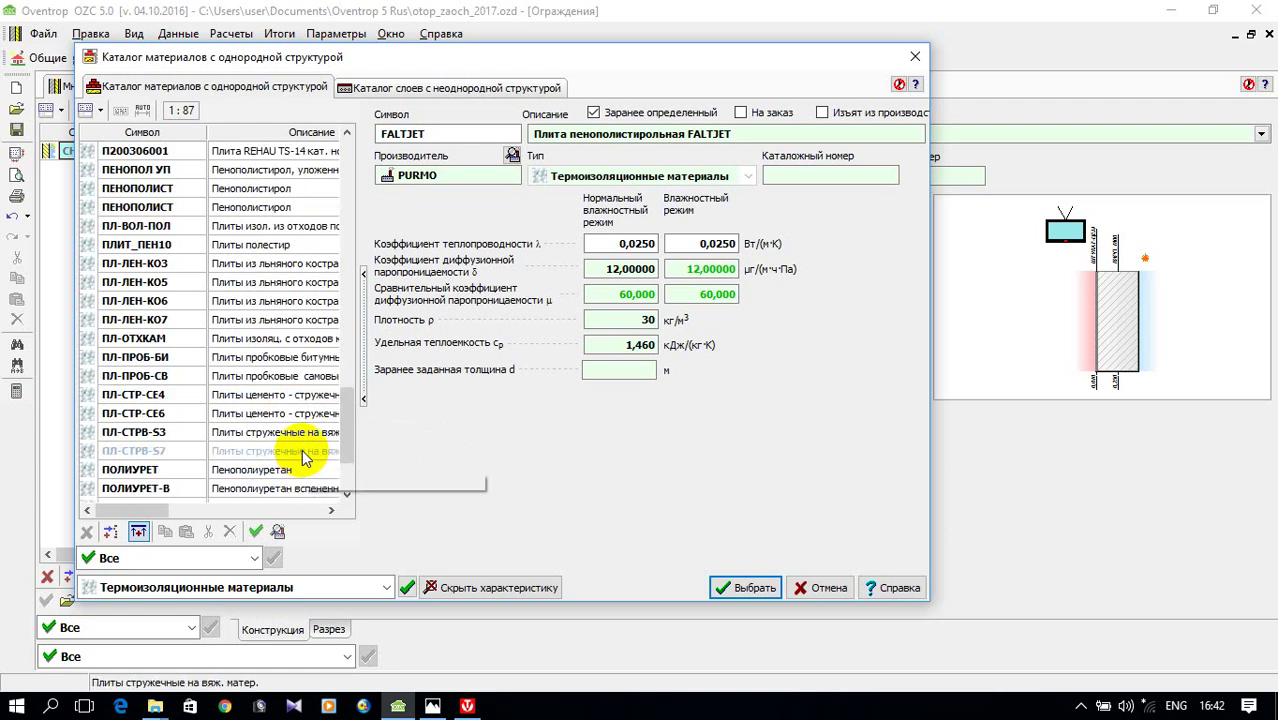
click(256, 190)
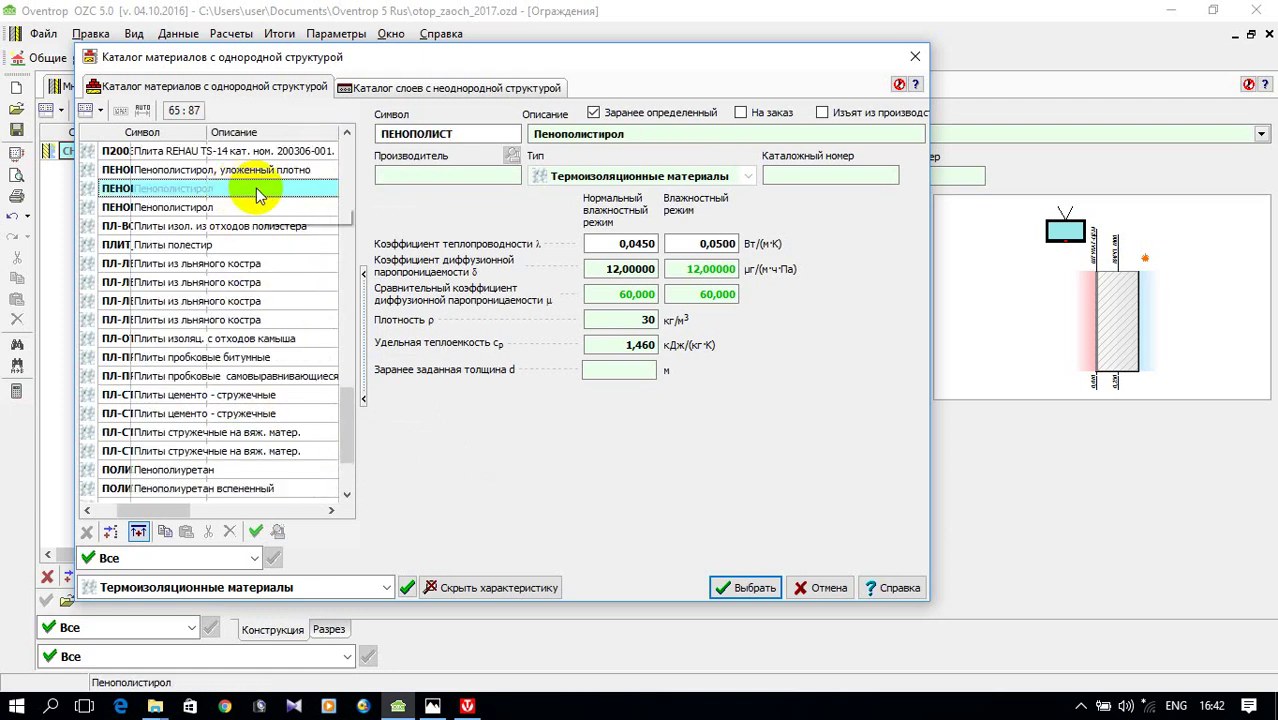
click(225, 207)
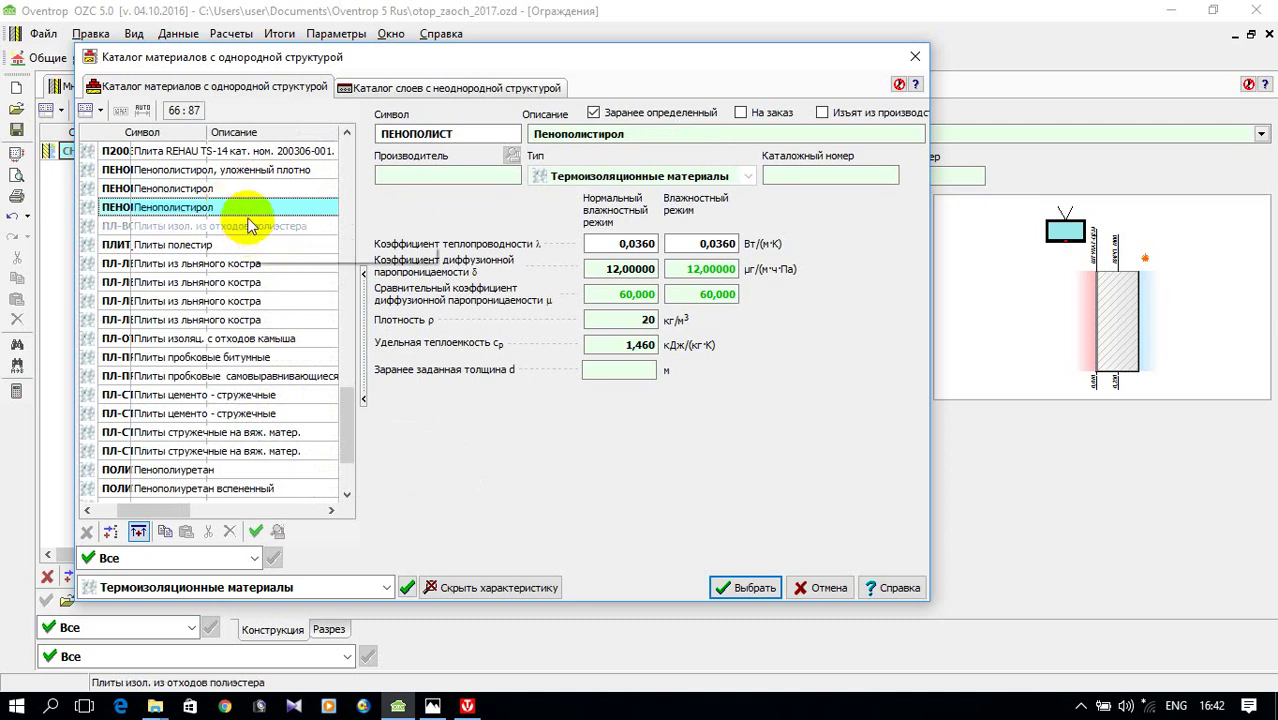
click(205, 190)
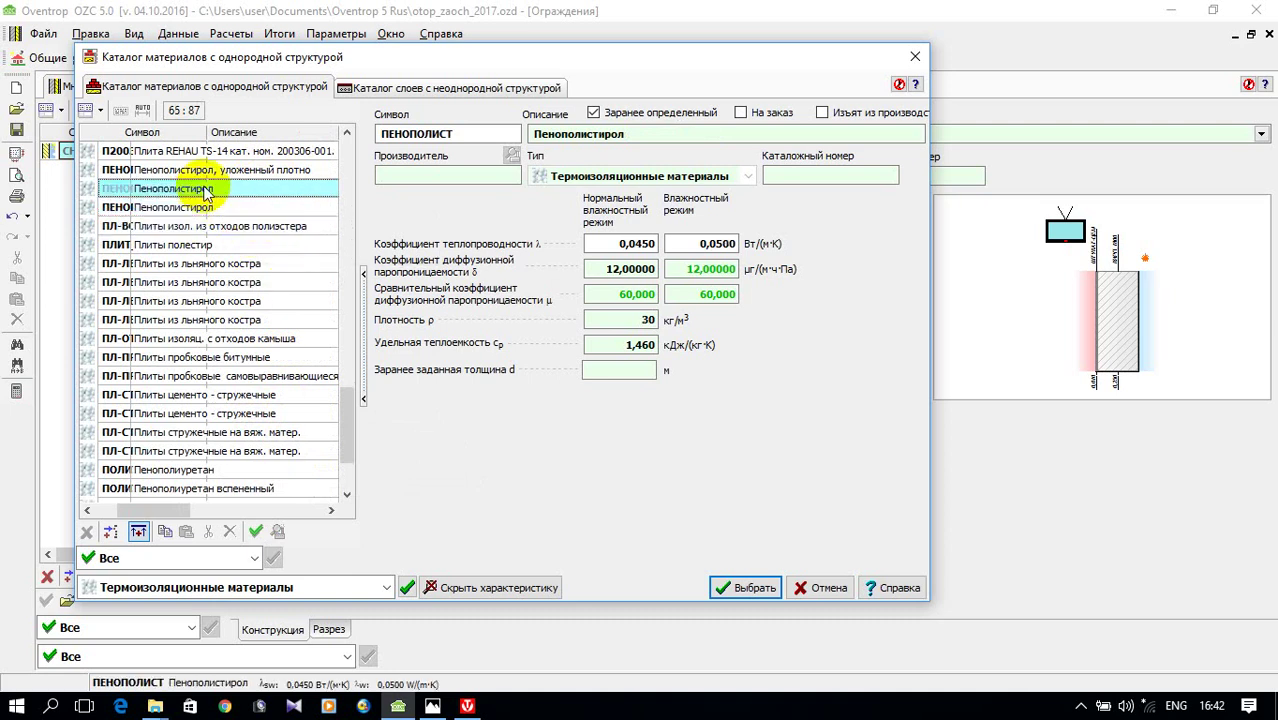
click(255, 206)
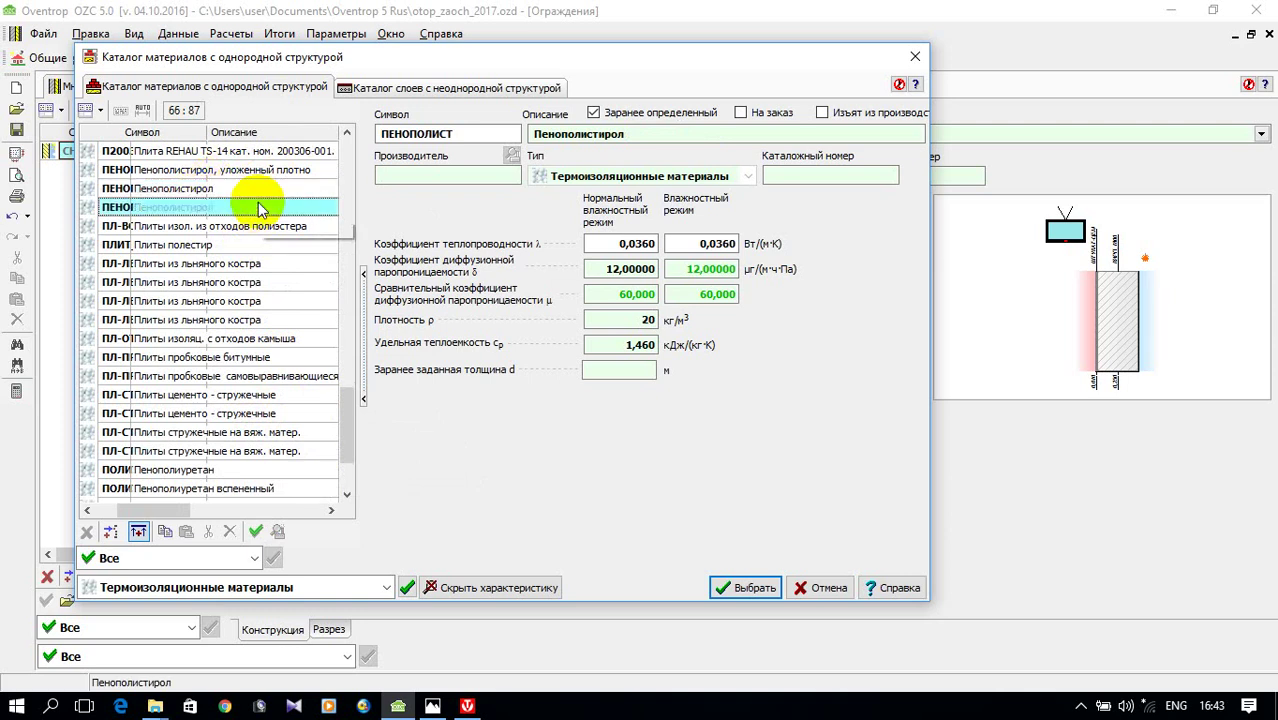
click(755, 588)
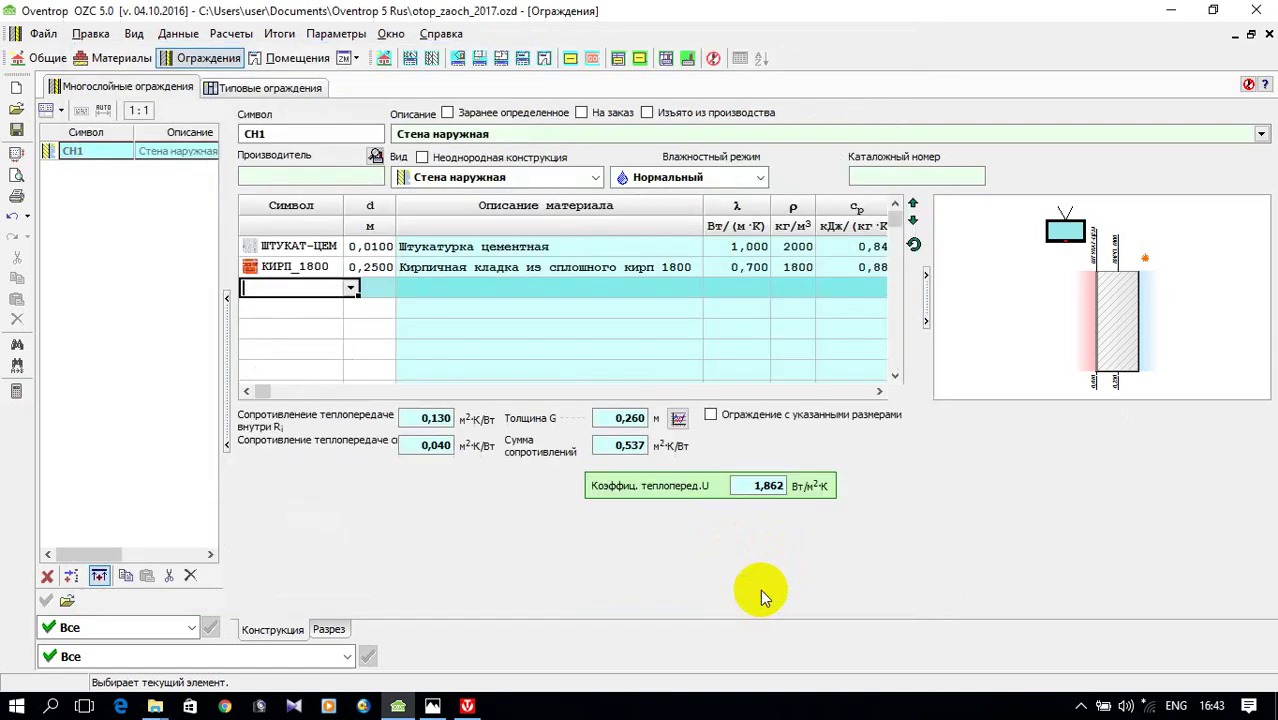
click(405, 292)
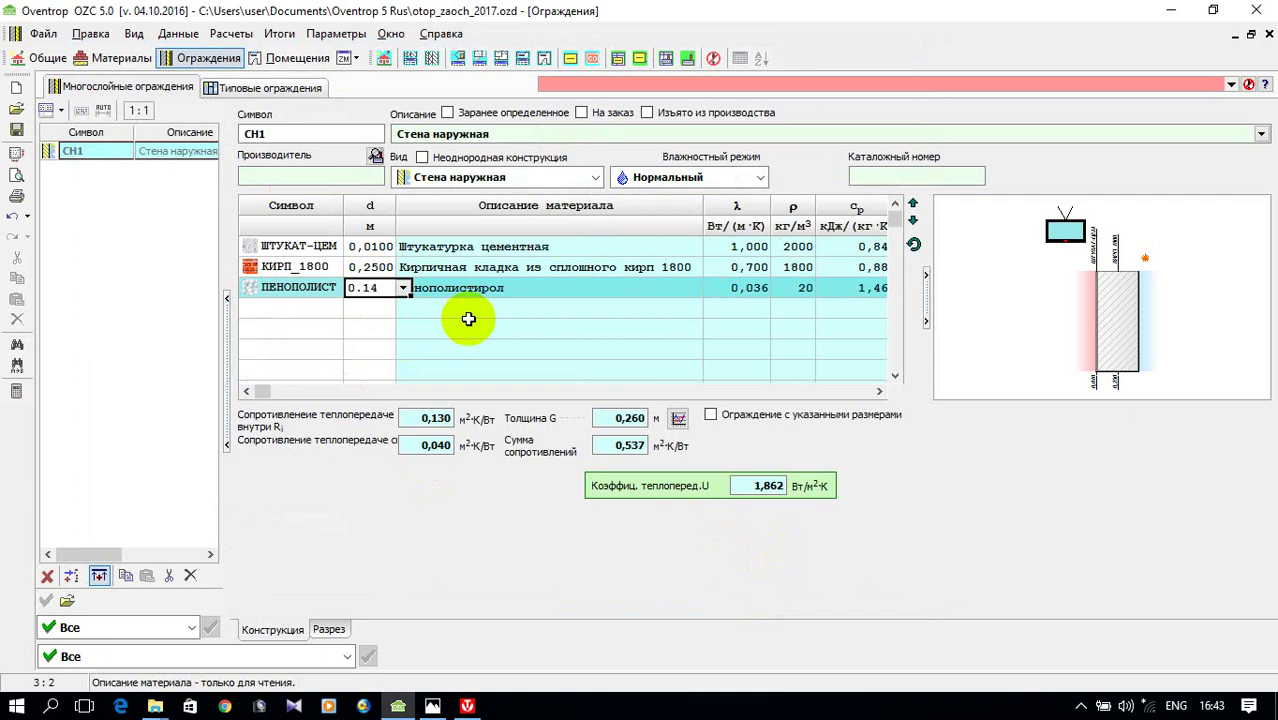
text(0.14)
- Add КИРП_1800 as the fourth layer of СН1 with a thickness of 0.12 m
click(277, 314)
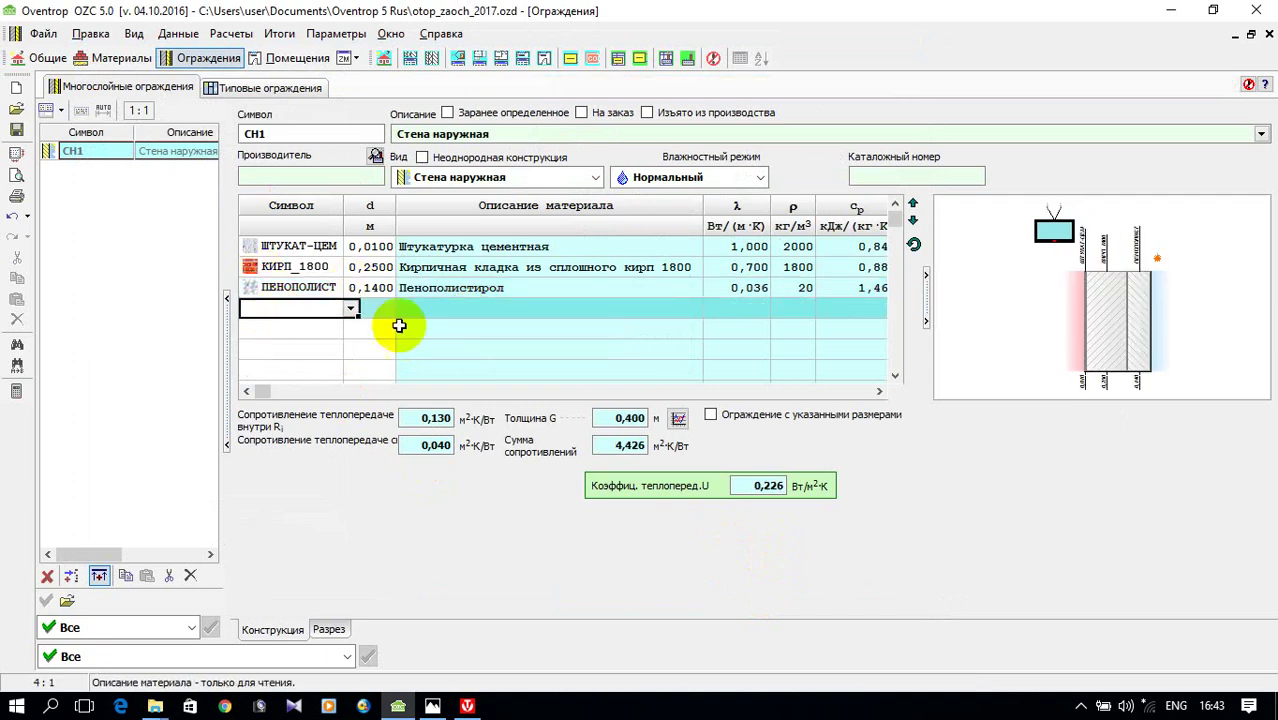
click(351, 308)
click(344, 333)
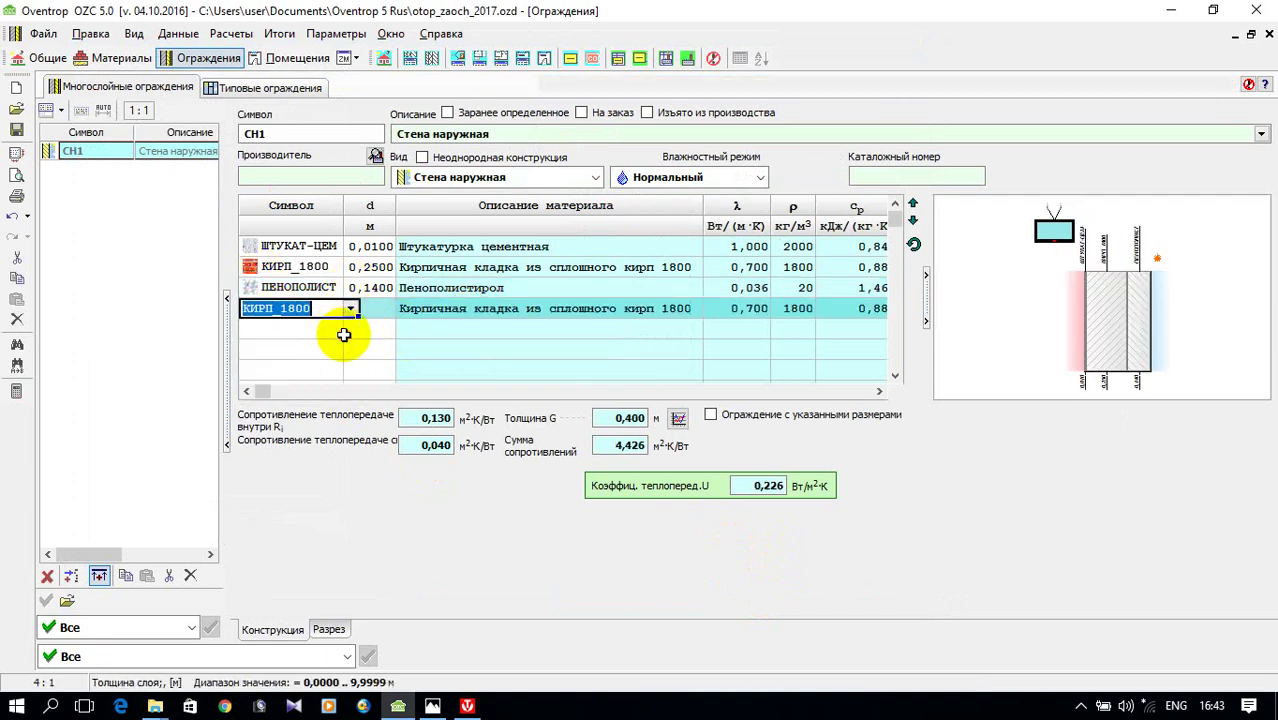
click(368, 311)
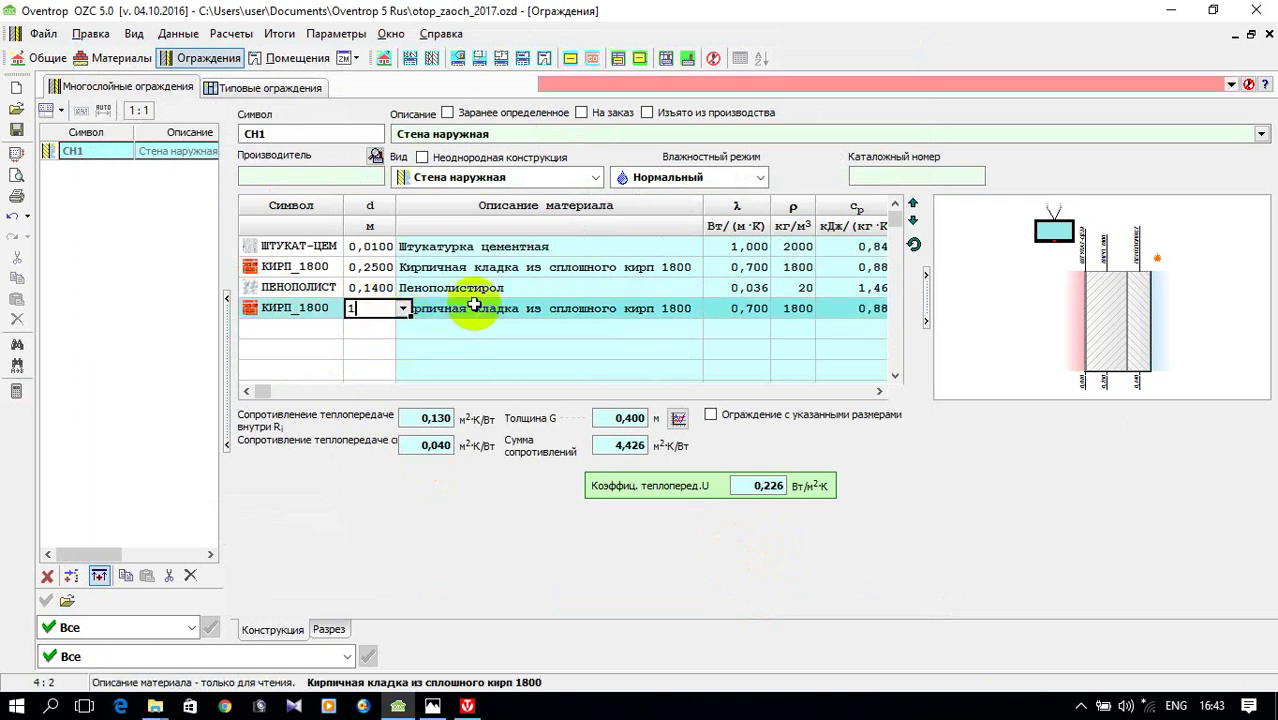
key(BackSpace)
key(BackSpace)
key(BackSpace)
text(0)
text(.12)
click(484, 347)
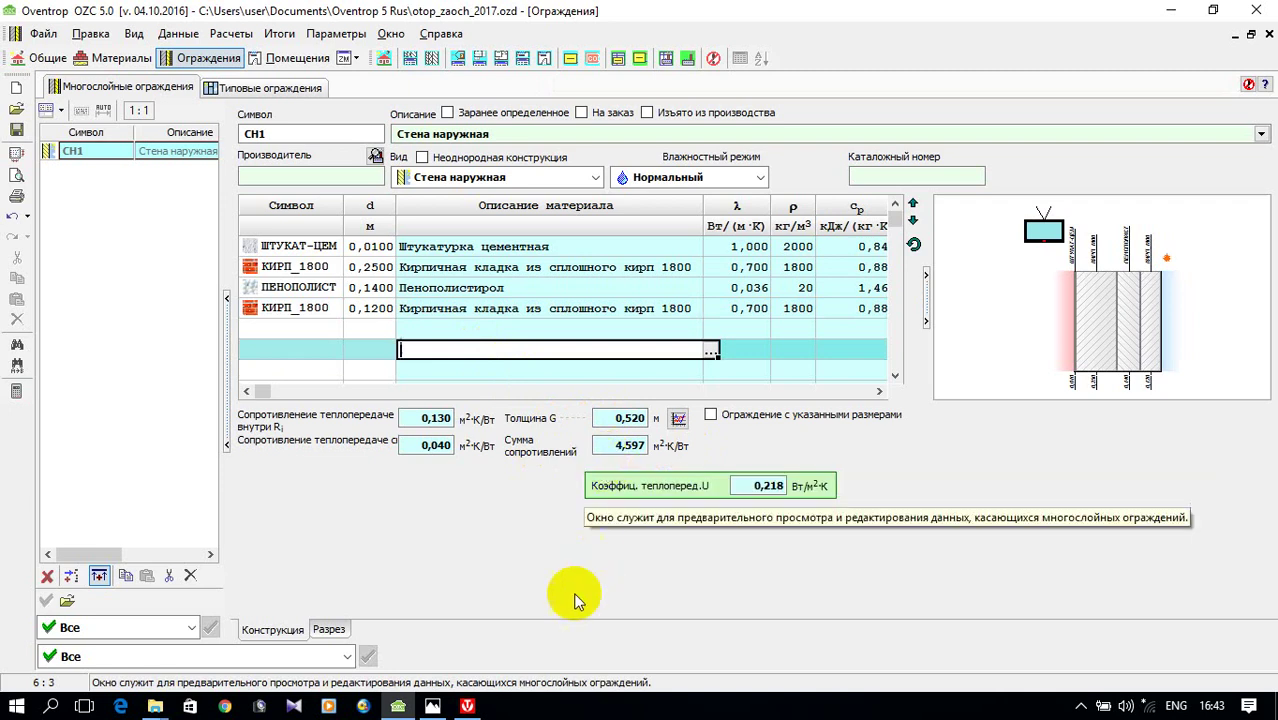
- Switch to Комплекс Valtec and accept 2013 as the climatology database in its settings
click(467, 706)
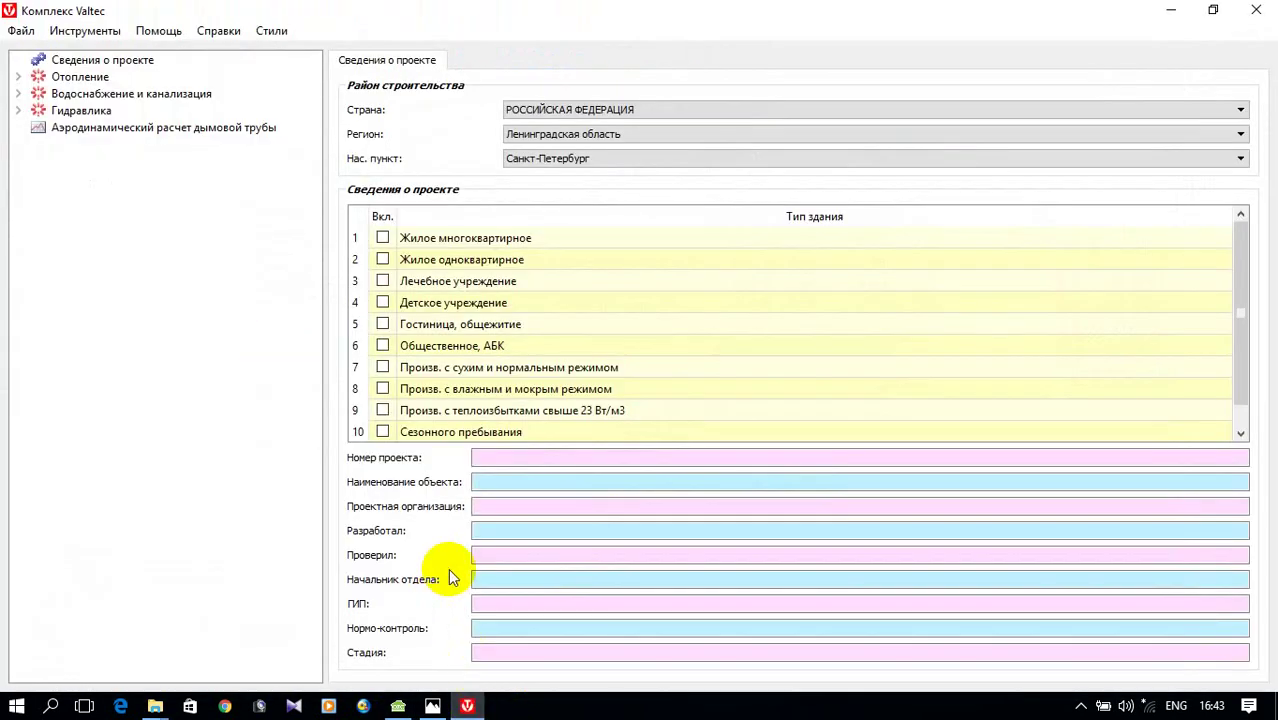
click(467, 706)
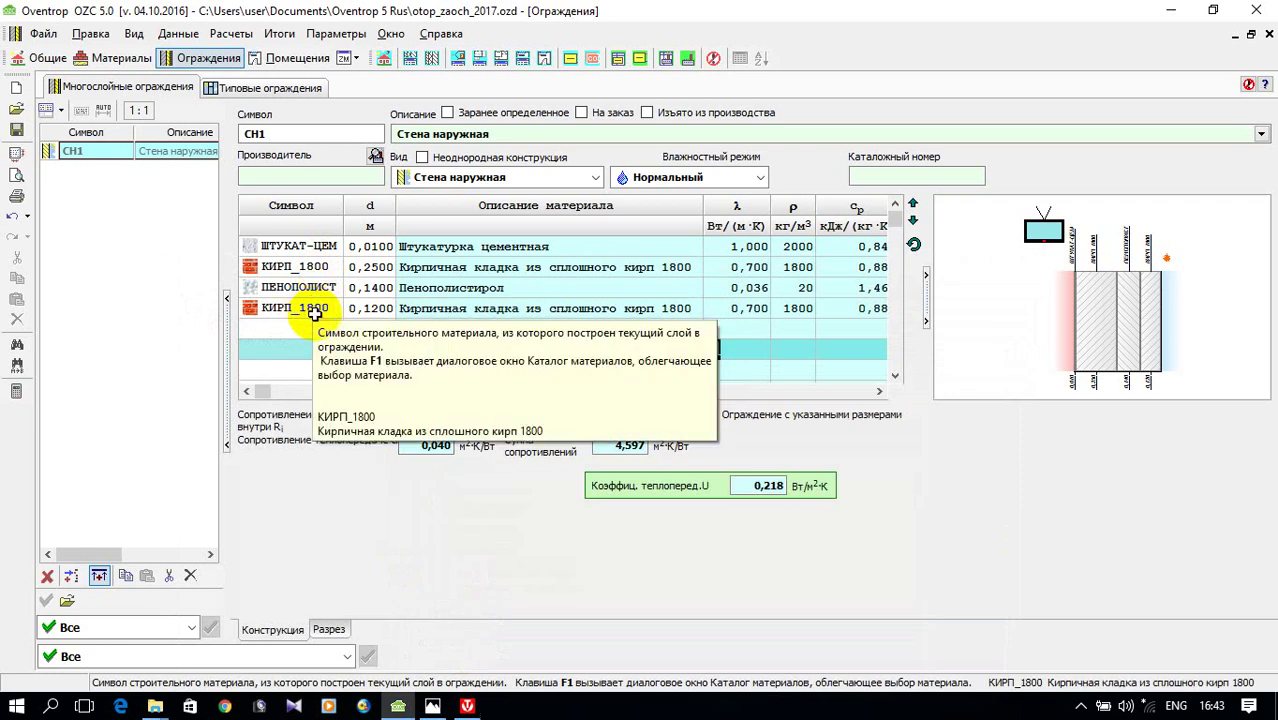
click(464, 704)
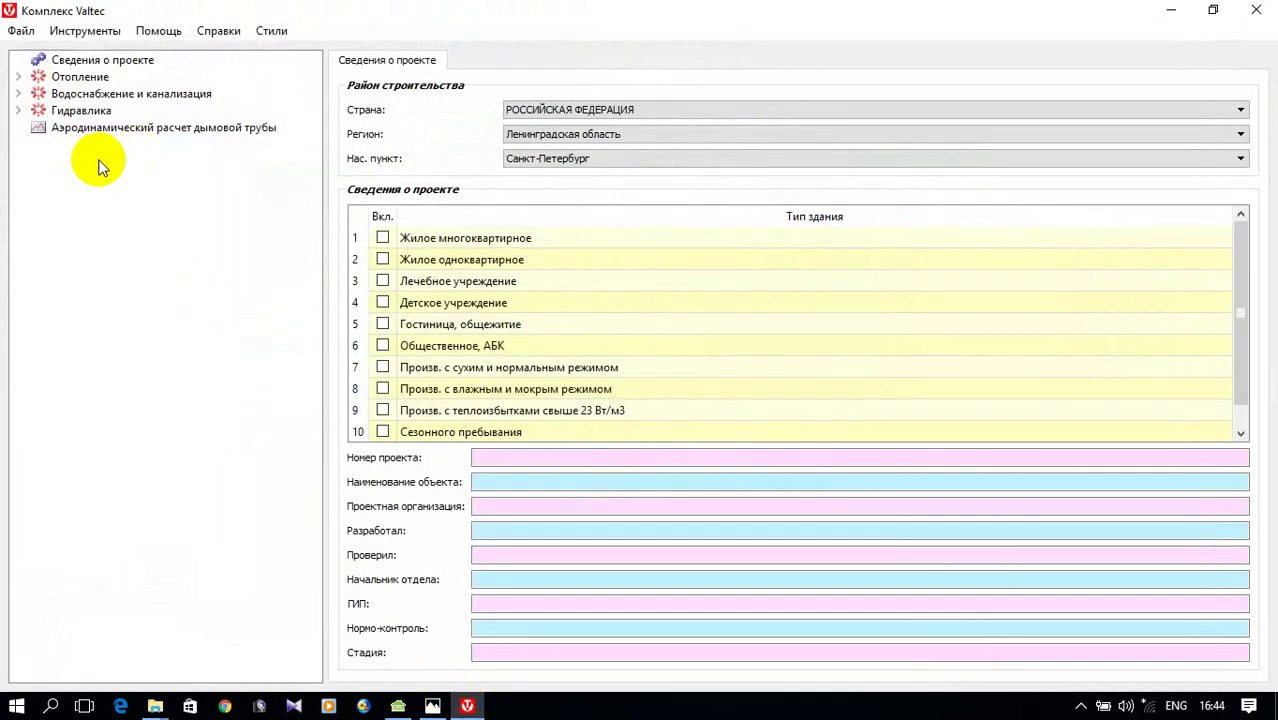
click(85, 31)
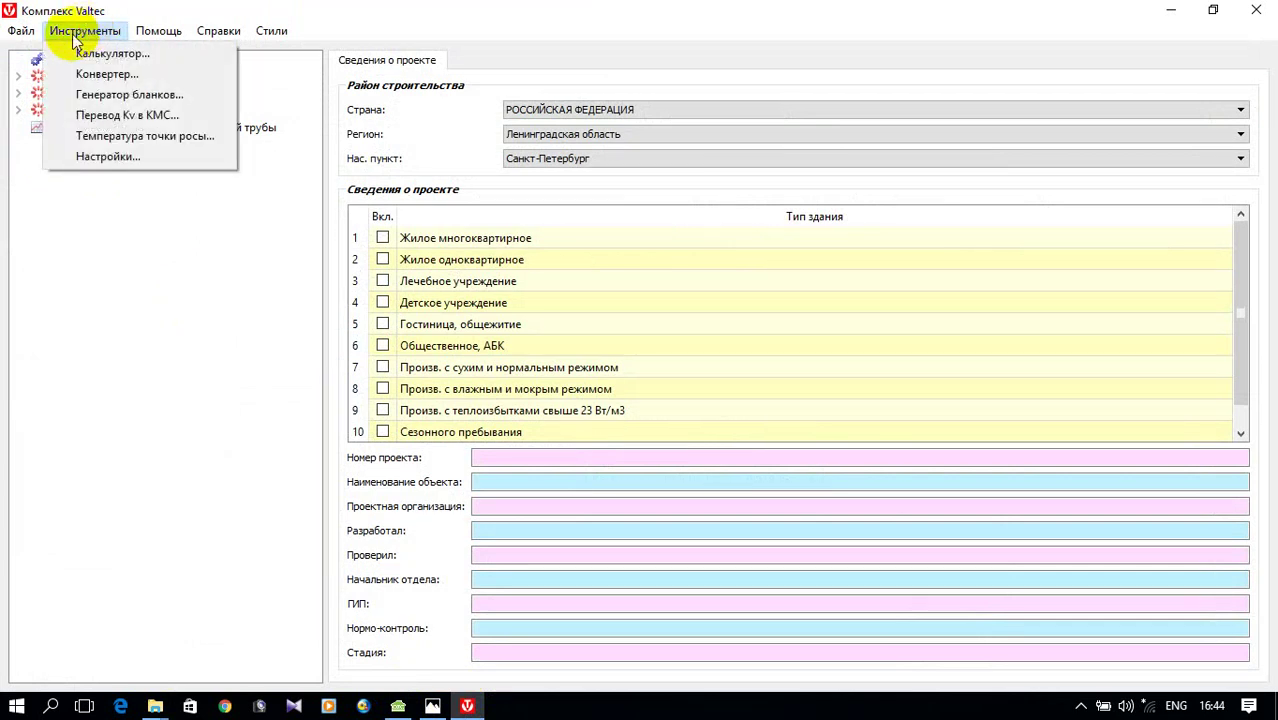
click(131, 156)
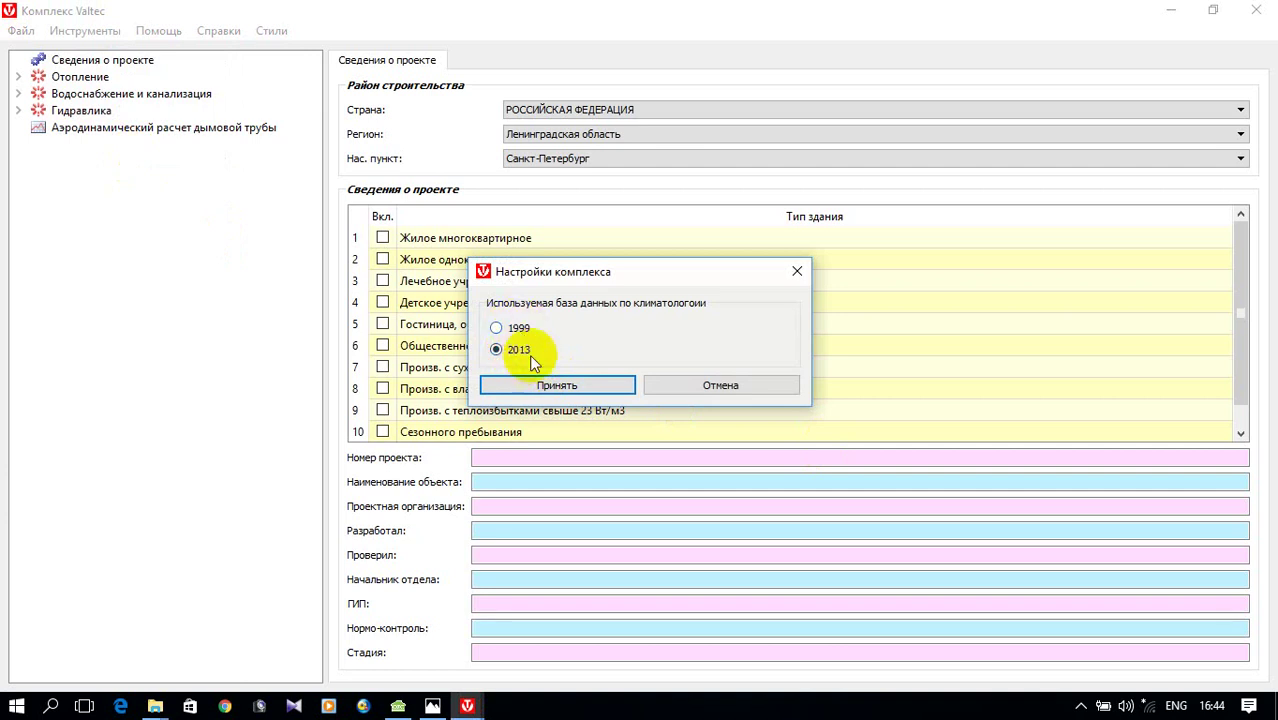
click(557, 387)
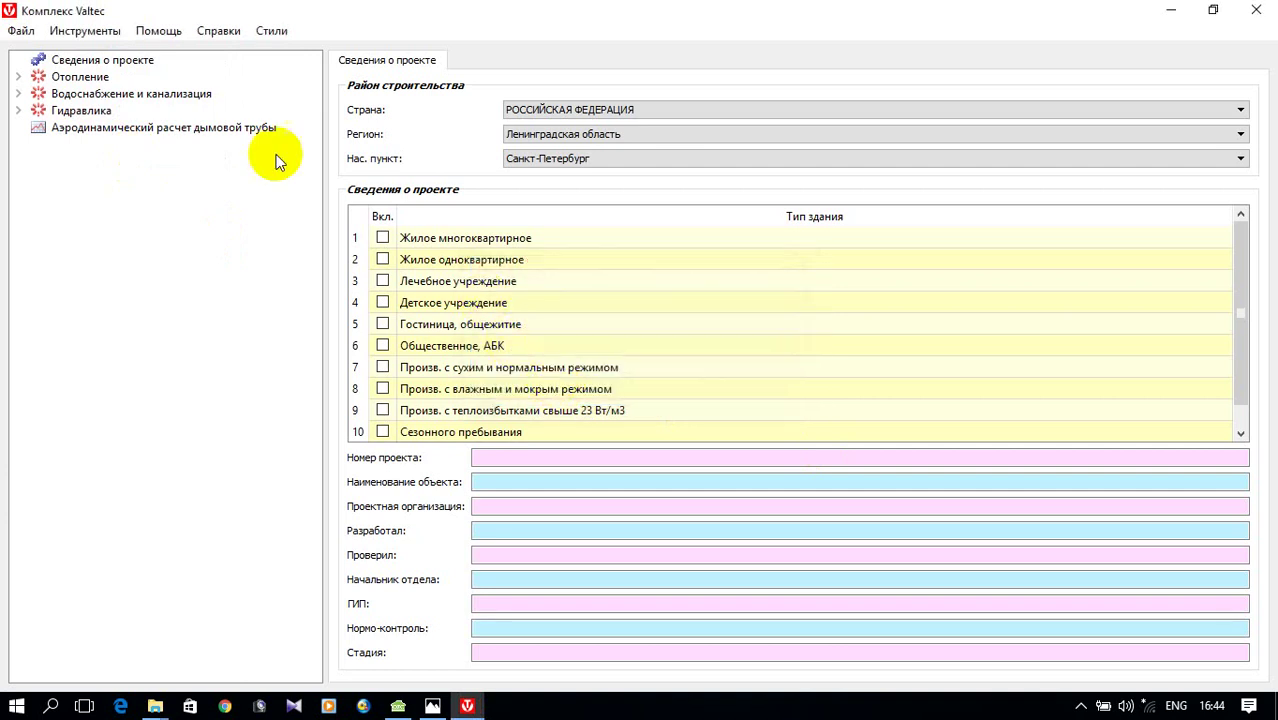
click(84, 30)
click(158, 24)
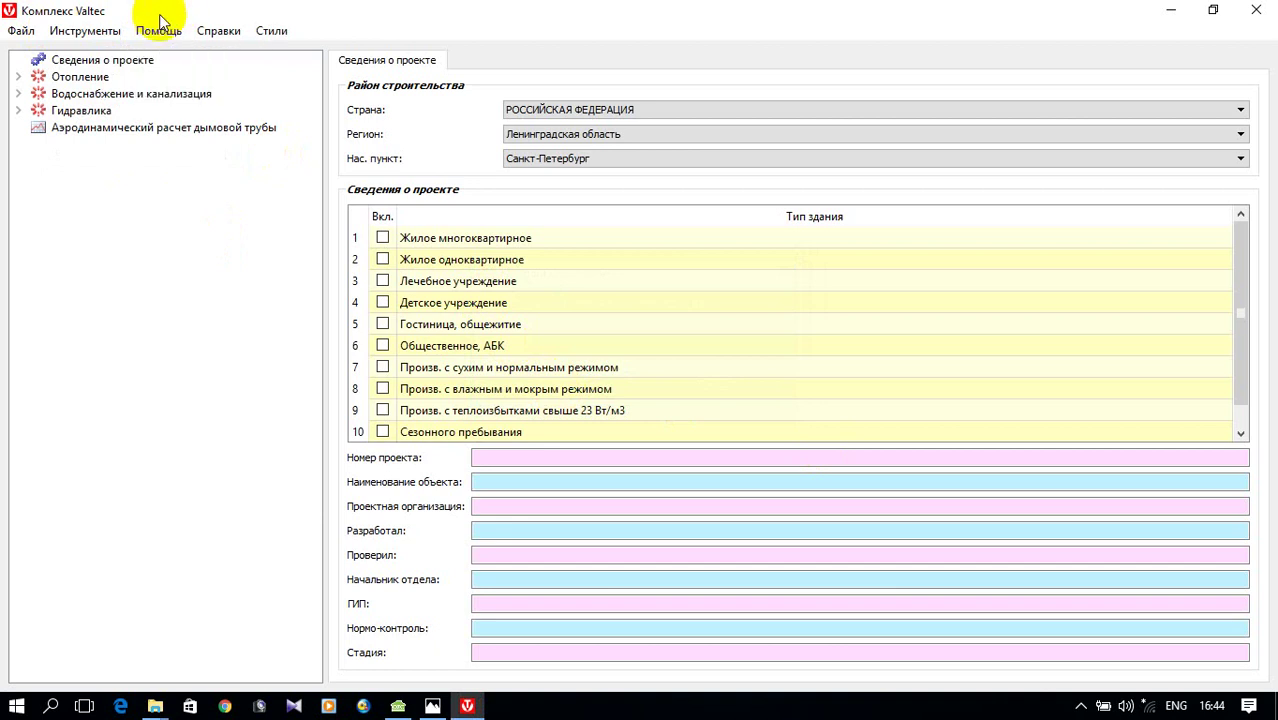
- Set the construction area to Удмуртская Республика, Ижевск, and mark the building type as Жилое одноквартирное
click(1236, 133)
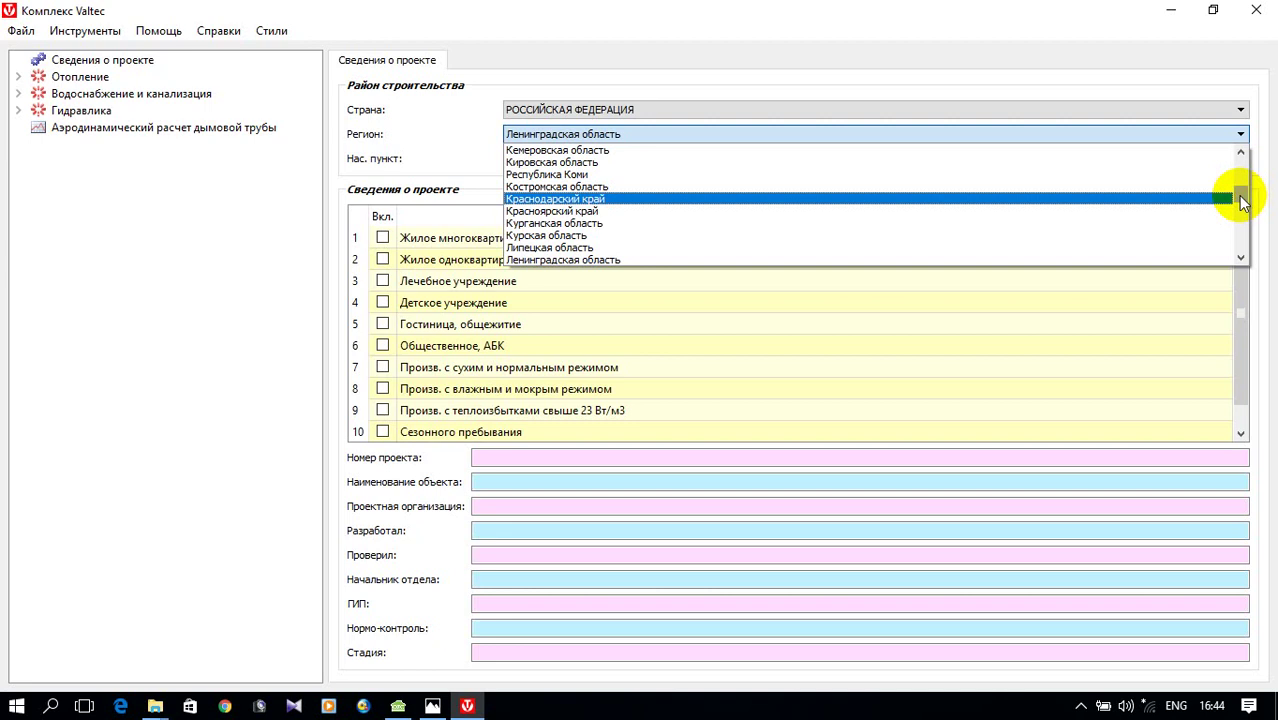
scroll(1160, 221, down, 10)
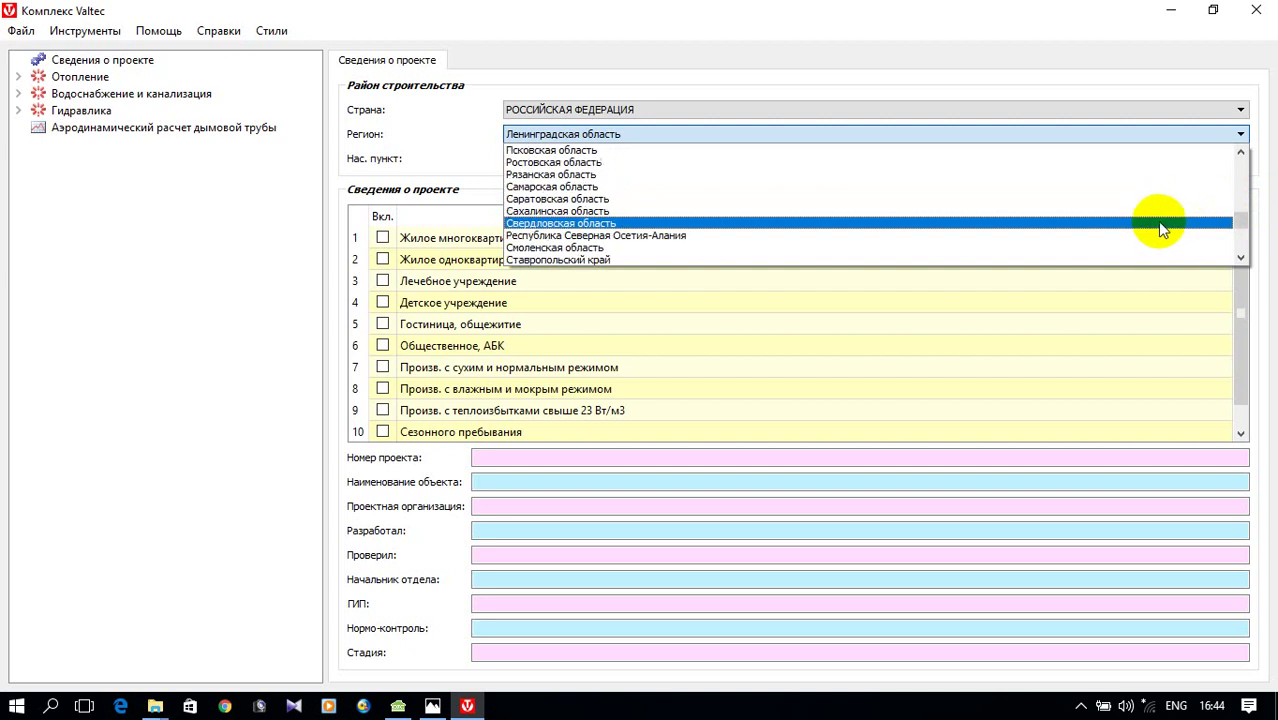
scroll(1160, 221, down, 1)
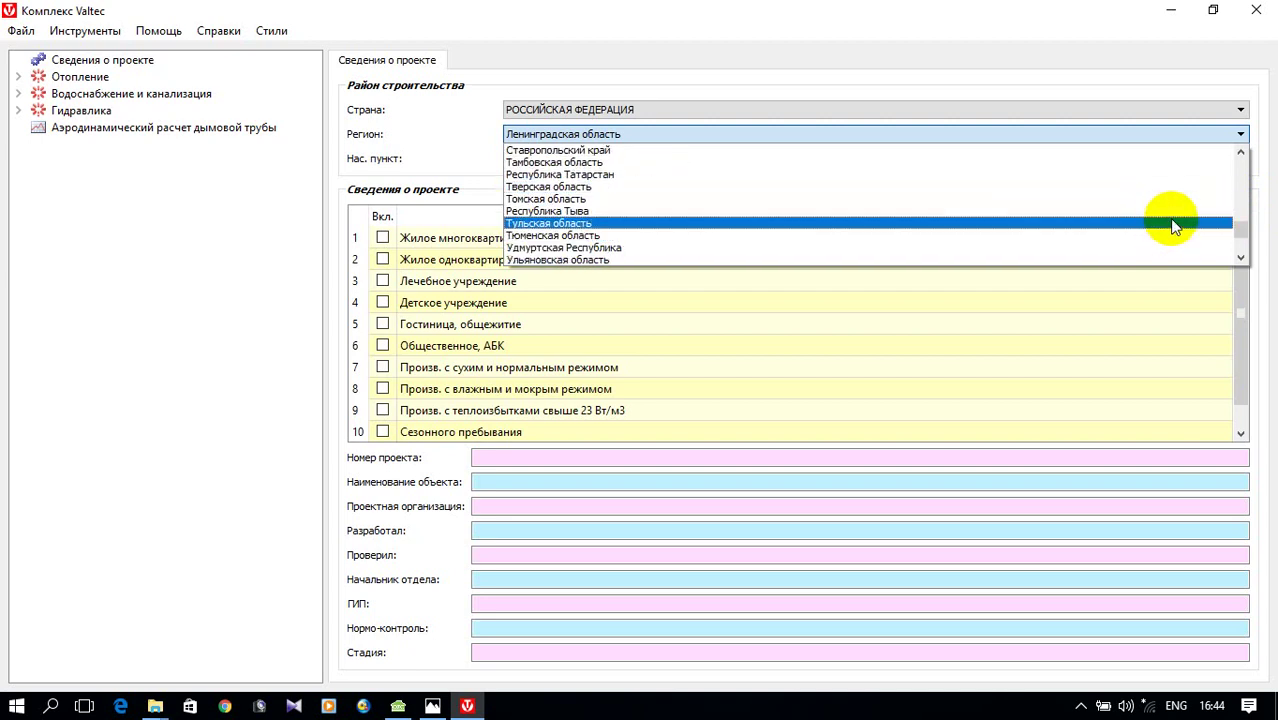
click(760, 247)
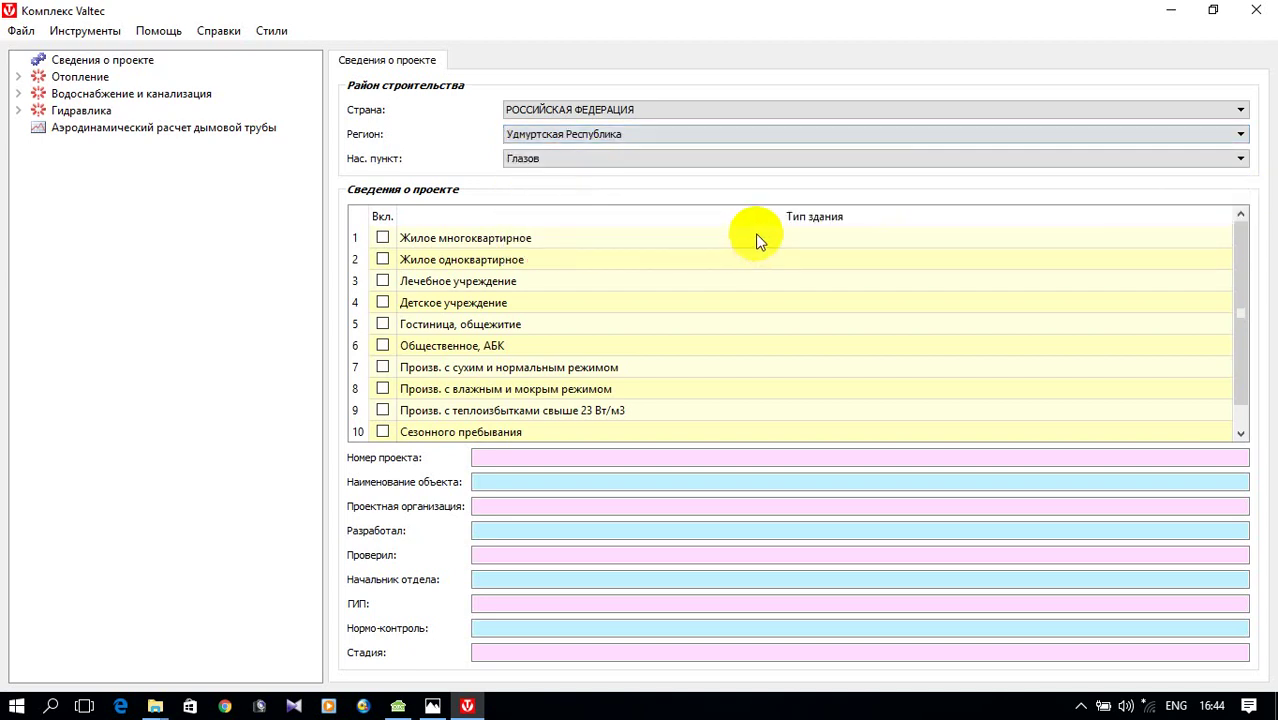
click(1240, 158)
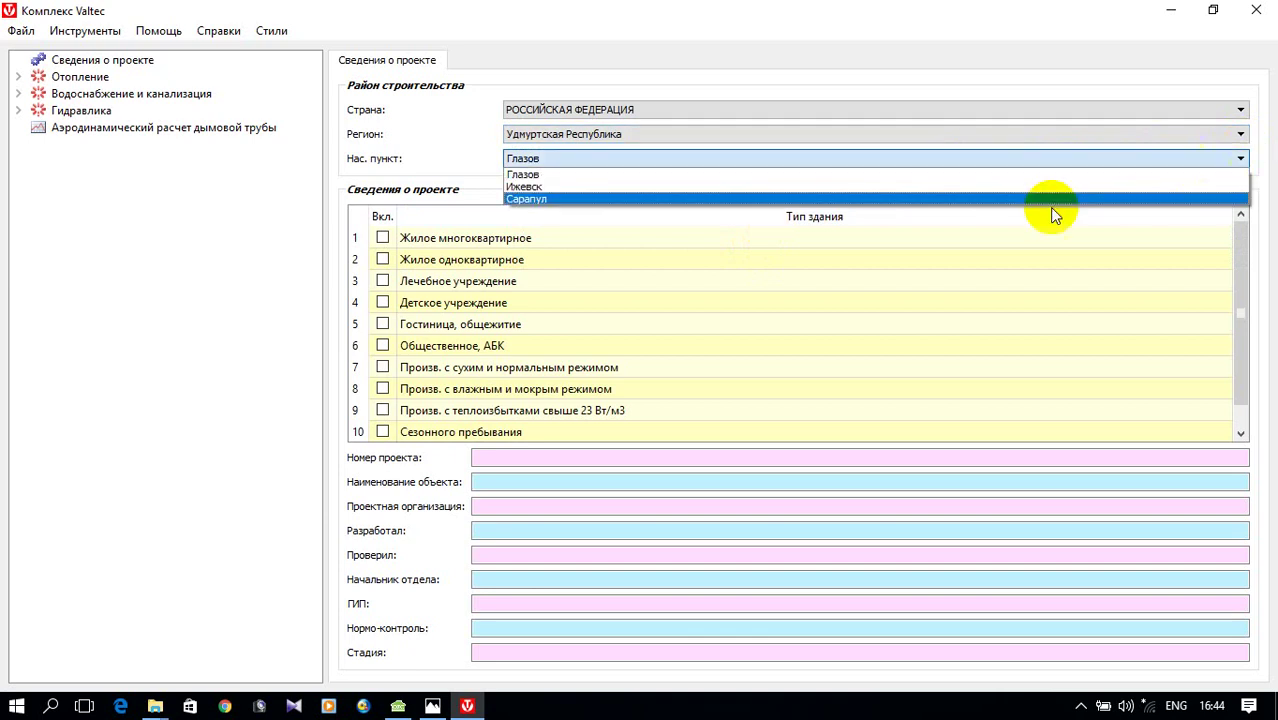
click(628, 188)
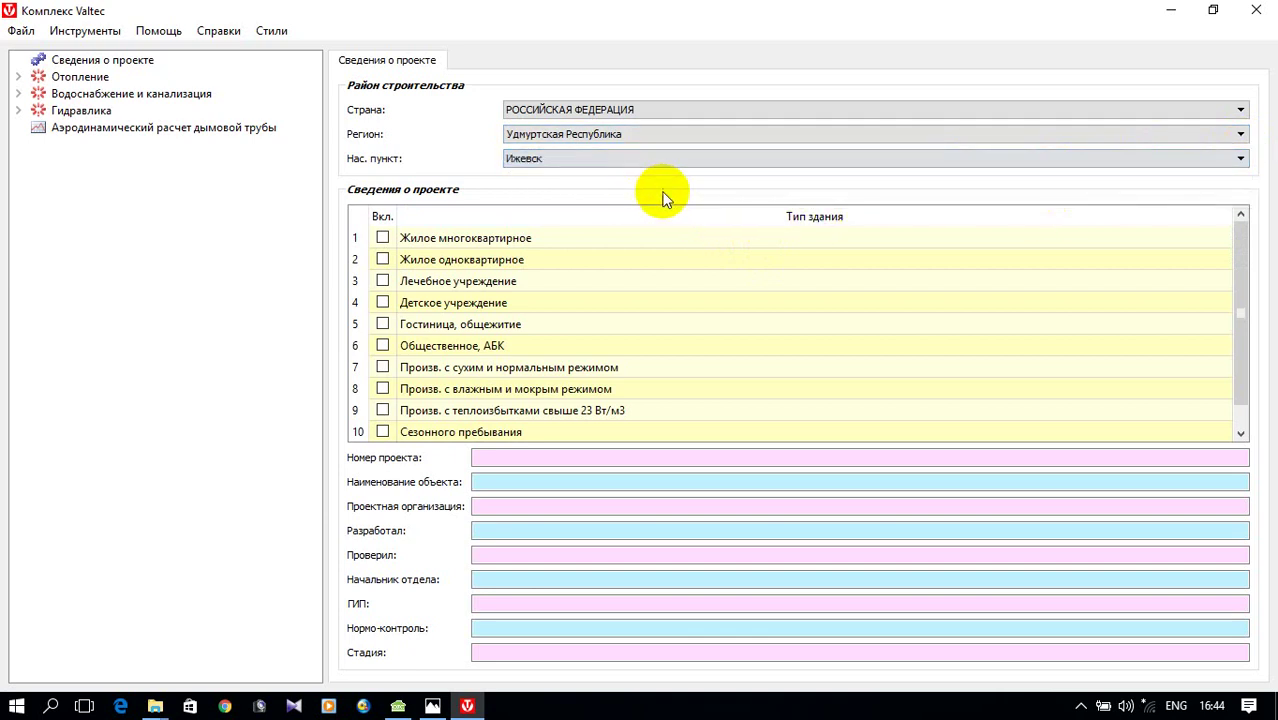
click(382, 261)
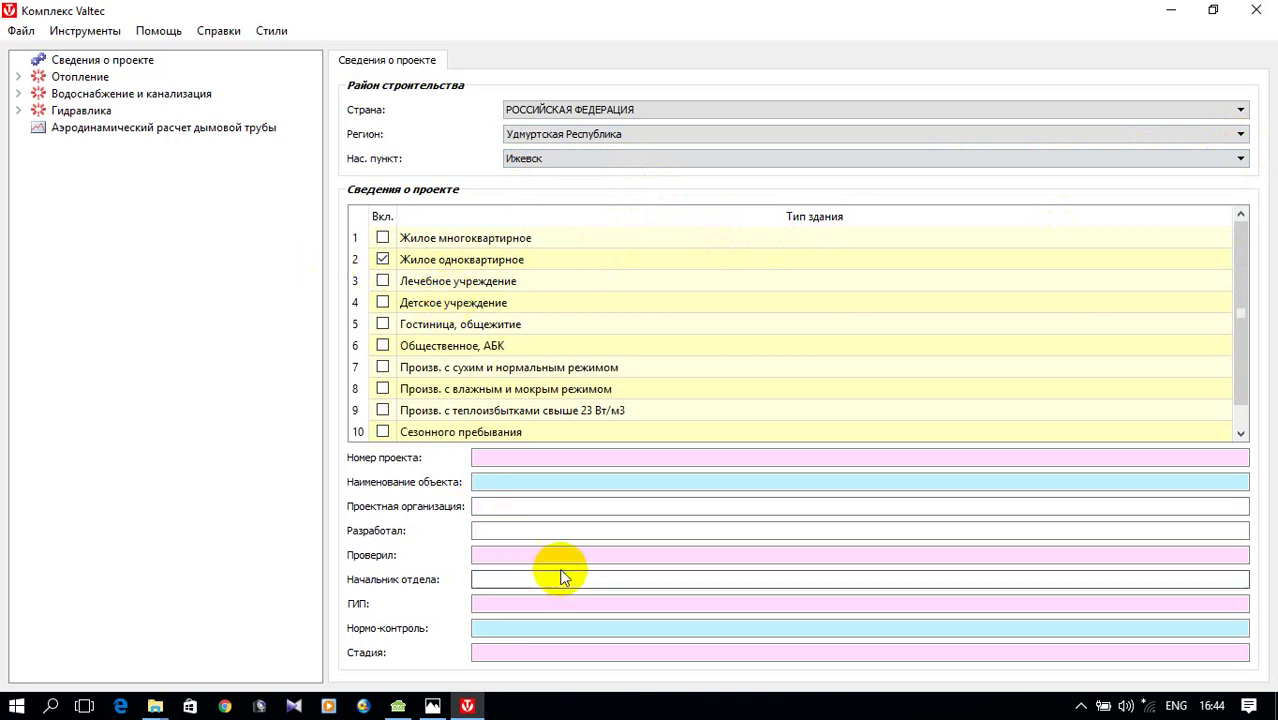
- Open Расчёт теплопотерь under Отопление and review the design outdoor temperature, average temperature and duration of the heating period
click(15, 80)
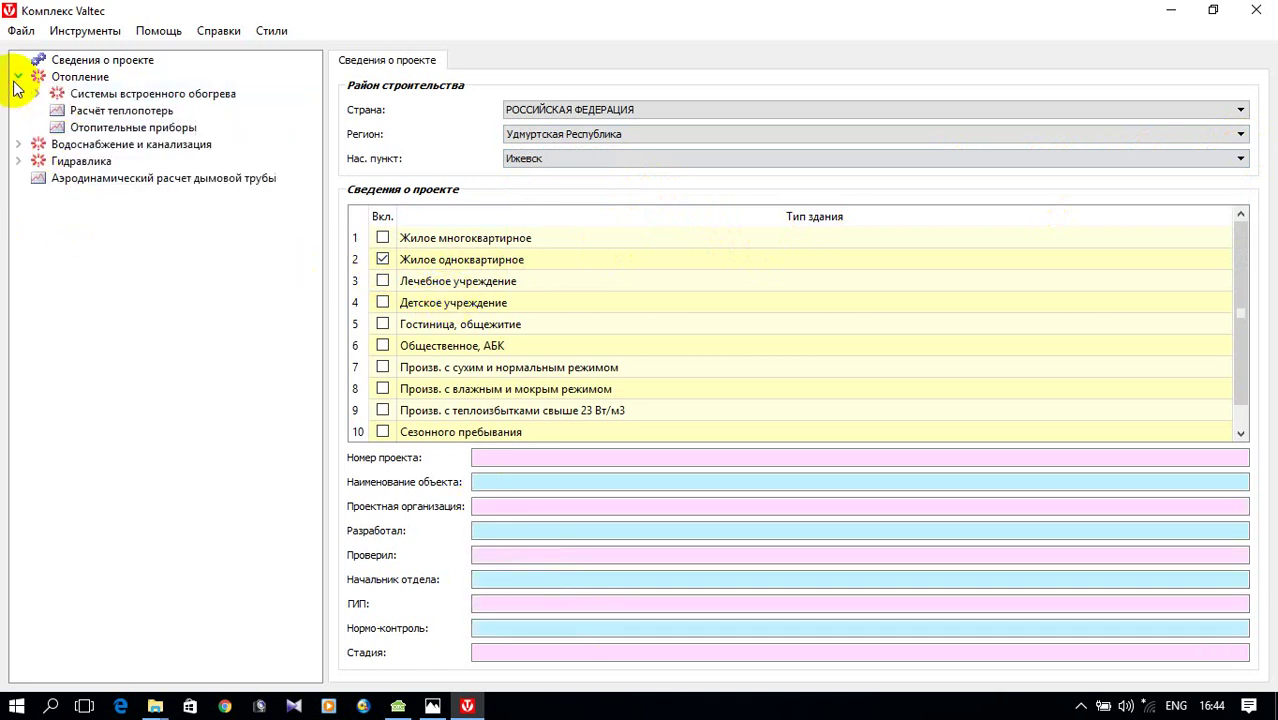
click(130, 117)
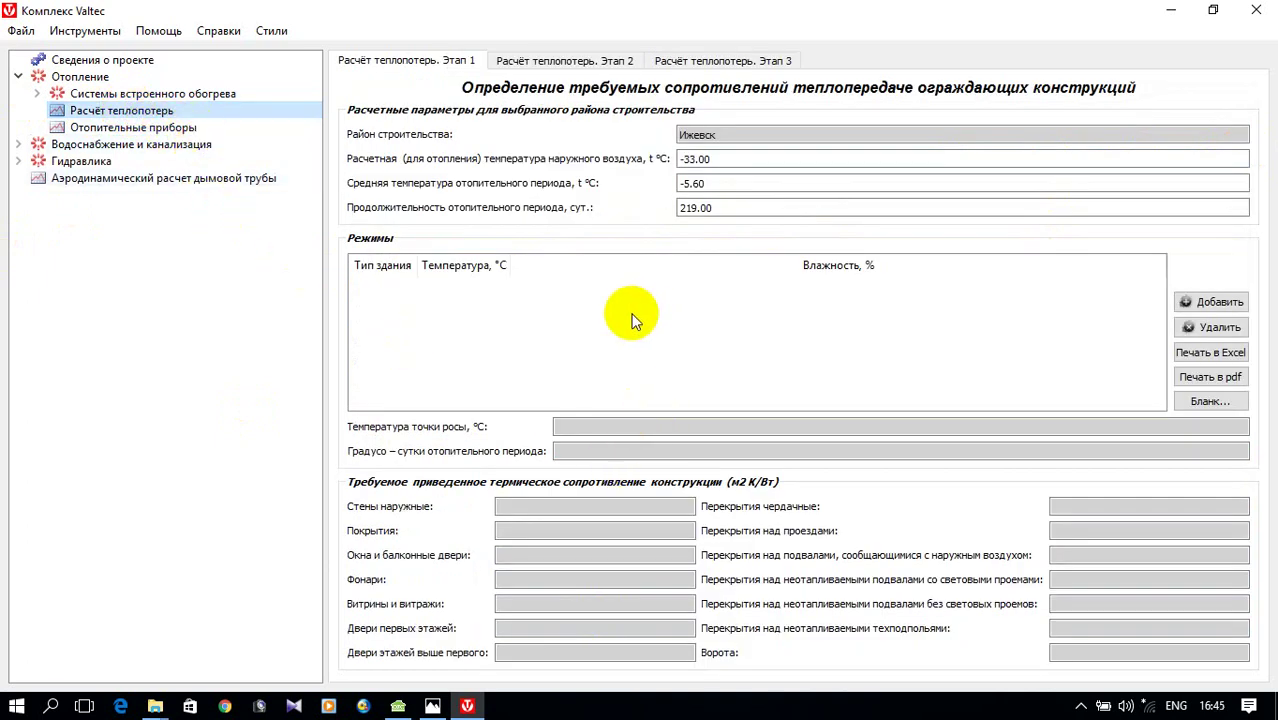
click(705, 162)
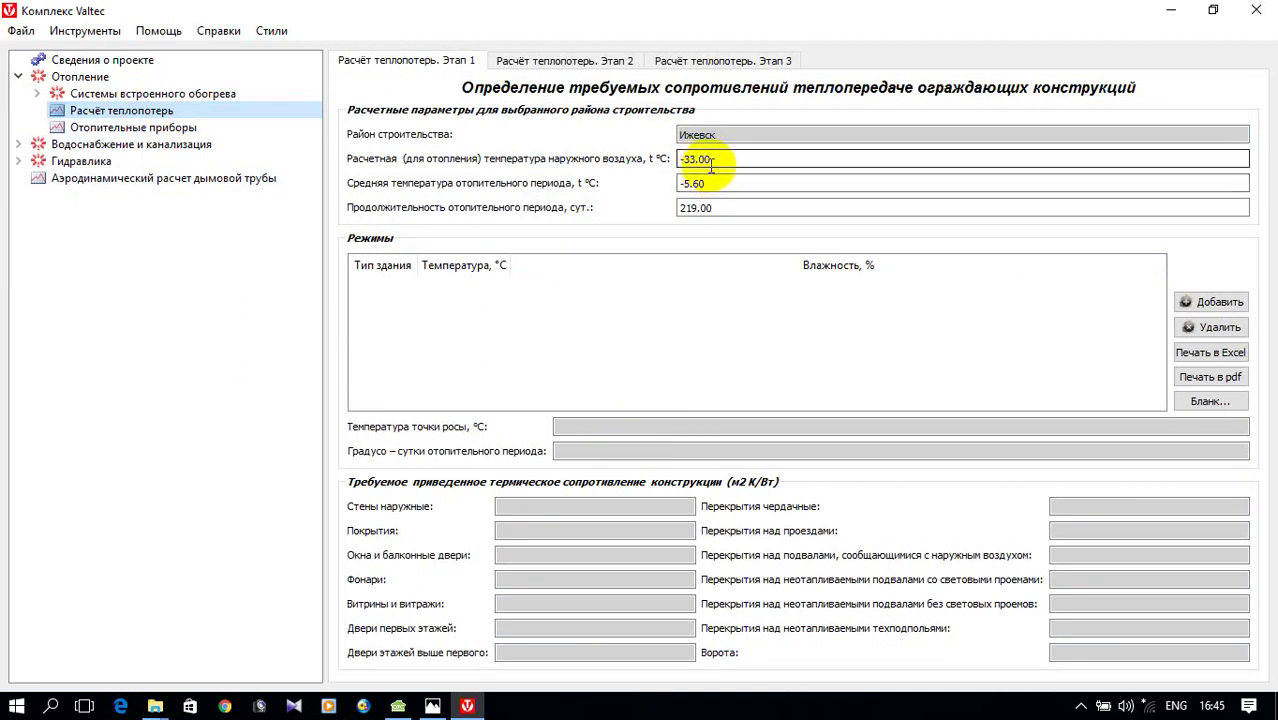
click(724, 185)
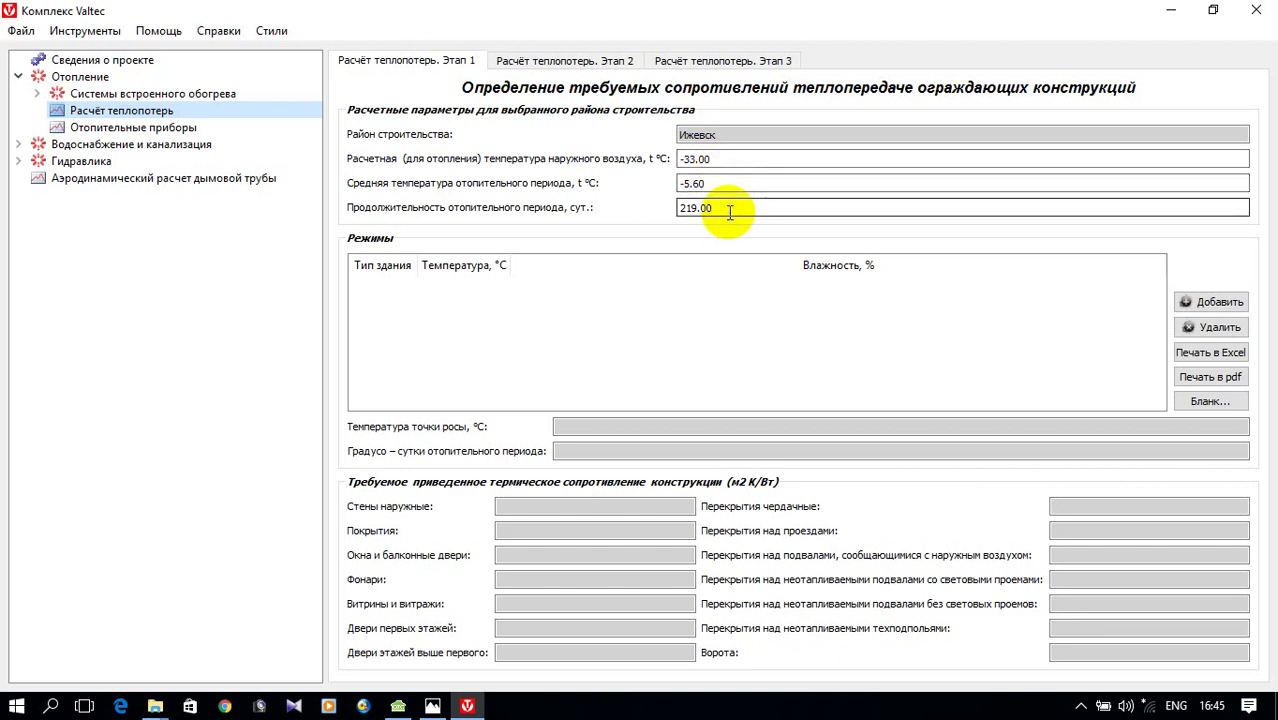
- Add a regime for Жилое одноквартирное with a temperature of 21 °C and a humidity of 50 %
click(1216, 302)
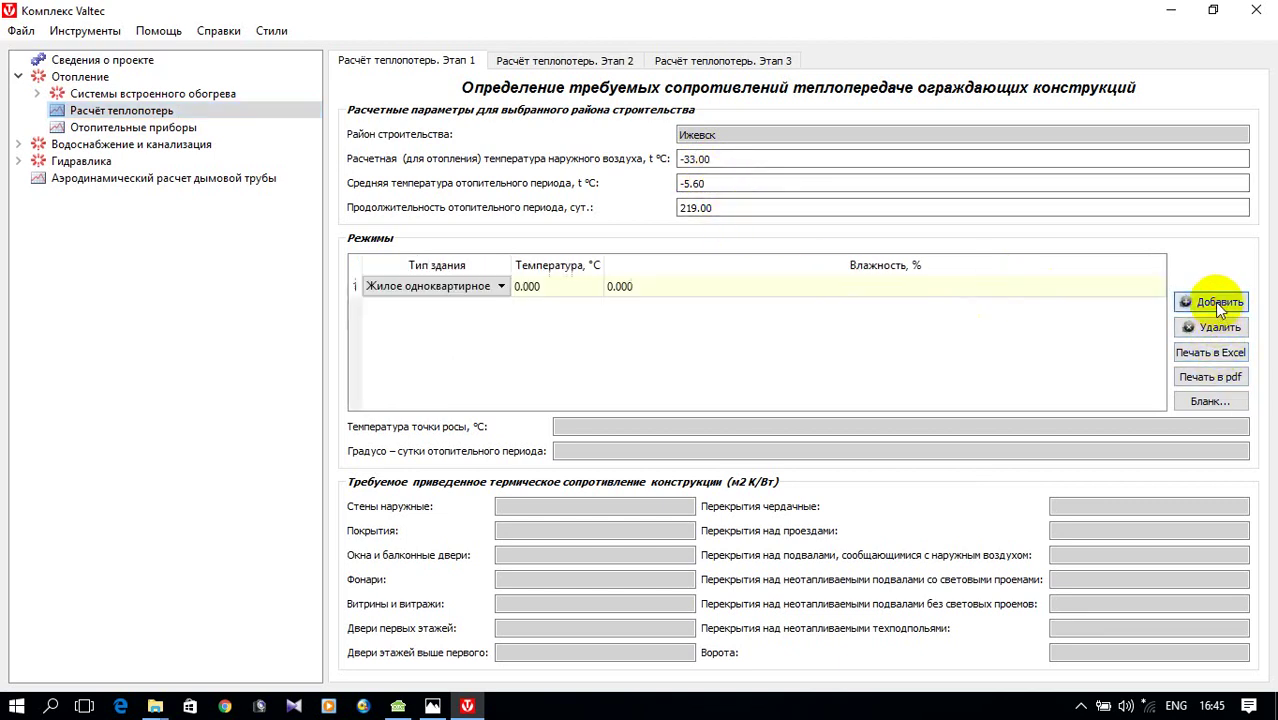
click(519, 285)
click(519, 285)
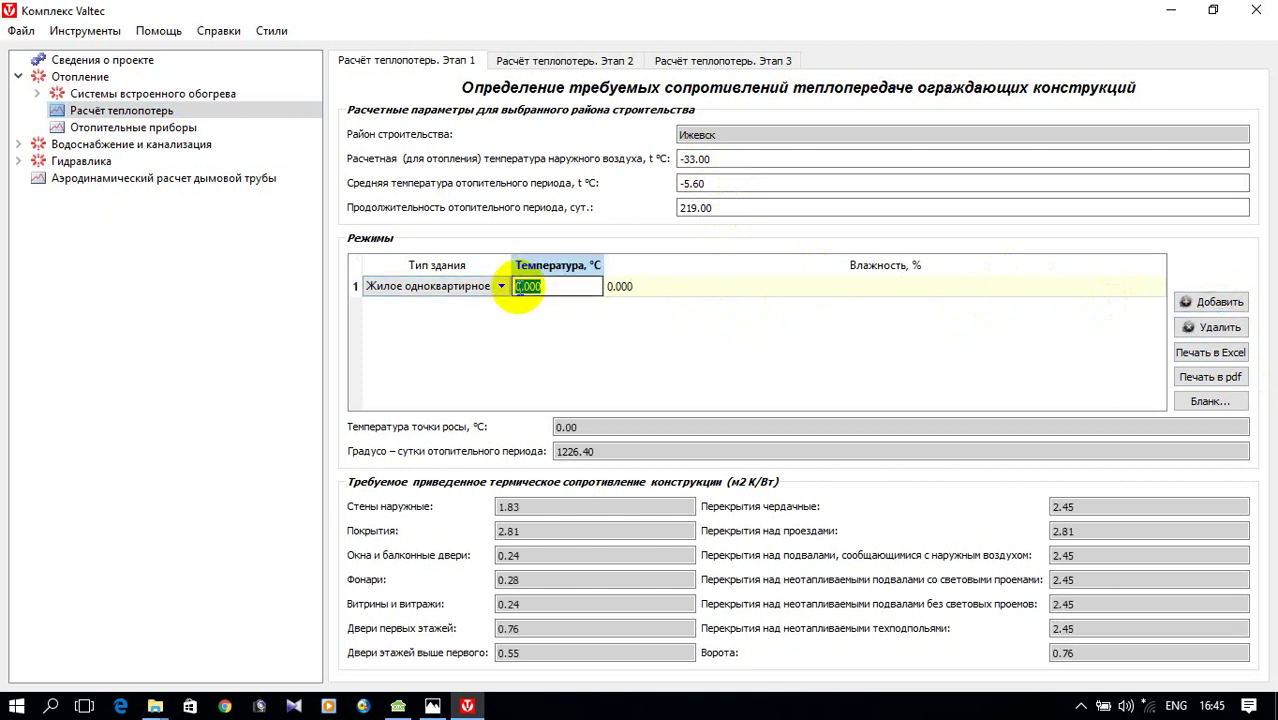
click(545, 286)
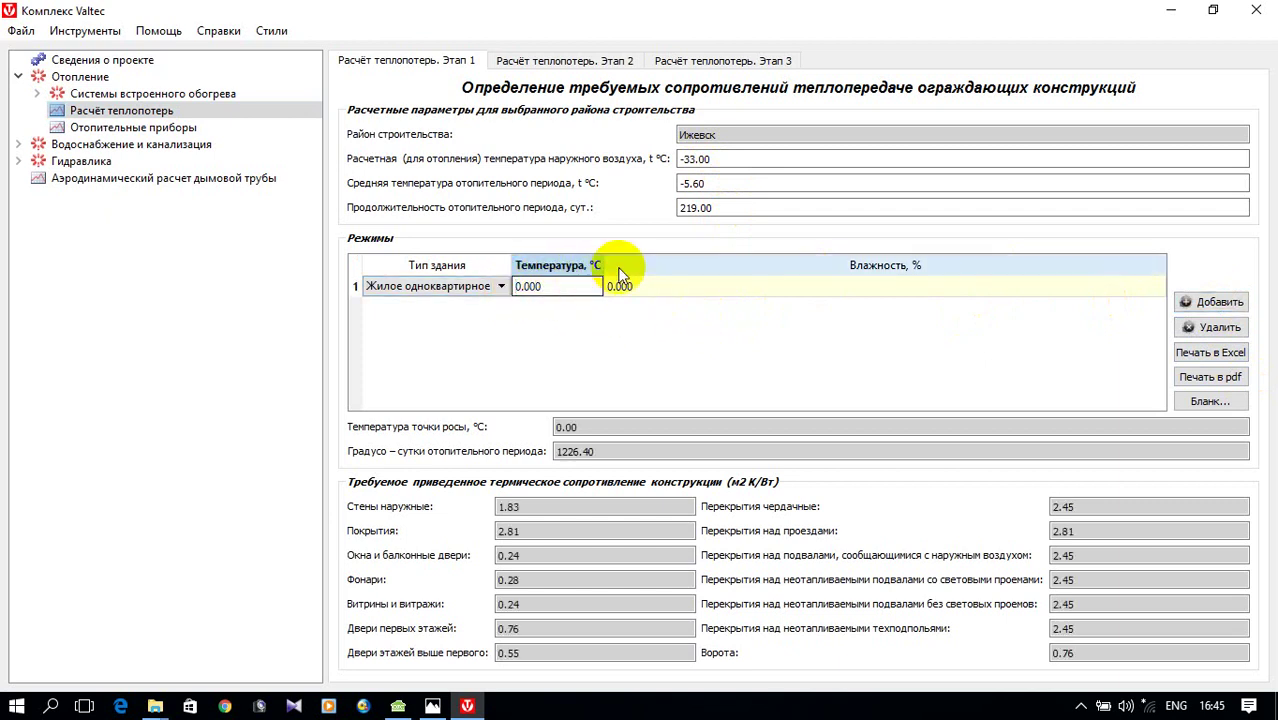
text(21)
click(614, 285)
click(617, 288)
key(Home)
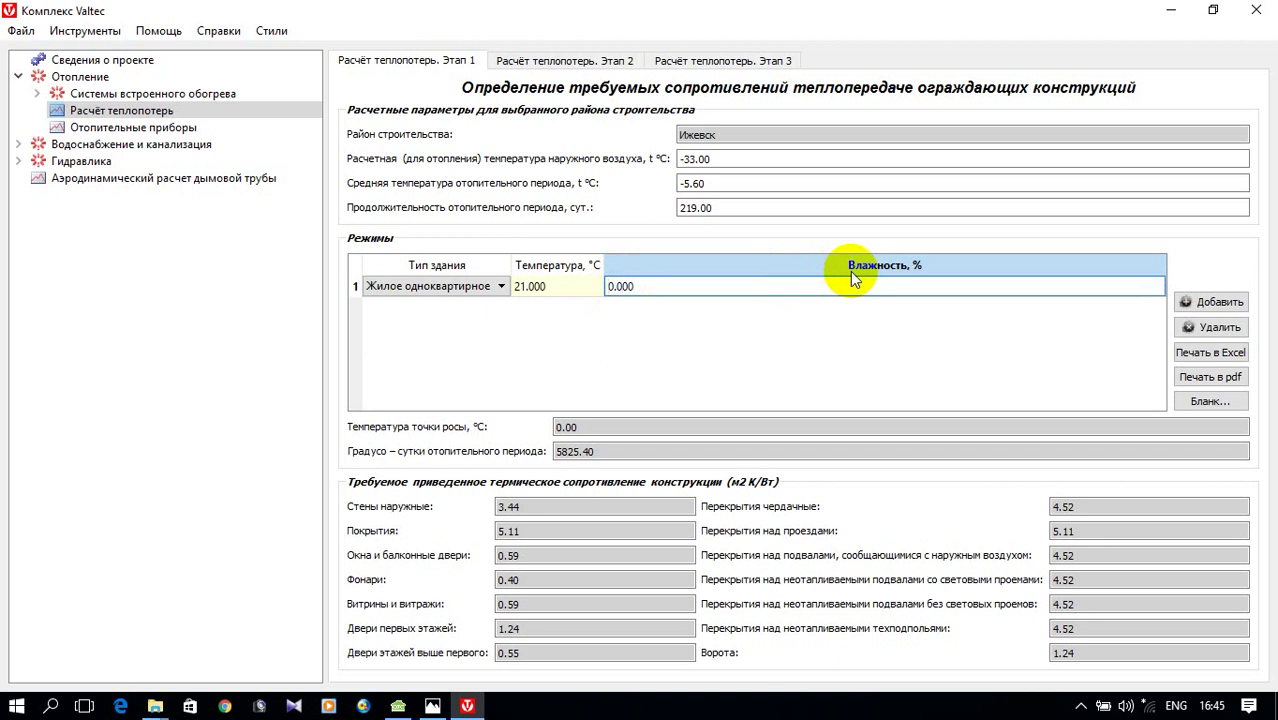
text(56)
key(BackSpace)
key(Return)
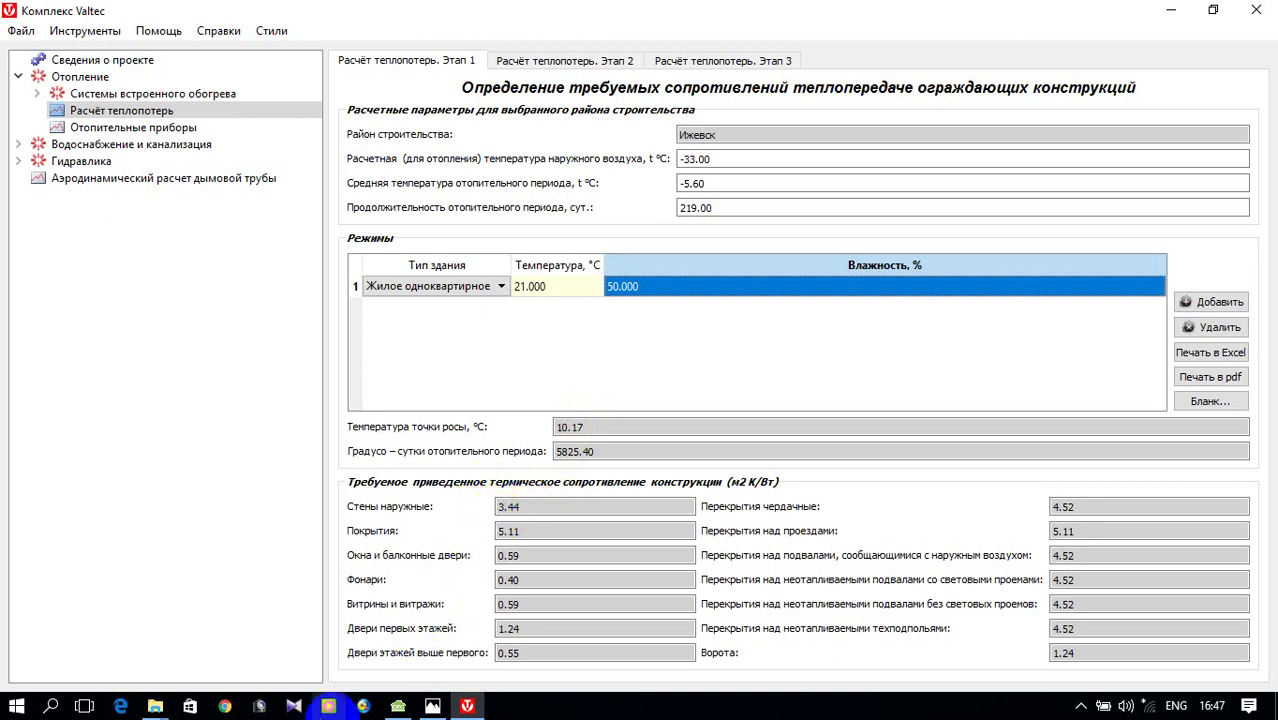
- Switch back to Oventrop OZC and duplicate external wall СН1 in the list of multilayer structures
click(399, 706)
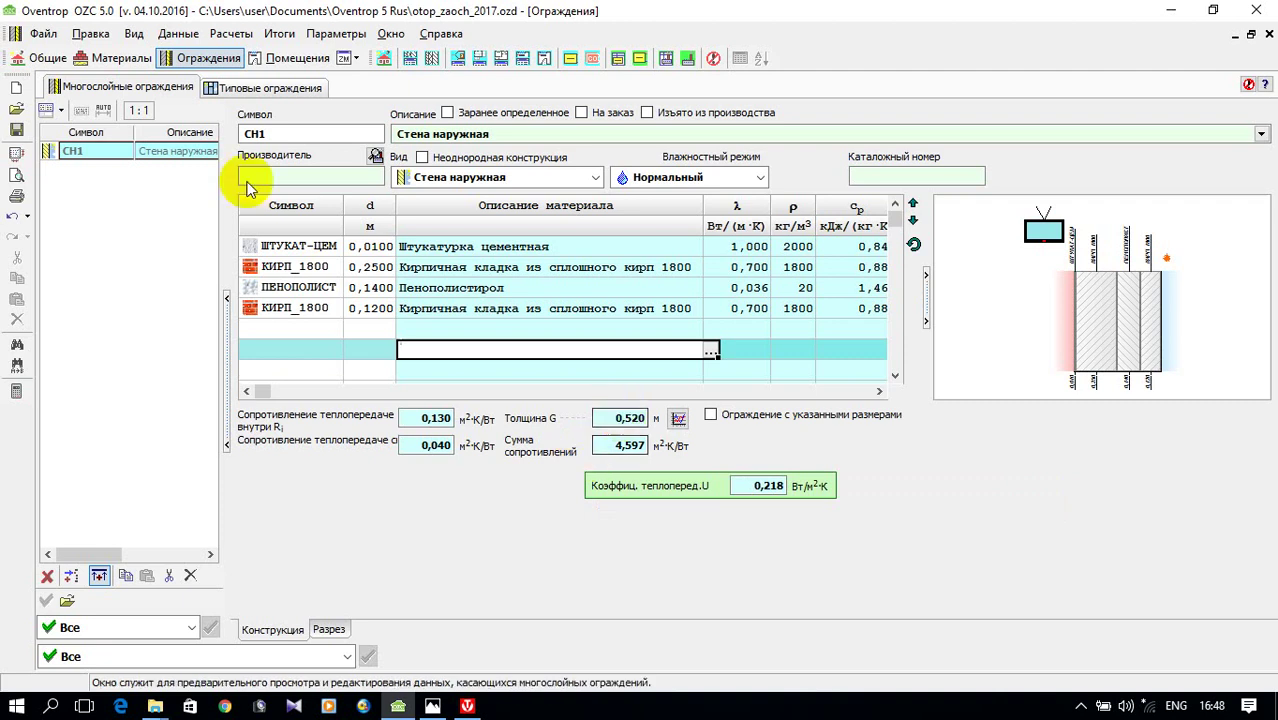
click(106, 156)
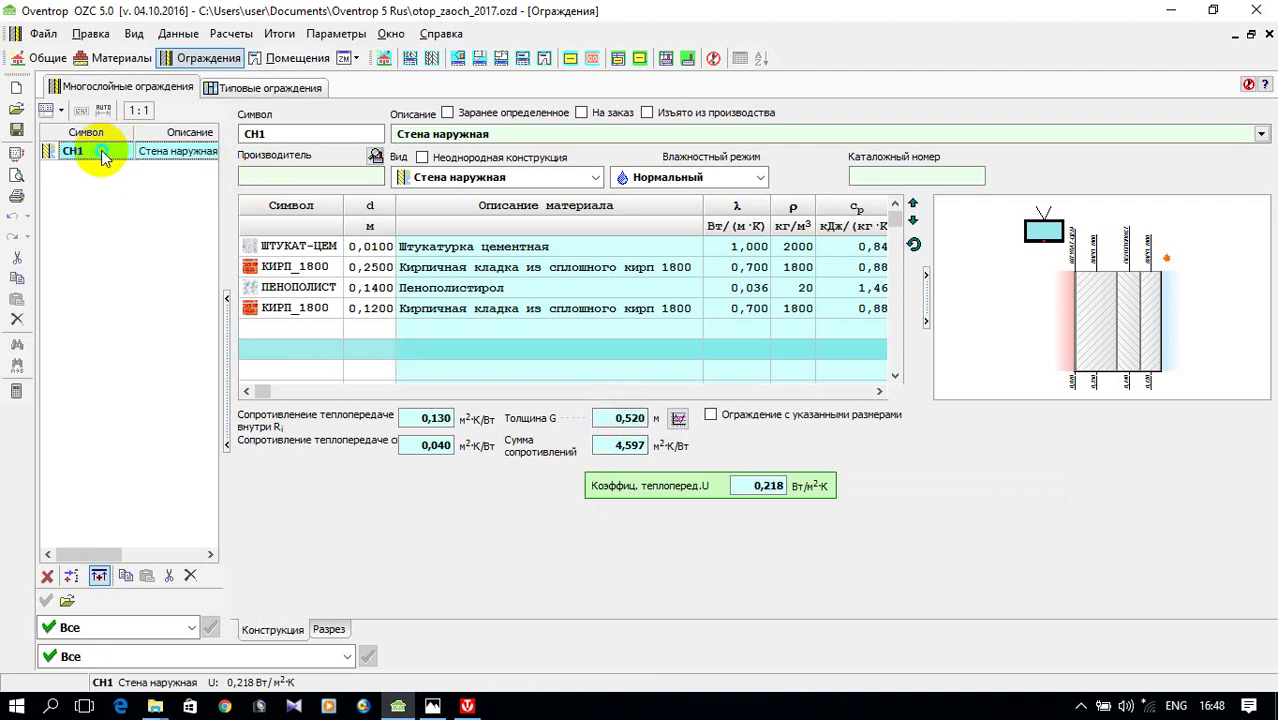
right_click(114, 158)
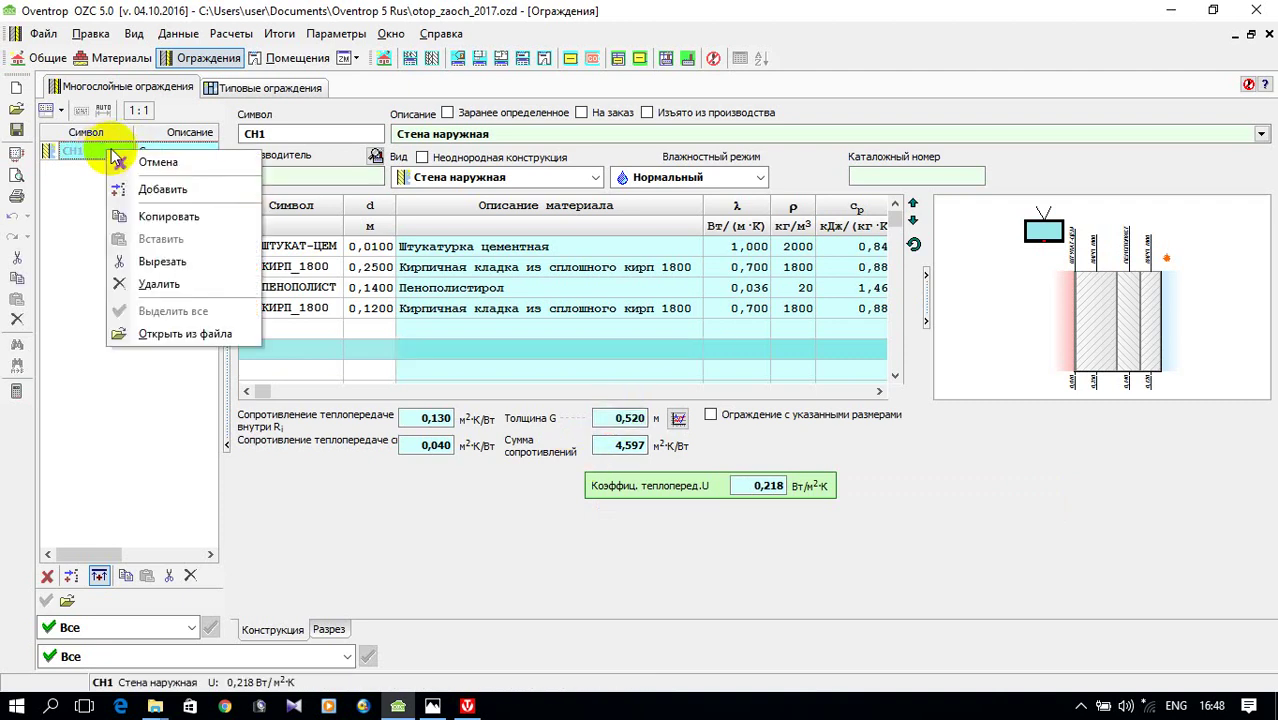
click(192, 222)
right_click(101, 228)
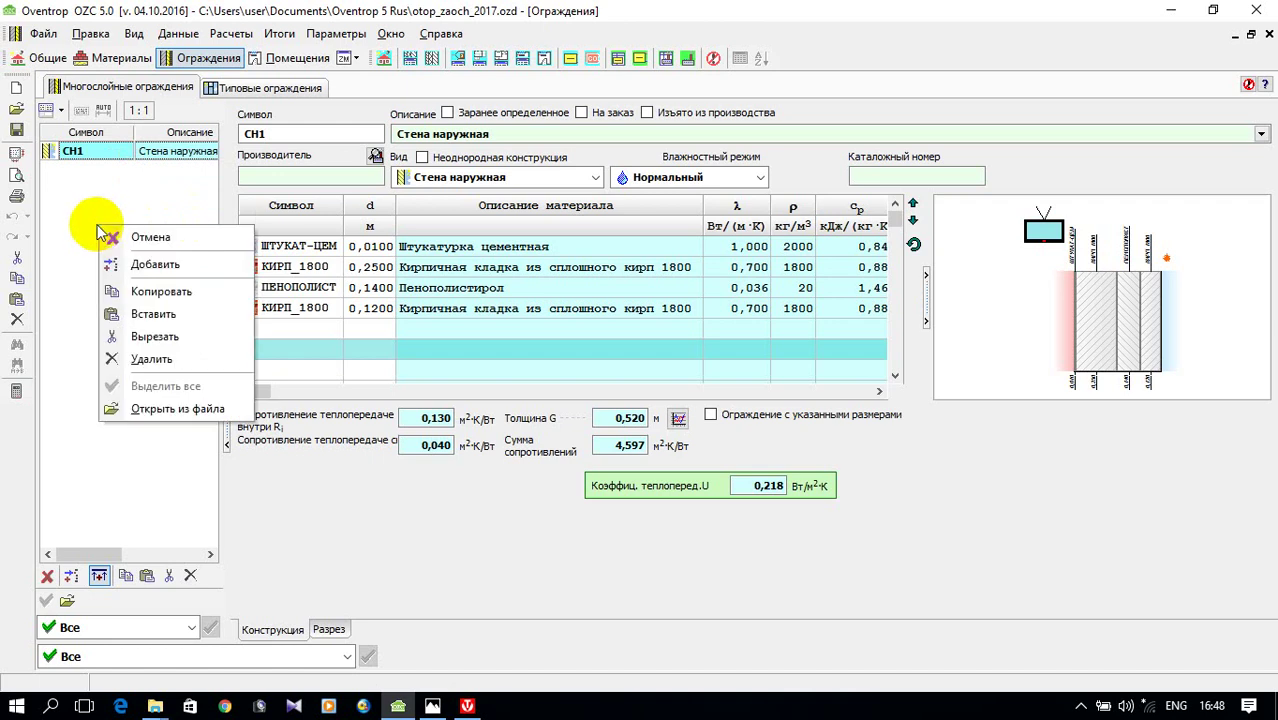
click(145, 314)
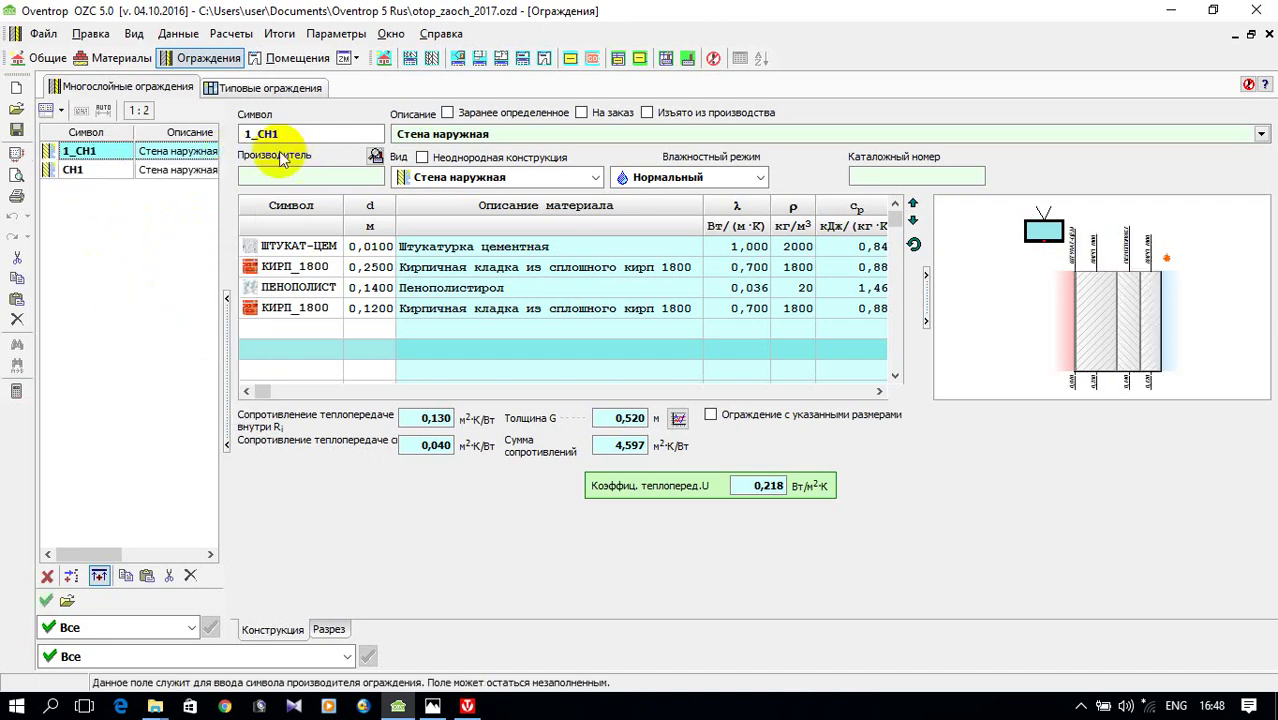
- Change the symbol of the copied wall to СНГР1
click(303, 136)
double_click(320, 134)
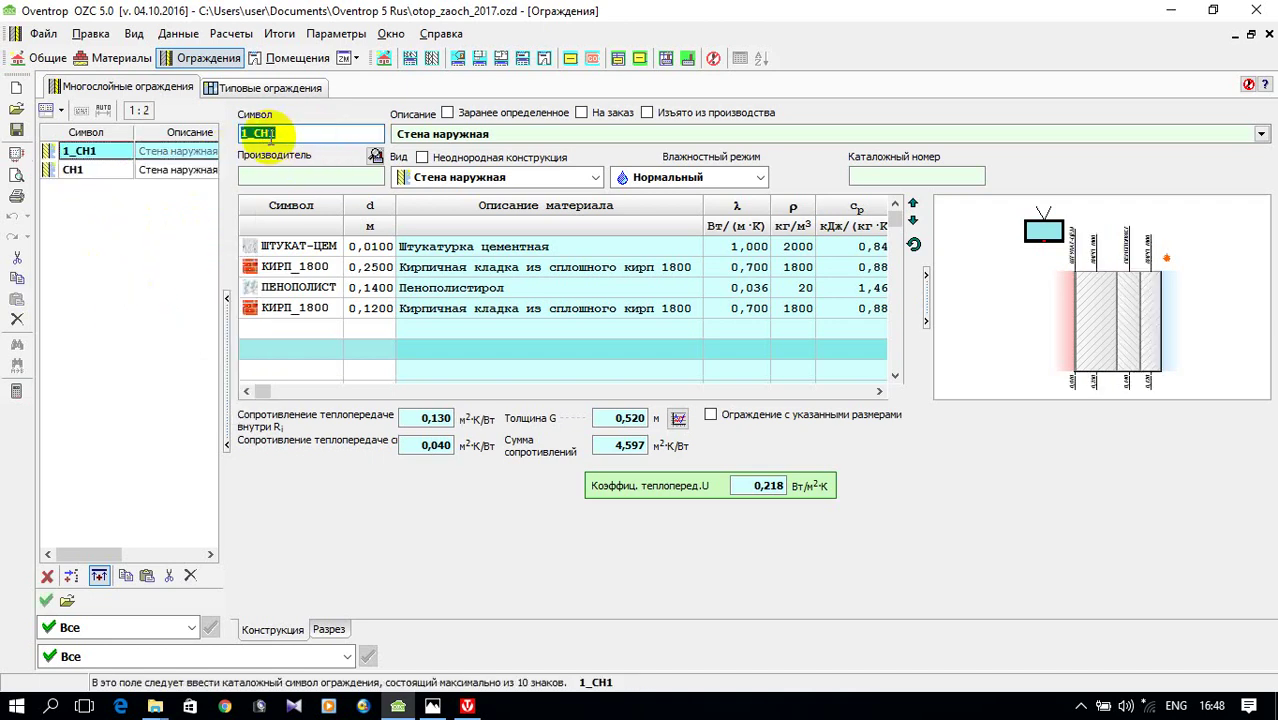
click(258, 136)
key(BackSpace)
key(BackSpace)
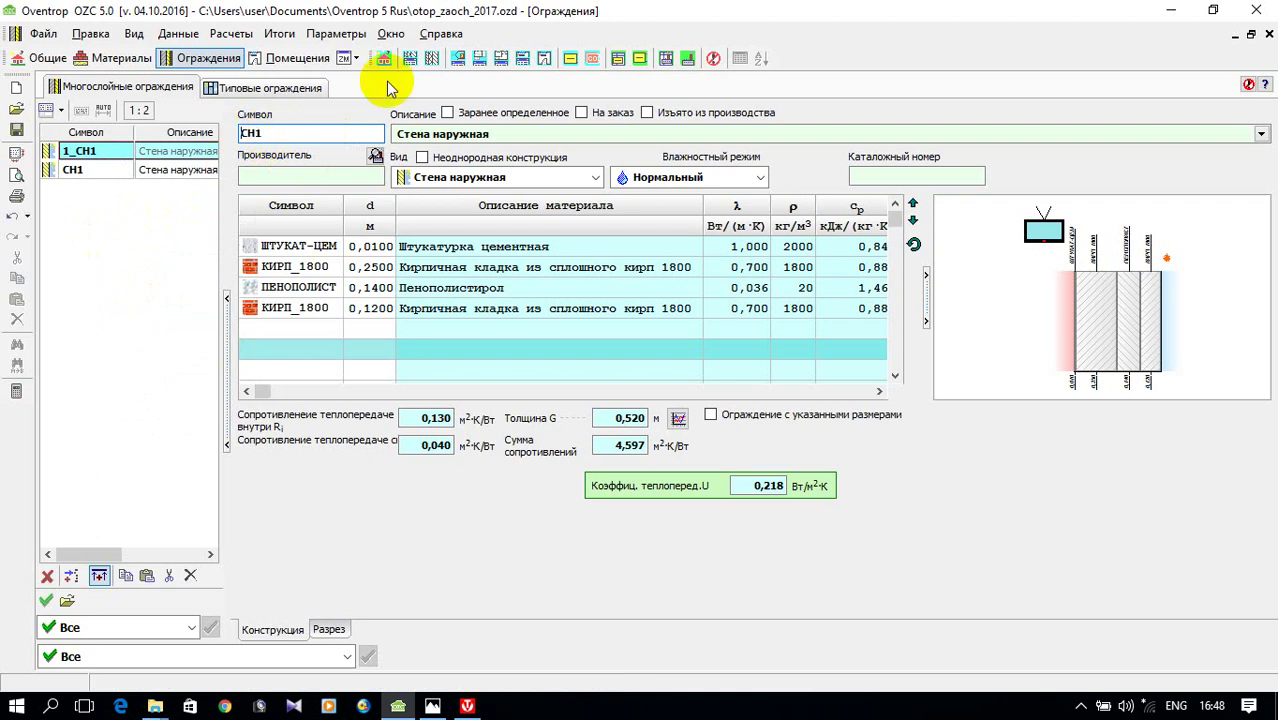
click(252, 132)
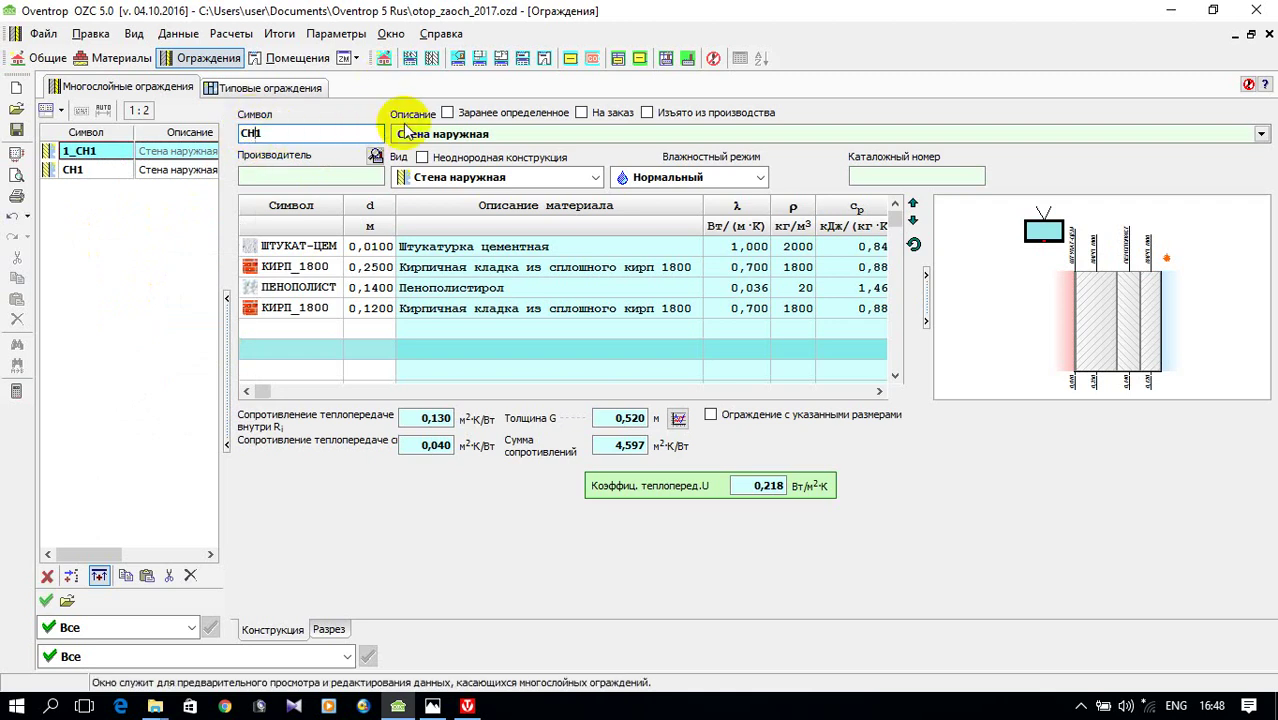
text(Ц)
key(BackSpace)
key(alt+shift)
text(ГР)
key(alt+shift)
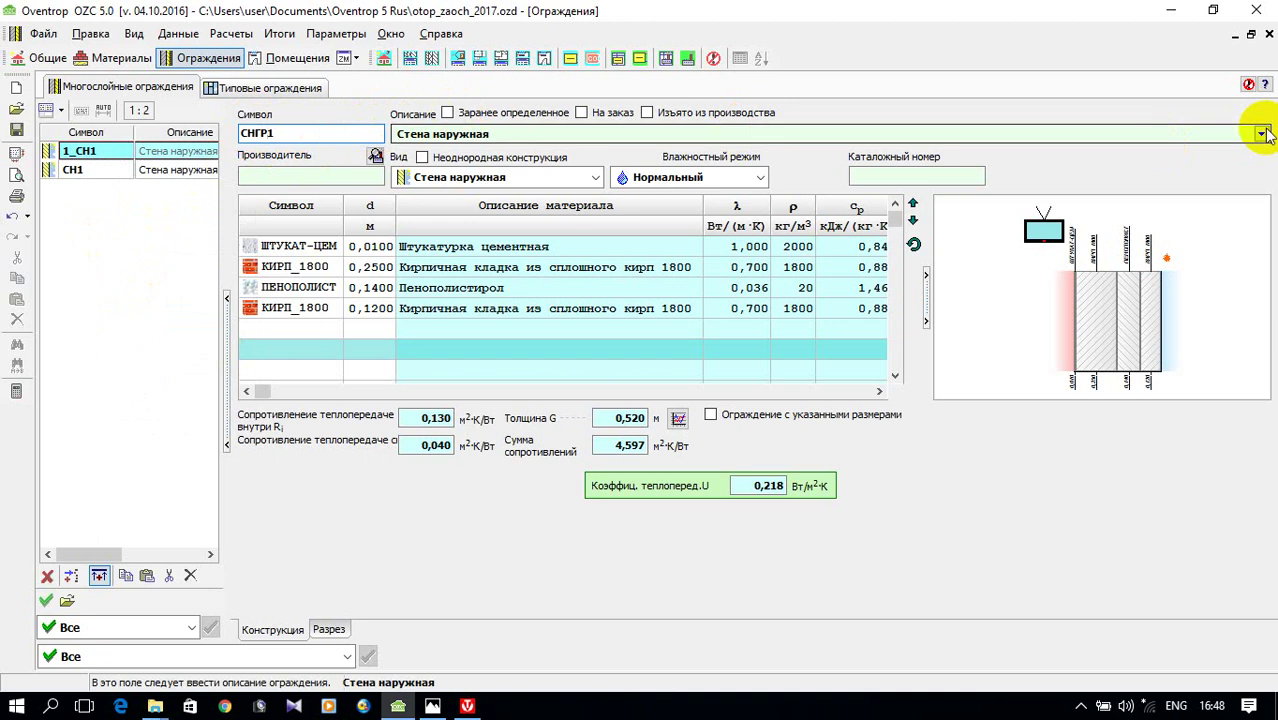
- Set both the description and the type of wall СНГР1 to Наружная стена, примыкающая к грунту
click(1262, 136)
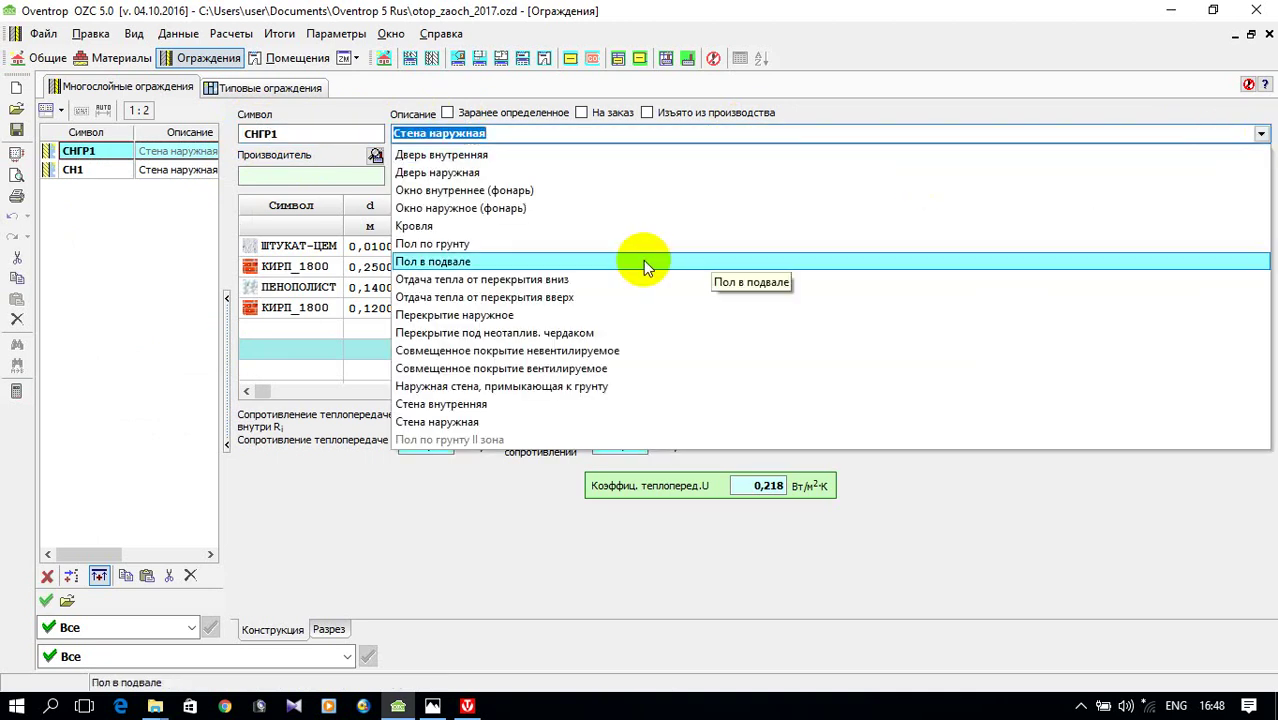
click(533, 390)
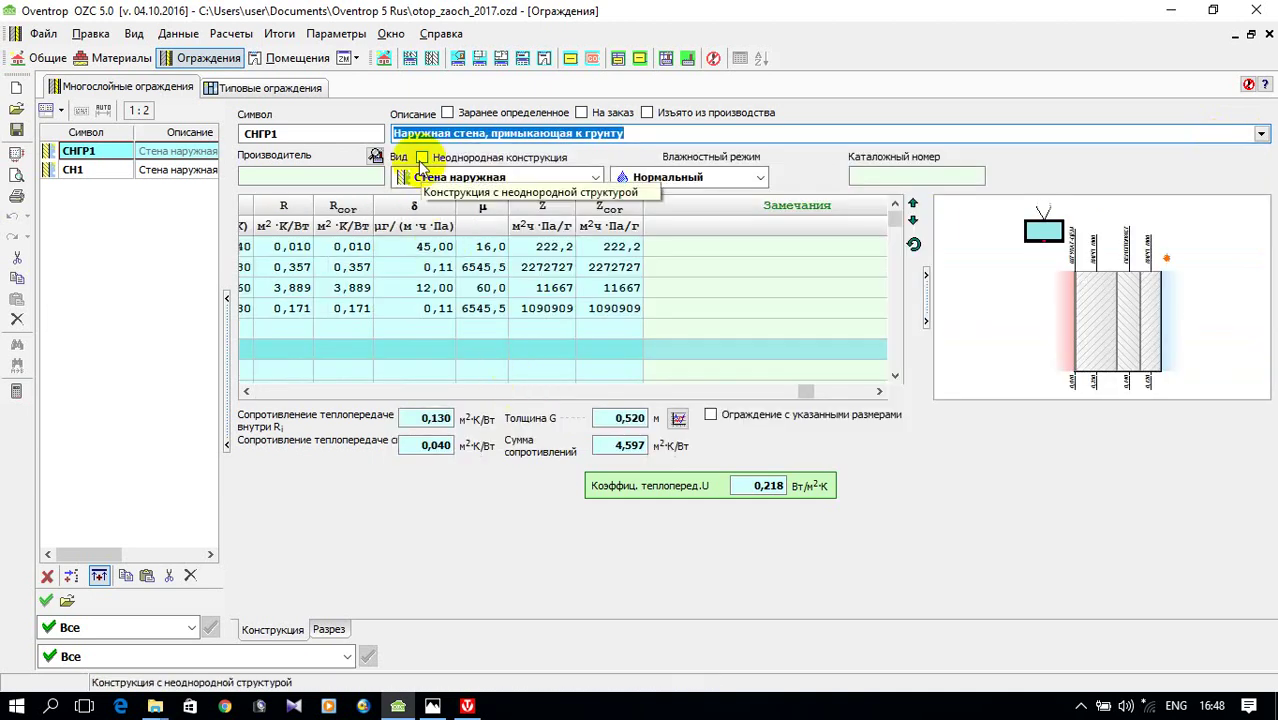
click(595, 179)
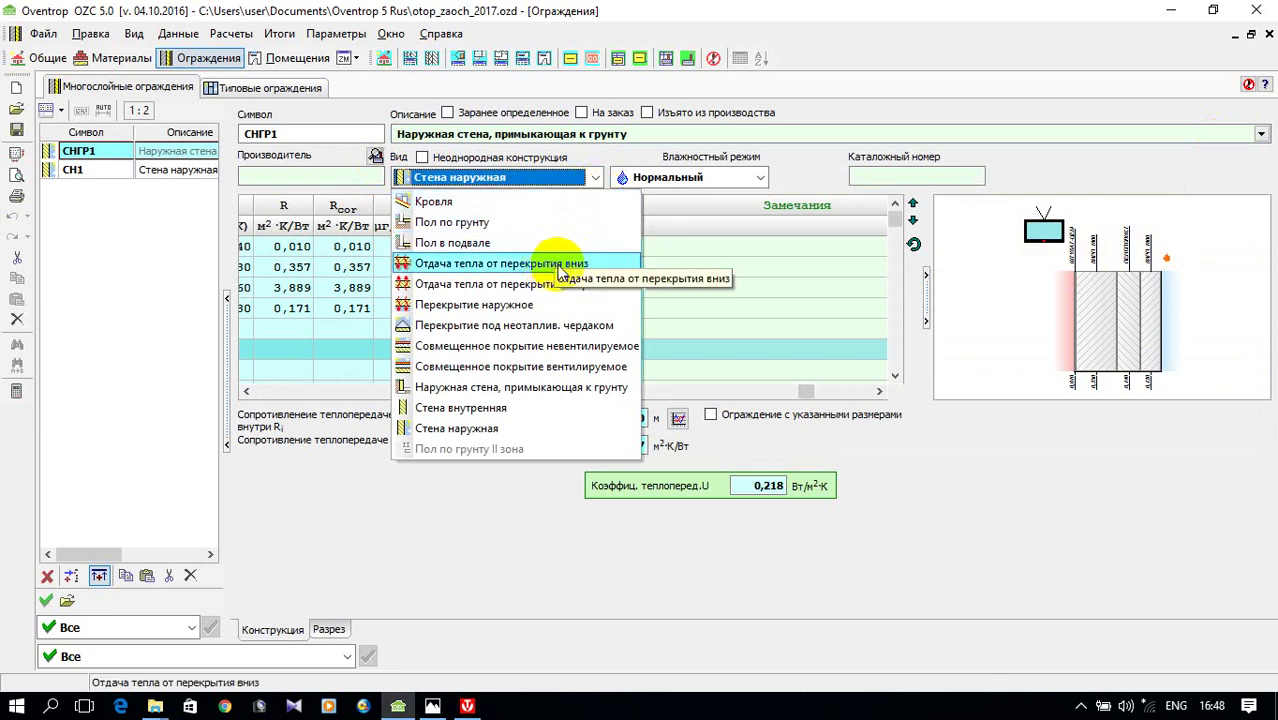
click(532, 390)
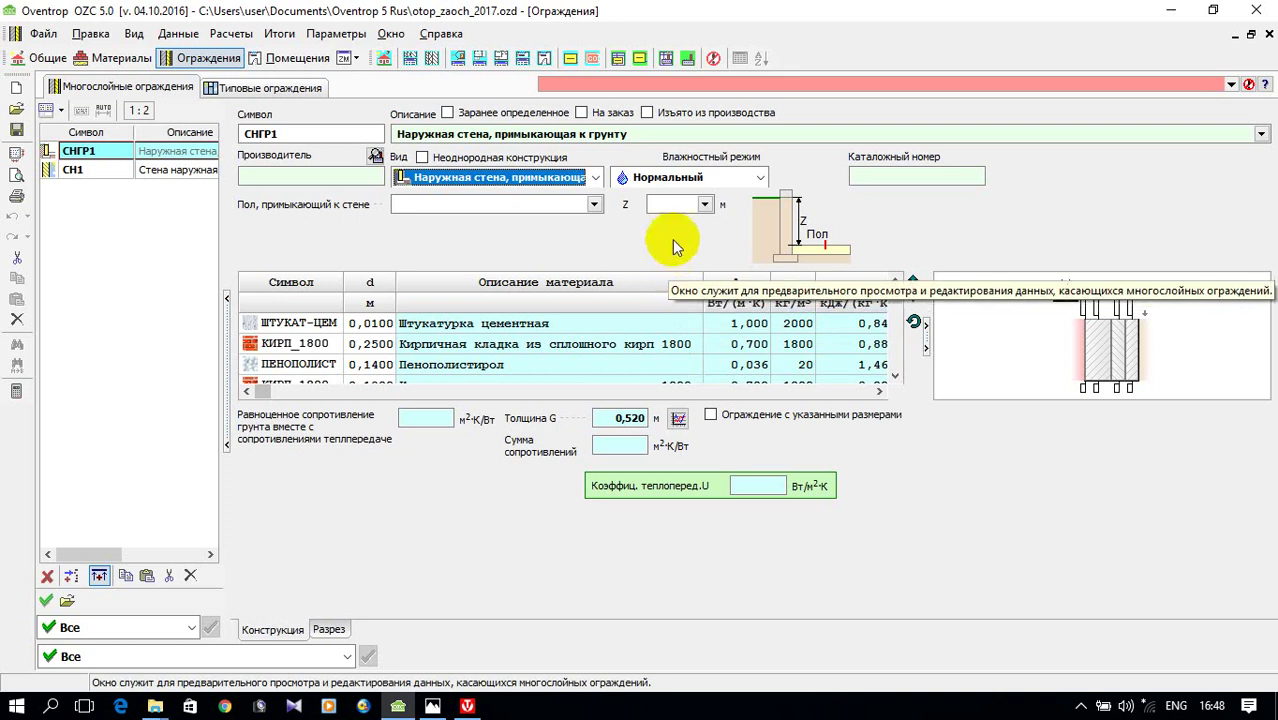
- Set the depth Z of ground-adjoining wall СНГР1 below ground level to 1.4 m
click(661, 205)
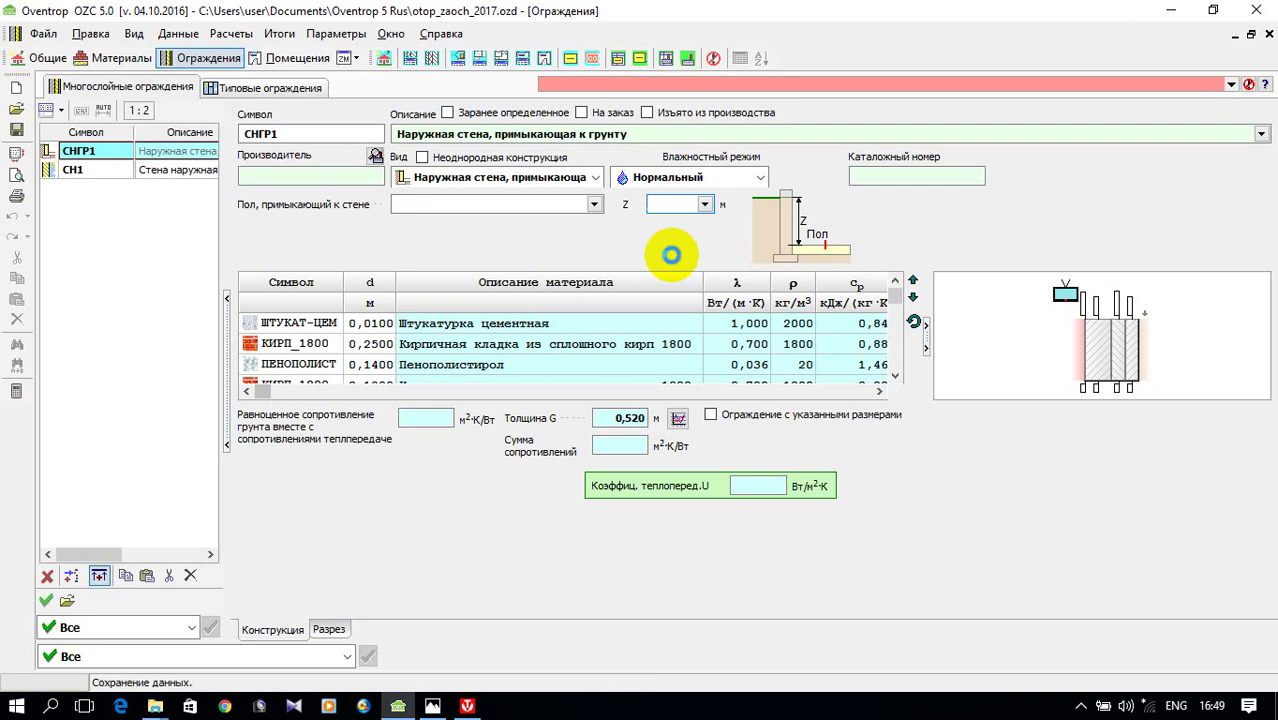
text(1,4)
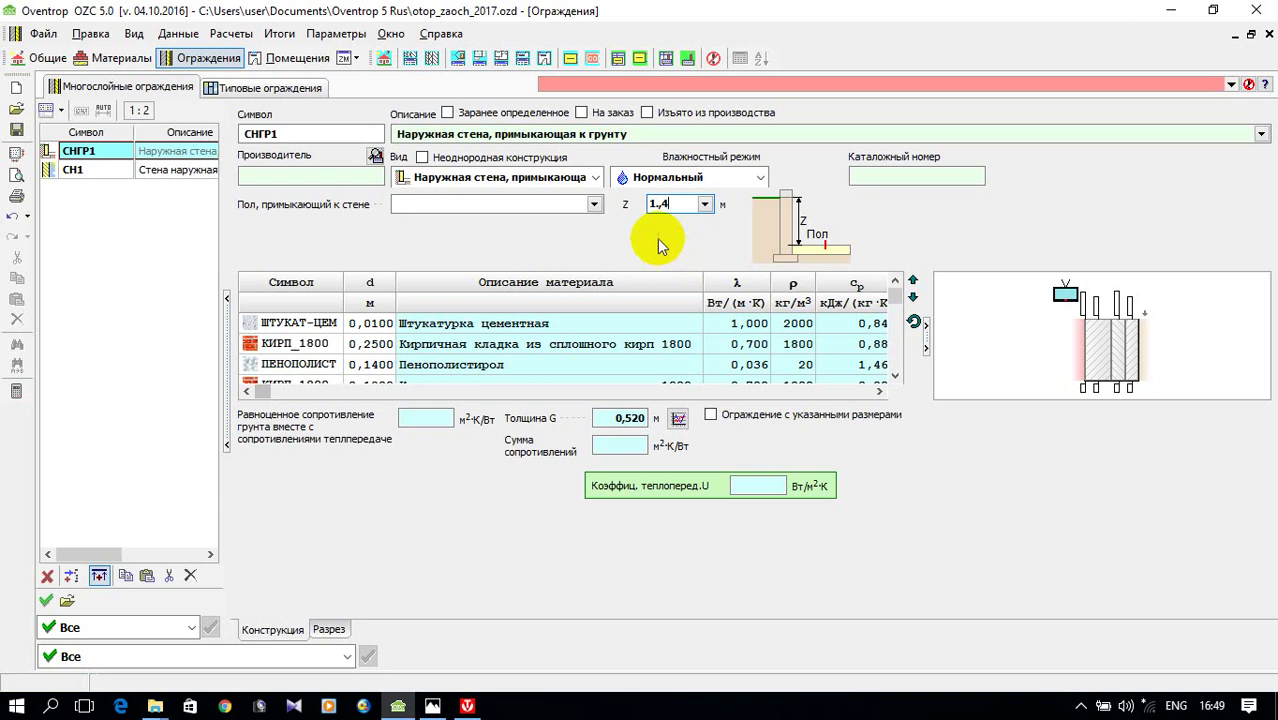
click(664, 204)
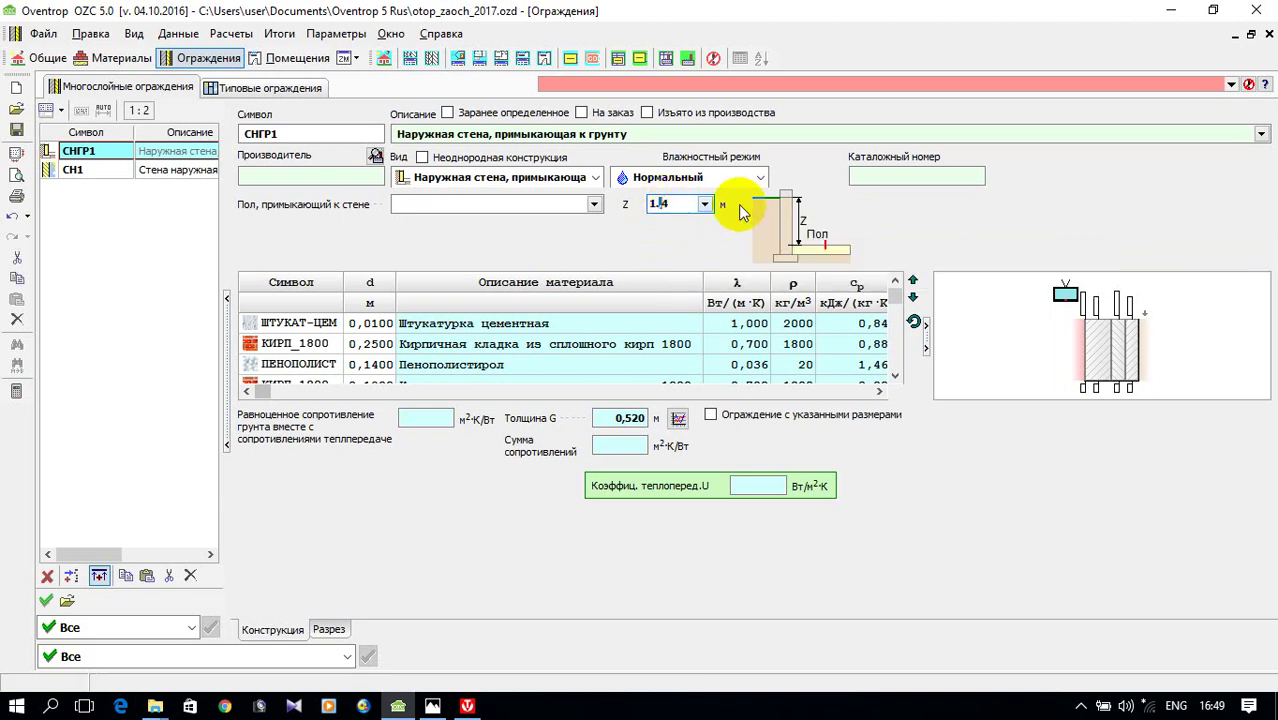
click(463, 206)
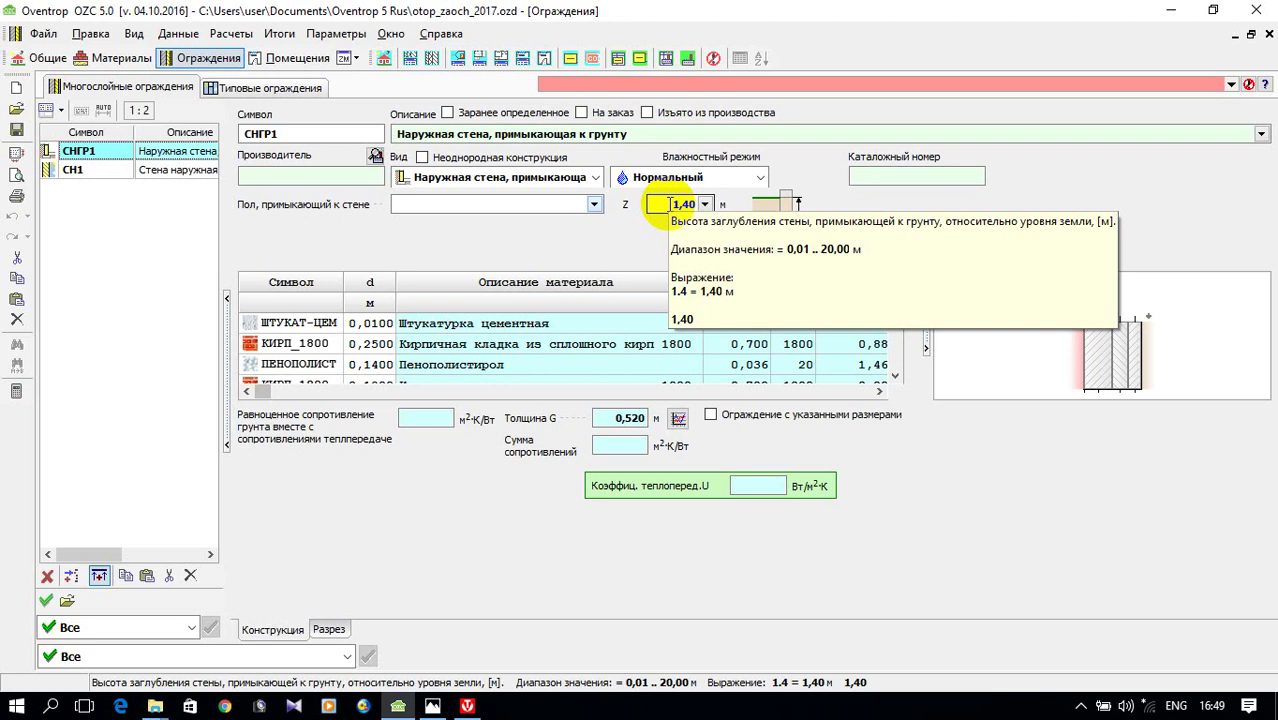
click(595, 181)
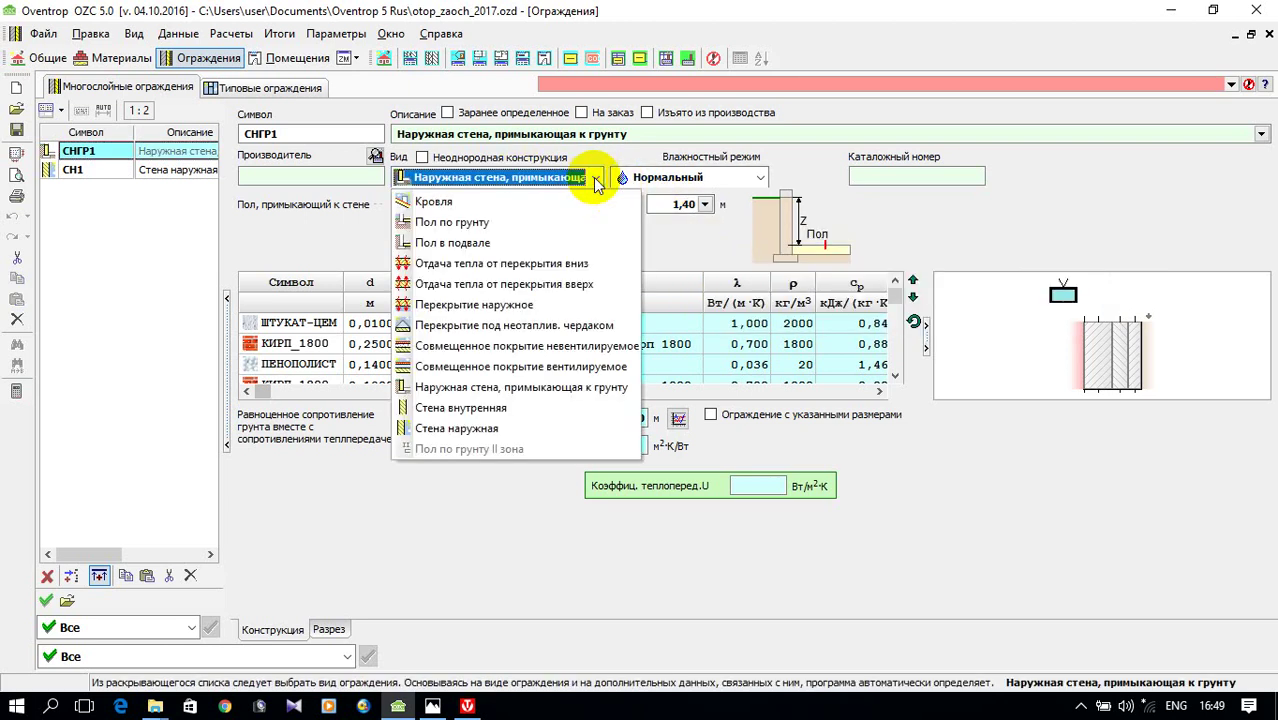
click(671, 153)
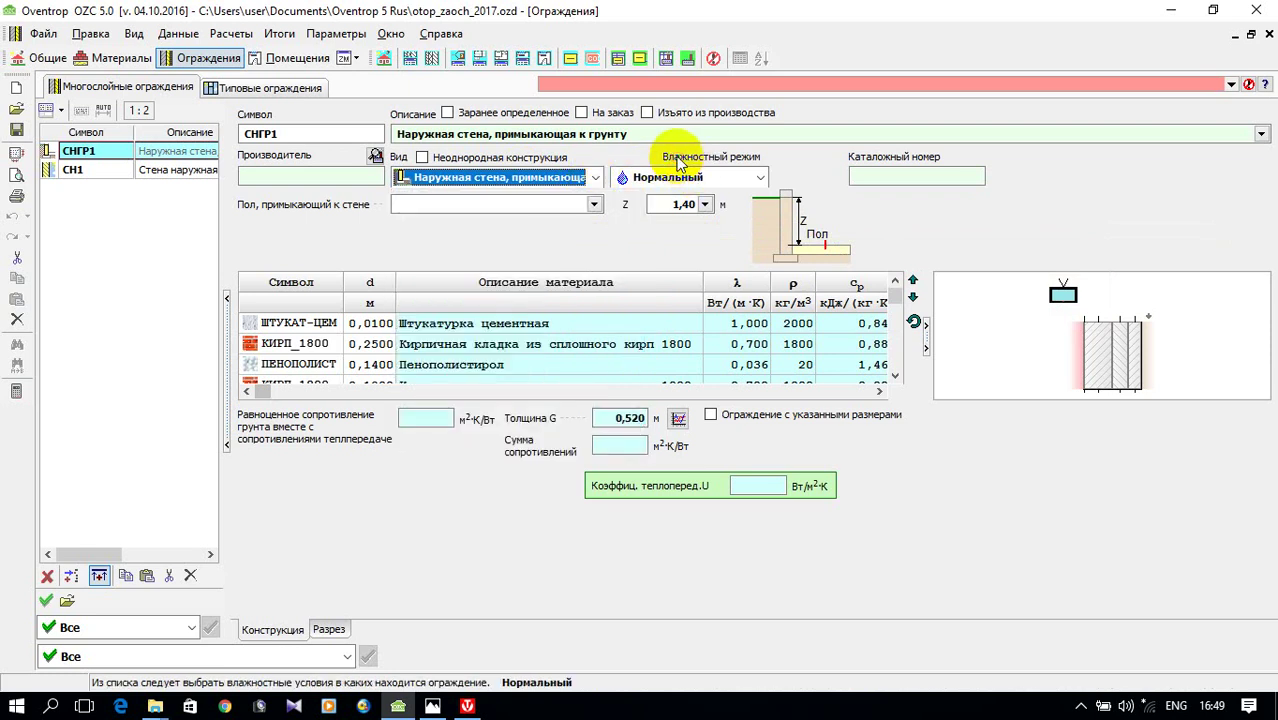
- Examine the temperature distribution, including its labelled values, and the water vapour partial pressure distribution through external wall СН1
click(155, 180)
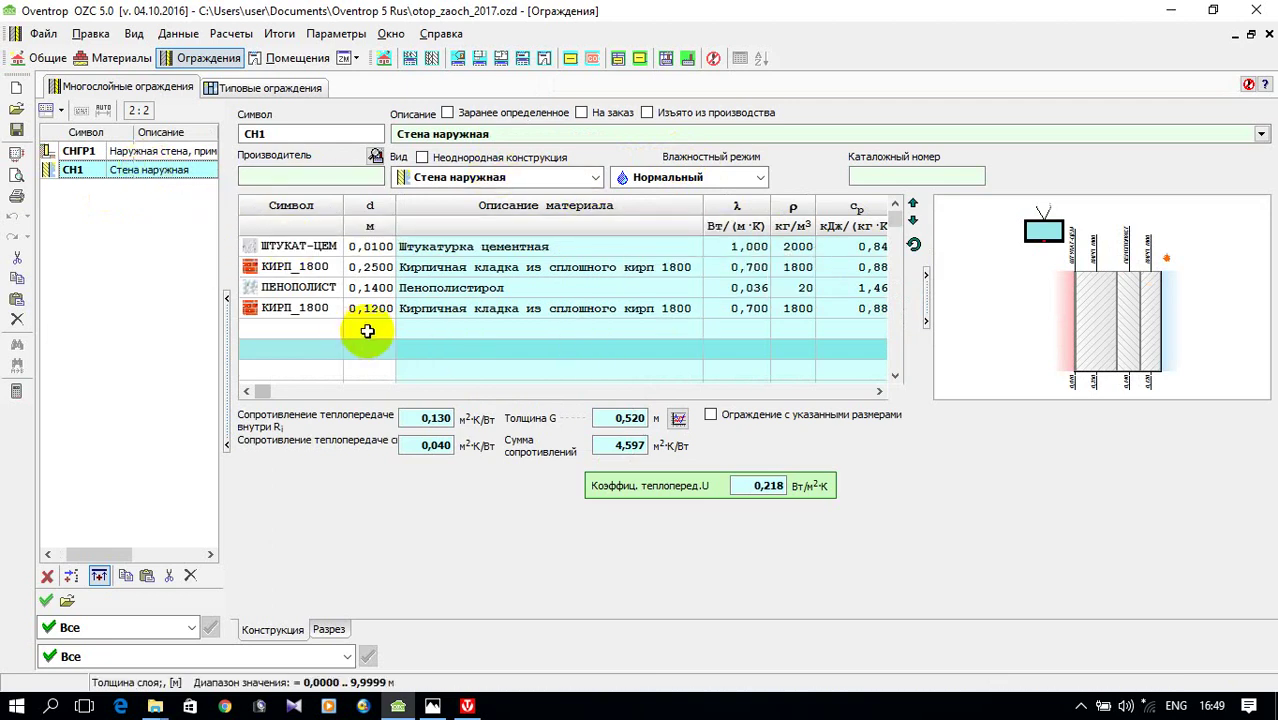
click(678, 420)
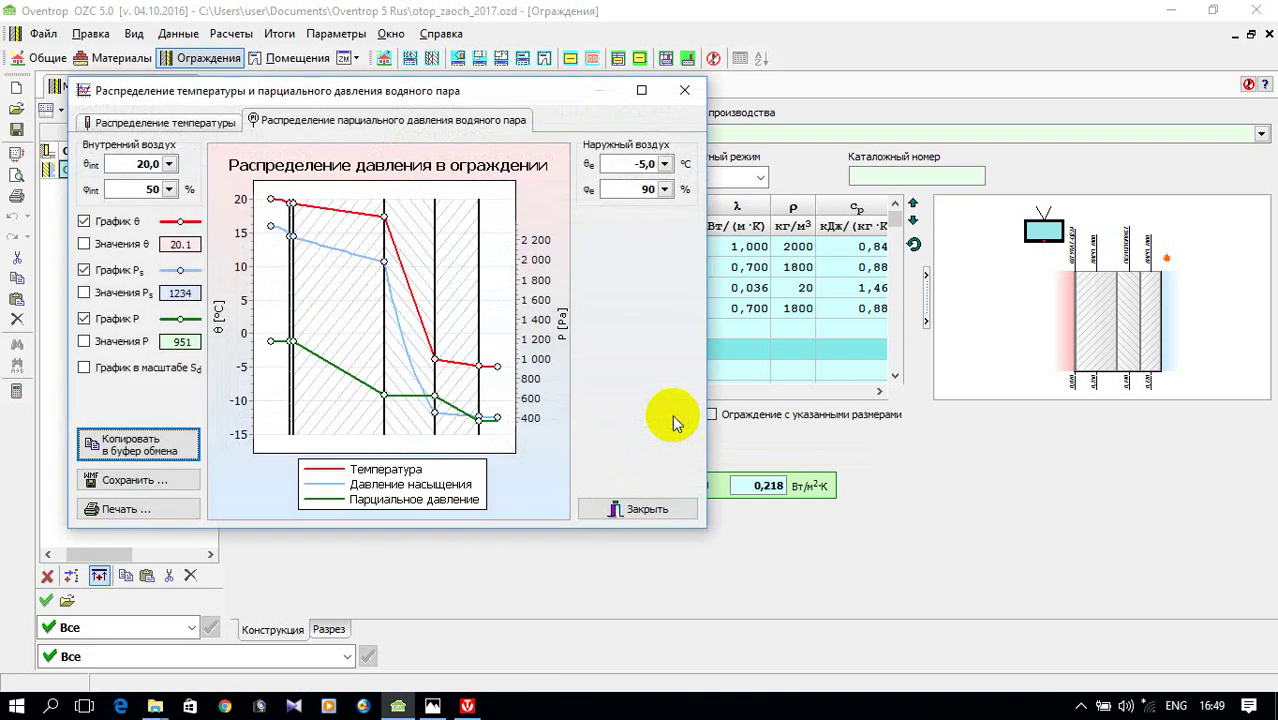
click(180, 121)
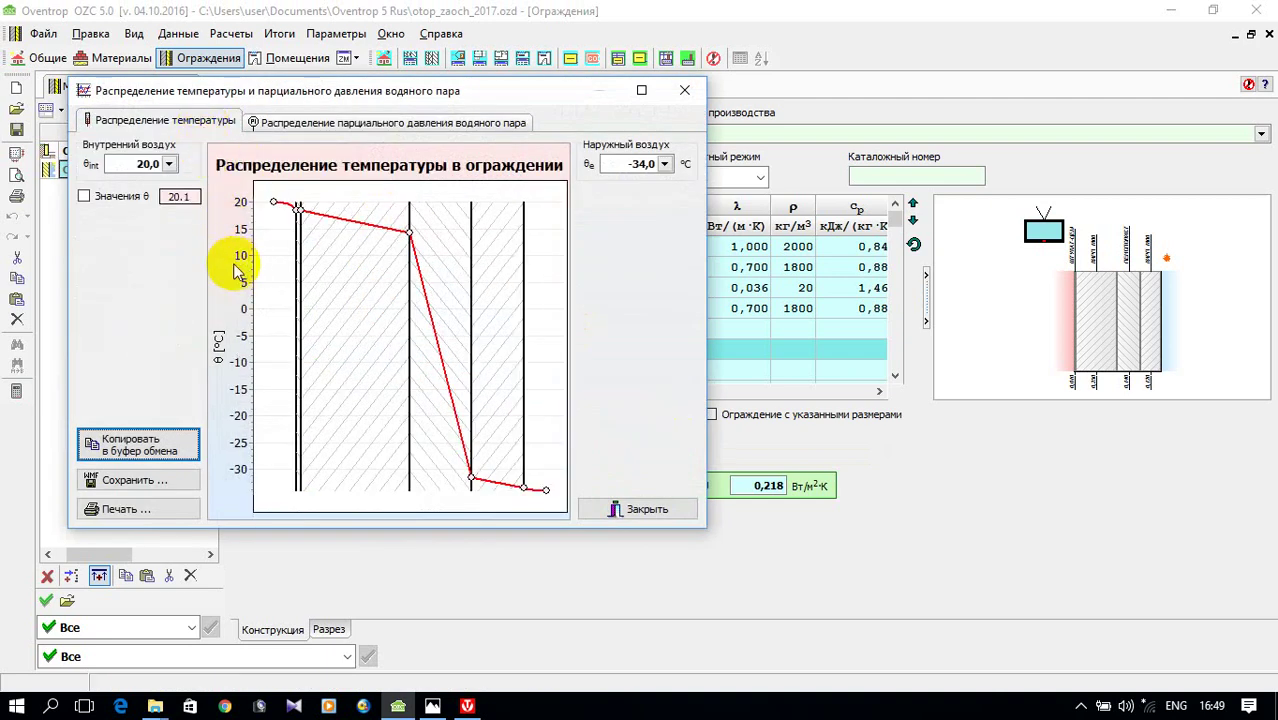
click(84, 196)
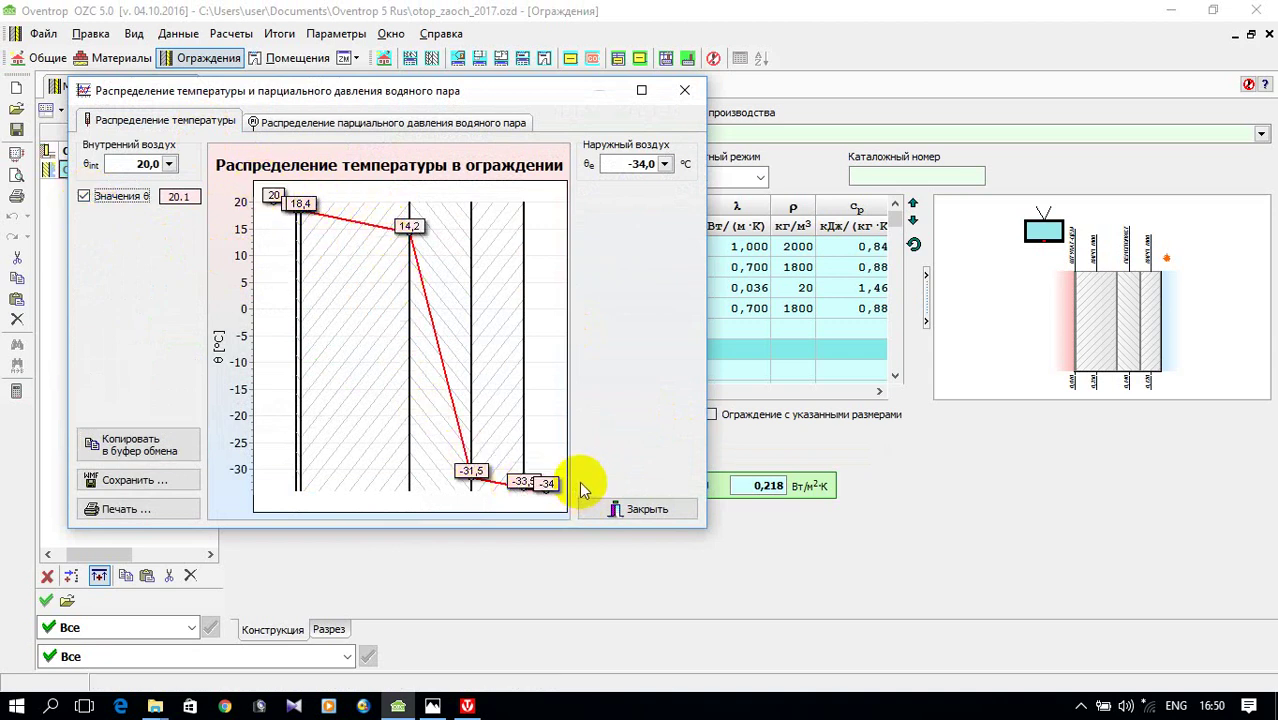
click(88, 200)
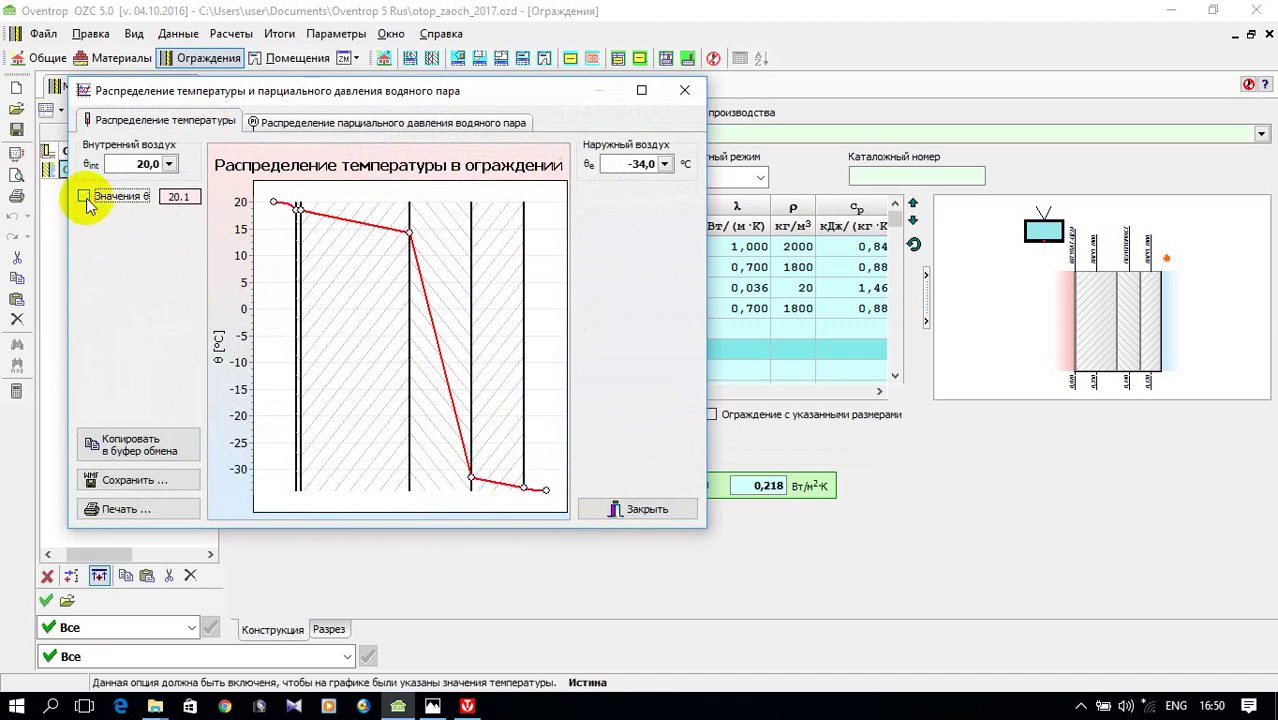
click(515, 120)
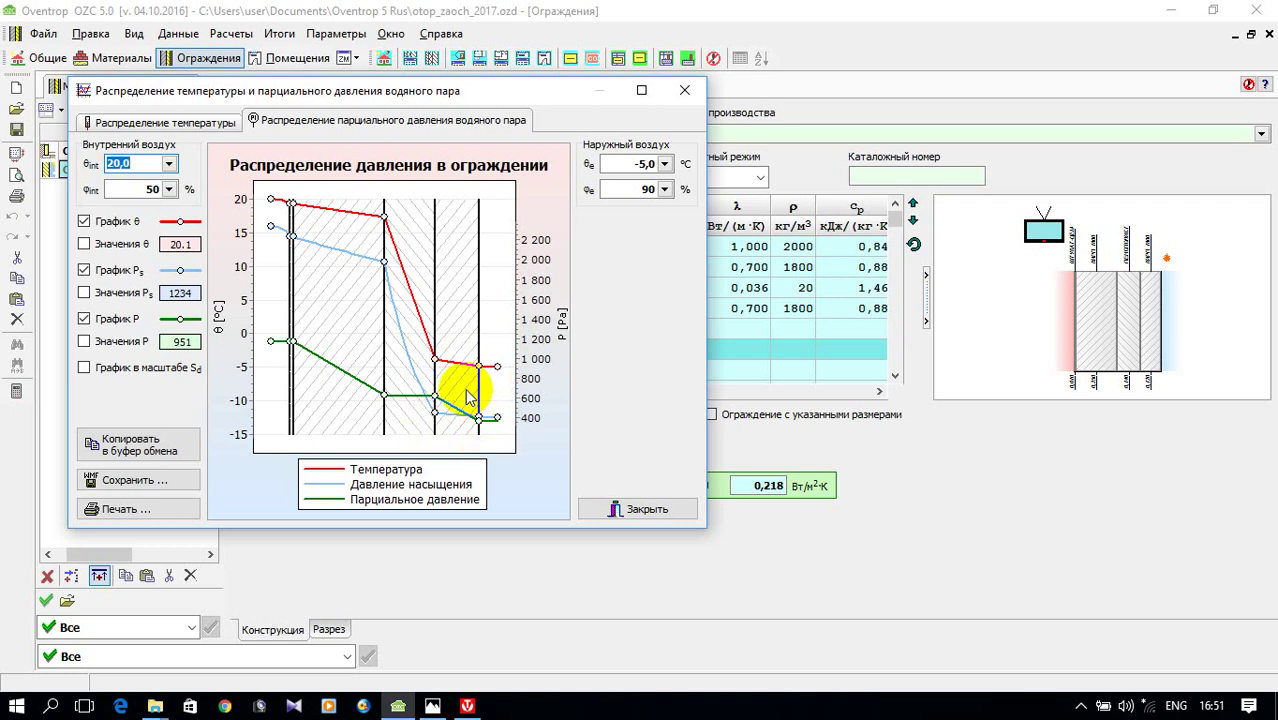
click(600, 508)
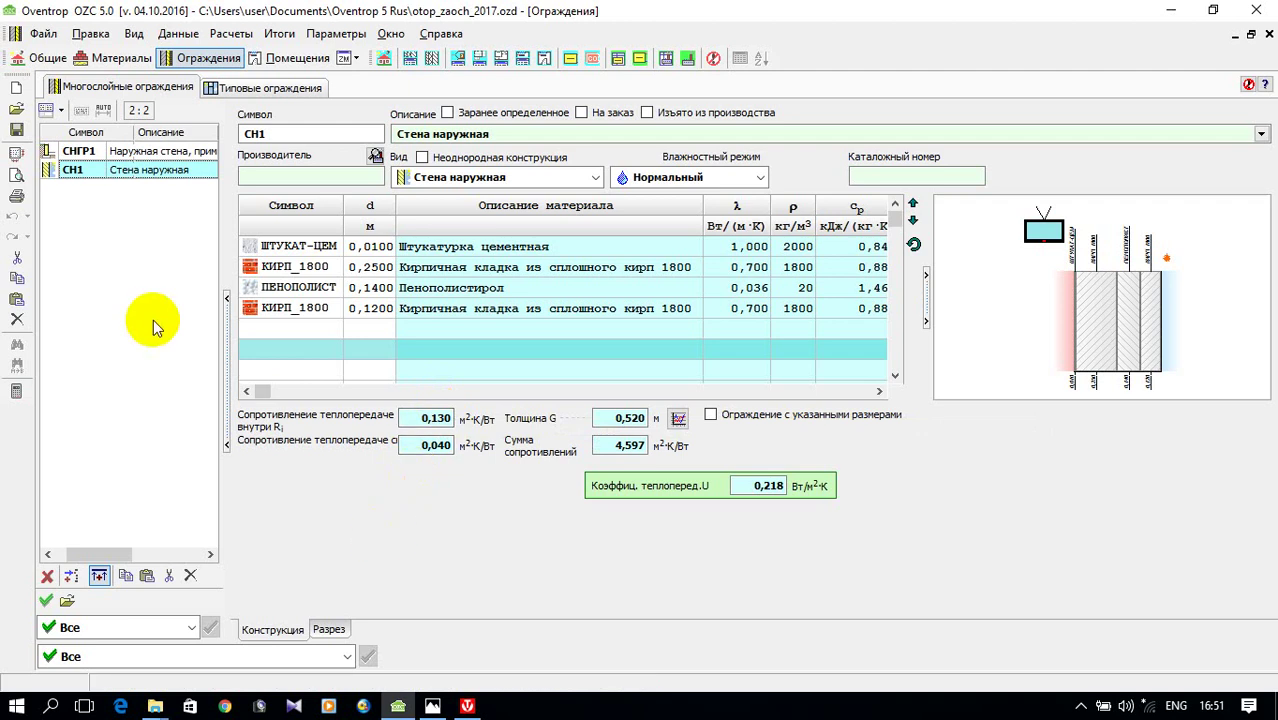
- Duplicate external wall СН1 in the list of multilayer structures and change the copy's symbol to ПП1
right_click(88, 232)
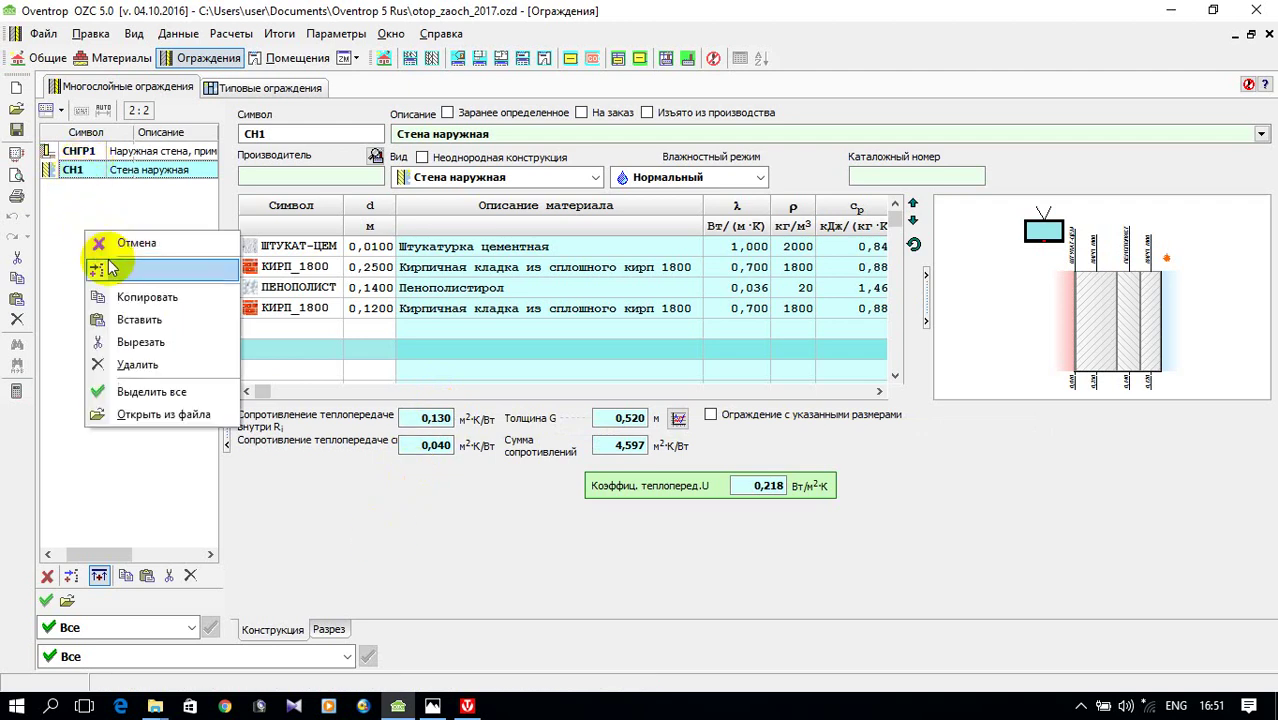
click(134, 320)
drag(242, 133, 257, 133)
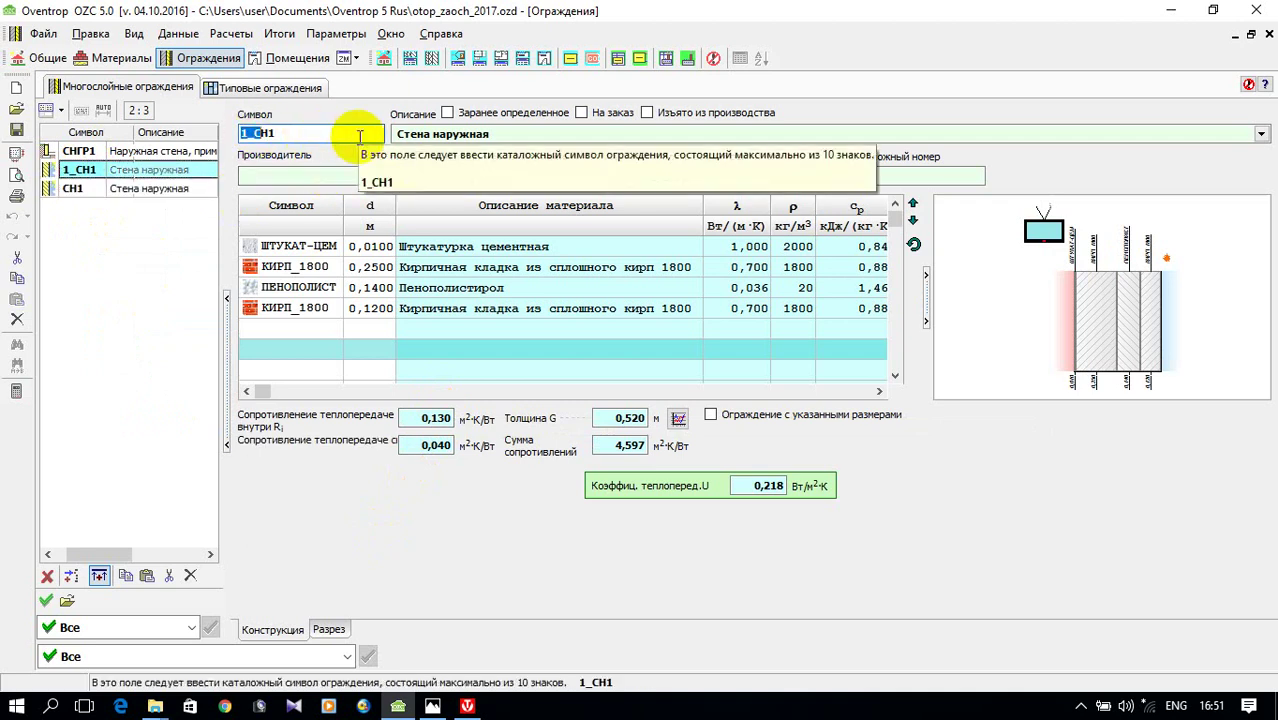
text(GG)
key(BackSpace)
key(BackSpace)
key(alt+shift)
text(ПП1)
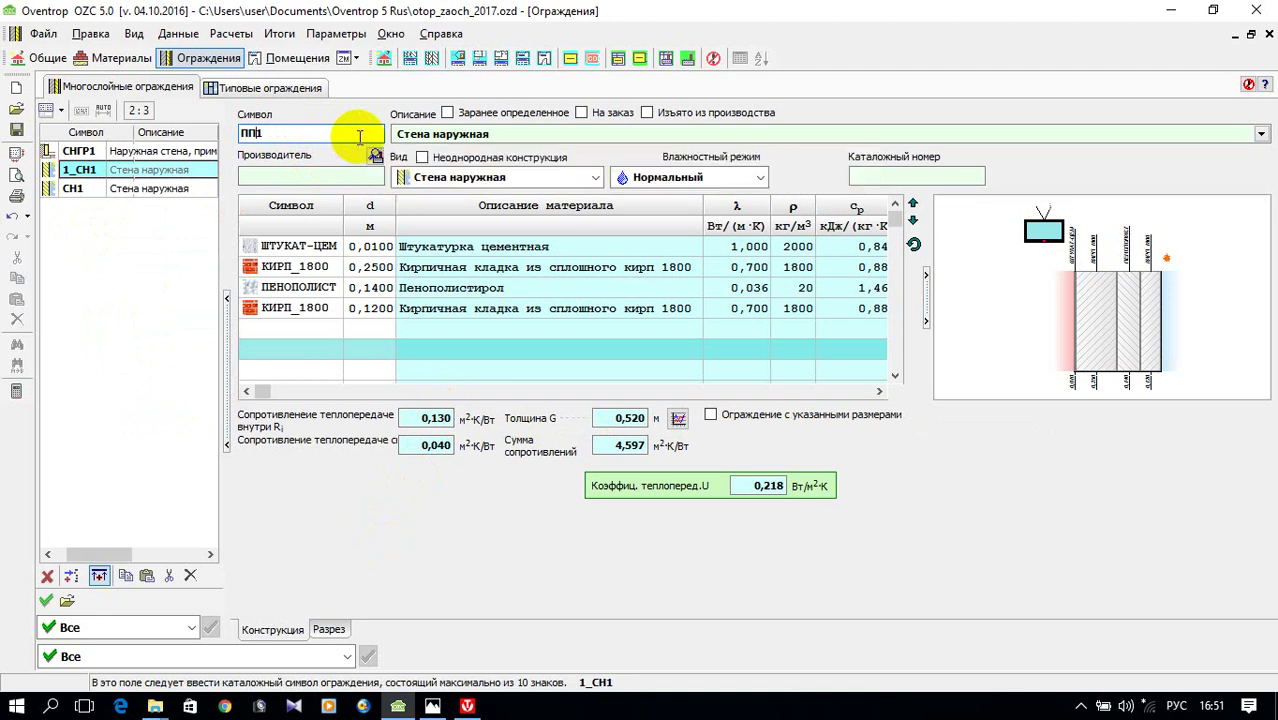
key(Delete)
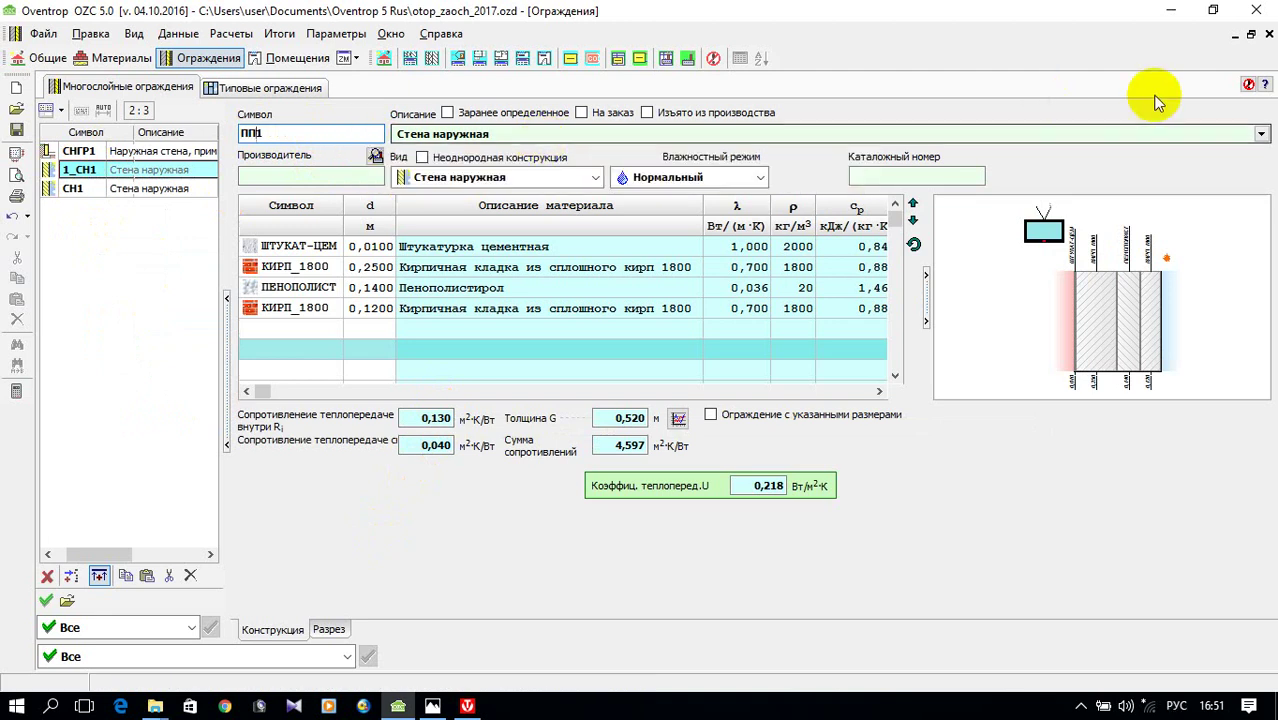
- Set the description and type of ПП1 to Пол в подвале and assign СНГР1 as the wall adjoining the floor
click(1258, 134)
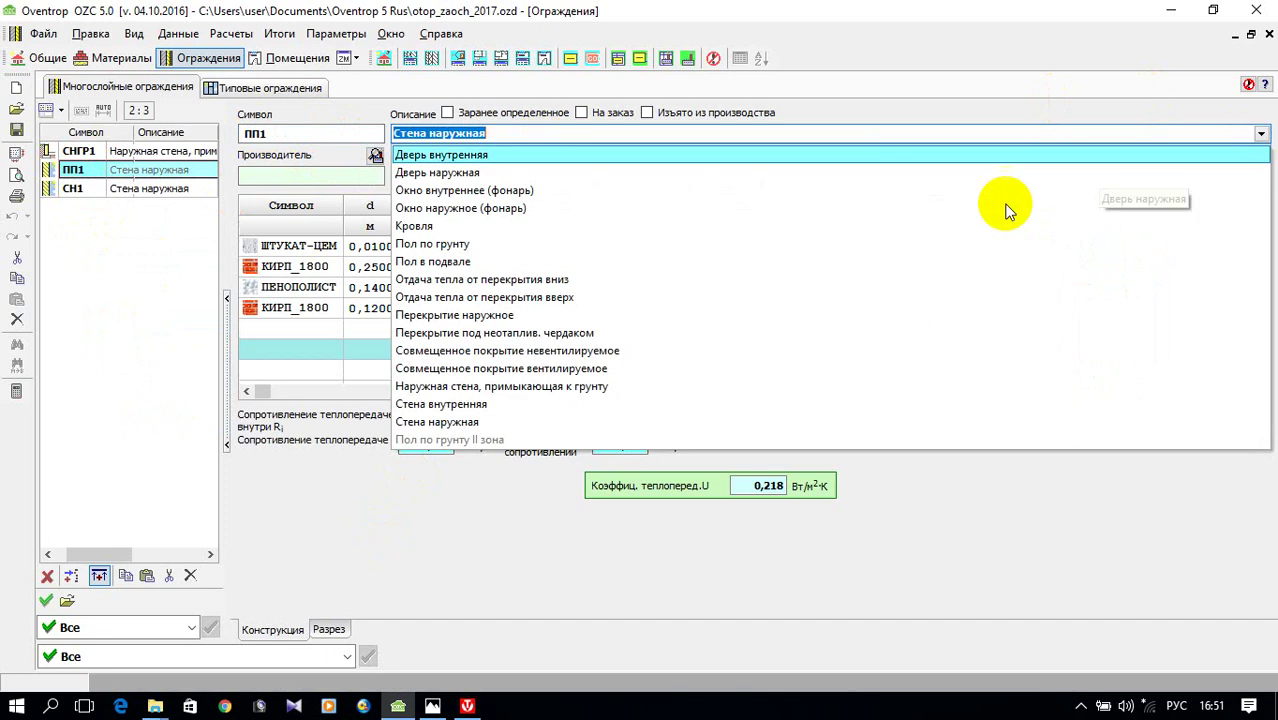
click(448, 263)
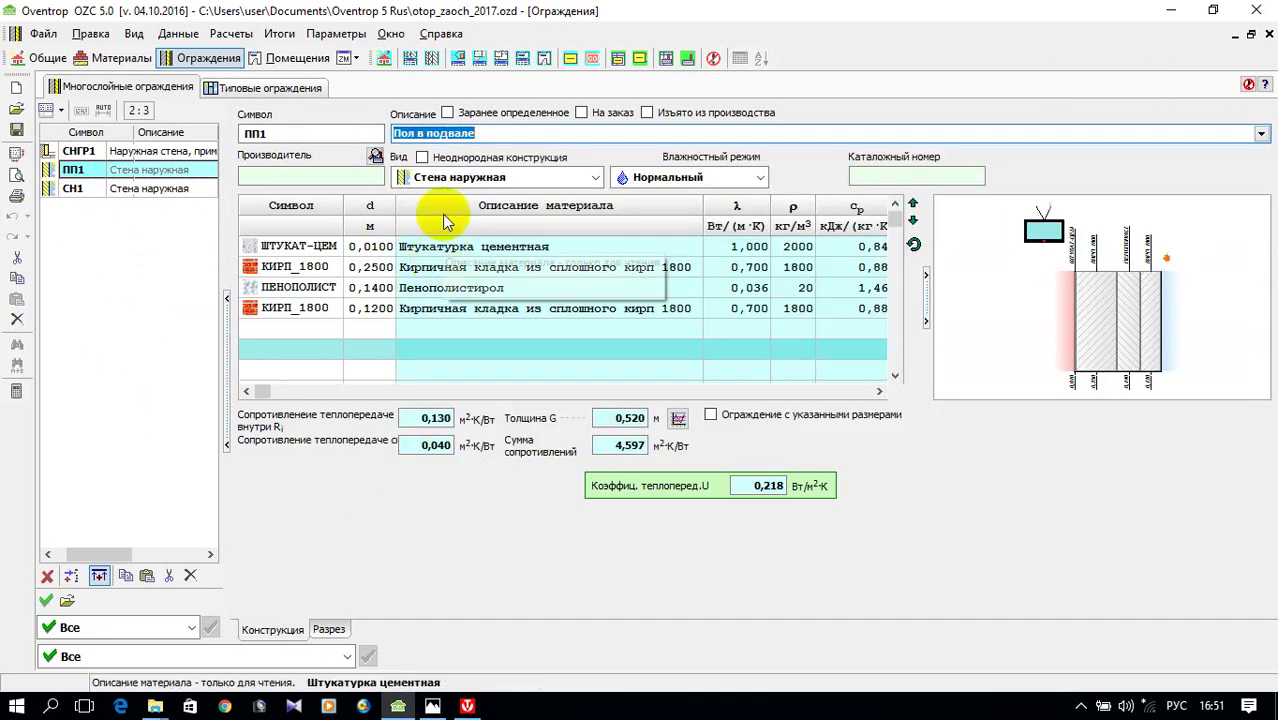
click(593, 176)
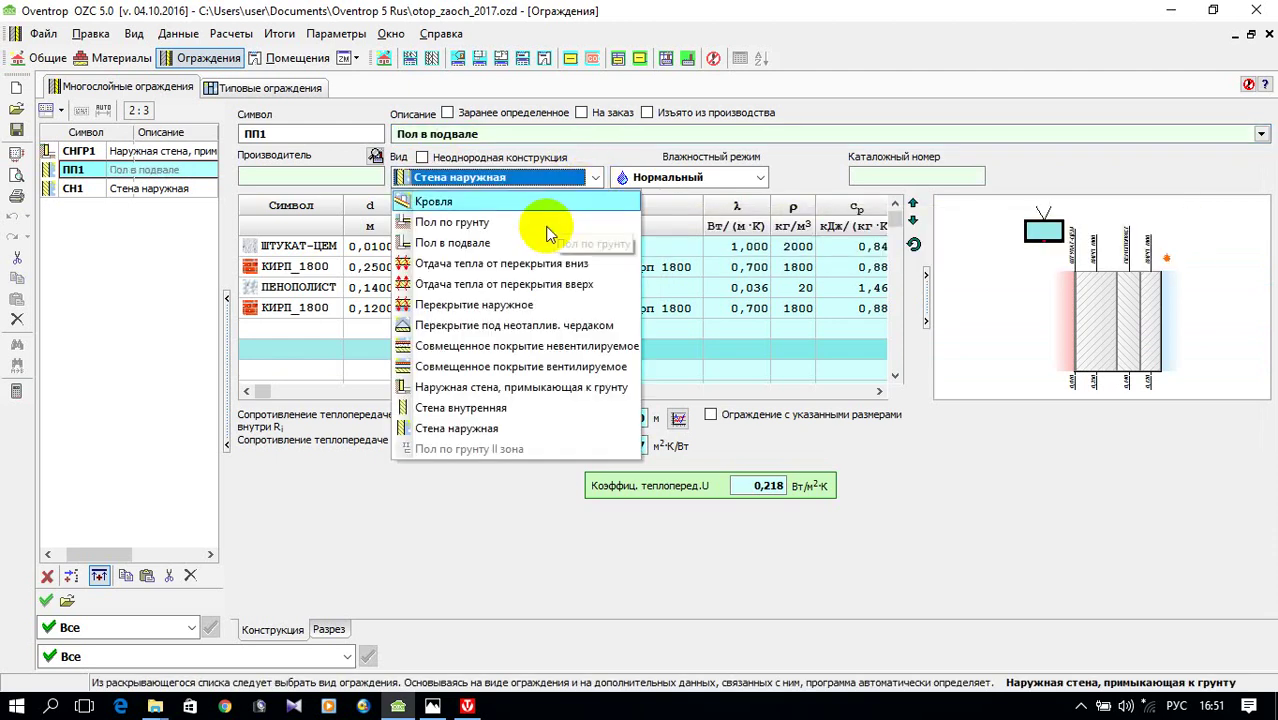
click(468, 244)
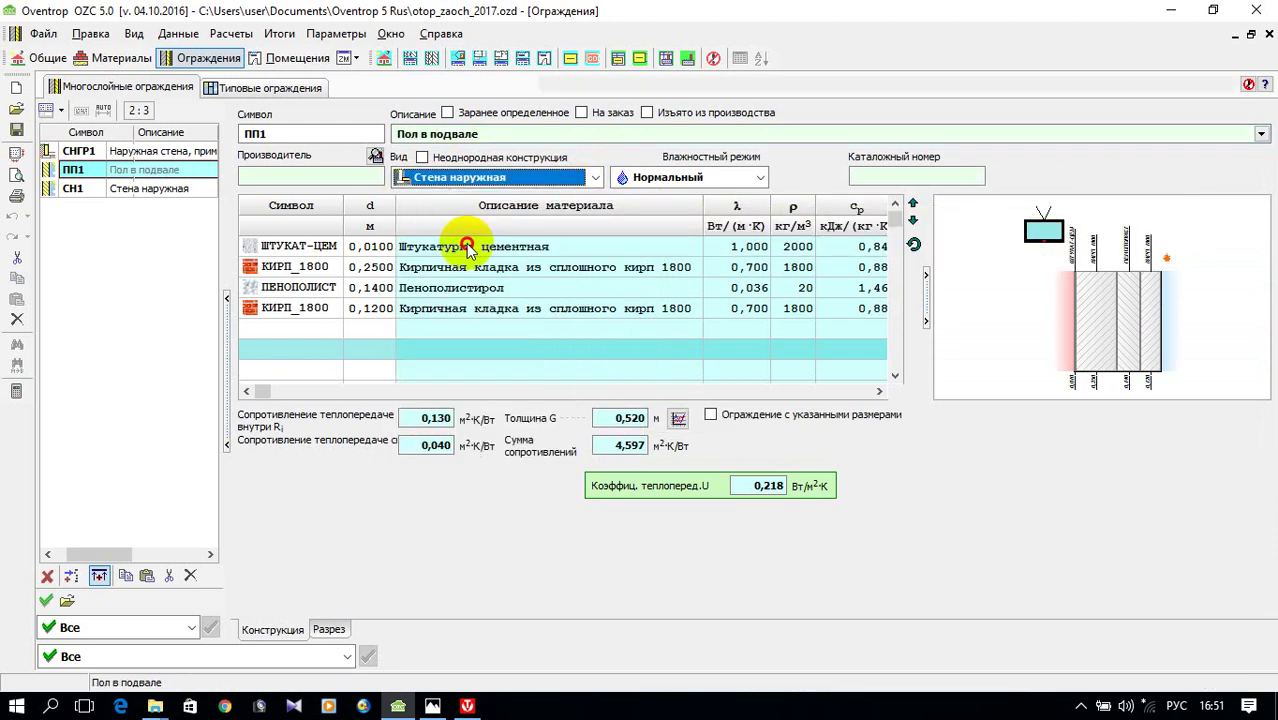
click(593, 204)
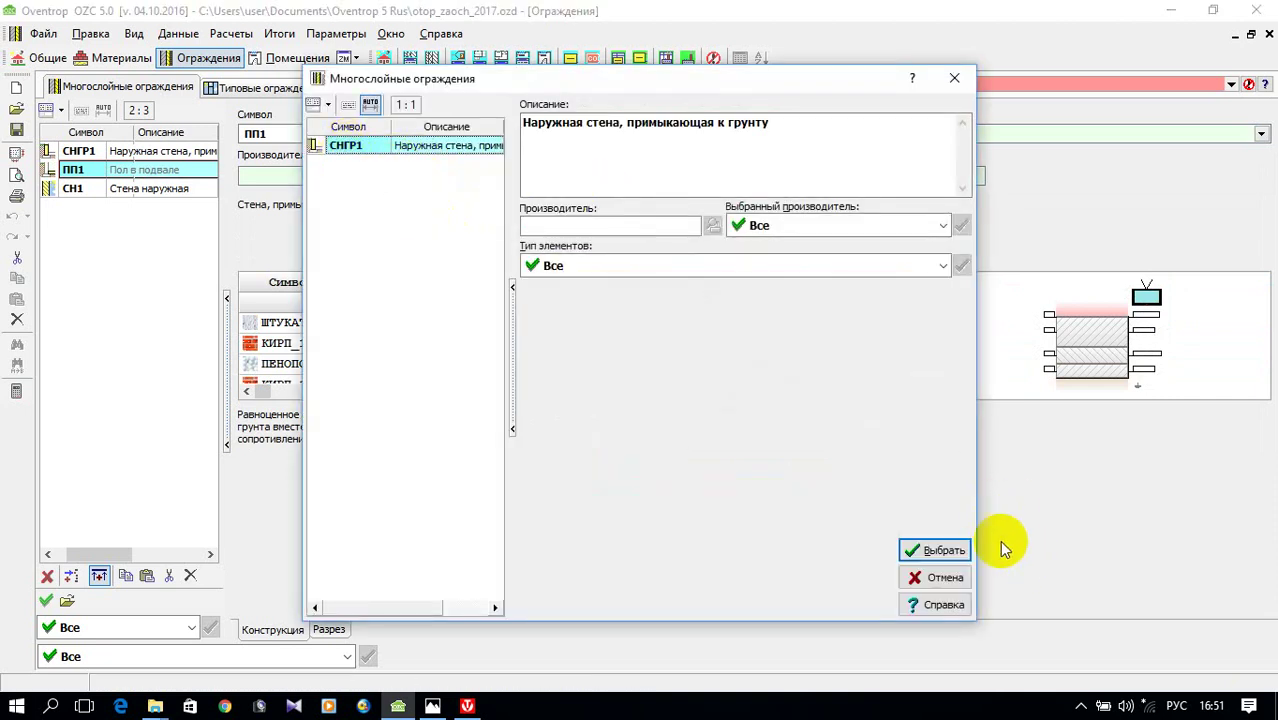
click(932, 549)
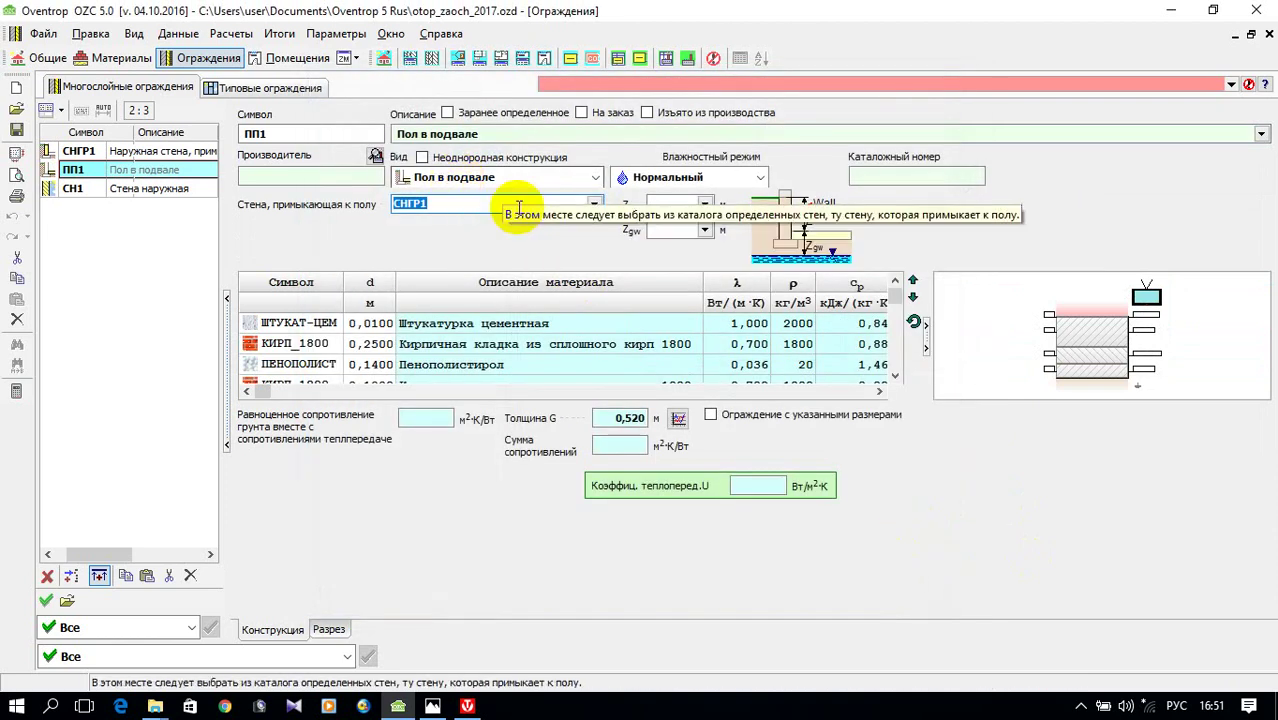
- Set the depth Z of the basement floor ПП1 below ground level to 1.4 m
click(668, 204)
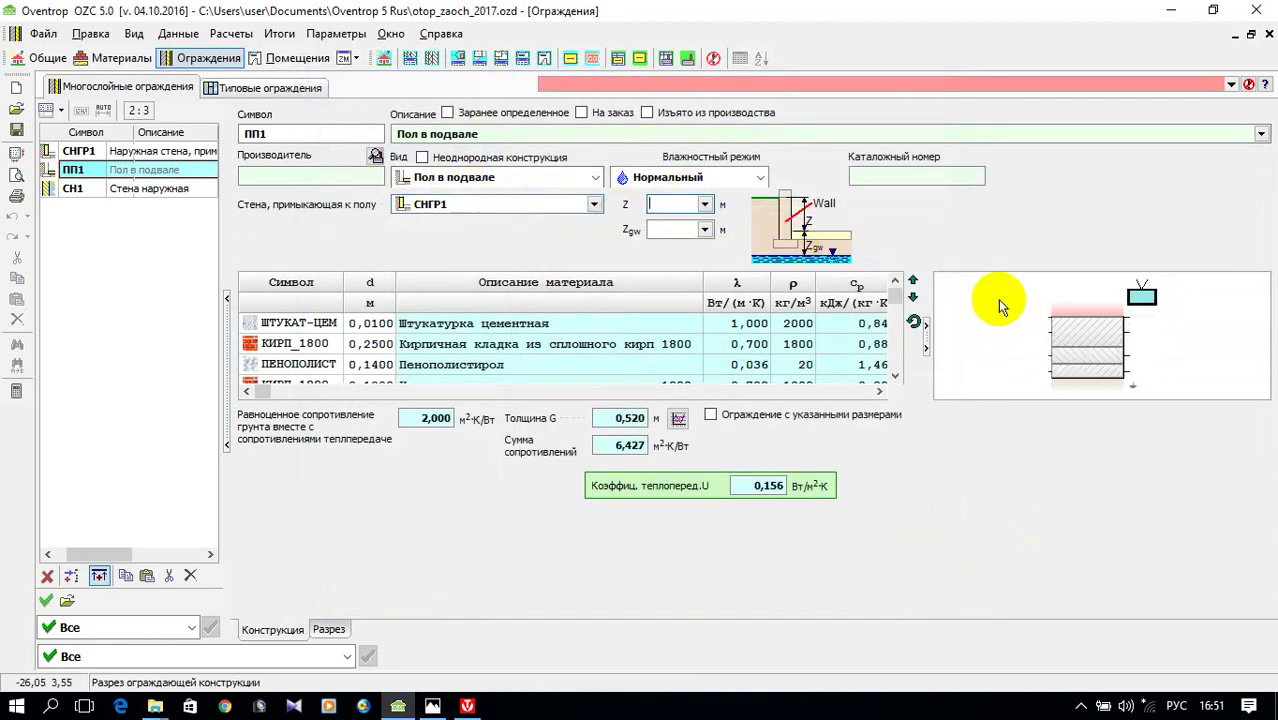
text(1ю4)
key(BackSpace)
text(ю)
key(alt+shift)
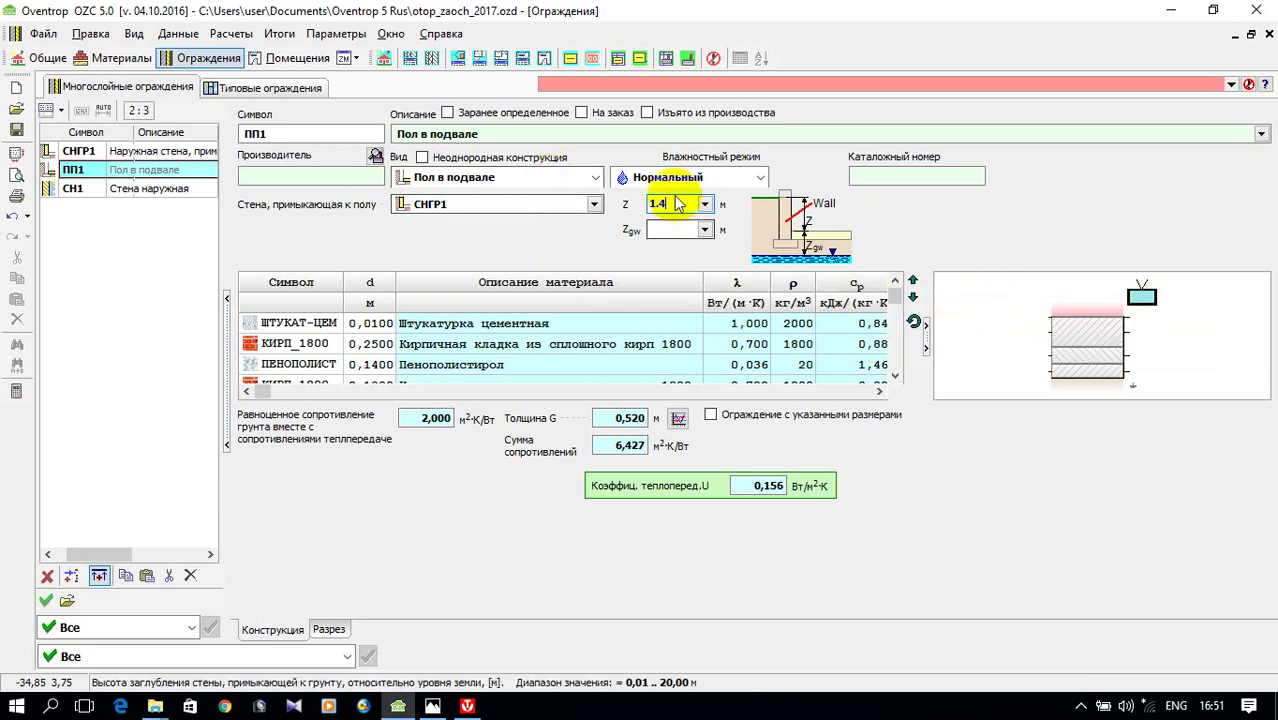
click(666, 232)
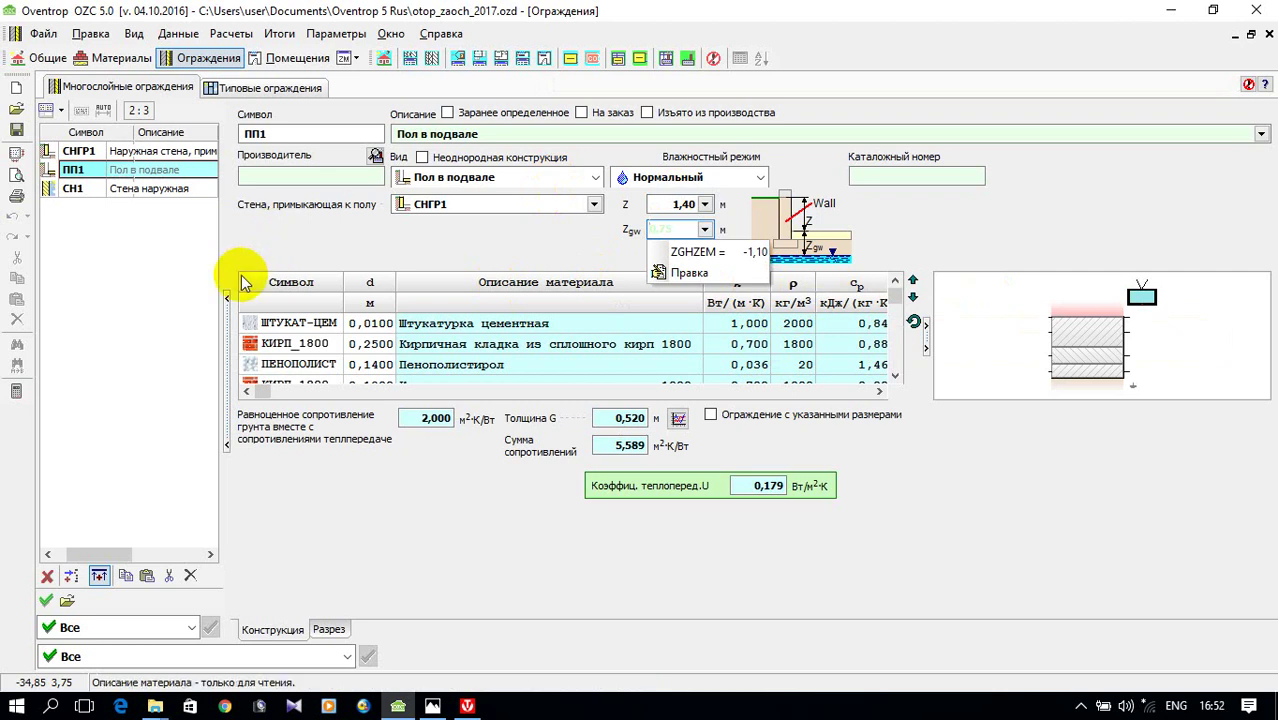
click(657, 203)
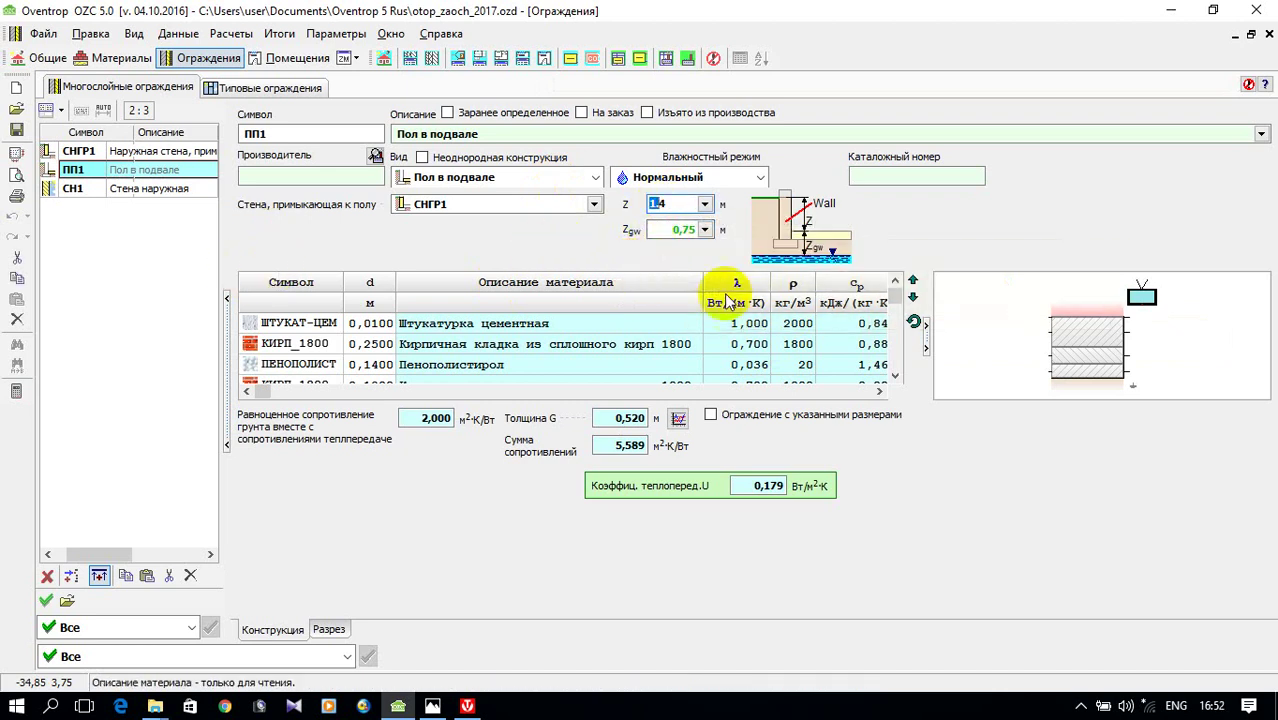
mouse_move(806, 260)
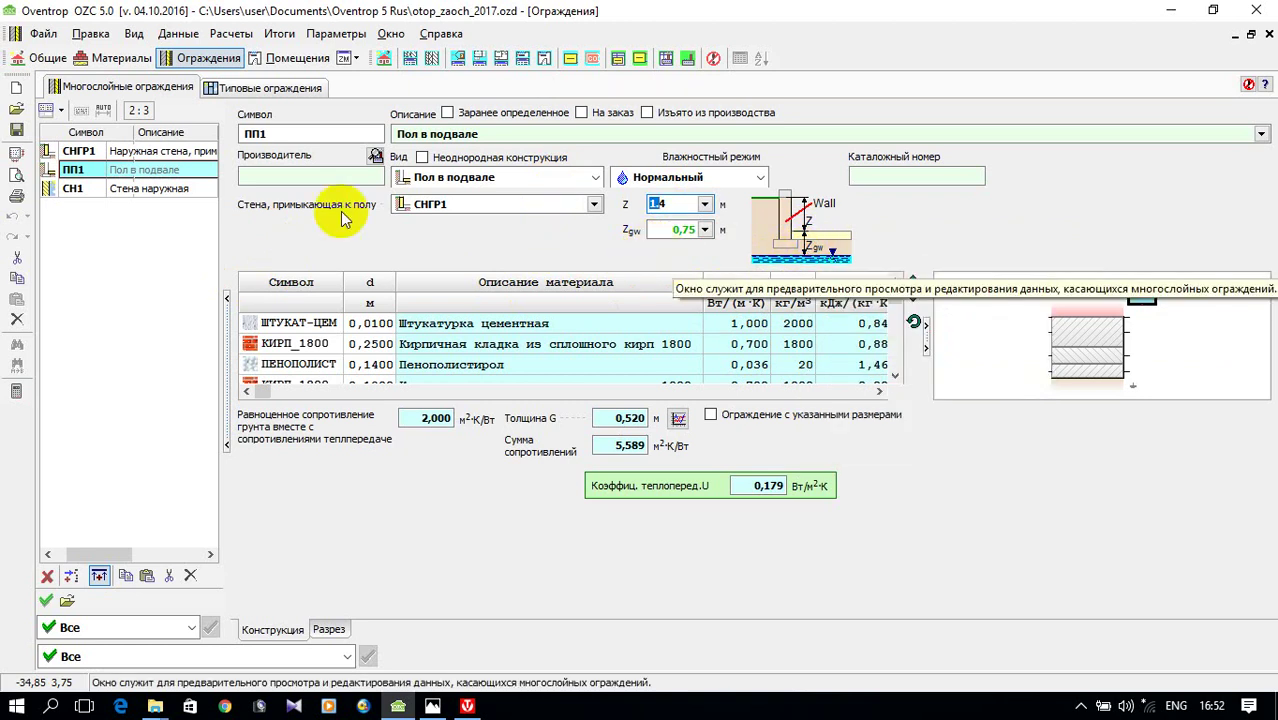
- Assign ПП1 as the floor adjoining the ground-contact external wall СНГР1
click(185, 151)
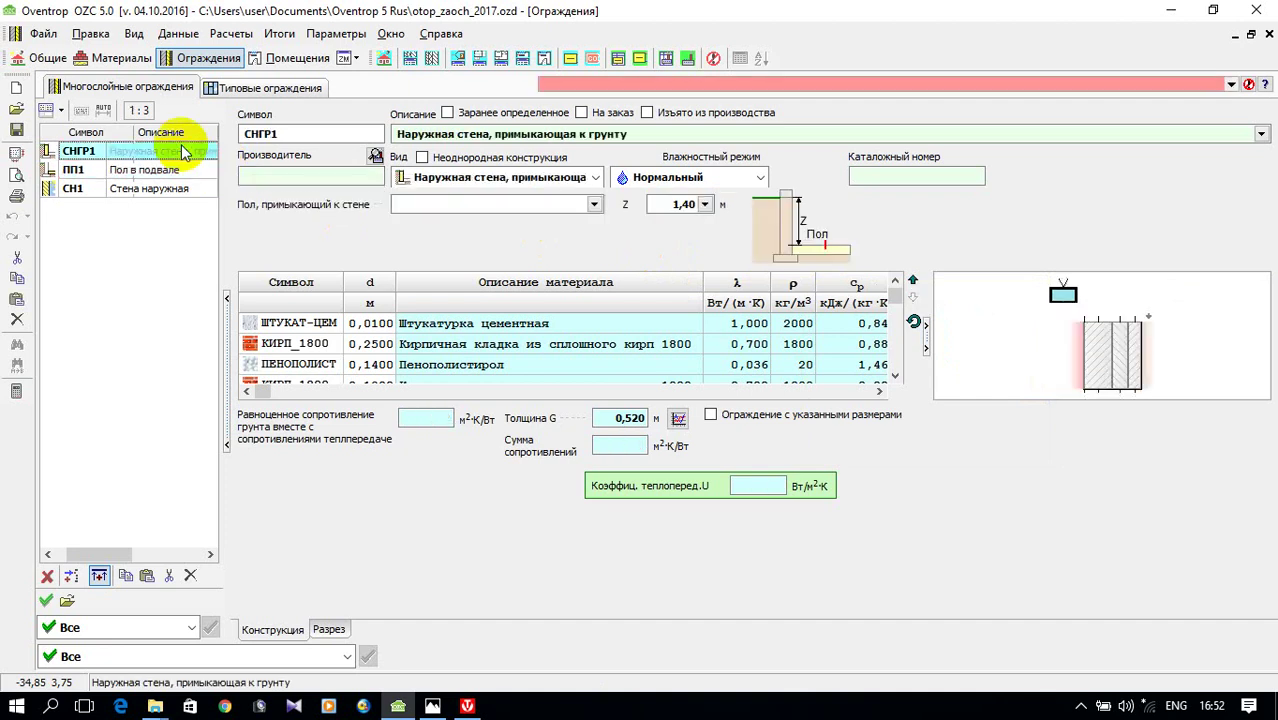
click(594, 205)
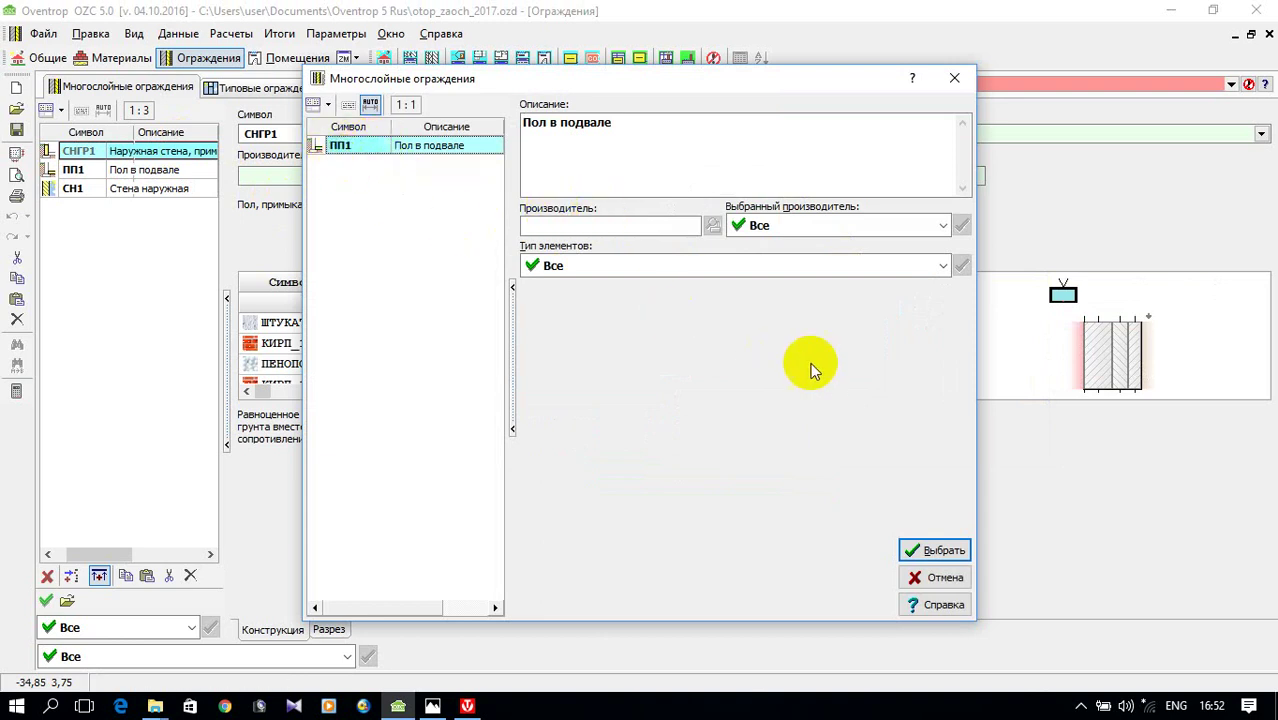
click(941, 553)
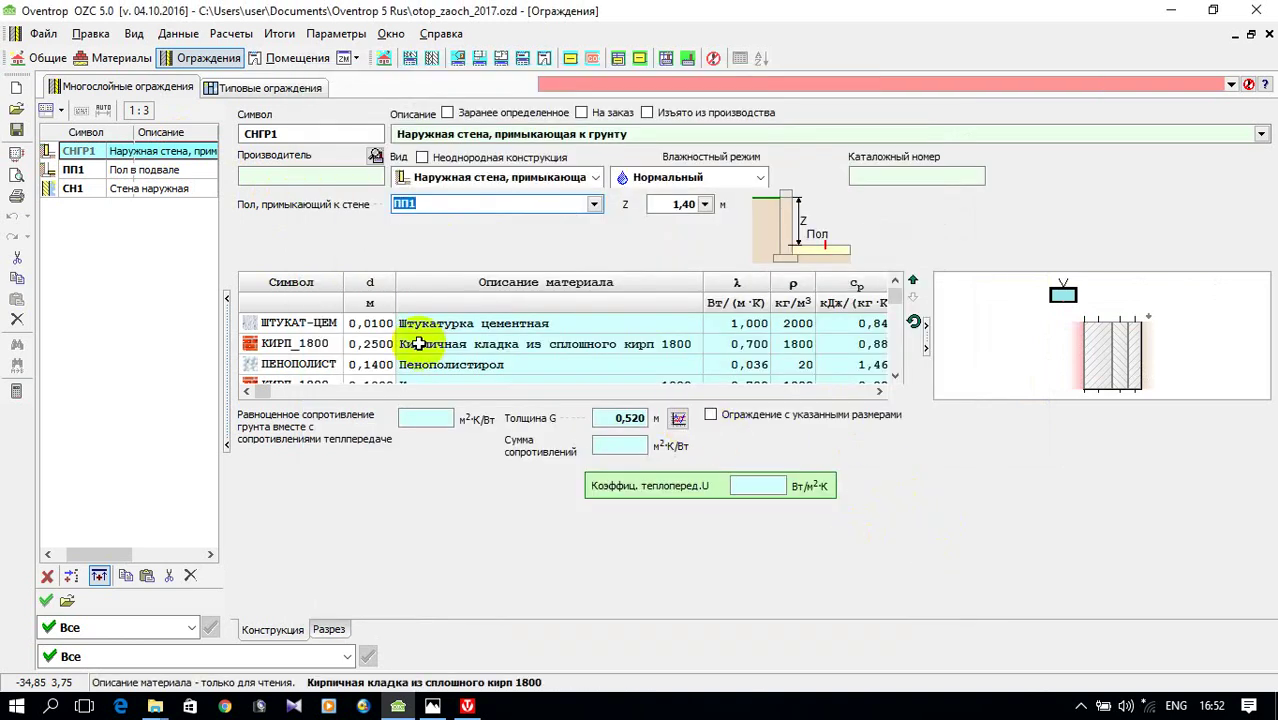
click(328, 180)
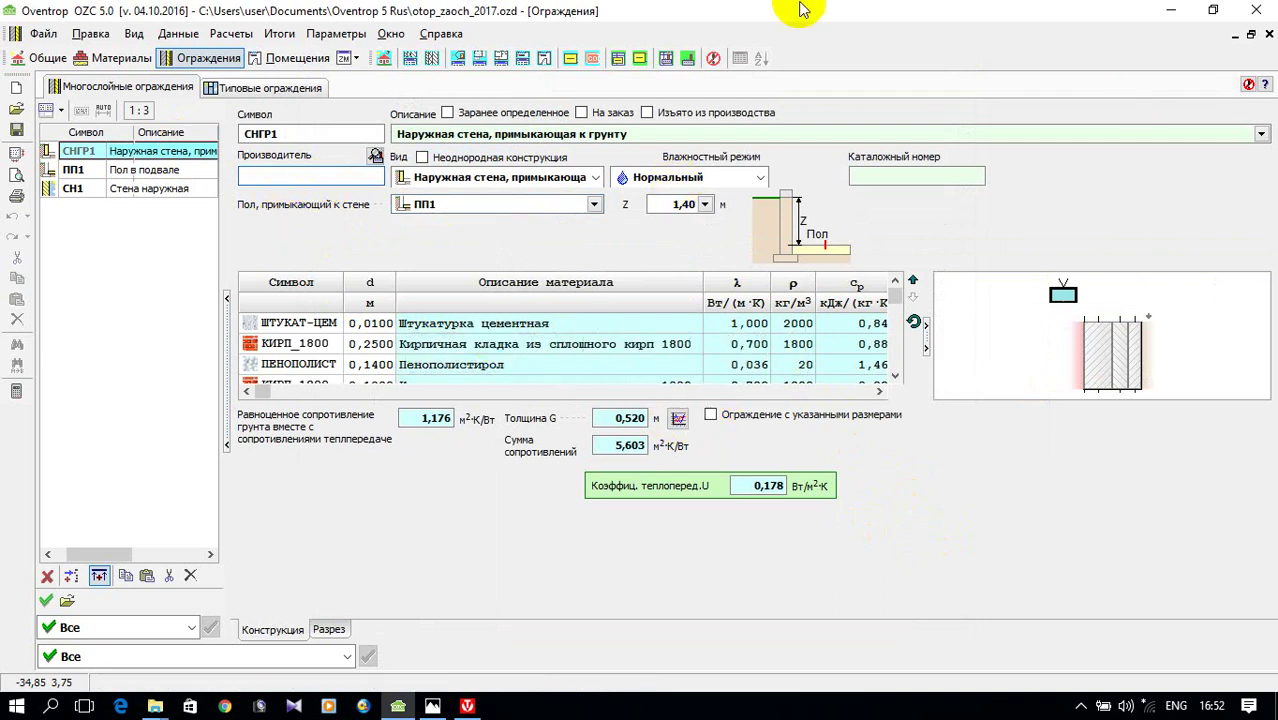
- Paste a copy of the external wall into the multilayer enclosure list and set its symbol to ВС1
right_click(64, 234)
click(114, 322)
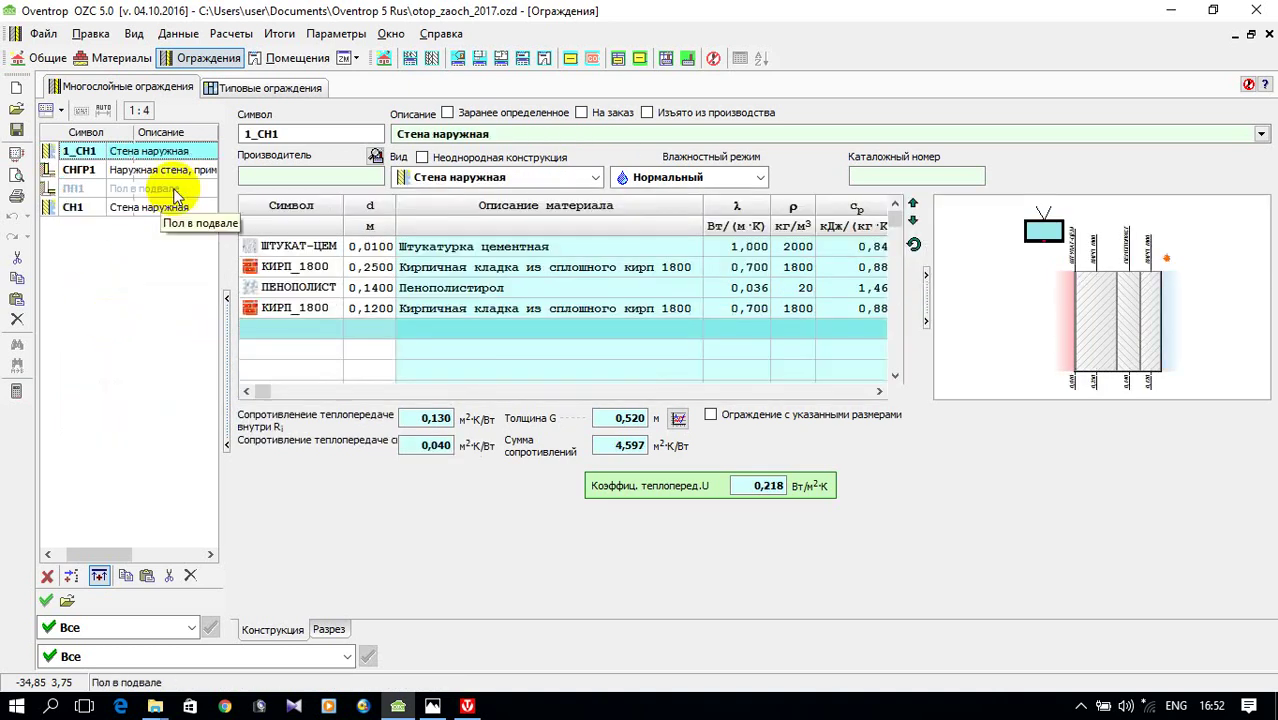
drag(266, 133, 242, 131)
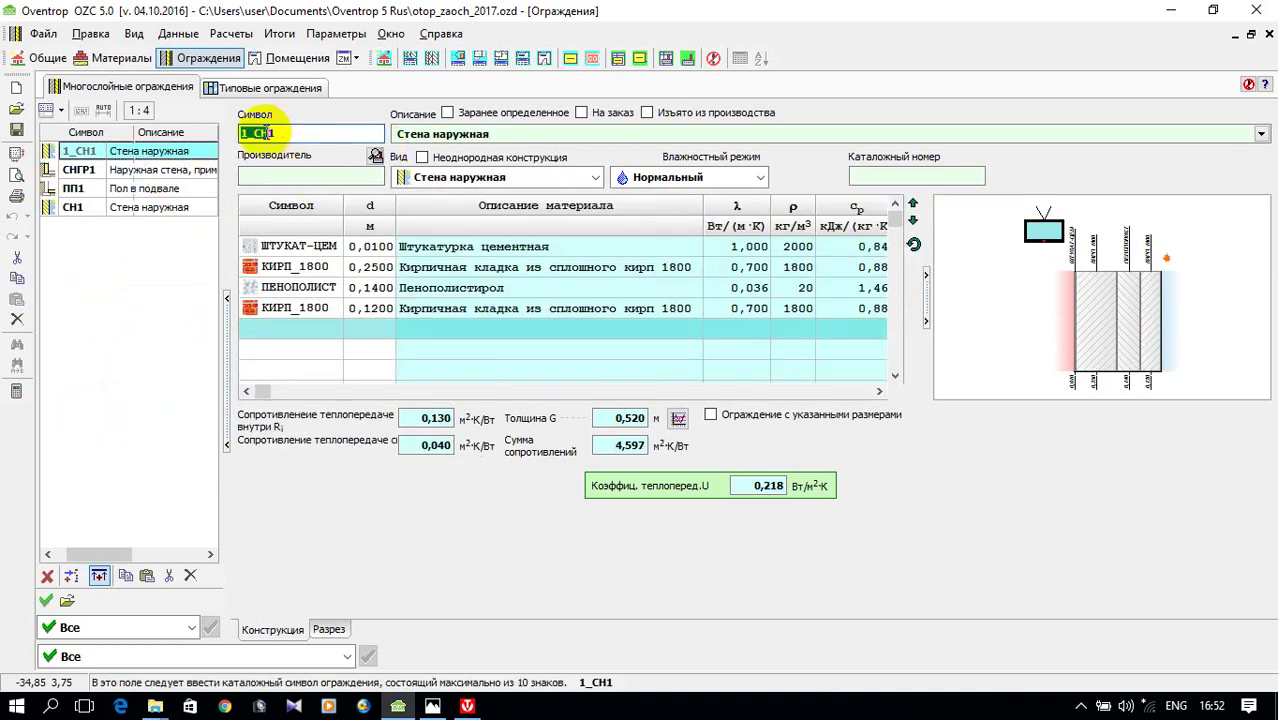
text(DC1)
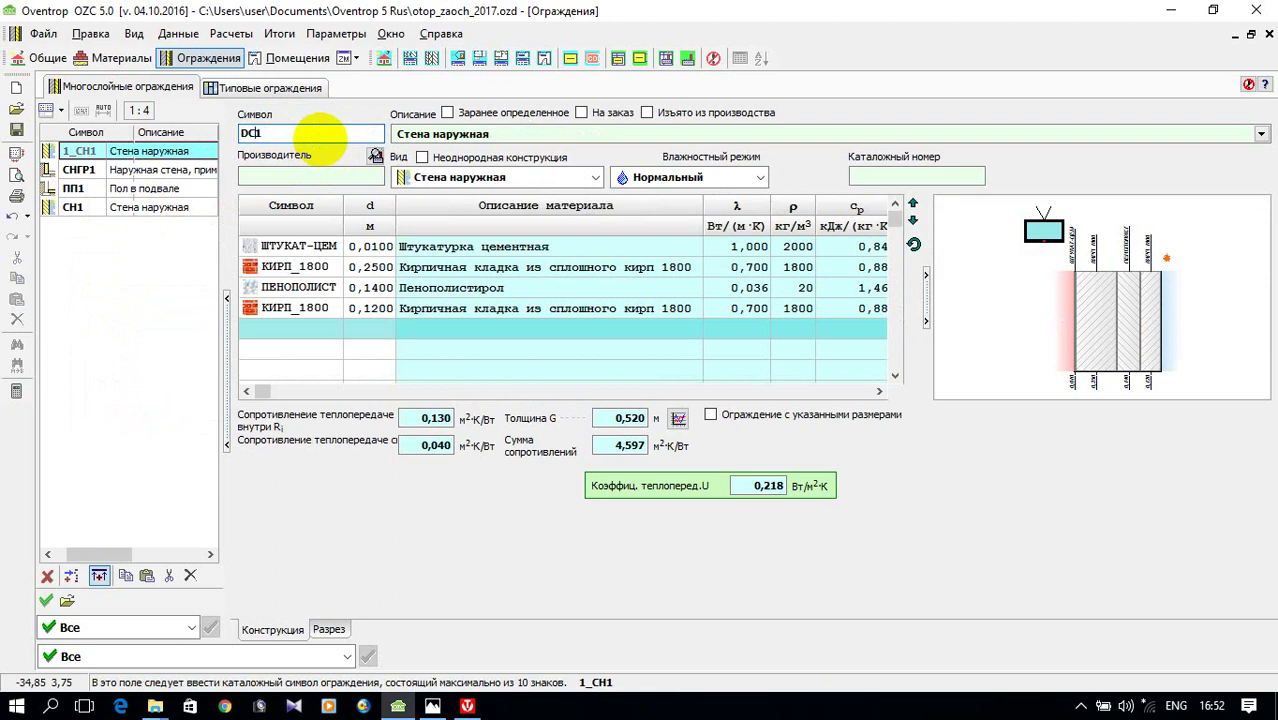
key(BackSpace)
key(BackSpace)
key(alt+shift)
text(ВС1)
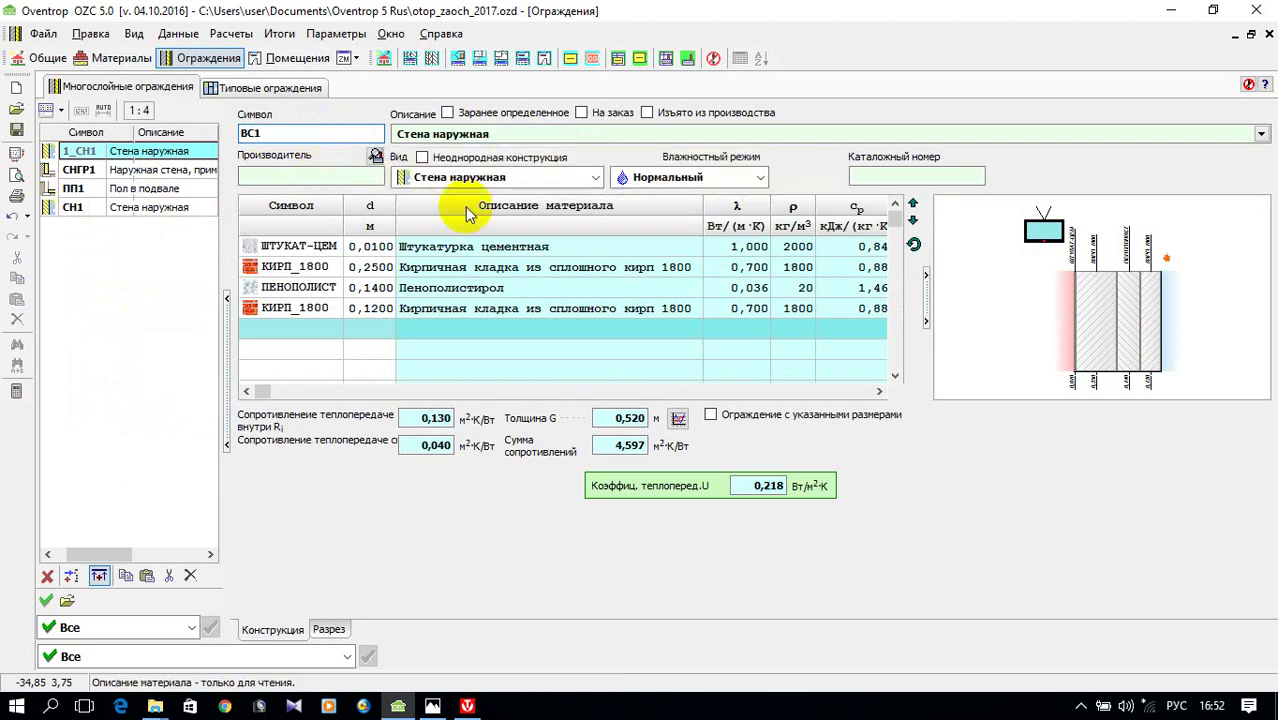
- Set both the description and the type of enclosure ВС1 to Стена внутренняя
click(1259, 133)
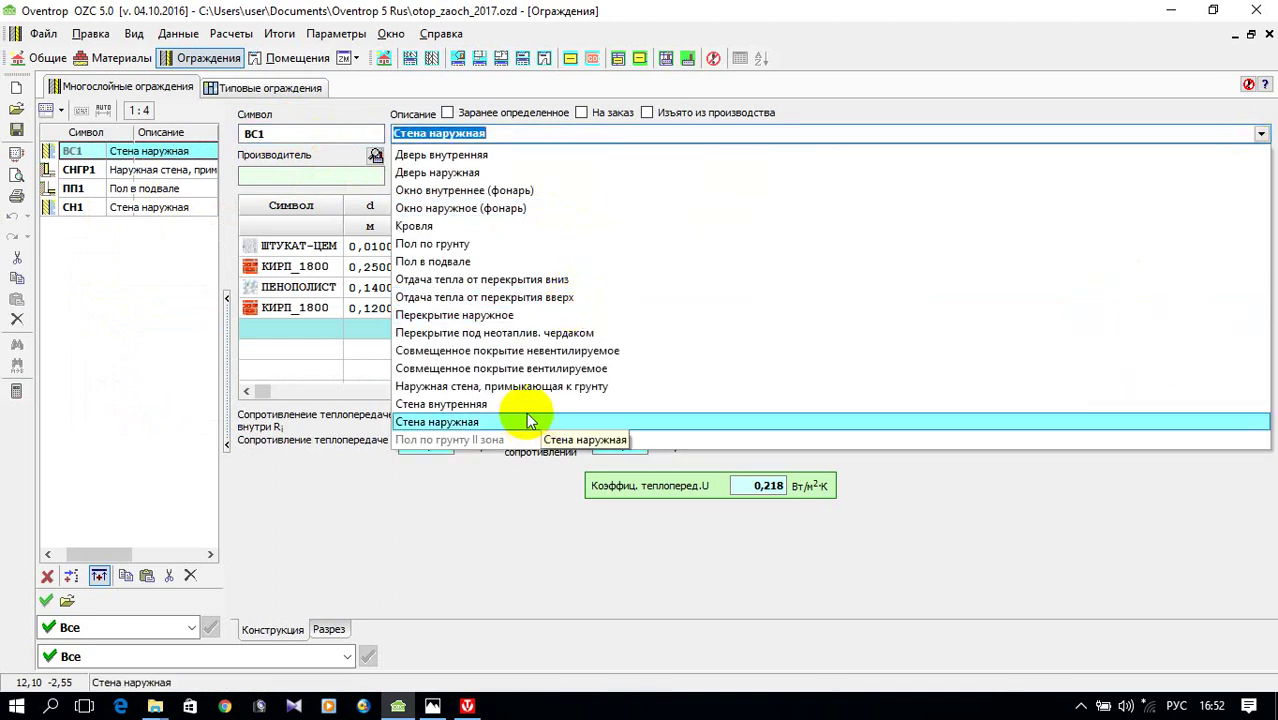
click(527, 410)
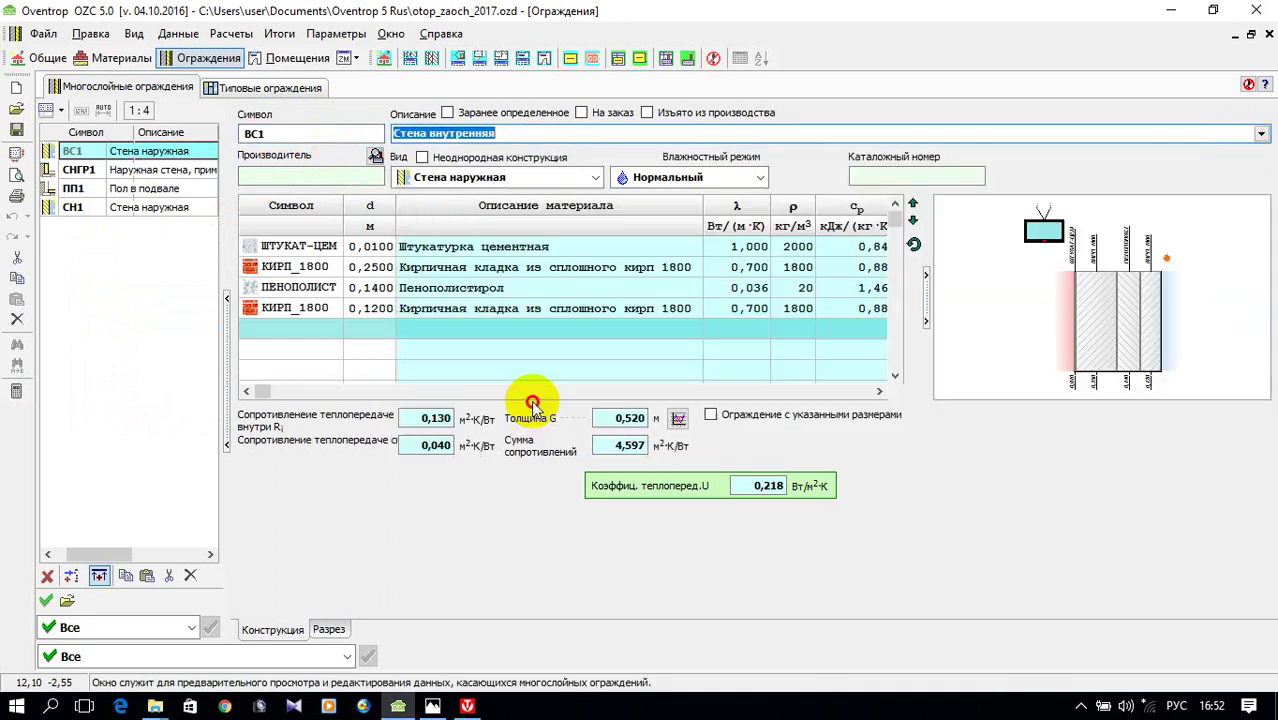
click(596, 180)
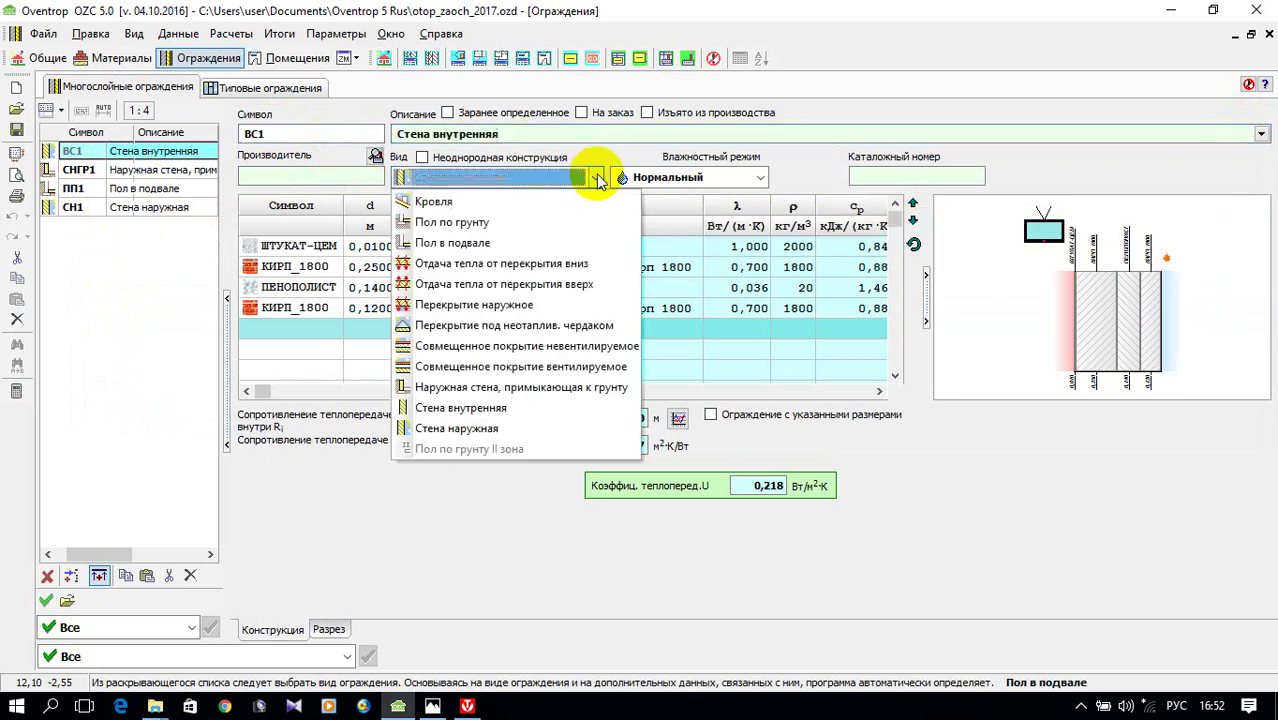
click(495, 412)
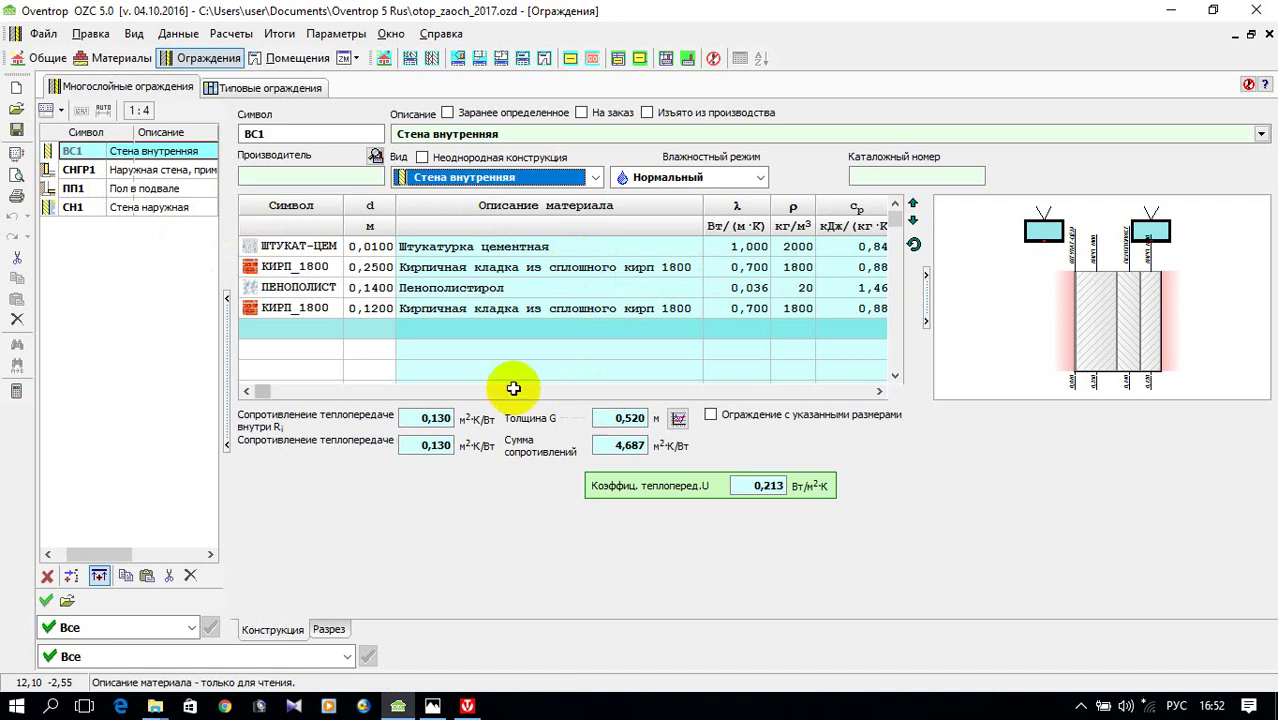
click(106, 288)
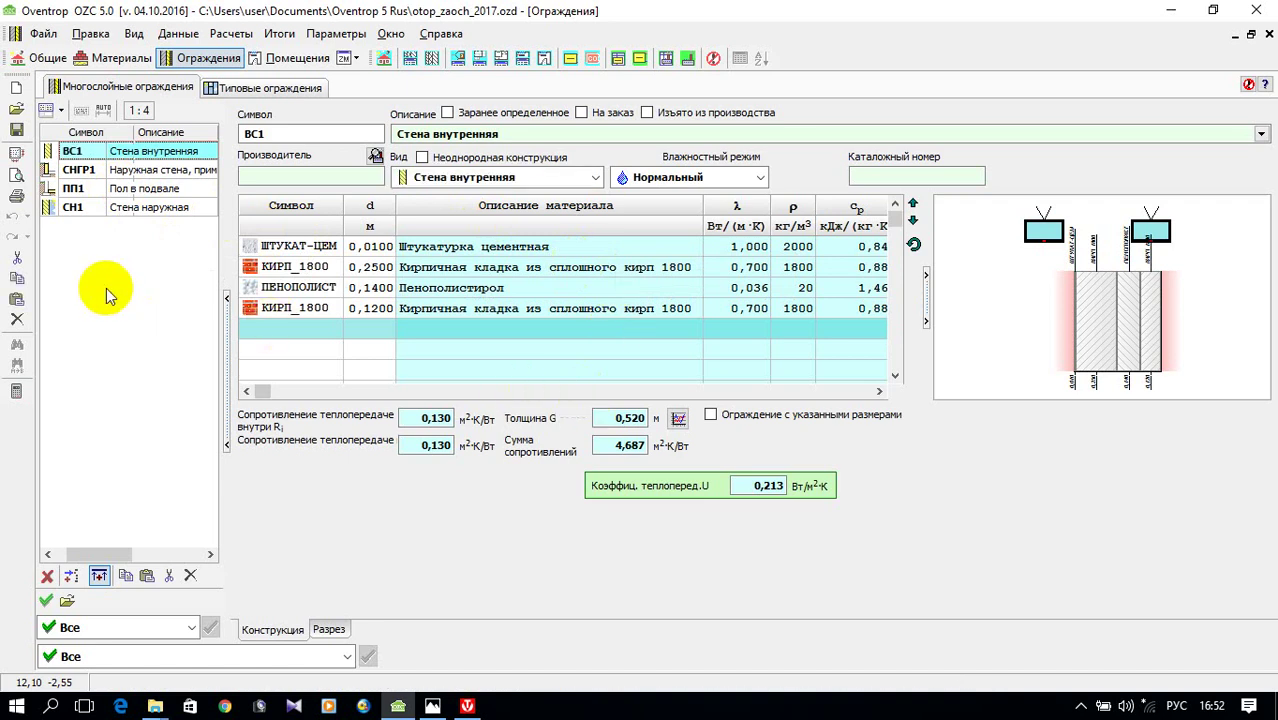
- Paste another copy of the external wall into the enclosure list and set its symbol to ПНП1
right_click(60, 240)
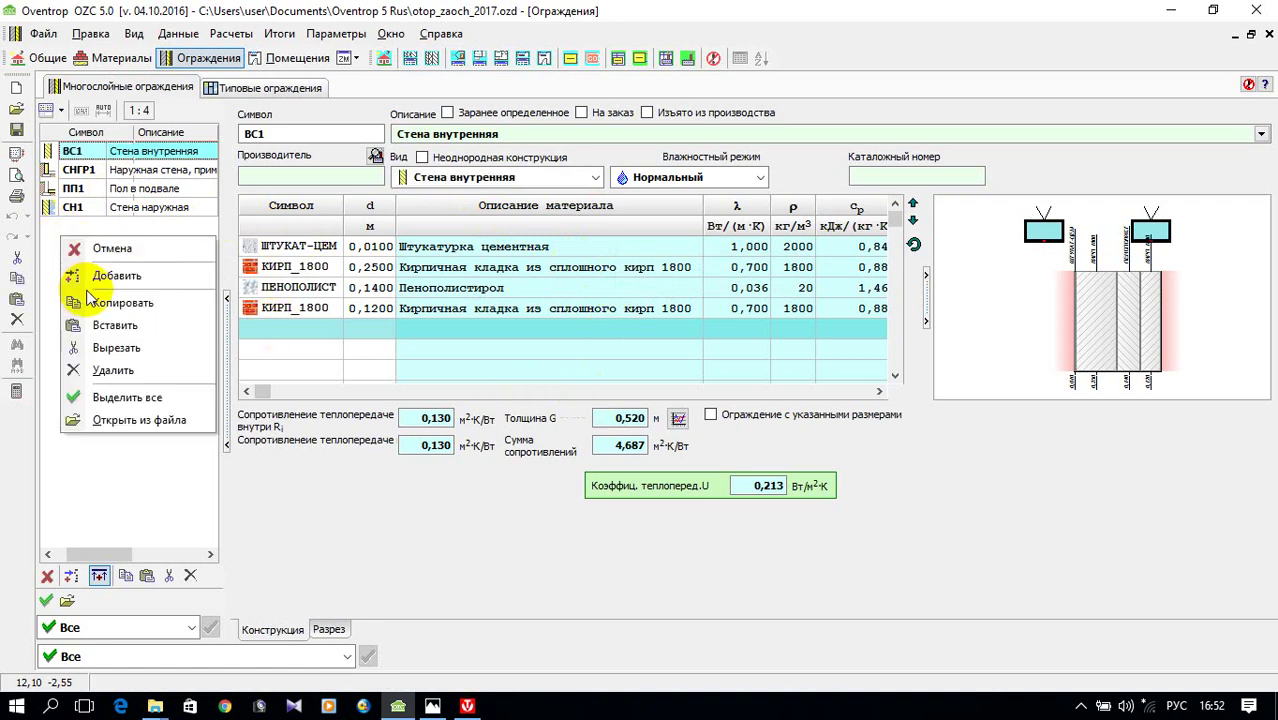
click(113, 325)
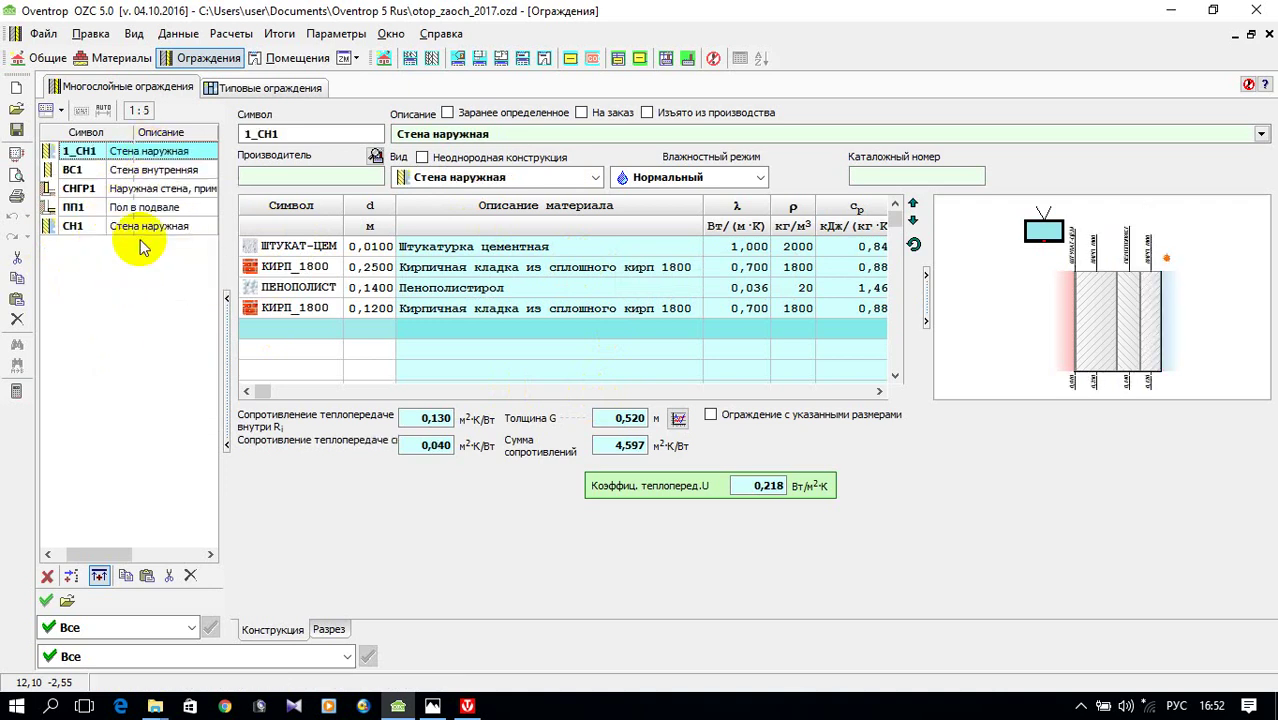
double_click(327, 133)
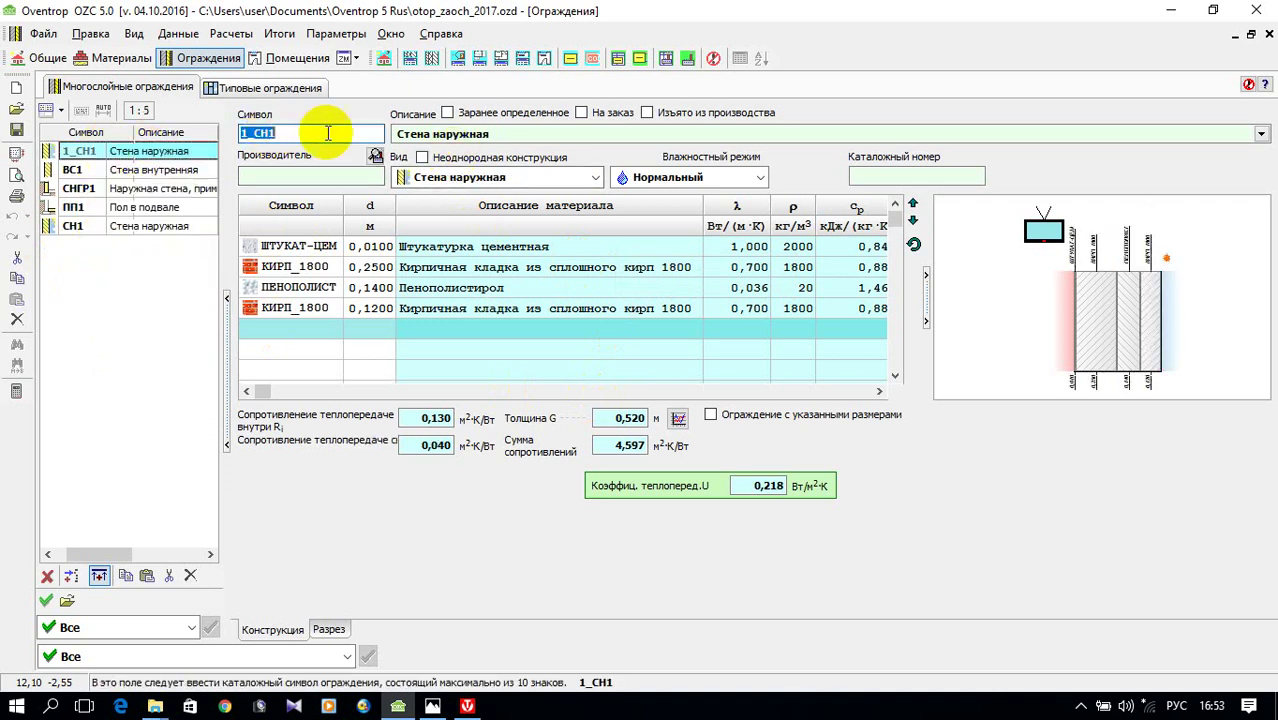
key(shift+Left)
text(ПНП)
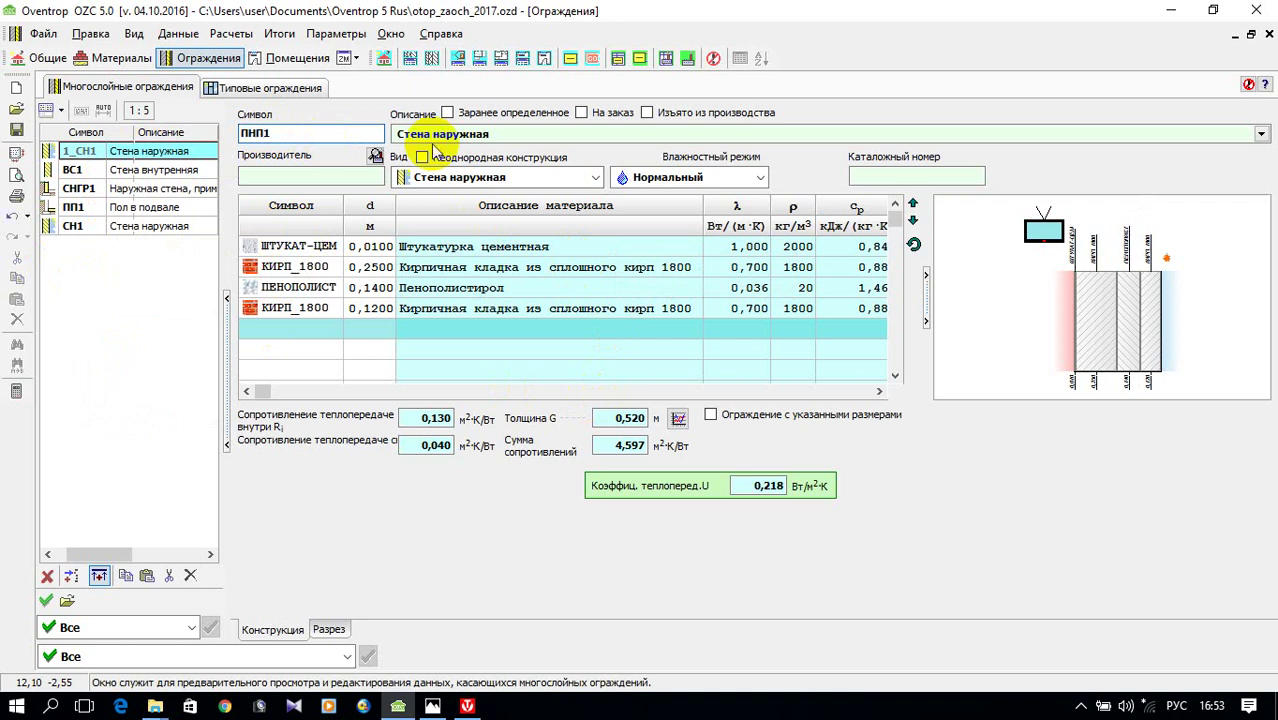
- Set the description and type of ПНП1 to Отдача тепла от перекрытия вниз and compare it with ВС1
click(1261, 135)
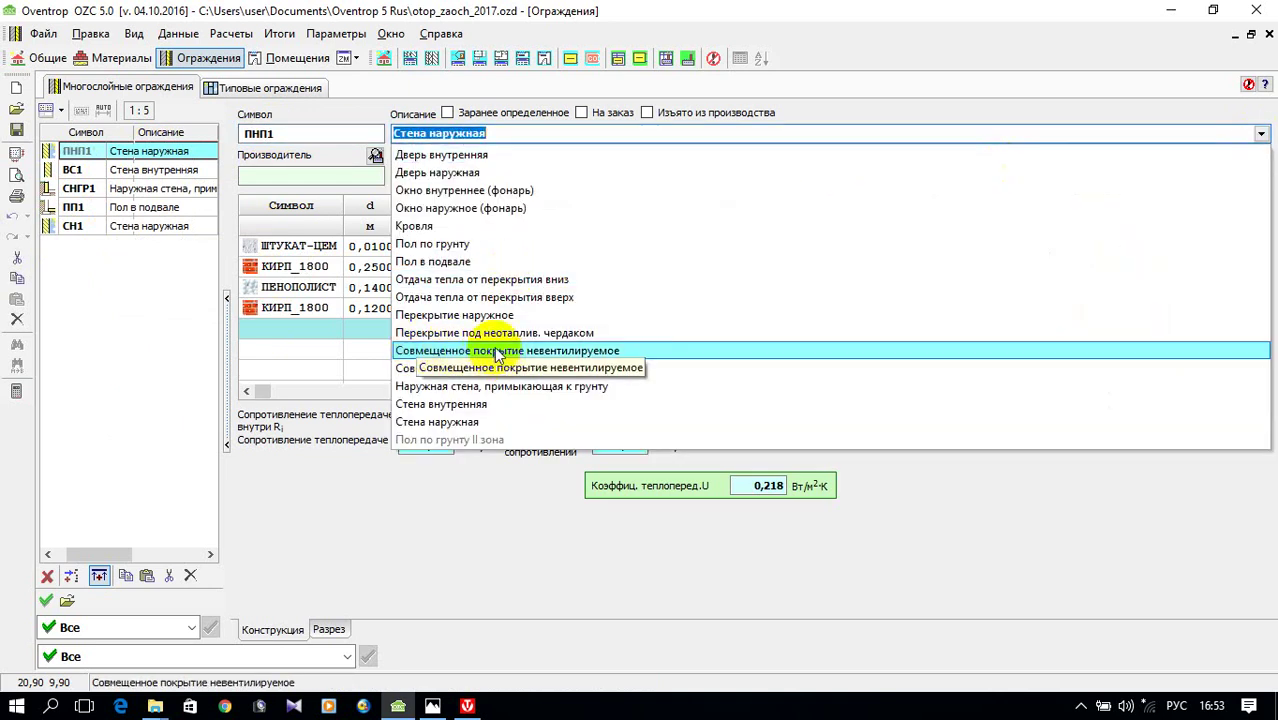
click(552, 279)
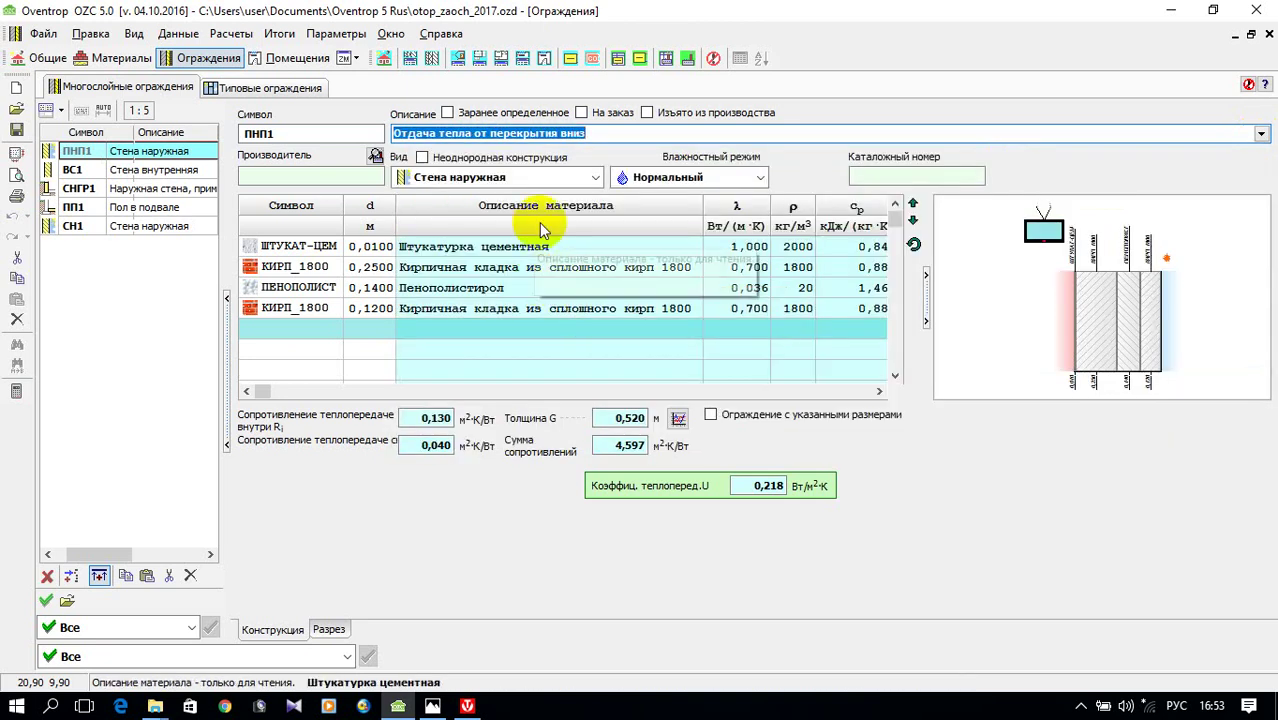
click(597, 178)
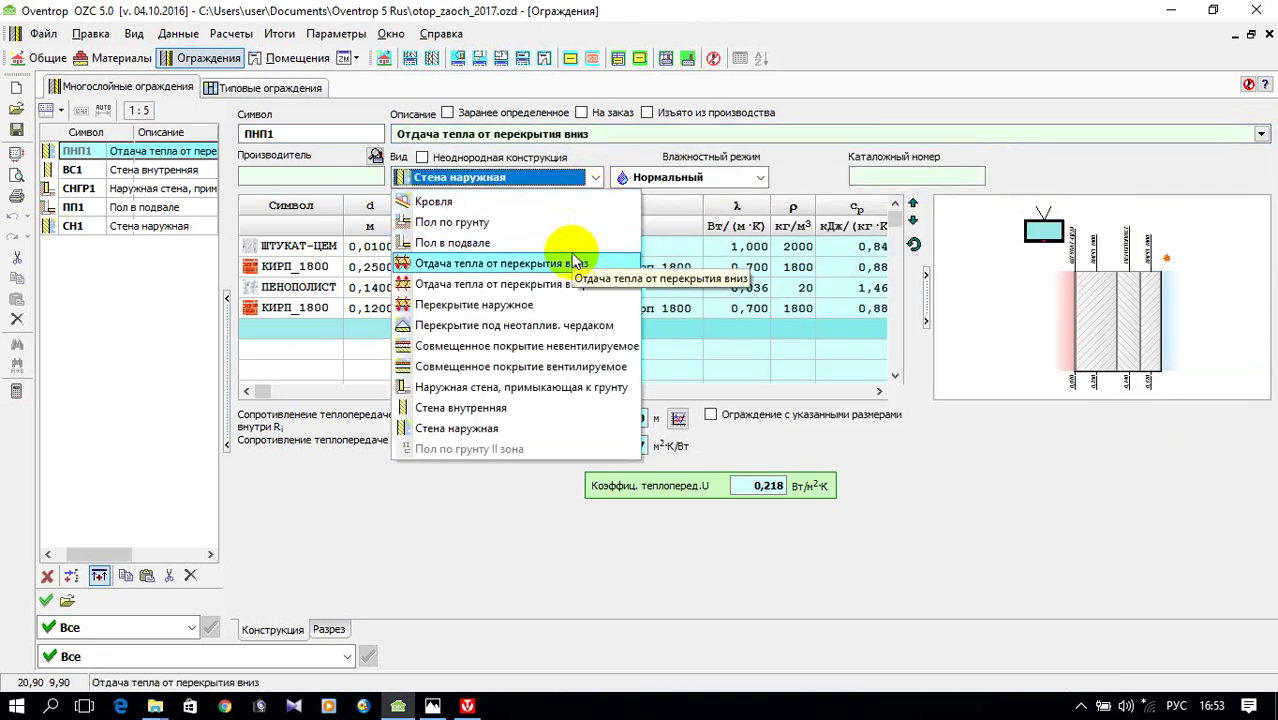
click(573, 270)
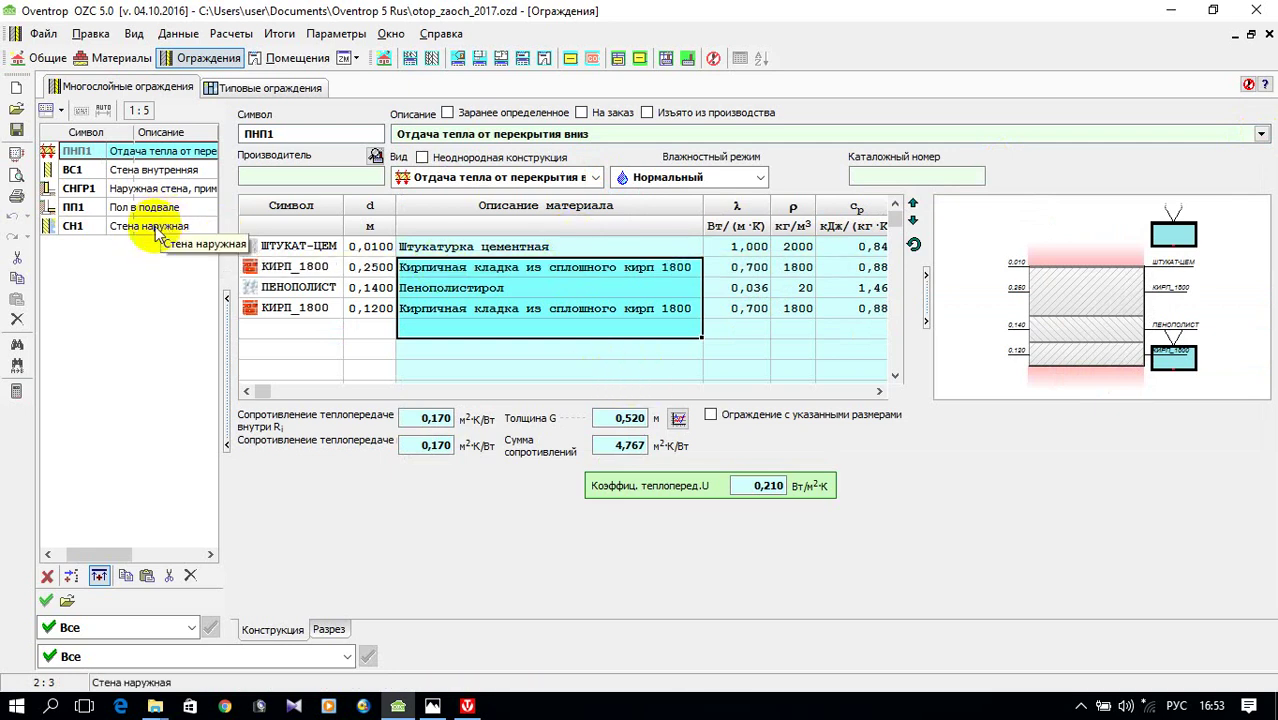
click(155, 172)
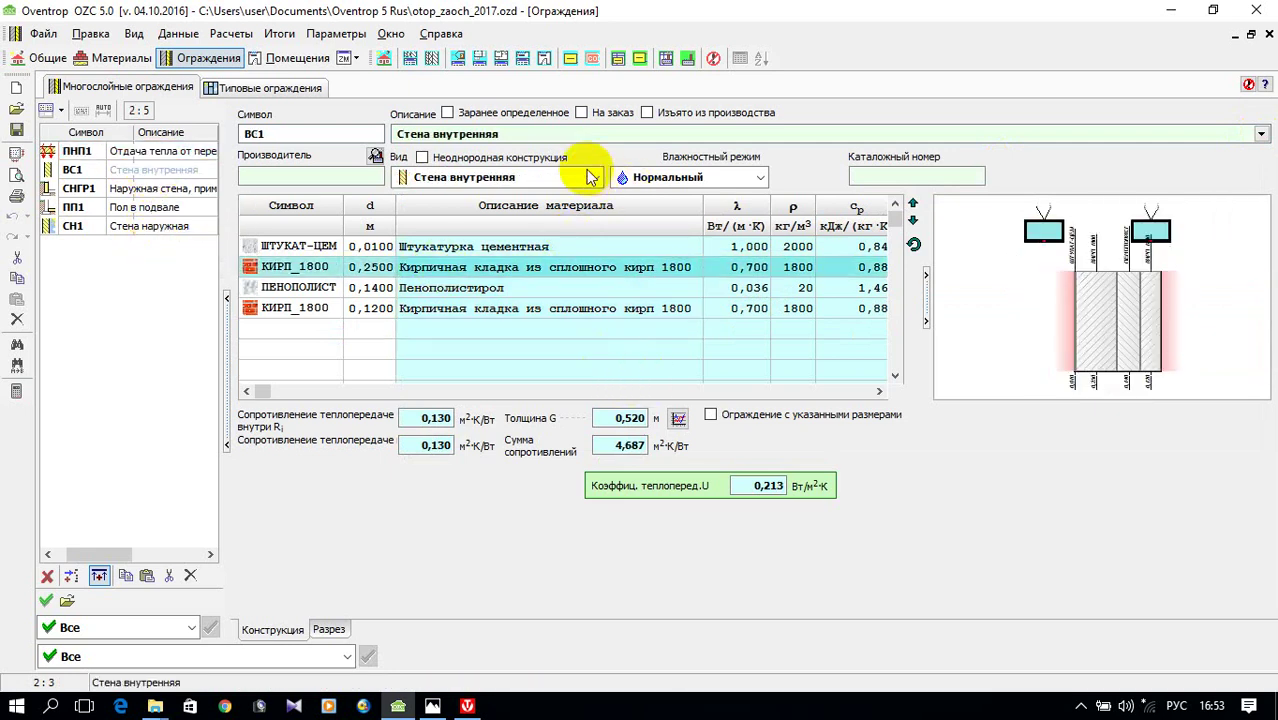
click(160, 152)
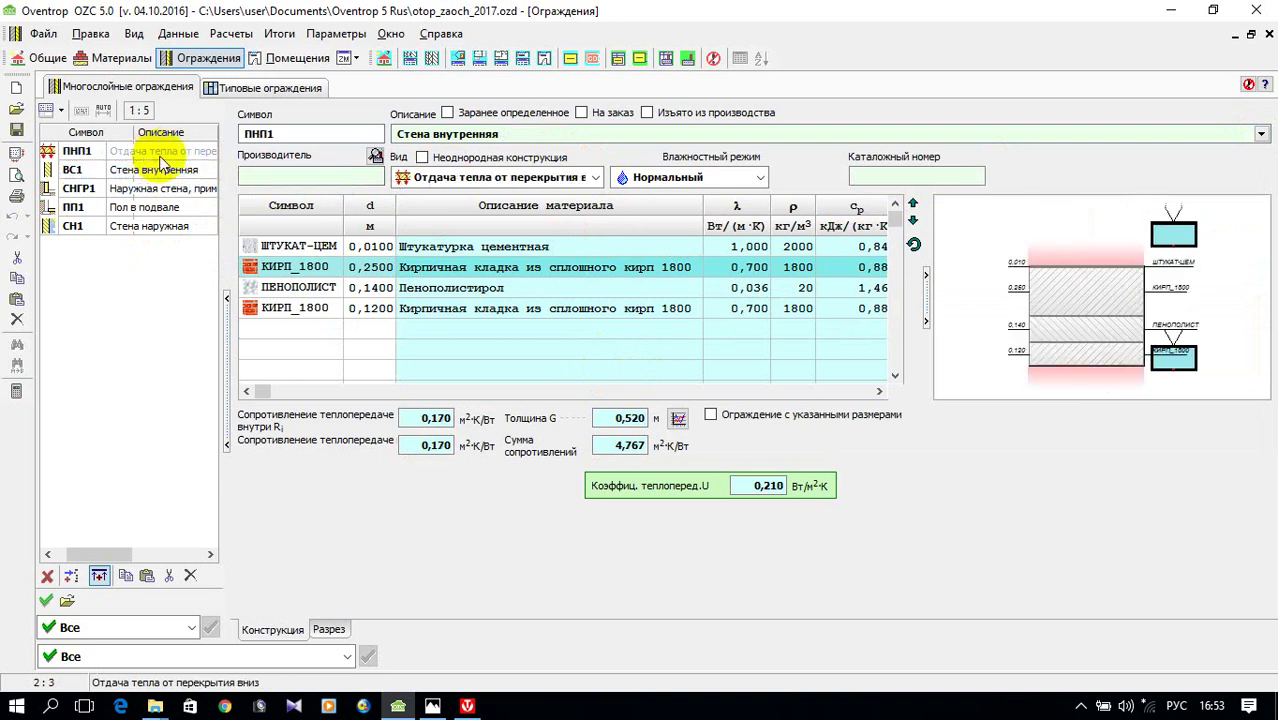
- Paste one more copy of the external wall into the enclosure list and set its symbol to ПНЧ1
right_click(94, 286)
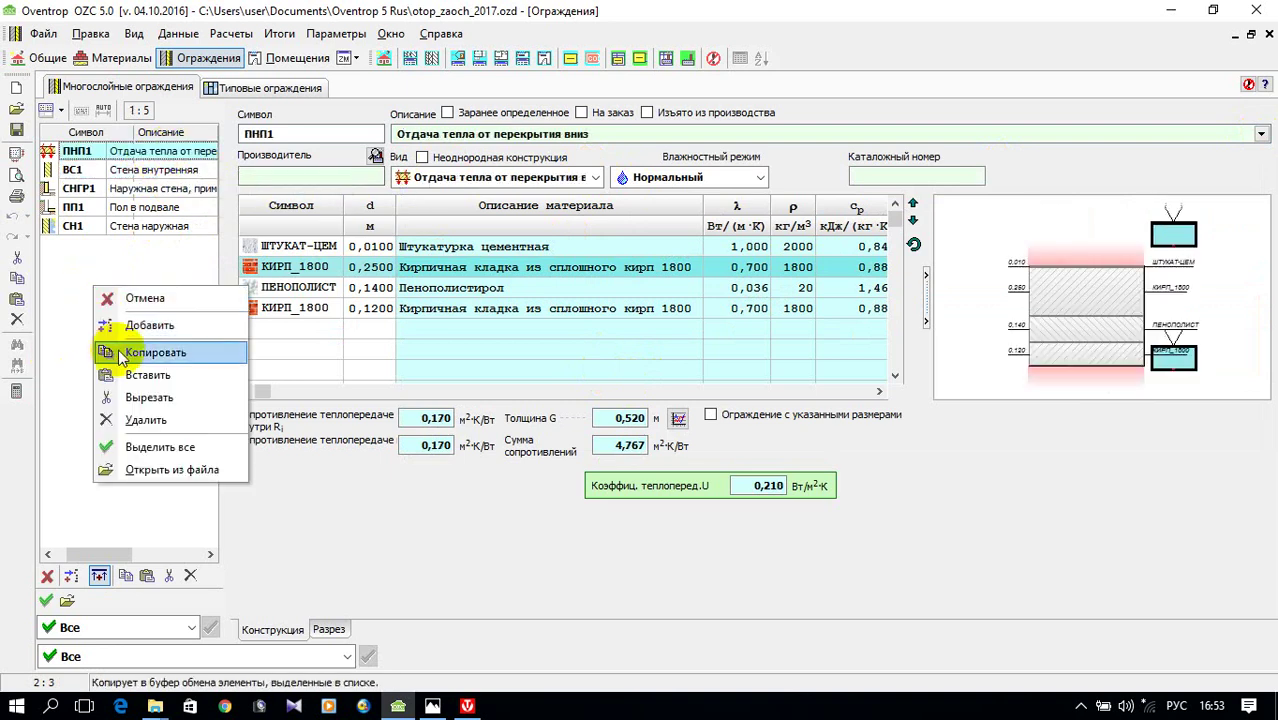
click(148, 375)
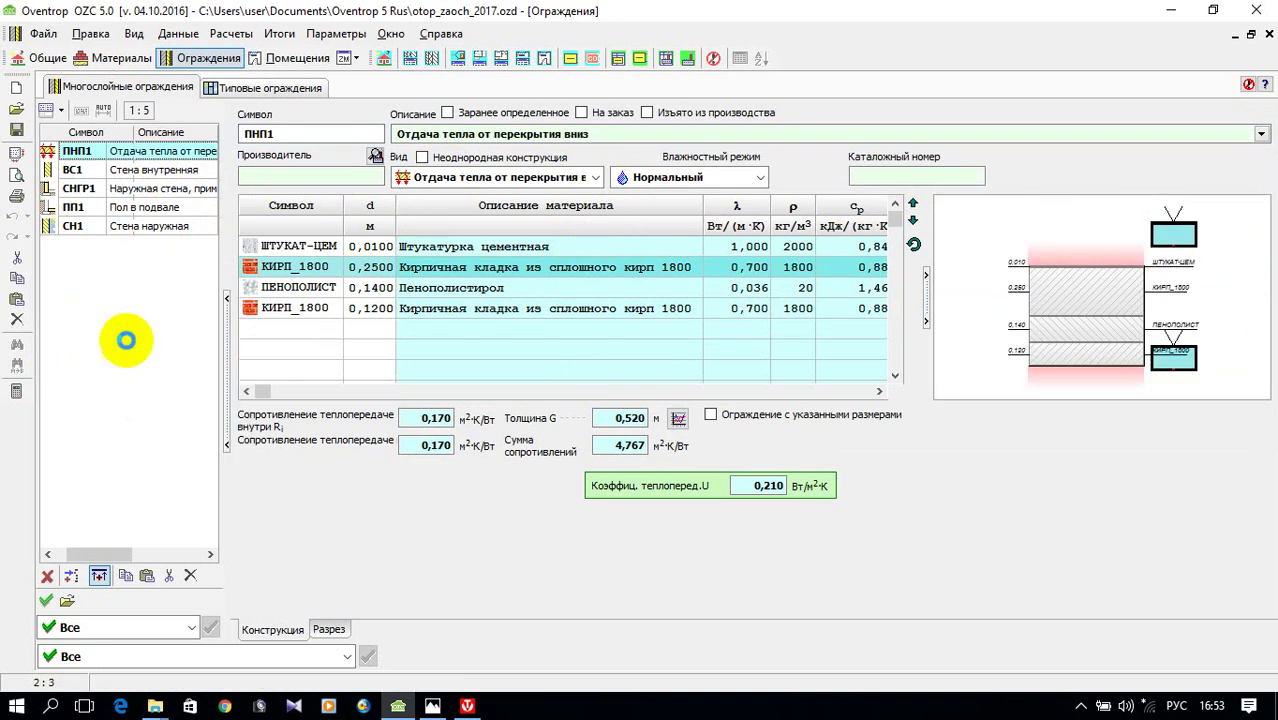
double_click(262, 133)
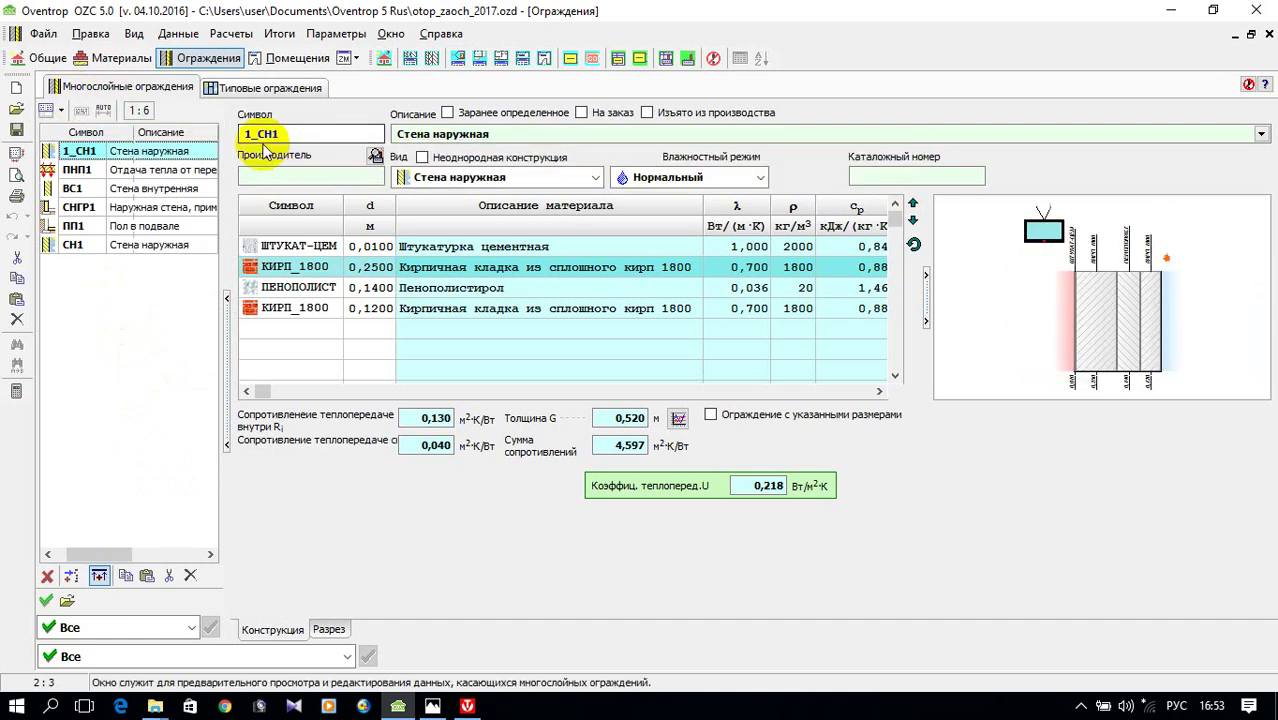
click(288, 134)
key(BackSpace)
key(BackSpace)
key(BackSpace)
key(BackSpace)
key(BackSpace)
text(П)
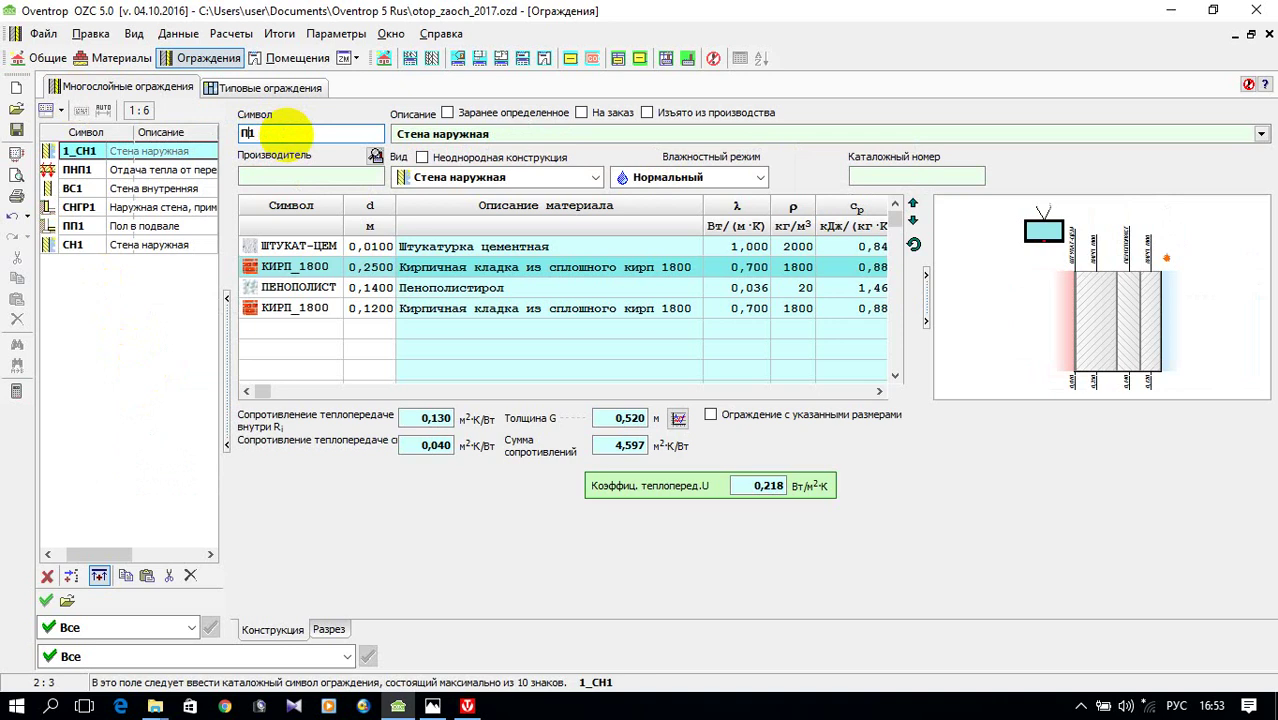
text(1)
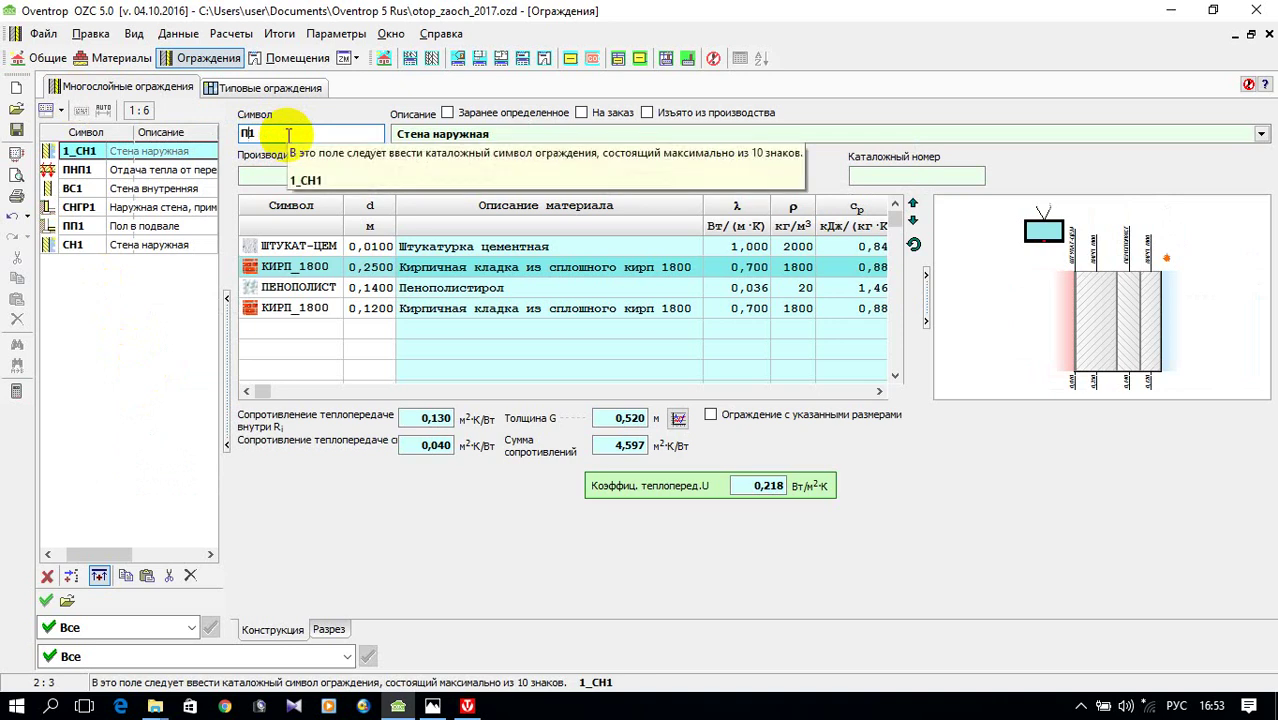
text(НЧ)
- Set both the description and the type of enclosure ПНЧ1 to Отдача тепла от перекрытия вверх
click(699, 131)
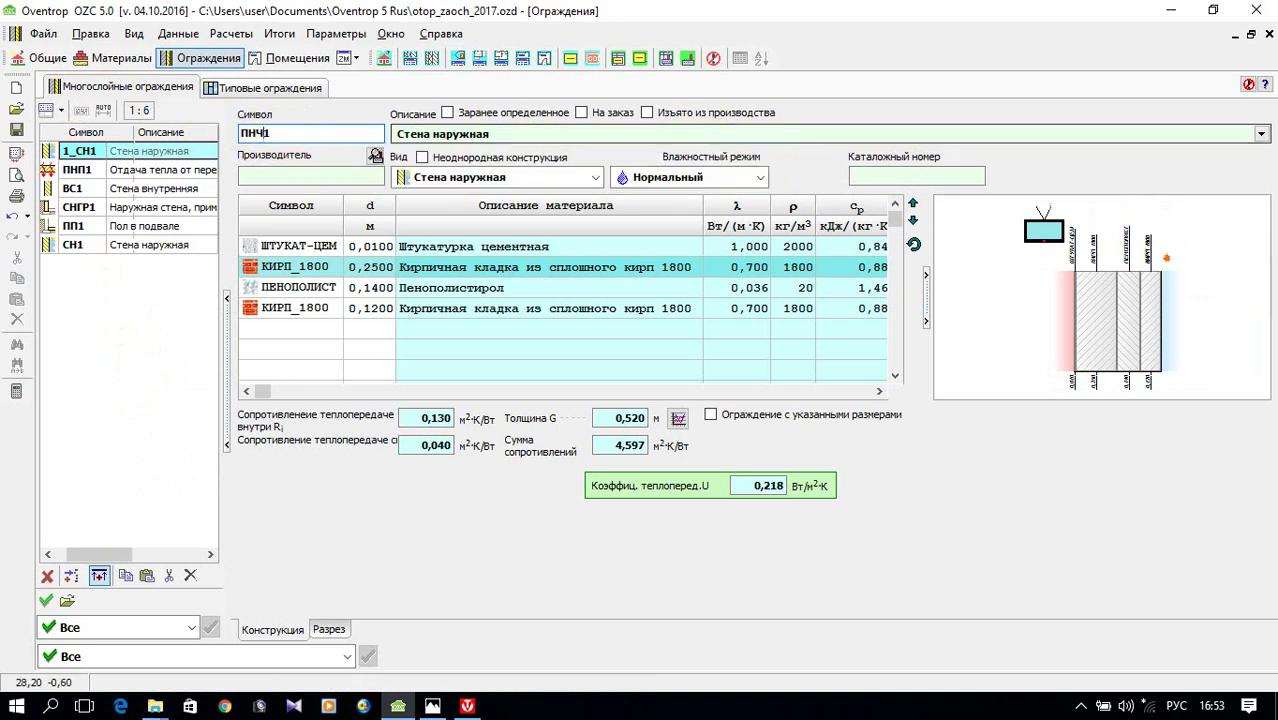
click(1261, 134)
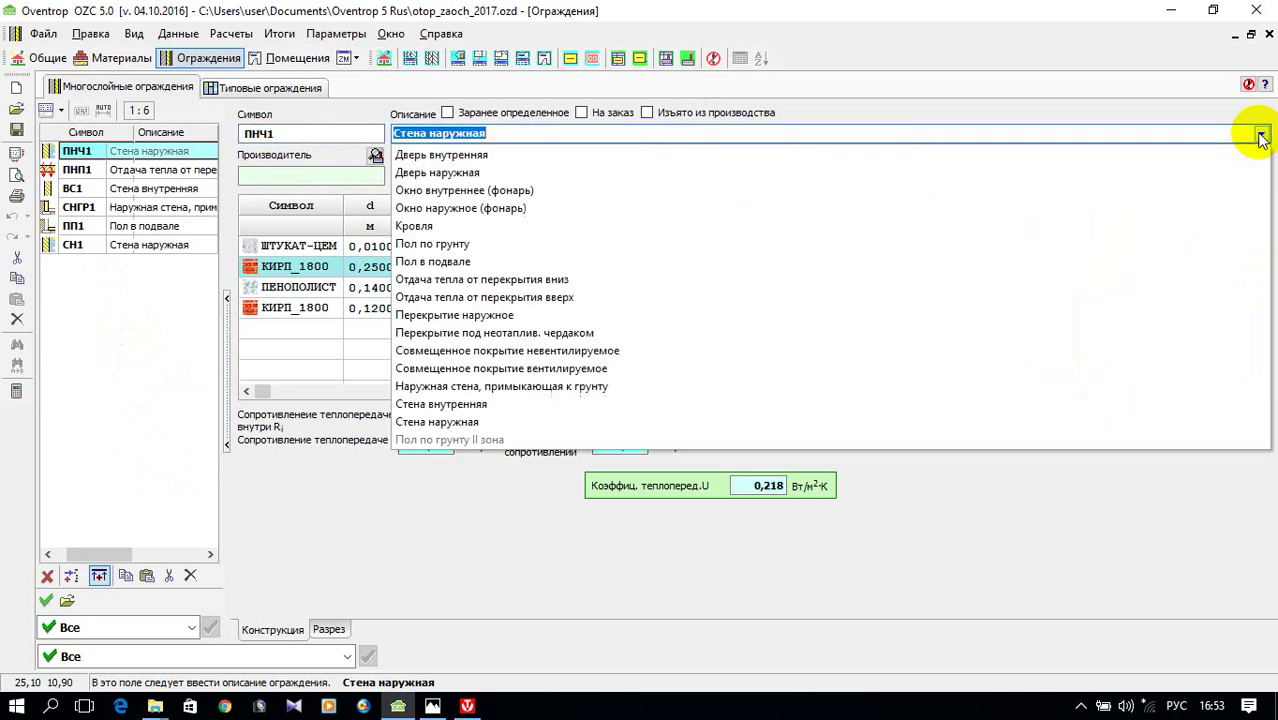
click(575, 297)
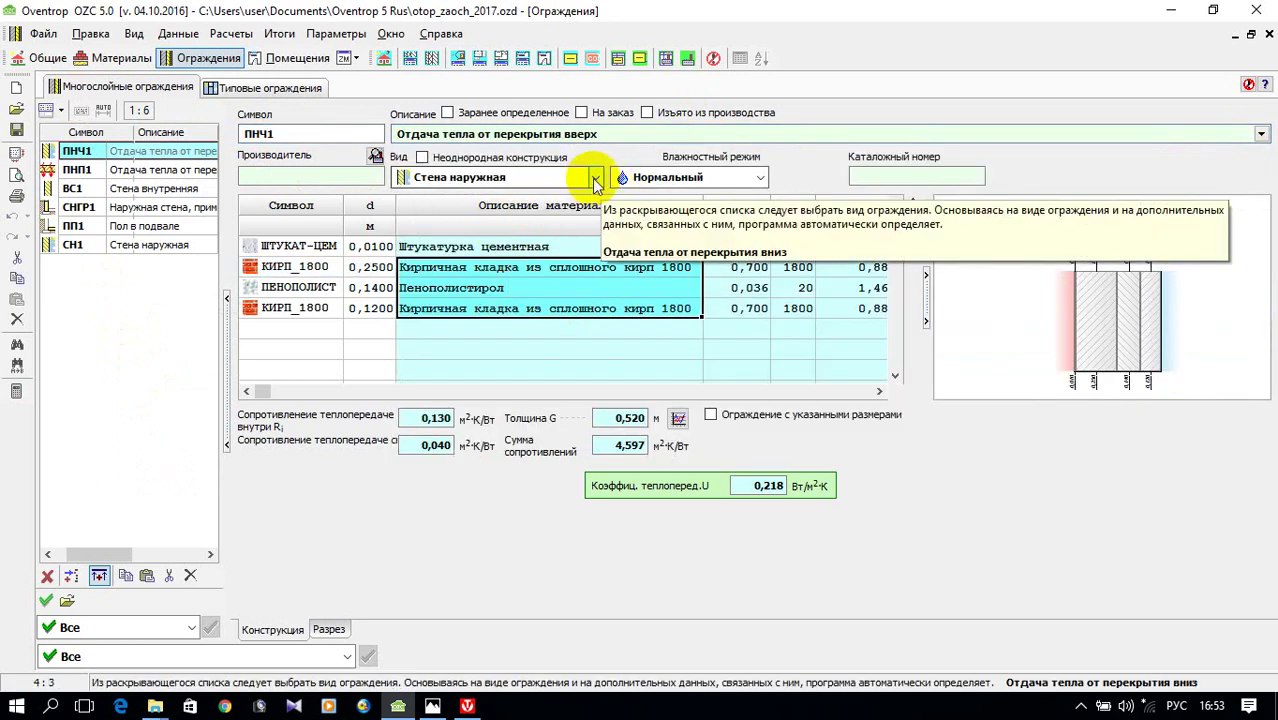
click(595, 177)
click(560, 285)
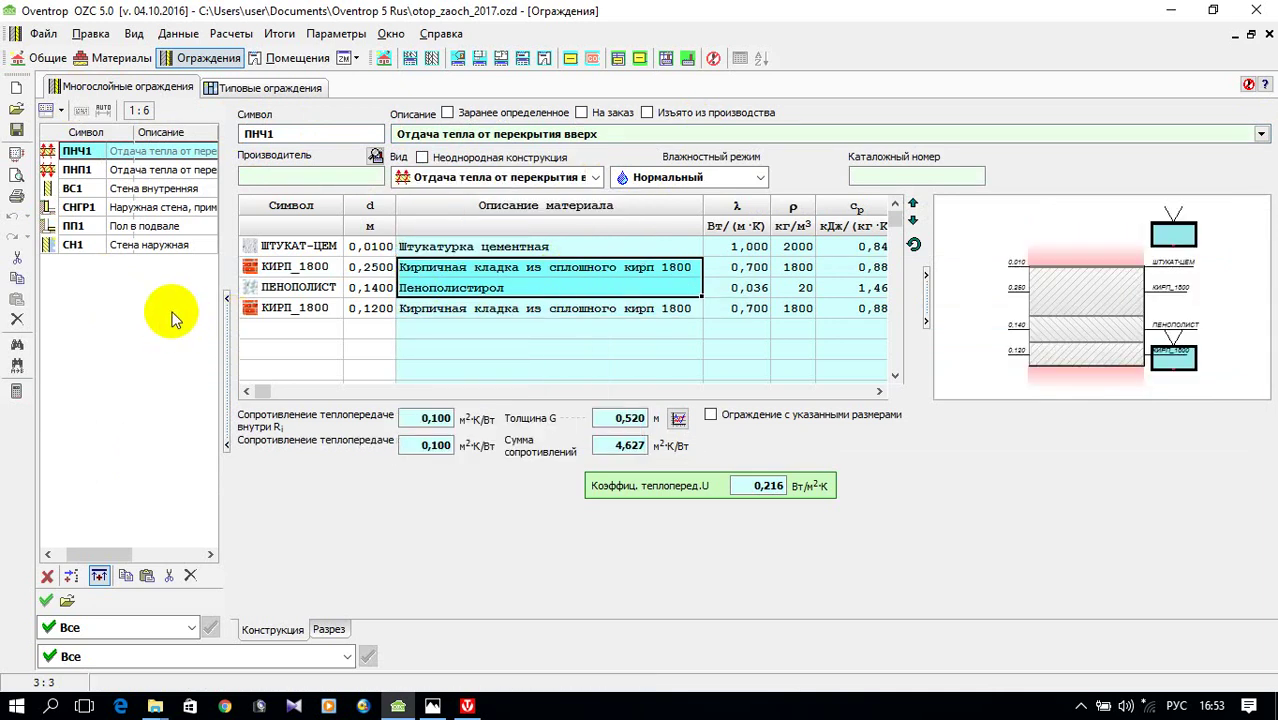
- Paste another copy of the external wall into the multilayer enclosure list and set its symbol to К1
right_click(68, 291)
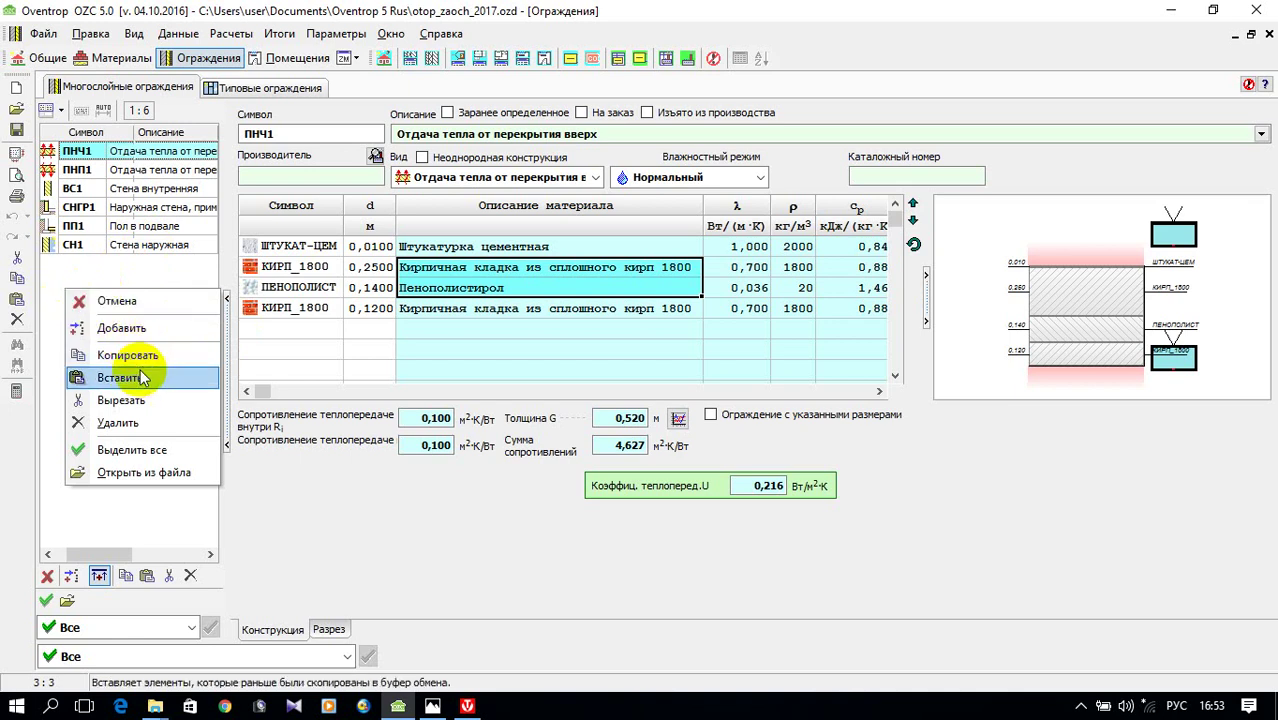
click(141, 370)
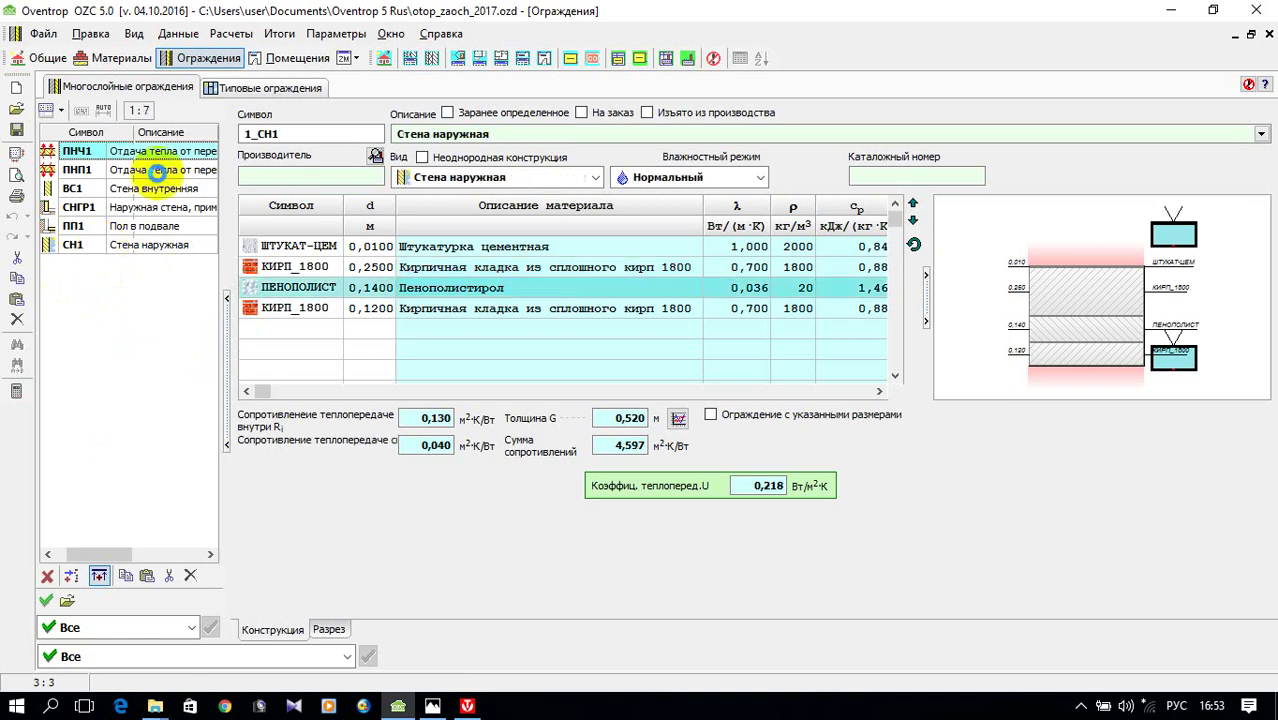
drag(272, 130, 242, 130)
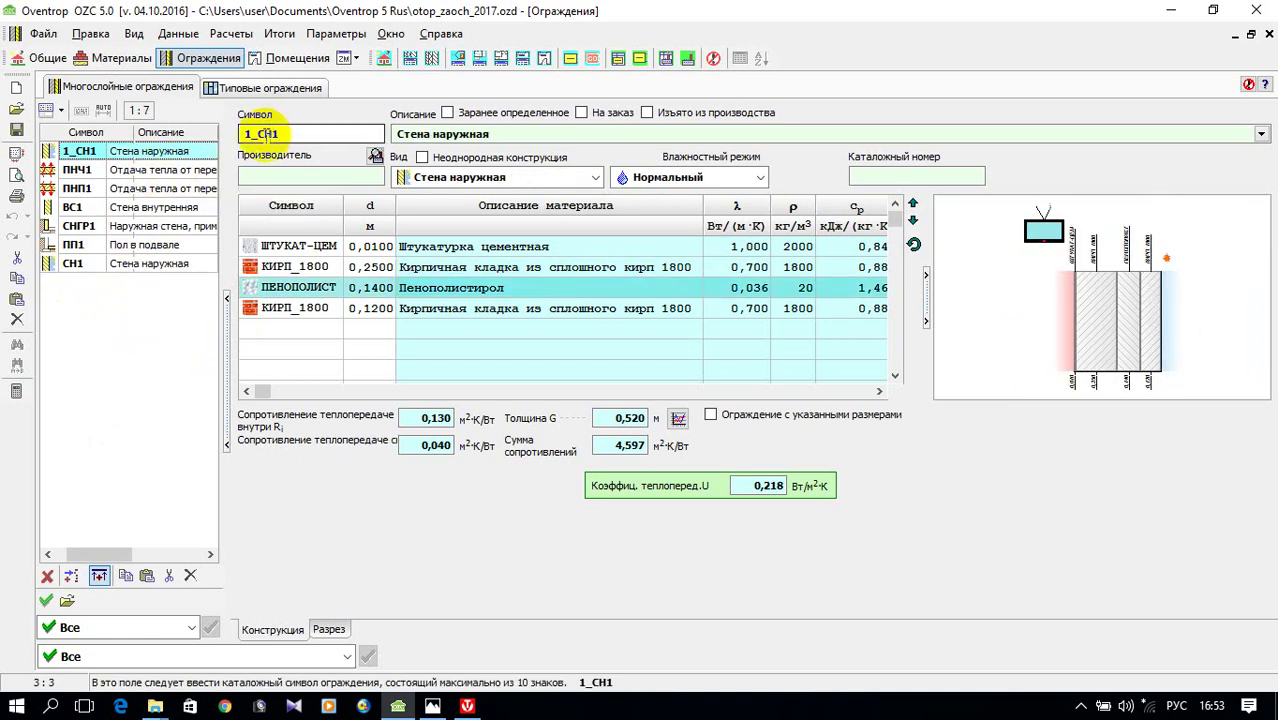
text(К1)
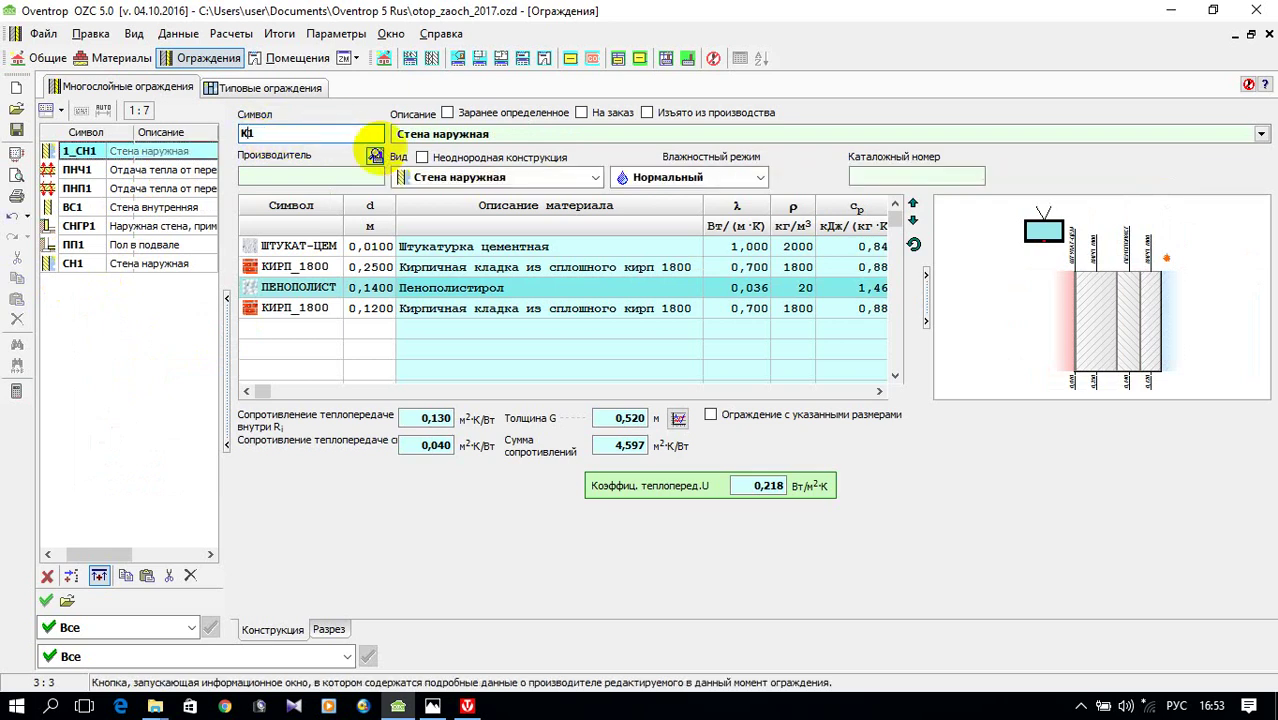
- Set both the description and the type of enclosure К1 to Кровля
click(1260, 133)
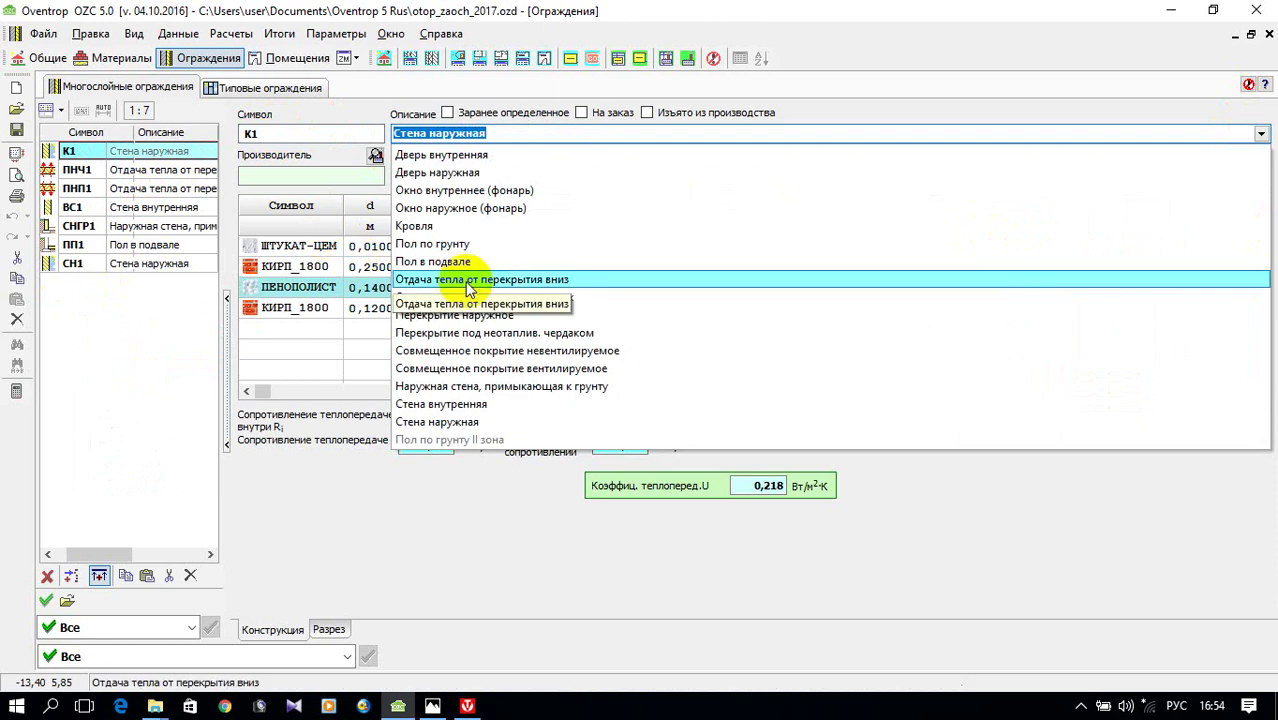
click(600, 226)
click(594, 178)
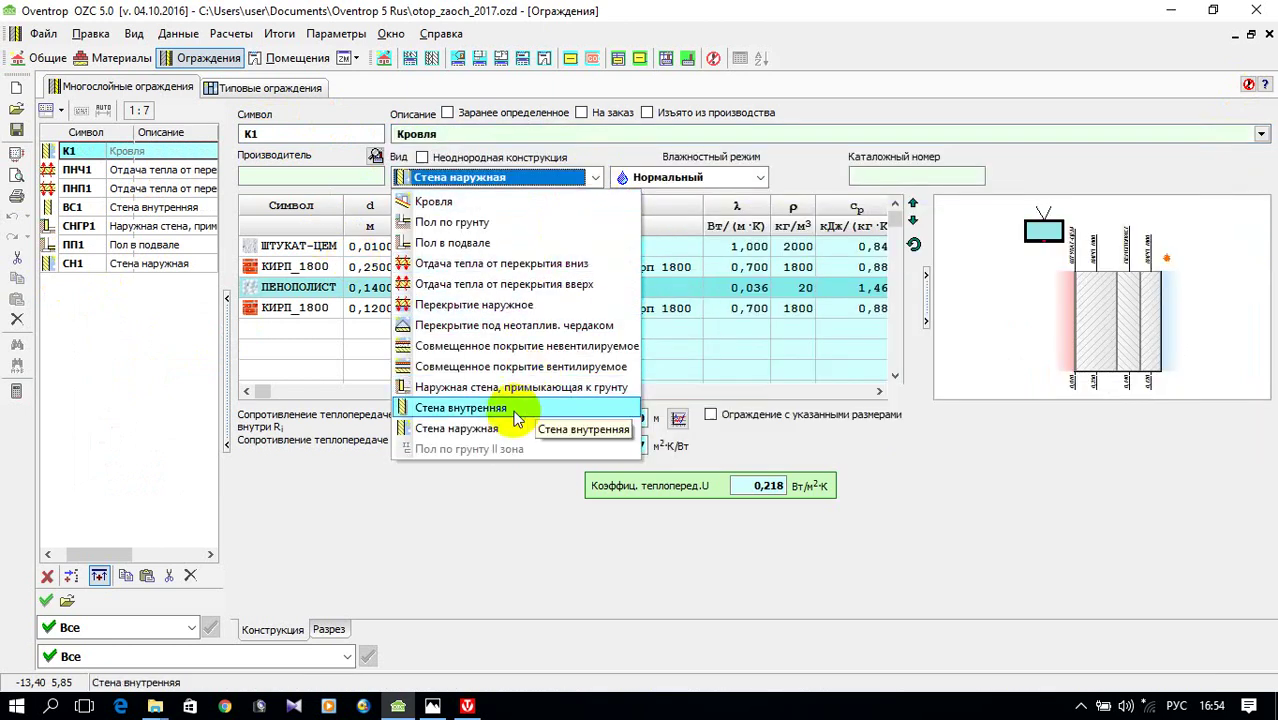
click(433, 202)
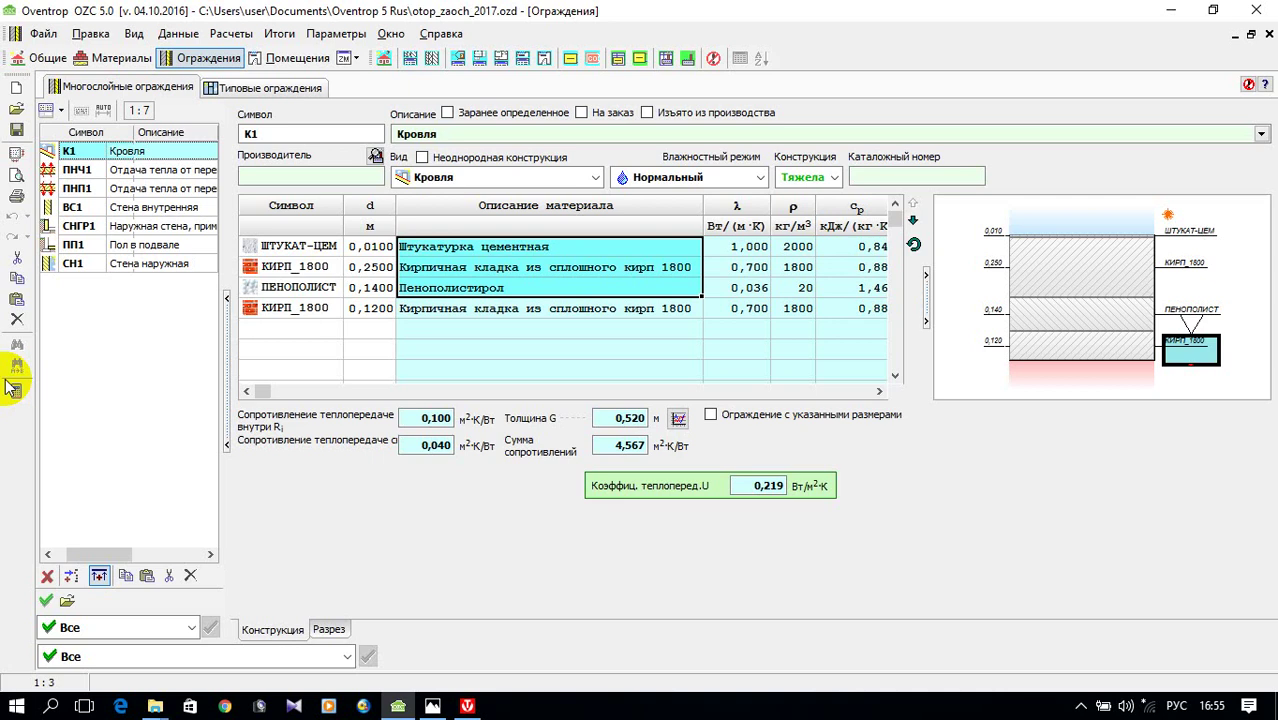
- Add a new element to the list of typical enclosures (Типовые ограждения)
click(231, 90)
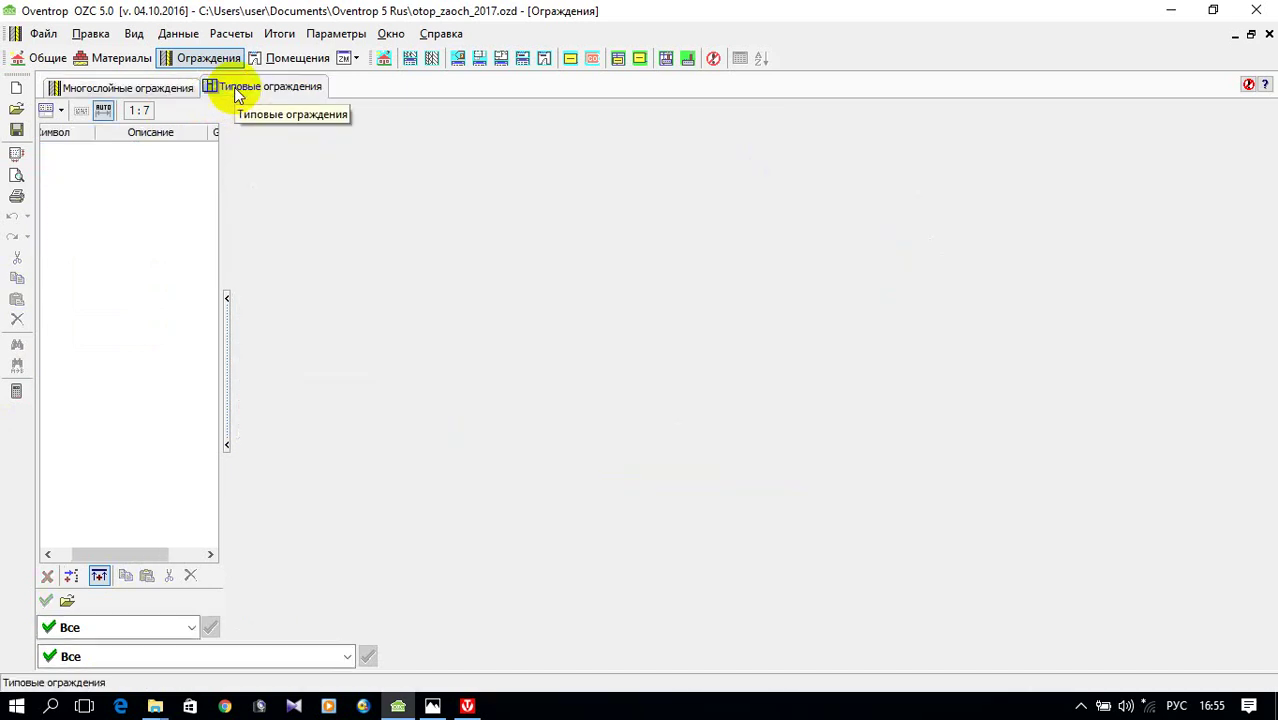
drag(130, 556, 85, 560)
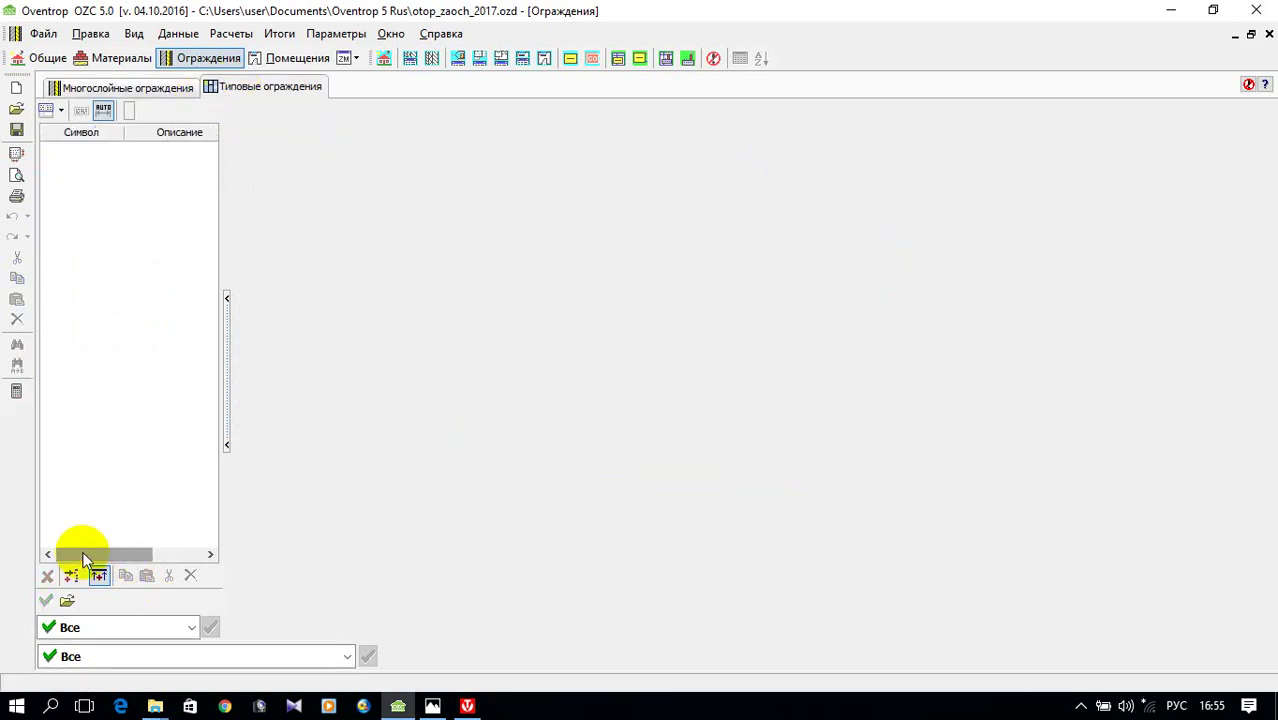
click(71, 576)
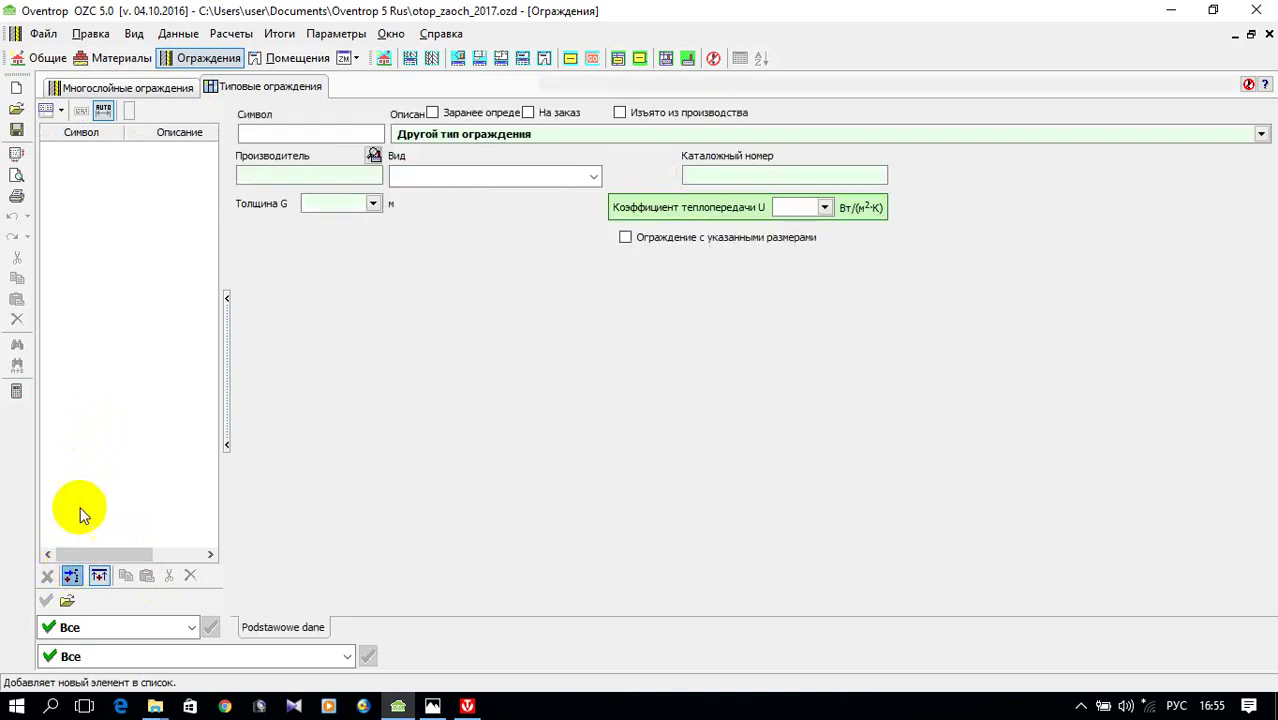
- Set the symbol of the new typical enclosure to СП10Х14
click(265, 131)
text(СП1)
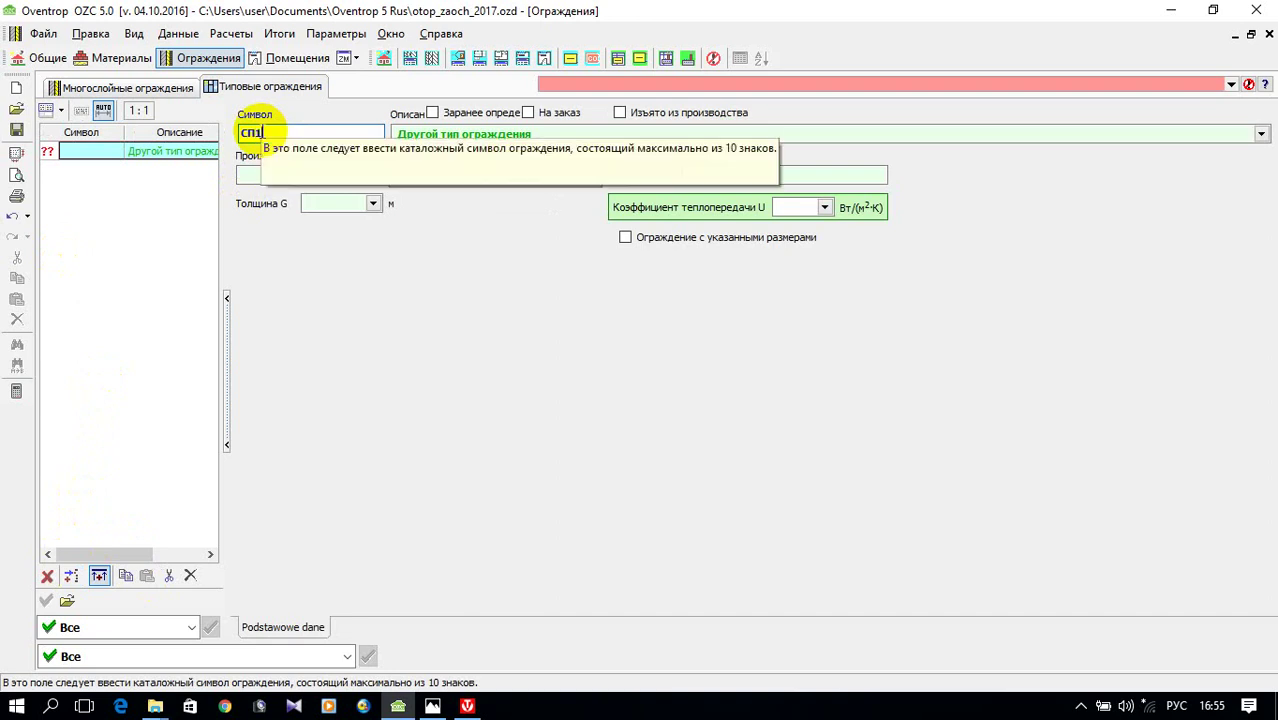
text(к)
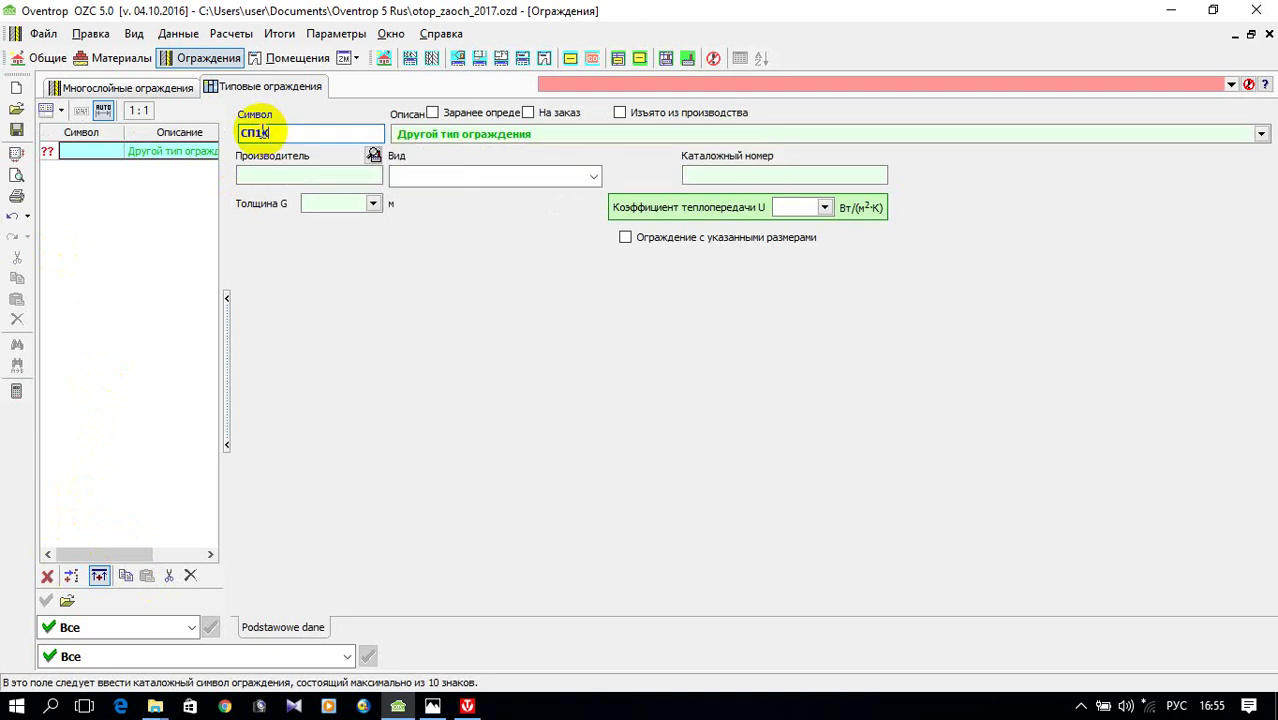
text(1ю4)
key(BackSpace)
text(.)
click(260, 132)
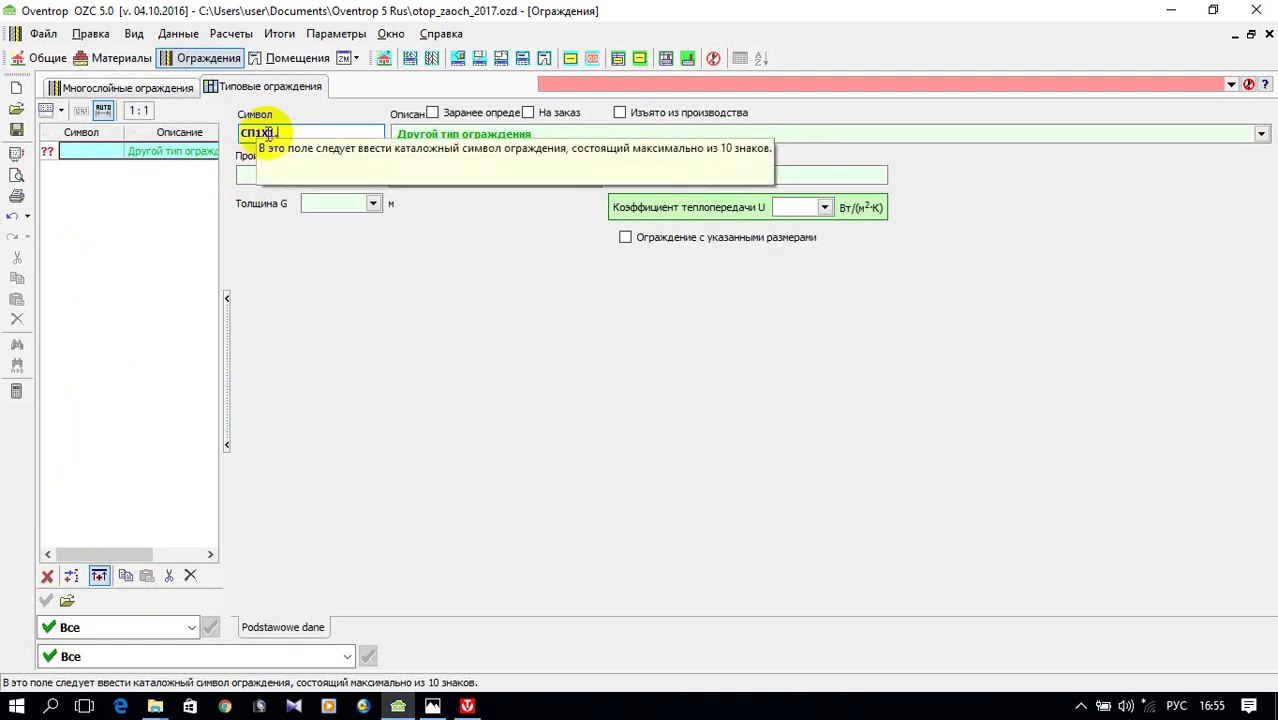
text(0-)
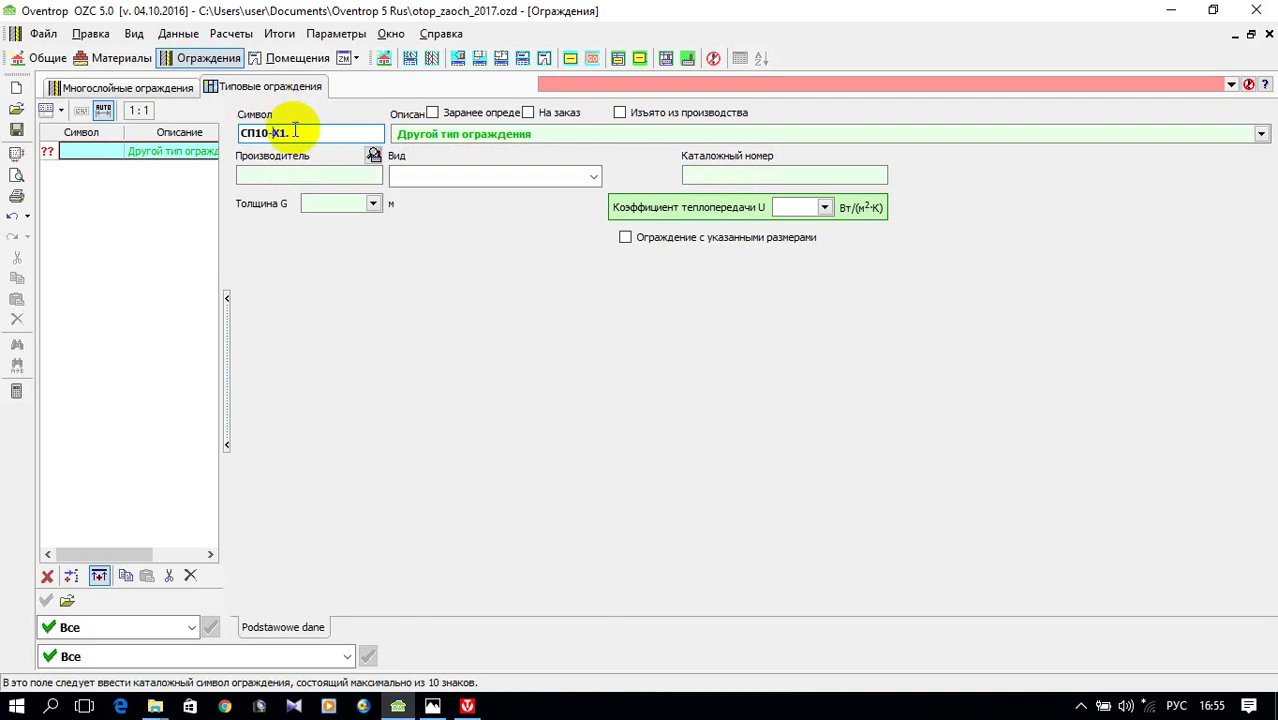
key(BackSpace)
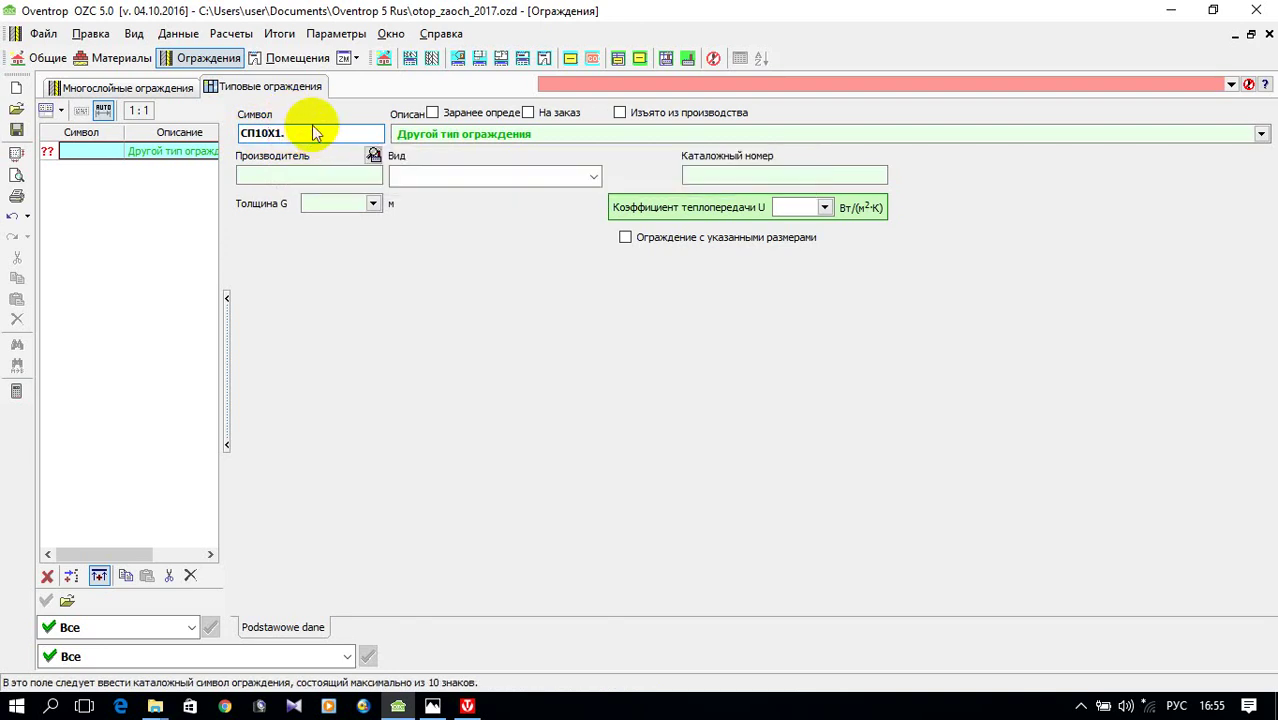
click(315, 136)
key(BackSpace)
text(4)
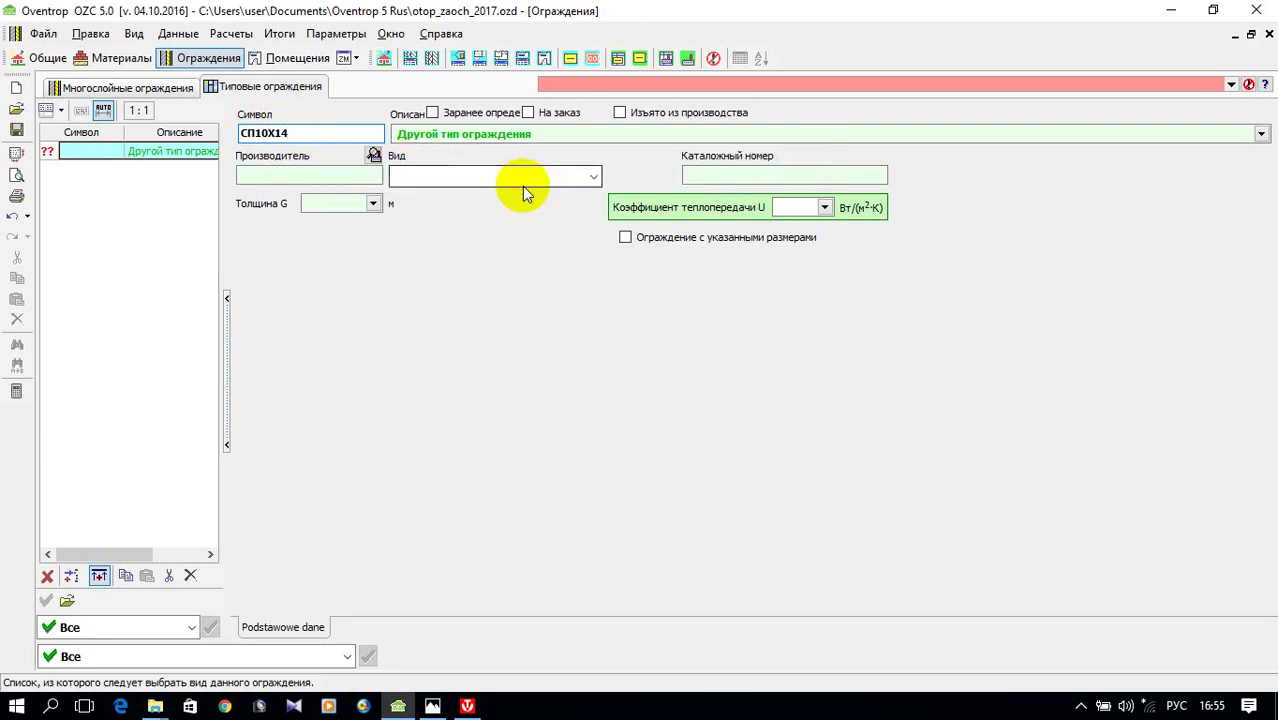
- Set the description of СП10Х14 to Окно наружное (фонарь) and its type to the external window option OKZ
click(1261, 135)
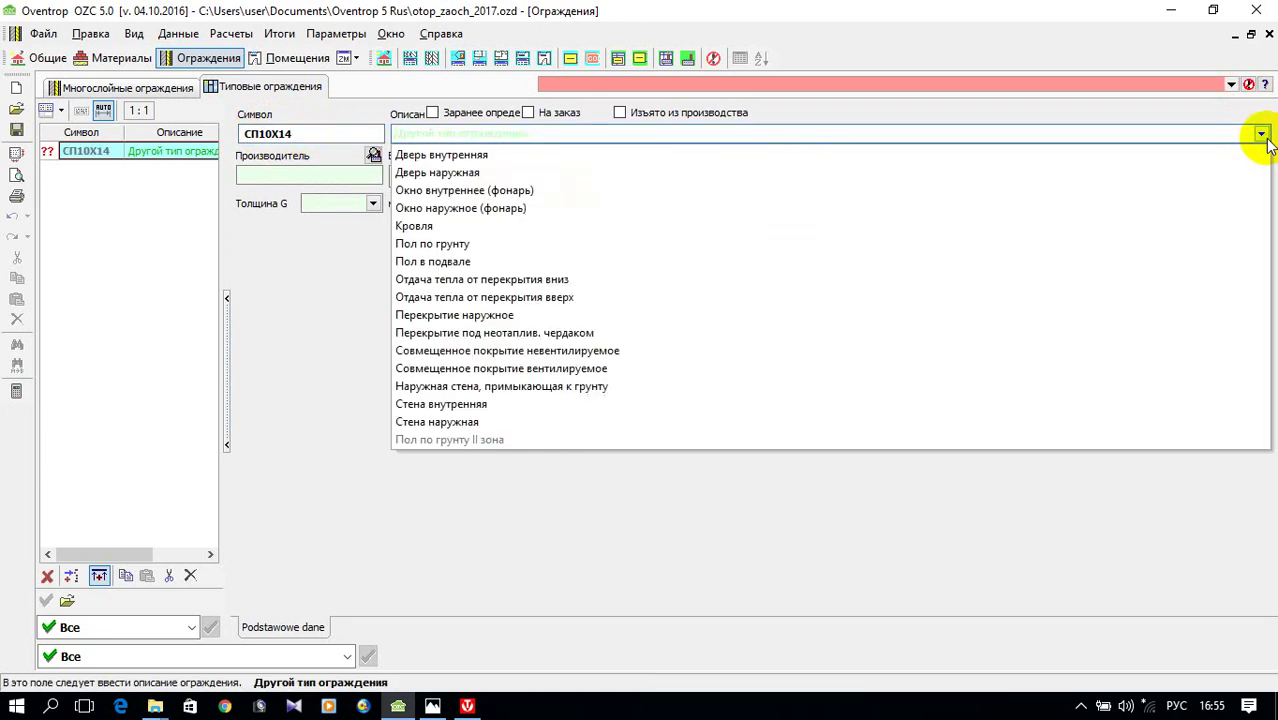
click(533, 207)
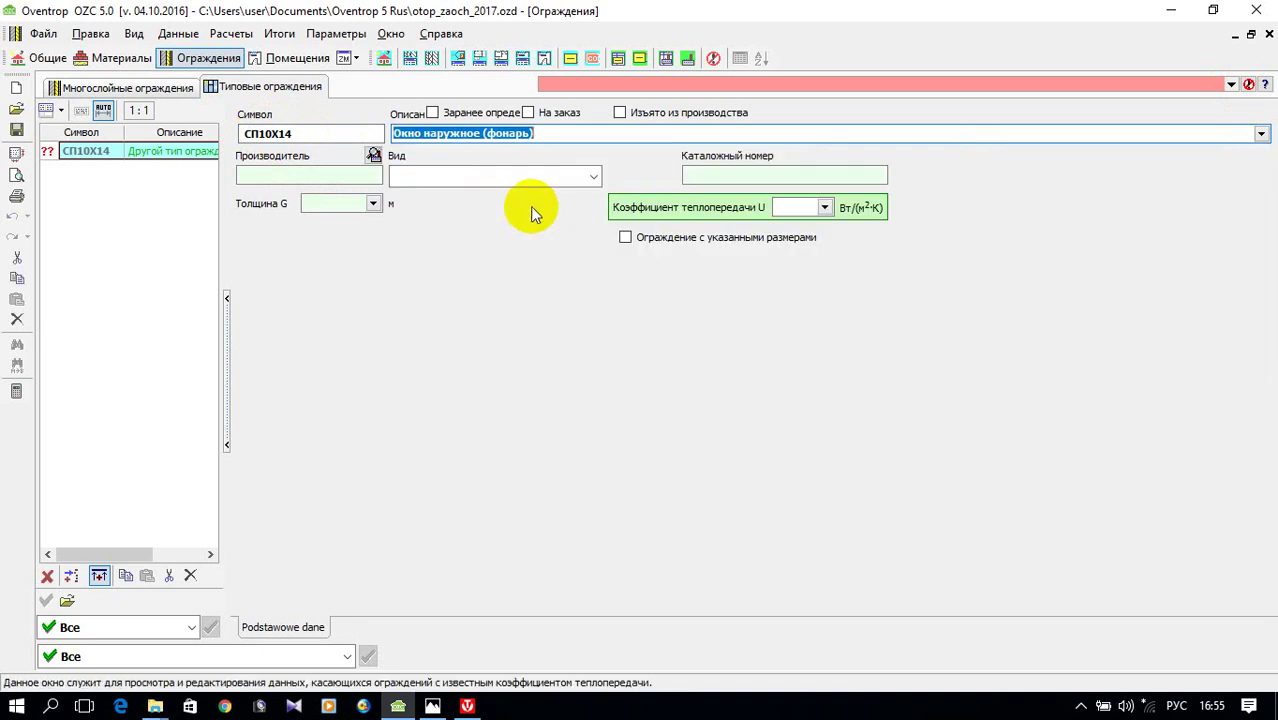
click(593, 177)
click(512, 262)
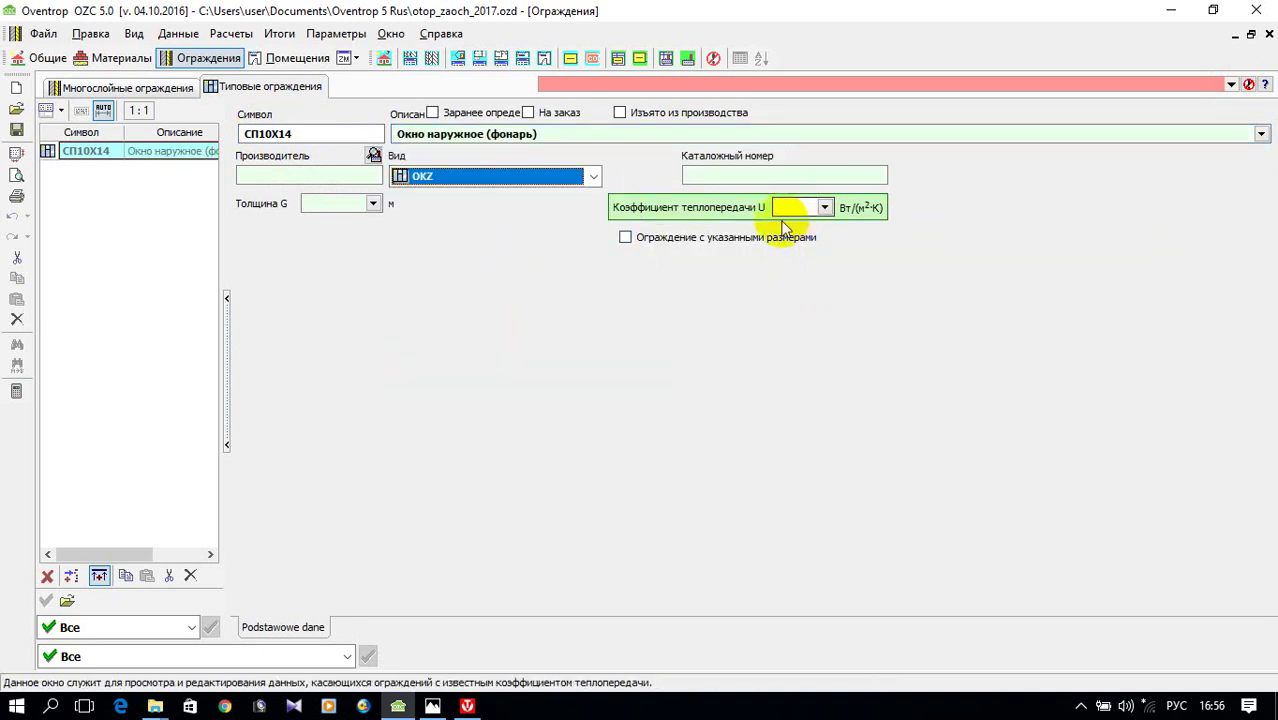
- Switch to Комплекс Valtec, check the required thermal resistance of windows and balcony doors, and return to Oventrop OZC
click(428, 705)
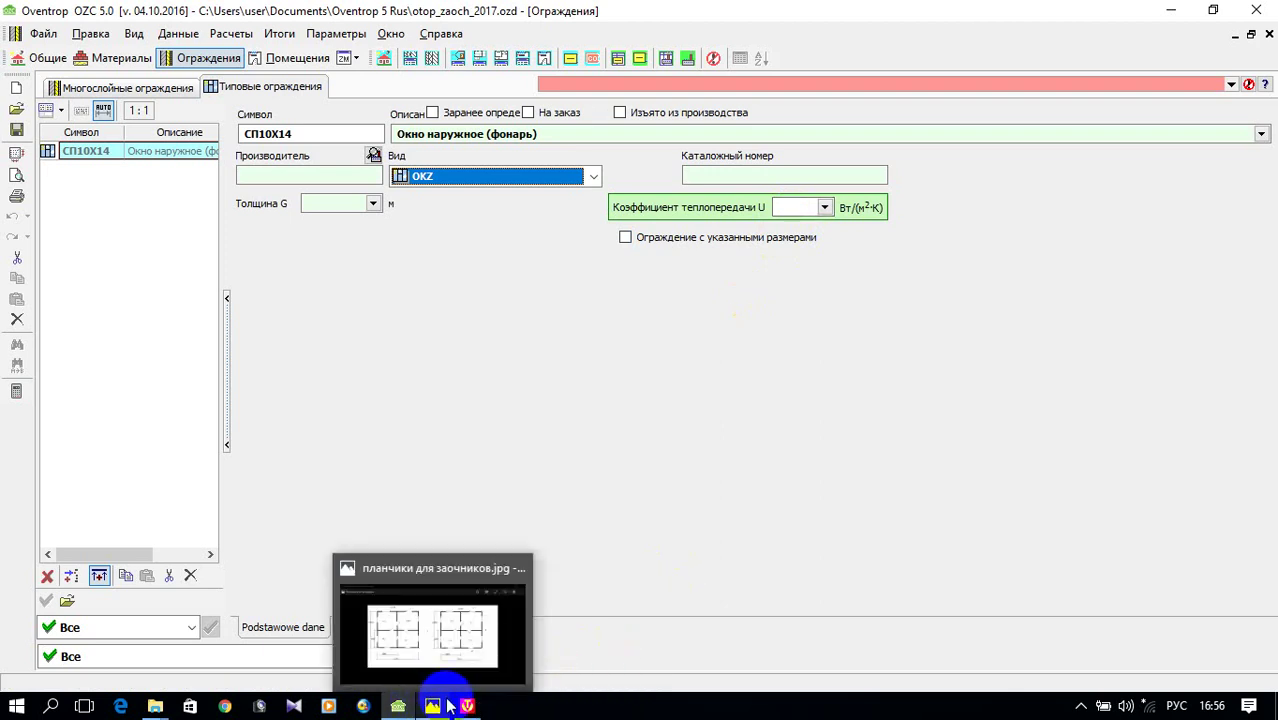
click(466, 705)
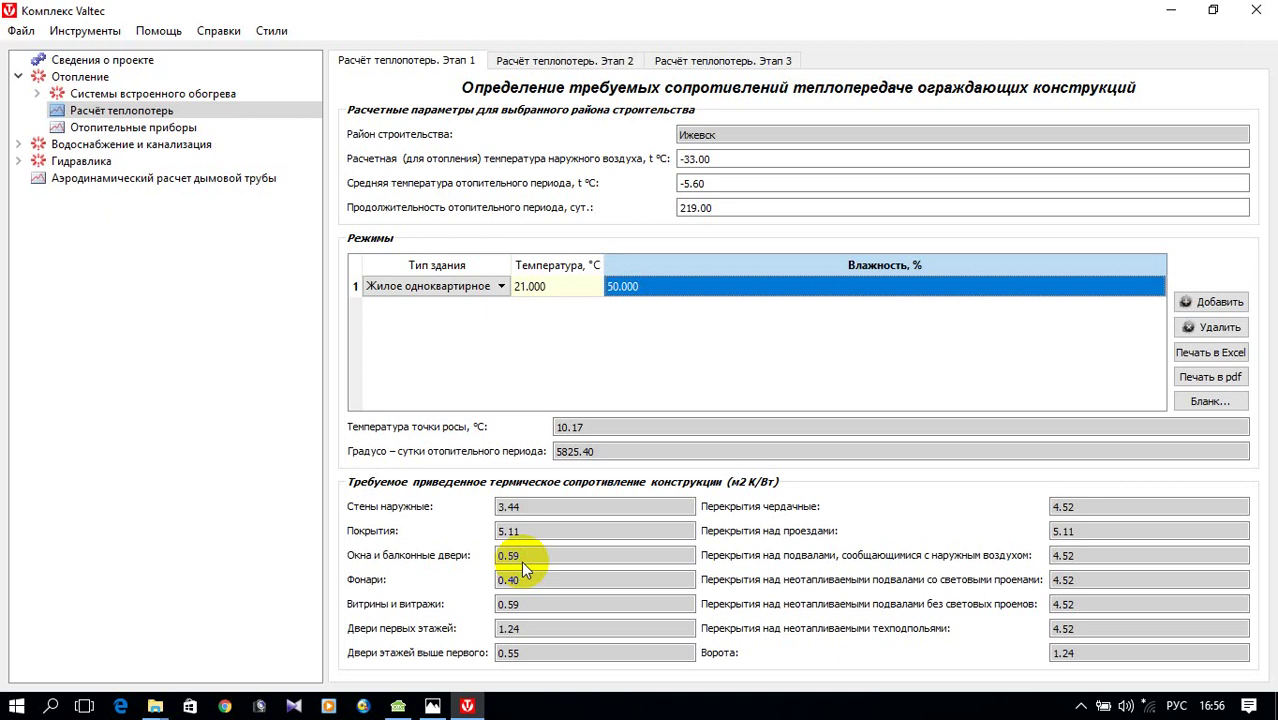
click(1170, 10)
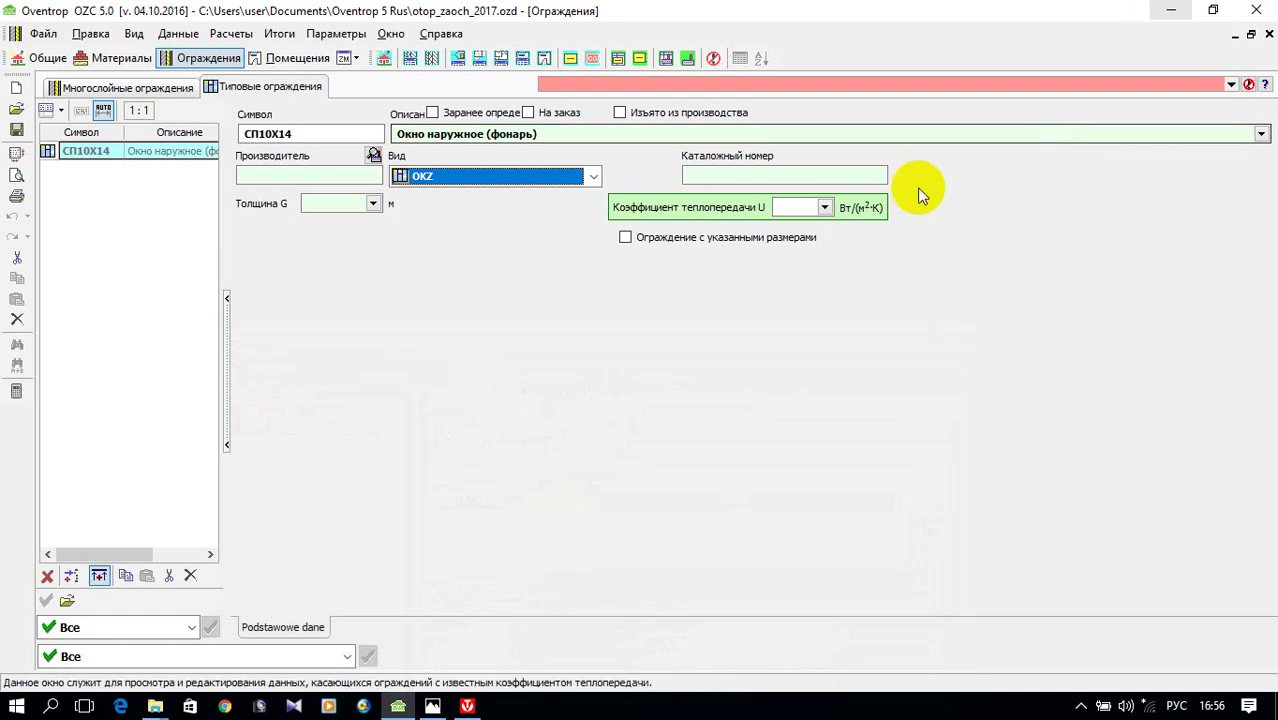
- Set the heat transfer coefficient U of window СП10Х14 to 1/0.64
key(Tab)
text(1)
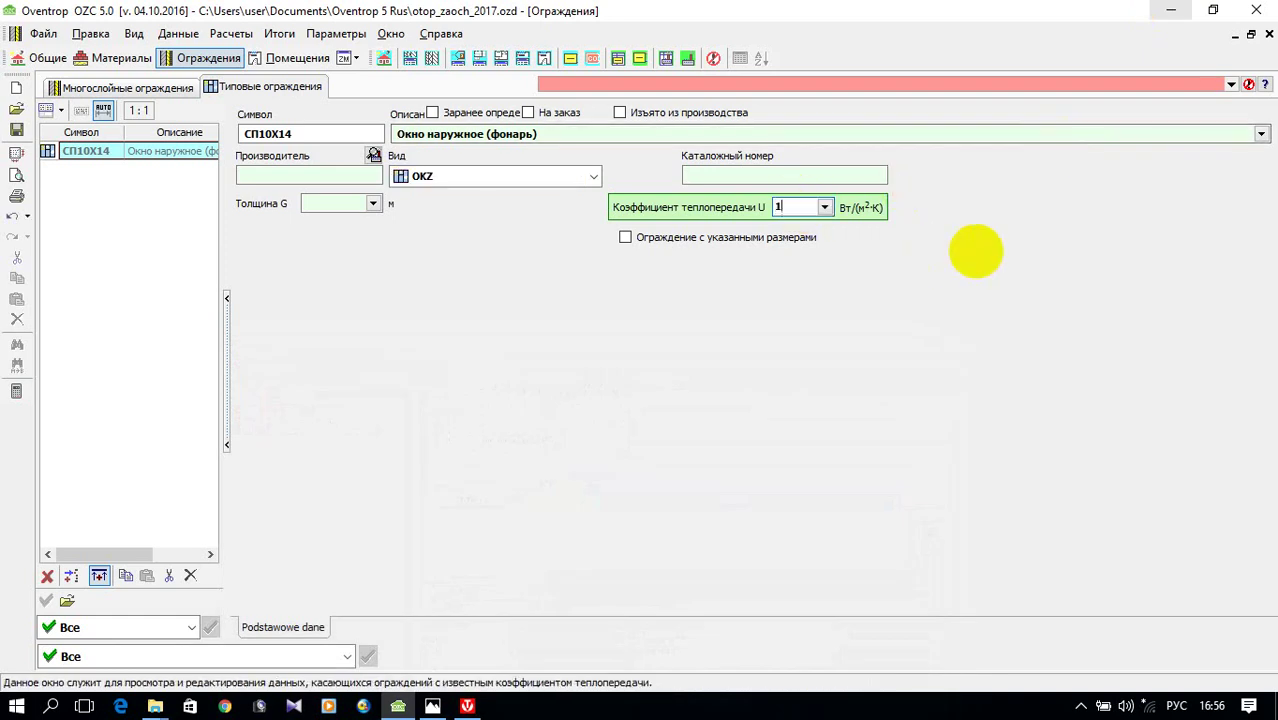
text(.)
key(alt+shift)
text(/0.64)
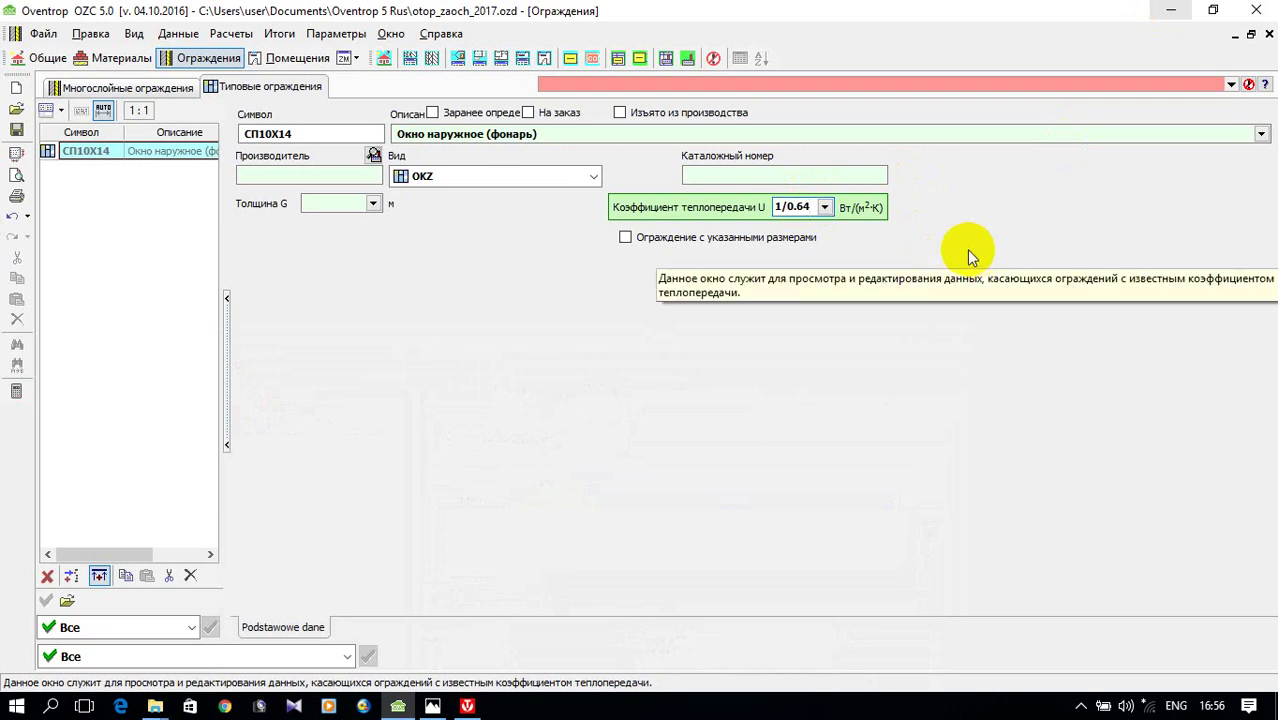
- Give window СП10Х14 specified dimensions with a length L of 1.0 m and a height H of 1.4 m
click(625, 238)
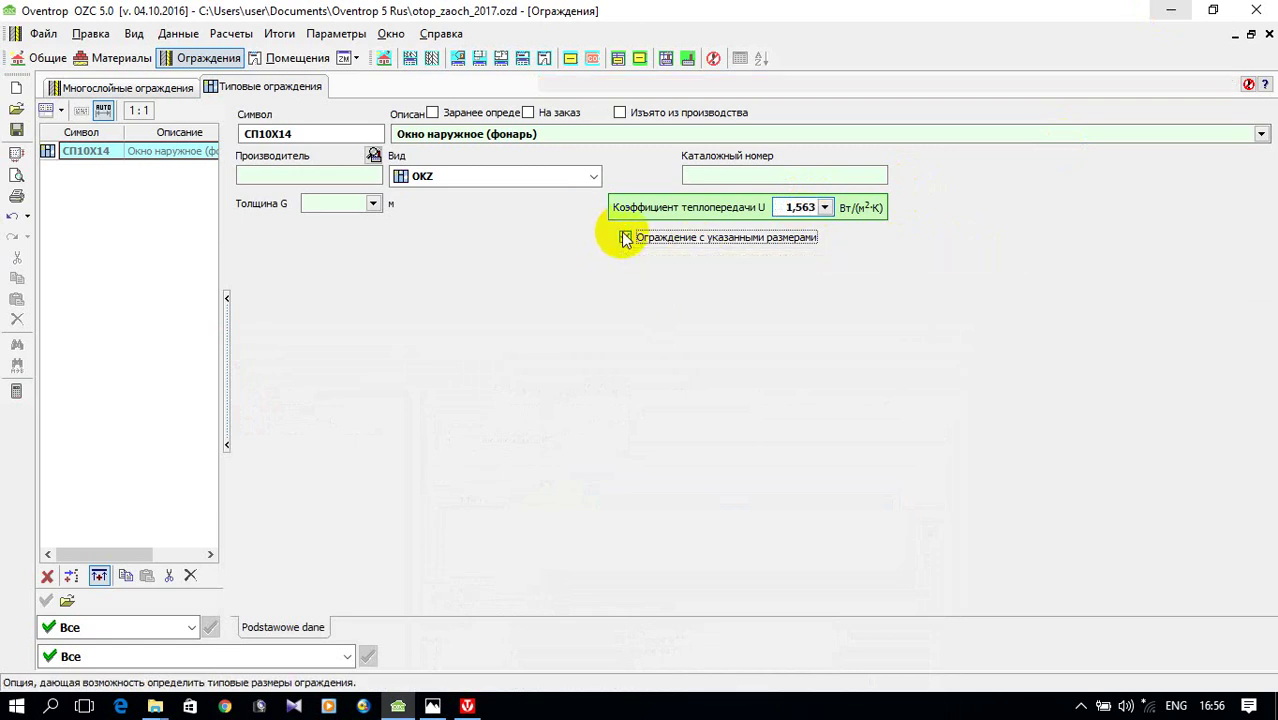
click(652, 275)
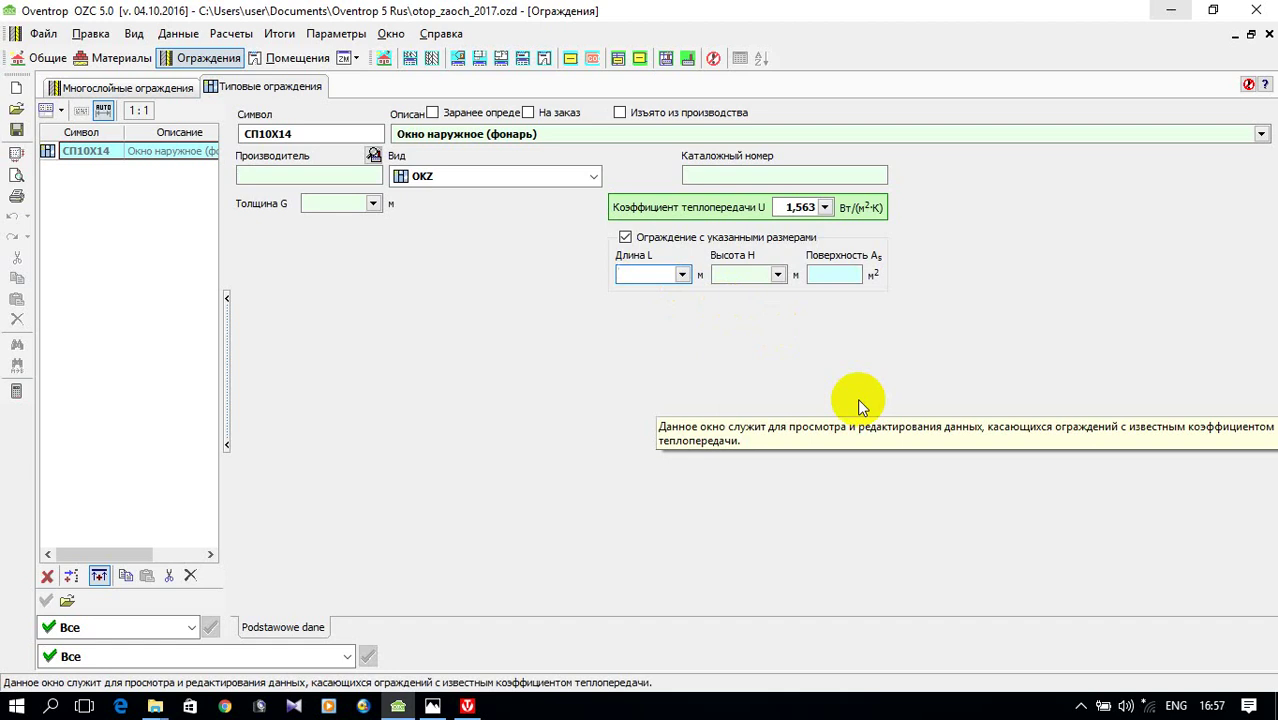
text(1,)
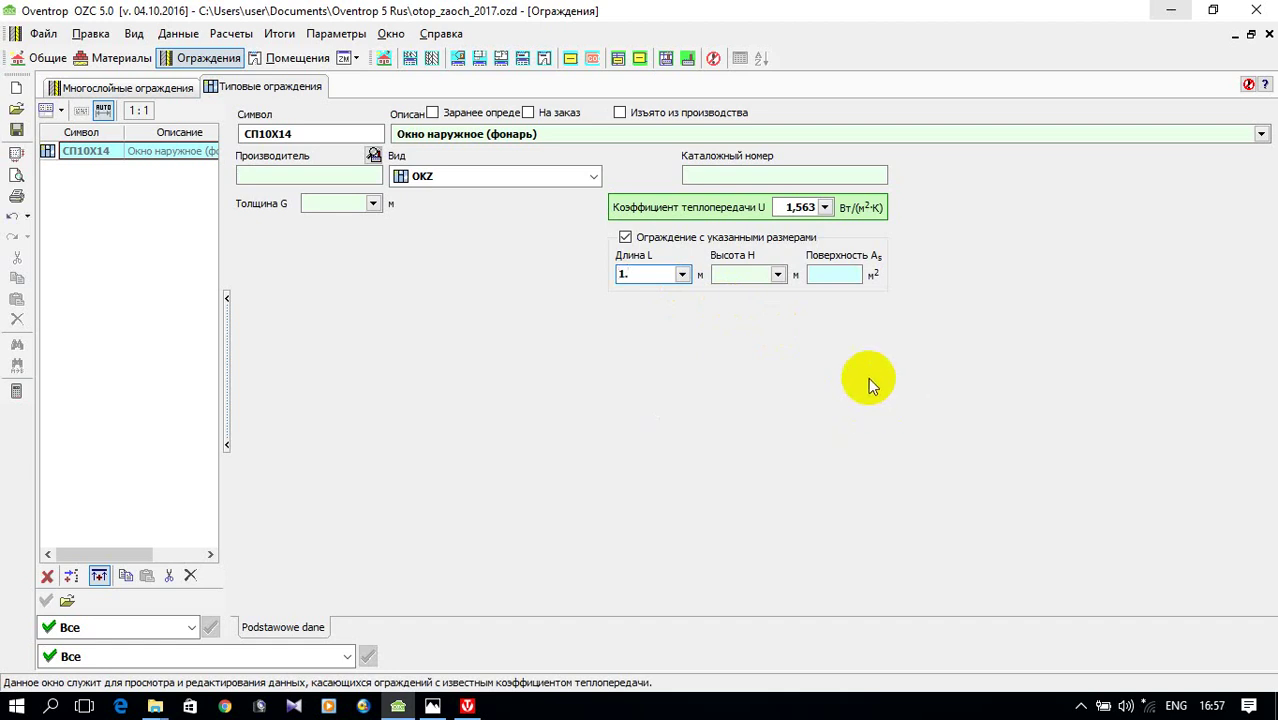
text(0)
click(740, 281)
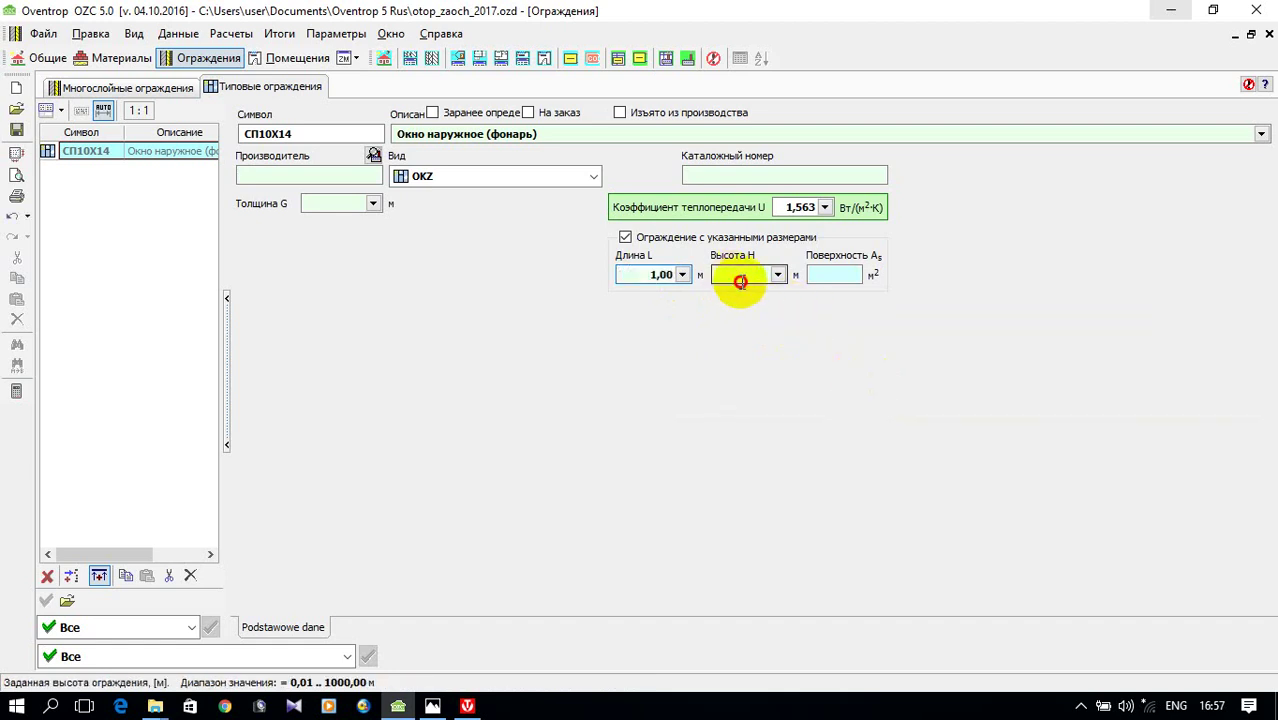
text(1)
text(,)
text(4)
click(621, 272)
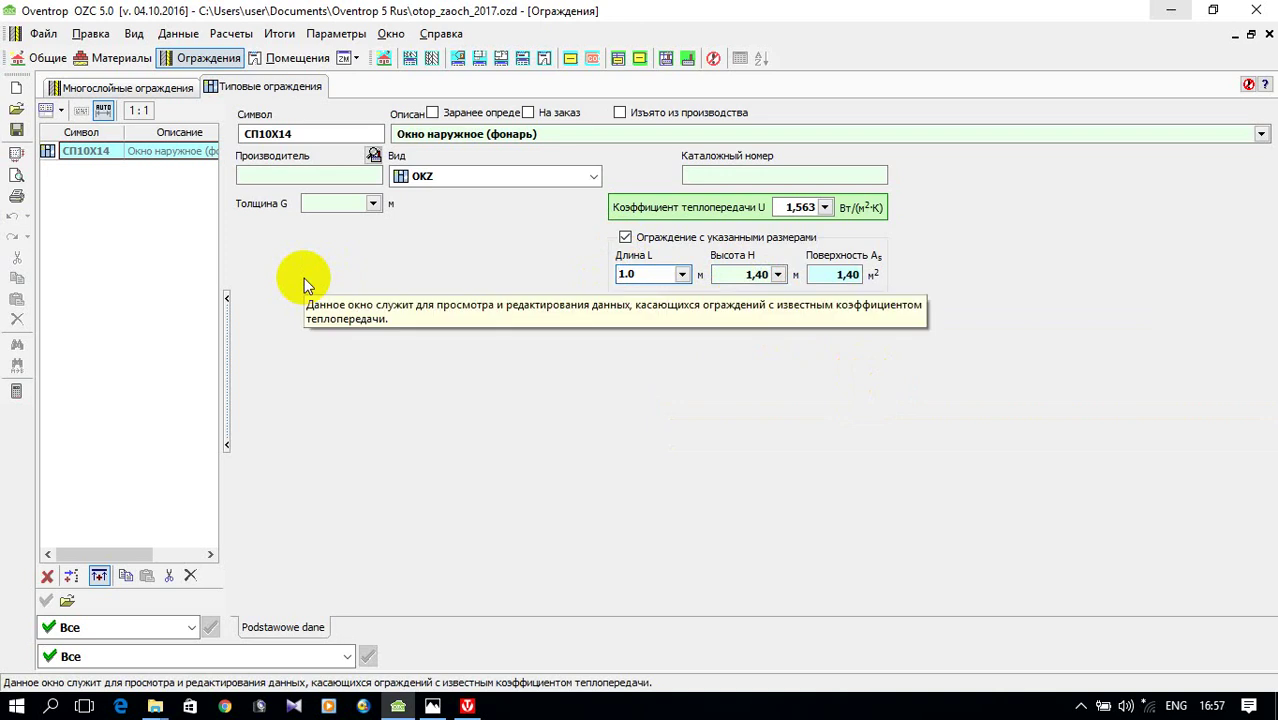
- Copy window СП10Х14 from the list of typical enclosures
right_click(81, 155)
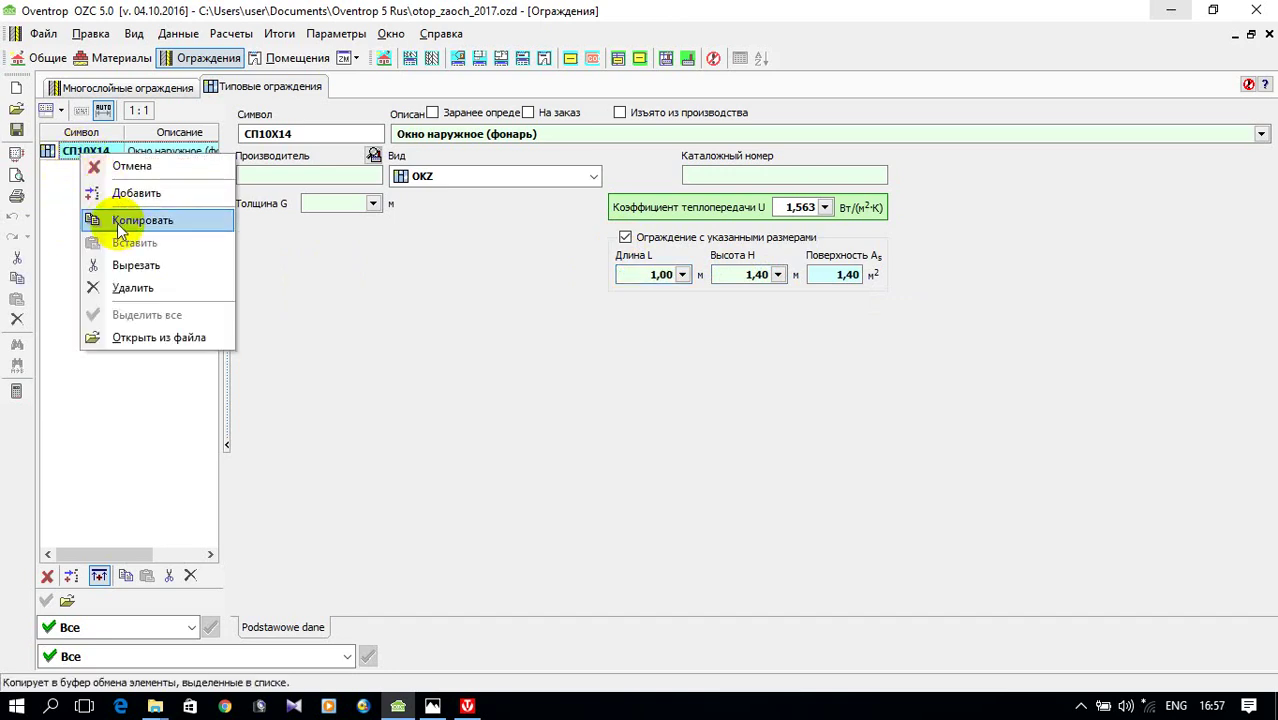
click(110, 222)
click(268, 134)
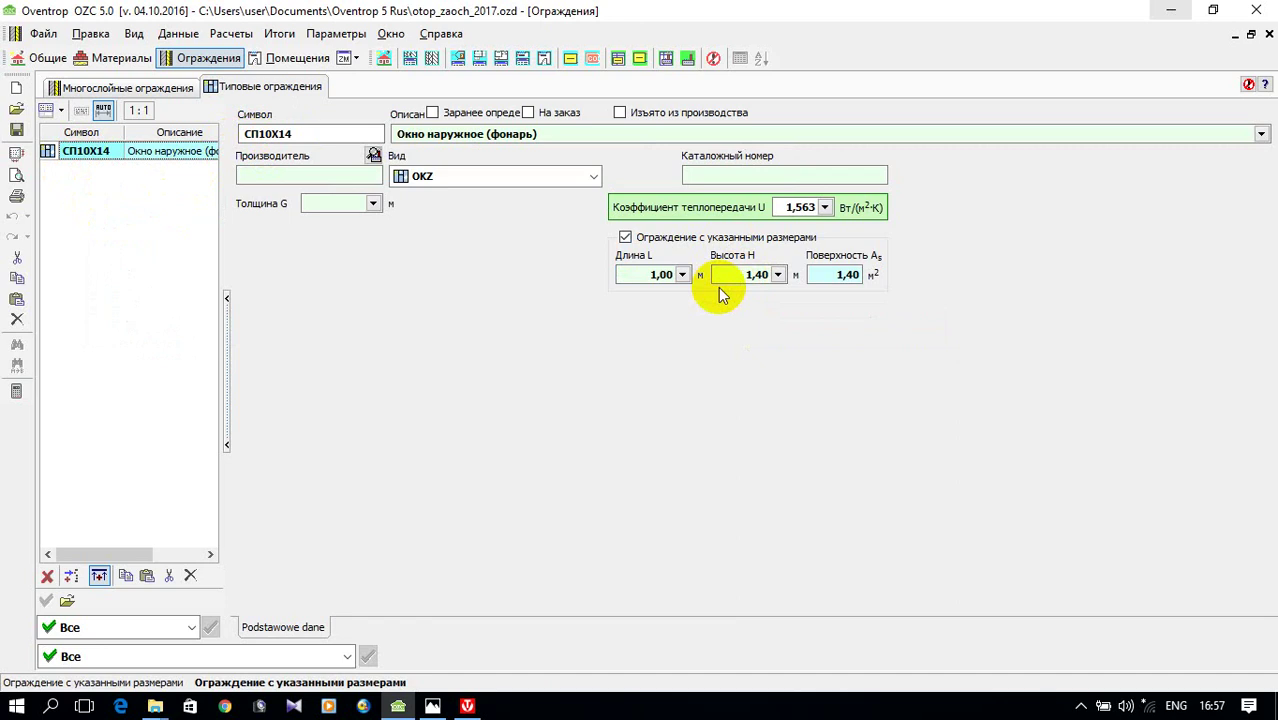
- Add a new typical enclosure to the list with the symbol ДН1
click(70, 578)
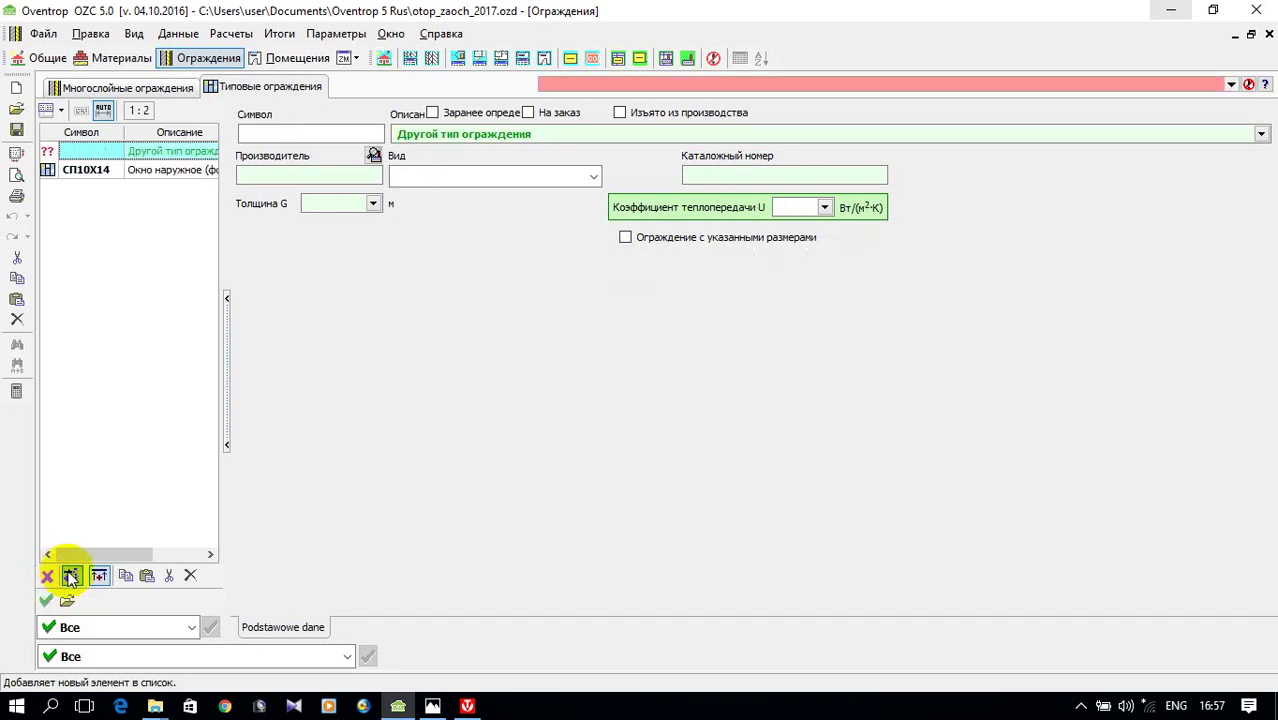
click(301, 135)
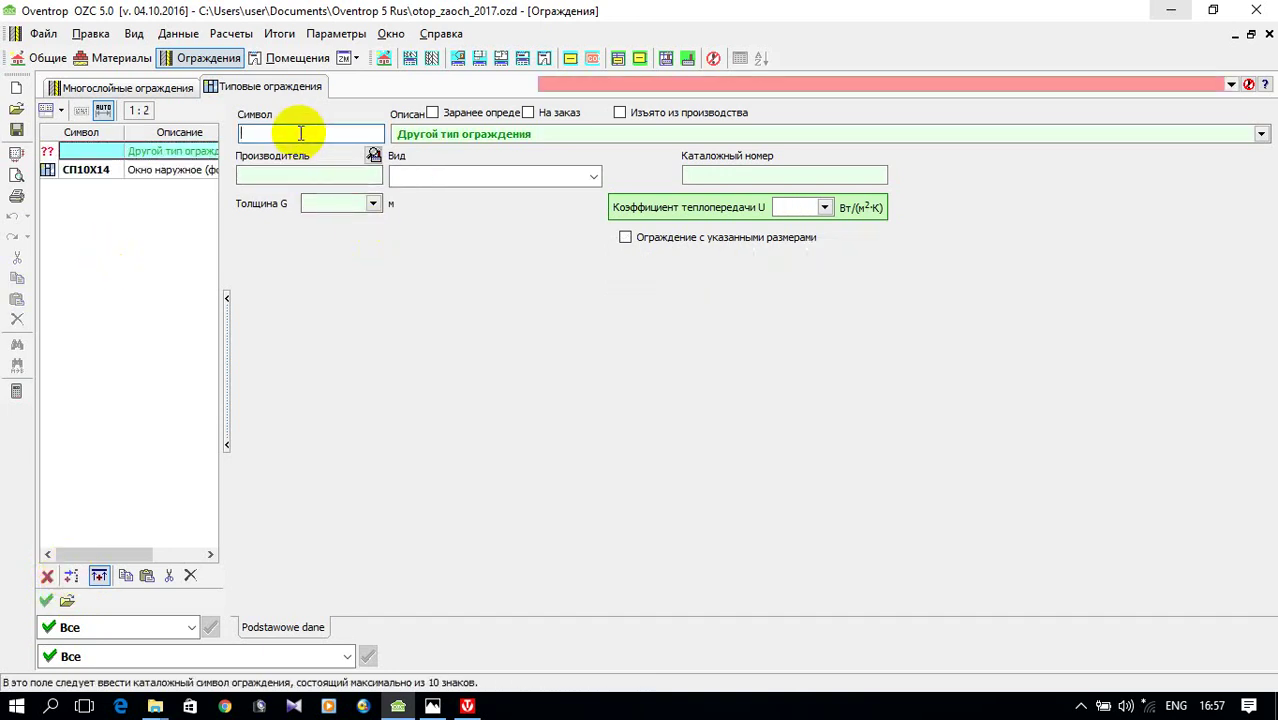
text(ДН1)
key(Return)
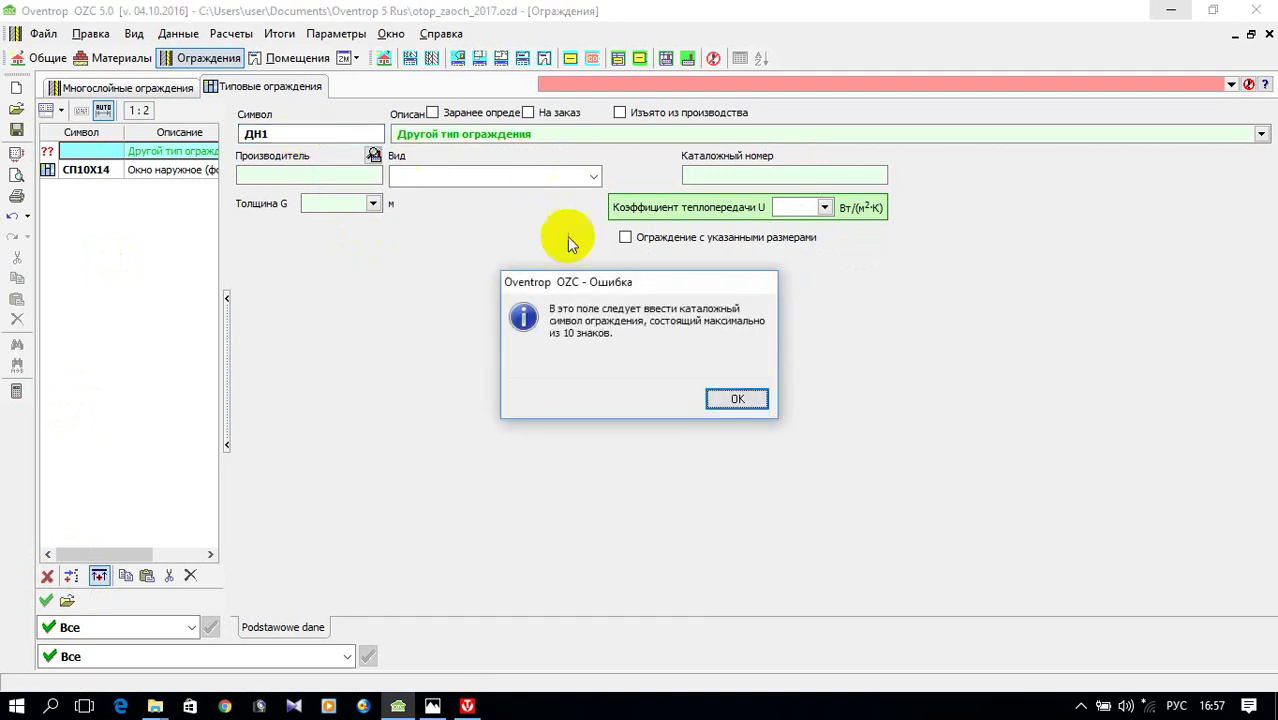
click(716, 398)
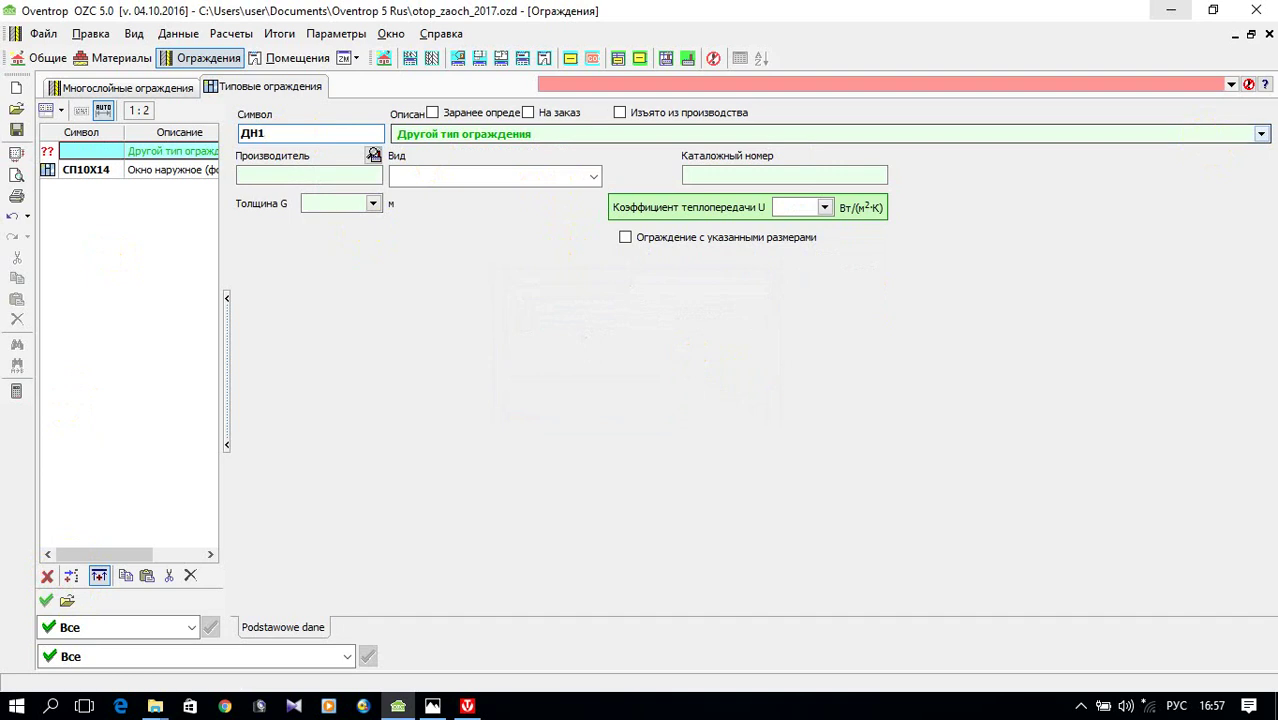
- Set both the description and the kind of enclosure ДН1 to Дверь наружная
click(1261, 133)
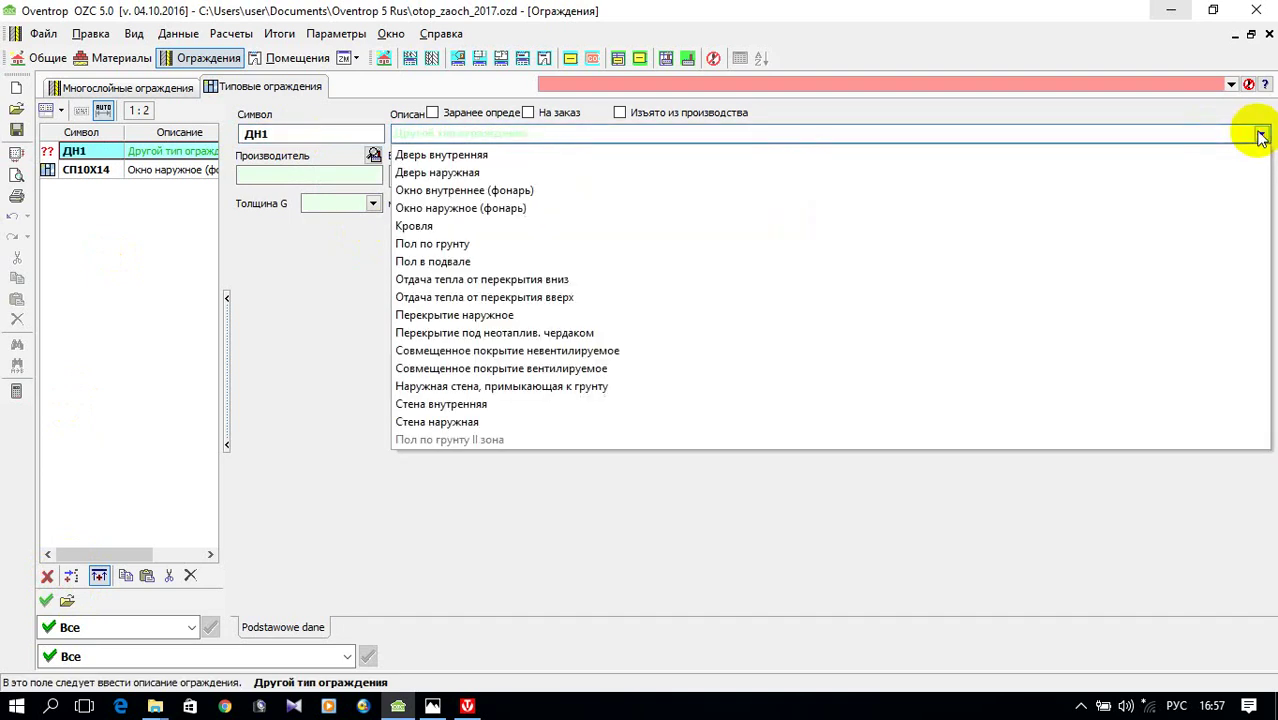
click(586, 174)
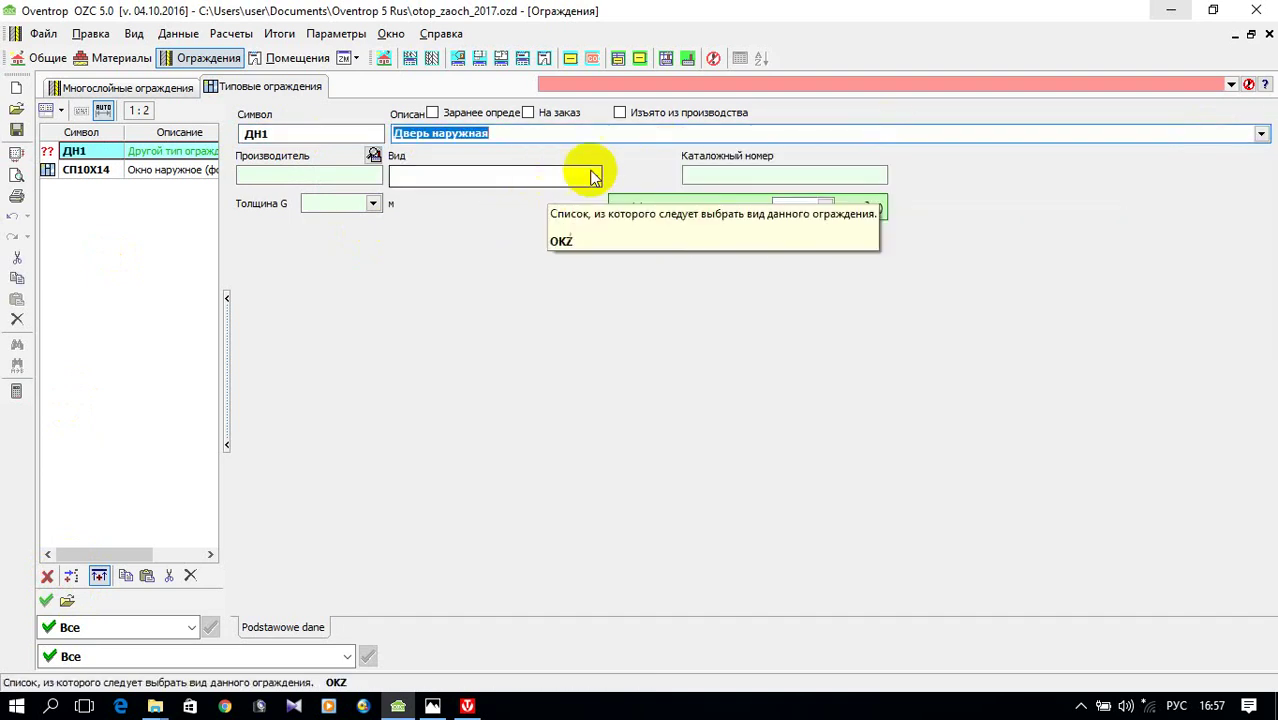
click(593, 176)
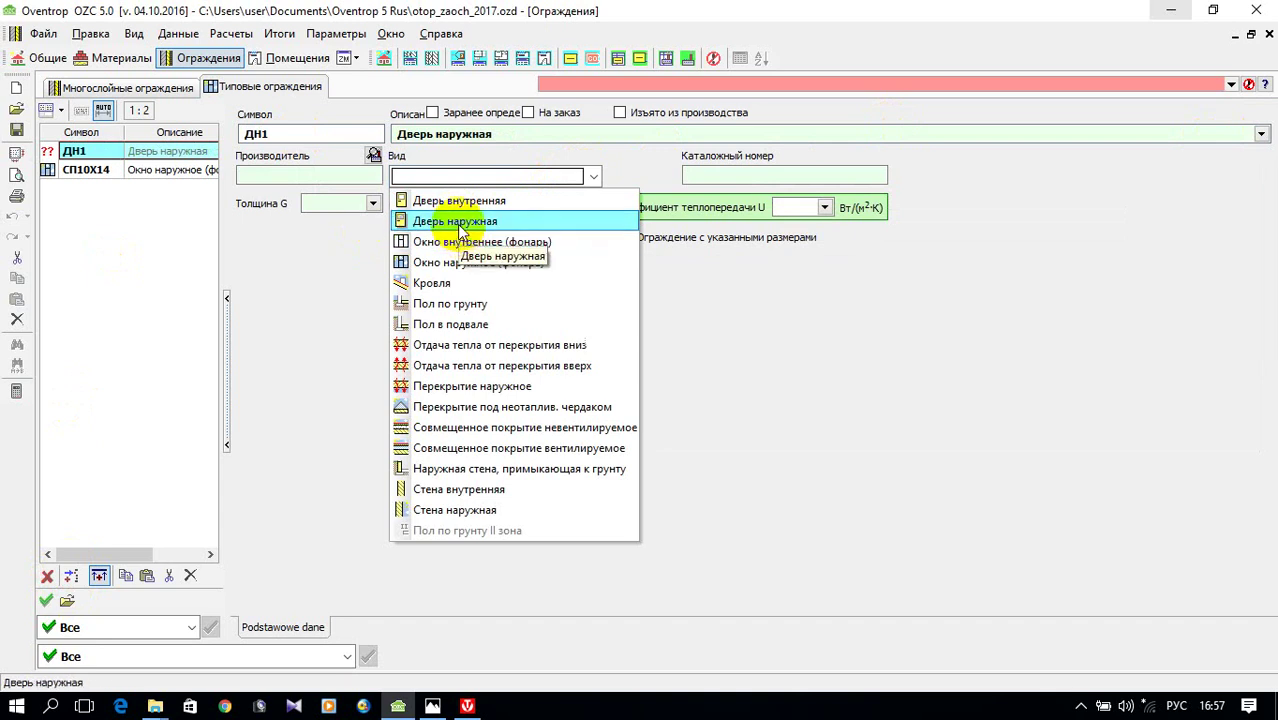
click(458, 221)
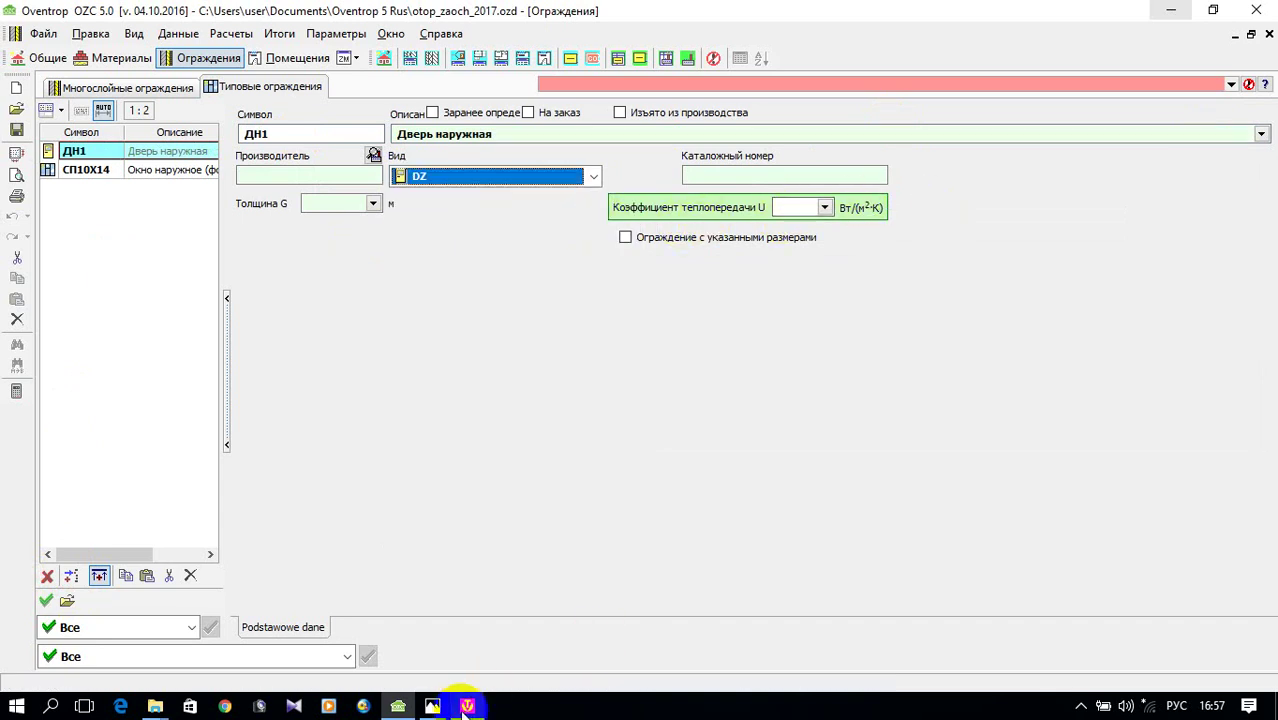
- Check the required first-floor door resistance in Комплекс Valtec, then return to Oventrop OZC and set the heat transfer coefficient U of door ДН1 to 1/1.24
click(467, 706)
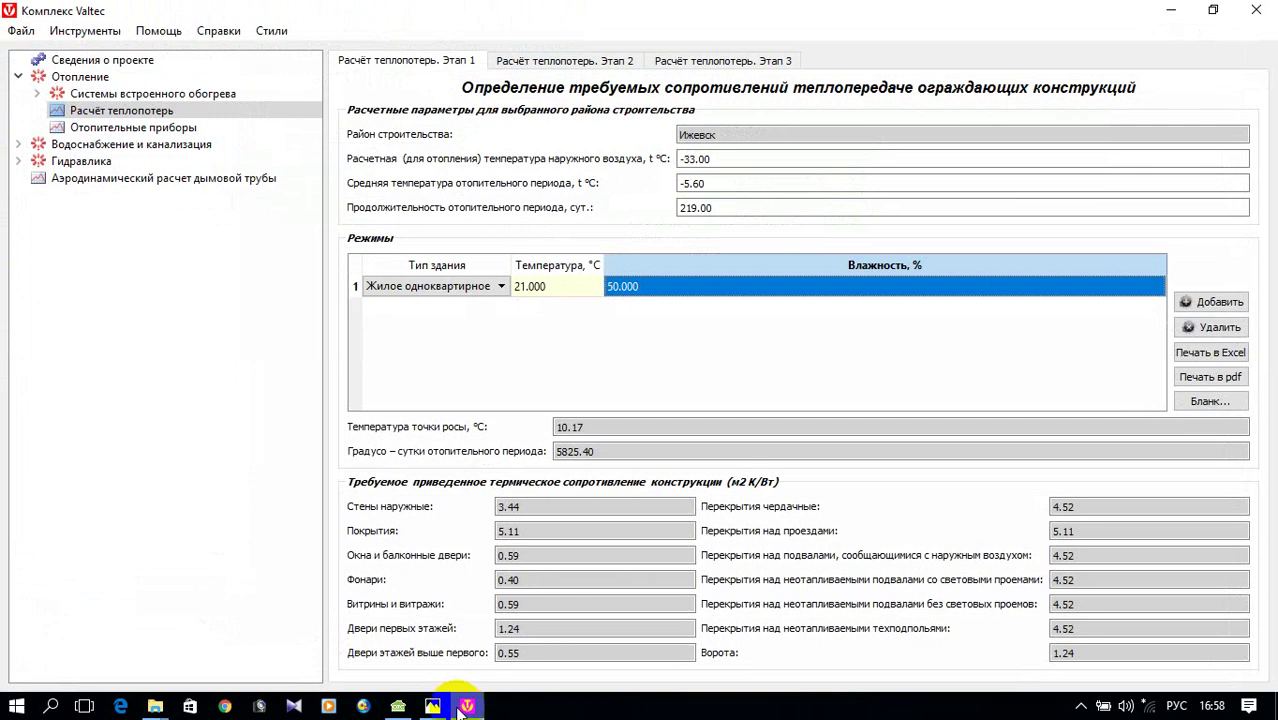
click(463, 707)
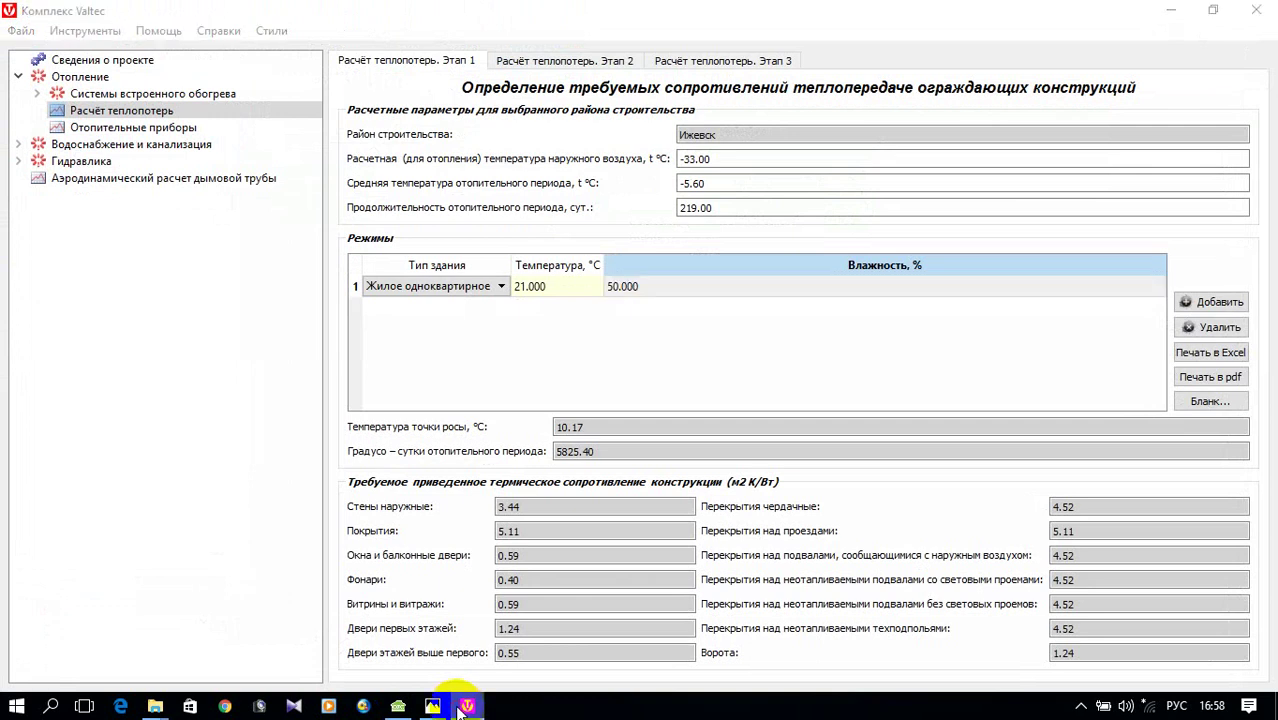
click(795, 207)
text(1)
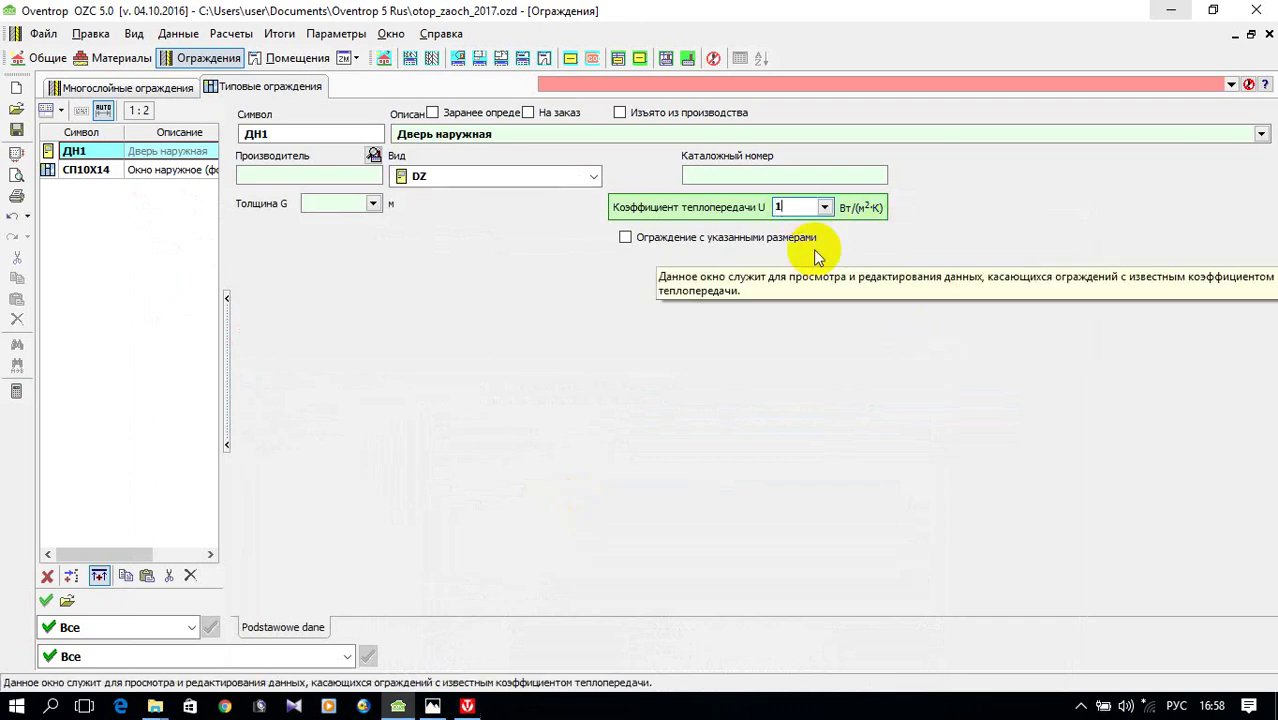
text(/)
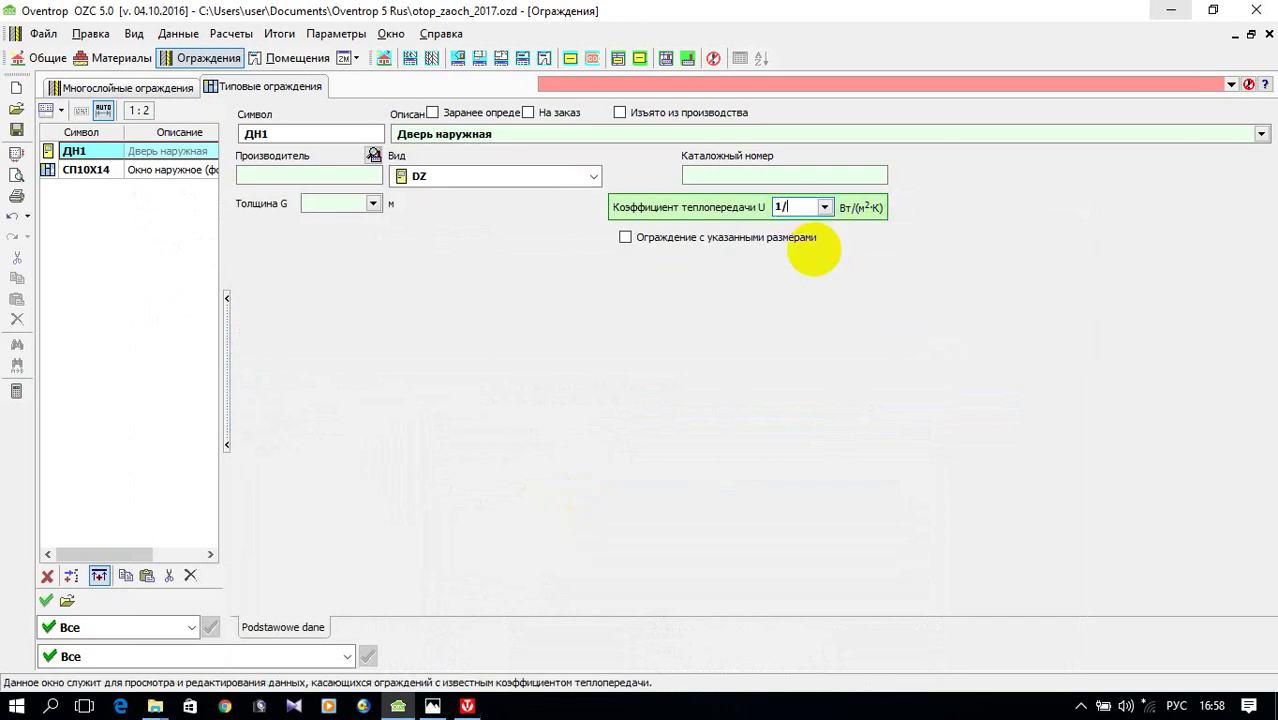
text(1ю)
click(467, 706)
click(467, 706)
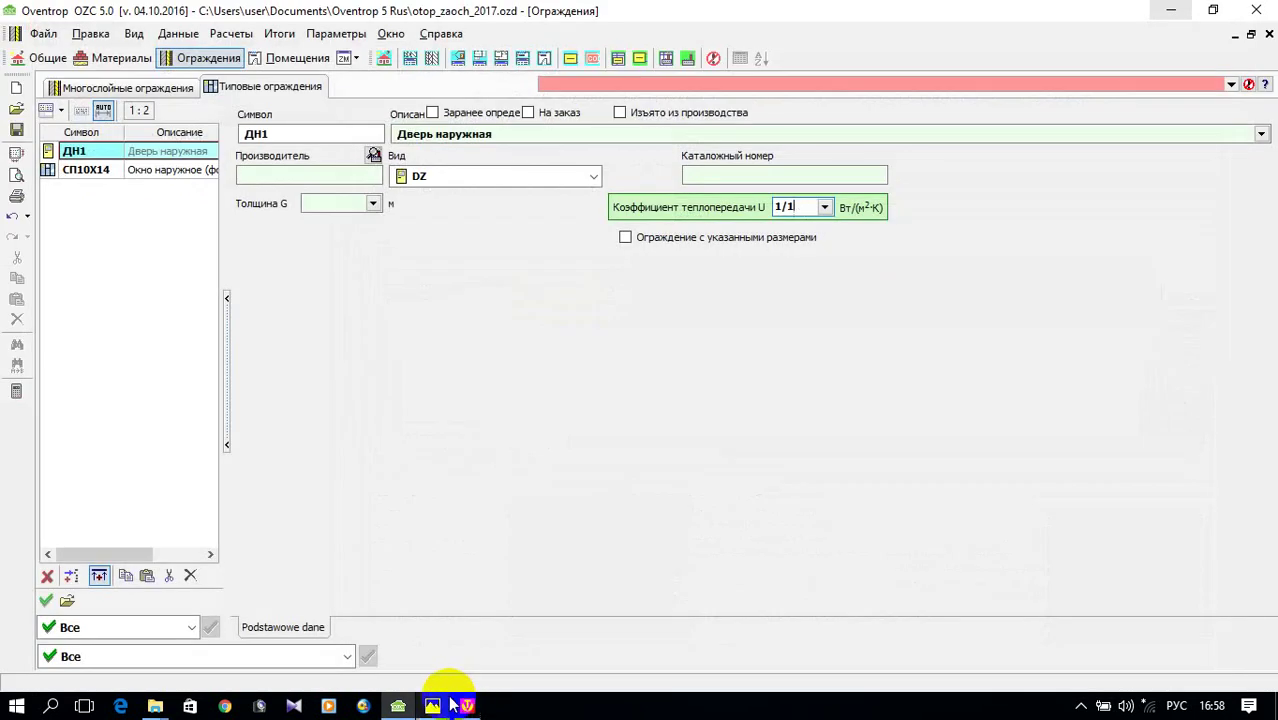
text(.24)
- Change the symbol of the exterior door to ДН10Х20
click(285, 133)
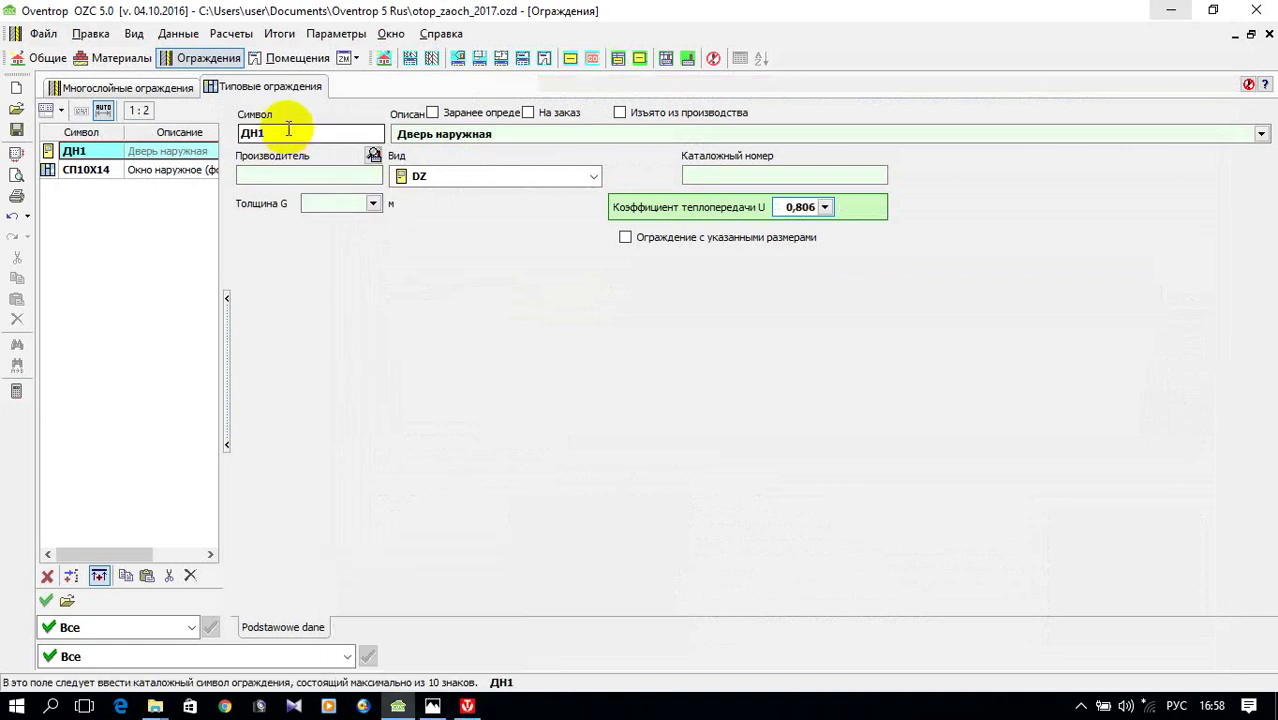
click(285, 133)
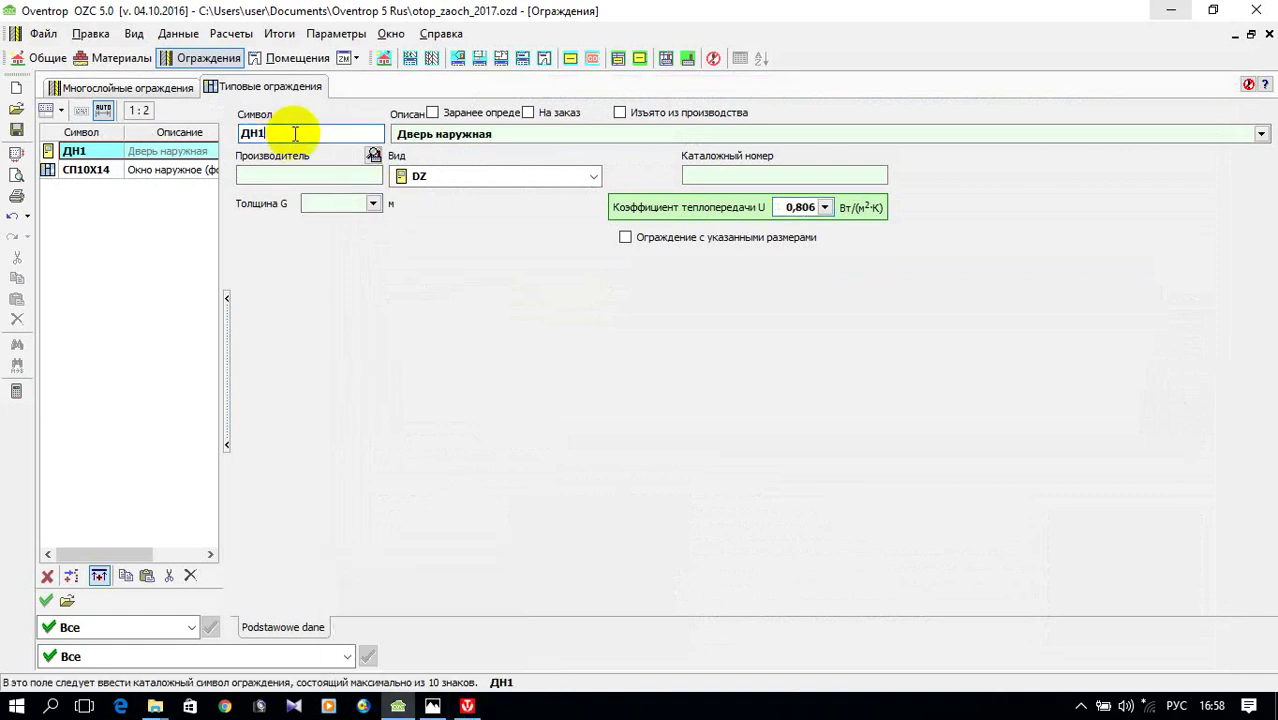
text(Х20)
click(285, 172)
drag(263, 133, 287, 130)
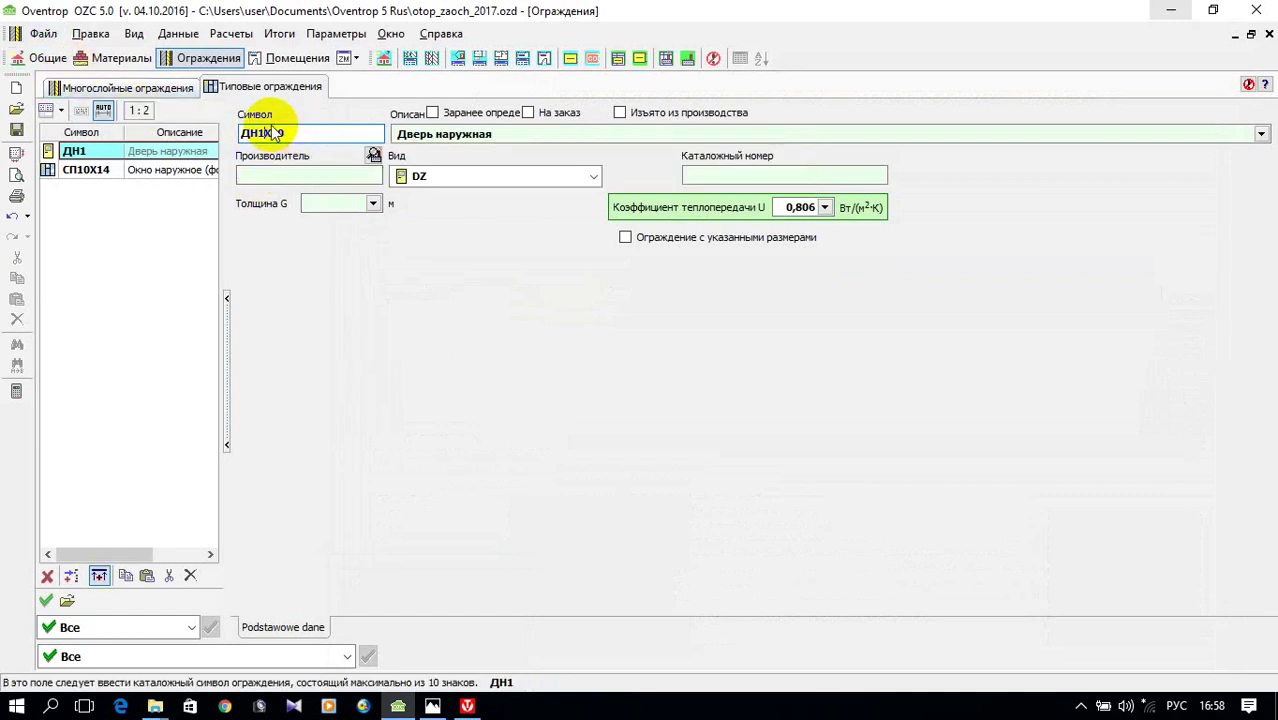
text(0)
- Give door ДН10Х20 specified dimensions with a length L of 1 m and a height H of 2 m
click(625, 238)
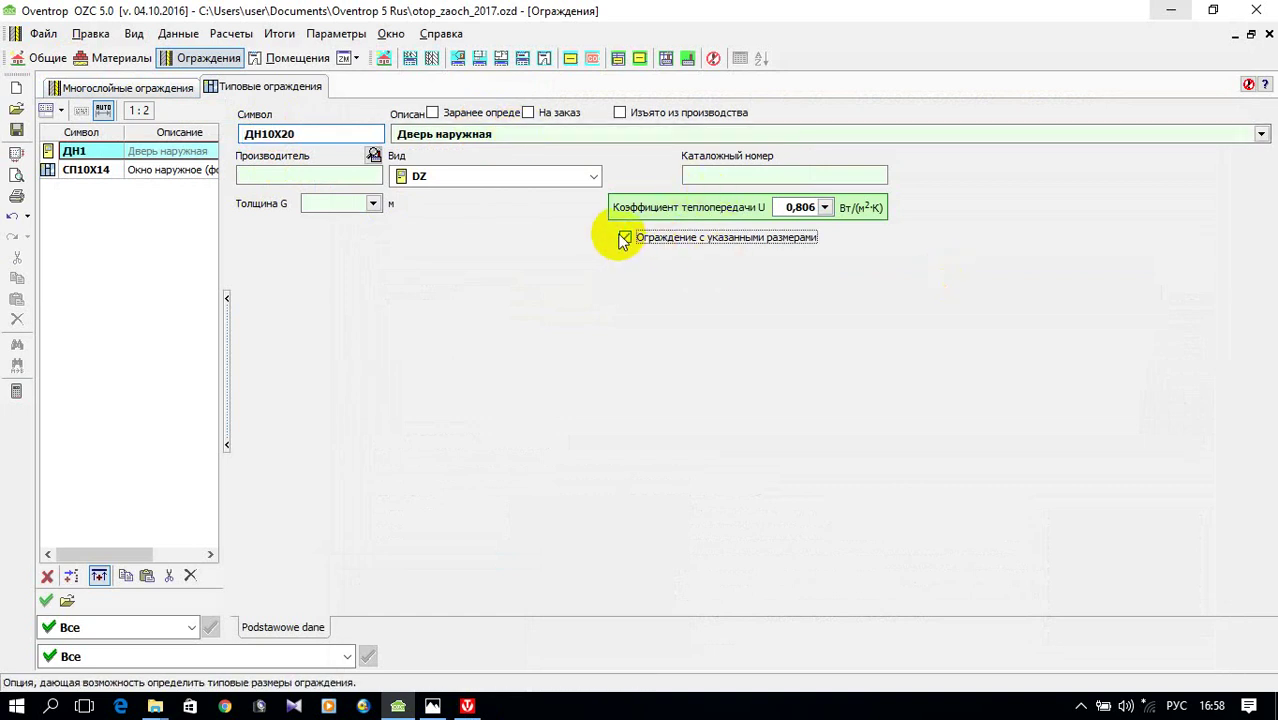
click(645, 272)
text(1)
click(747, 273)
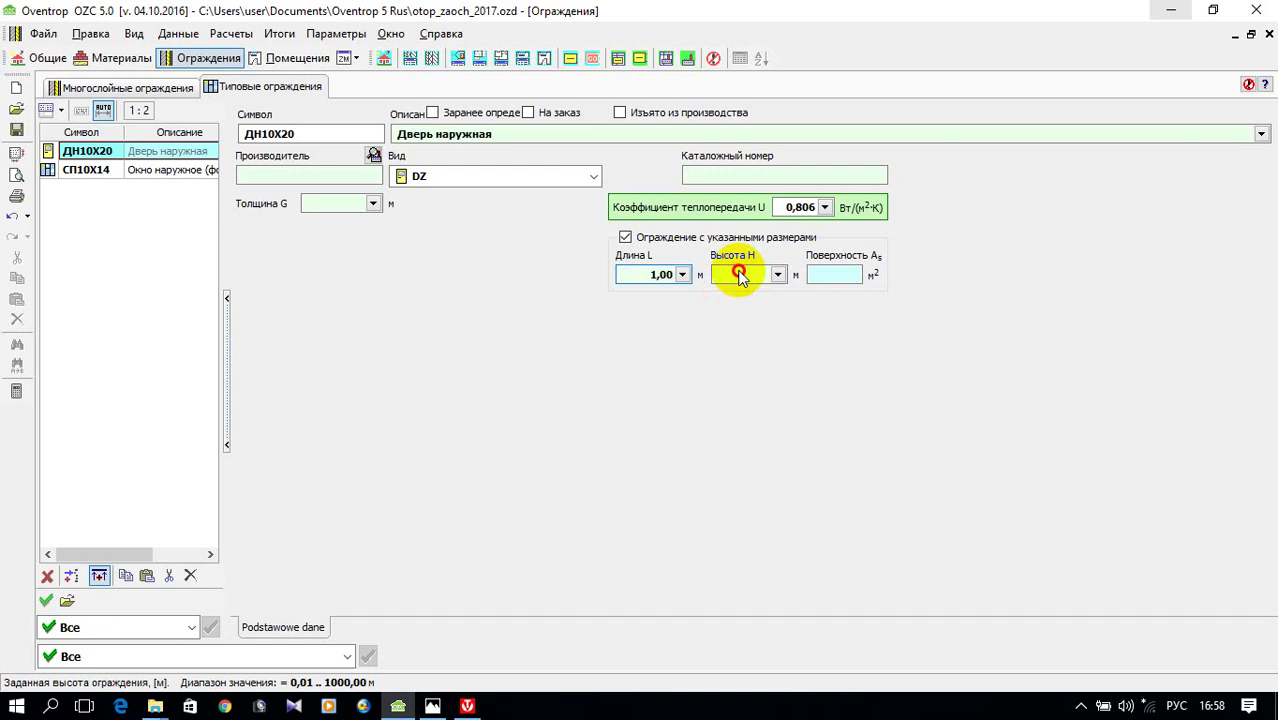
click(745, 274)
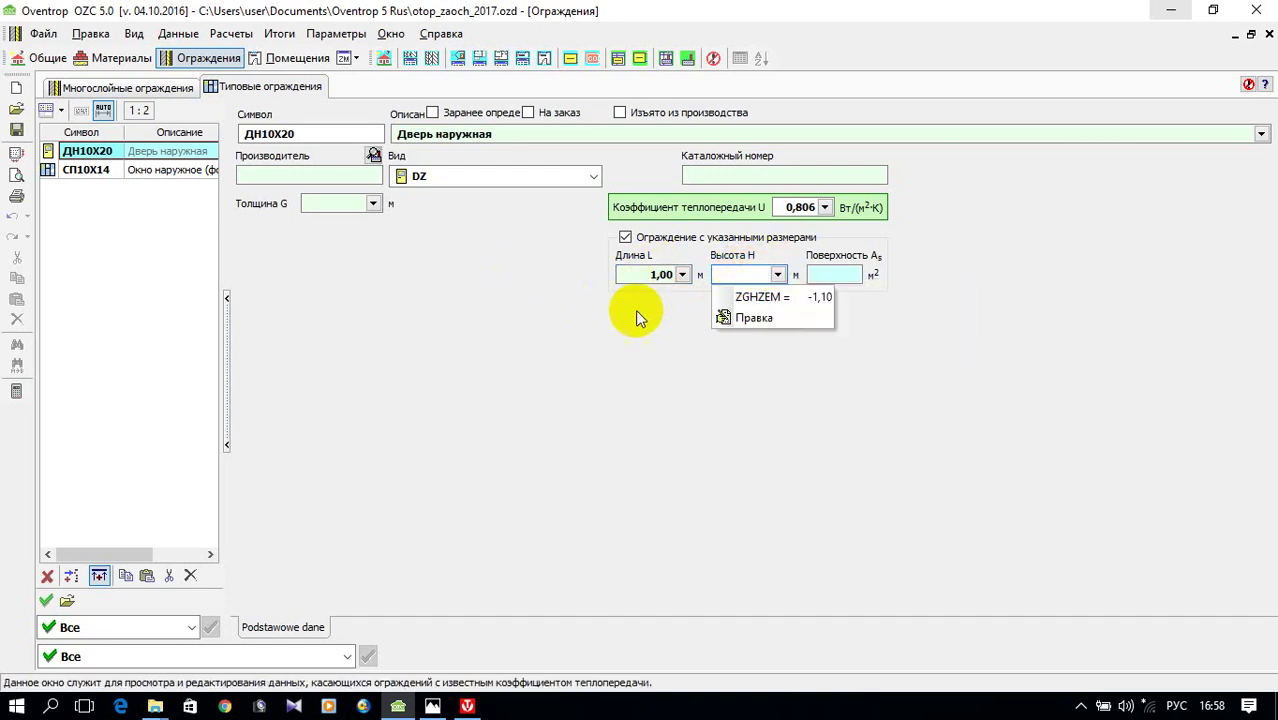
click(748, 277)
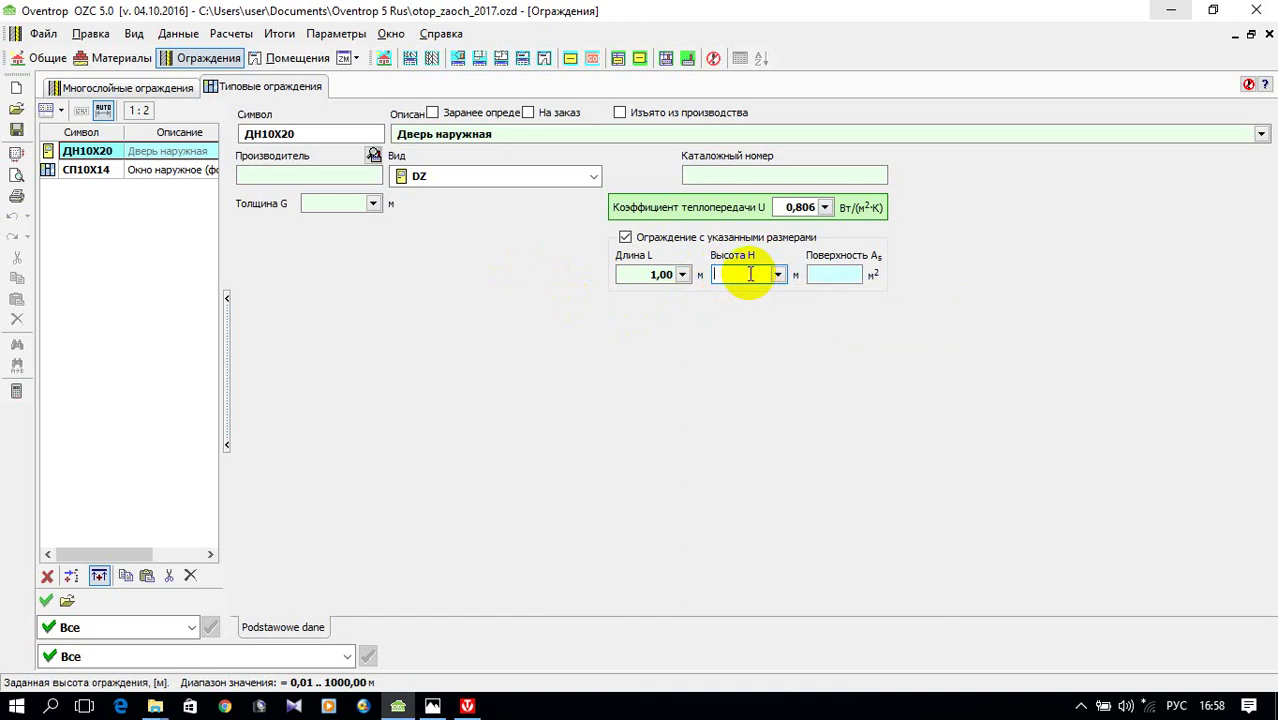
text(2)
click(140, 245)
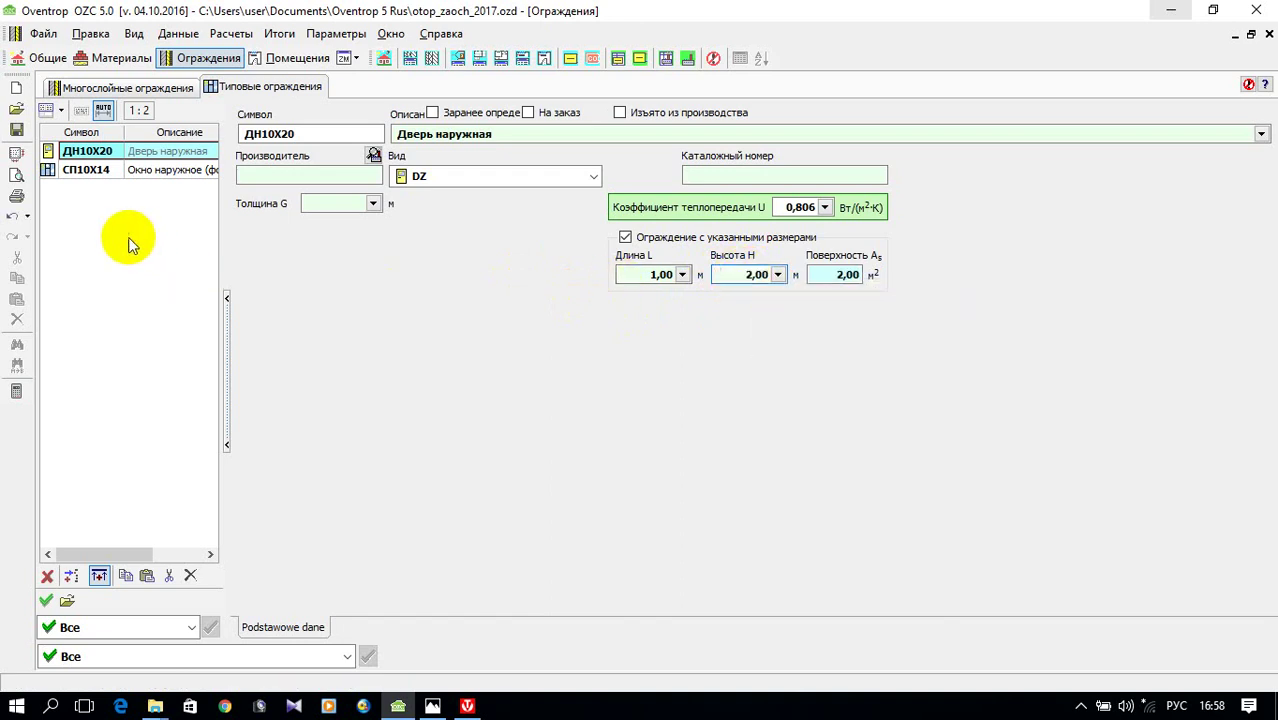
- Add another typical enclosure to the list with the symbol ВД08Х2
right_click(72, 232)
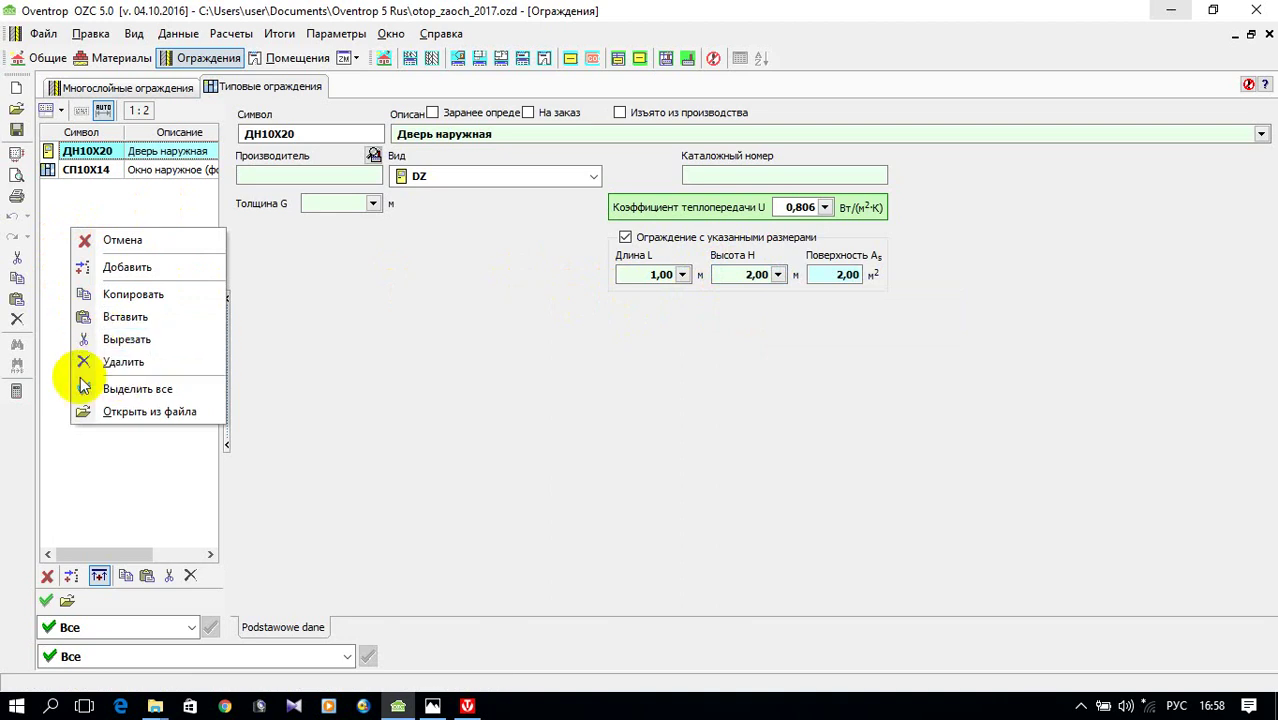
click(117, 268)
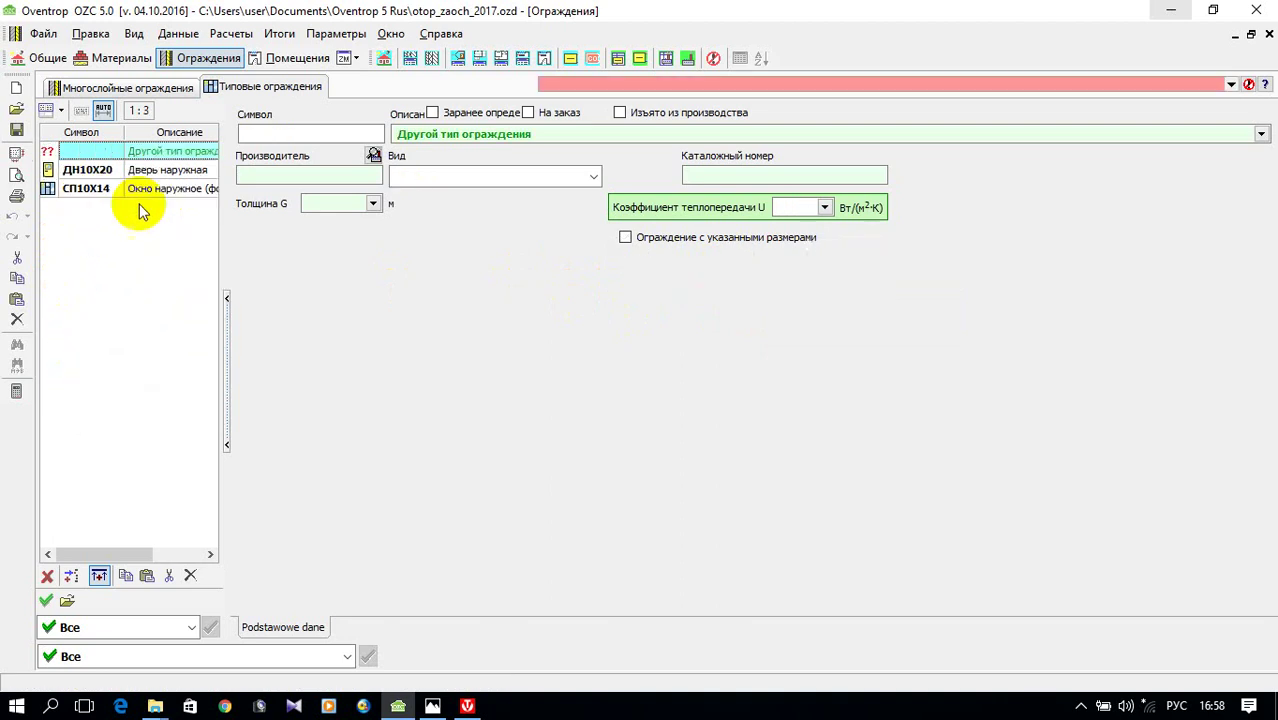
click(255, 132)
text(ВД)
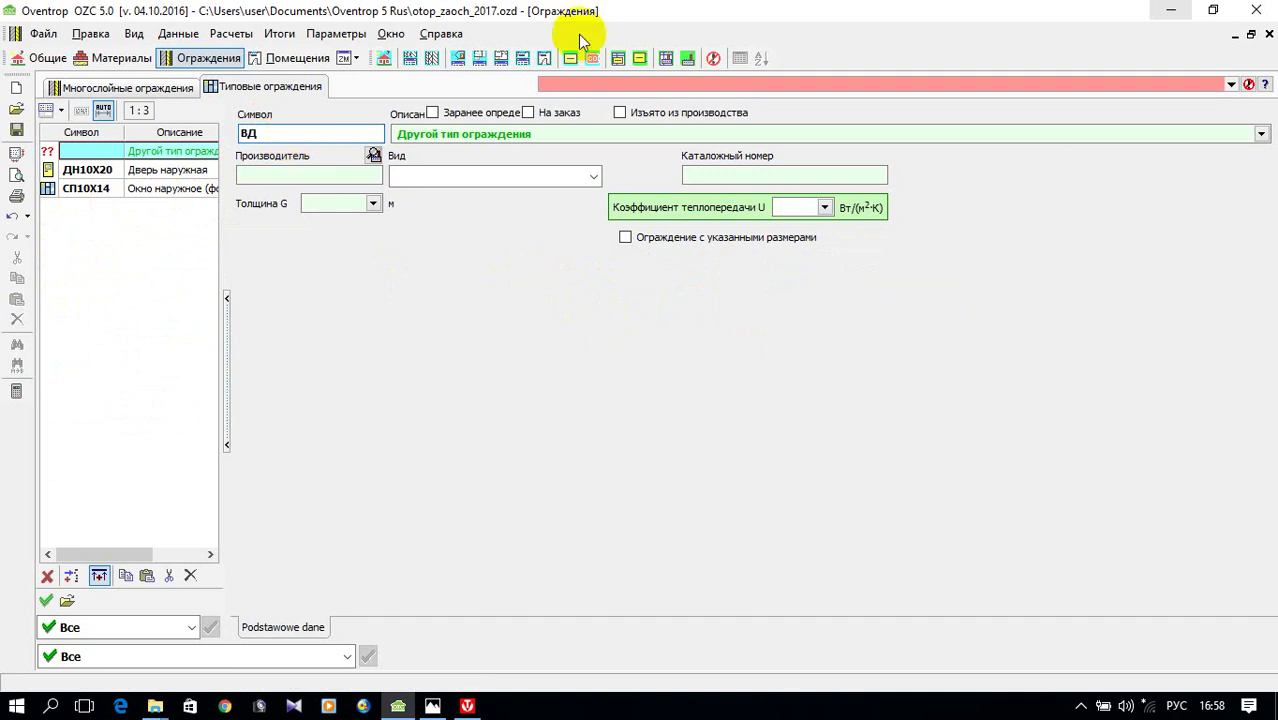
text(1)
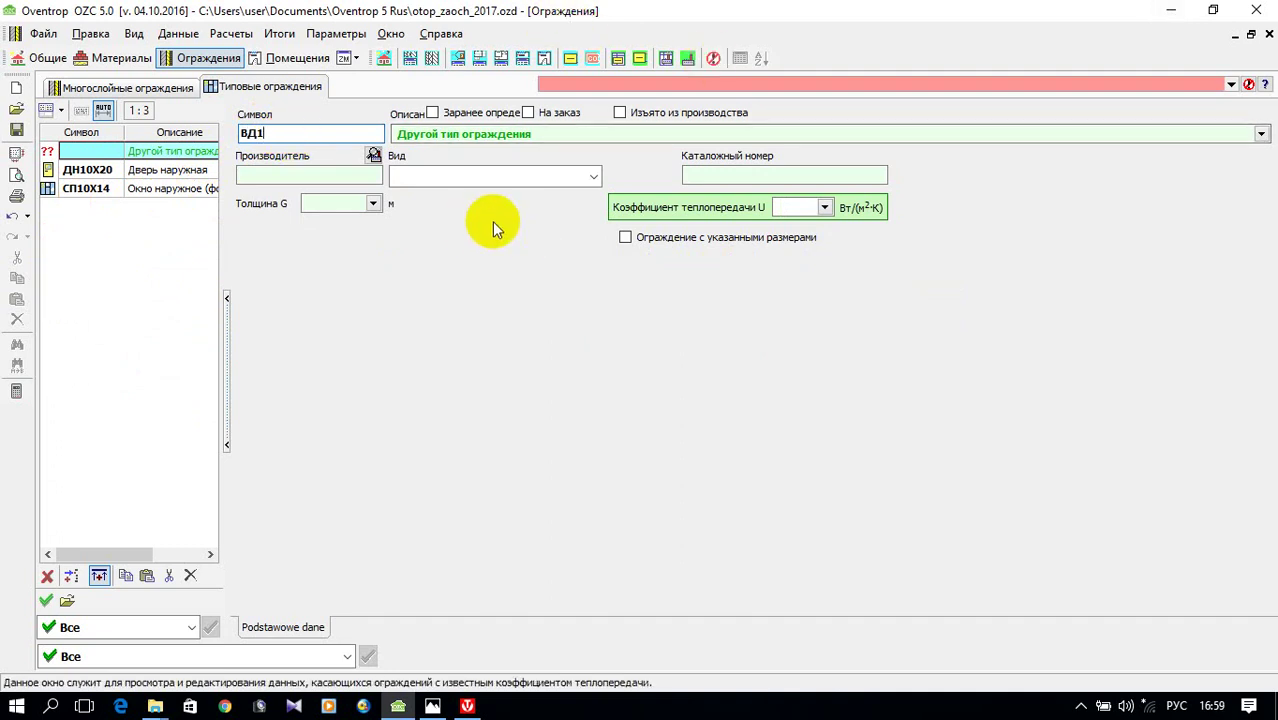
key(BackSpace)
text(08)
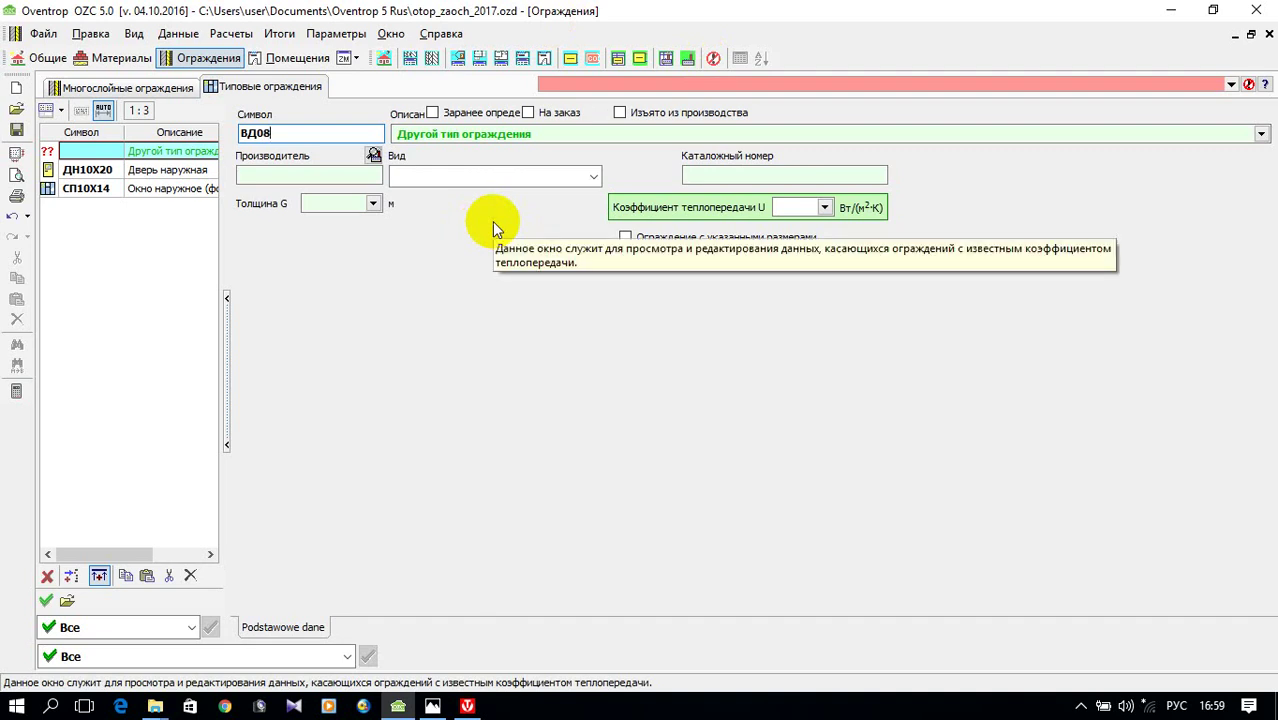
text(Х2)
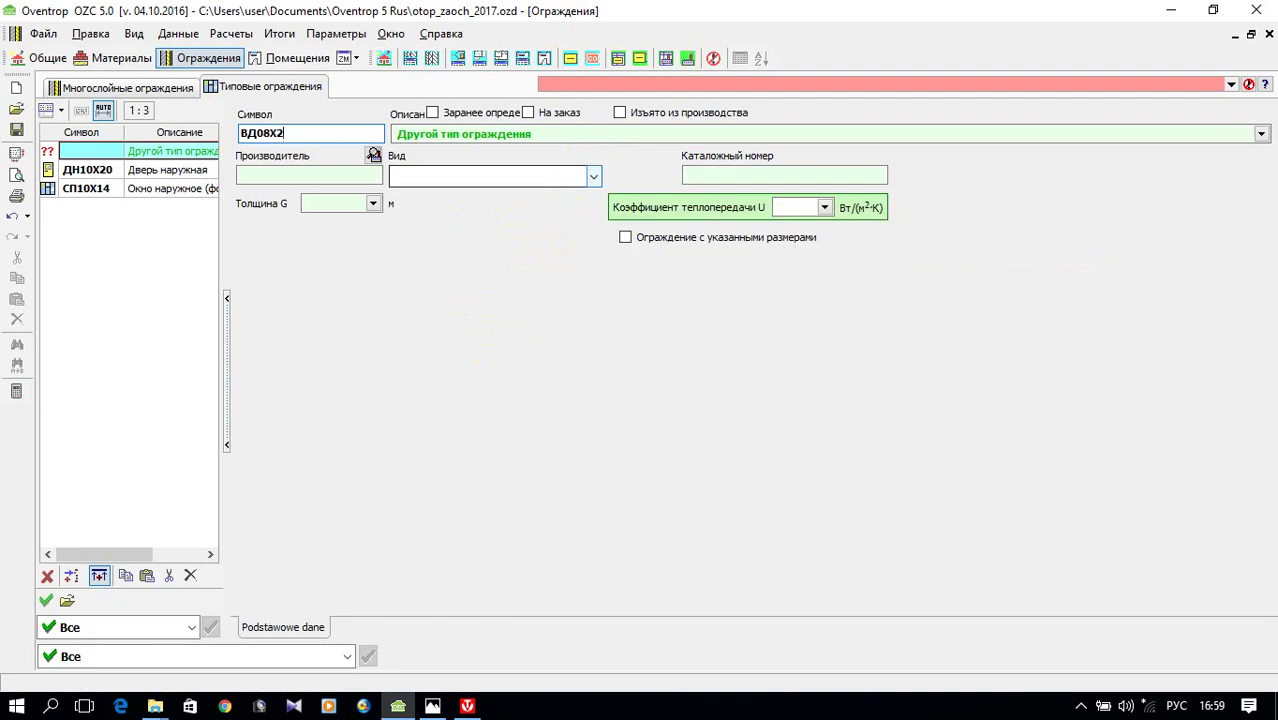
- Set both the description and the kind of enclosure ВД08Х2 to Дверь внутренняя
click(1261, 134)
click(1261, 134)
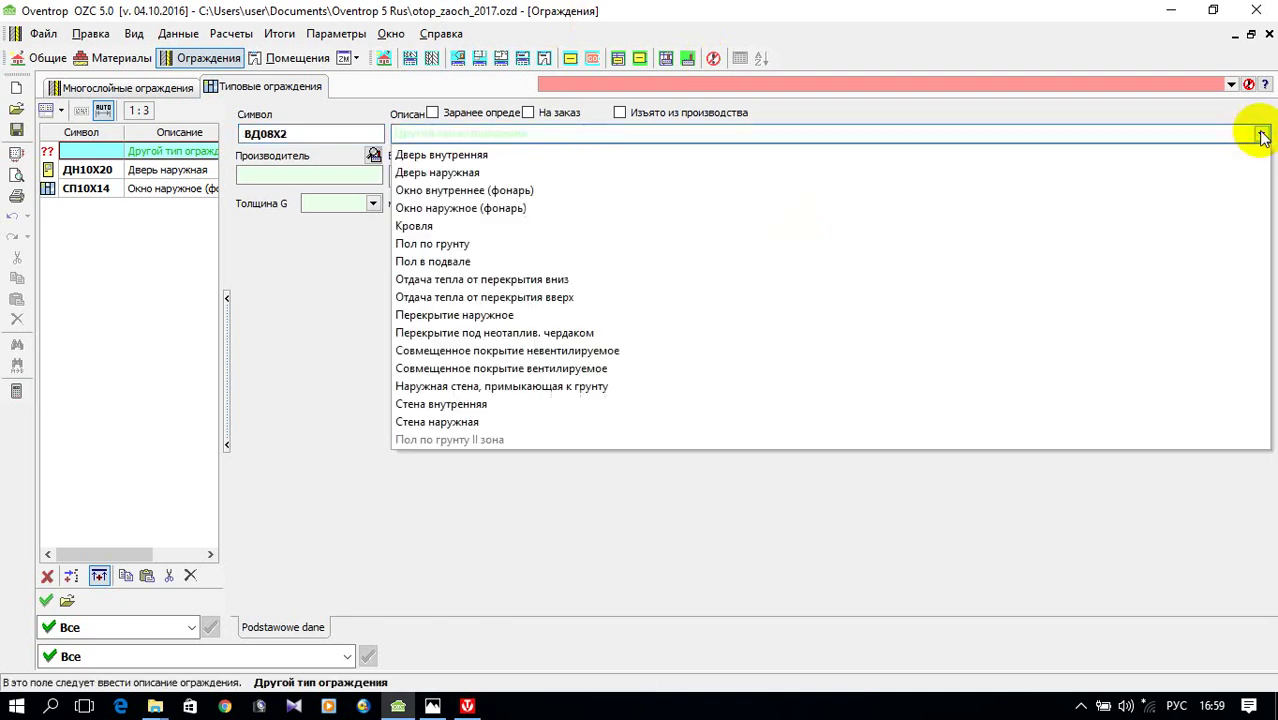
click(457, 157)
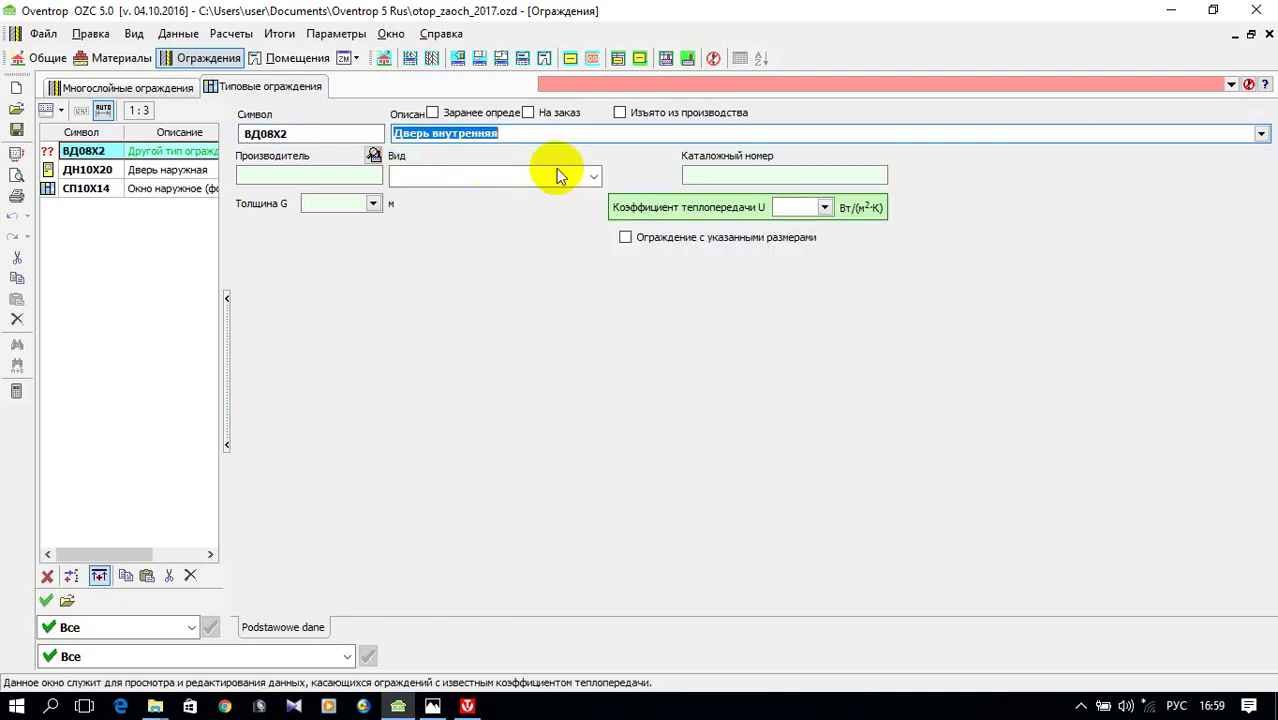
click(592, 177)
click(549, 205)
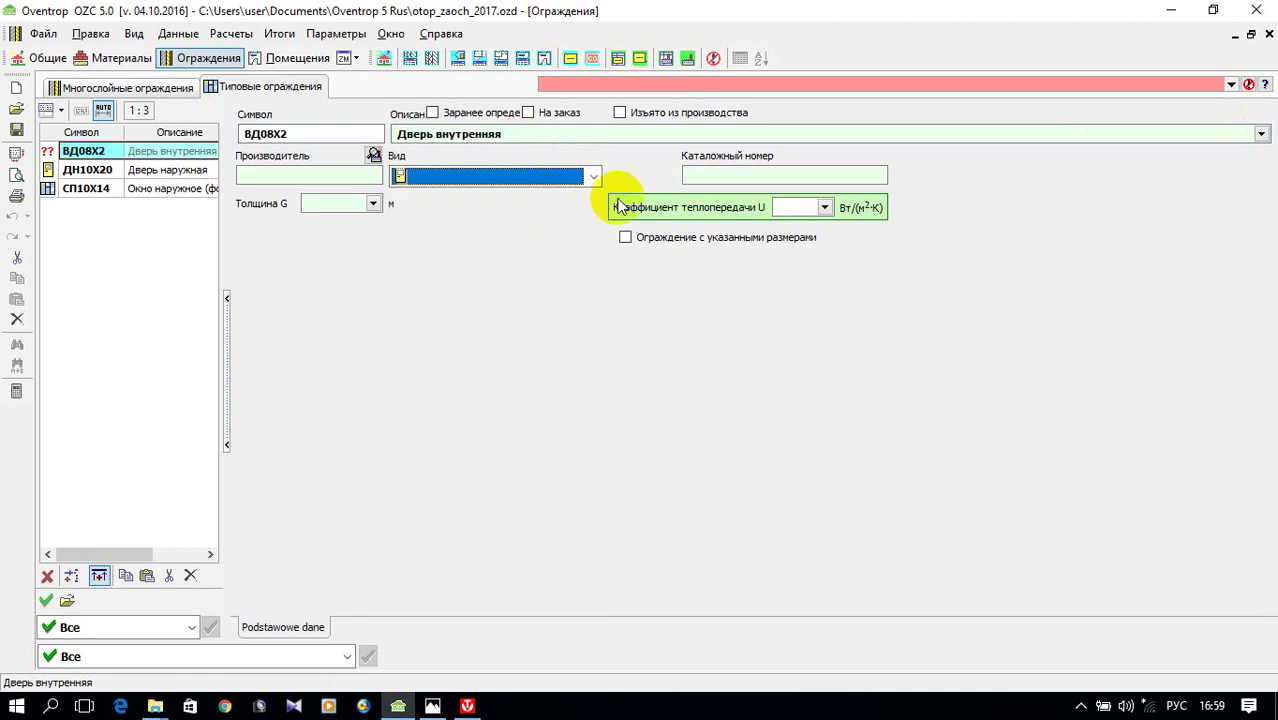
- Set the heat transfer coefficient U of the interior door ВД08Х2 with the expression 1/(2/8.7+0.03/0.11)
click(789, 207)
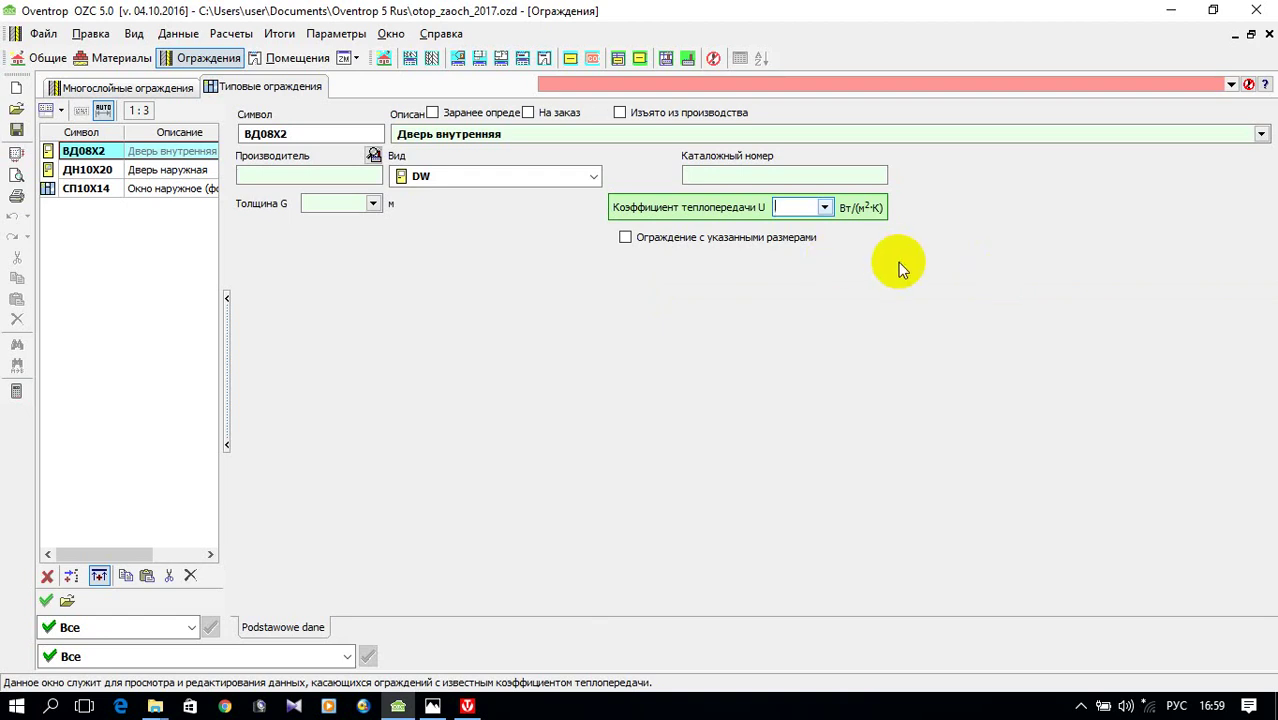
text(1)
key(BackSpace)
text(1\)
key(BackSpace)
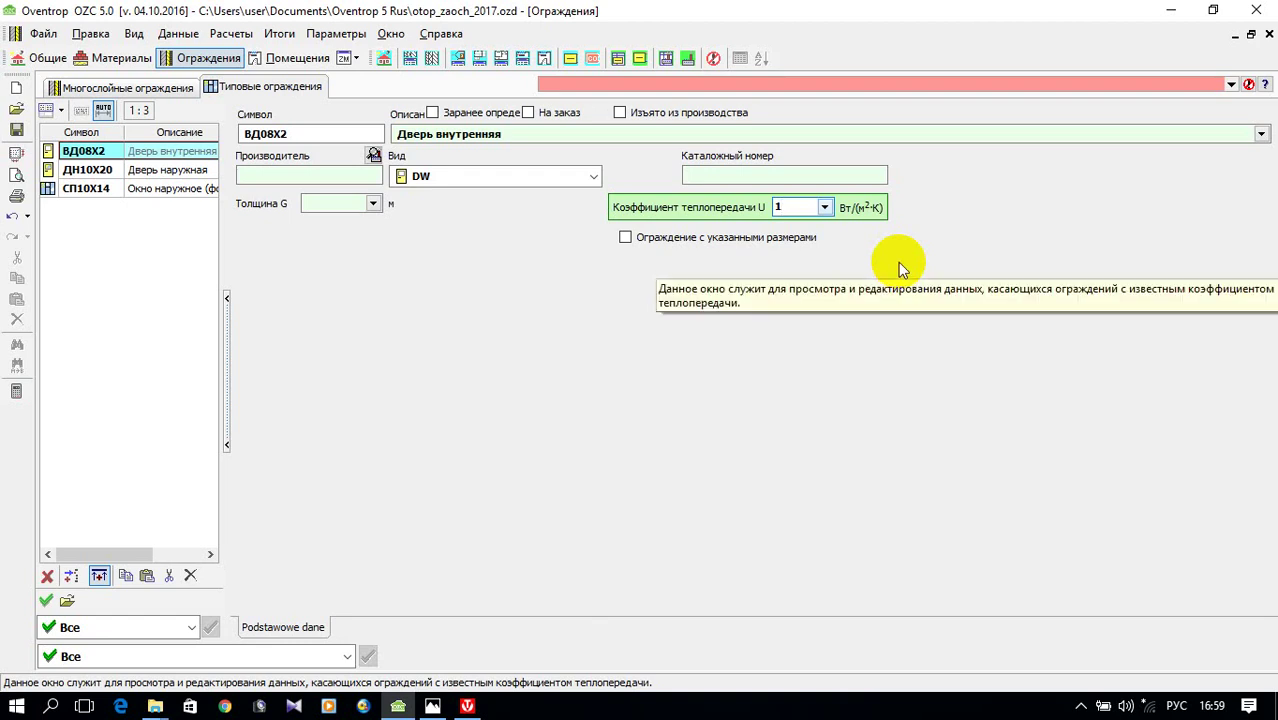
text(/(2/)
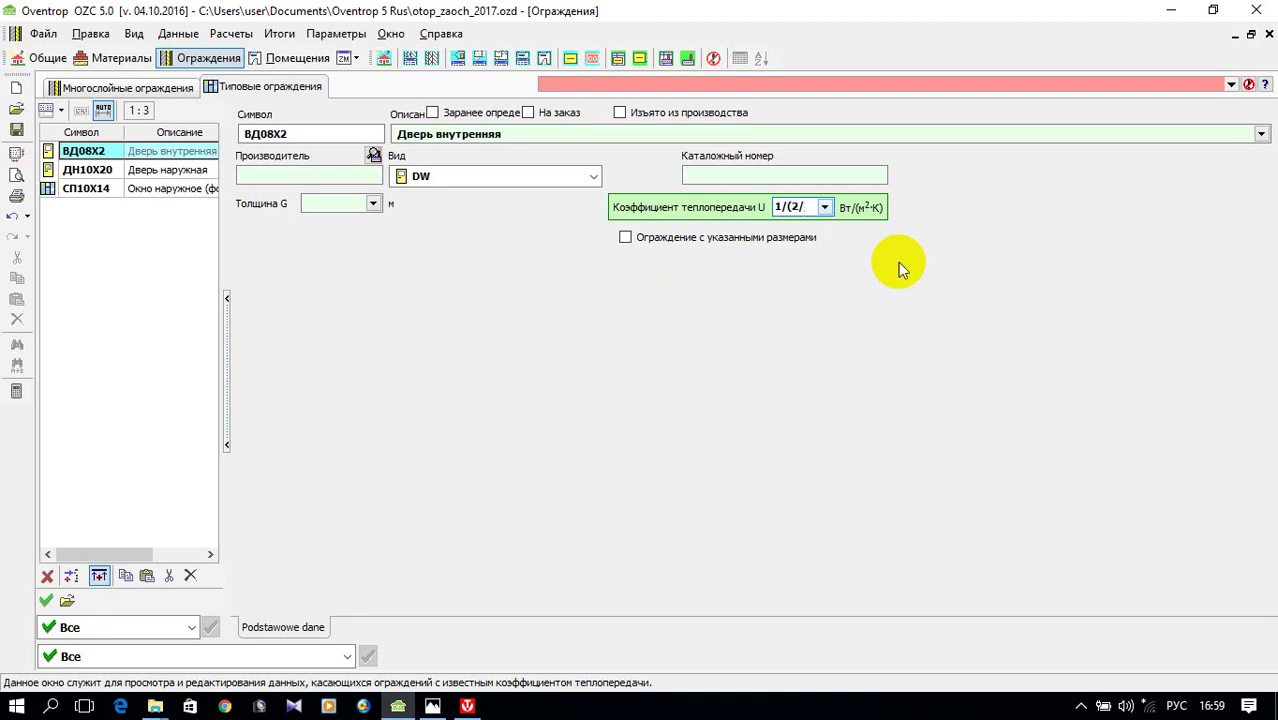
text(8.7+)
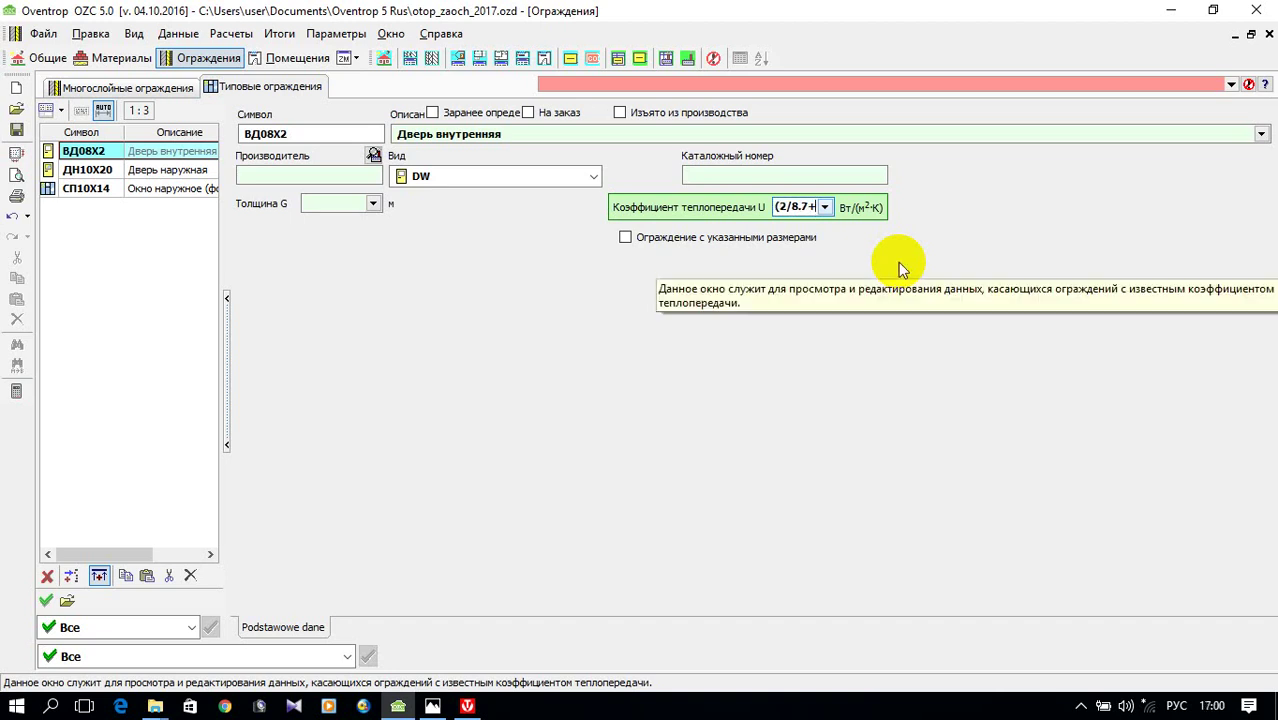
text(0)
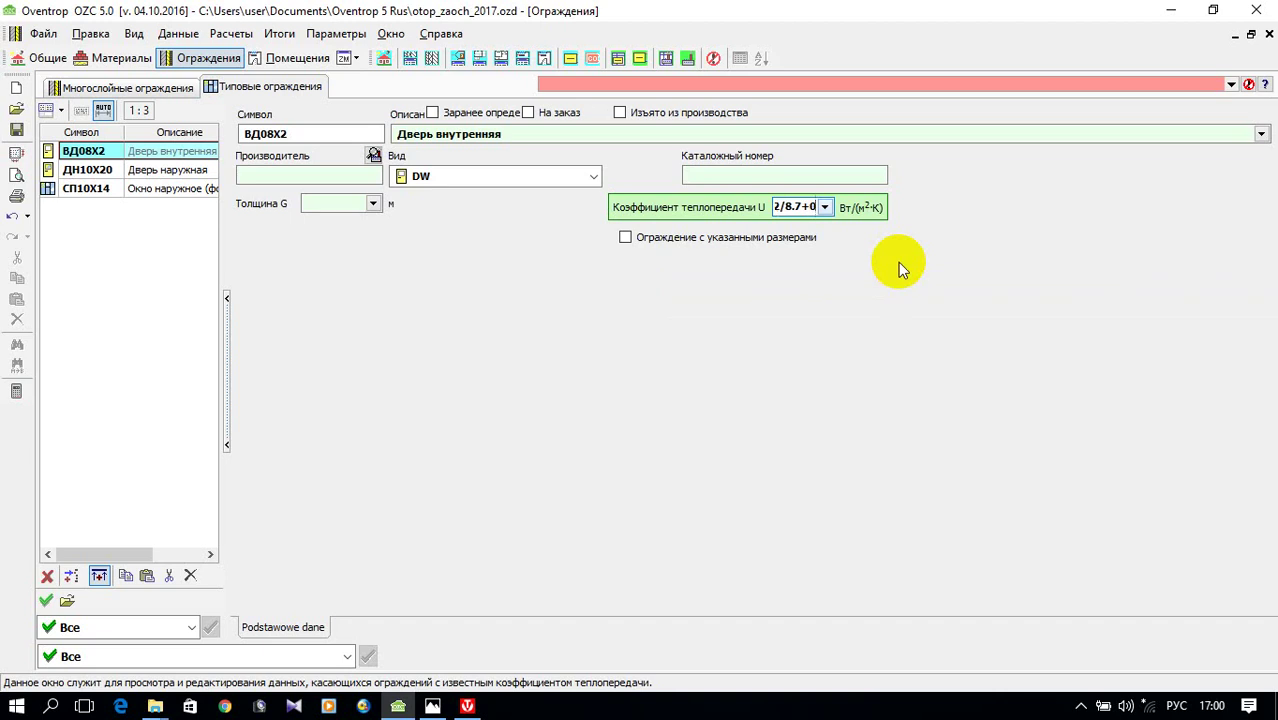
text(,)
key(BackSpace)
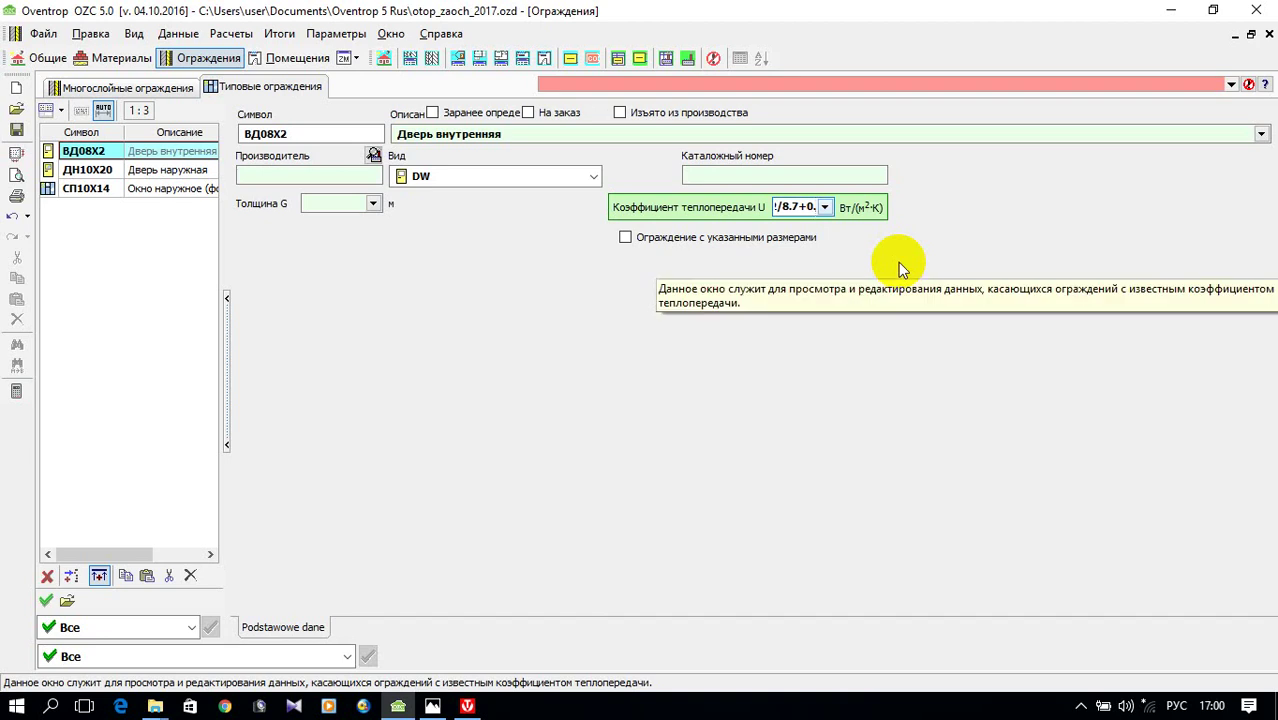
text(03)
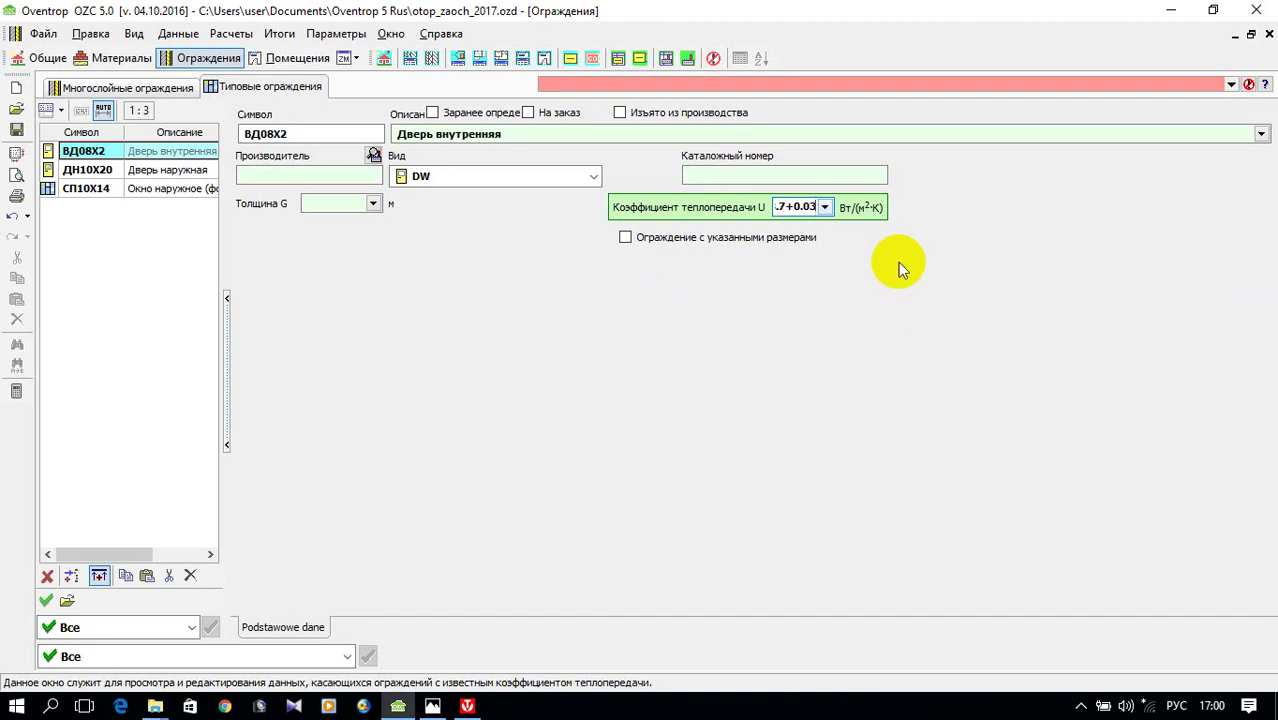
text(,)
key(BackSpace)
text(/0.11))
key(Return)
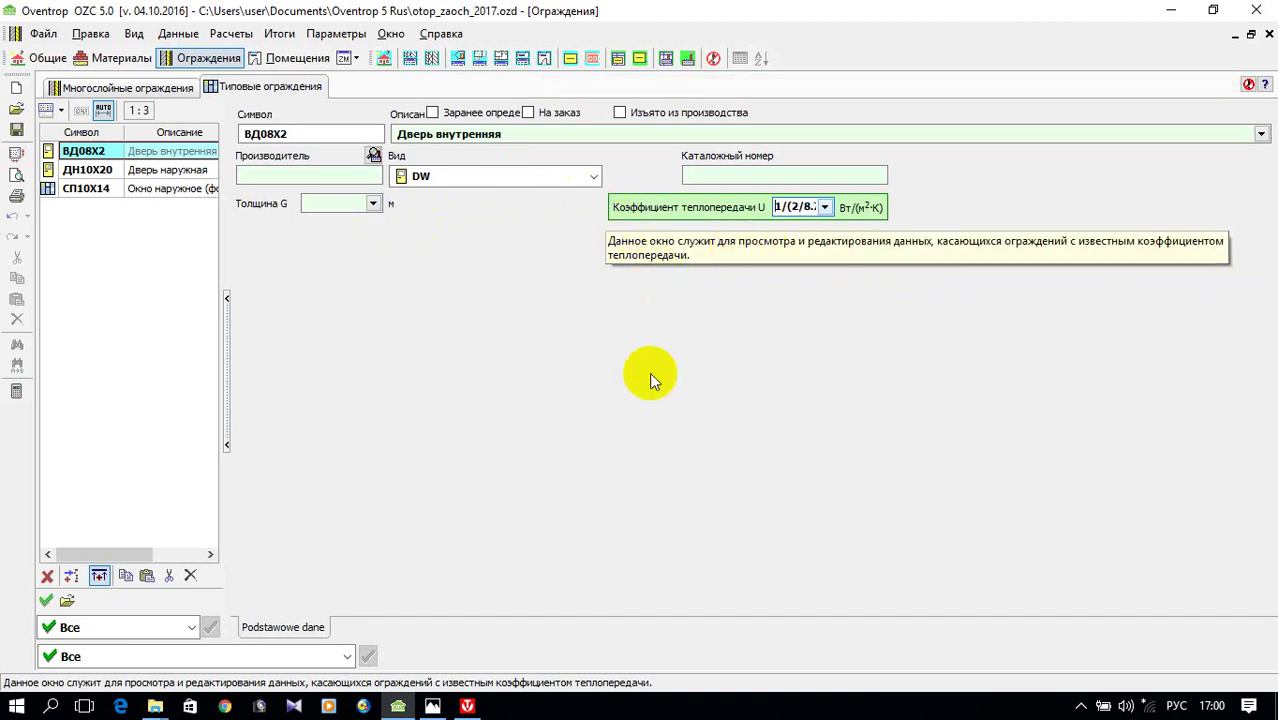
- Give door ВД08Х2 specified dimensions with a length L of 0.8 m and a height H of 2 m
click(625, 238)
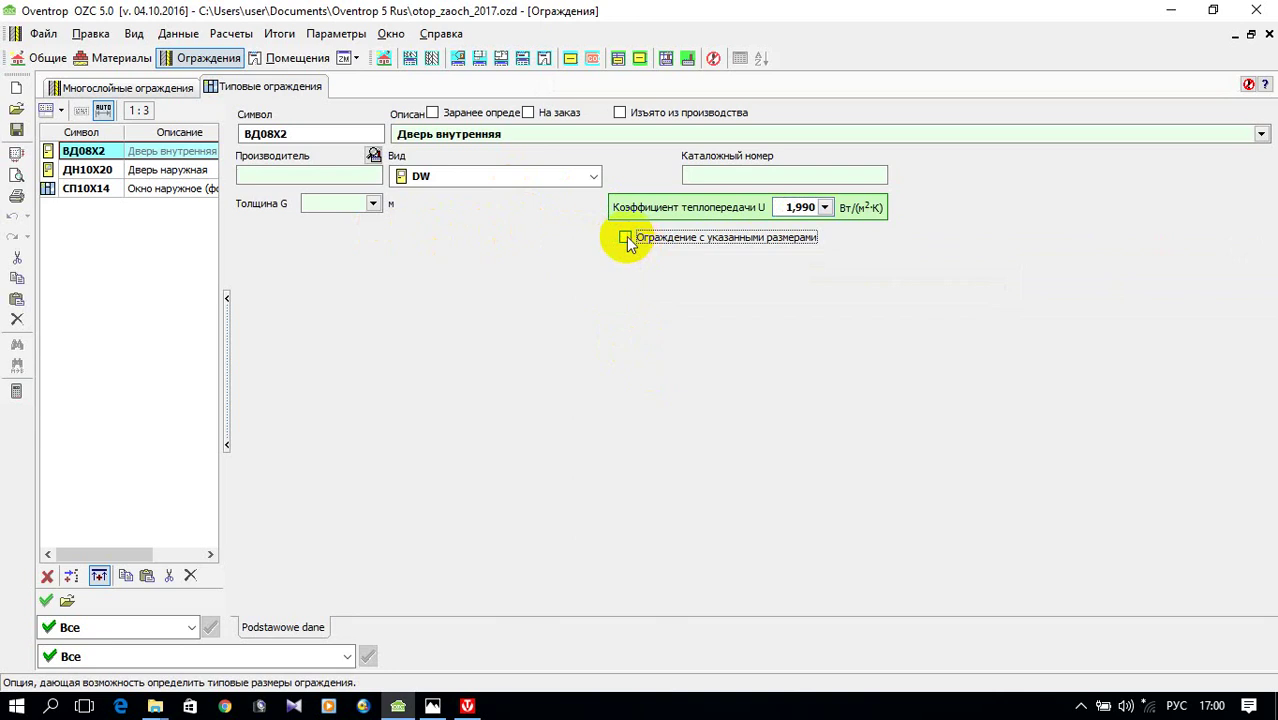
click(626, 238)
click(657, 272)
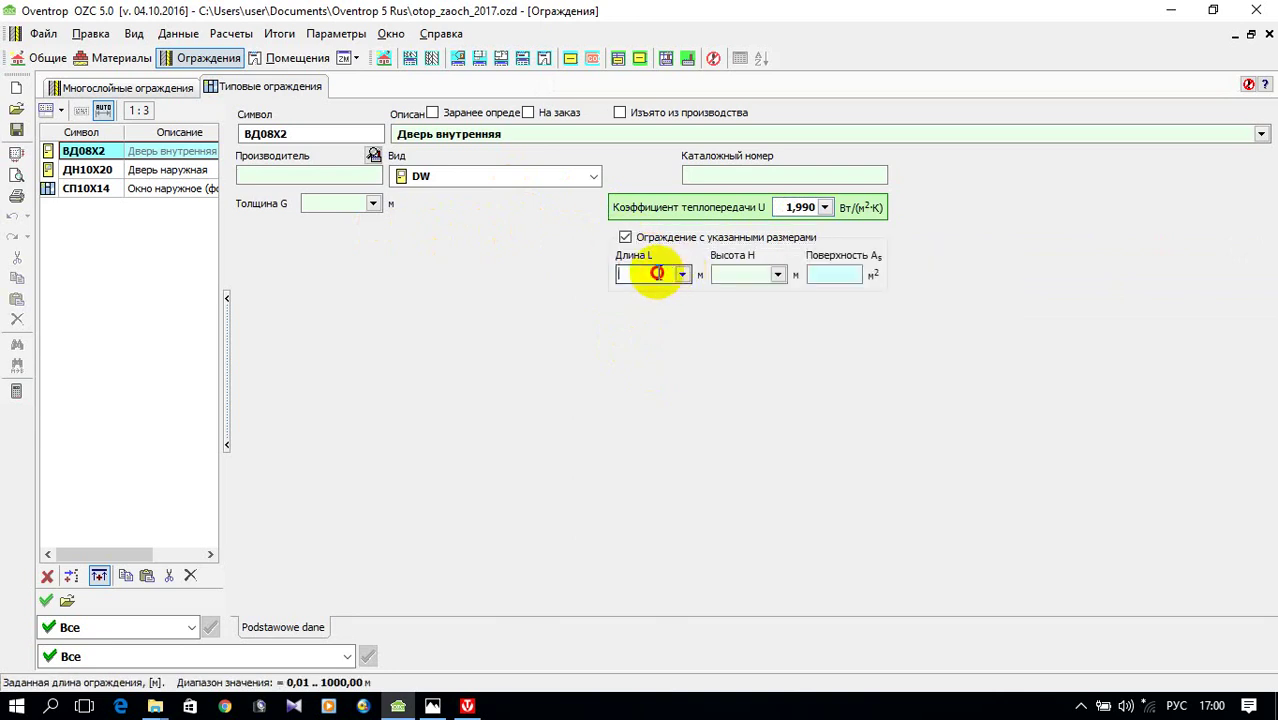
text(0ю)
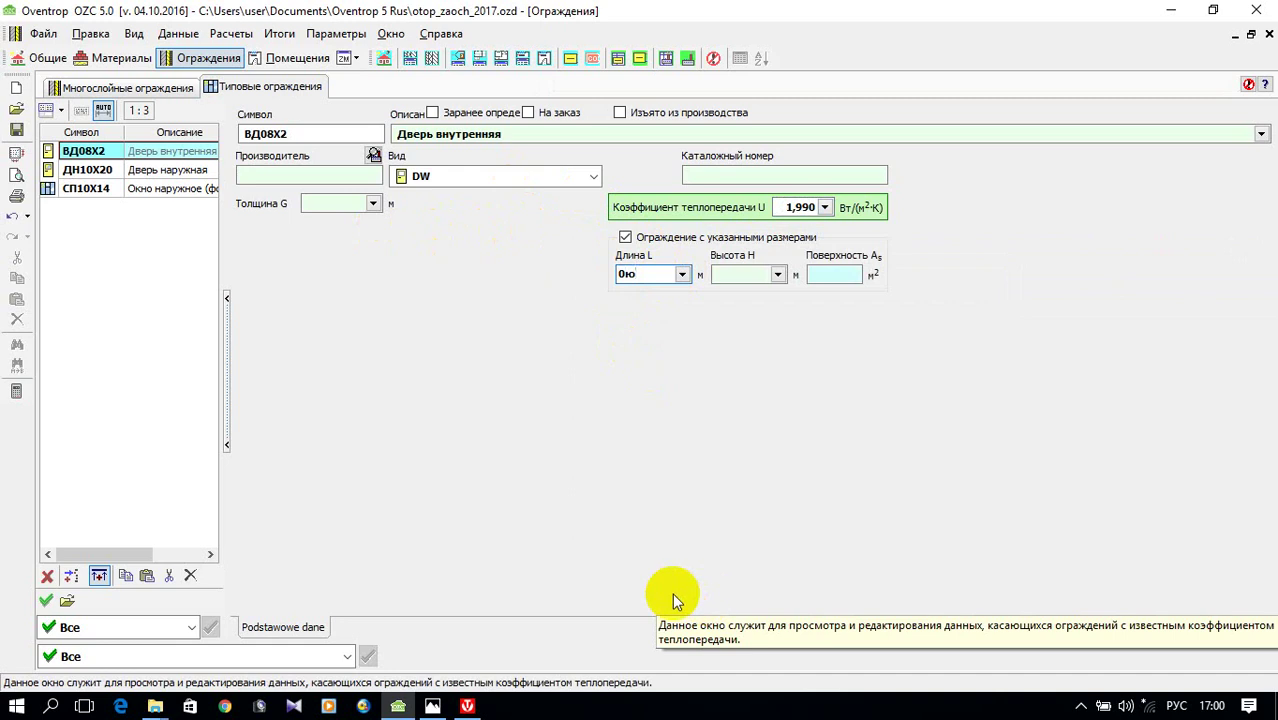
text(0)
key(BackSpace)
key(BackSpace)
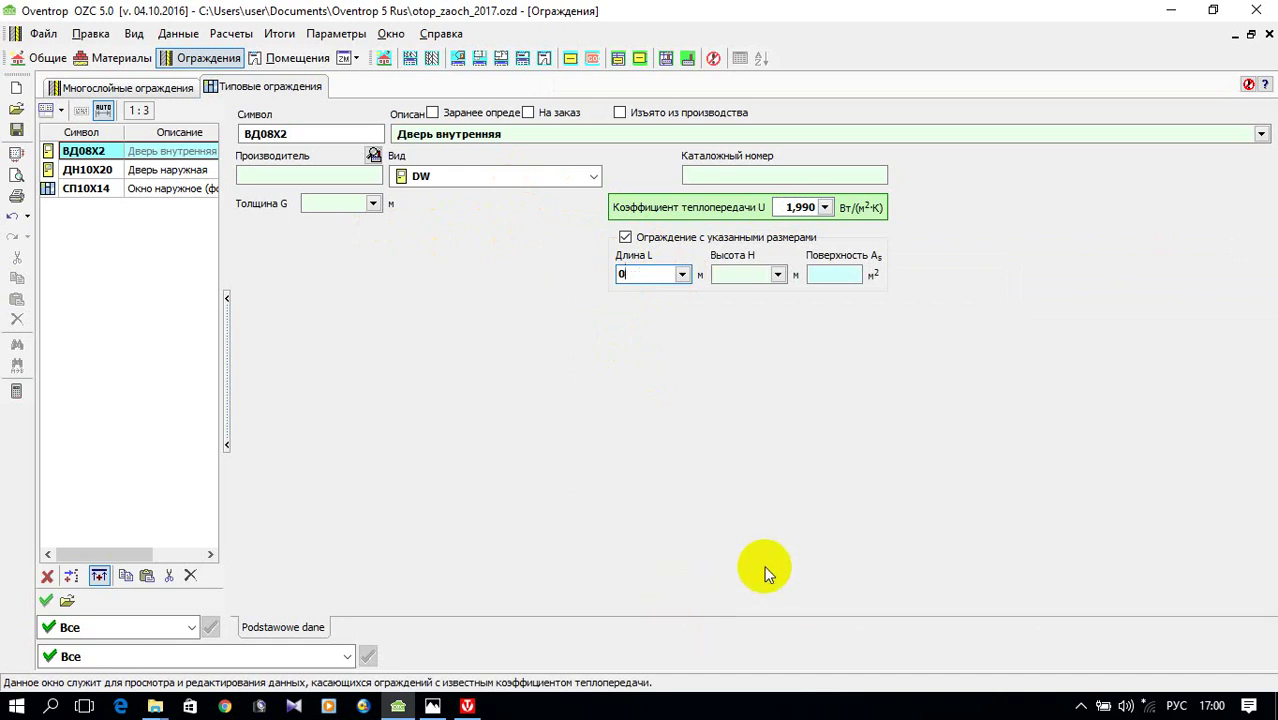
key(alt+shift)
text(.8)
click(750, 274)
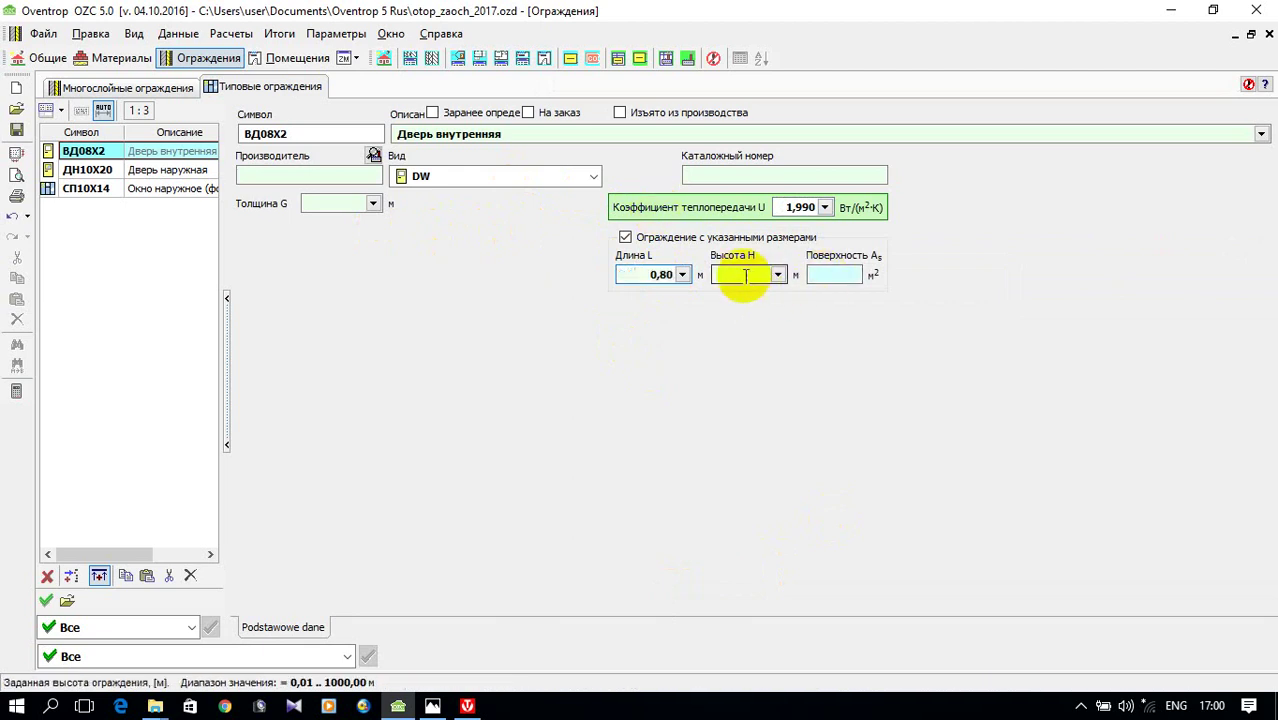
text(2)
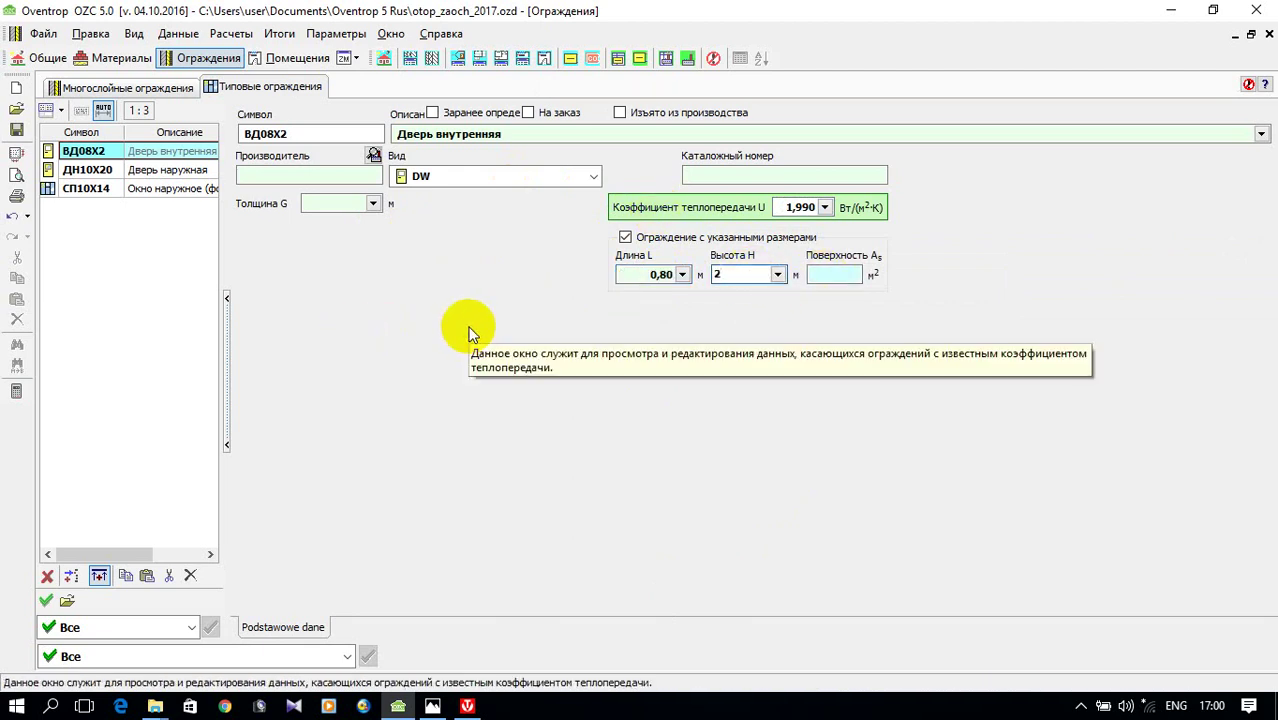
- Consult the floor plan image, then add a floor with the symbol ПОДВАЛ to the building's room data
click(432, 706)
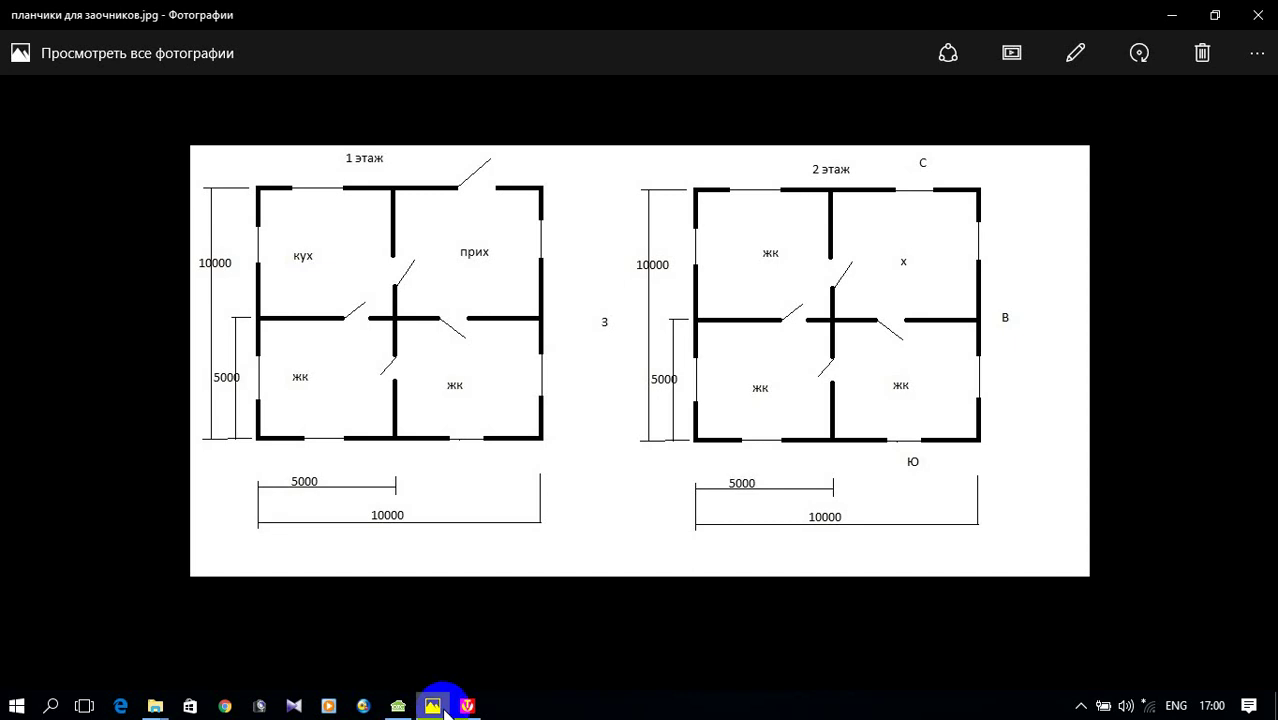
click(432, 706)
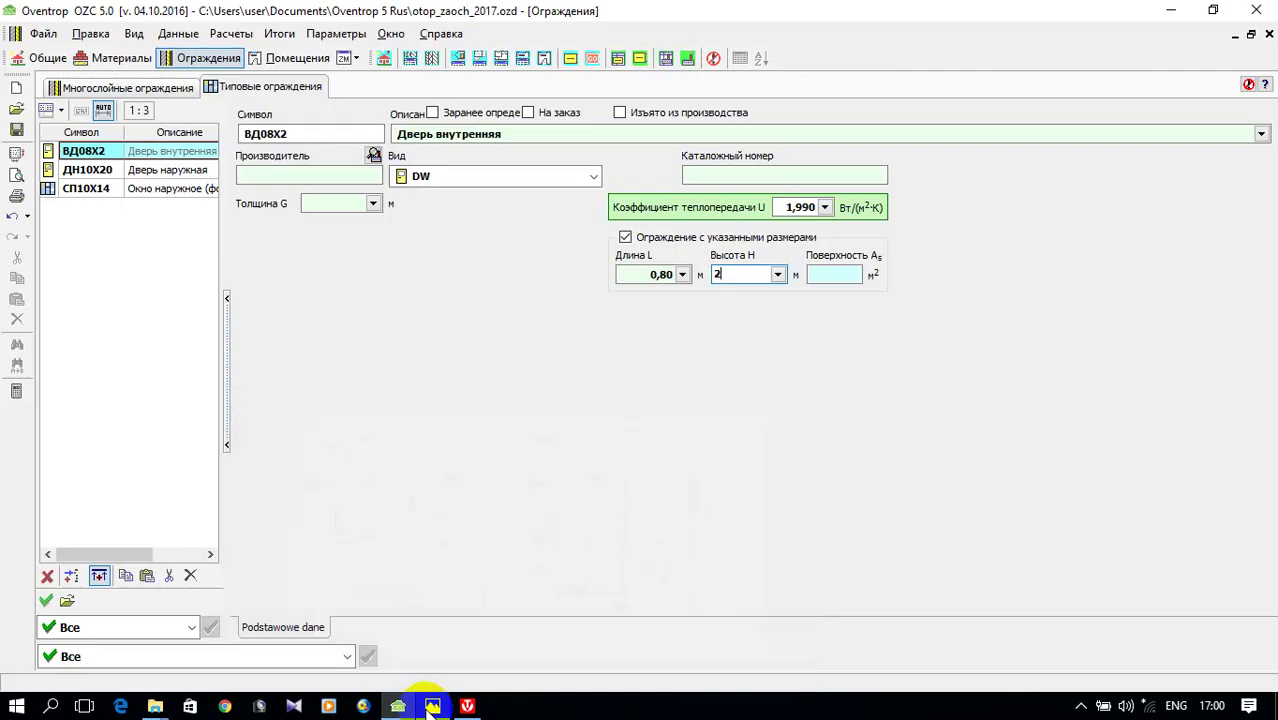
click(253, 60)
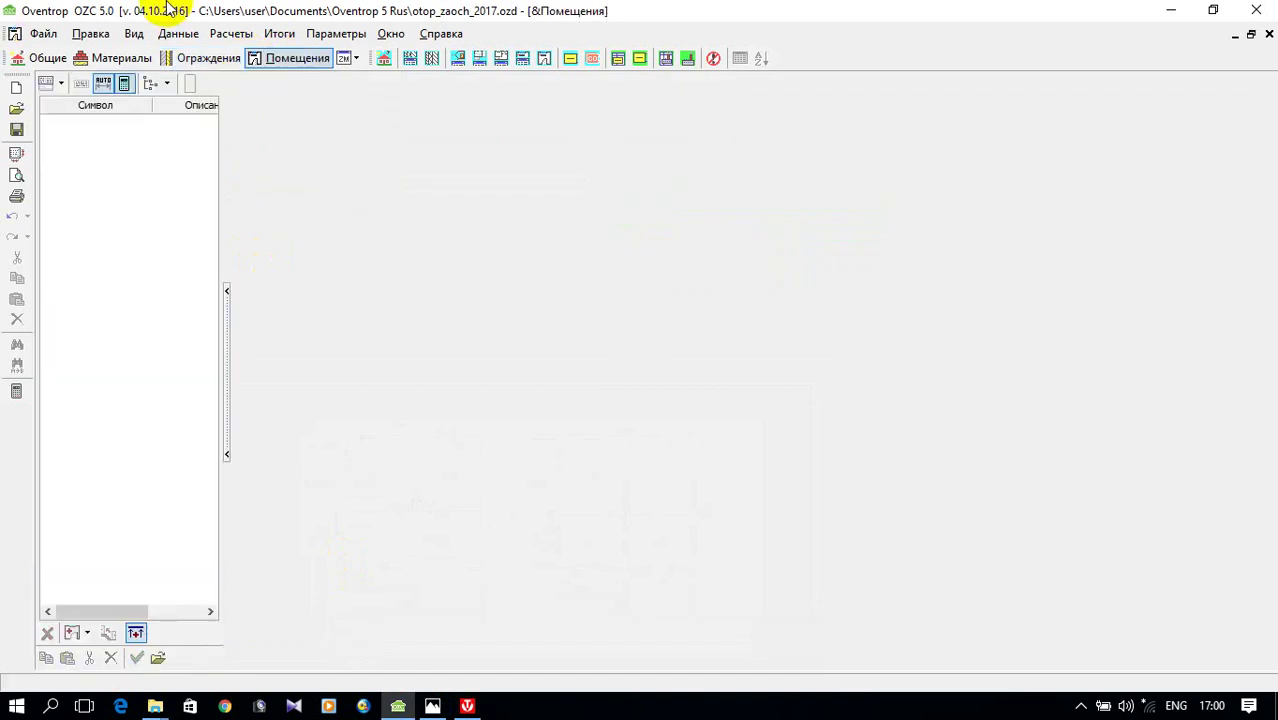
click(89, 634)
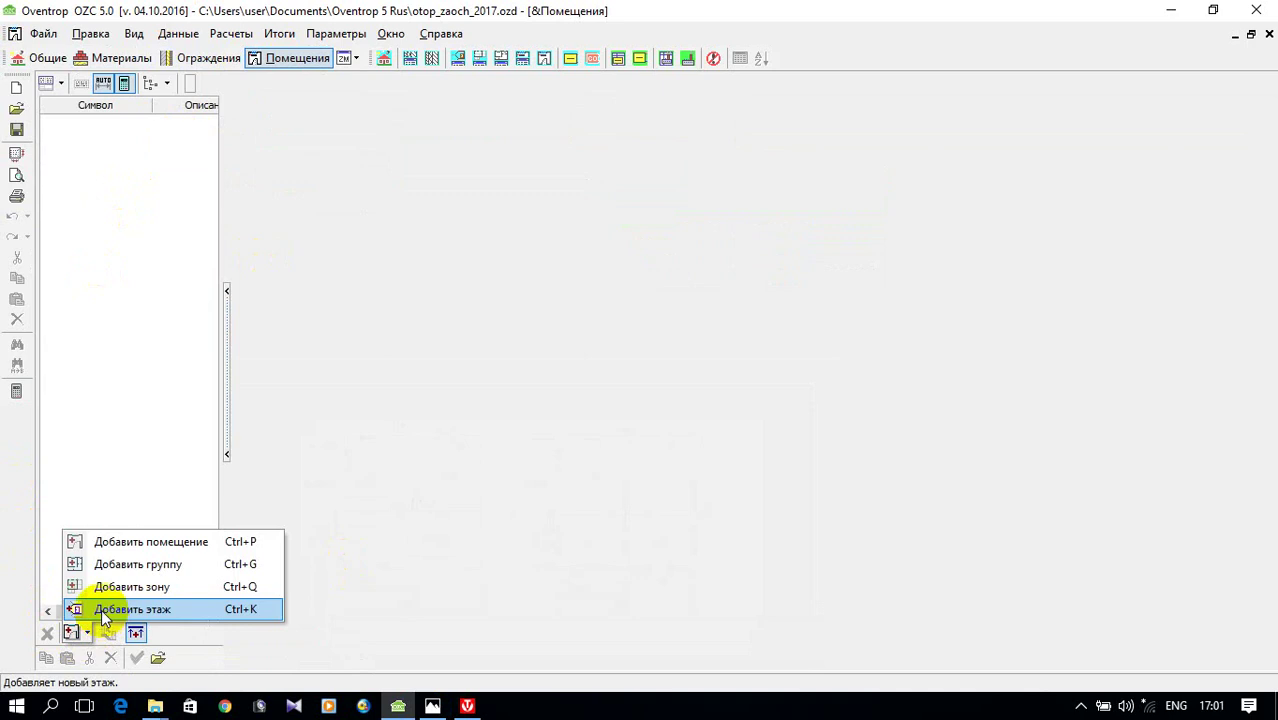
click(103, 612)
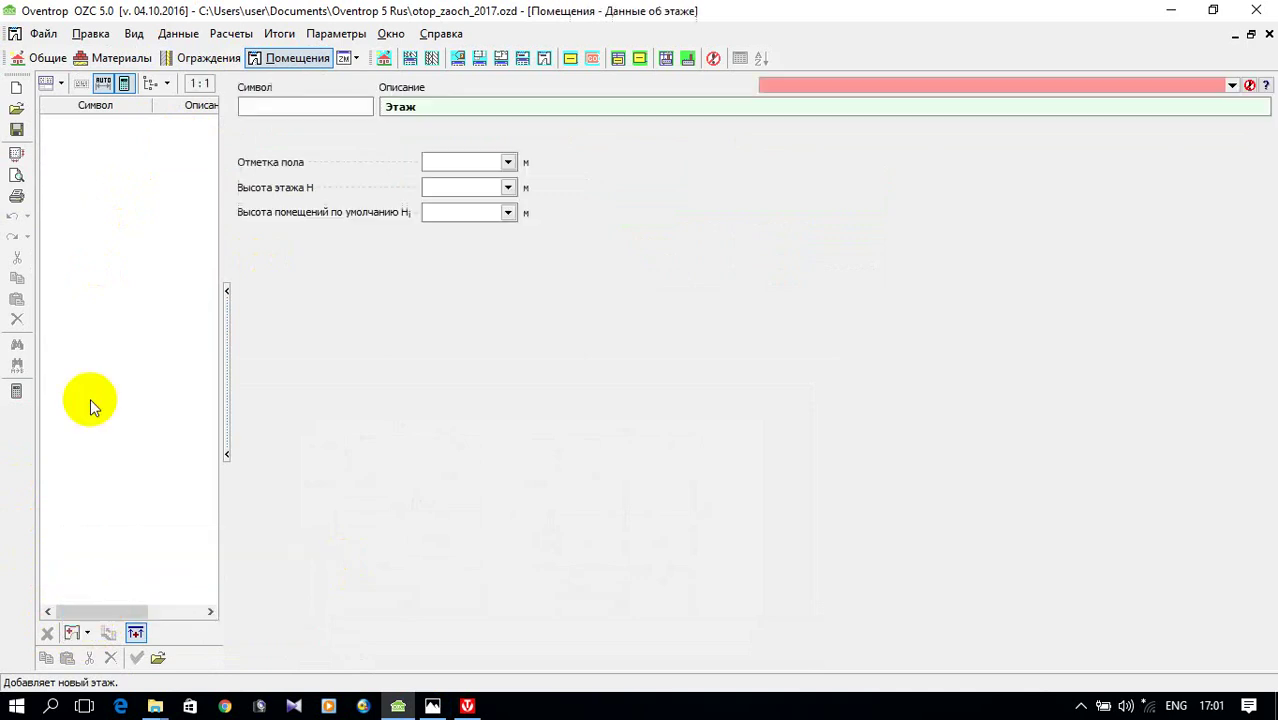
click(302, 108)
text(GL)
key(BackSpace)
key(BackSpace)
key(alt+shift)
text(подвал)
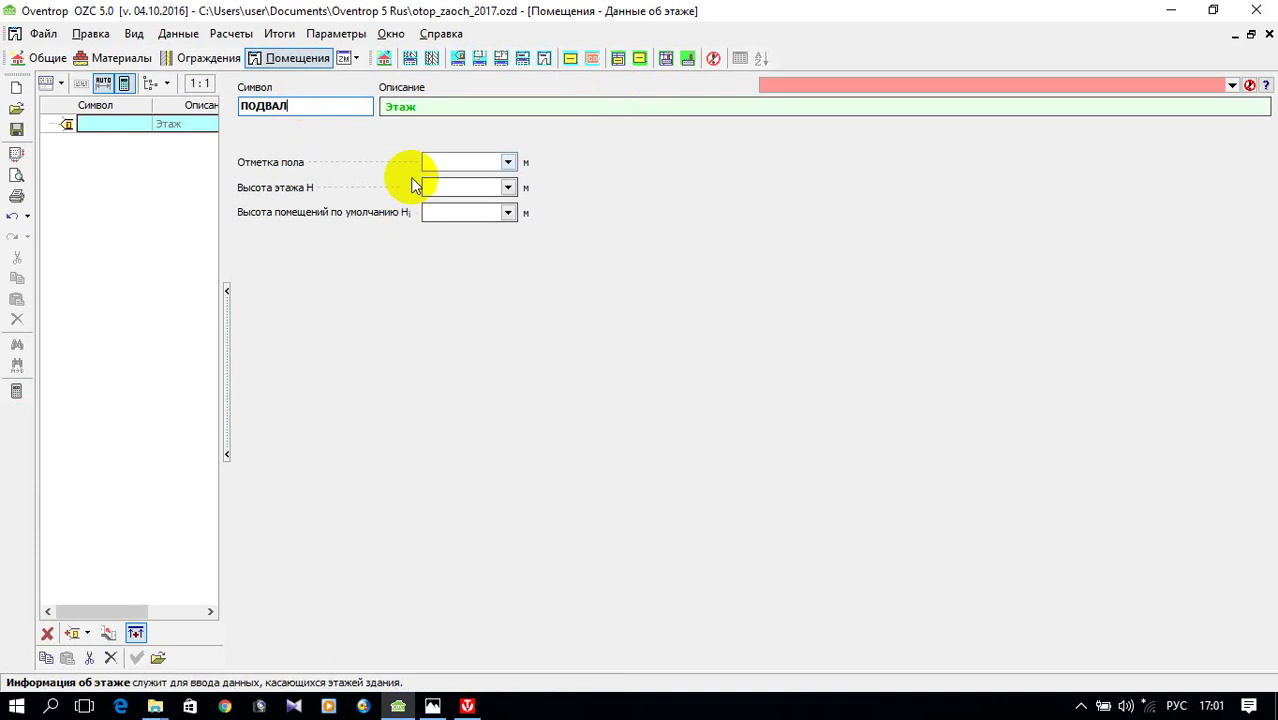
- Set floor ПОДВАЛ's floor level to -2.5 m, storey height H to 2.5 m and default room height to 2 m
click(447, 162)
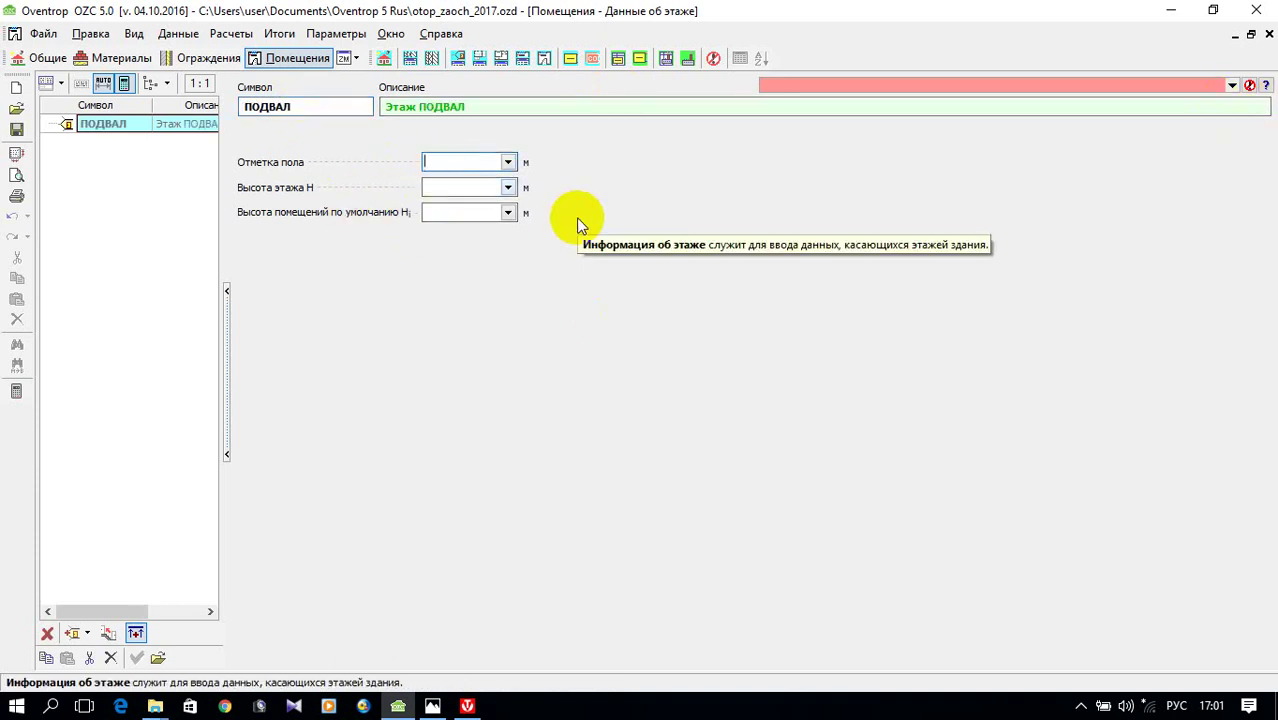
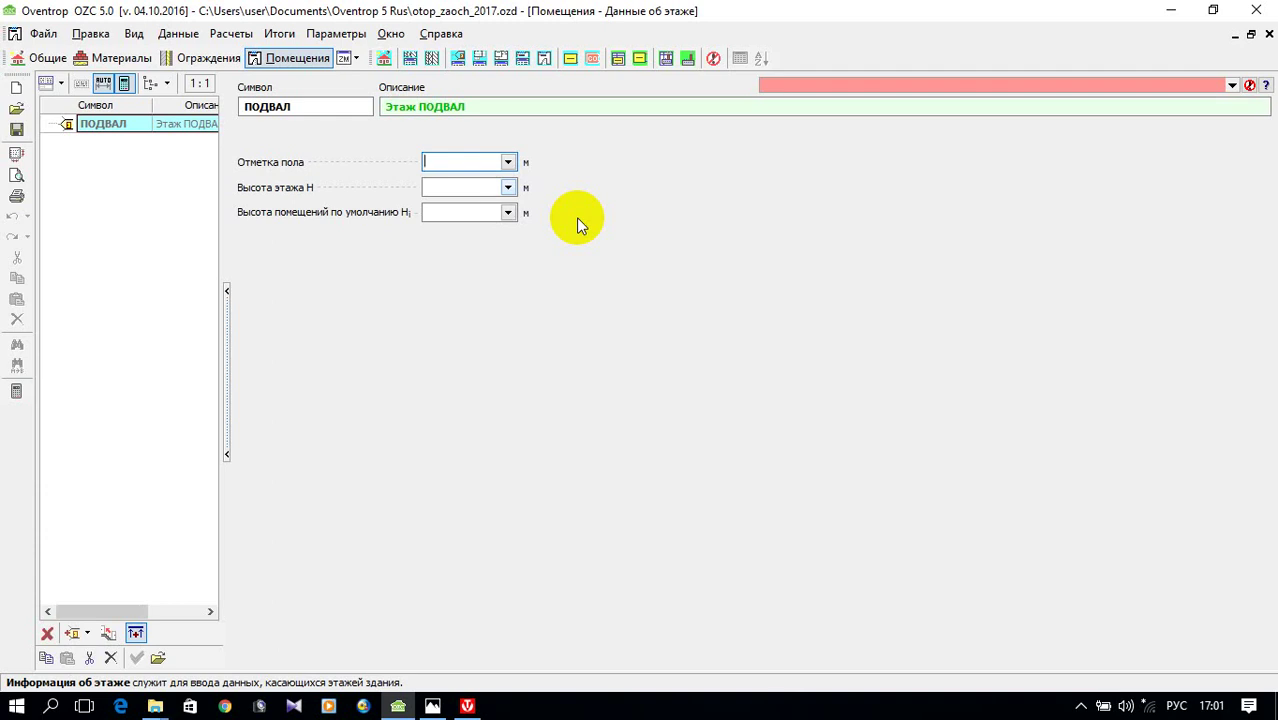
text(-2ю)
key(BackSpace)
key(alt+shift)
text(.5)
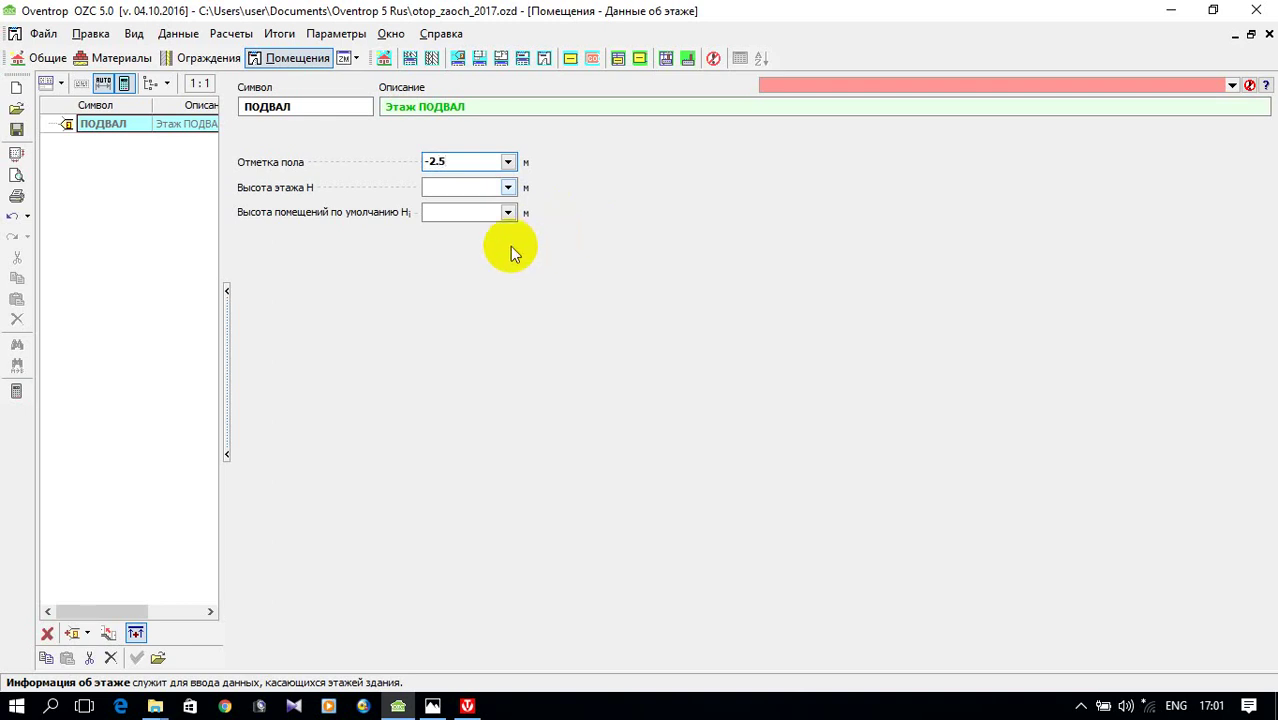
click(456, 187)
text(2.5)
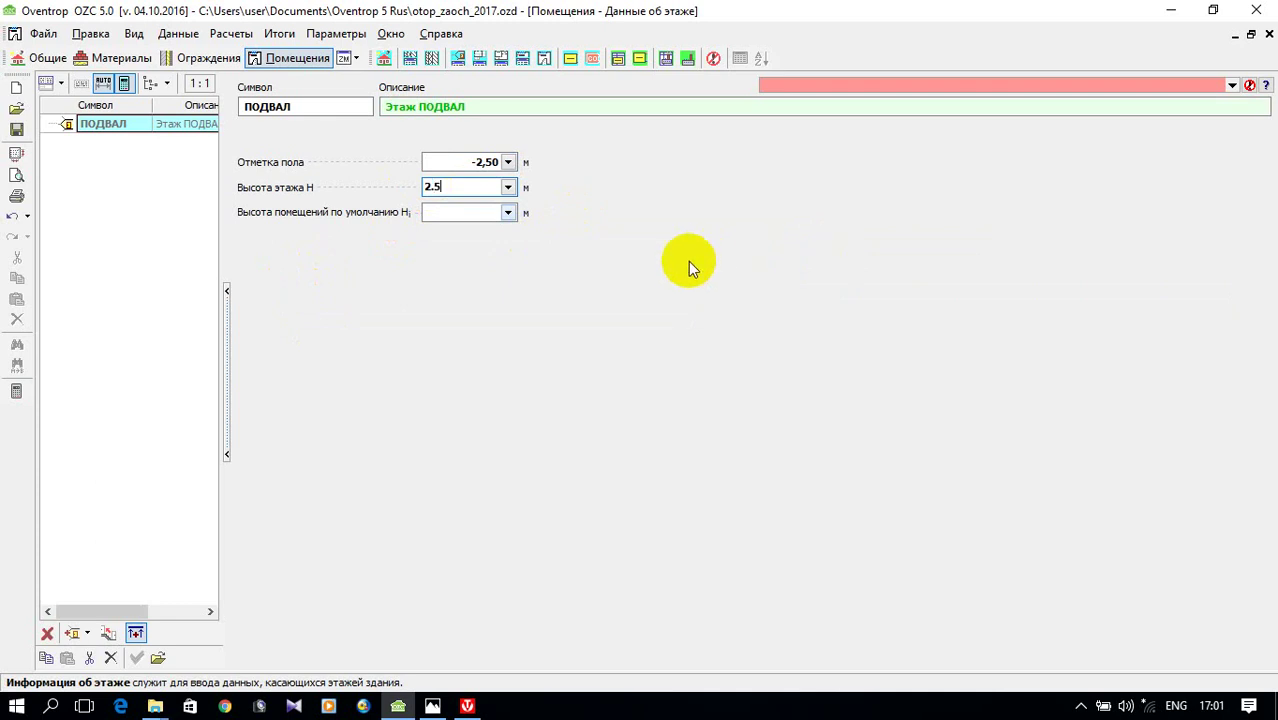
click(458, 214)
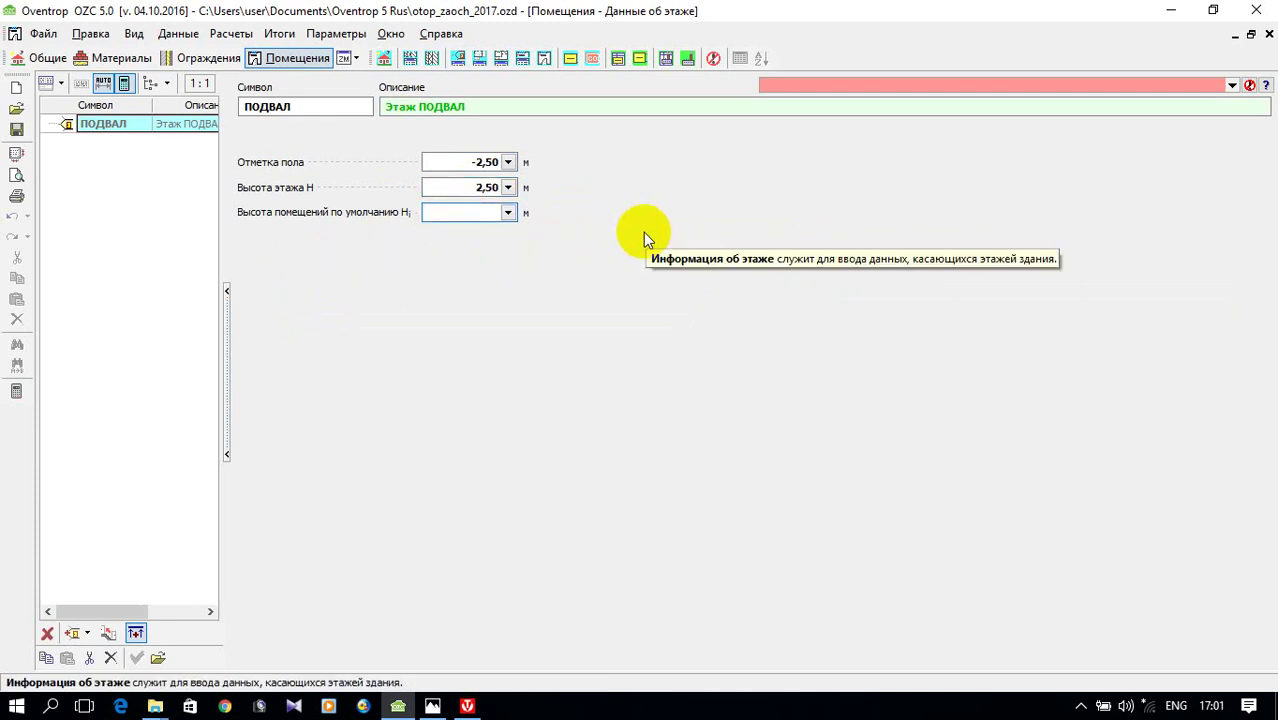
text(2)
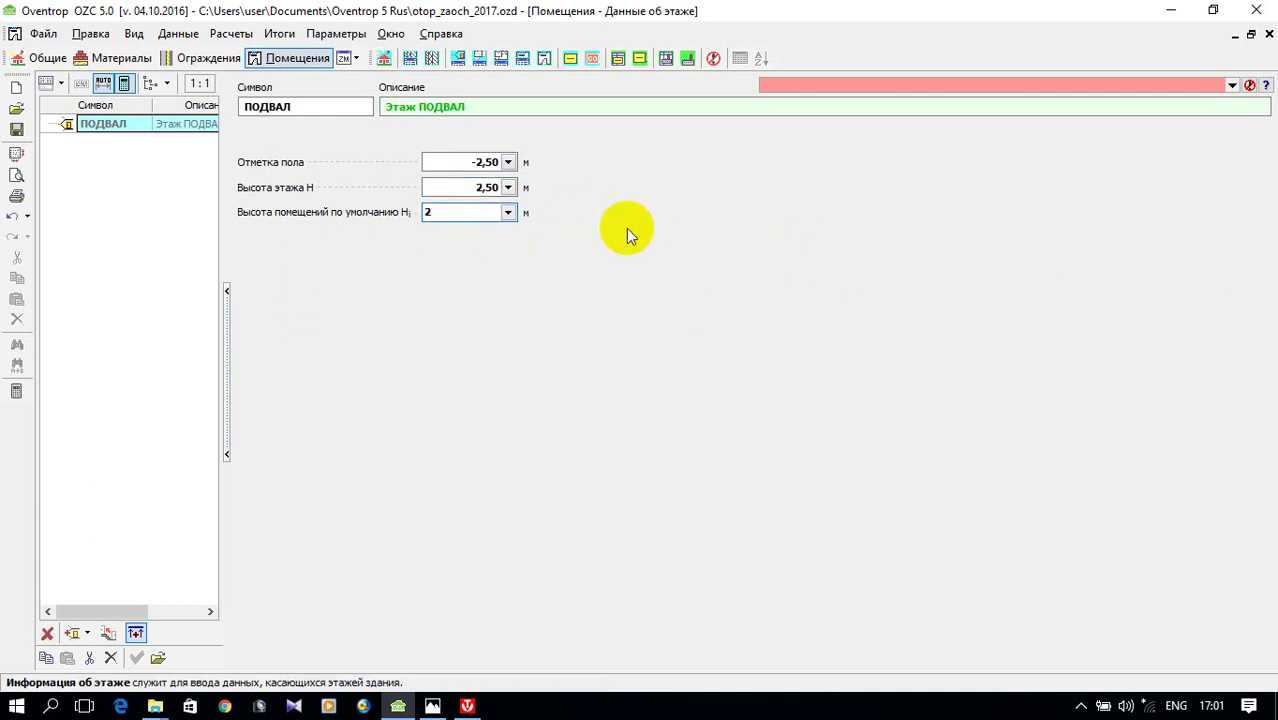
click(470, 187)
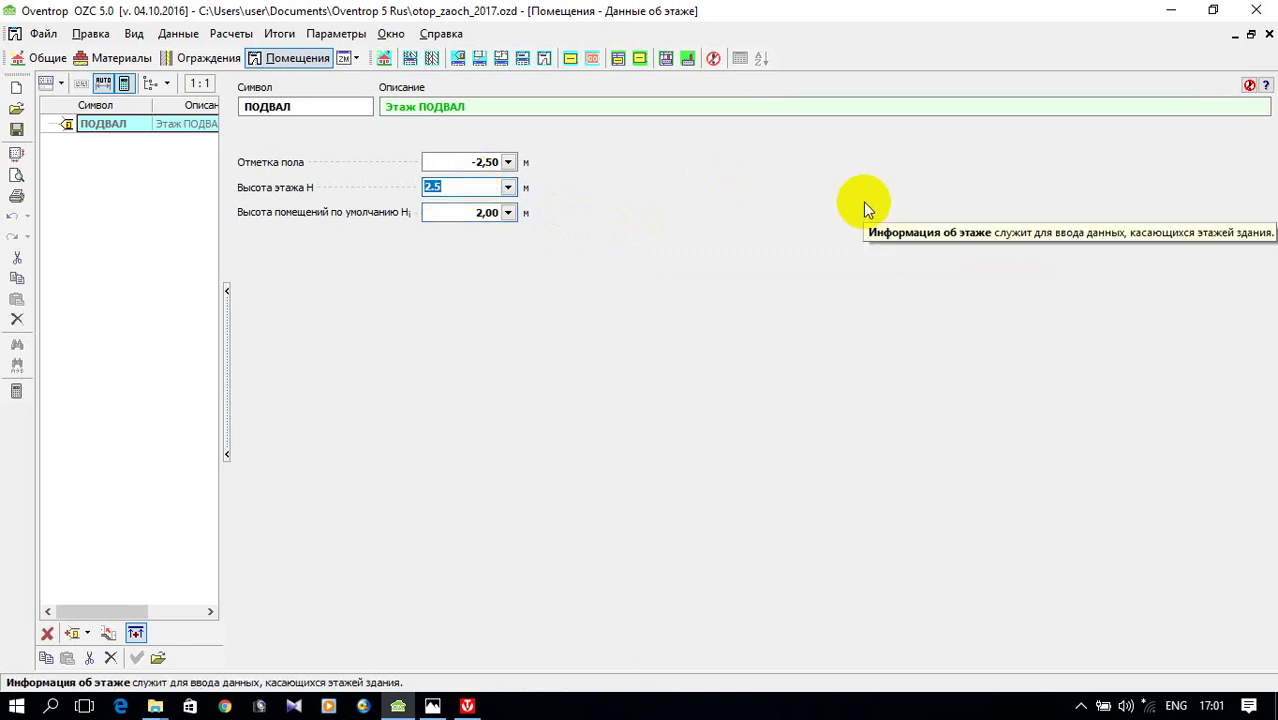
click(163, 200)
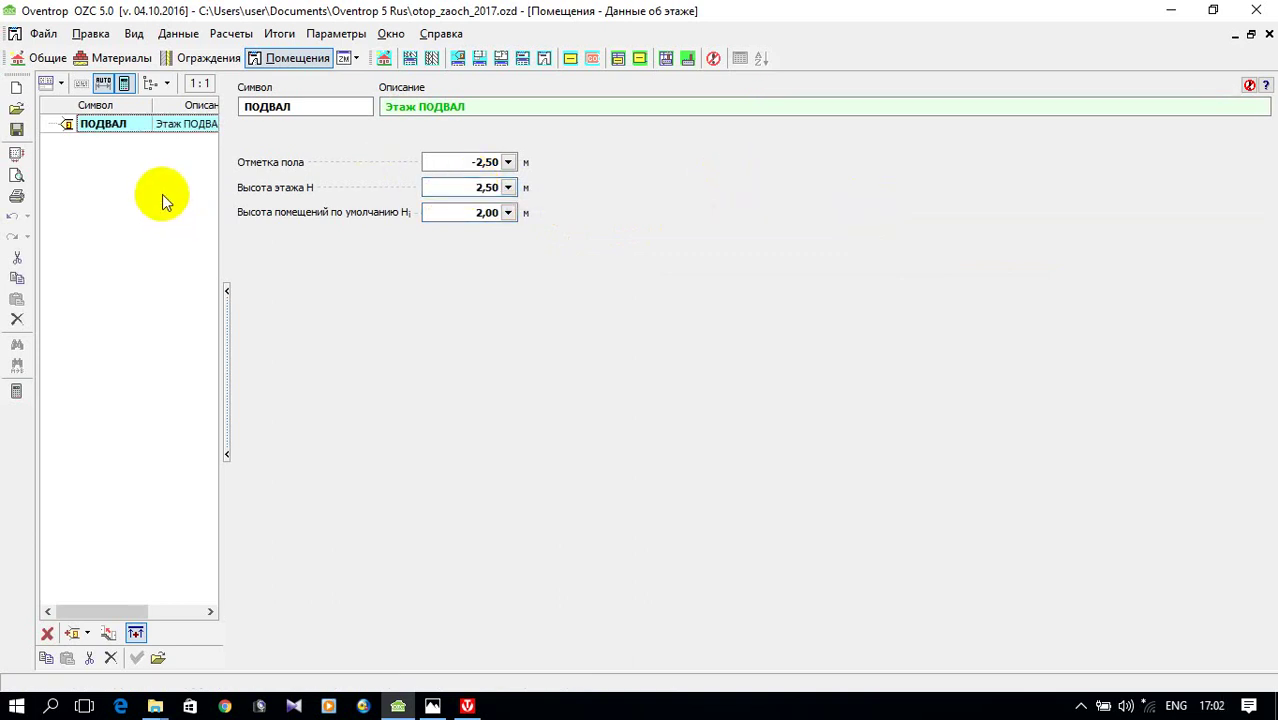
- Add a room with the symbol 01 to floor ПОДВАЛ, consulting the floor plan image
click(90, 635)
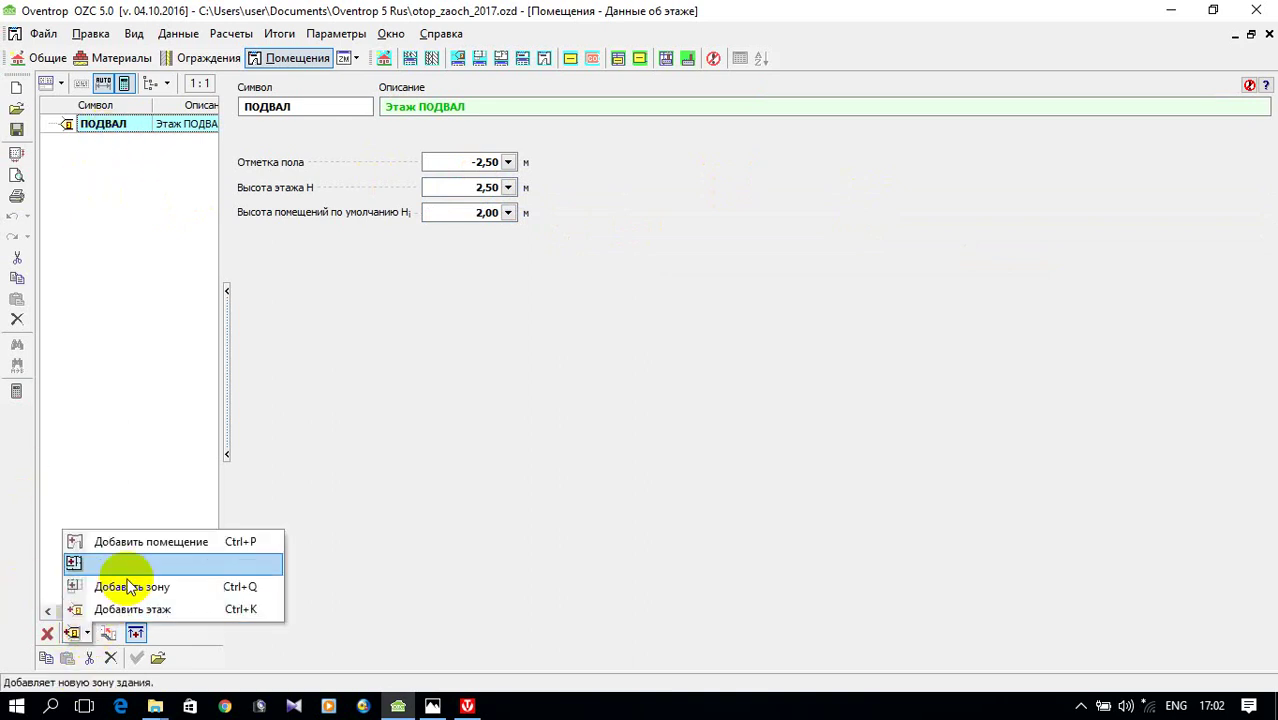
click(147, 548)
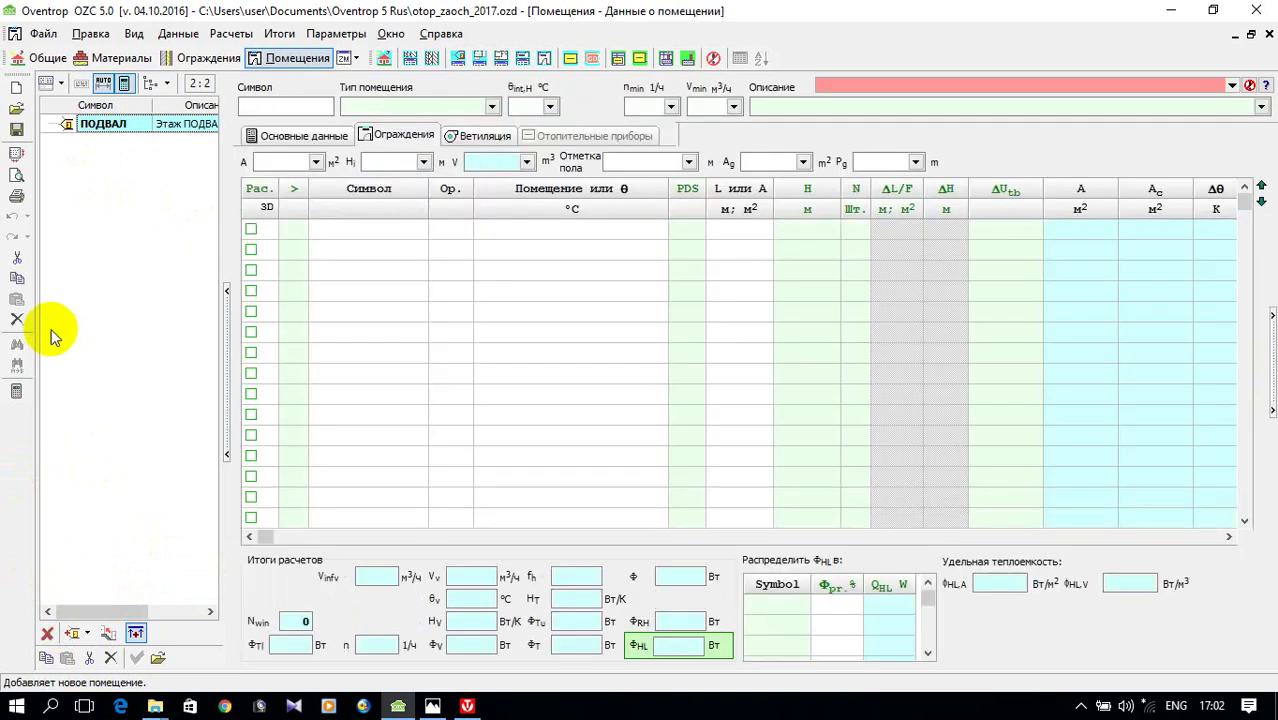
click(432, 706)
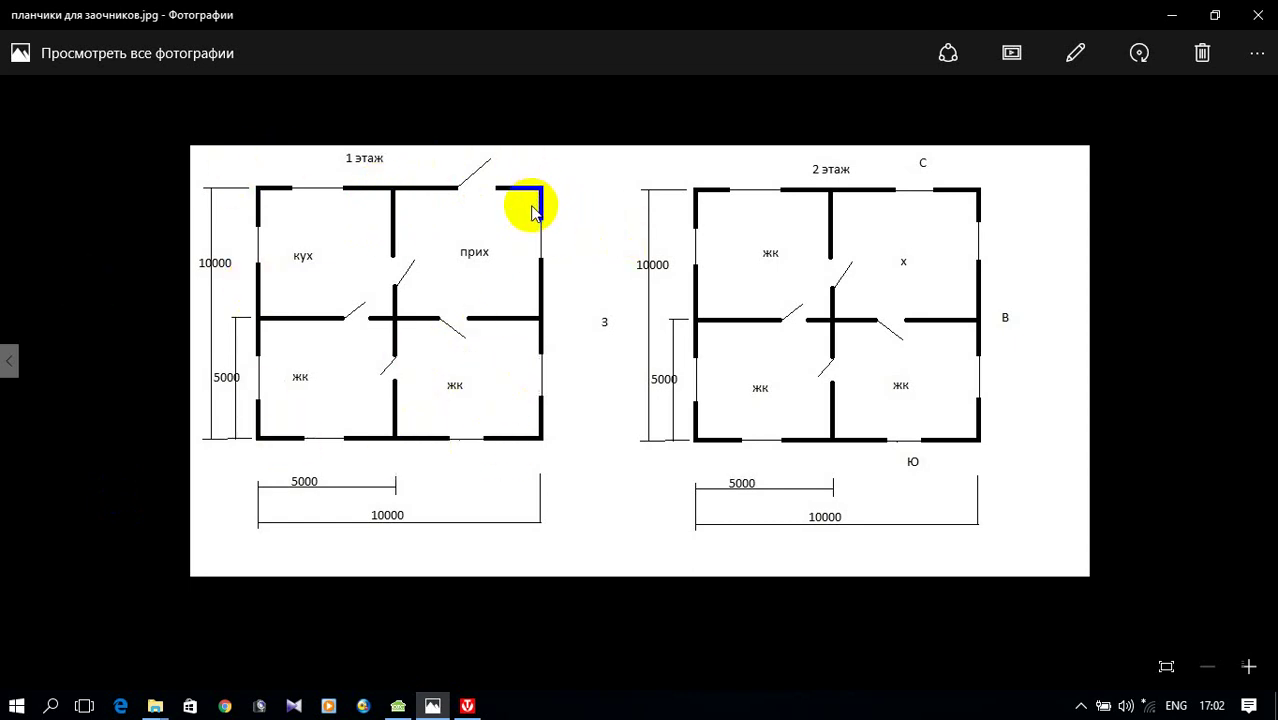
click(398, 706)
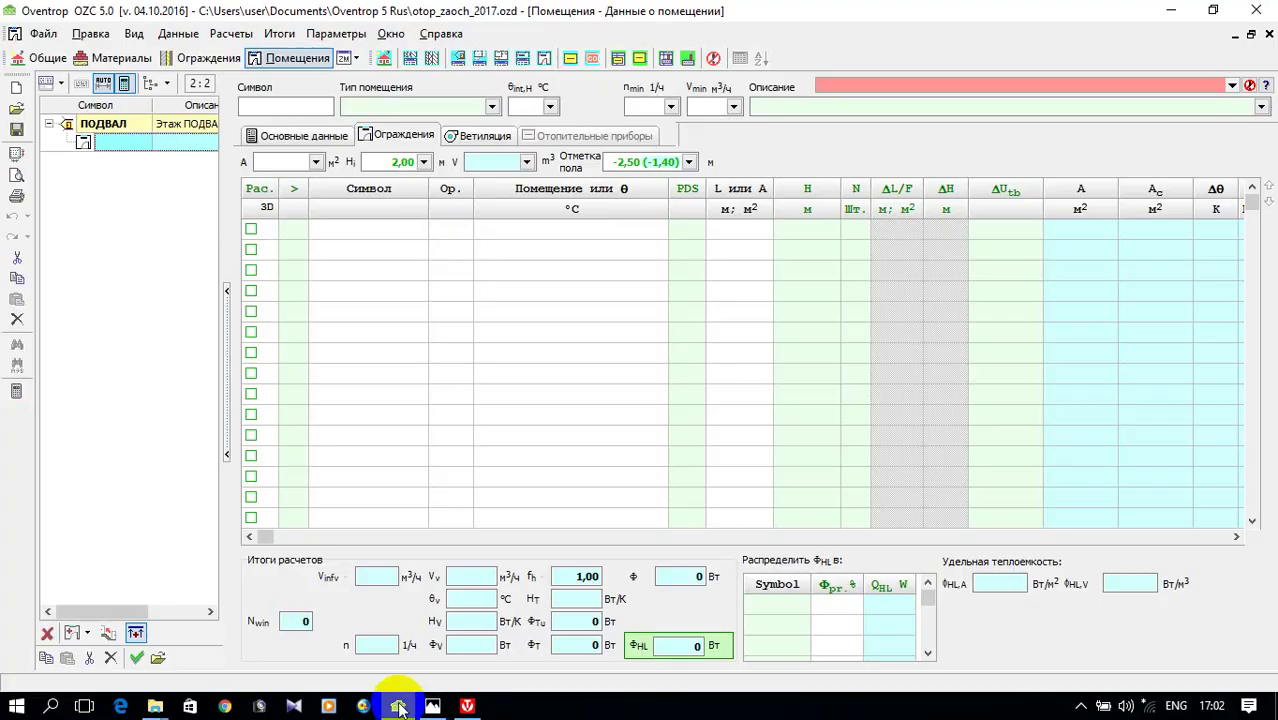
click(300, 105)
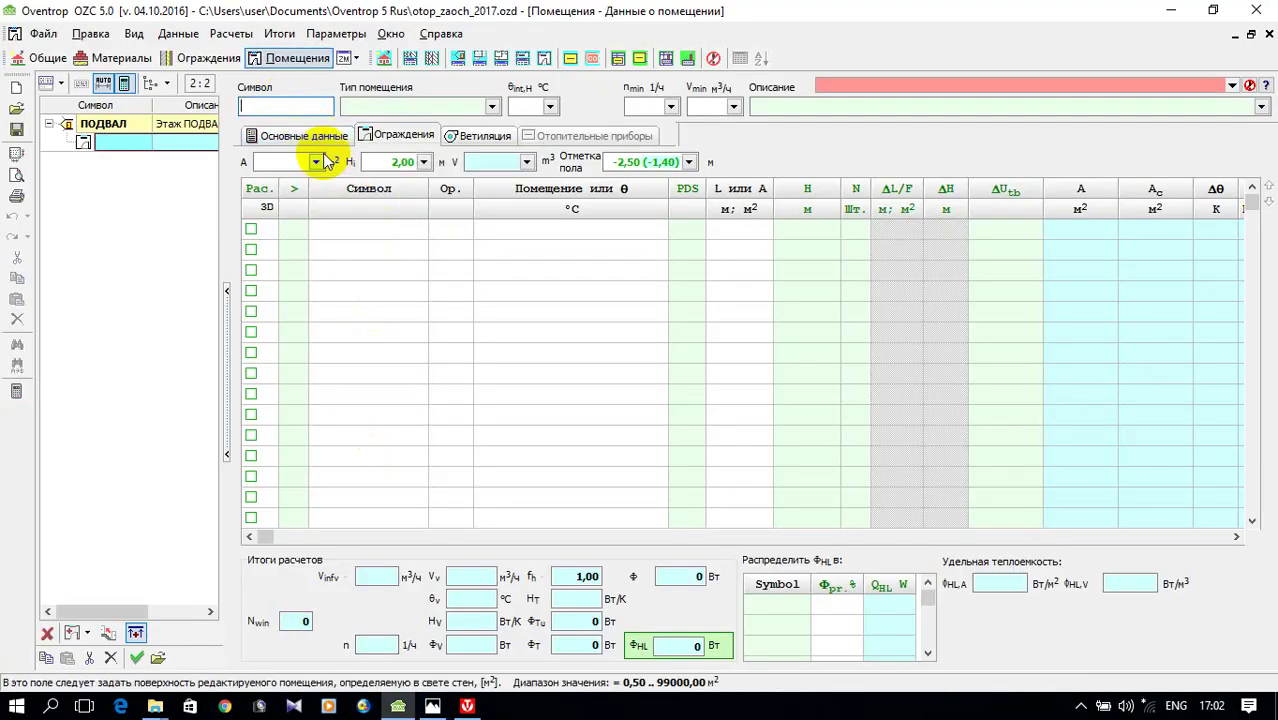
text(01)
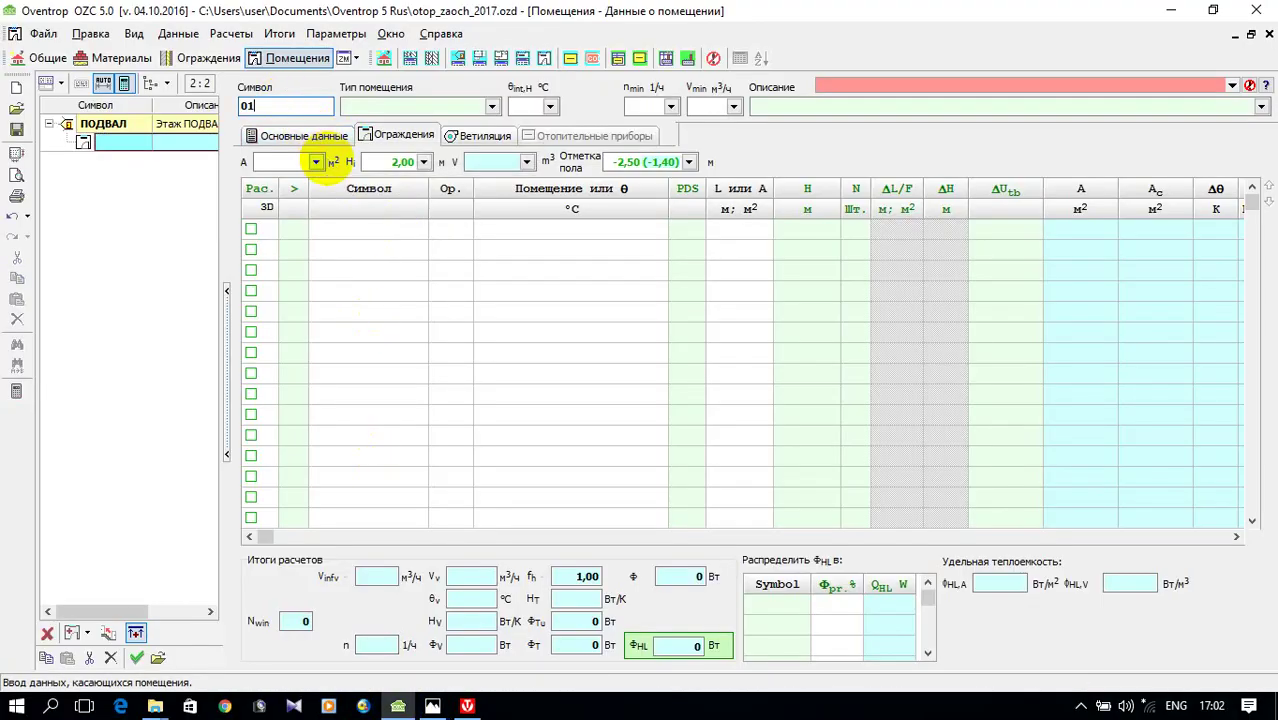
- Set room 01's type to Подвал and its heating type to Нет отопления
click(491, 106)
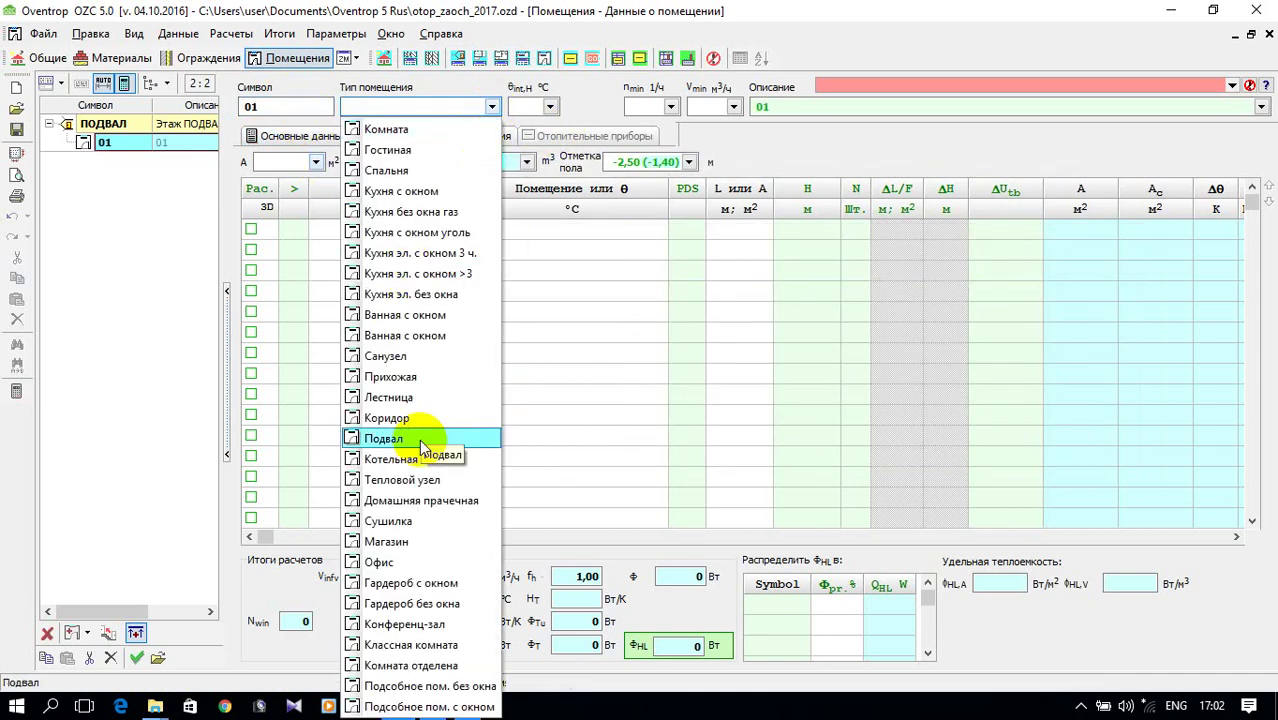
click(417, 446)
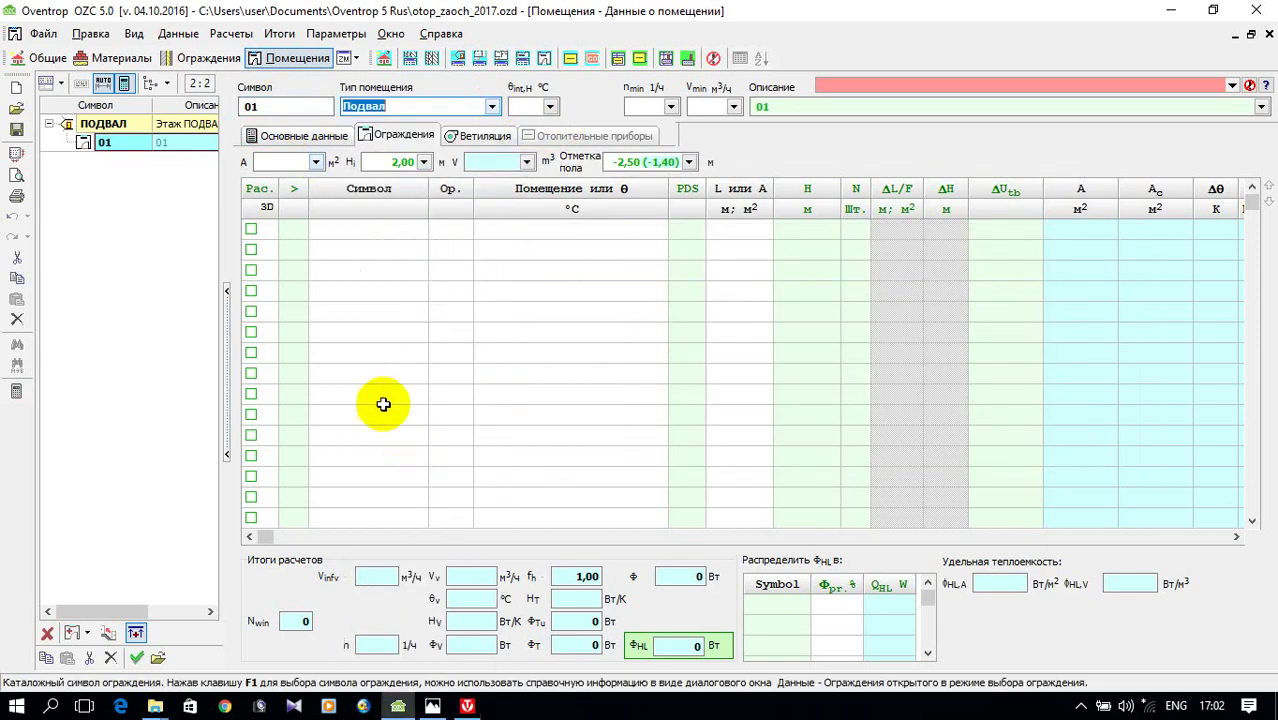
click(649, 106)
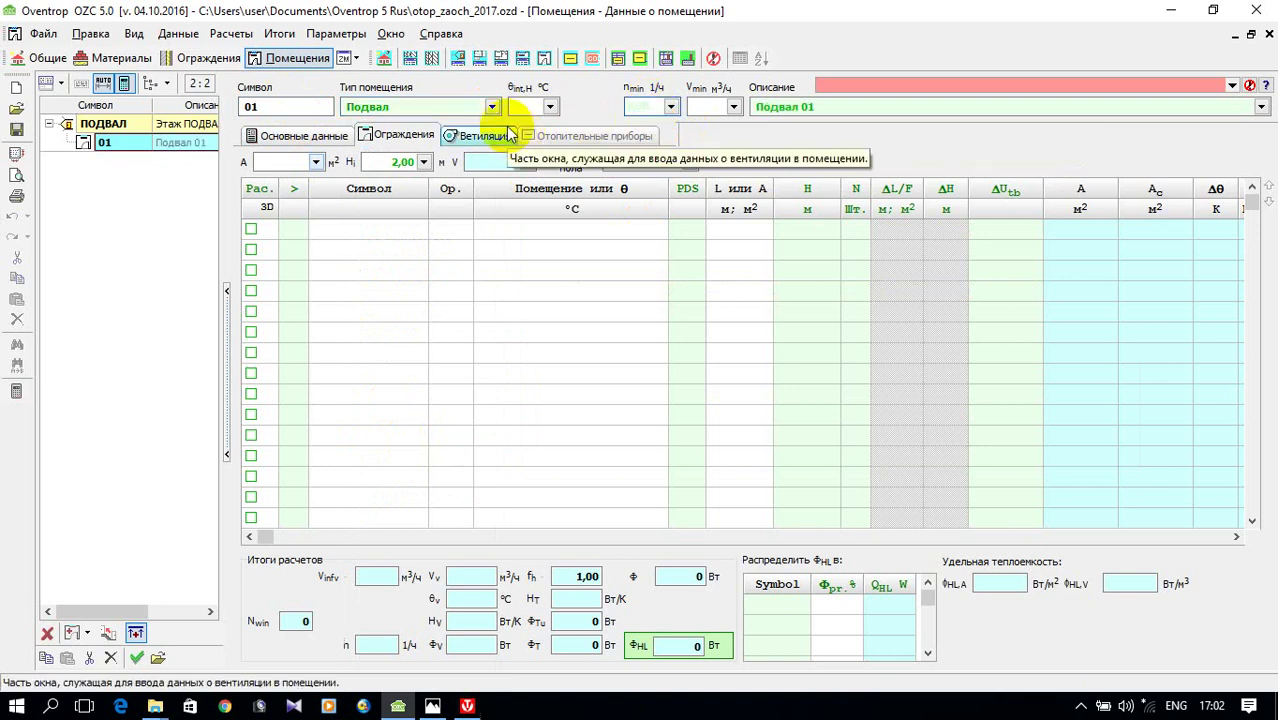
click(324, 143)
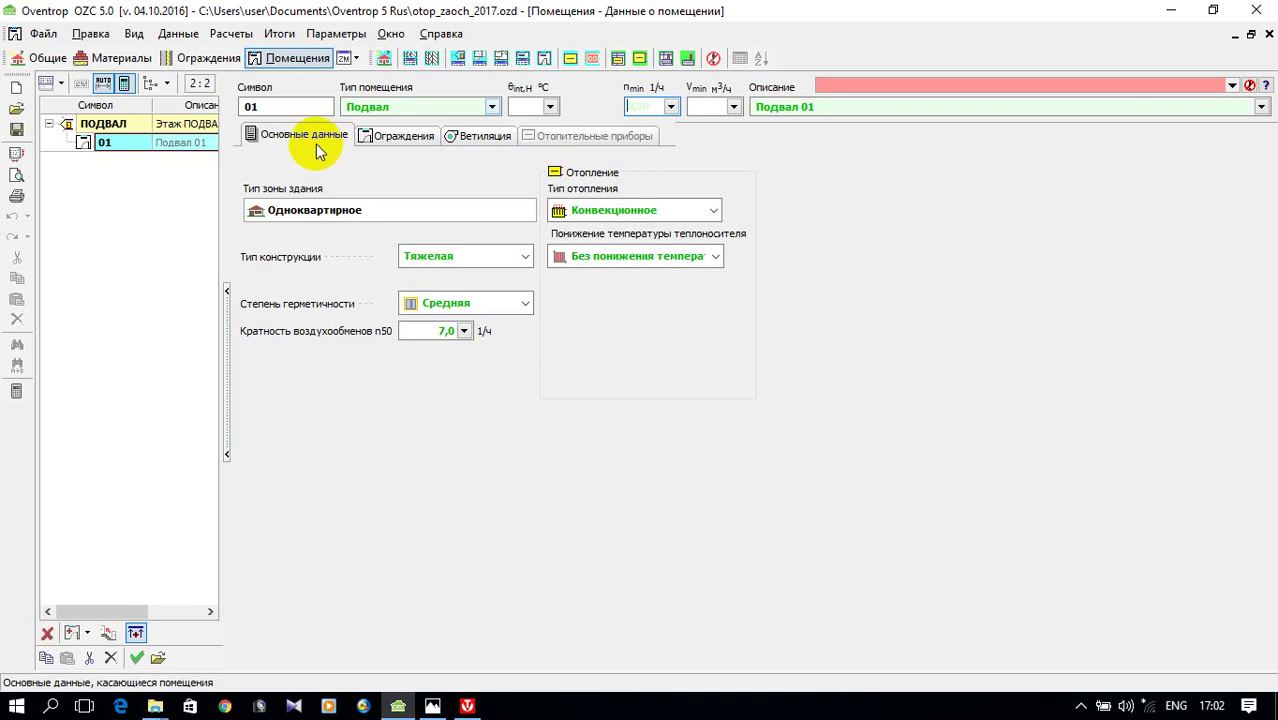
click(710, 215)
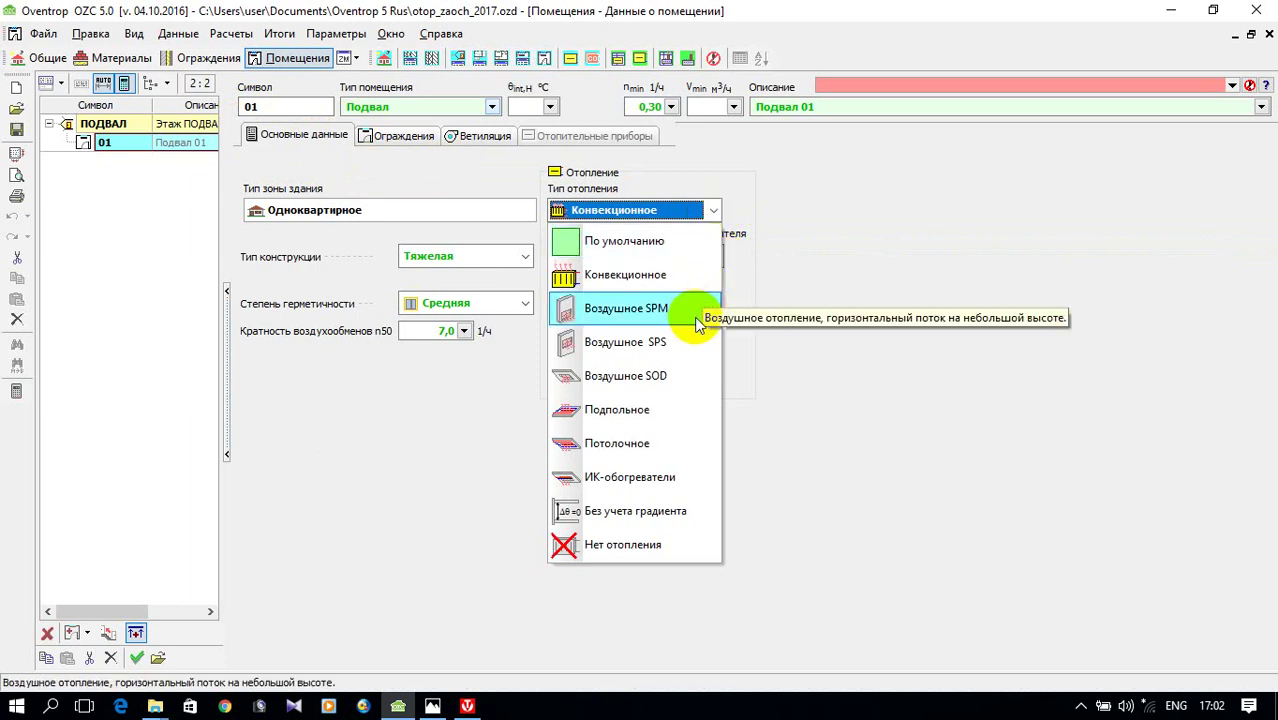
click(592, 540)
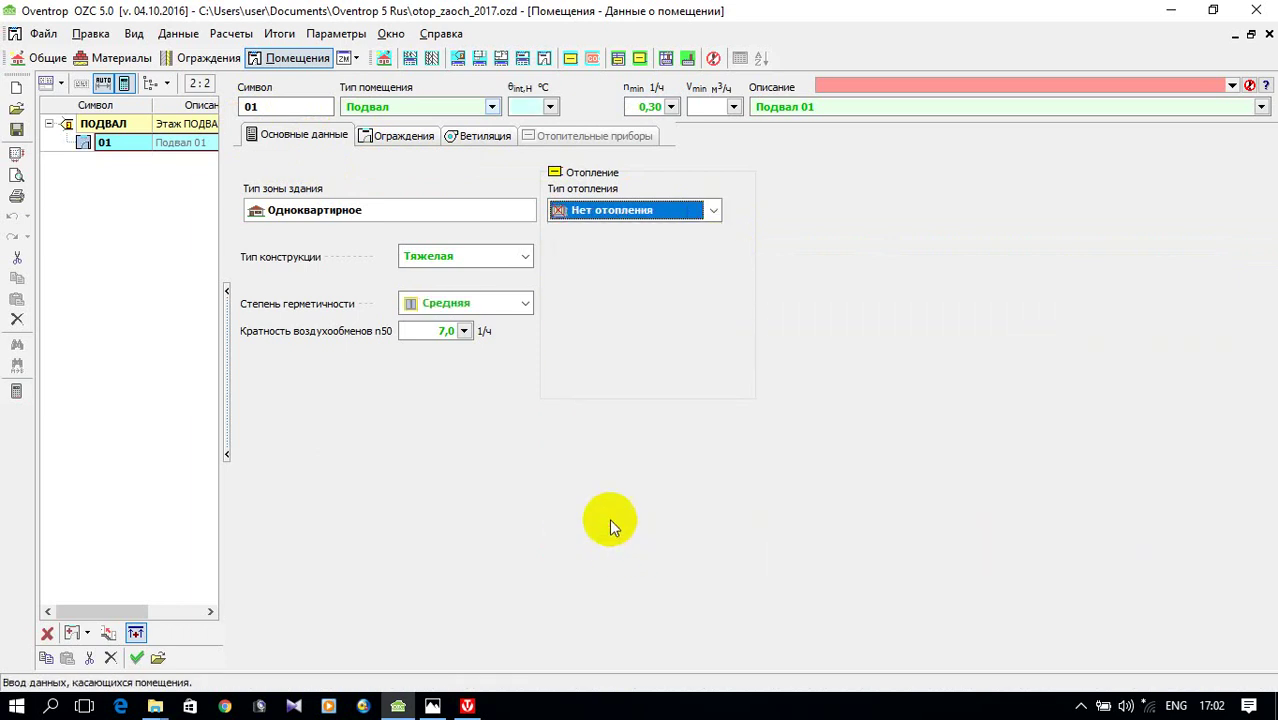
- Set room 01's area A with the expression 10*10, checking the dimensions against the floor plan image
click(400, 140)
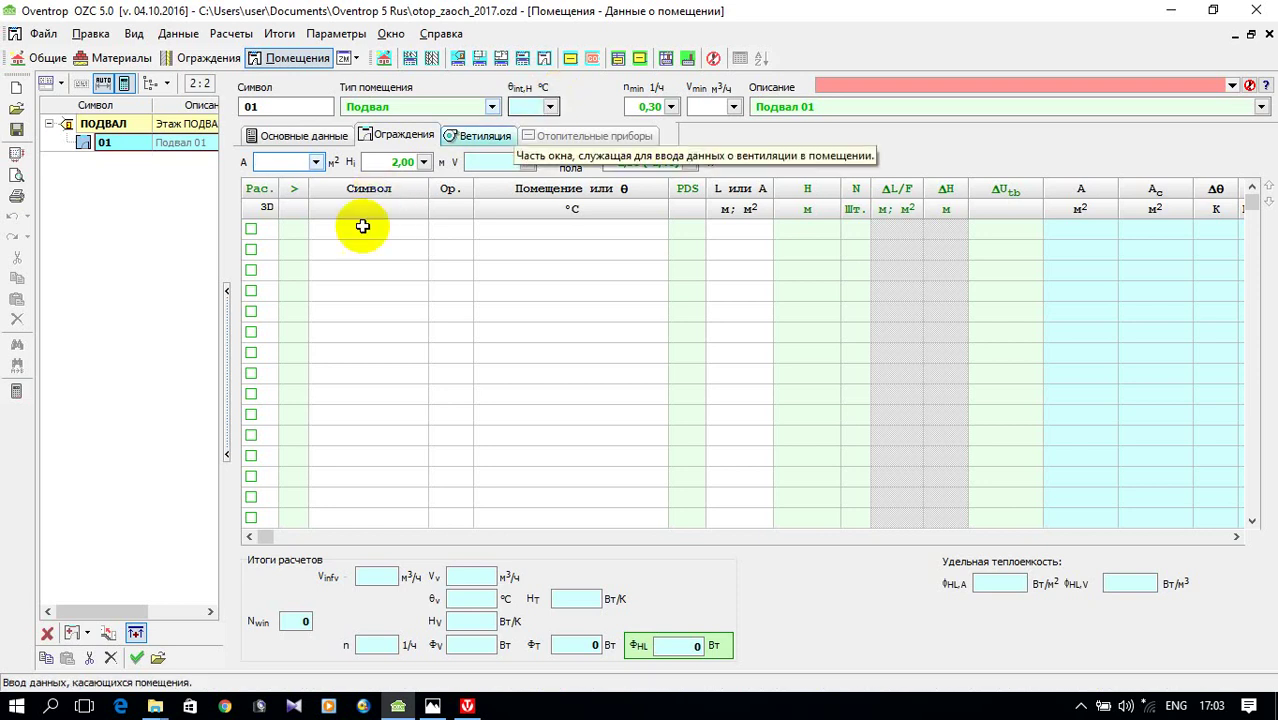
text(1)
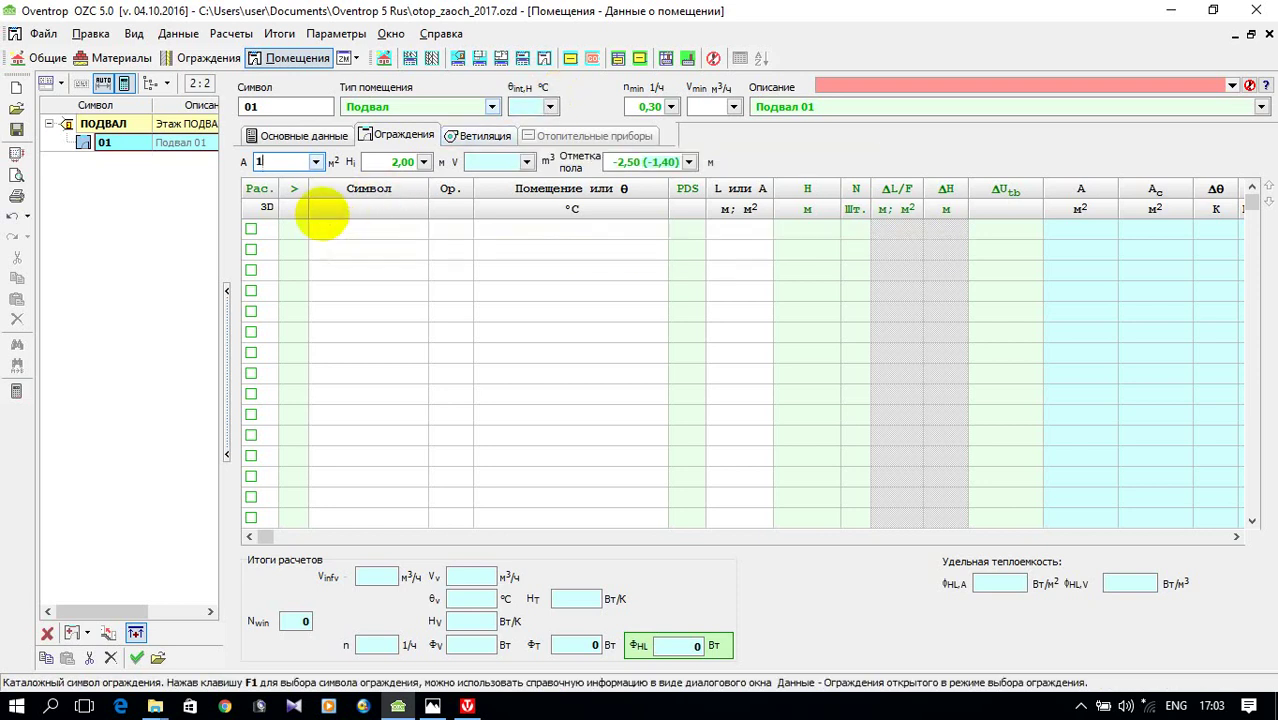
text(0*10)
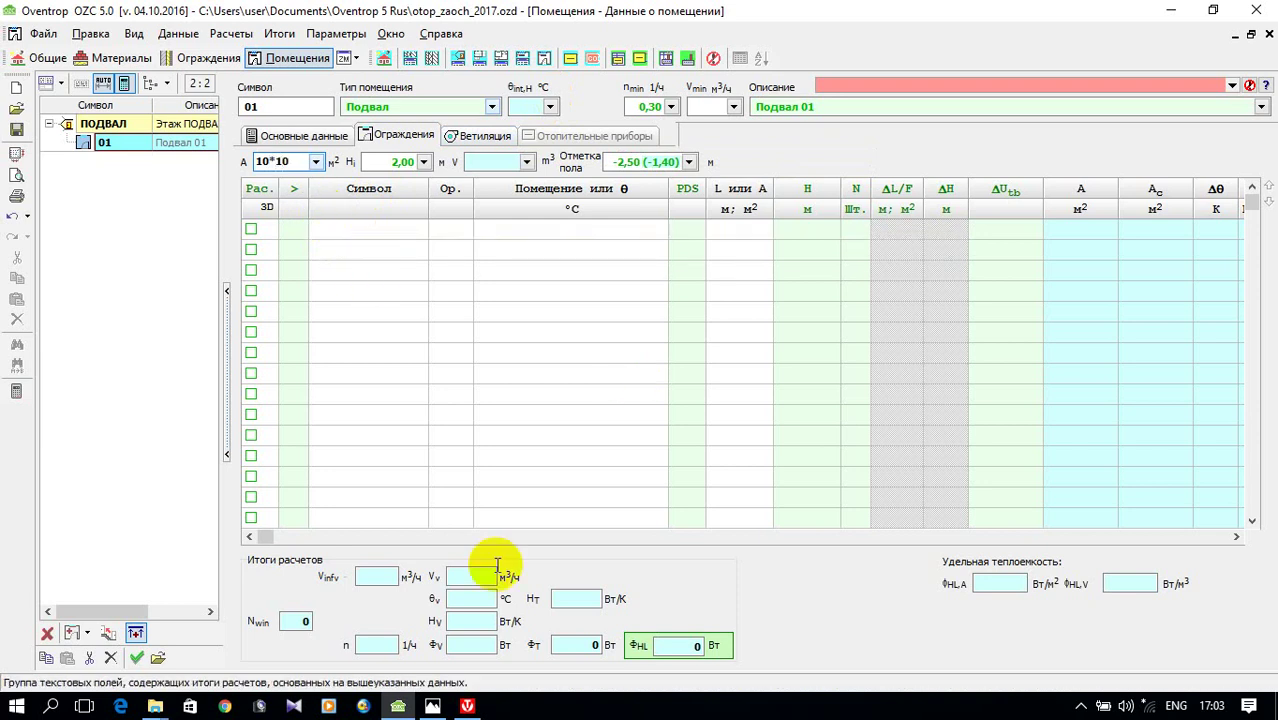
click(430, 706)
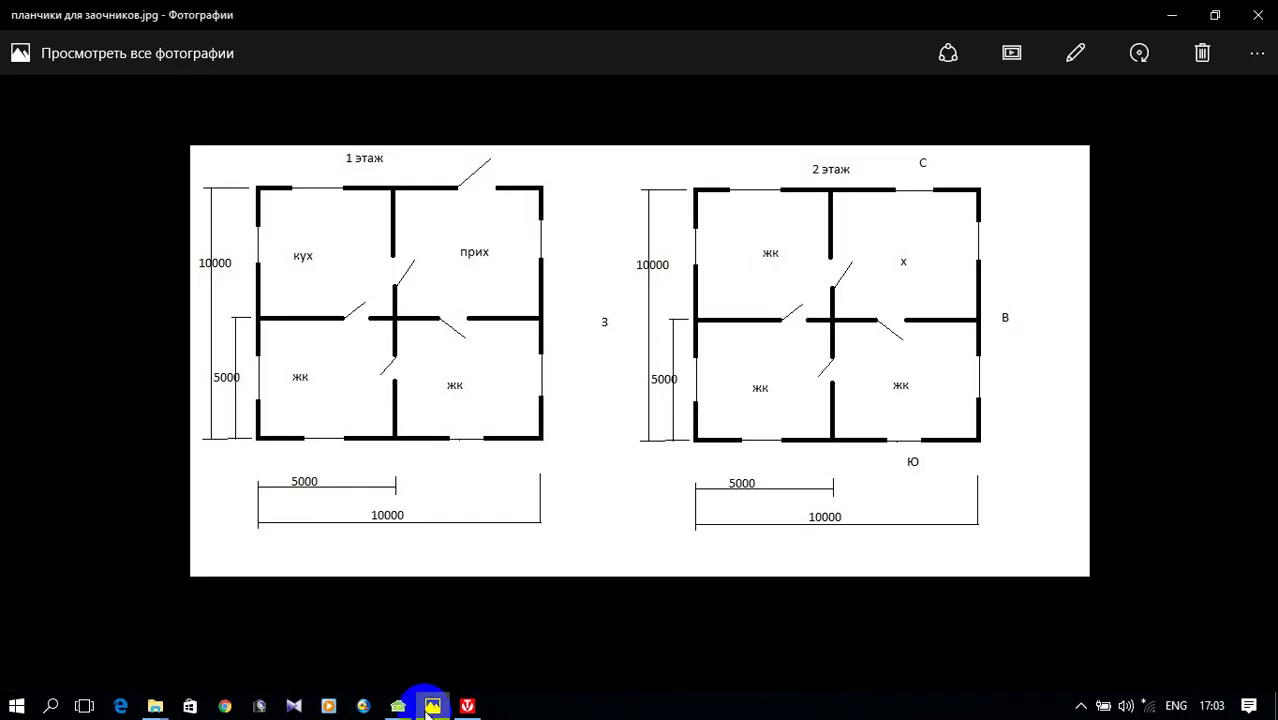
click(430, 706)
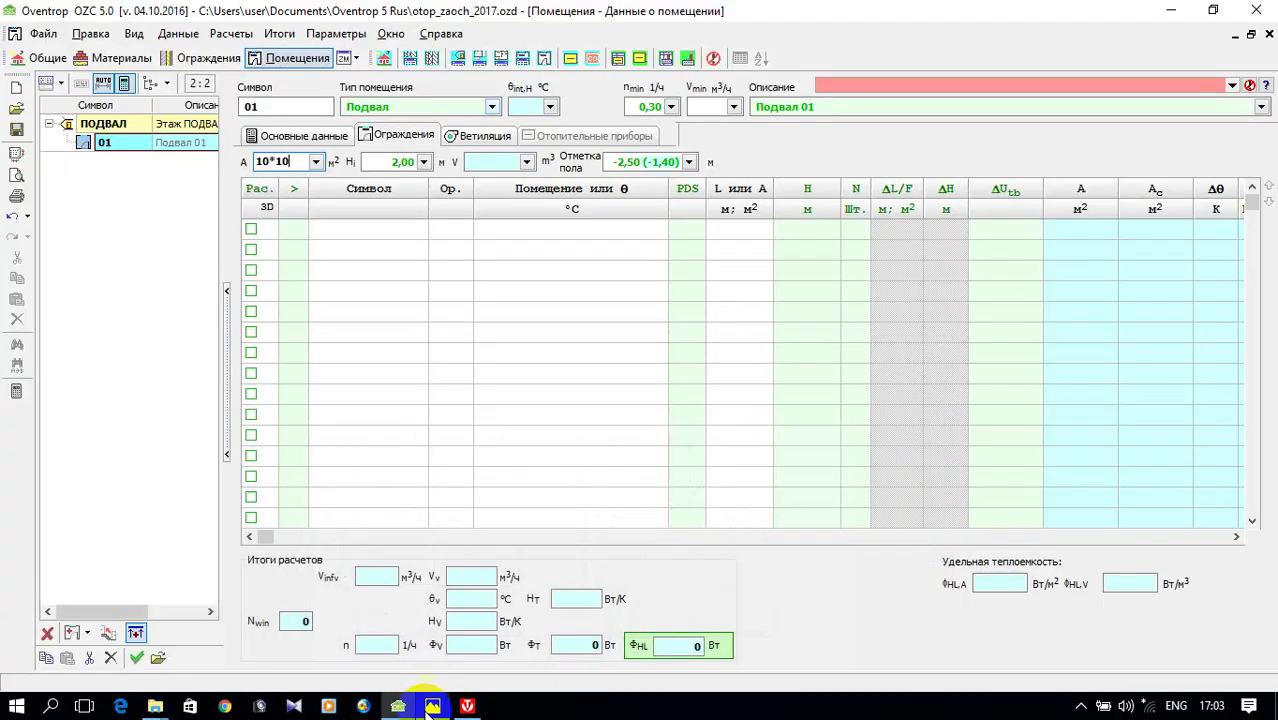
click(415, 279)
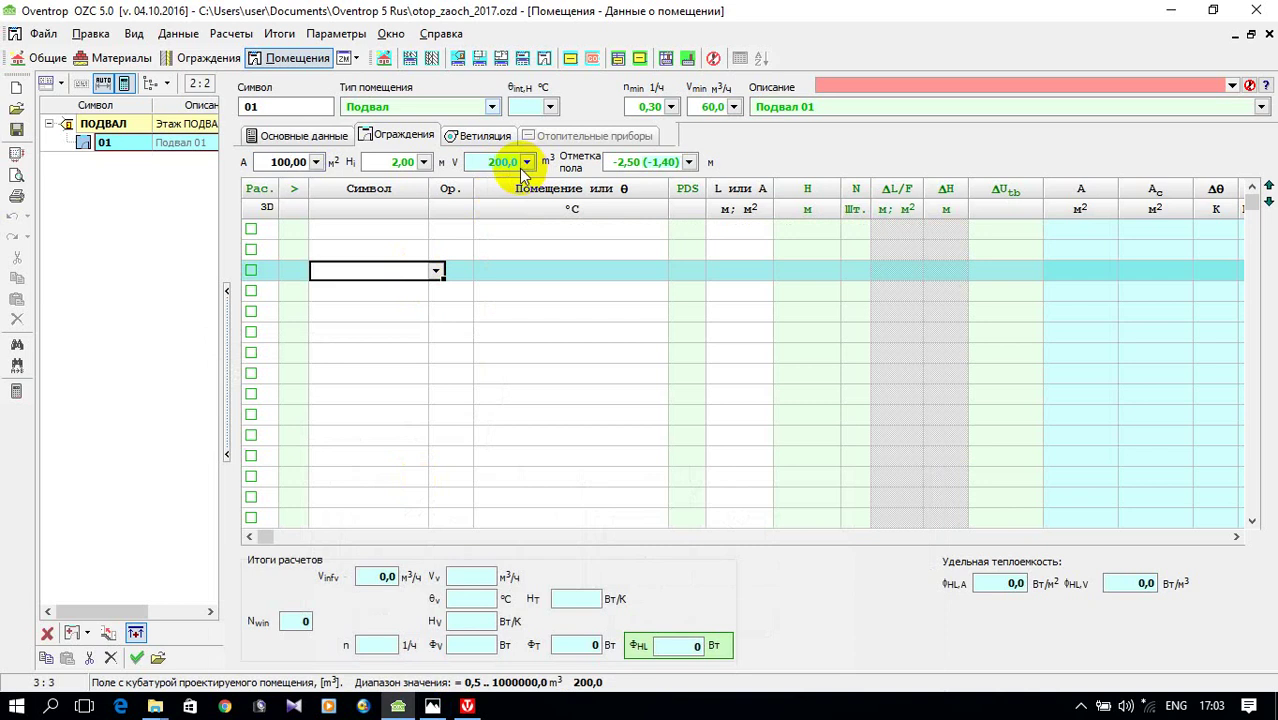
click(534, 288)
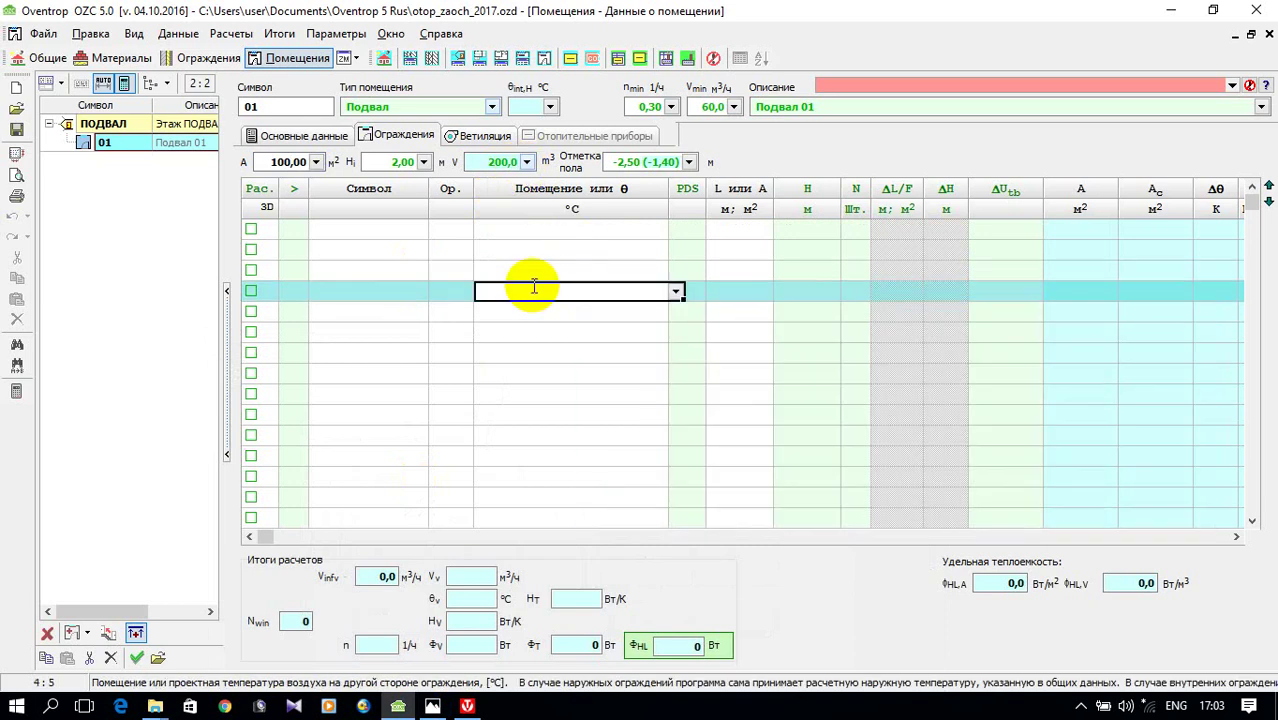
- Consult the floor plan image, then enter exterior wall СН1 as the first two enclosures of room 01
click(380, 229)
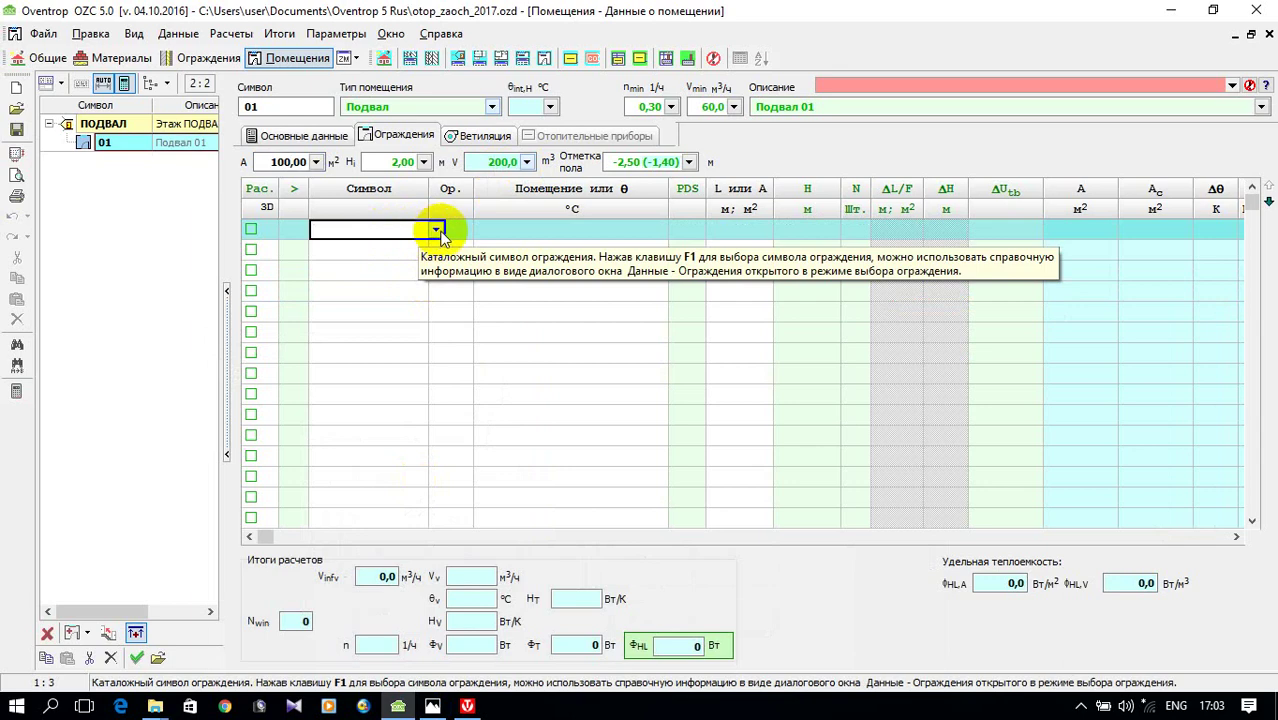
click(432, 705)
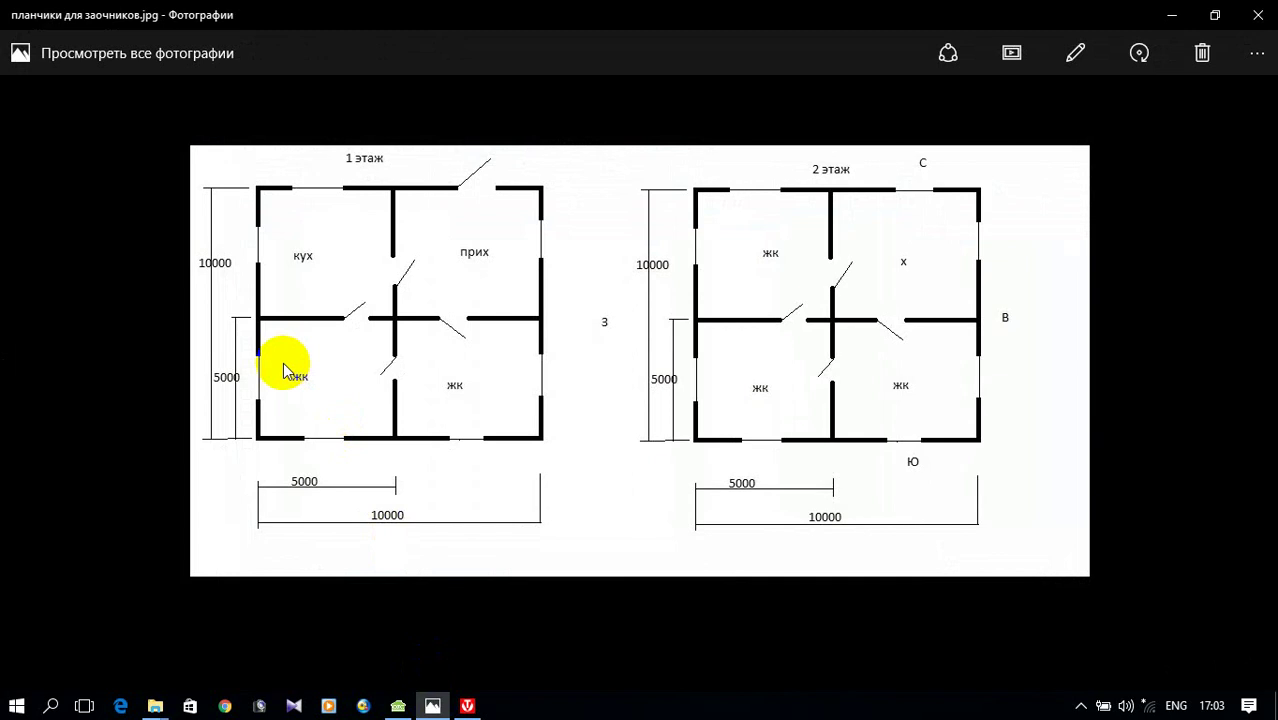
click(400, 706)
click(434, 229)
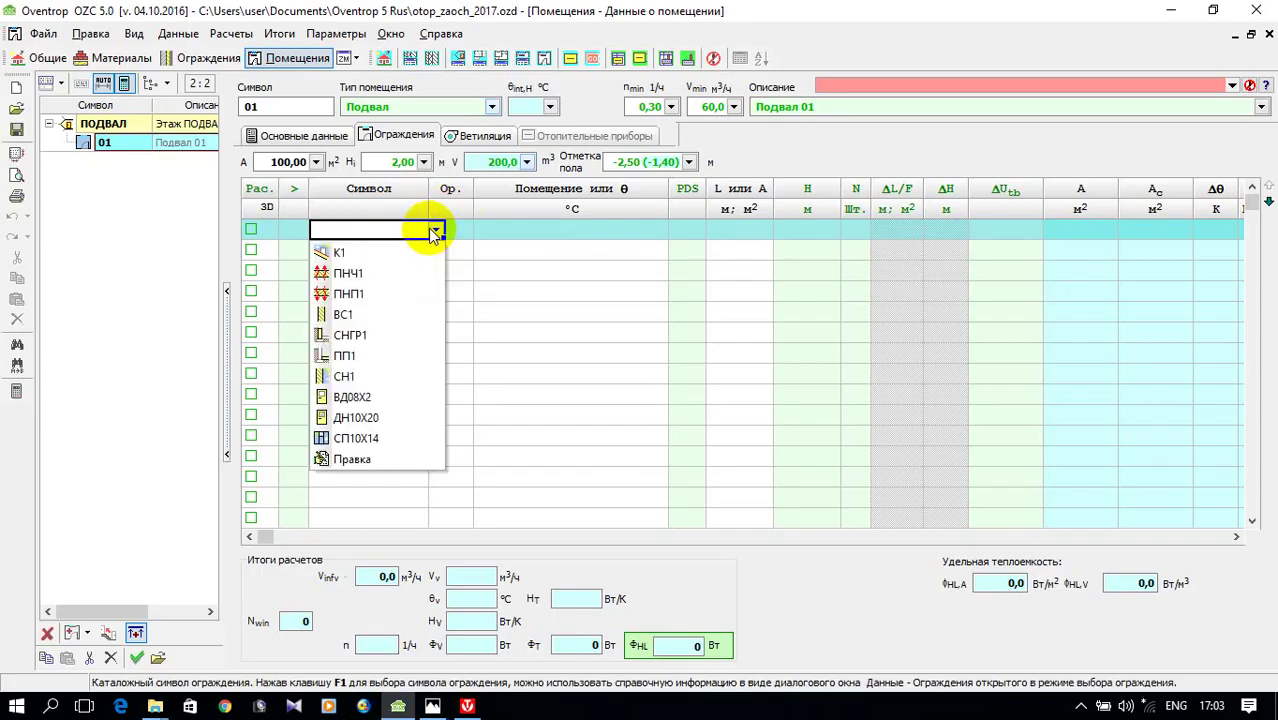
click(380, 376)
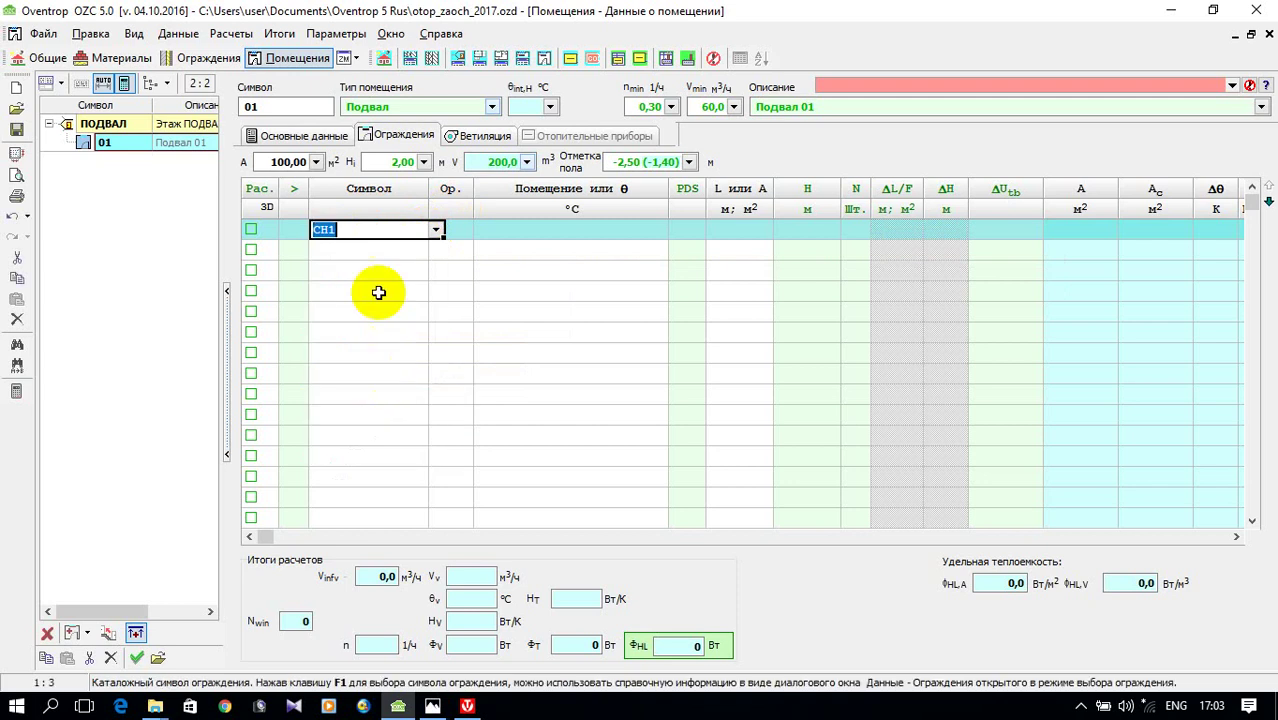
click(375, 254)
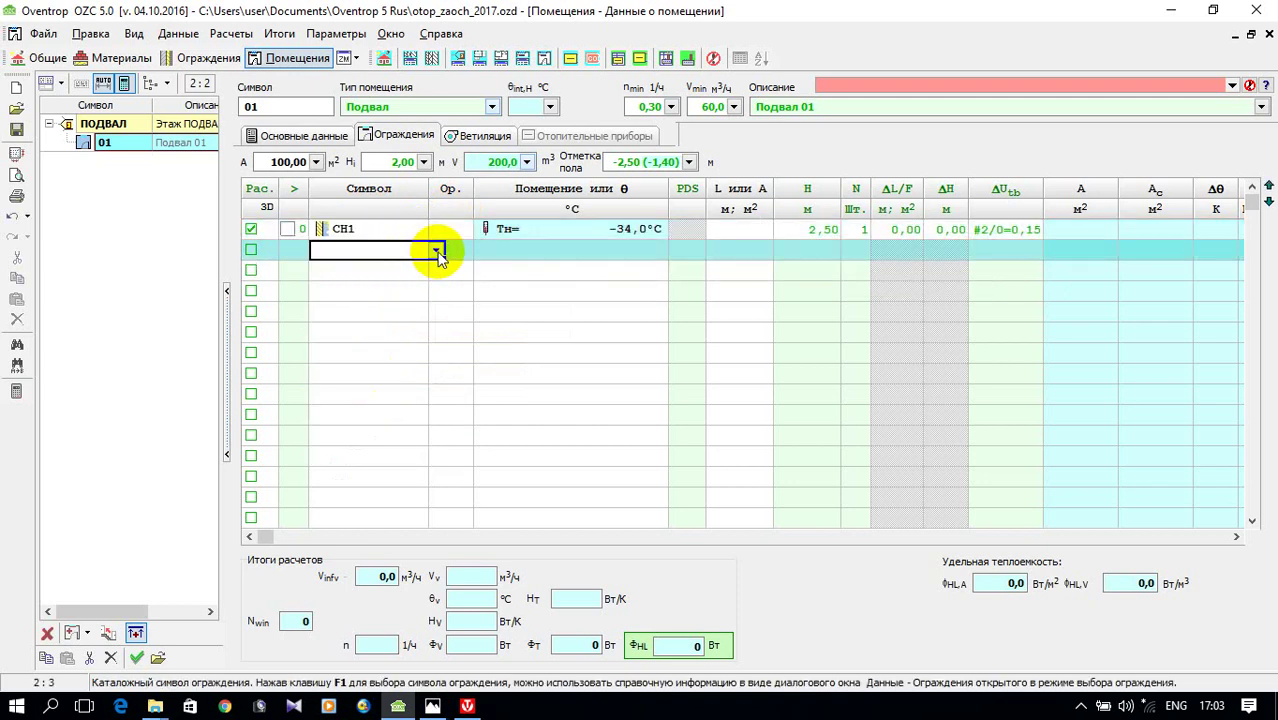
click(437, 250)
click(420, 399)
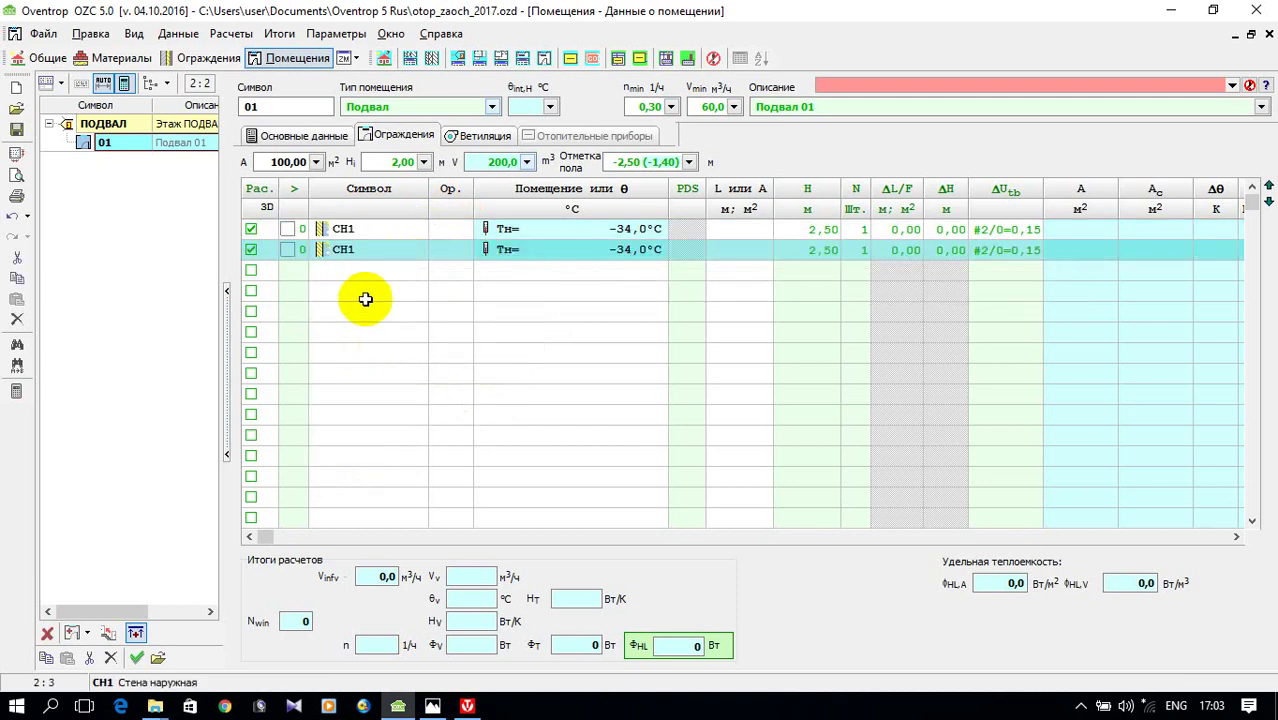
- Enter exterior wall СН1 as the third and fourth enclosures of room 01
click(357, 268)
click(436, 271)
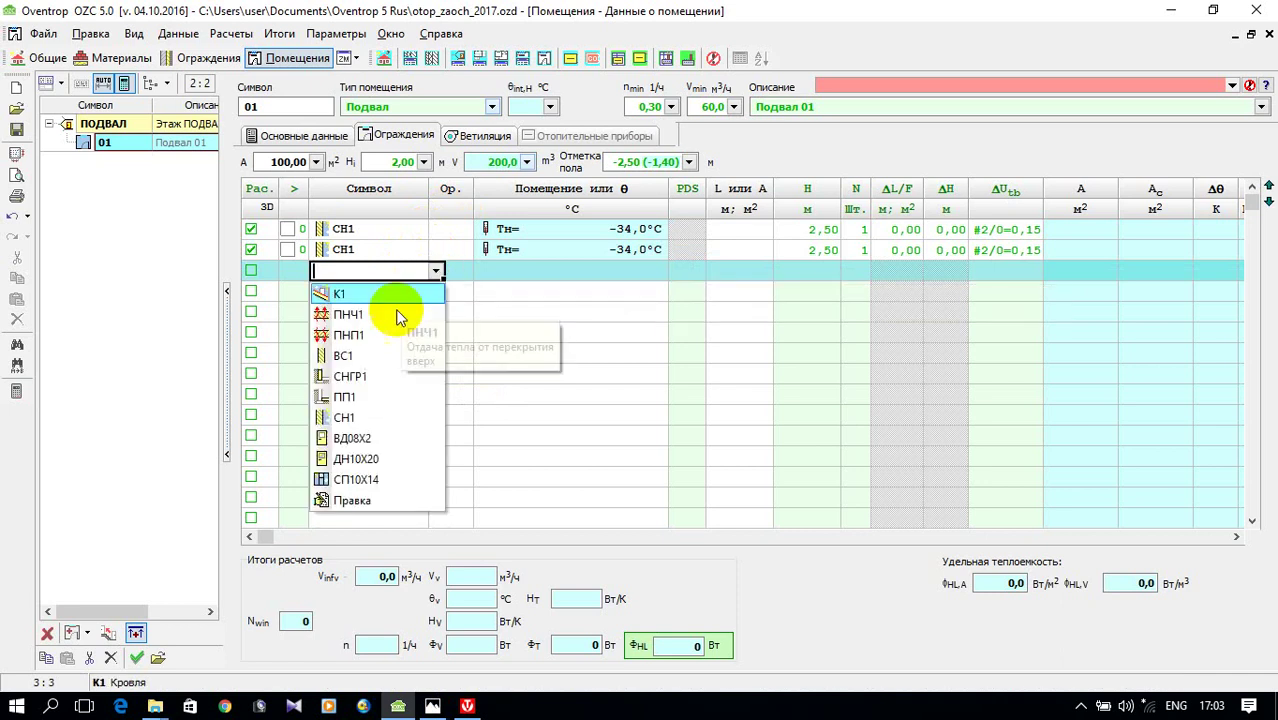
click(362, 417)
click(365, 300)
drag(365, 300, 373, 294)
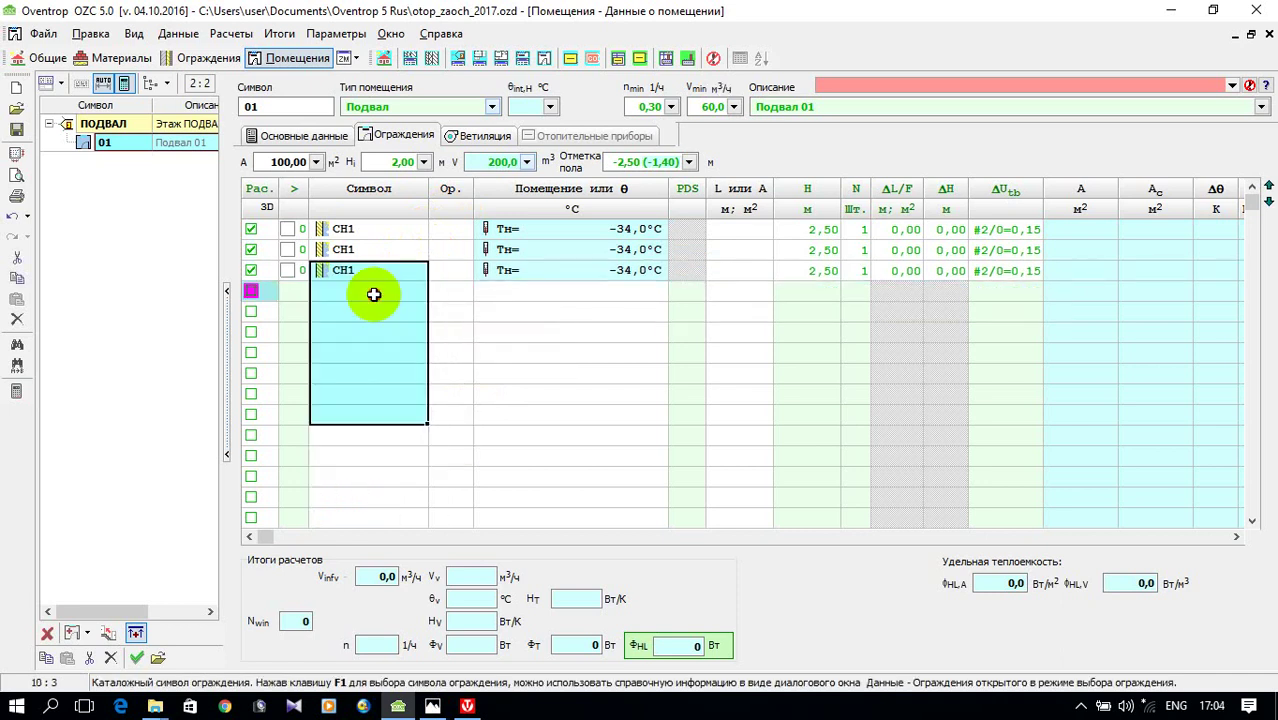
click(373, 294)
click(436, 291)
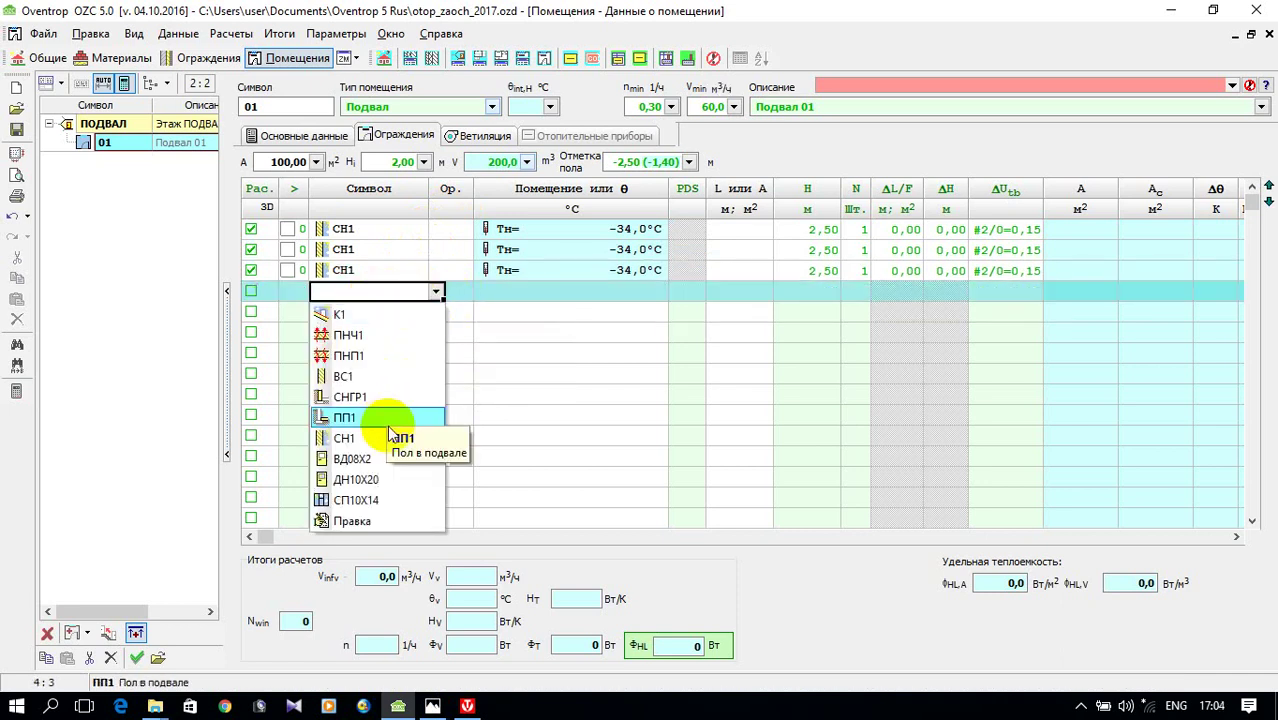
click(345, 438)
- Set the orientation of room 01's first СН1 wall to N and the second to E
click(462, 233)
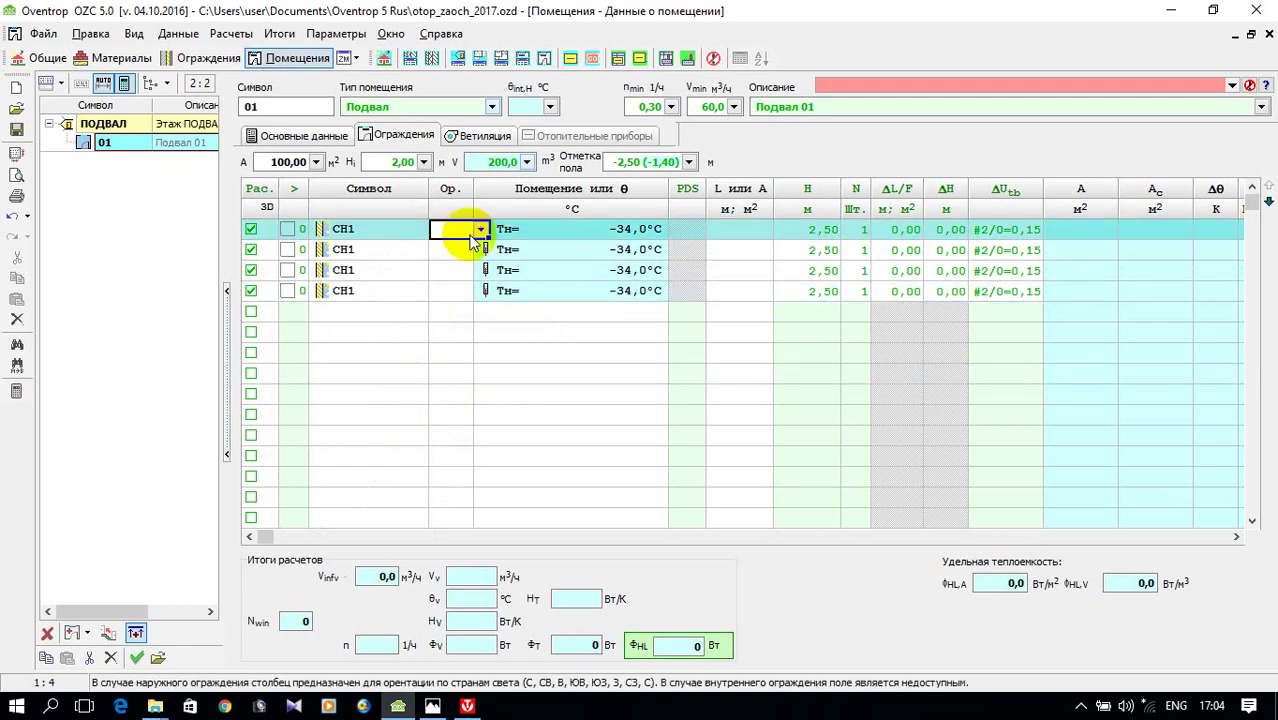
click(476, 232)
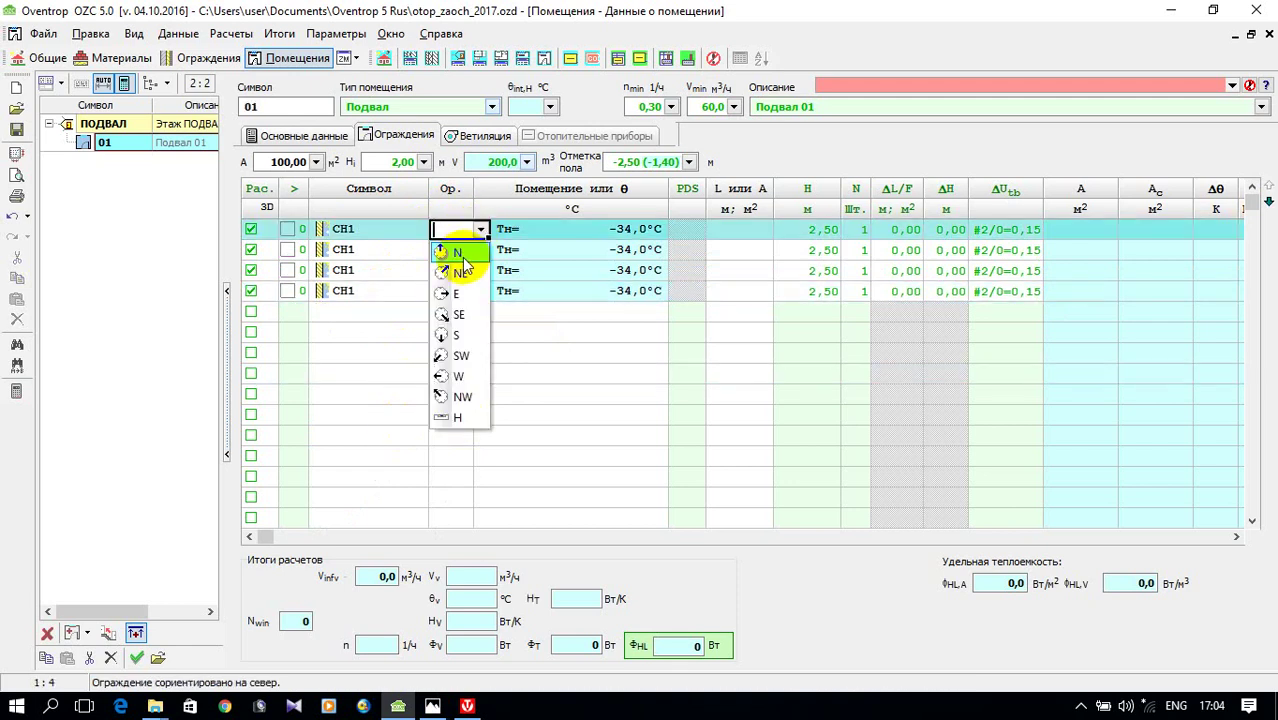
click(458, 253)
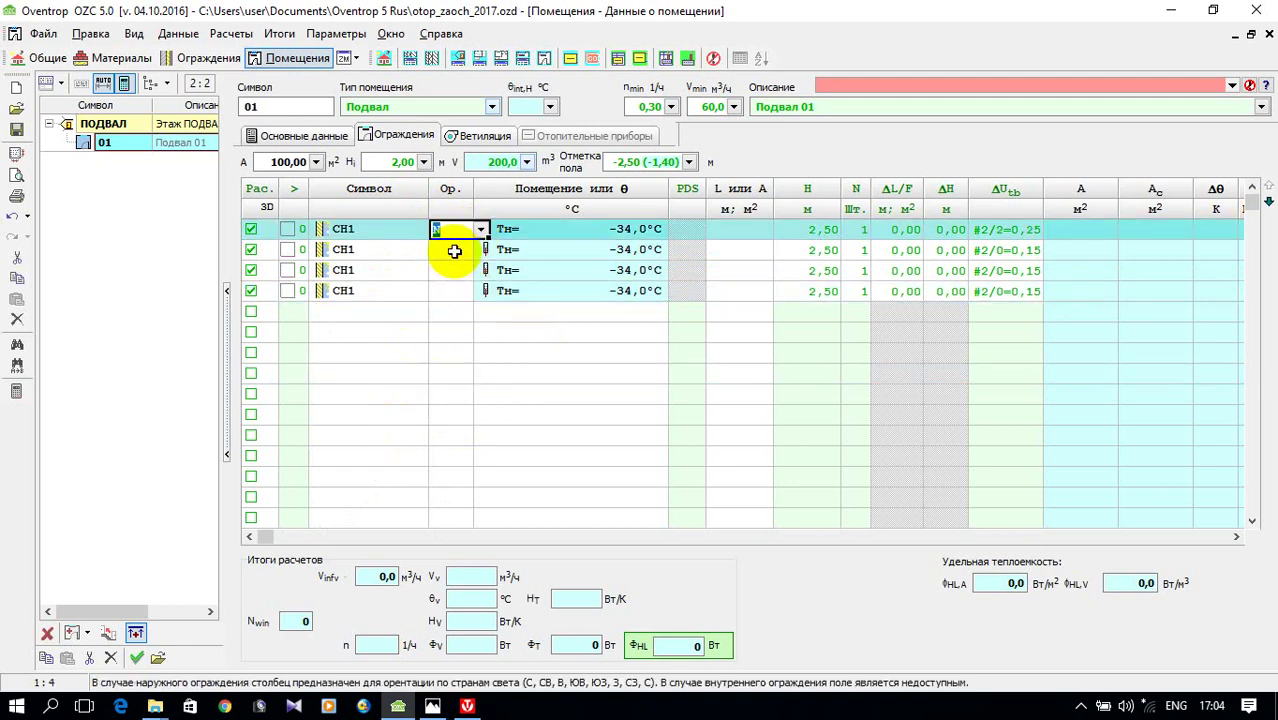
click(476, 252)
click(481, 252)
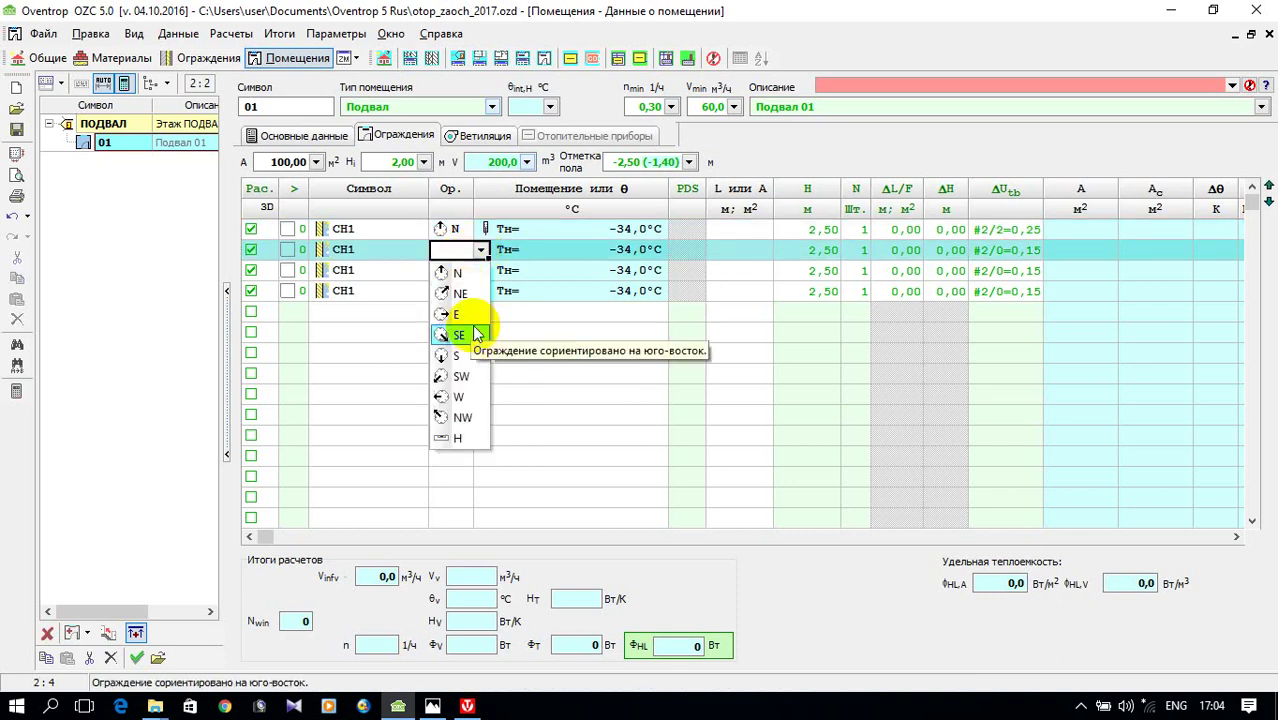
click(465, 331)
- Orient the third СН1 wall of room 01 to S and the fourth to W
click(452, 273)
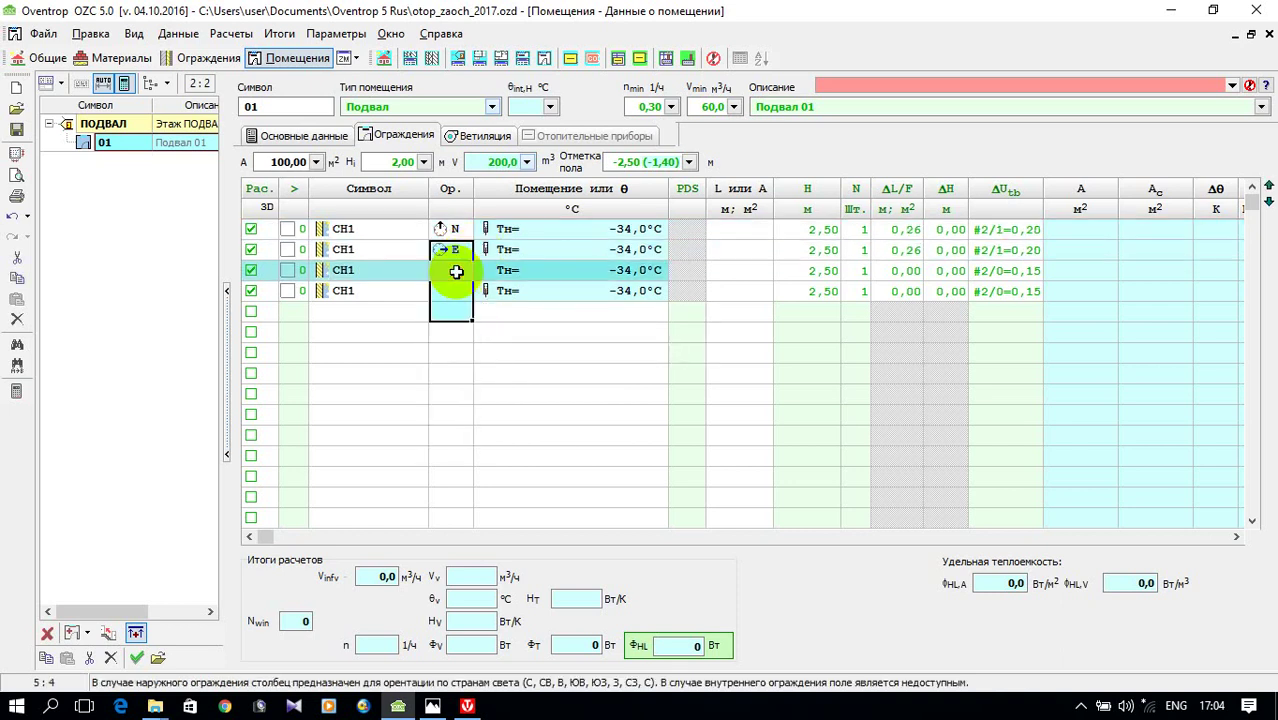
click(481, 272)
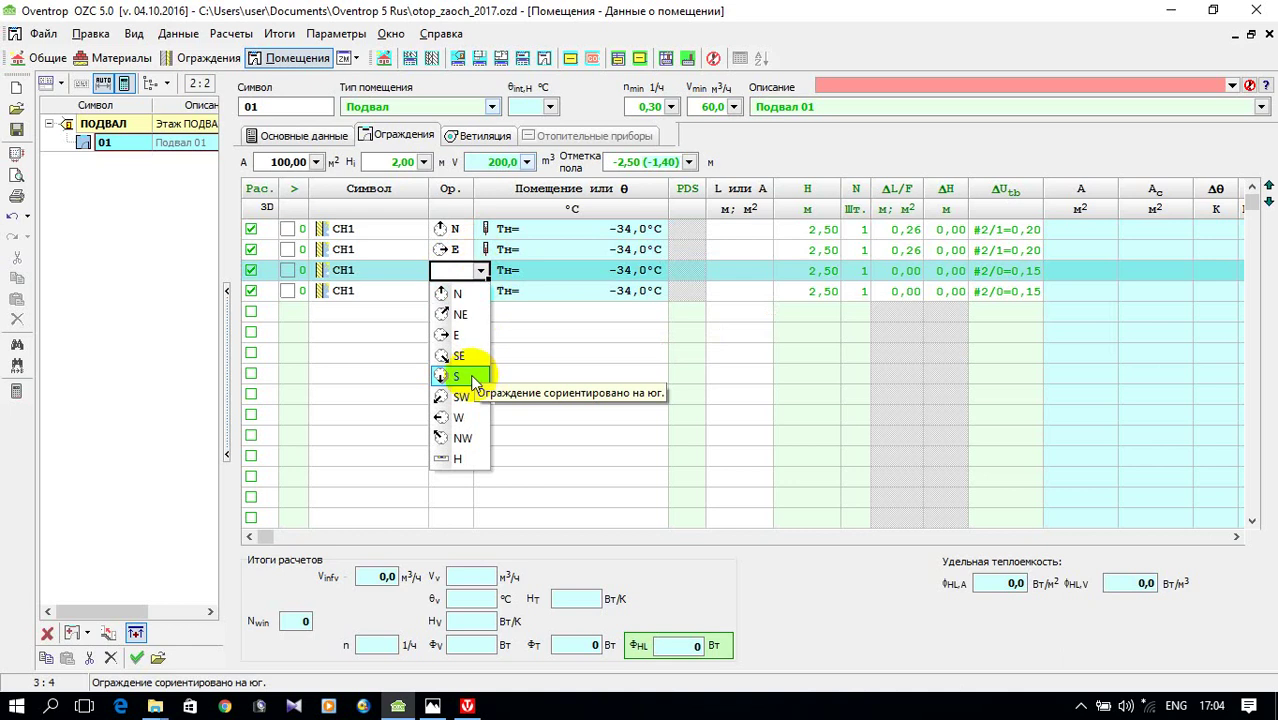
click(470, 378)
click(457, 292)
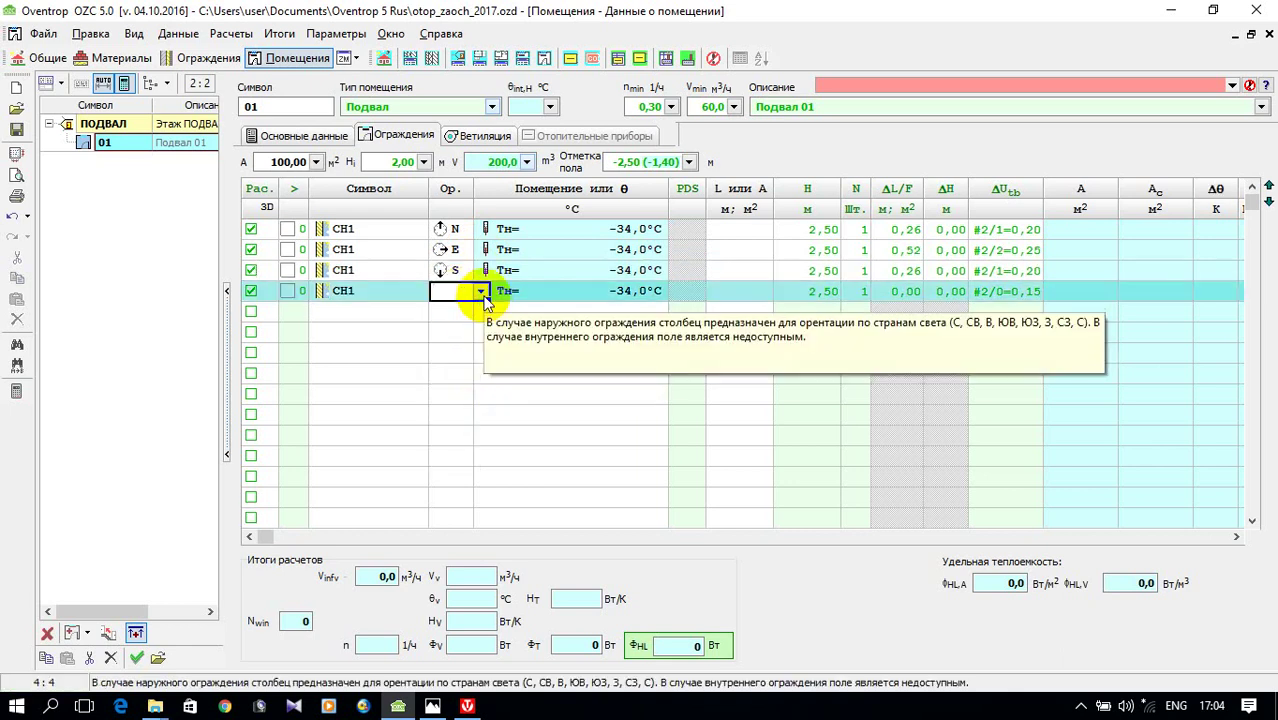
click(481, 292)
click(452, 436)
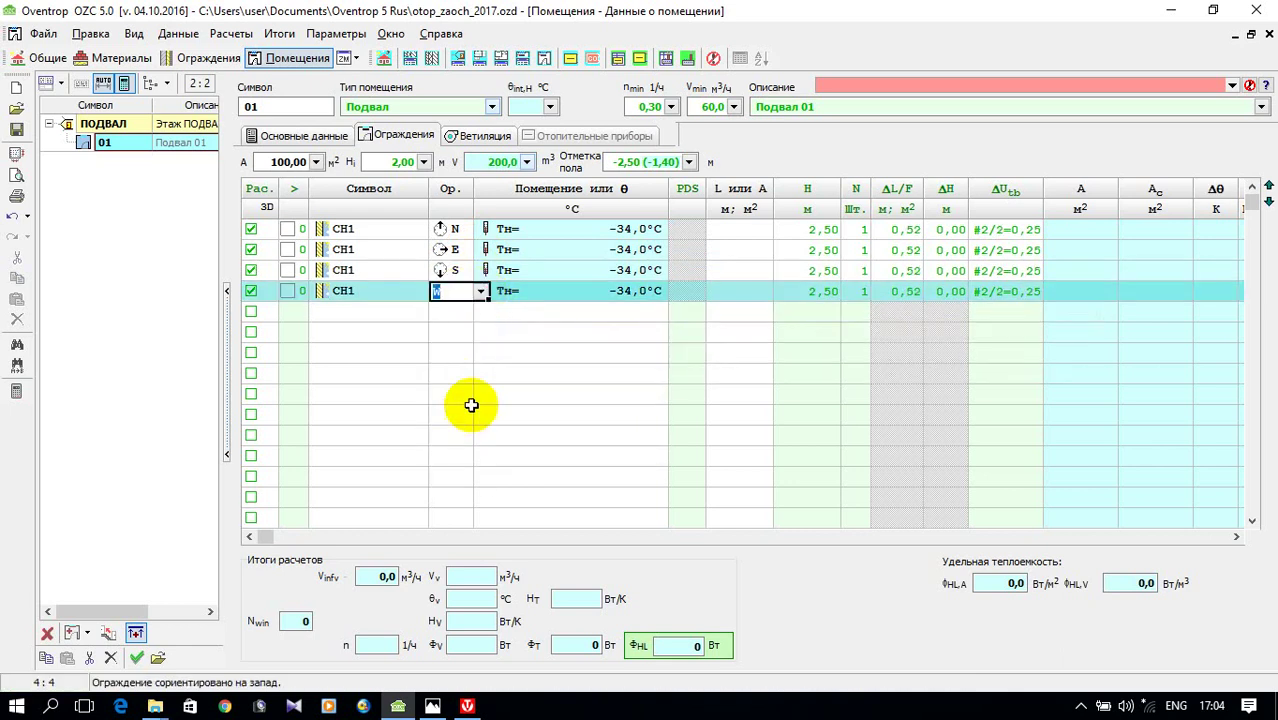
- Set the height H of all four СН1 walls in room 01 to 1.1 m
click(818, 229)
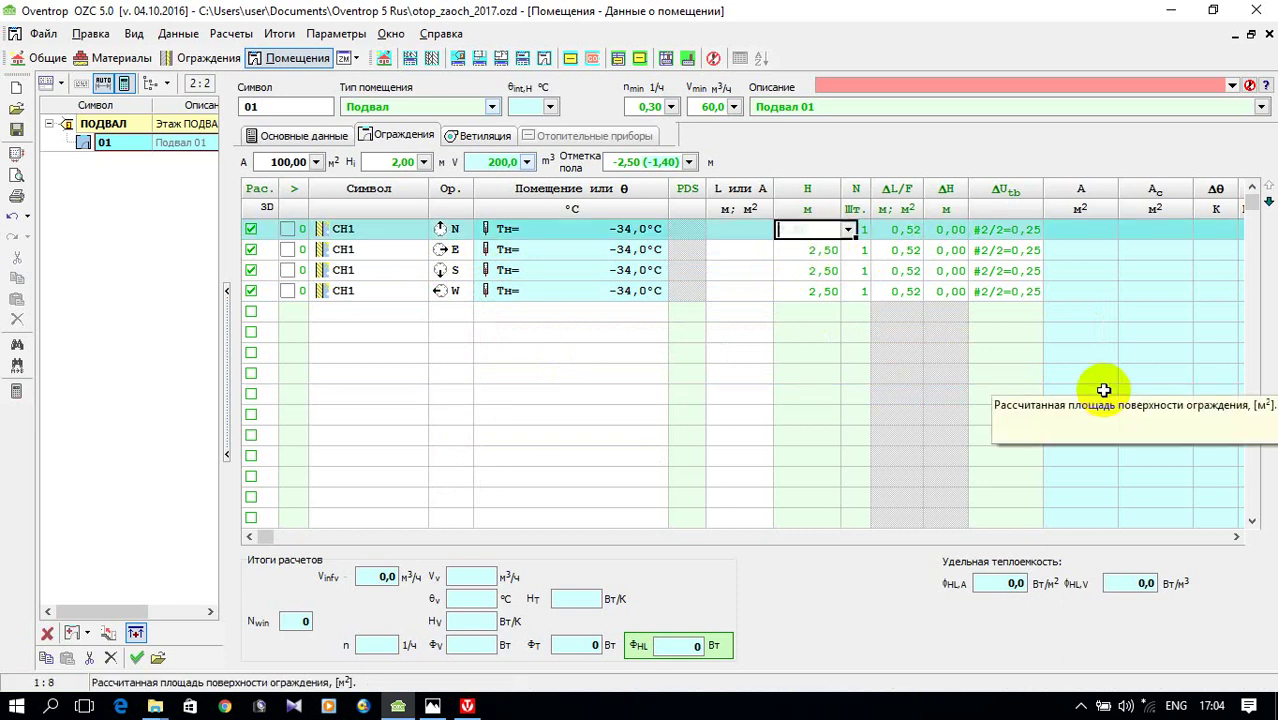
text(1.1)
key(Return)
text(1.1)
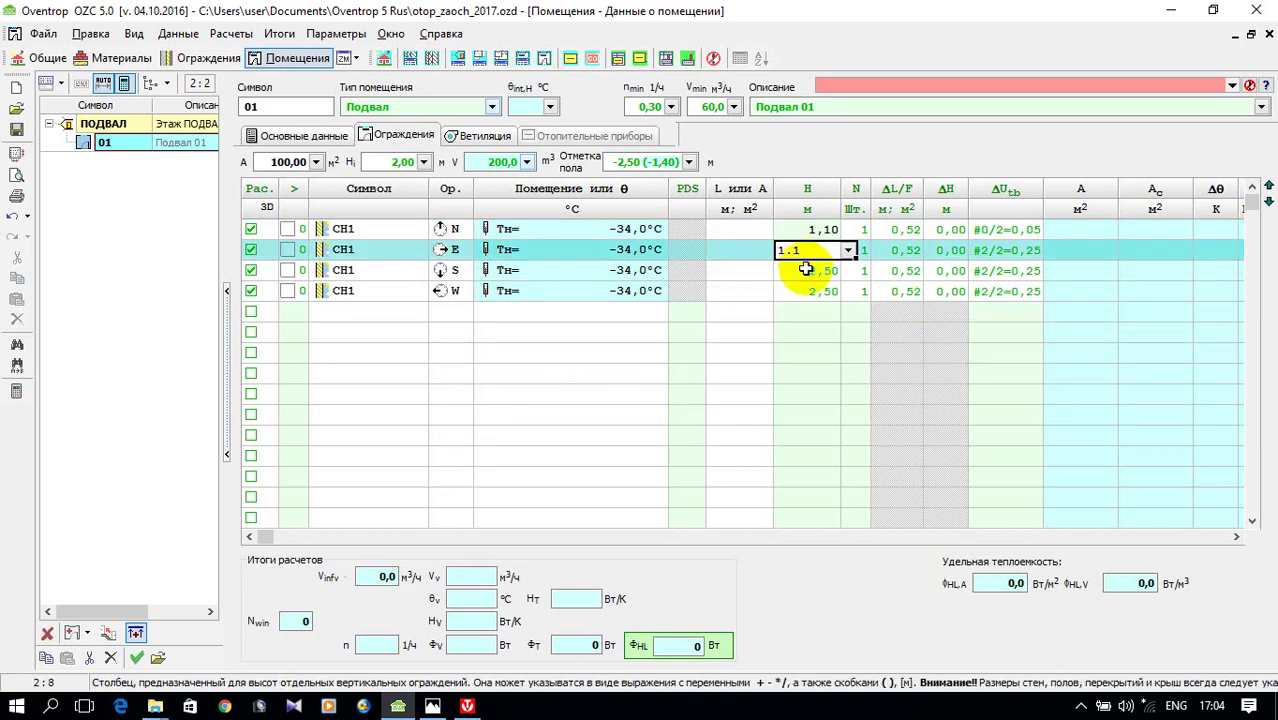
key(Return)
text(1.1)
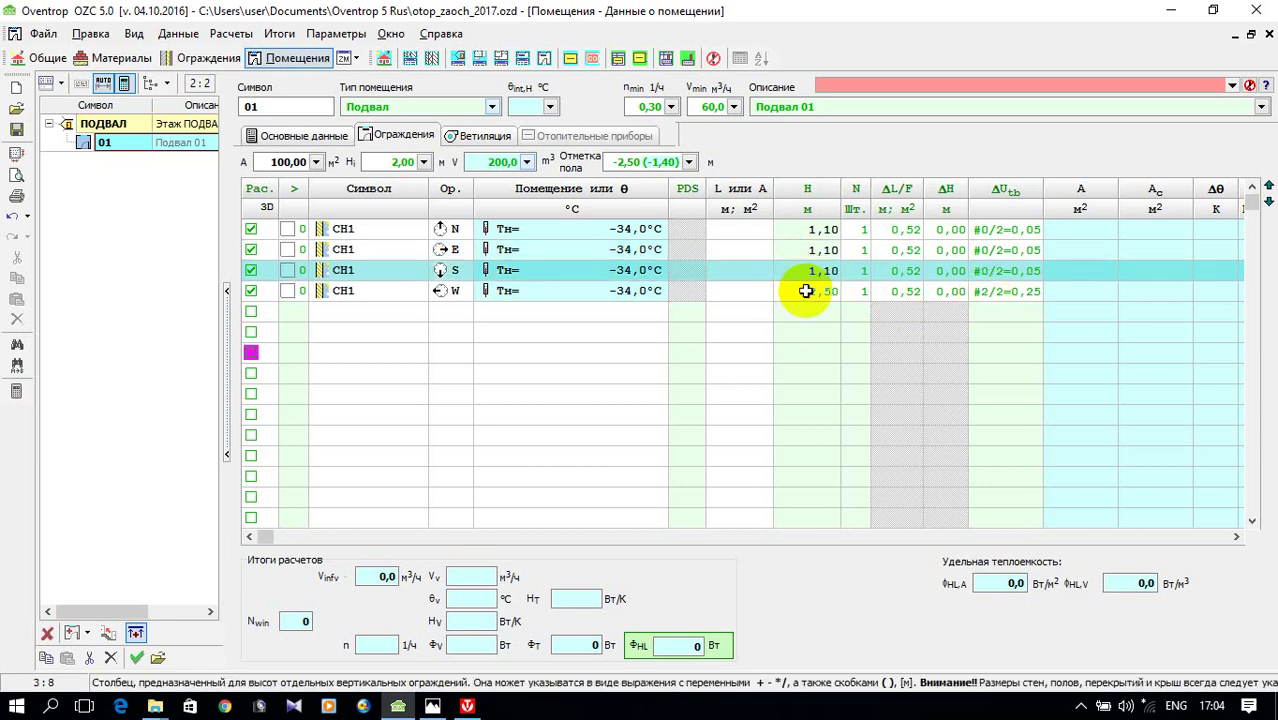
key(Return)
key(Return)
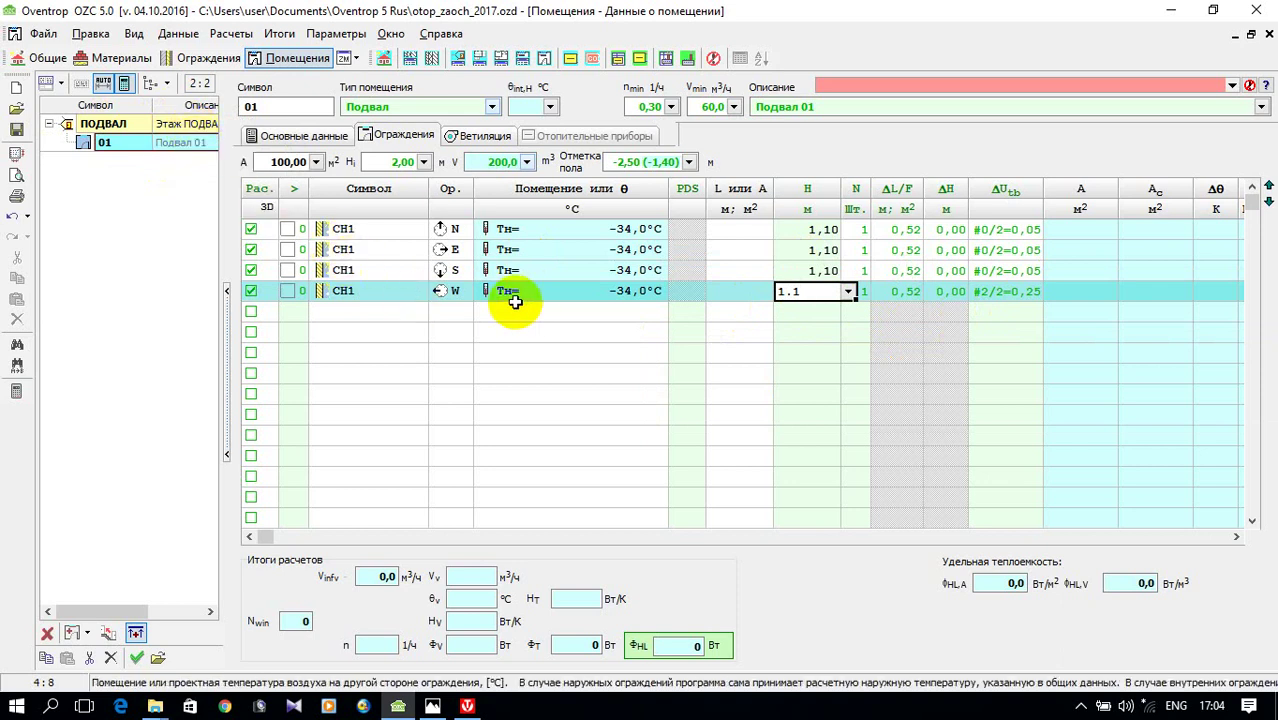
- Enter ground-contact wall СНГР1 as the fifth and sixth enclosures of room 01
click(398, 316)
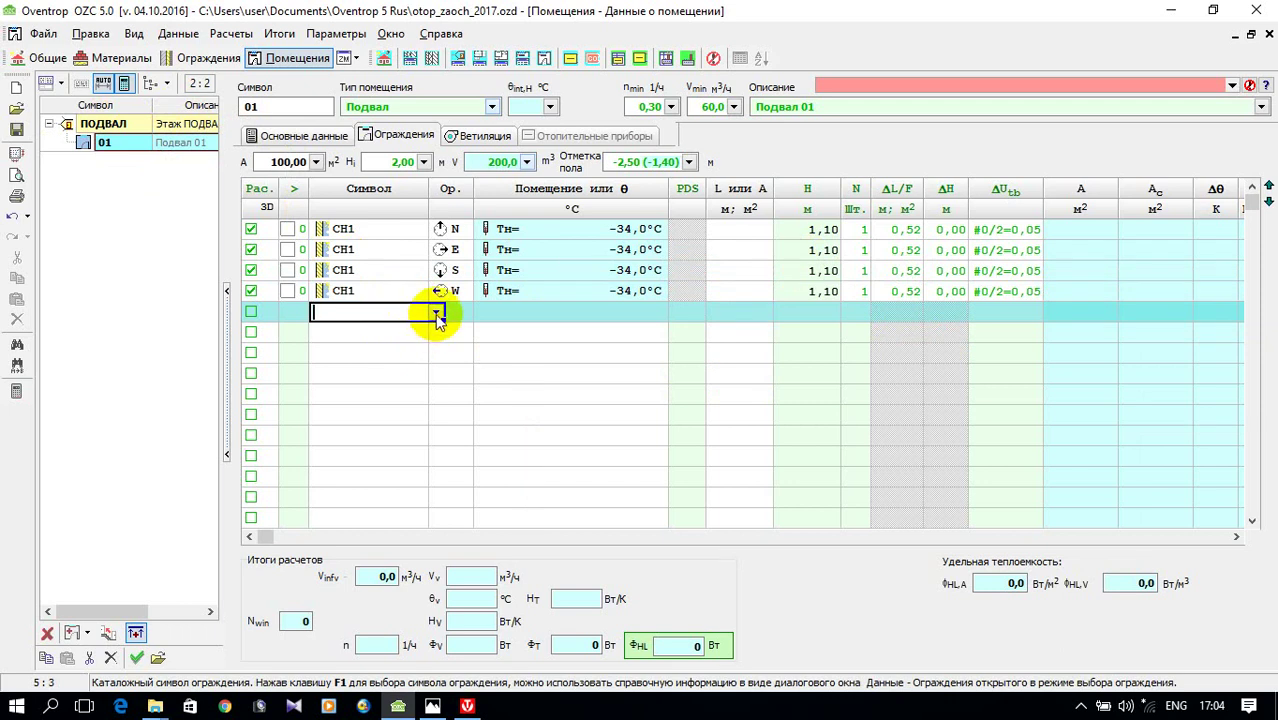
click(437, 313)
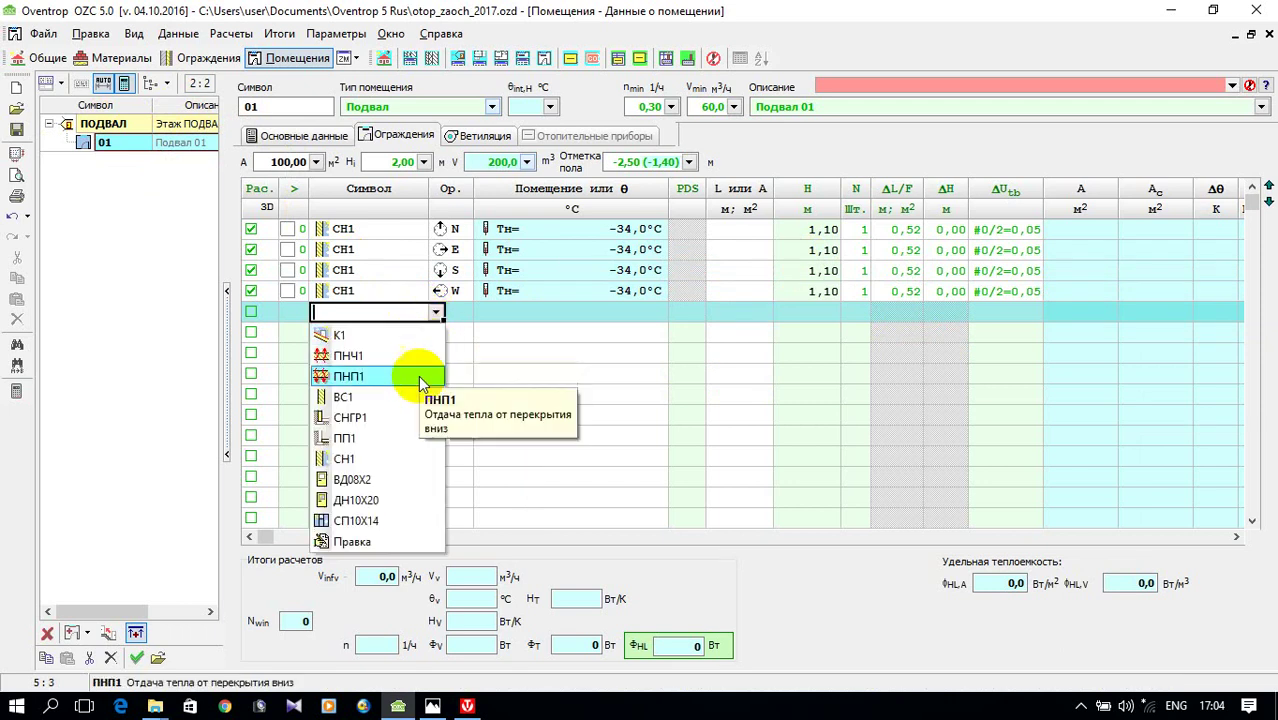
click(421, 417)
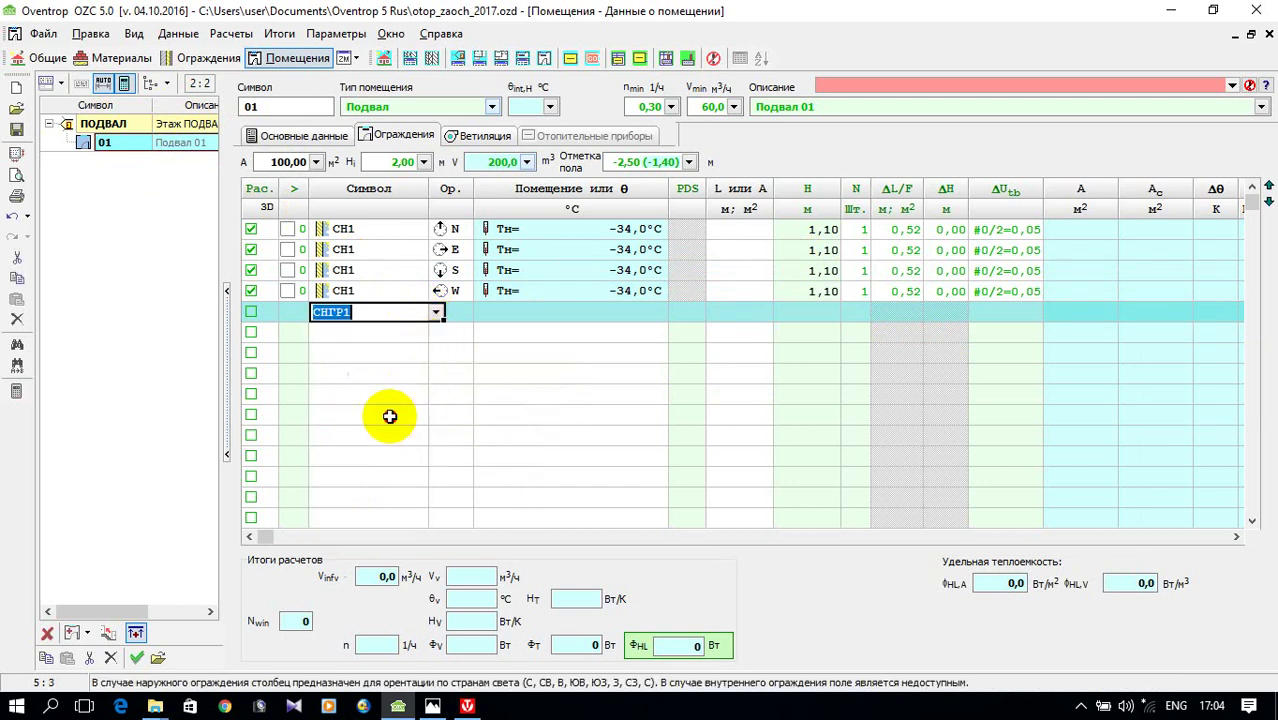
click(366, 336)
click(435, 335)
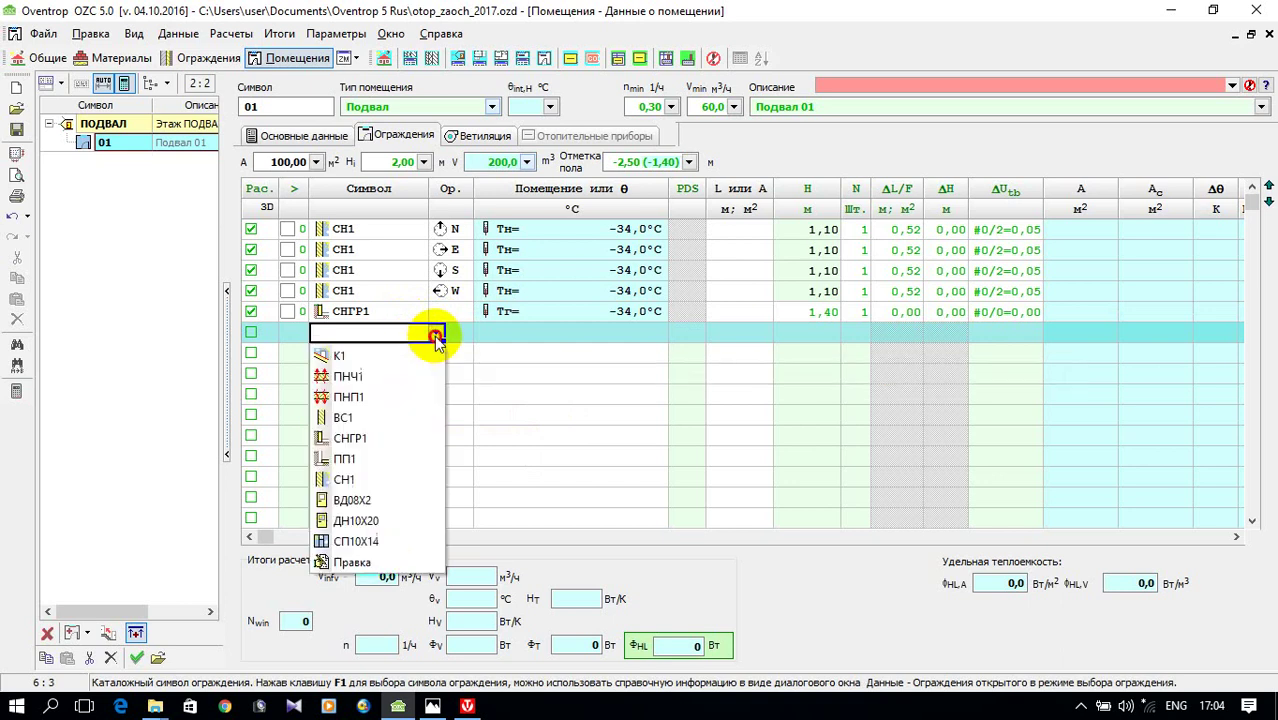
click(394, 438)
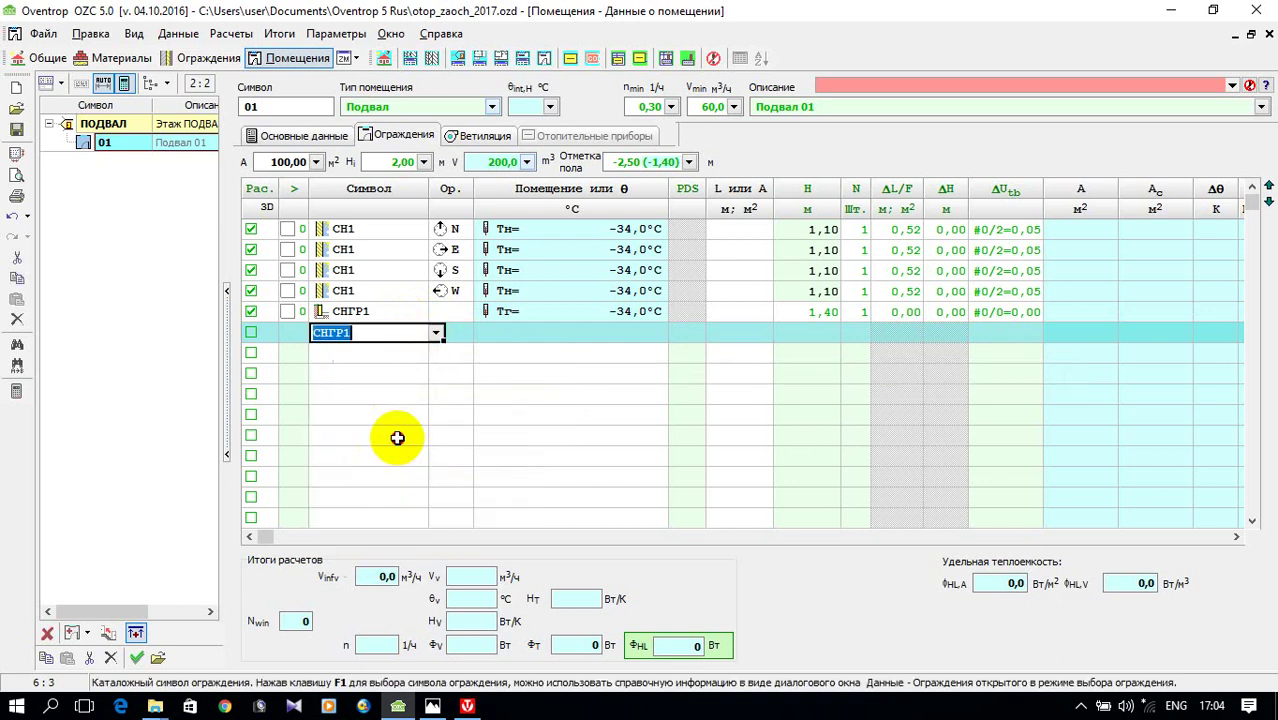
- Enter ground-contact wall СНГР1 as the seventh and eighth enclosures of room 01
click(388, 353)
click(435, 353)
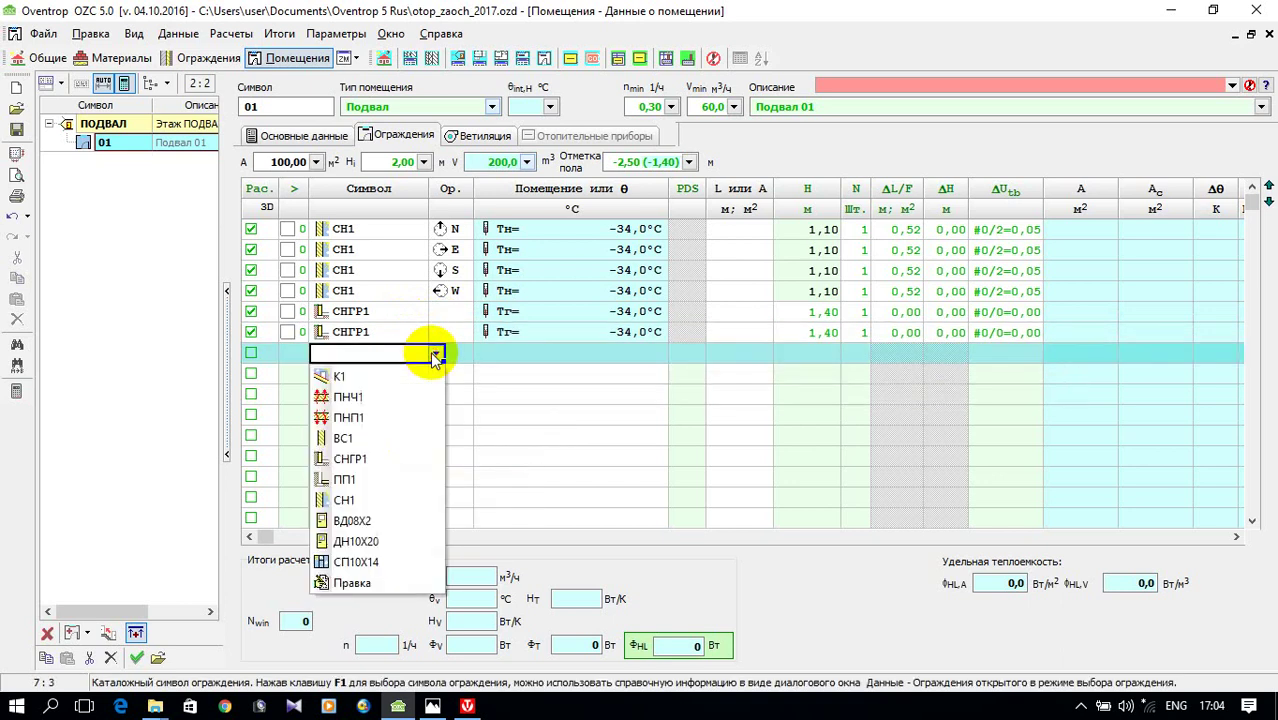
click(389, 462)
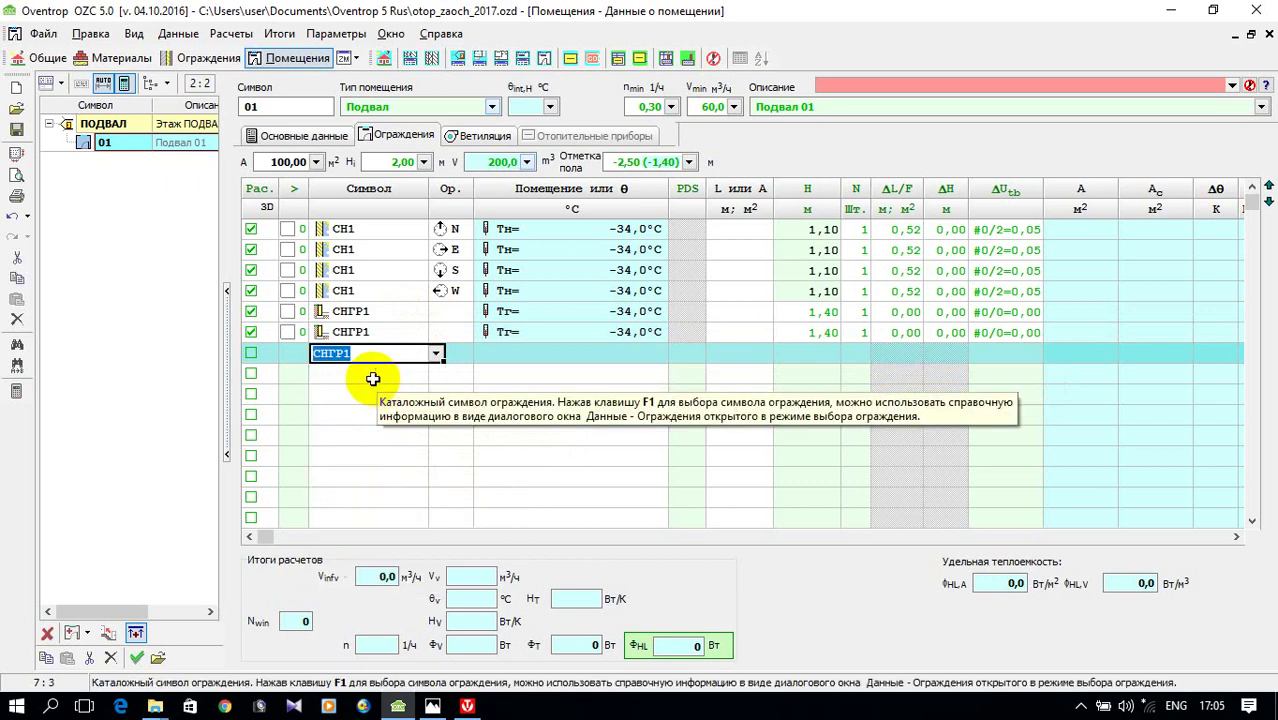
click(415, 375)
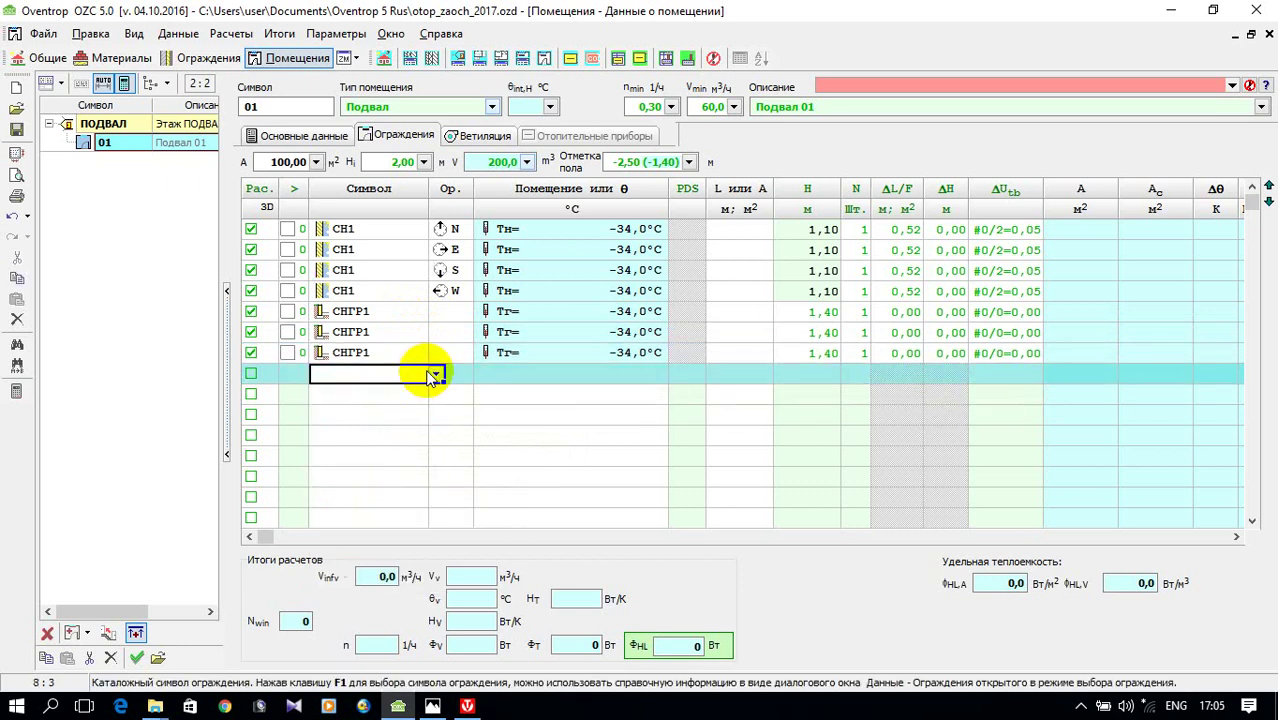
click(436, 374)
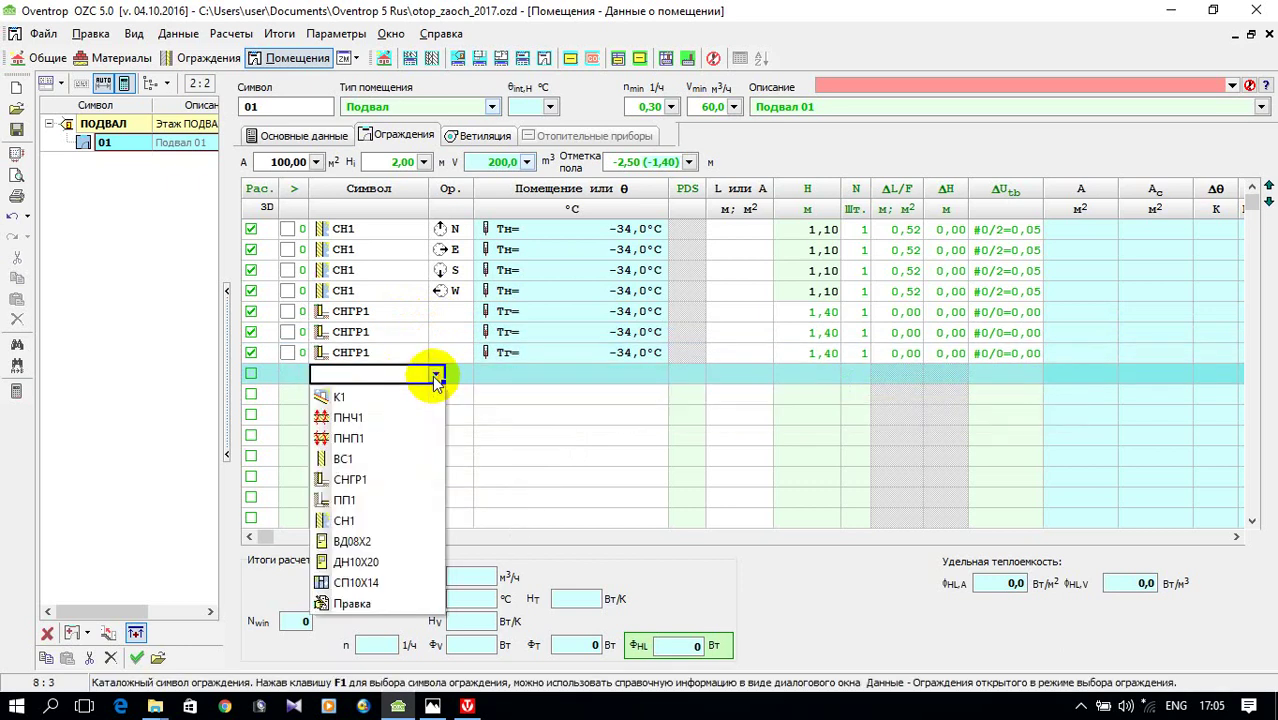
click(400, 481)
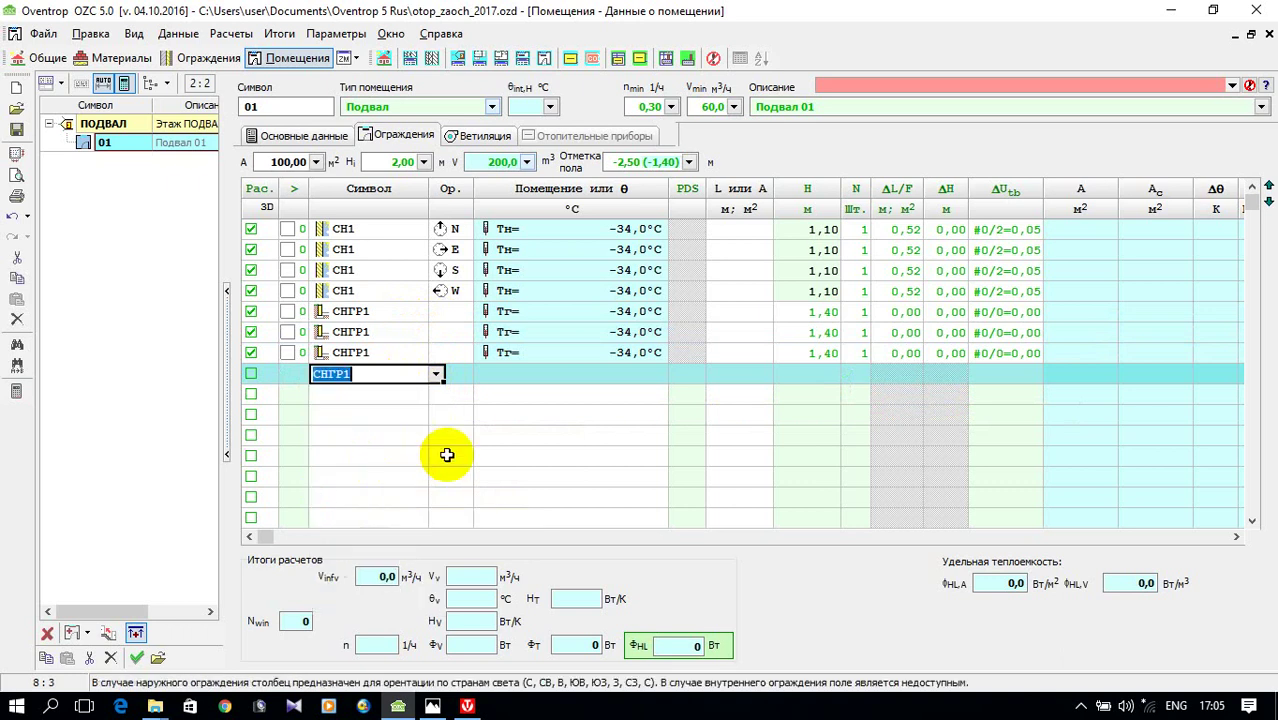
- Set the orientation of the first СНГР1 wall to N and the second to E
click(452, 319)
click(481, 313)
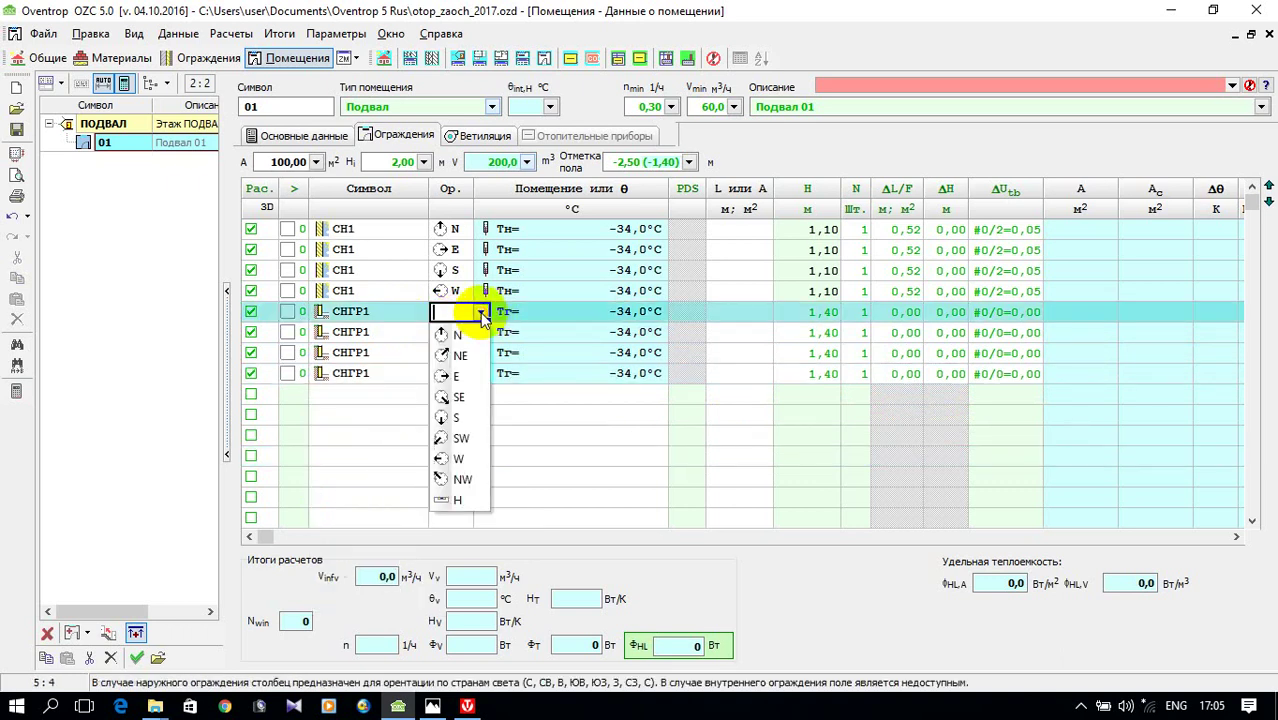
click(474, 340)
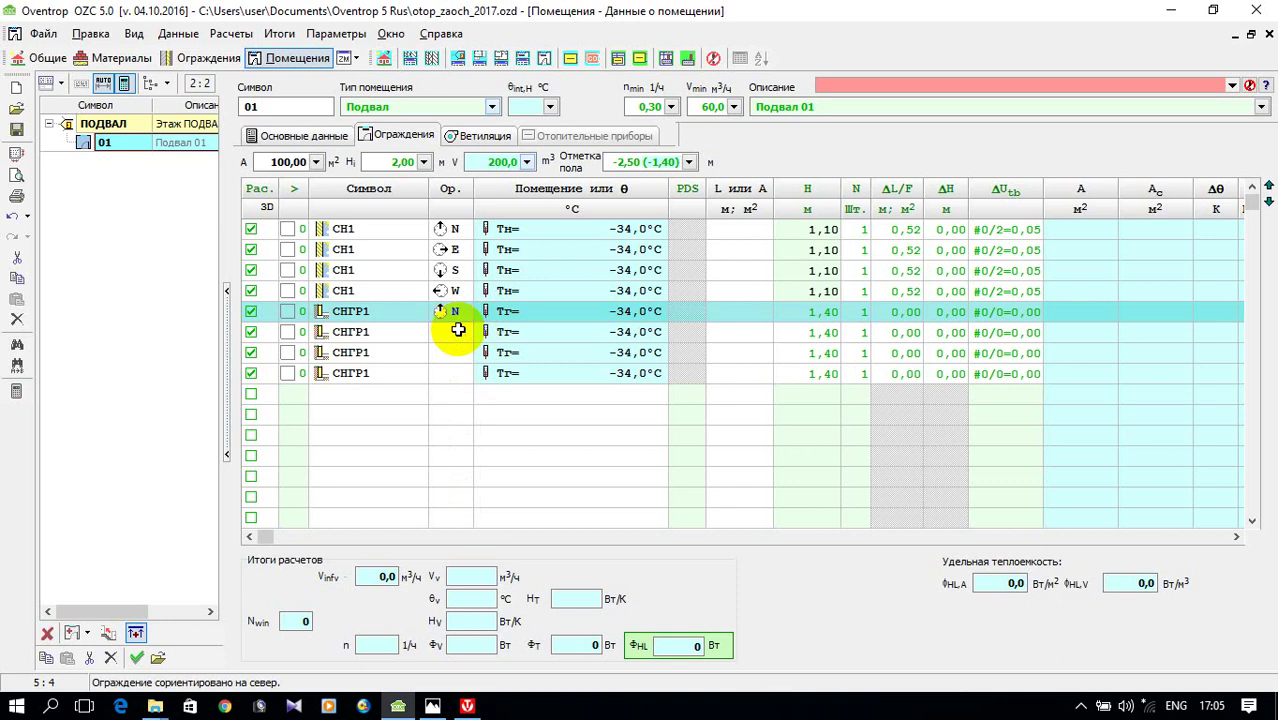
click(462, 330)
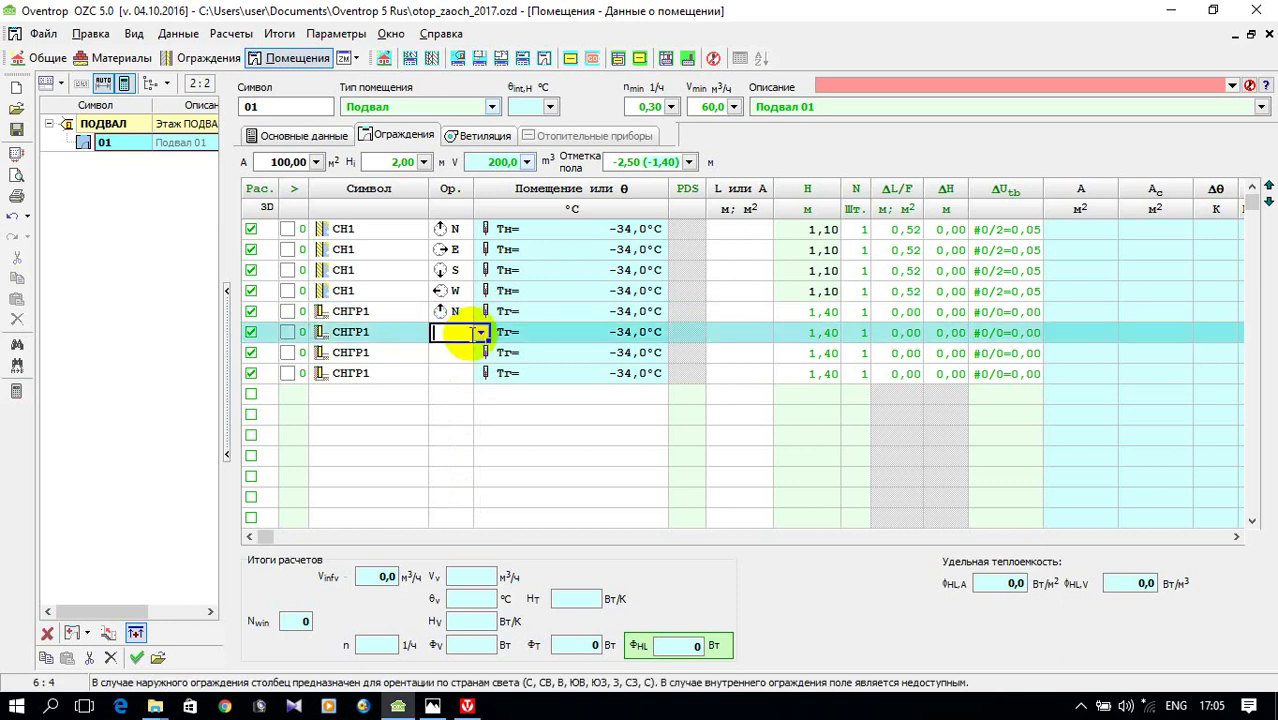
click(480, 333)
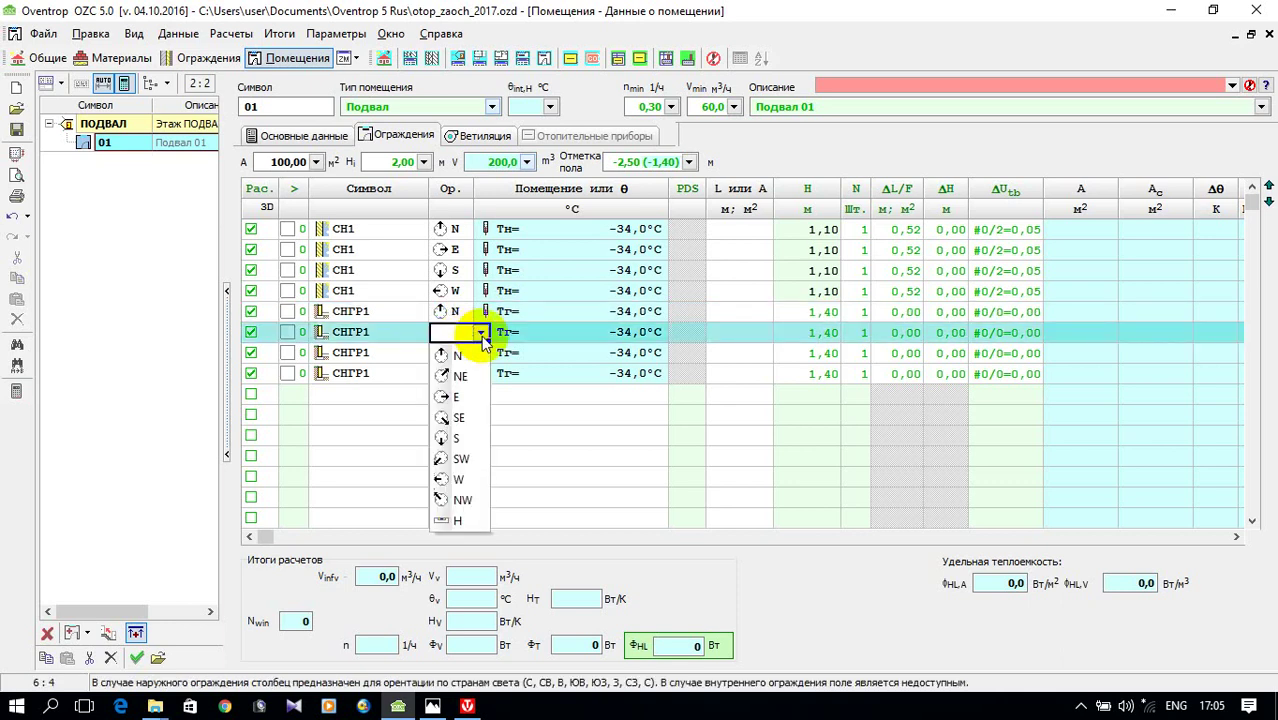
click(472, 393)
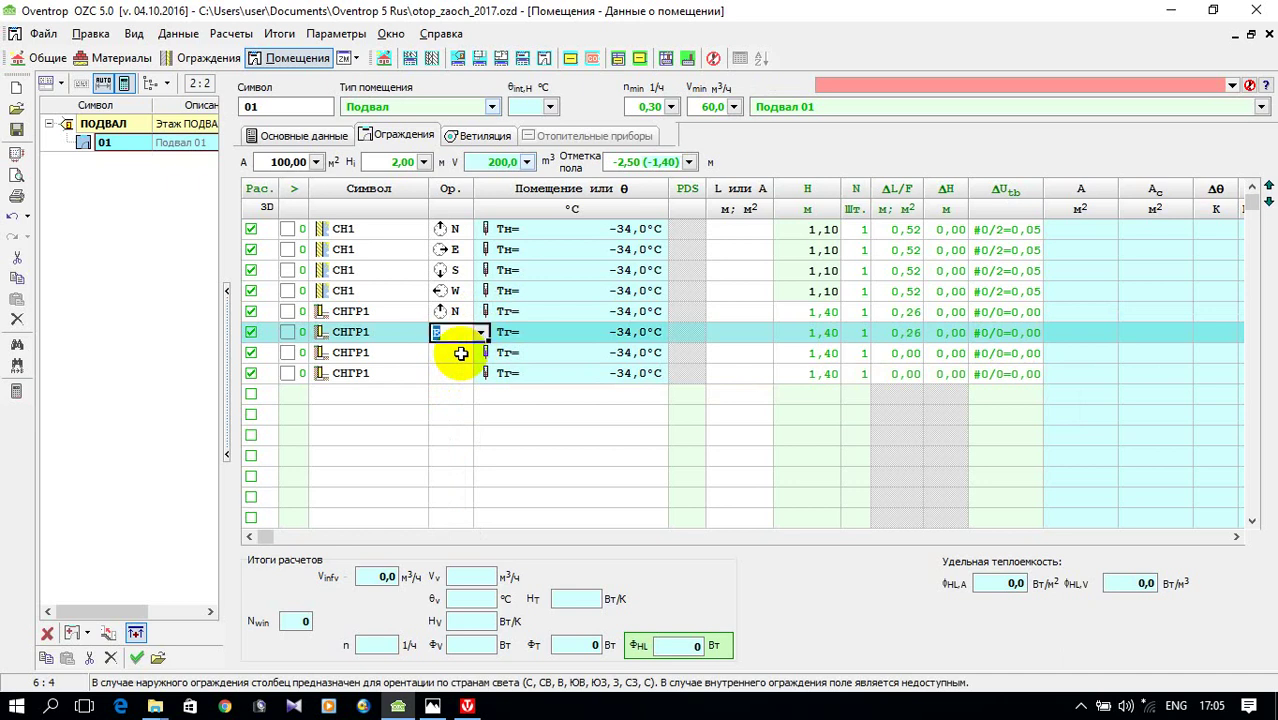
- Orient the third СНГР1 wall to S and the fourth to W
click(461, 353)
click(481, 355)
click(467, 453)
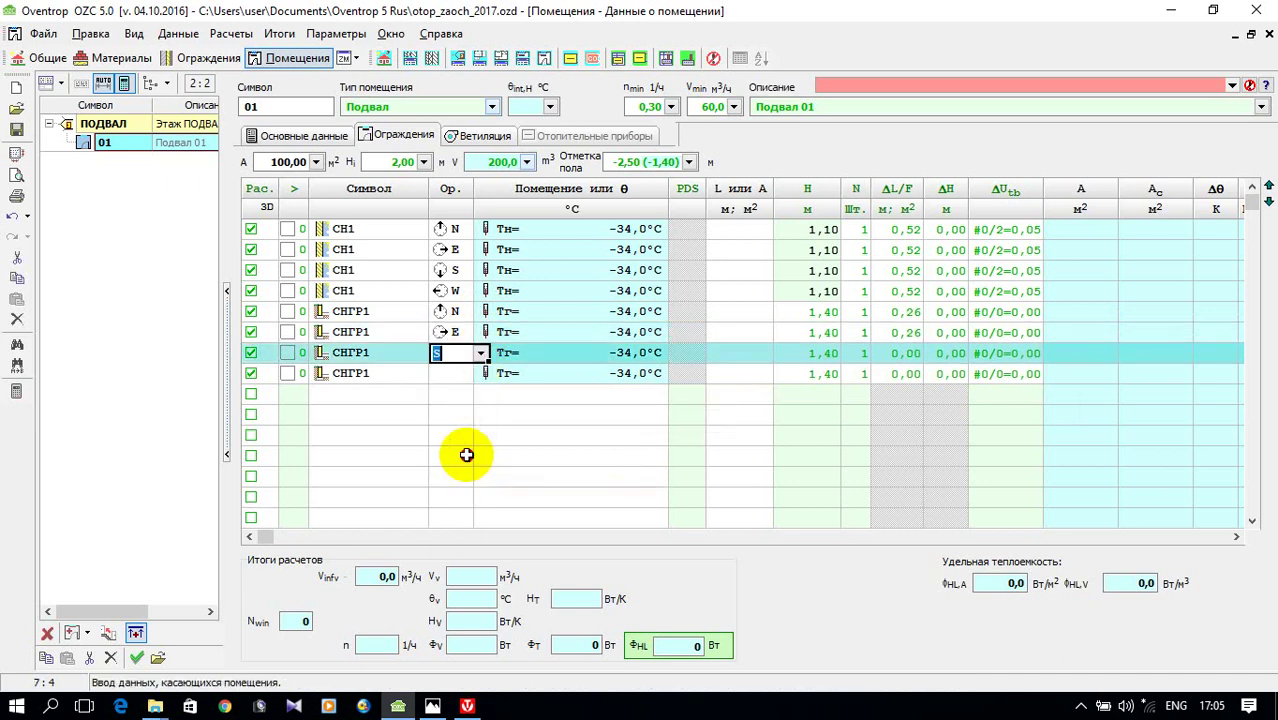
click(458, 374)
click(479, 374)
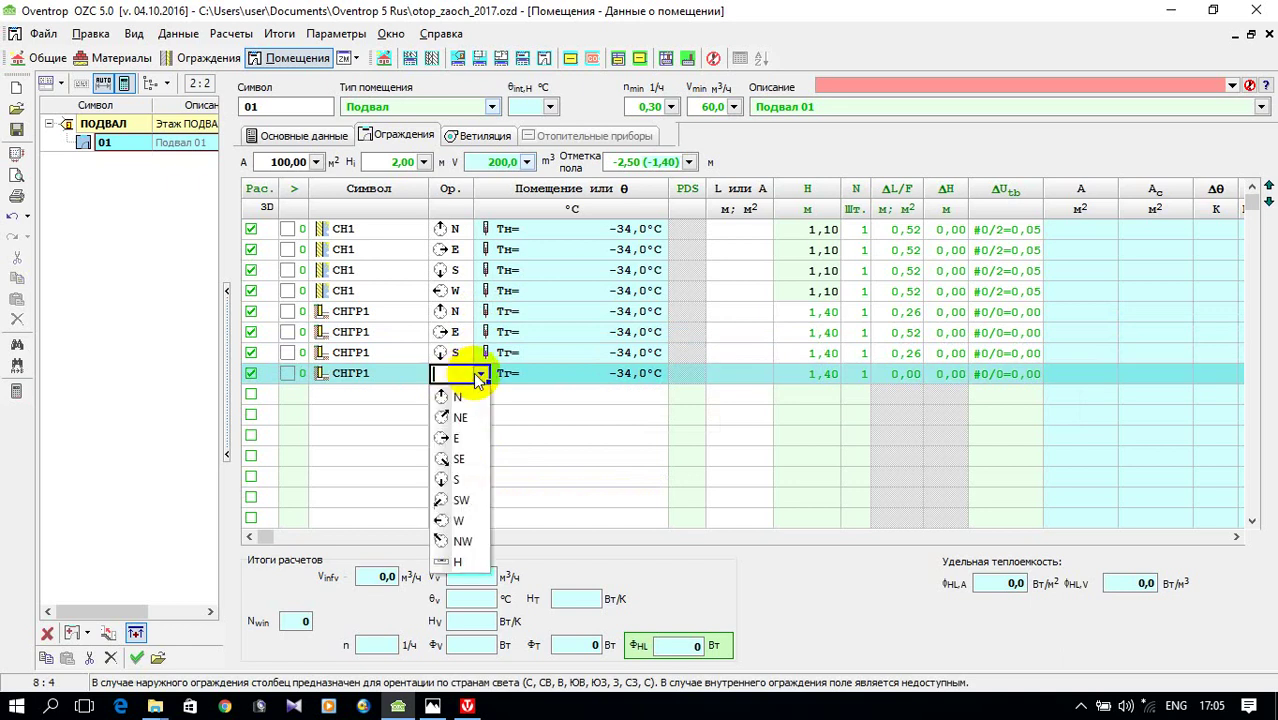
click(459, 521)
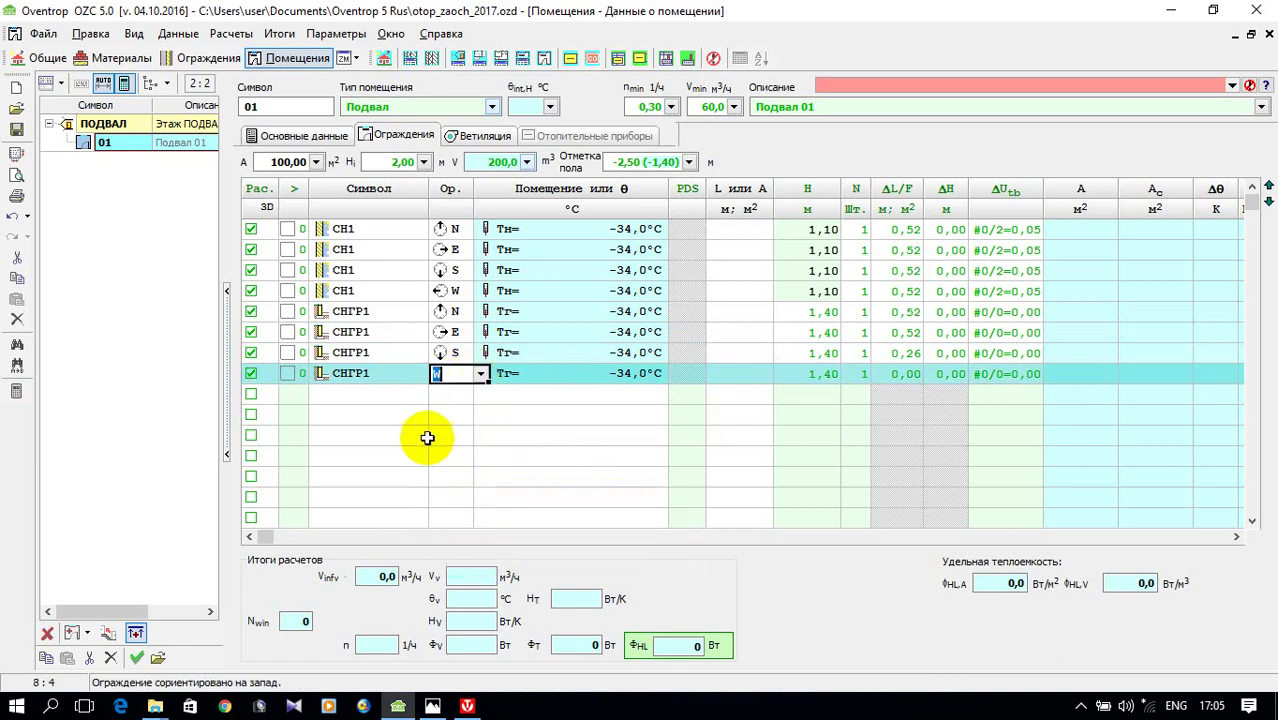
click(792, 406)
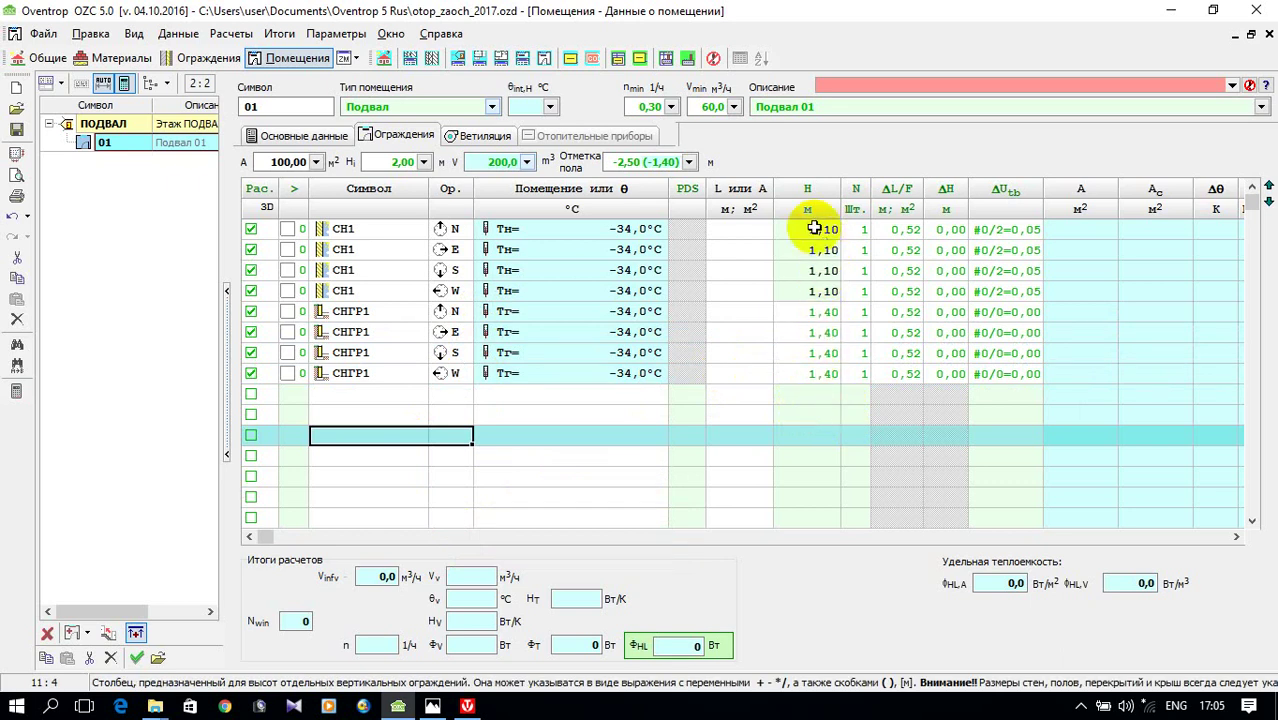
- Set the length of each of the four СН1 outer walls of room 01 to 10 m
mouse_move(825, 289)
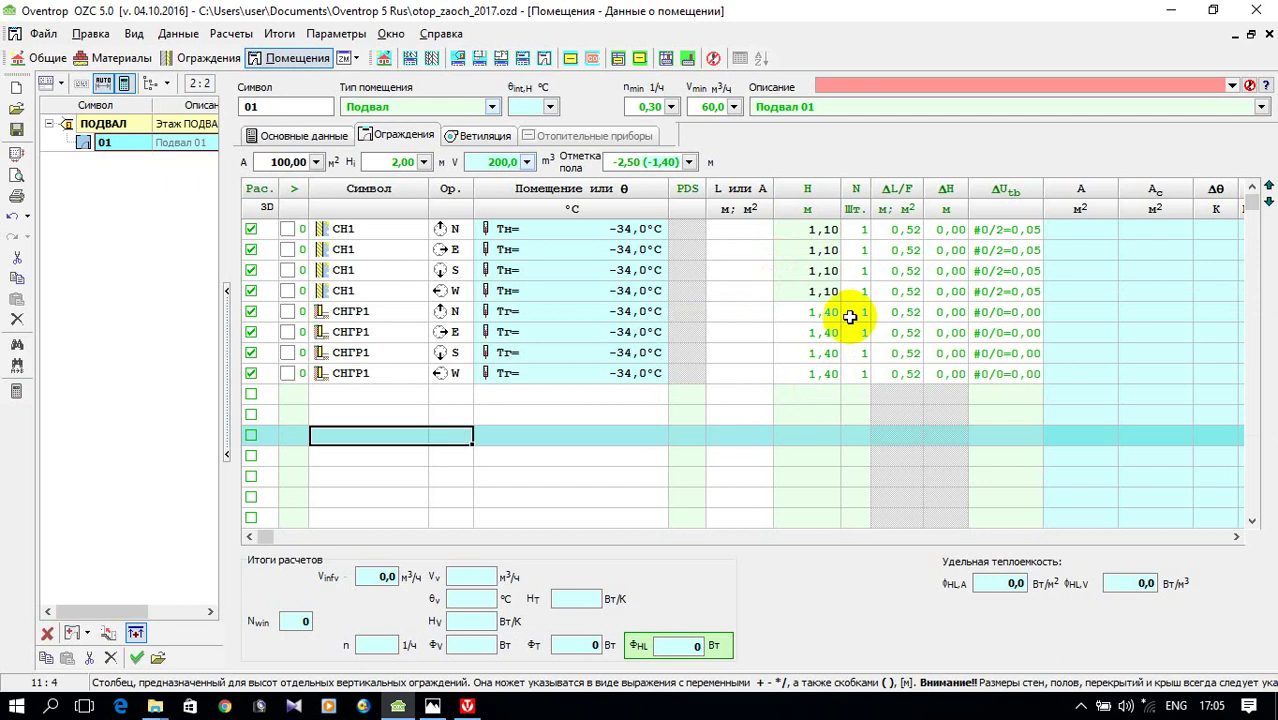
mouse_move(867, 408)
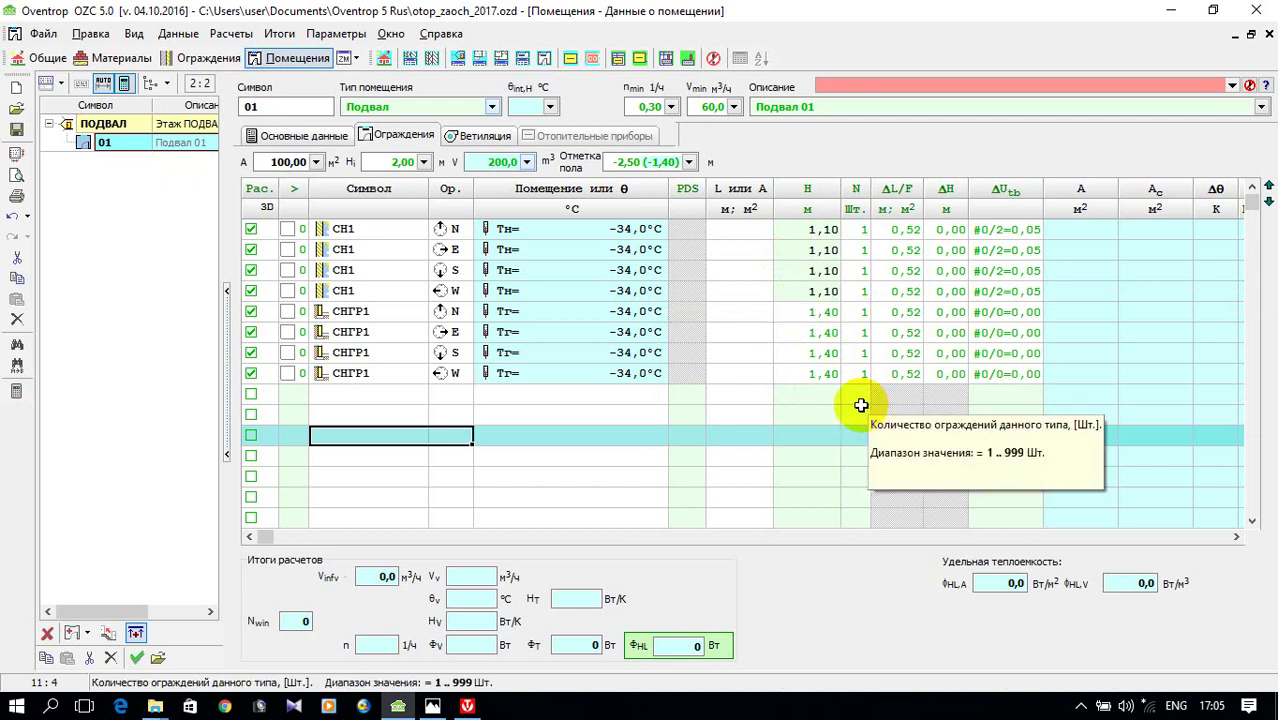
click(745, 229)
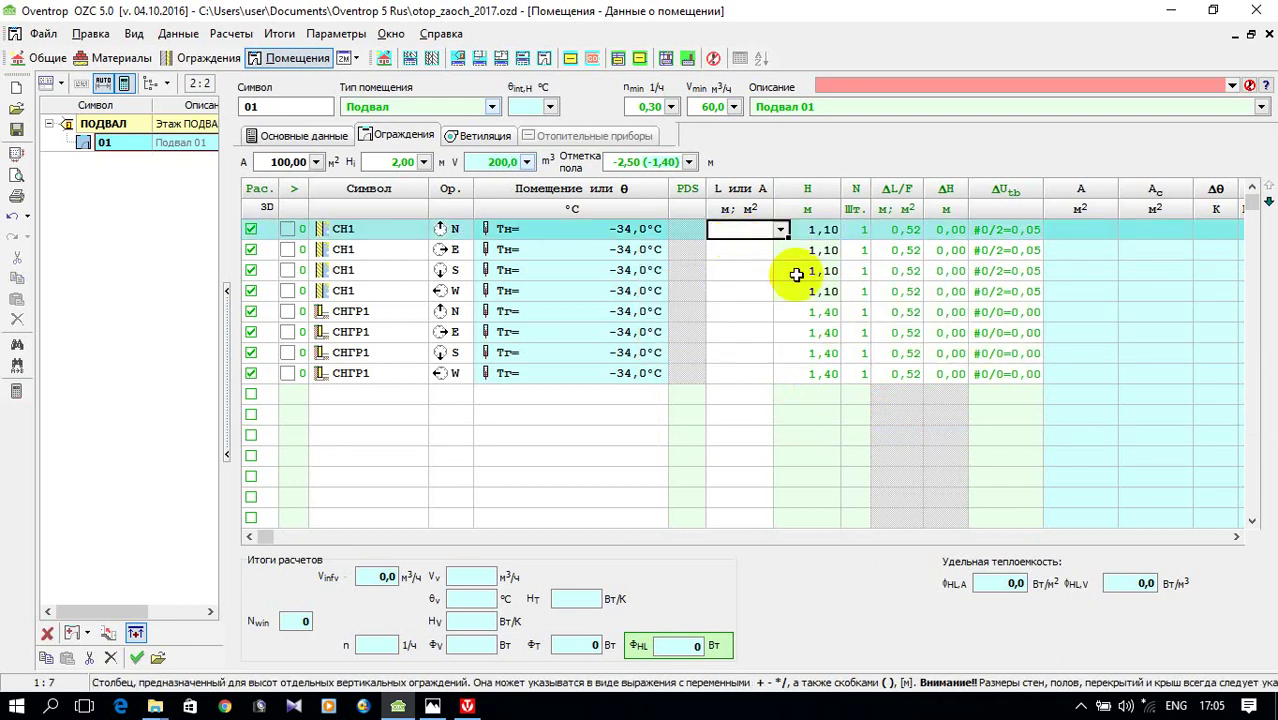
mouse_move(786, 277)
text(1)
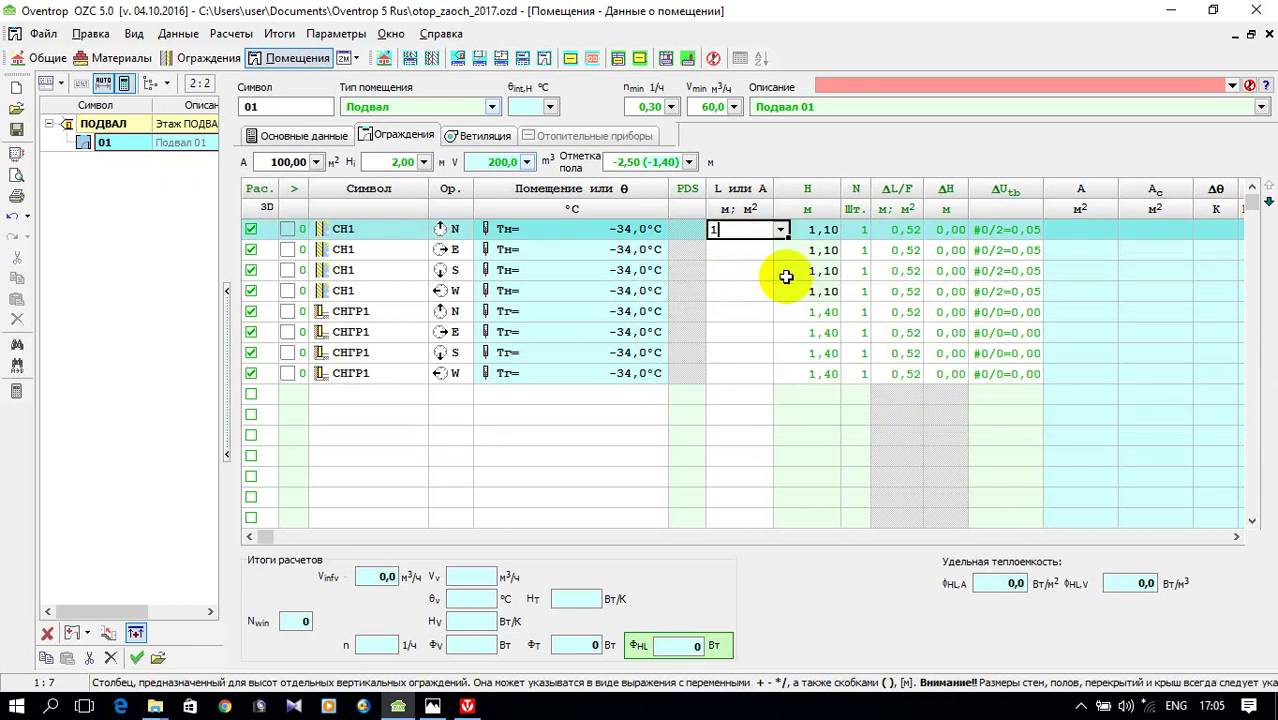
text(0)
key(Return)
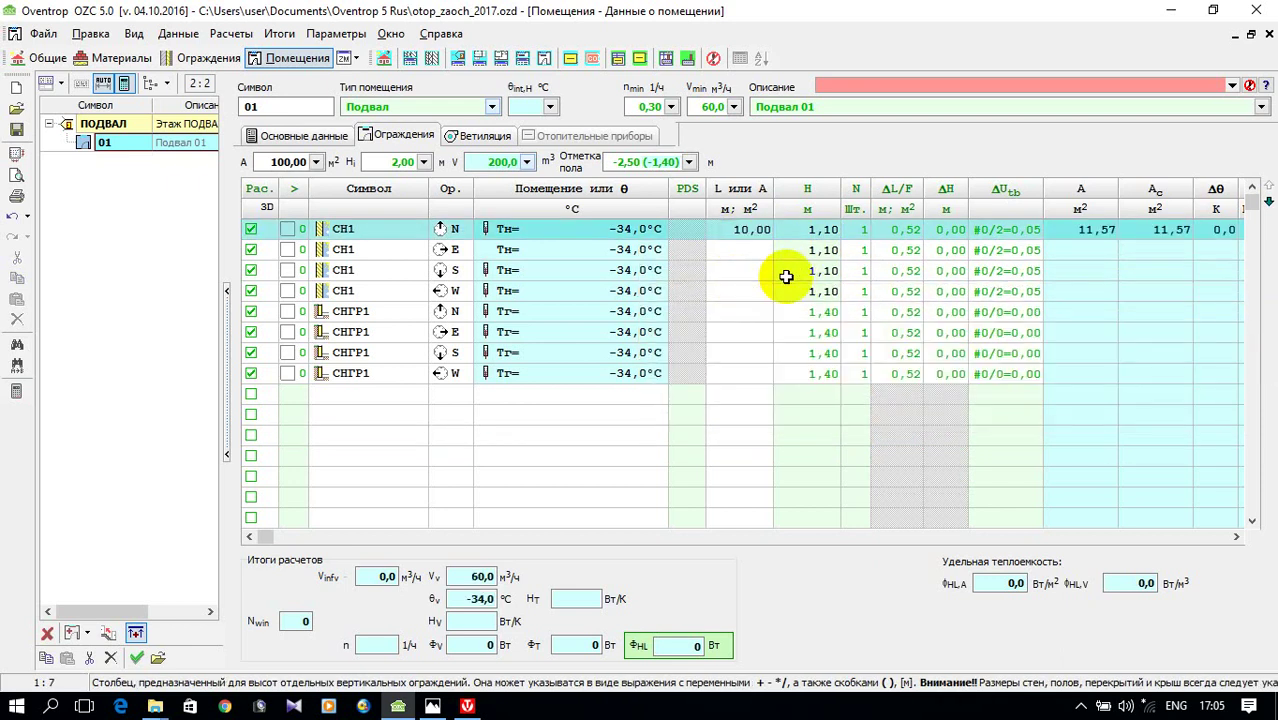
key(Return)
key(Return)
key(Down)
text(10)
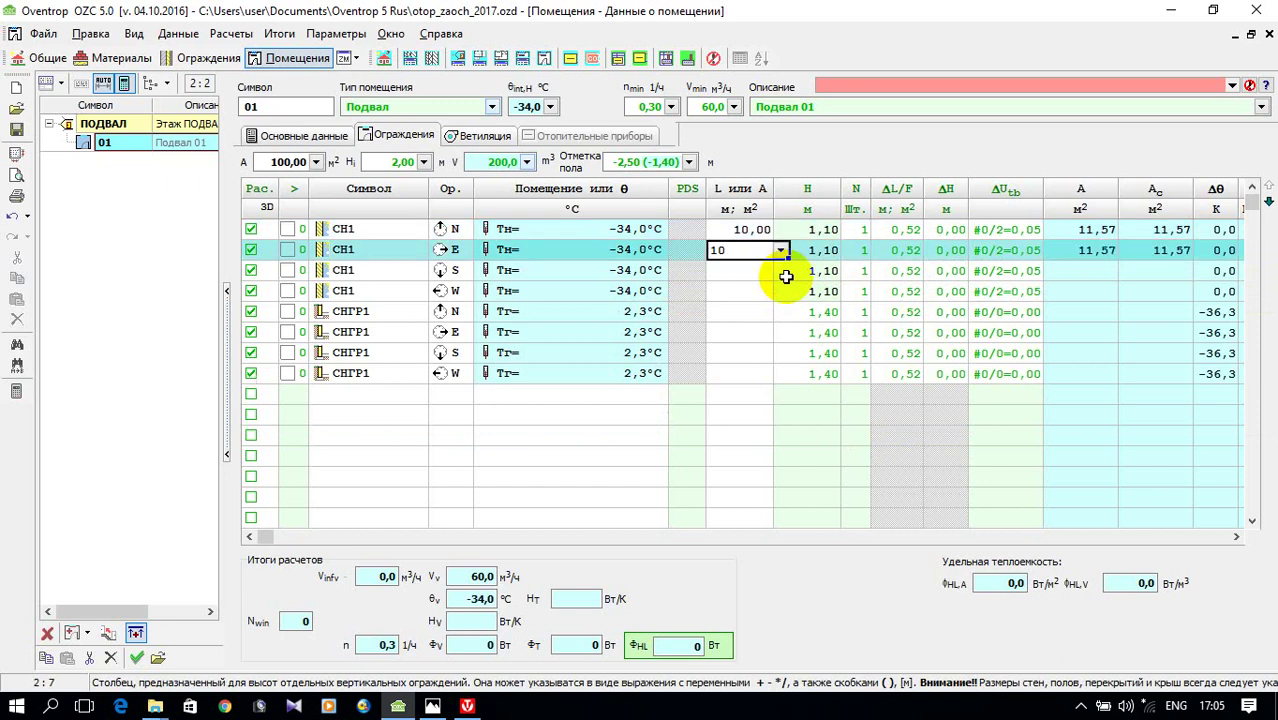
key(Down)
text(10)
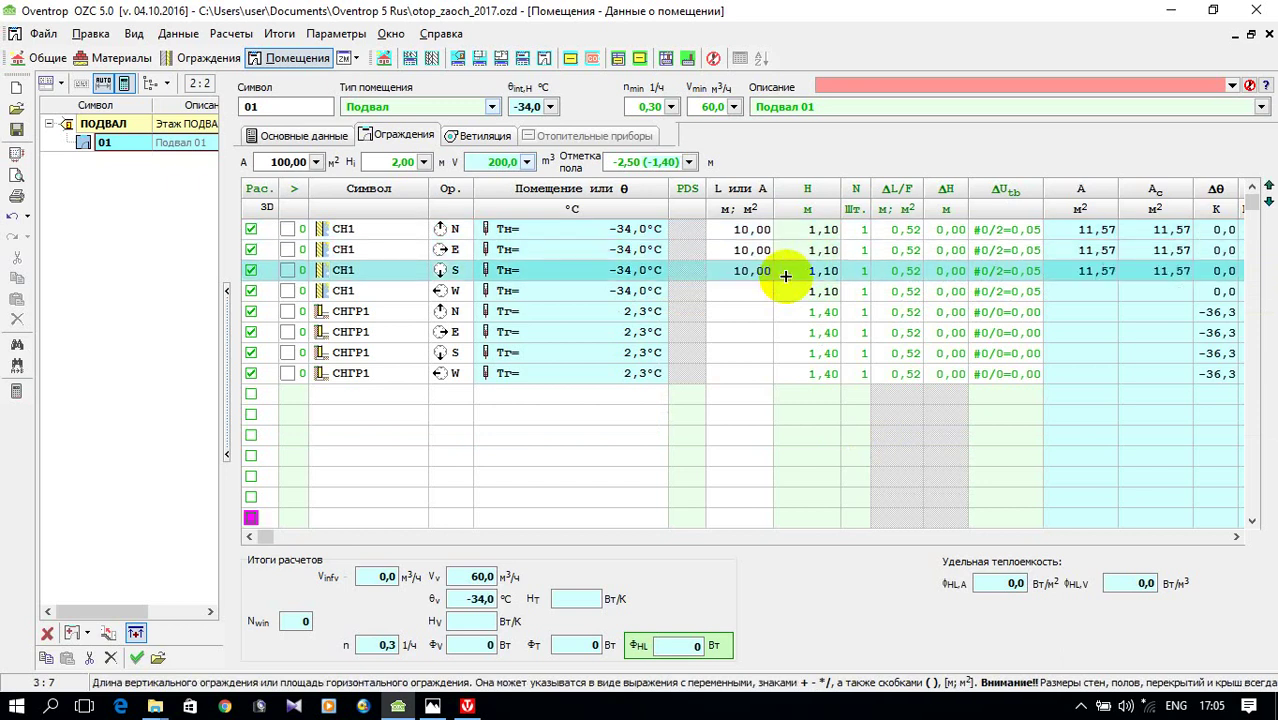
key(Down)
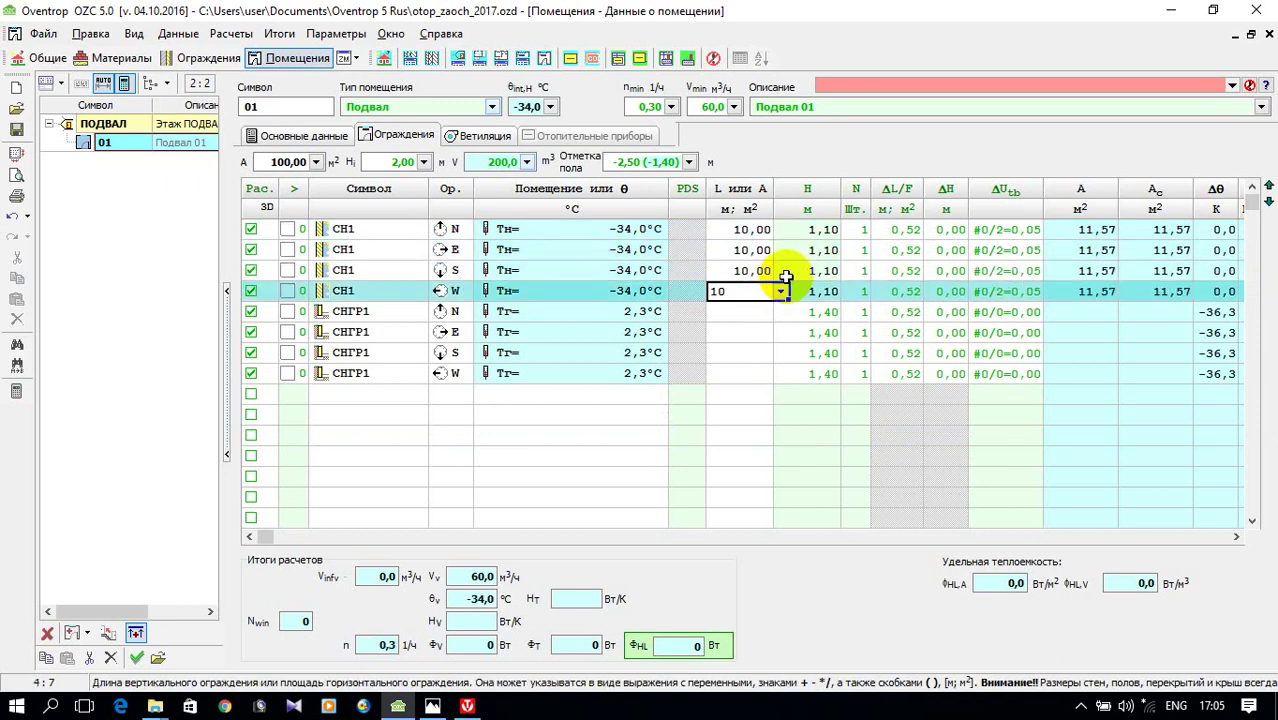
- Set the length of all four ground-contact walls СНГР1 in room 01 to 10 m
key(Down)
text(10)
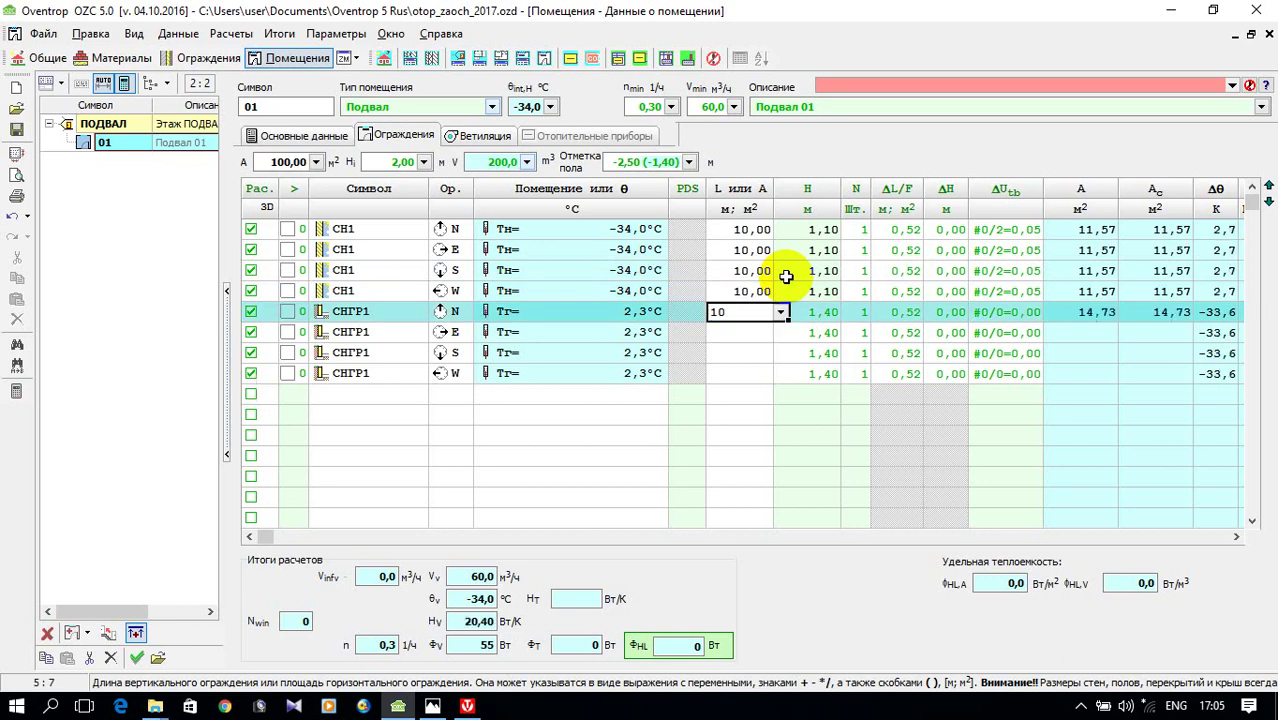
key(Down)
text(10)
key(Down)
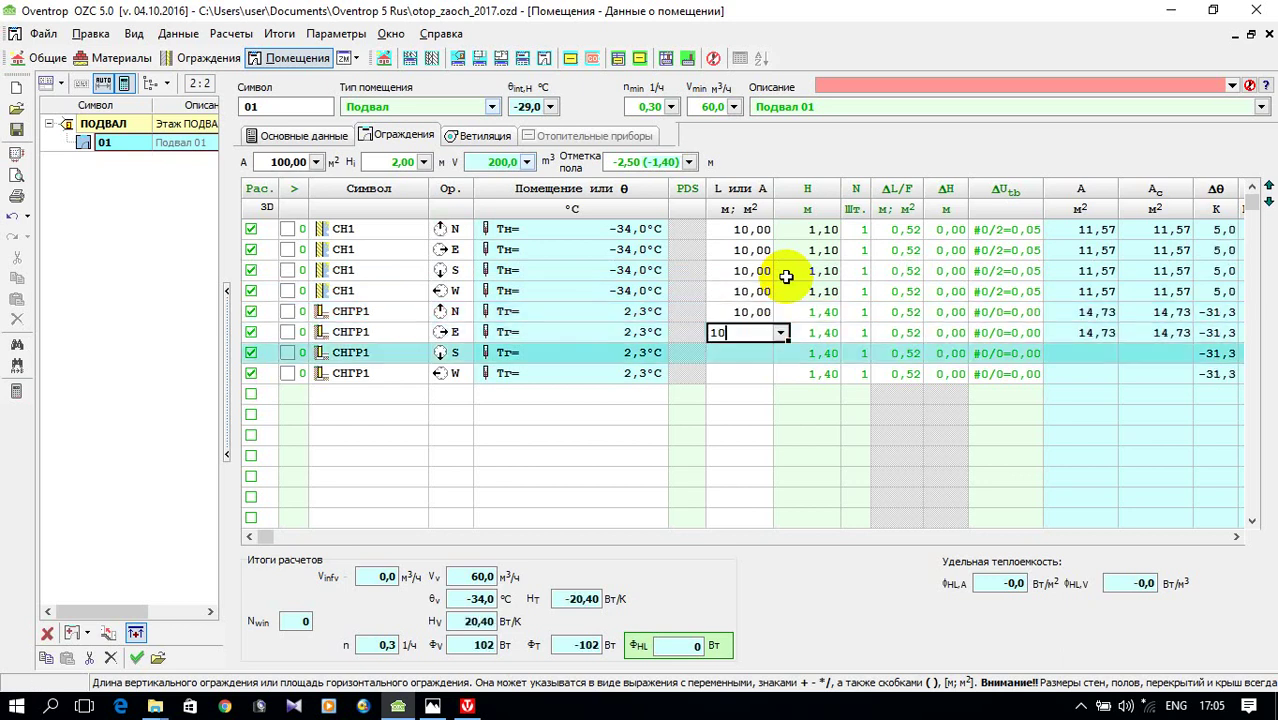
text(10)
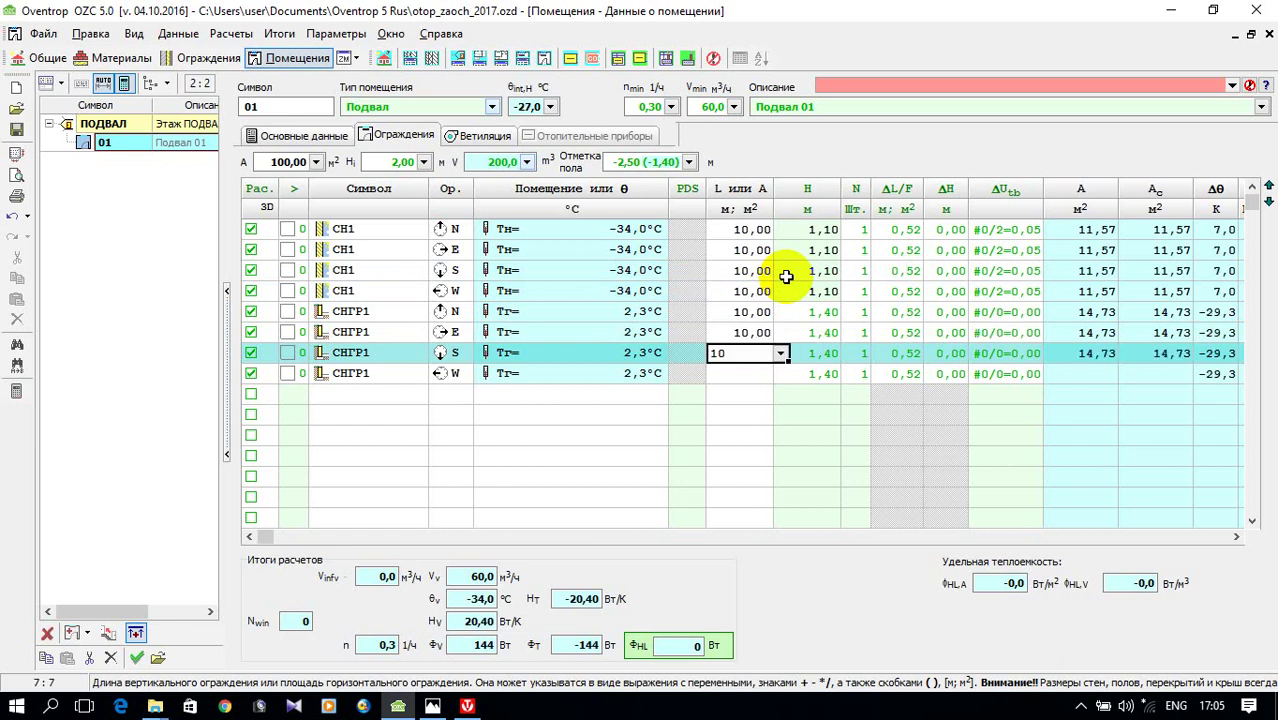
key(Down)
text(10)
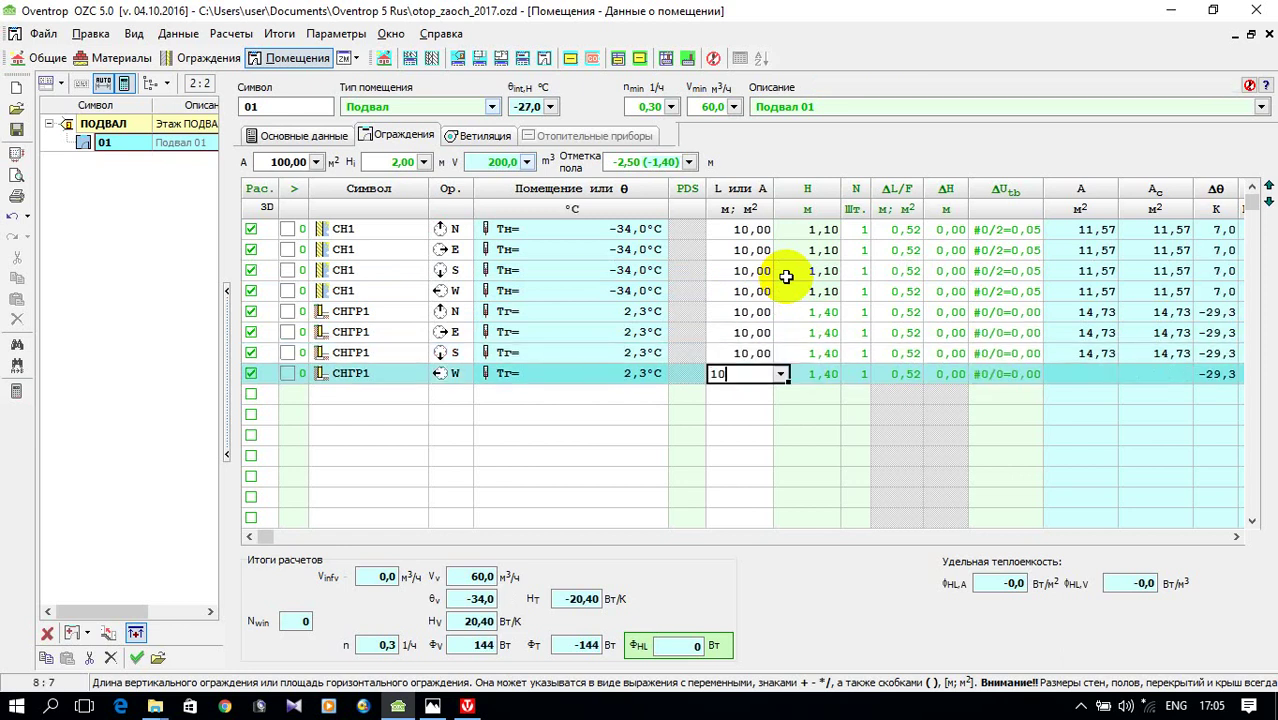
key(Down)
click(514, 440)
text(10)
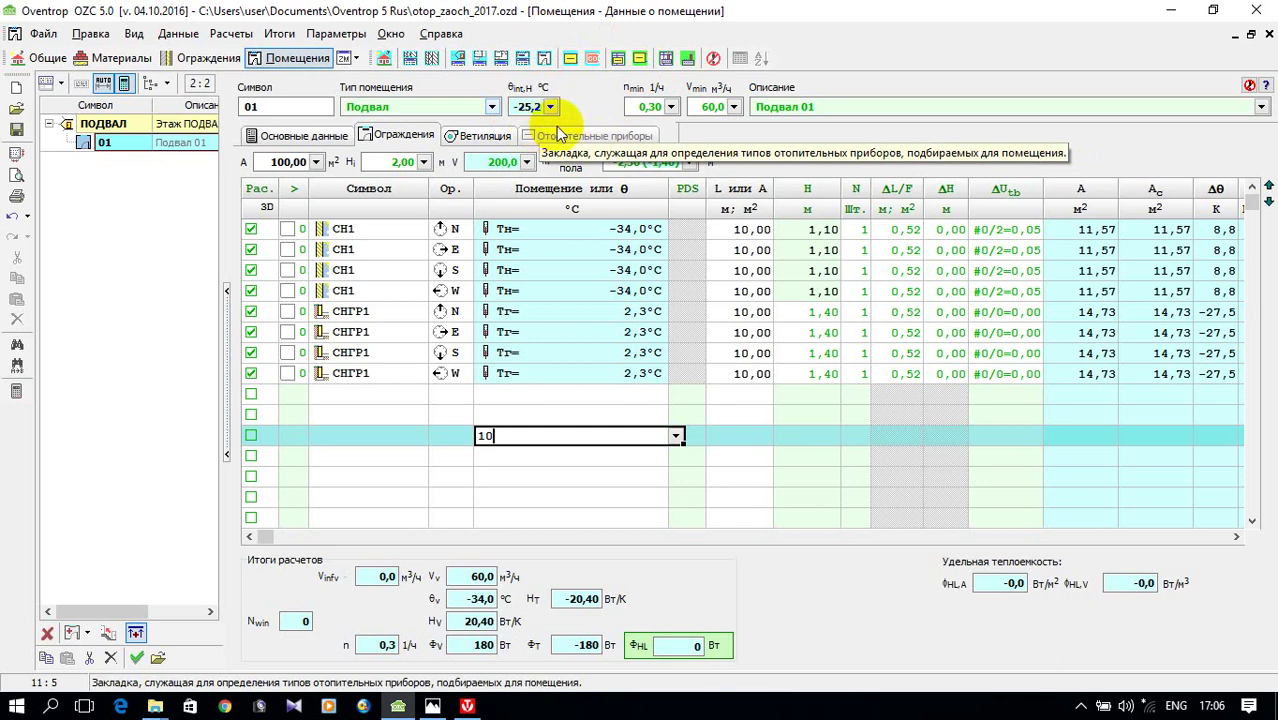
click(357, 400)
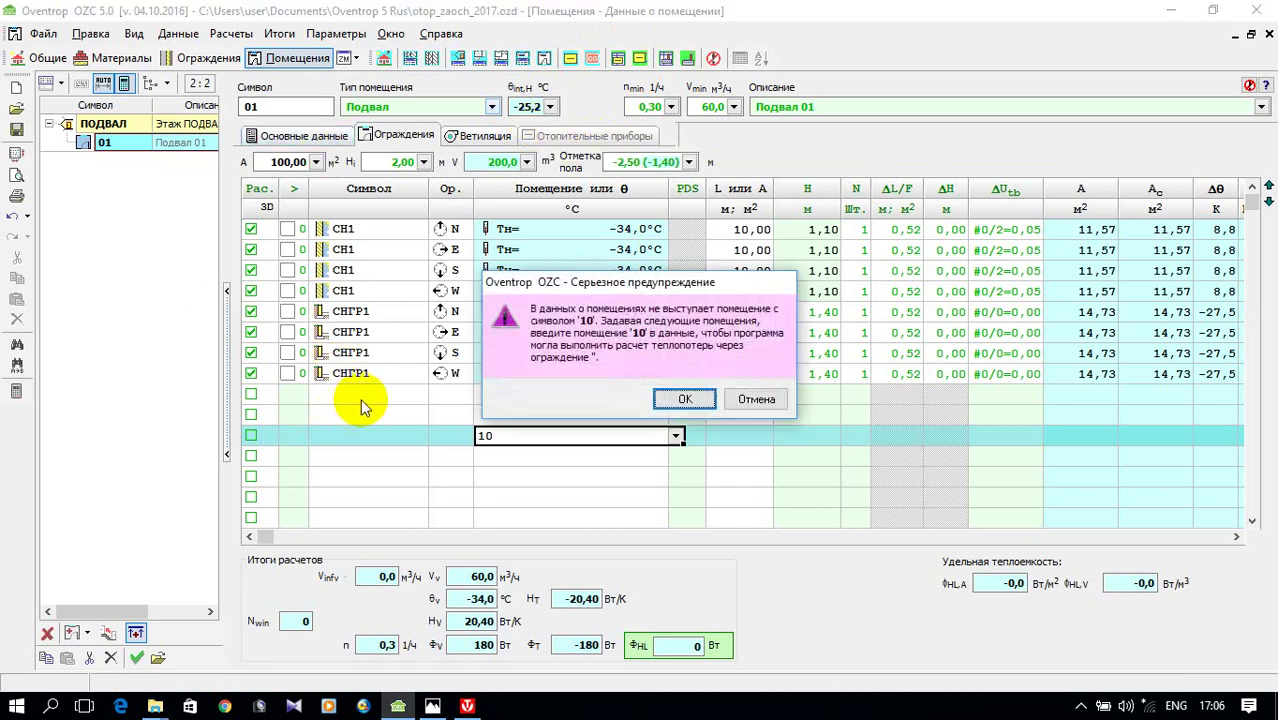
click(706, 402)
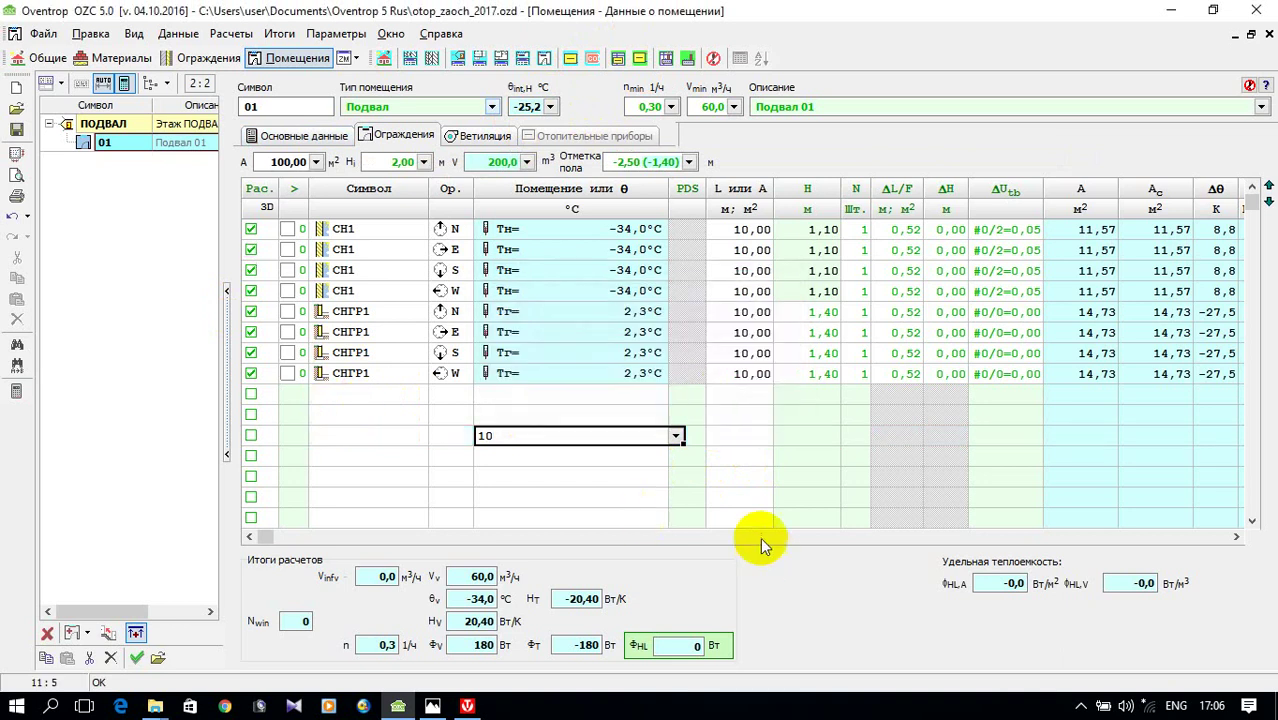
click(533, 436)
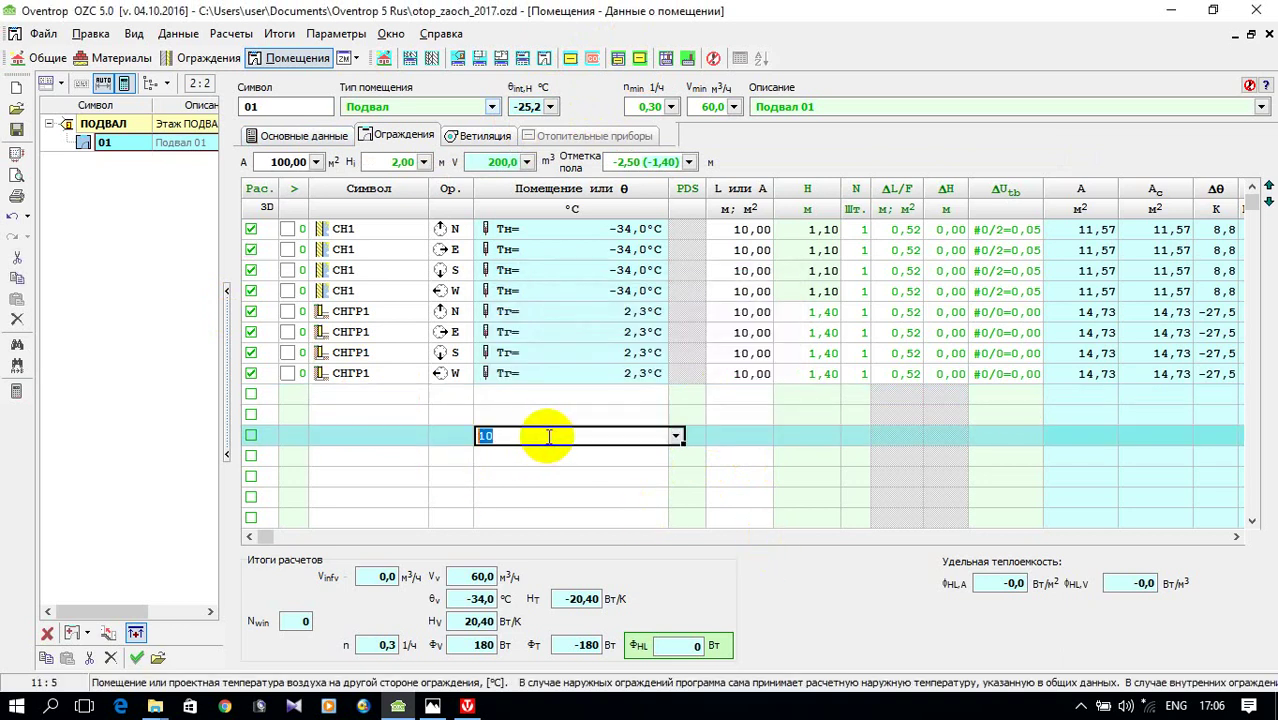
key(Delete)
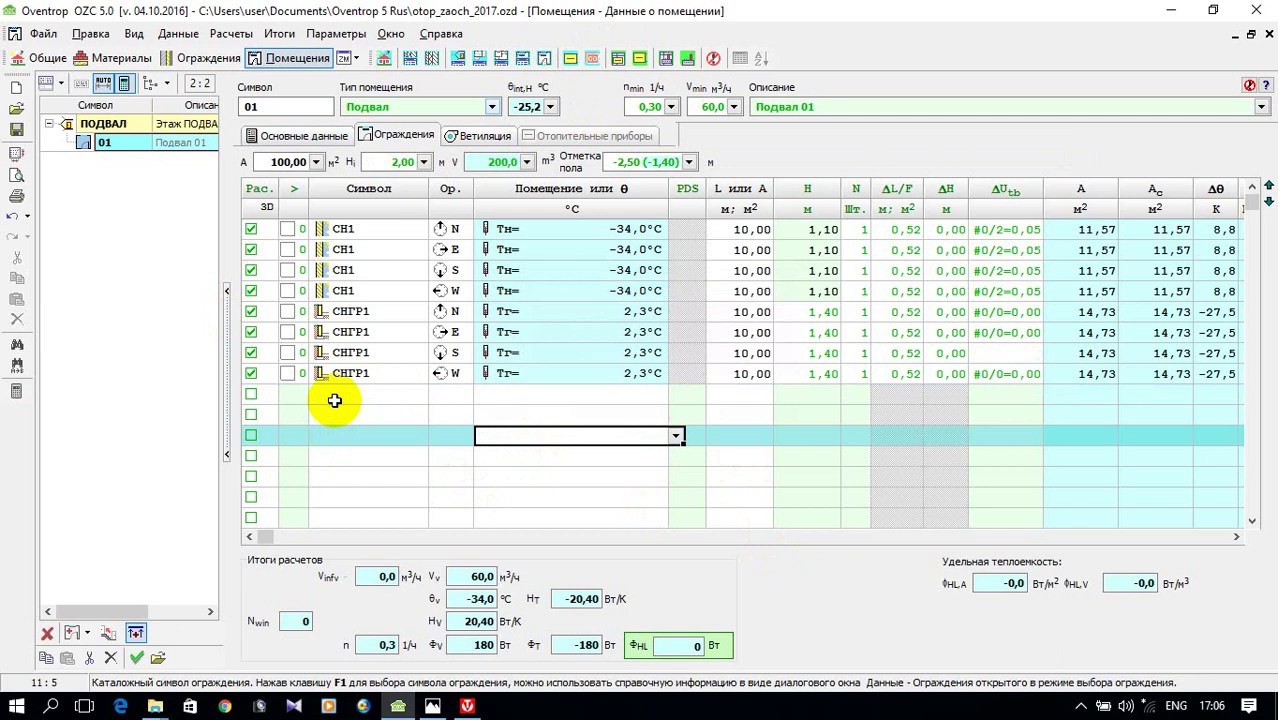
- Add basement floor ПП1 as the ninth enclosure of room 01 with an area of 100 m²
click(334, 396)
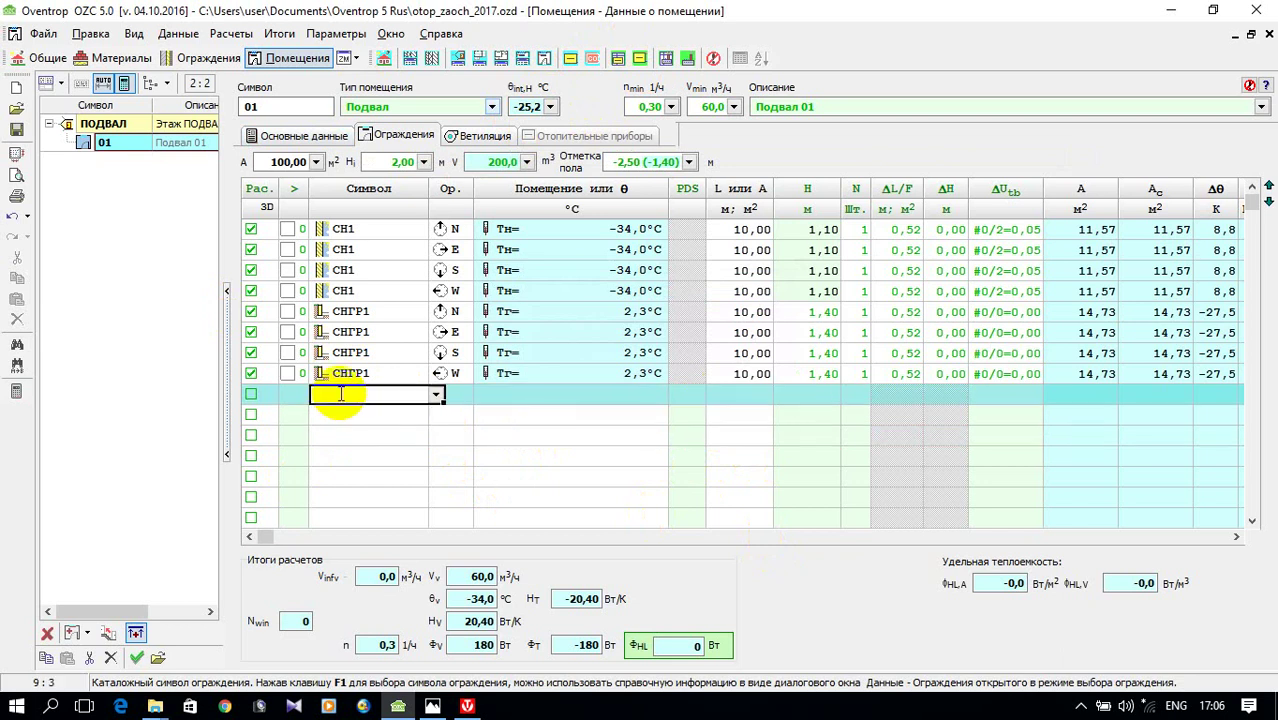
click(432, 396)
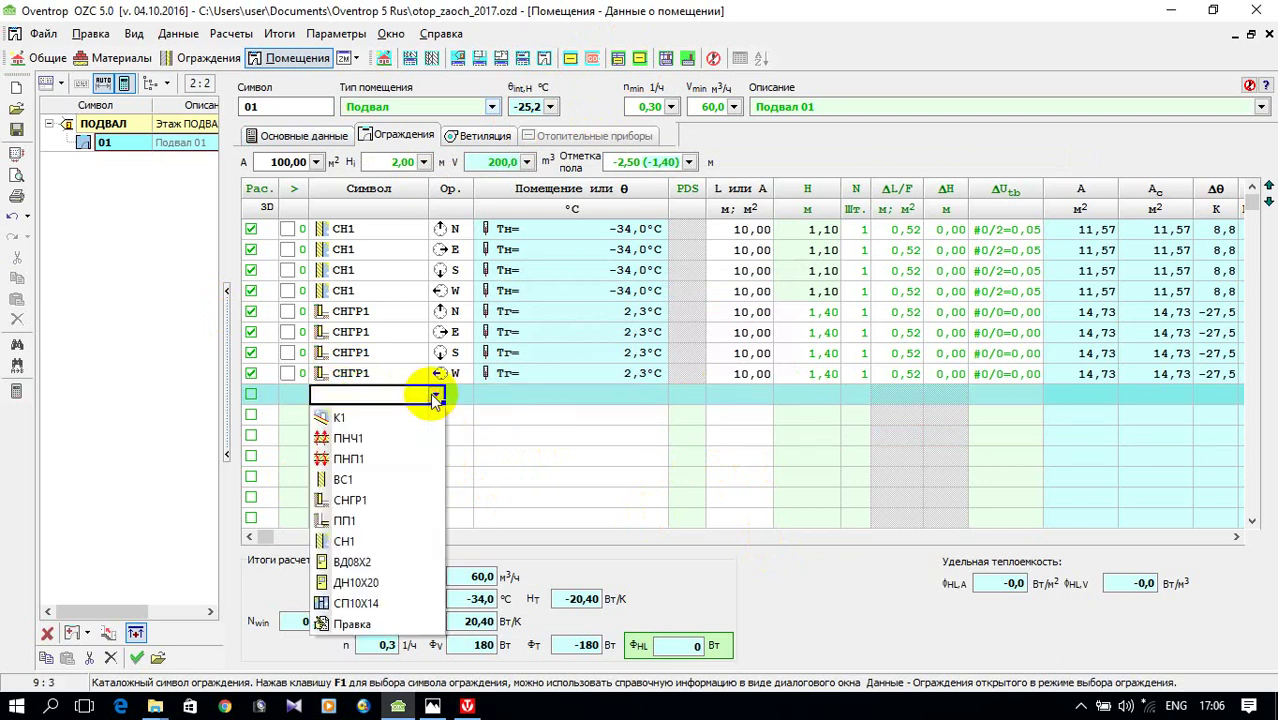
click(386, 525)
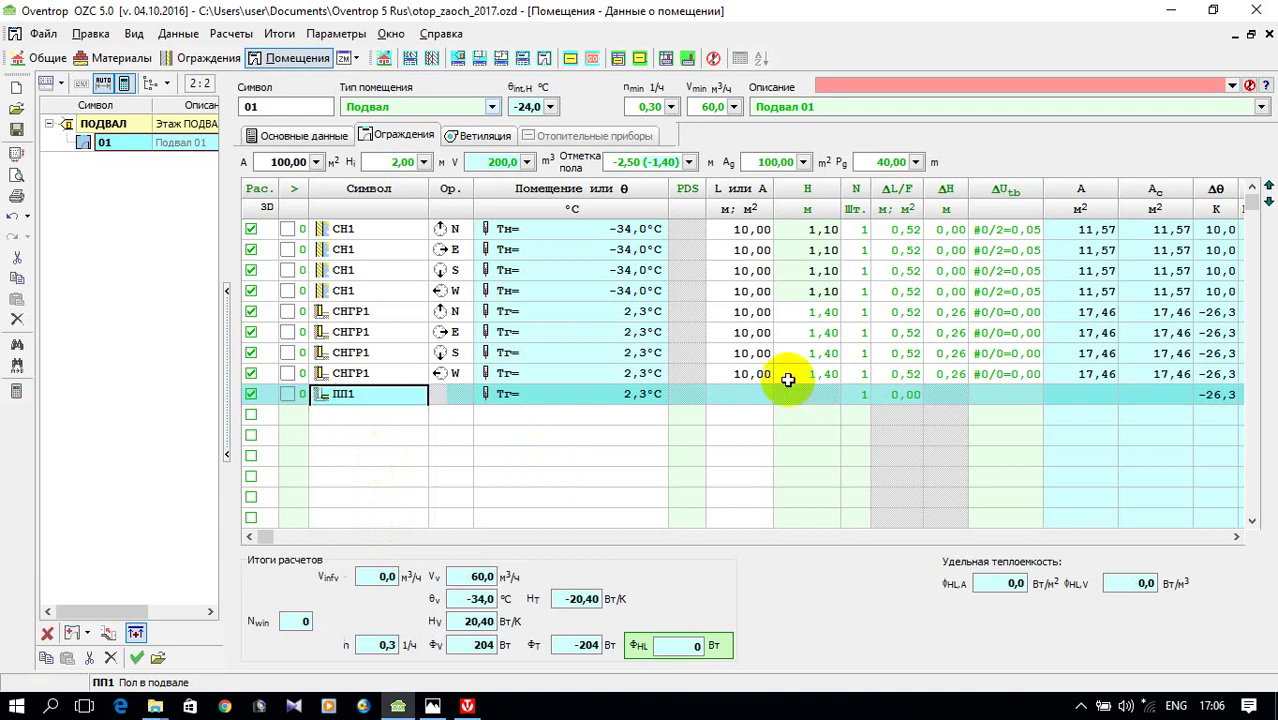
click(760, 396)
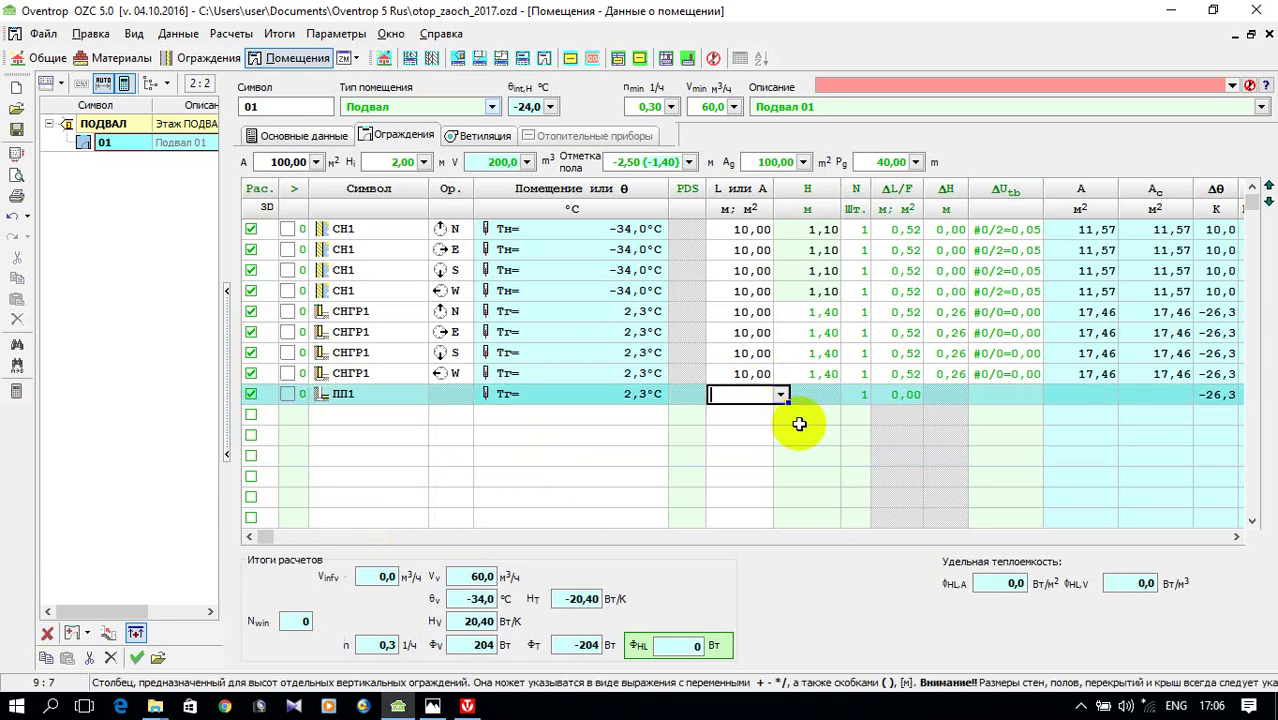
text(100)
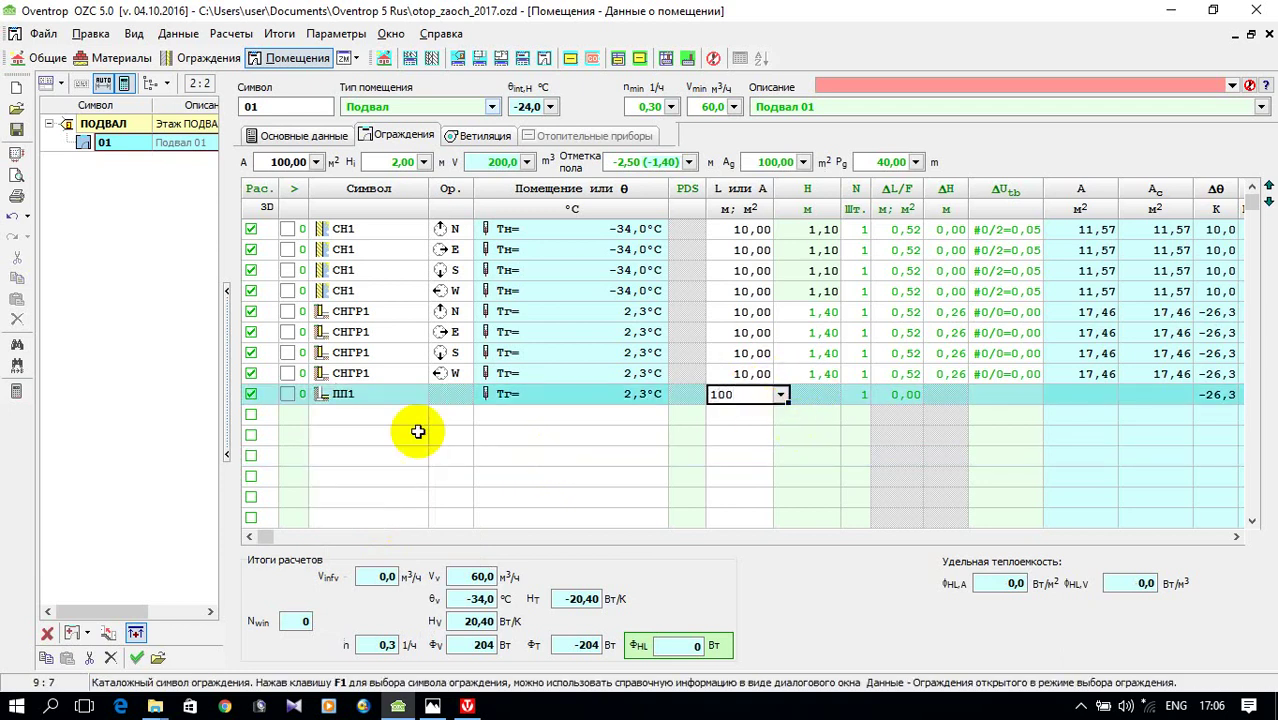
click(390, 451)
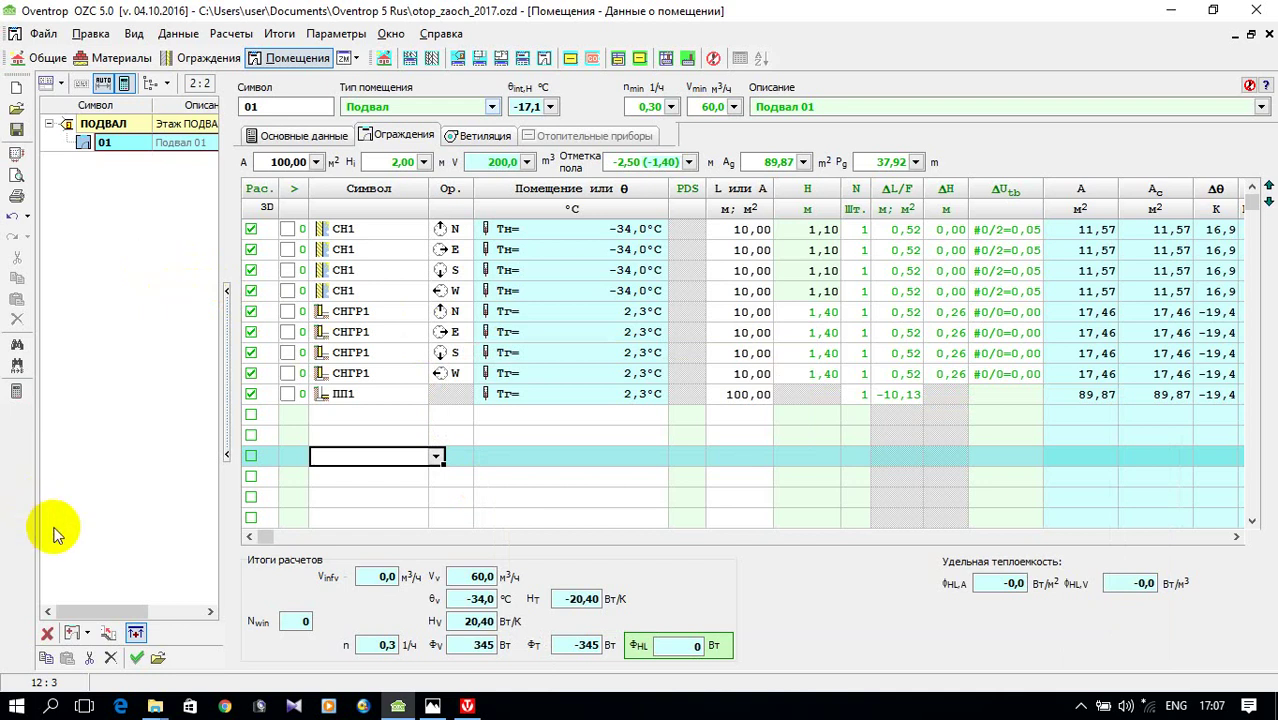
- Add a new floor to the building and place it after the ПОДВАЛ floor and its room 01
click(87, 633)
click(87, 633)
click(87, 633)
click(87, 610)
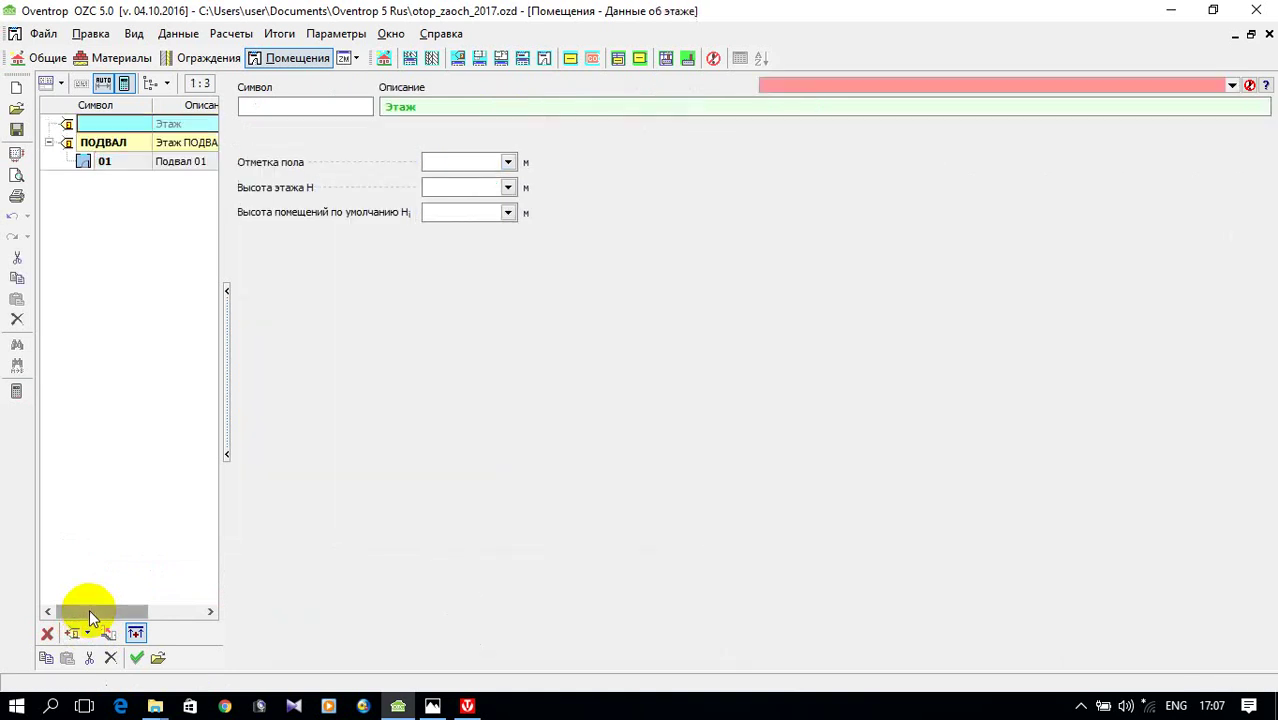
drag(63, 128, 62, 180)
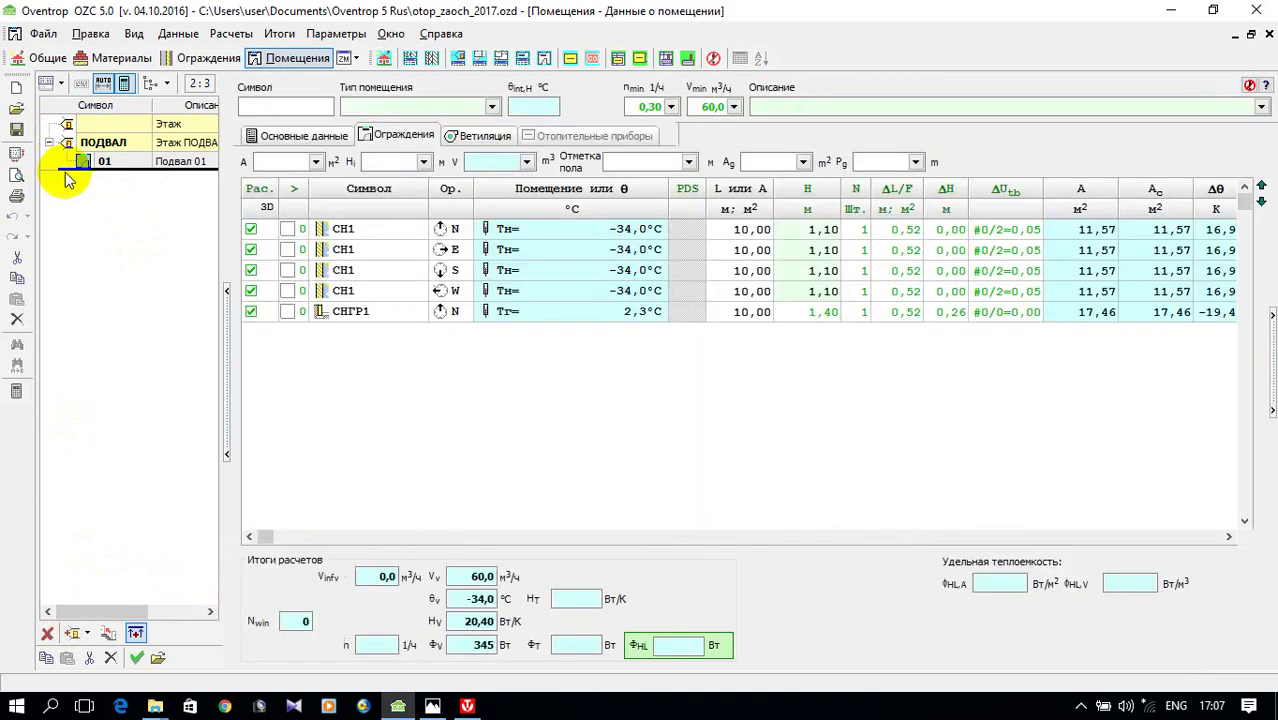
click(100, 163)
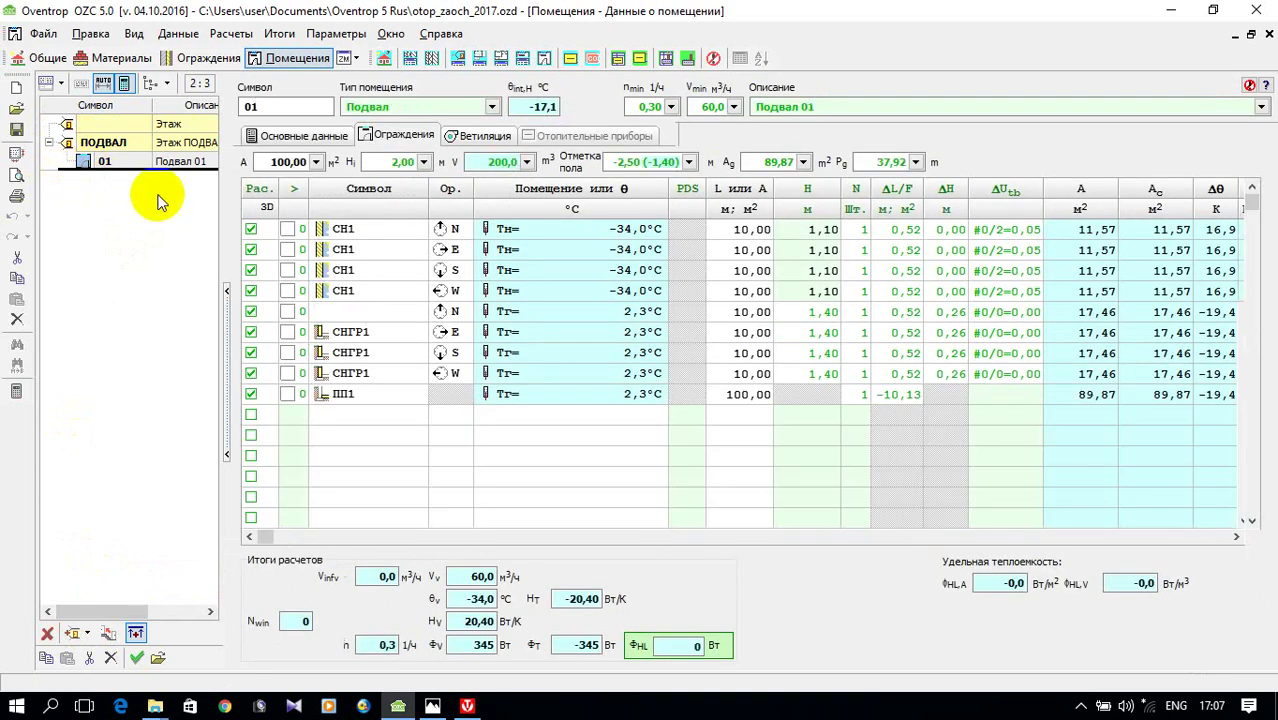
click(115, 123)
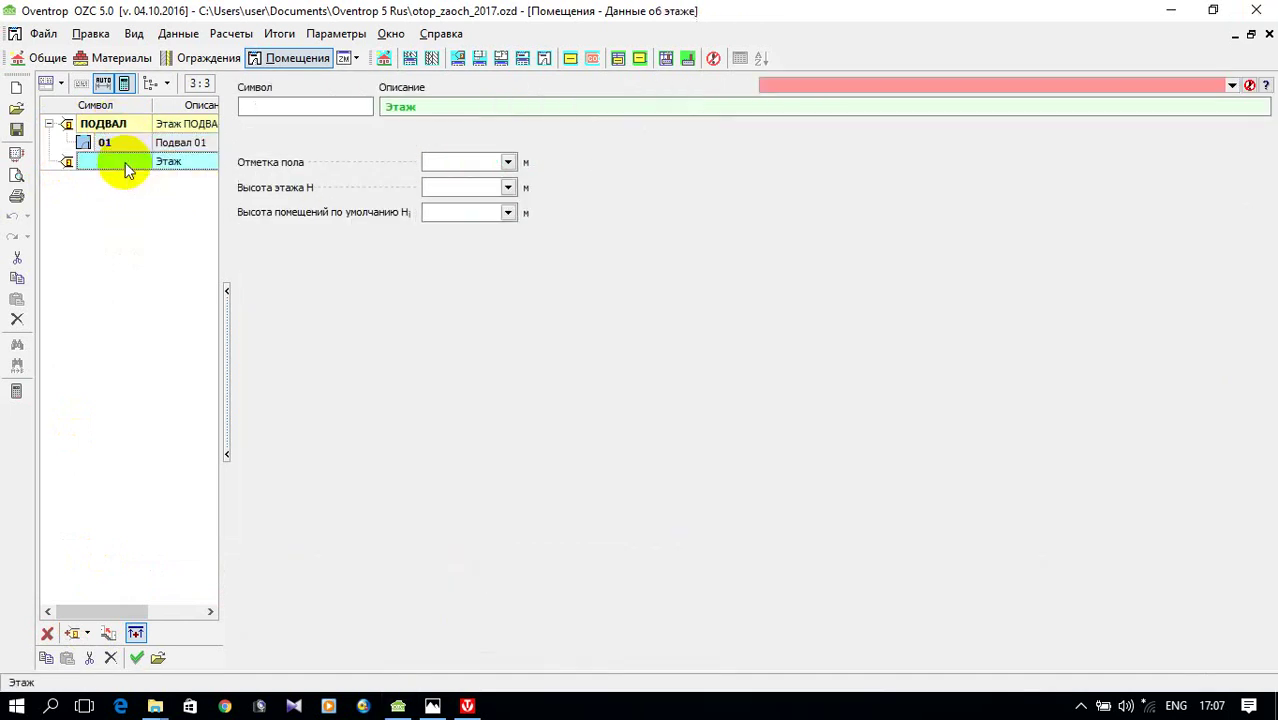
- Name the new floor 1 ЭТАЖ and set its floor level to 0.0 m
click(272, 106)
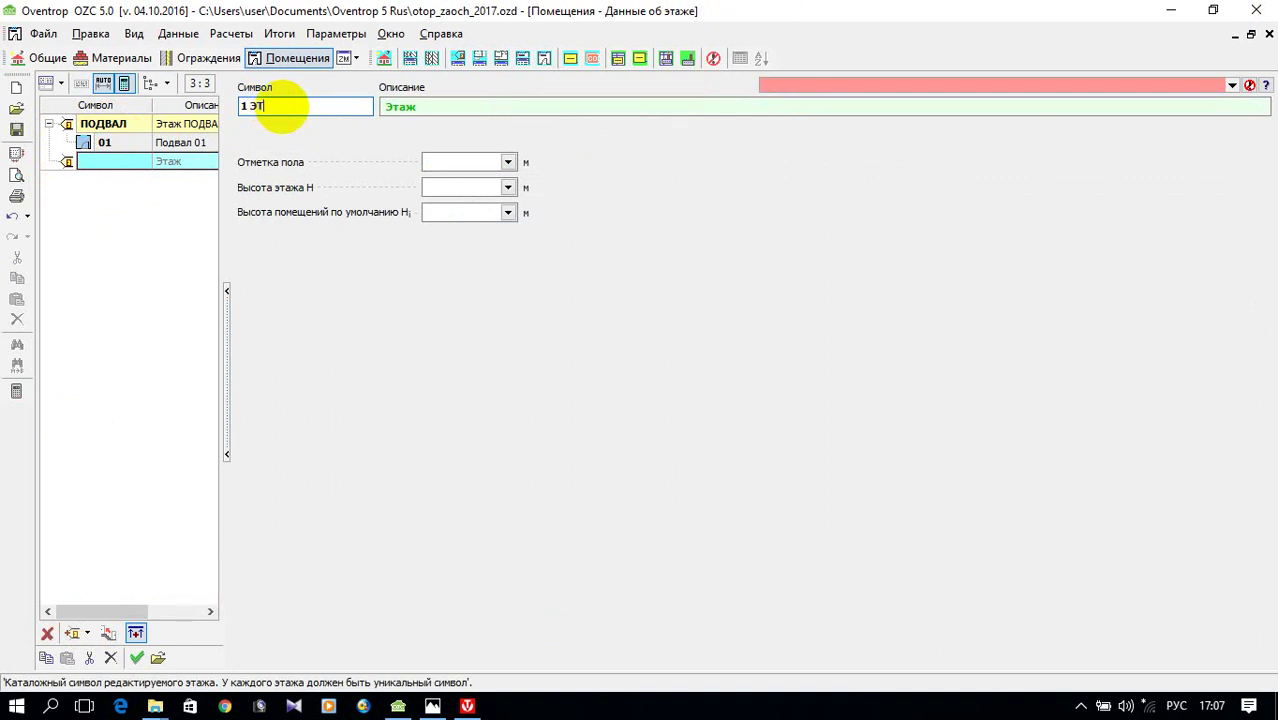
click(465, 162)
text(0)
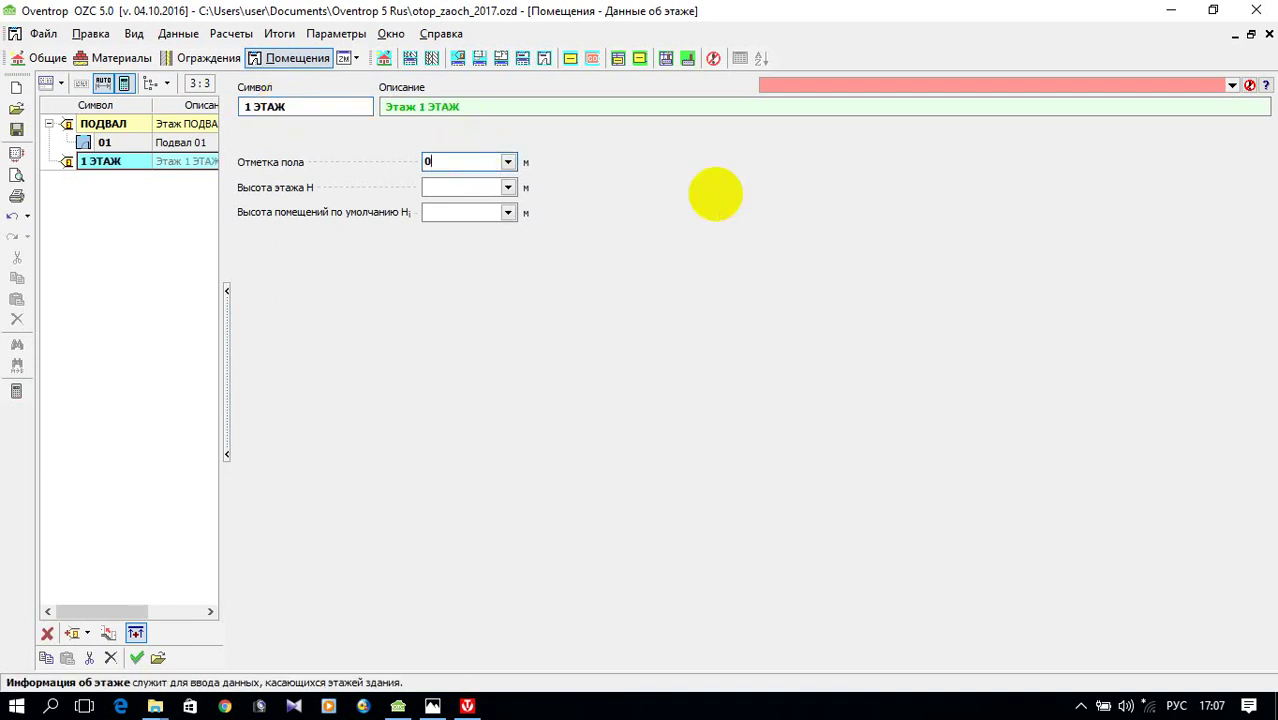
text(.0)
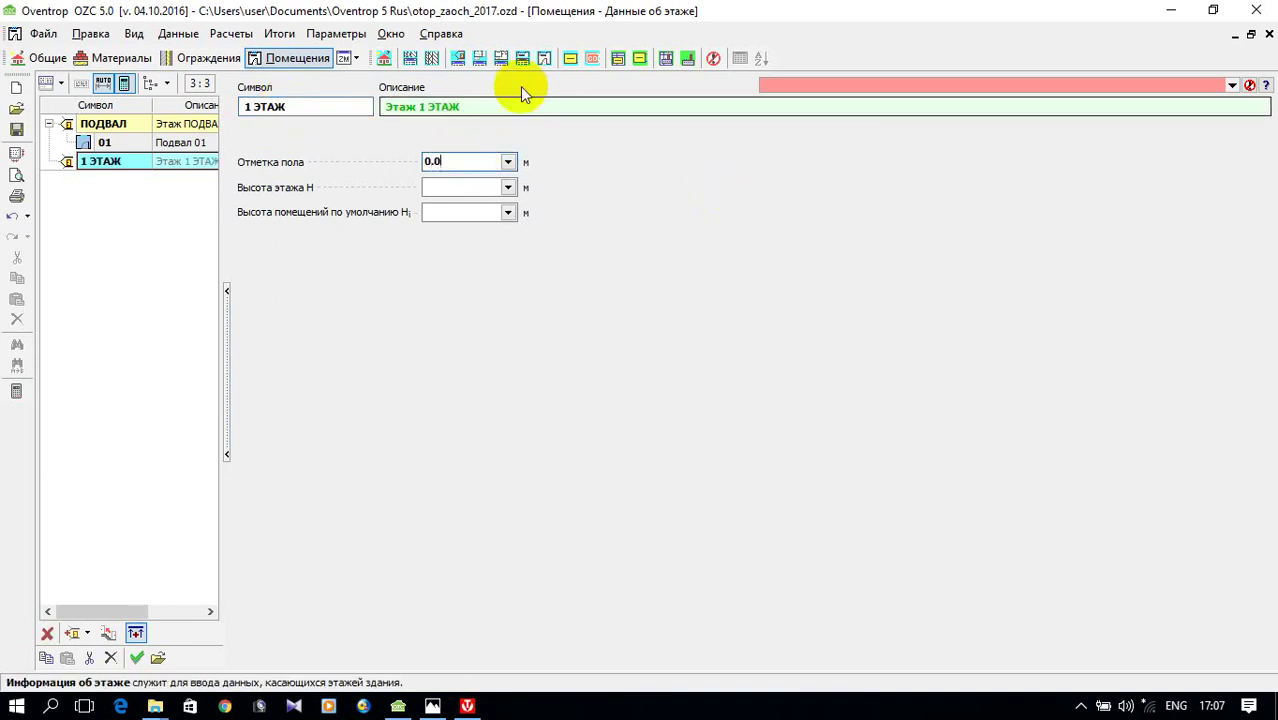
key(Tab)
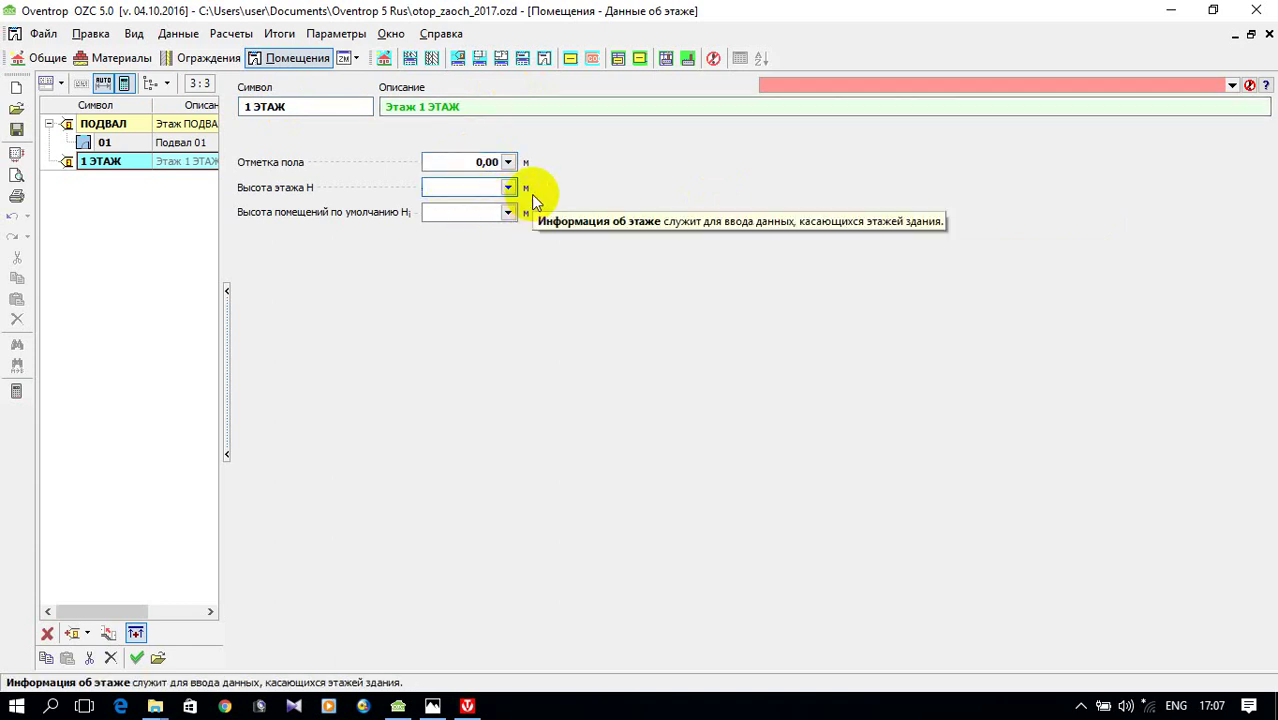
- Set the floor height of 1 ЭТАЖ to 3 m and its default room height to 2.7 m
text(3)
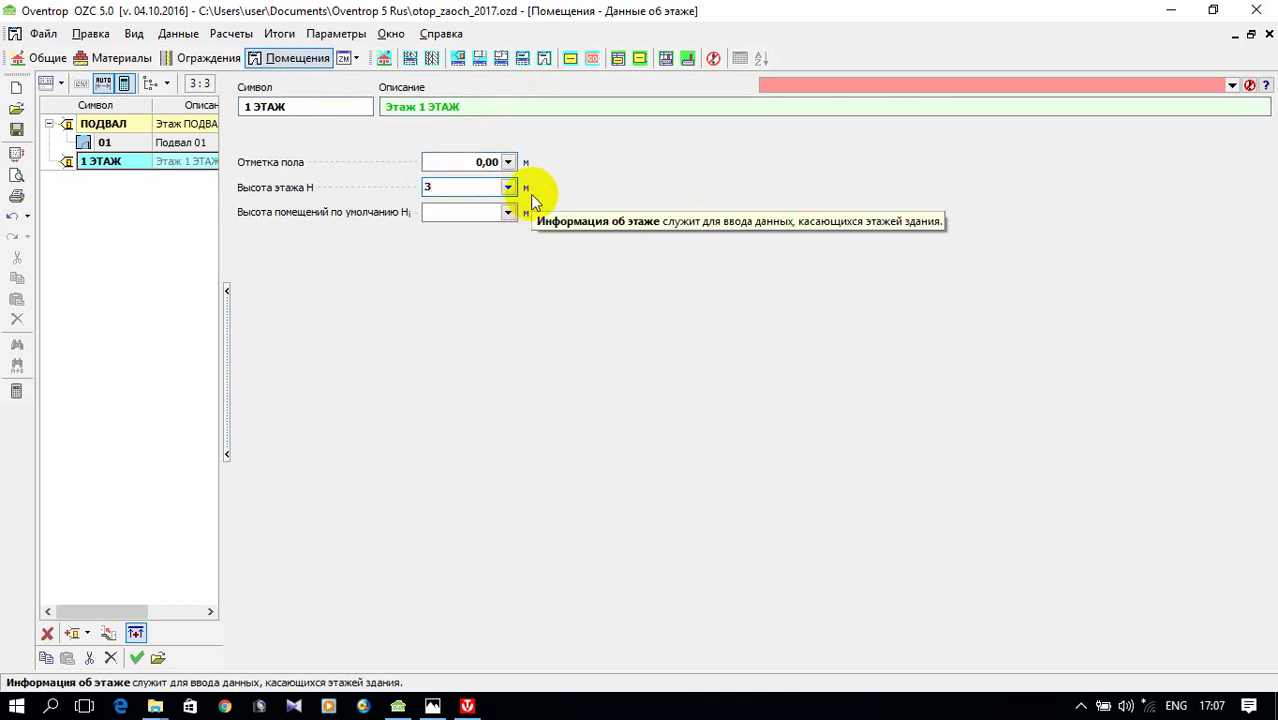
click(466, 211)
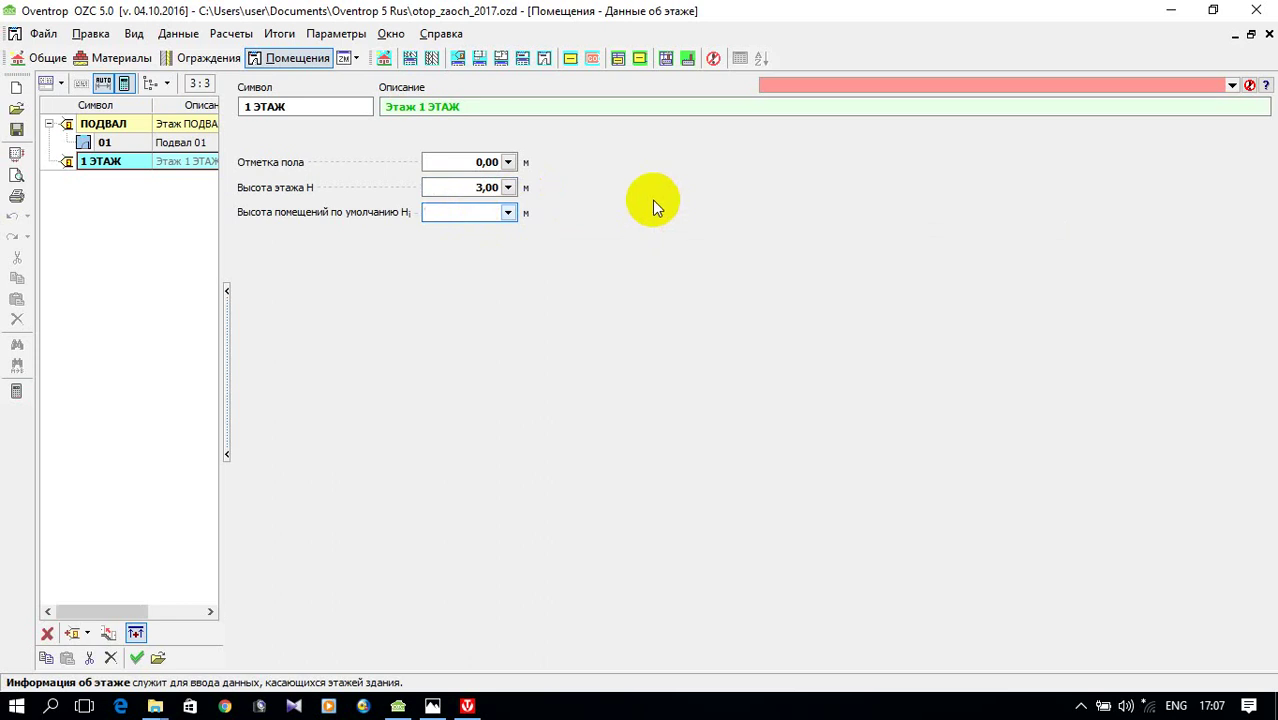
text(2.7)
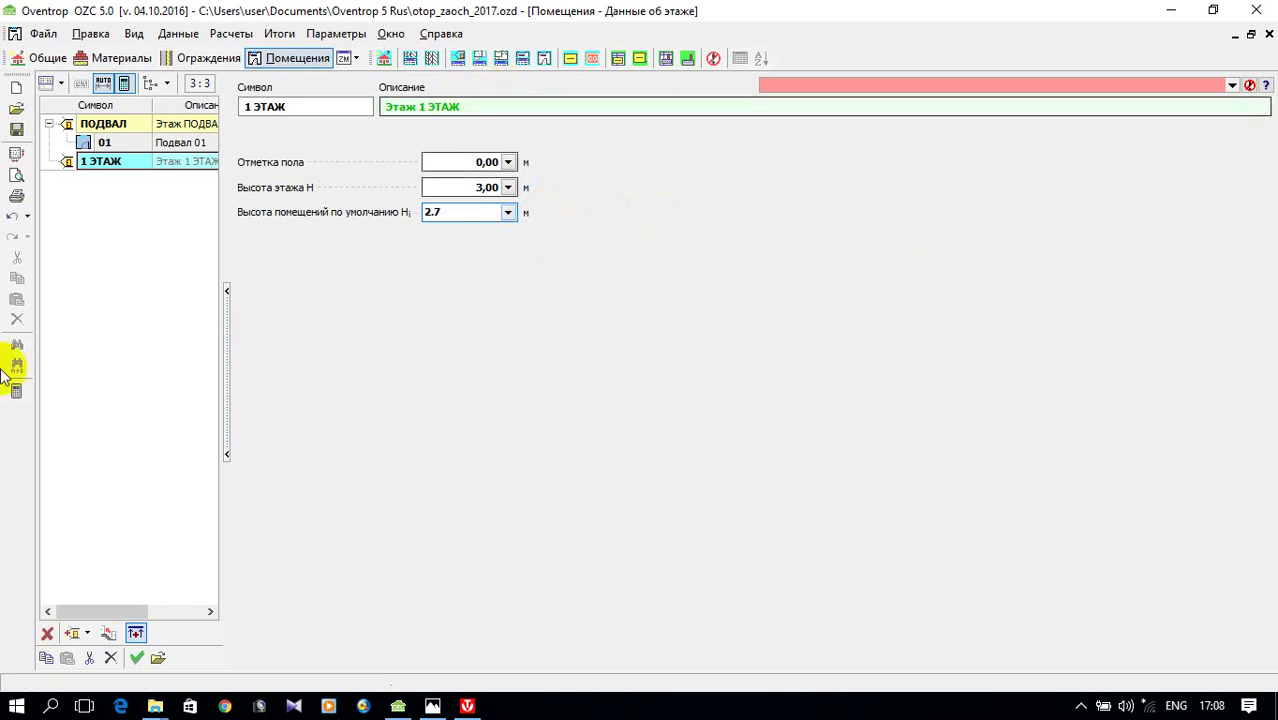
click(117, 318)
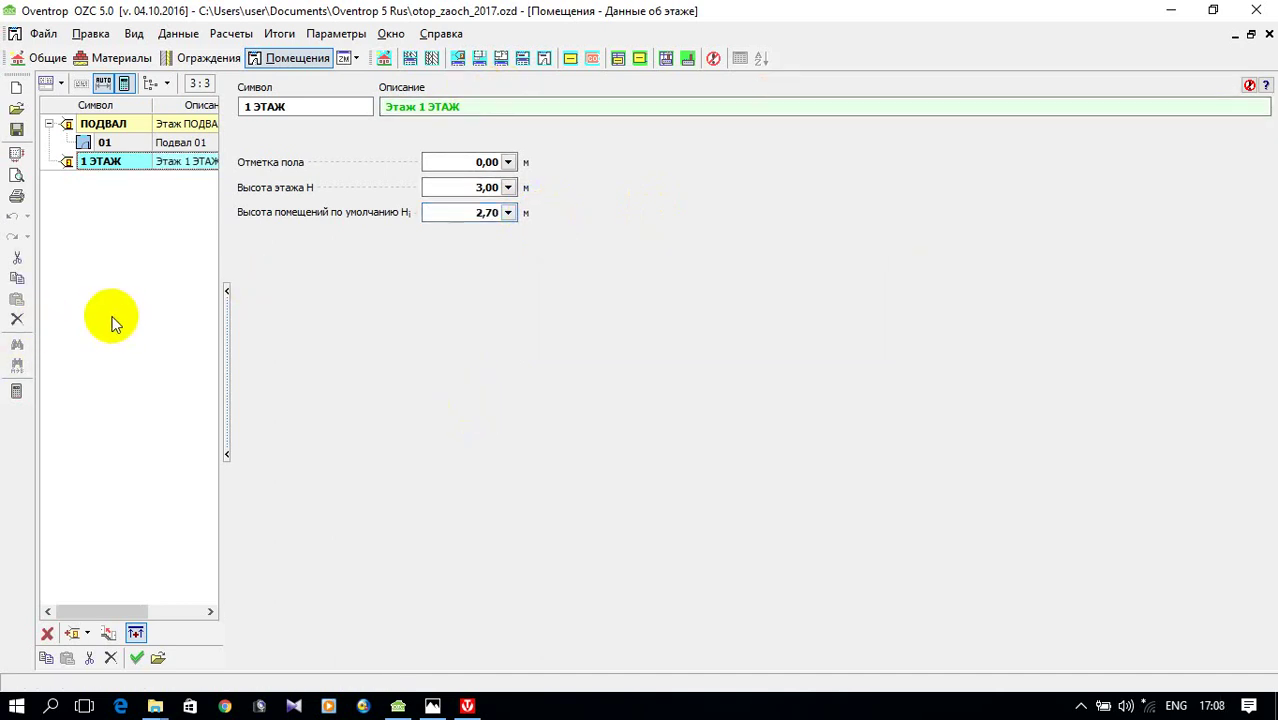
- Check the floor plan image, then add a room to 1 ЭТАЖ and give it the symbol 101
click(432, 706)
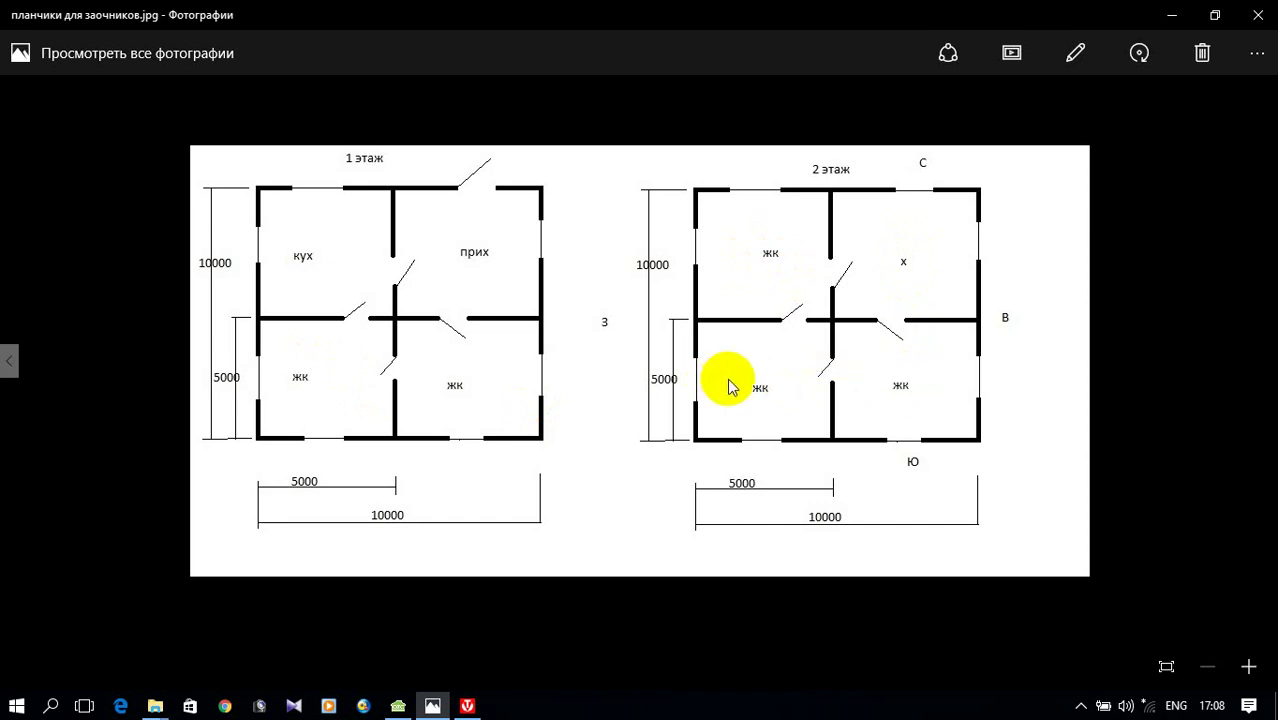
click(397, 706)
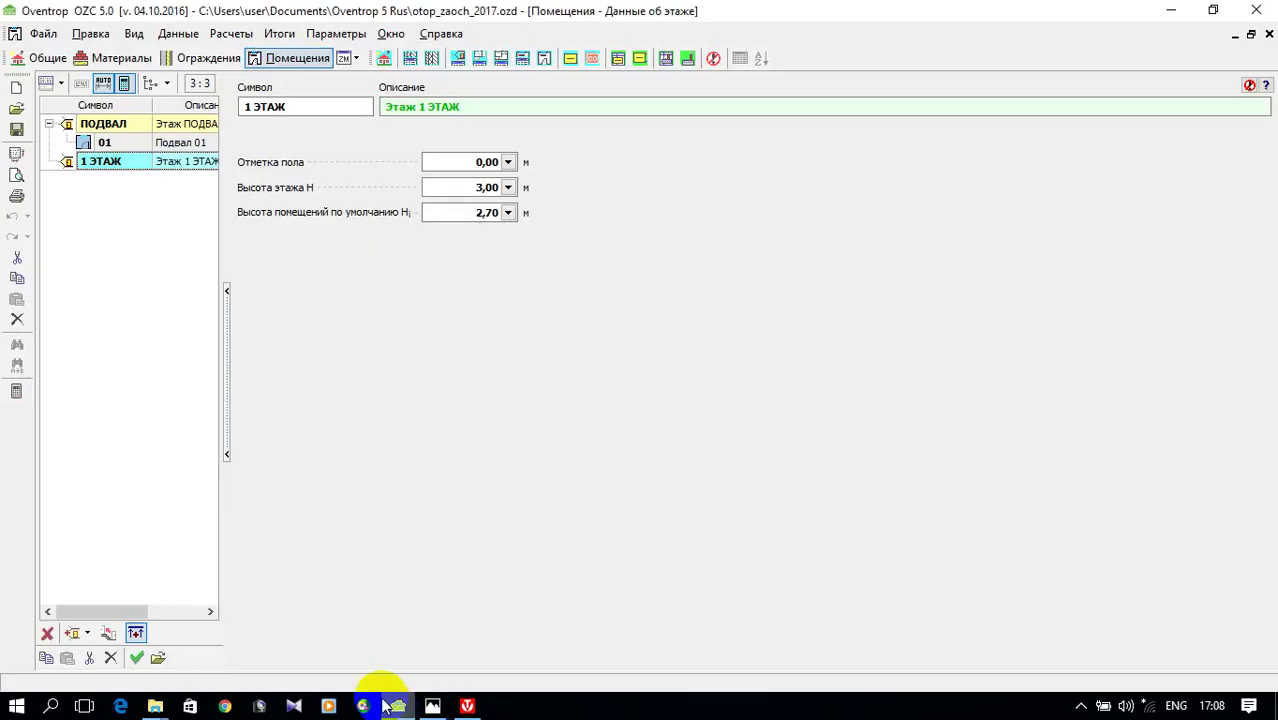
click(93, 634)
click(108, 544)
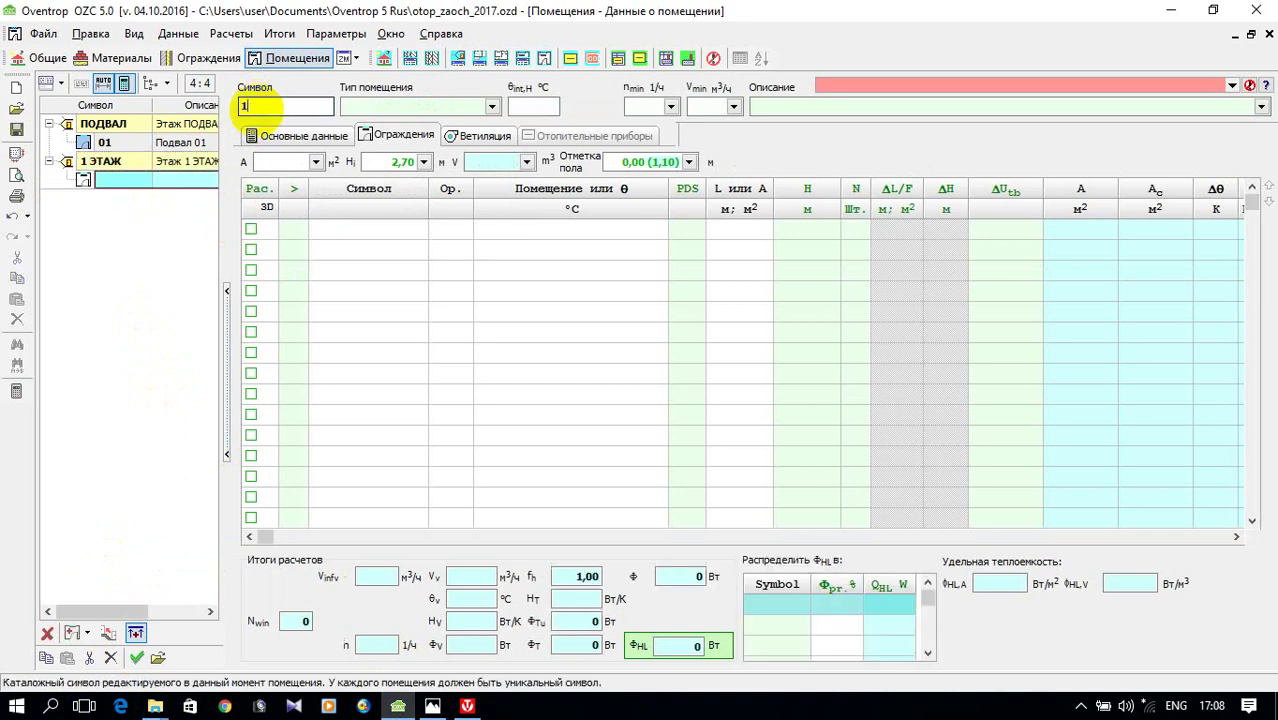
key(Return)
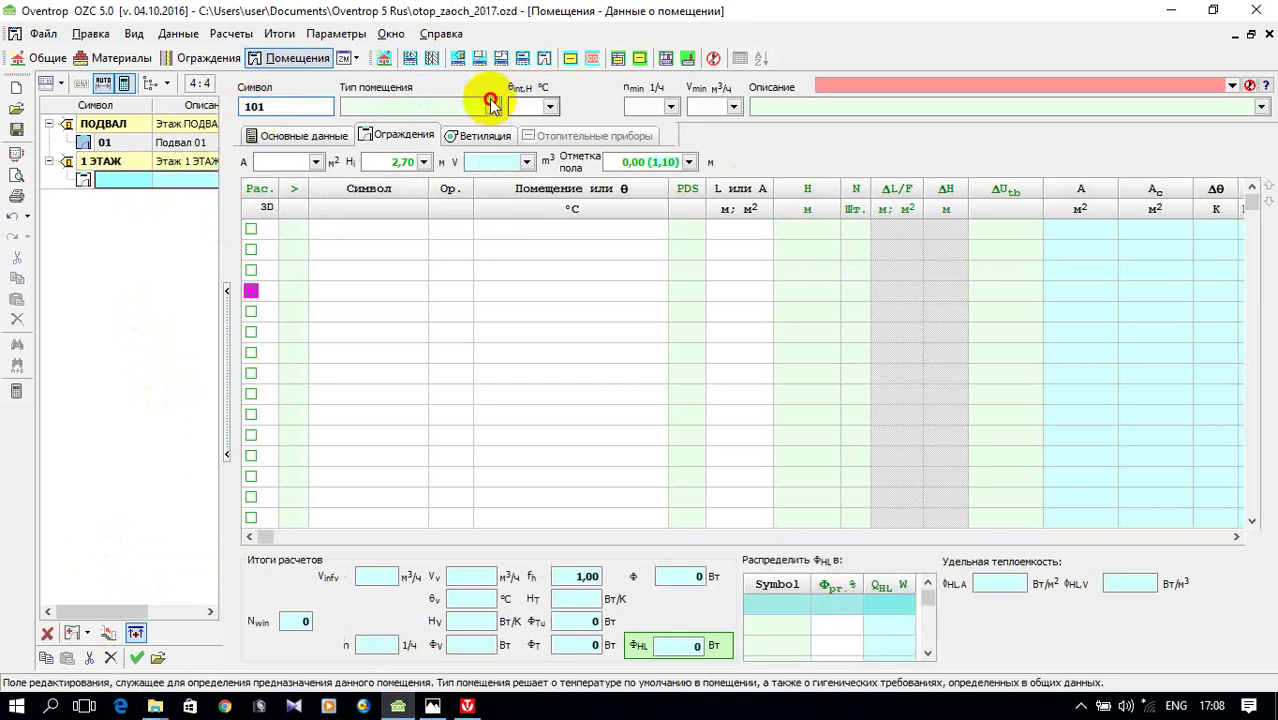
- Set room 101's type to Кухня эл. с окном 3 ч. and its design indoor temperature to 19 °C
click(492, 106)
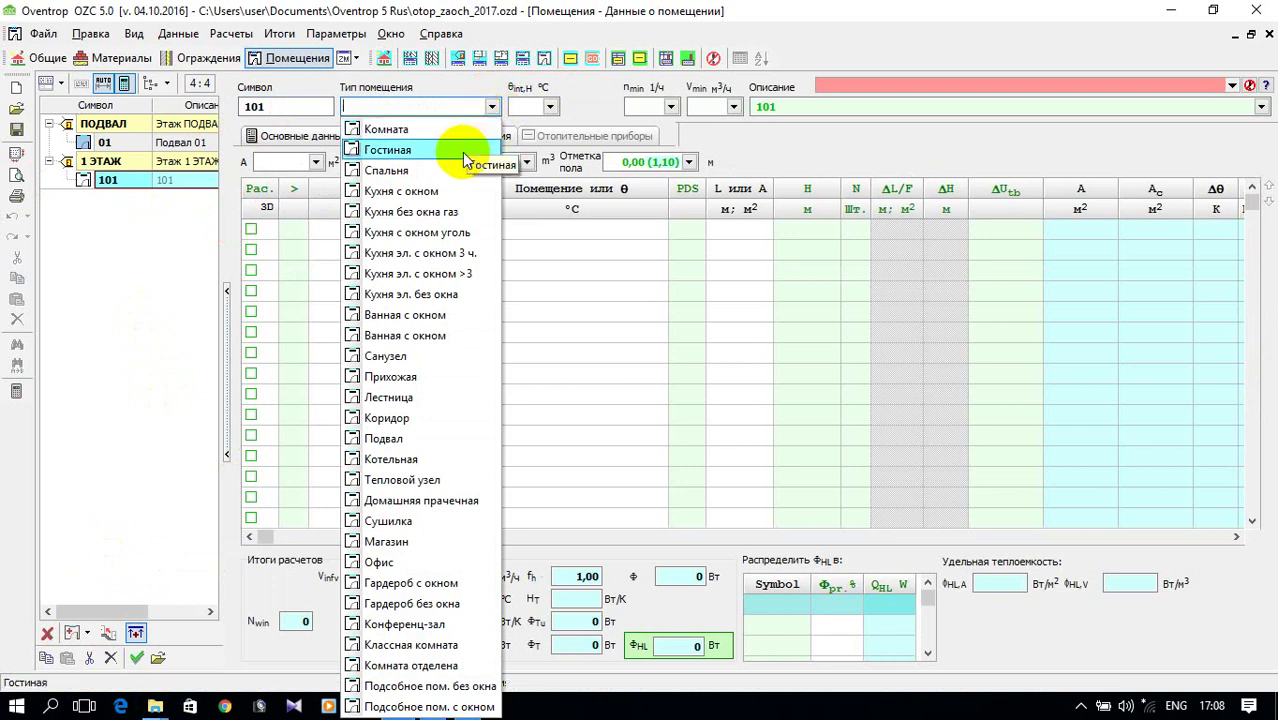
click(431, 253)
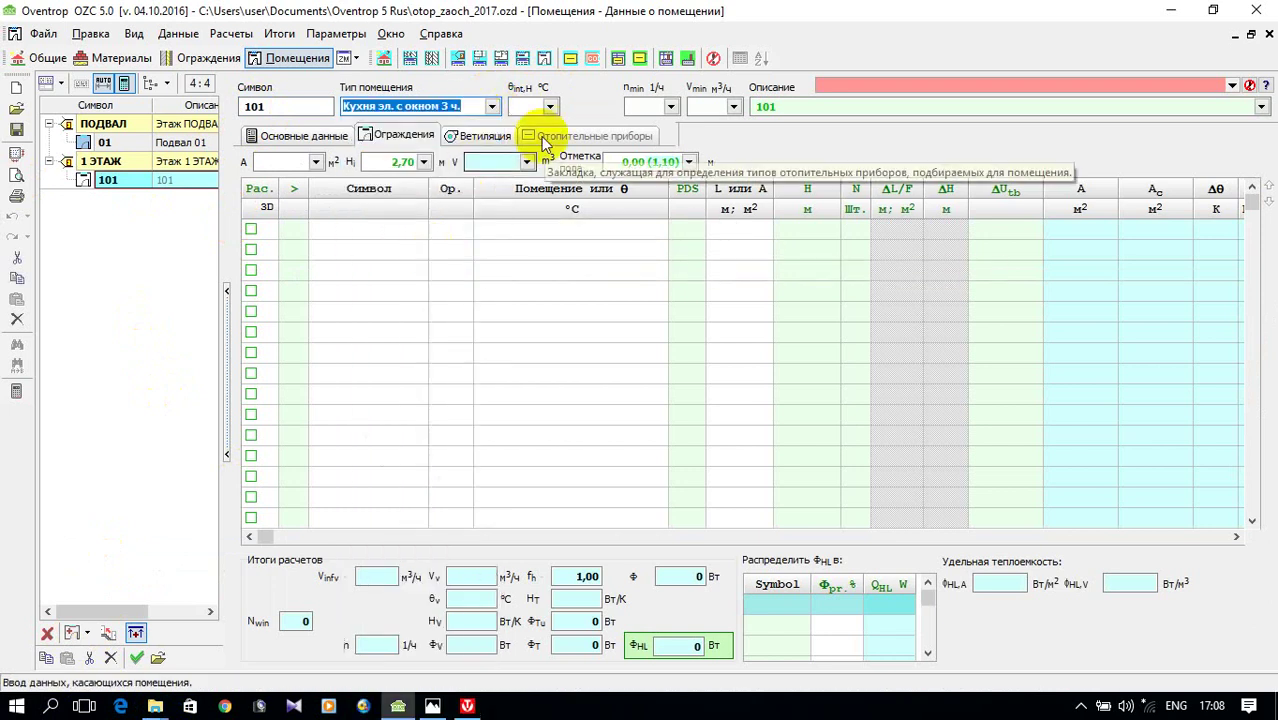
click(643, 110)
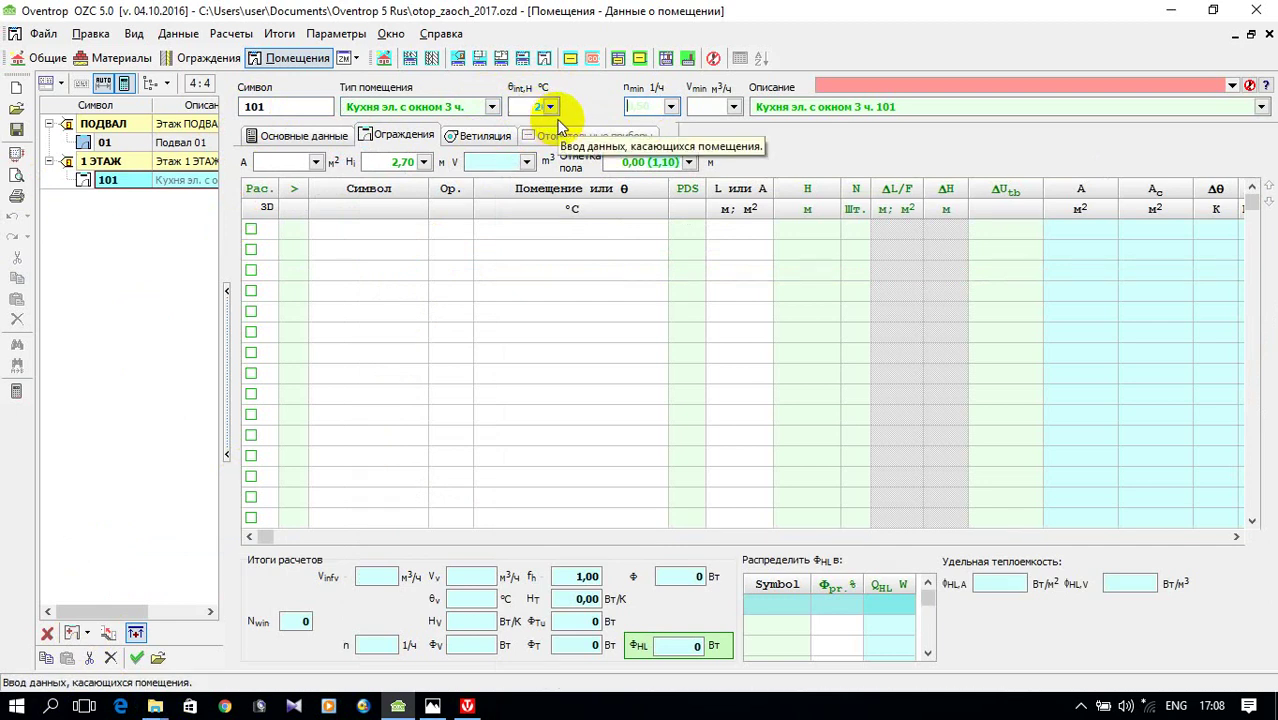
click(525, 106)
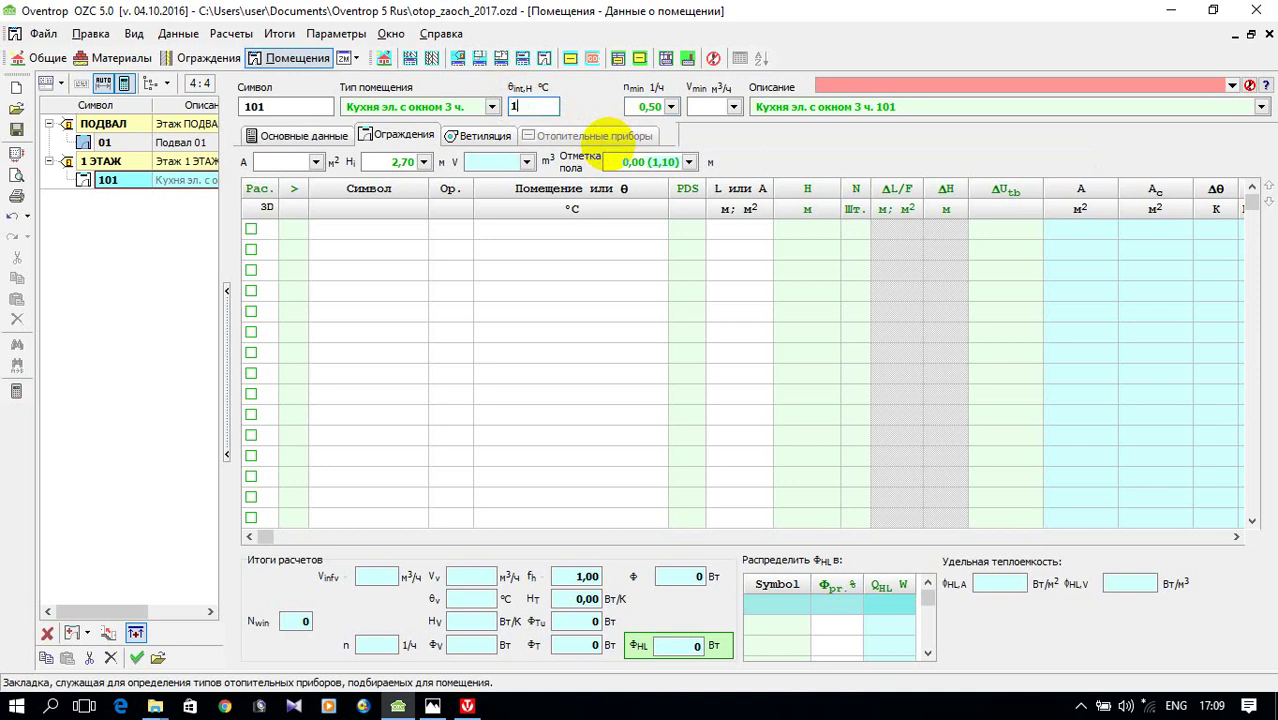
- Check the kitchen's dimensions on the floor plan image and set the area of room 101 to 25 m²
click(268, 160)
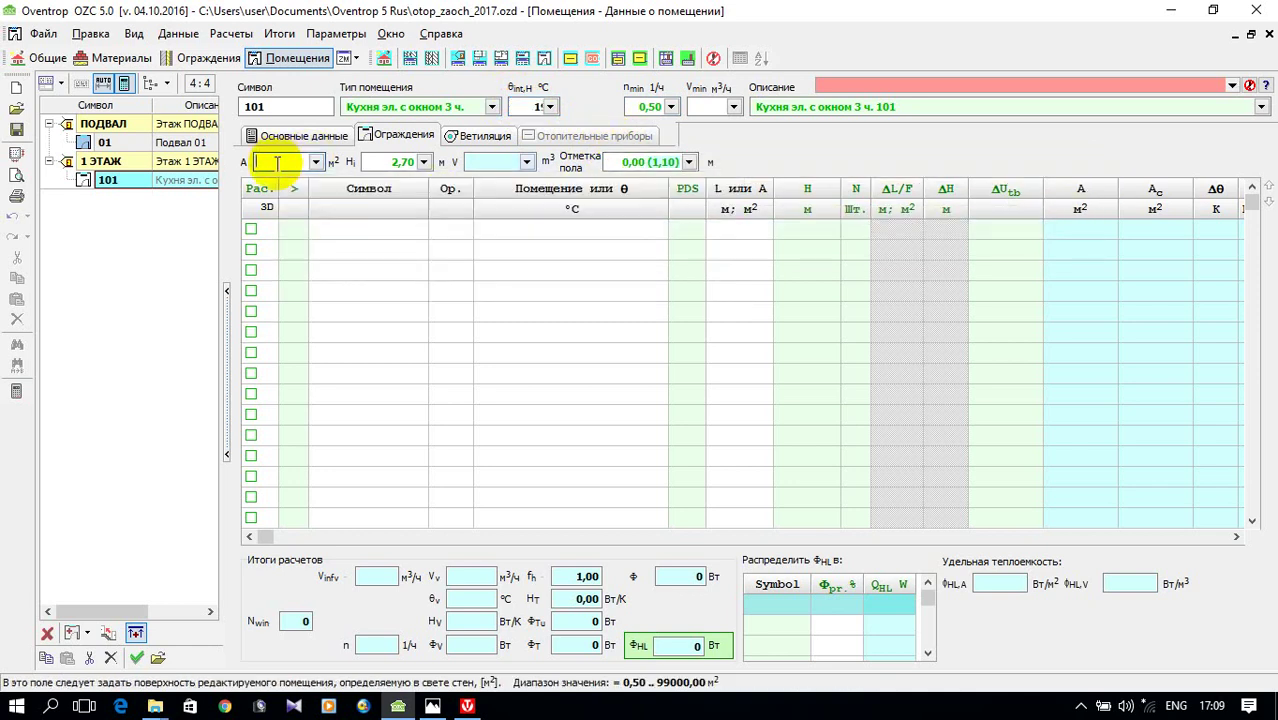
mouse_move(435, 215)
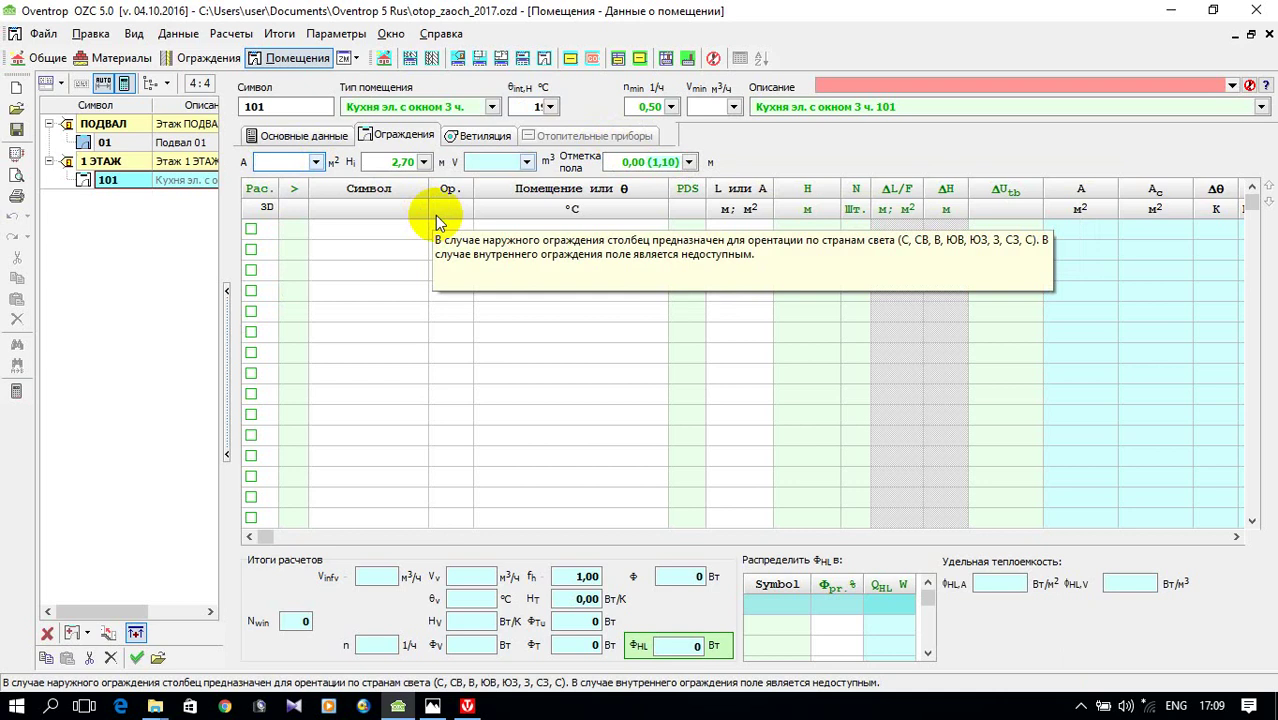
click(432, 706)
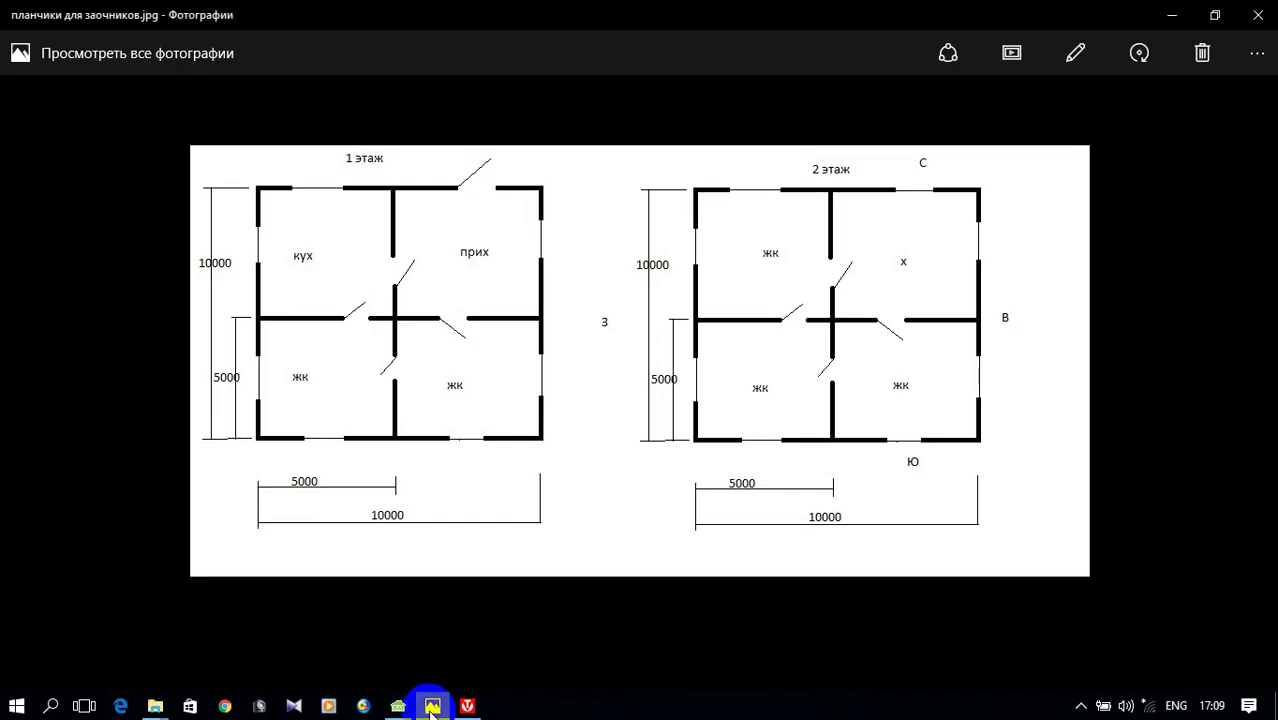
click(432, 706)
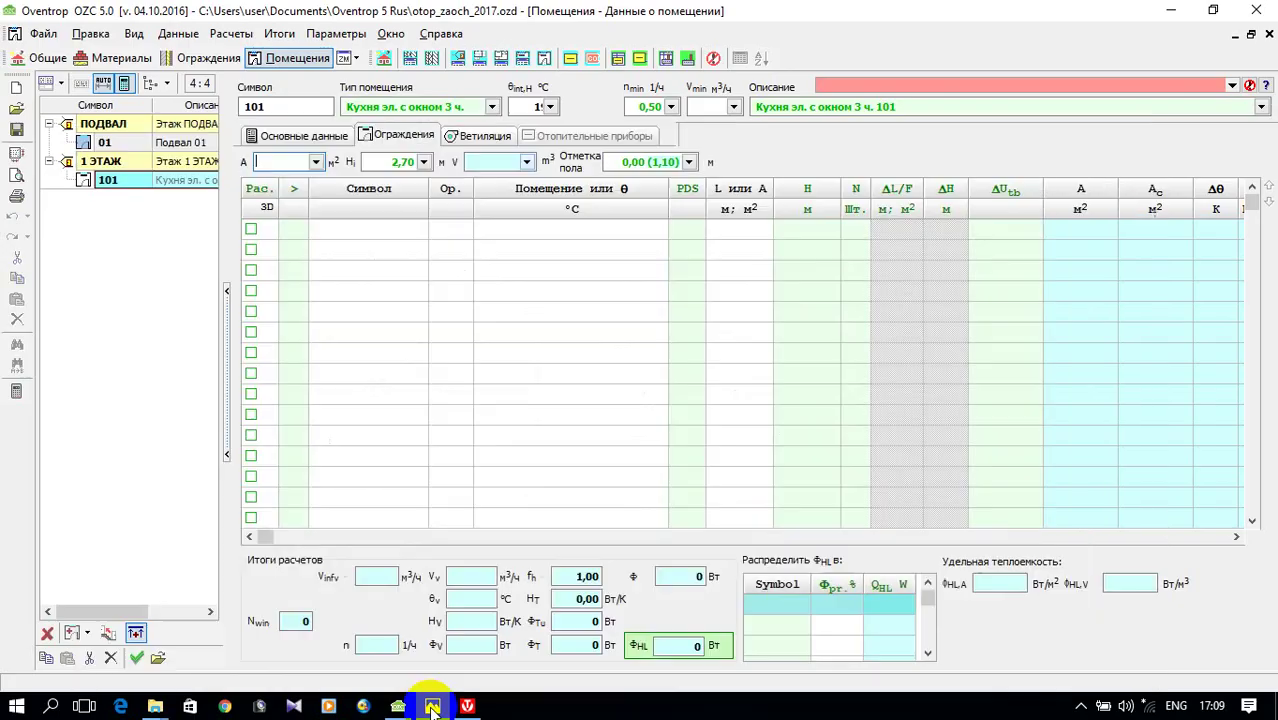
mouse_move(337, 243)
text(25)
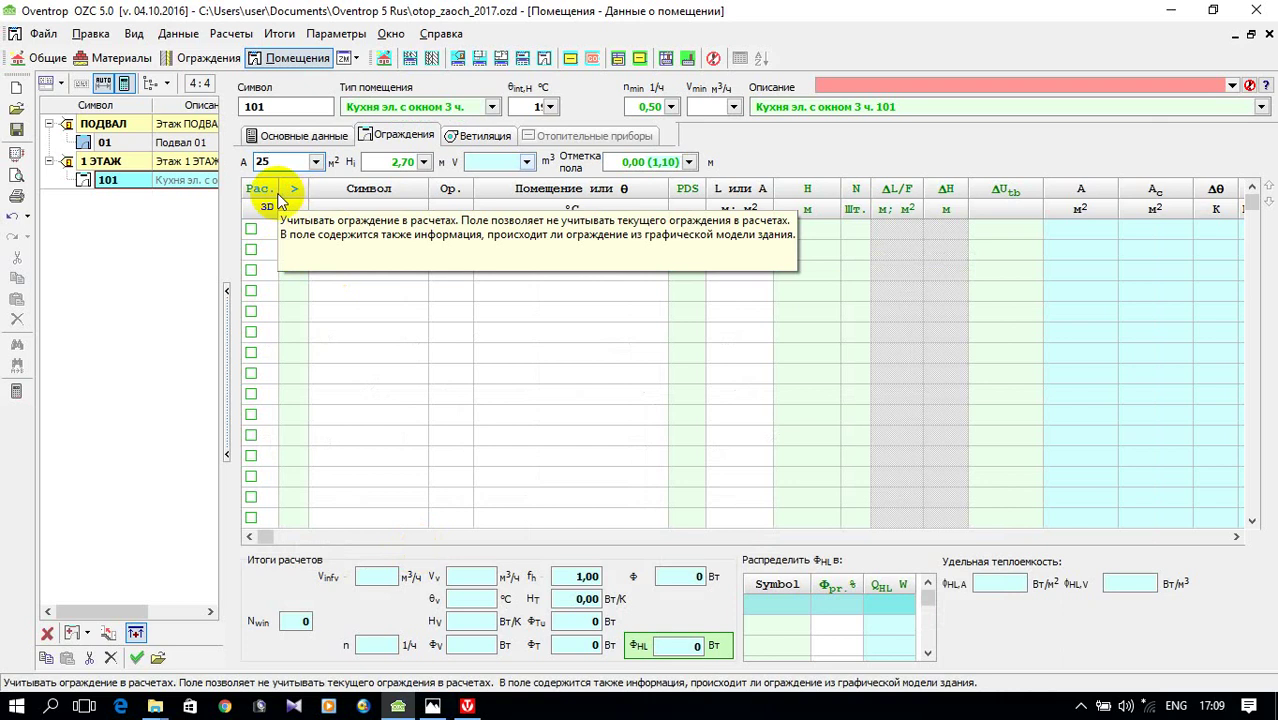
key(BackSpace)
key(BackSpace)
text(5)
click(368, 242)
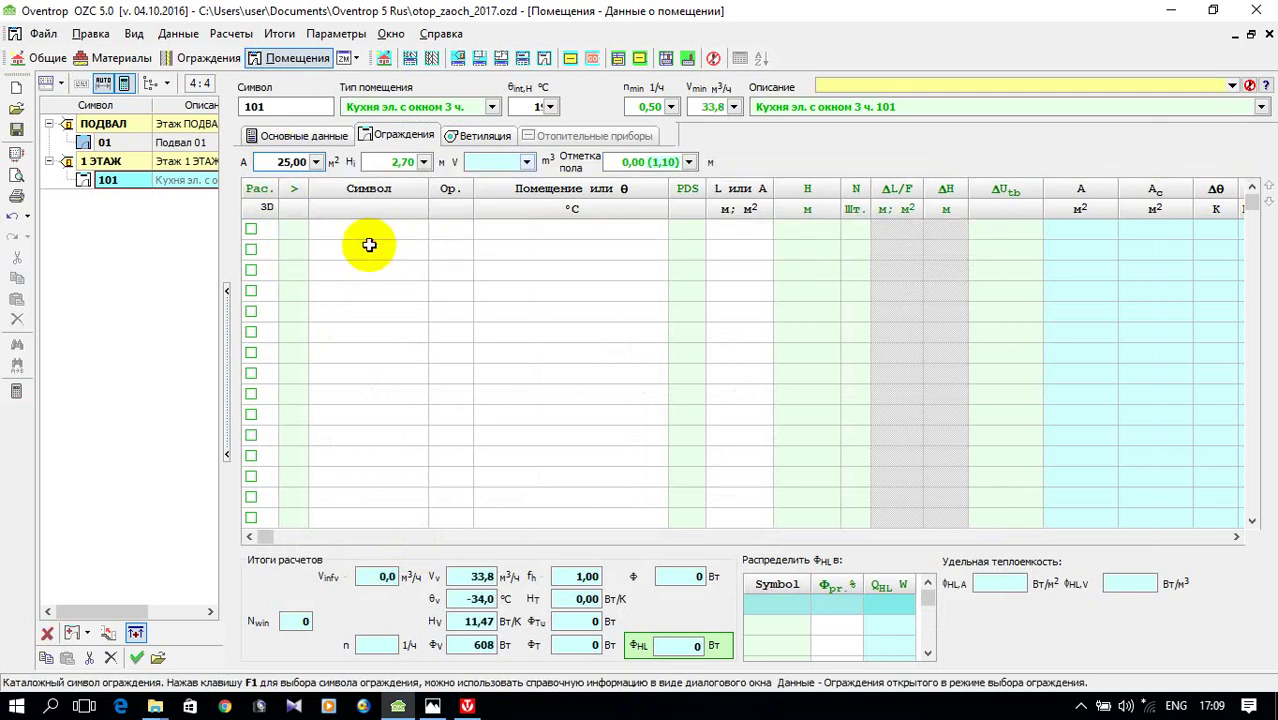
- Add external wall СН1 as the first enclosure of room 101
click(402, 241)
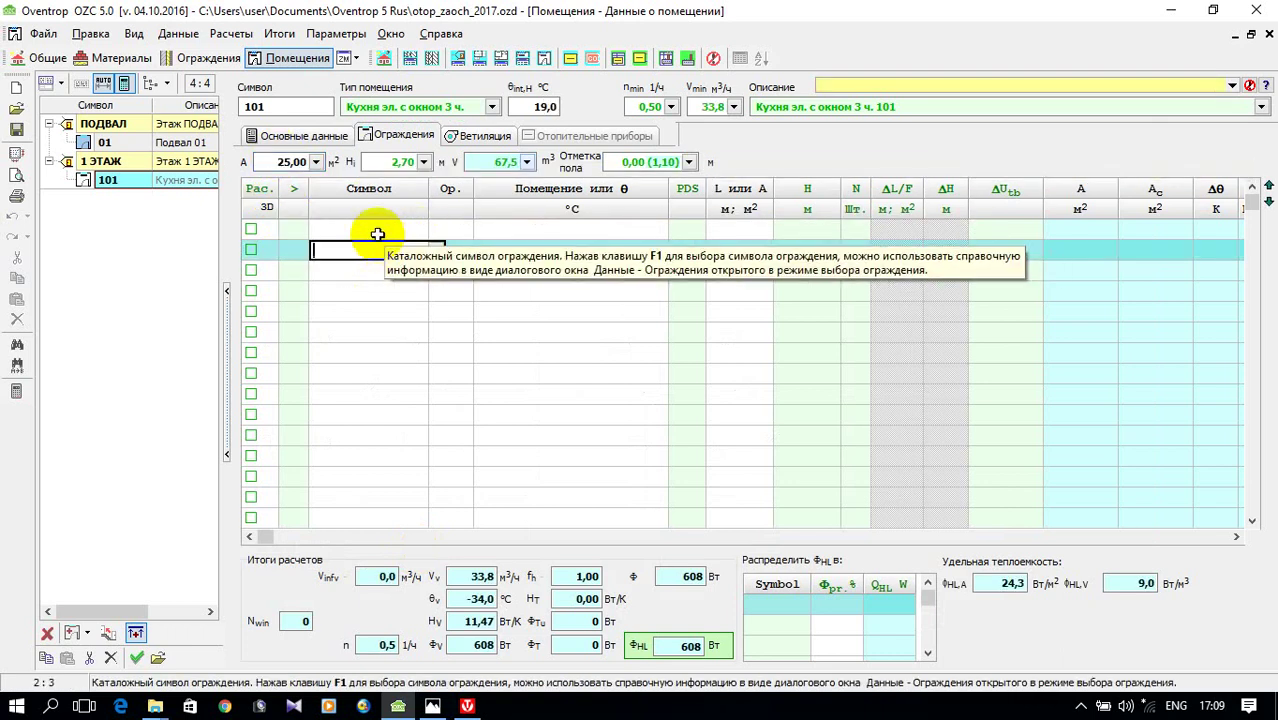
click(436, 230)
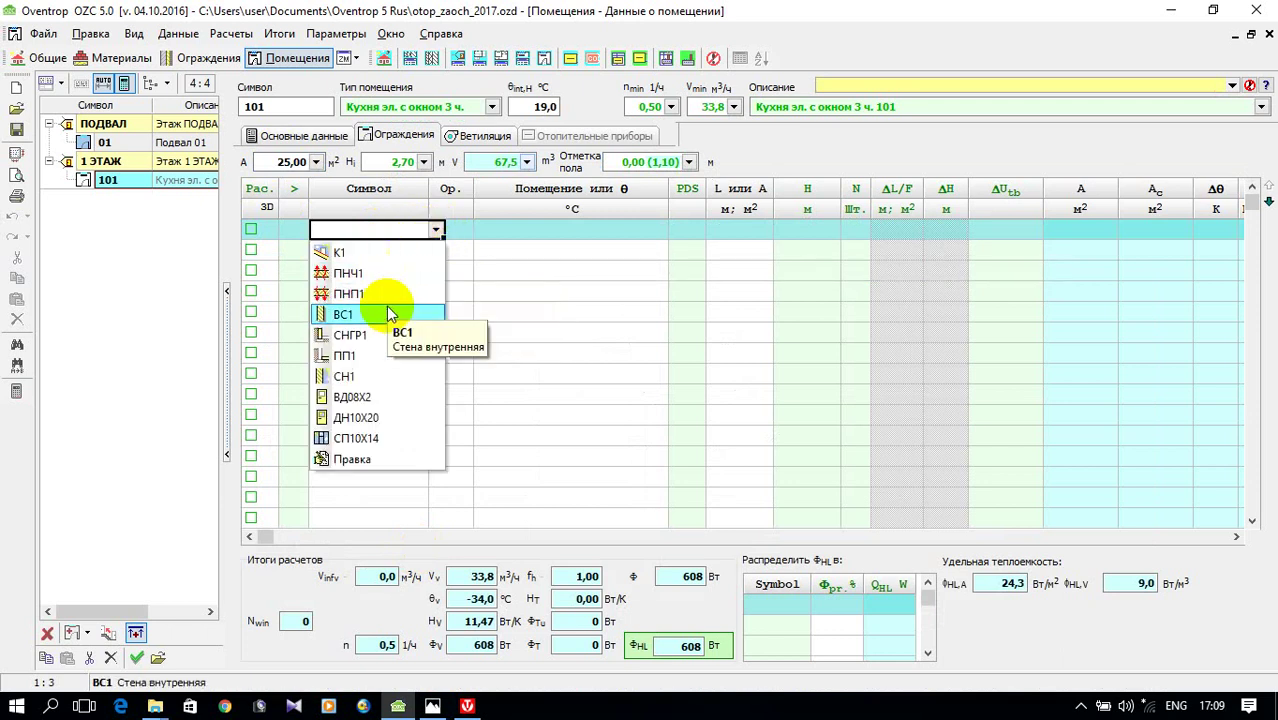
click(396, 385)
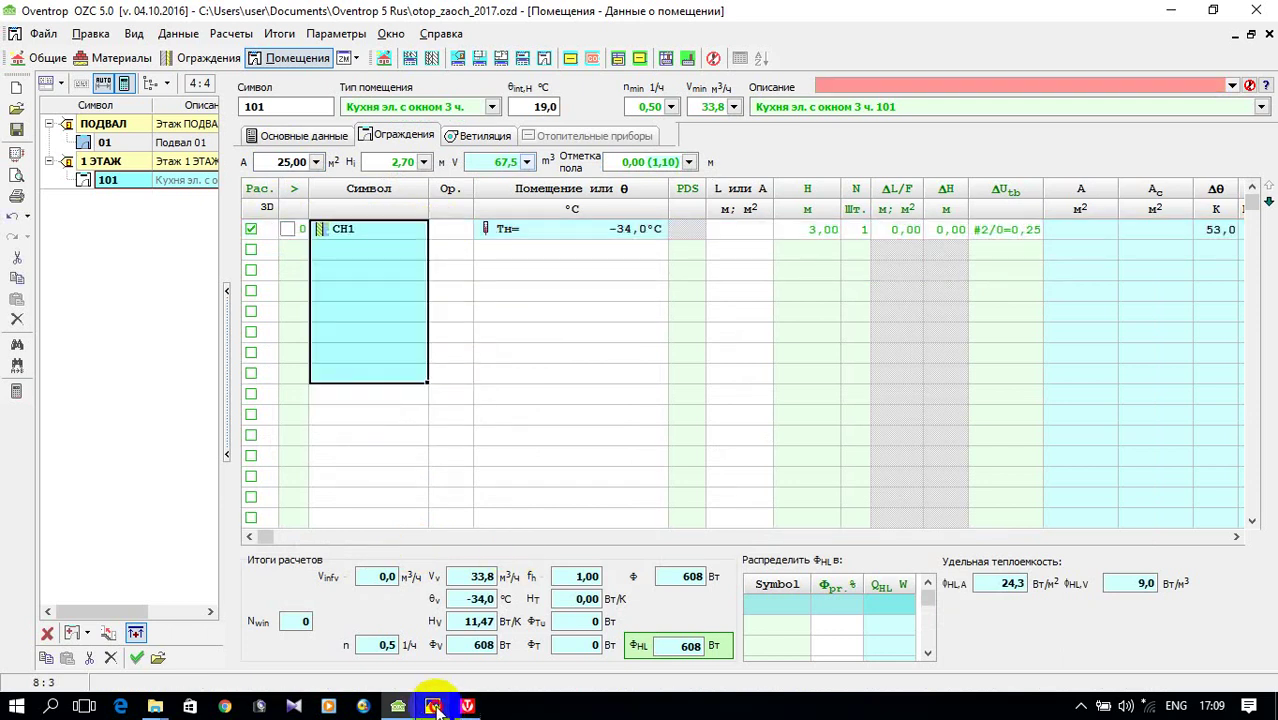
- View the floor plan image, then open the Инструкция к Oventrop OZC 5.0 manual in Acrobat Reader and hide its tools pane
click(432, 706)
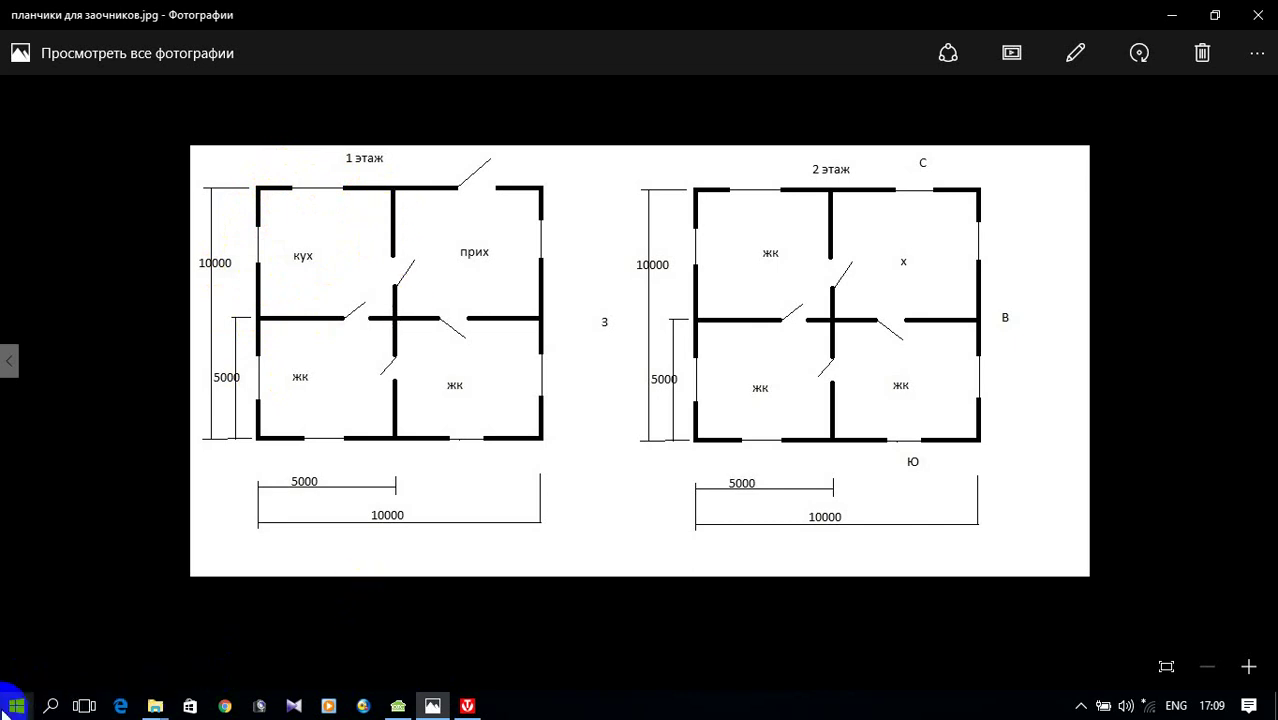
click(17, 706)
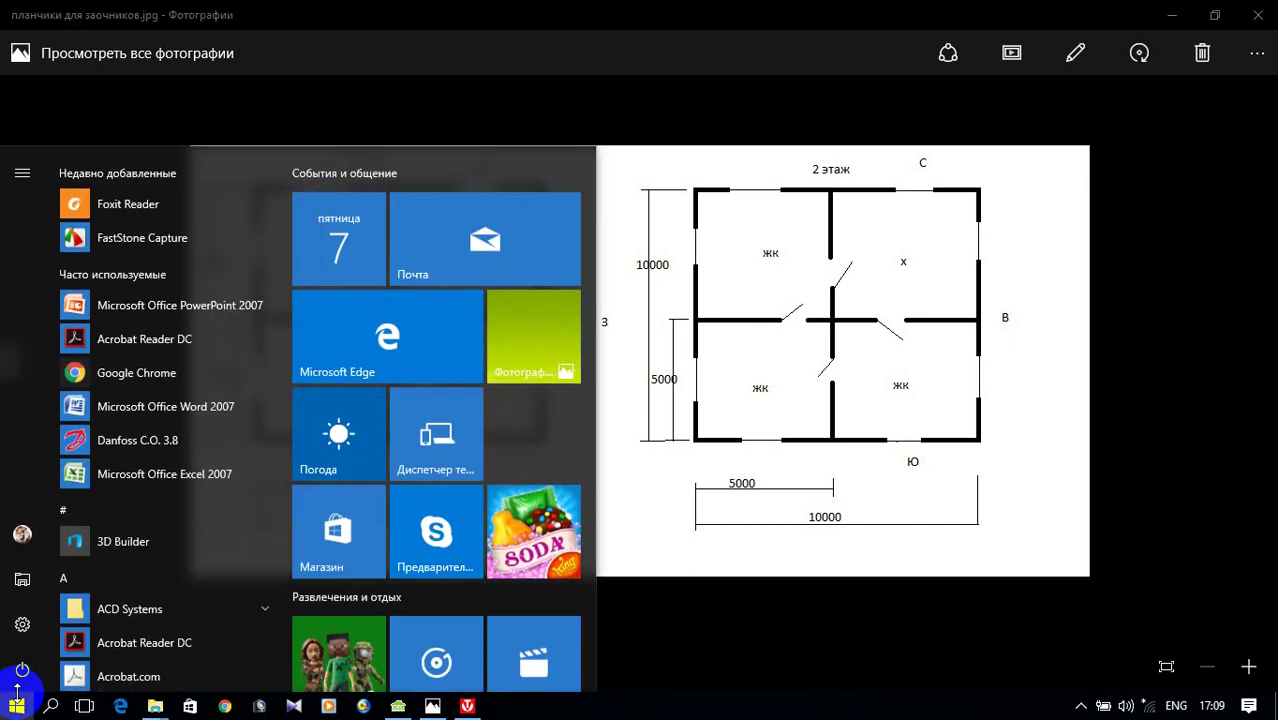
click(213, 536)
scroll(168, 460, down, 15)
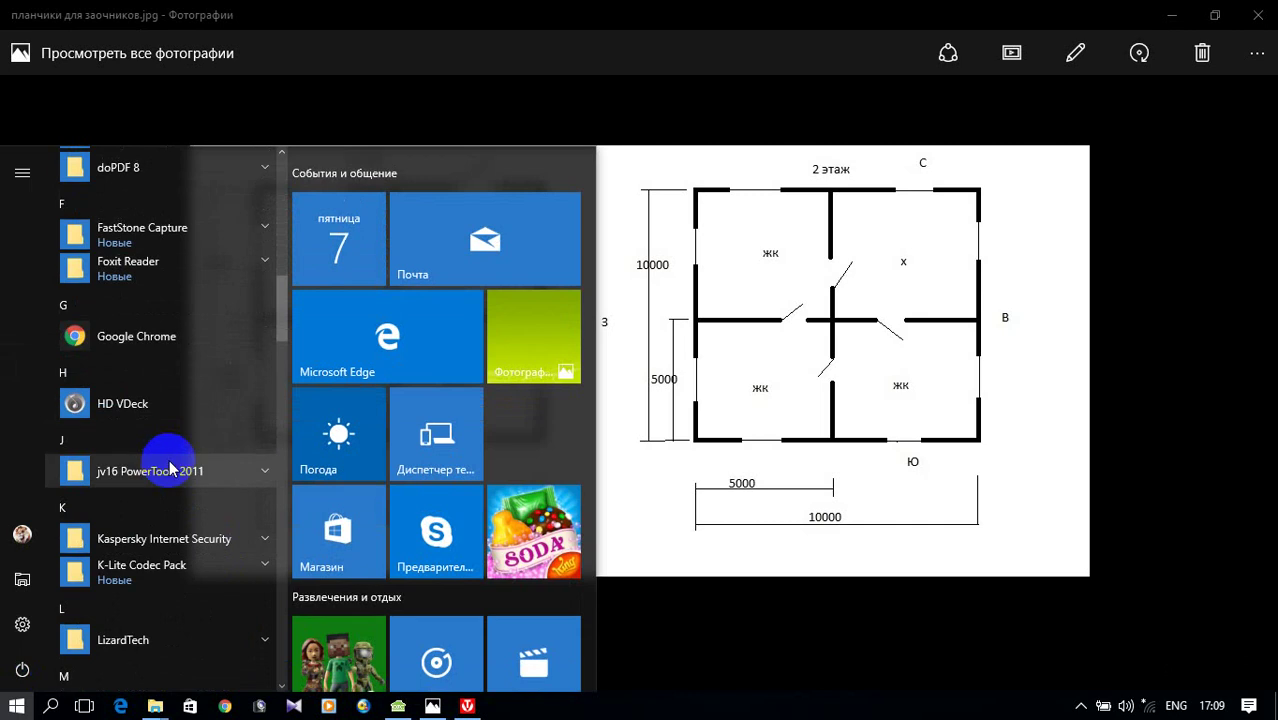
scroll(170, 465, down, 8)
click(184, 396)
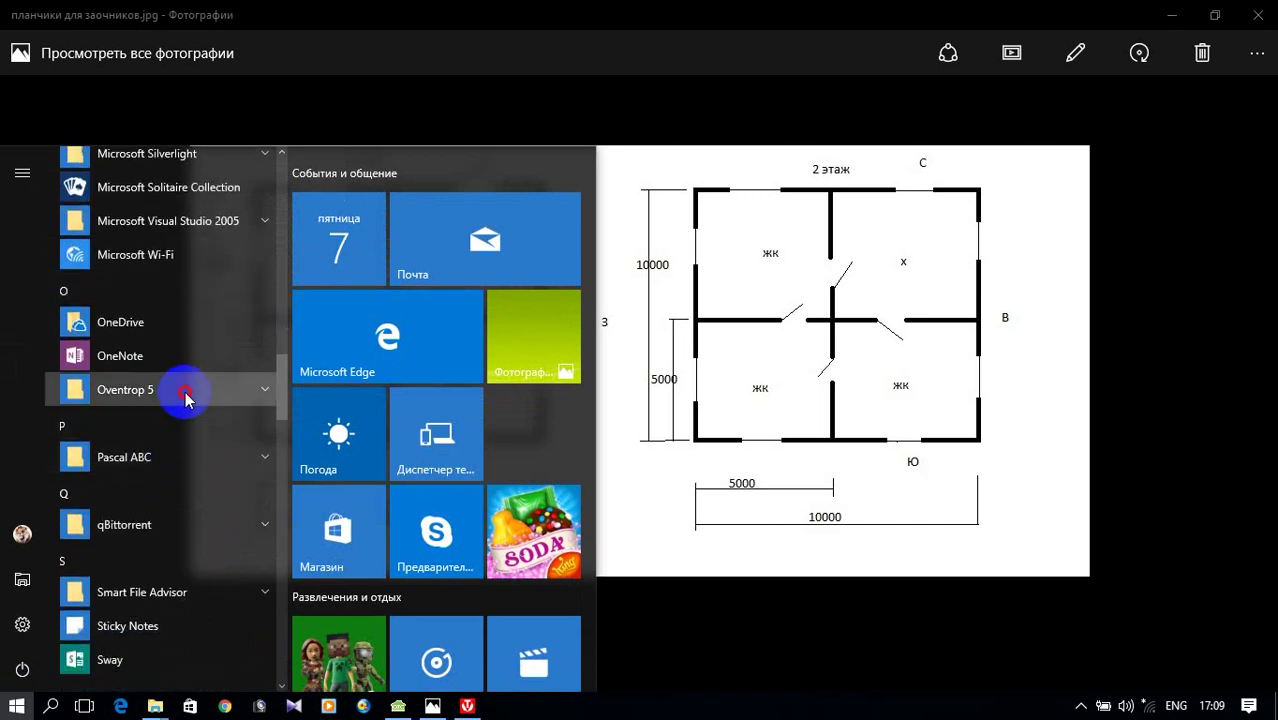
click(176, 473)
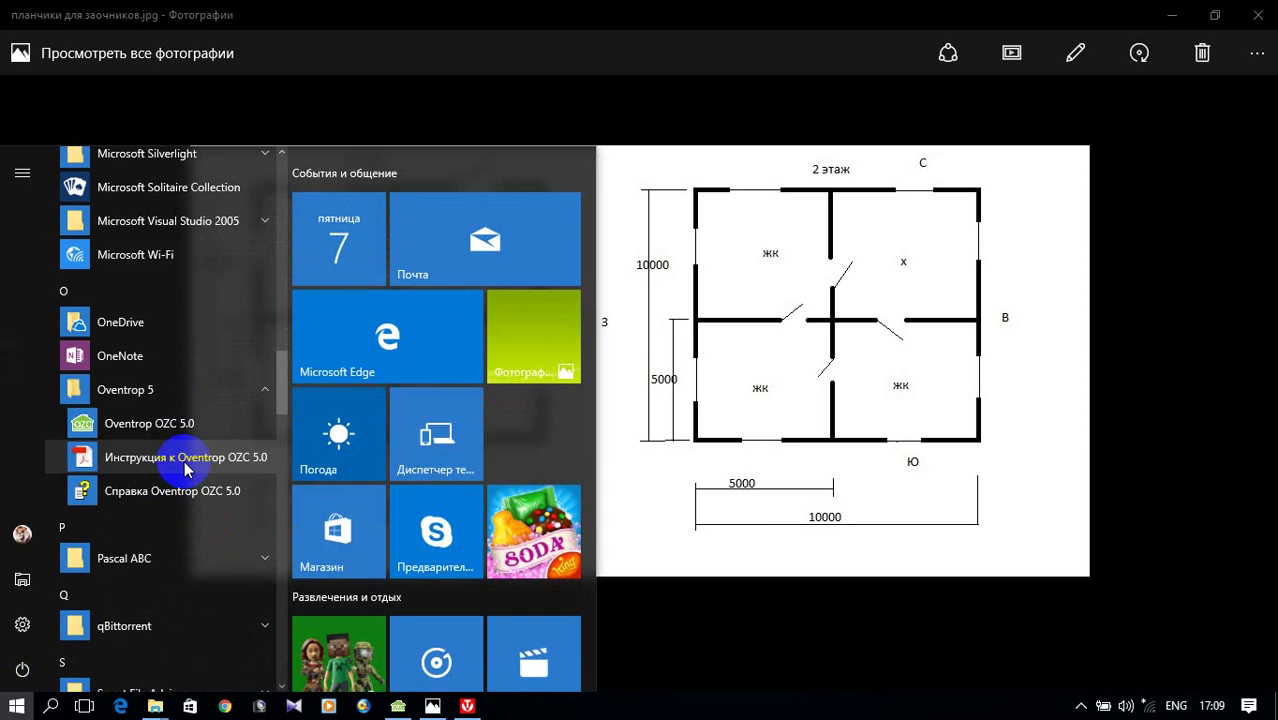
click(186, 469)
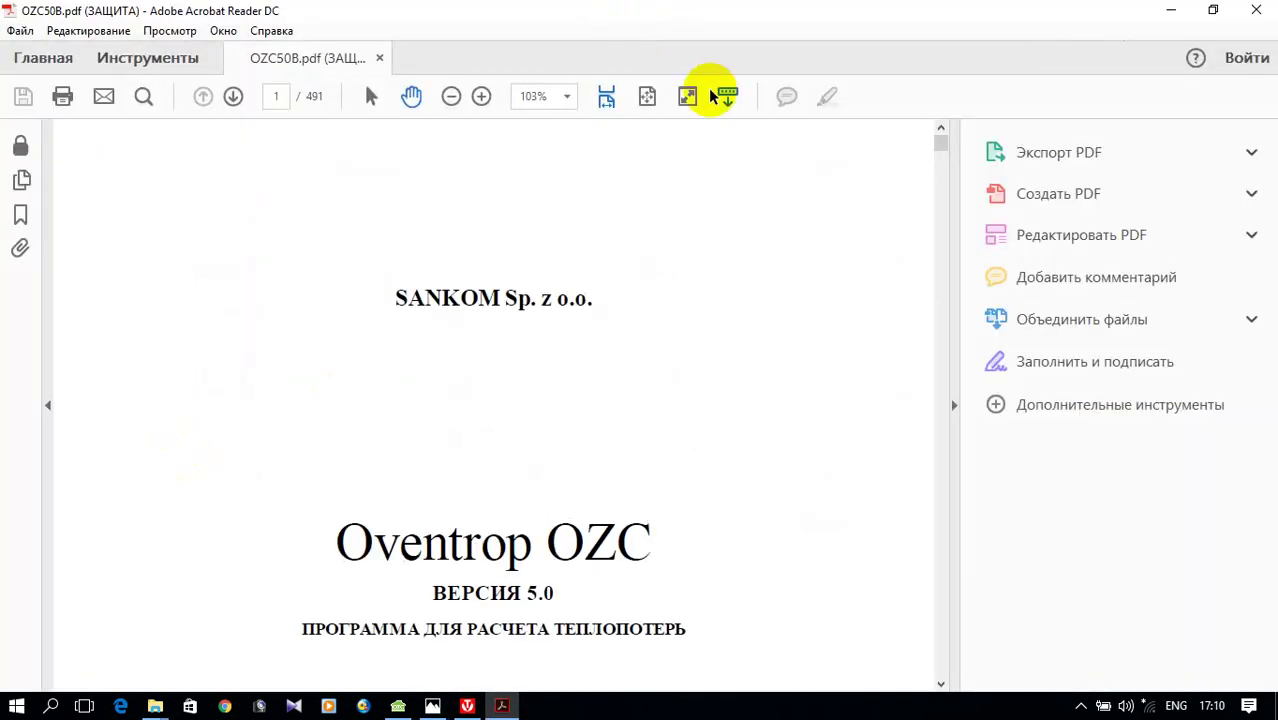
click(957, 404)
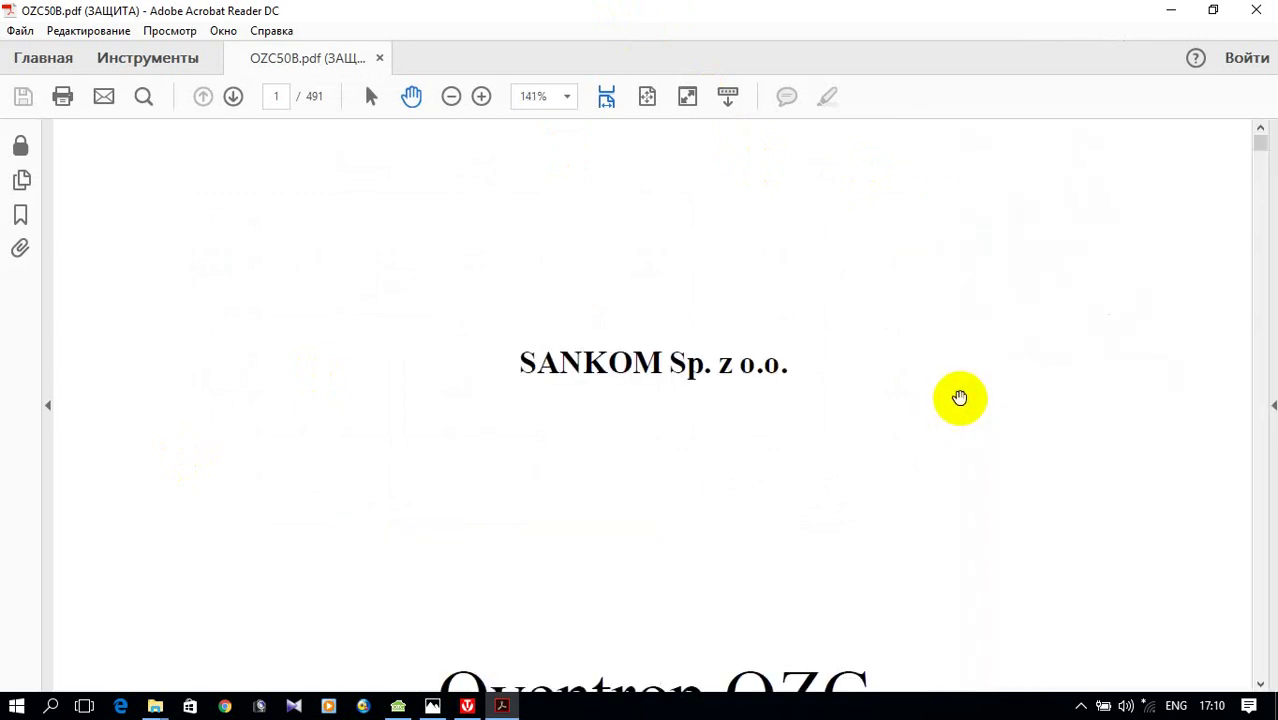
- Go to page 94 of the manual and find the section on the order of entering vertical enclosures
click(280, 99)
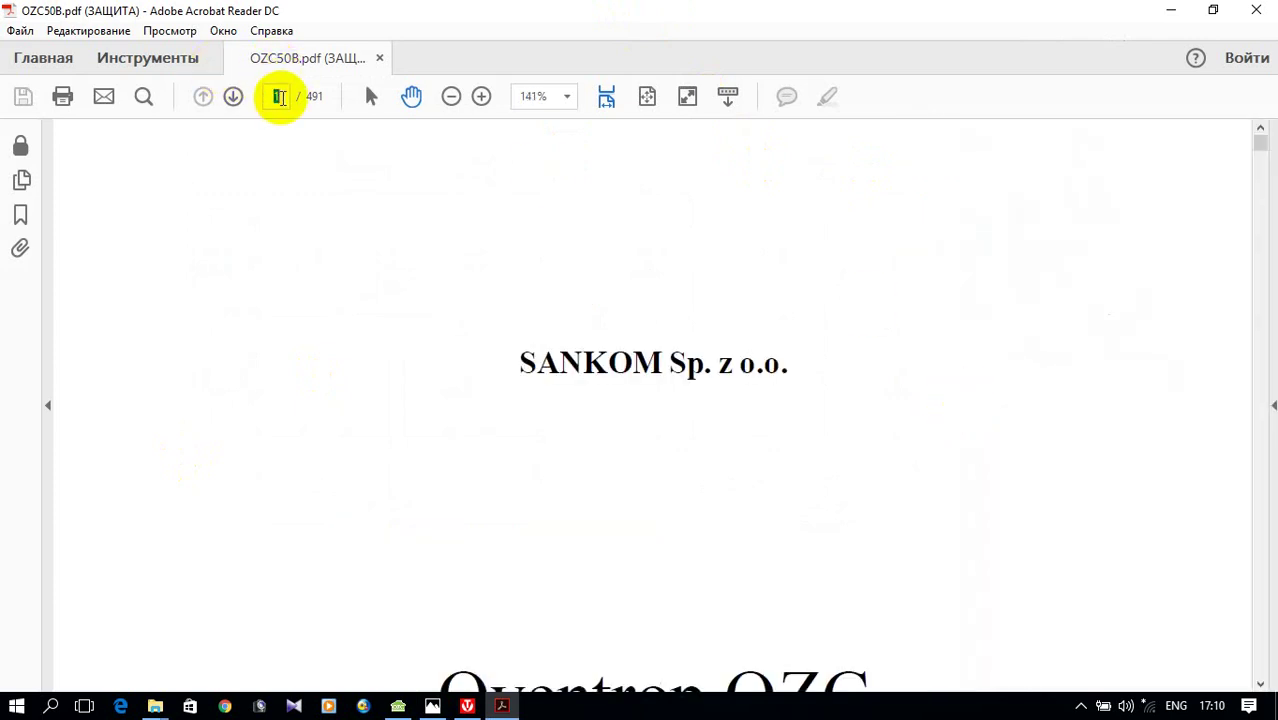
text(94)
key(Return)
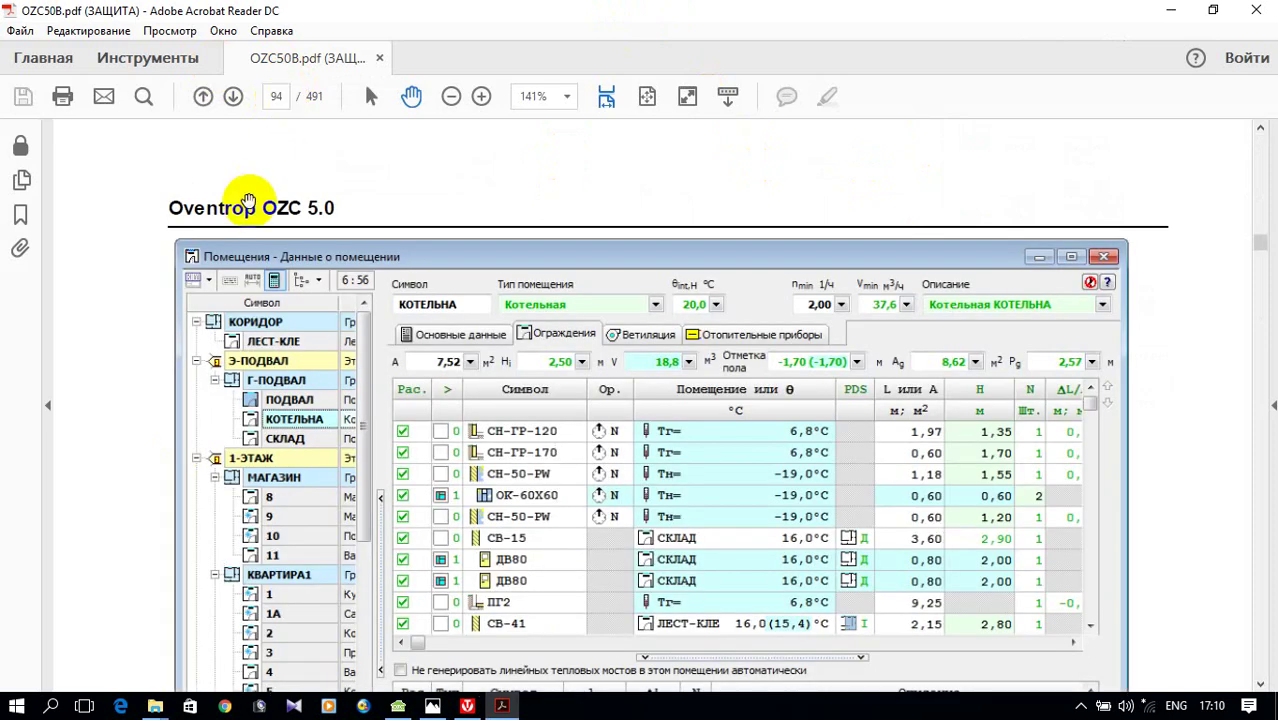
scroll(710, 425, down, 20)
scroll(724, 416, down, 20)
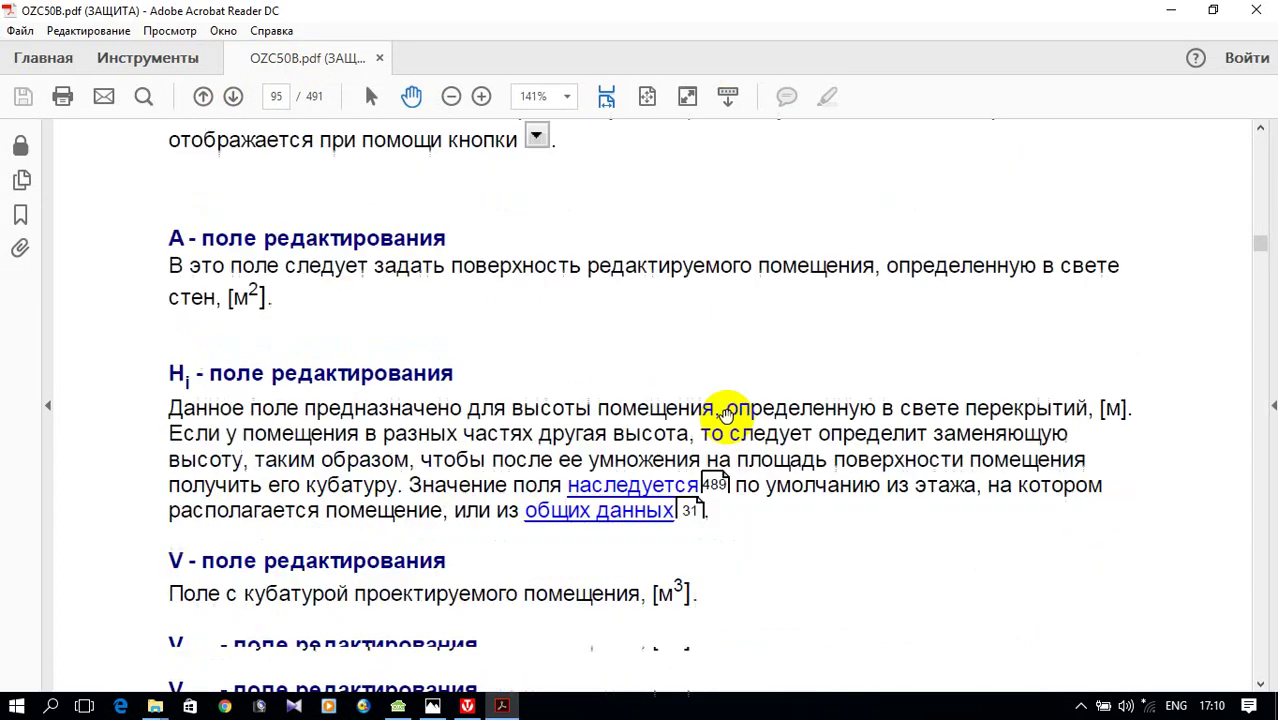
scroll(725, 412, down, 20)
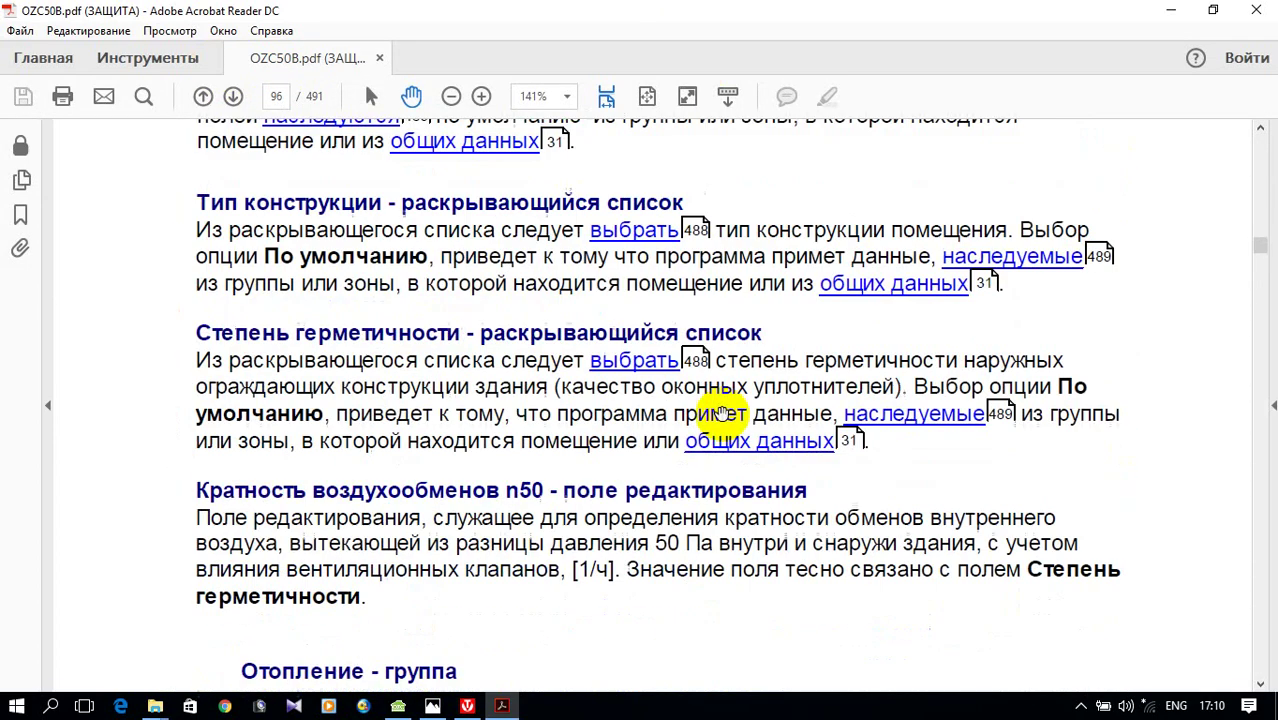
scroll(720, 410, down, 20)
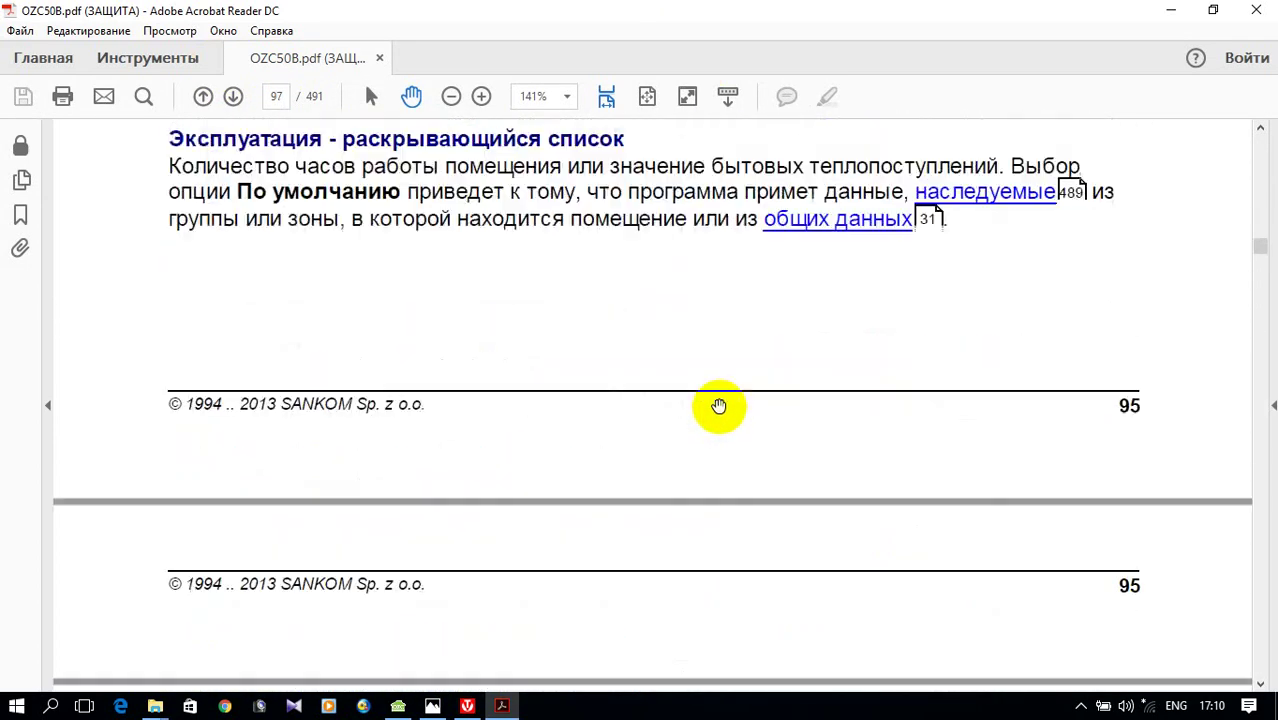
scroll(716, 400, down, 12)
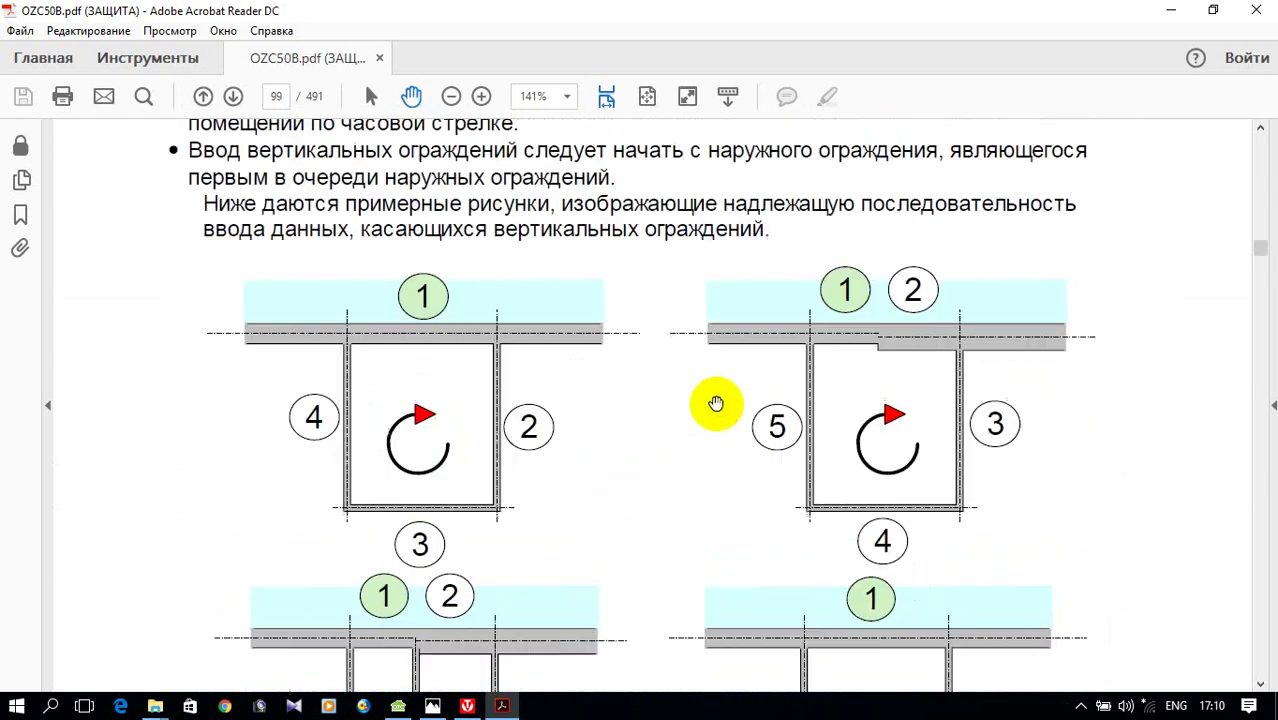
- Examine the rules and example diagrams on page 99 for the entry sequence of a room's vertical enclosures
scroll(712, 402, up, 5)
scroll(709, 405, up, 1)
scroll(708, 404, down, 20)
scroll(707, 403, down, 15)
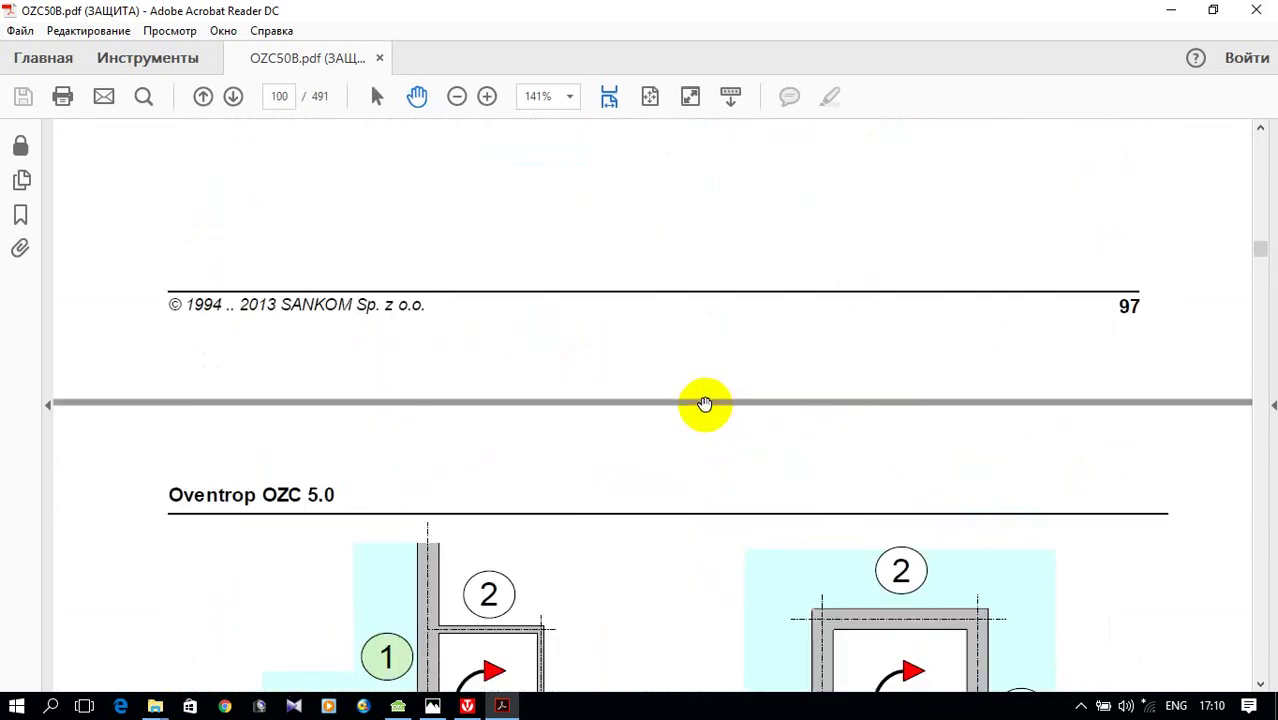
scroll(703, 398, up, 7)
scroll(701, 396, up, 3)
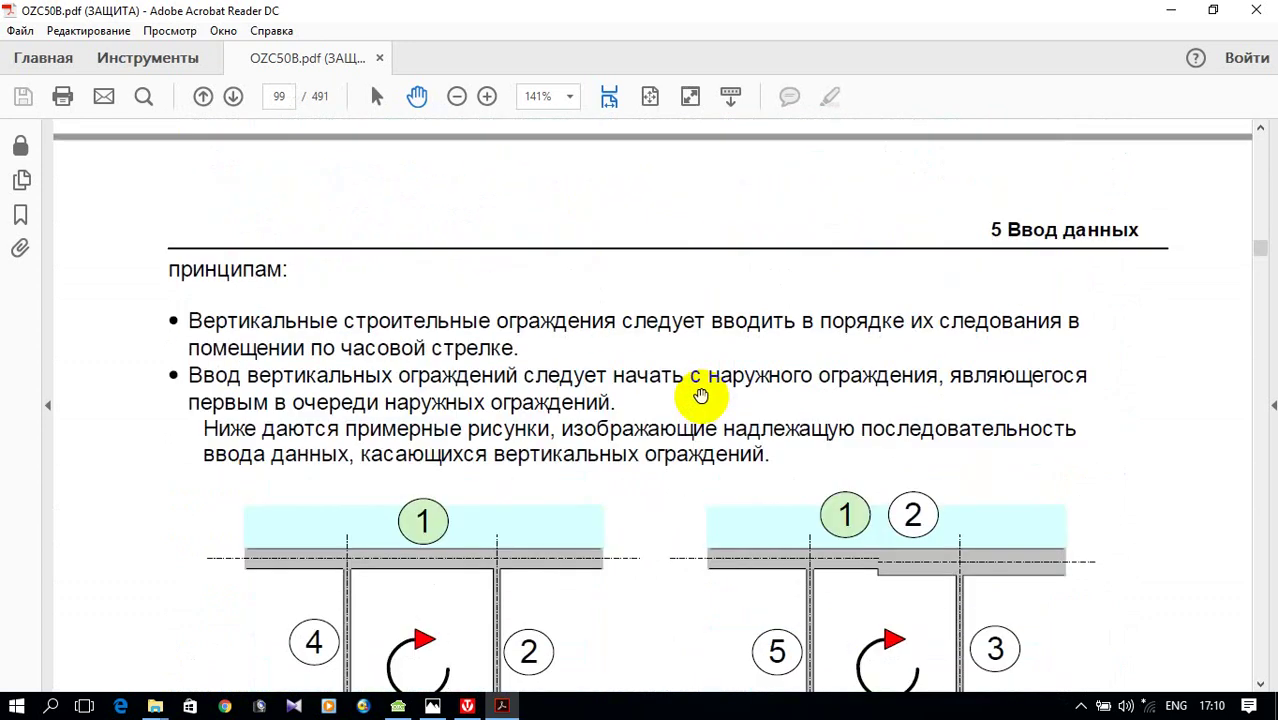
scroll(697, 400, down, 6)
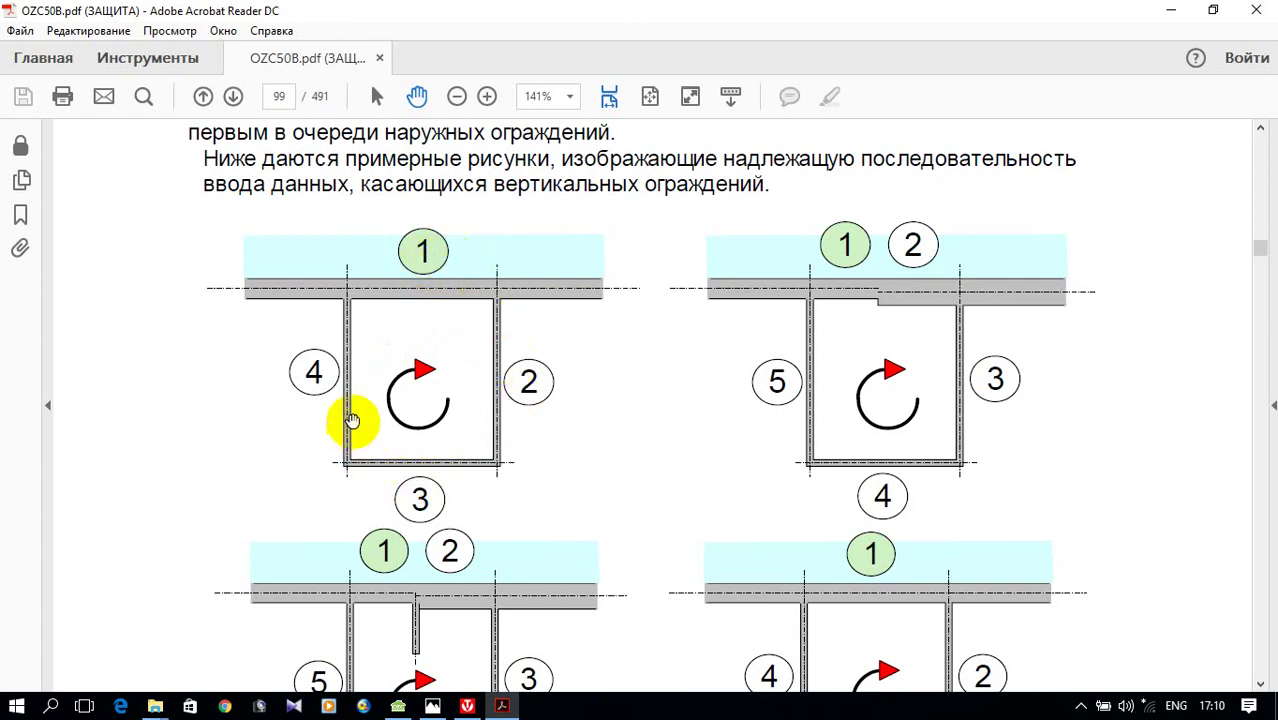
scroll(342, 343, down, 1)
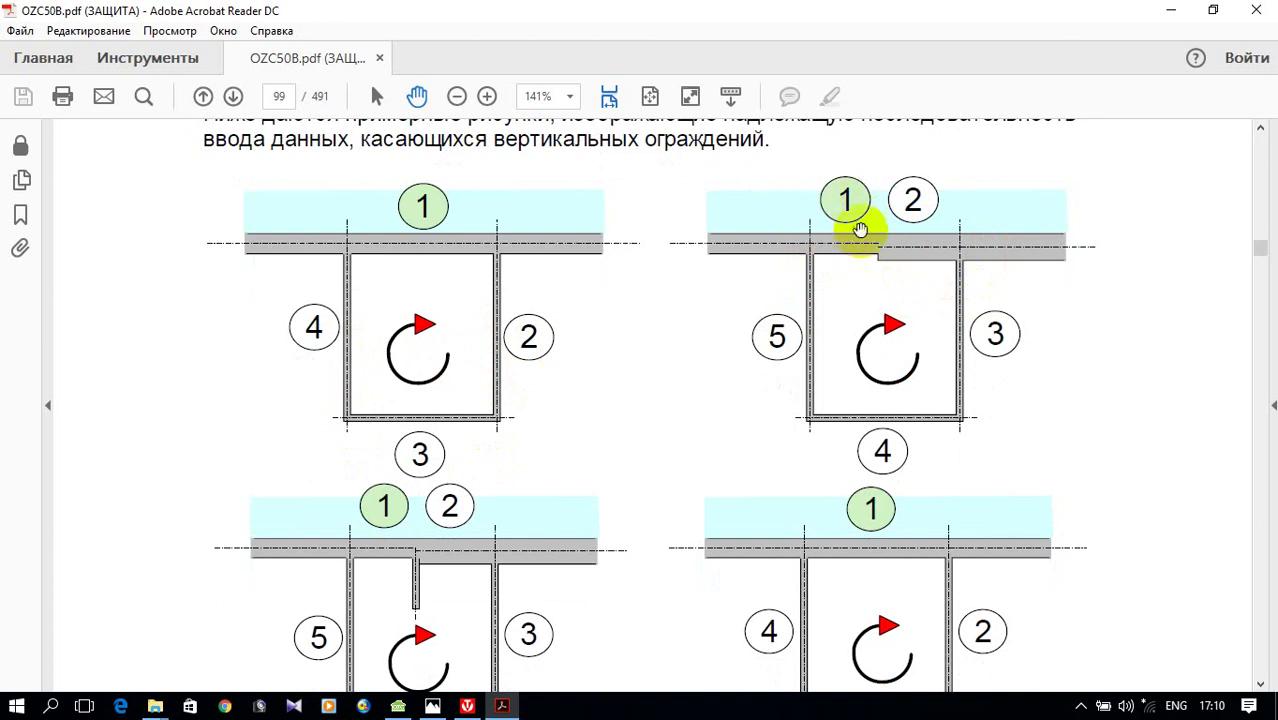
scroll(933, 415, down, 5)
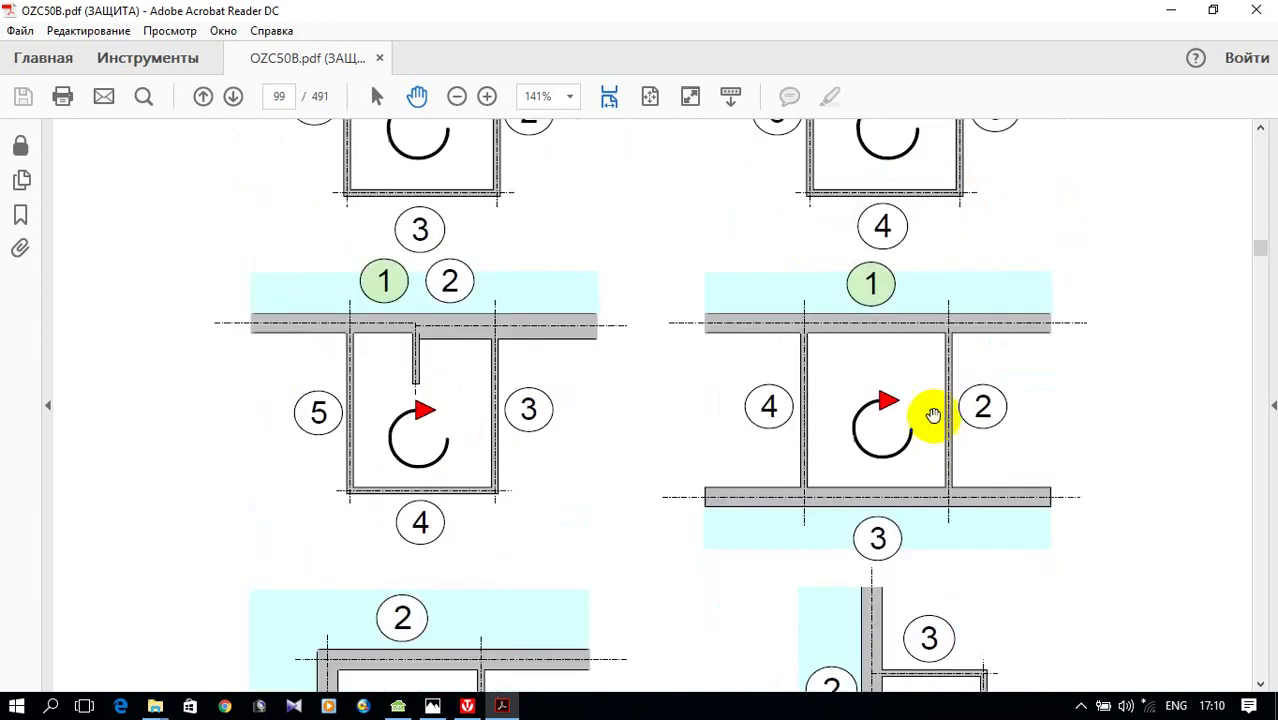
- Look through the remaining example diagrams of enclosure entry order on pages 99 and 100 of the manual
scroll(600, 290, down, 7)
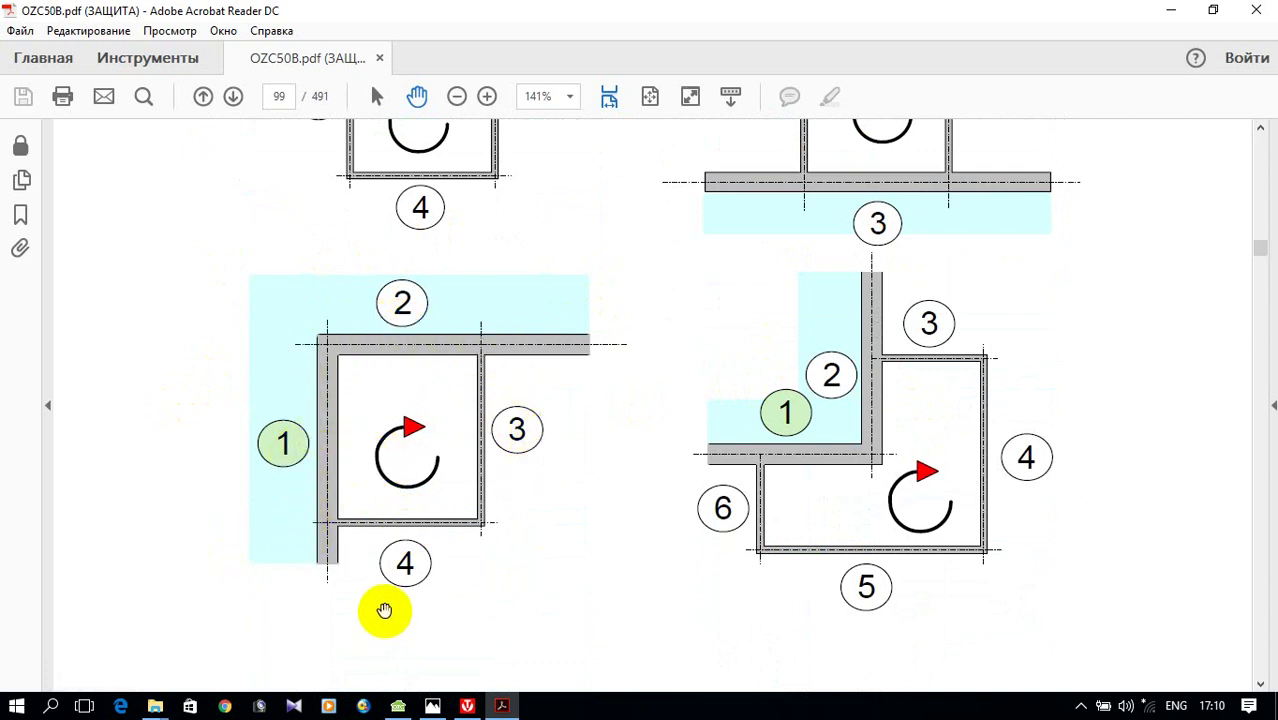
scroll(383, 605, down, 10)
scroll(383, 590, down, 10)
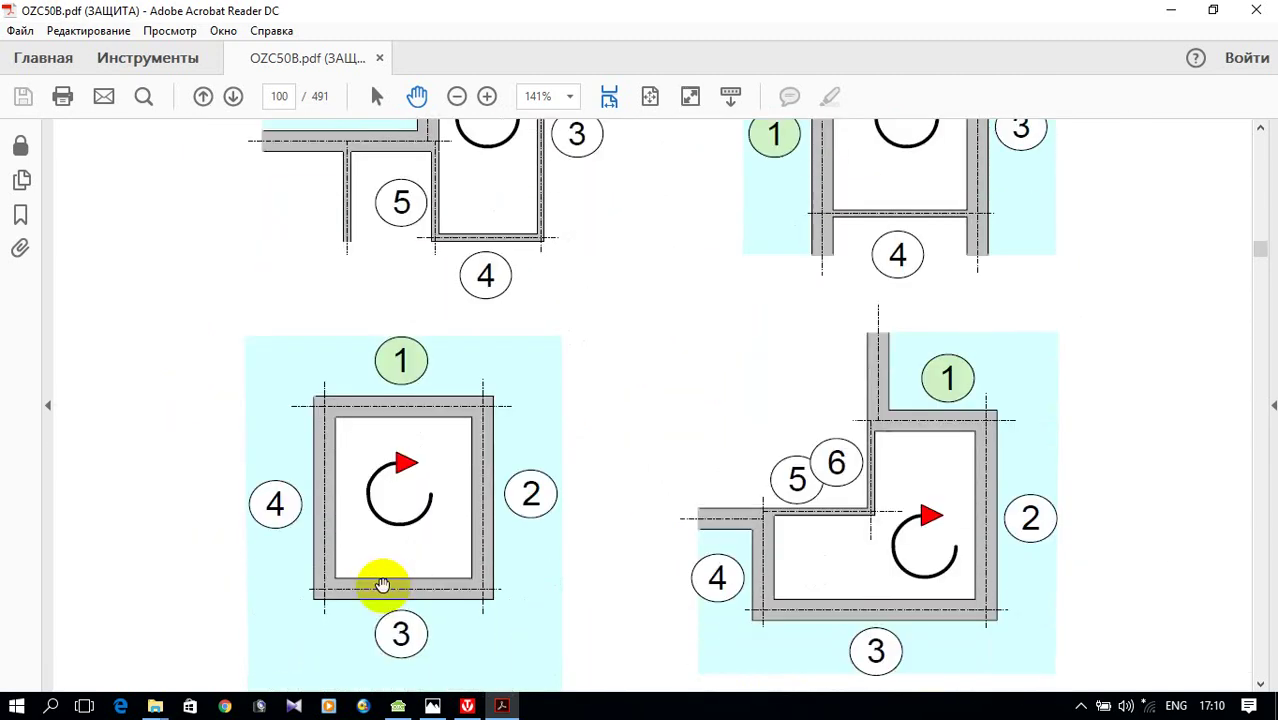
scroll(379, 580, up, 15)
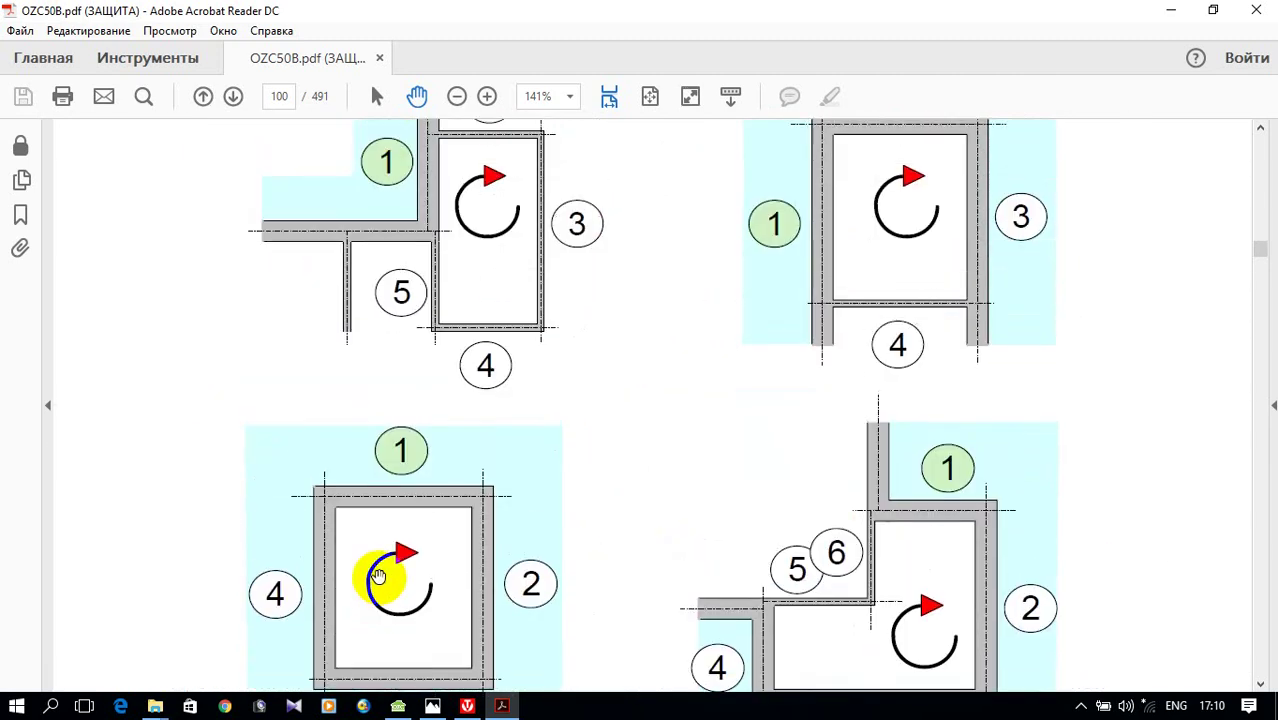
scroll(373, 568, up, 10)
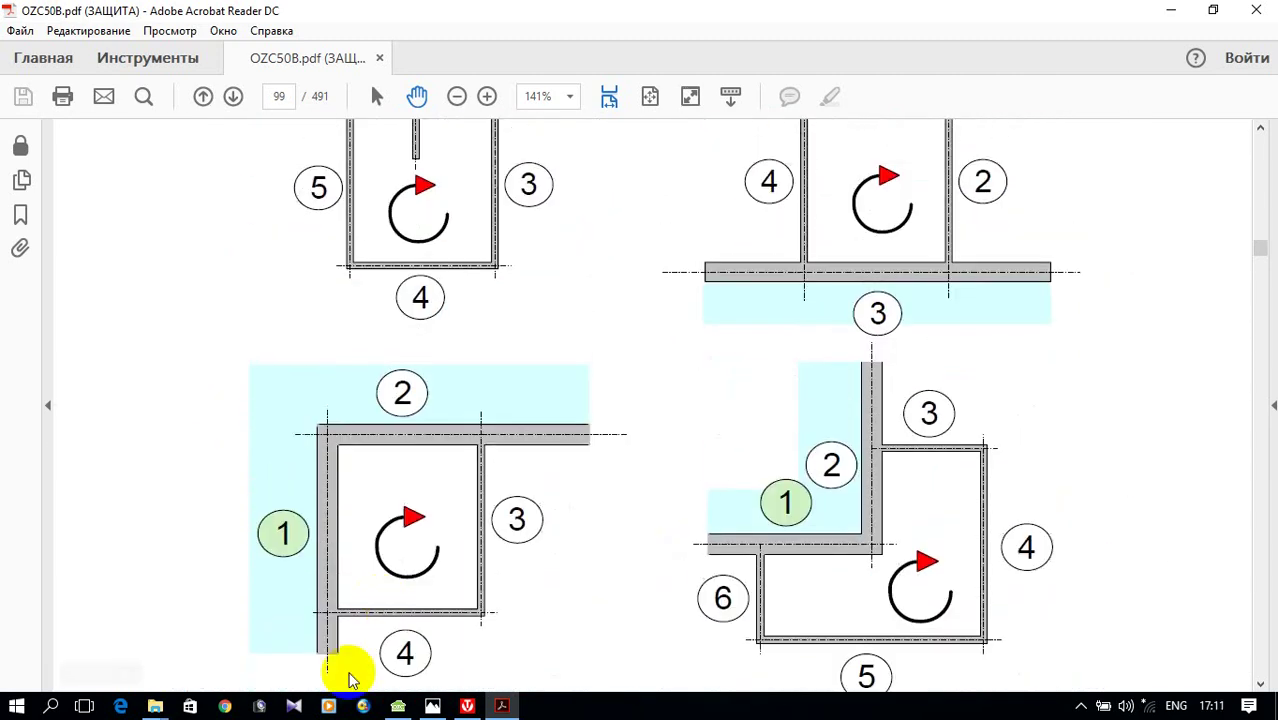
- Switch back to Oventrop OZC and set the orientation of room 101's external wall СН1 to W
click(398, 707)
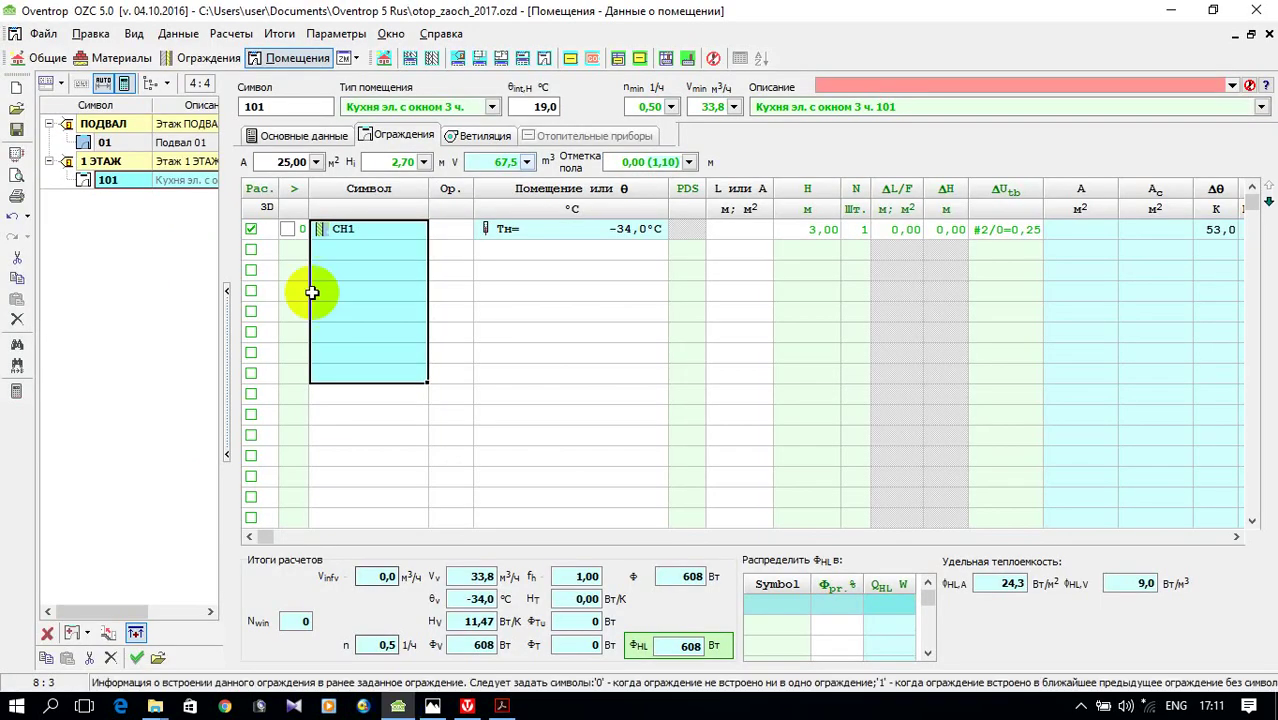
click(360, 250)
click(463, 229)
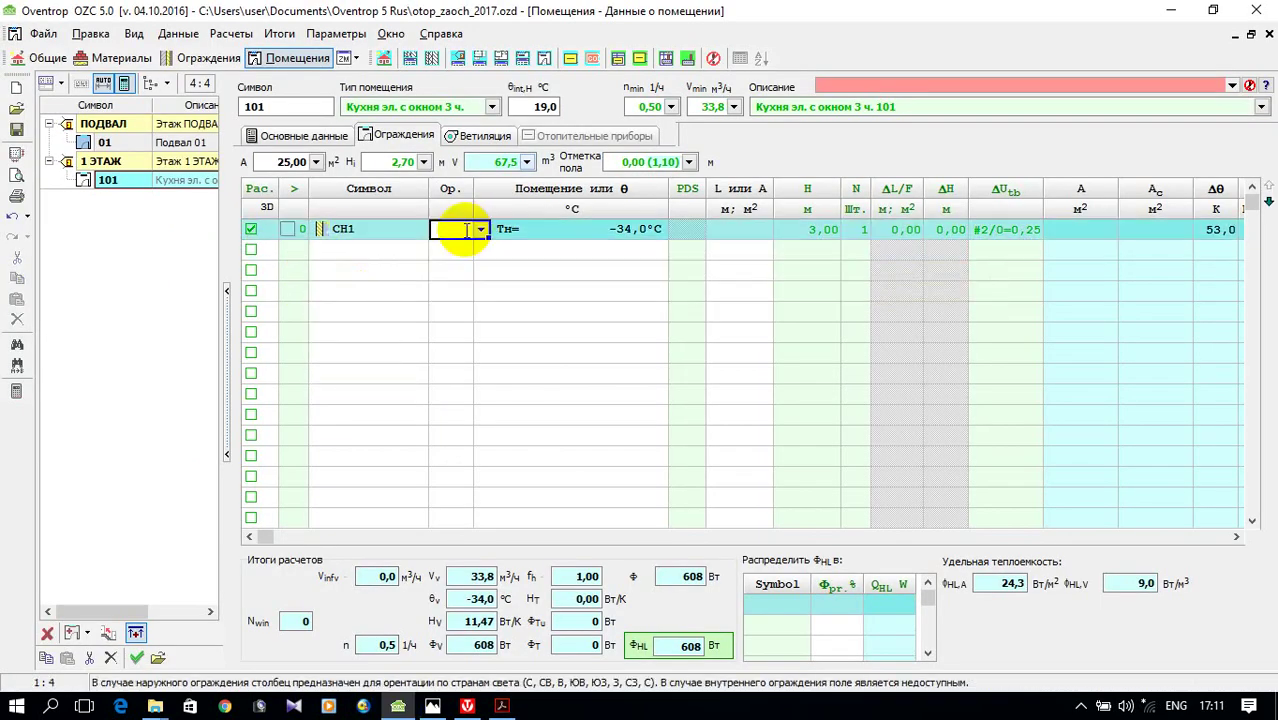
click(481, 230)
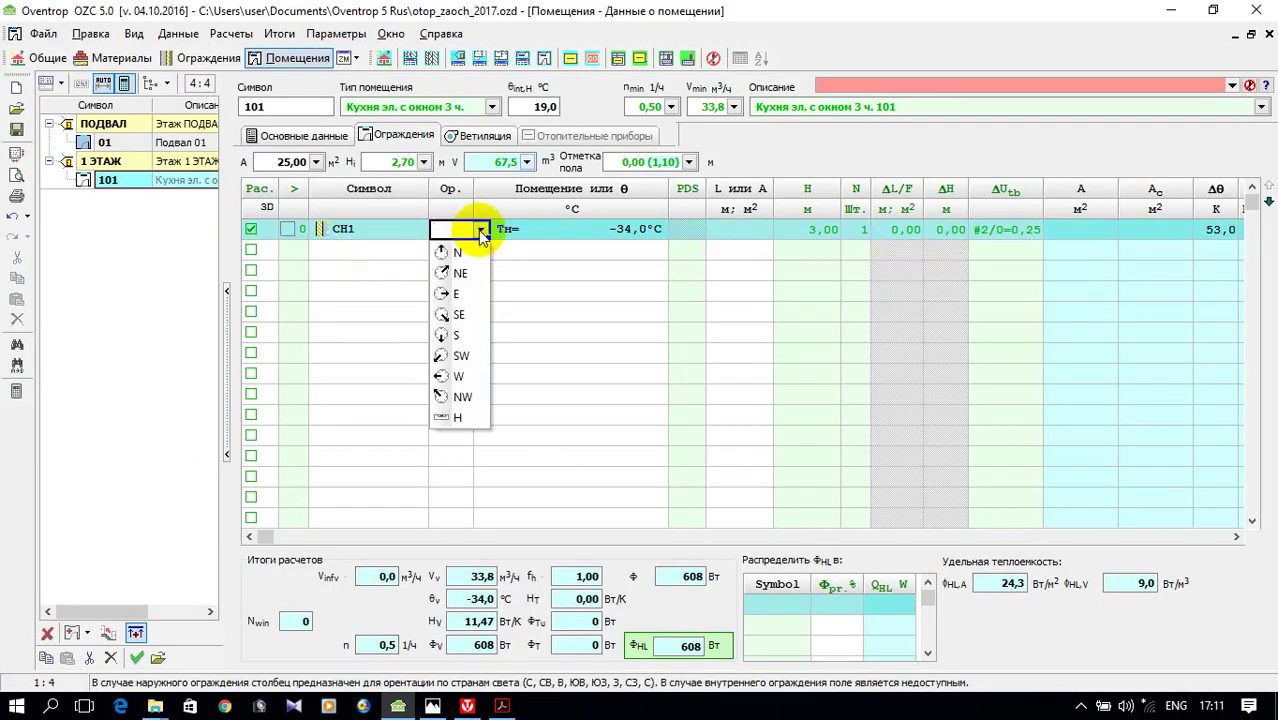
click(458, 376)
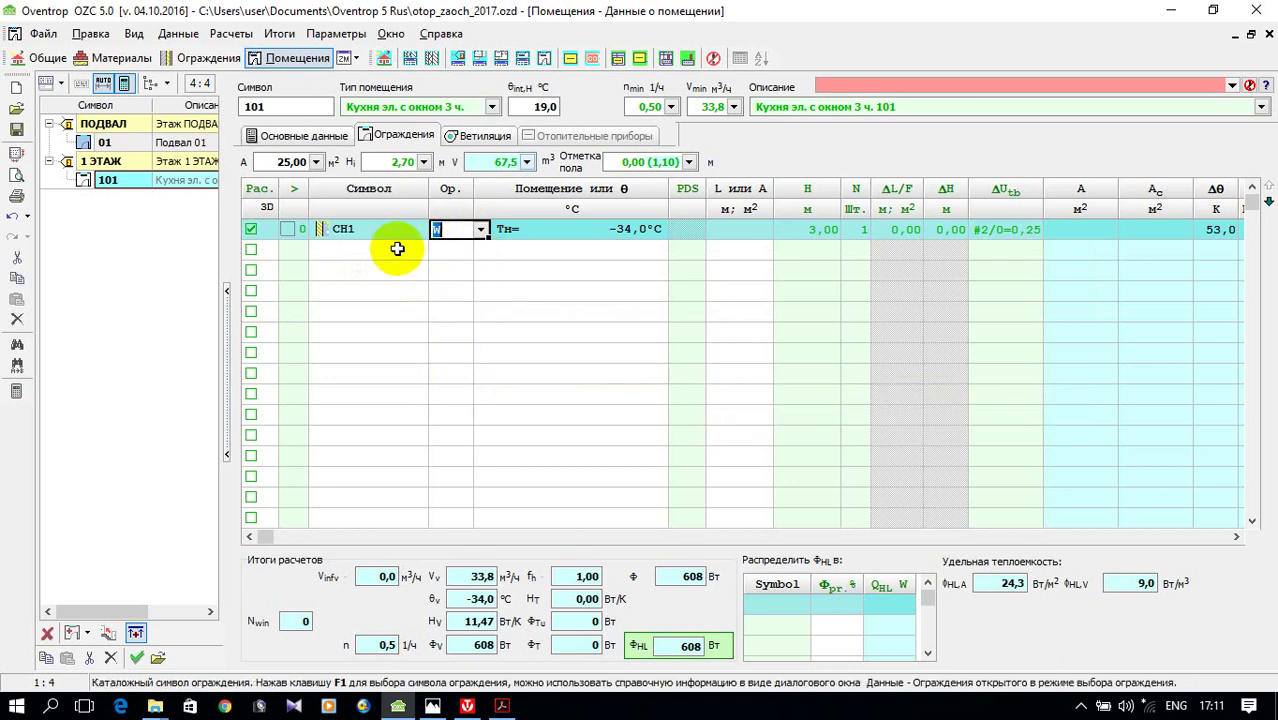
- Check the floor plan image, add window СП10X14 to the west wall of room 101, and set that wall's length to 5 m
click(394, 251)
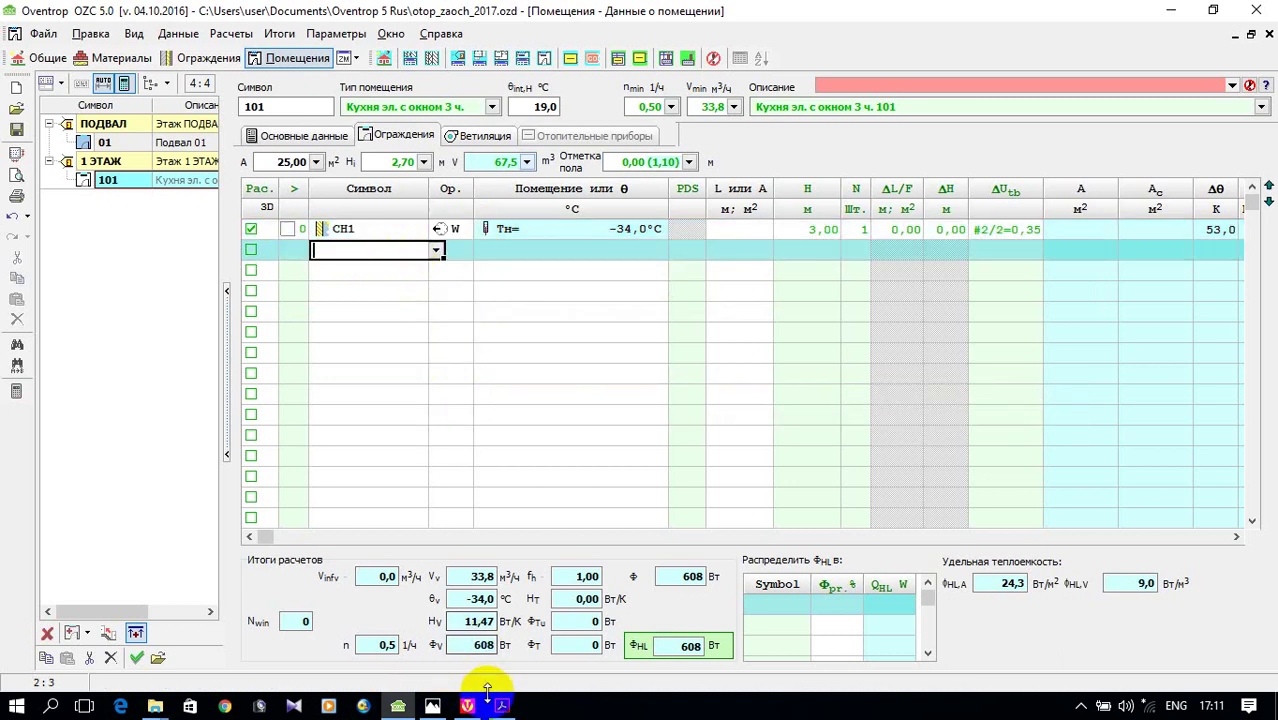
click(435, 710)
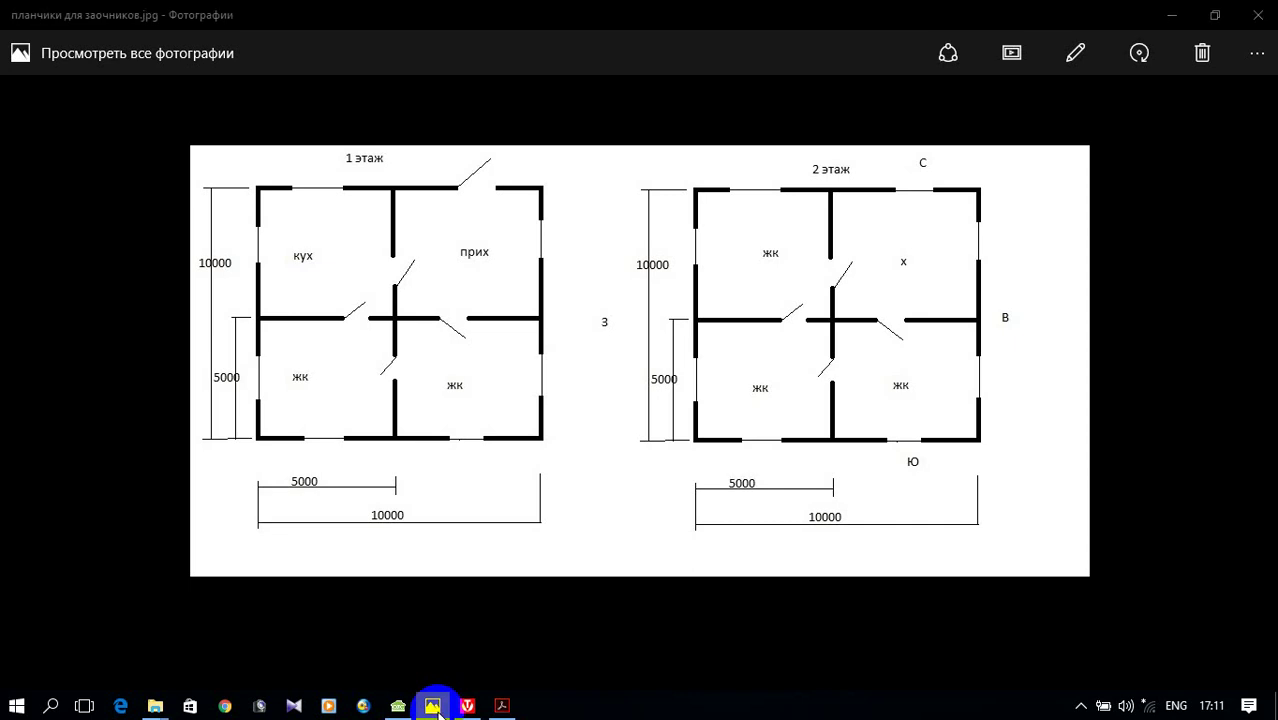
click(433, 708)
click(433, 250)
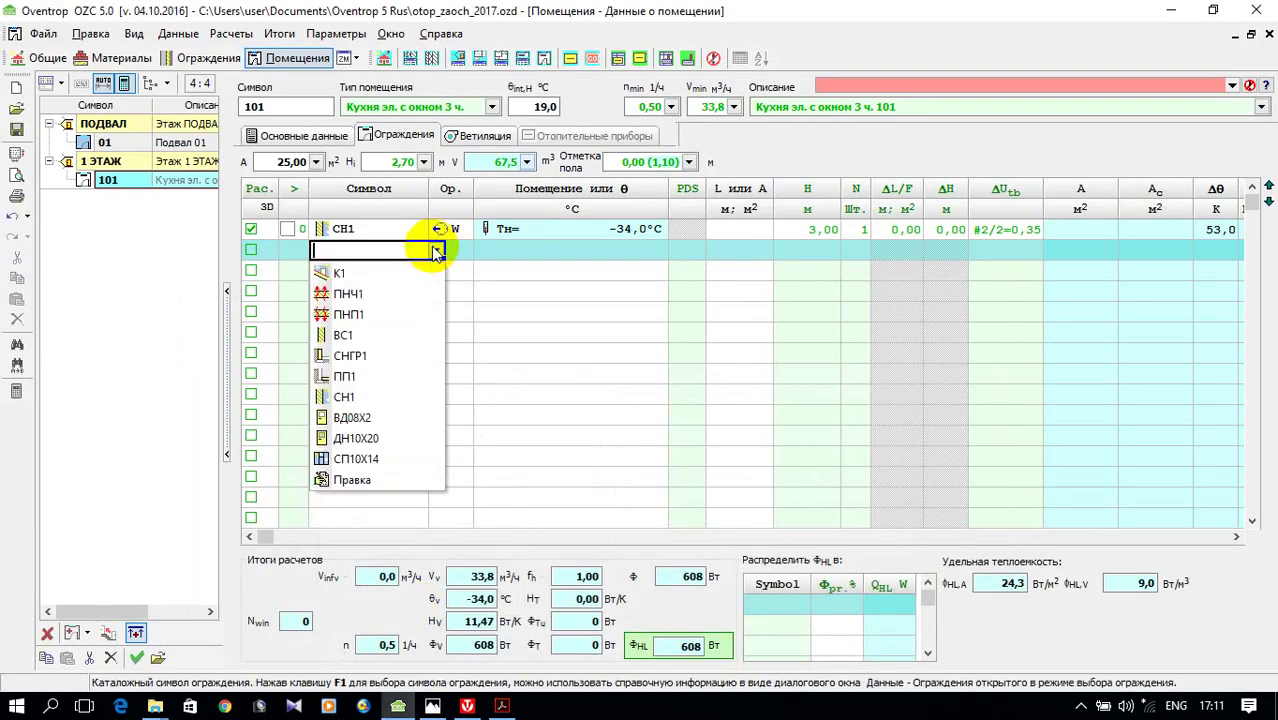
click(379, 453)
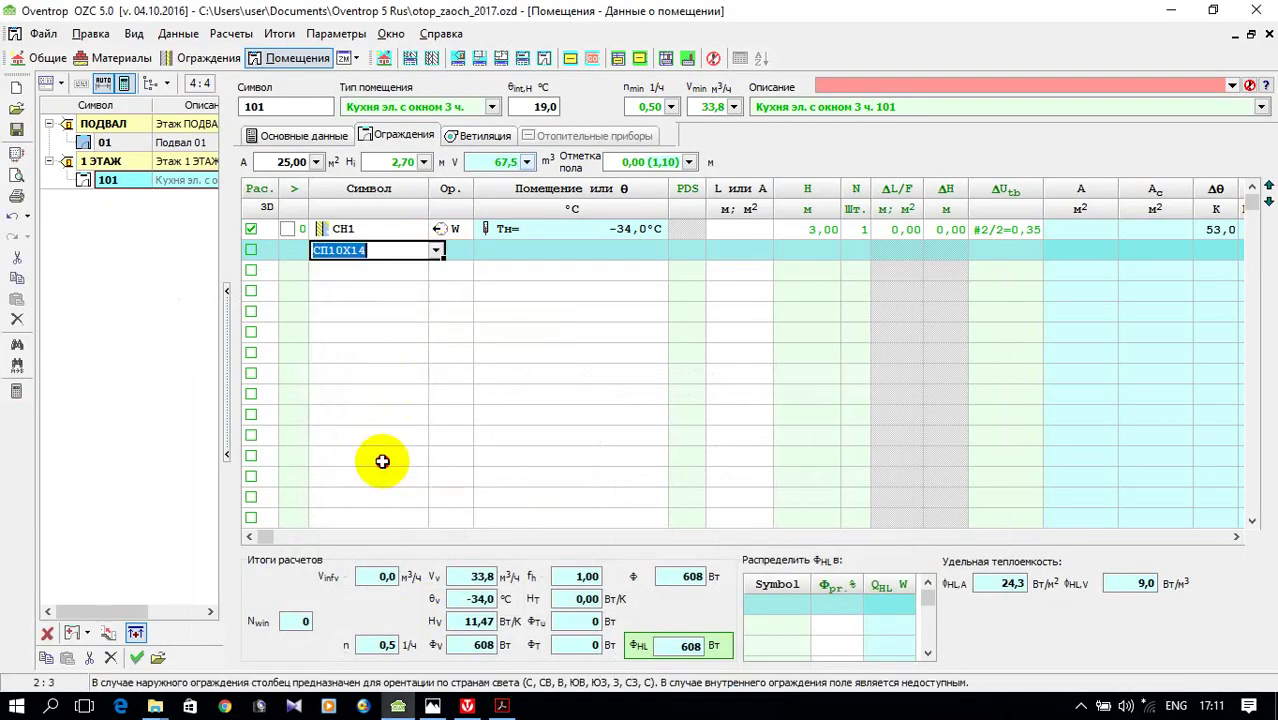
click(379, 352)
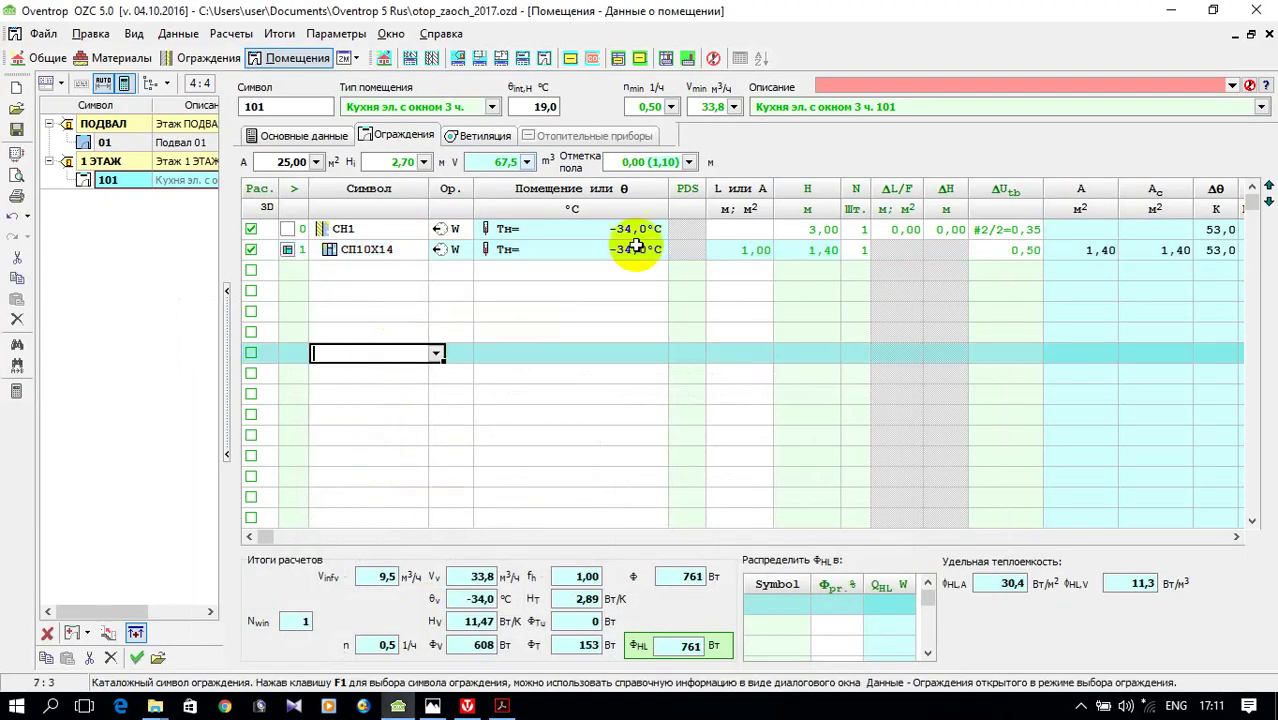
click(756, 230)
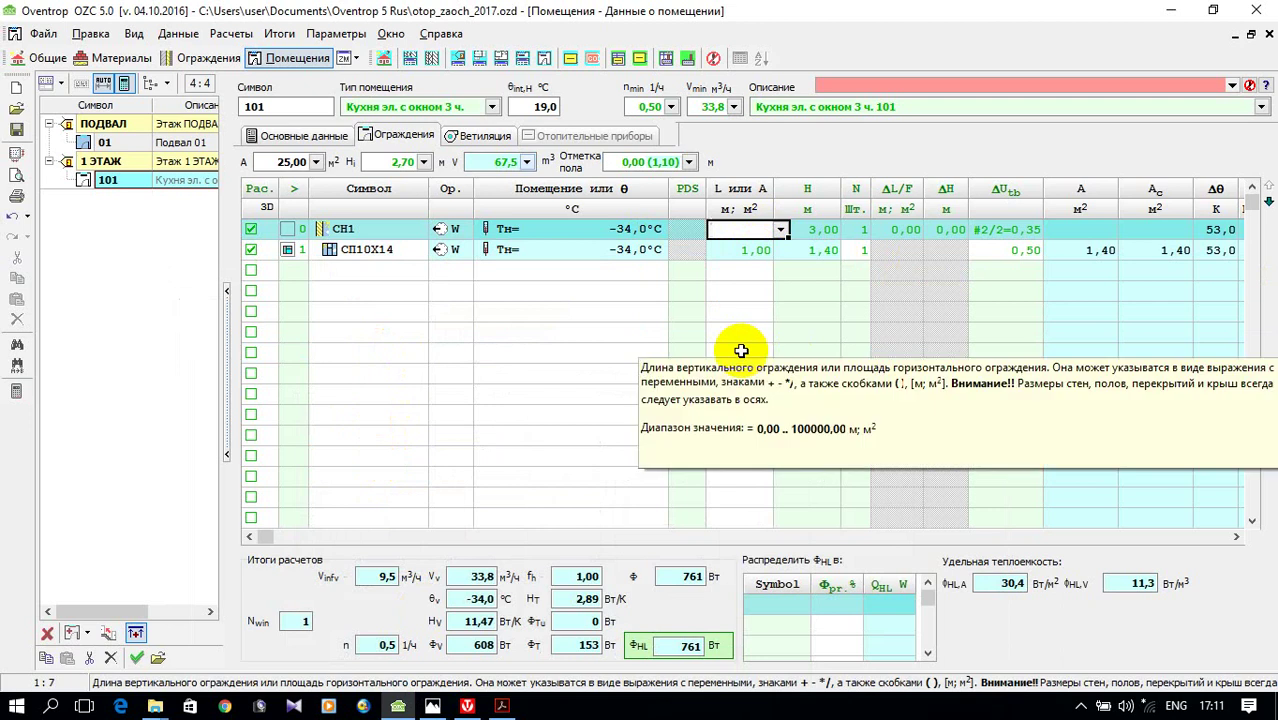
text(5)
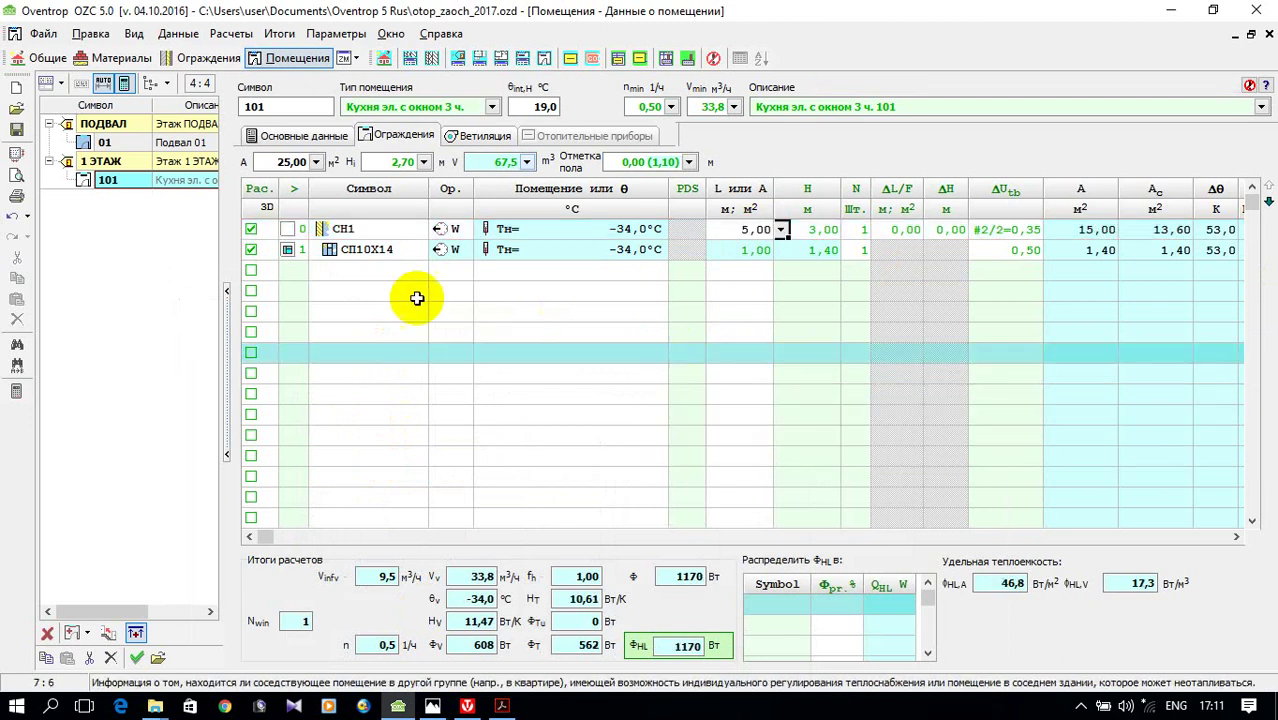
- Add a second external wall СН1 below the west window in room 101's enclosure list
click(371, 271)
click(437, 271)
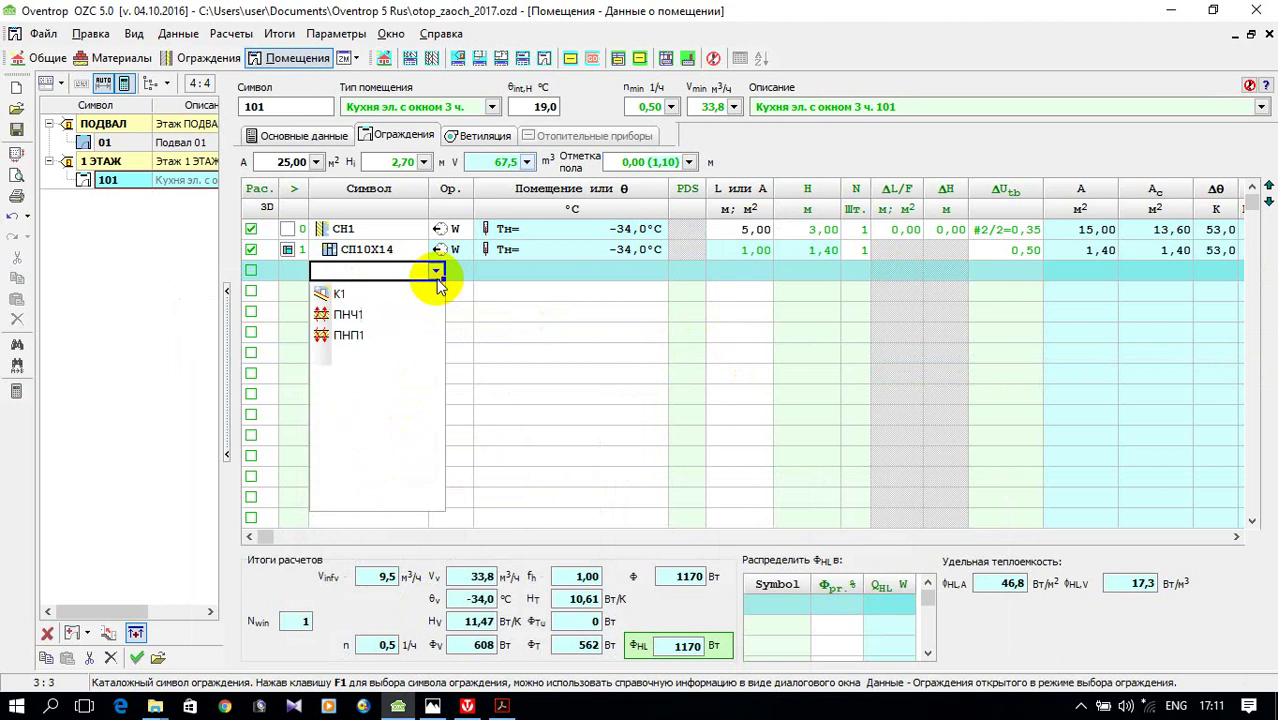
click(407, 412)
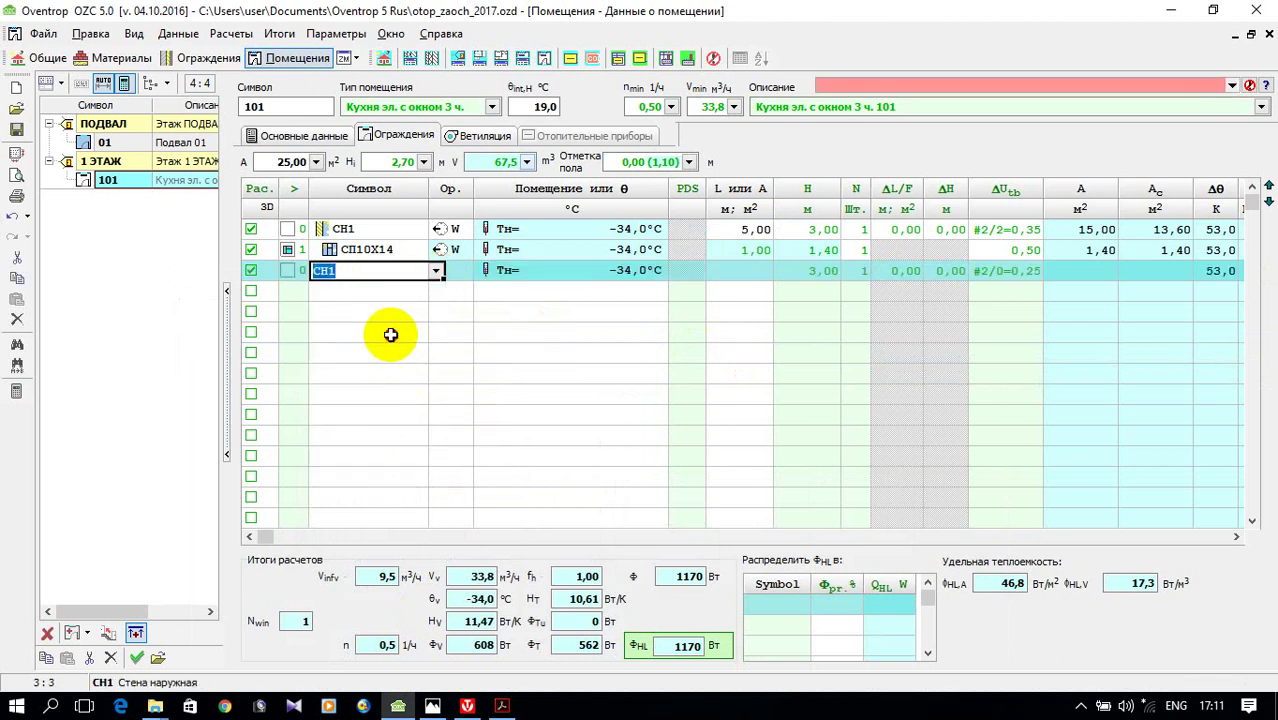
click(394, 323)
click(398, 293)
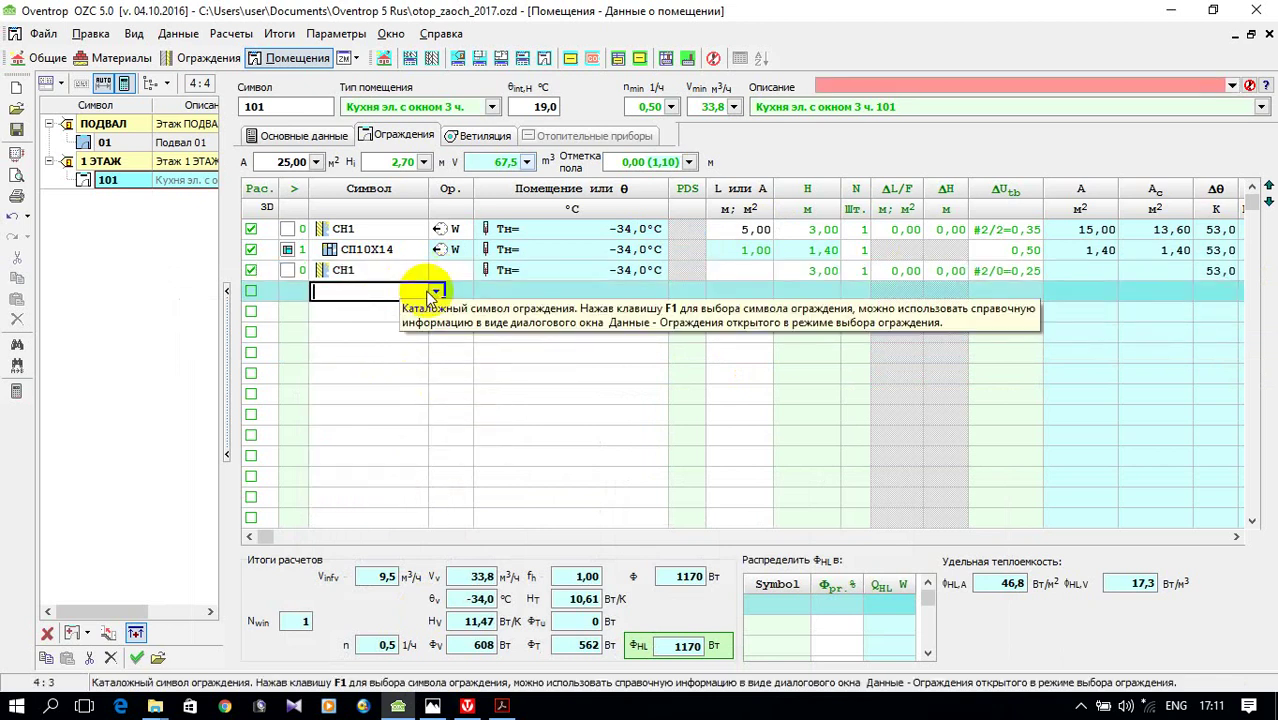
- Set the second external wall's orientation to N and its length to 5 m
click(455, 271)
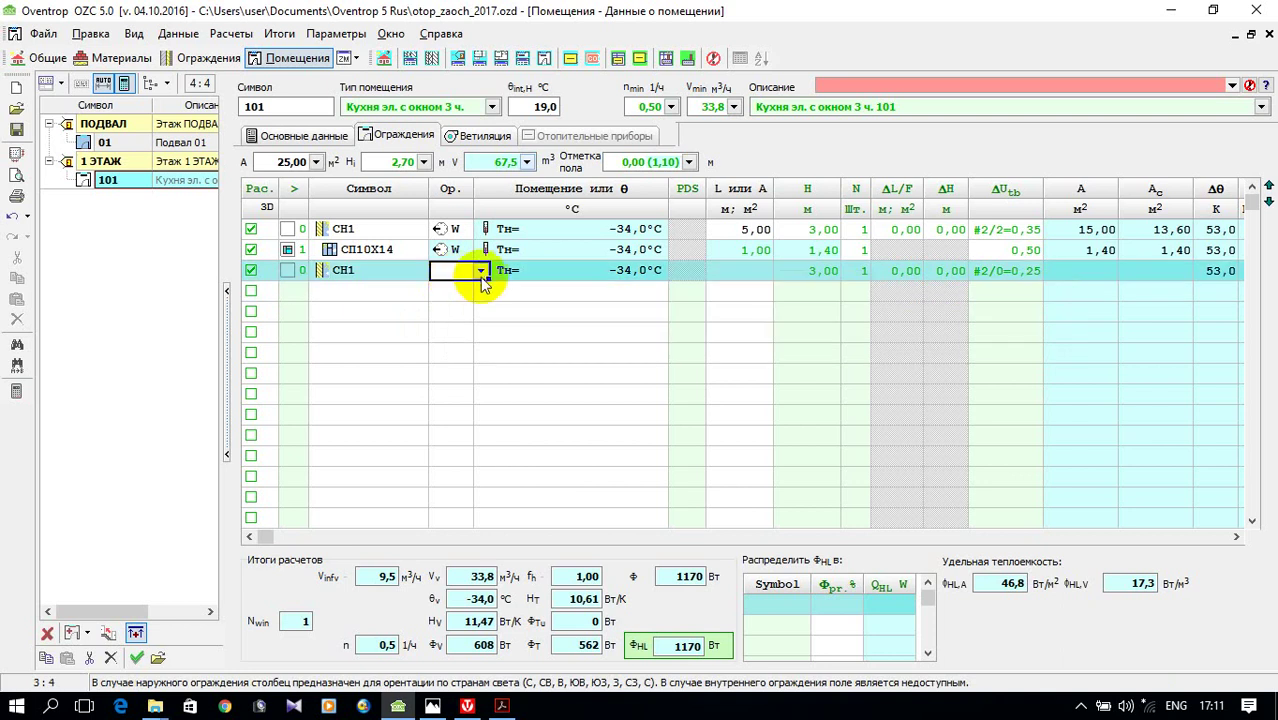
click(481, 271)
click(458, 293)
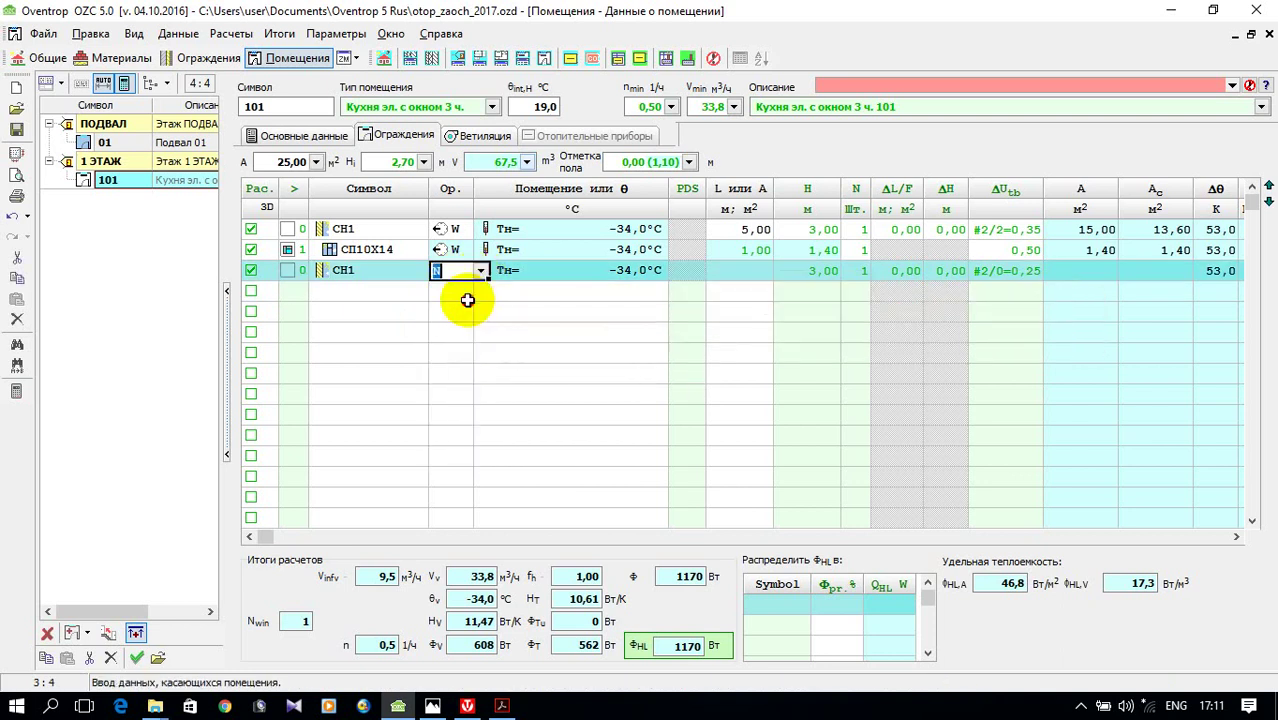
click(750, 275)
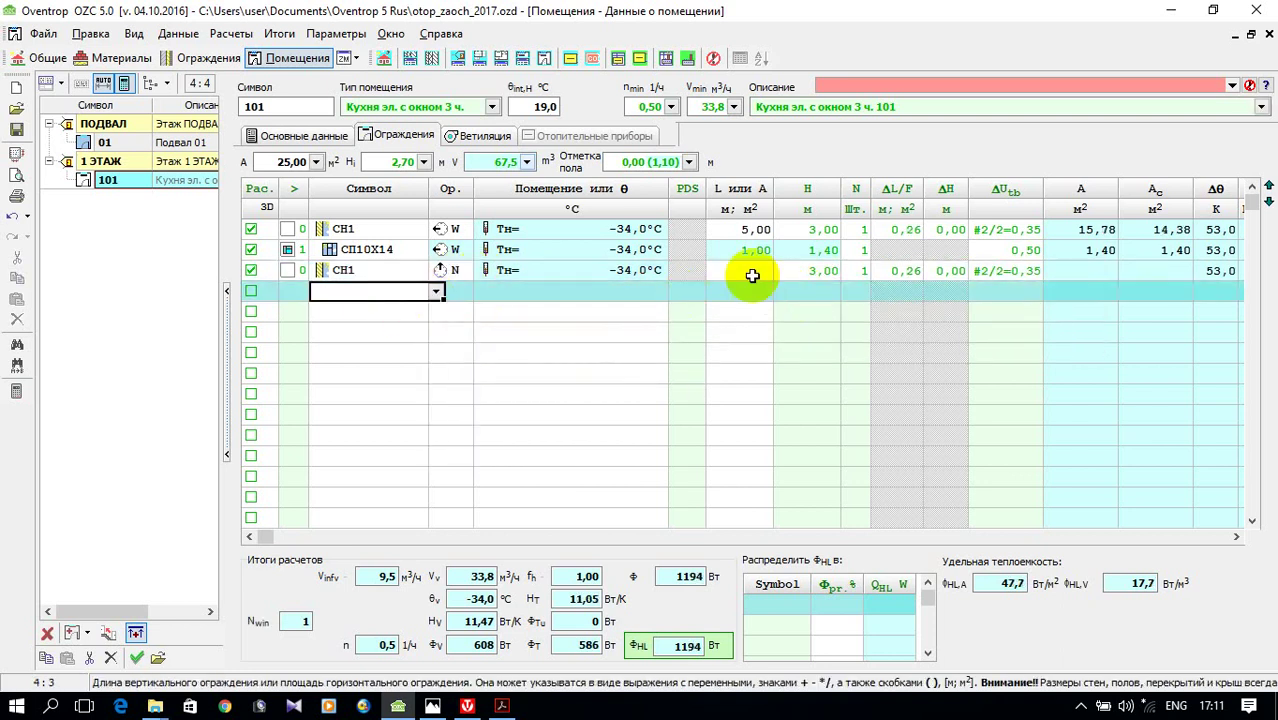
text(5)
click(693, 351)
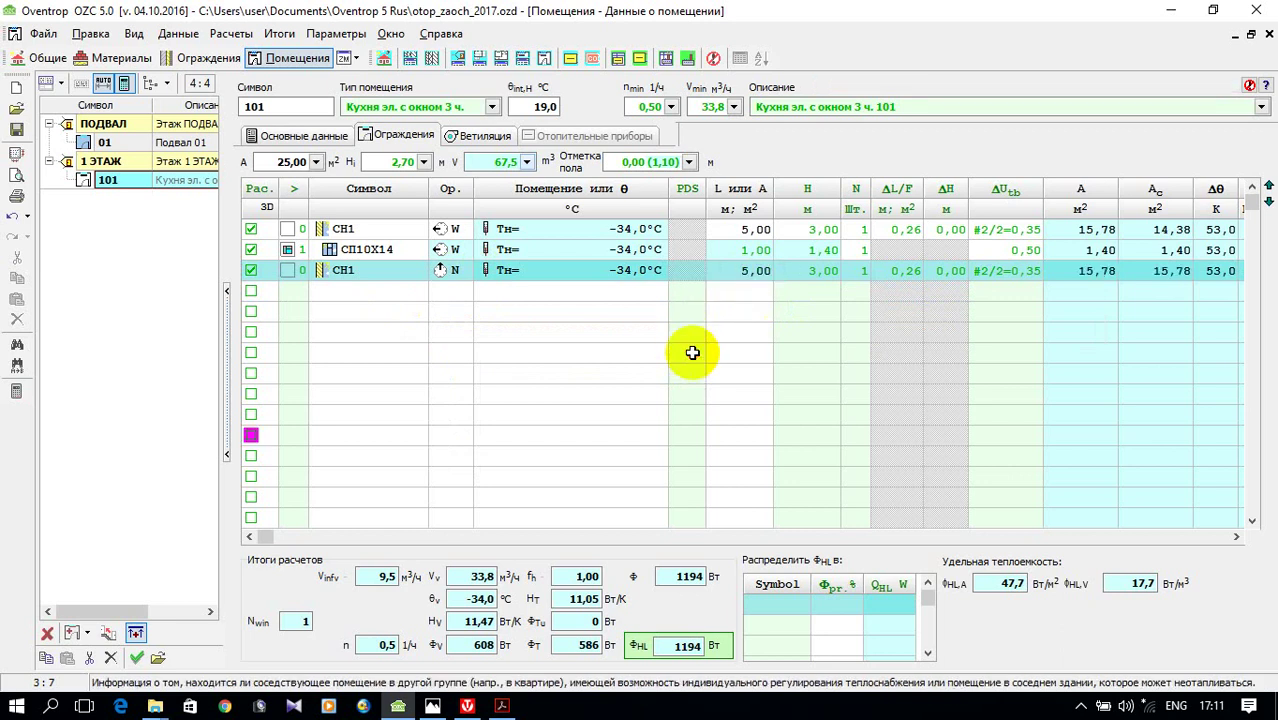
- Add window СП10X14 to the north wall of room 101, checking the window against the floor plan image
click(430, 296)
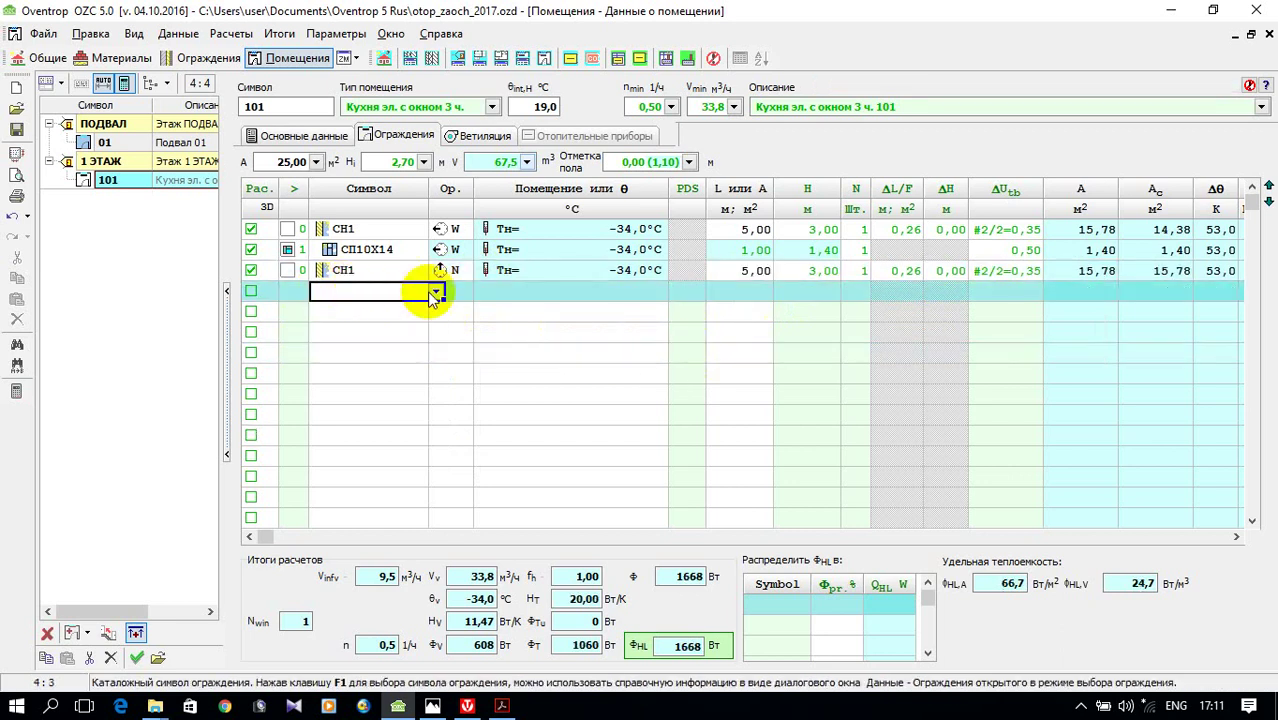
click(436, 293)
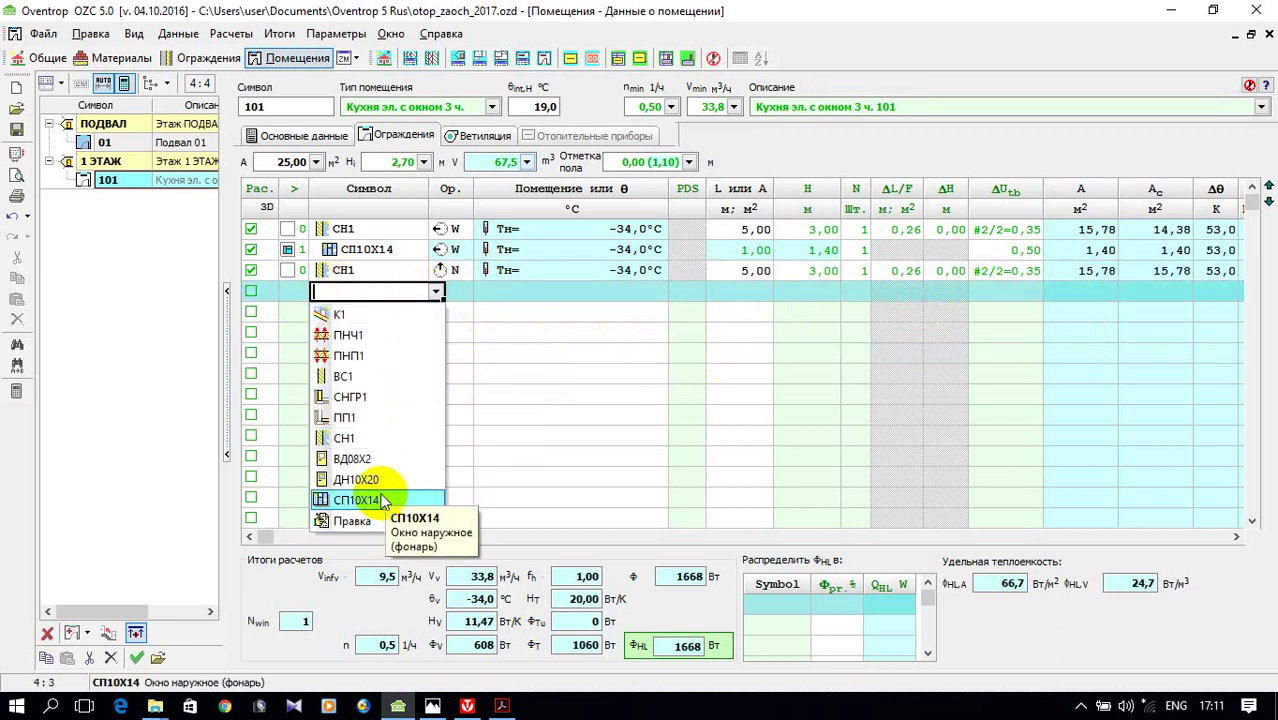
click(345, 503)
click(432, 705)
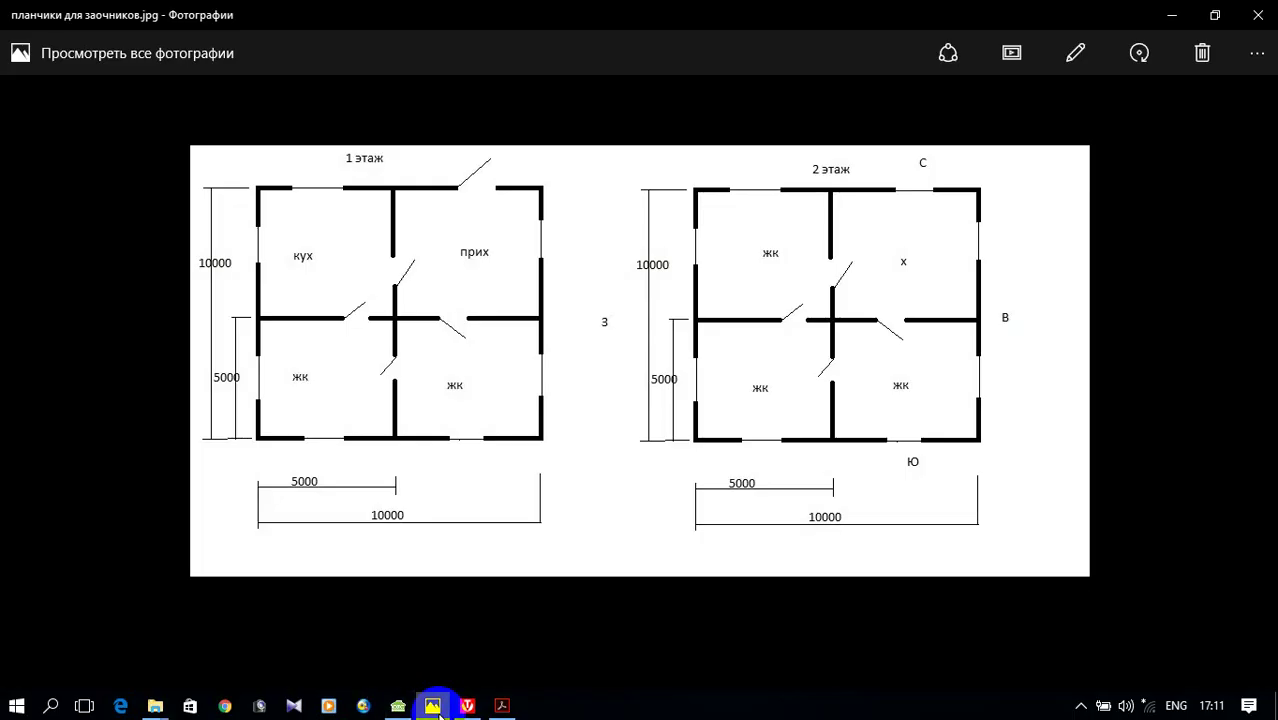
click(432, 705)
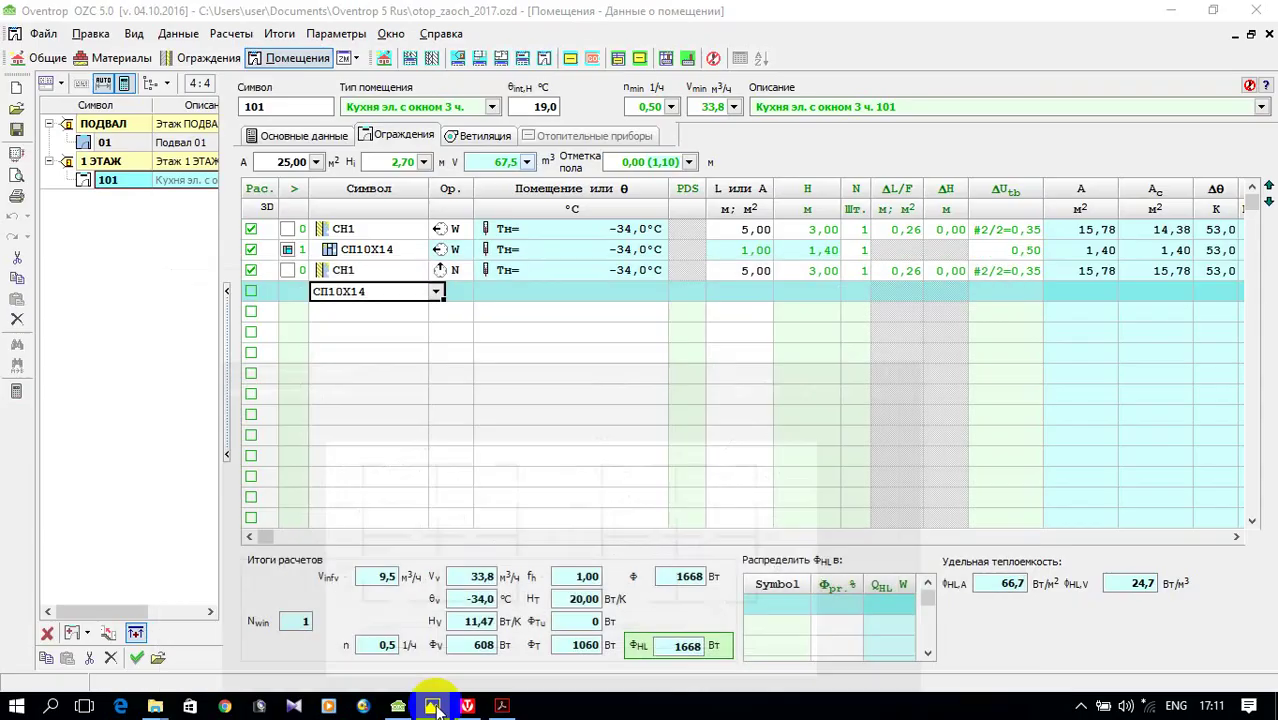
click(345, 311)
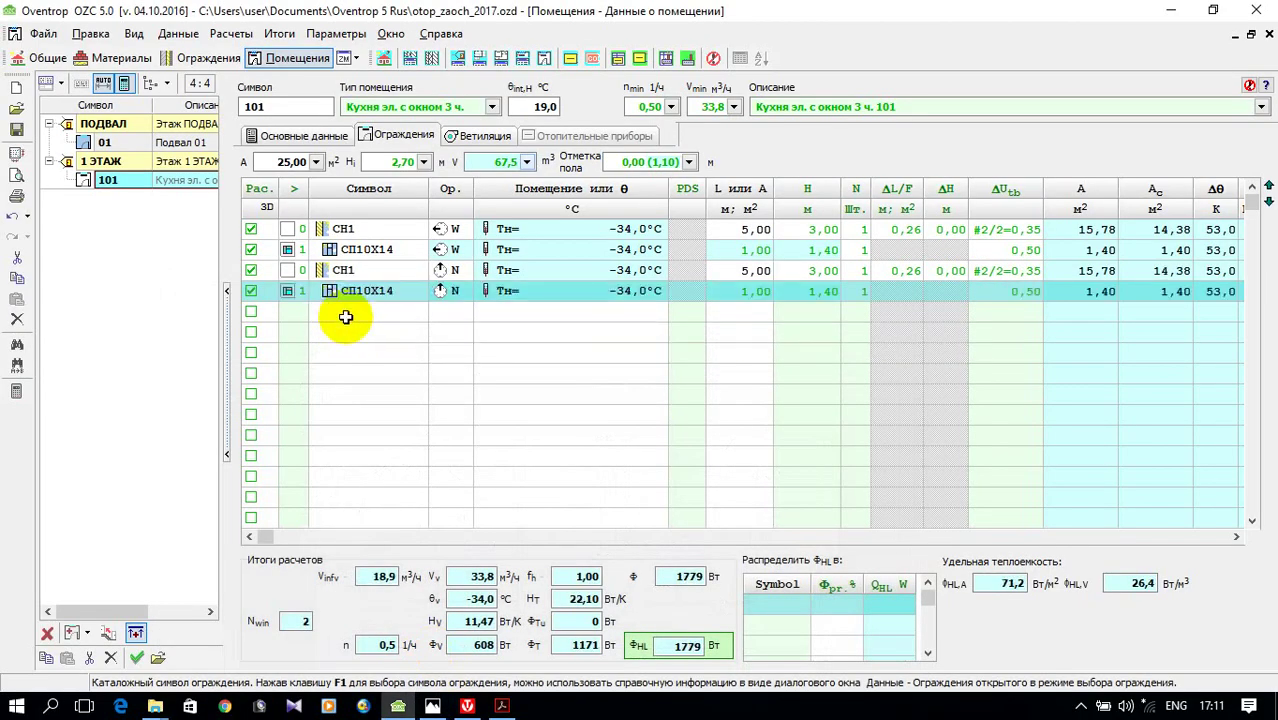
- Consult the floor plan image, then add floor ПНП1 to room 101 with basement room 01 on its other side
click(432, 705)
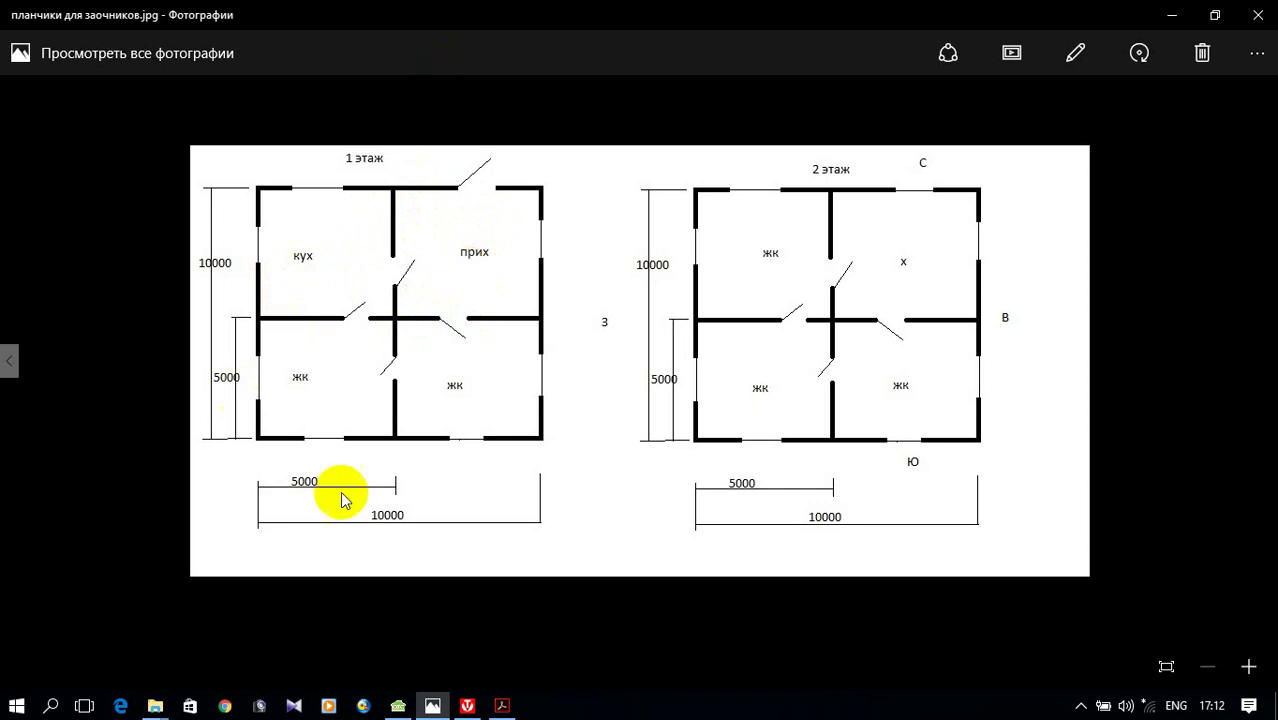
click(395, 706)
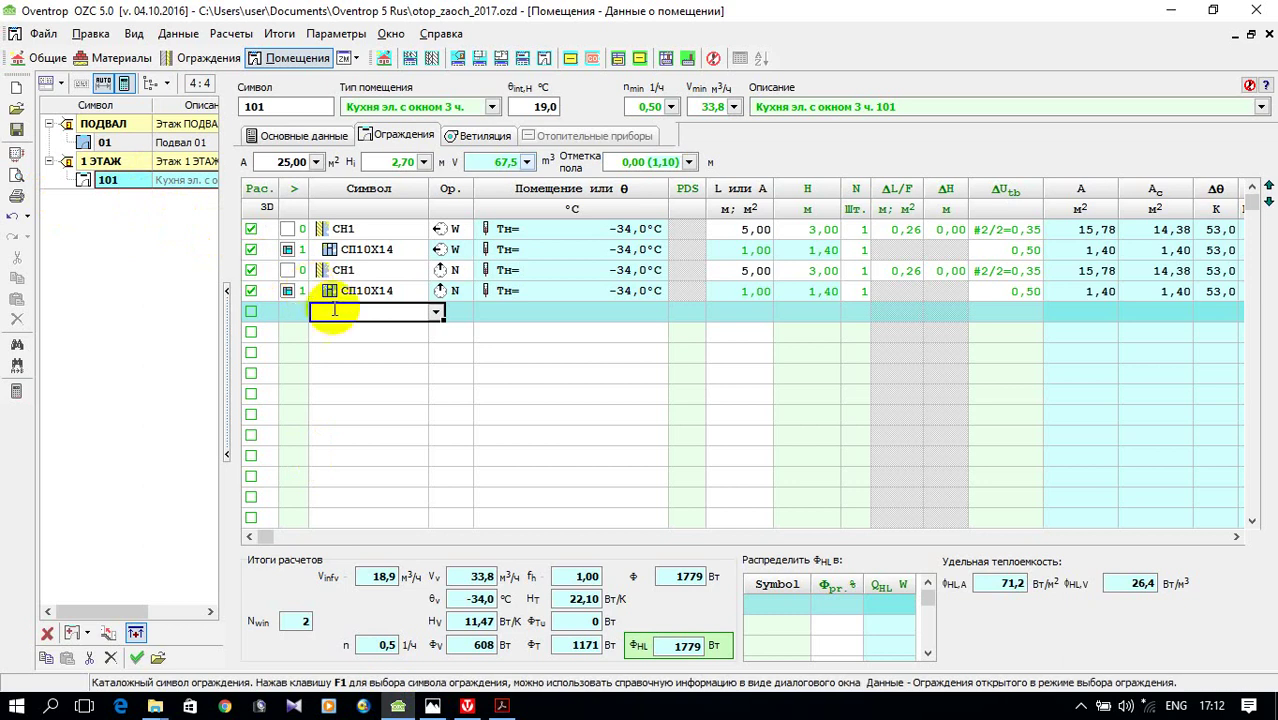
click(437, 314)
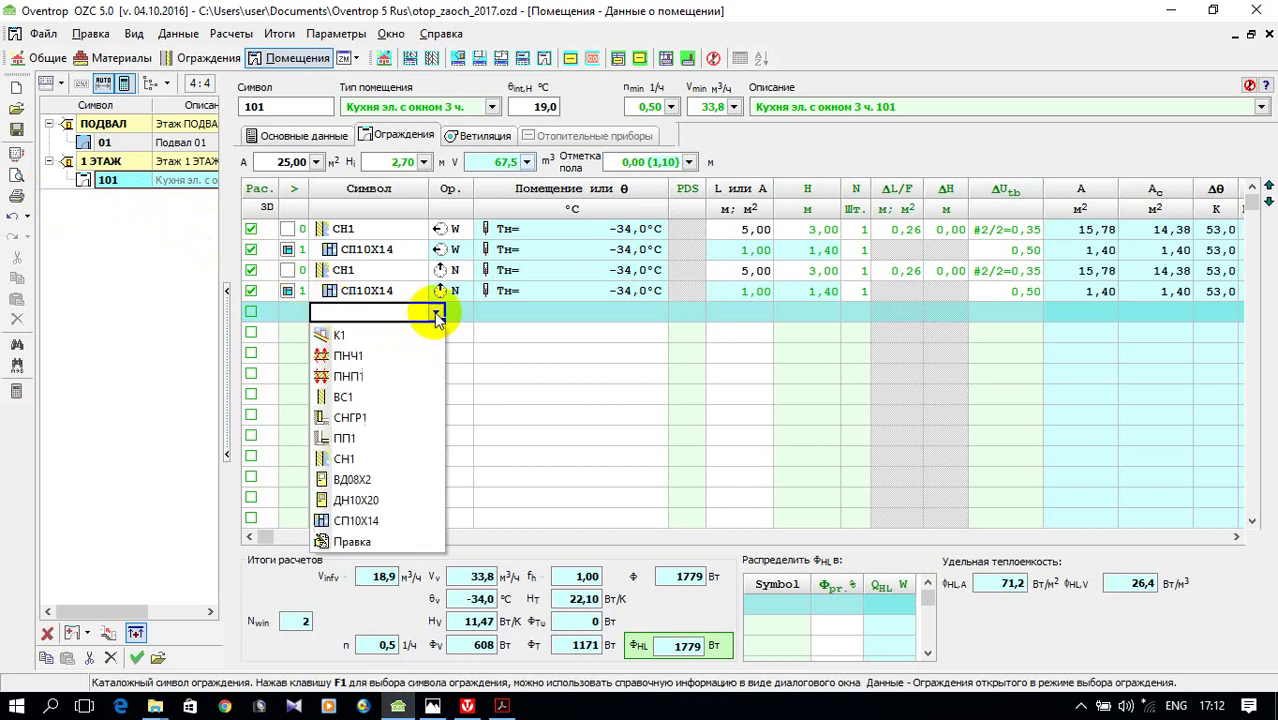
click(395, 376)
key(Return)
click(543, 311)
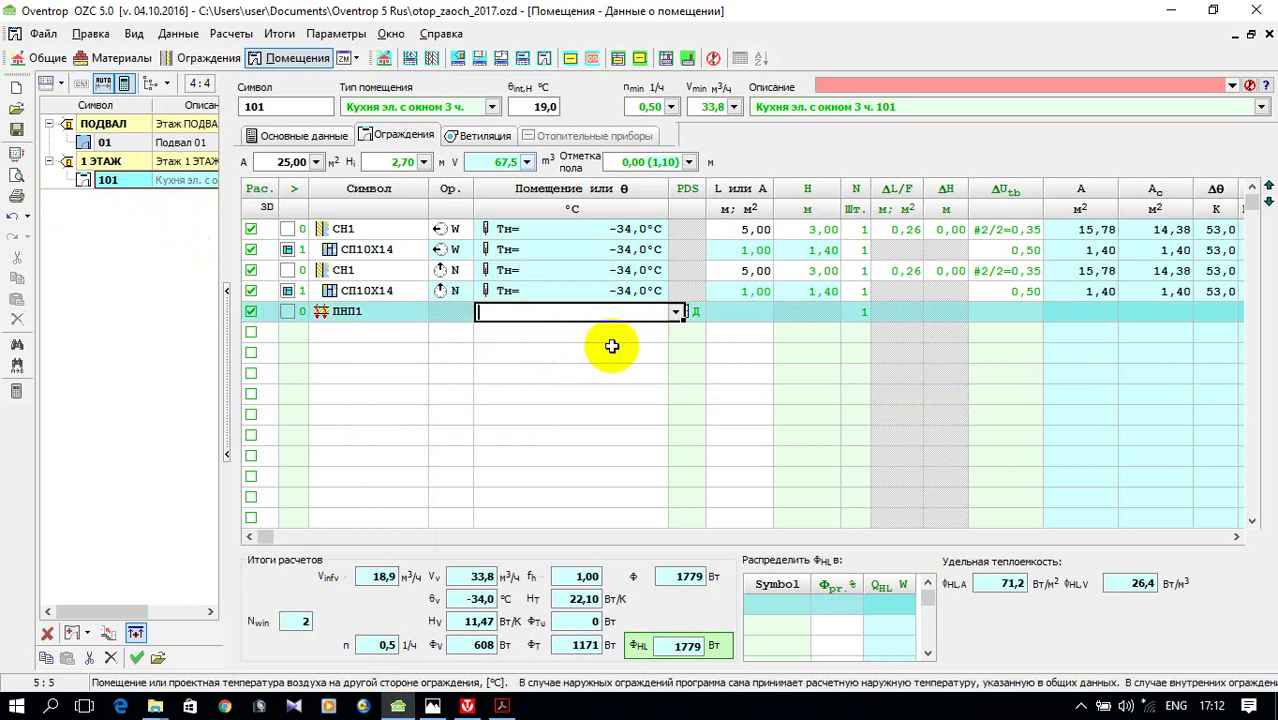
text(01)
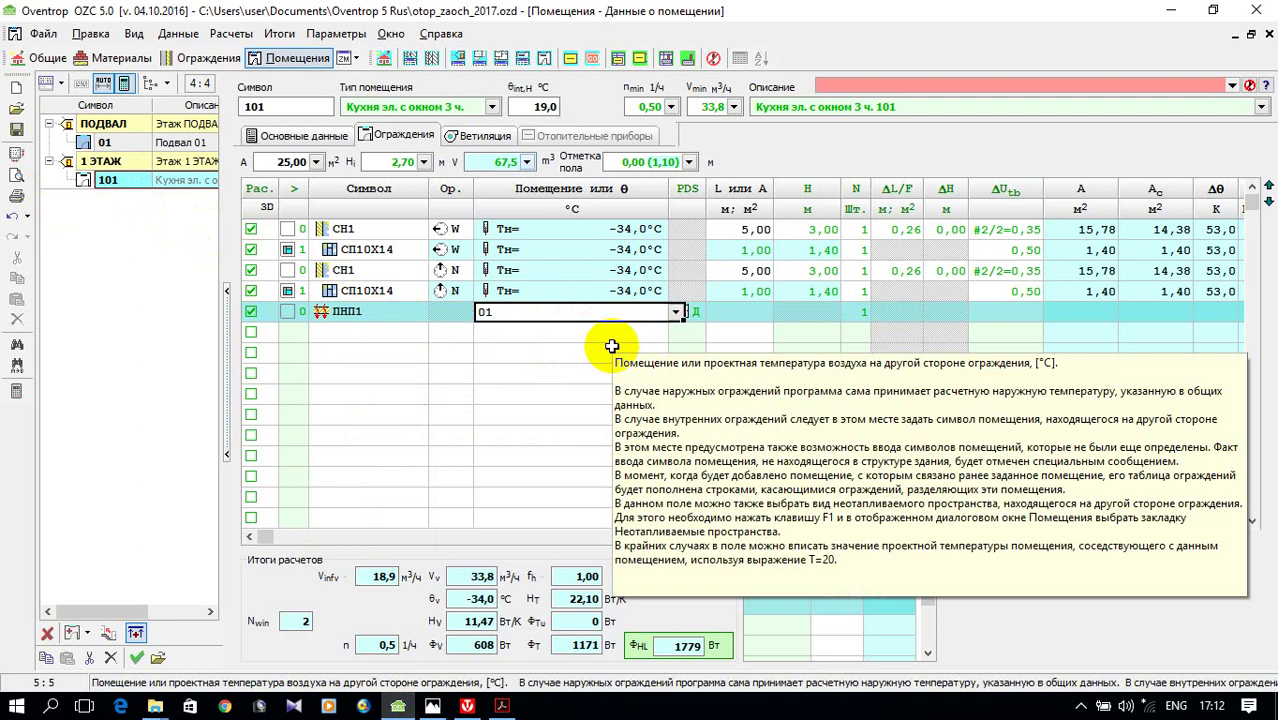
click(499, 376)
- Set the area of floor ПНП1 to 25 m²
click(753, 314)
text(25)
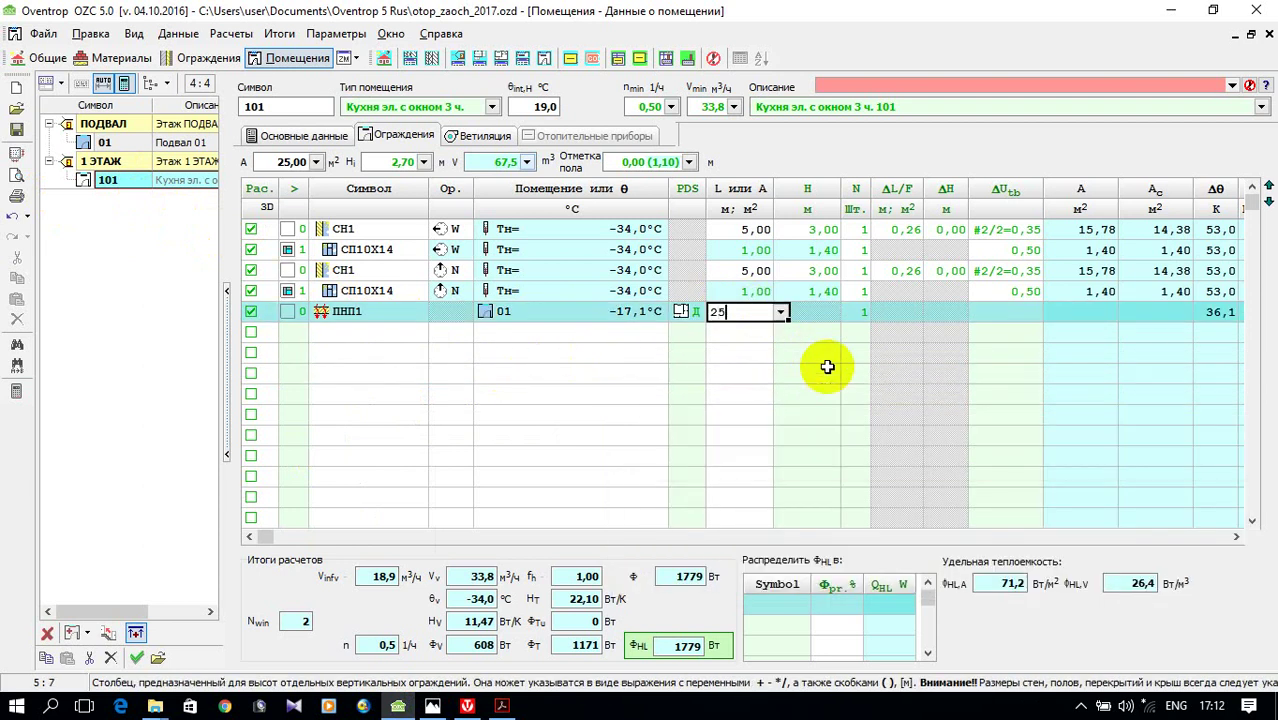
key(Return)
click(643, 451)
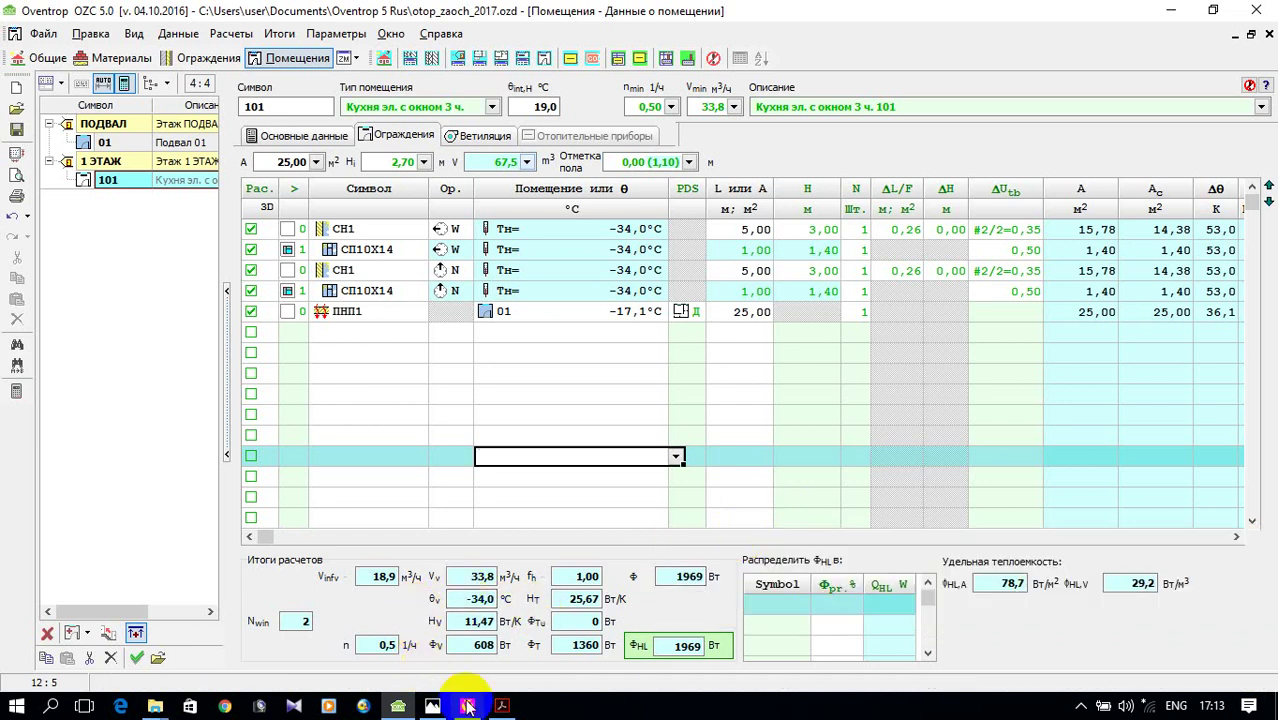
mouse_move(471, 706)
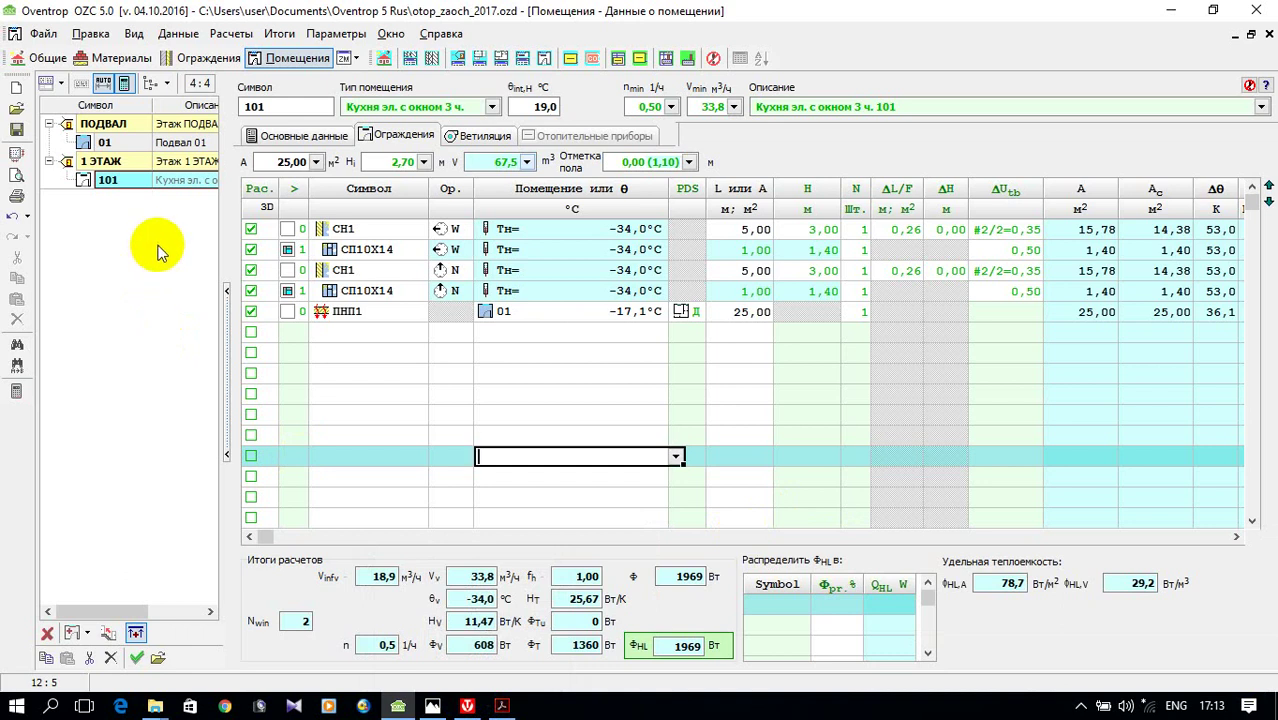
- Add a room to the first floor with symbol 102 and room type Прихожая
click(358, 330)
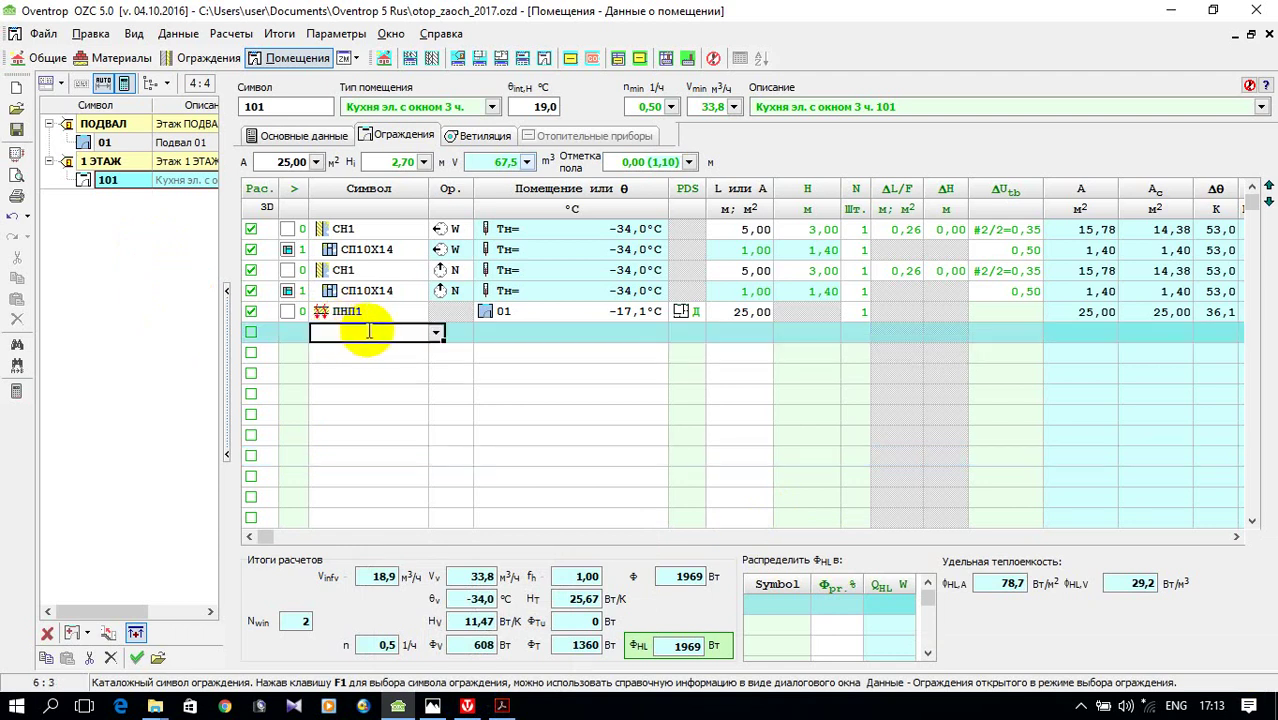
right_click(103, 223)
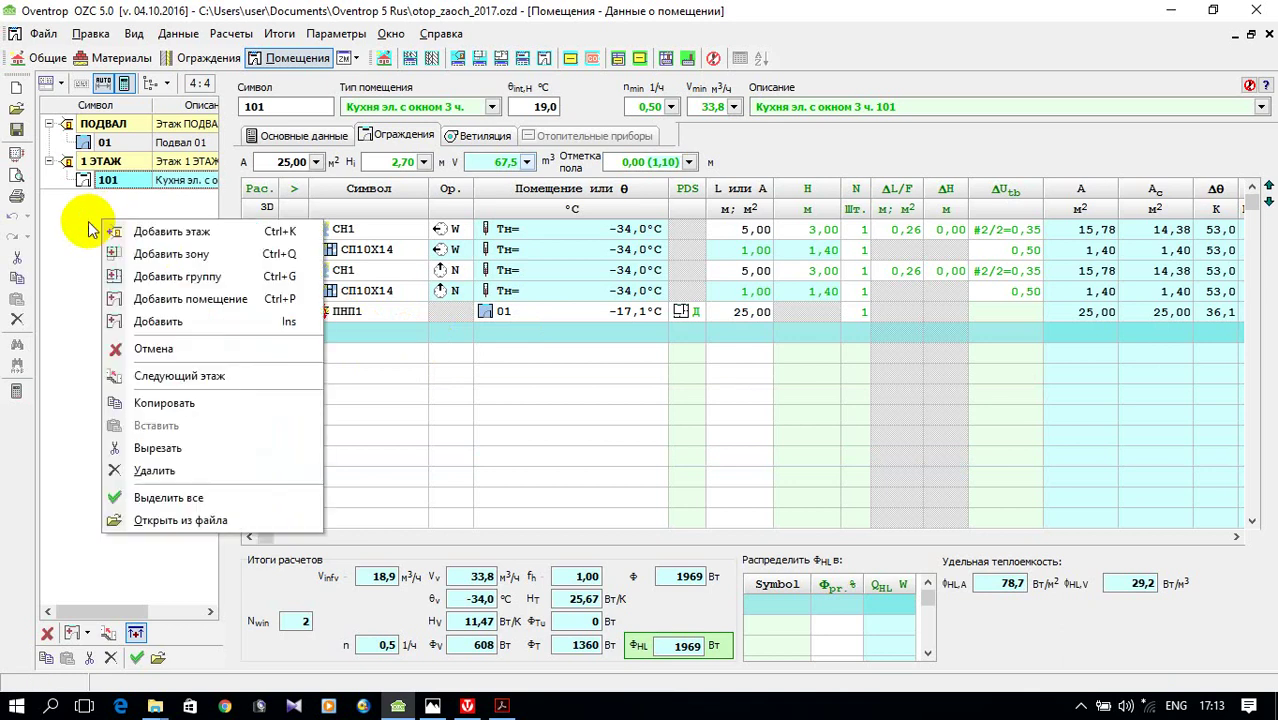
click(200, 300)
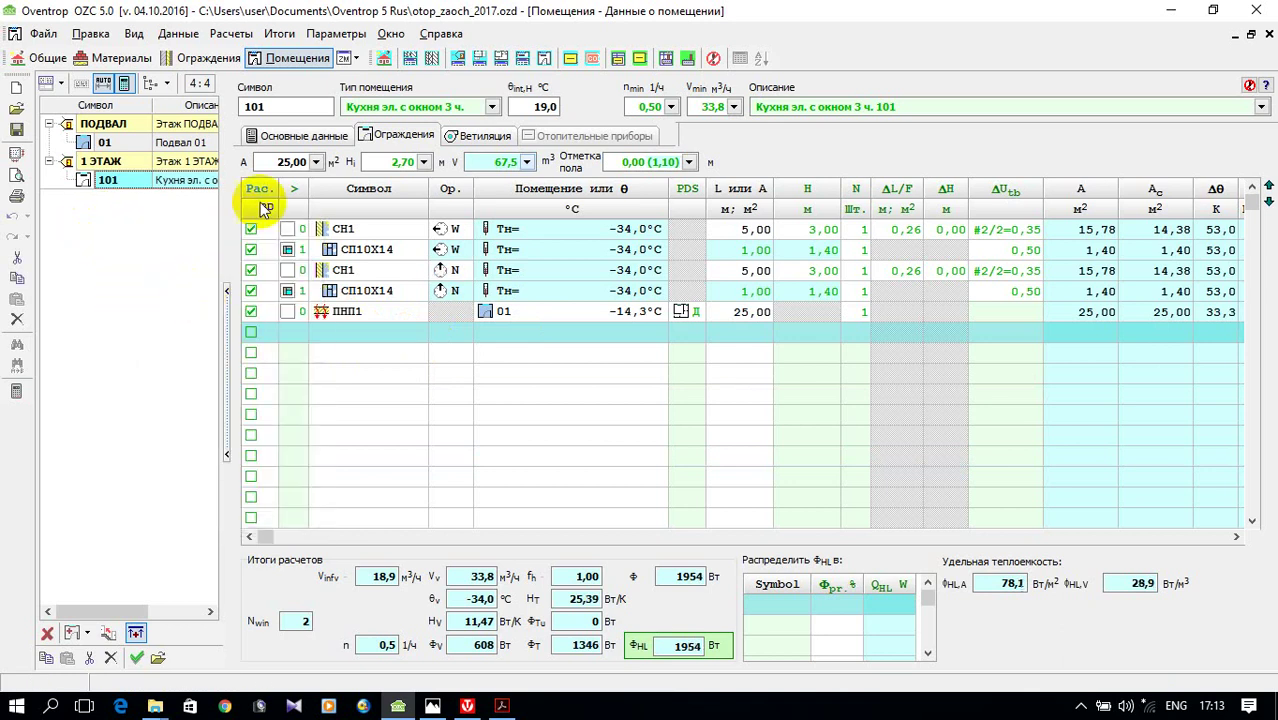
click(280, 104)
text(1)
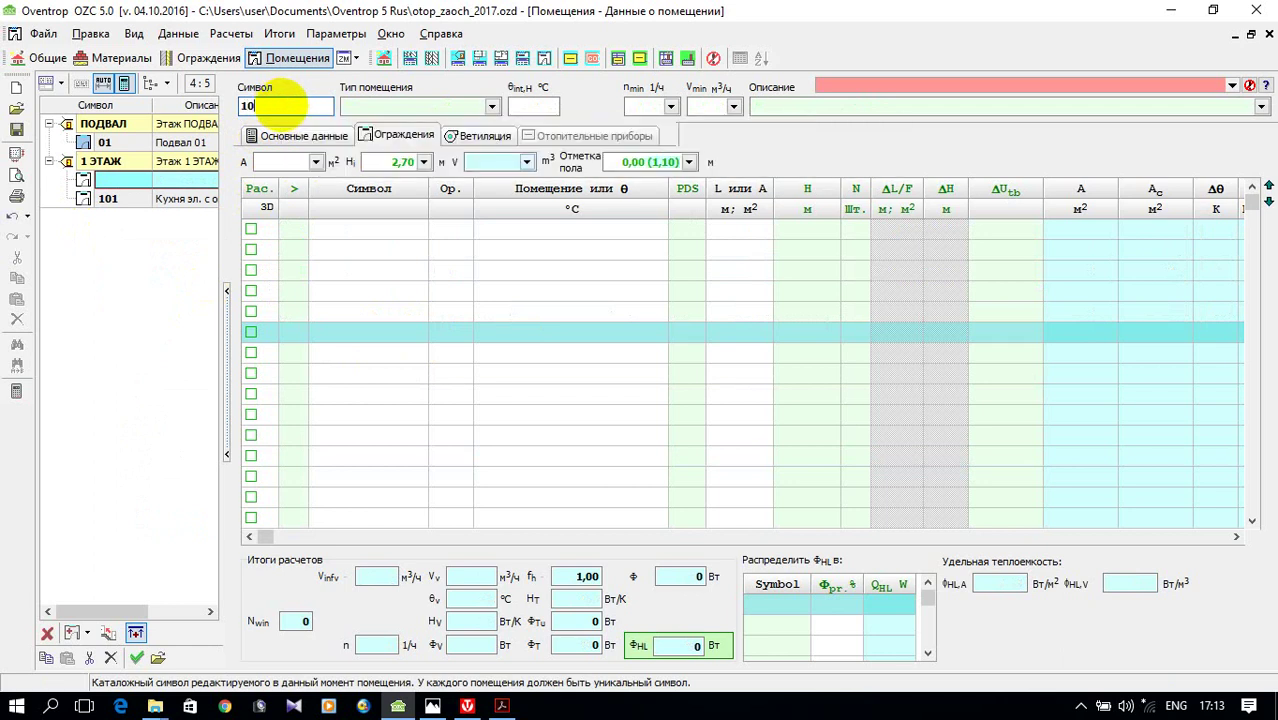
click(493, 109)
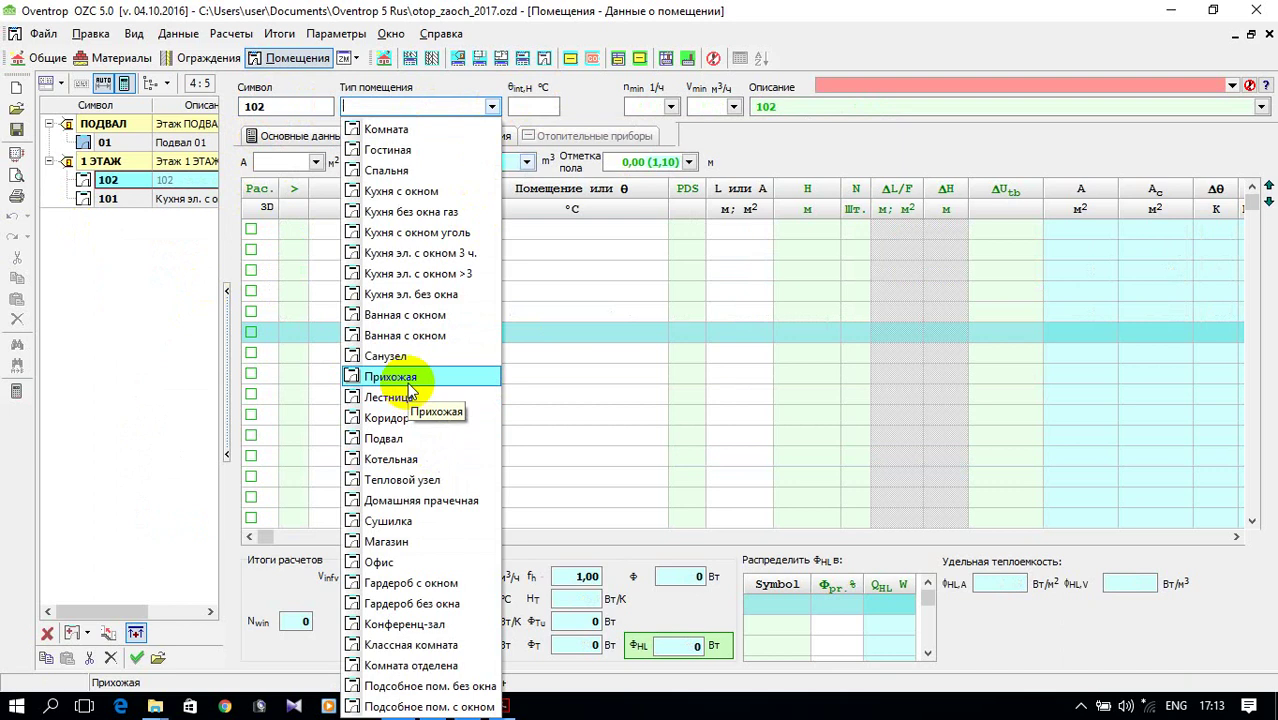
click(336, 374)
- Set room 102's indoor design temperature to 20 °C and its floor area to 25 m²
click(550, 106)
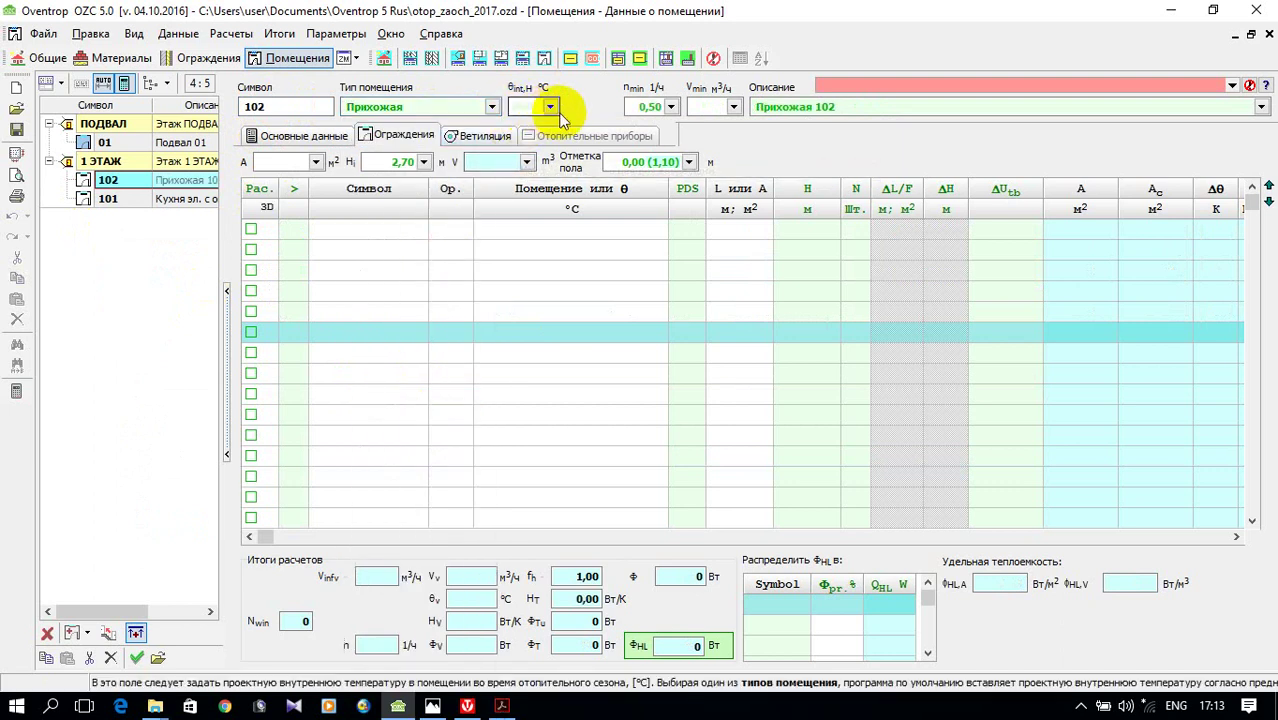
click(297, 161)
text(25)
key(Return)
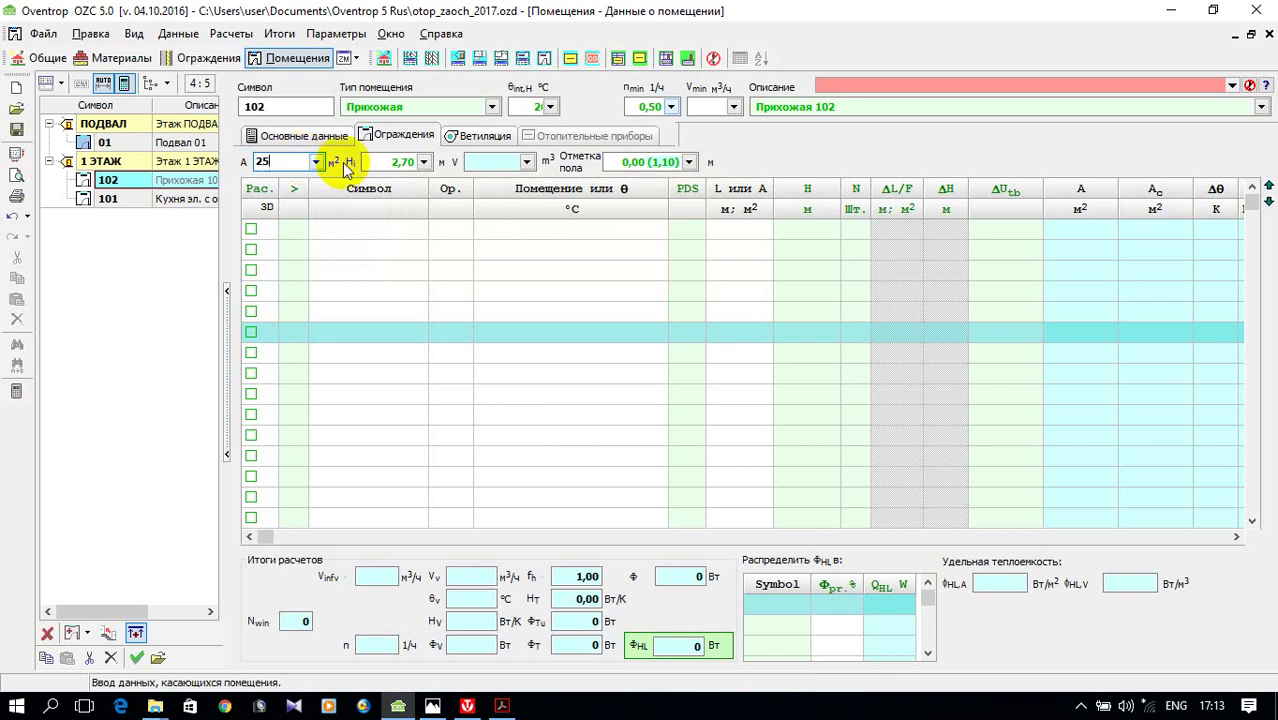
- Add external wall СН1 with external door ДН10Х20 to the enclosures of room 102
click(385, 228)
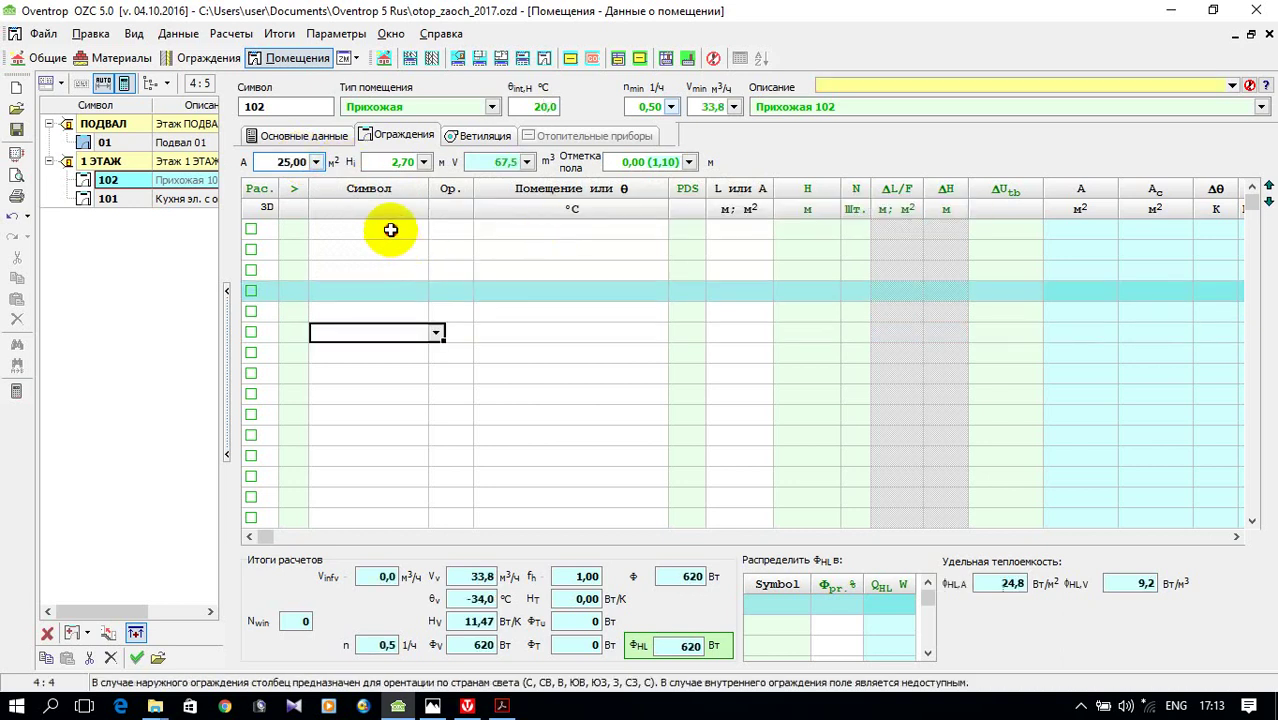
click(435, 230)
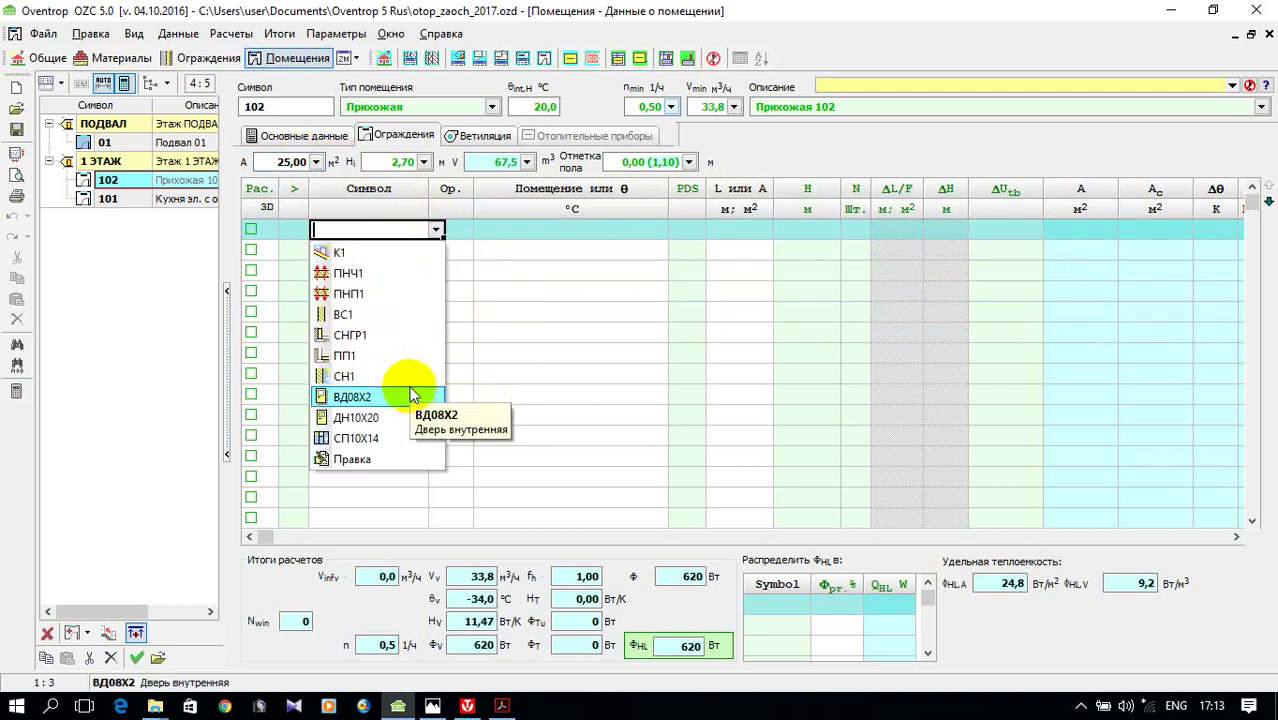
click(401, 375)
click(382, 253)
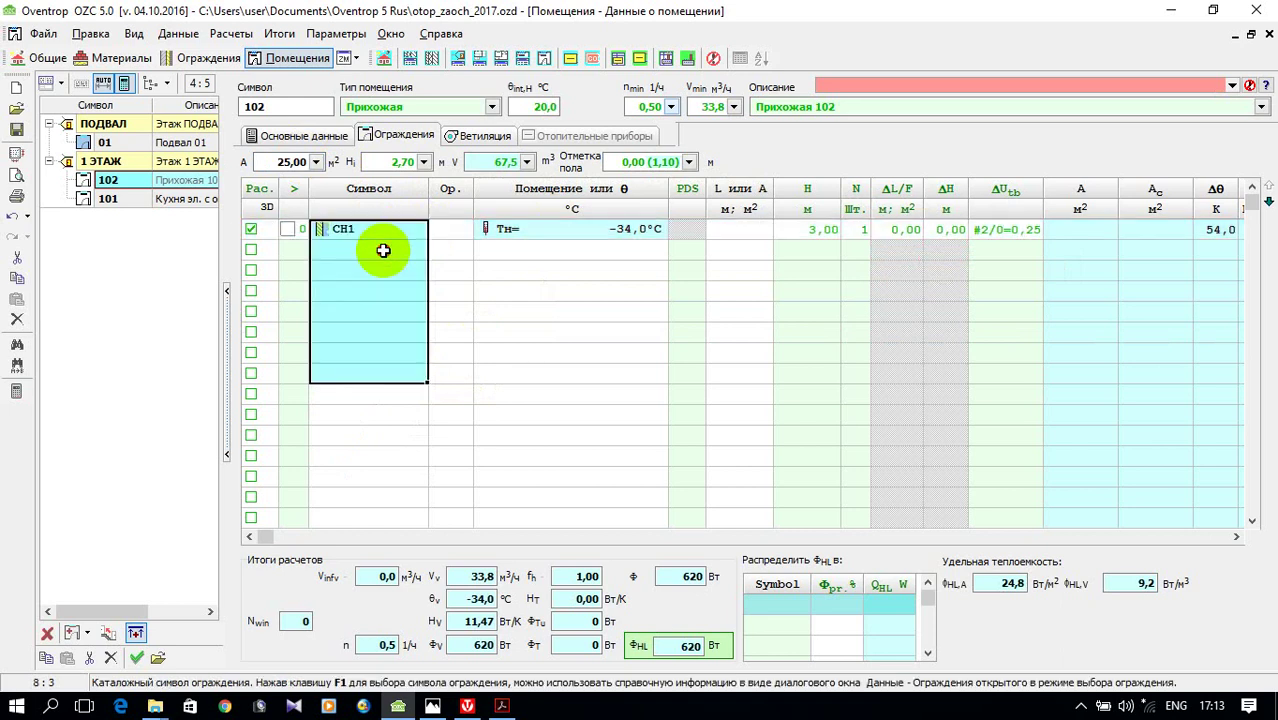
click(435, 250)
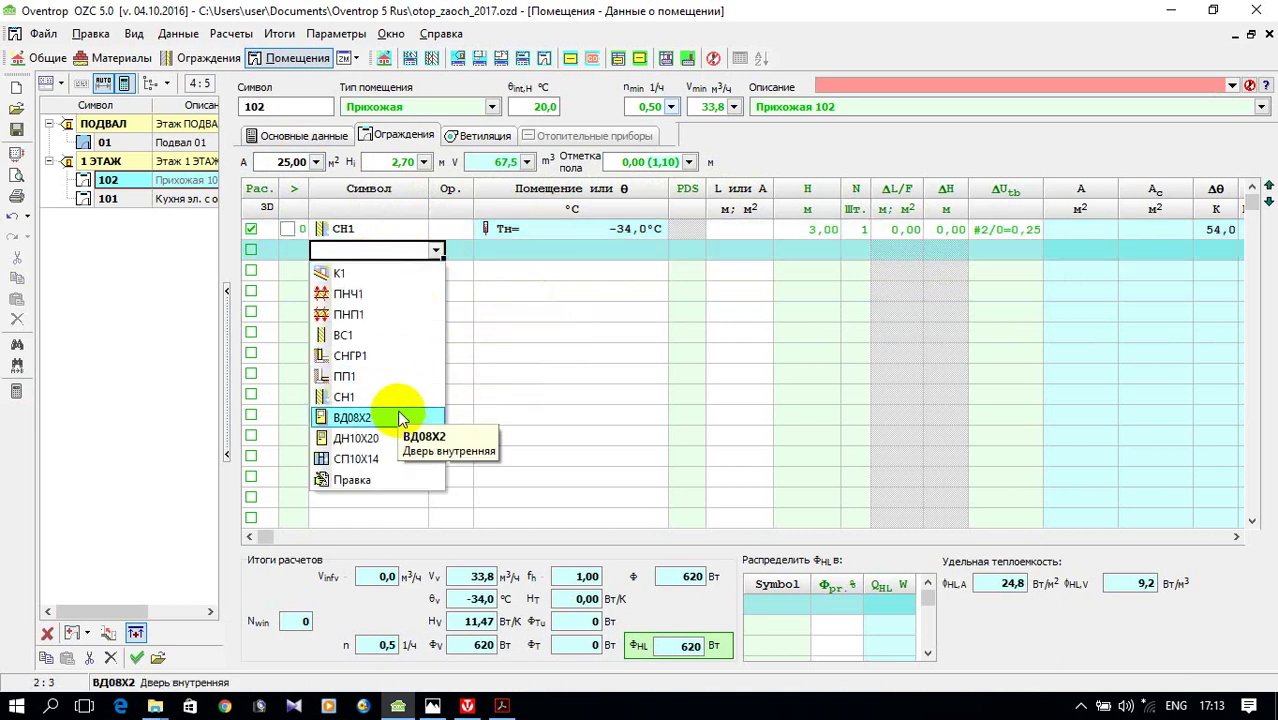
click(399, 438)
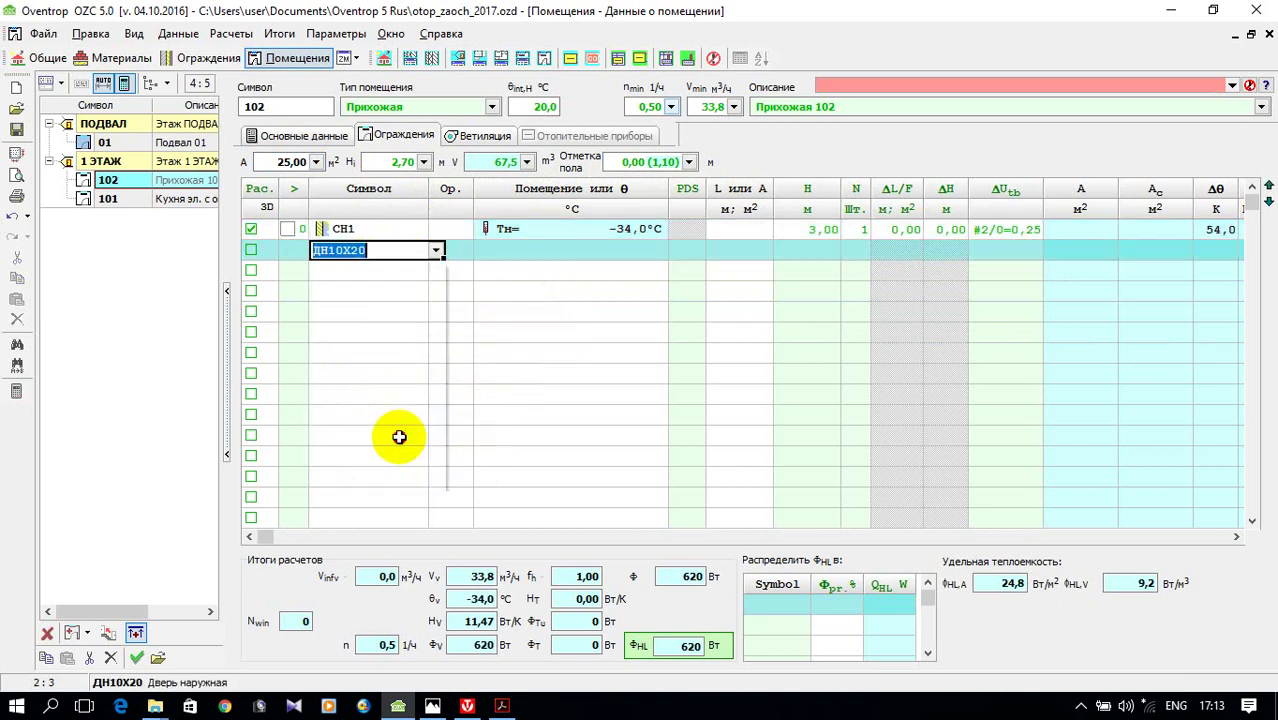
- Orient room 102's first external wall to N and set its length to 5 m
click(462, 230)
click(483, 230)
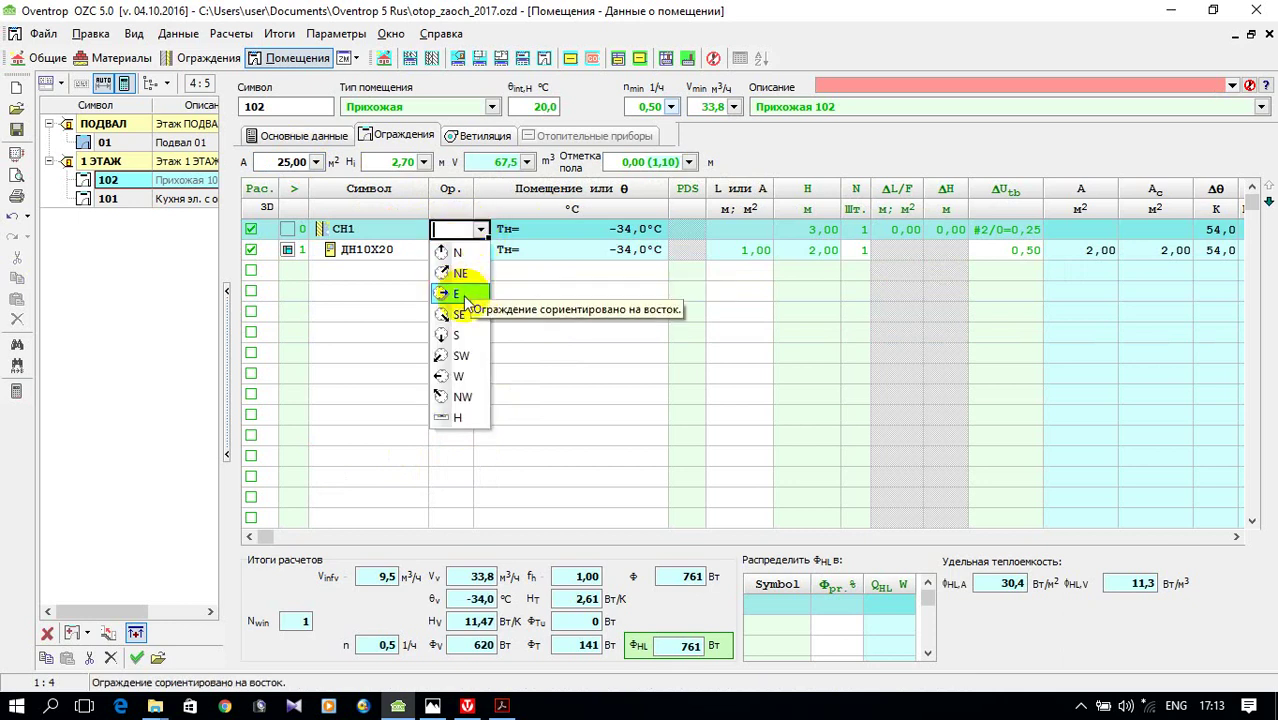
click(466, 257)
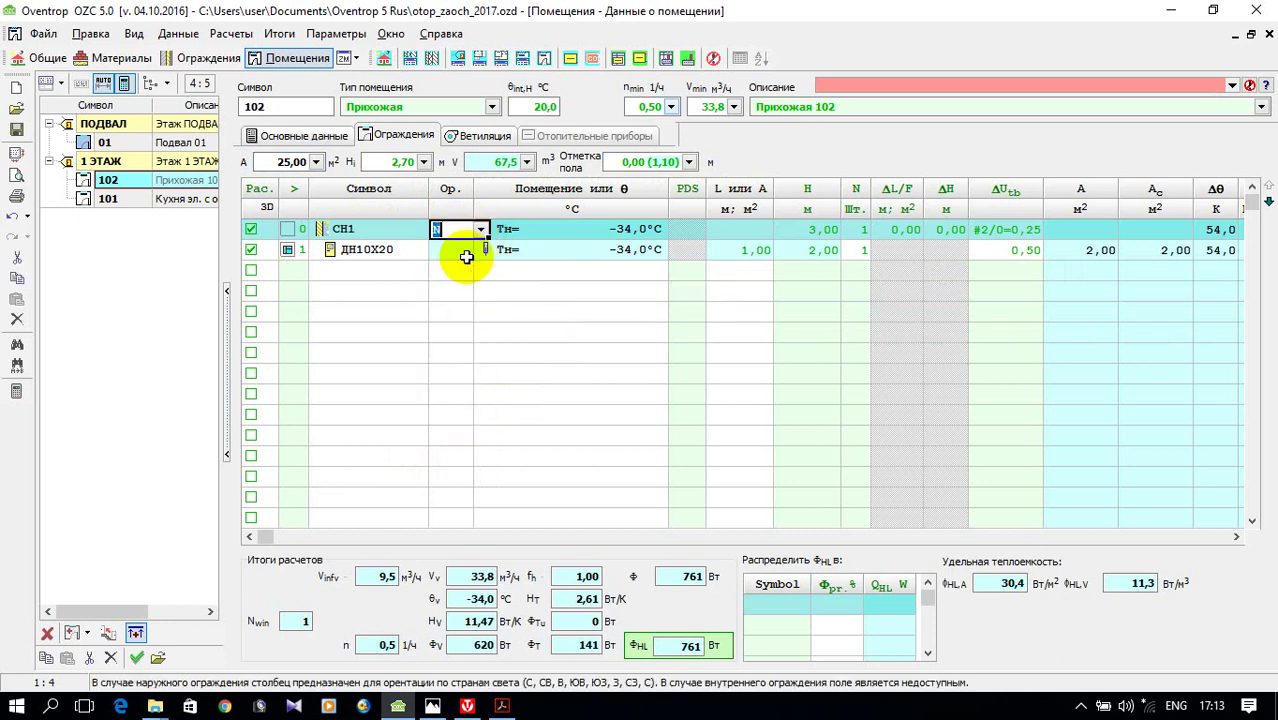
click(757, 234)
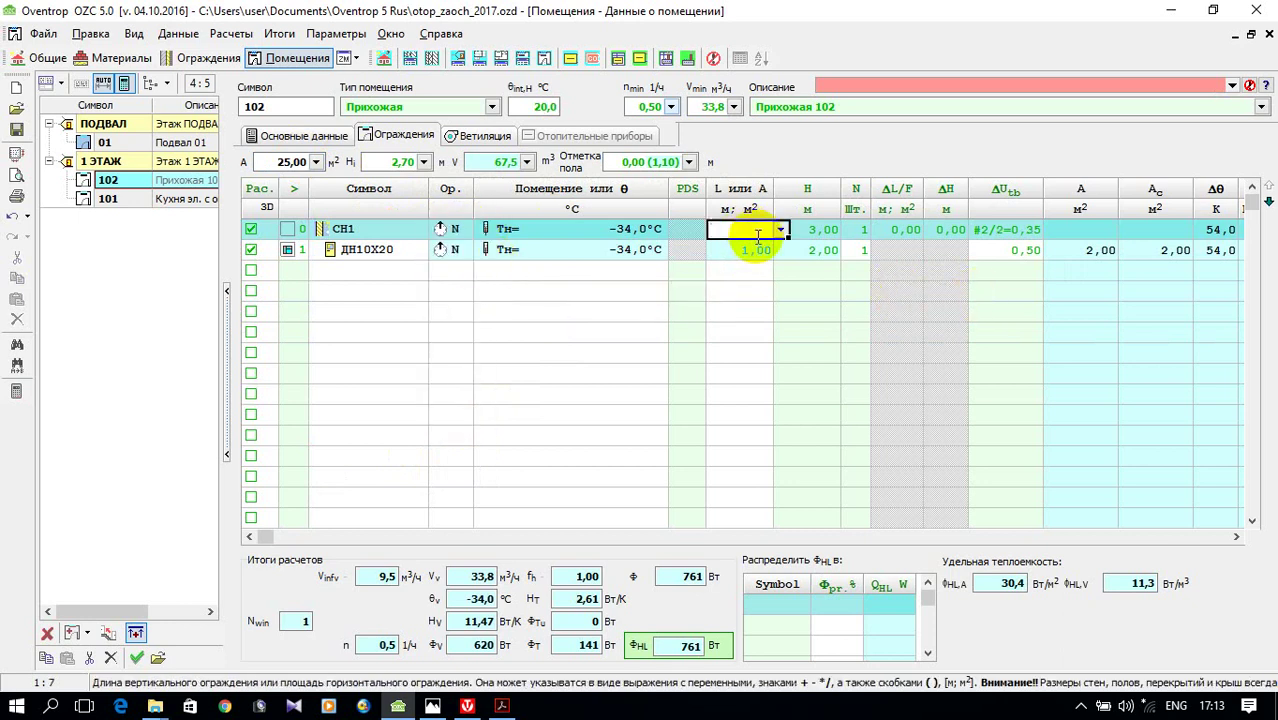
text(5)
- Add a second external wall СН1 with window СП10Х14 to room 102
click(383, 258)
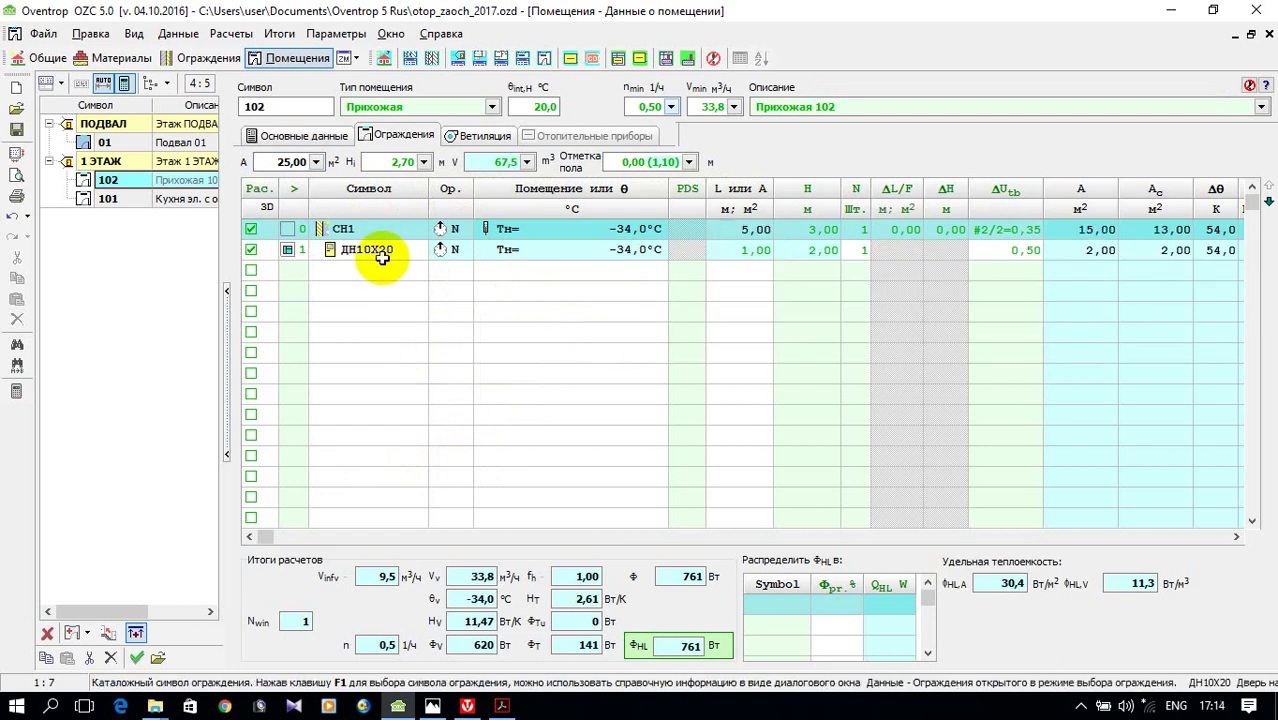
click(375, 263)
click(435, 273)
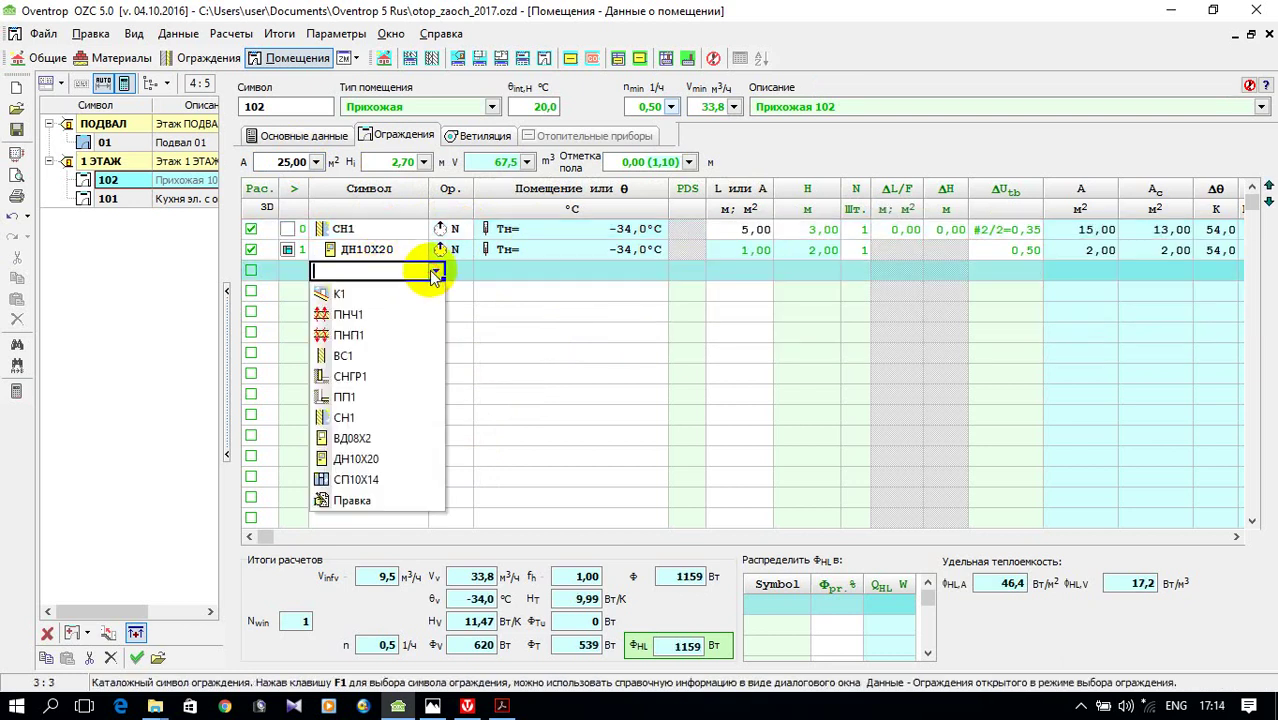
click(380, 415)
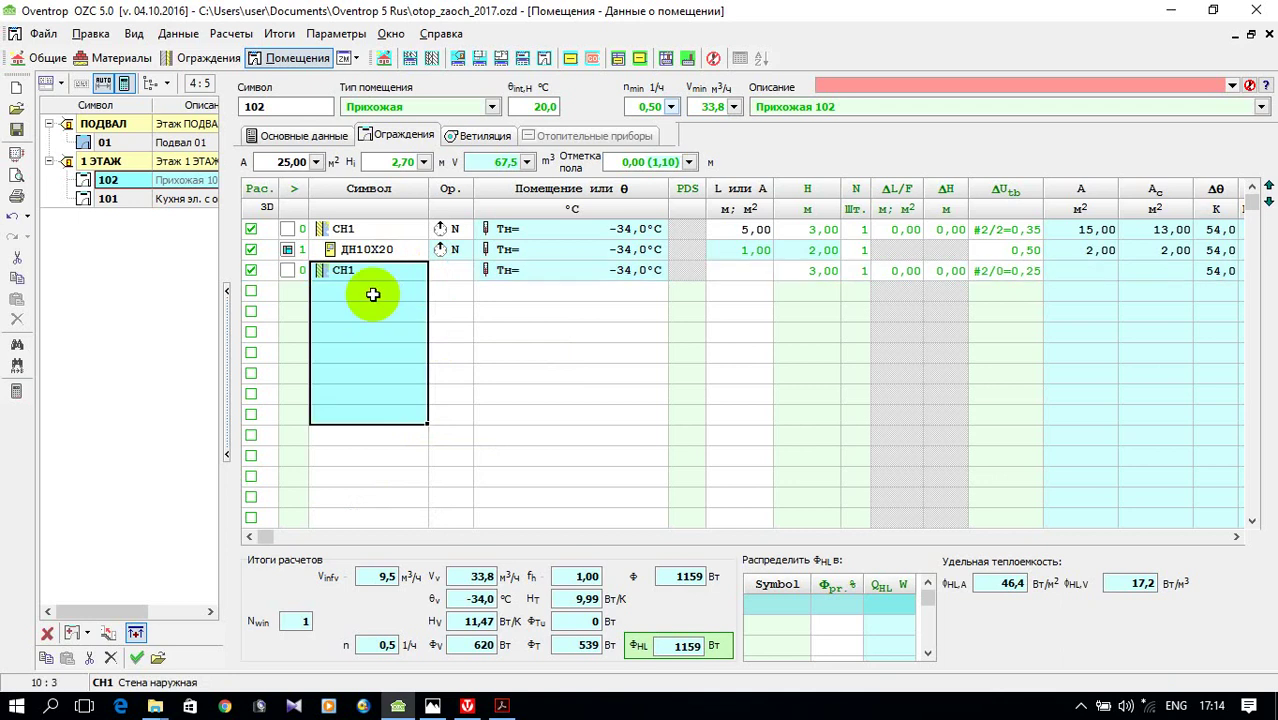
click(373, 291)
click(435, 291)
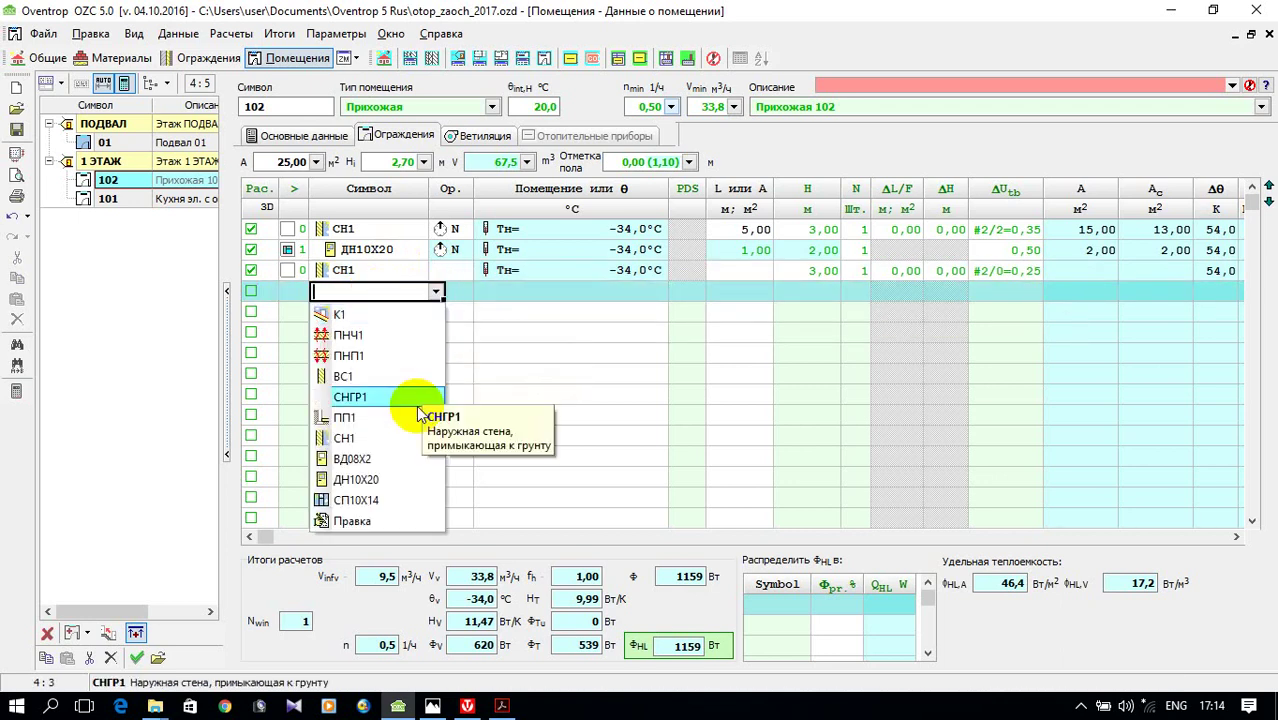
click(405, 499)
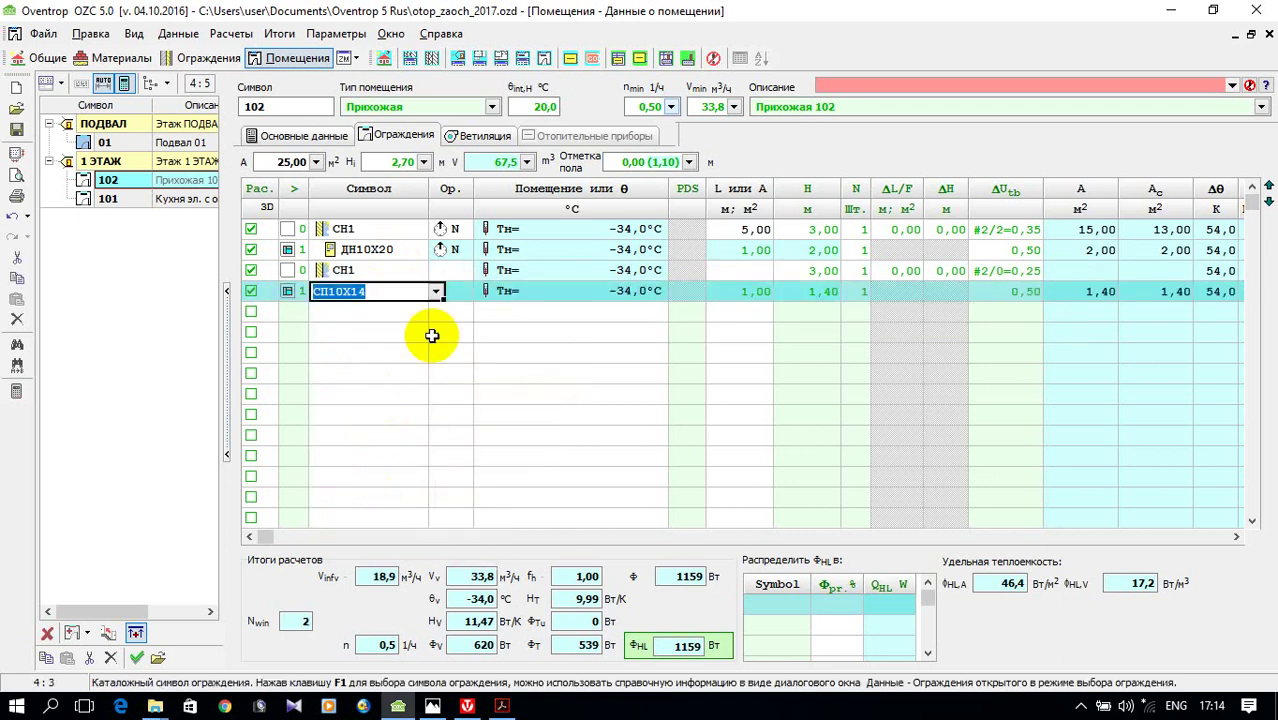
- Set the orientation of room 102's second external wall to E
click(463, 270)
click(480, 271)
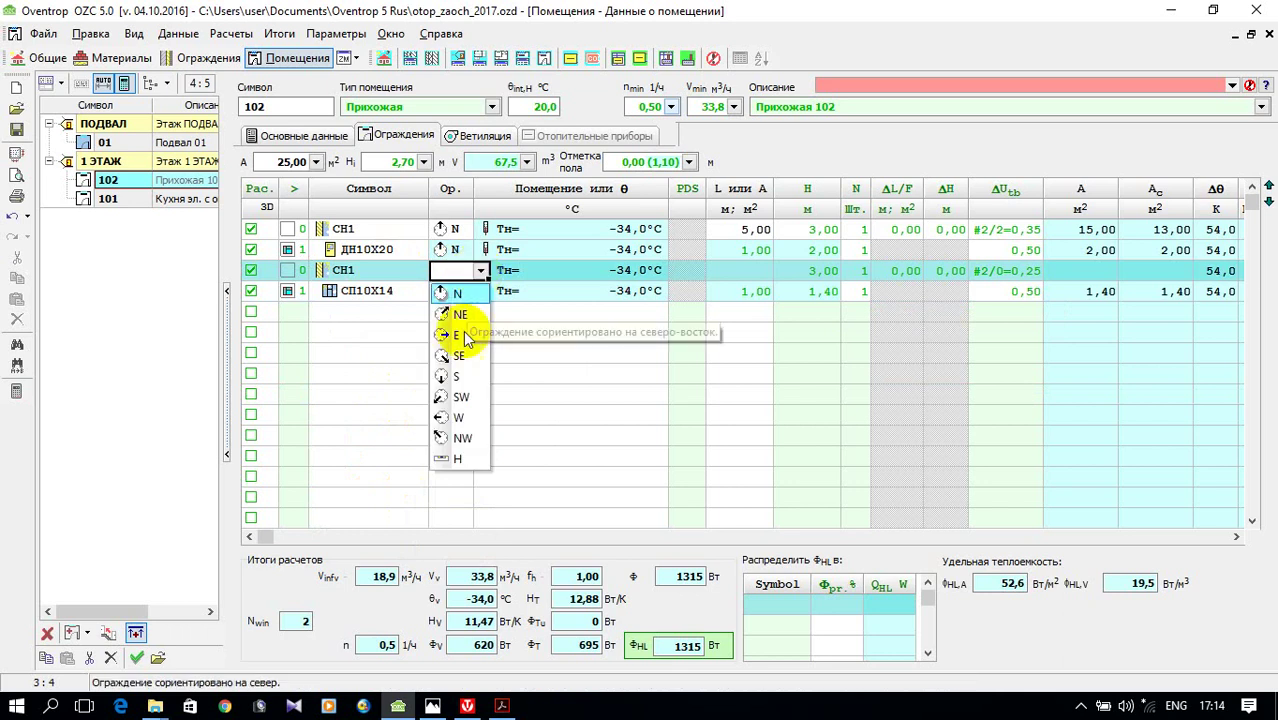
click(451, 334)
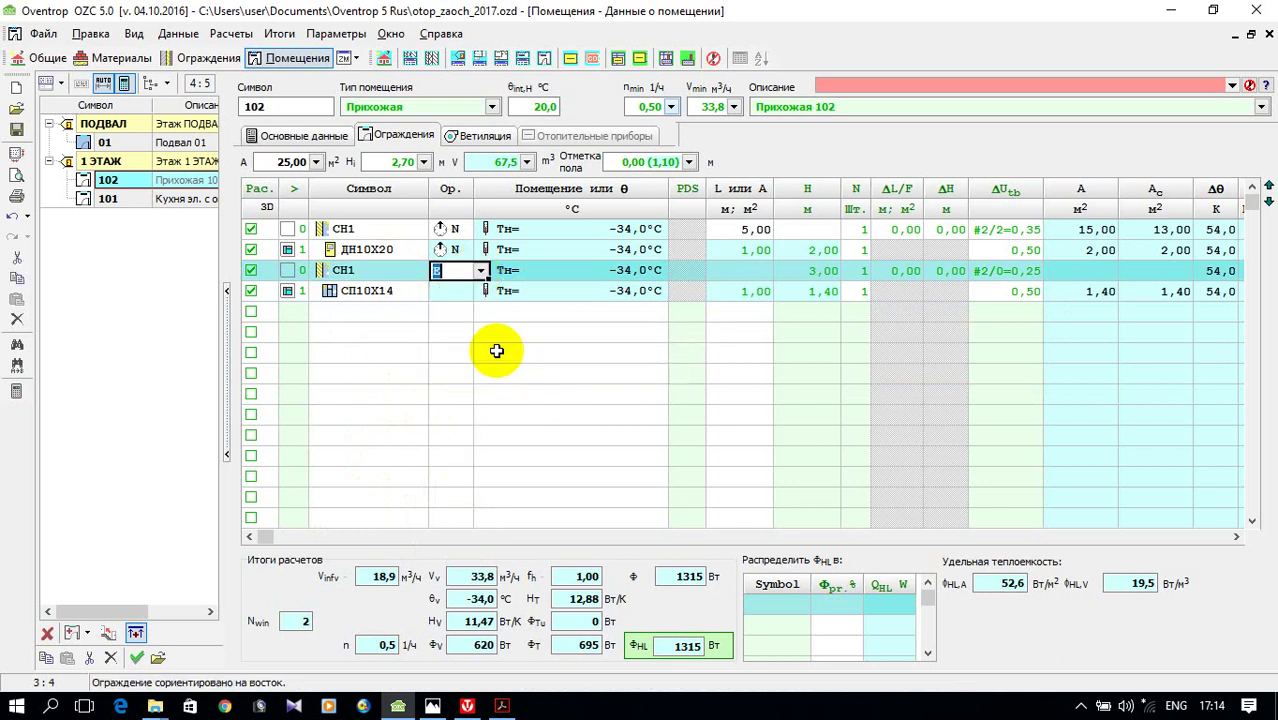
- Consult the floor plan image, then add internal wall ВС1 to room 102 with room 101 on its other side
click(373, 312)
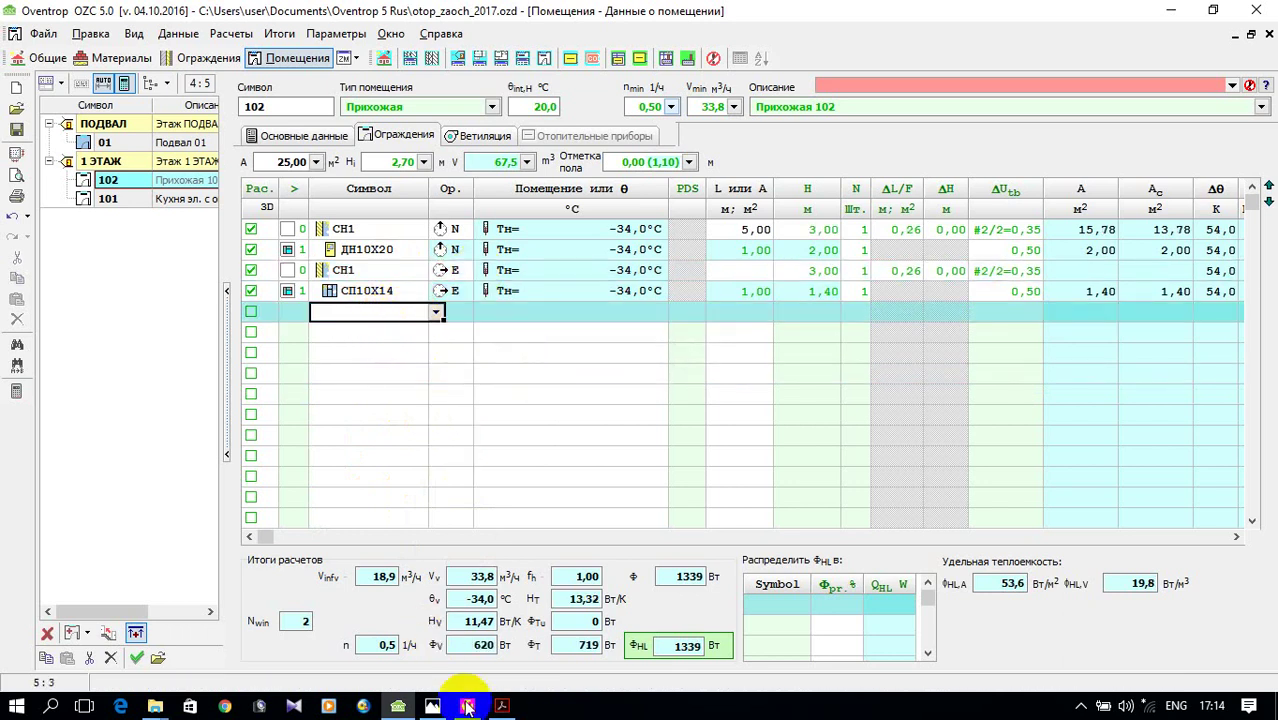
click(432, 706)
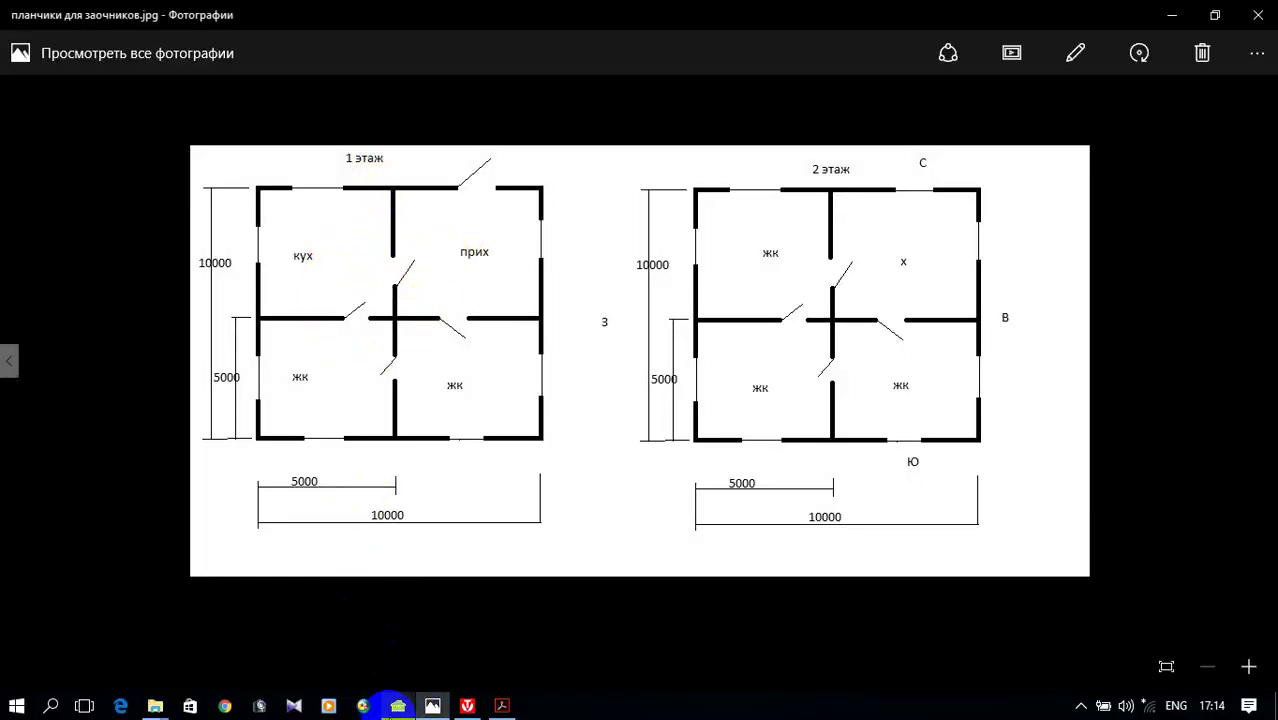
click(397, 705)
click(439, 305)
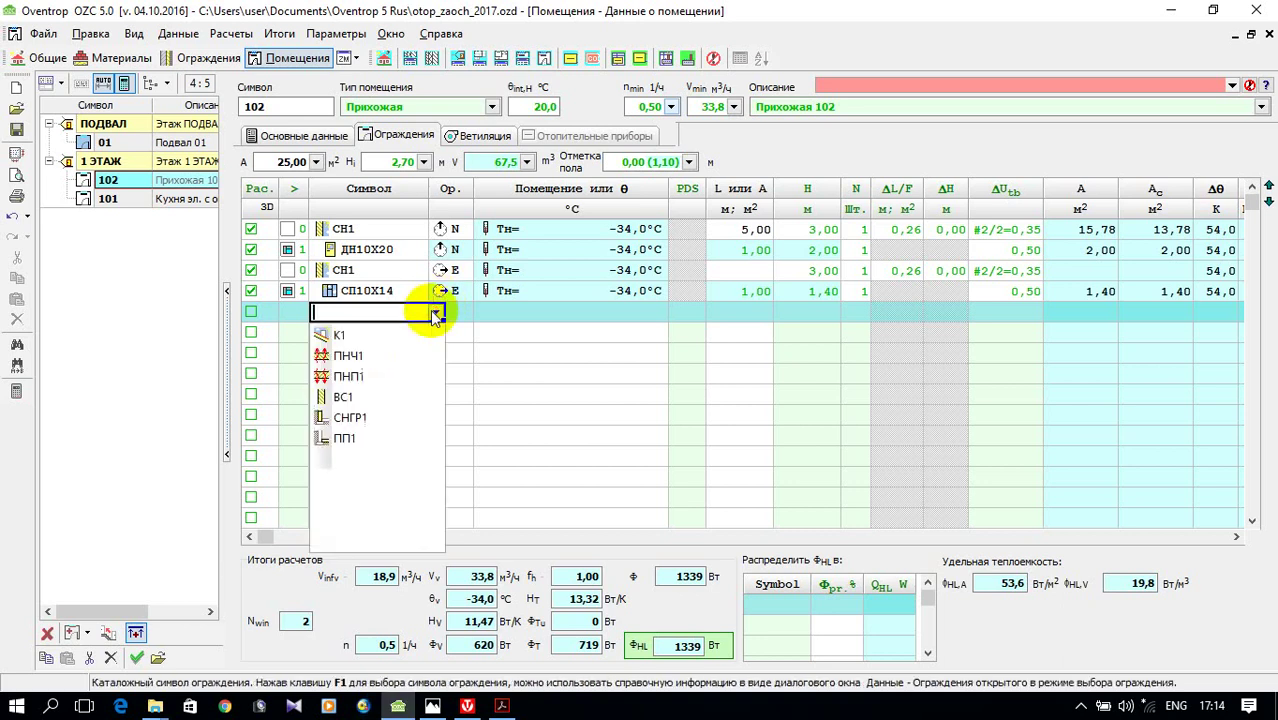
click(390, 400)
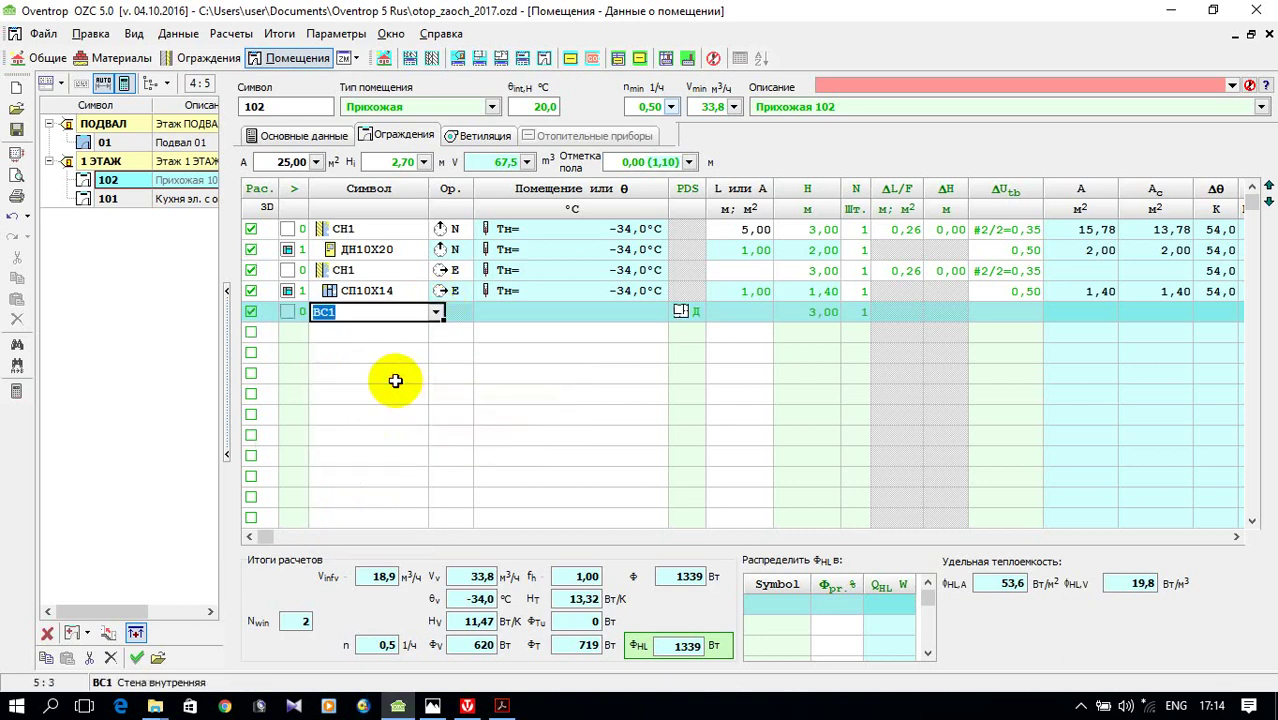
click(527, 316)
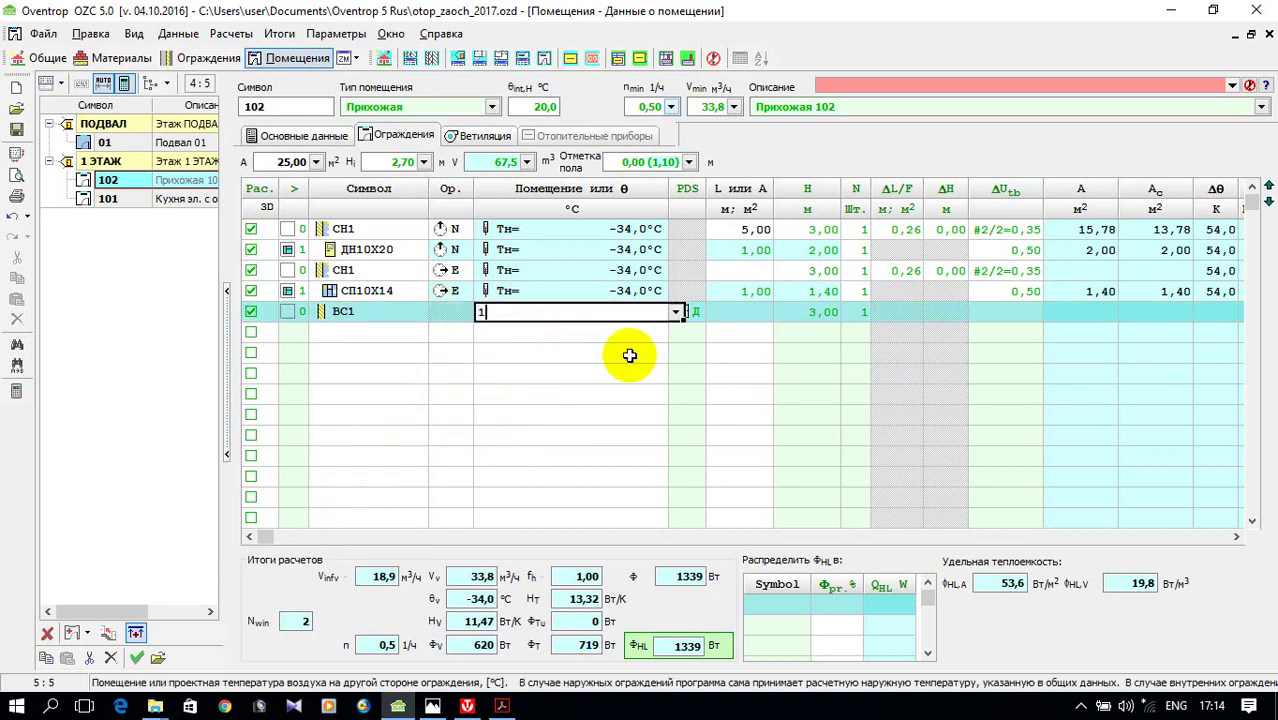
click(600, 412)
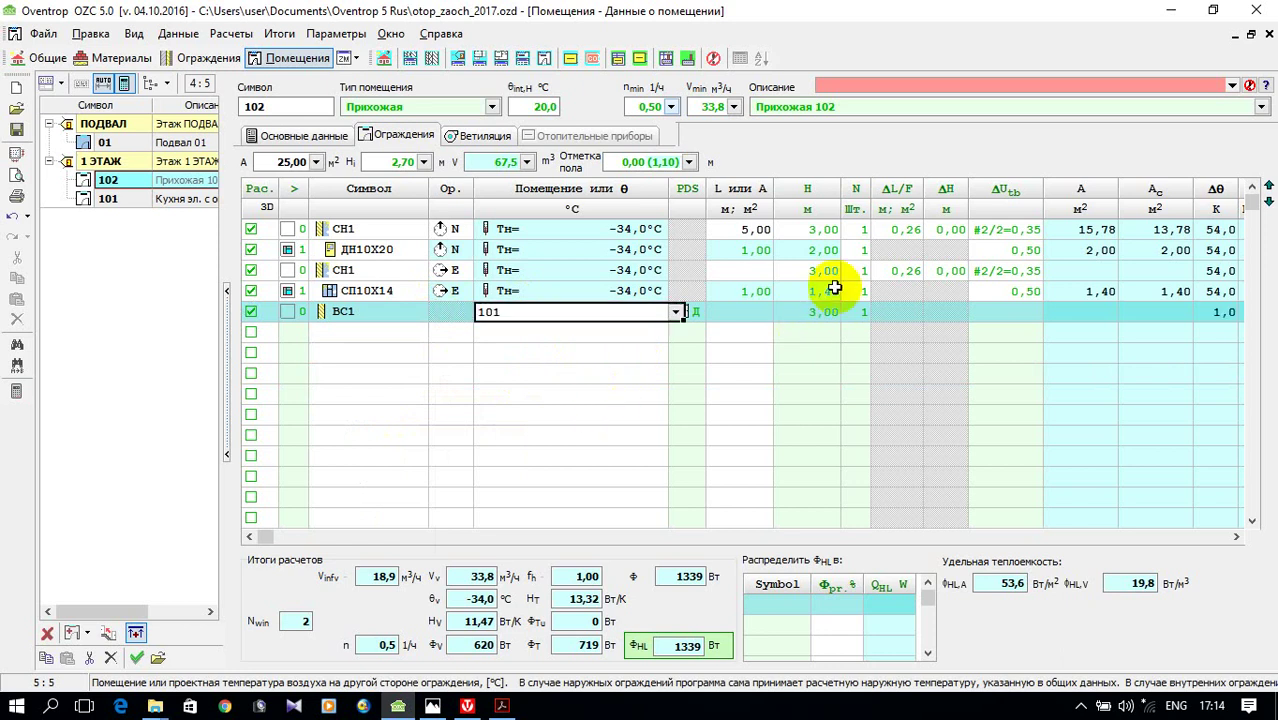
- Set the lengths of the east external wall and of internal wall ВС1 to 5 m each
click(745, 272)
text(5)
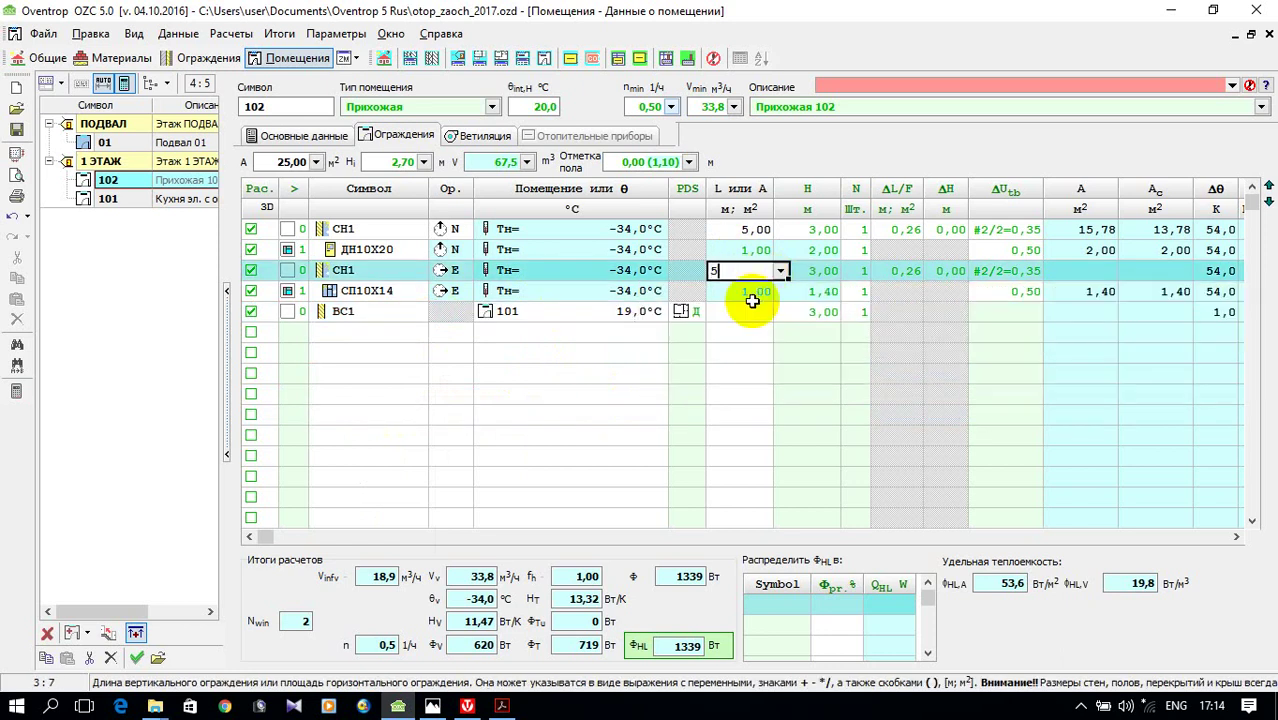
click(750, 311)
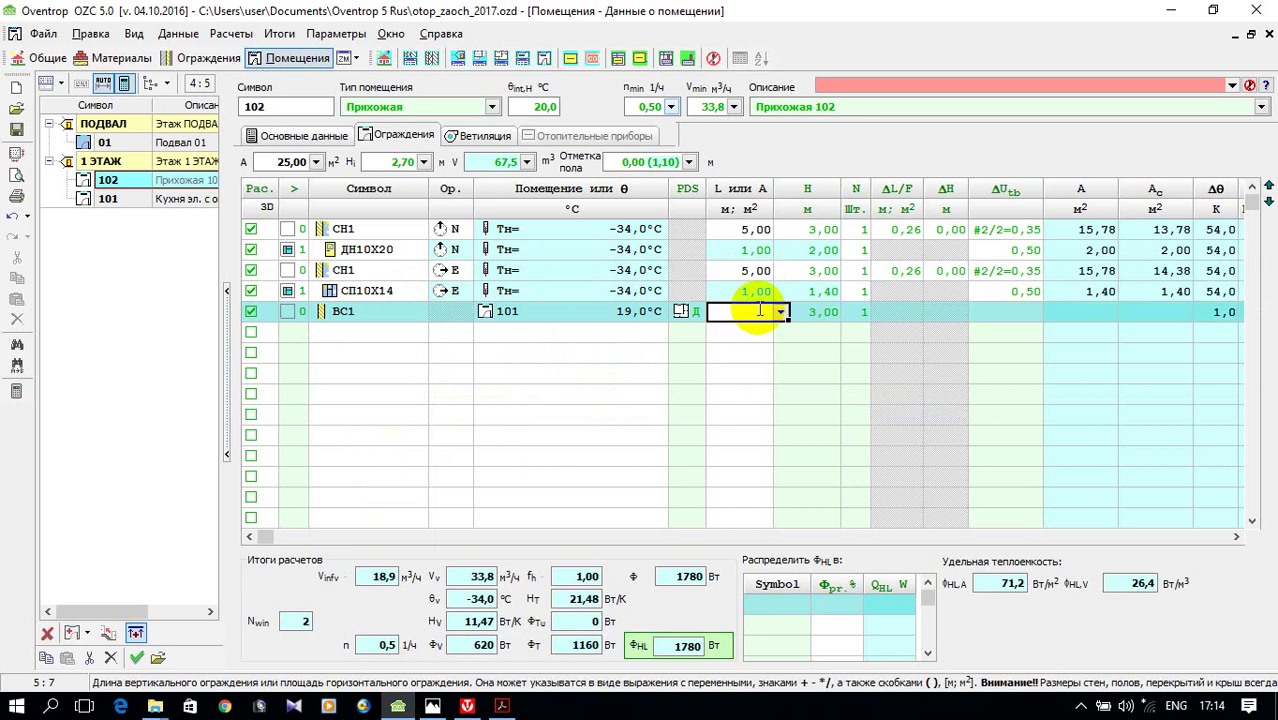
text(5)
key(Return)
- Add internal door ВД08Х2 to the internal wall between rooms 102 and 101
click(379, 332)
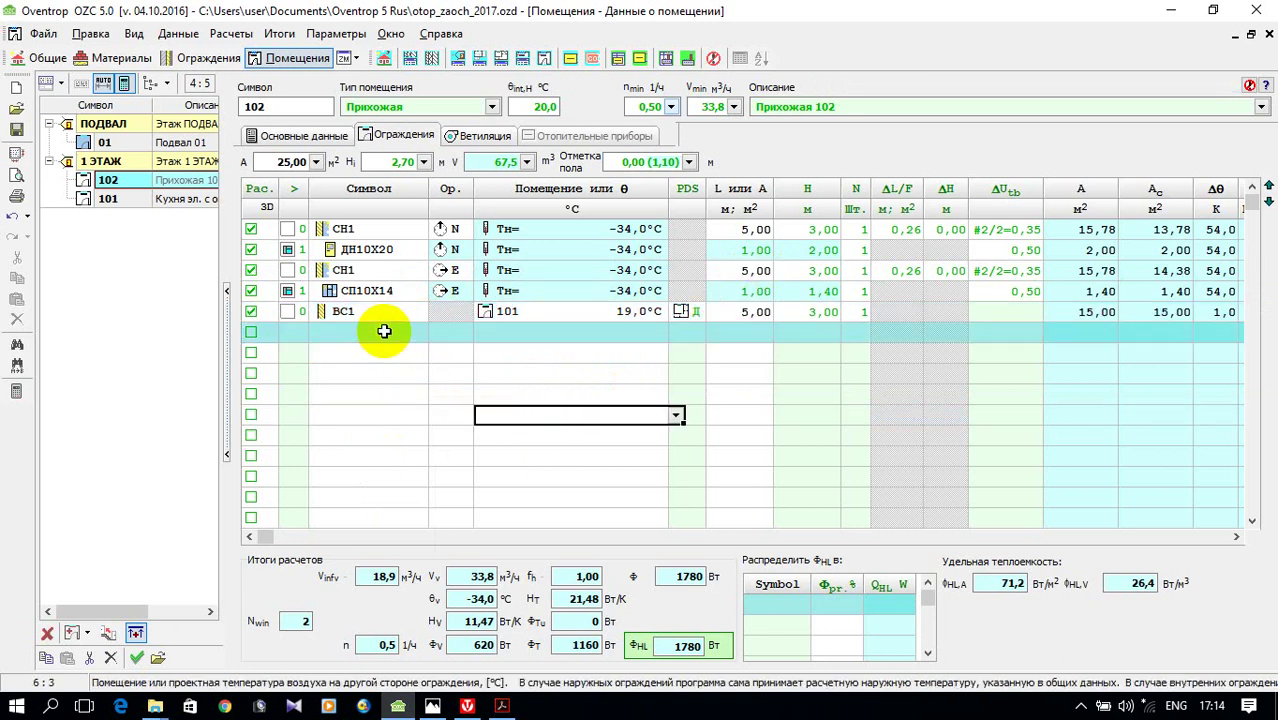
click(436, 333)
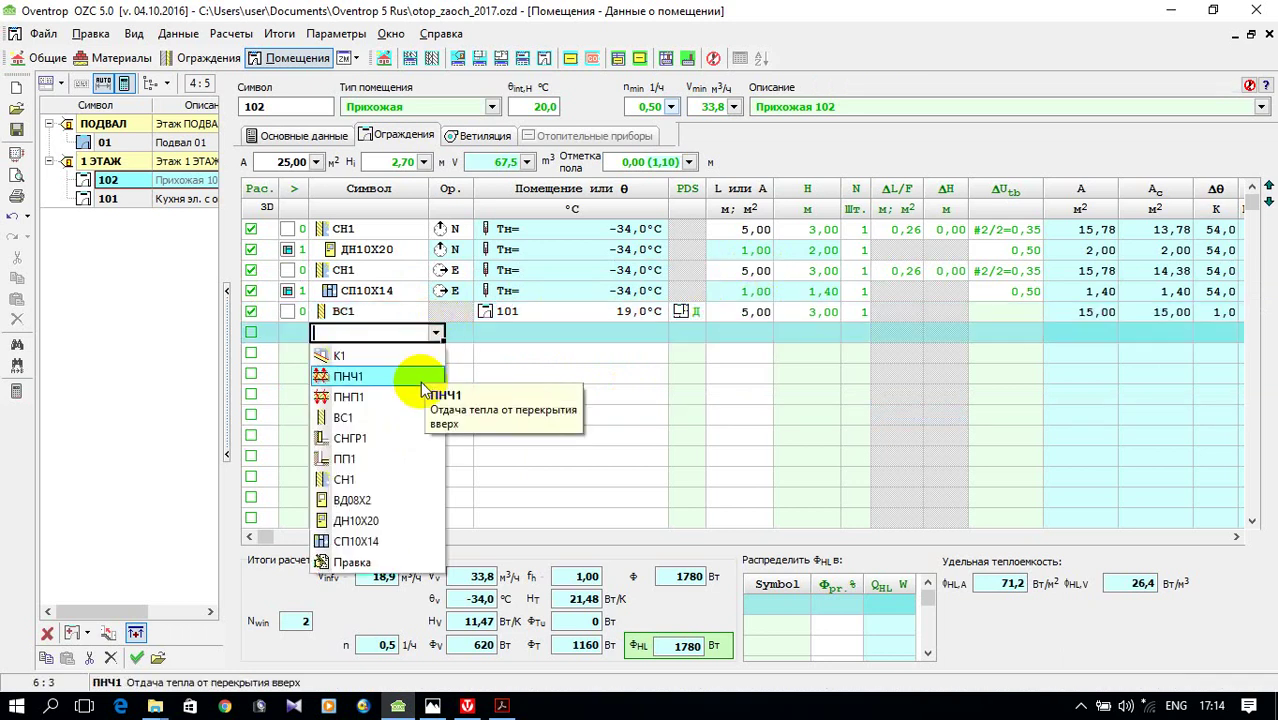
click(398, 397)
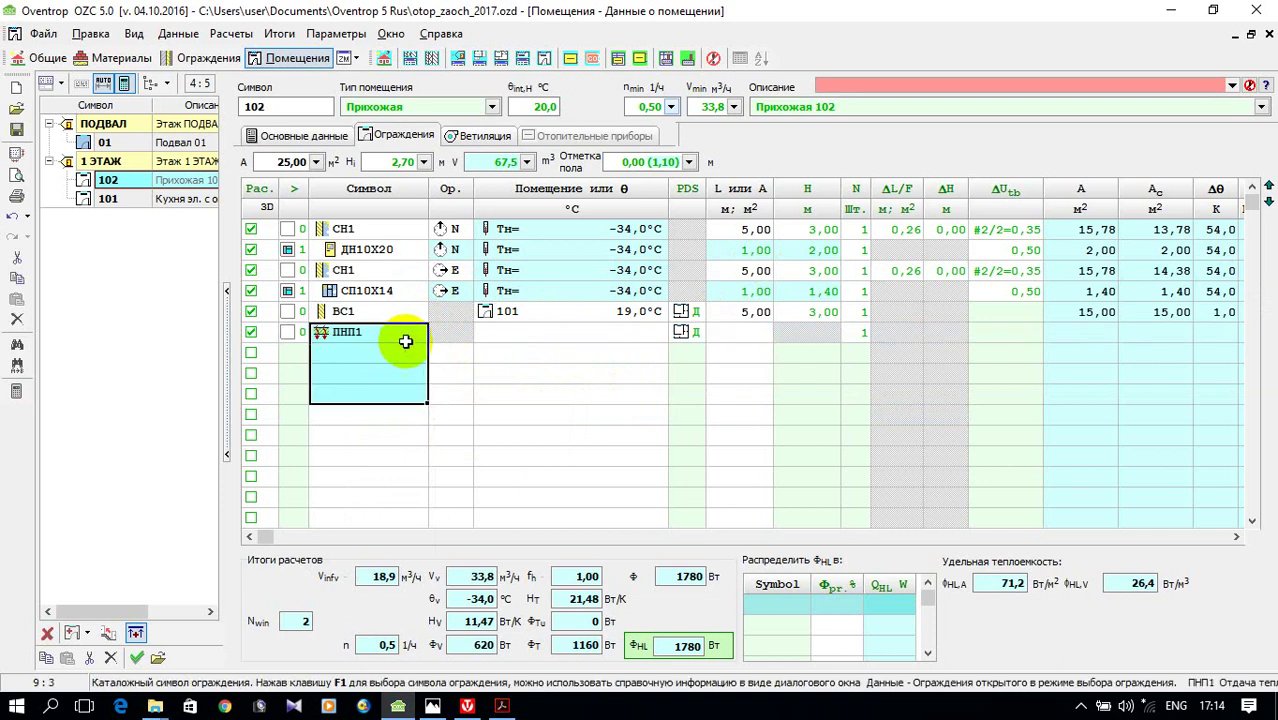
click(436, 333)
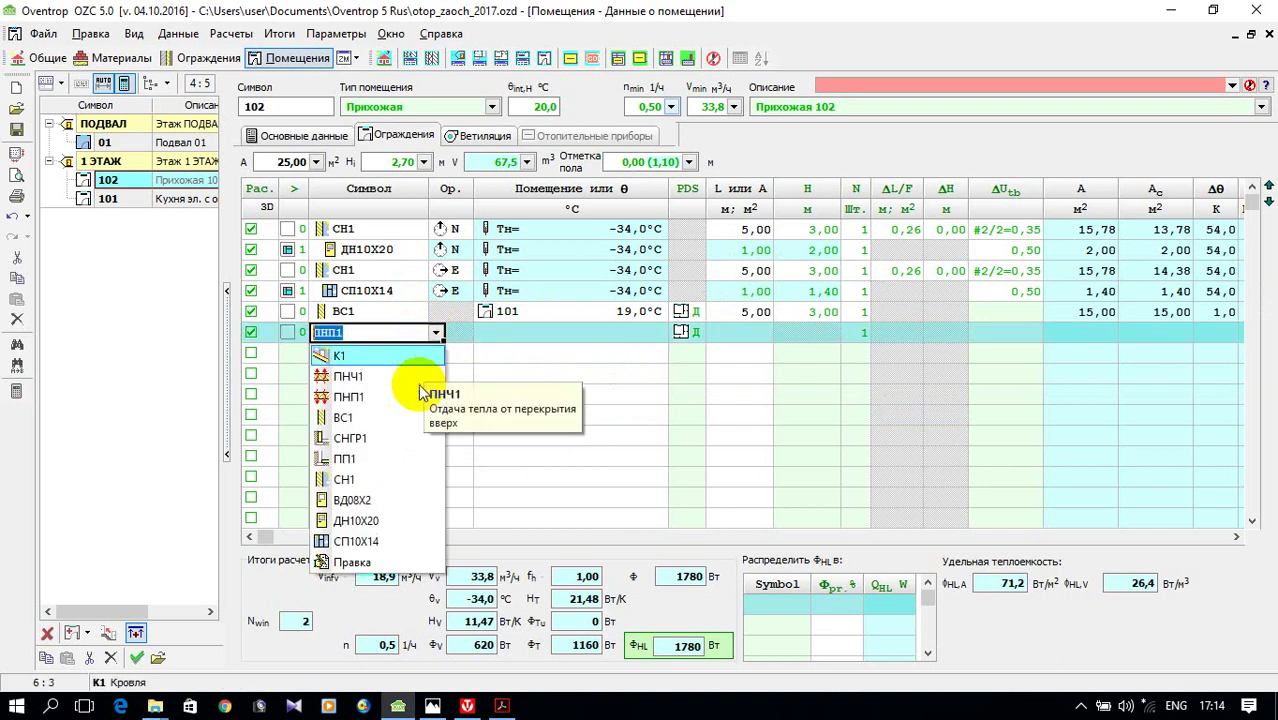
click(400, 498)
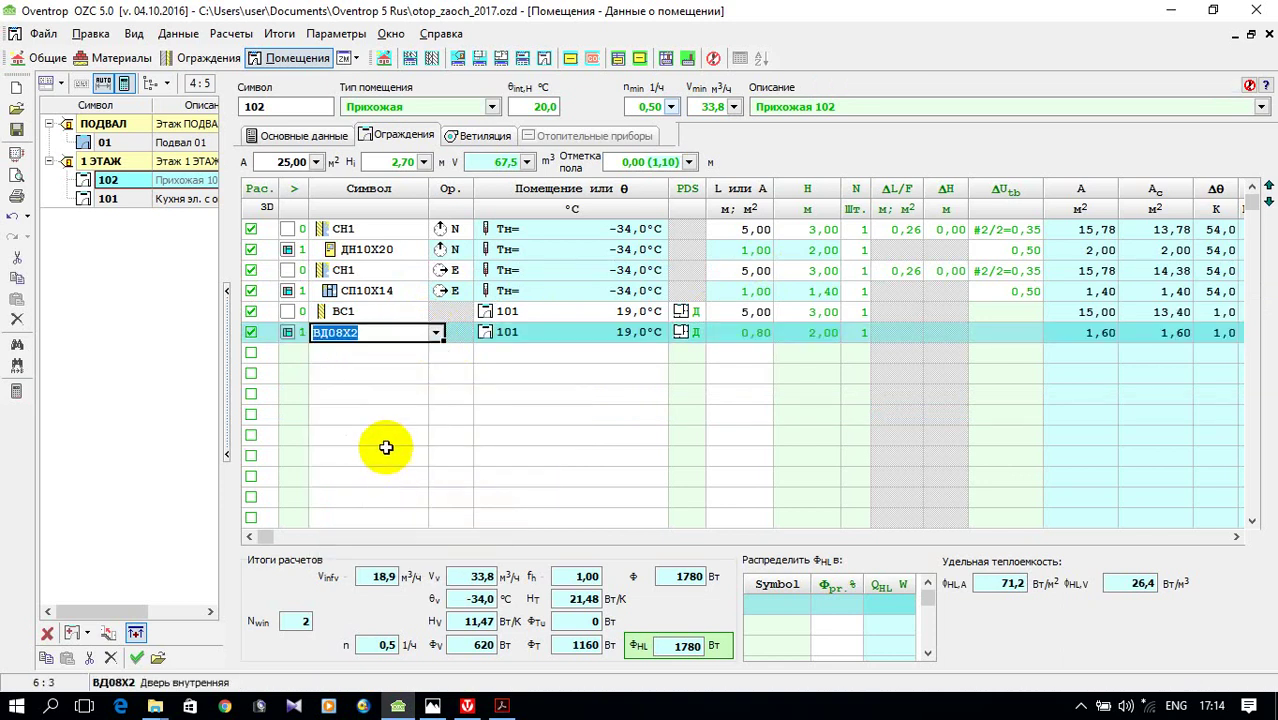
click(391, 453)
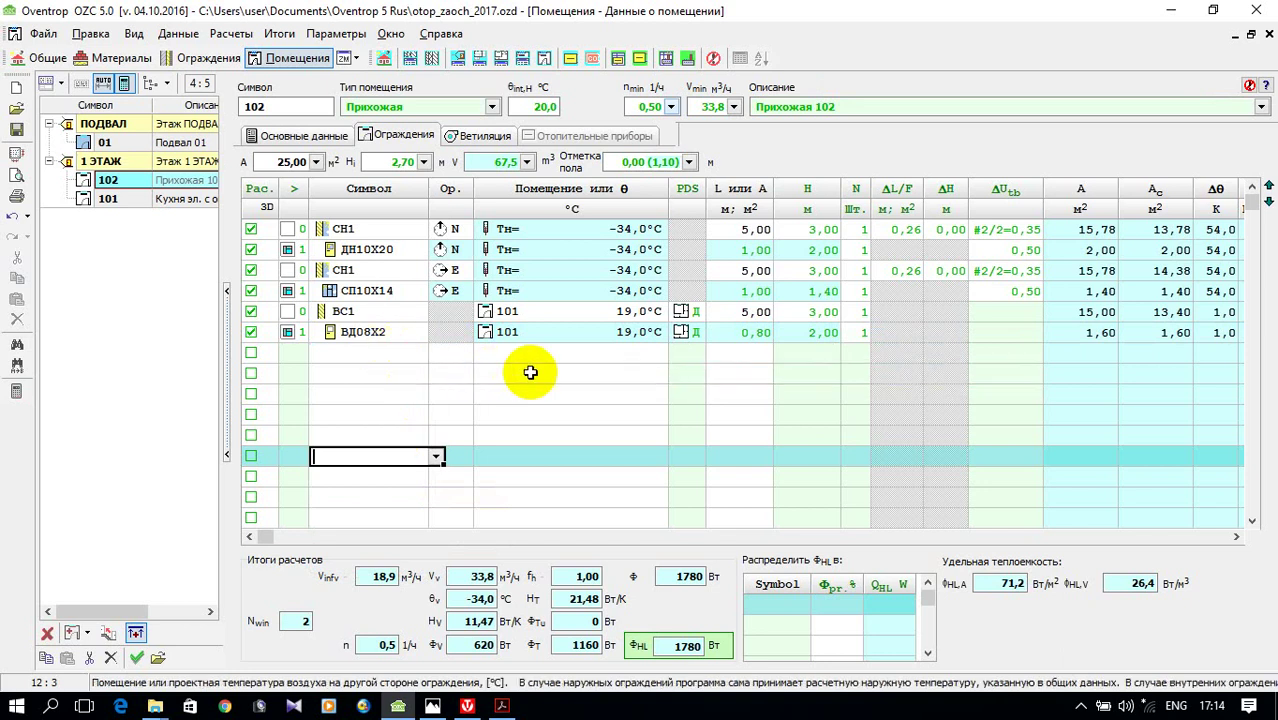
- Add floor ПНП1 to room 102 with basement room 01 on its other side
click(396, 352)
click(436, 353)
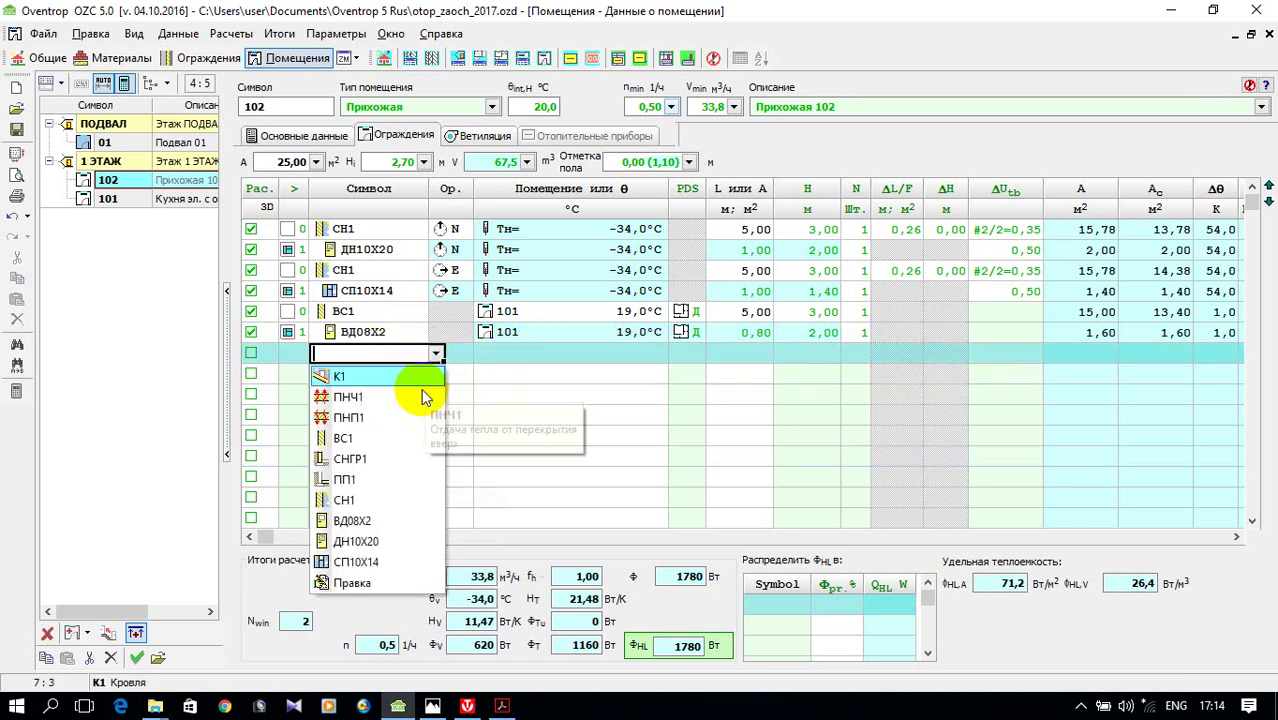
click(399, 417)
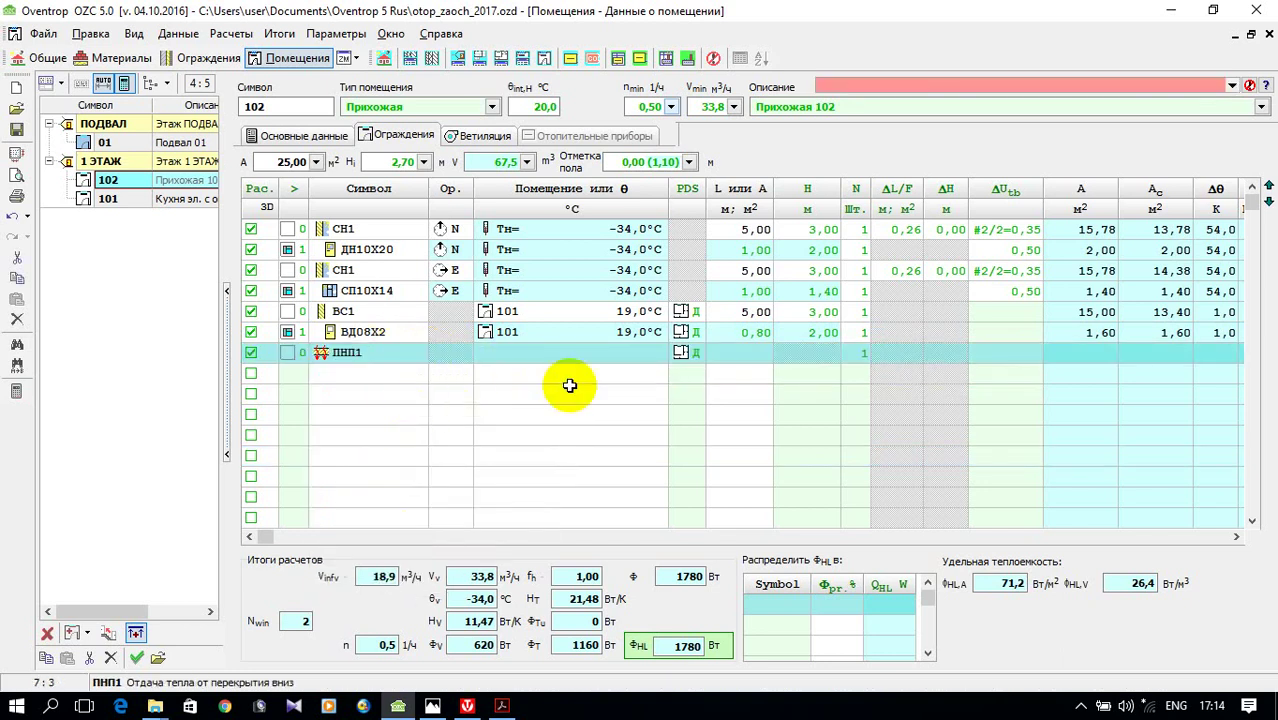
click(551, 355)
text(01)
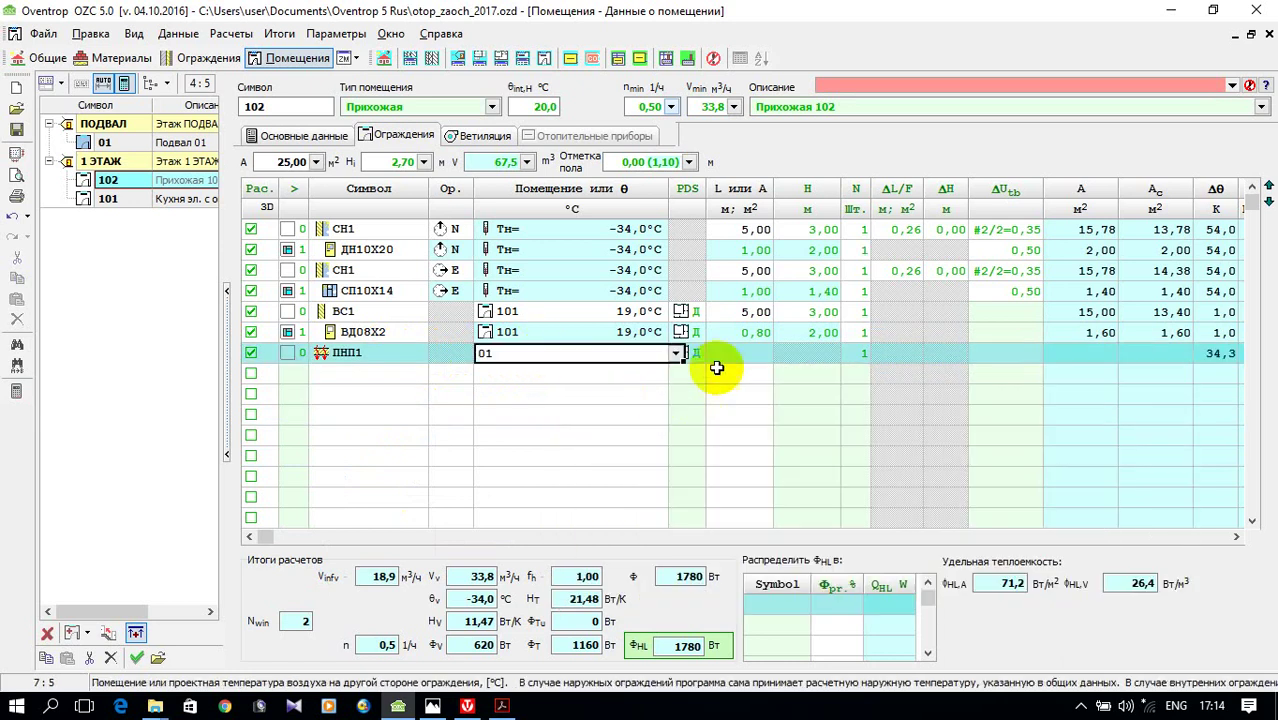
key(Return)
- Enter the area of floor ПНП1 in room 102
click(750, 358)
text(2)
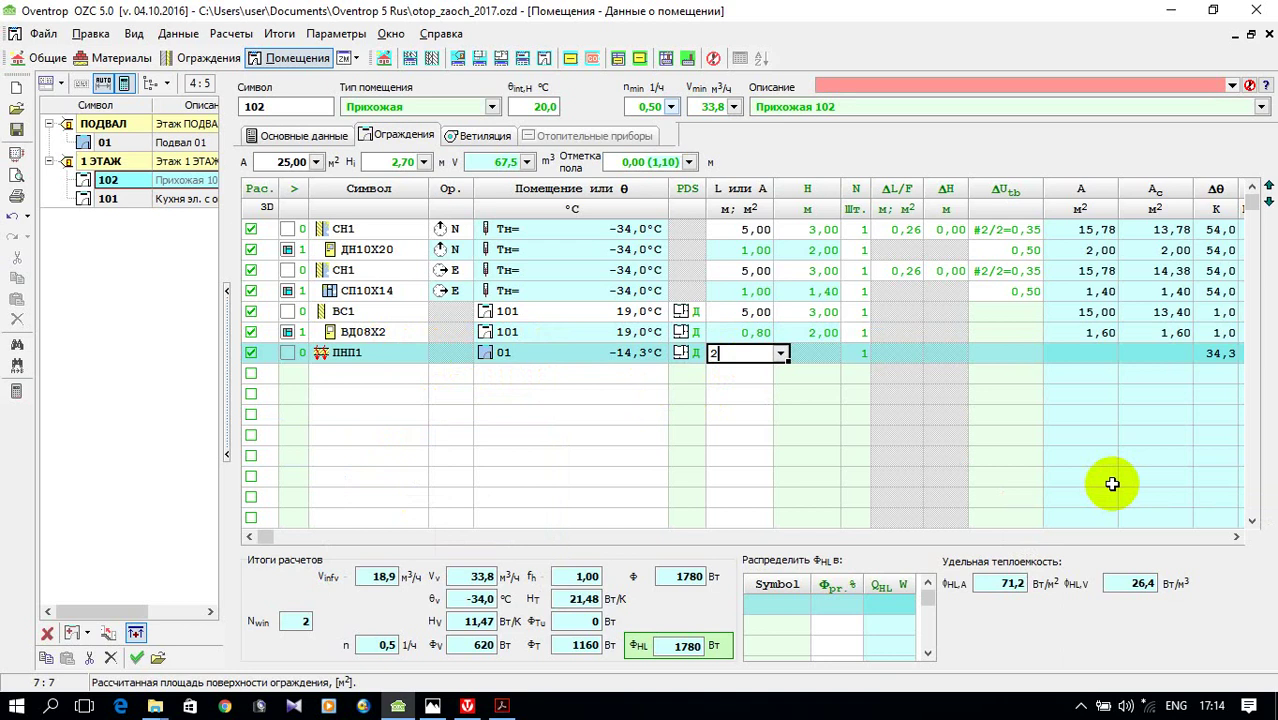
- Set the area of the ПНП1 floor enclosure in room 102 to 25 m²
text(5)
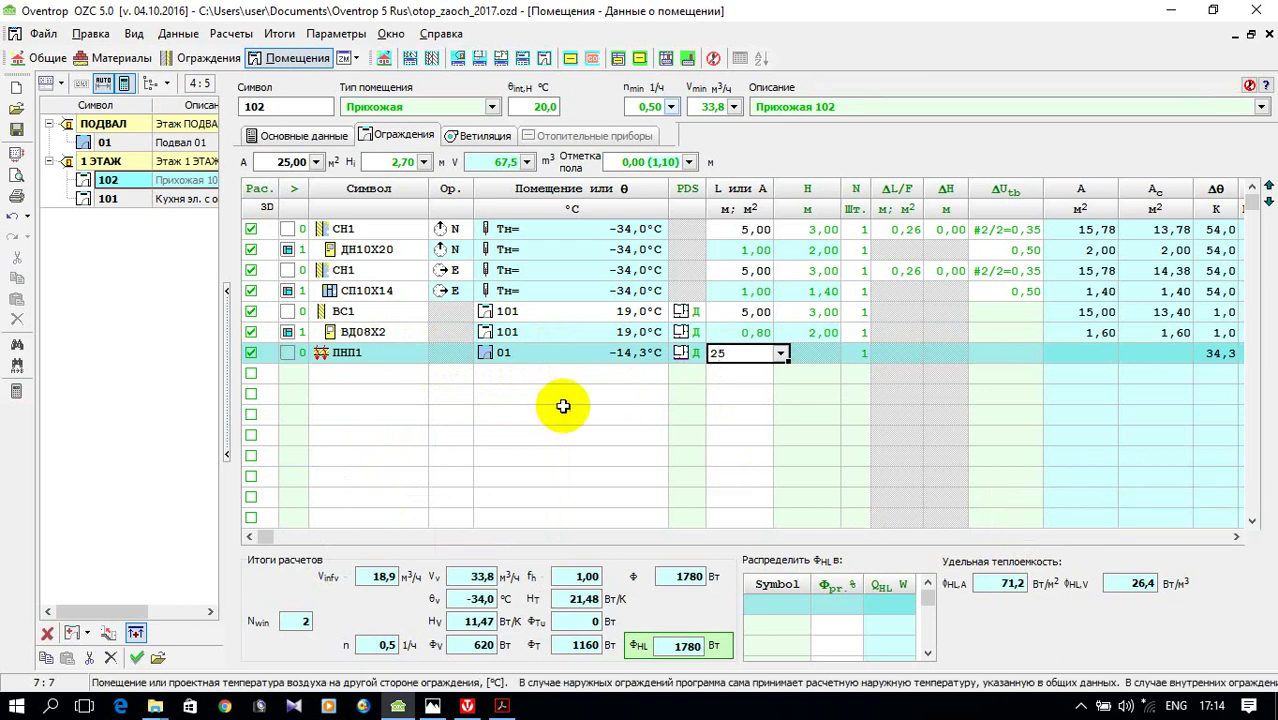
click(563, 406)
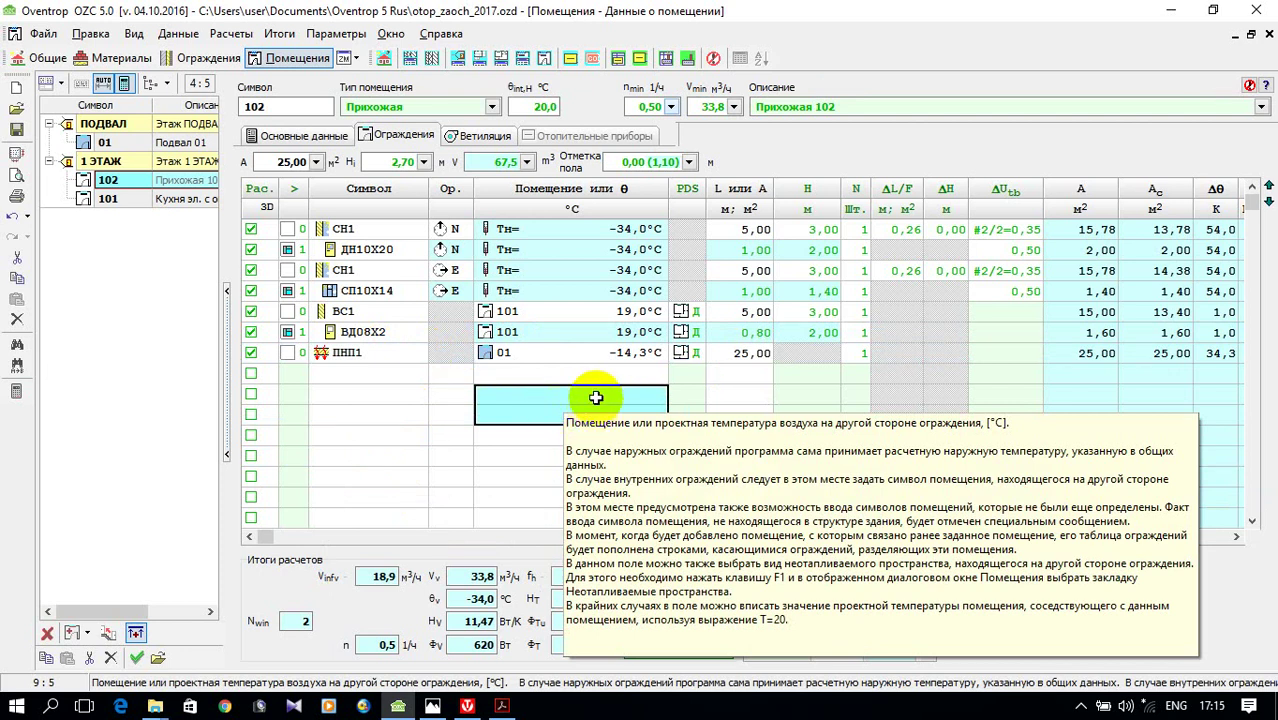
click(391, 374)
- Add a room with the symbol 103 to 1 ЭТАЖ and check the house plan image in Photos
right_click(97, 234)
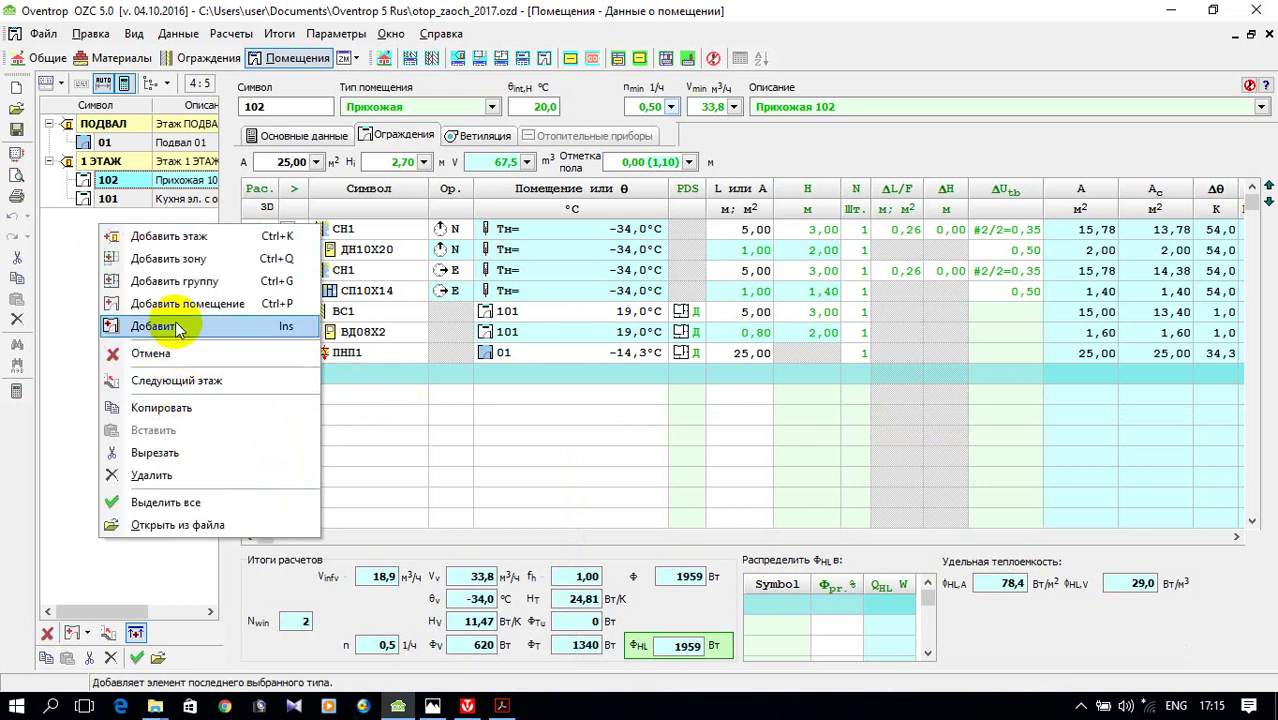
click(190, 306)
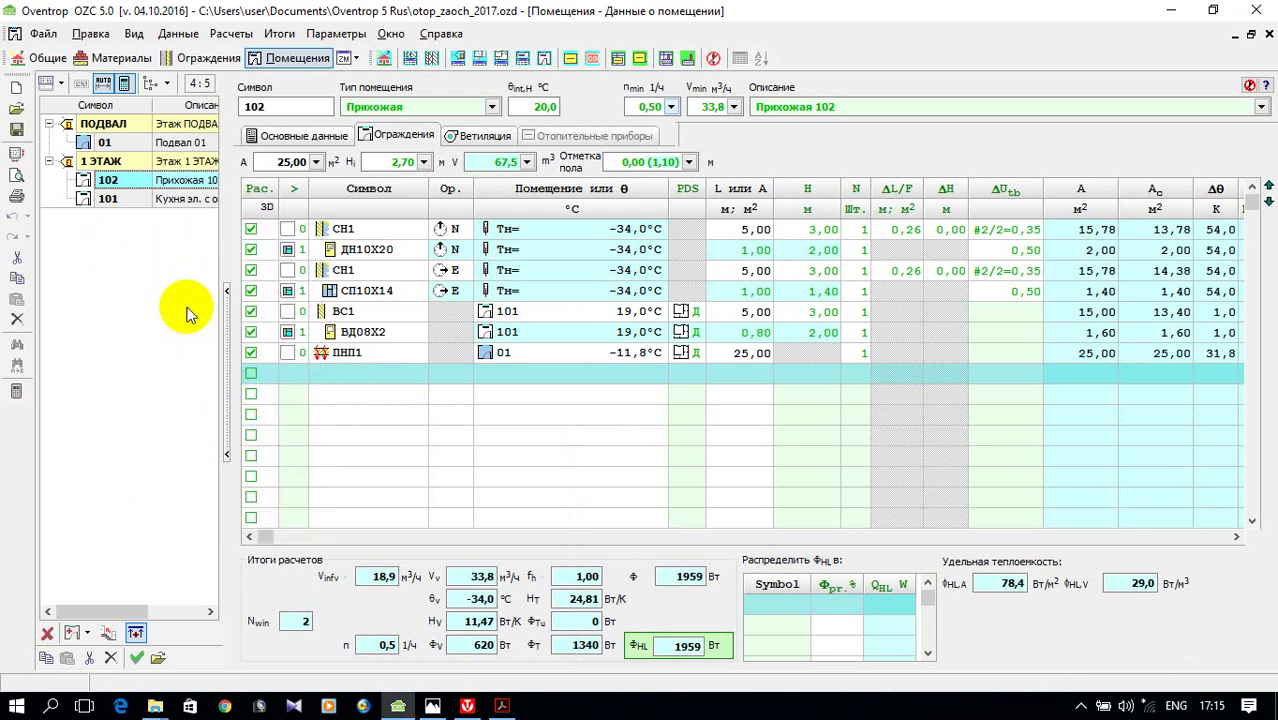
click(295, 103)
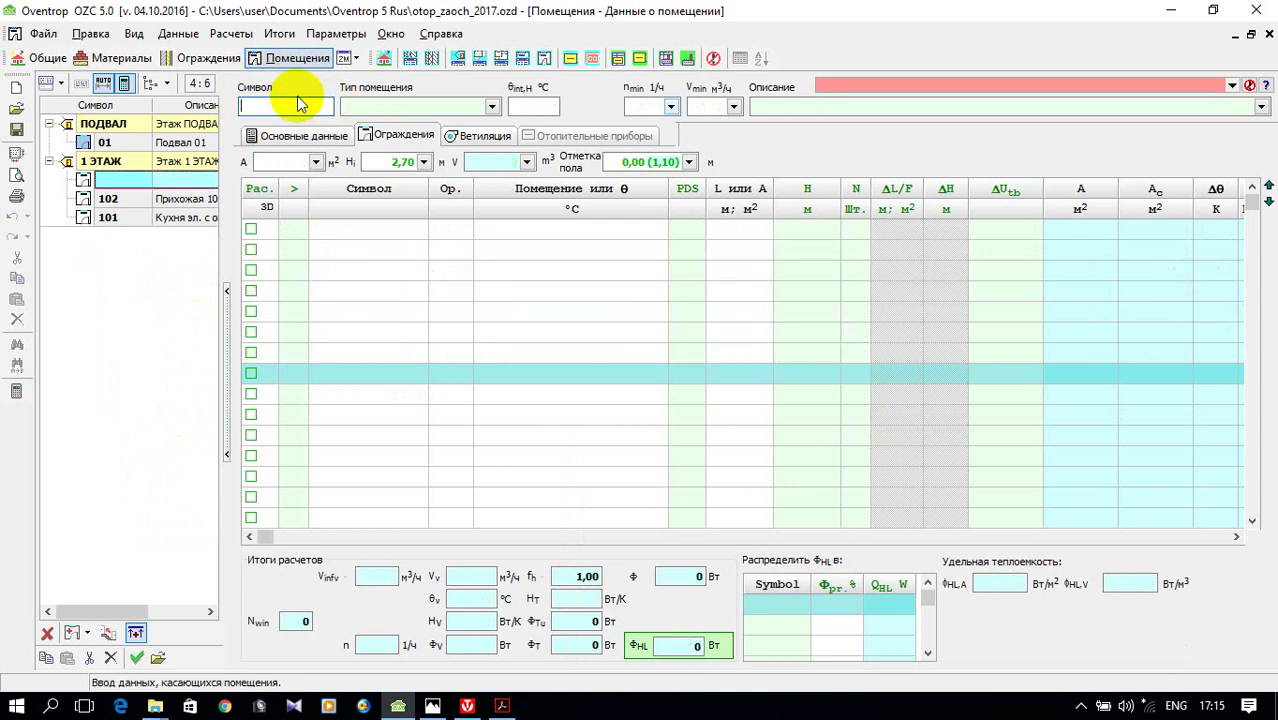
text(103)
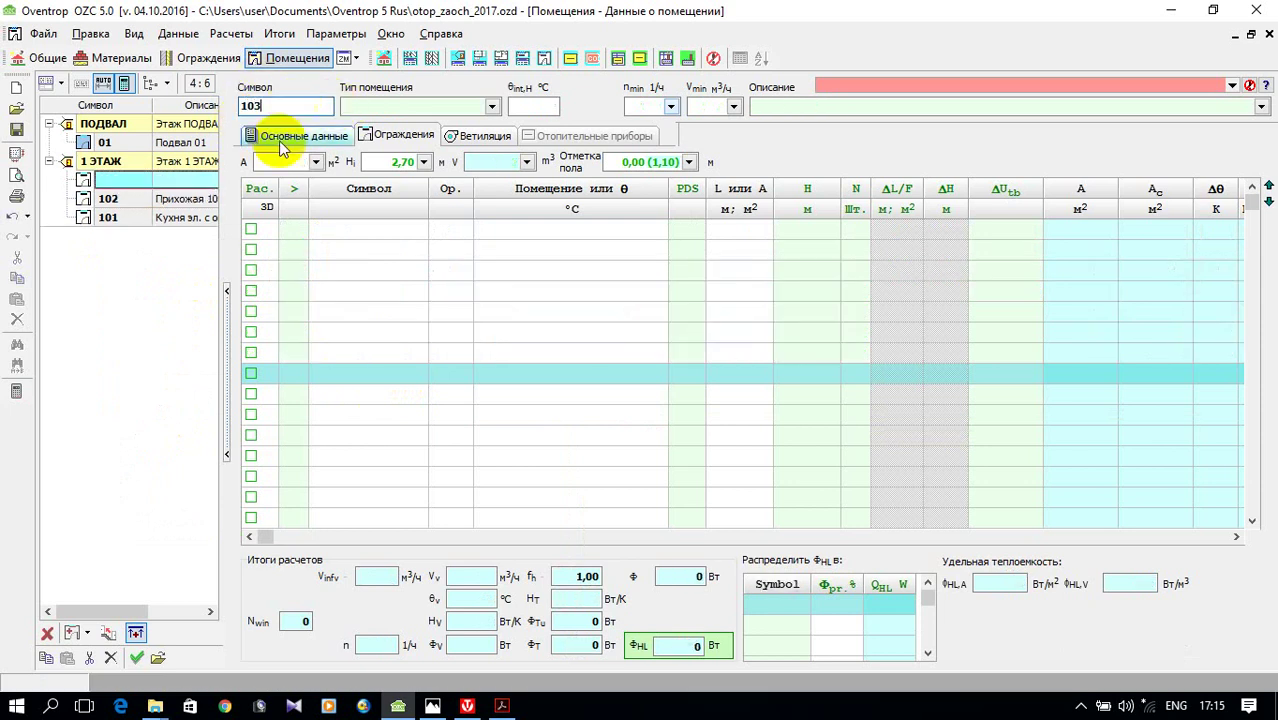
click(432, 706)
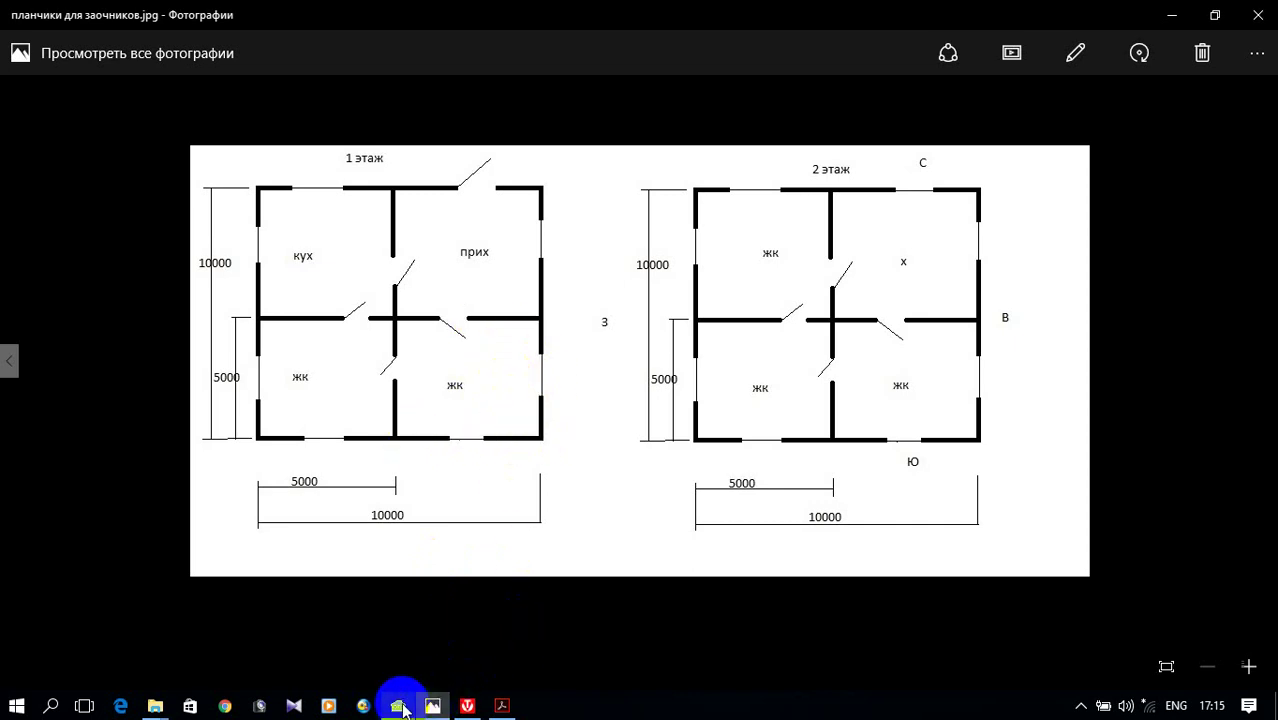
click(399, 706)
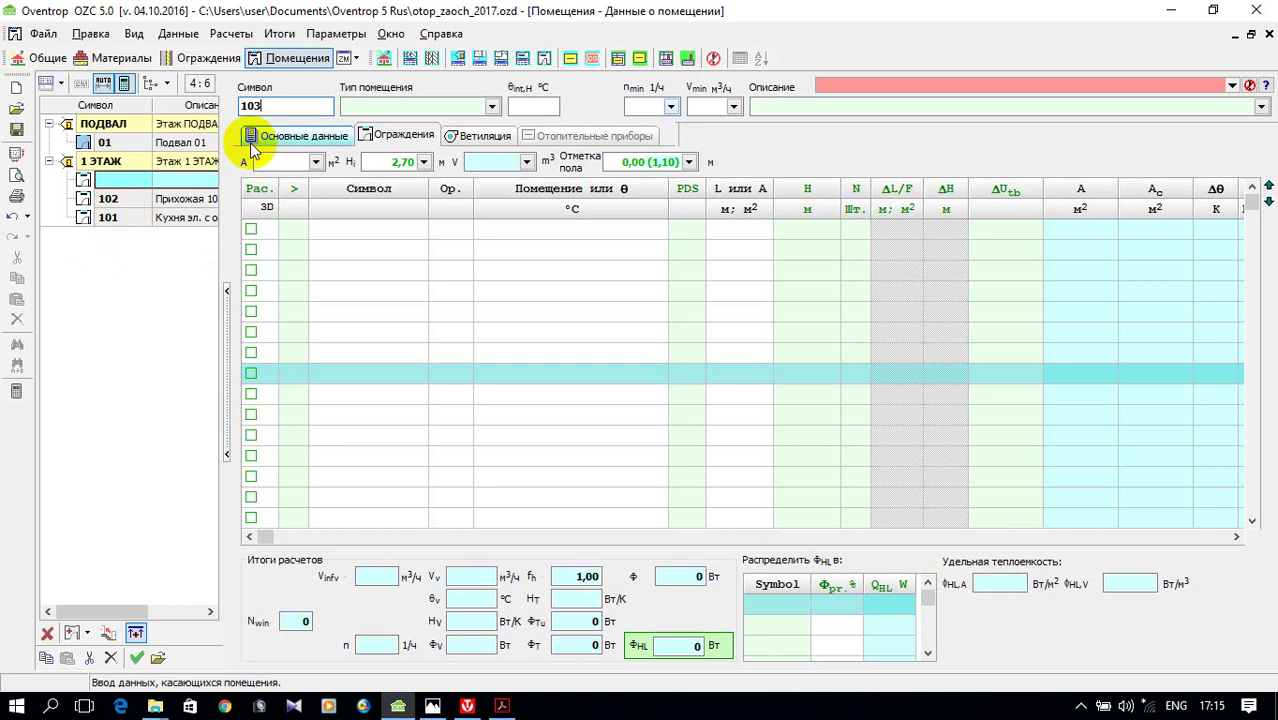
- Define room 103 as Гостиная with a design temperature of 21 °C and an area of 25 m²
click(492, 108)
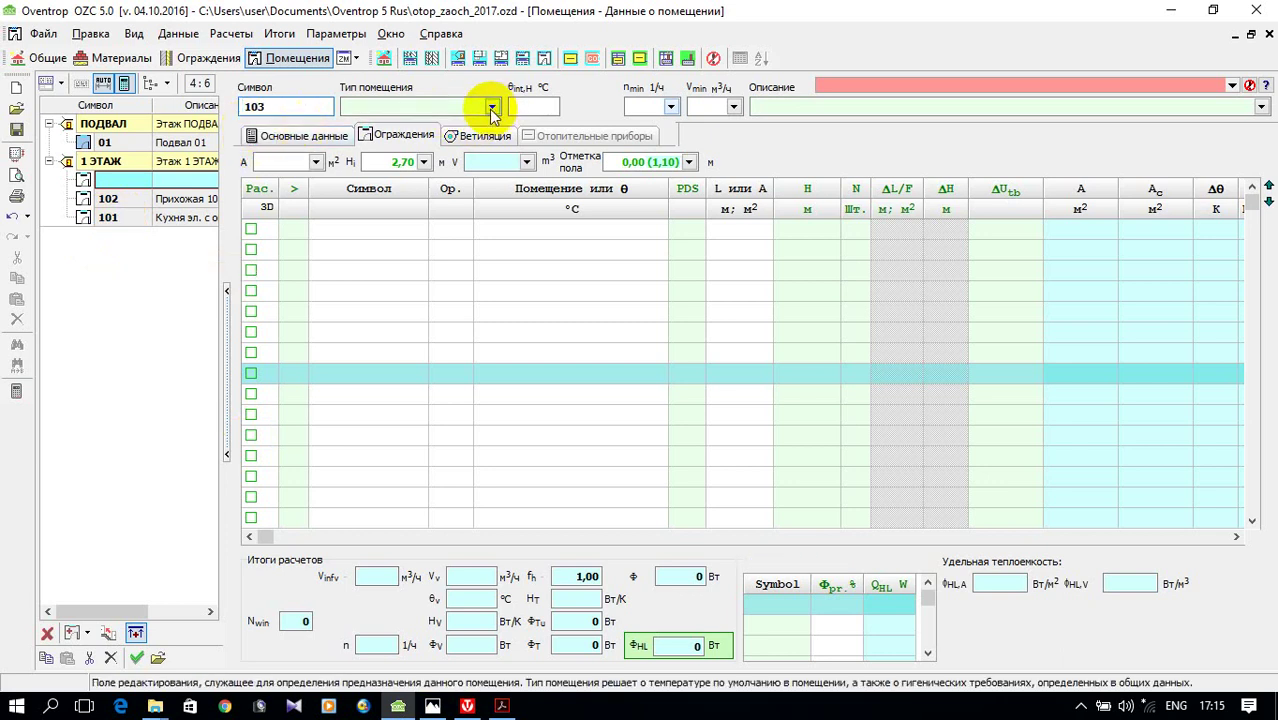
click(492, 108)
click(443, 150)
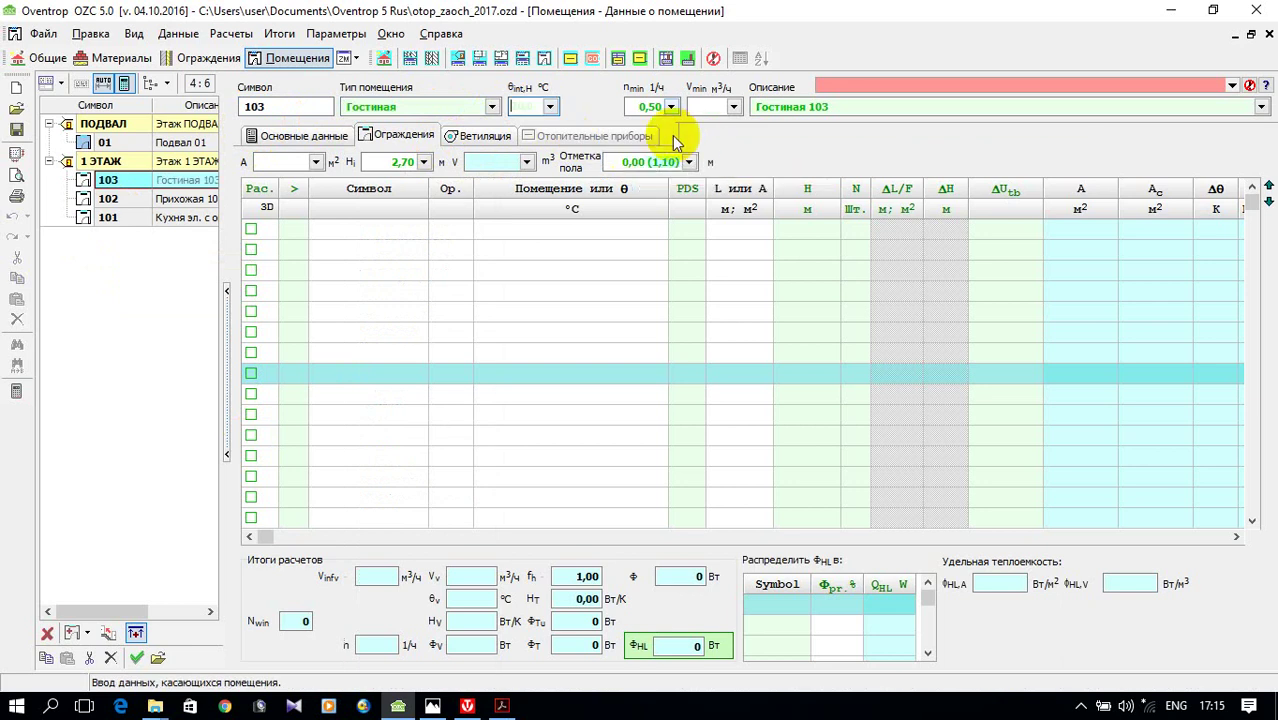
text(21)
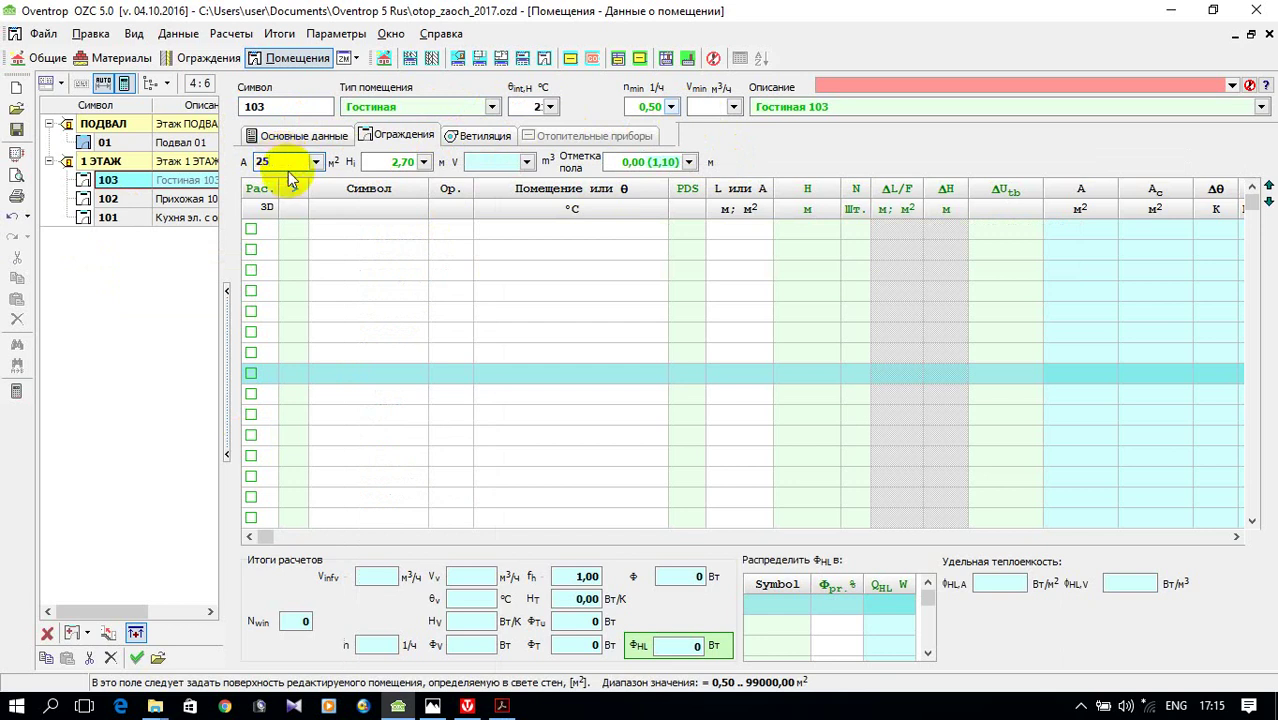
text(25)
- Add an external wall СН1 with a window СП10Х14 to room 103 and orient the wall to E
click(342, 234)
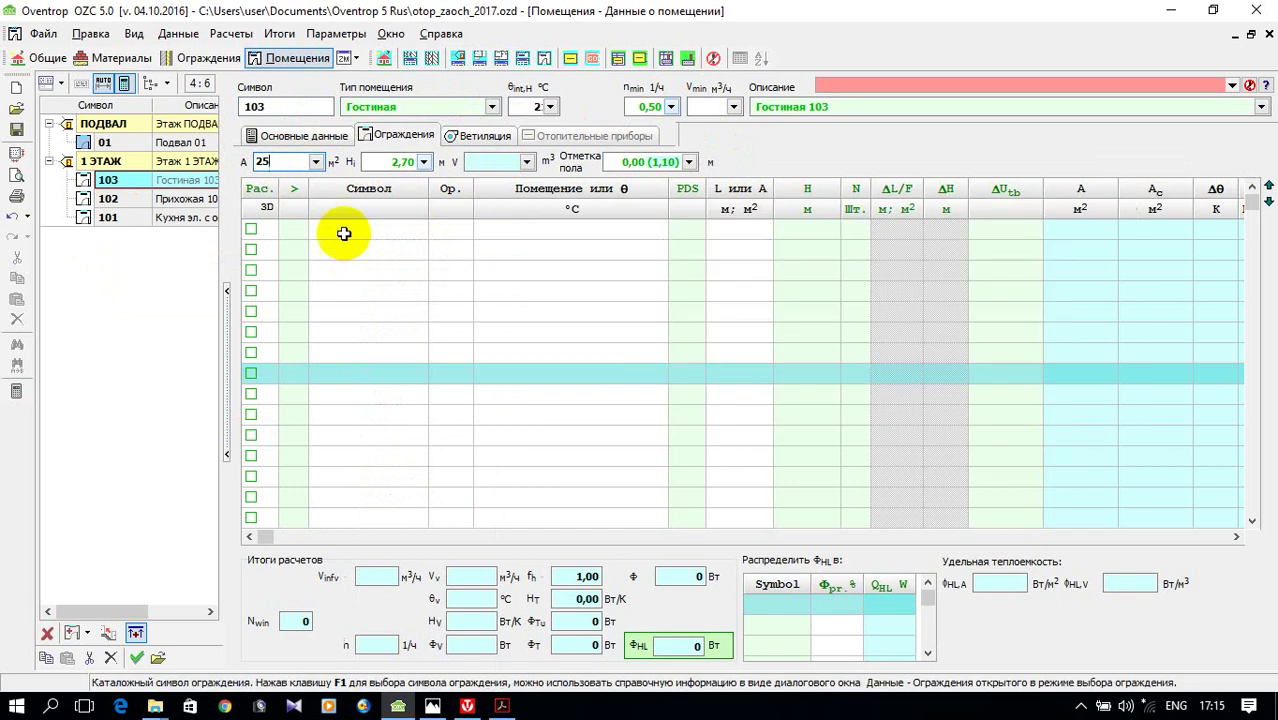
click(427, 229)
click(436, 229)
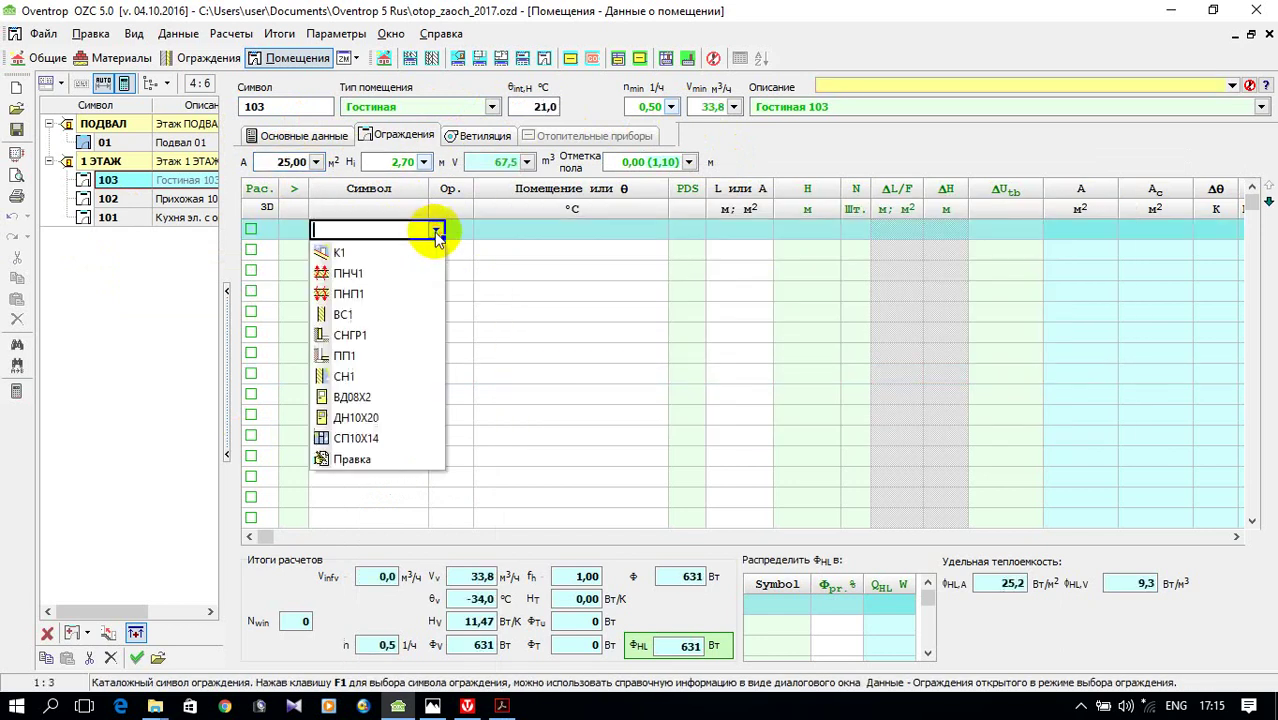
click(391, 376)
click(354, 248)
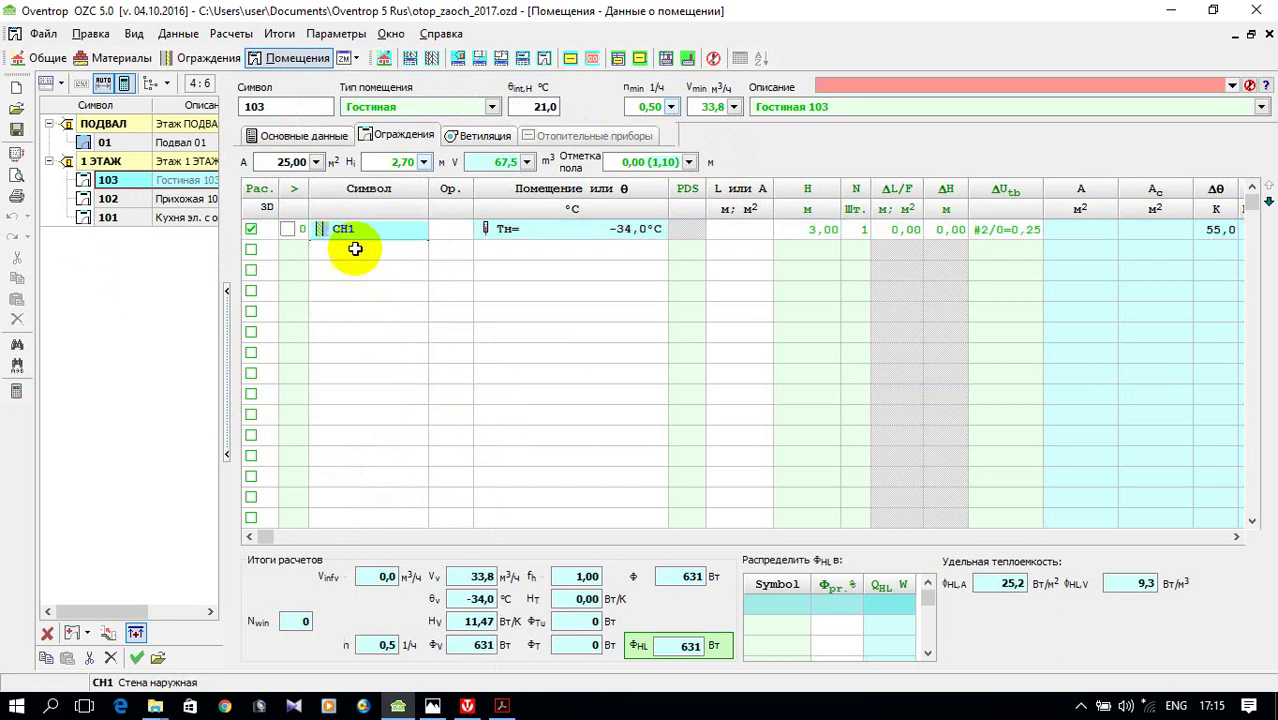
click(436, 249)
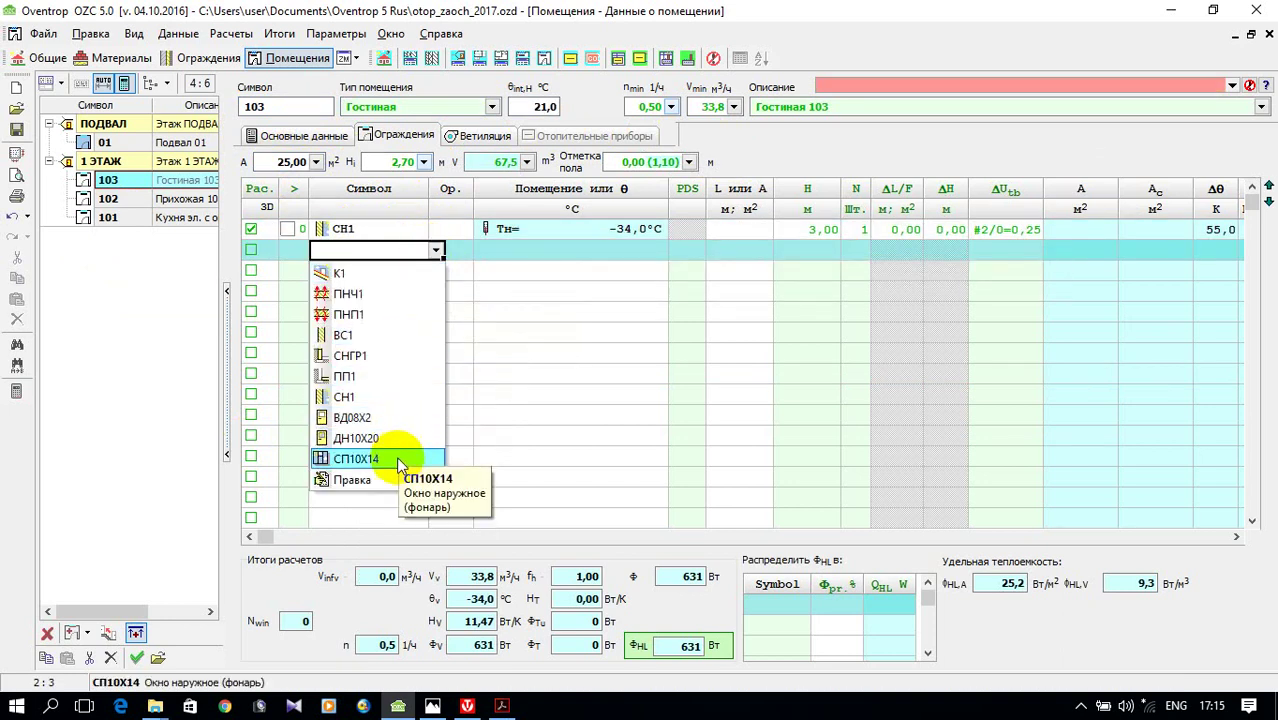
click(396, 458)
click(451, 229)
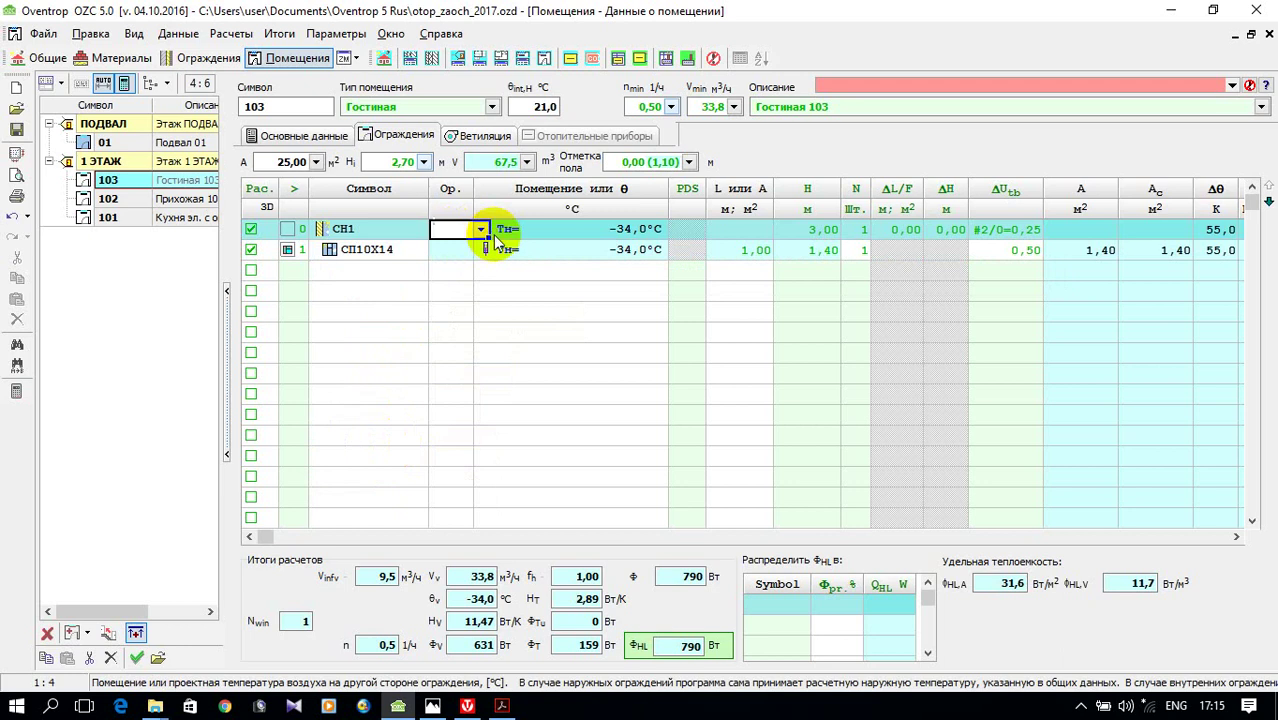
click(481, 229)
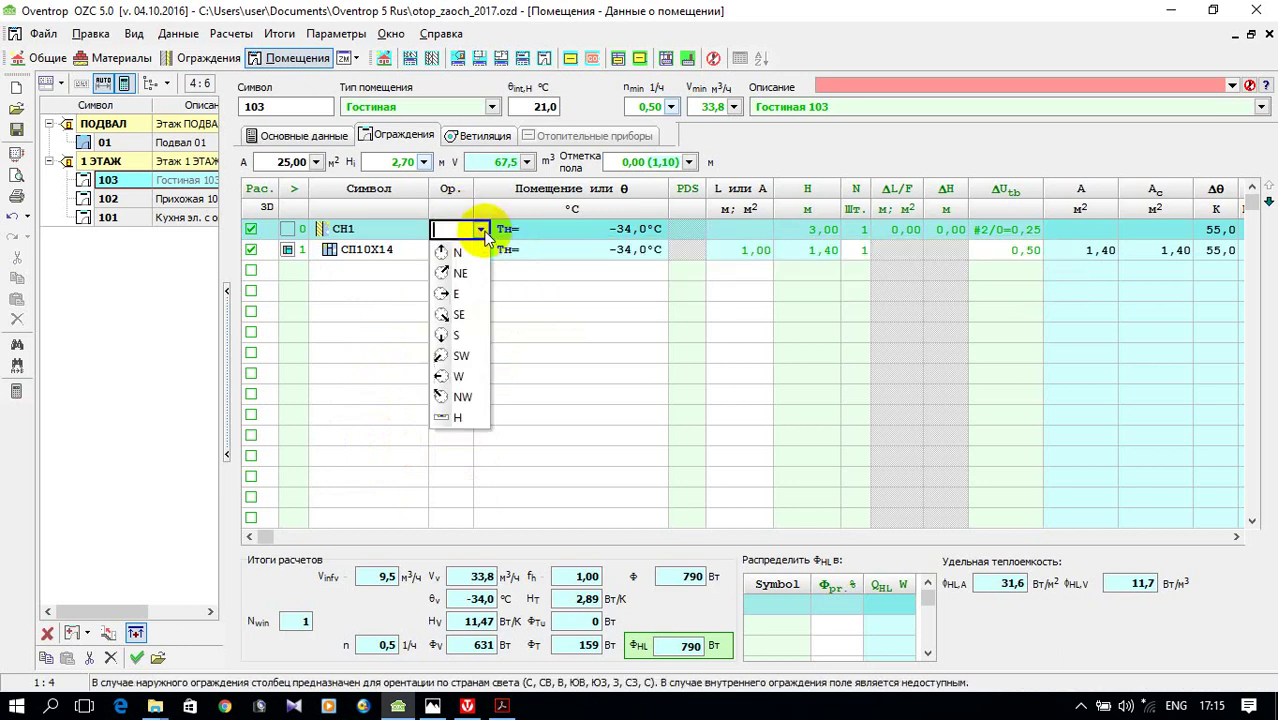
click(456, 293)
- Add a second external wall СН1 with a window СП10Х14 to room 103 and orient the wall to S
click(418, 272)
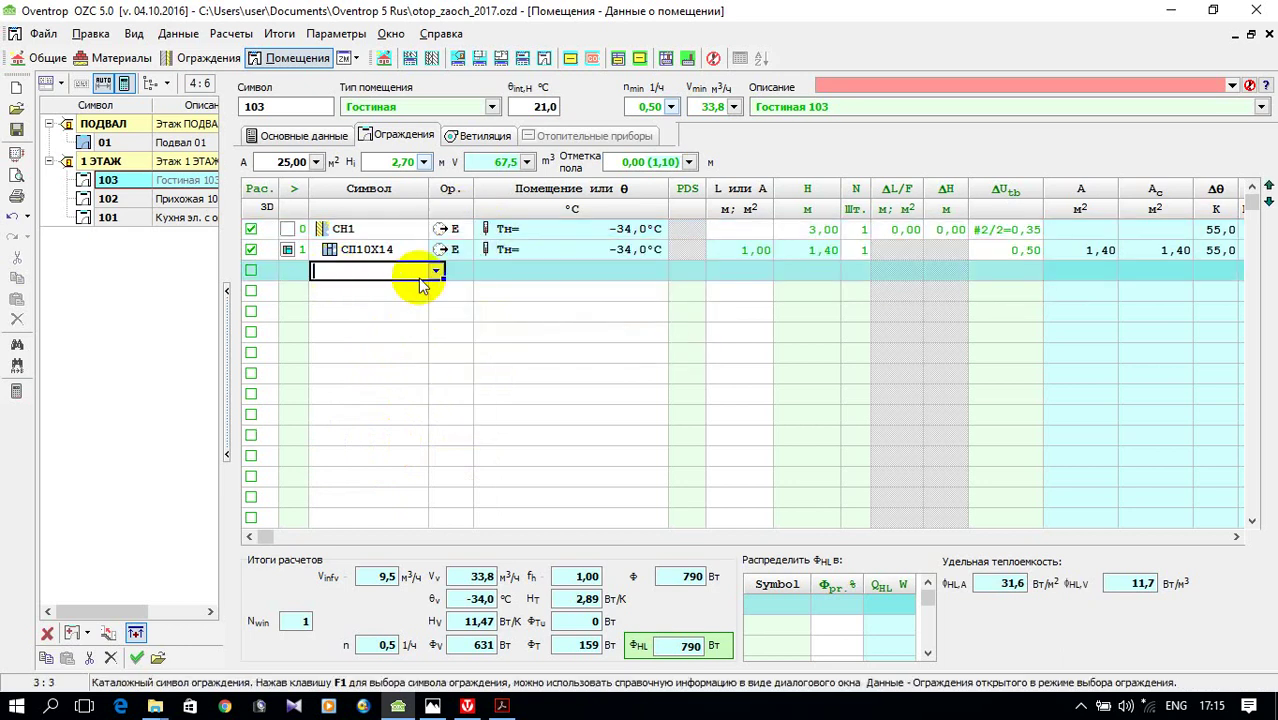
click(436, 271)
click(387, 416)
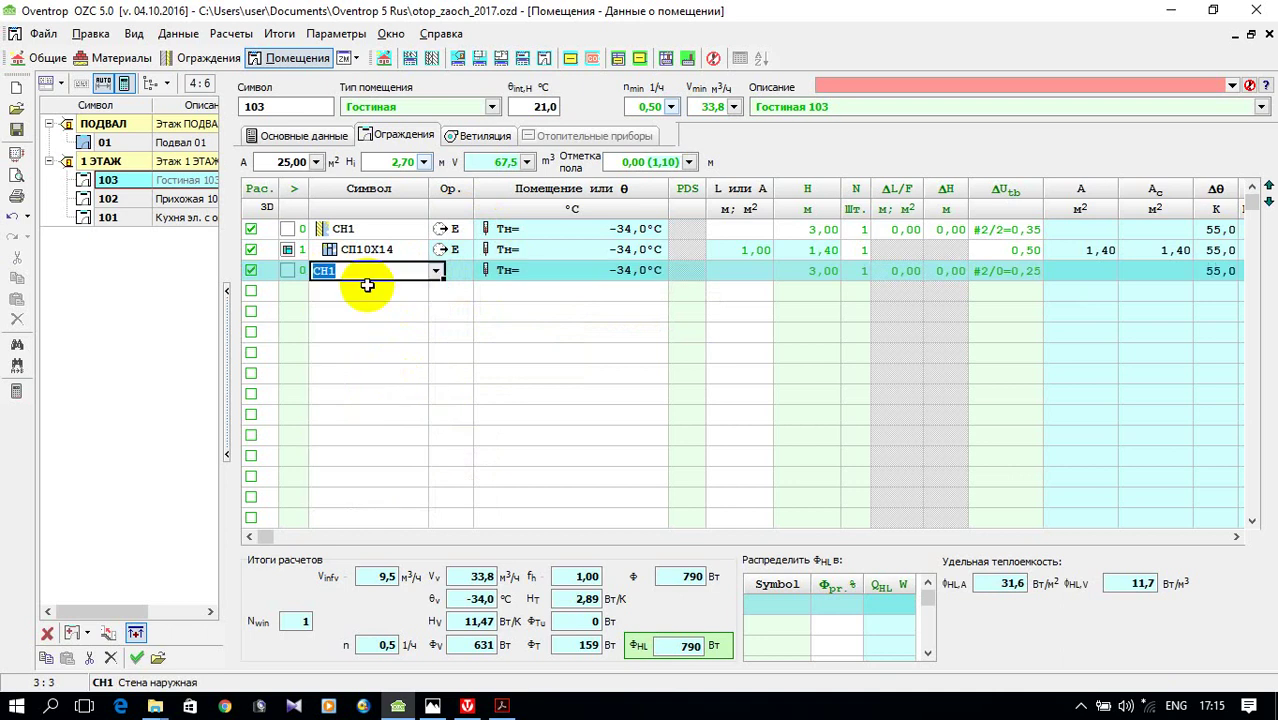
click(370, 291)
click(436, 292)
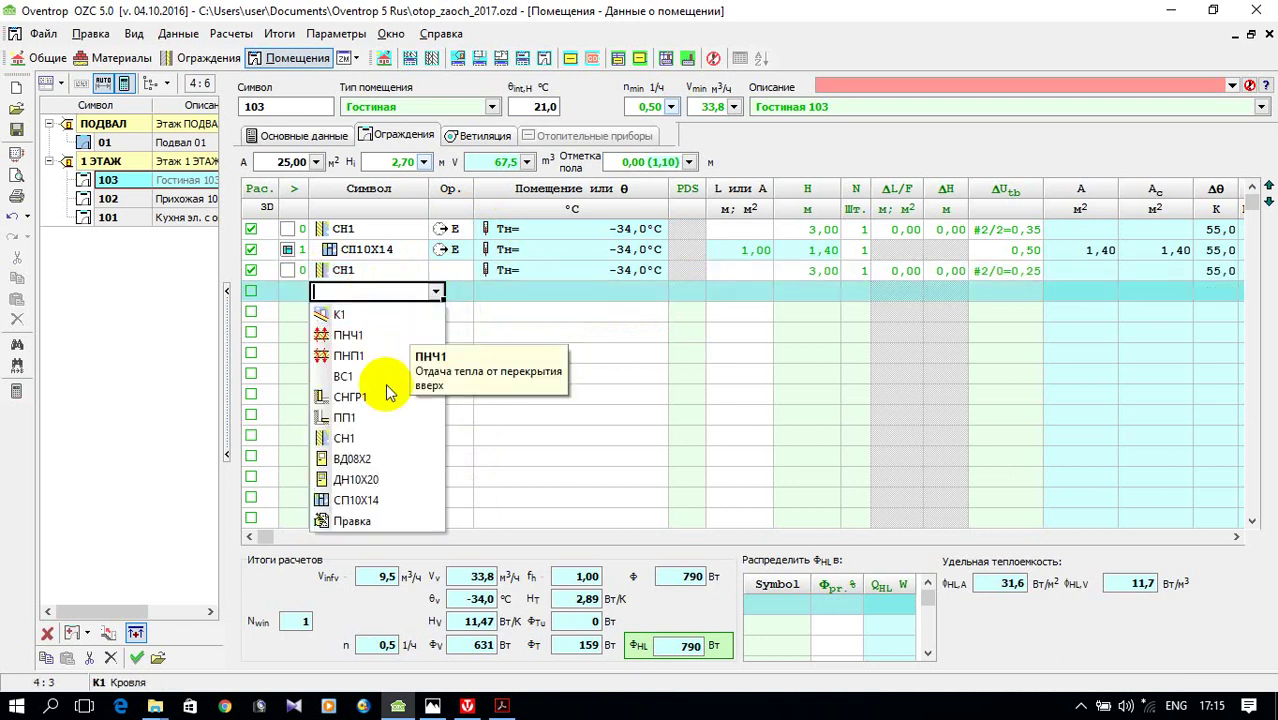
click(350, 498)
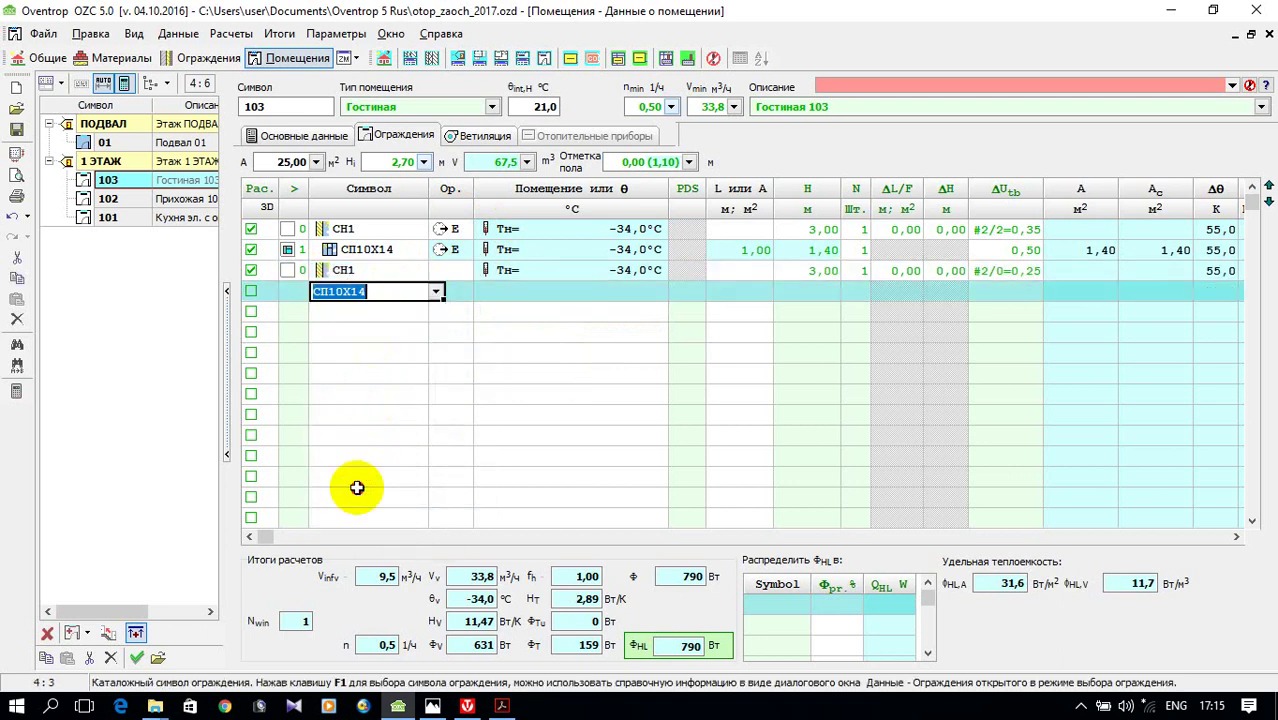
click(448, 270)
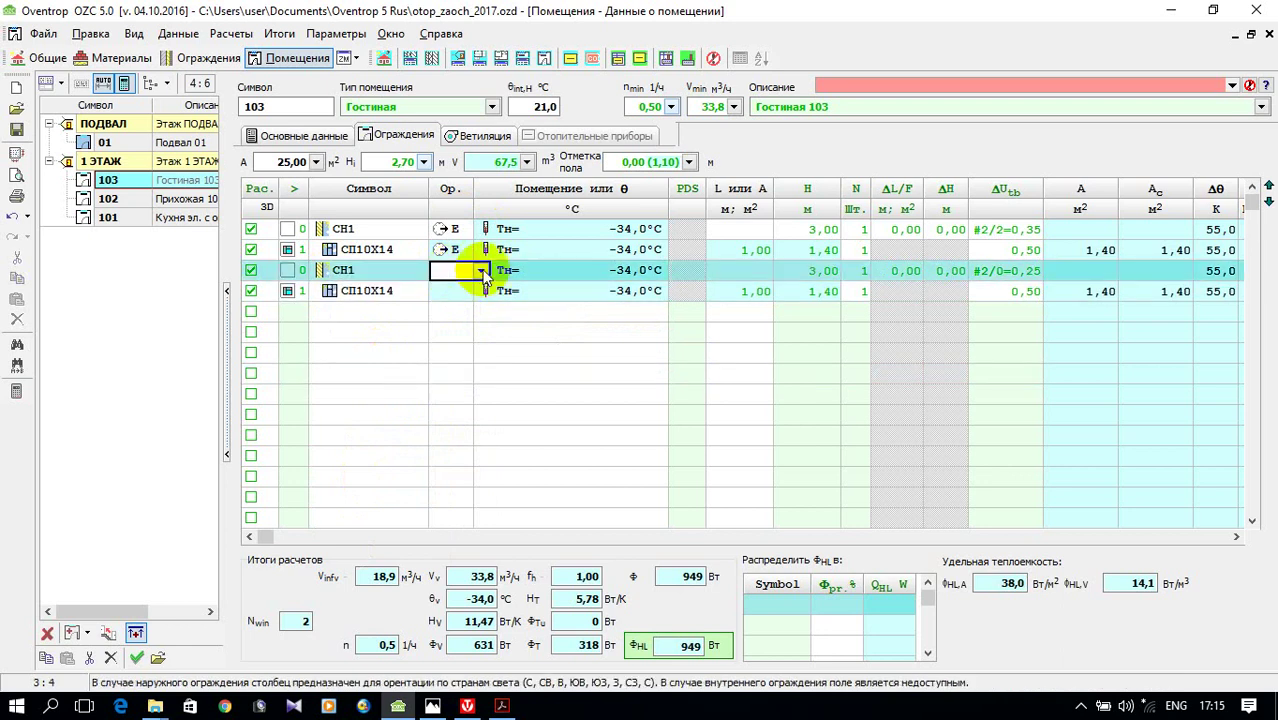
click(450, 271)
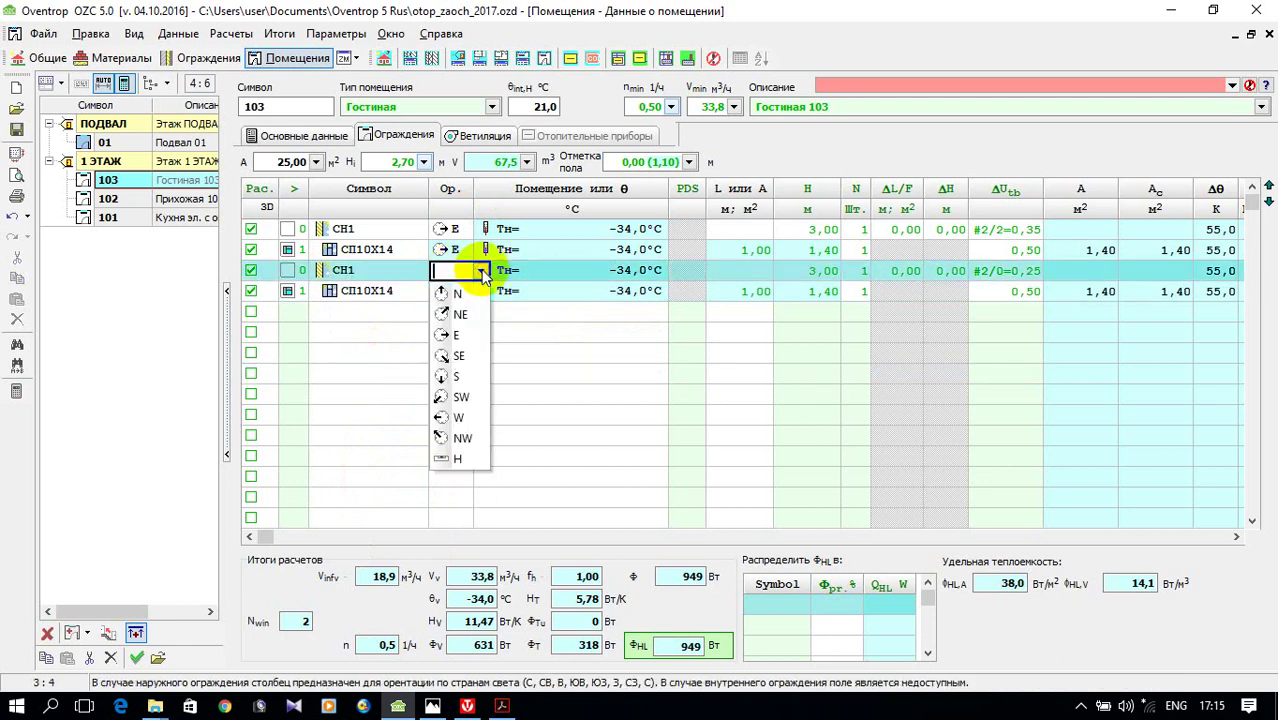
click(455, 375)
- Set the length of both external СН1 walls of room 103 to 5 m
click(768, 233)
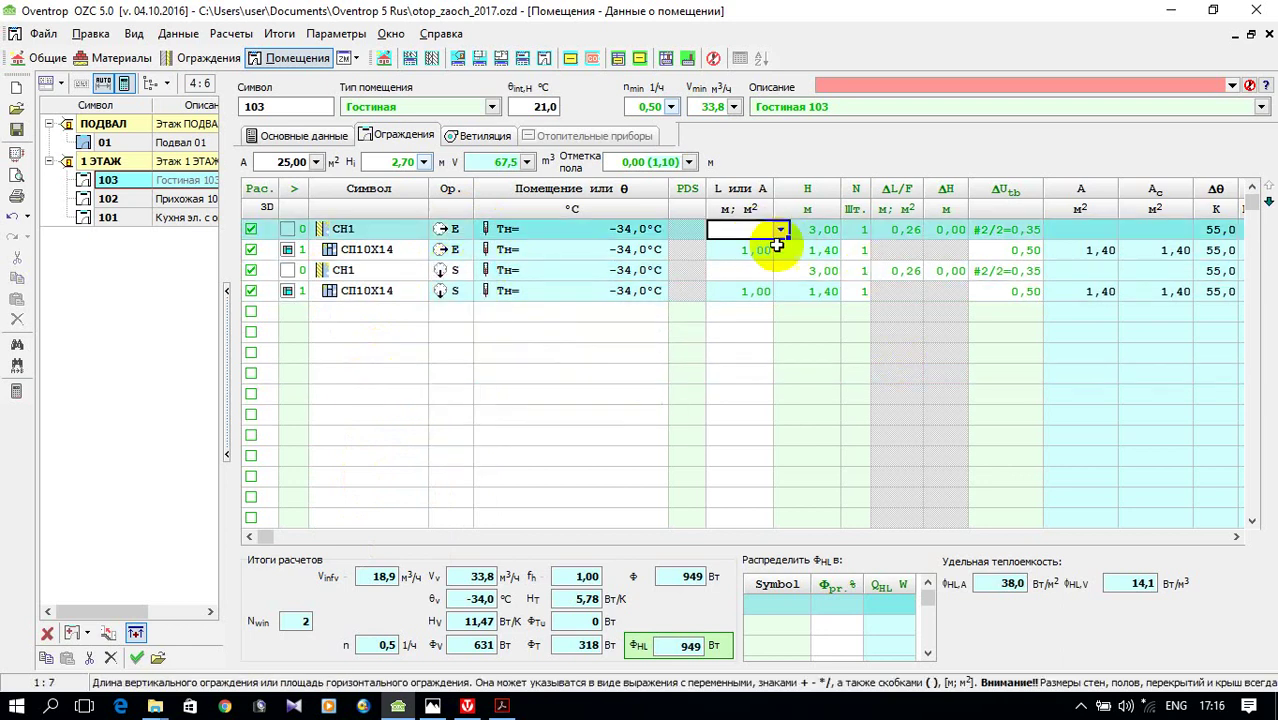
text(5)
click(721, 272)
text(5)
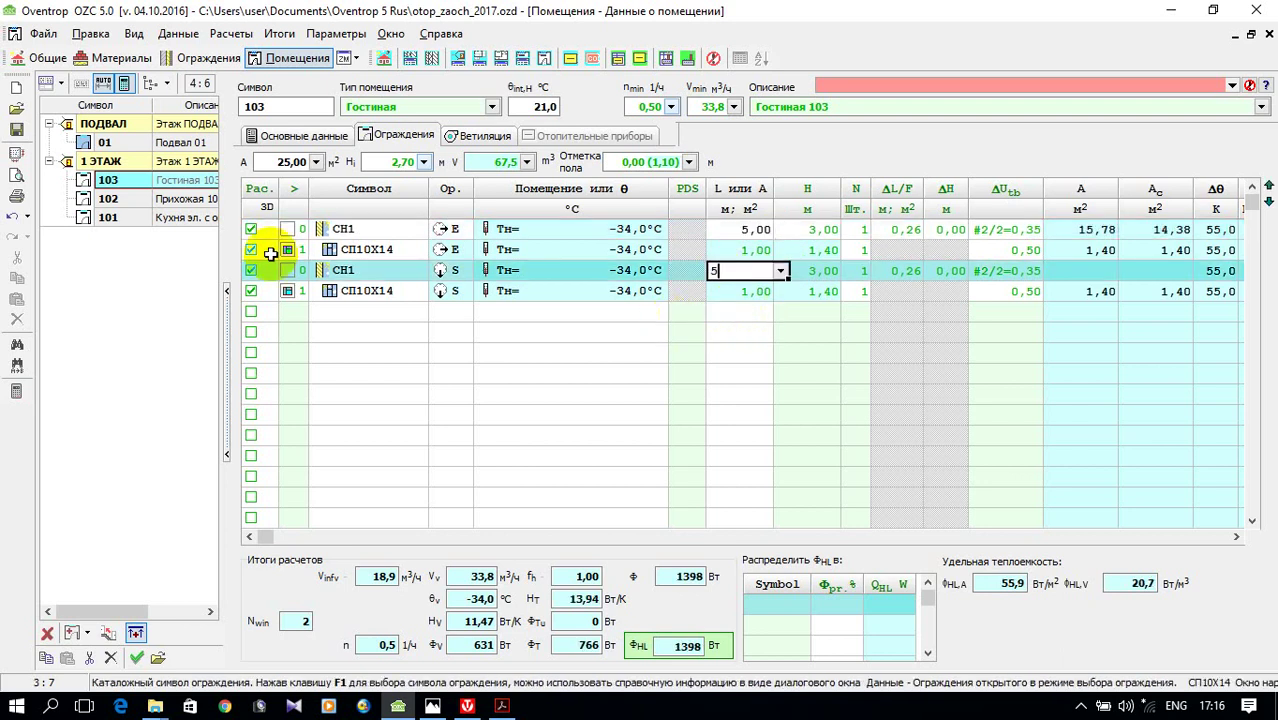
- Add an internal wall ВС1 bordering room 102 with a length of 5 m
click(377, 311)
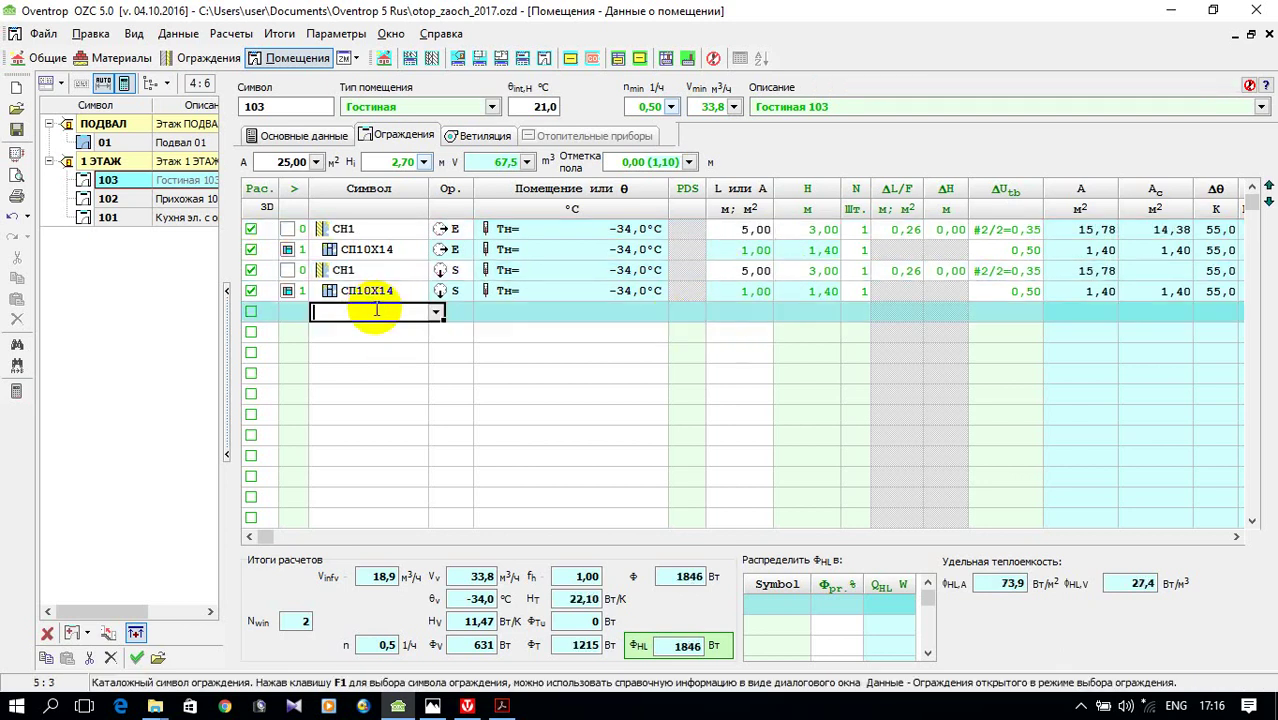
click(437, 313)
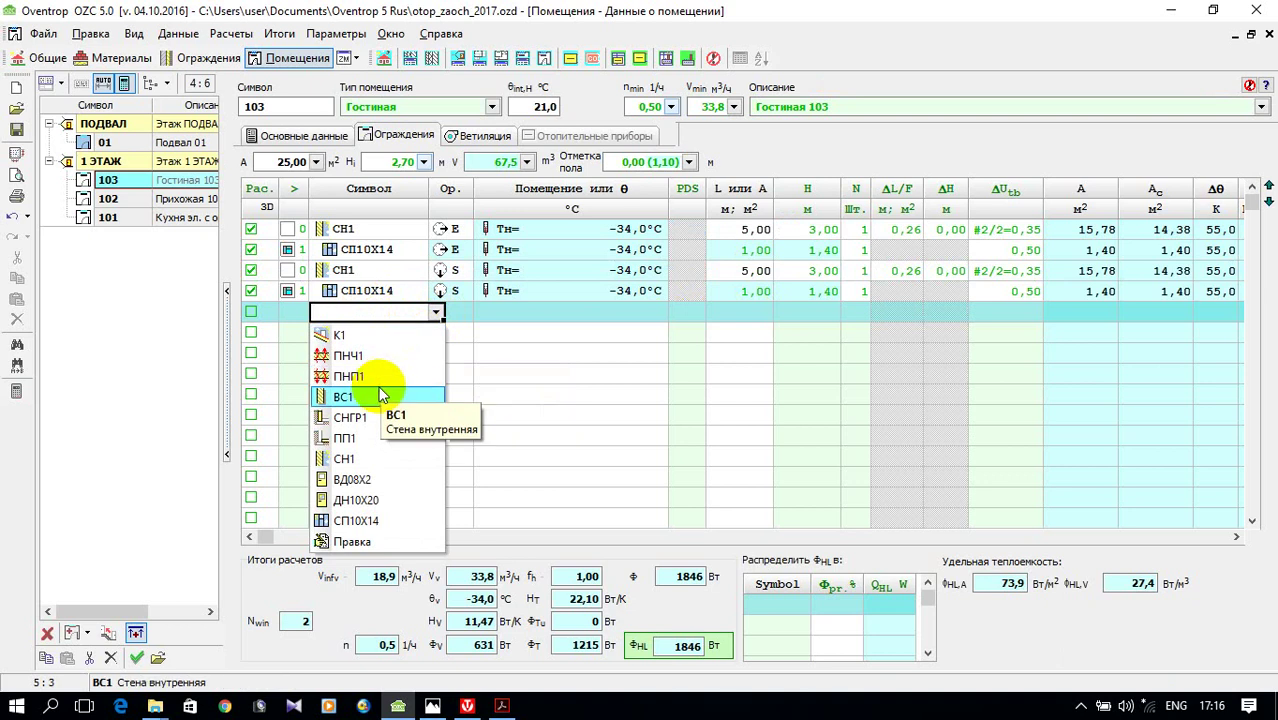
click(345, 396)
click(522, 310)
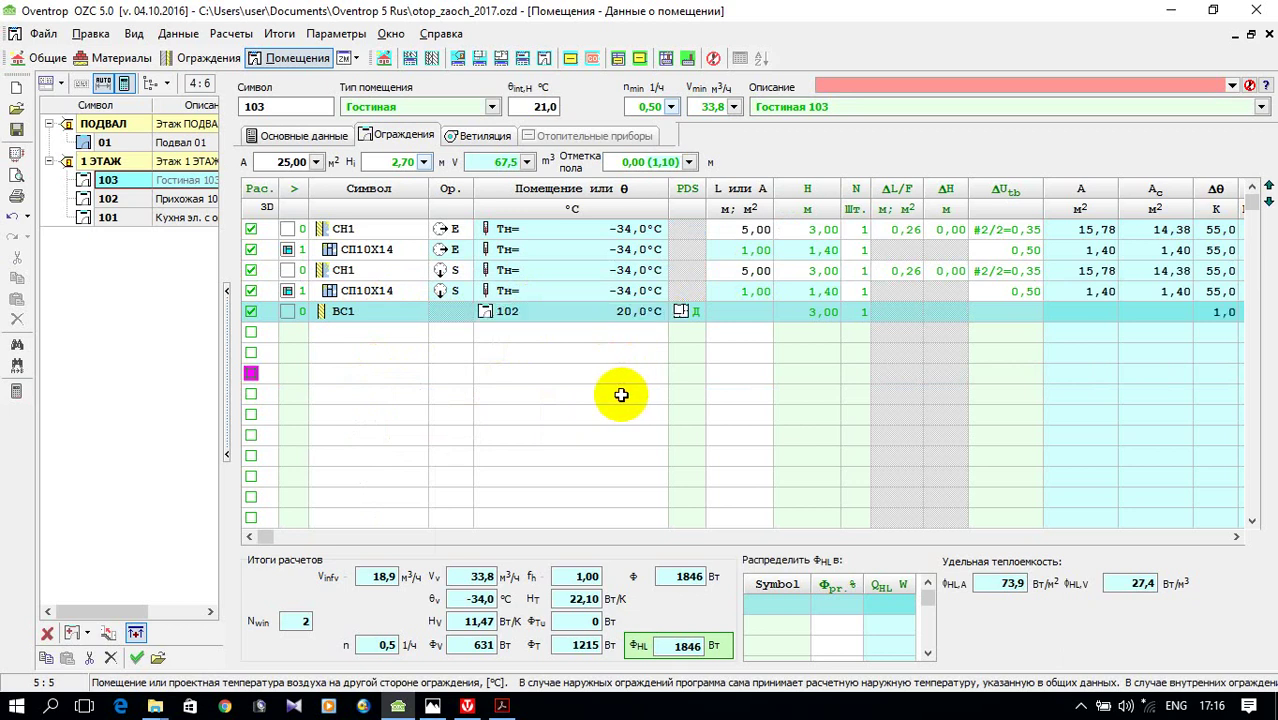
click(752, 312)
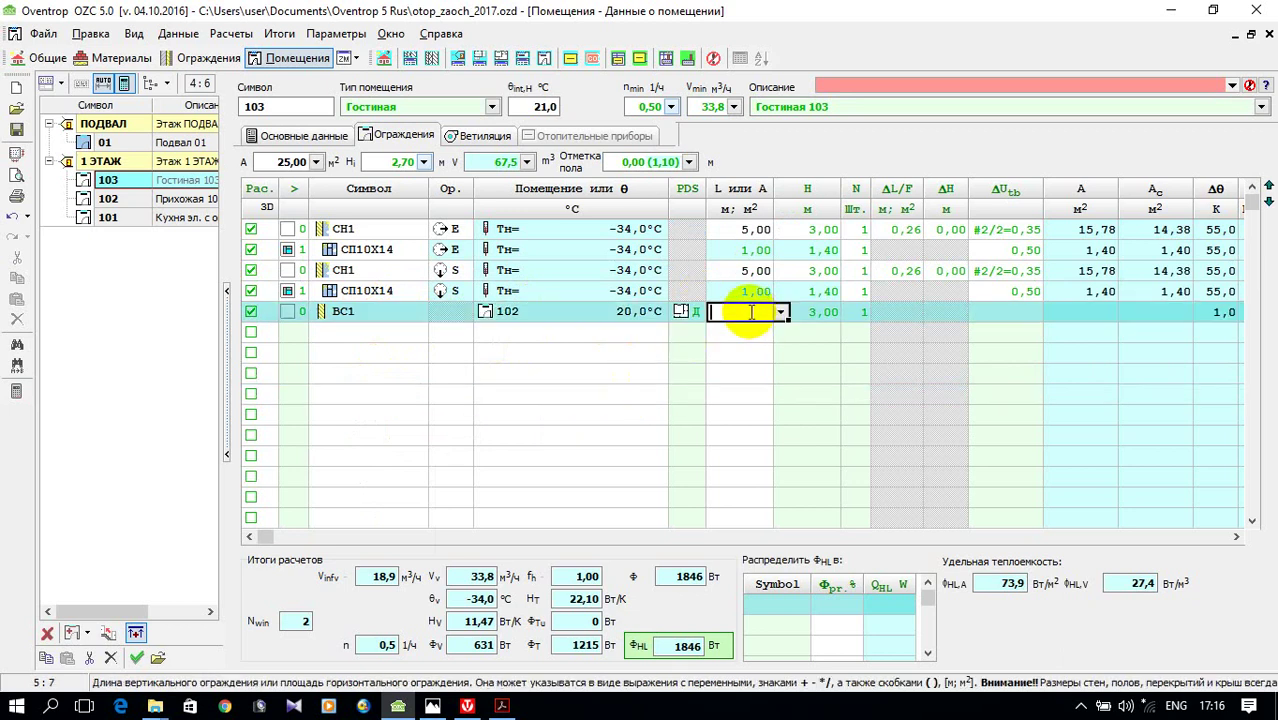
text(5)
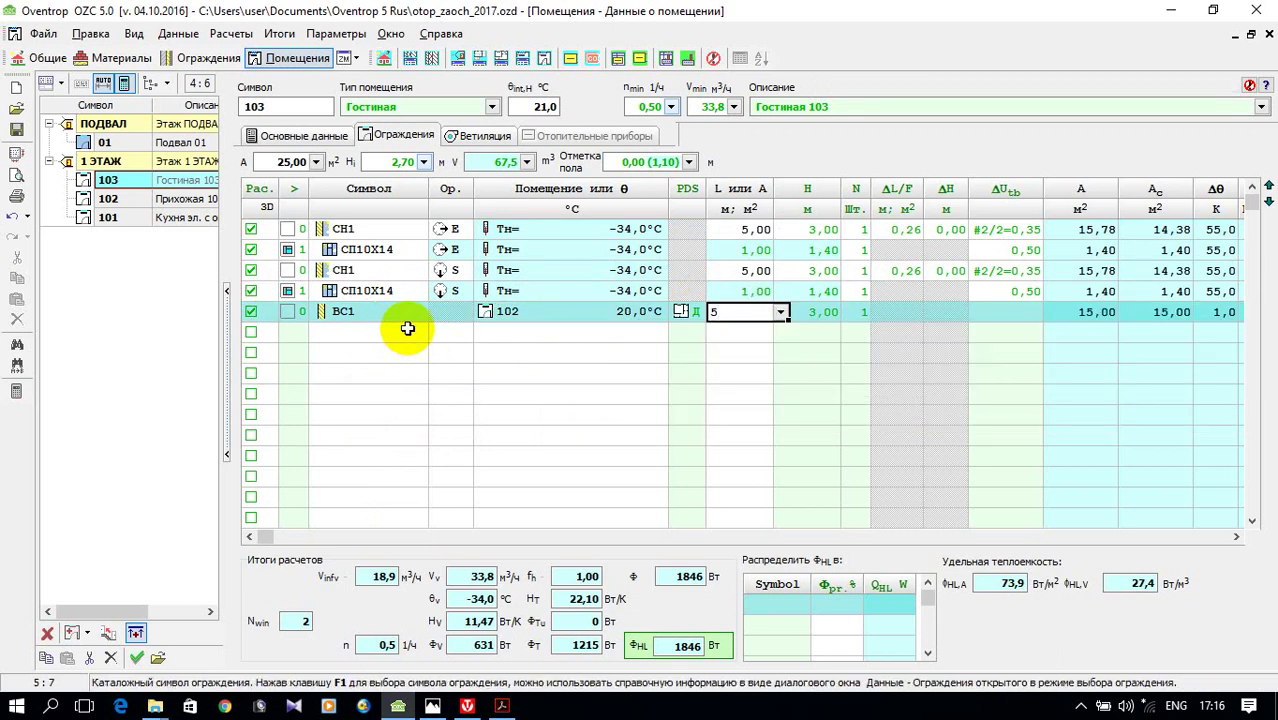
- Add an internal door ВД08Х2 to the ВС1 wall bordering room 102
click(426, 331)
click(436, 332)
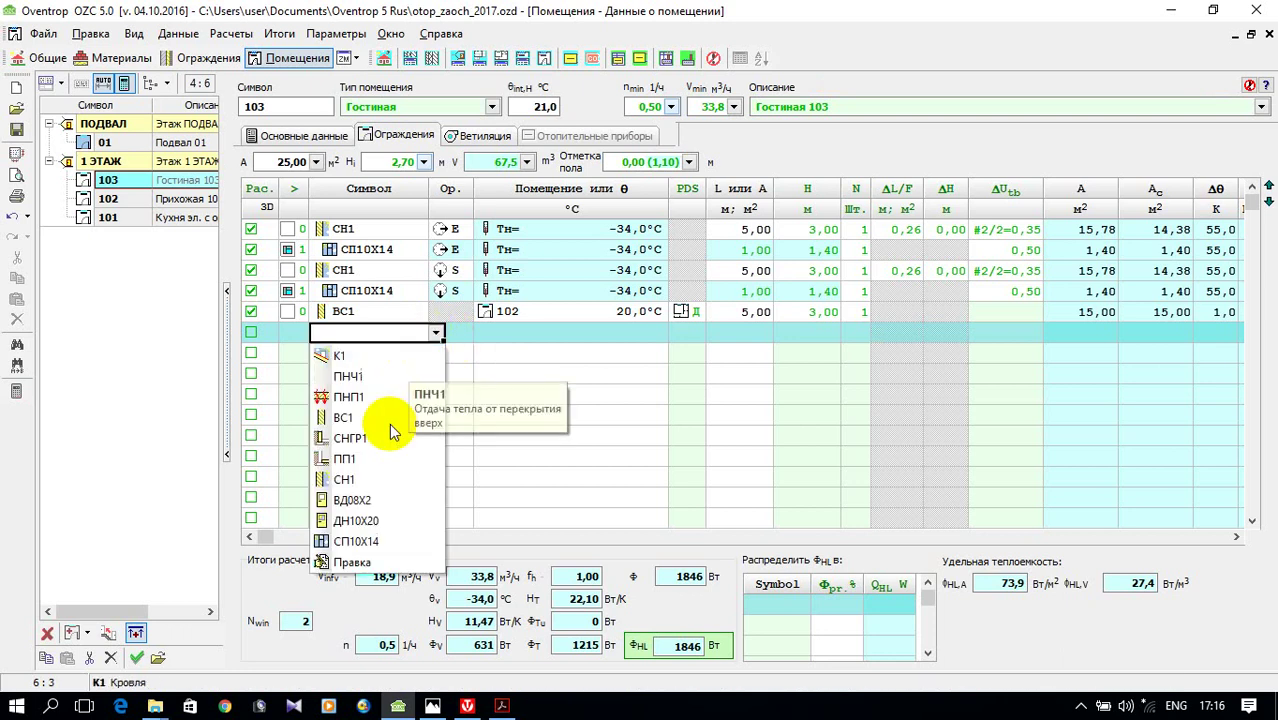
click(385, 508)
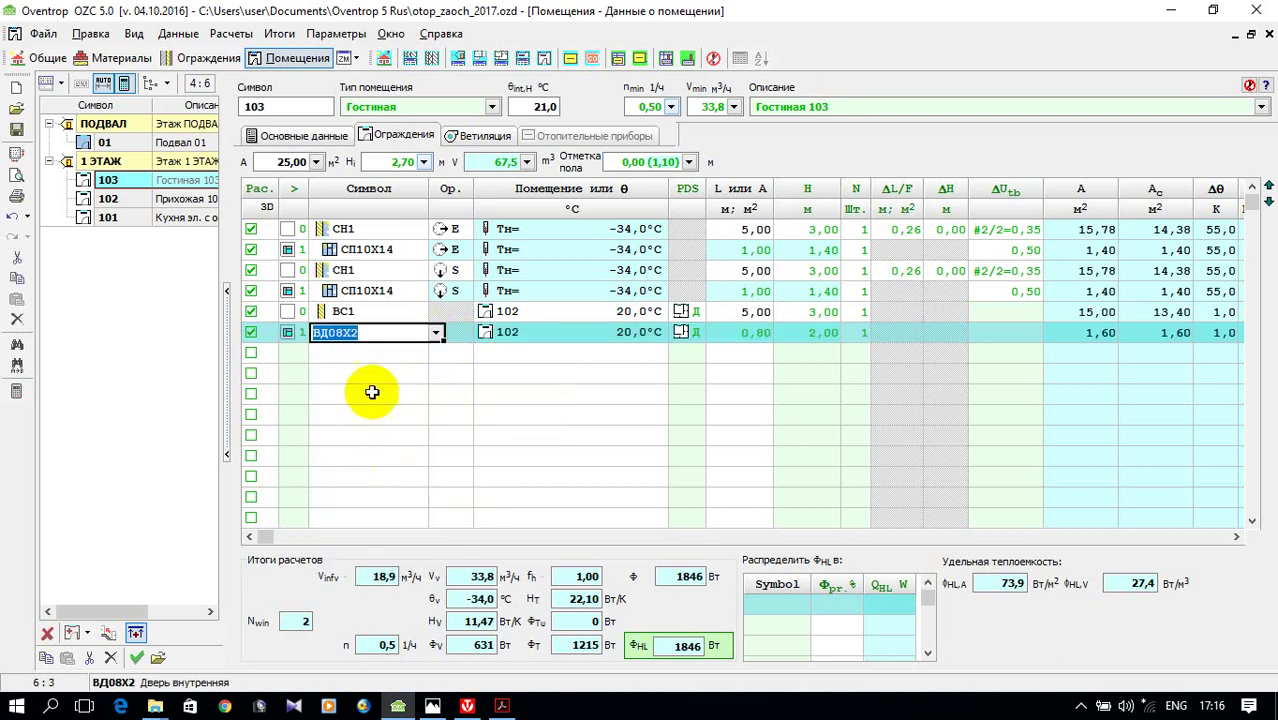
- Add a ПНП1 floor bordering room 01 to the enclosures of room 103, with an area of 25 m²
click(374, 356)
click(437, 353)
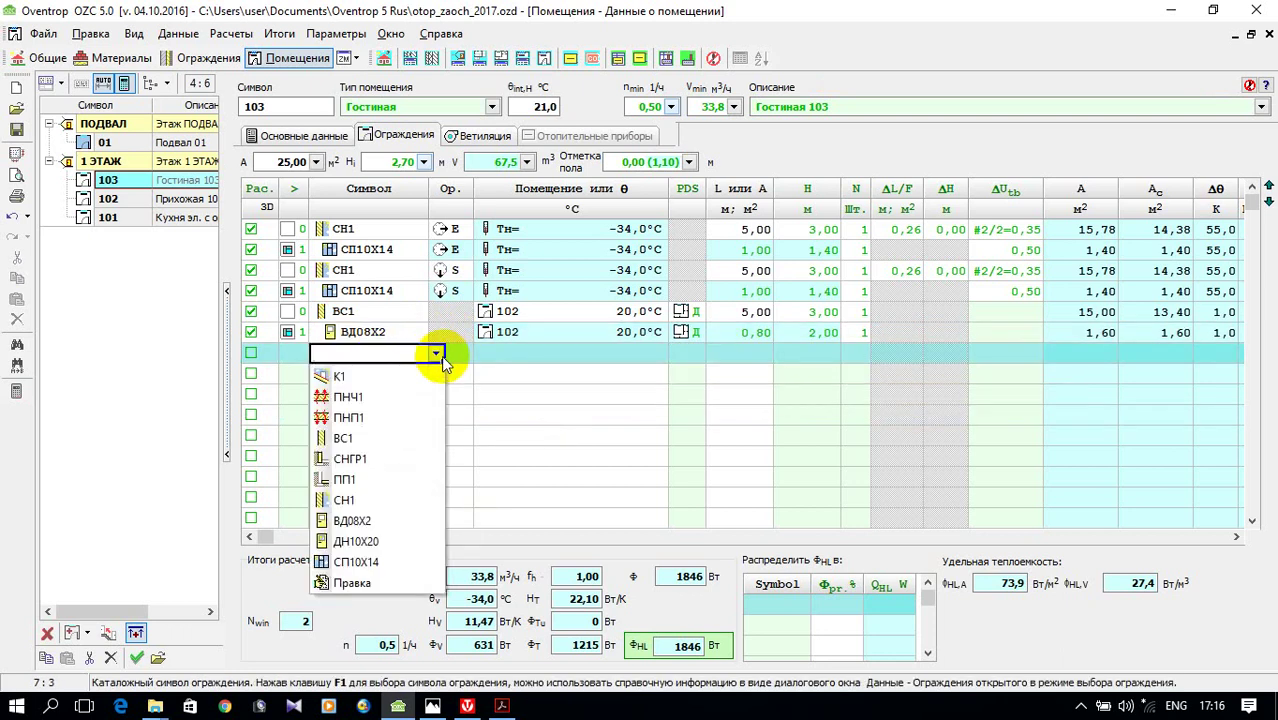
click(386, 417)
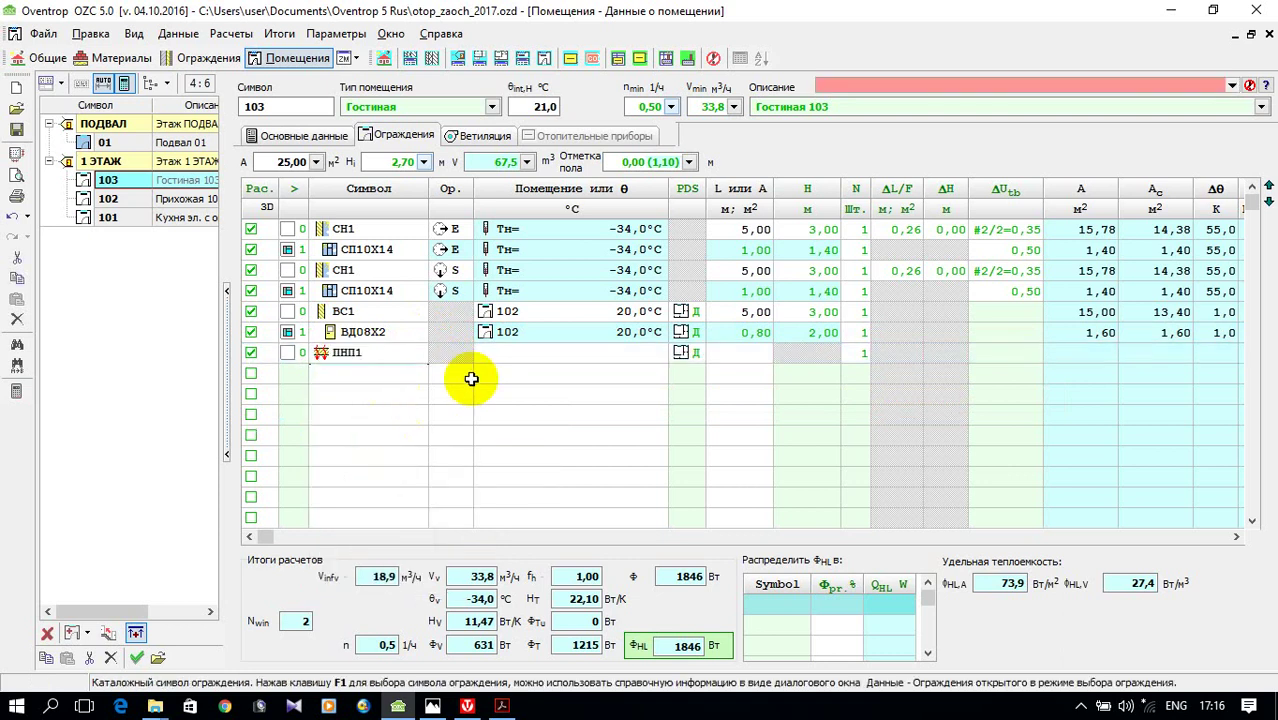
click(500, 354)
text(01)
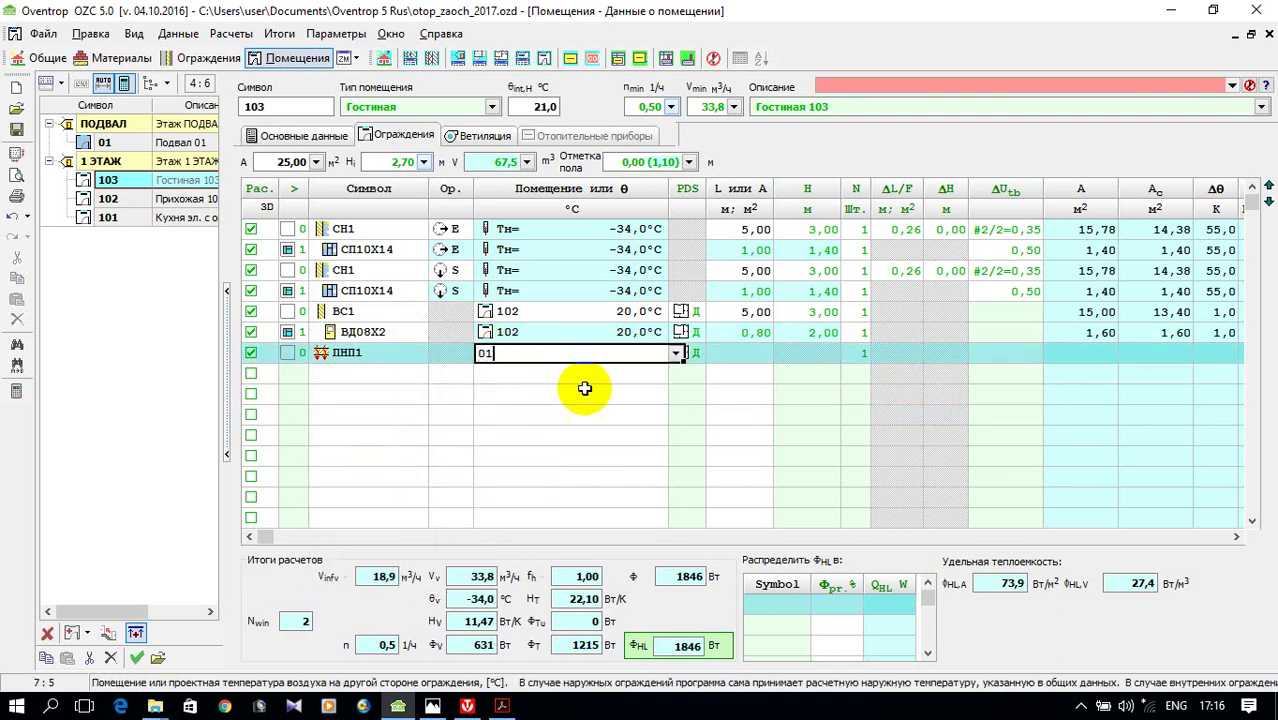
click(759, 345)
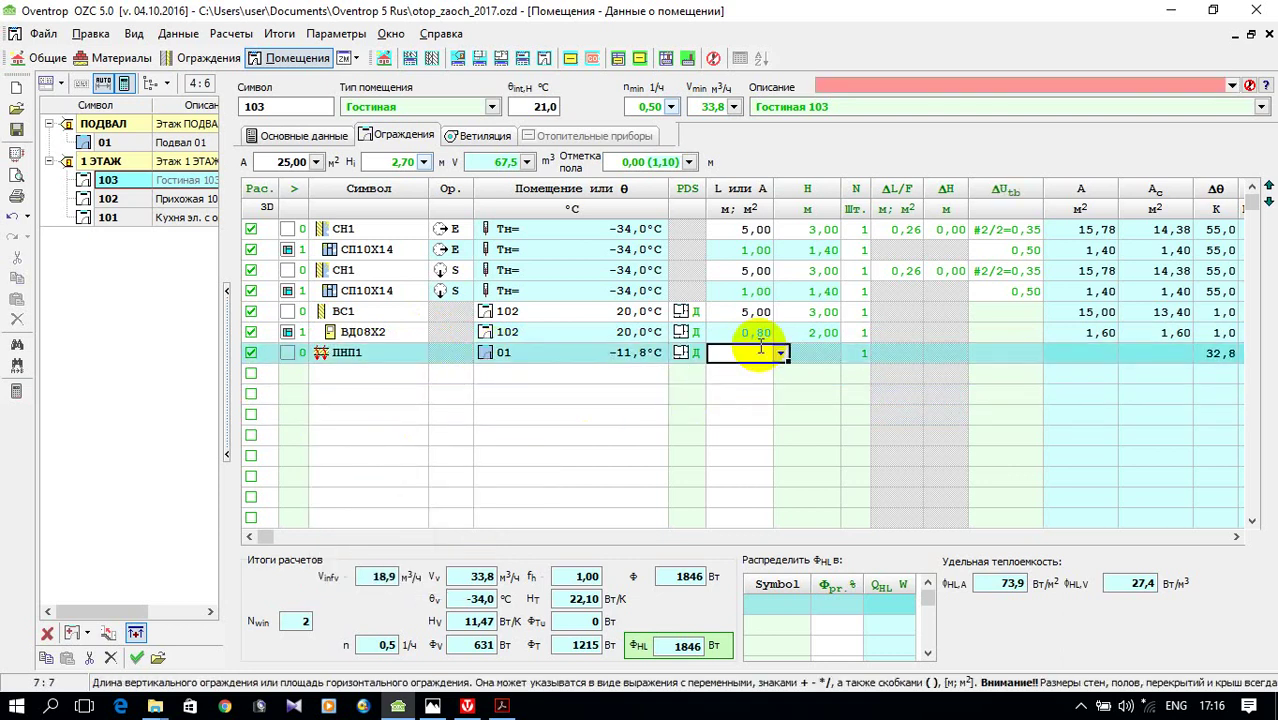
text(25)
key(Return)
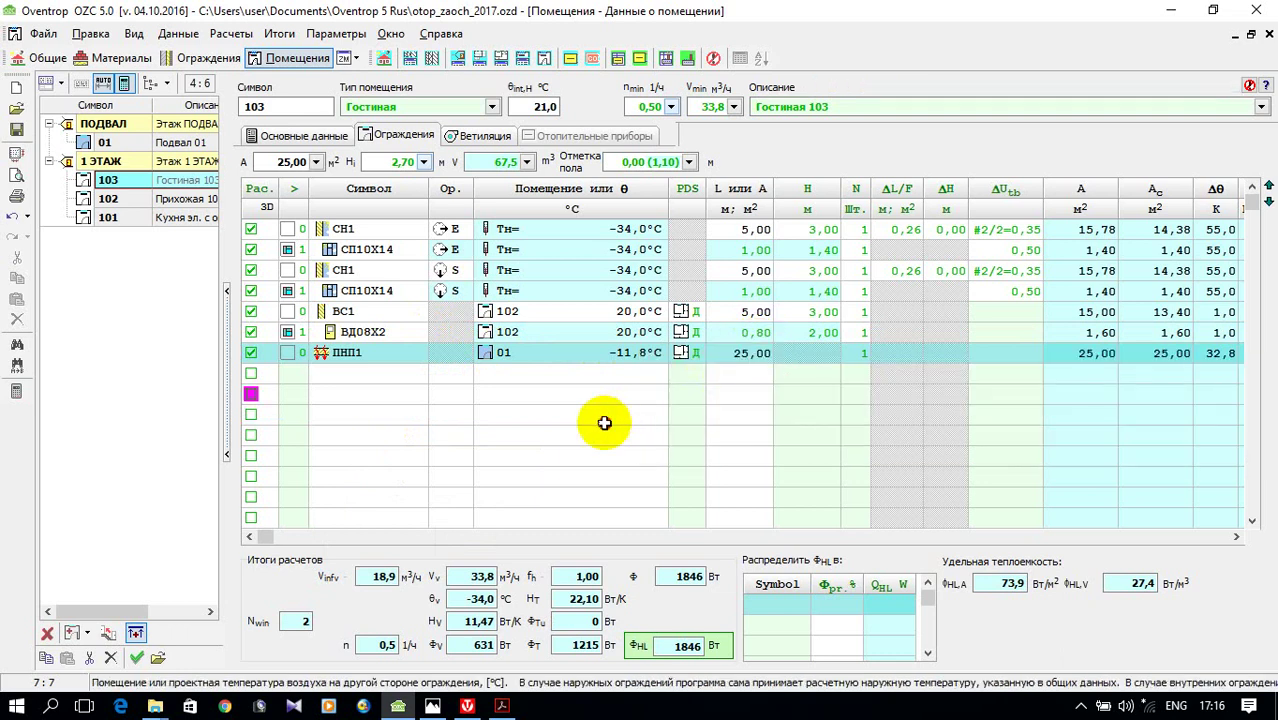
click(558, 416)
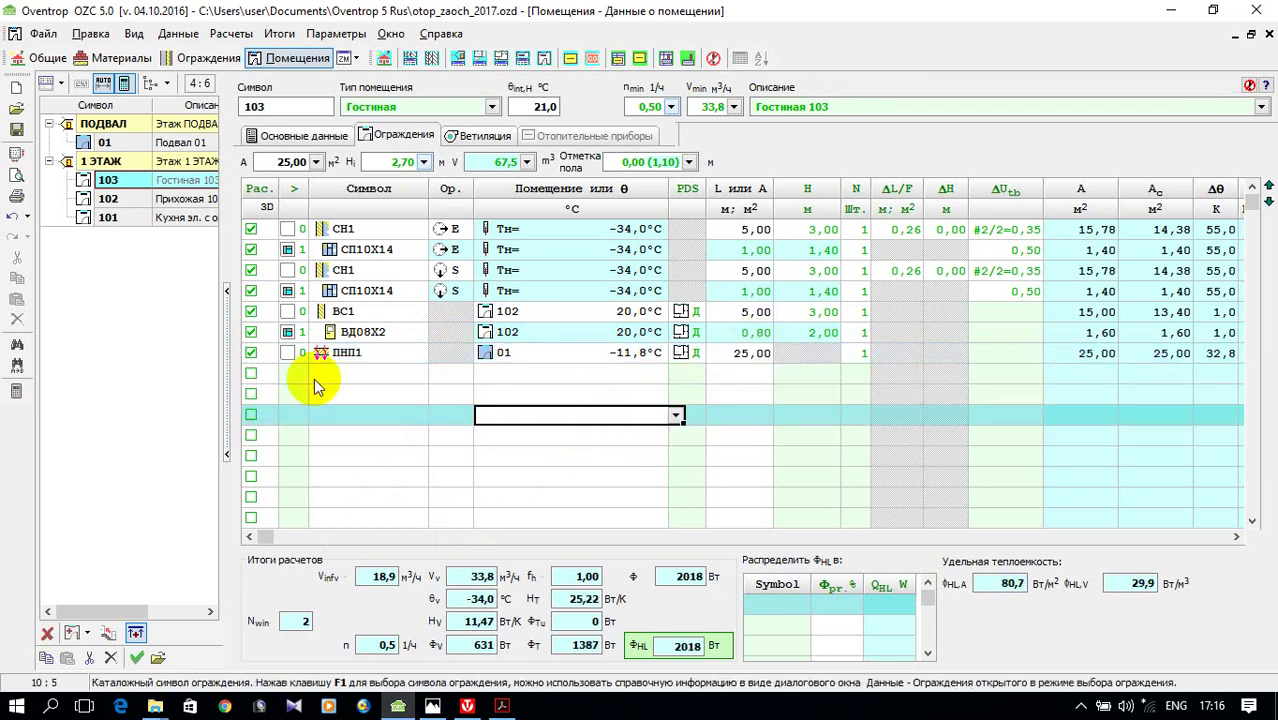
- Add room 104 to the first floor as a Спальня with a temperature of 21 °C and an area of 25 m²
right_click(121, 281)
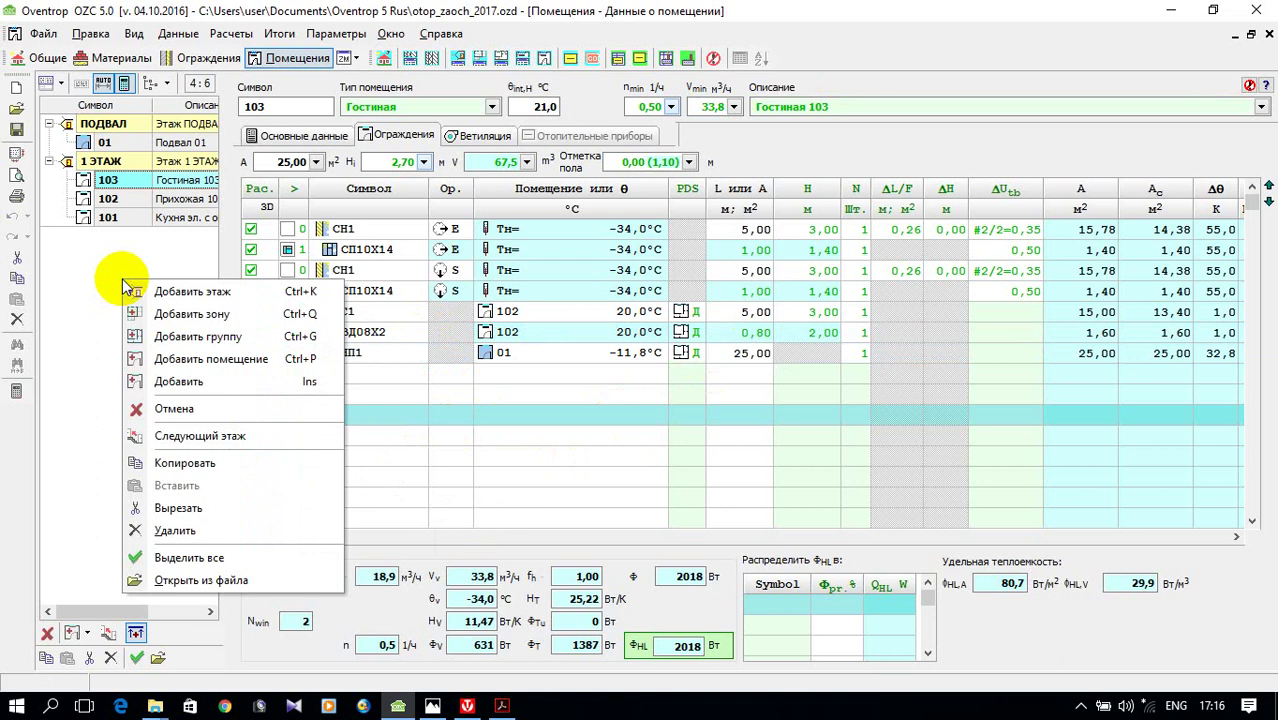
click(188, 354)
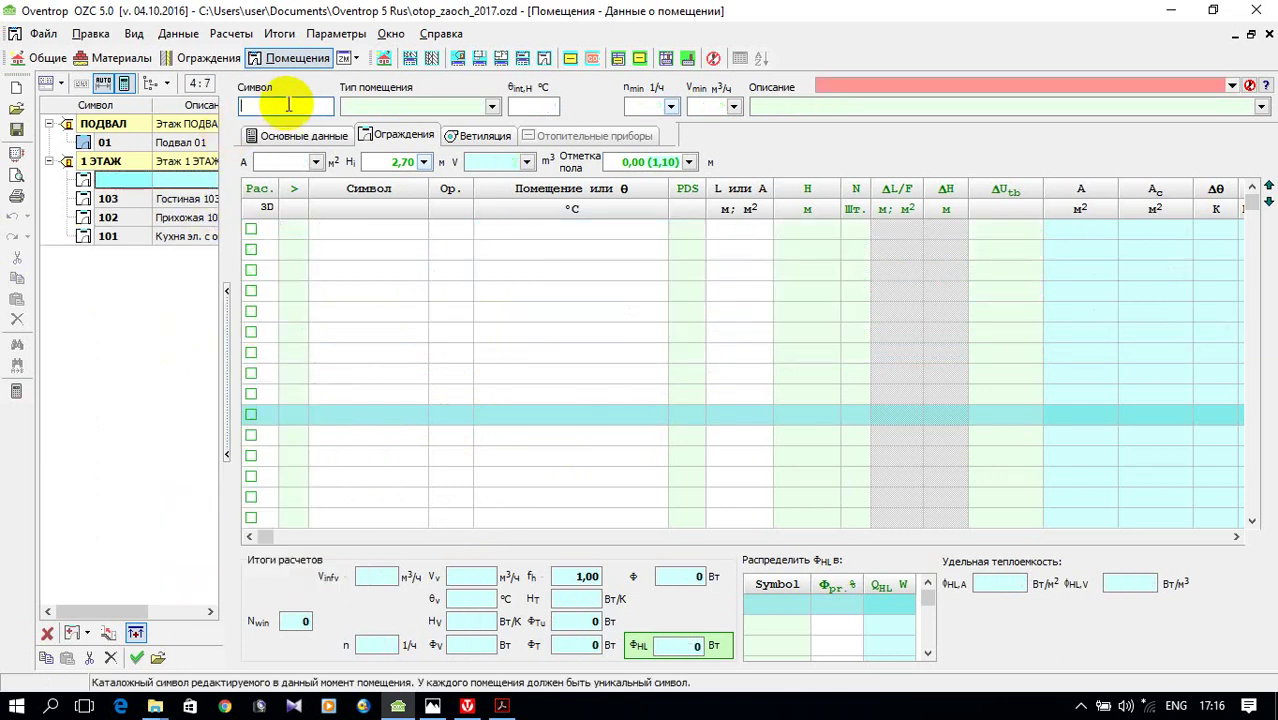
click(492, 107)
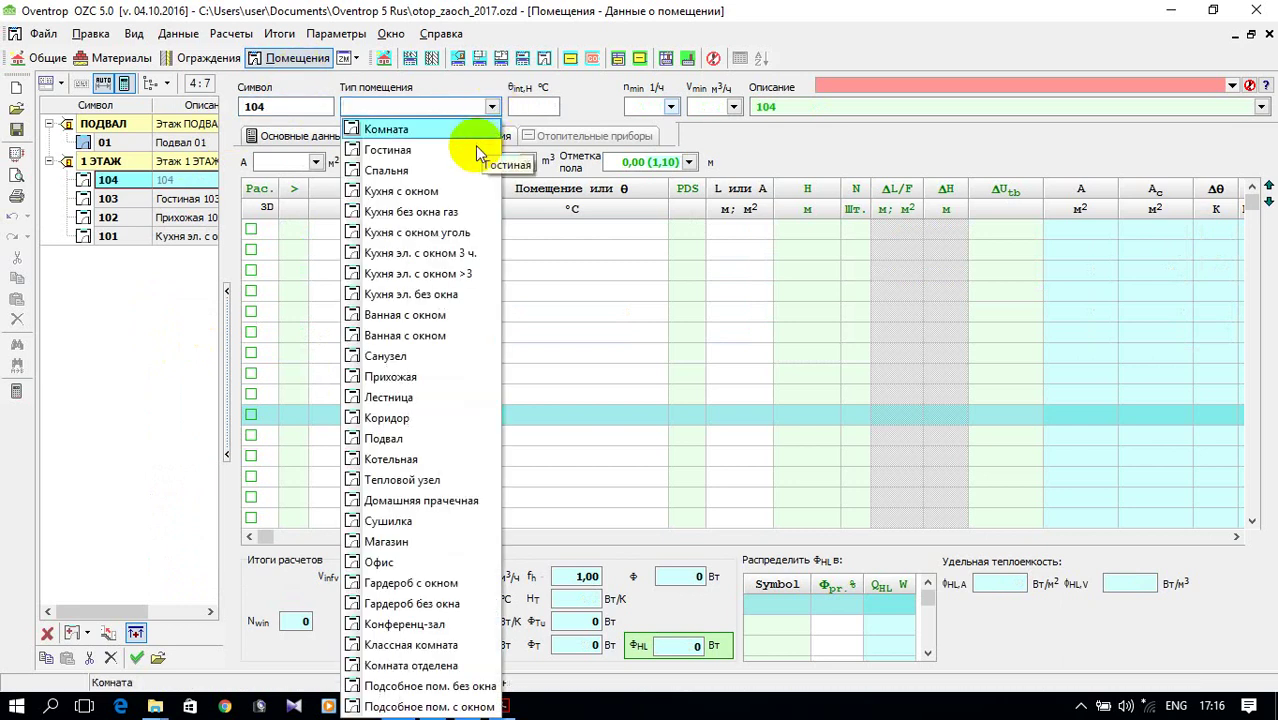
click(448, 170)
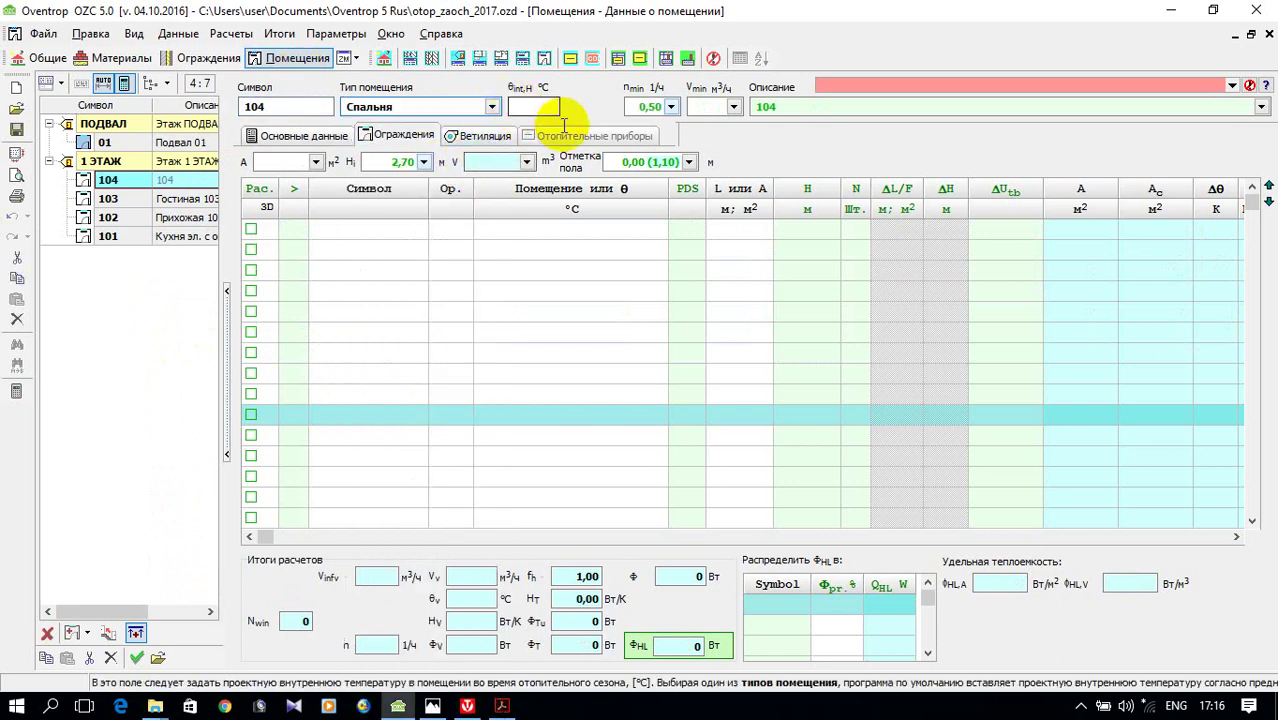
text(21)
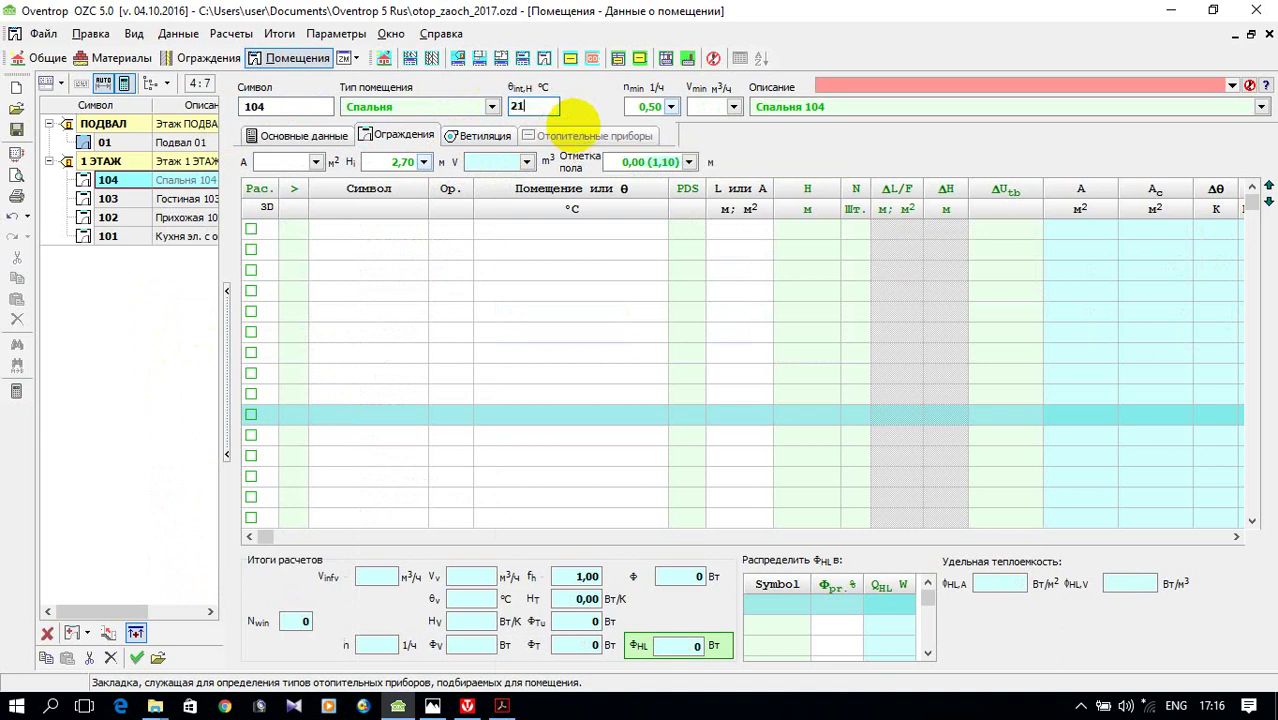
click(283, 163)
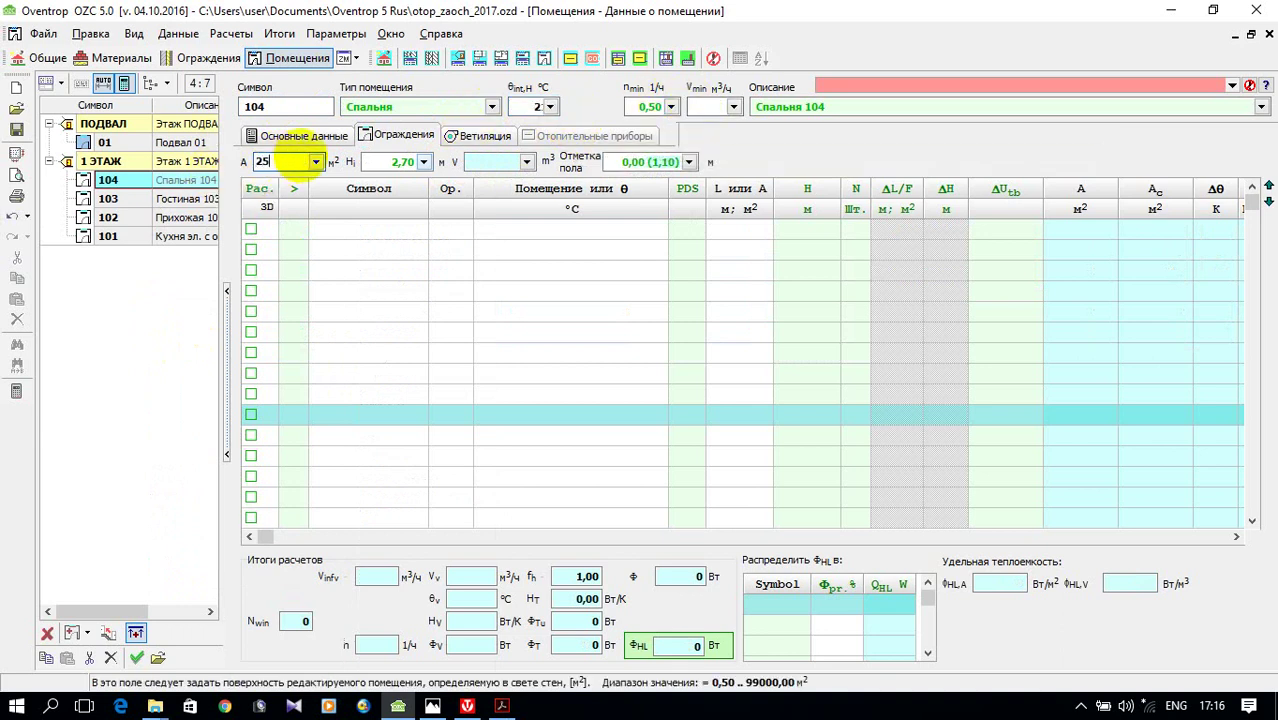
click(322, 233)
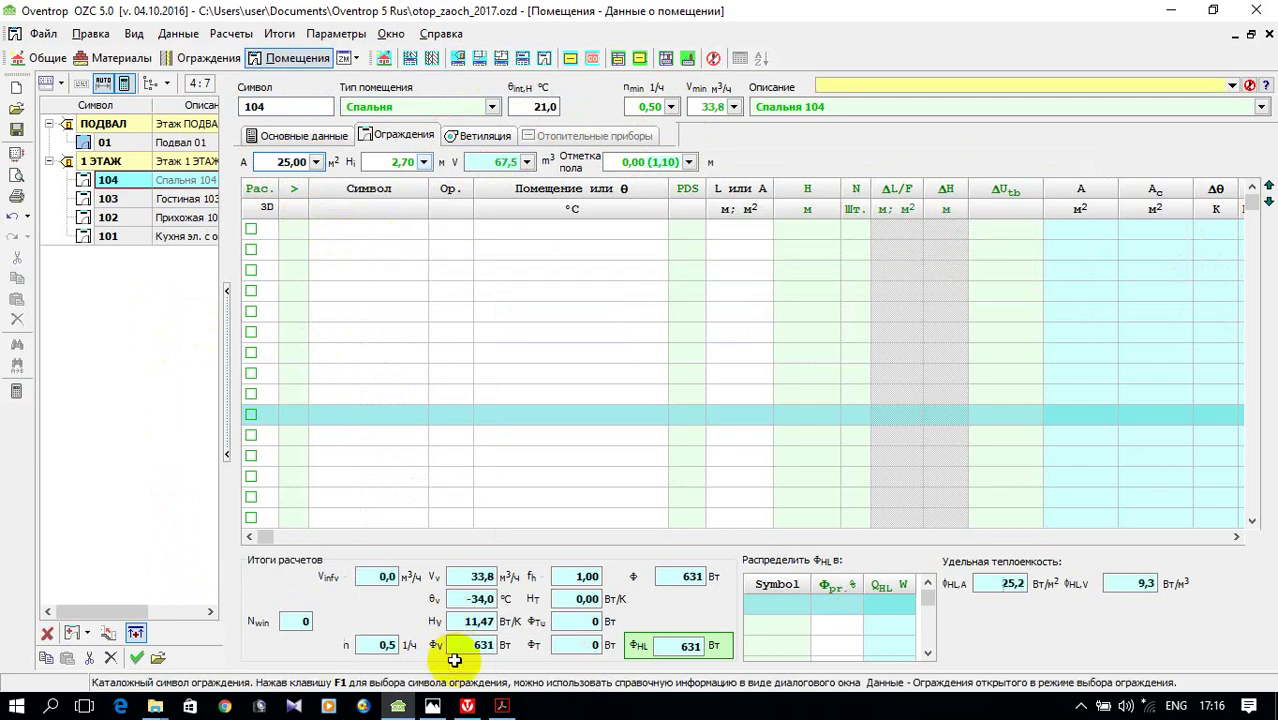
- Check room 104 on the house plan and add its first external wall СН1 with a window СП10Х14
click(432, 704)
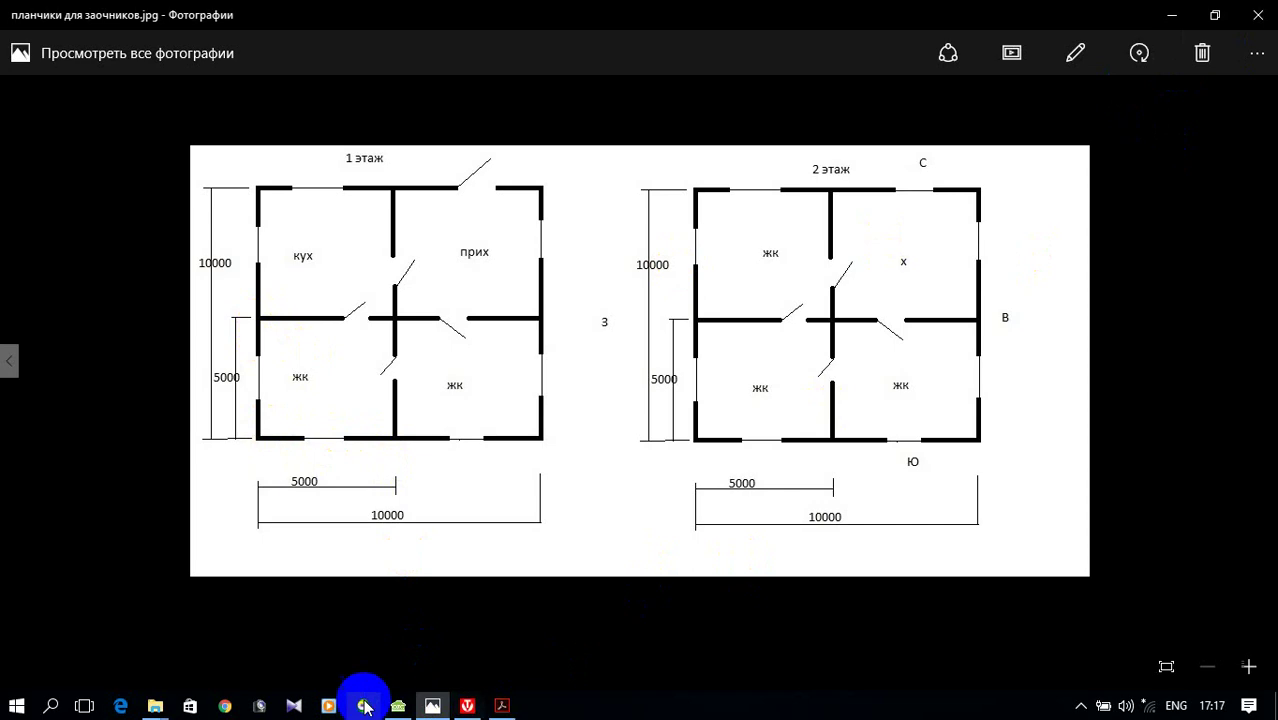
click(399, 705)
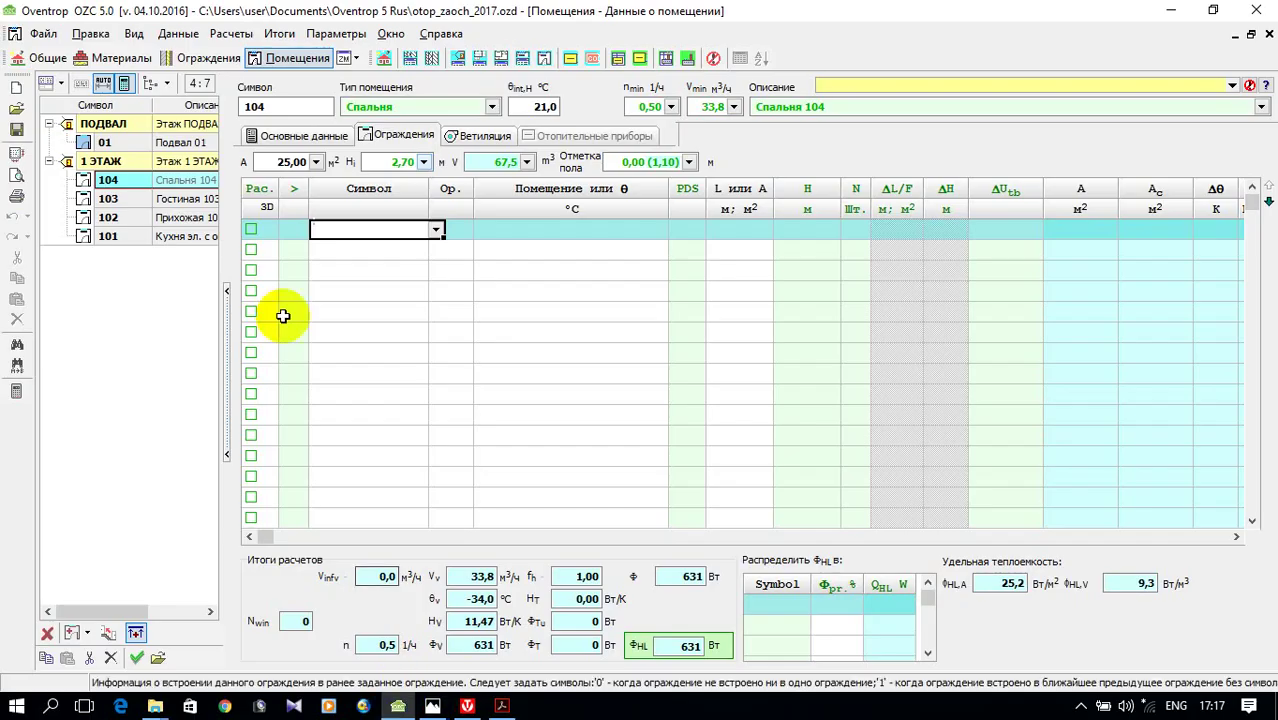
click(432, 230)
click(380, 360)
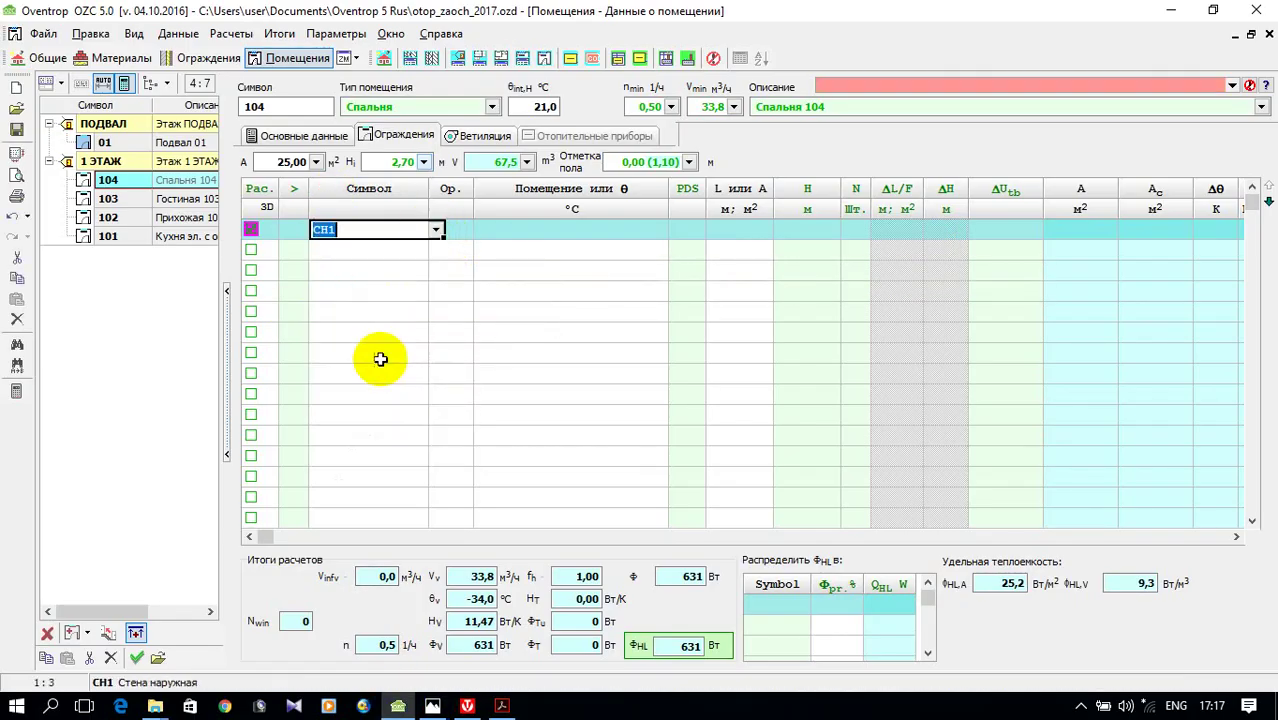
click(384, 250)
click(436, 250)
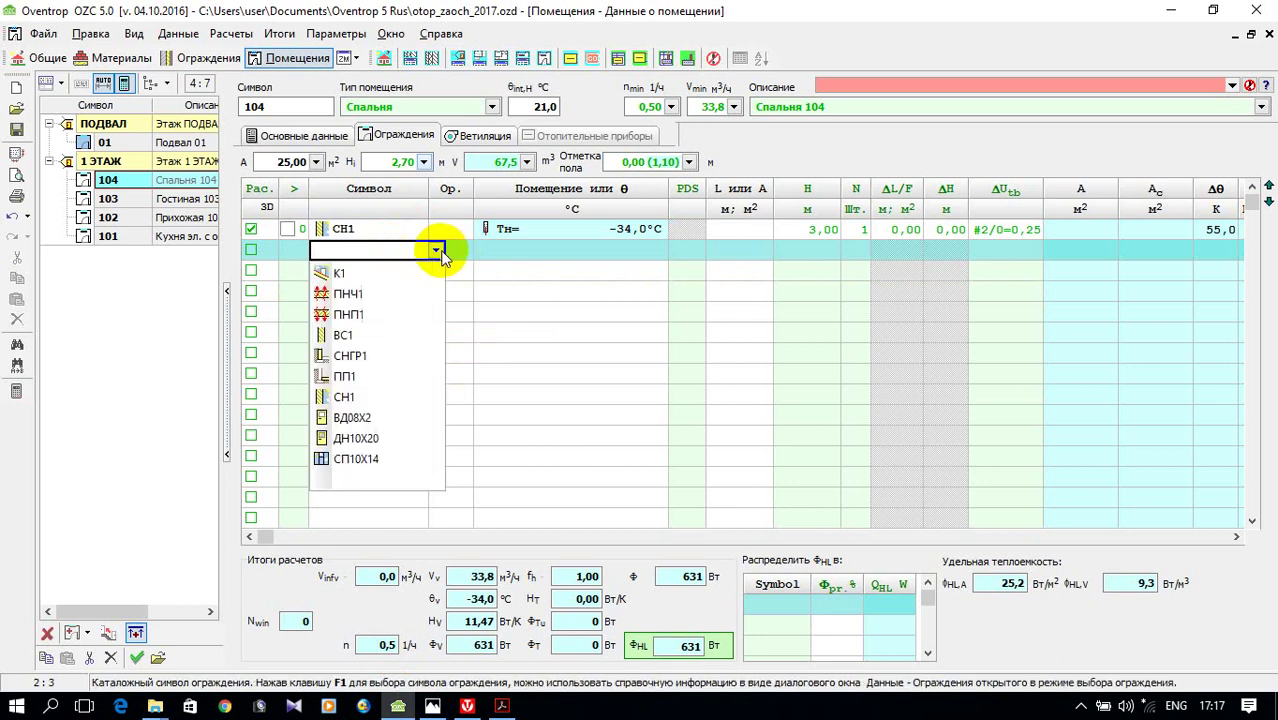
click(370, 458)
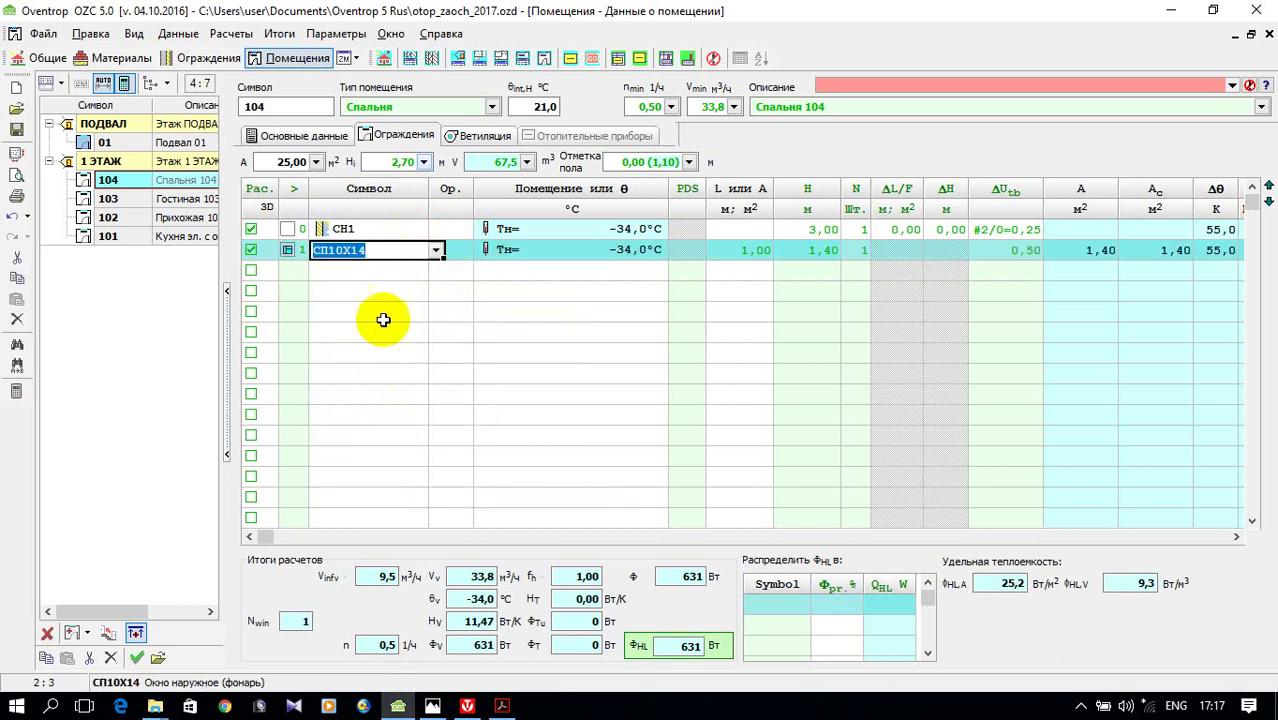
- Add a second external wall СН1 with a window СП10Х14 to room 104
click(378, 272)
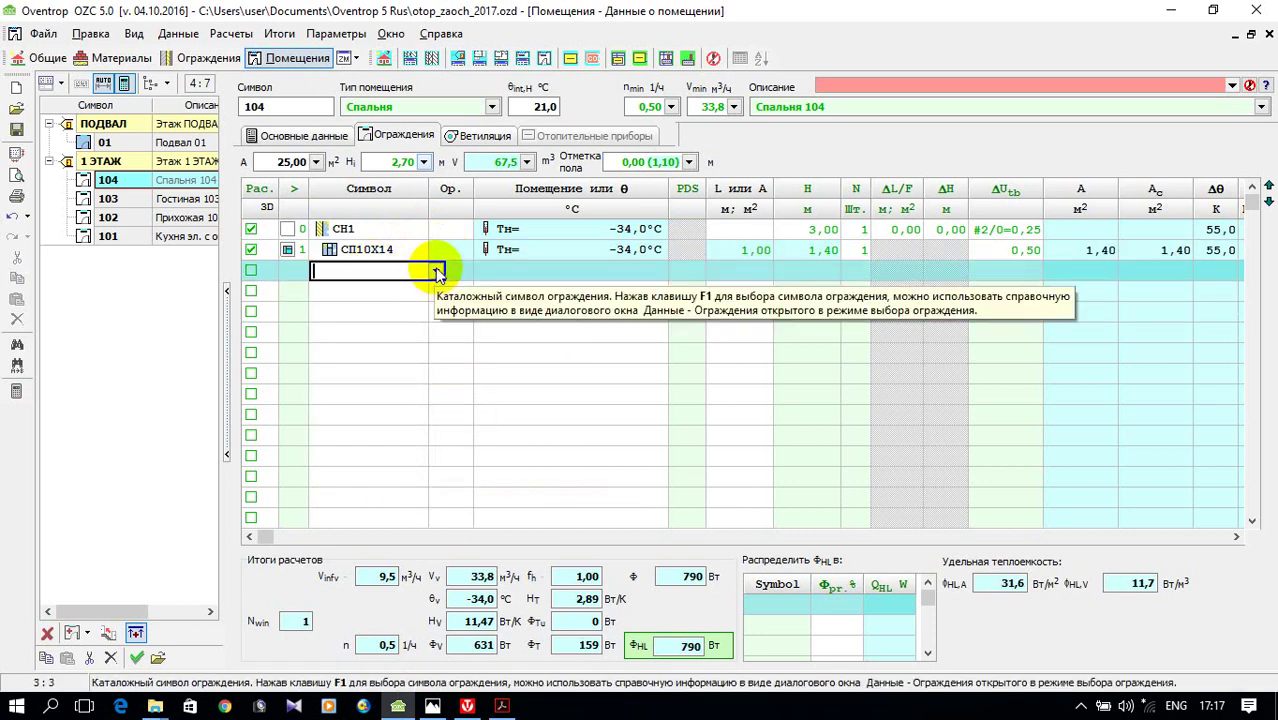
click(435, 270)
click(344, 417)
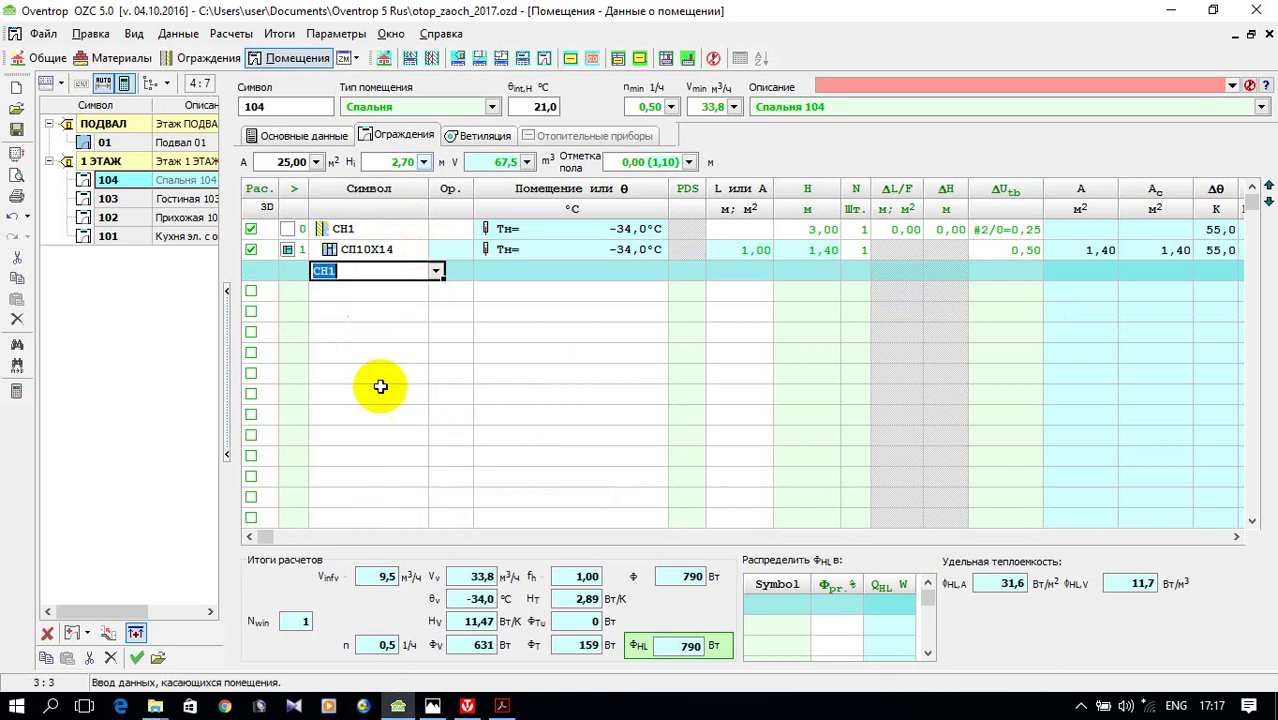
click(382, 330)
click(388, 292)
click(435, 291)
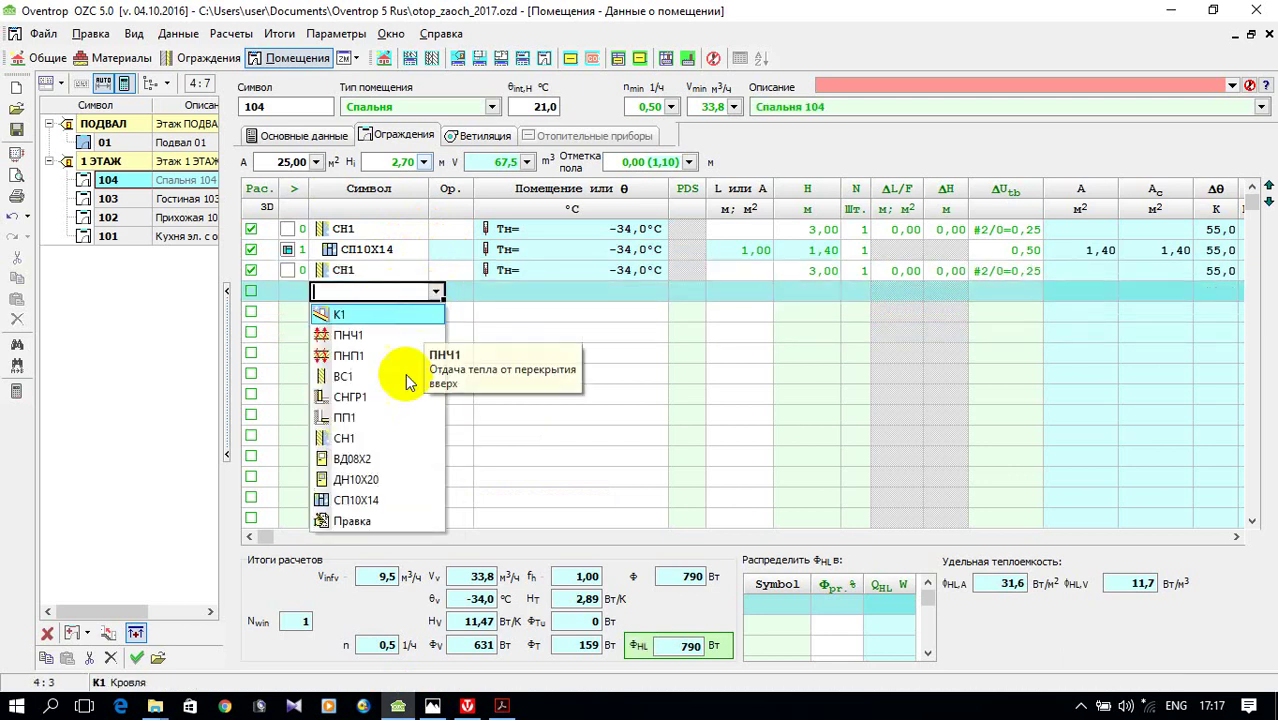
click(410, 500)
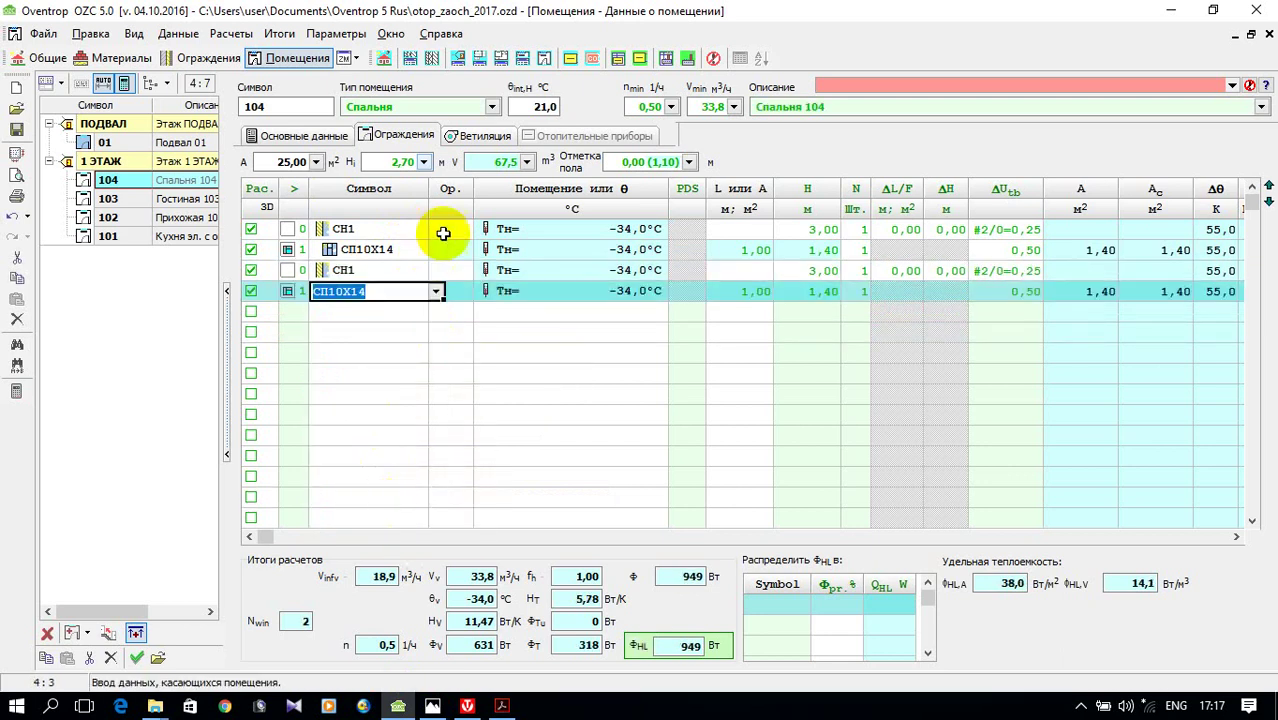
- Orient the first external СН1 wall of room 104 to S and the second one to W
click(472, 233)
click(468, 238)
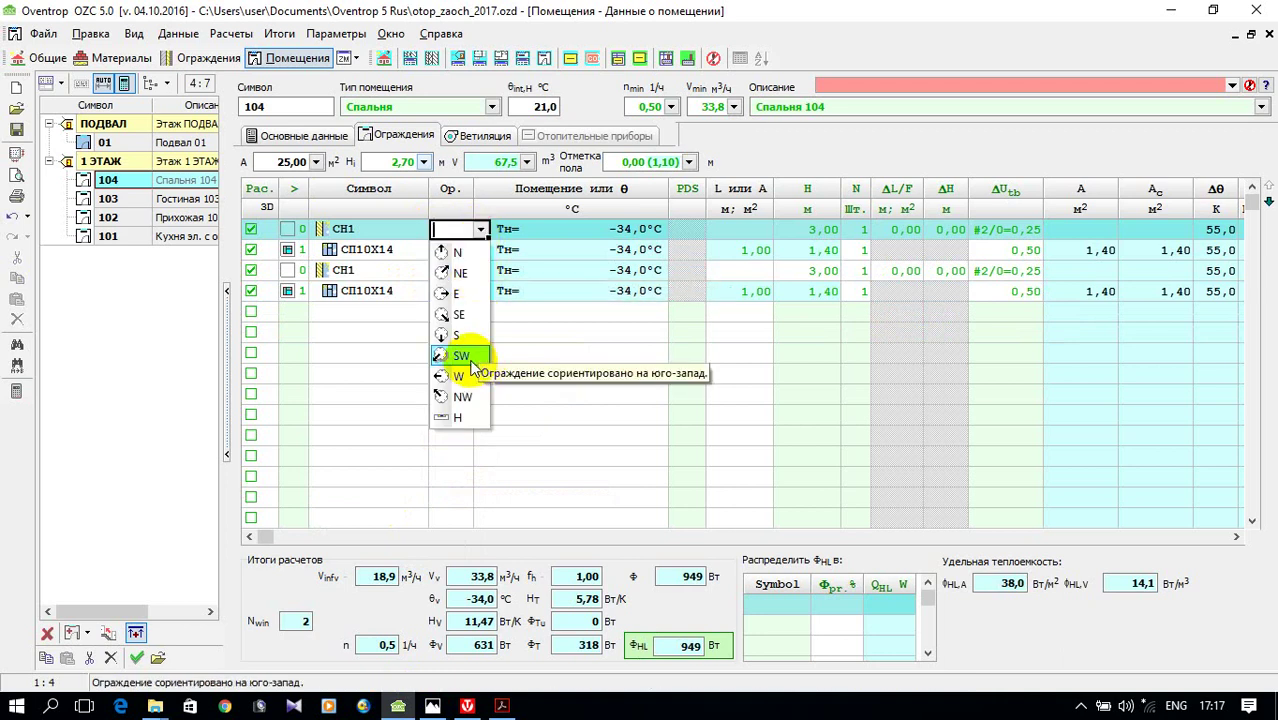
click(469, 330)
click(442, 316)
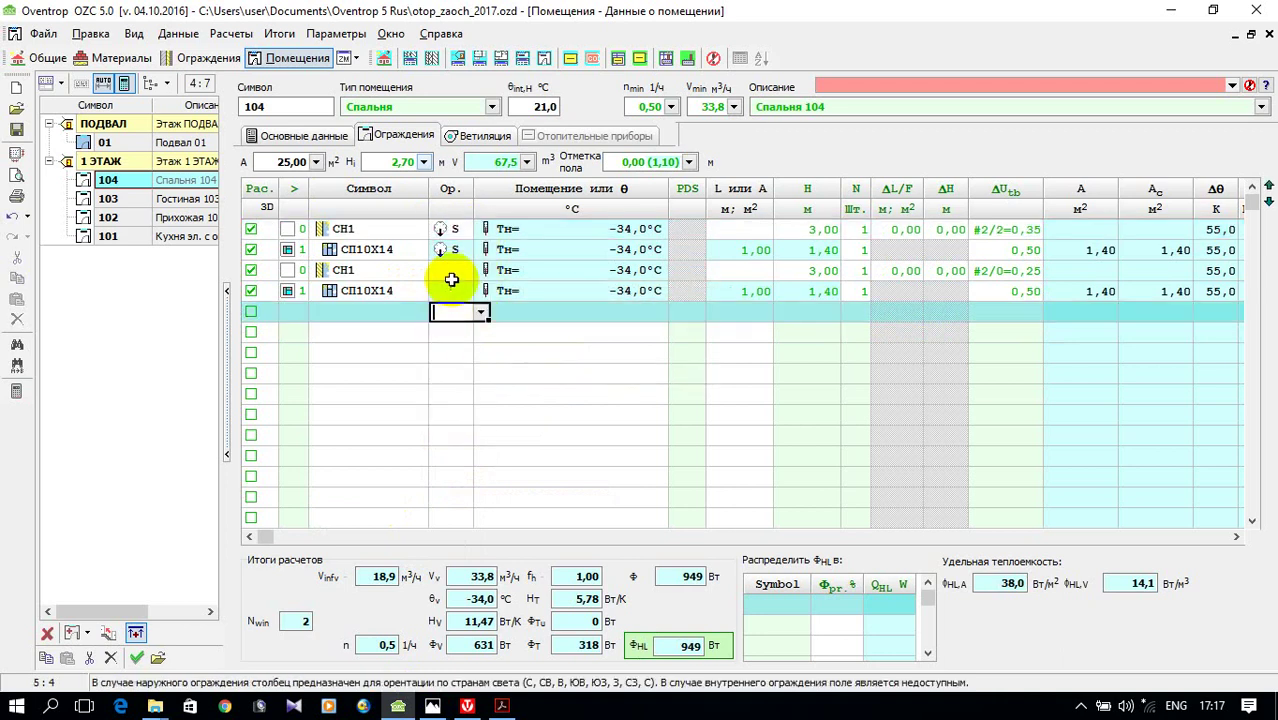
click(444, 274)
click(478, 271)
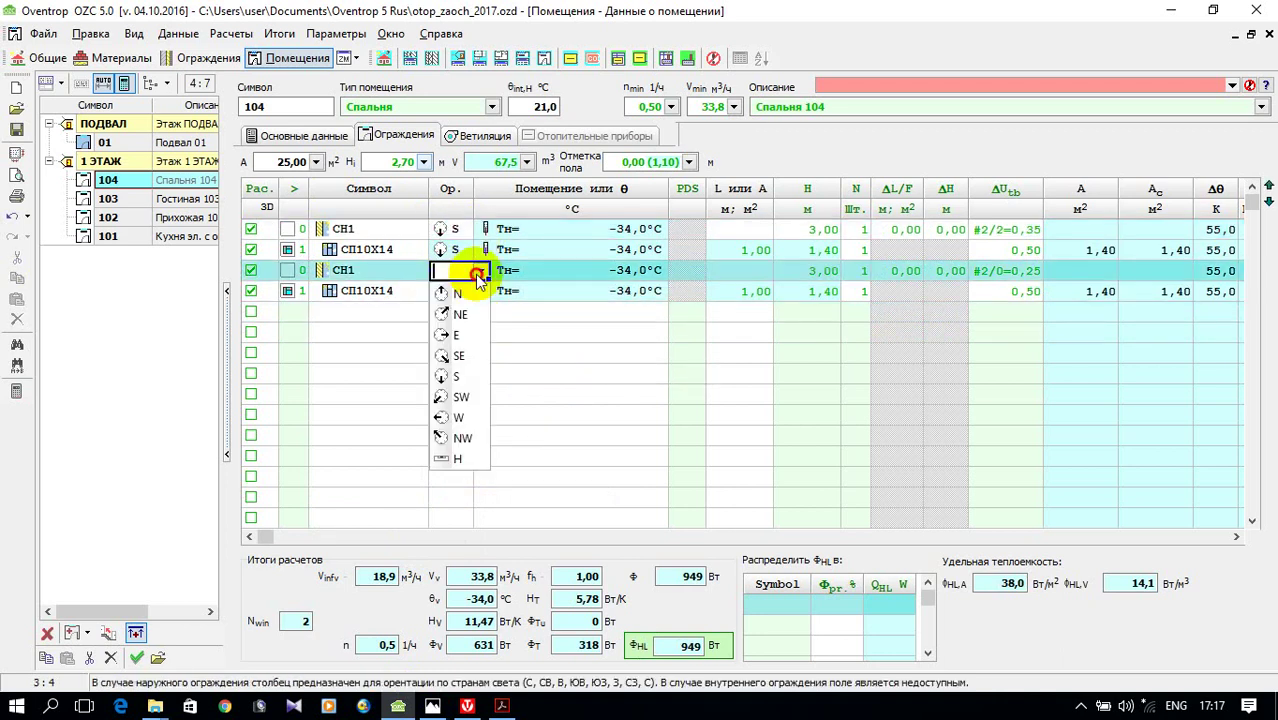
click(455, 417)
- Add an internal wall ВС1 with a door ВД08Х2 to room 104, bordering room 103
click(372, 313)
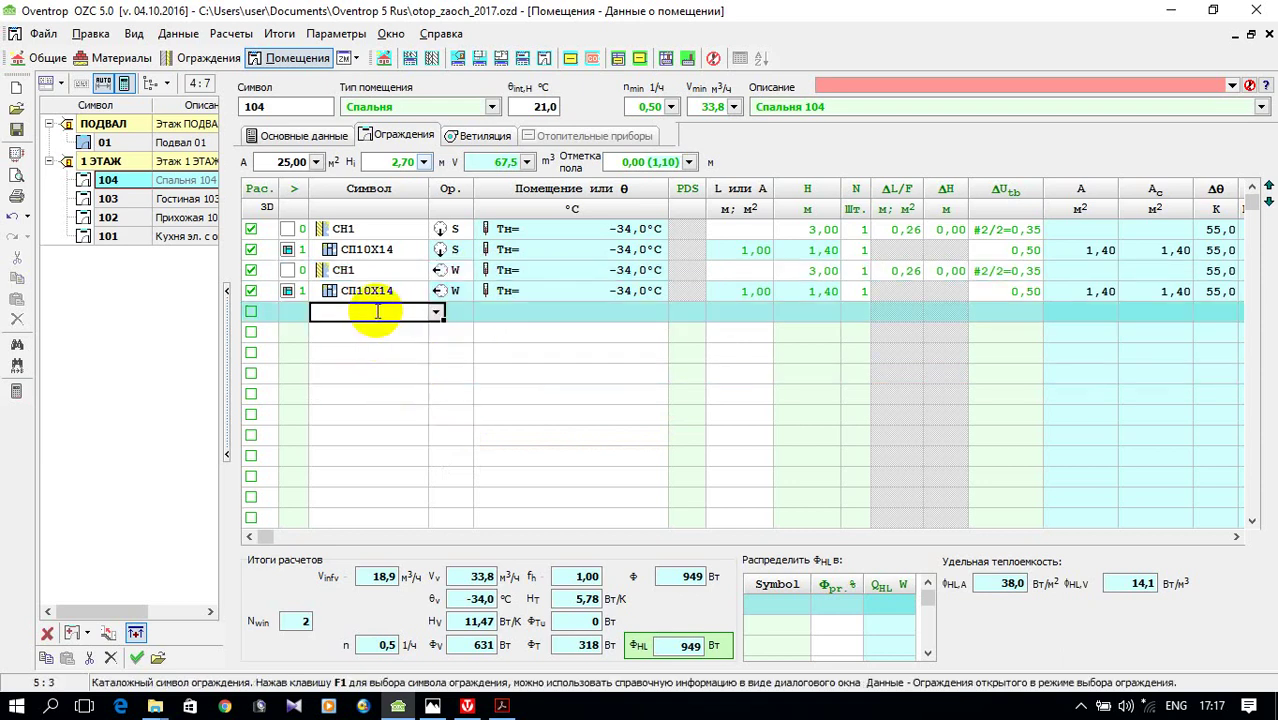
click(437, 313)
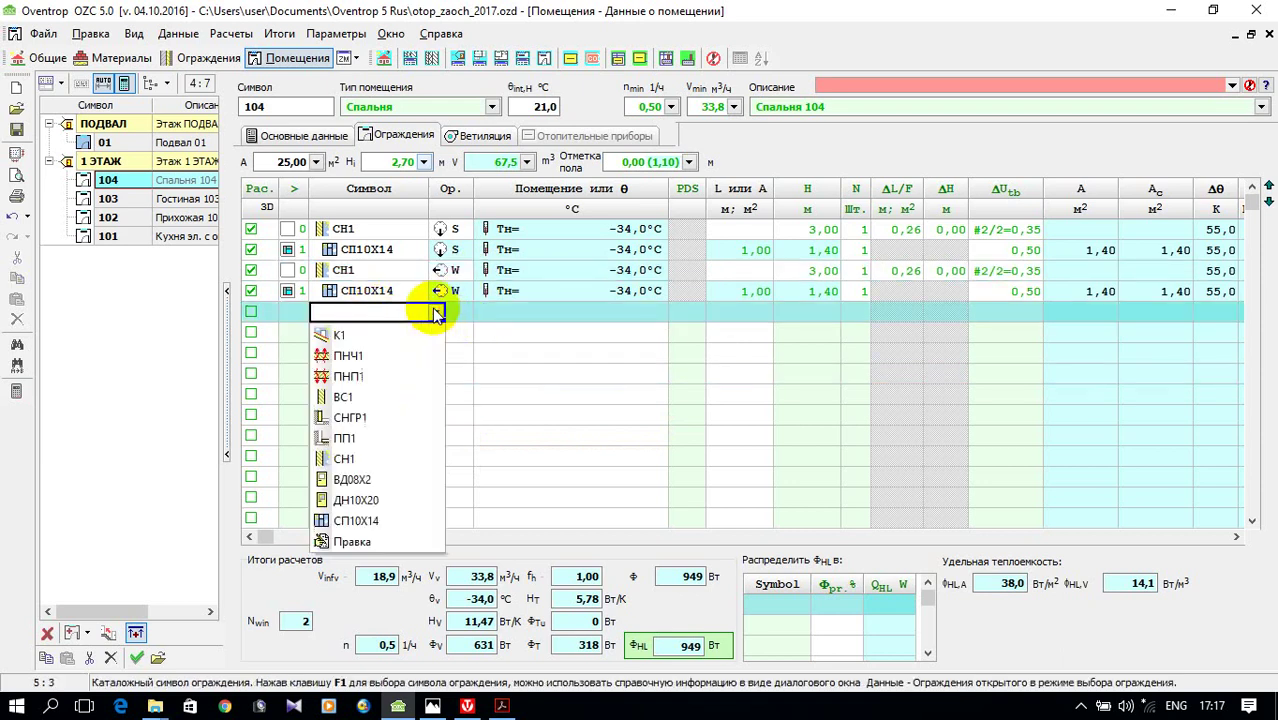
click(380, 397)
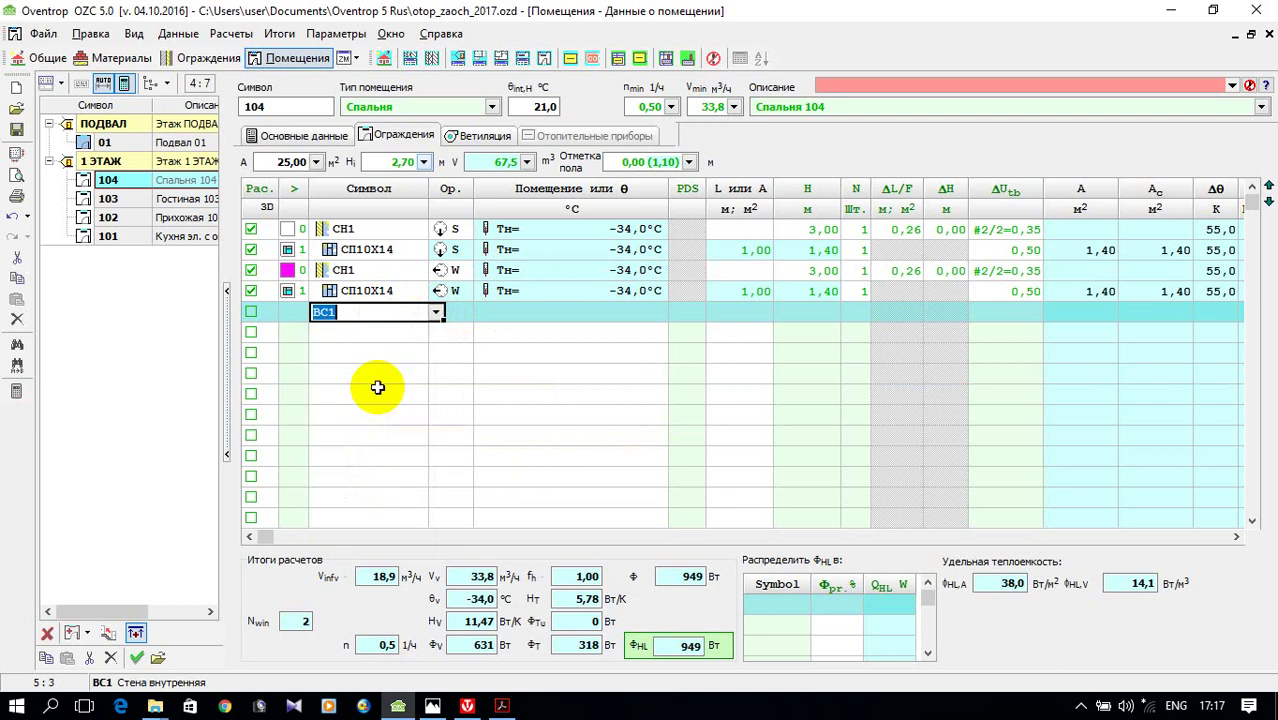
click(384, 336)
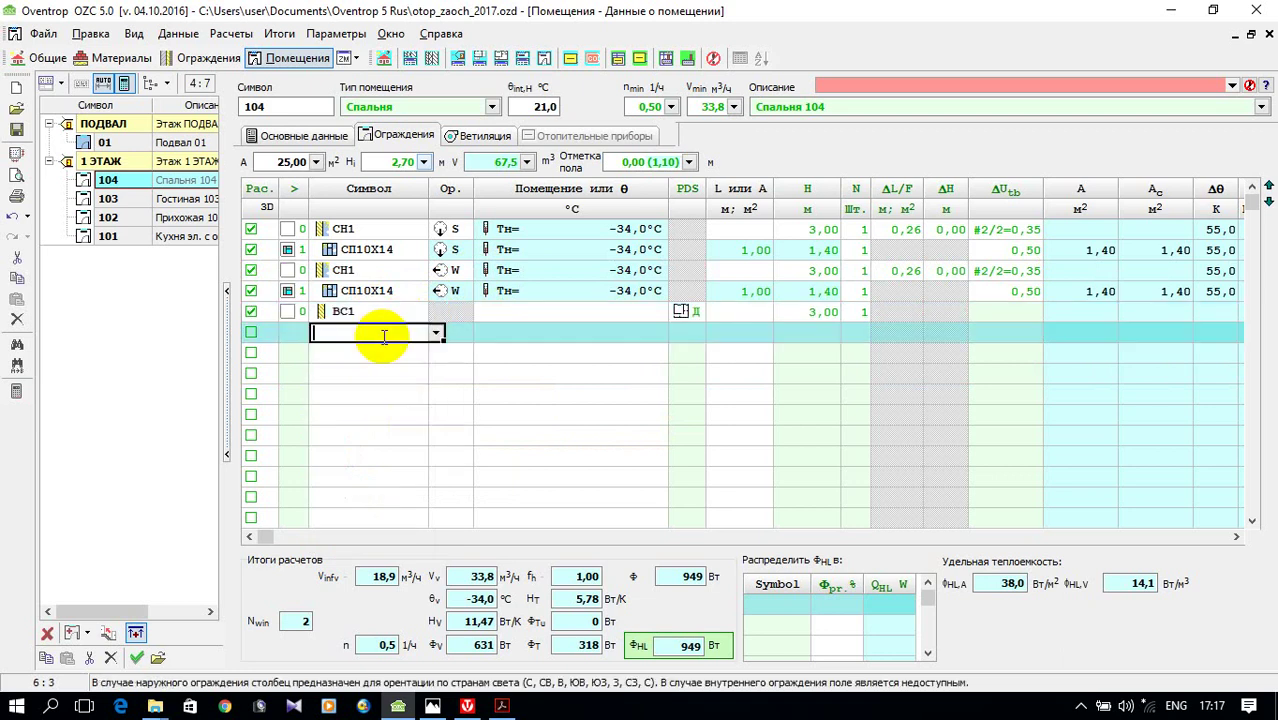
click(437, 336)
click(397, 495)
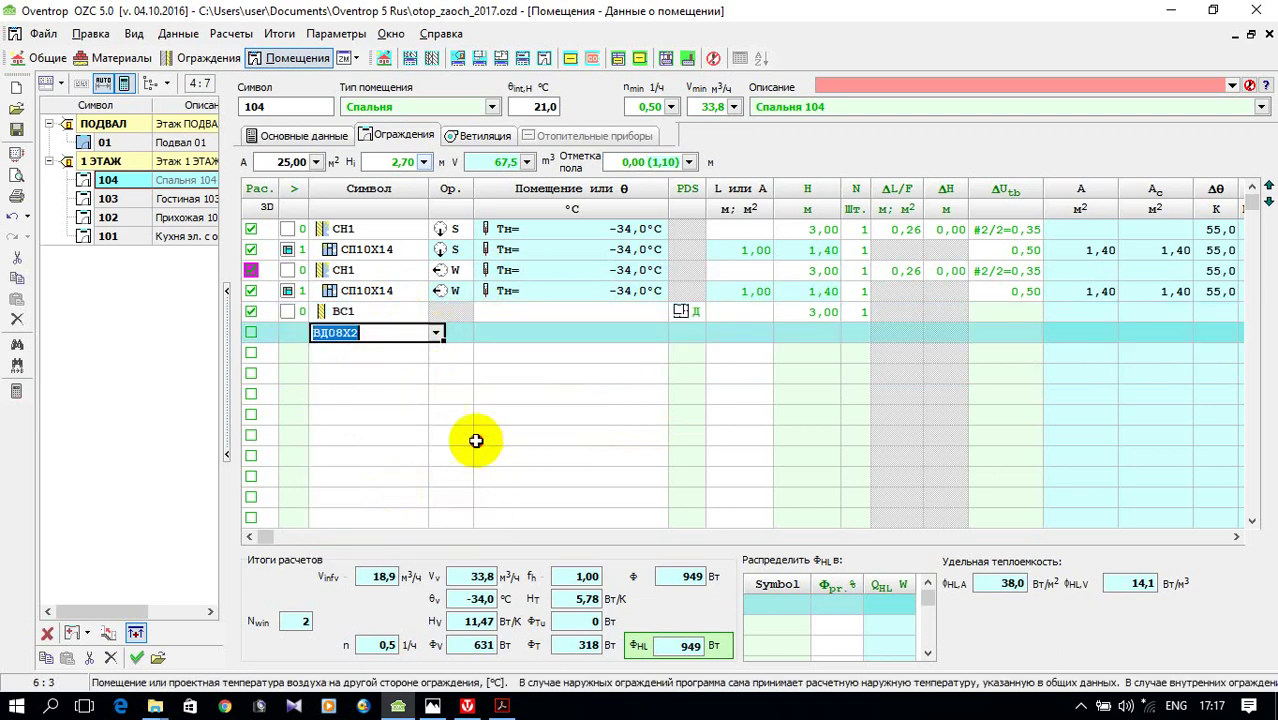
click(531, 311)
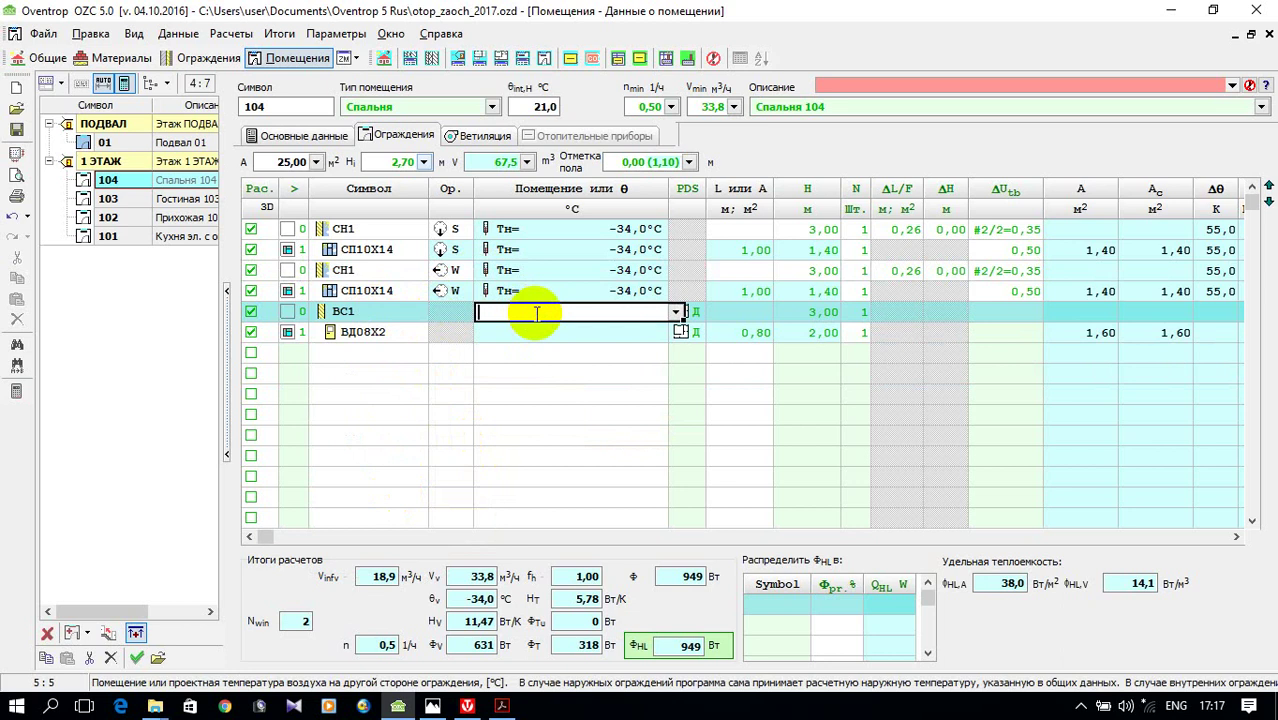
mouse_move(537, 313)
text(103)
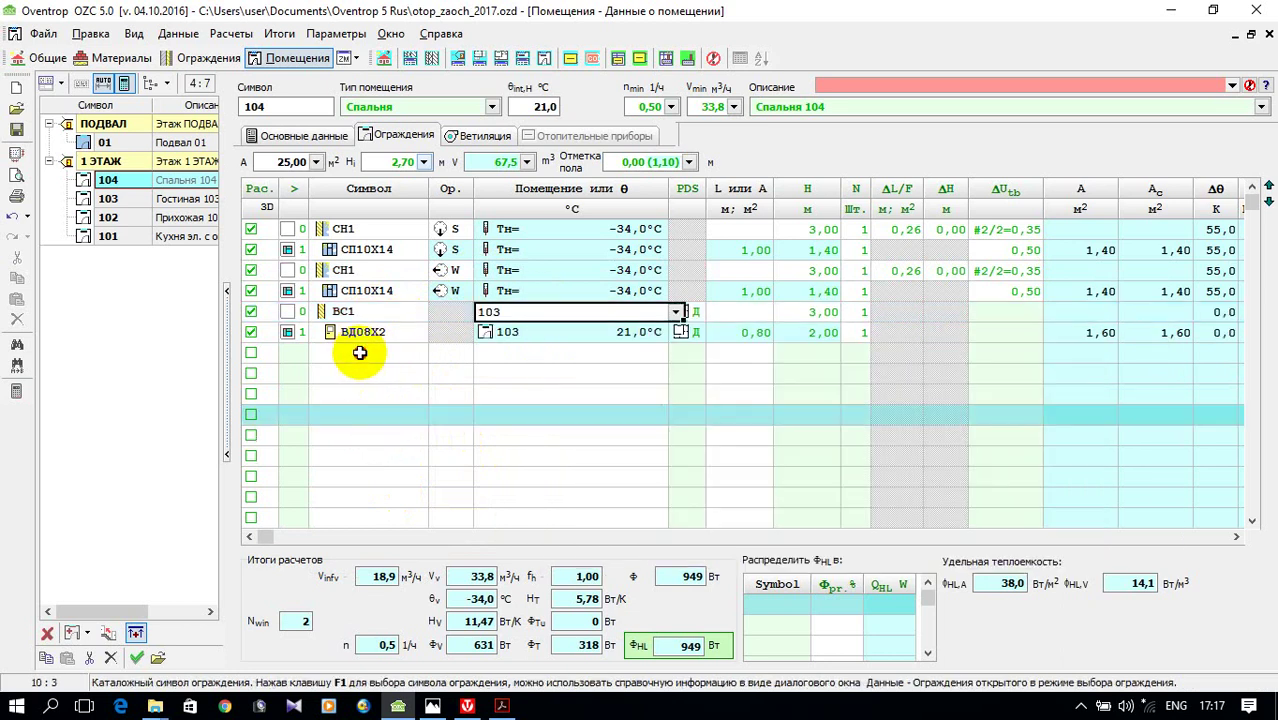
- Add a second internal wall ВС1 with a door ВД08Х2 to room 104
click(398, 353)
click(436, 355)
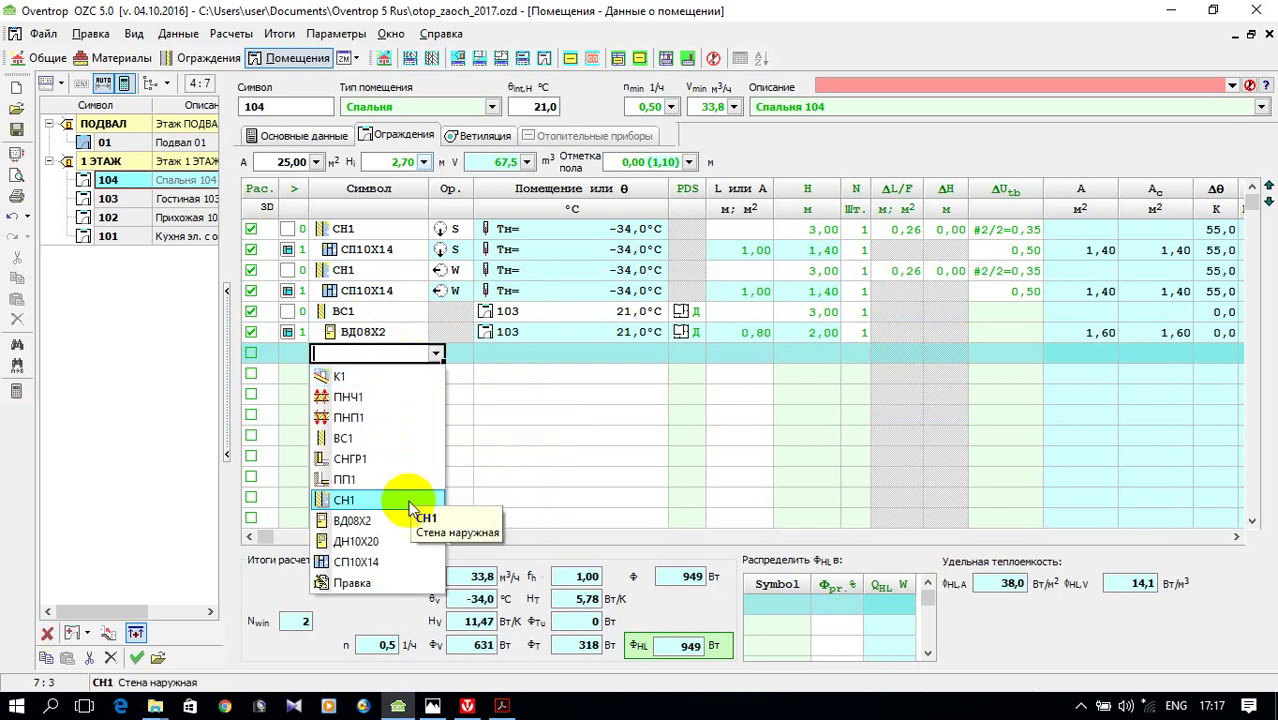
click(385, 433)
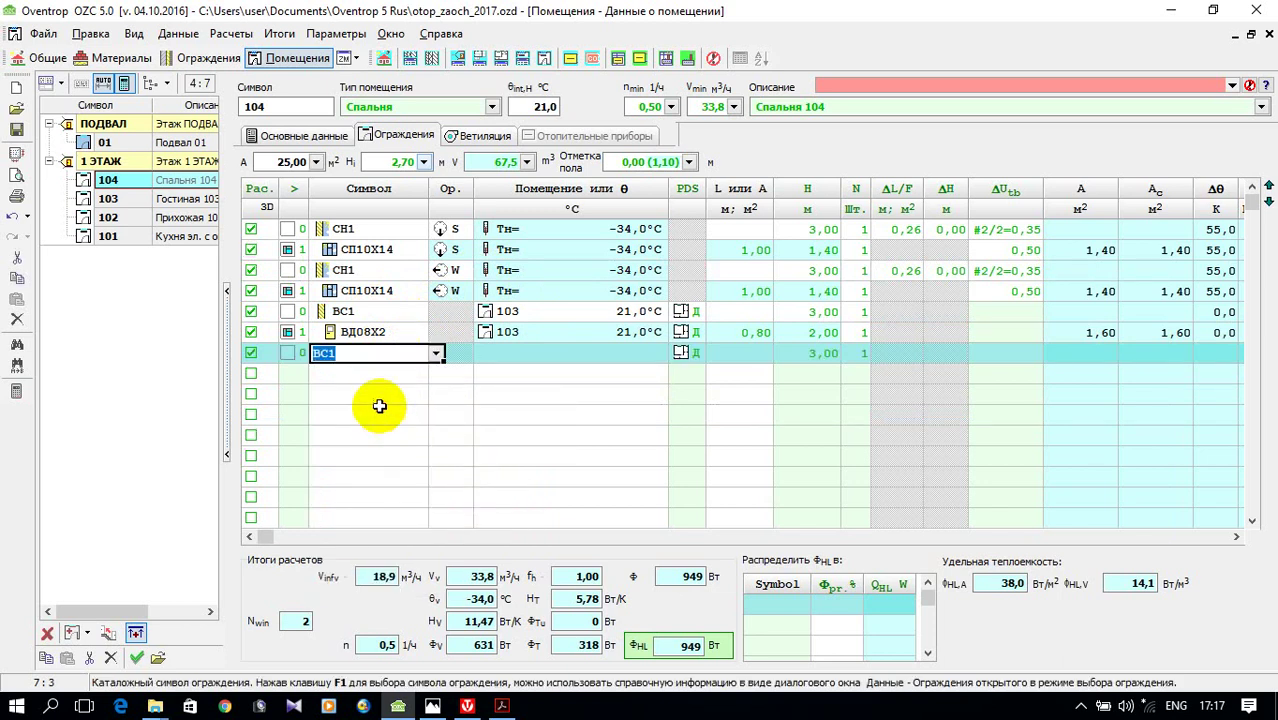
click(380, 406)
click(378, 377)
click(436, 374)
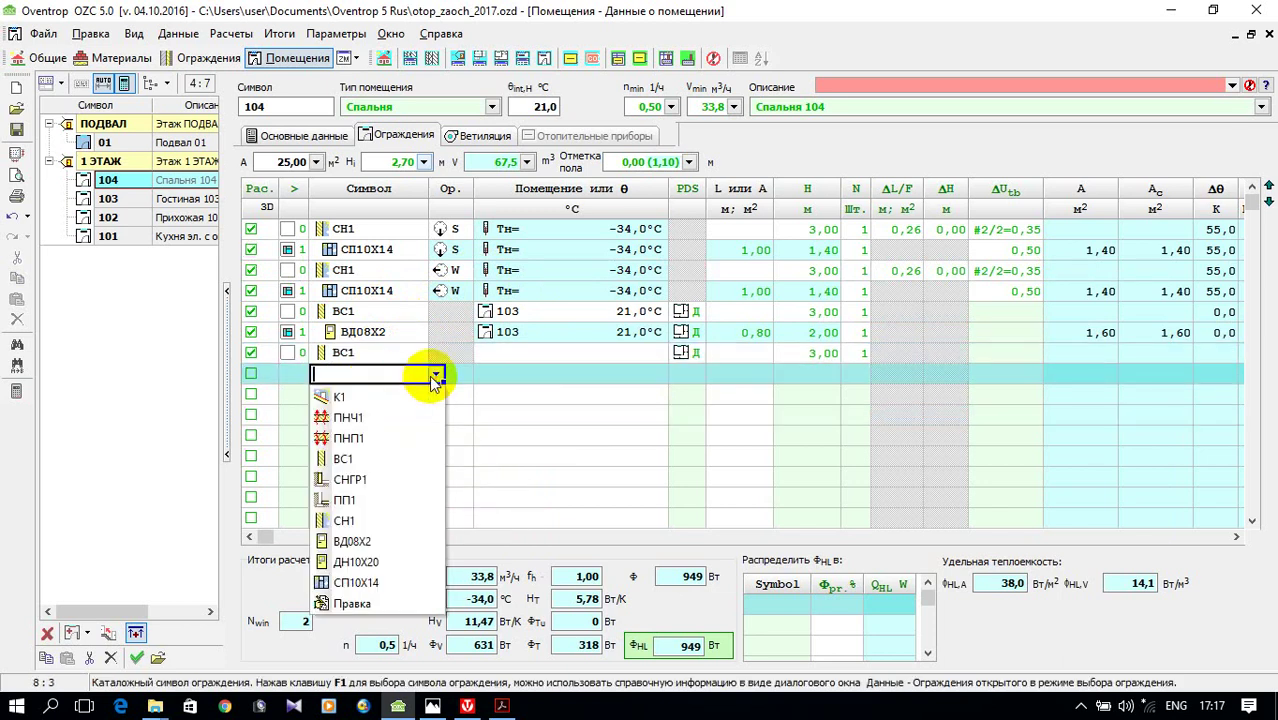
click(394, 531)
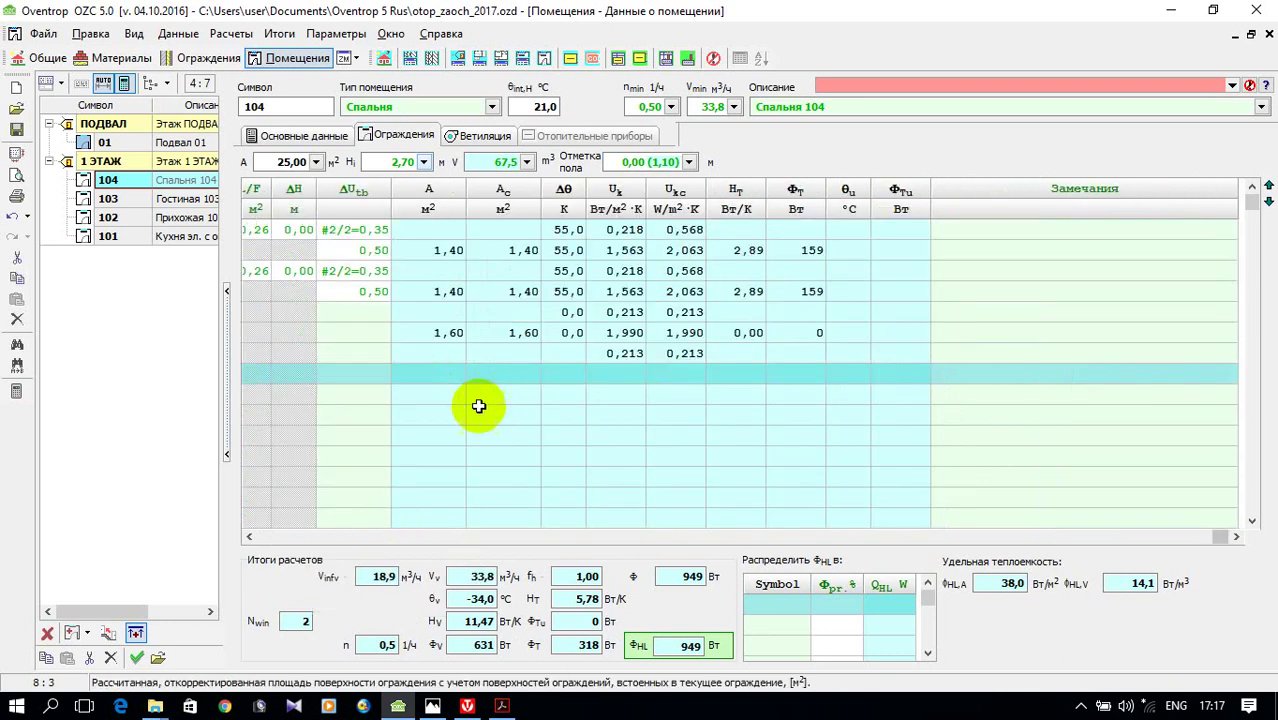
click(297, 537)
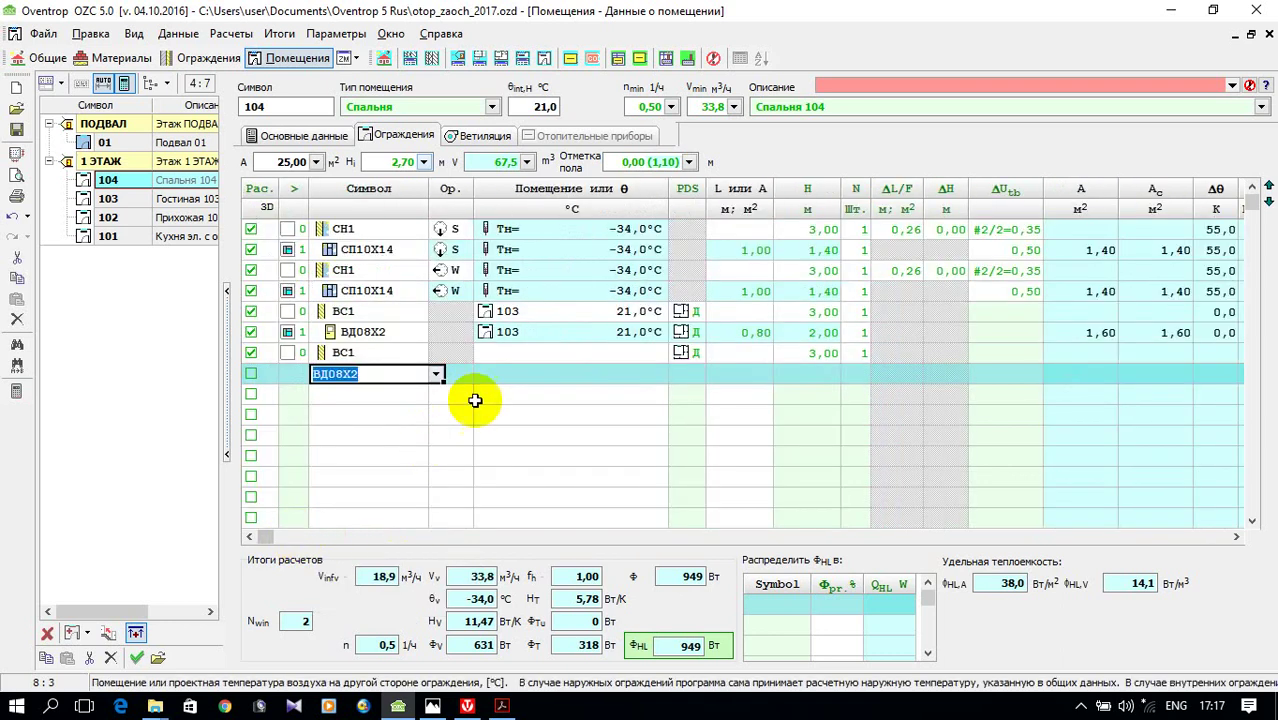
- Set room 101 as the adjoining room for the second ВС1 wall of room 104
click(522, 368)
click(532, 363)
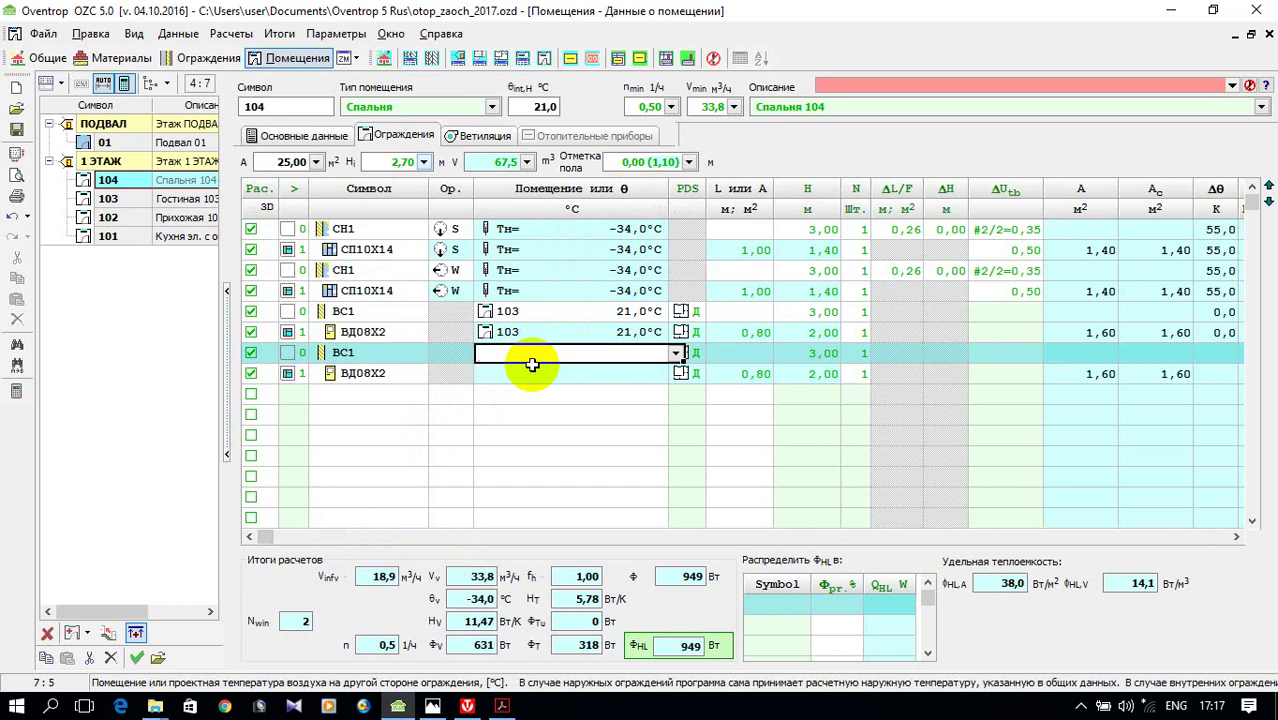
text(101)
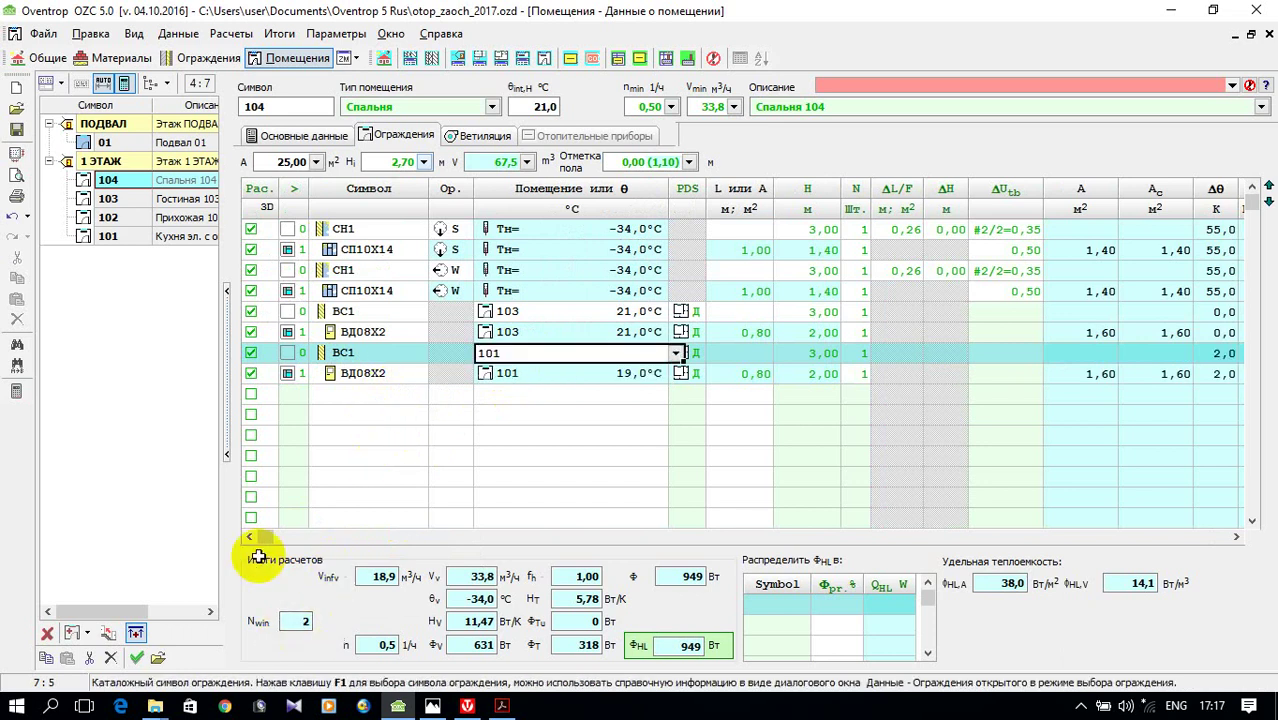
key(Return)
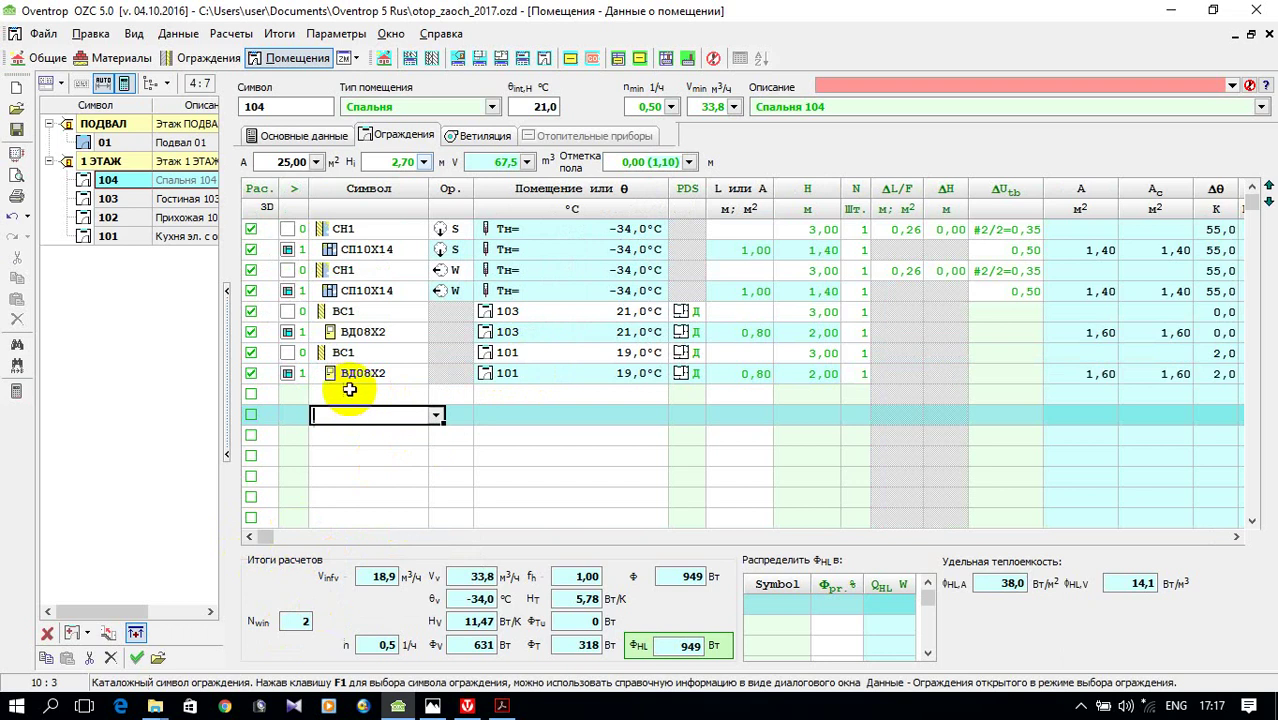
- Add a floor ПНП1 to room 104, bordering basement room 01, with an area of 25 m²
click(349, 389)
click(435, 394)
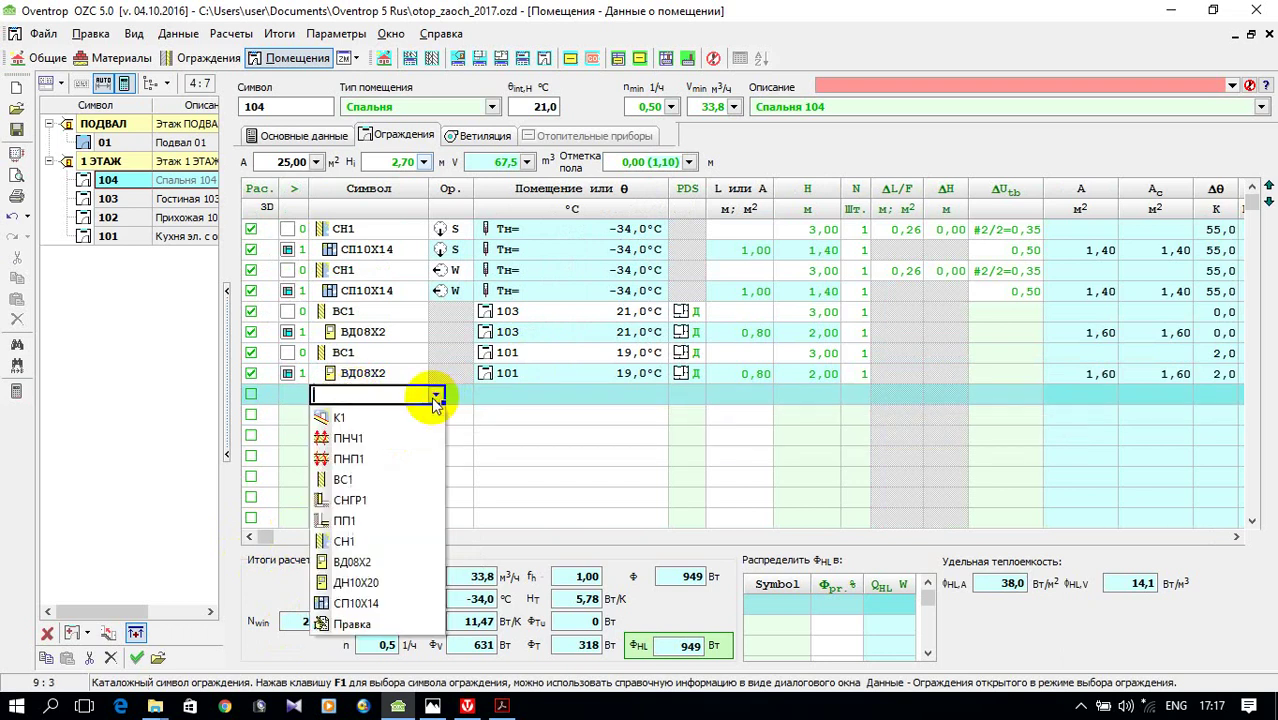
click(396, 458)
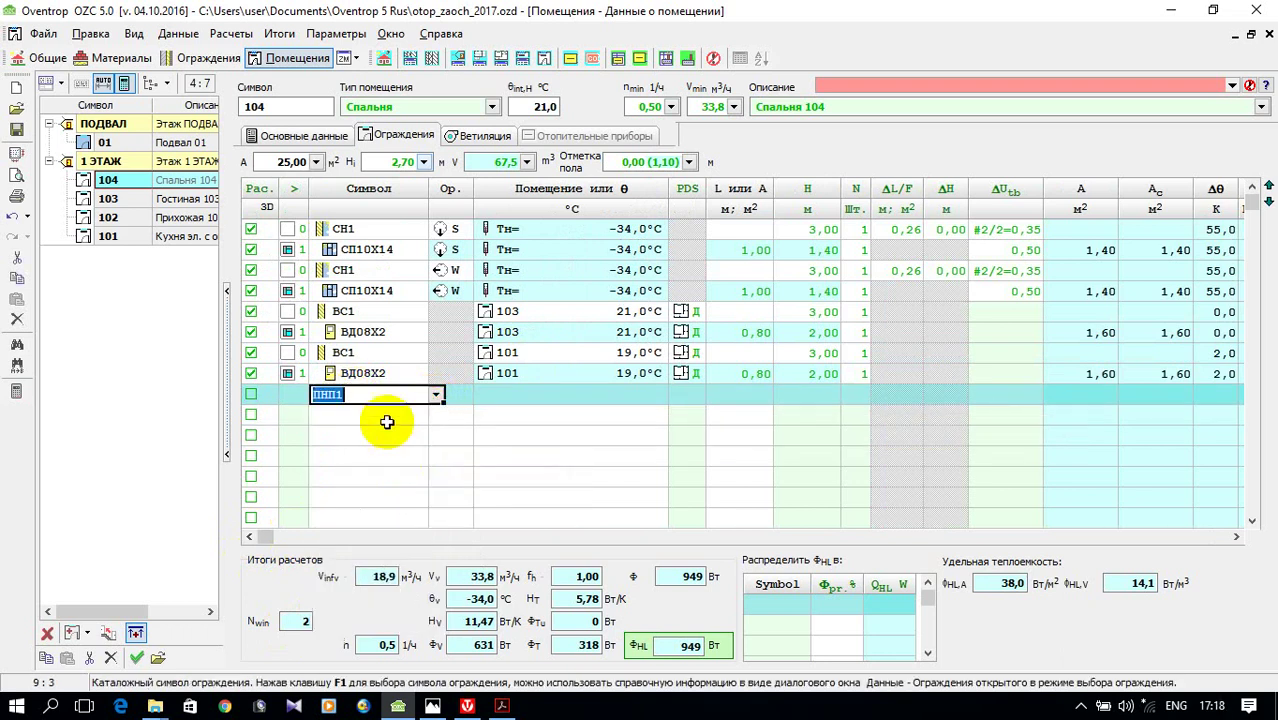
click(605, 390)
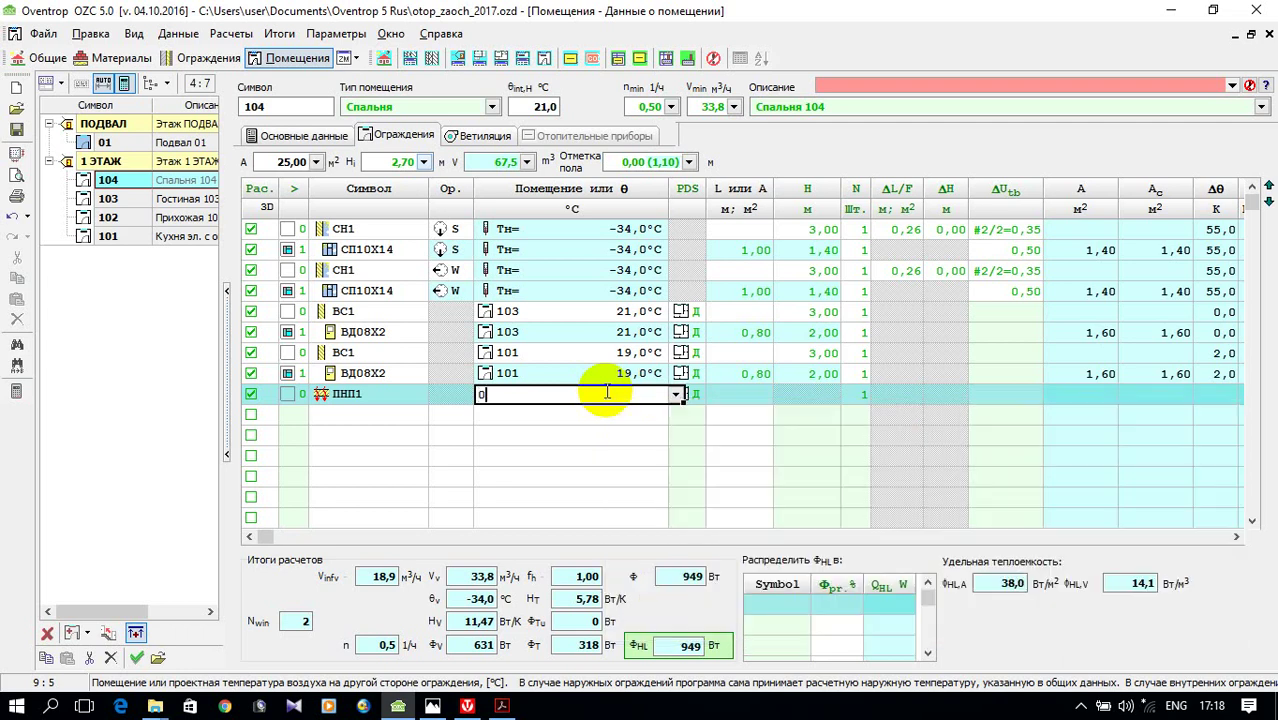
text(01)
key(Return)
click(750, 393)
text(25)
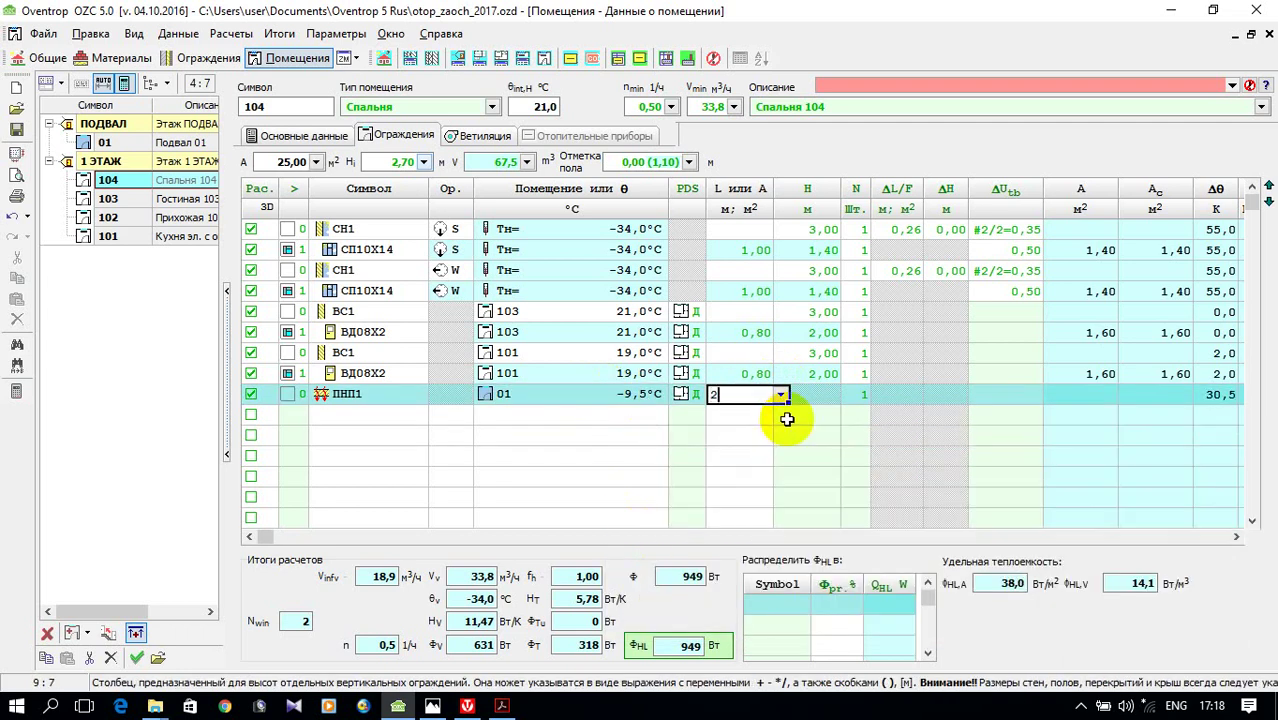
- Set the length of both external СН1 walls and both internal ВС1 walls of room 104 to 5 m
click(768, 271)
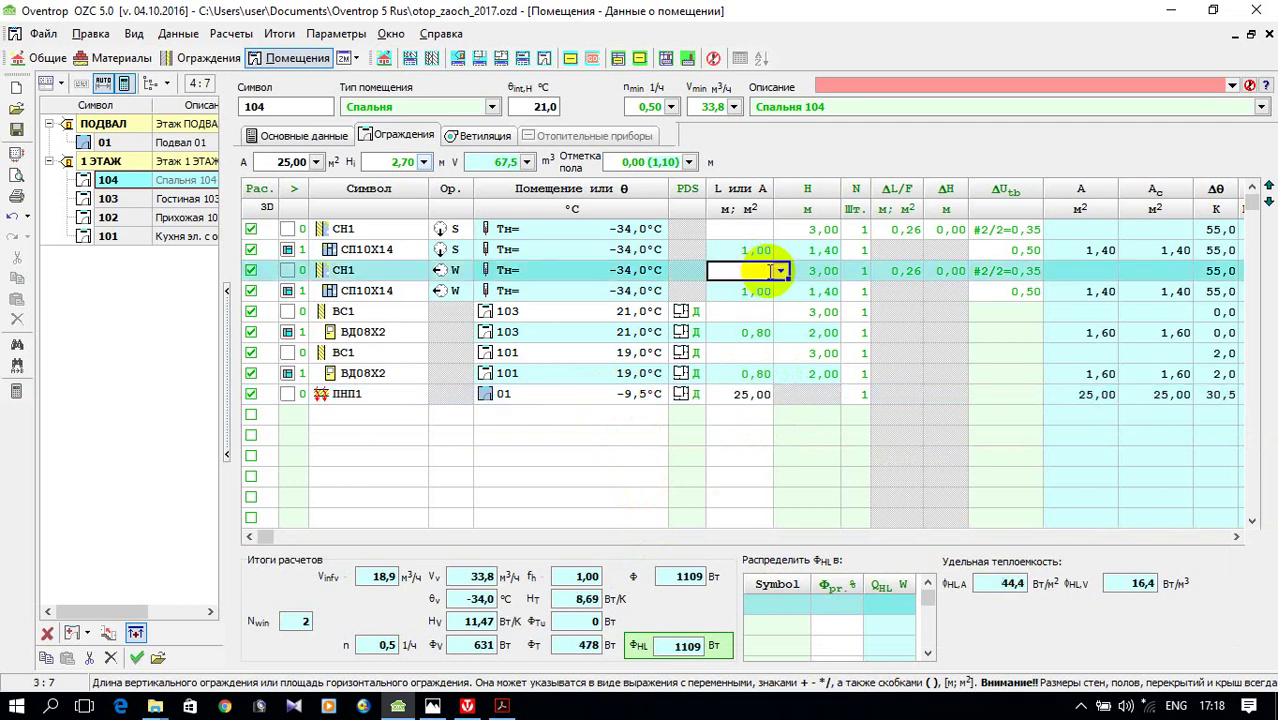
text(5)
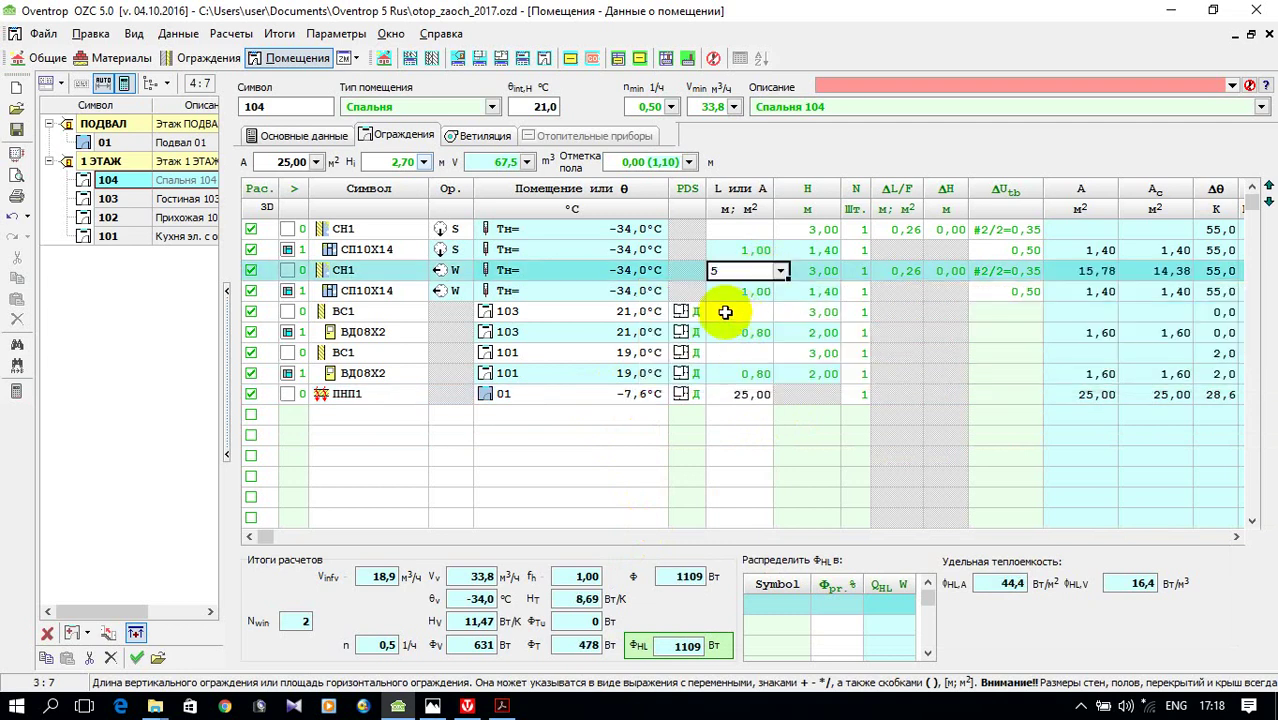
click(731, 318)
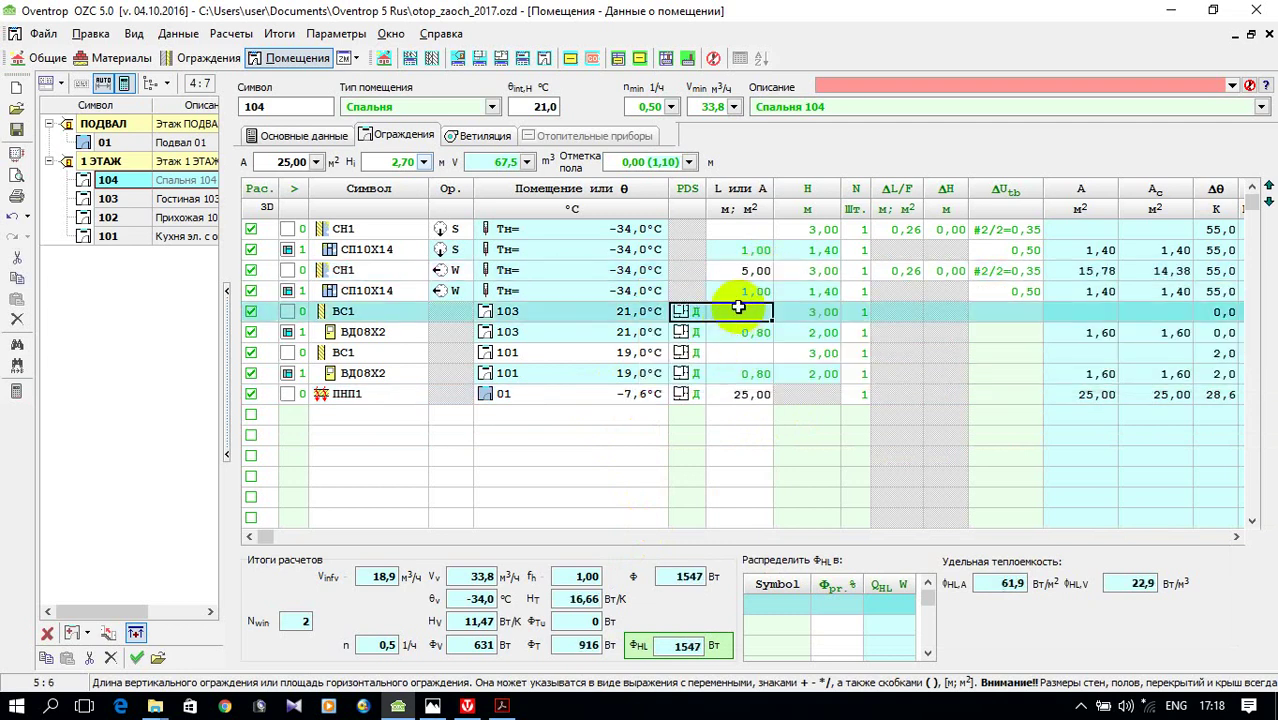
text(5)
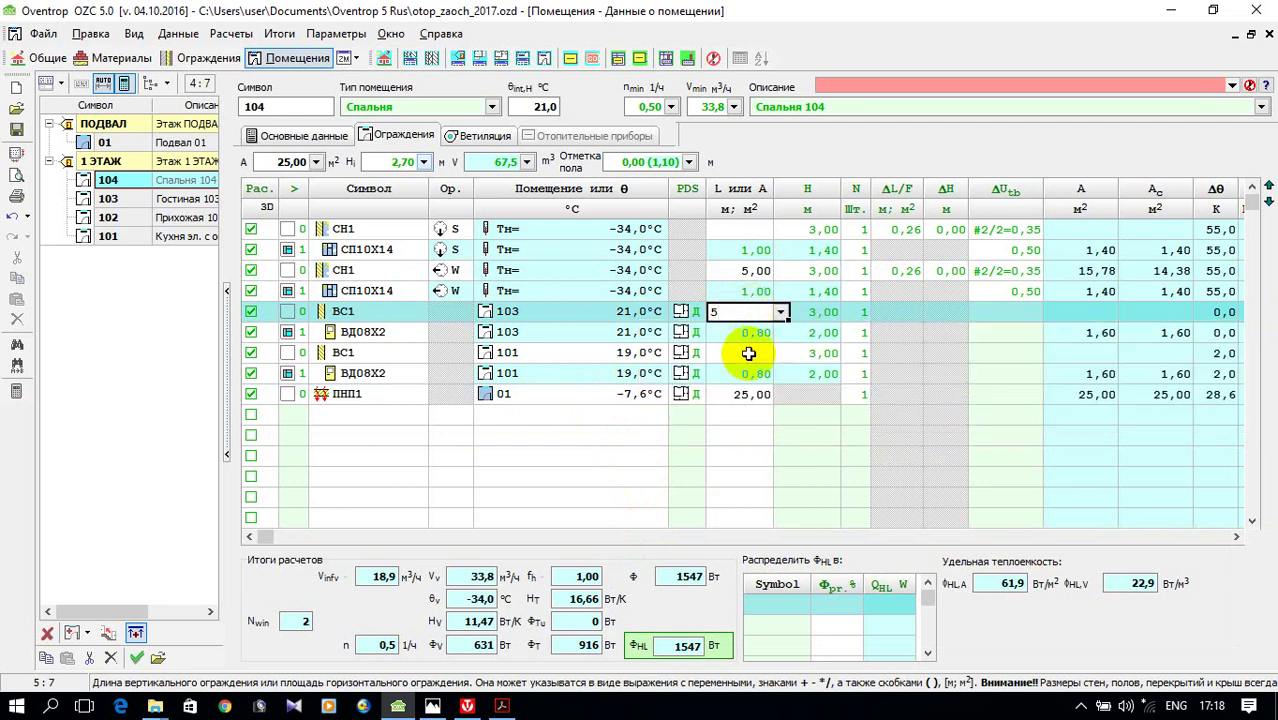
click(748, 353)
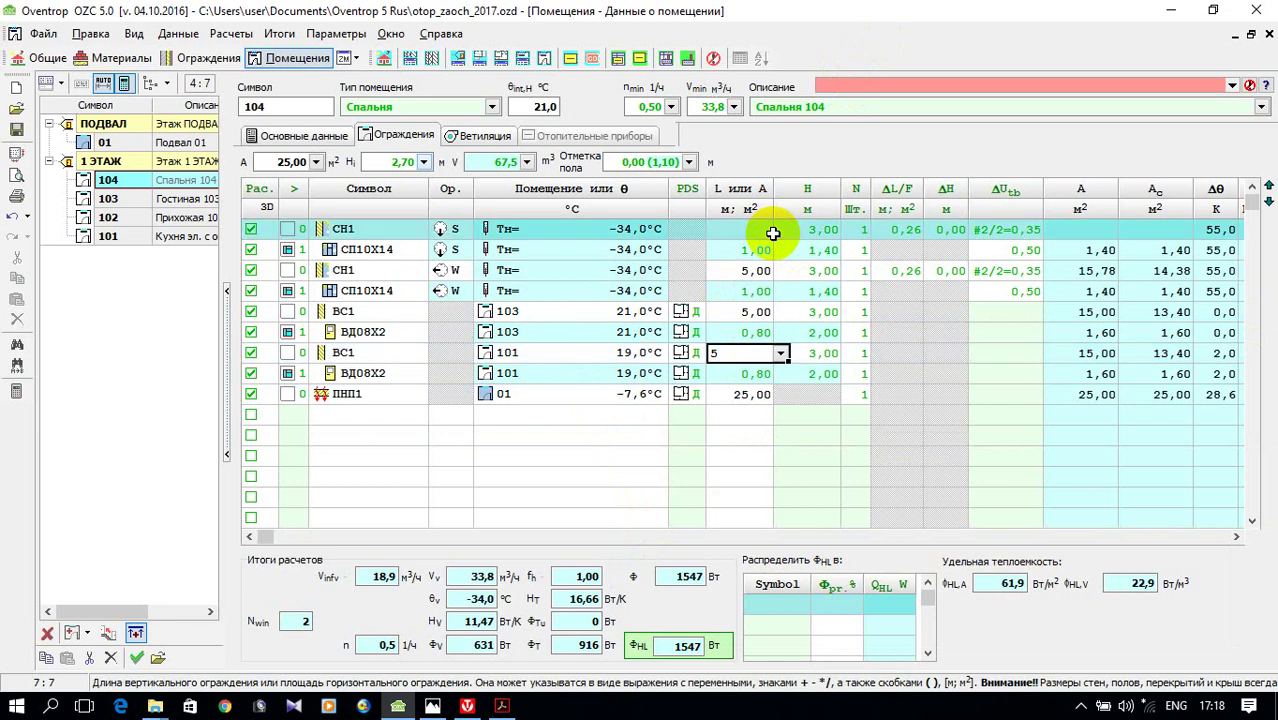
text(5)
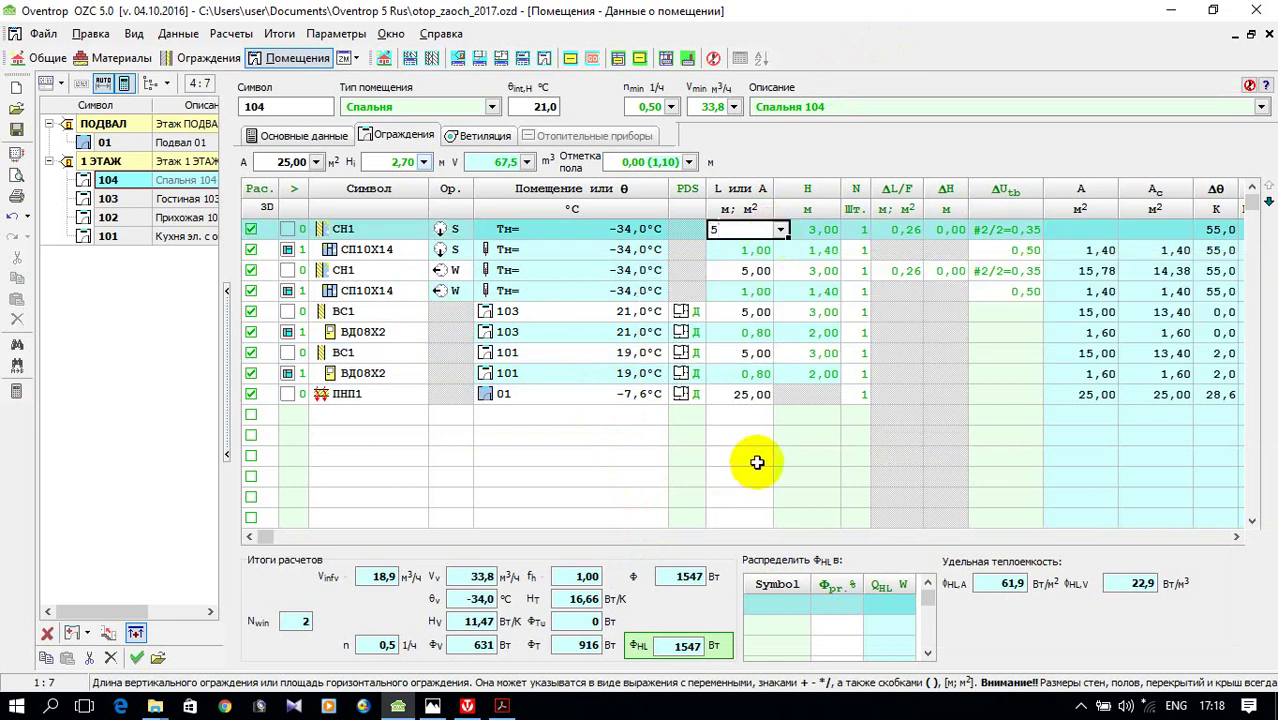
click(755, 460)
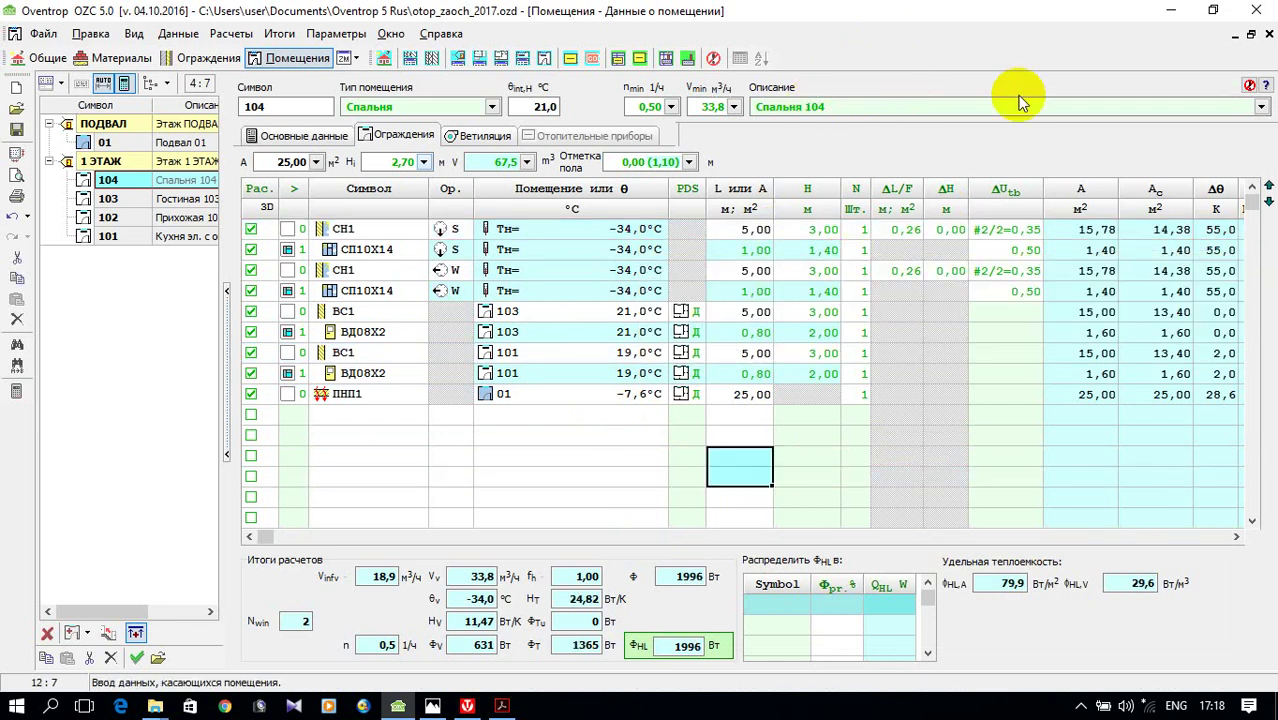
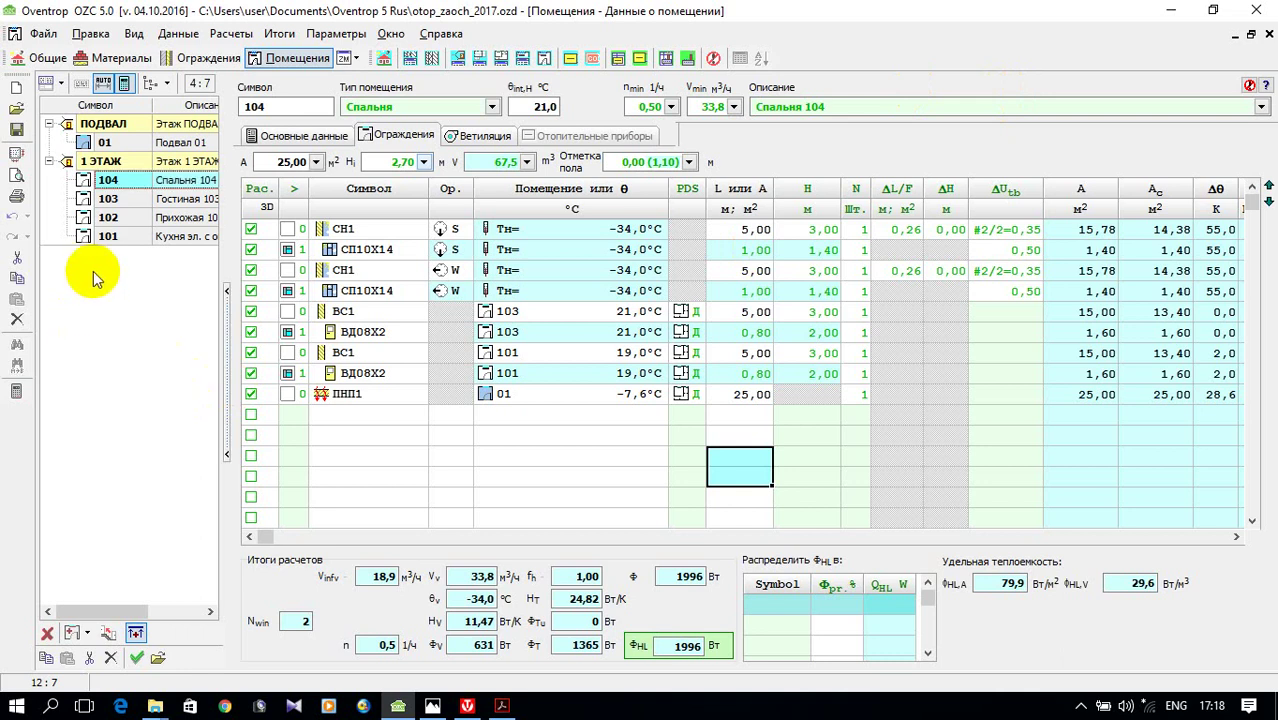
- Add a new storey, place it after the 1 ЭТАЖ rooms in the building tree and name it 2 ЭТАЖ
click(88, 633)
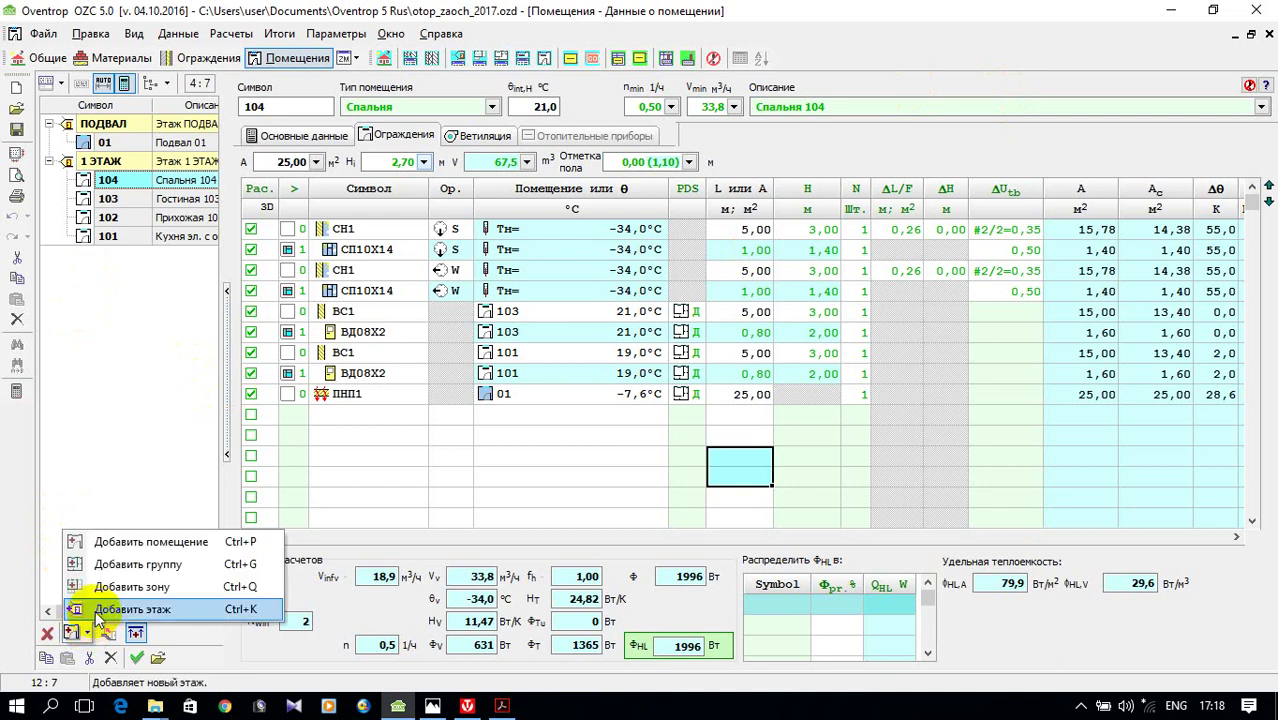
click(95, 608)
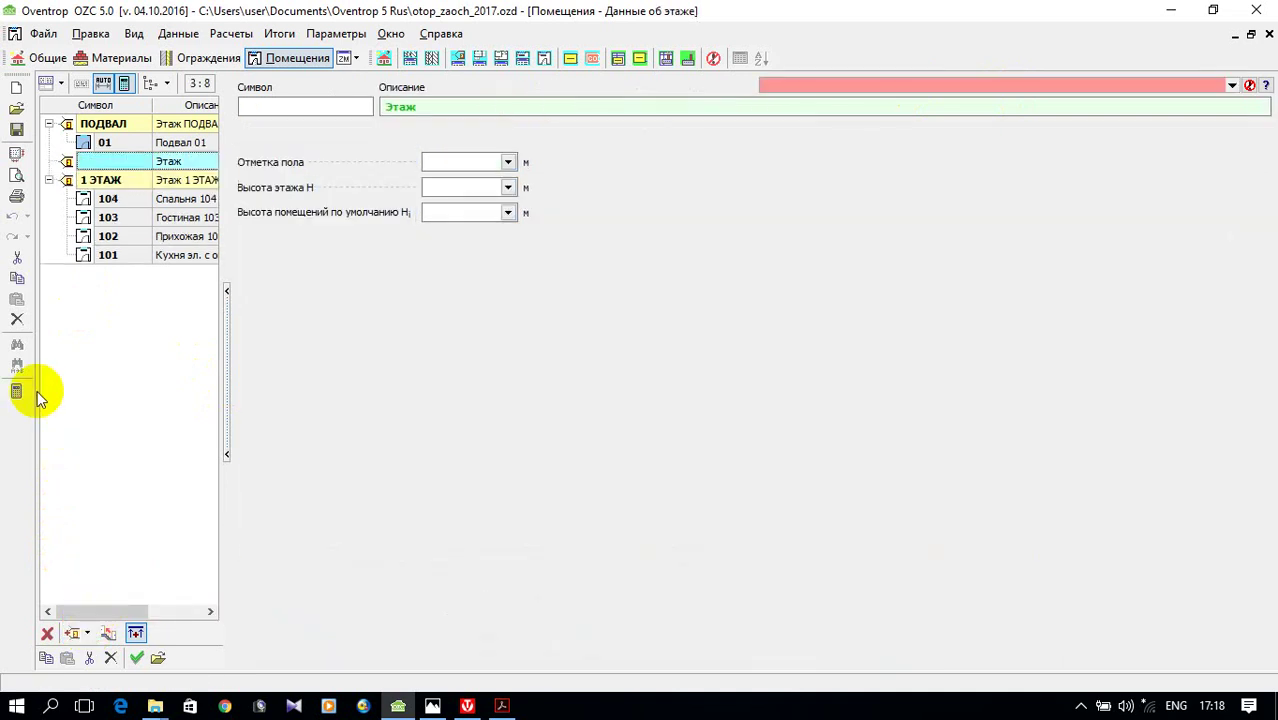
drag(118, 160, 118, 282)
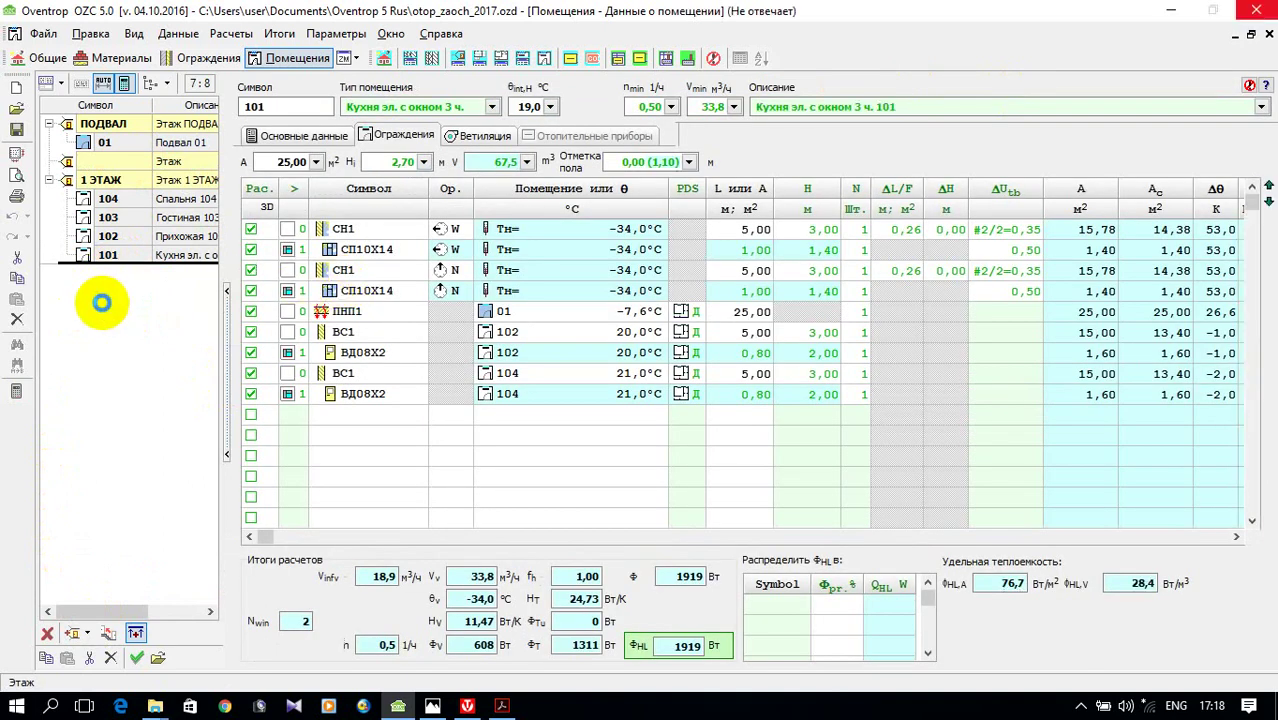
click(93, 258)
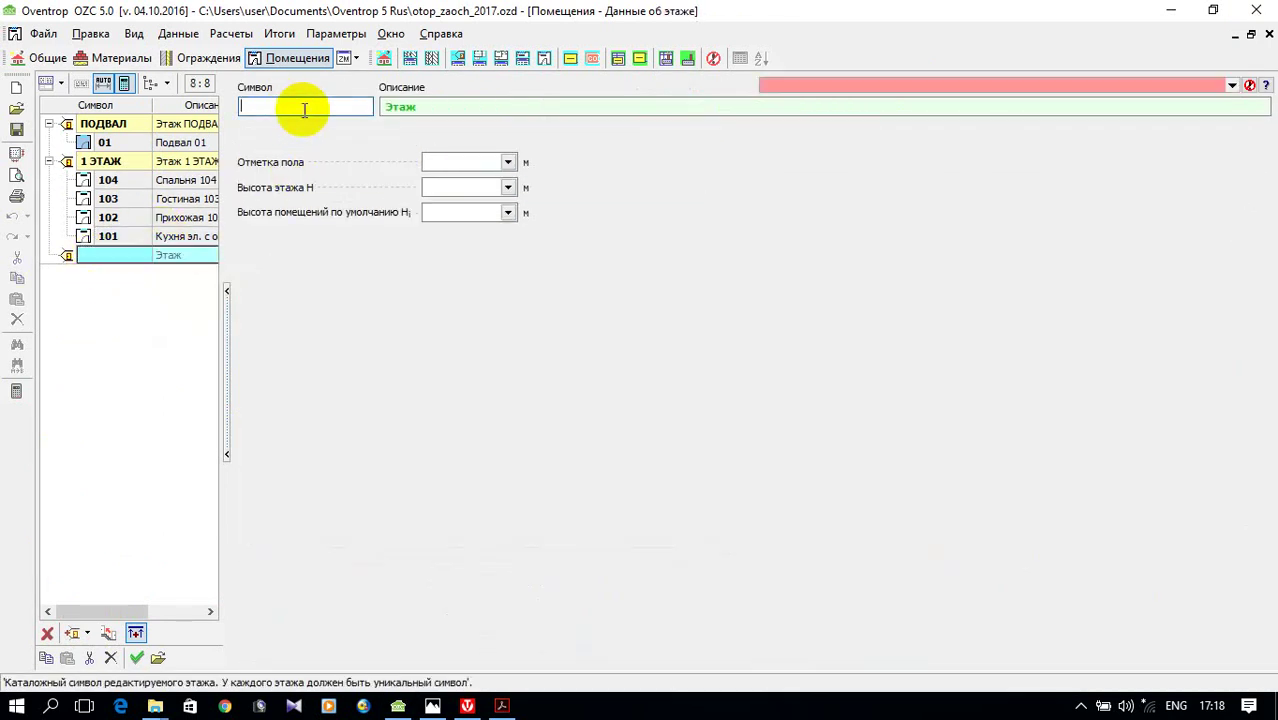
text(2 ЭТАЖ)
- Set 2 ЭТАЖ's floor elevation to 3 m, storey height to 3.2 m and default room height to 2.7 m
click(471, 162)
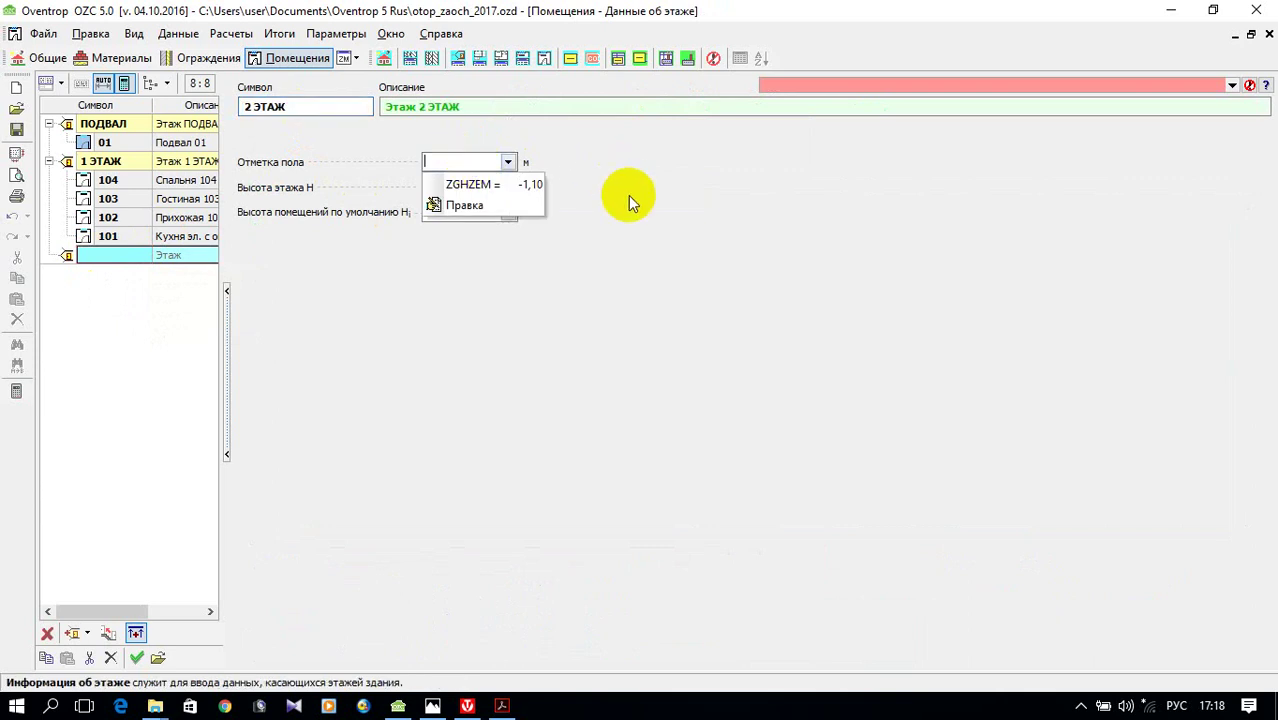
click(464, 161)
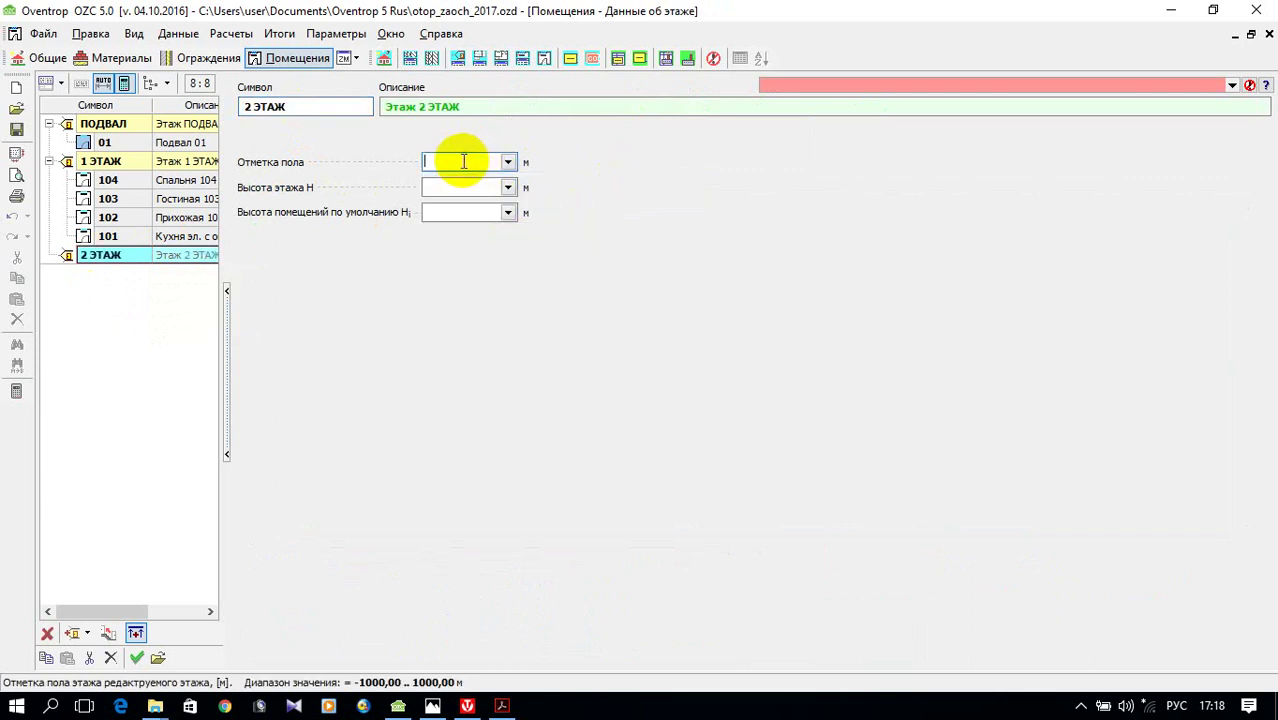
click(455, 188)
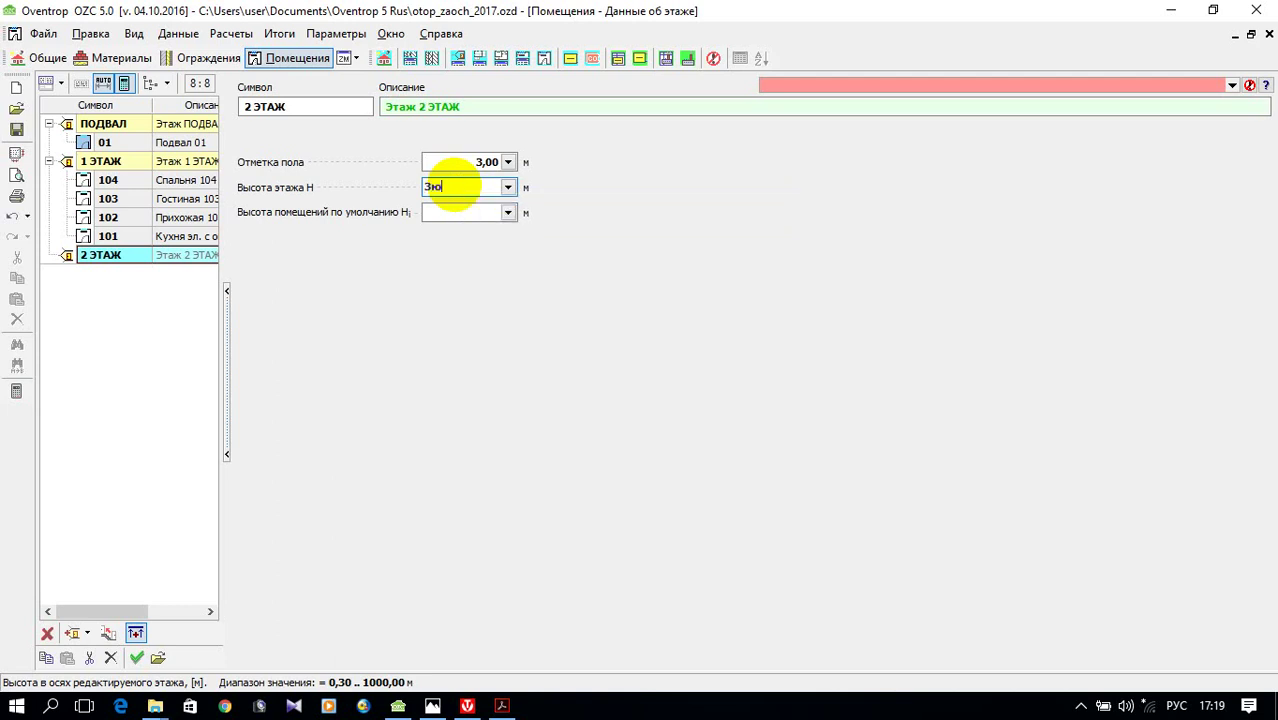
key(BackSpace)
click(451, 213)
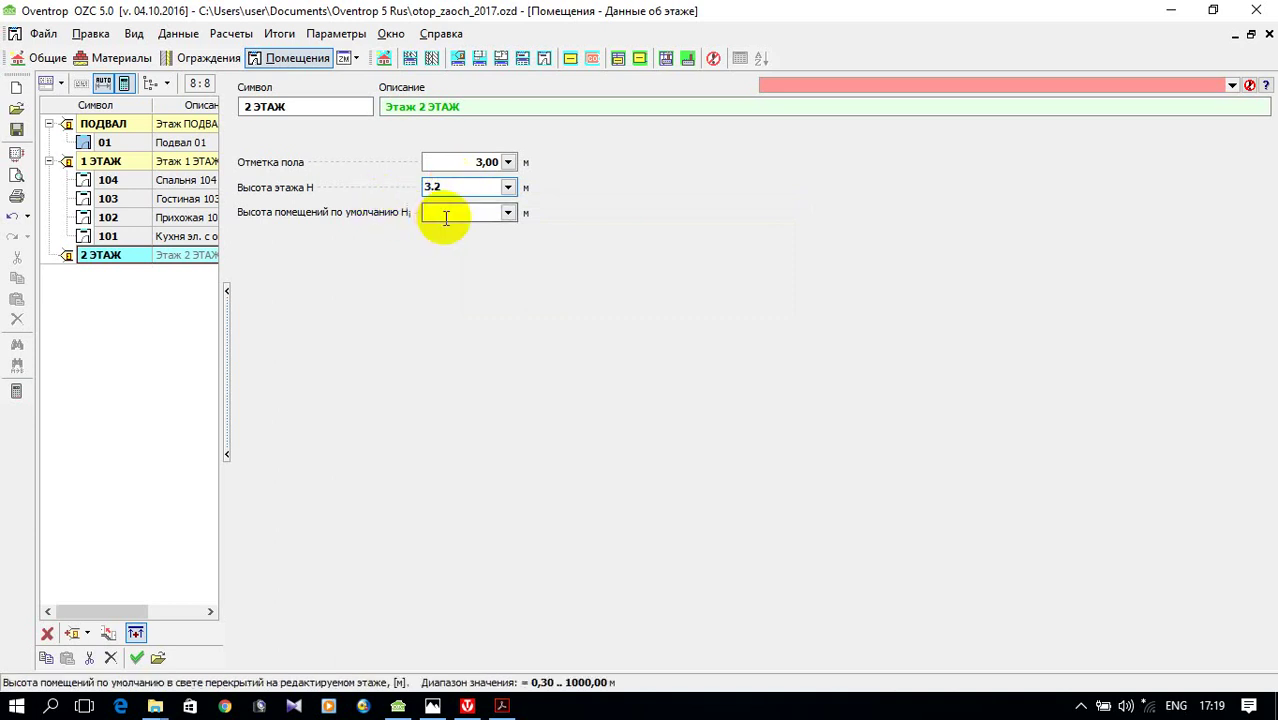
text(27)
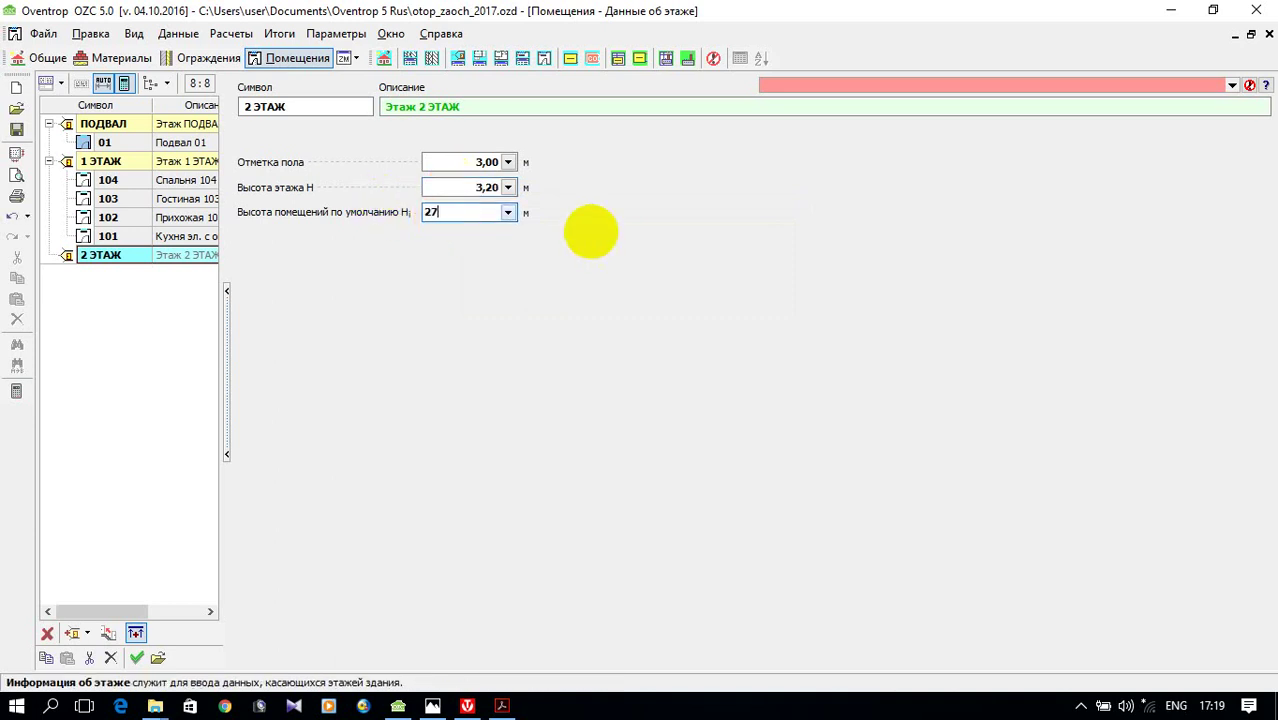
text(.7)
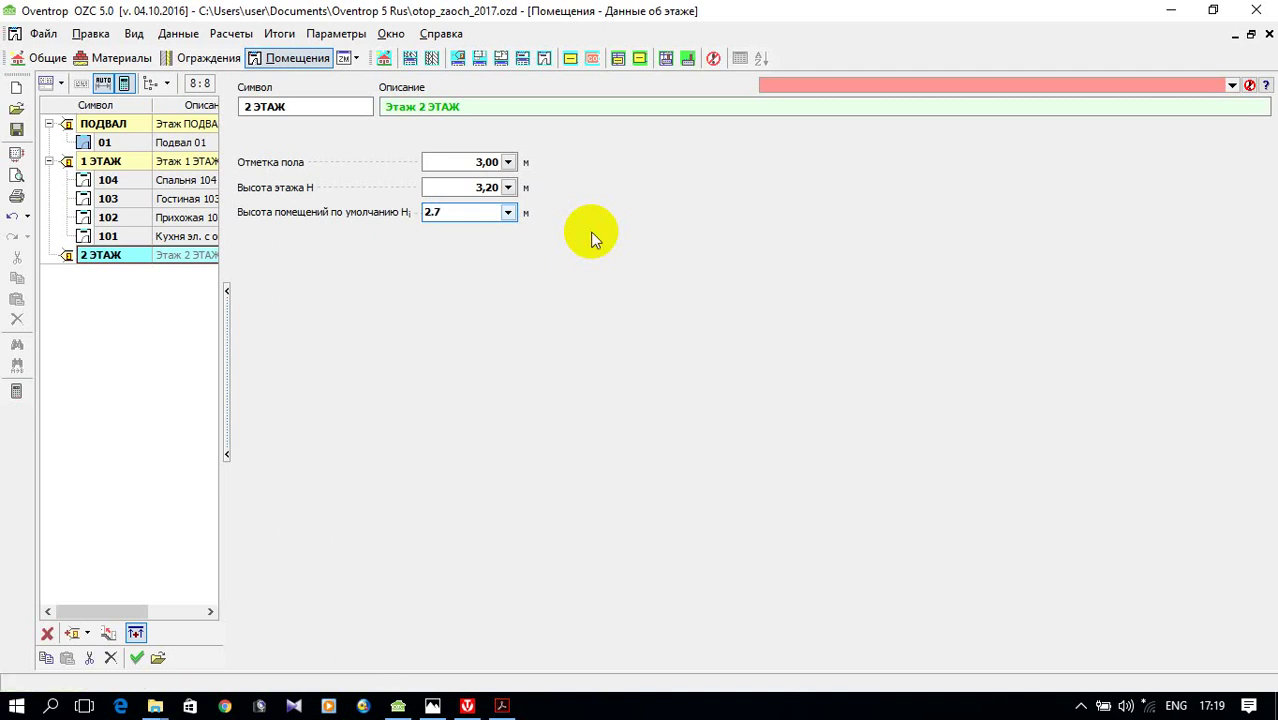
click(82, 347)
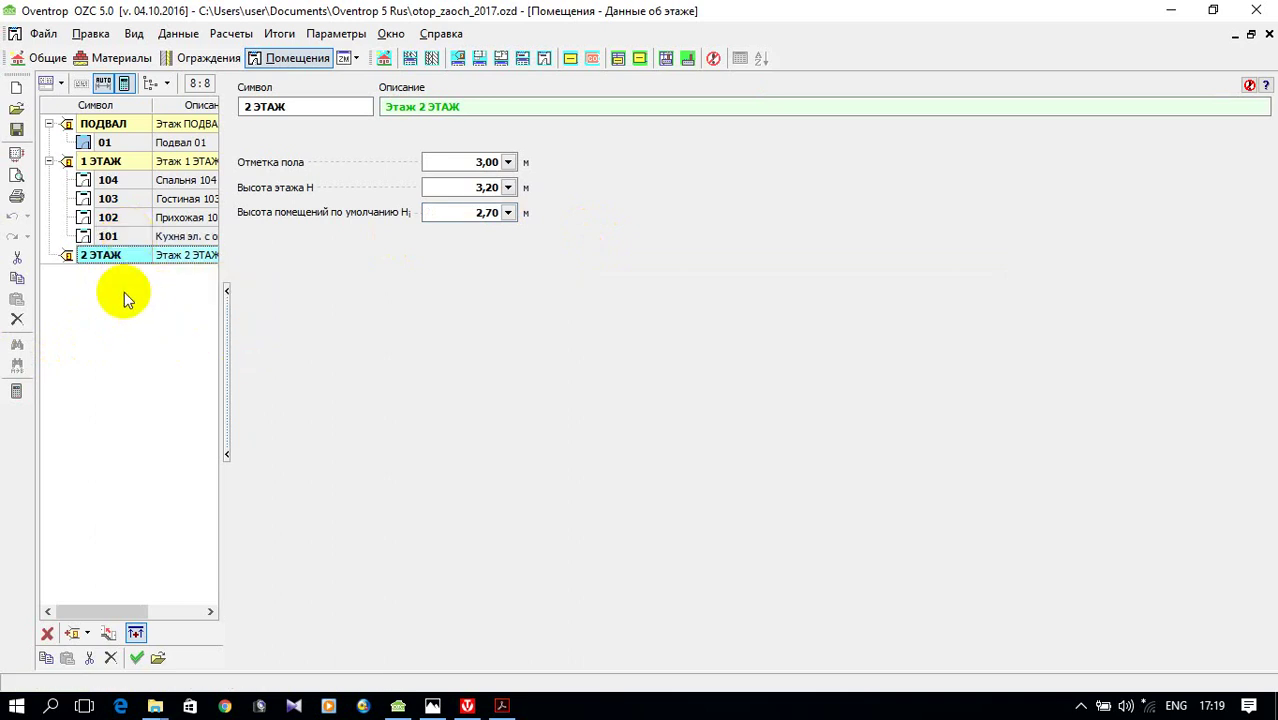
- Add a room with the symbol 201 to 2 ЭТАЖ and check the second-floor layout on the house plan
right_click(105, 283)
click(187, 365)
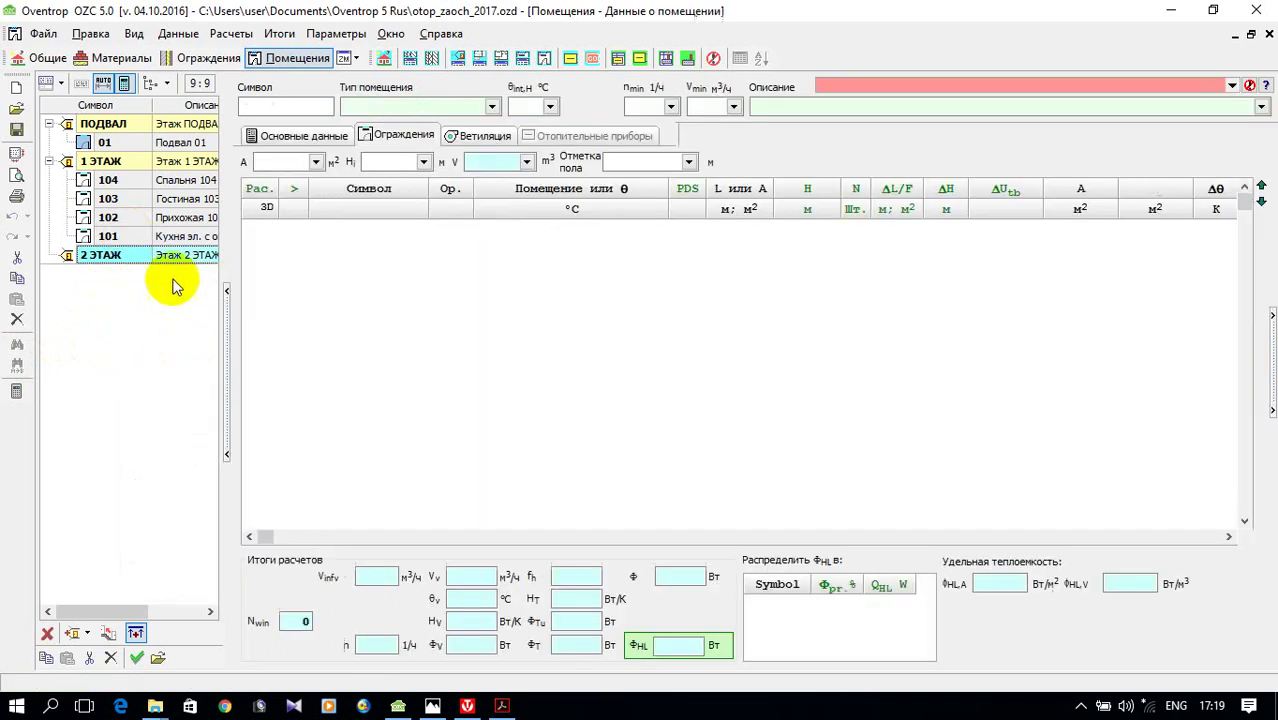
click(278, 104)
text(201)
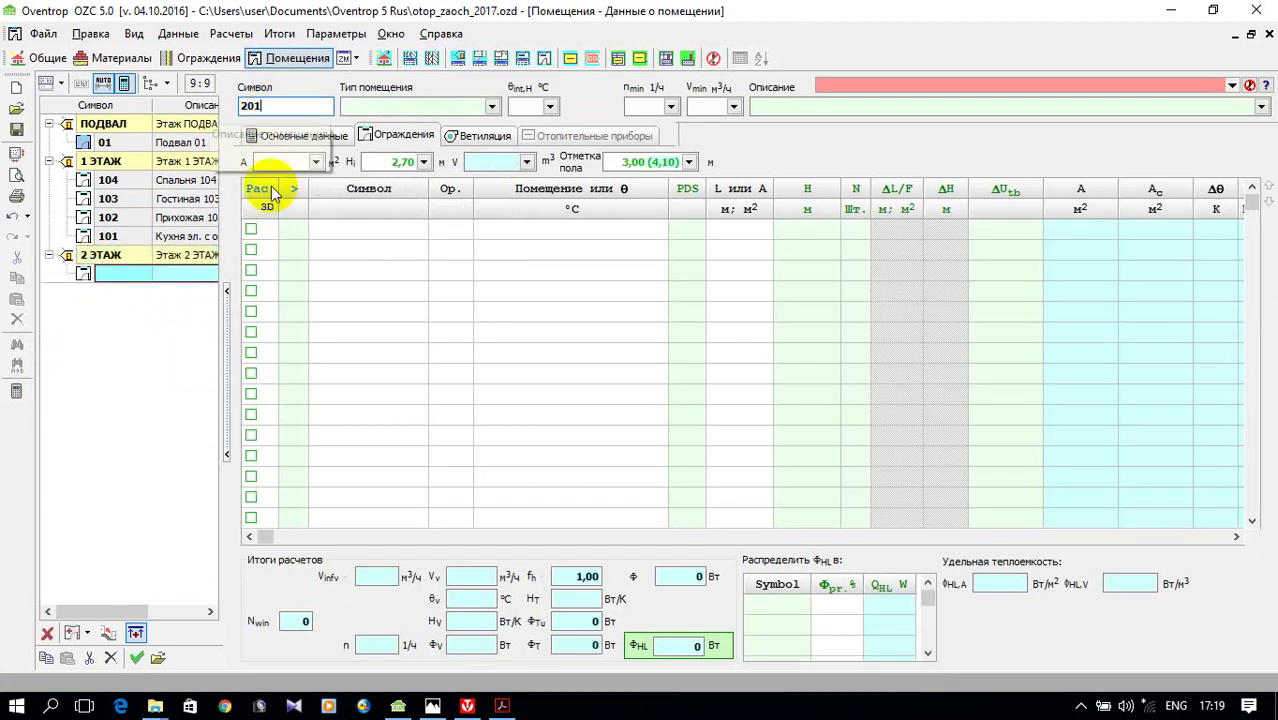
click(432, 706)
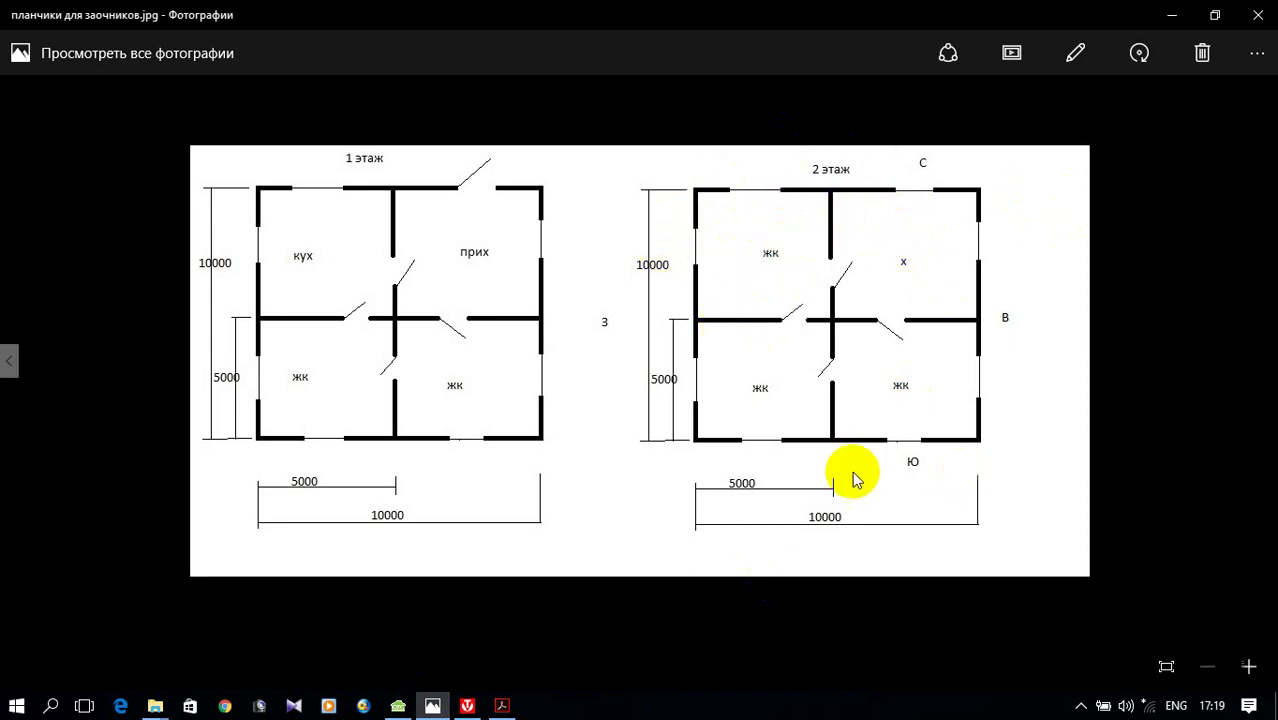
click(387, 706)
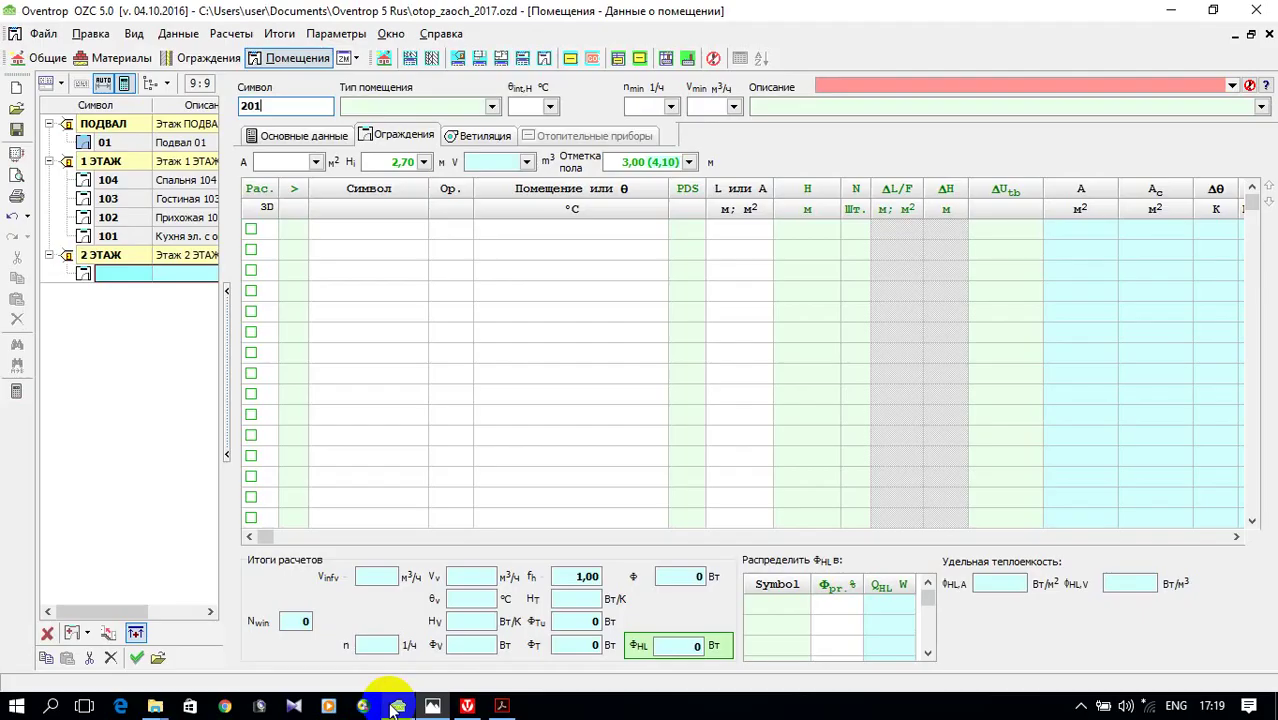
- Define room 201 as type Спальня with an internal temperature of 21 °C and a floor area of 25 m²
click(491, 107)
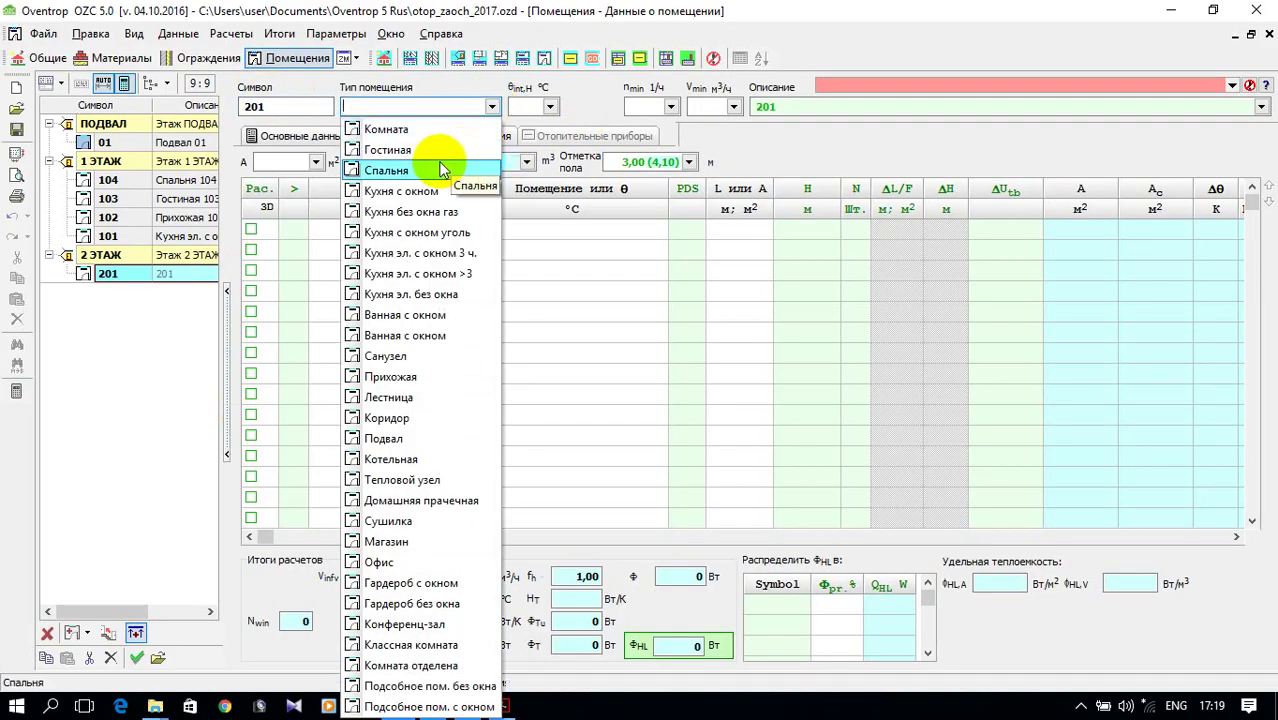
click(443, 170)
click(528, 108)
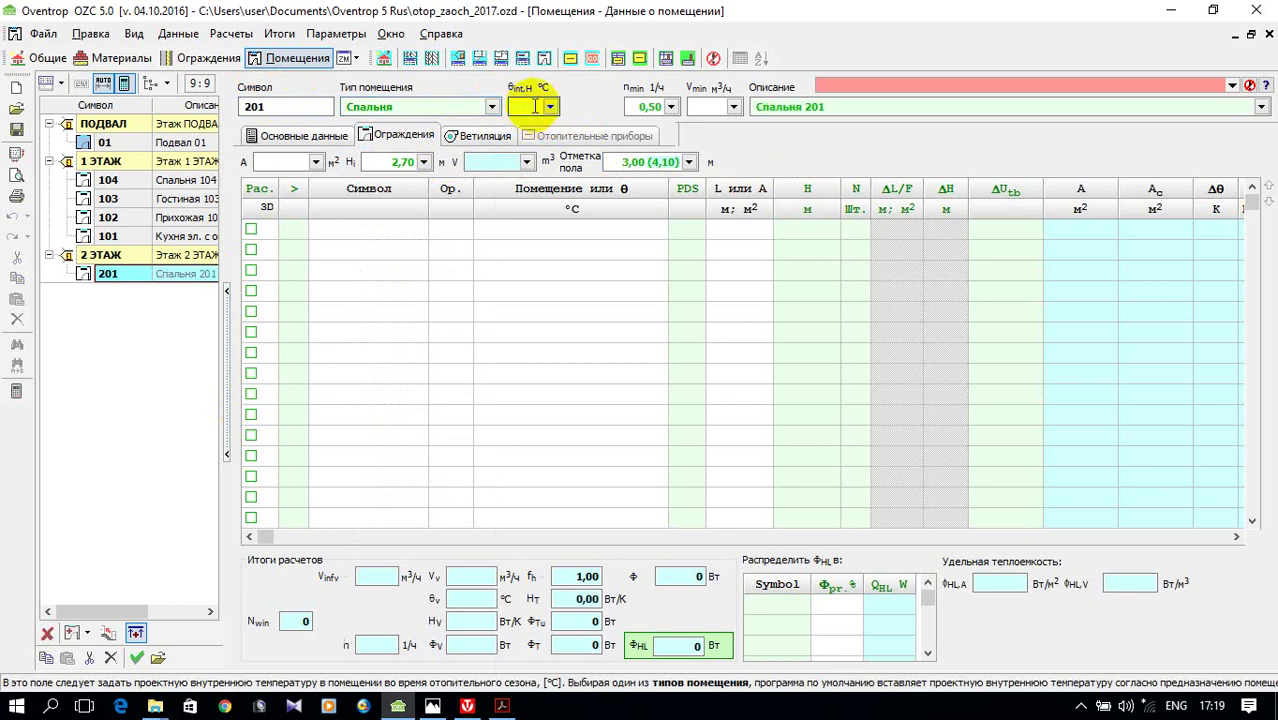
text(21)
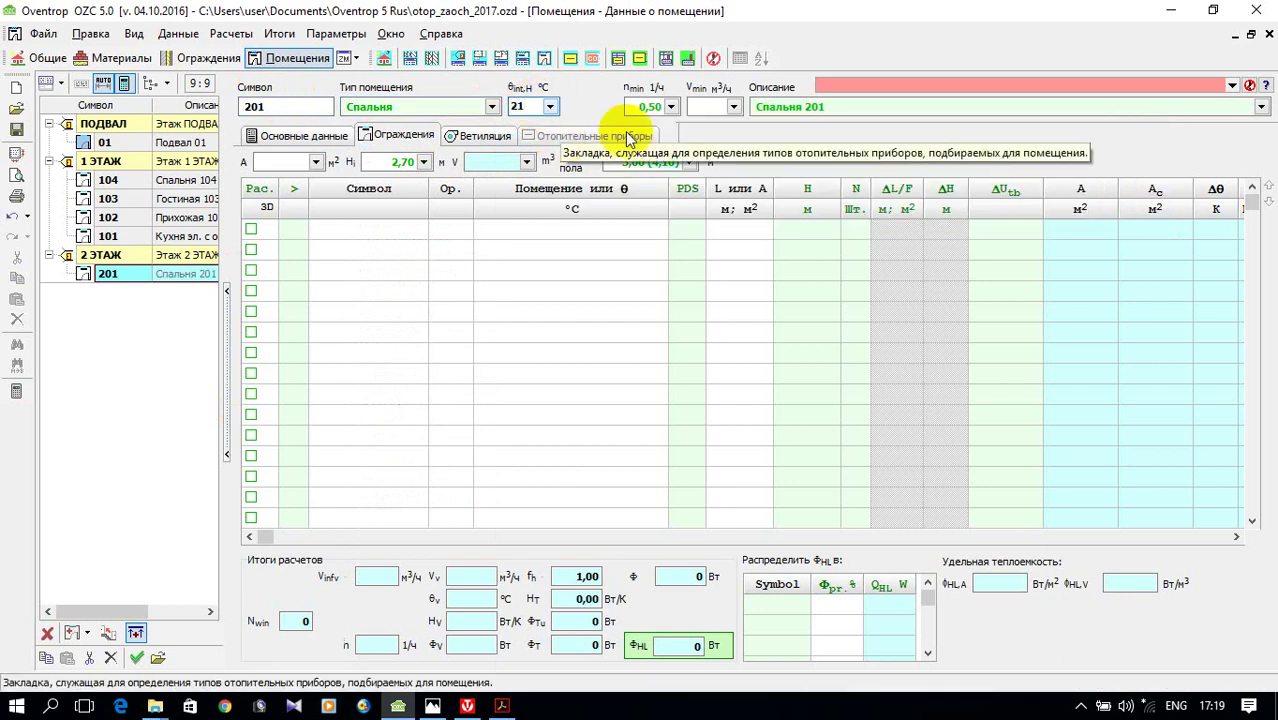
click(293, 163)
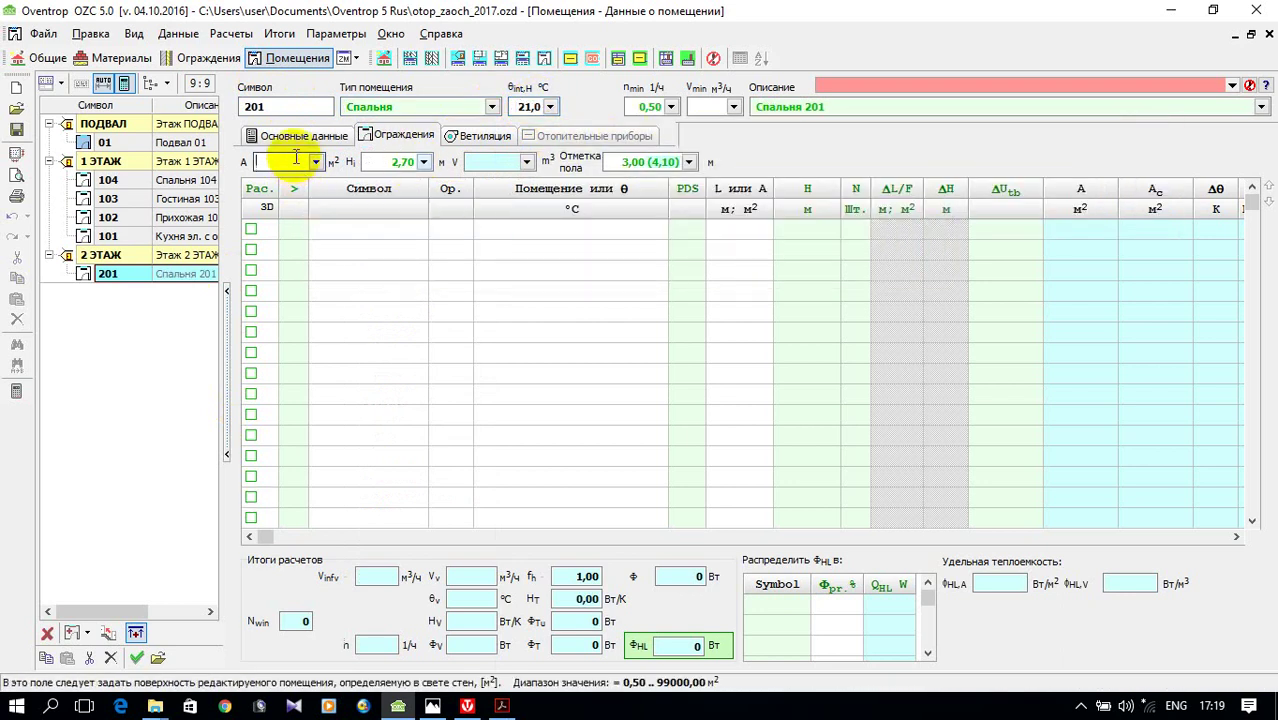
text(25)
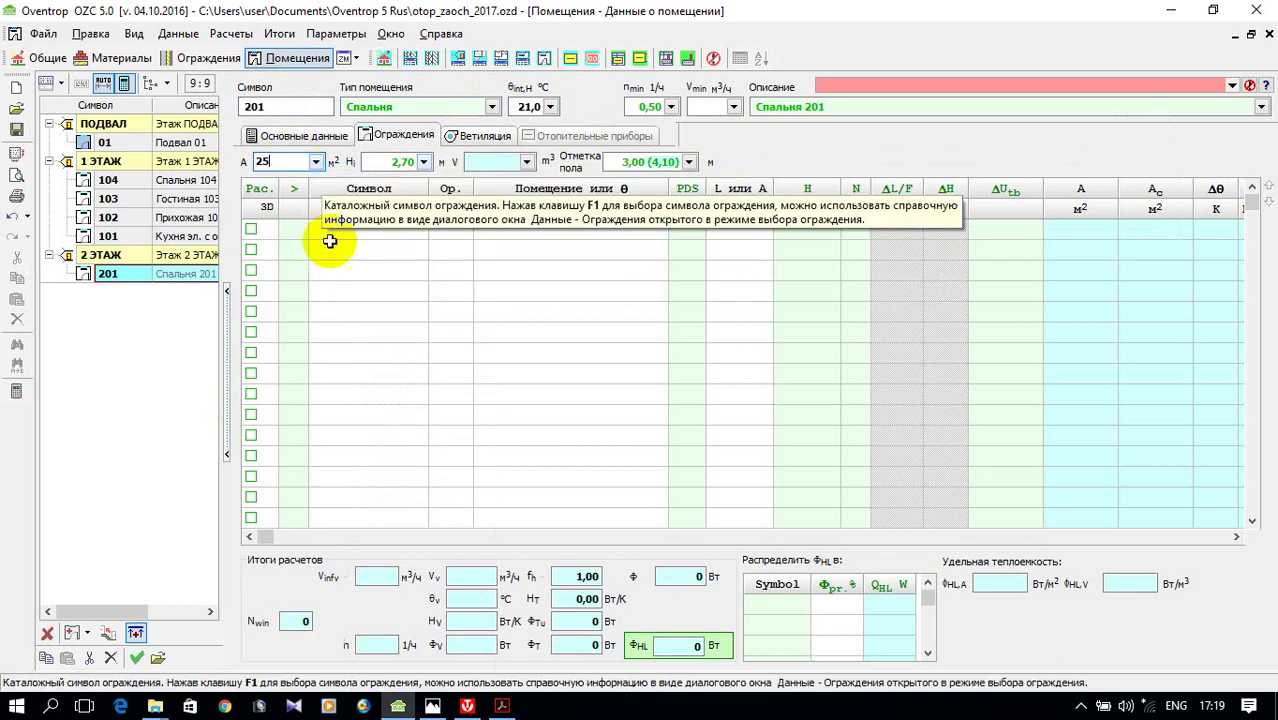
- Add the external wall СН1 and its window СП10Х14 as the first two enclosures of room 201
click(335, 240)
click(418, 230)
click(436, 230)
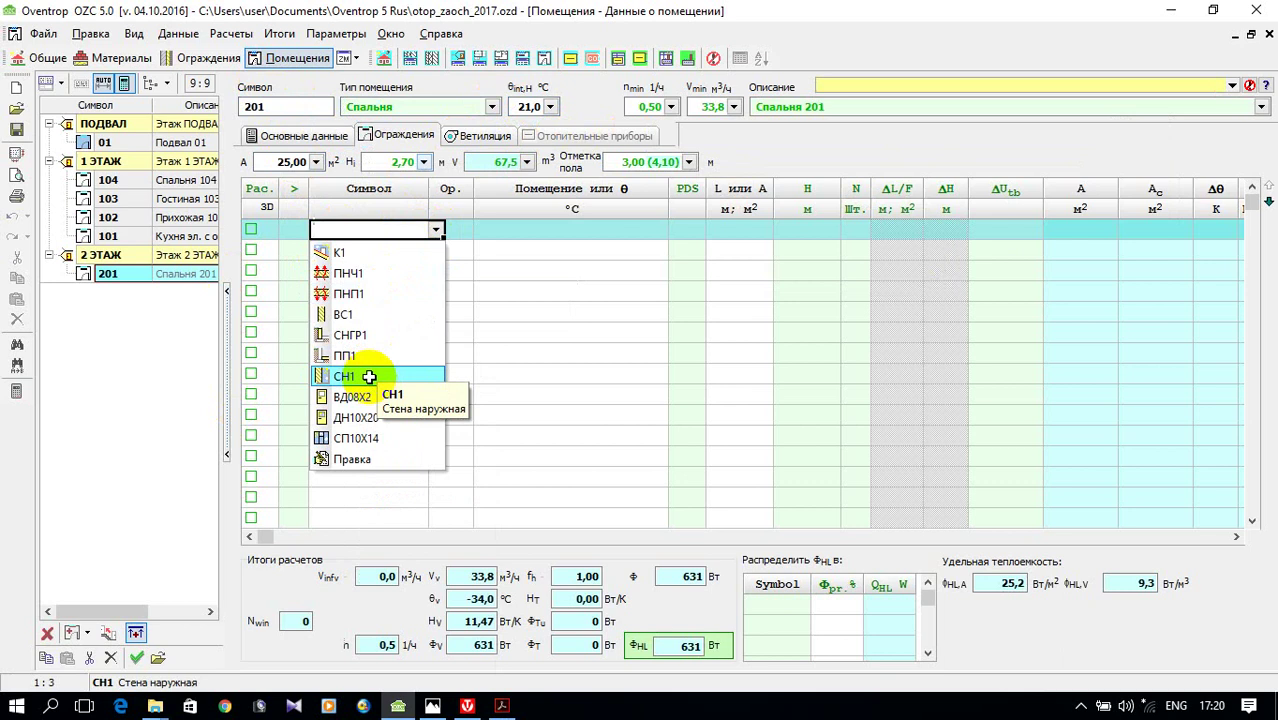
click(355, 375)
click(415, 255)
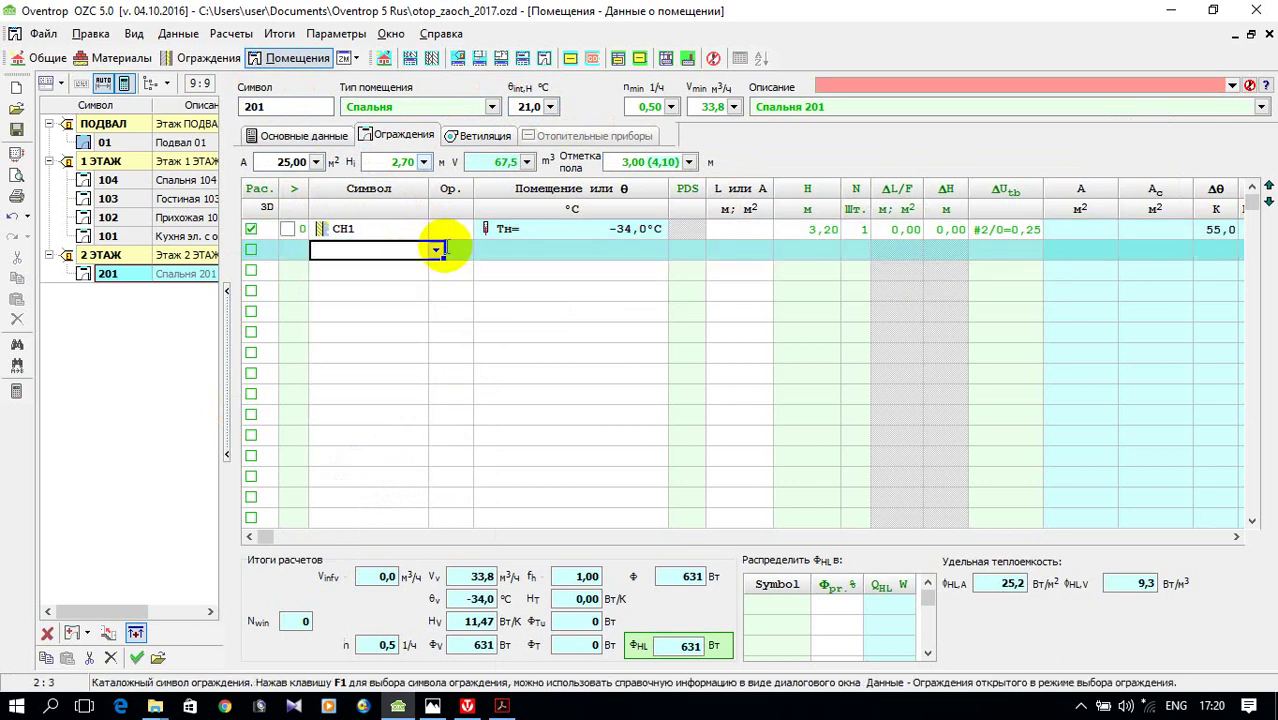
click(436, 251)
click(383, 450)
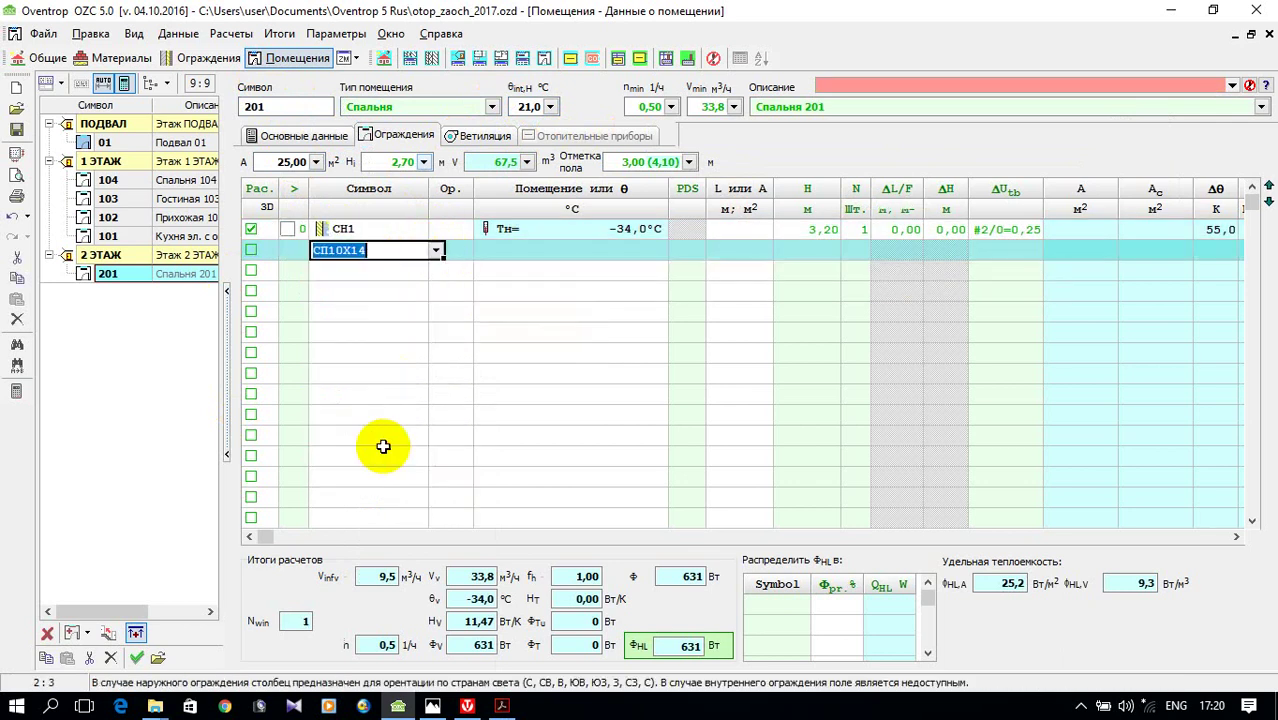
- Add a second external wall СН1 with its own СП10Х14 window to room 201's enclosures
click(390, 271)
click(436, 272)
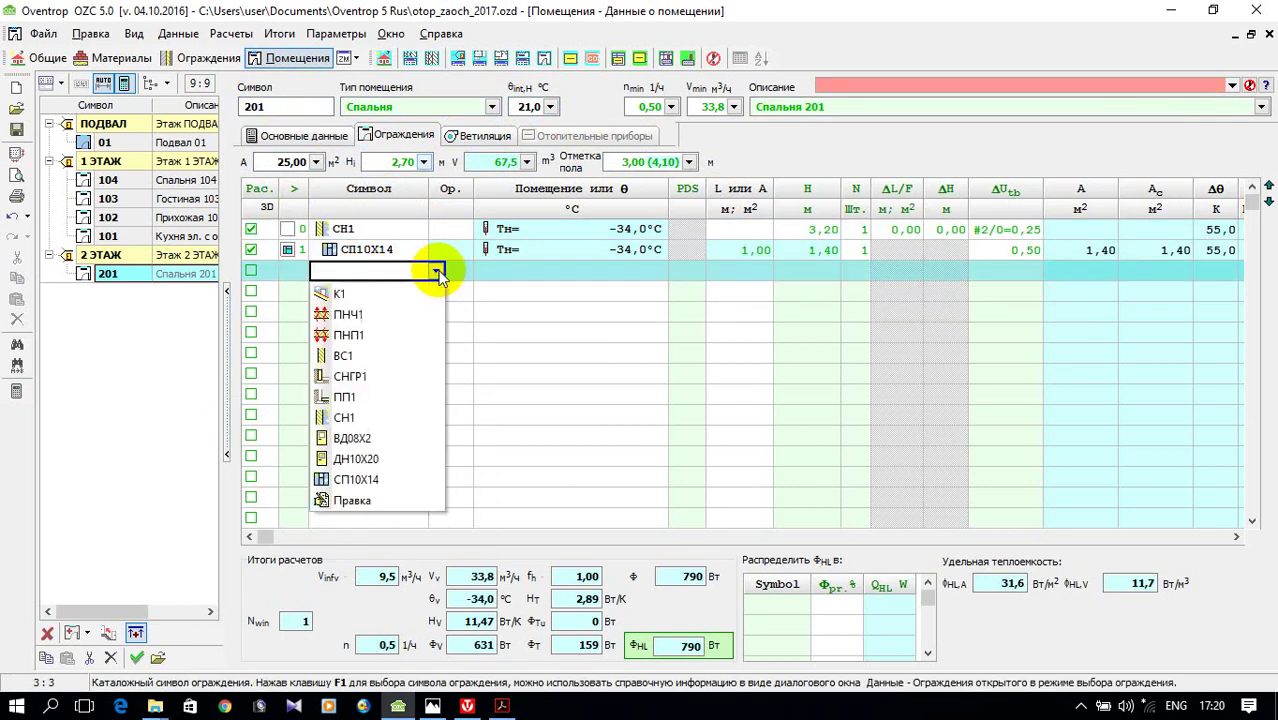
click(399, 414)
click(368, 293)
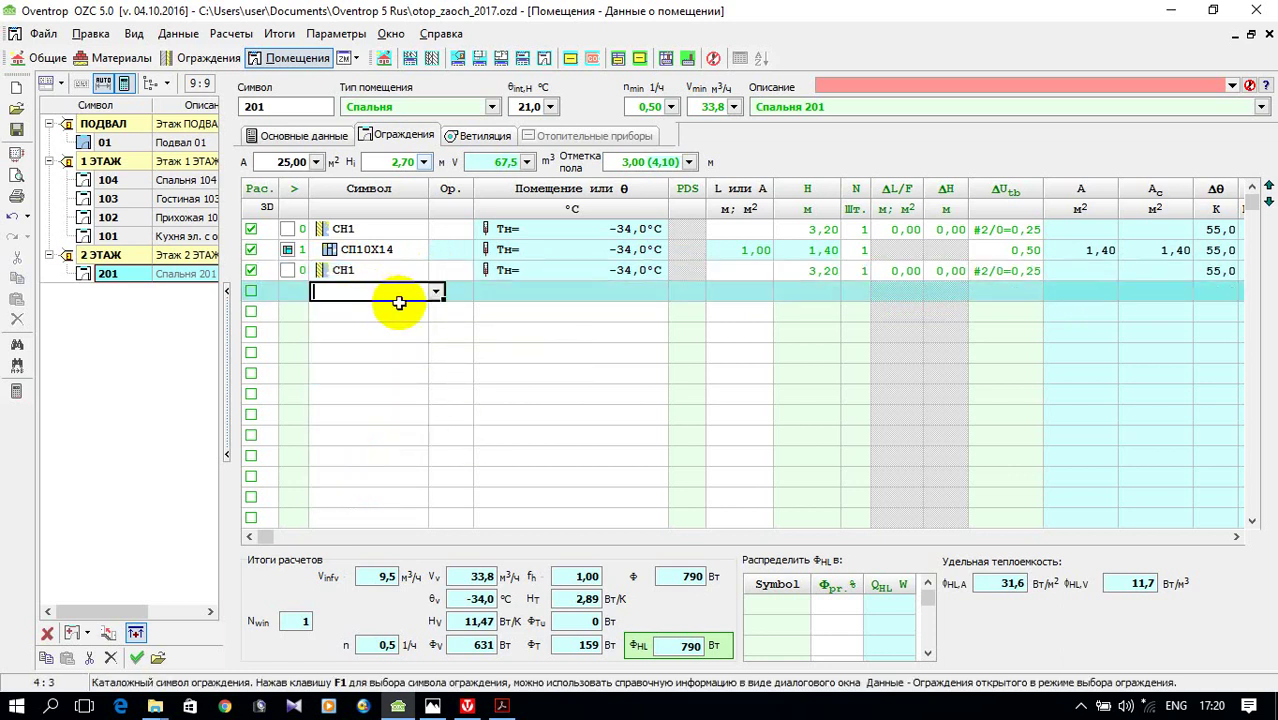
click(436, 291)
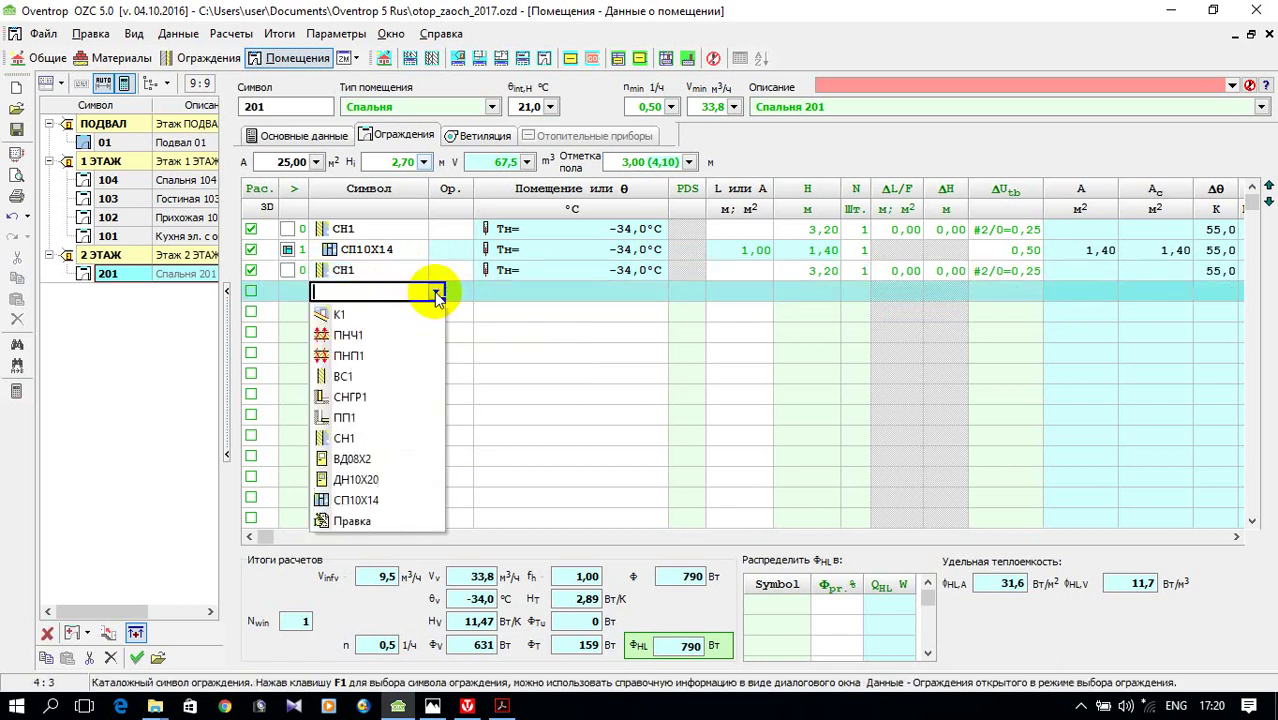
click(391, 500)
- Orient room 201's first СН1 wall to the west (W) and its second СН1 wall to the north (N)
click(456, 231)
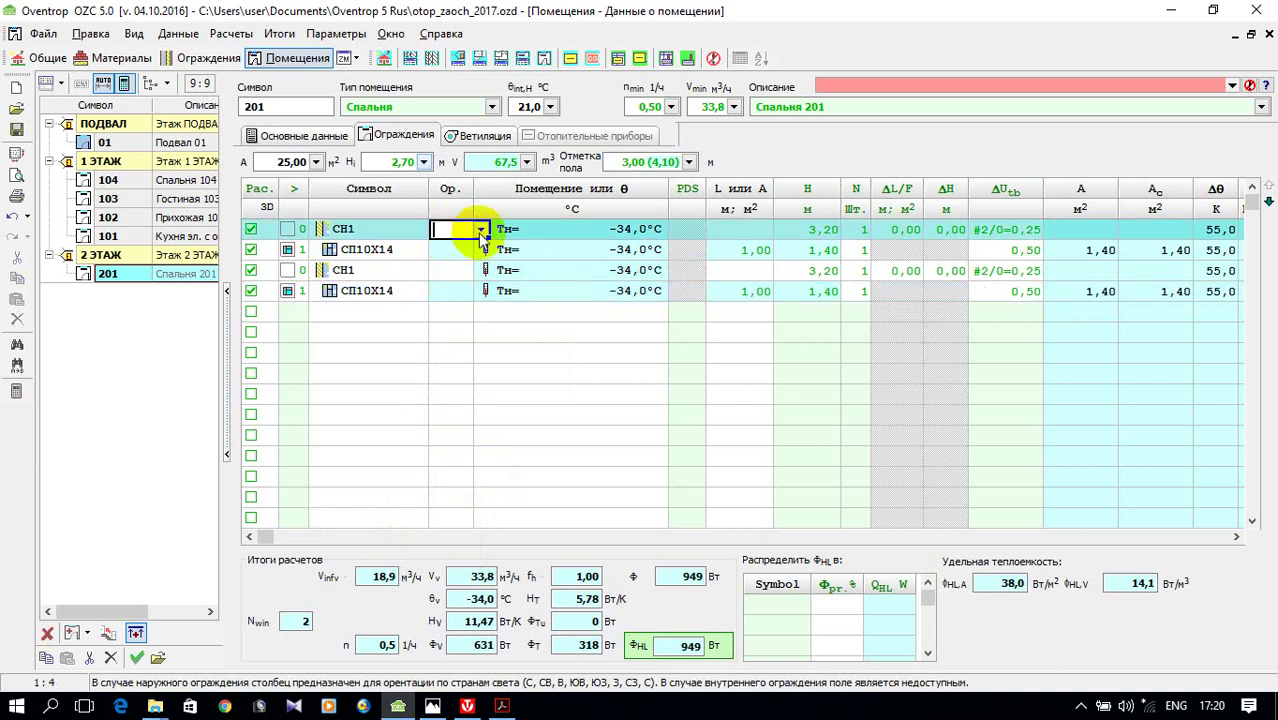
click(480, 230)
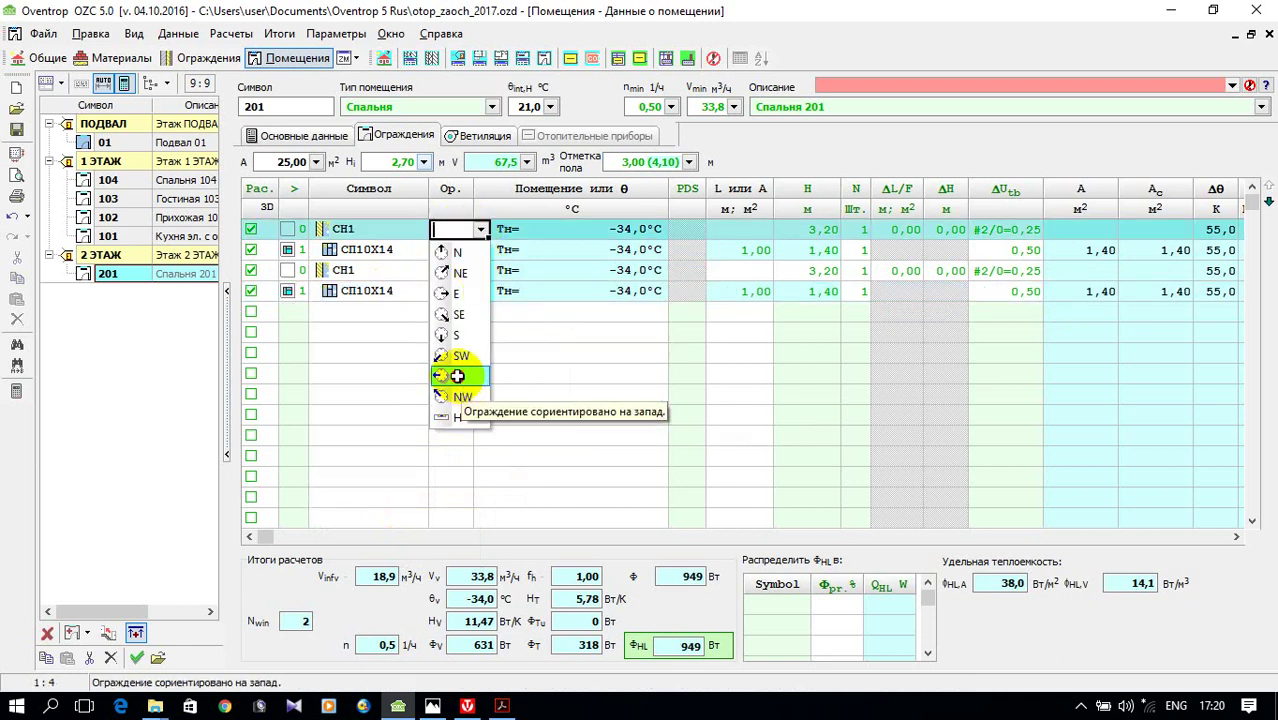
click(450, 376)
click(462, 271)
click(480, 271)
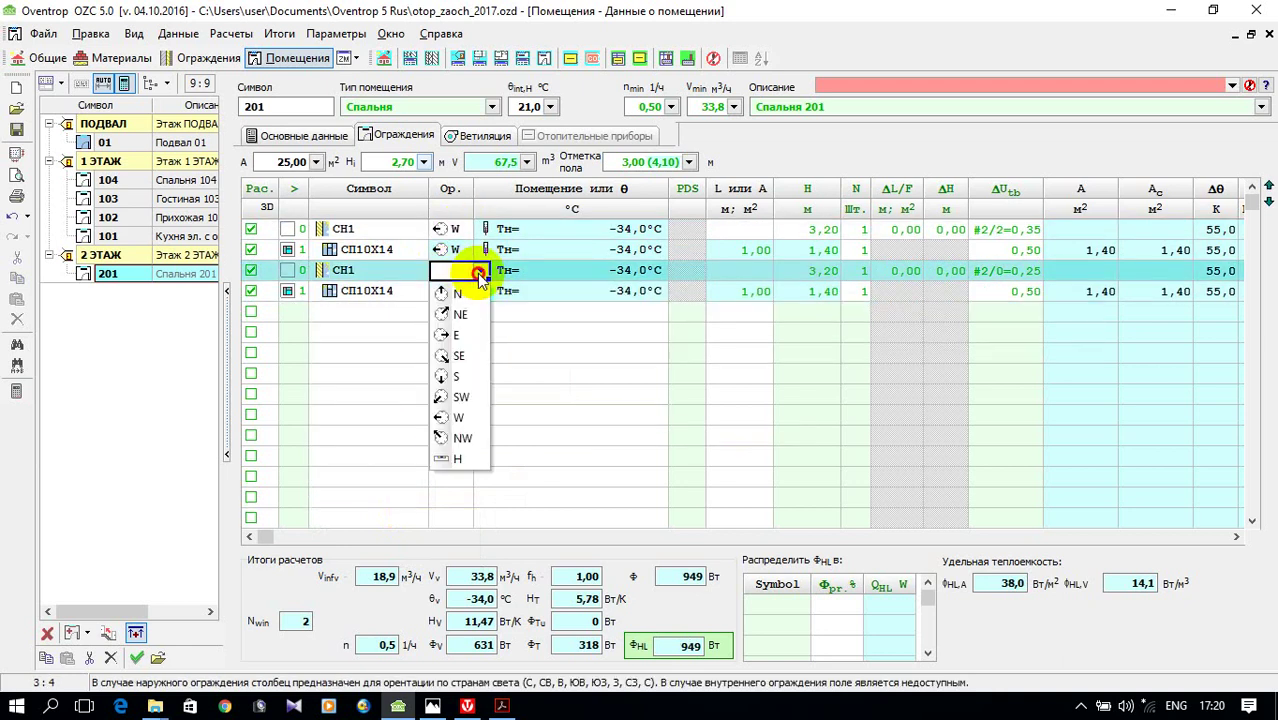
click(457, 293)
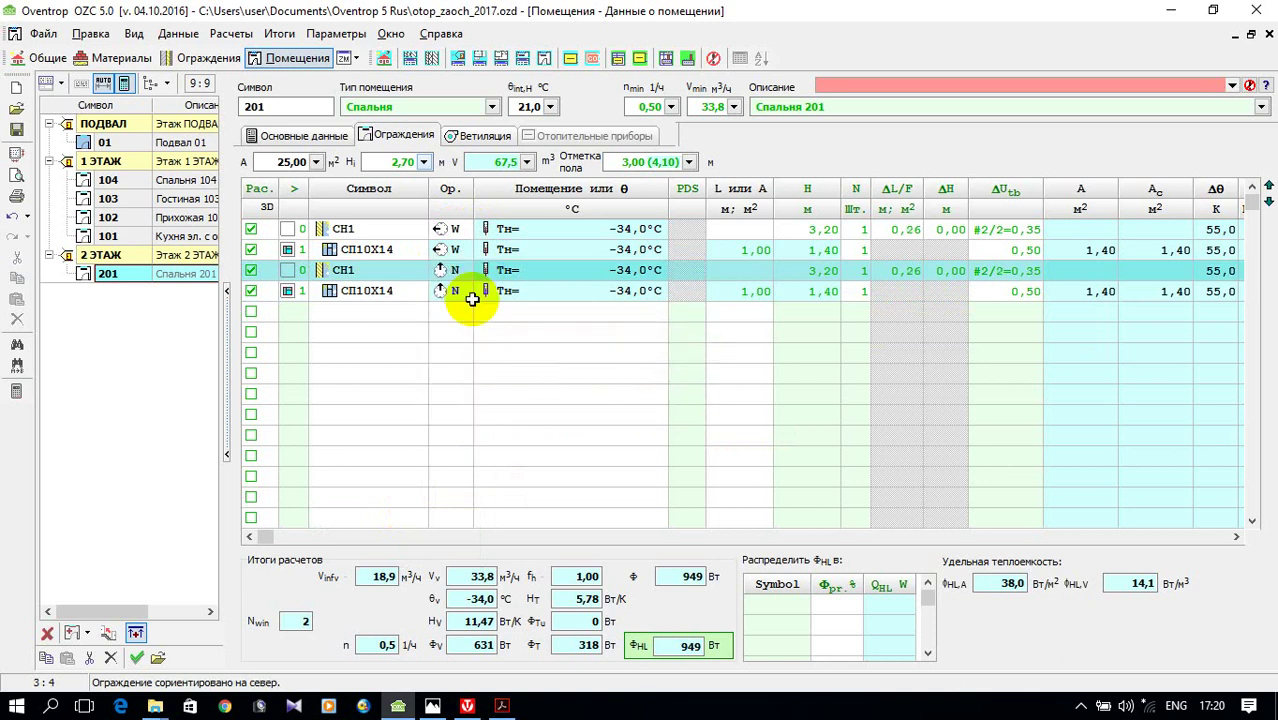
- Set the length of both external СН1 walls of room 201 to 5 m
click(745, 230)
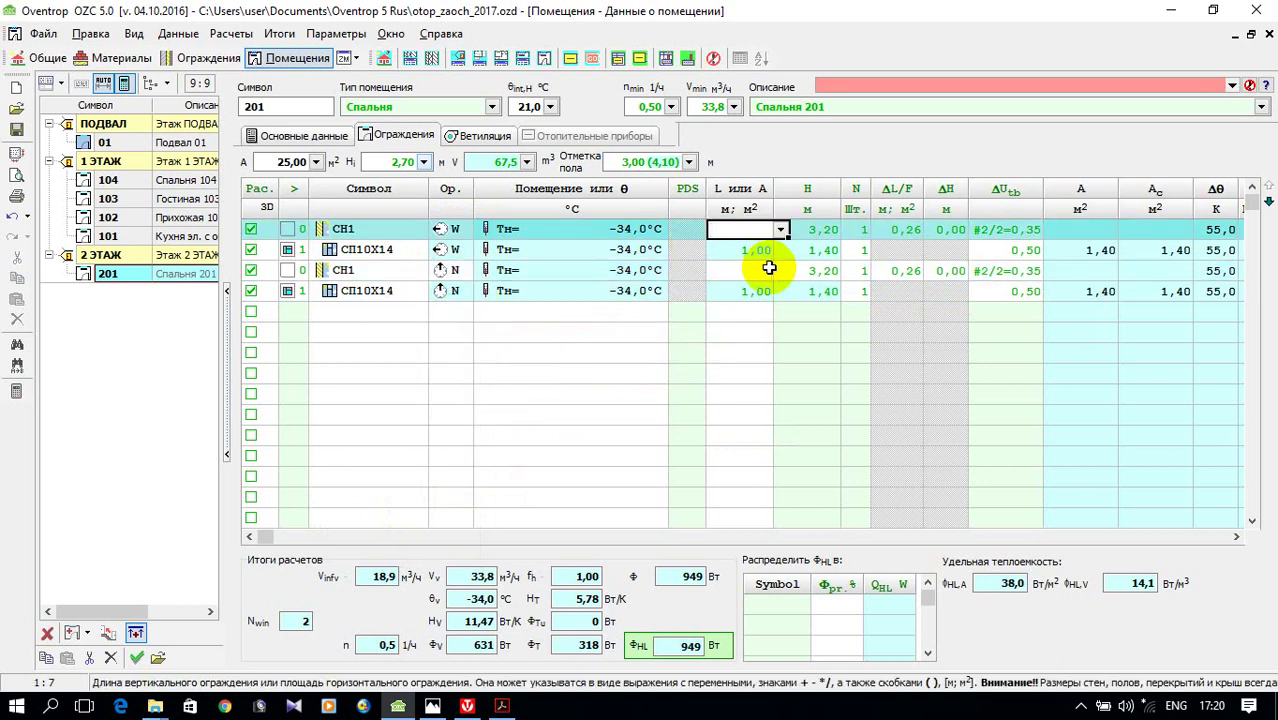
text(5)
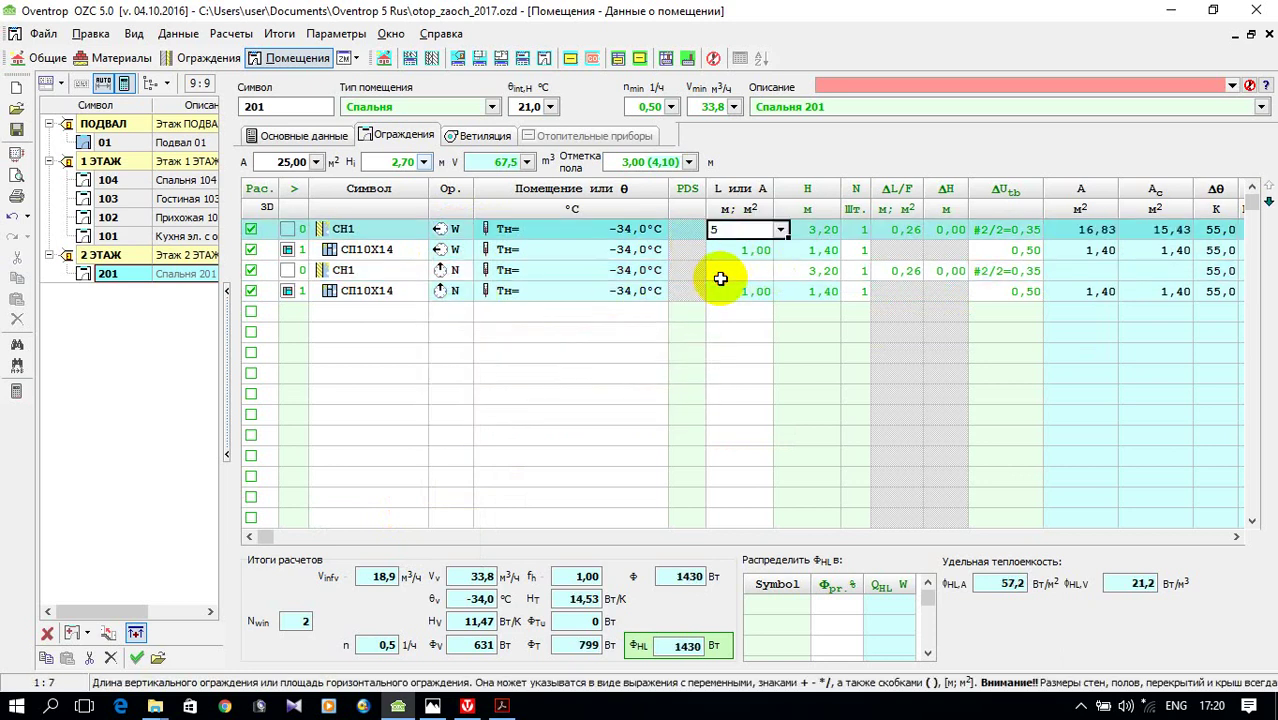
click(722, 274)
text(5)
click(651, 367)
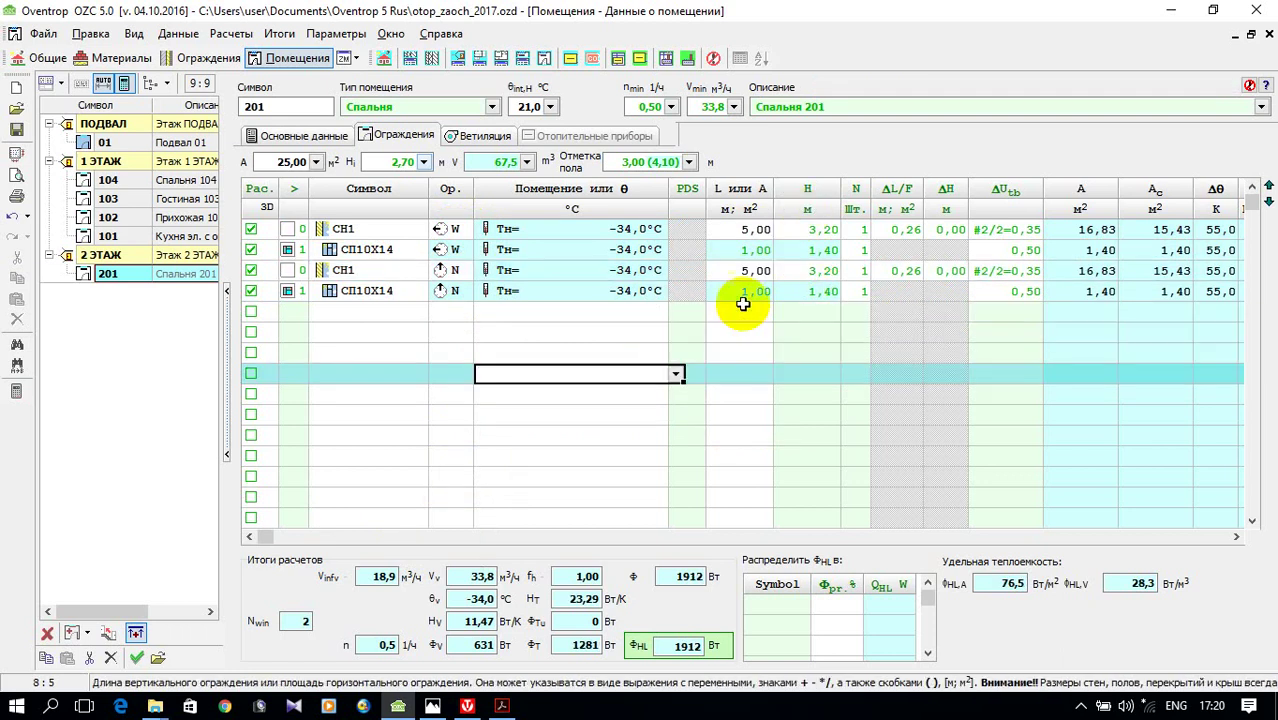
- Check the second-floor layout on the house plan and add a room with the symbol 202 to 2 ЭТАЖ
mouse_move(493, 298)
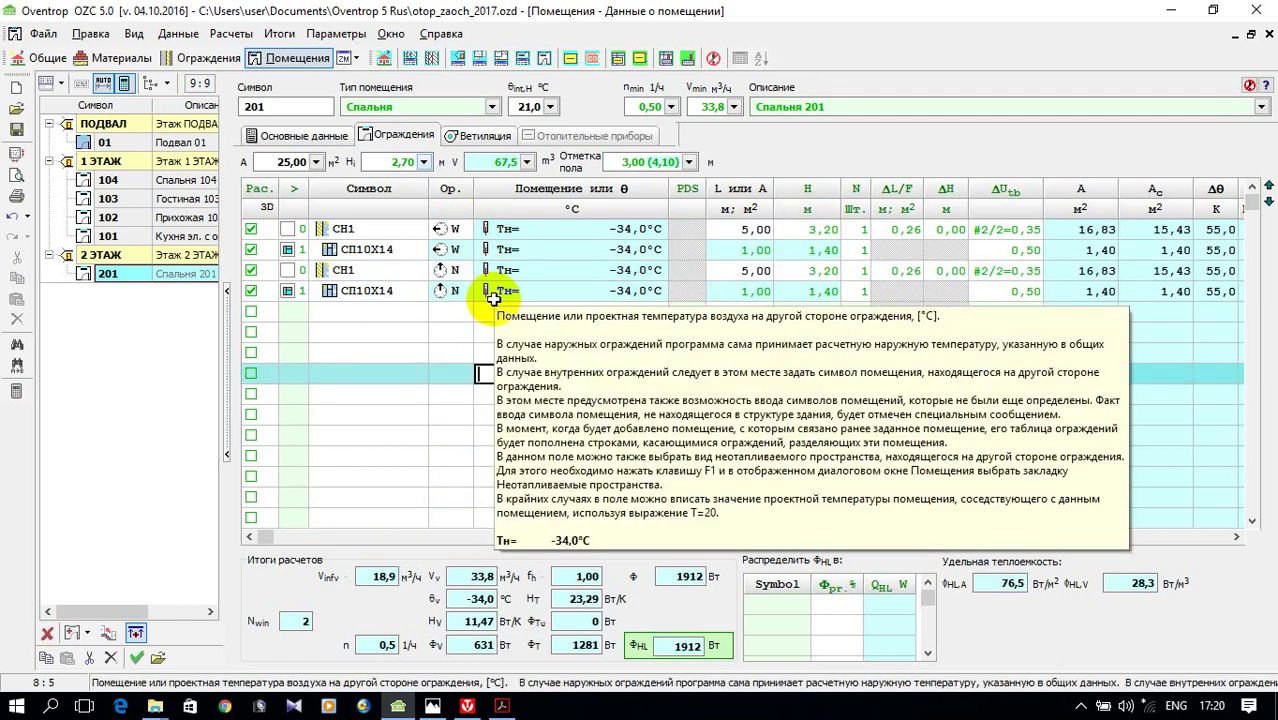
click(408, 310)
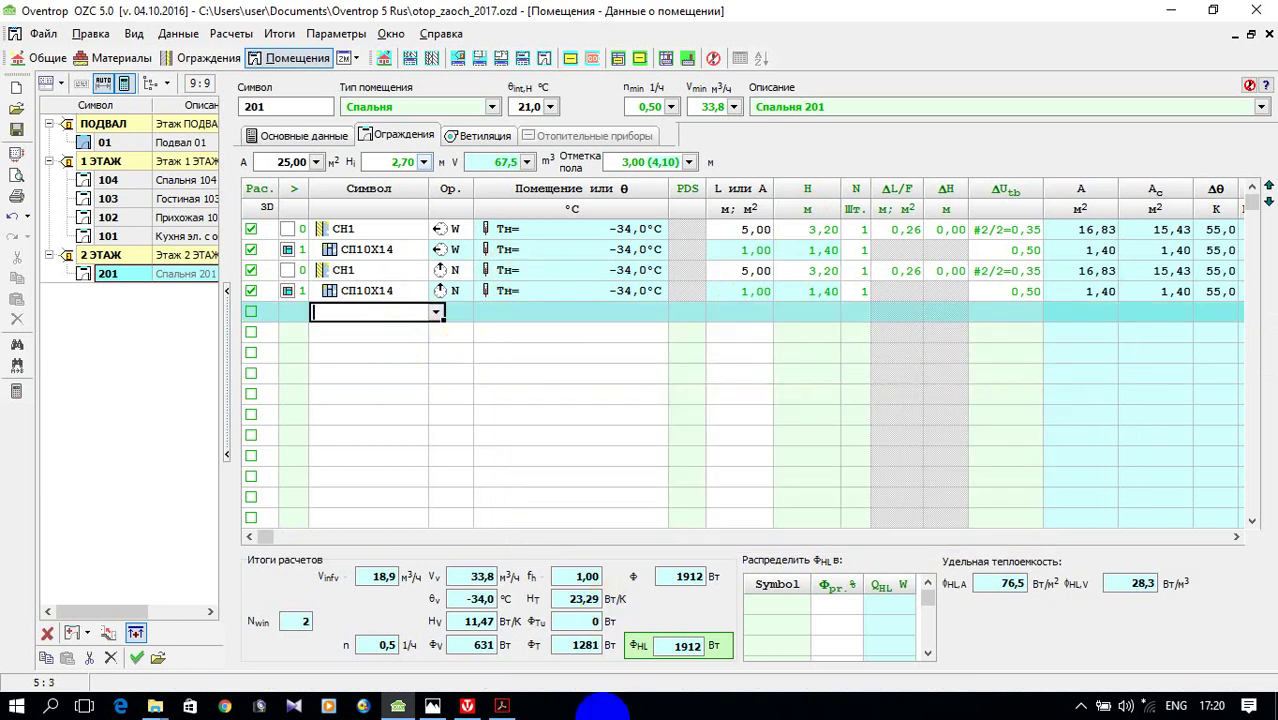
click(432, 704)
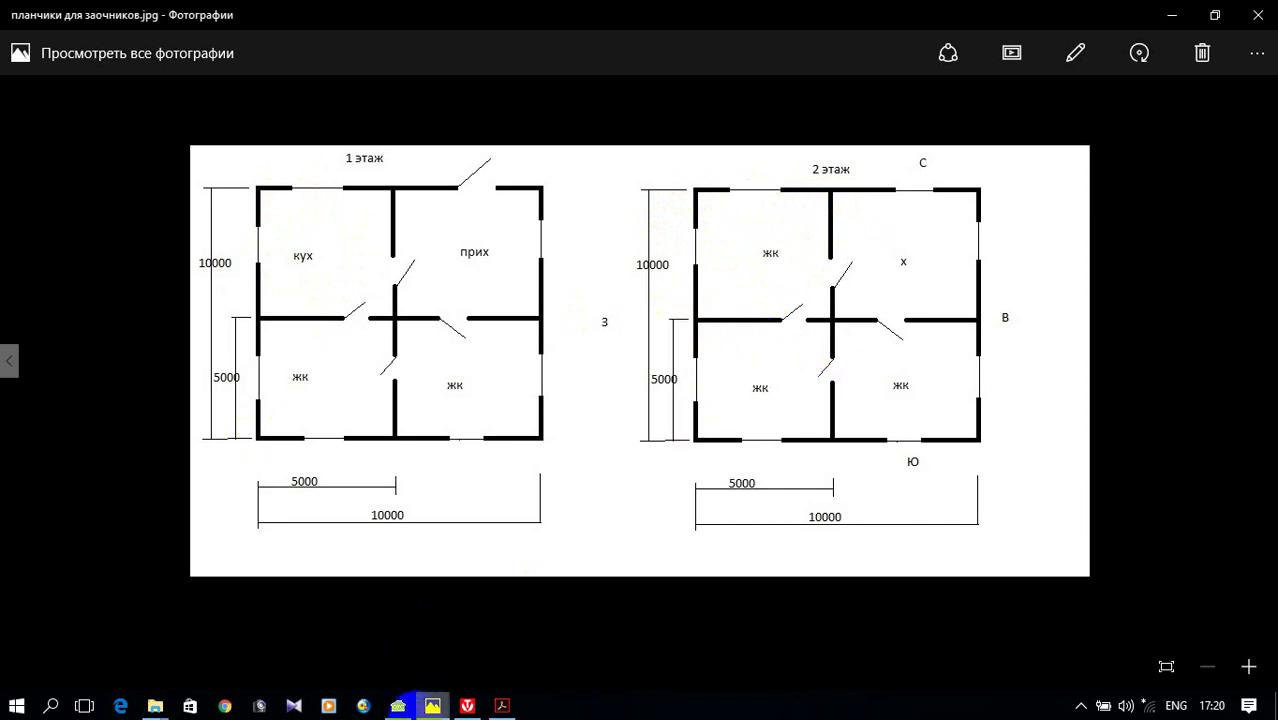
click(396, 706)
right_click(172, 304)
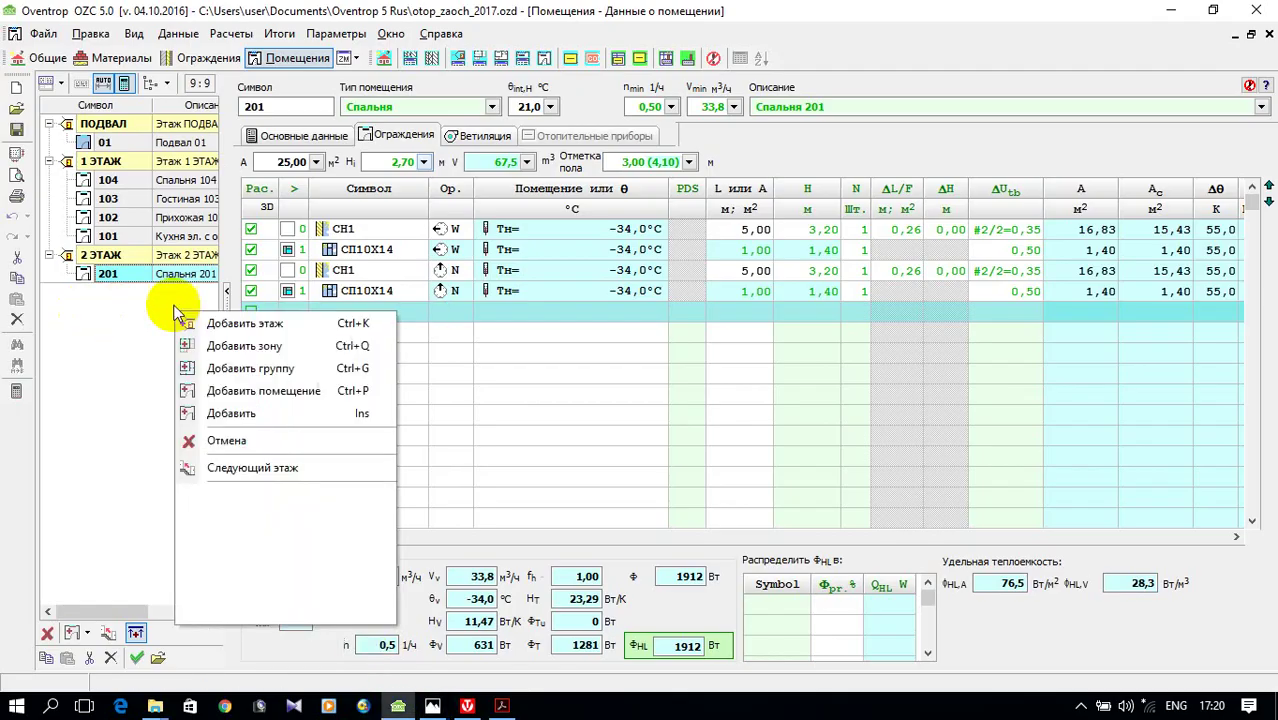
click(230, 390)
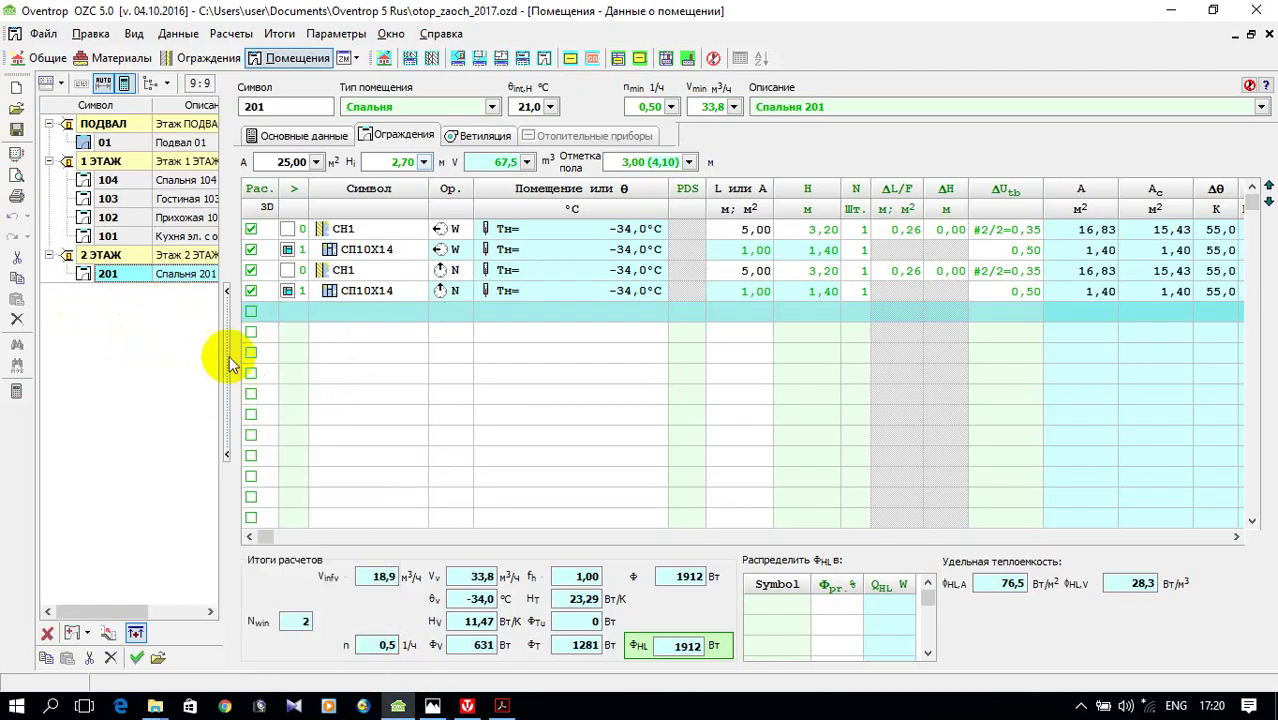
click(130, 278)
click(120, 294)
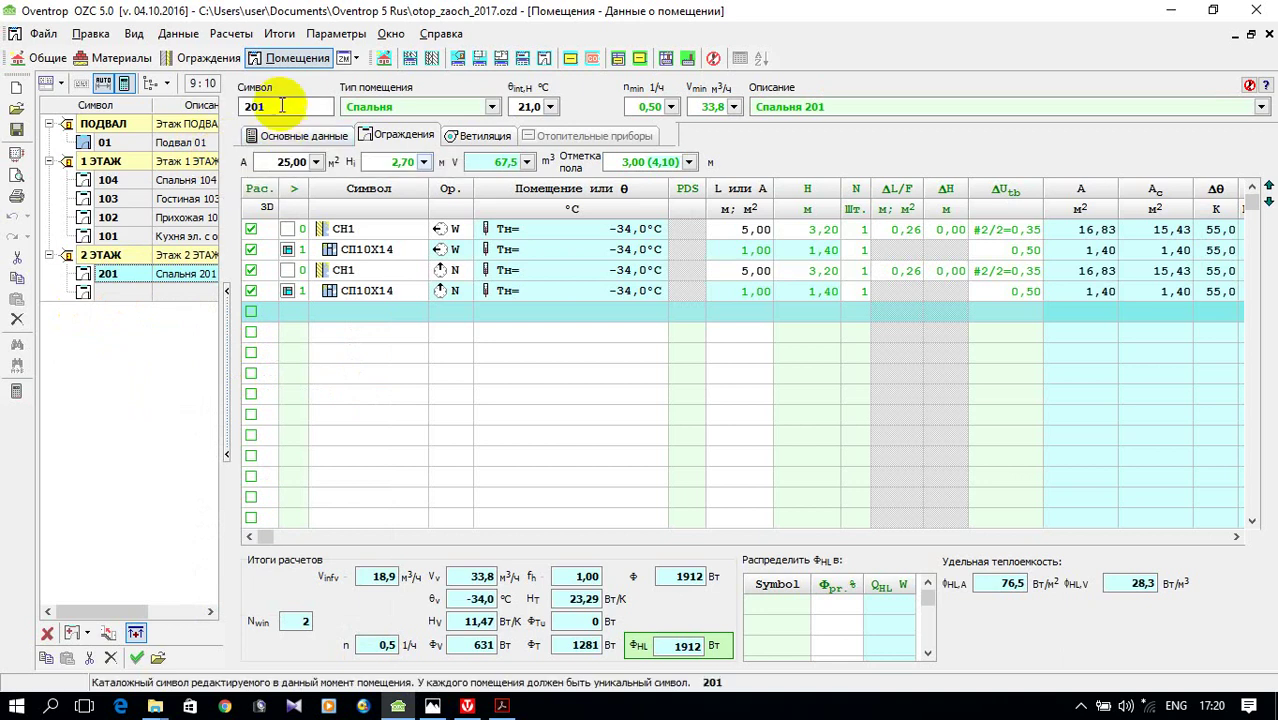
click(116, 292)
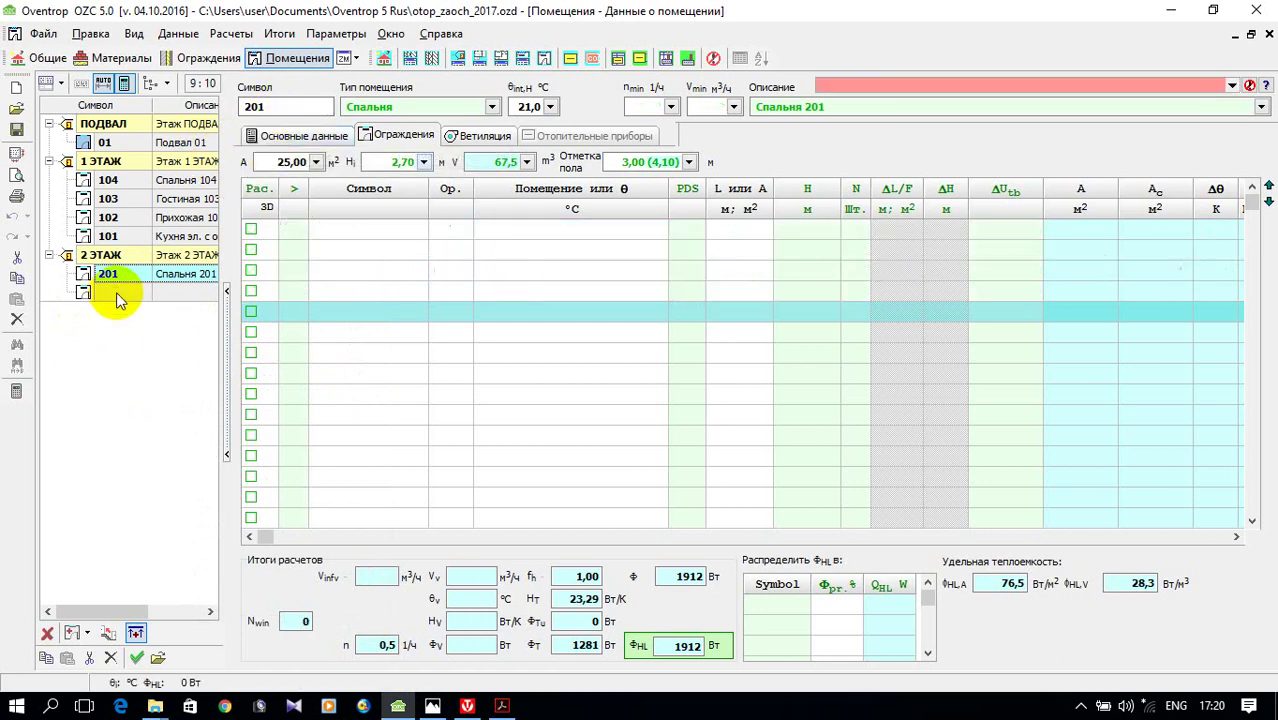
click(268, 107)
text(20)
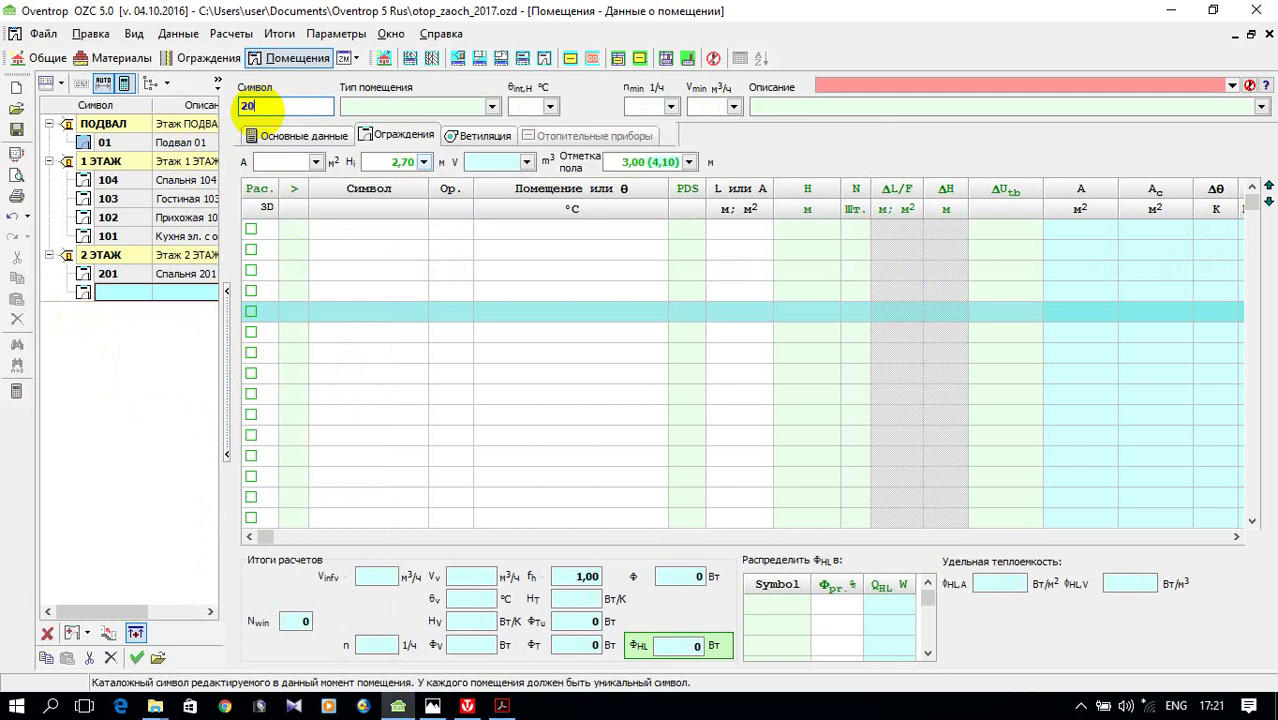
text(2)
- Define room 202 as type Прихожая with a floor area of 25 m²
click(495, 107)
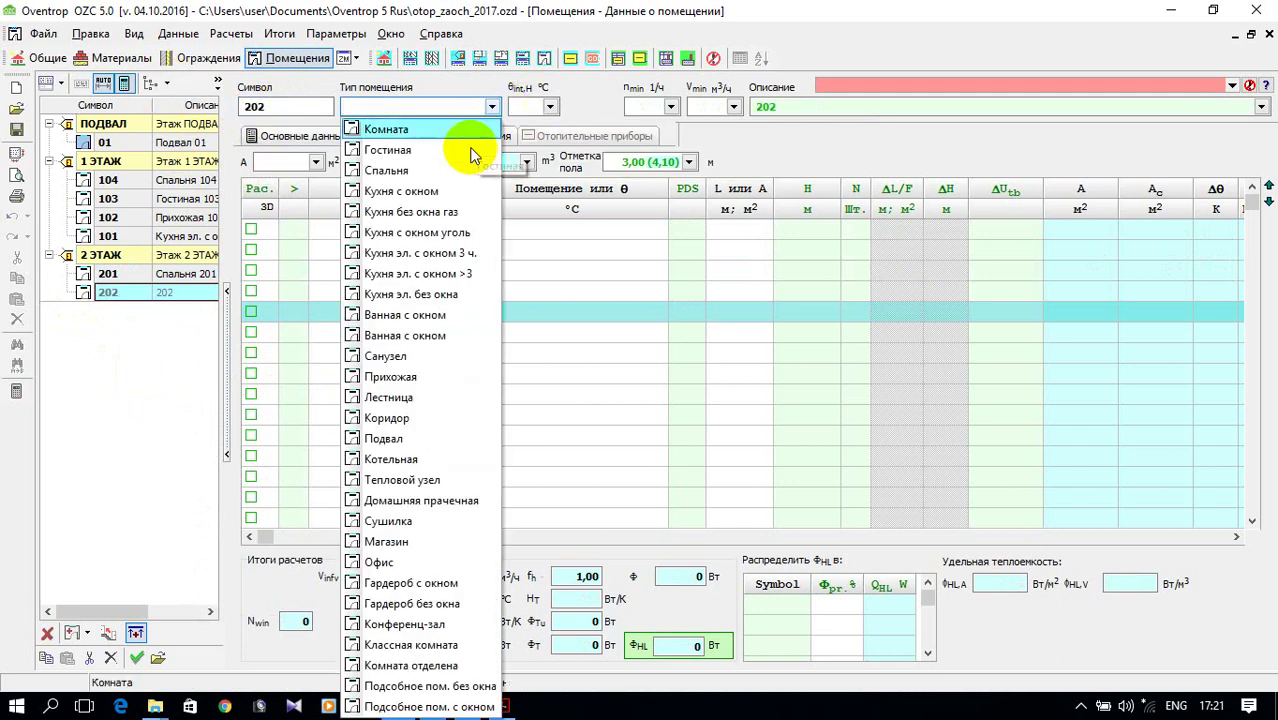
click(360, 376)
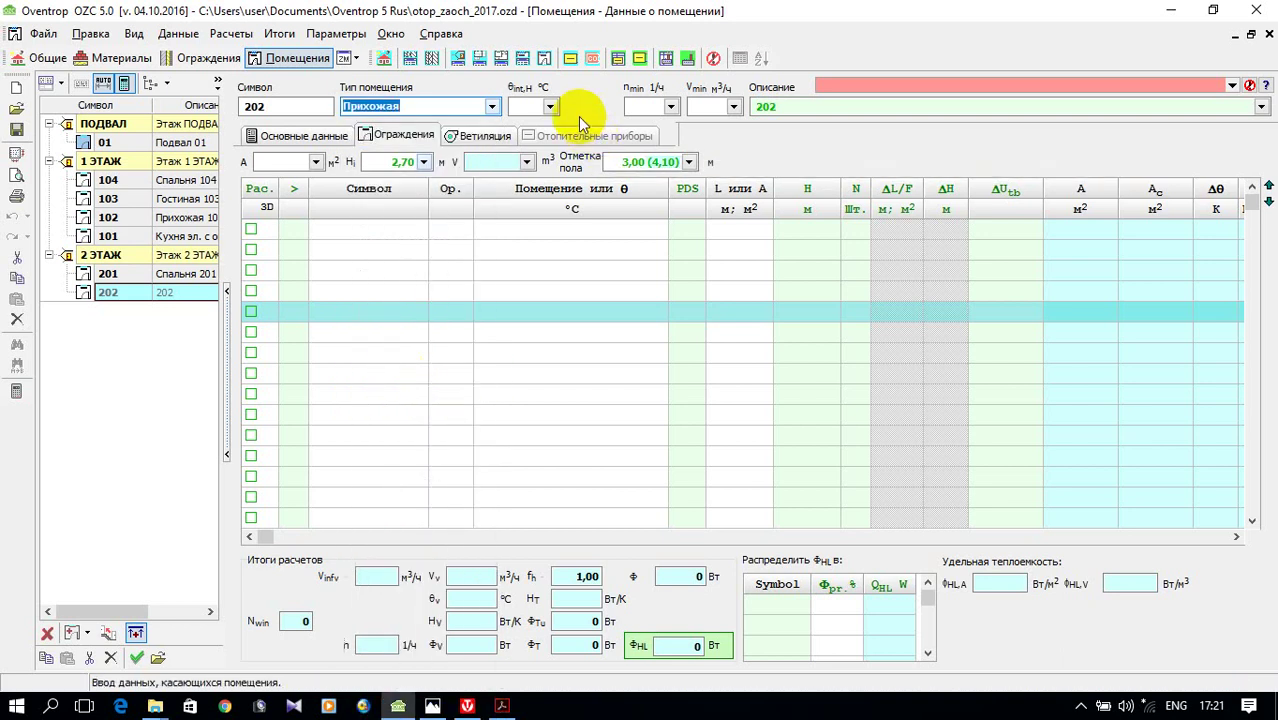
click(294, 160)
text(25)
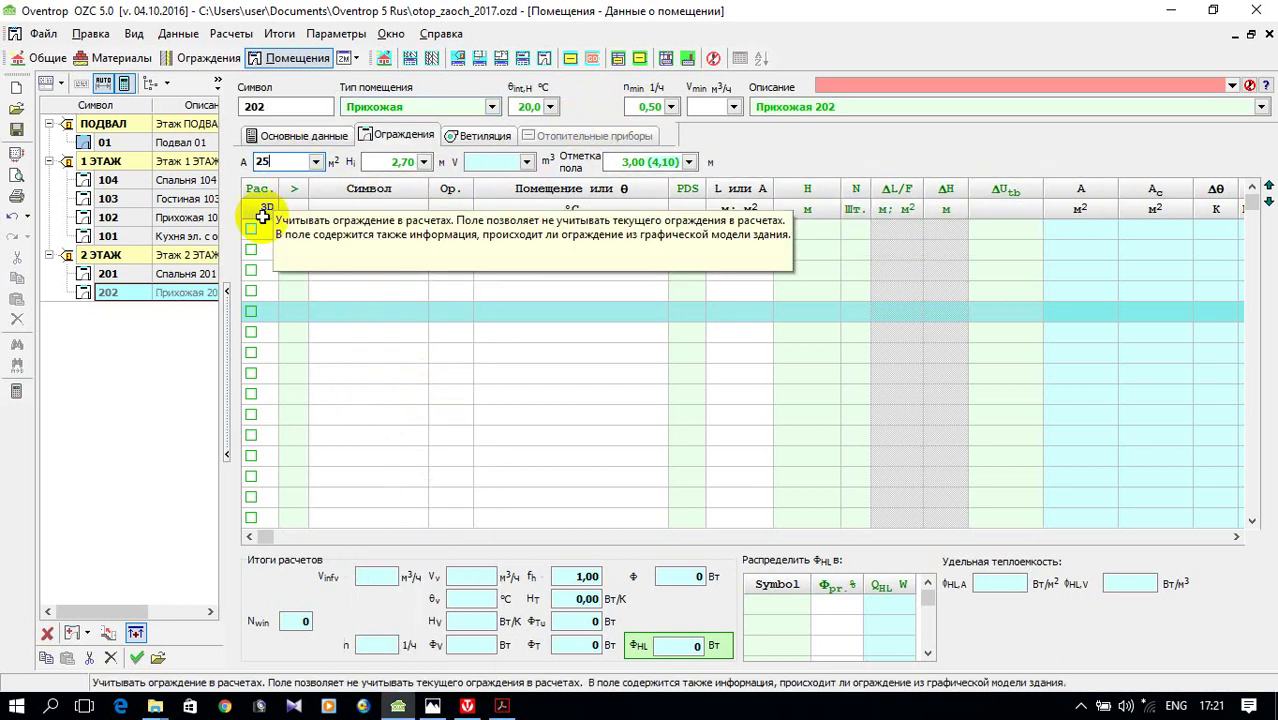
- Add the external wall СН1 and its window СП10Х14 as the first two enclosures of room 202
click(419, 233)
click(435, 230)
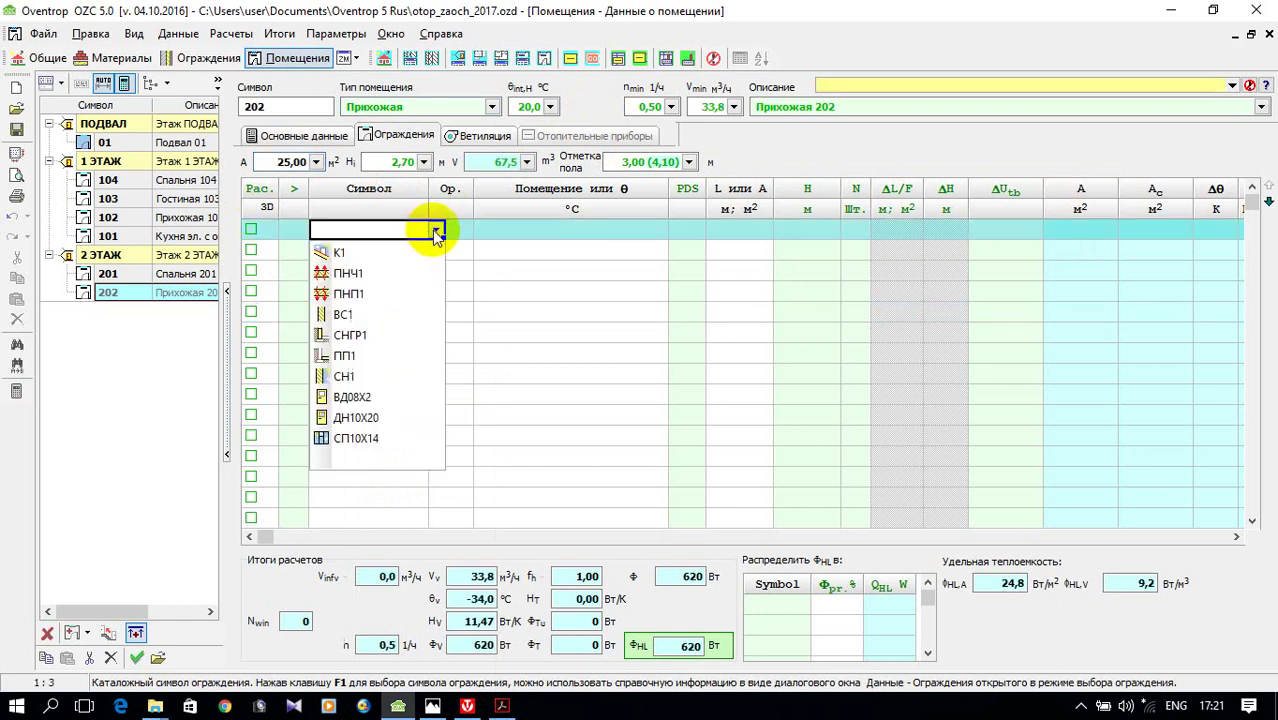
click(372, 397)
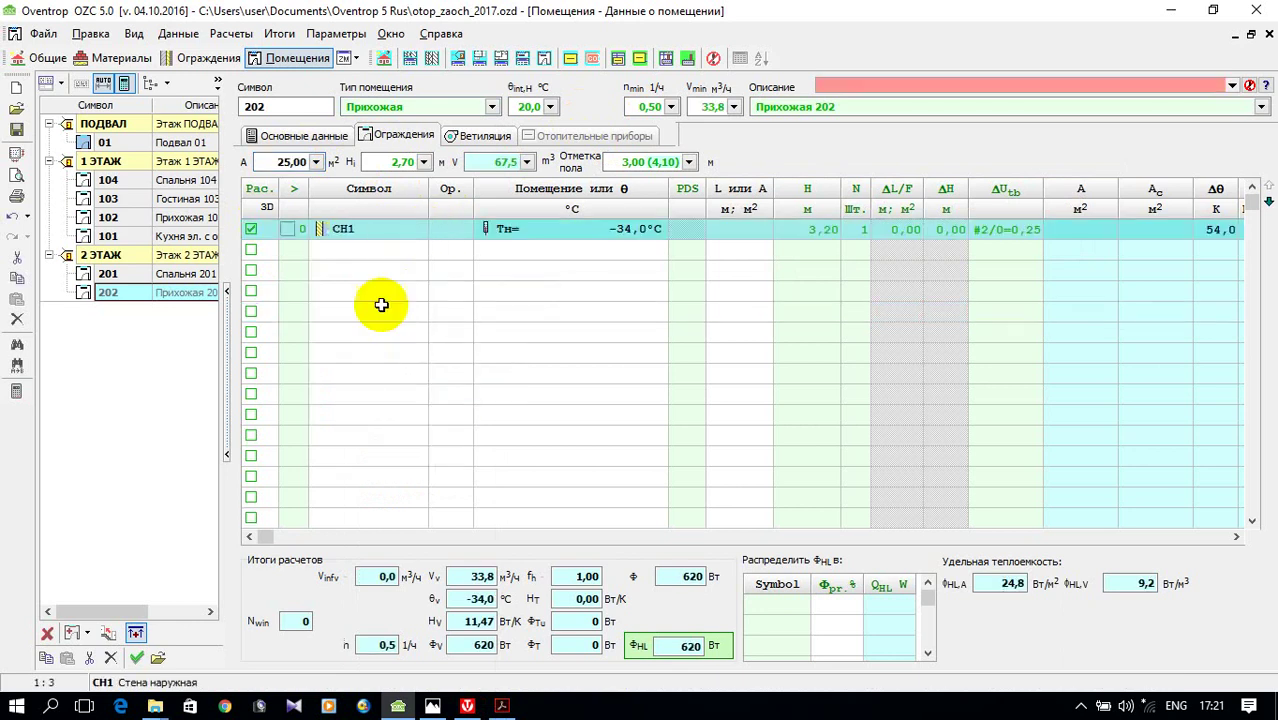
click(371, 251)
click(435, 251)
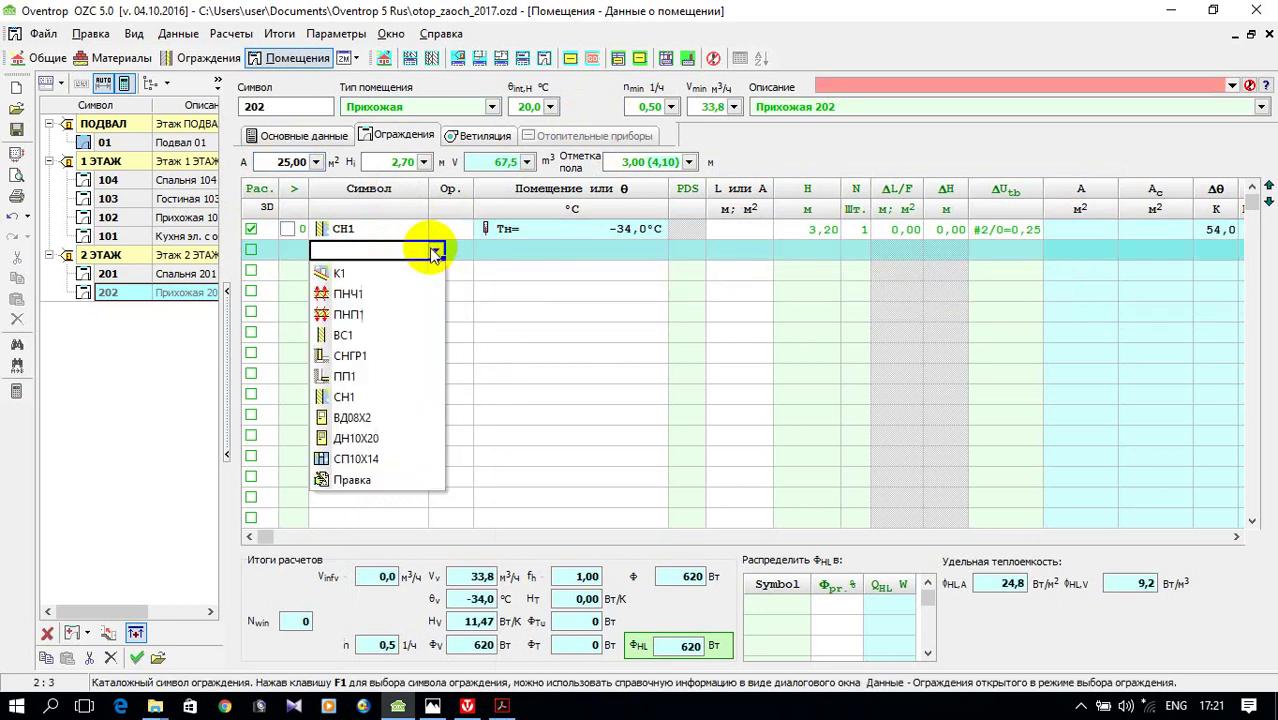
click(376, 460)
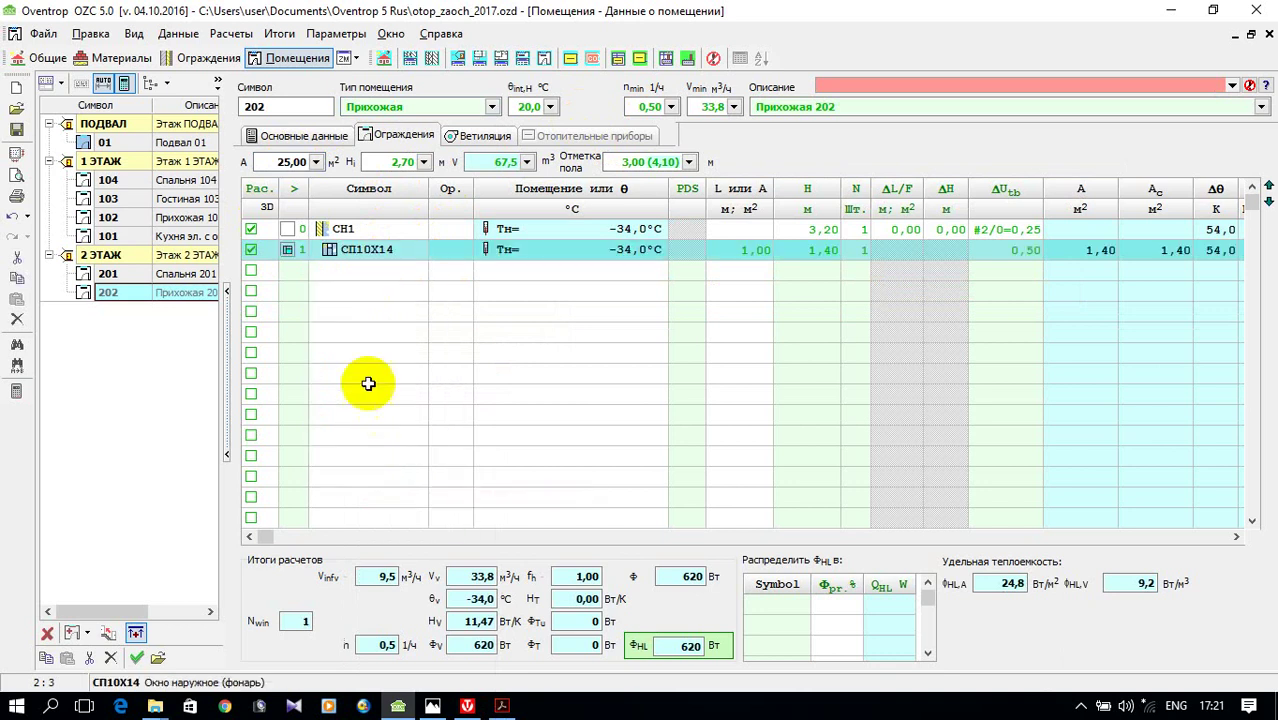
- Add a second external wall СН1 and its window СП10Х14 to the enclosures of room 202
click(360, 272)
click(435, 276)
click(371, 408)
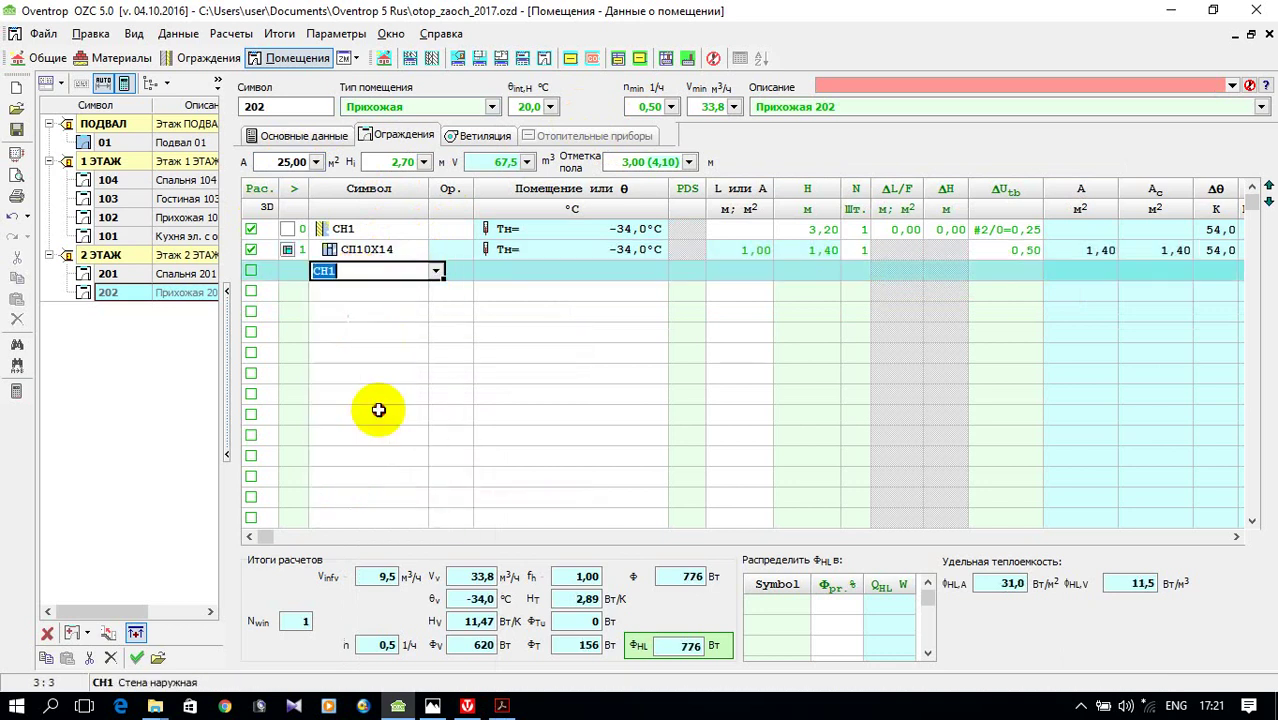
click(360, 293)
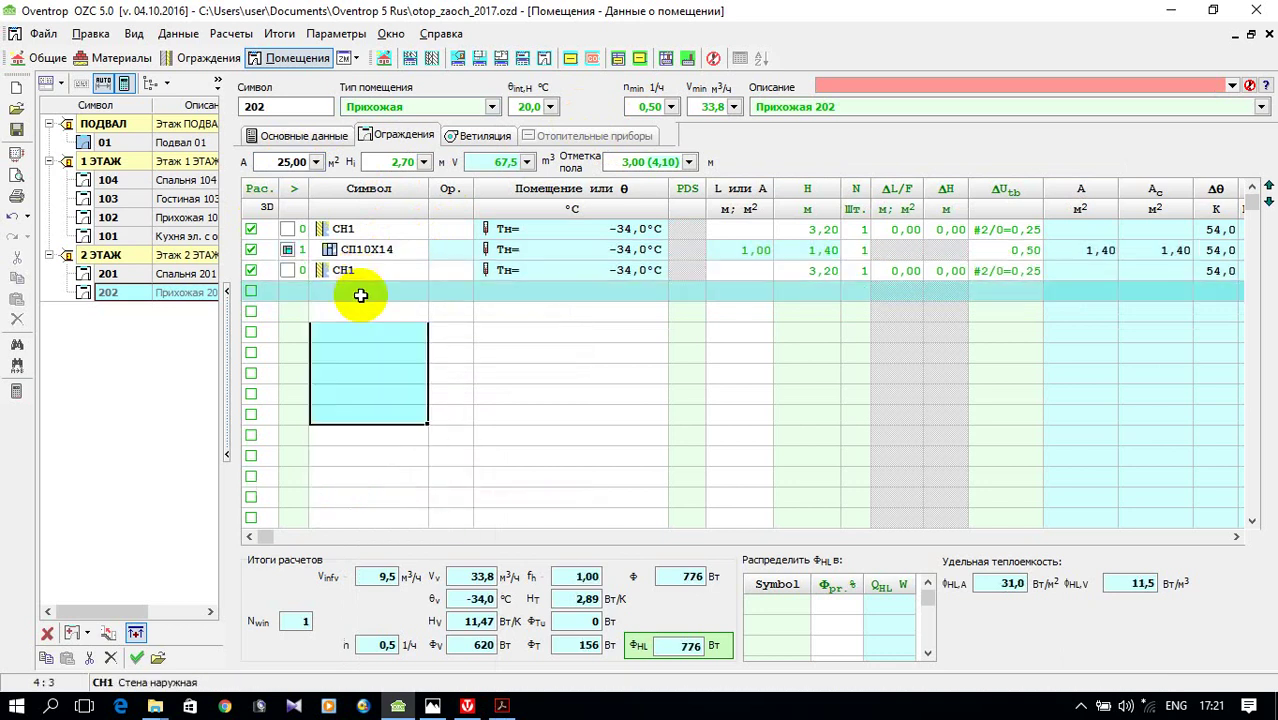
click(435, 291)
click(395, 500)
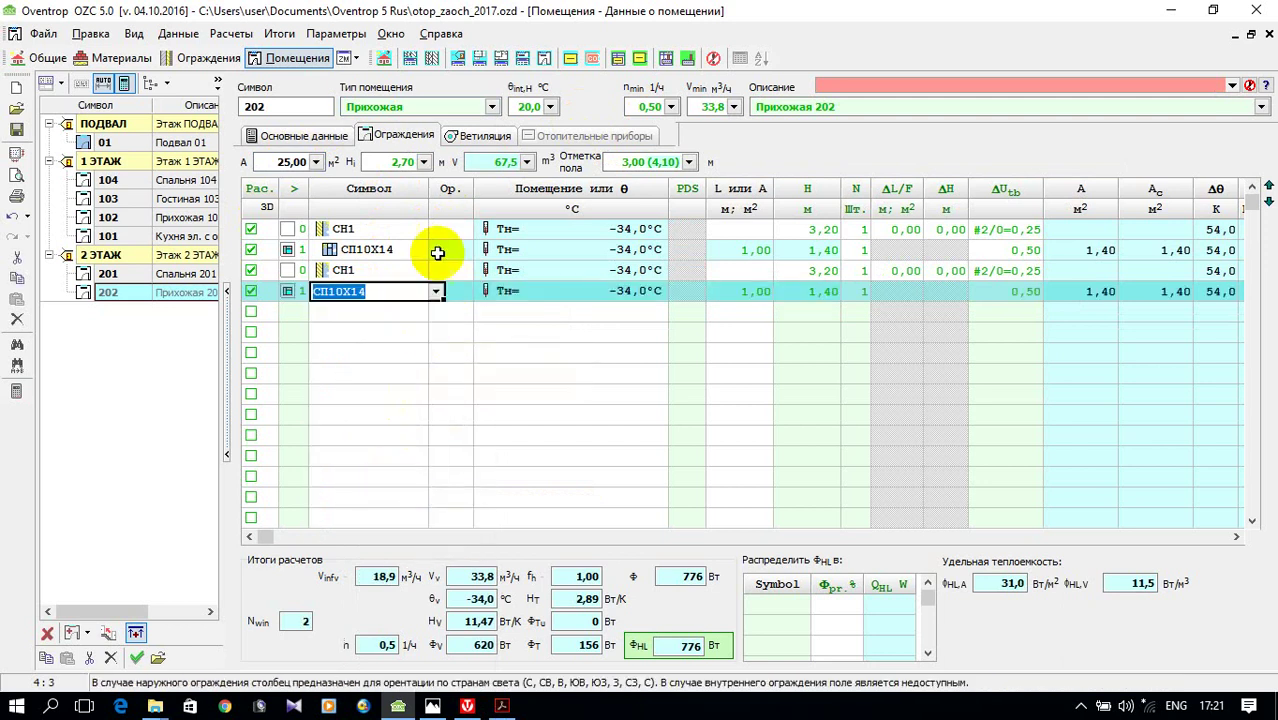
- Orient the first СН1 wall of room 202 to N and the second to E
click(478, 232)
click(481, 232)
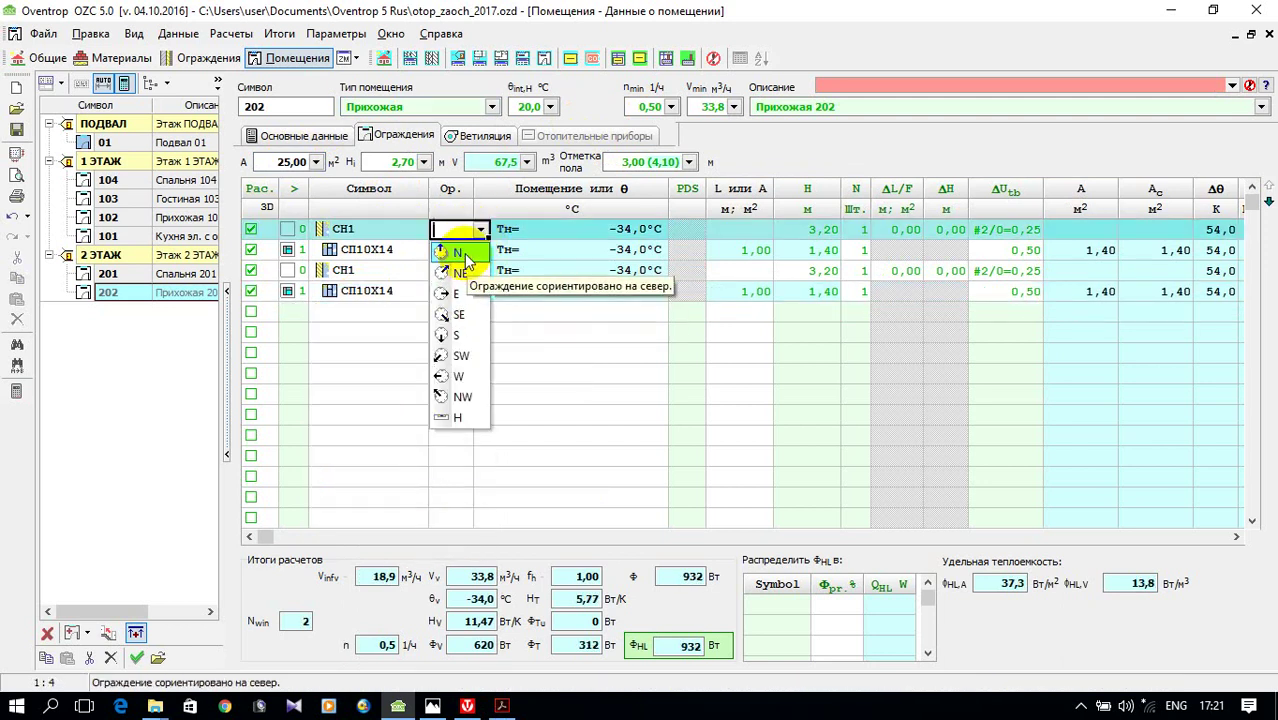
click(462, 252)
click(465, 271)
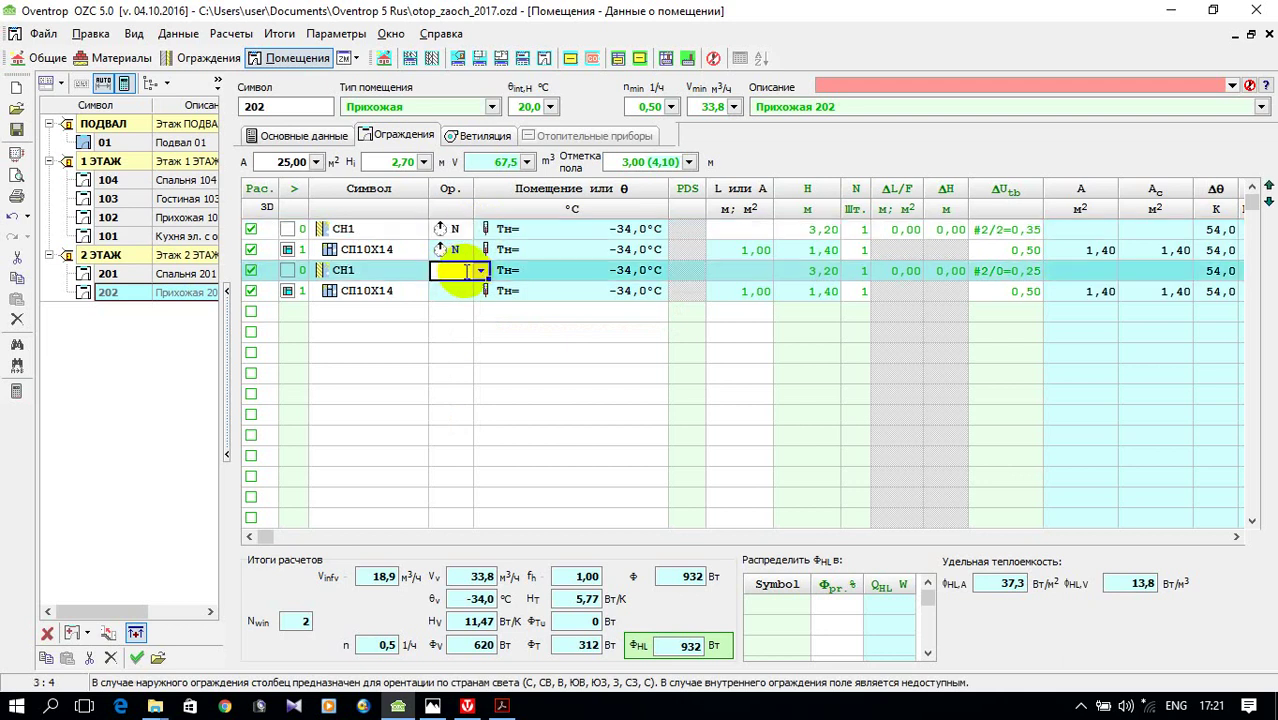
click(481, 272)
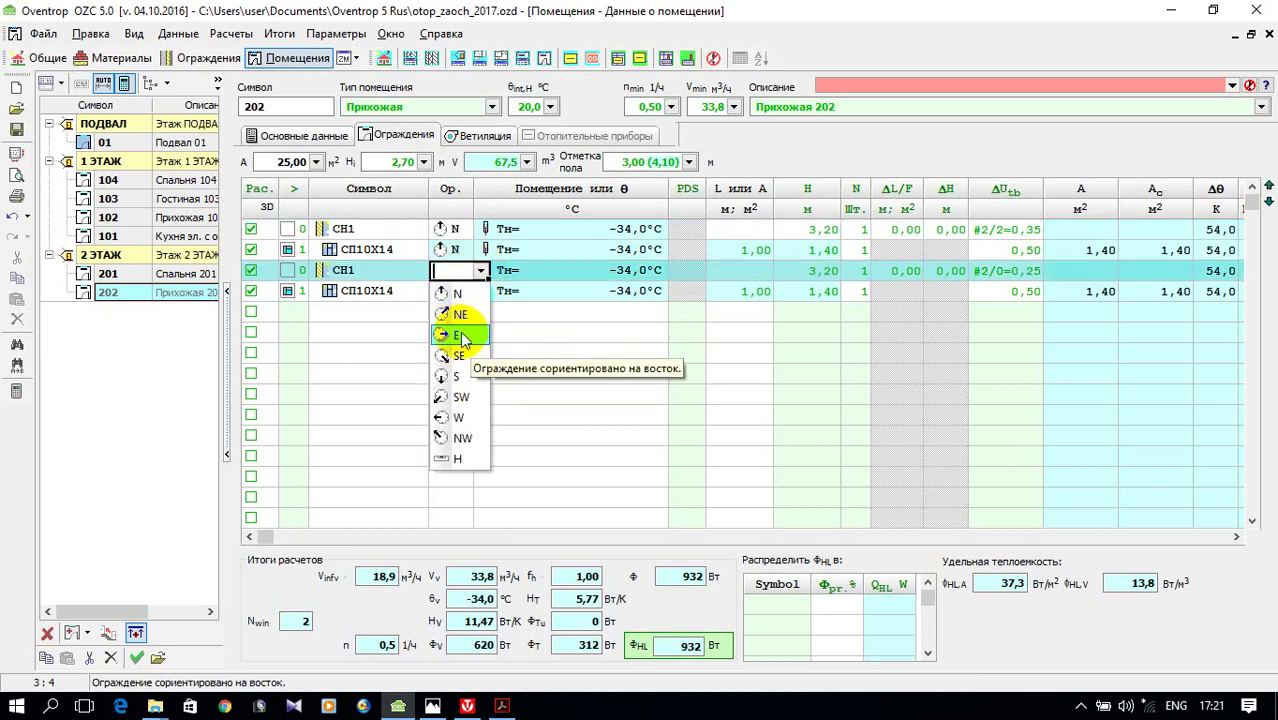
click(457, 335)
- Add the internal wall ВС1 with the door ВД08Х2 to room 202 and set 201 as the adjoining room
click(365, 312)
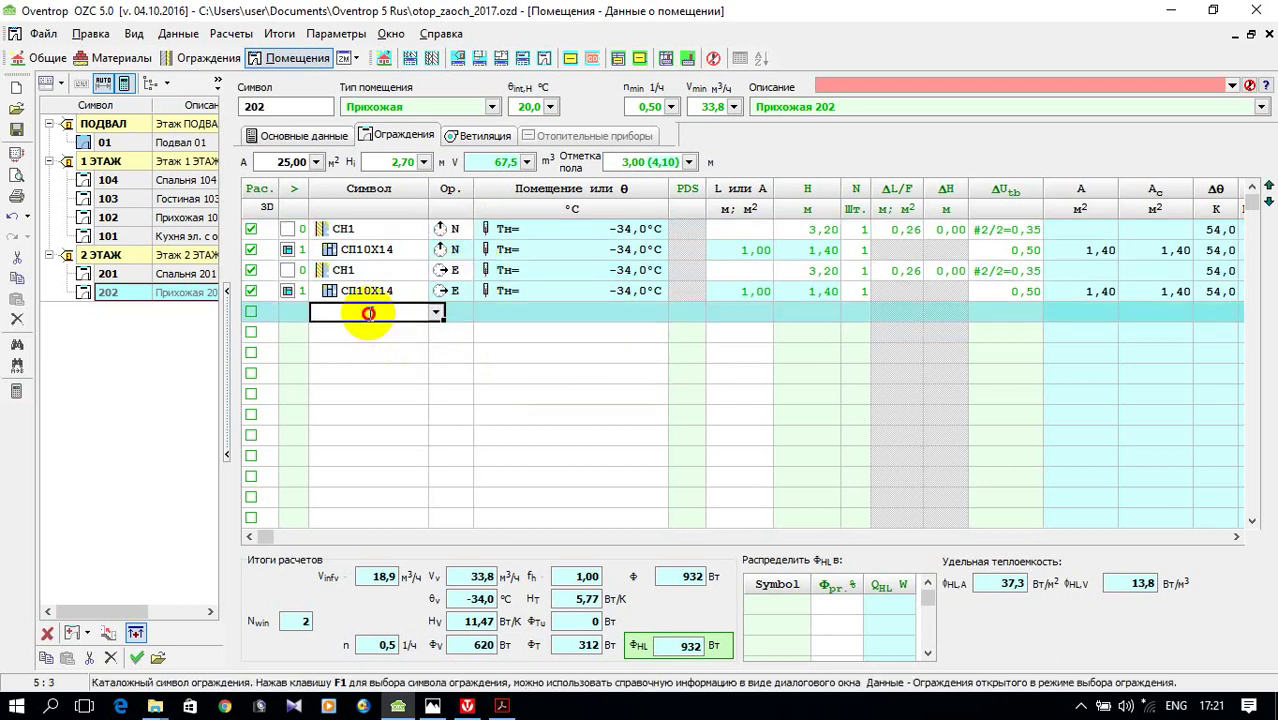
click(438, 312)
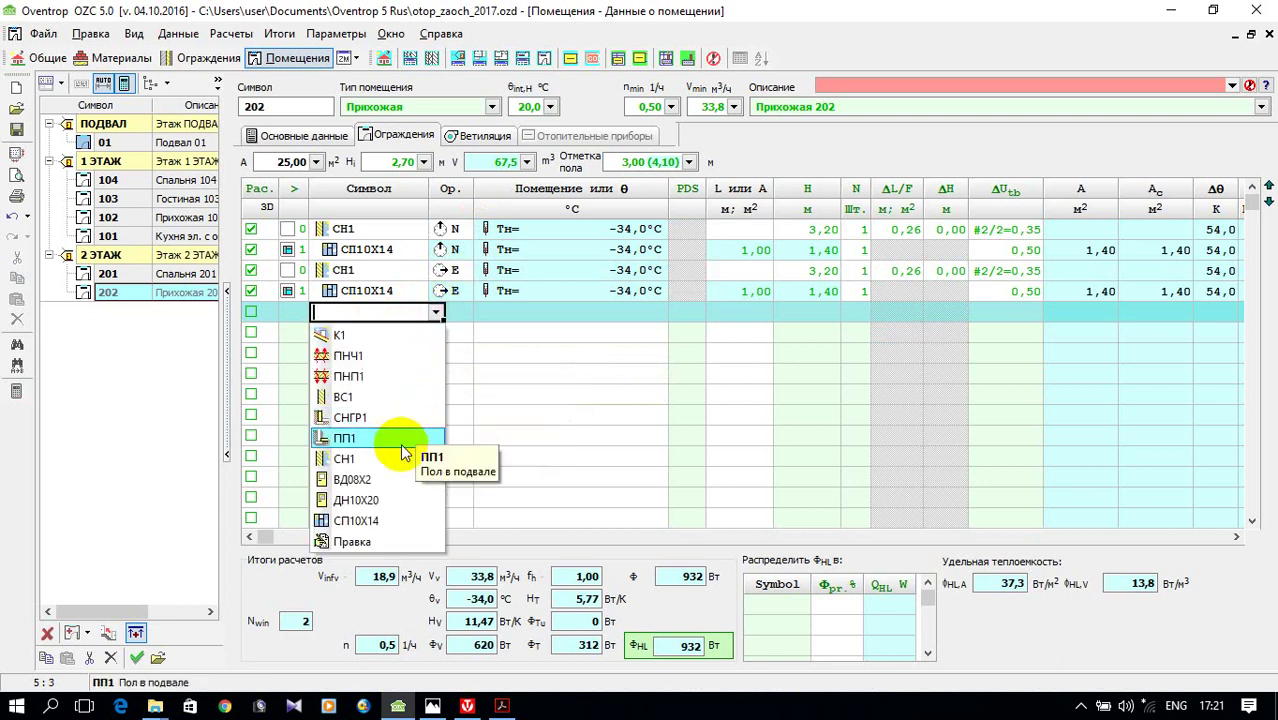
click(405, 399)
click(385, 375)
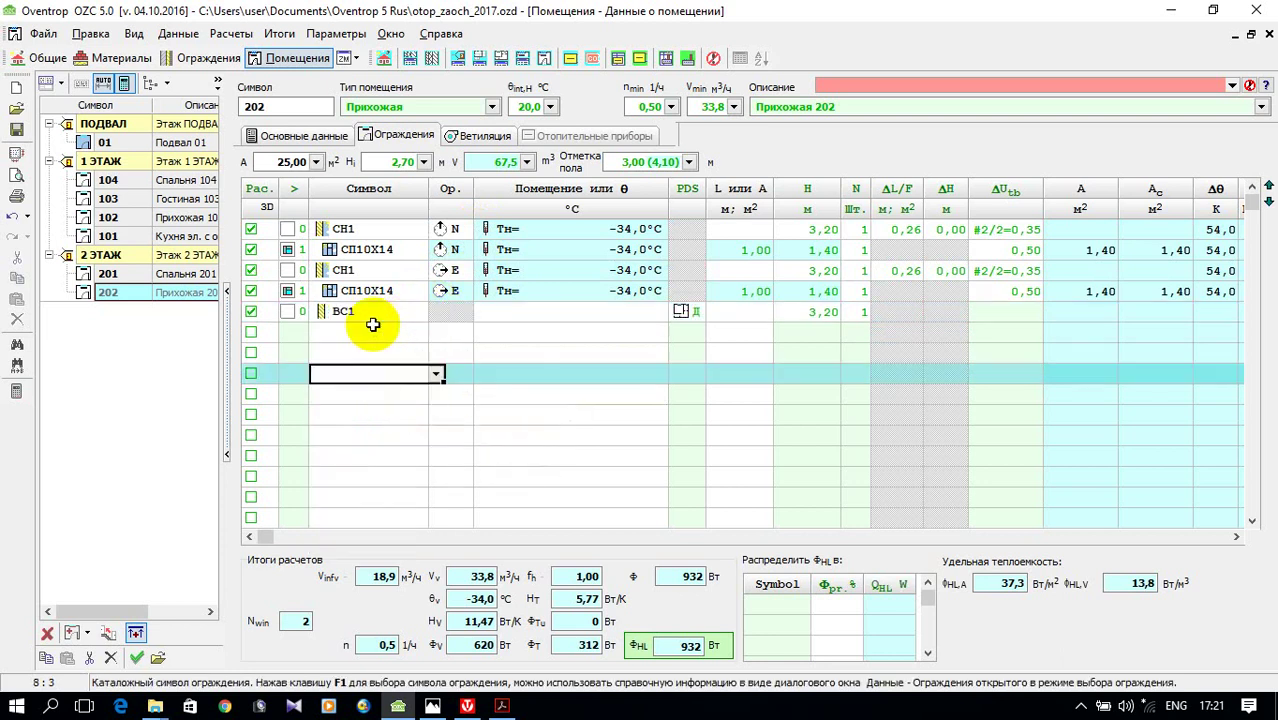
click(377, 333)
click(436, 333)
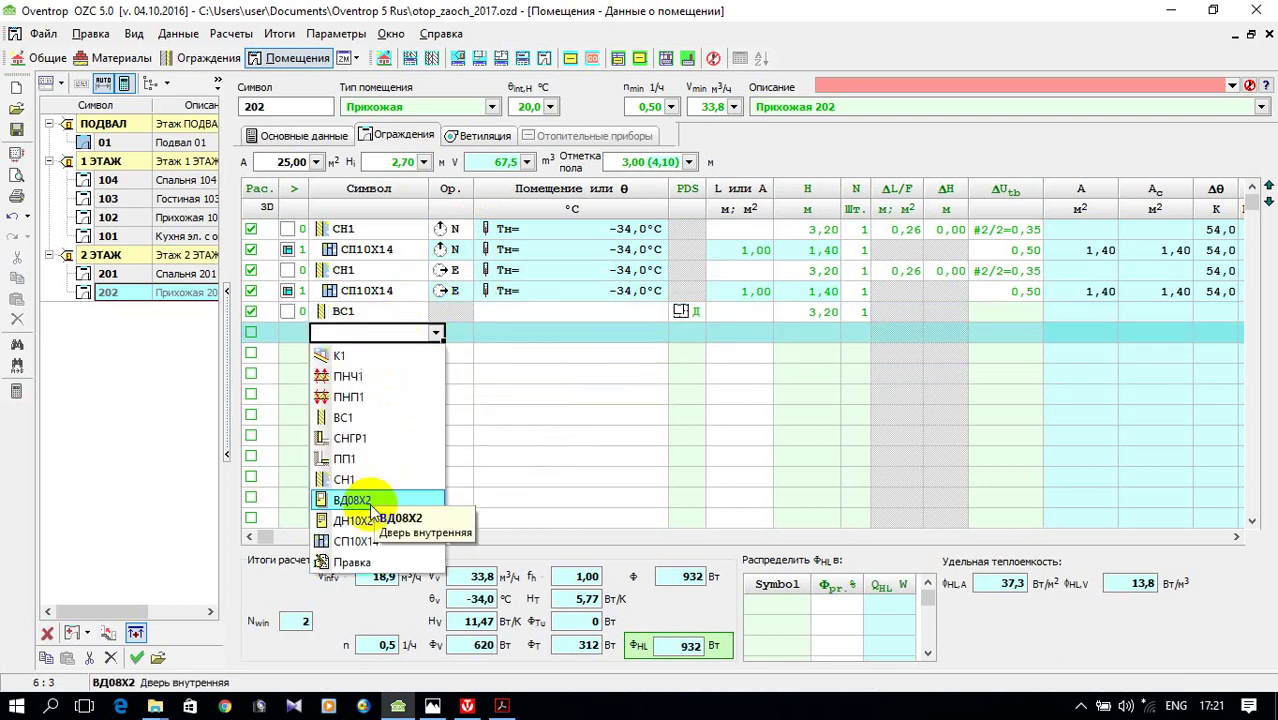
click(369, 500)
click(522, 311)
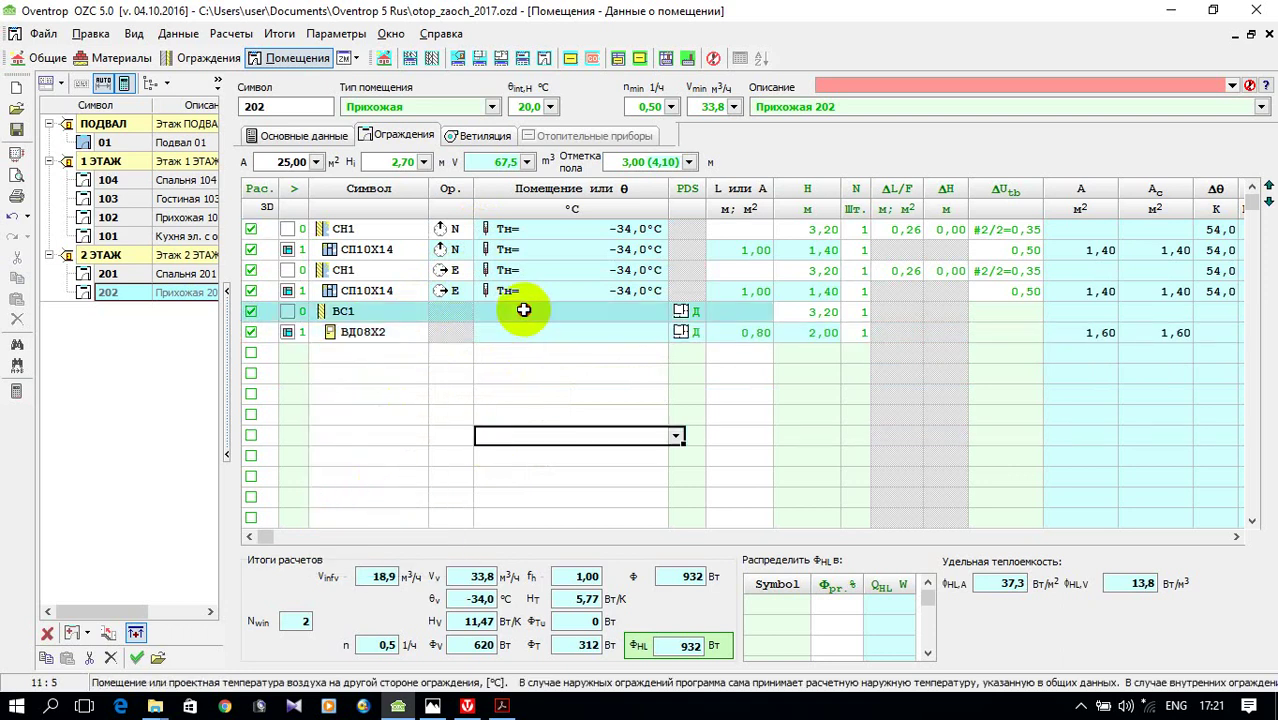
text(201)
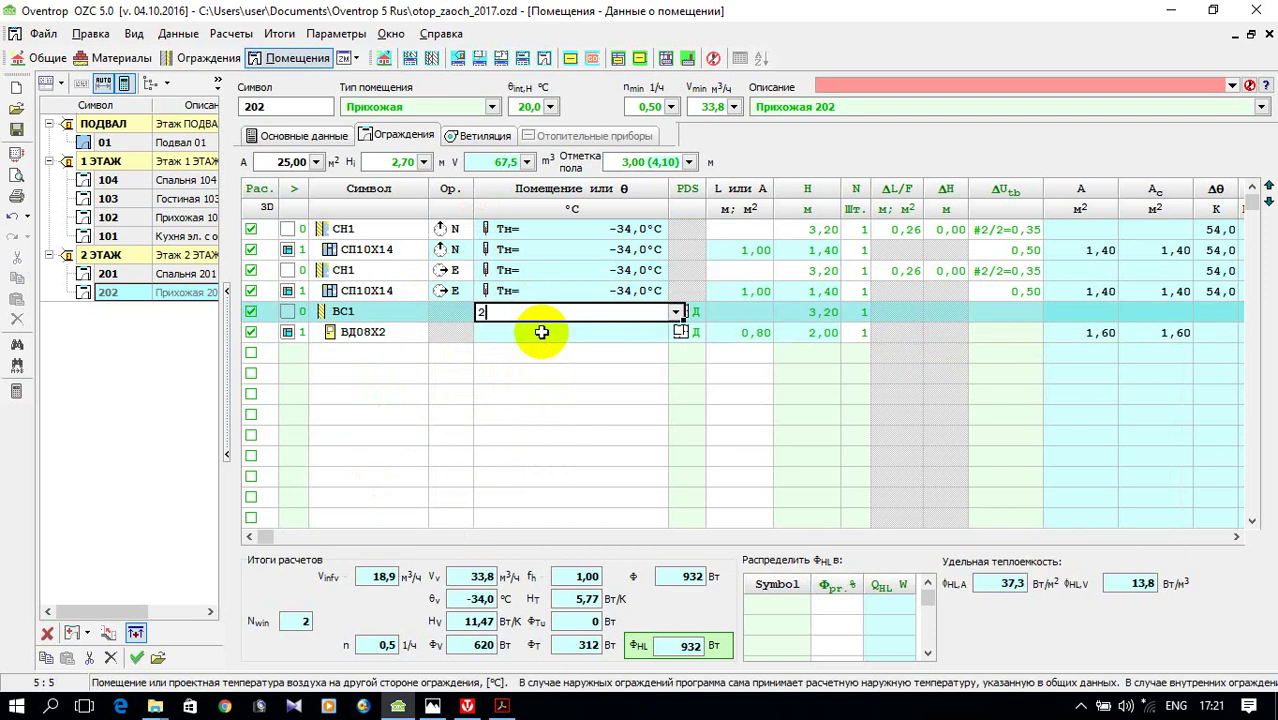
click(363, 395)
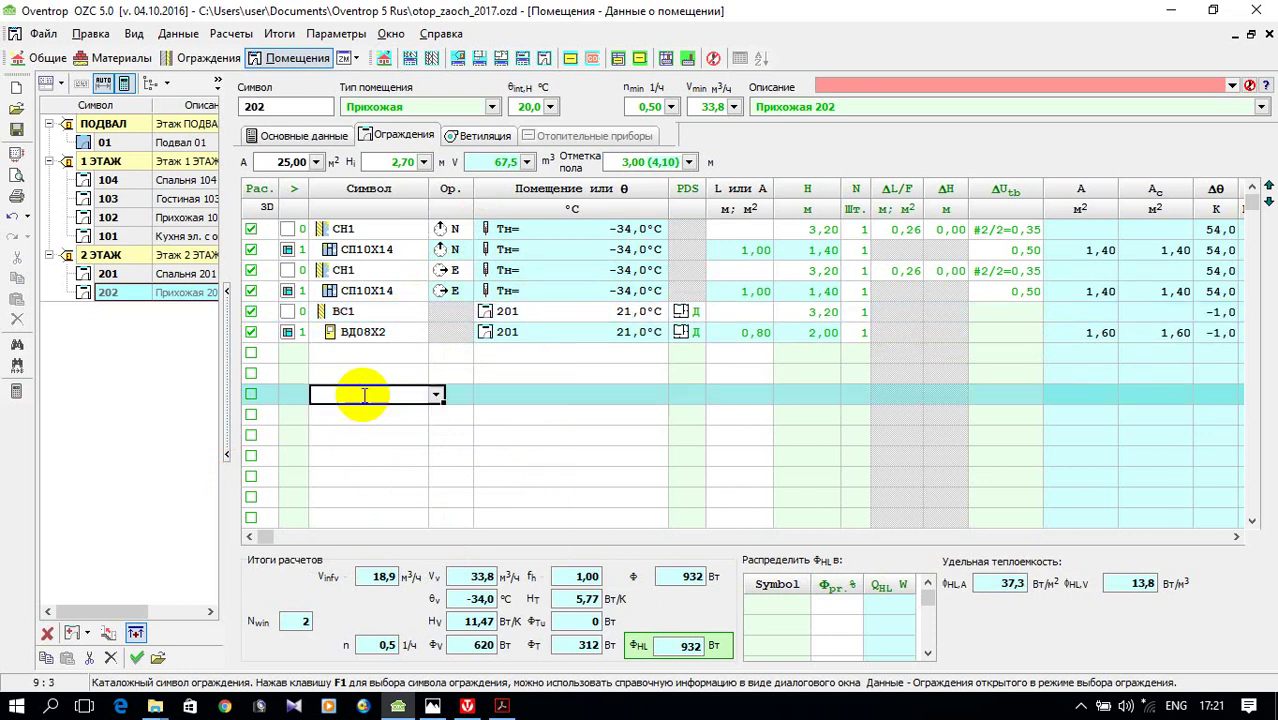
- Add a room with the symbol 203 to 2 ЭТАЖ
right_click(111, 322)
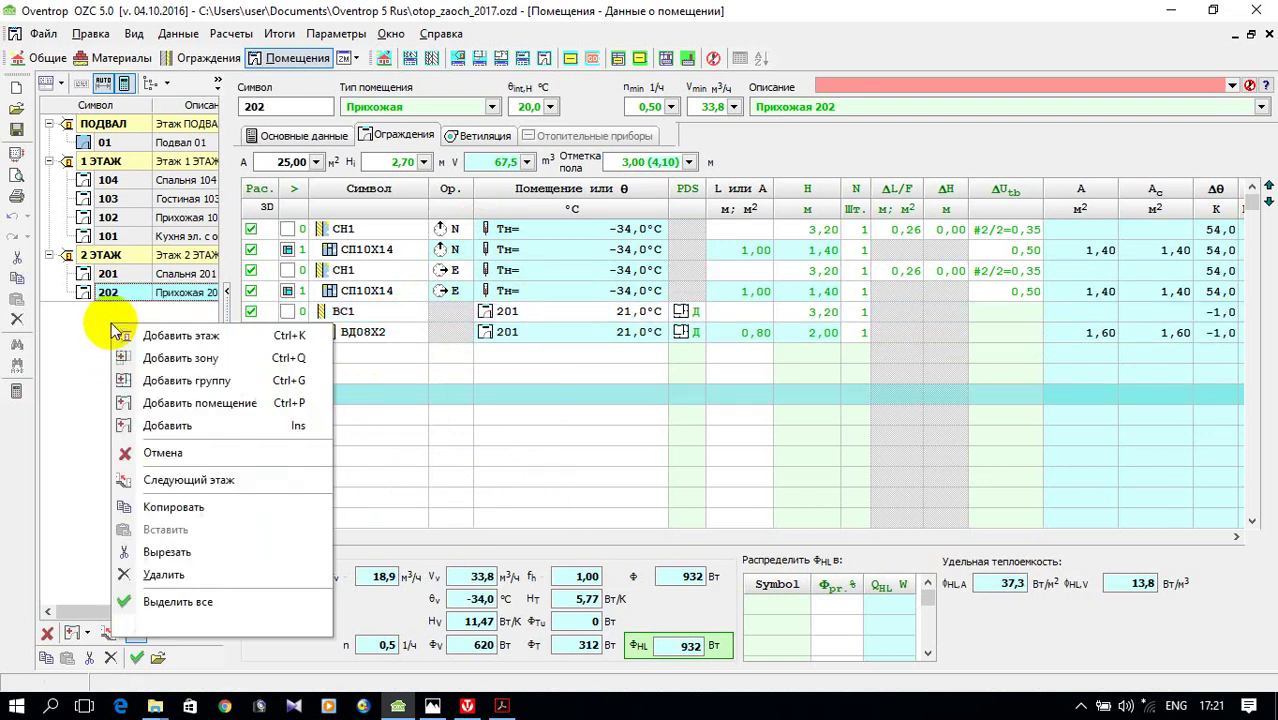
click(165, 404)
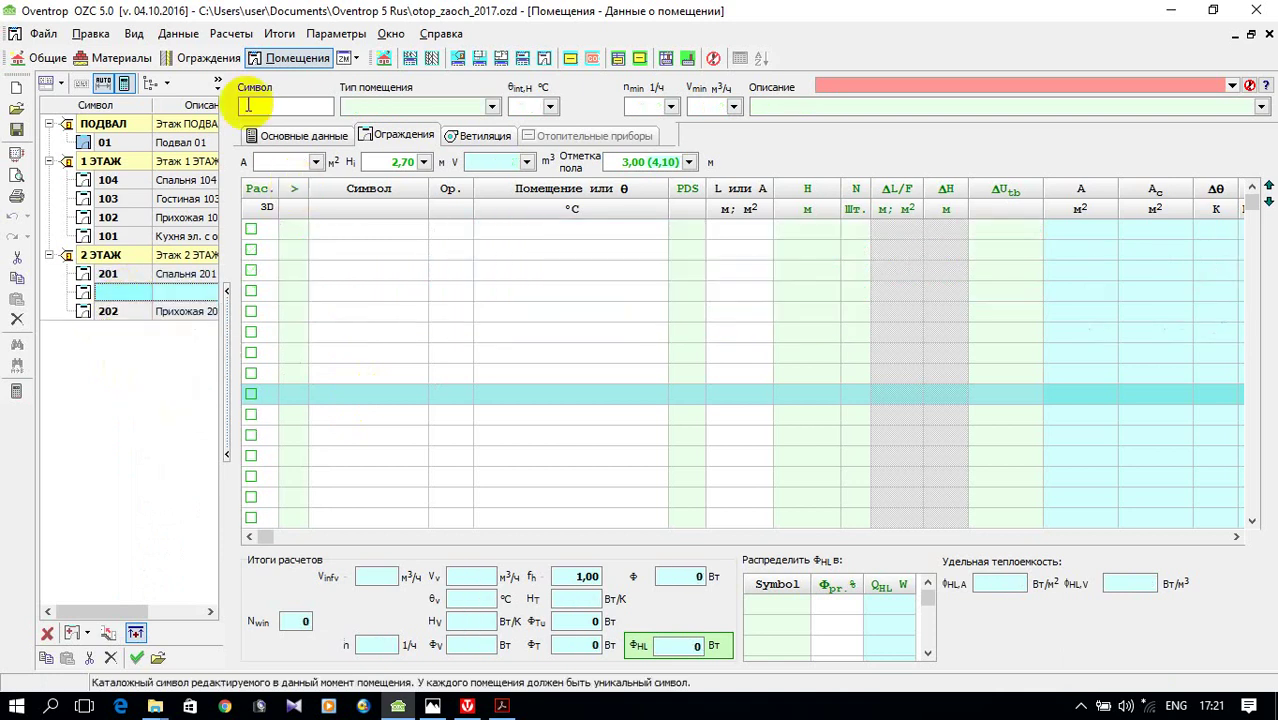
text(203)
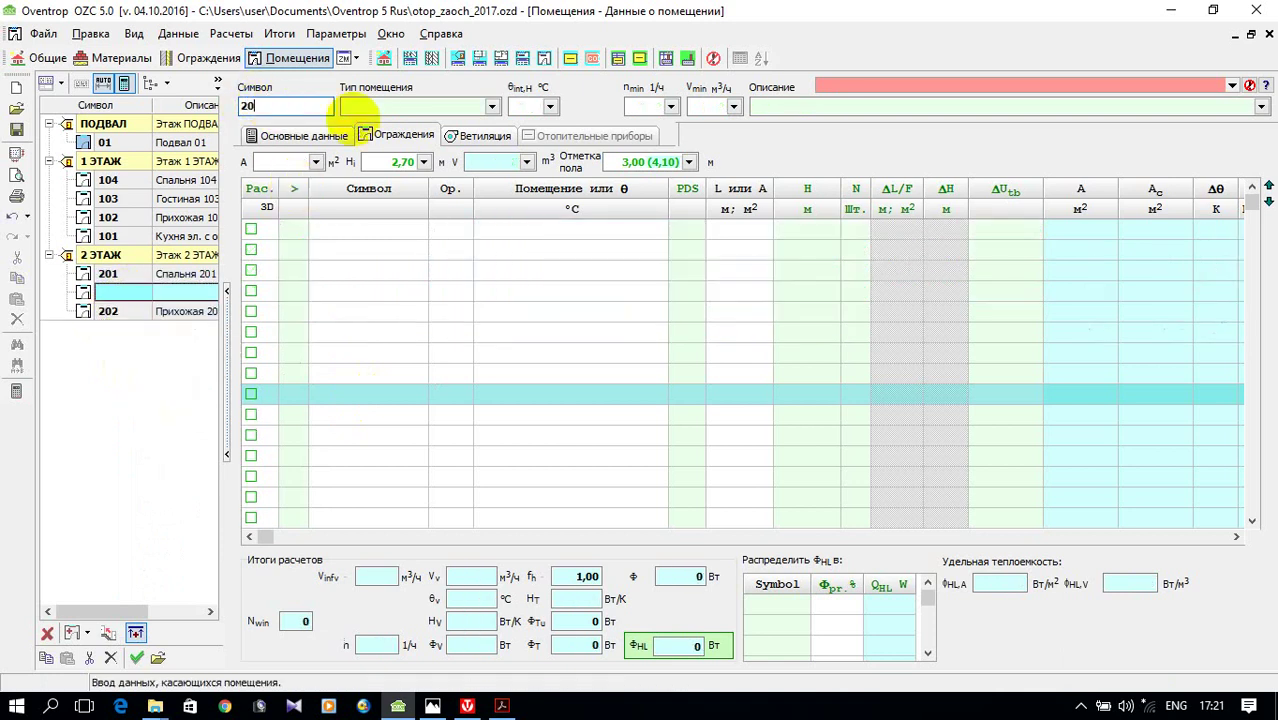
- Define room 203 as type Гостиная with a temperature of 21 °C and a floor area of 25 m²
click(493, 106)
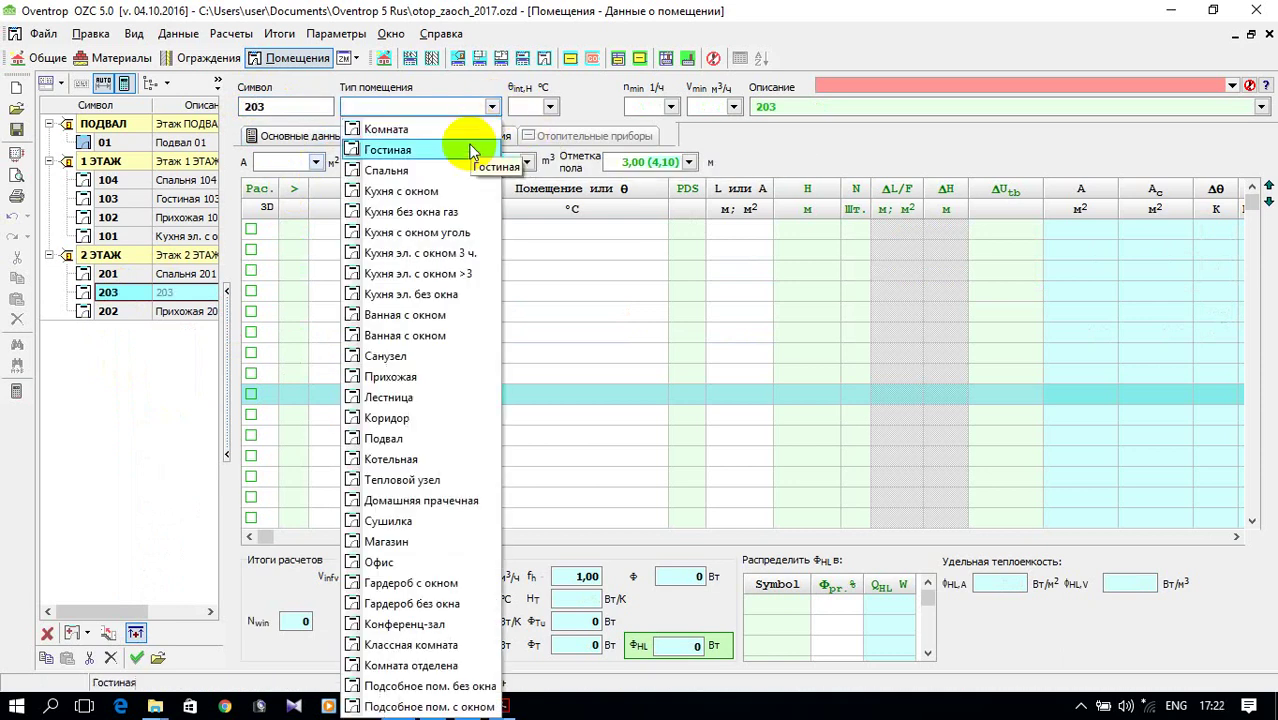
click(462, 150)
click(521, 106)
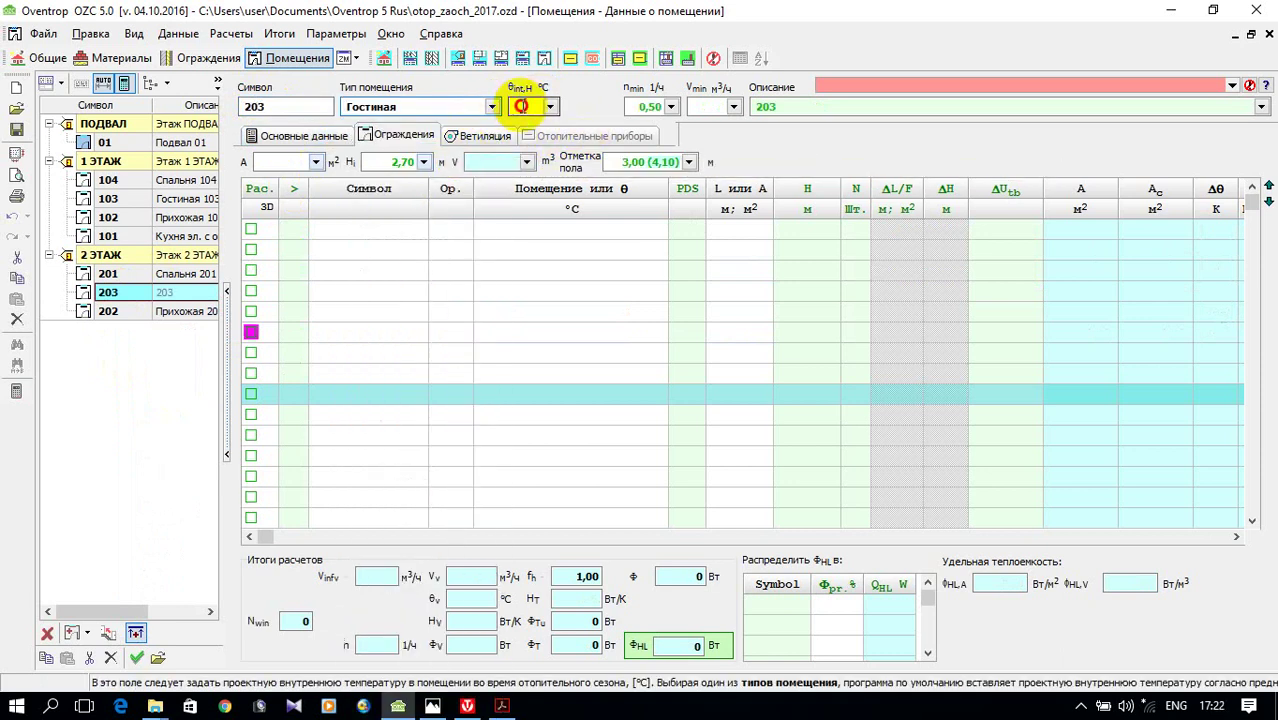
text(21)
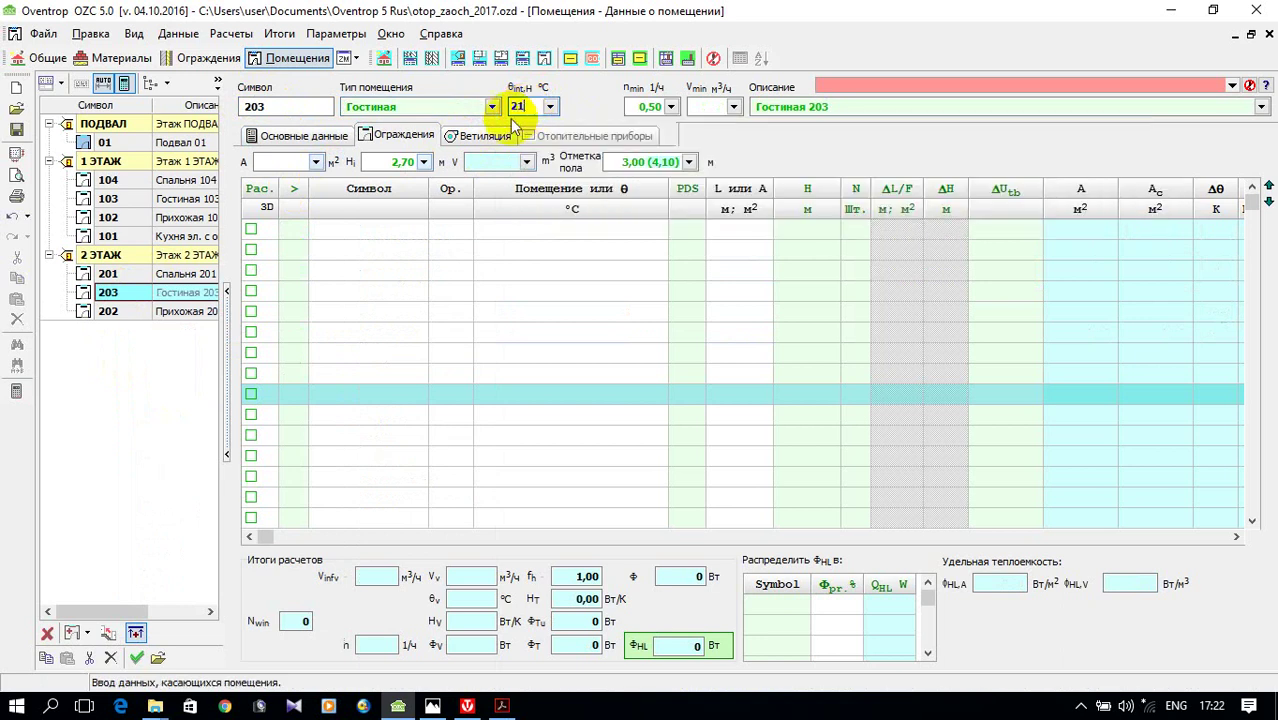
click(291, 162)
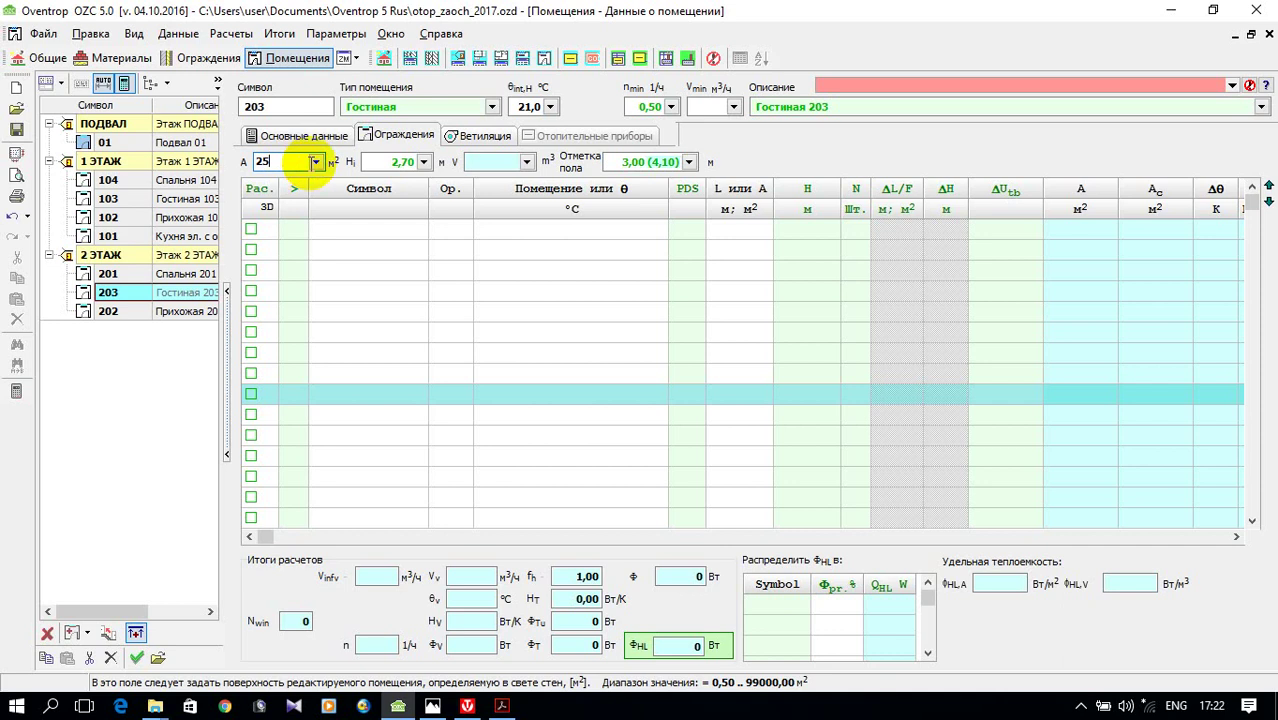
- Add the external wall СН1 and its window СП10Х14 as the first two enclosures of room 203
click(352, 233)
click(436, 231)
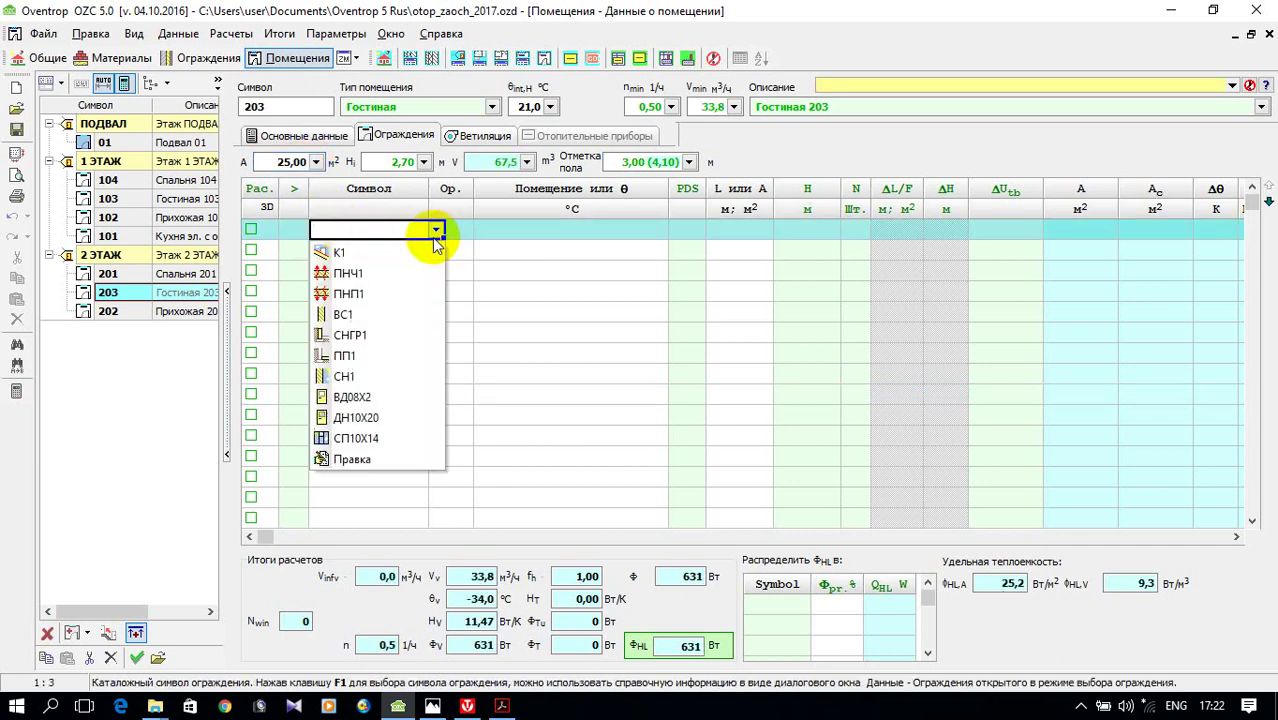
click(386, 375)
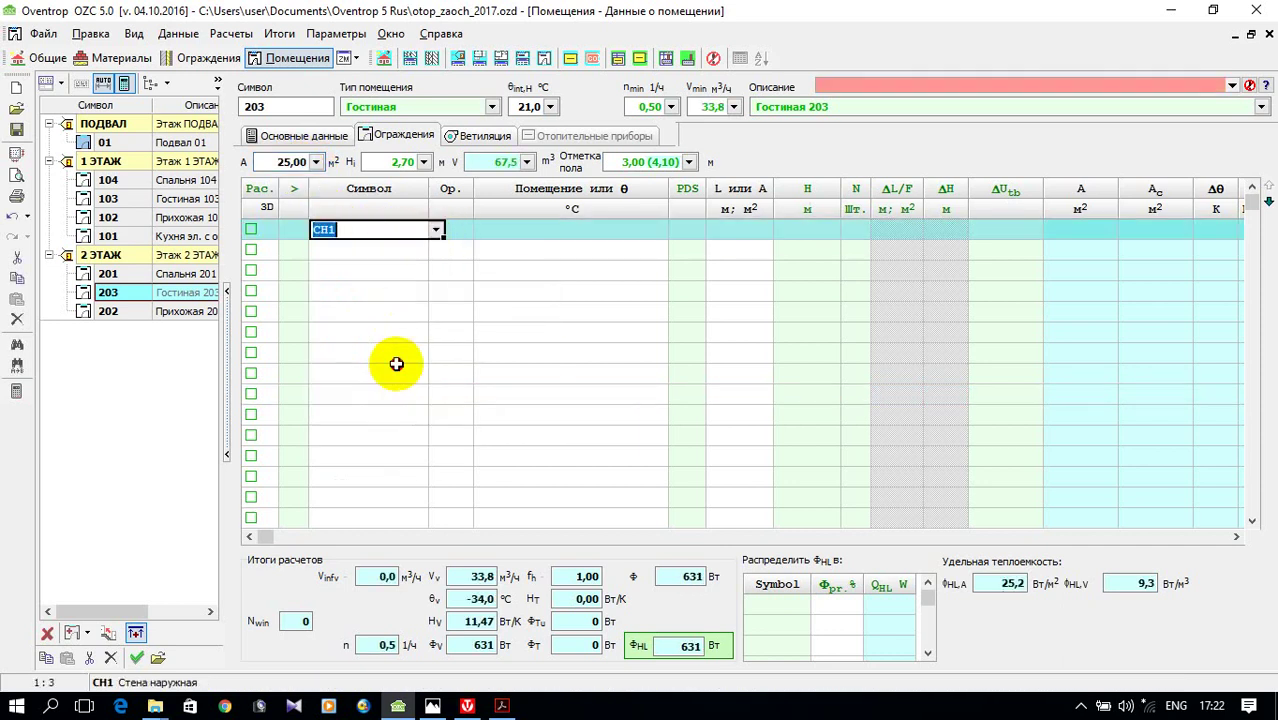
click(352, 252)
click(436, 250)
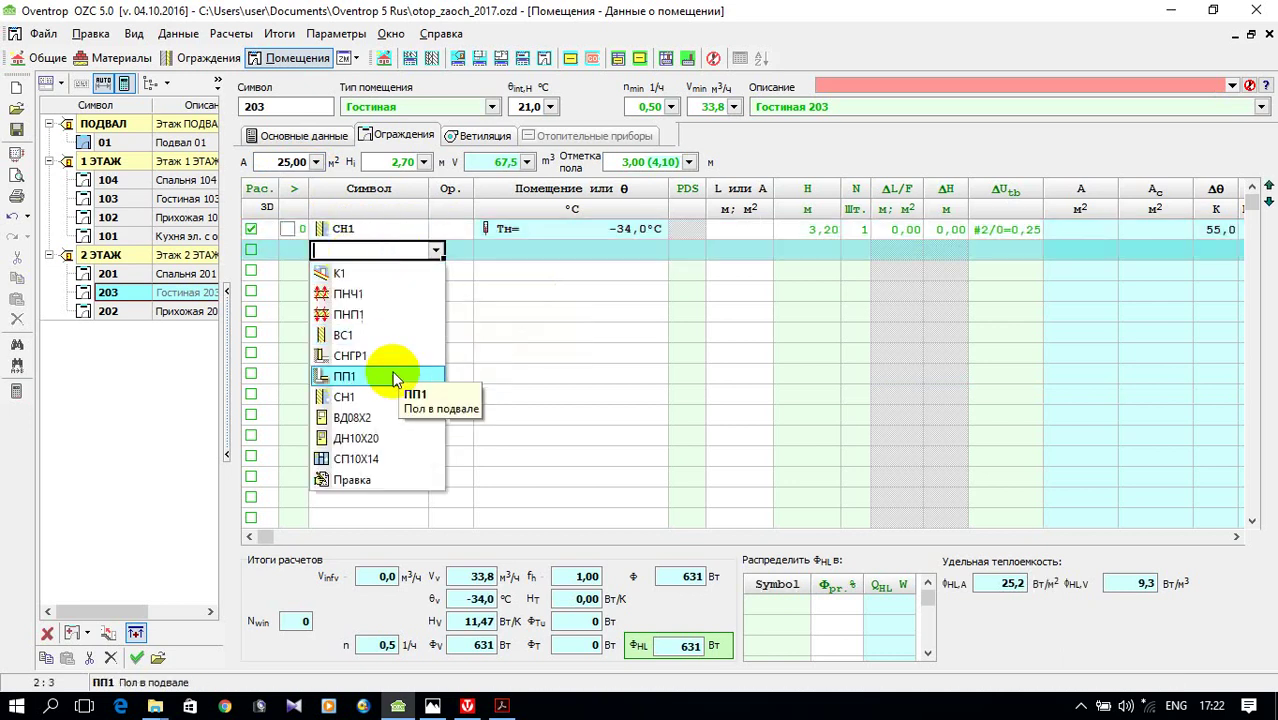
click(352, 459)
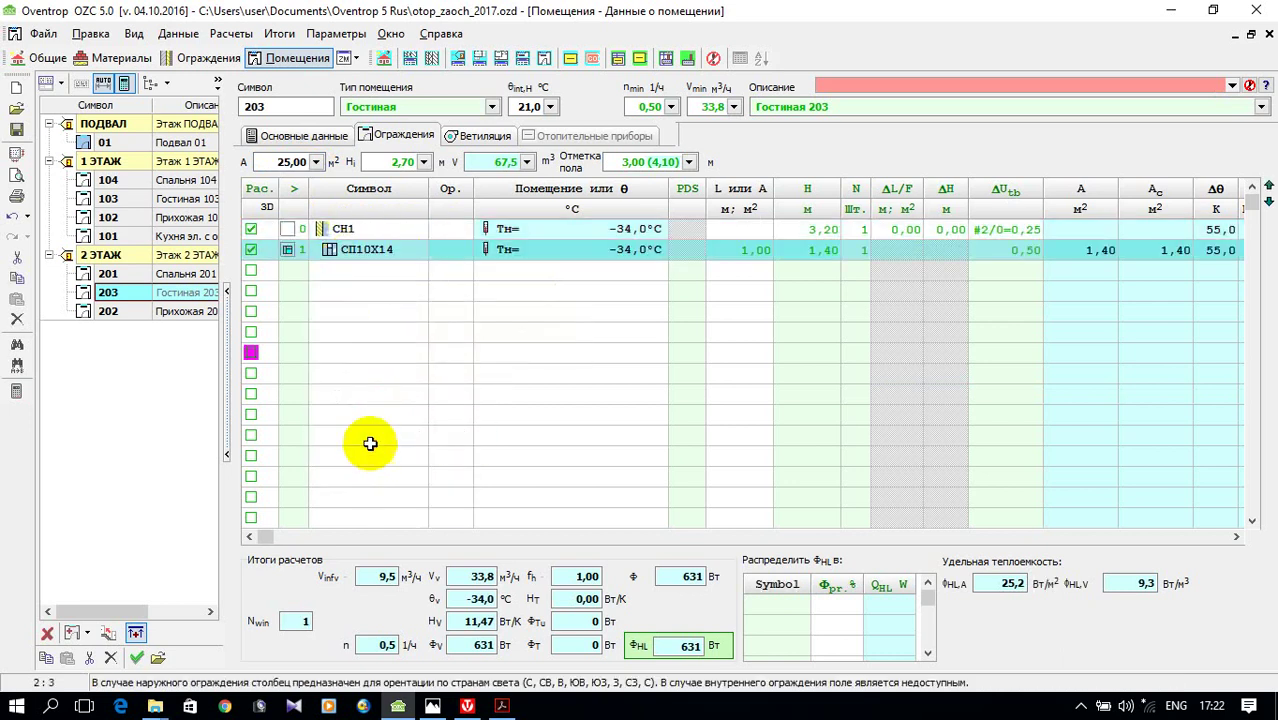
- Add a second external wall СН1 with its window СП10Х14 to room 203
click(372, 272)
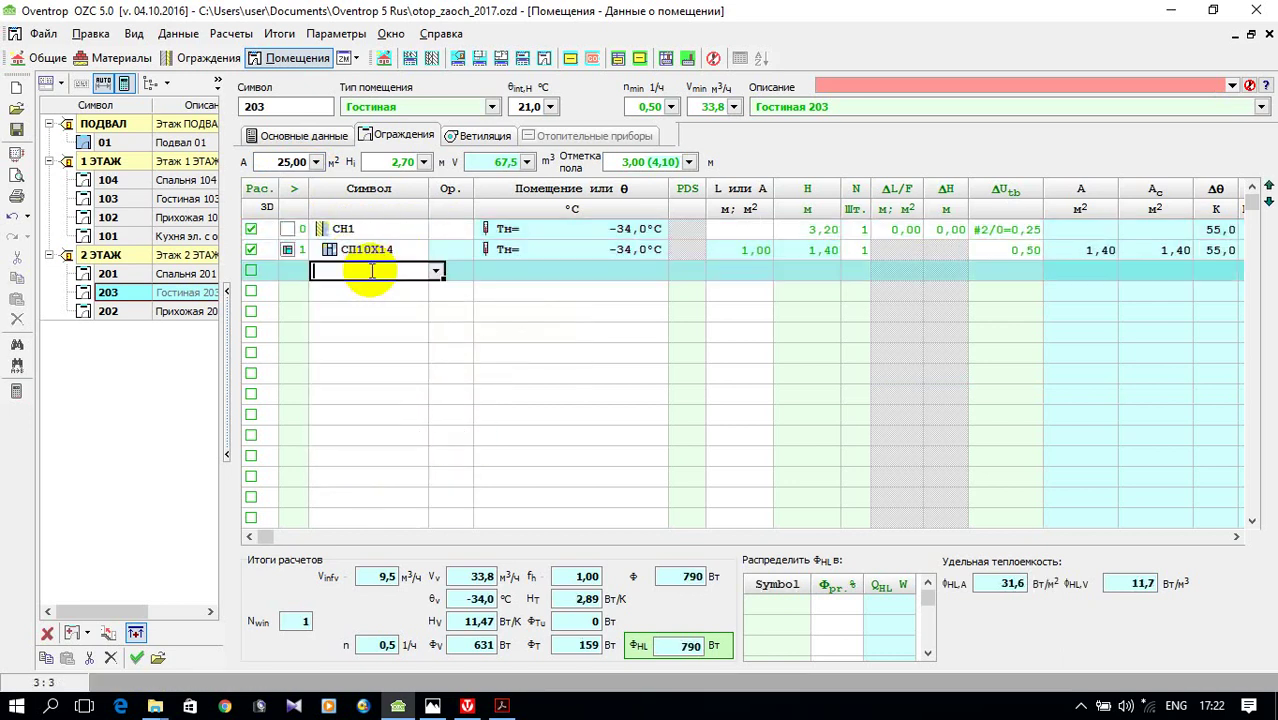
click(436, 272)
click(357, 418)
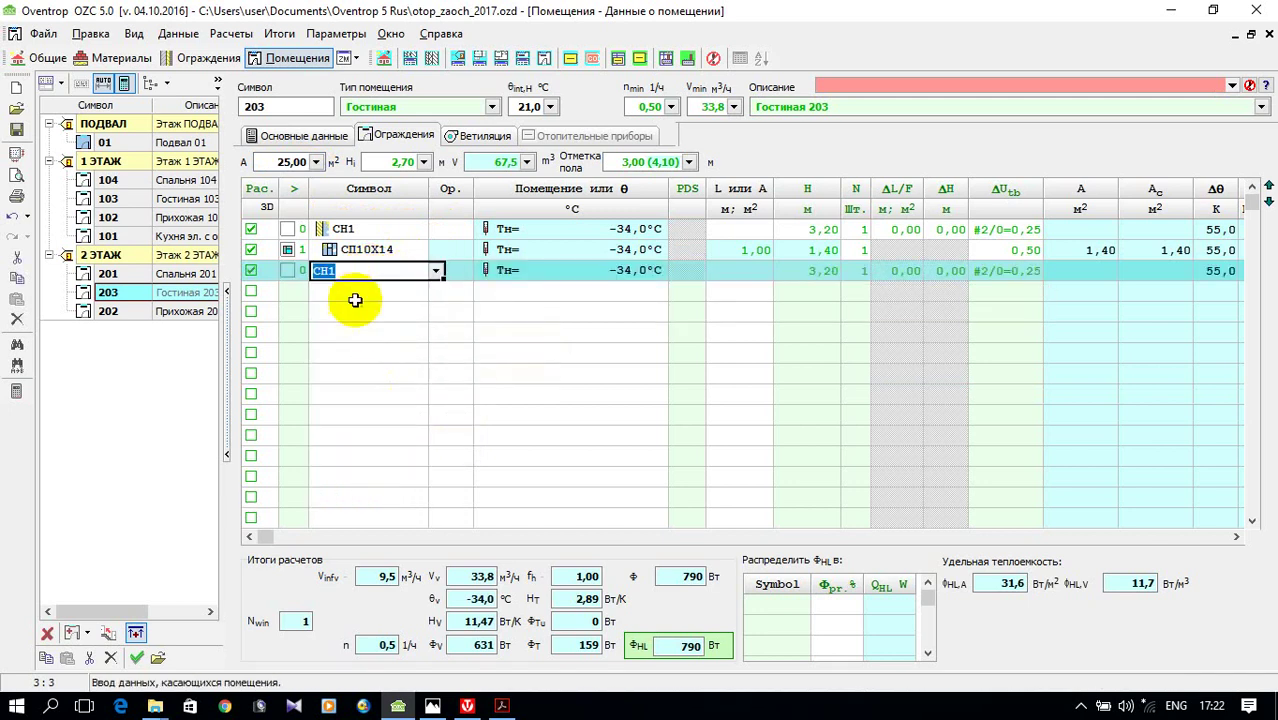
click(368, 292)
click(436, 292)
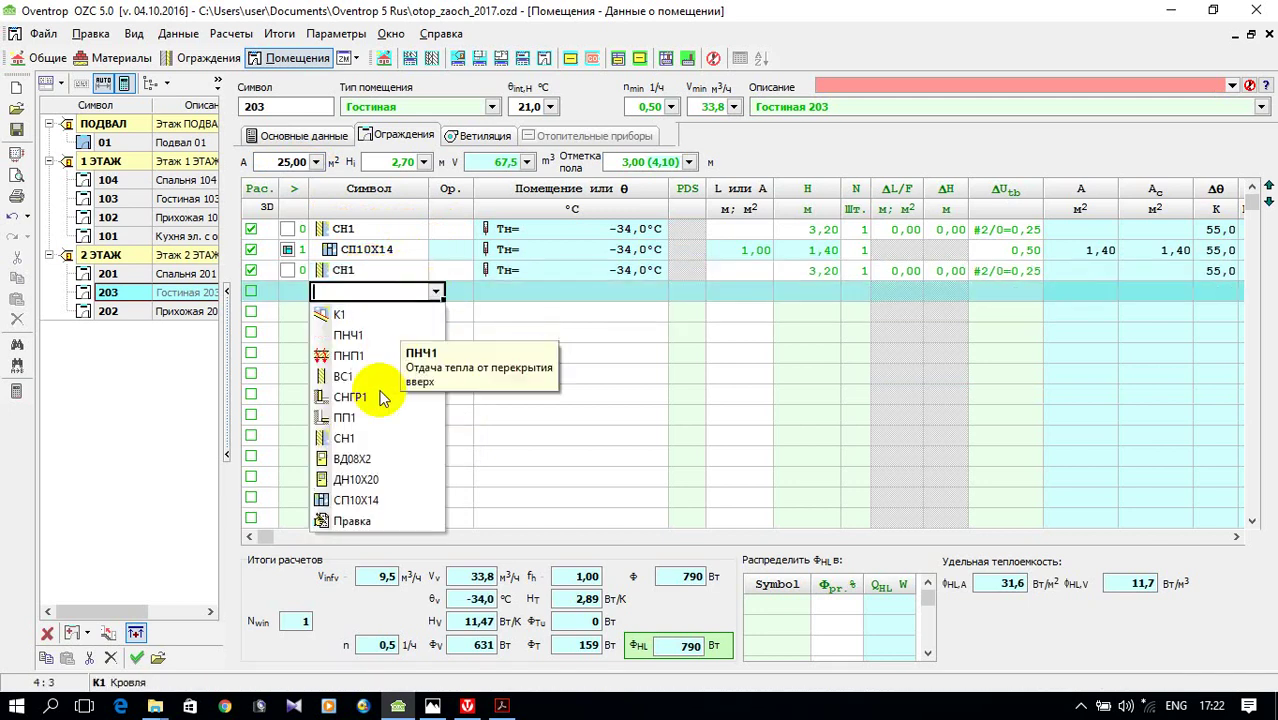
click(358, 499)
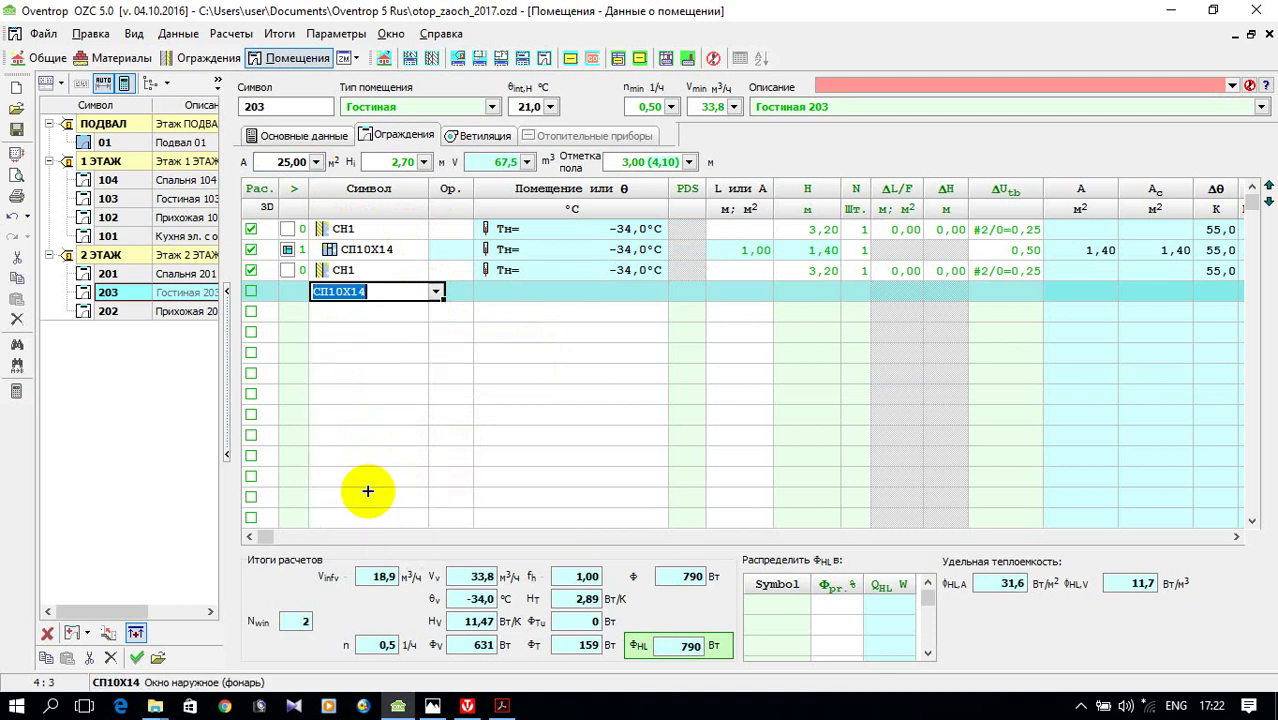
- Orient the first СН1 wall of room 203 to E and the second to S
click(456, 226)
click(467, 232)
click(481, 232)
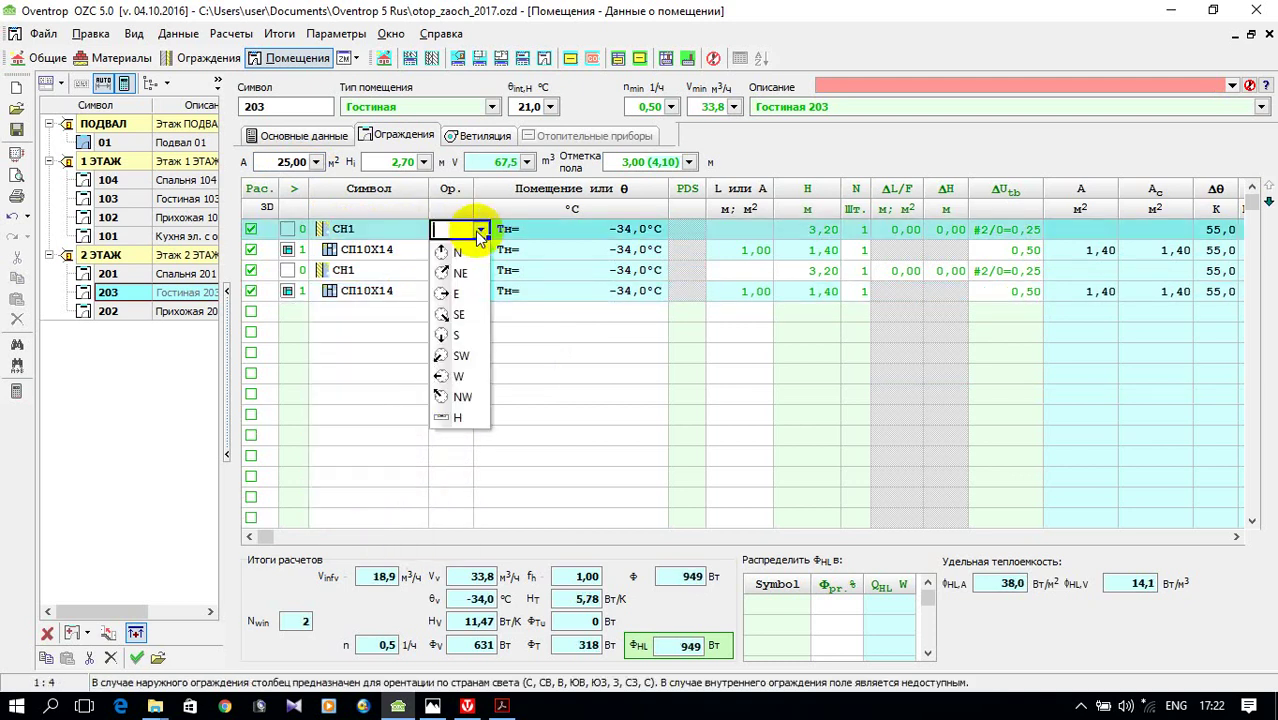
click(452, 279)
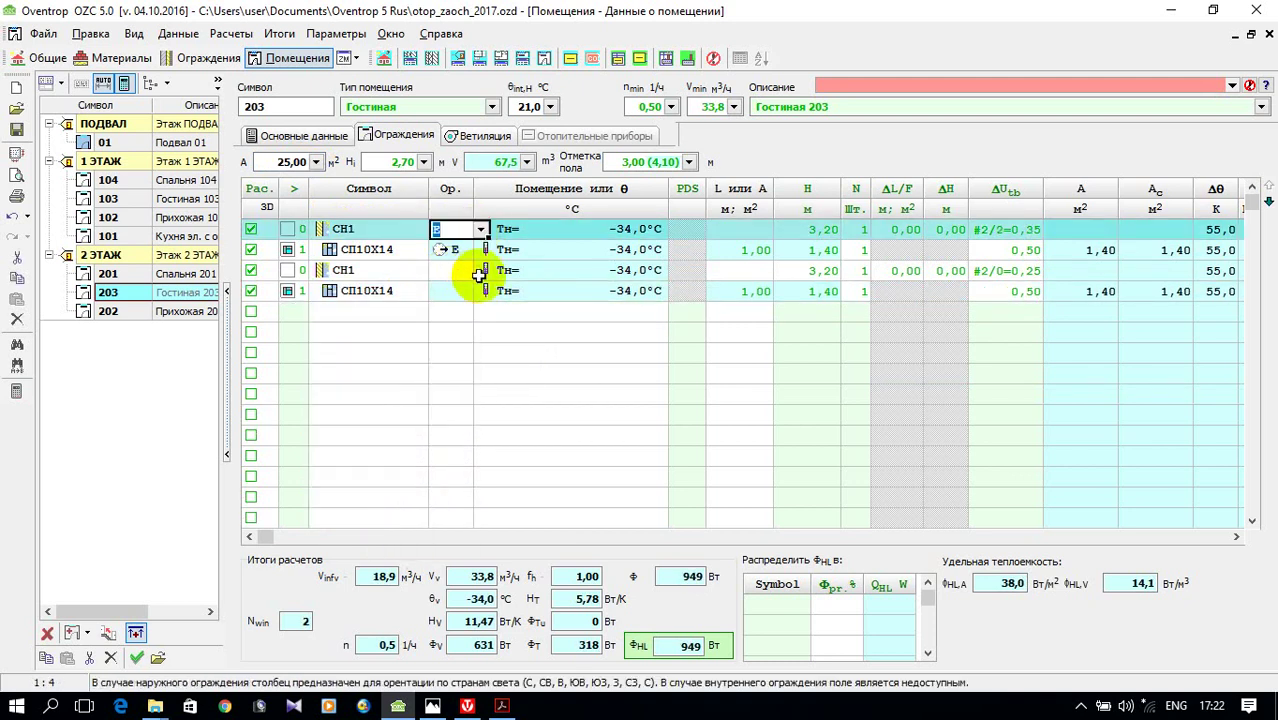
click(451, 273)
click(462, 270)
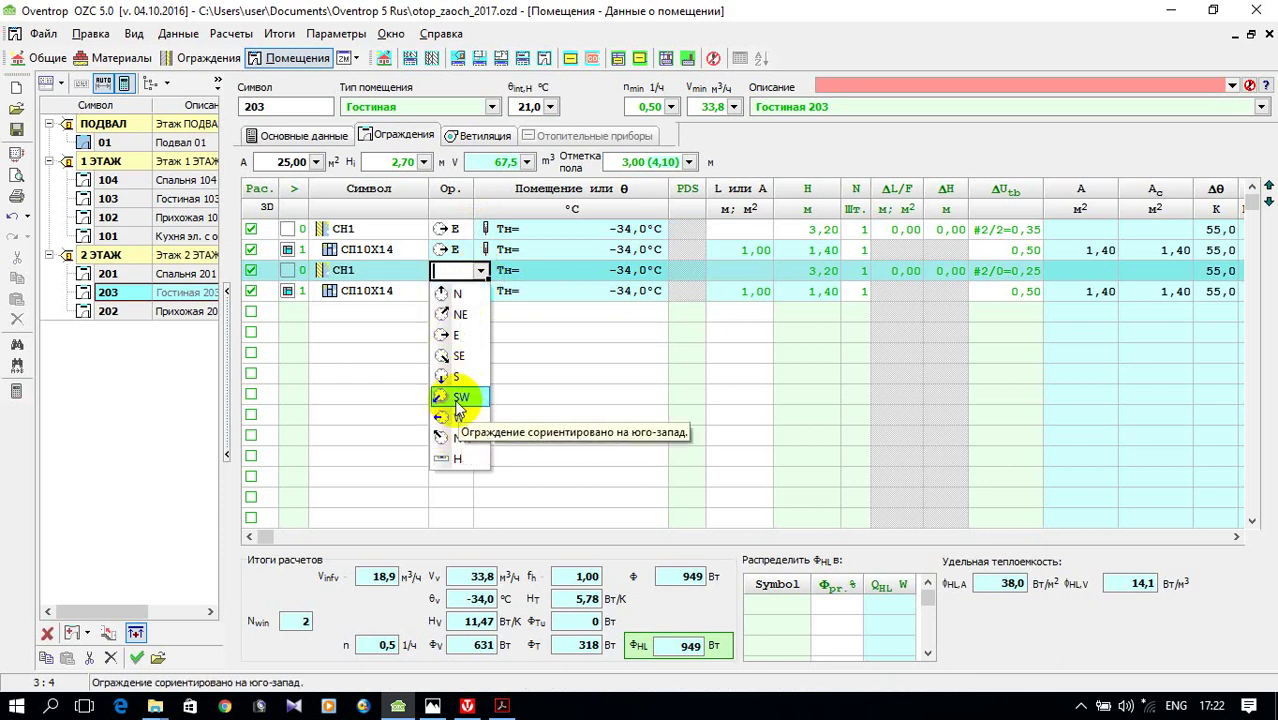
click(455, 376)
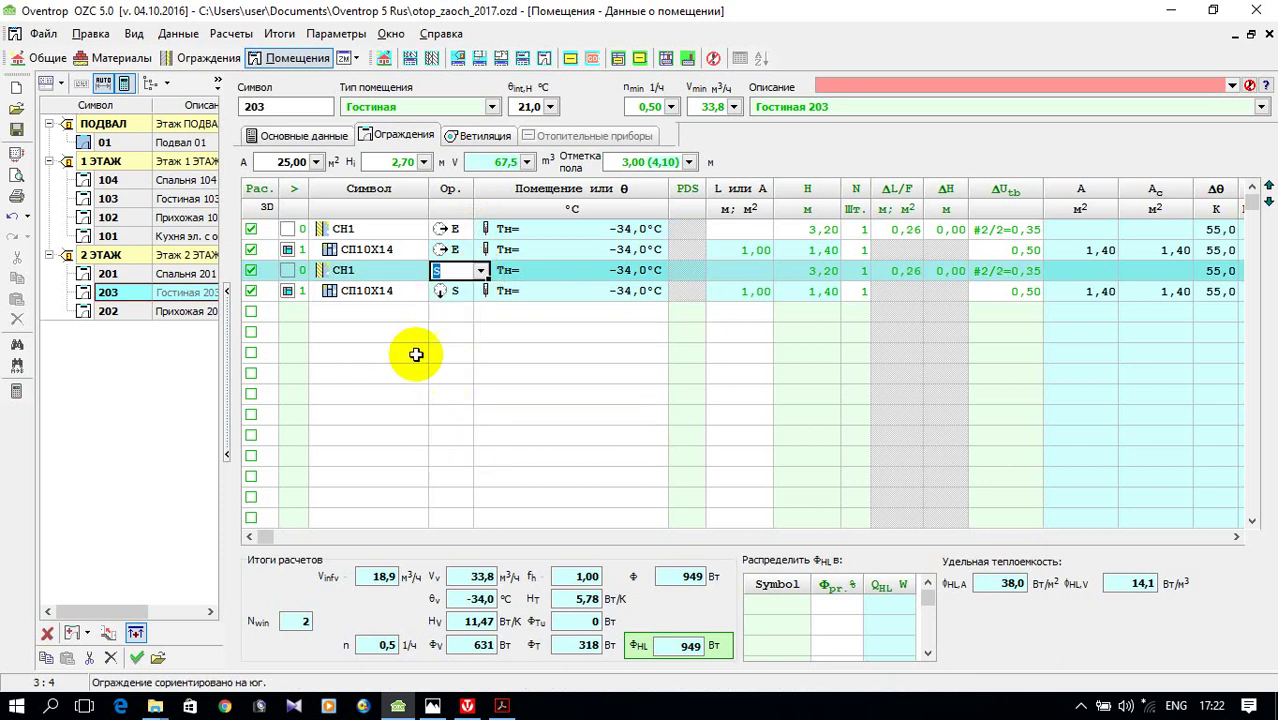
- Set the length of both external СН1 walls of room 203 to 5 m and reopen room 202
click(762, 229)
text(5)
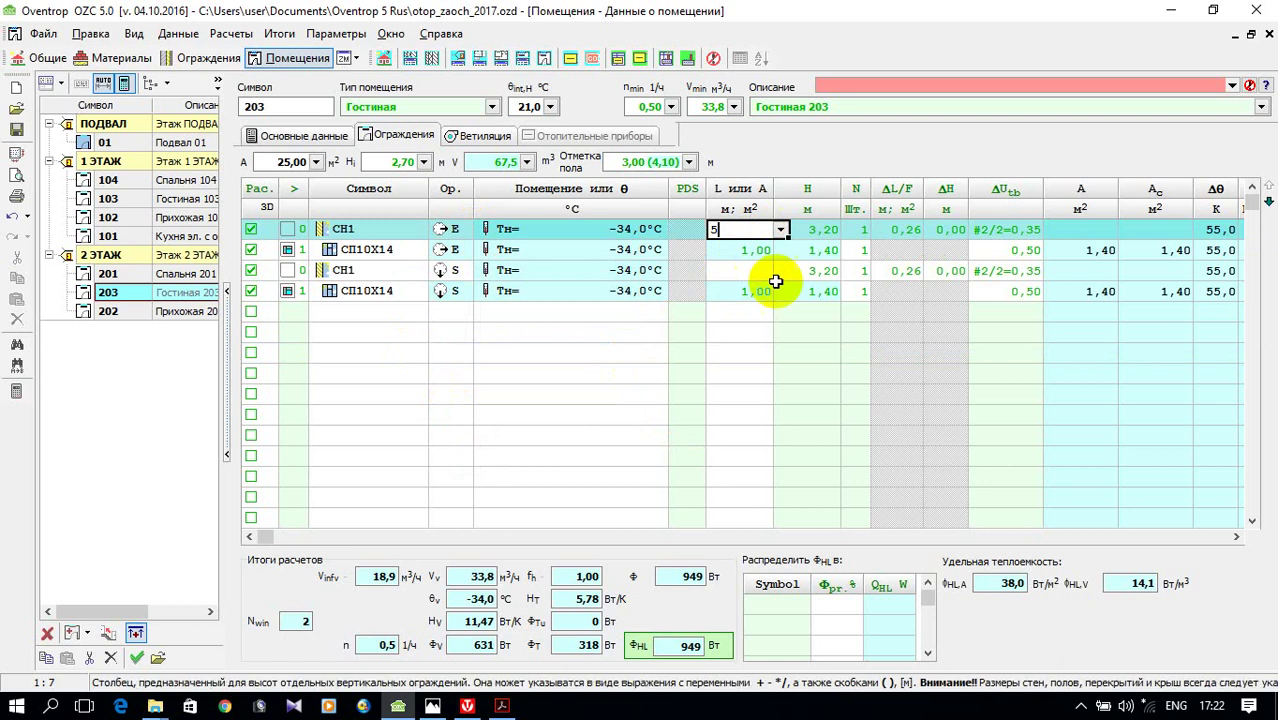
click(753, 272)
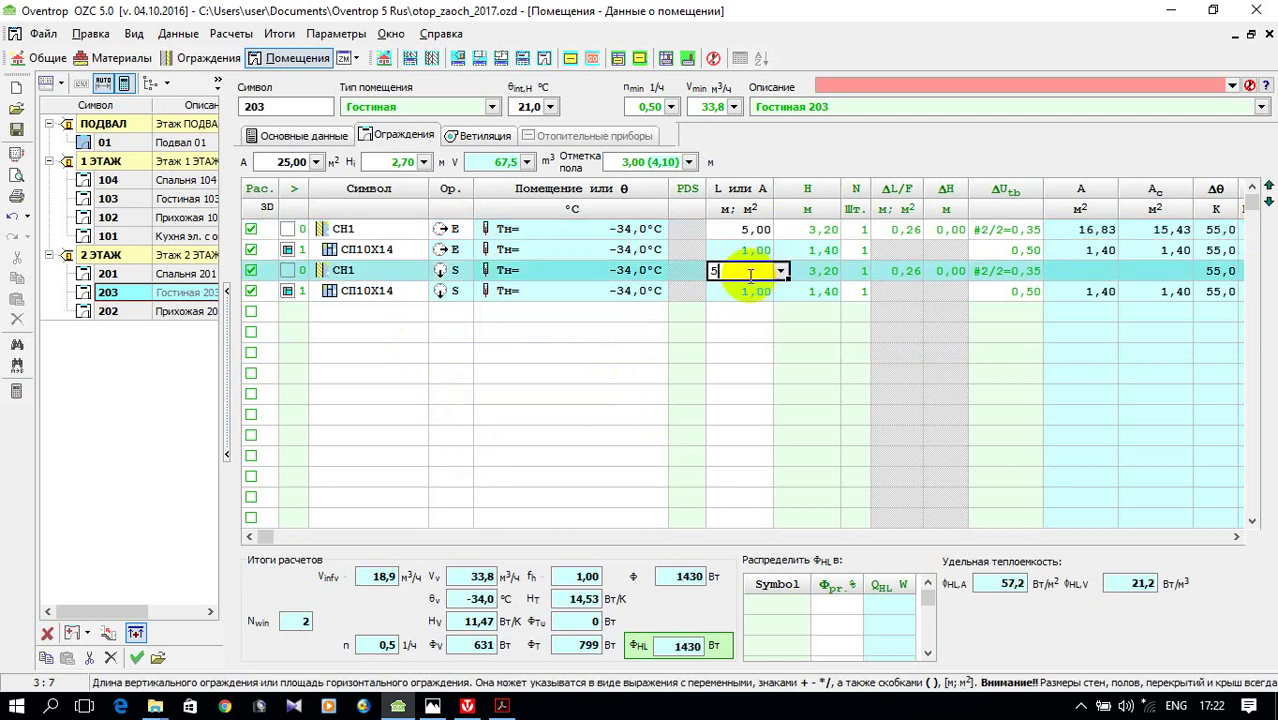
click(165, 316)
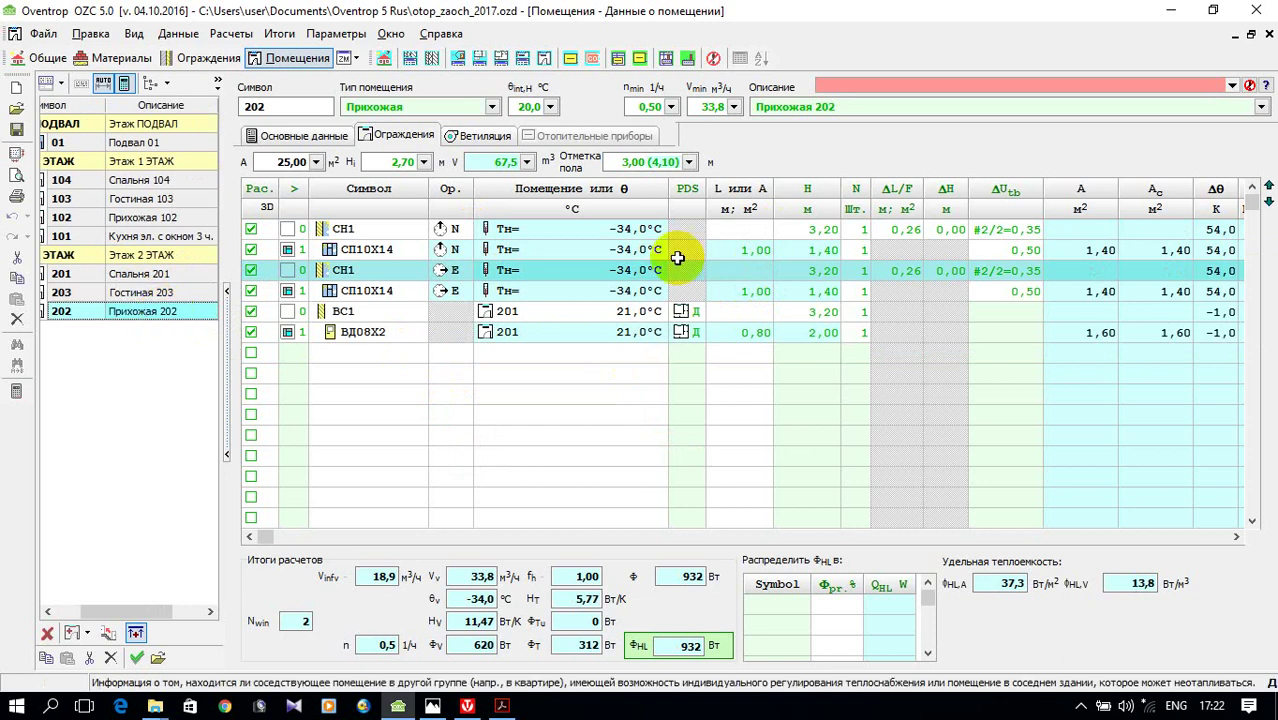
- Set the length of both external СН1 walls and the internal wall ВС1 of room 202 to 5 m
click(724, 229)
text(5)
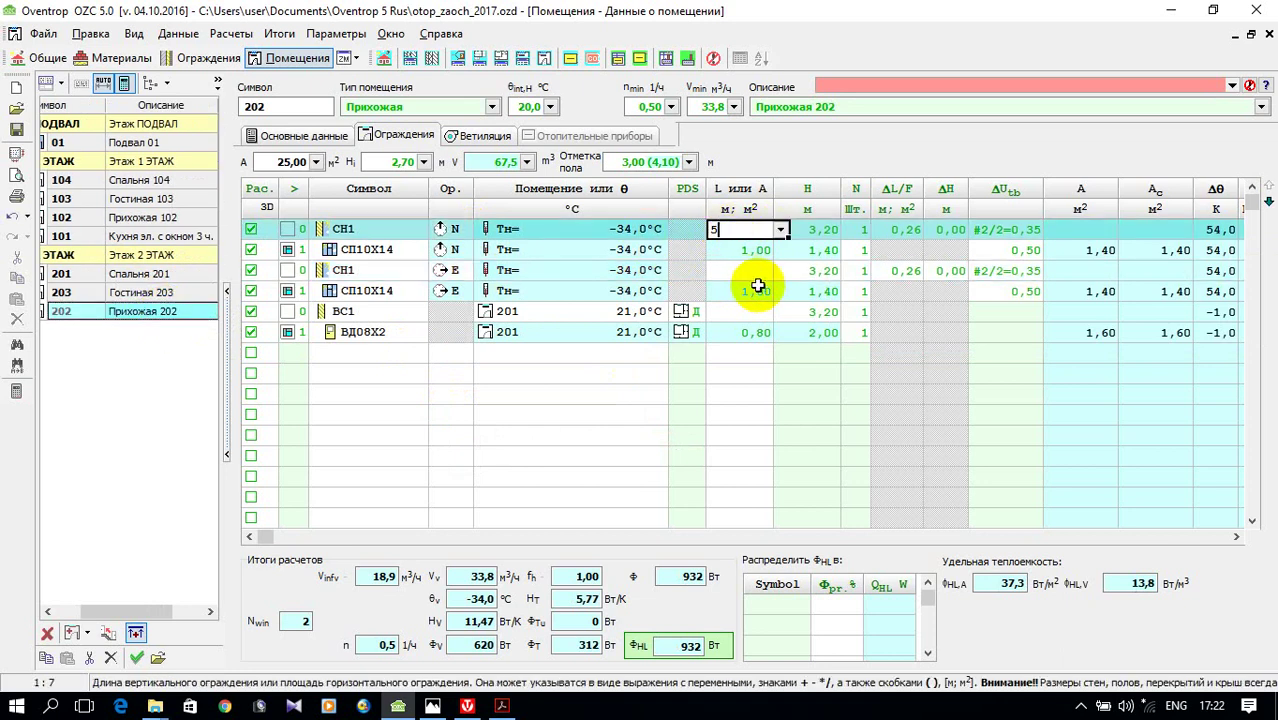
click(743, 271)
text(5)
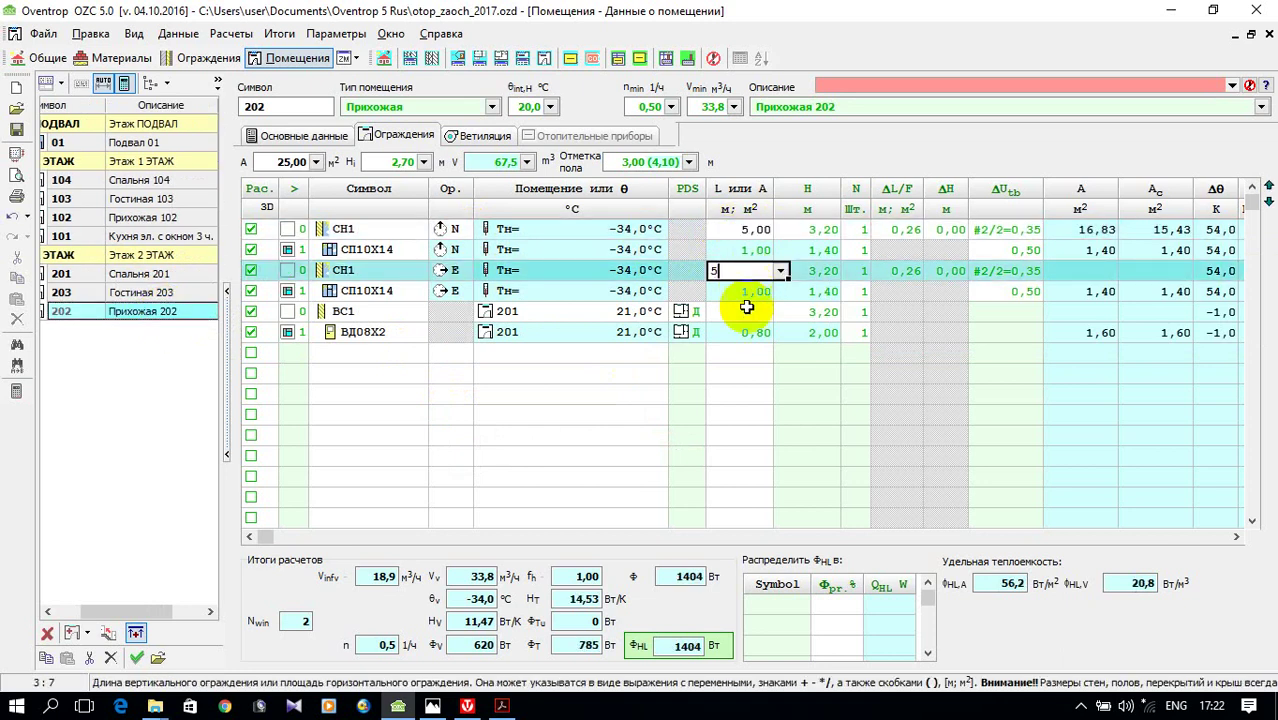
click(737, 304)
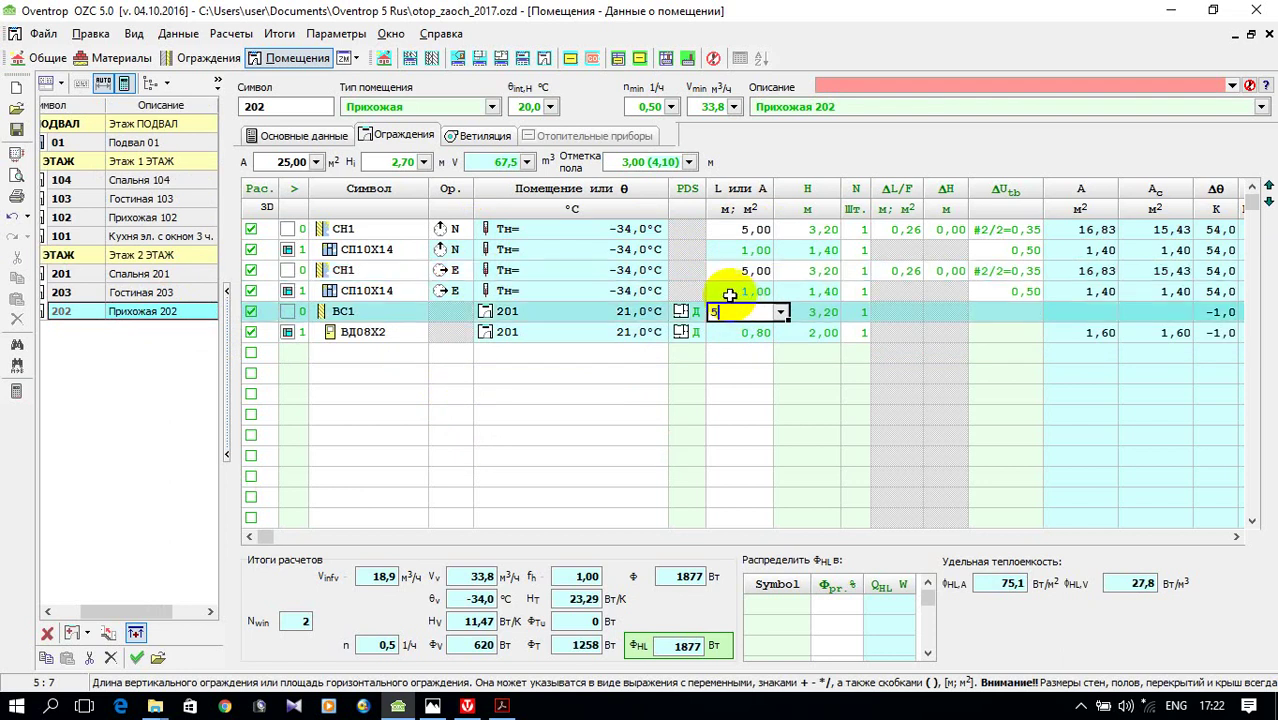
text(5)
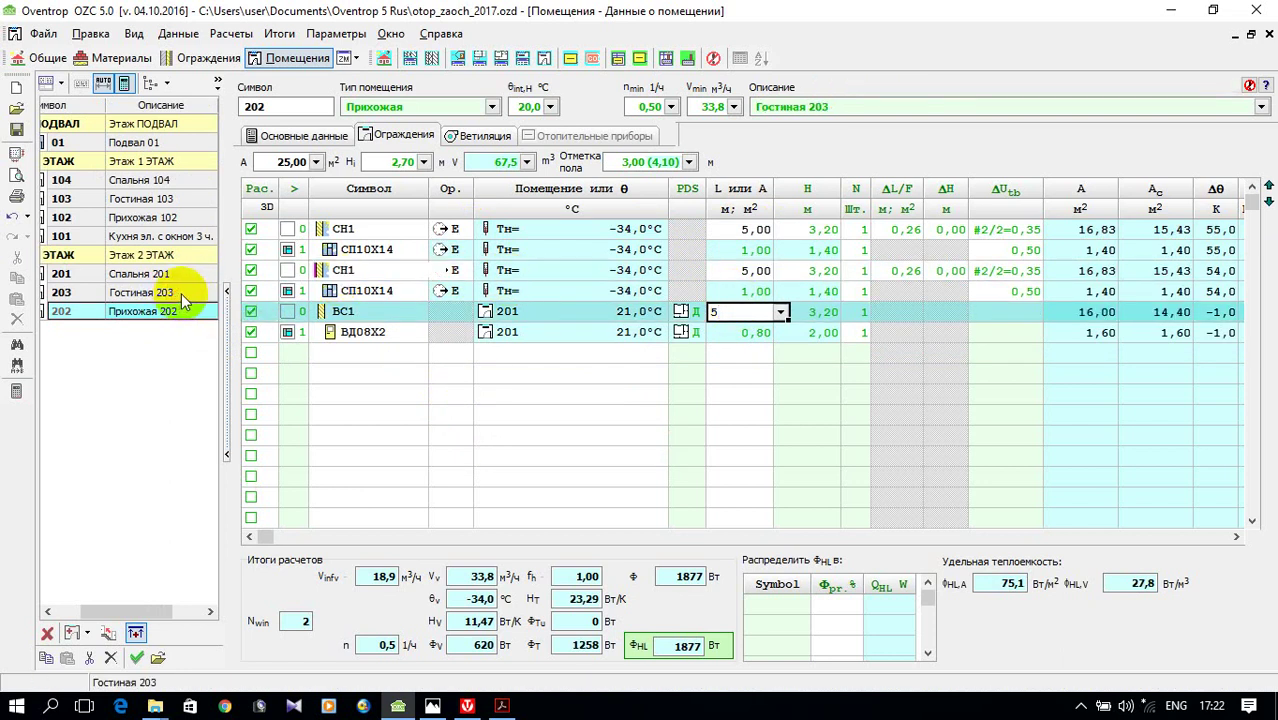
- Add the internal wall ВС1 and its door ВД08Х2 to the enclosures of room 203
click(183, 296)
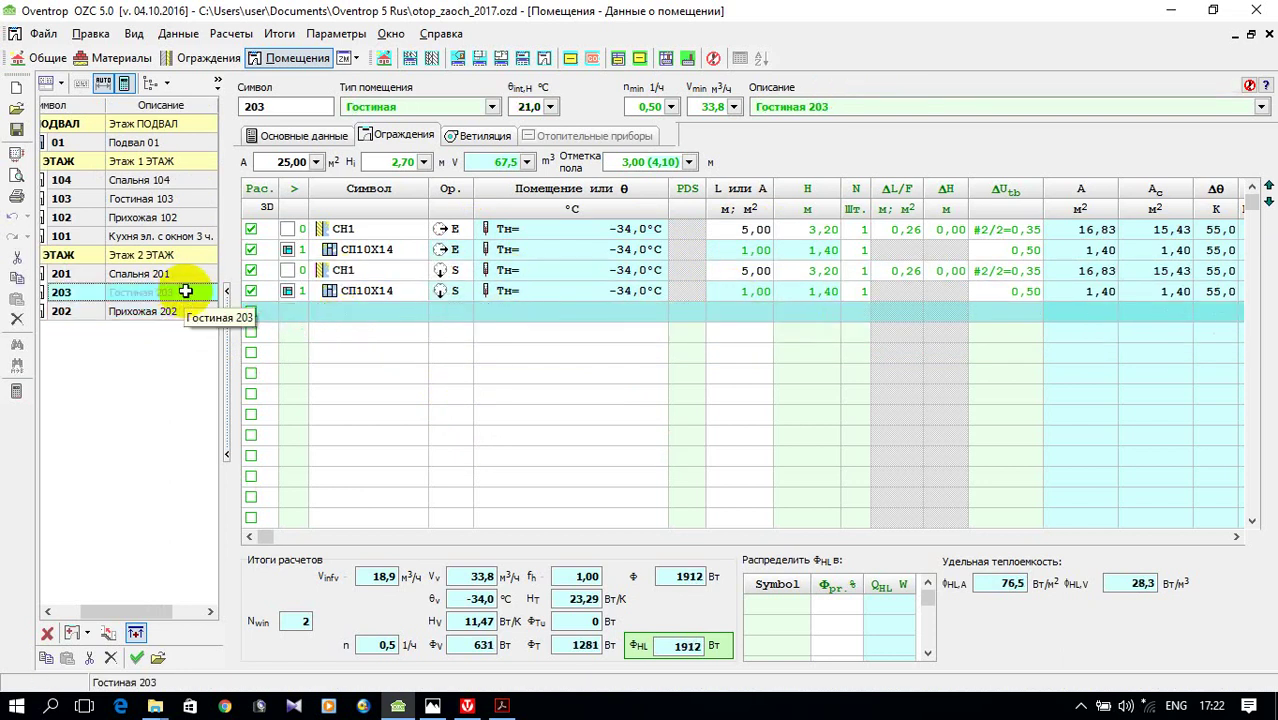
click(376, 313)
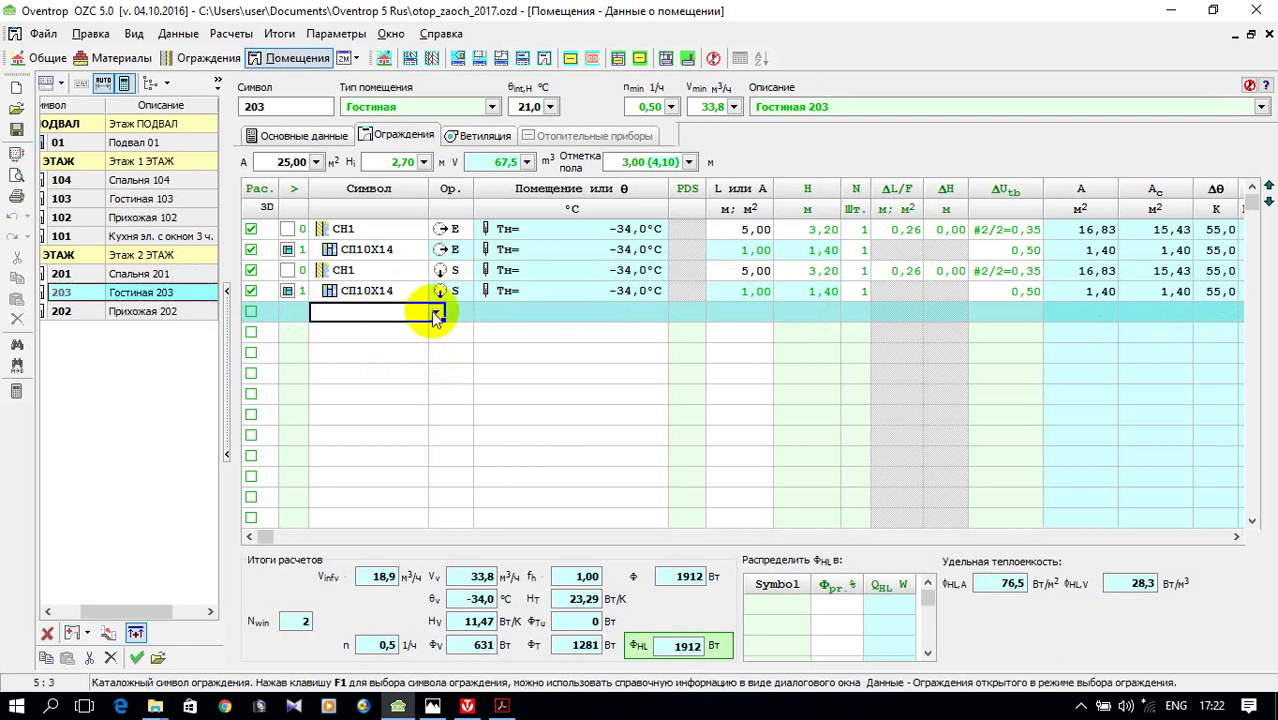
click(435, 312)
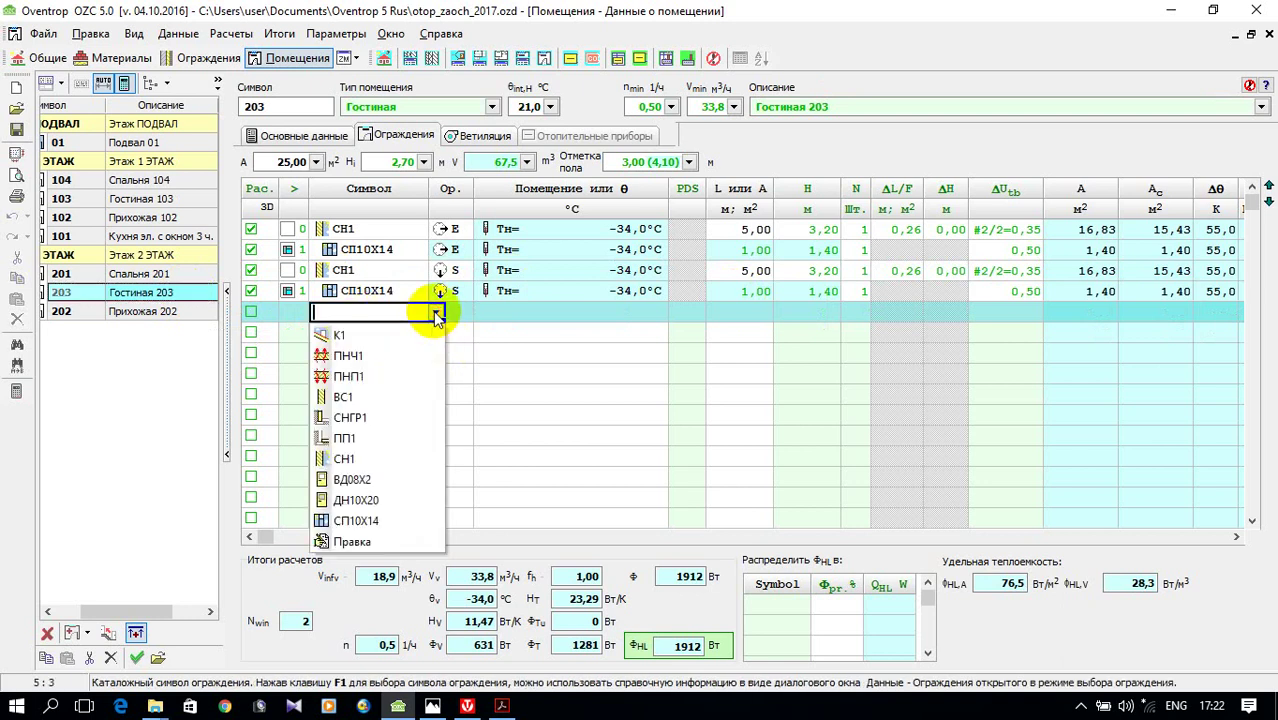
click(392, 397)
click(392, 349)
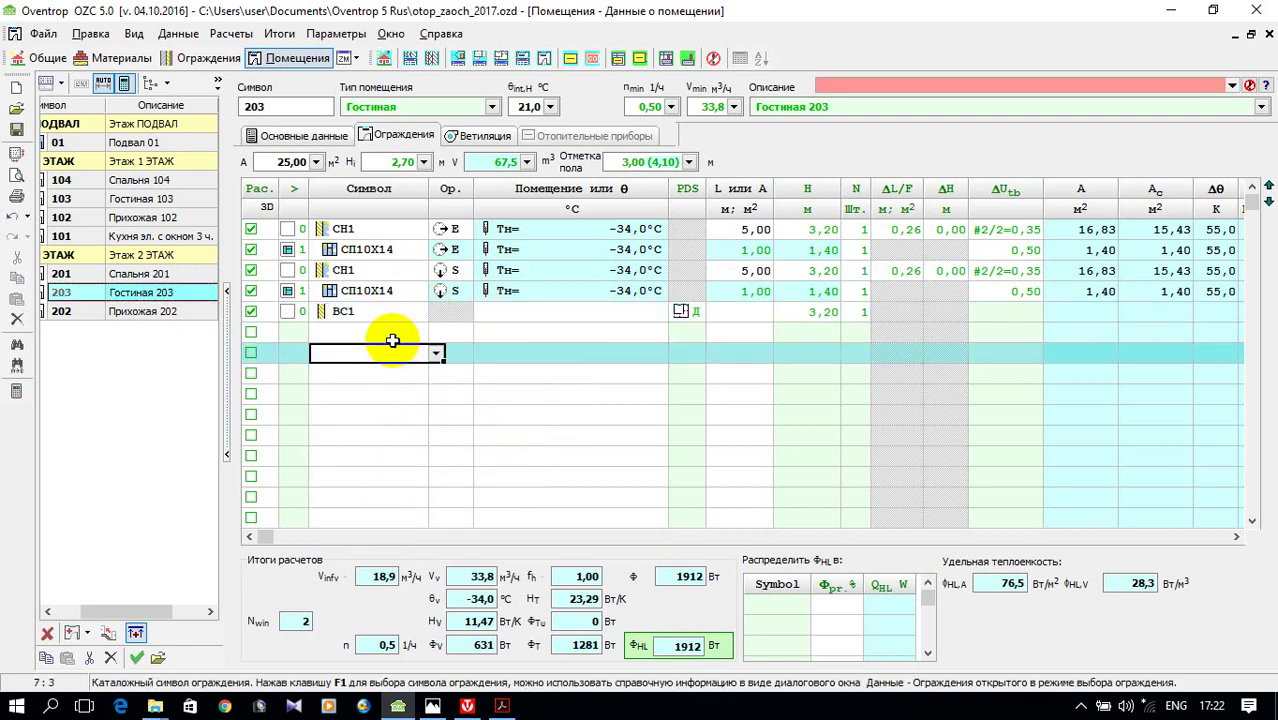
click(392, 334)
click(435, 332)
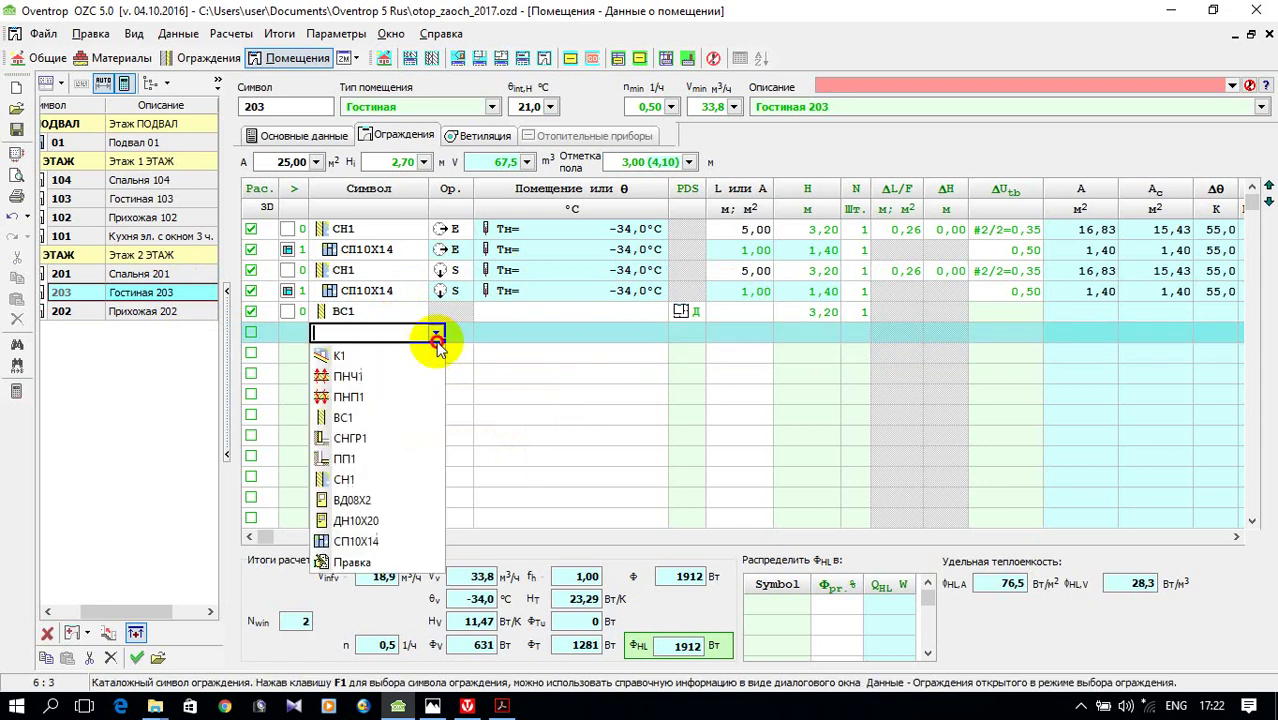
click(408, 498)
- Set room 202 as the adjoining room behind the internal wall ВС1 of room 203
click(598, 318)
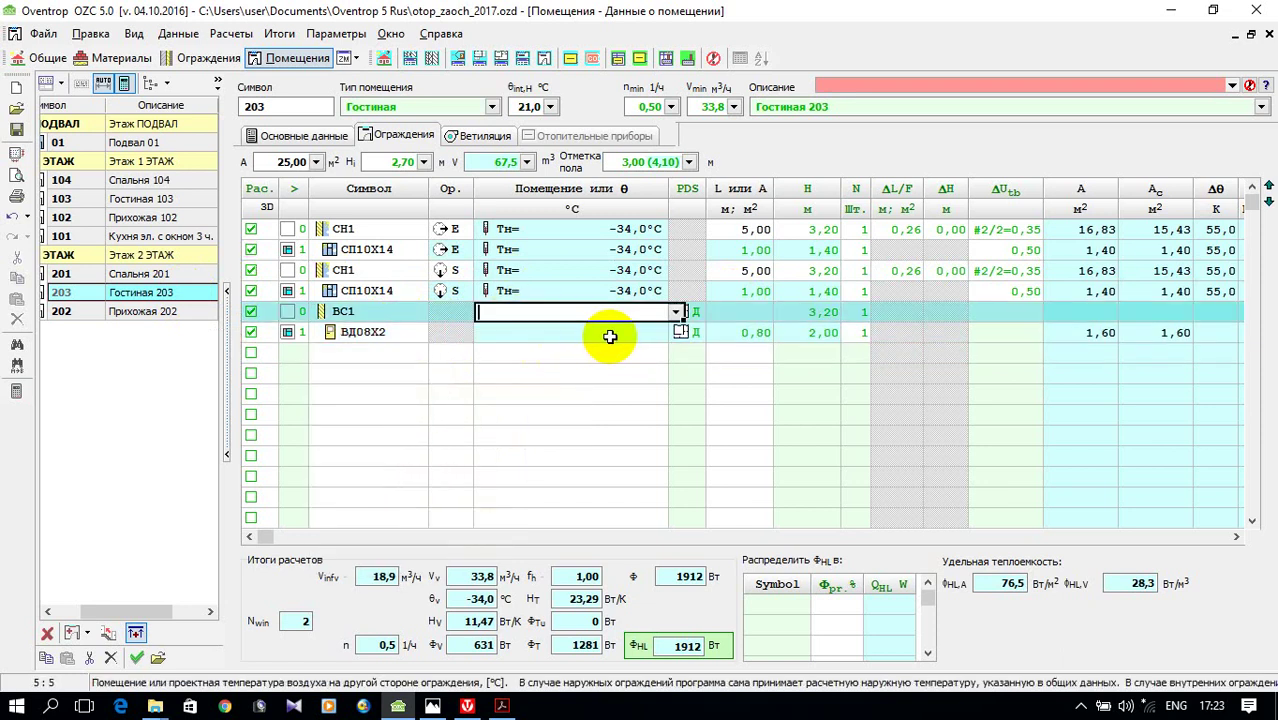
text(202)
key(Return)
click(508, 400)
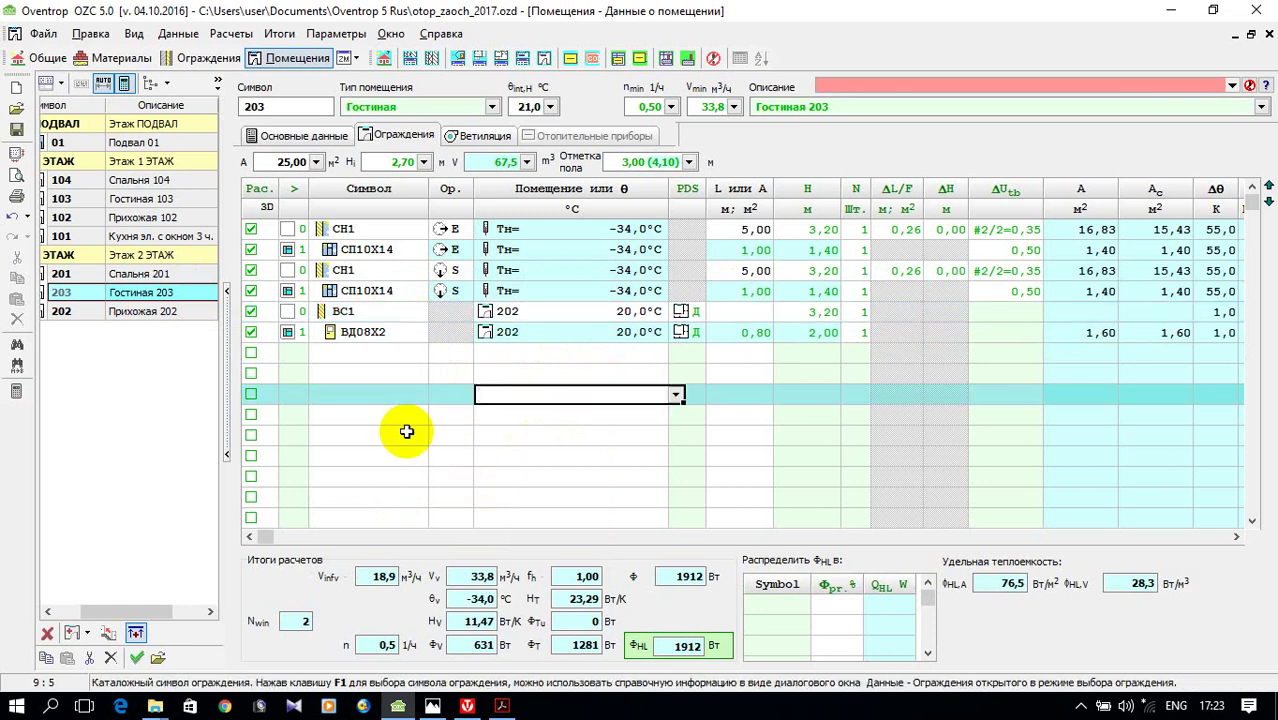
click(163, 390)
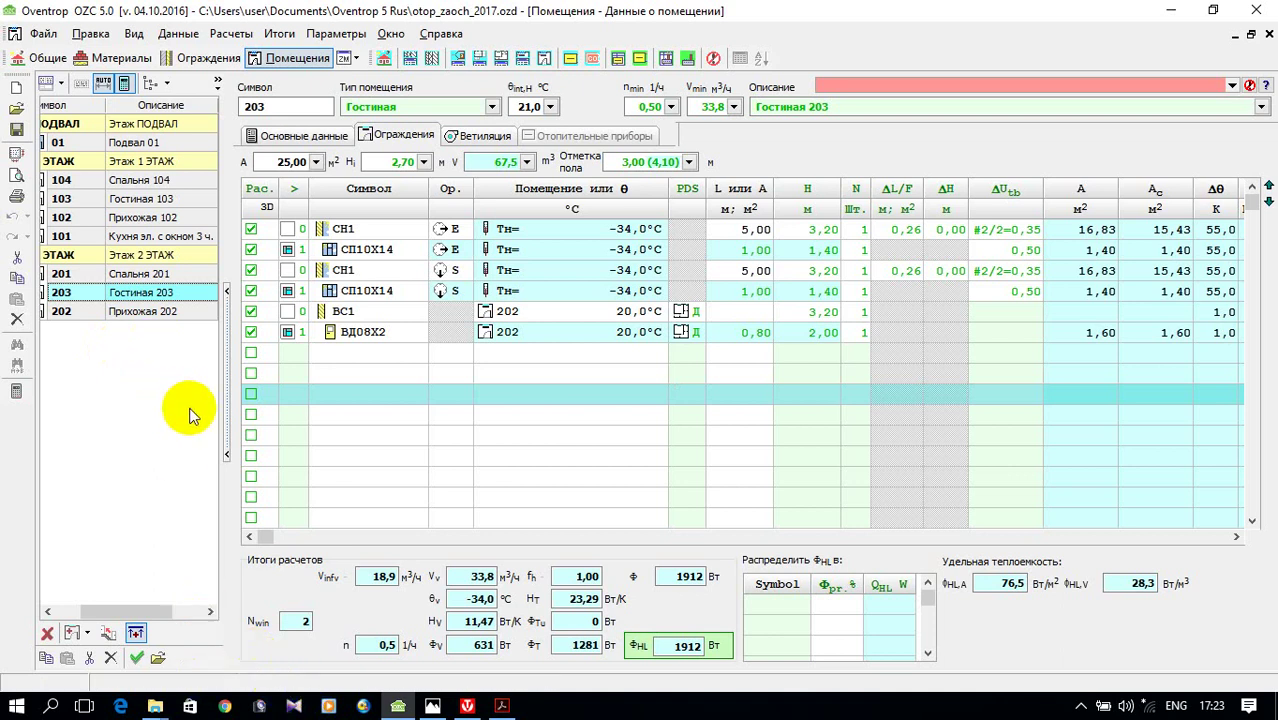
- Add a new room with the symbol 204 to the second floor
right_click(135, 352)
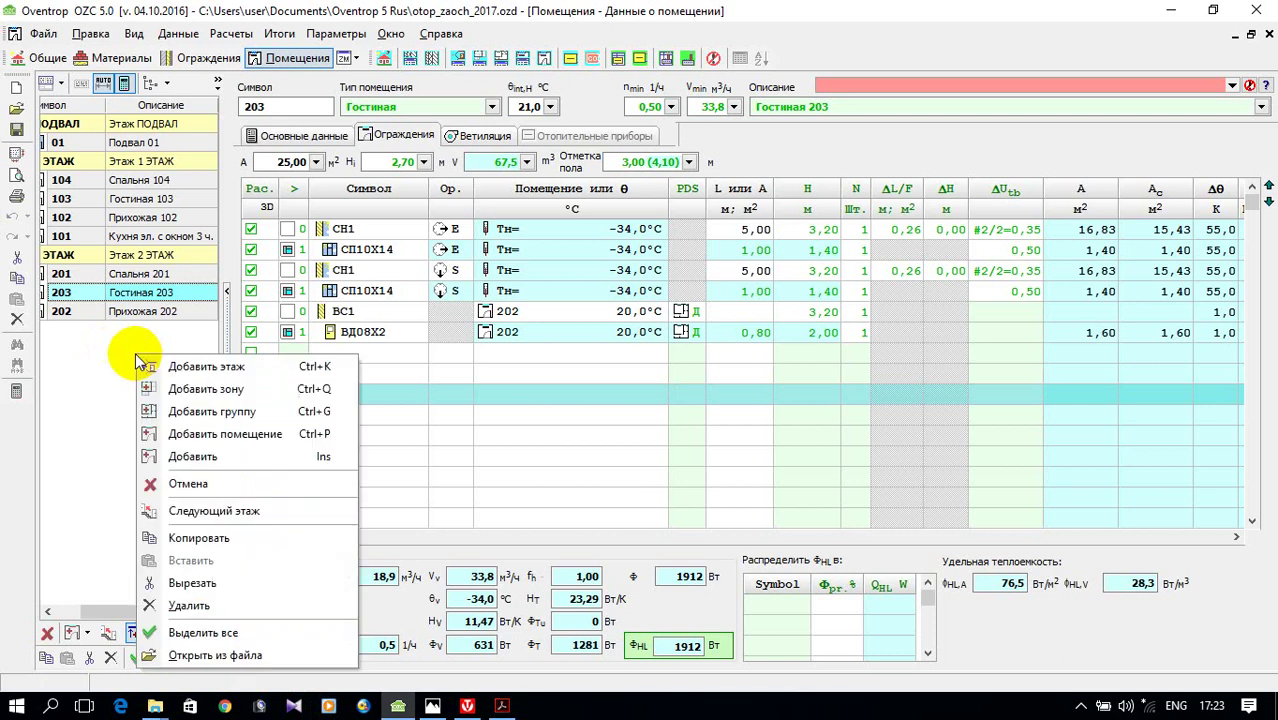
click(200, 440)
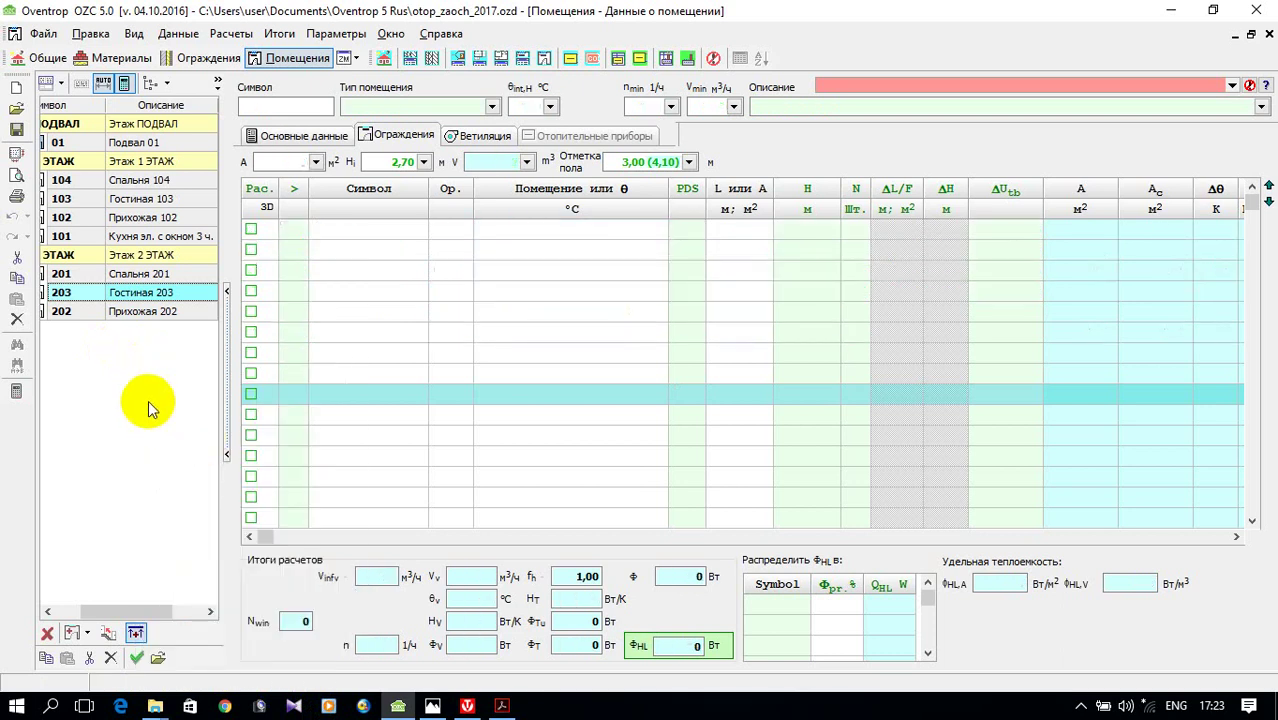
text(204)
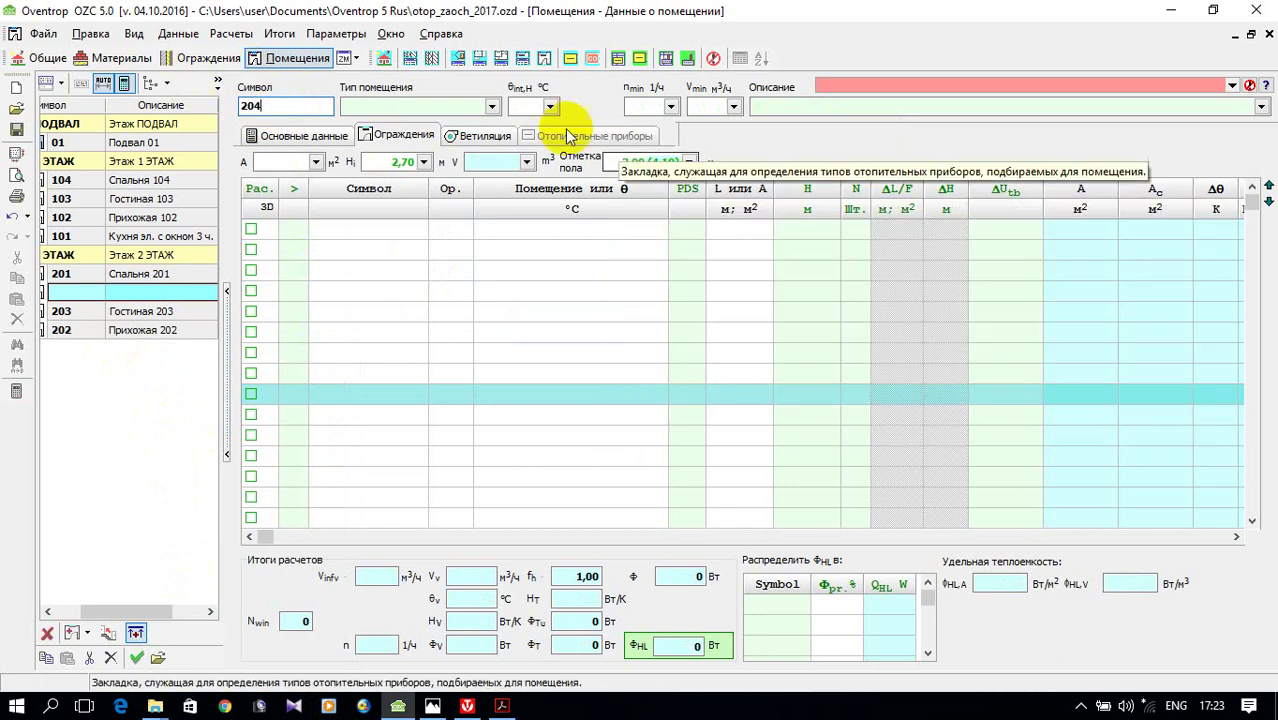
- Define room 204 as type Спальня with an internal temperature of 21 °C and an area of 25 m²
click(492, 106)
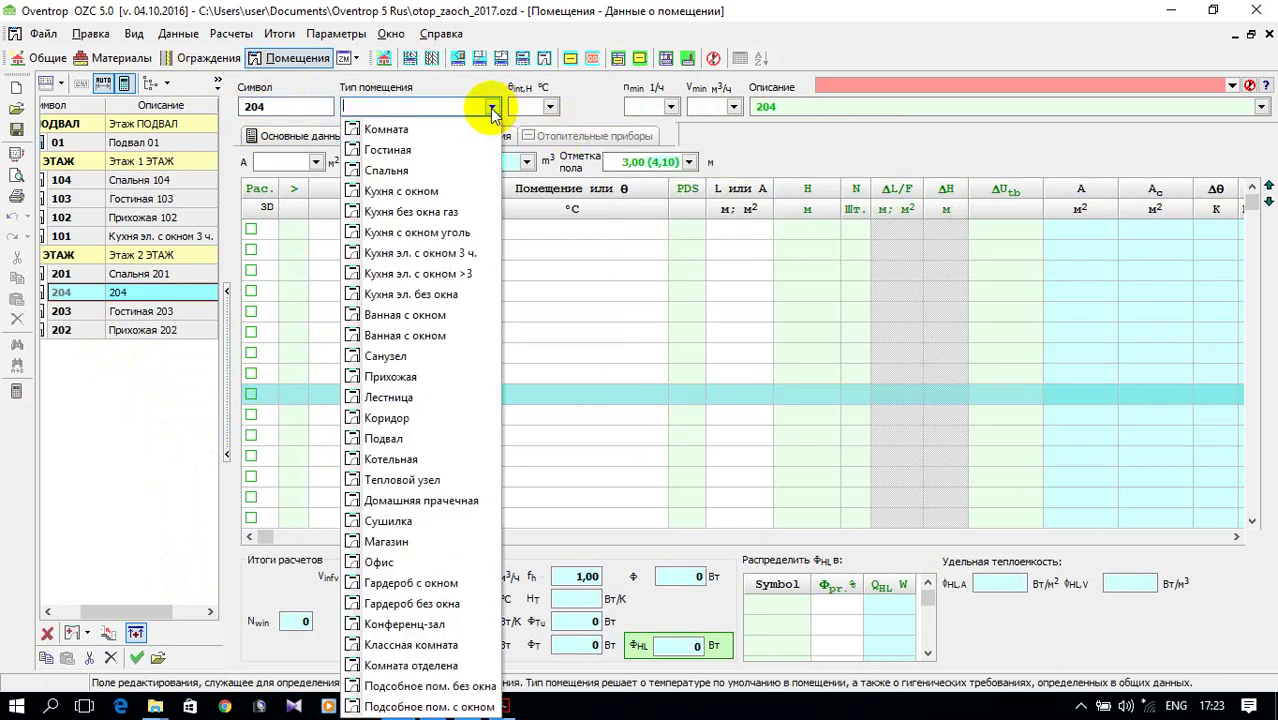
click(480, 112)
click(525, 107)
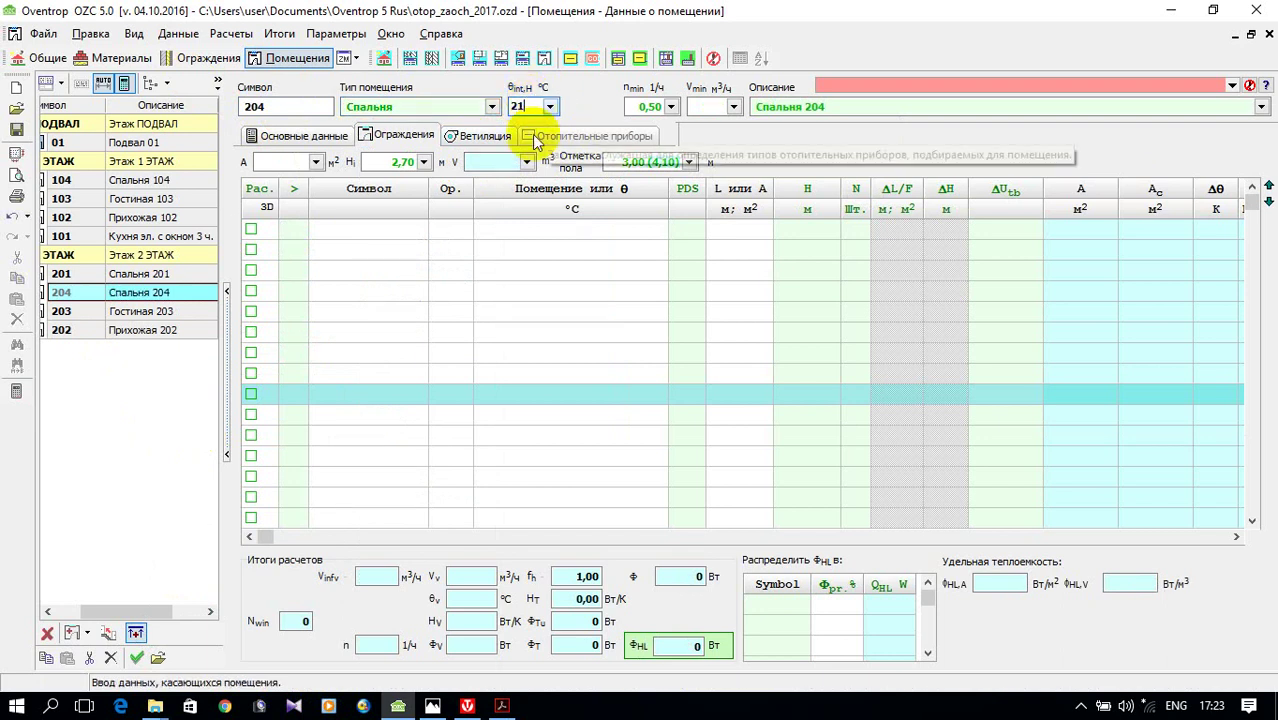
click(290, 161)
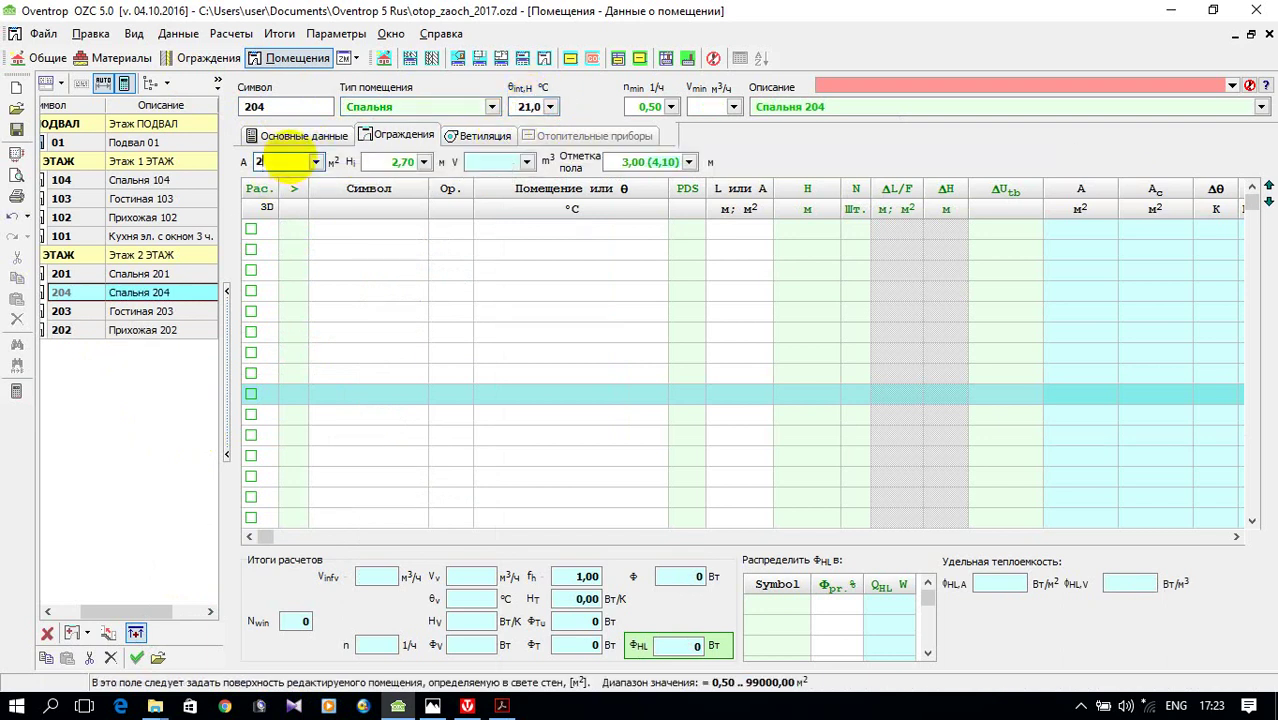
key(Return)
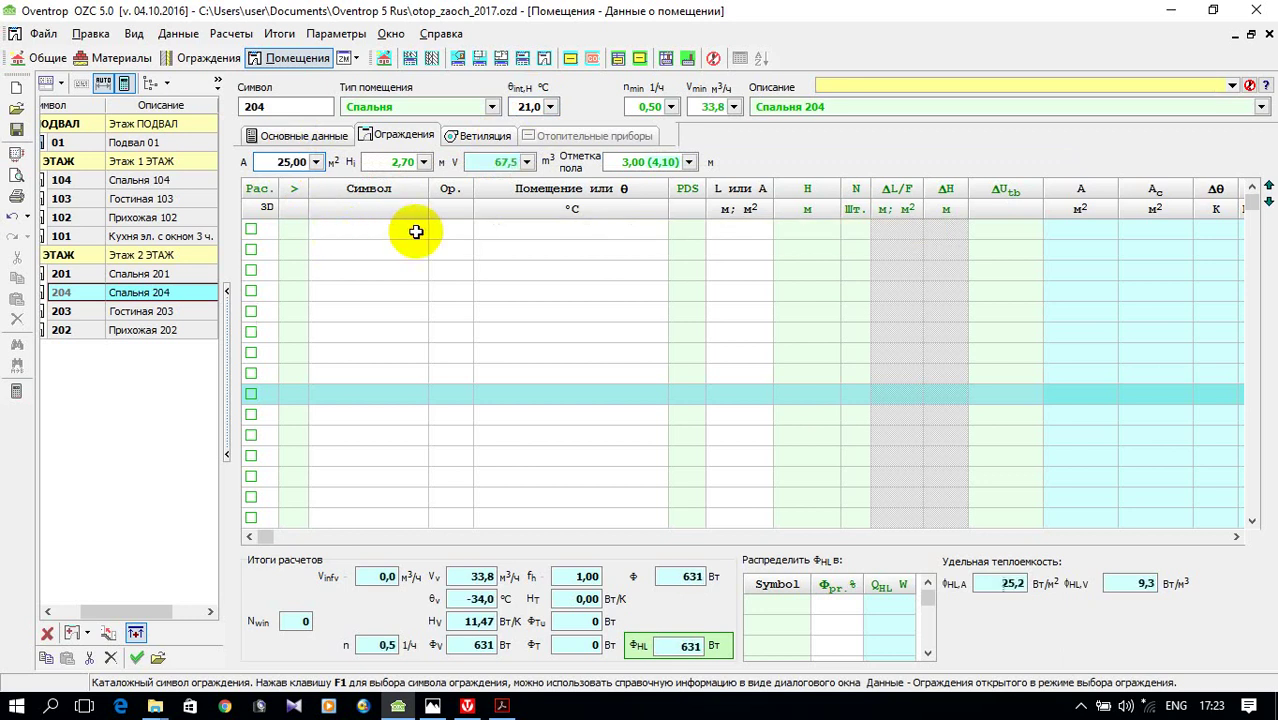
- Add the external wall СН1 and its window СП10Х14 as the first two enclosures of room 204
click(430, 232)
click(435, 231)
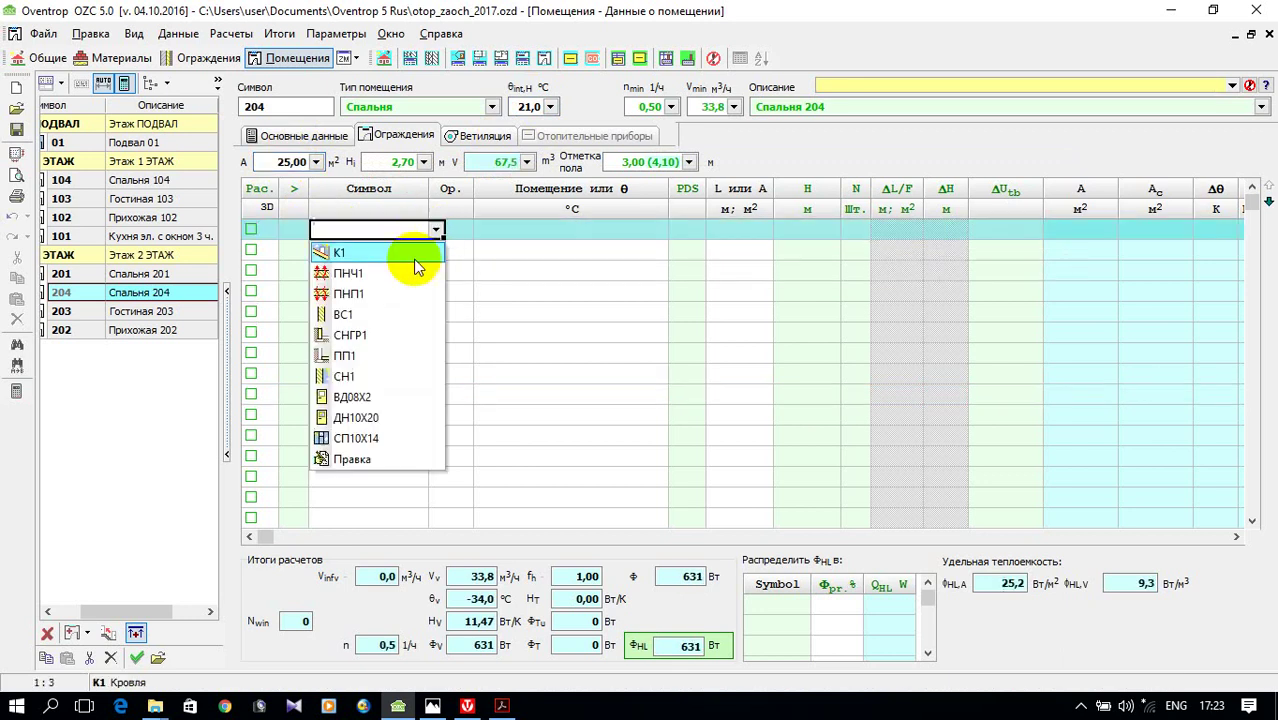
click(400, 376)
click(355, 256)
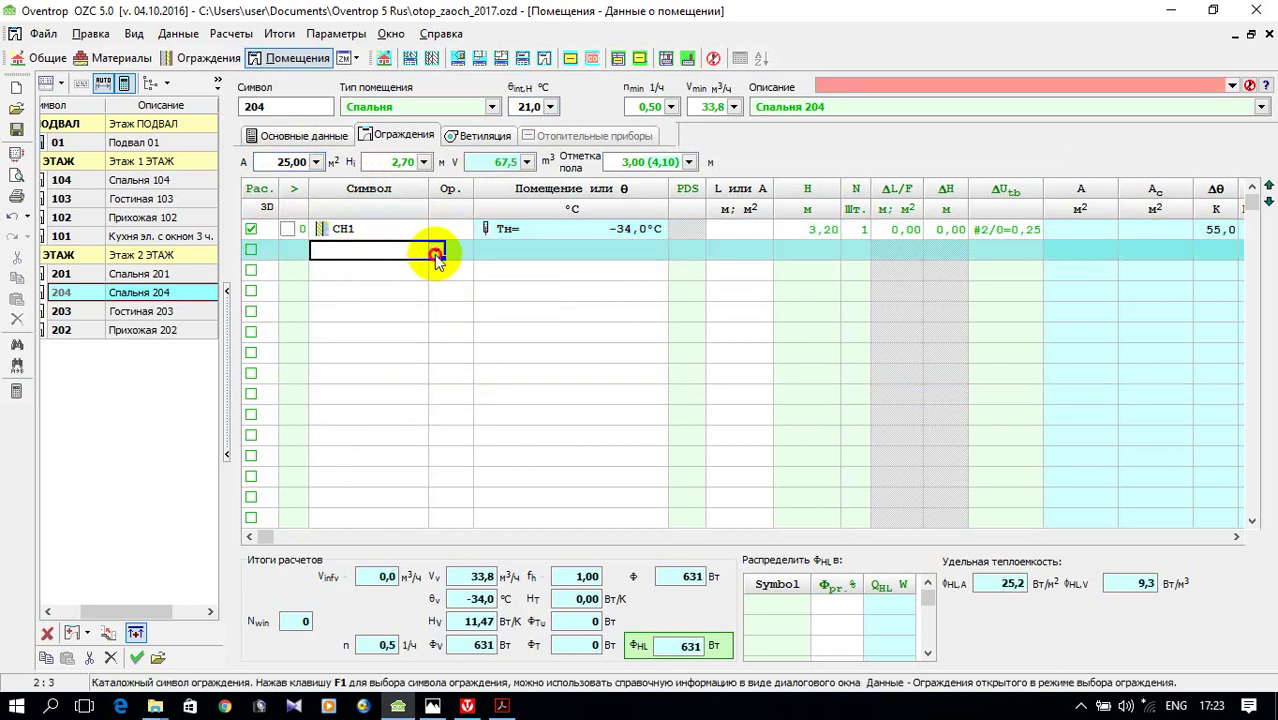
click(435, 251)
click(385, 452)
drag(379, 449, 361, 270)
- Add a second external wall СН1 with its window СП10Х14 to room 204
click(361, 270)
click(435, 271)
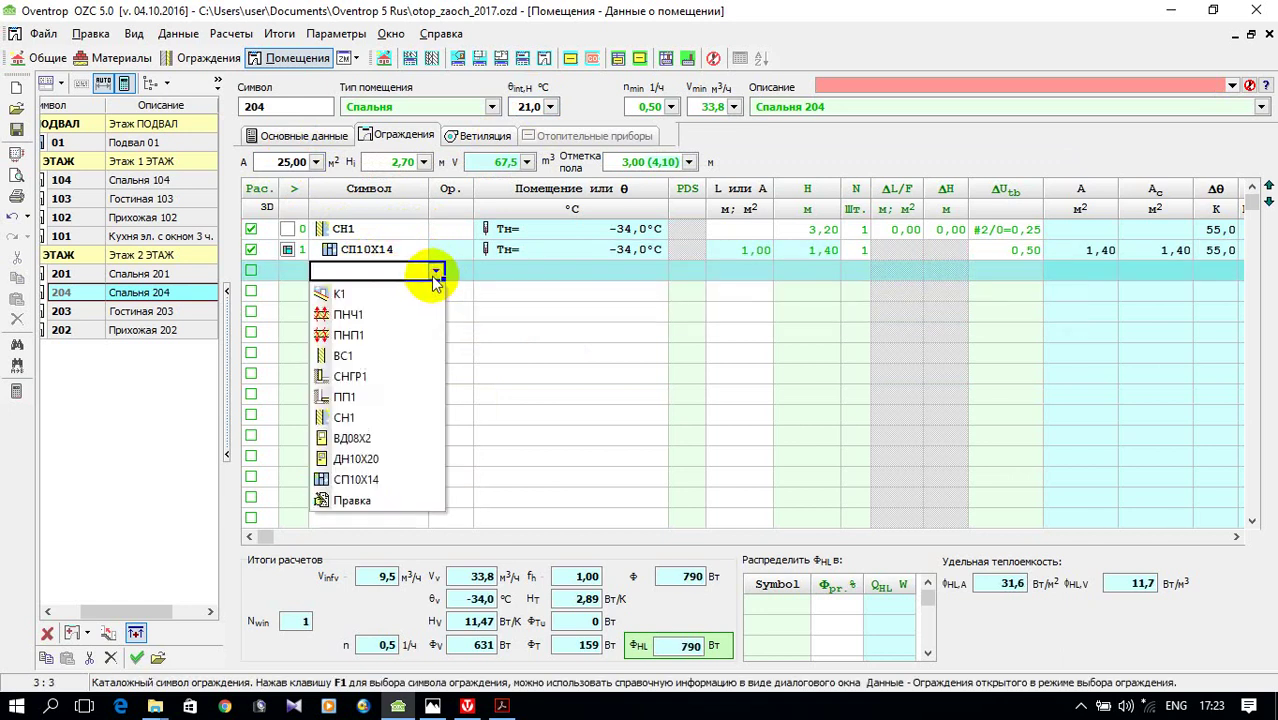
click(377, 416)
click(354, 293)
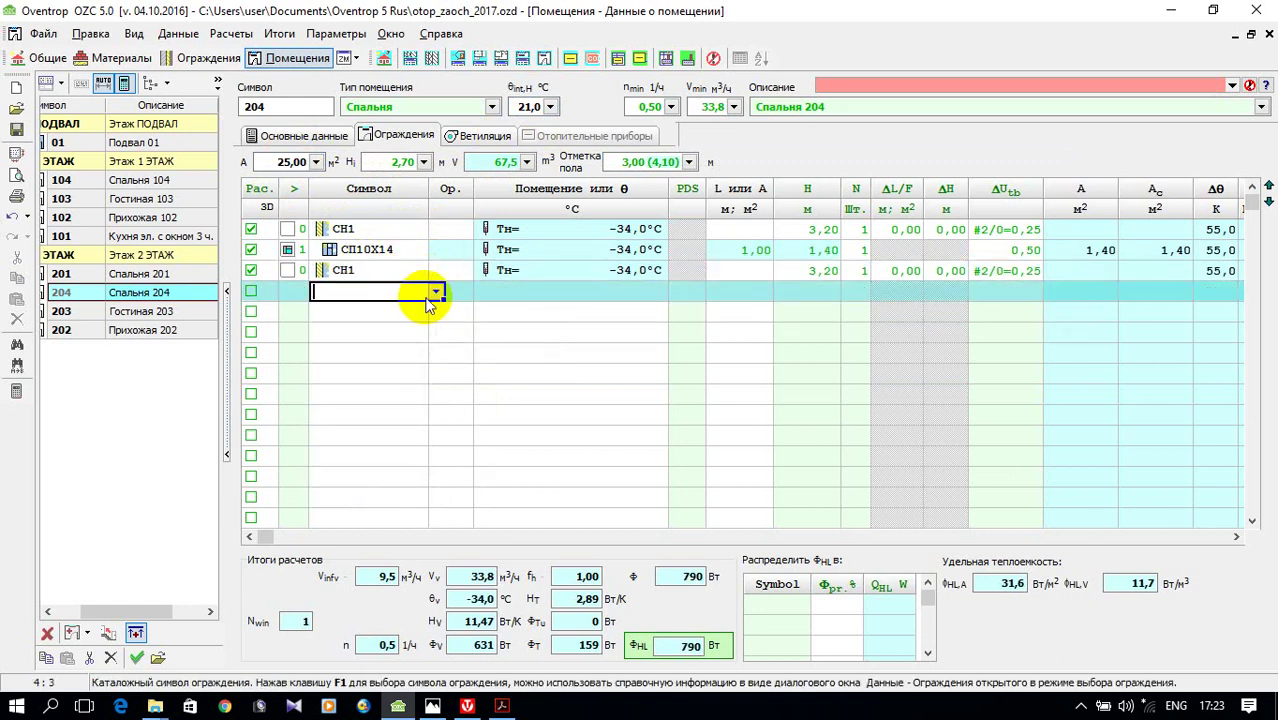
click(438, 294)
click(393, 459)
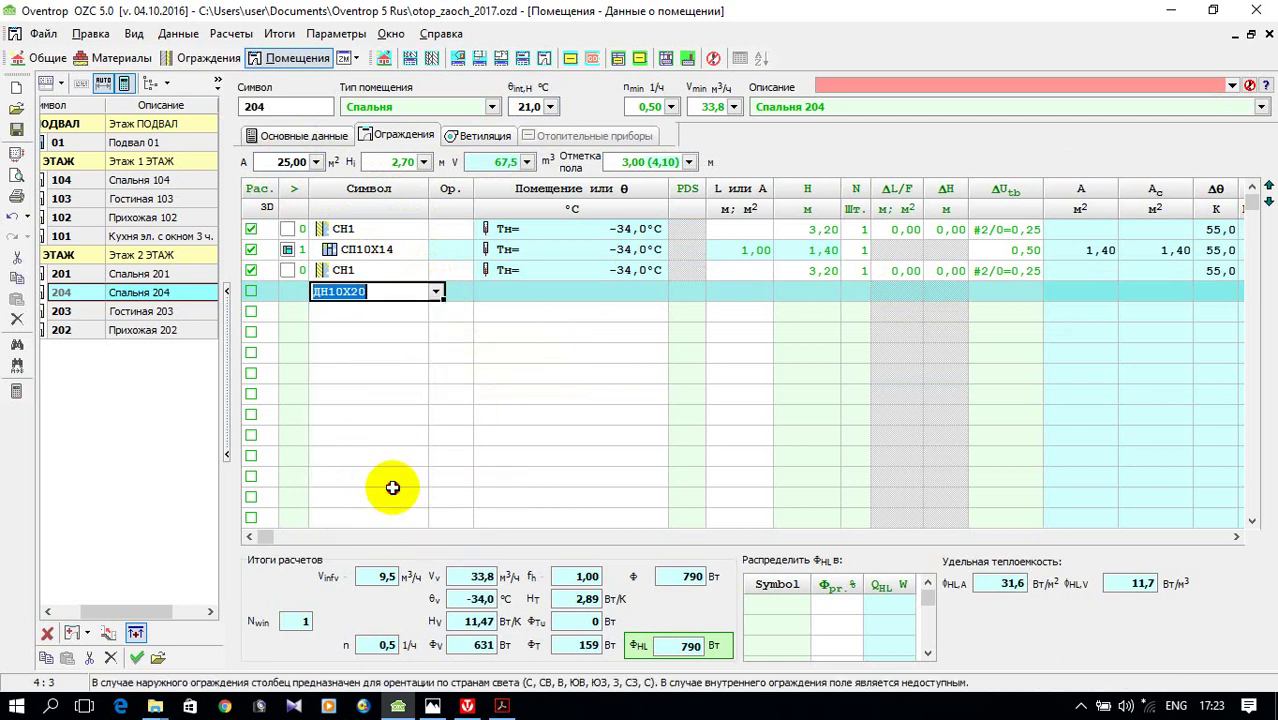
click(408, 294)
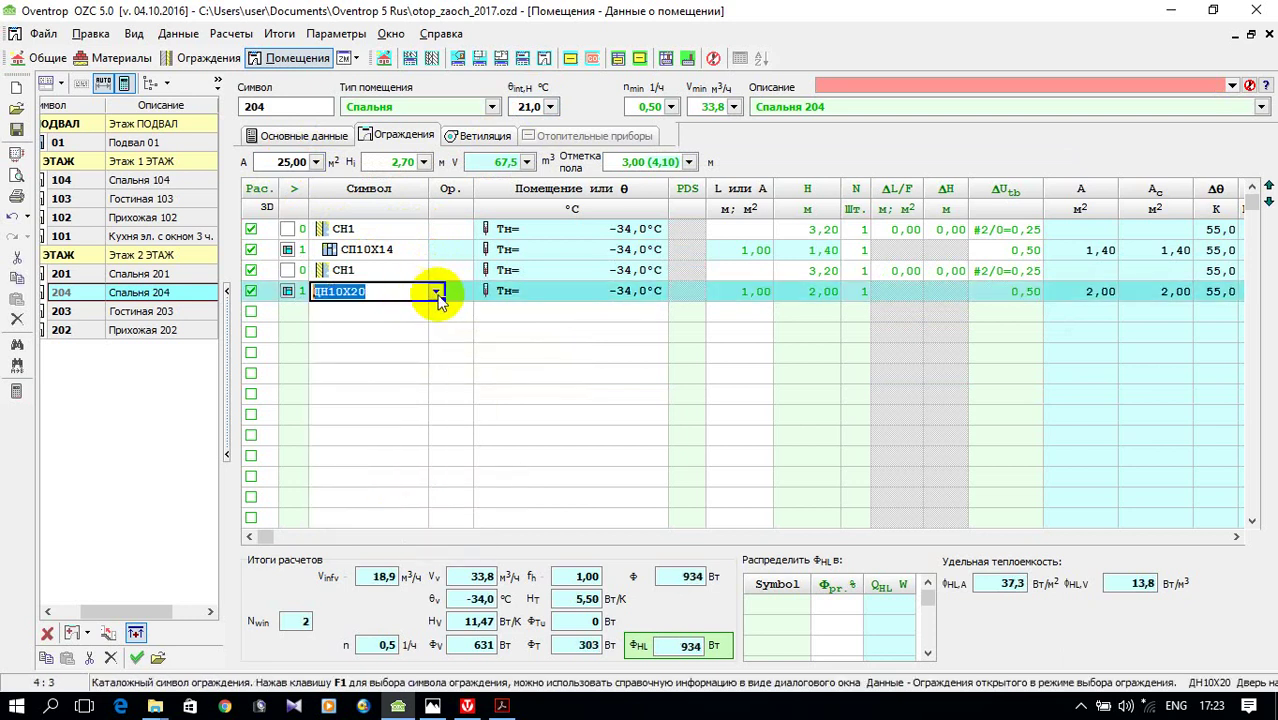
click(437, 292)
click(399, 499)
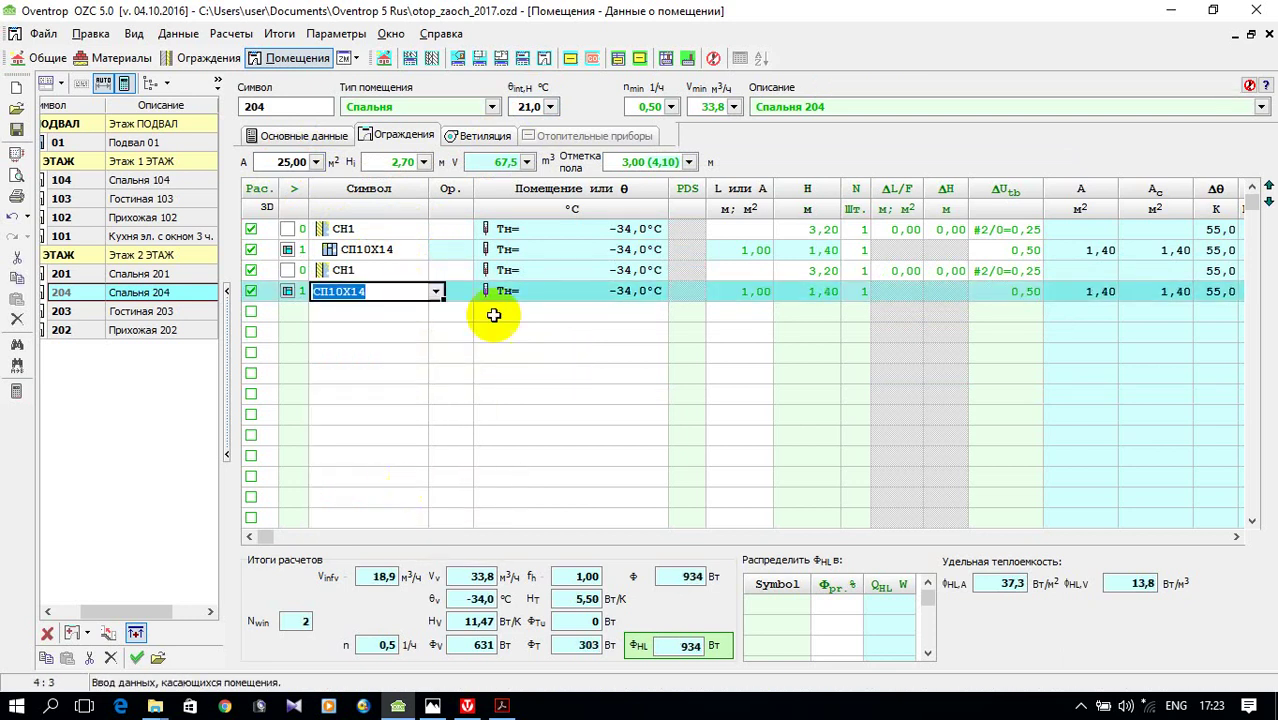
- Orient the first СН1 wall of room 204 to S and the second to W
click(449, 230)
click(479, 230)
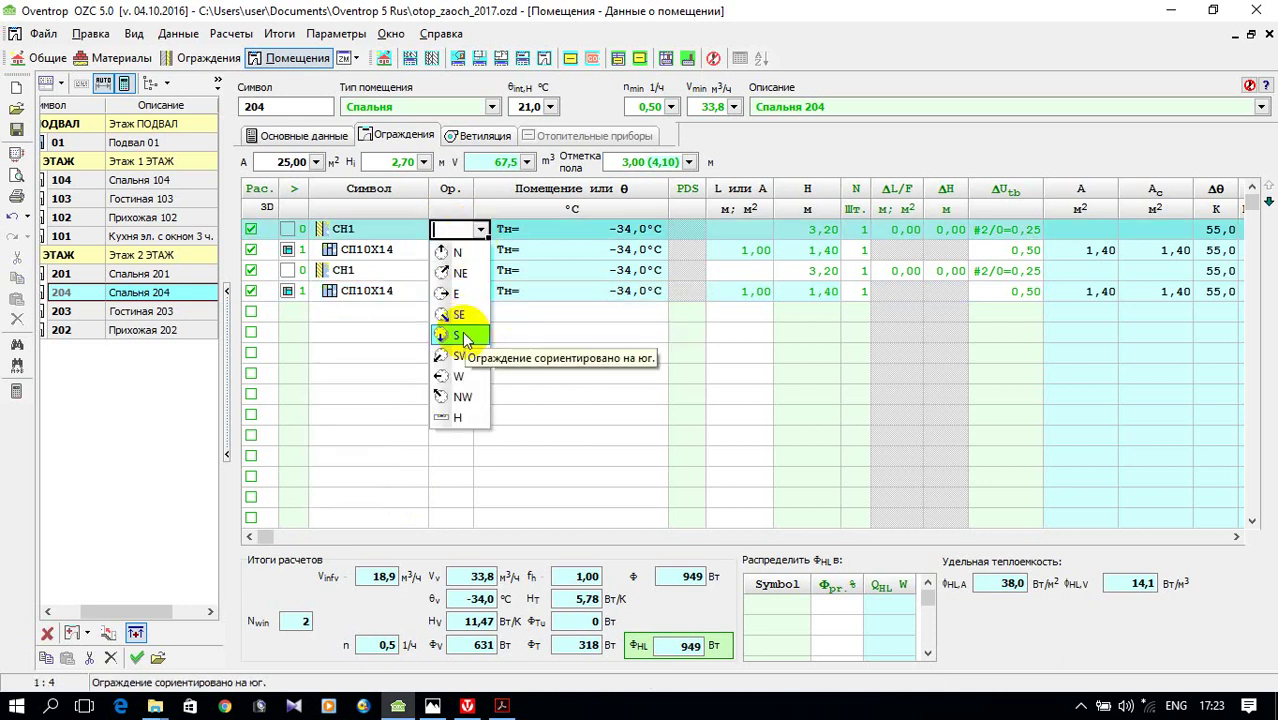
click(440, 331)
click(451, 271)
click(455, 272)
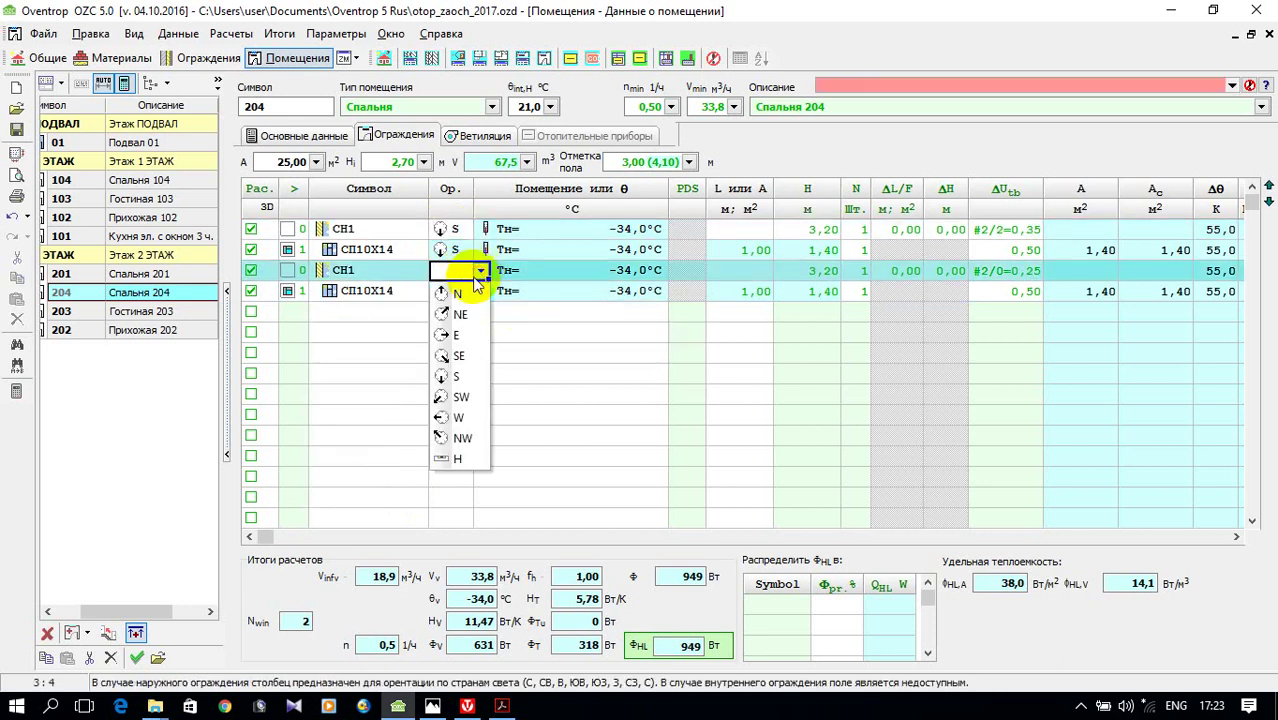
click(456, 418)
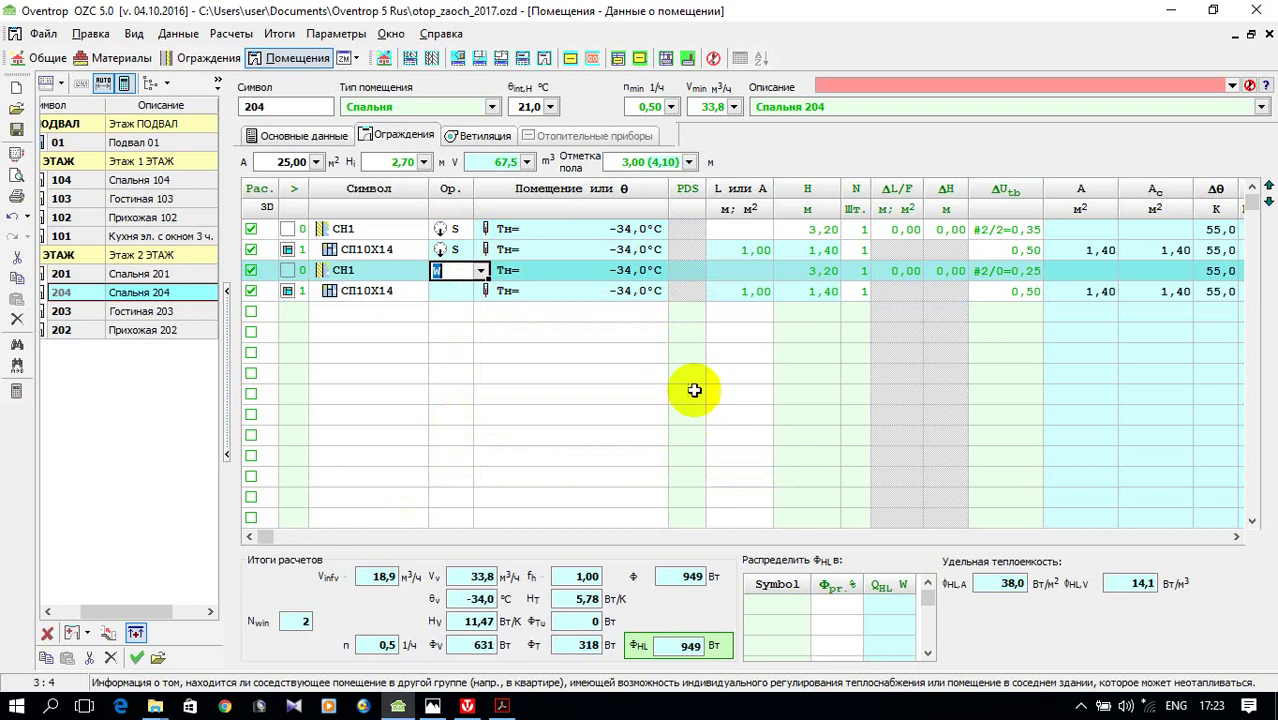
- Set the length of both external СН1 walls of room 204 to 5 m
click(735, 230)
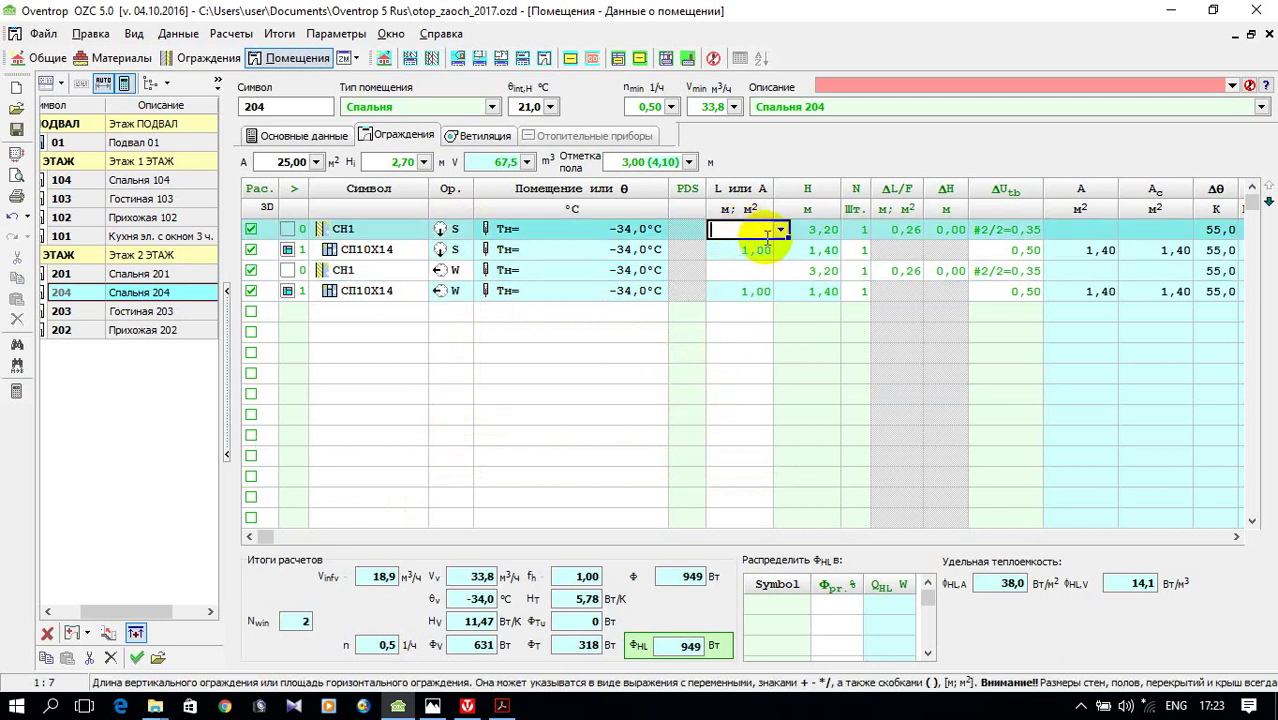
text(5)
key(Return)
click(755, 271)
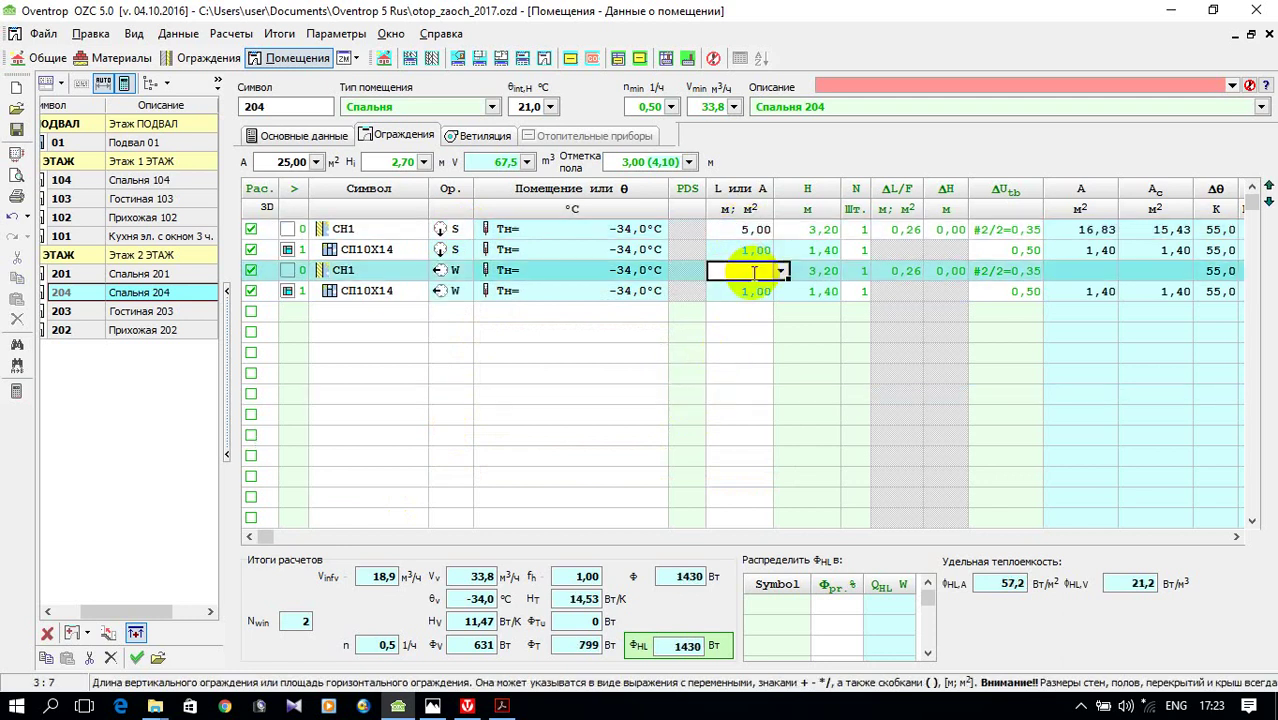
- Add the internal wall ВС1 and its door ВД08Х2 to the enclosures of room 204
click(344, 316)
click(436, 312)
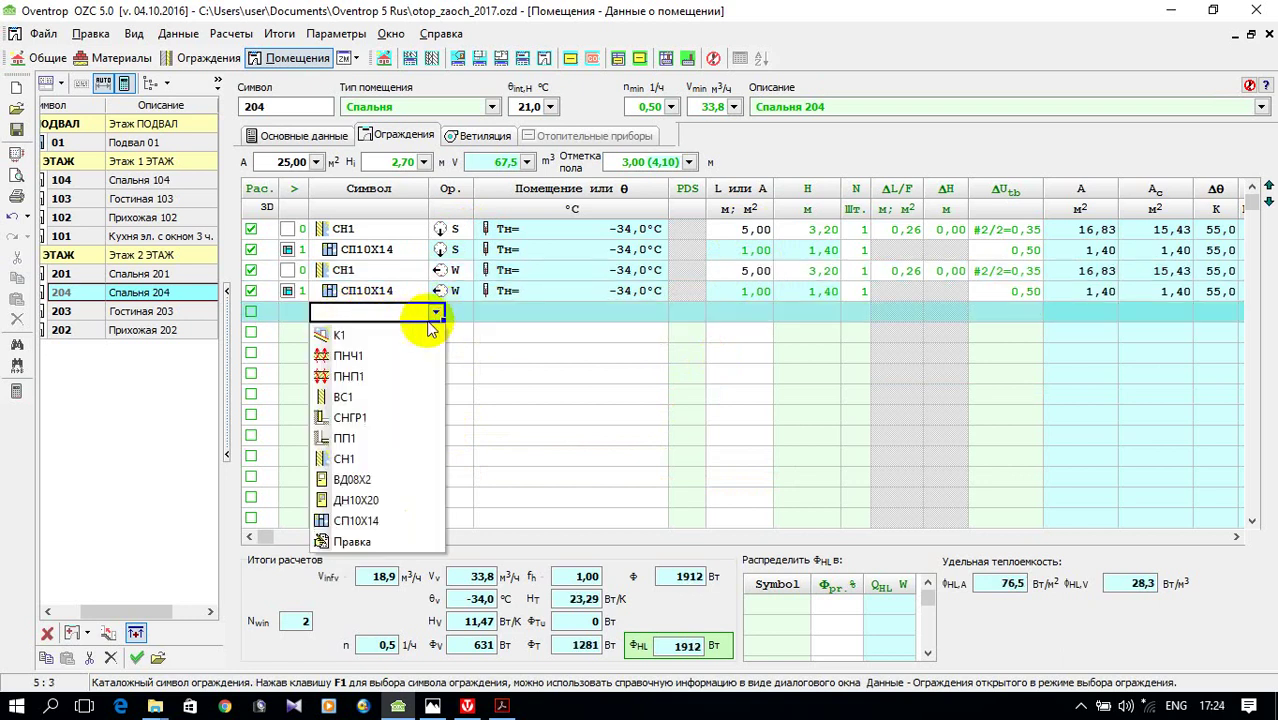
click(384, 398)
click(372, 331)
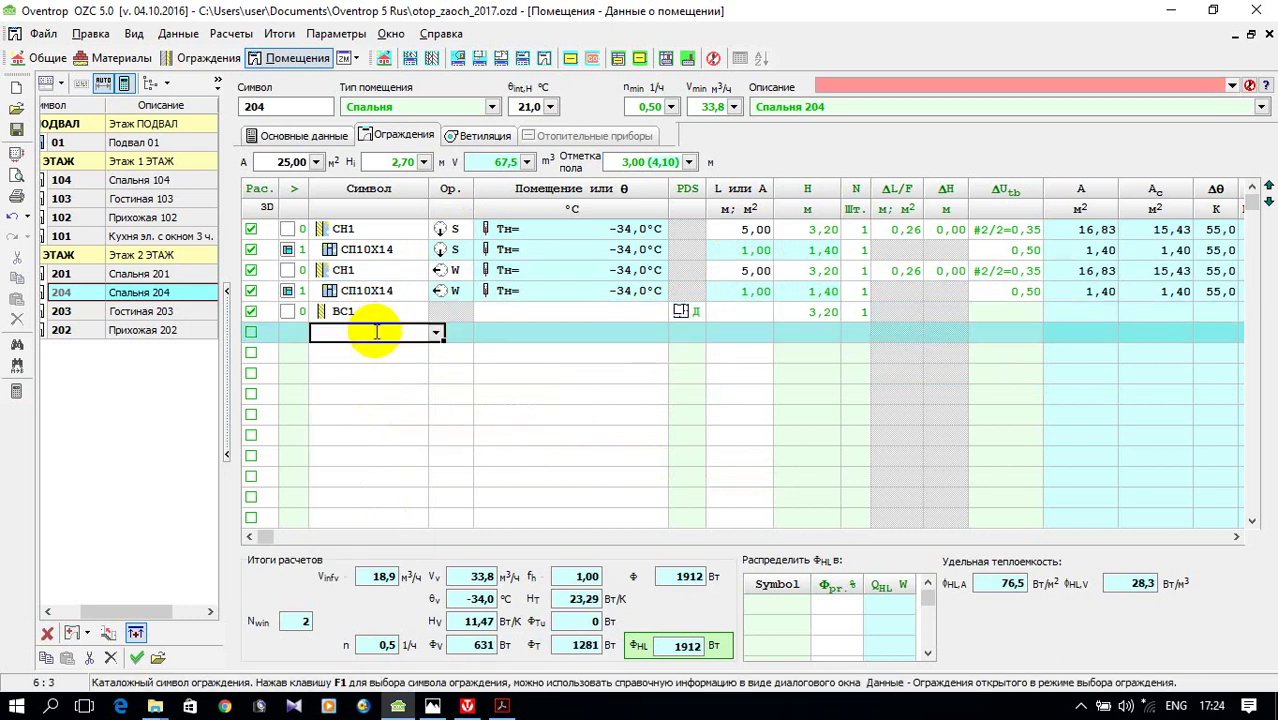
click(436, 335)
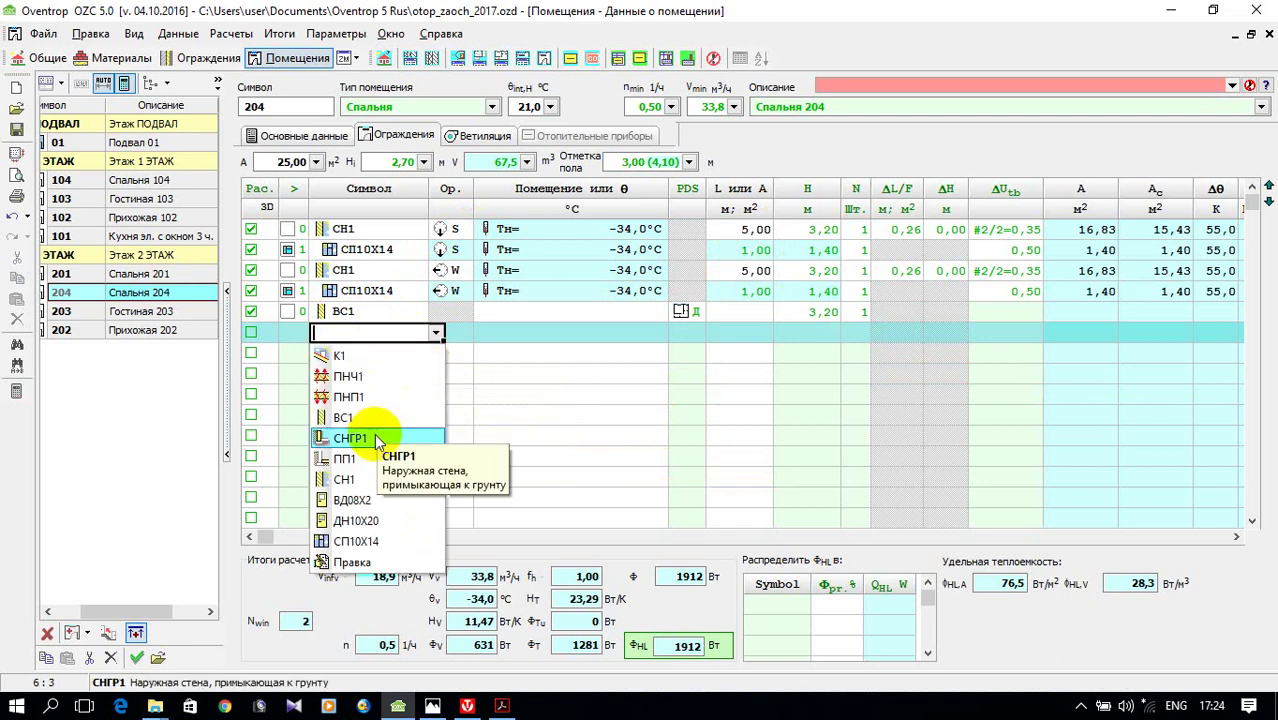
click(366, 498)
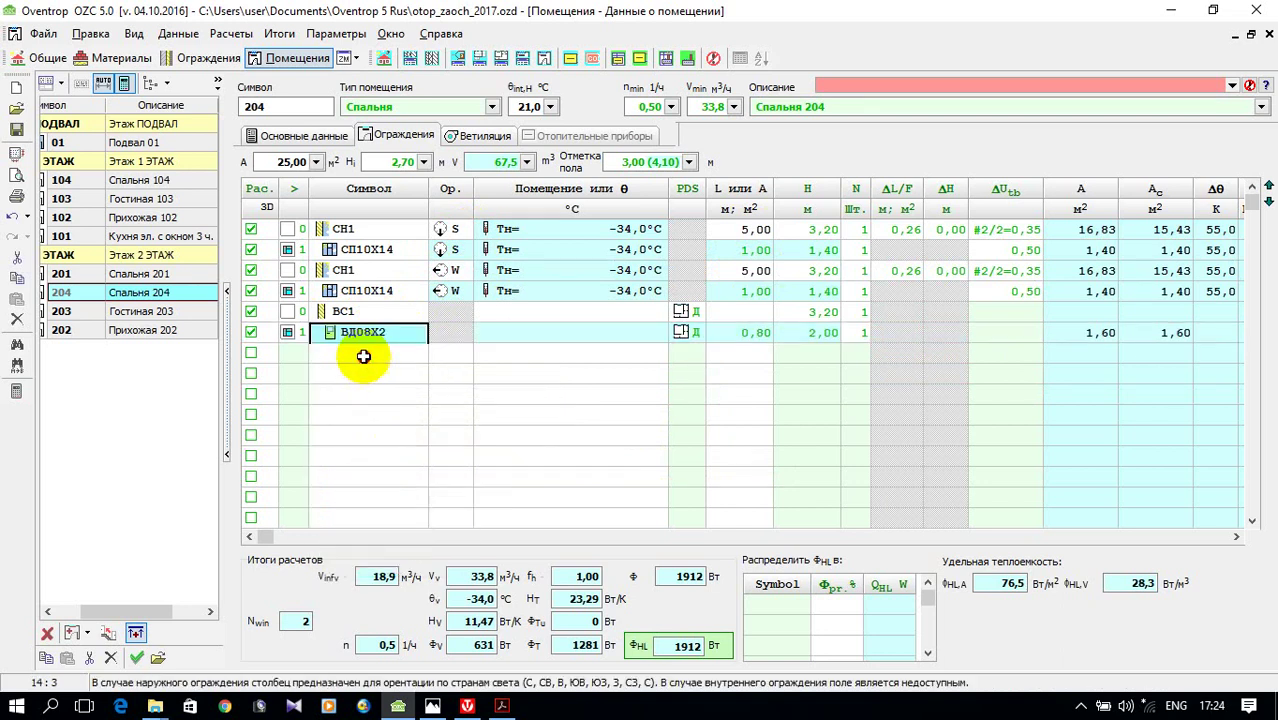
- Add a second internal wall ВС1 with its door ВД08Х2 to the enclosures of room 204
click(372, 355)
click(437, 356)
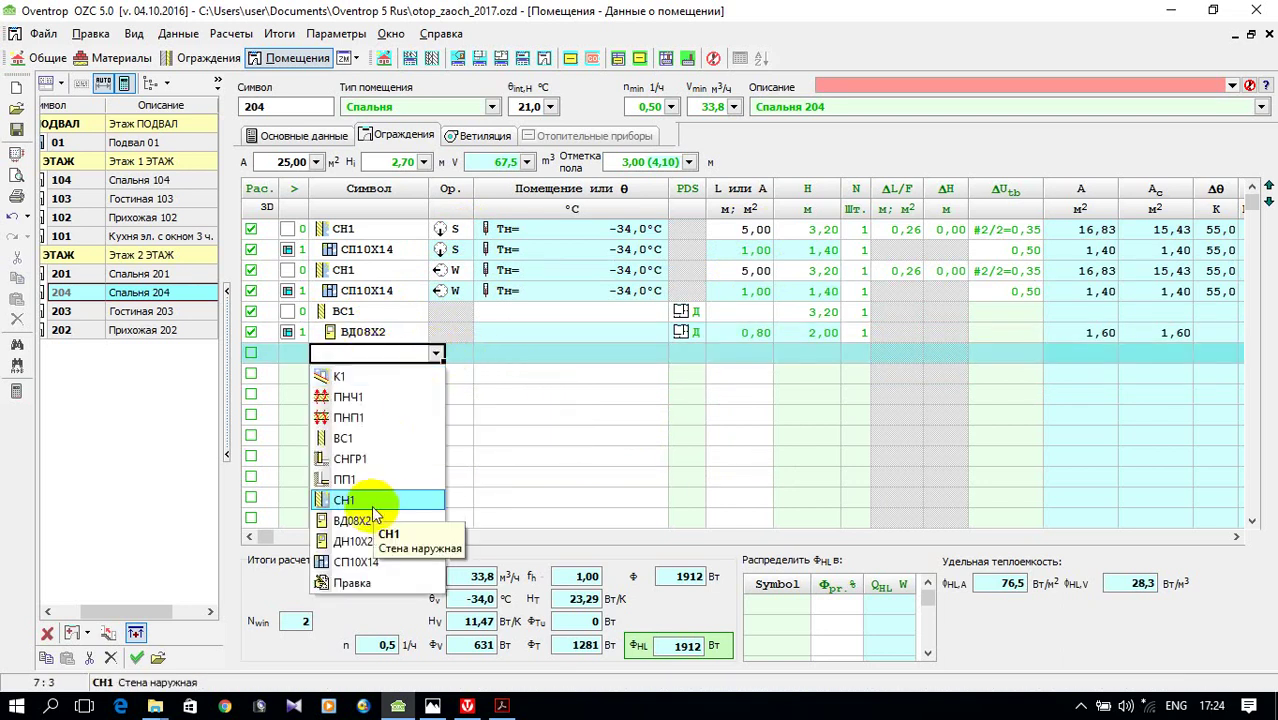
click(374, 437)
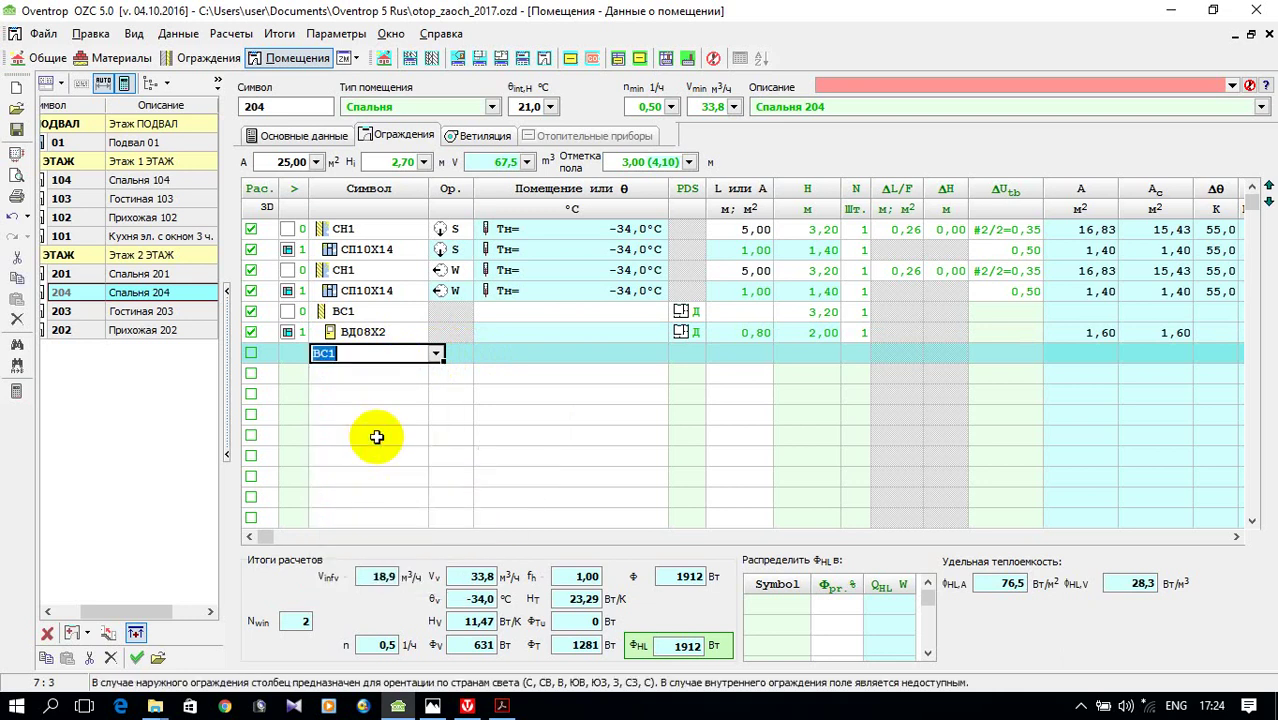
click(390, 377)
click(390, 375)
click(434, 374)
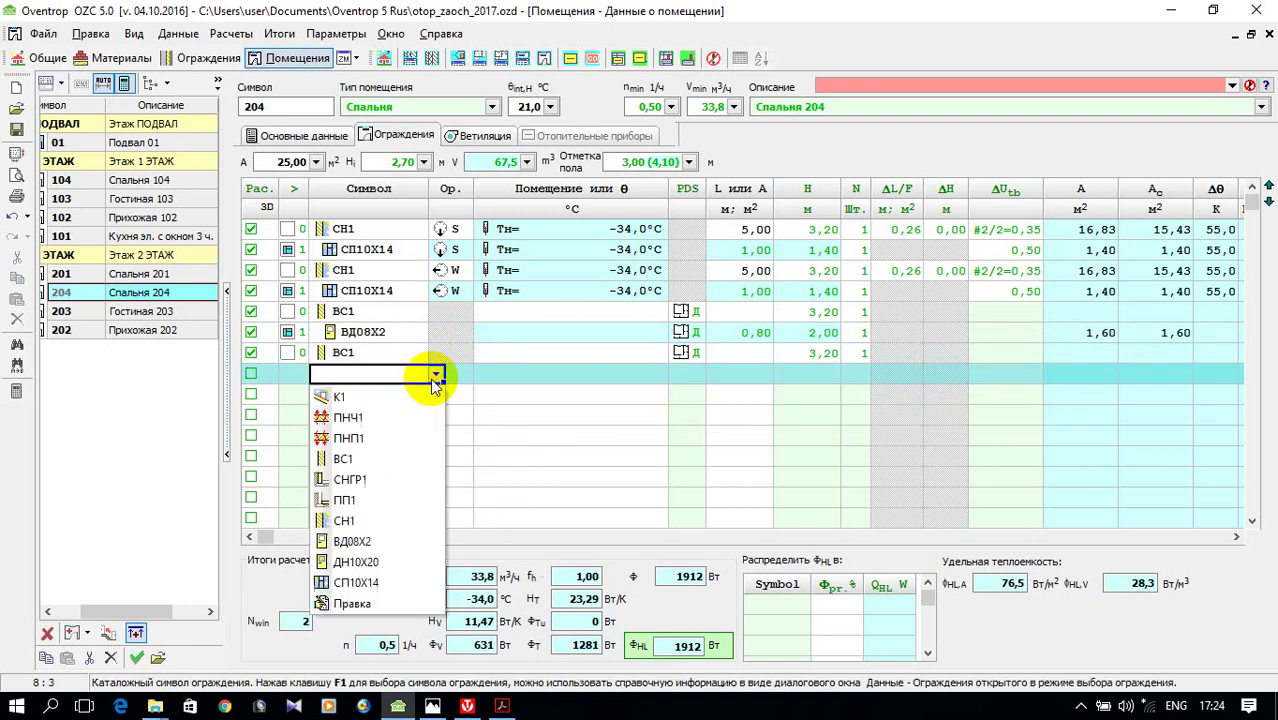
click(388, 536)
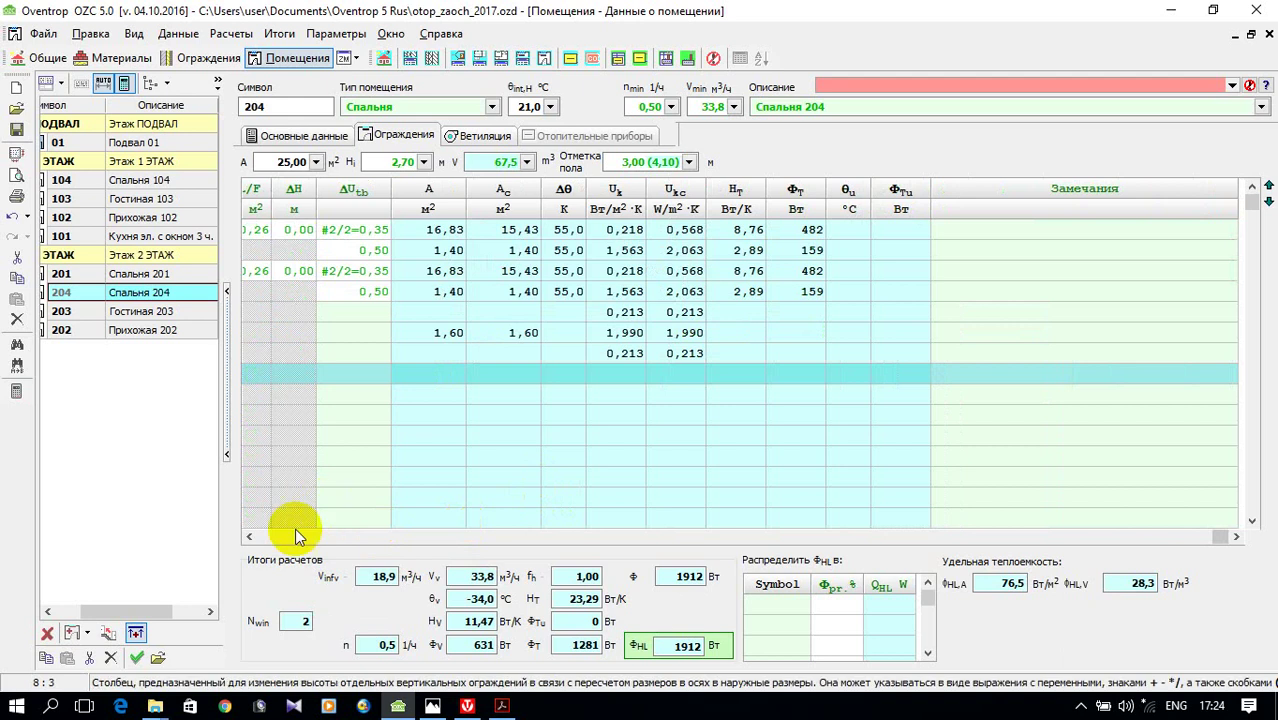
- Set room 203 as the adjacent room behind the first ВС1 wall of room 204
click(250, 537)
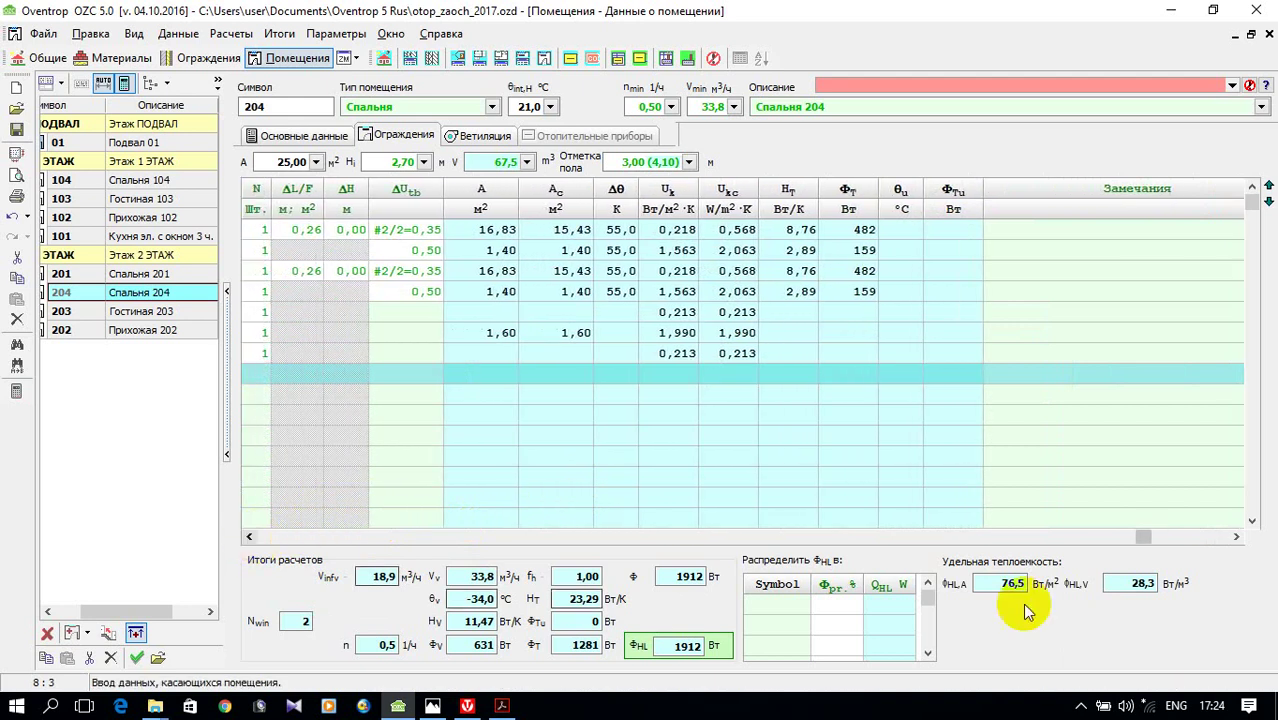
drag(1128, 532, 230, 542)
click(522, 308)
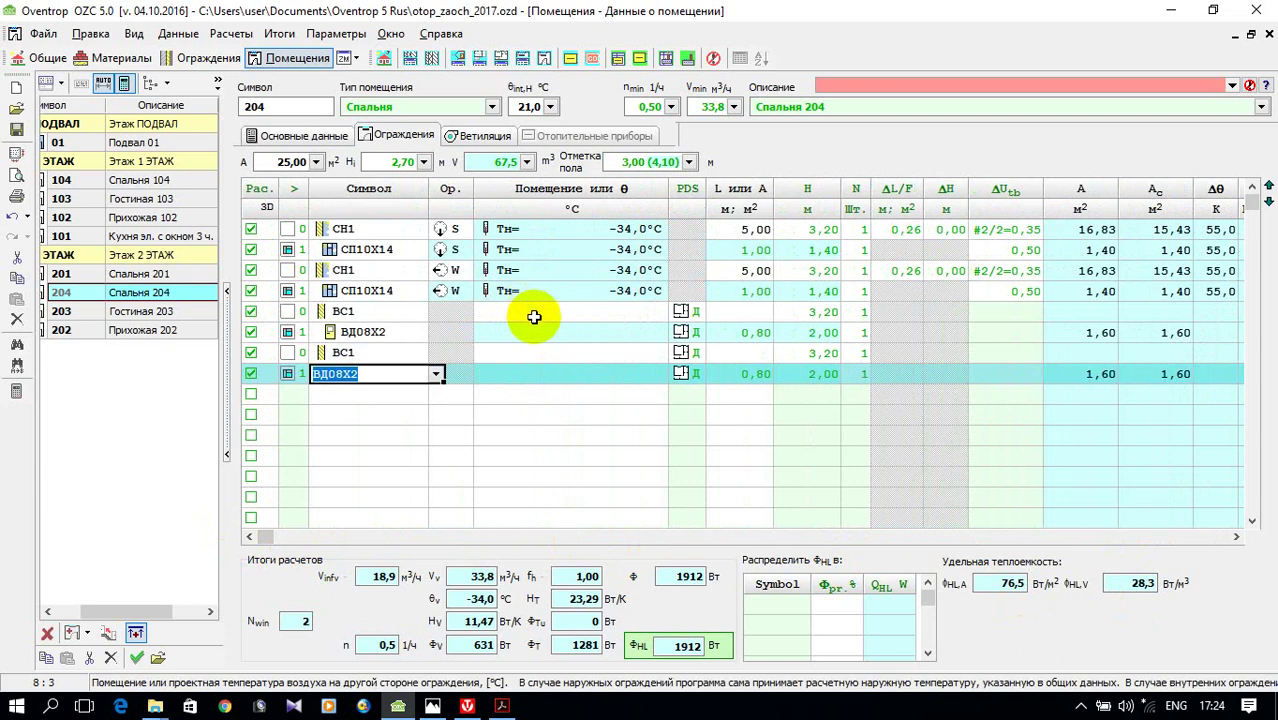
click(541, 316)
text(20)
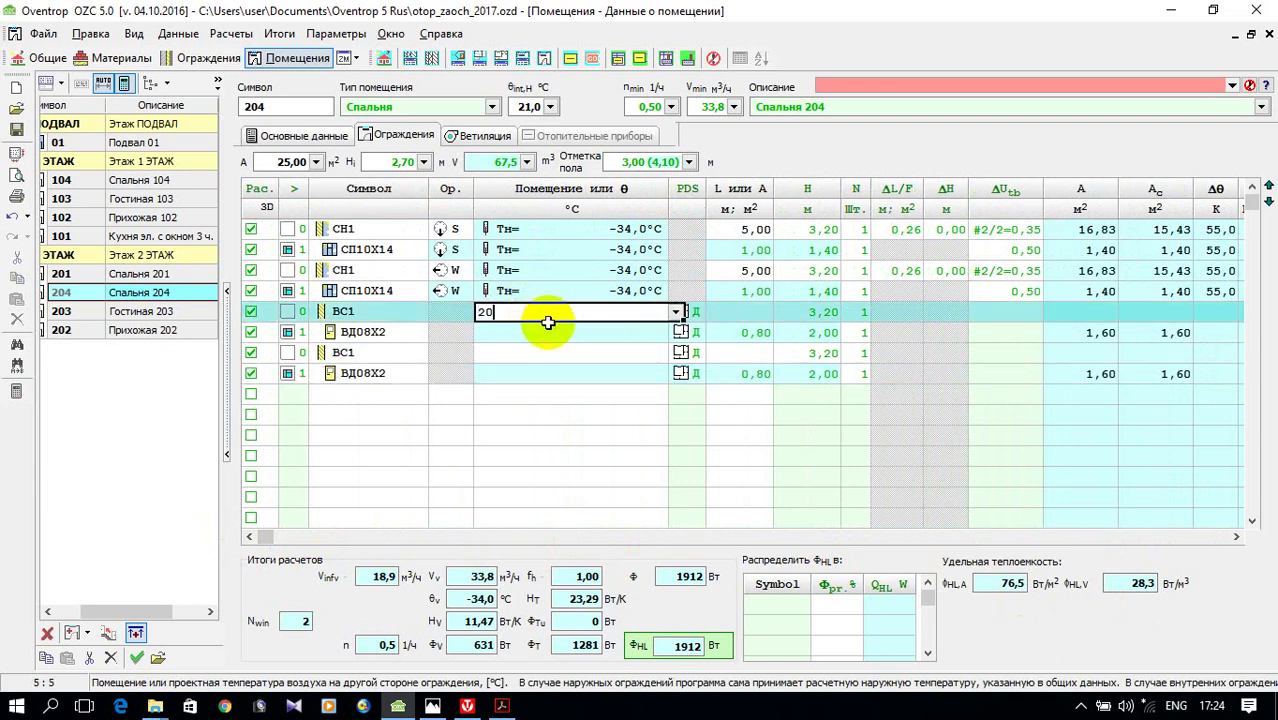
text(3)
key(Return)
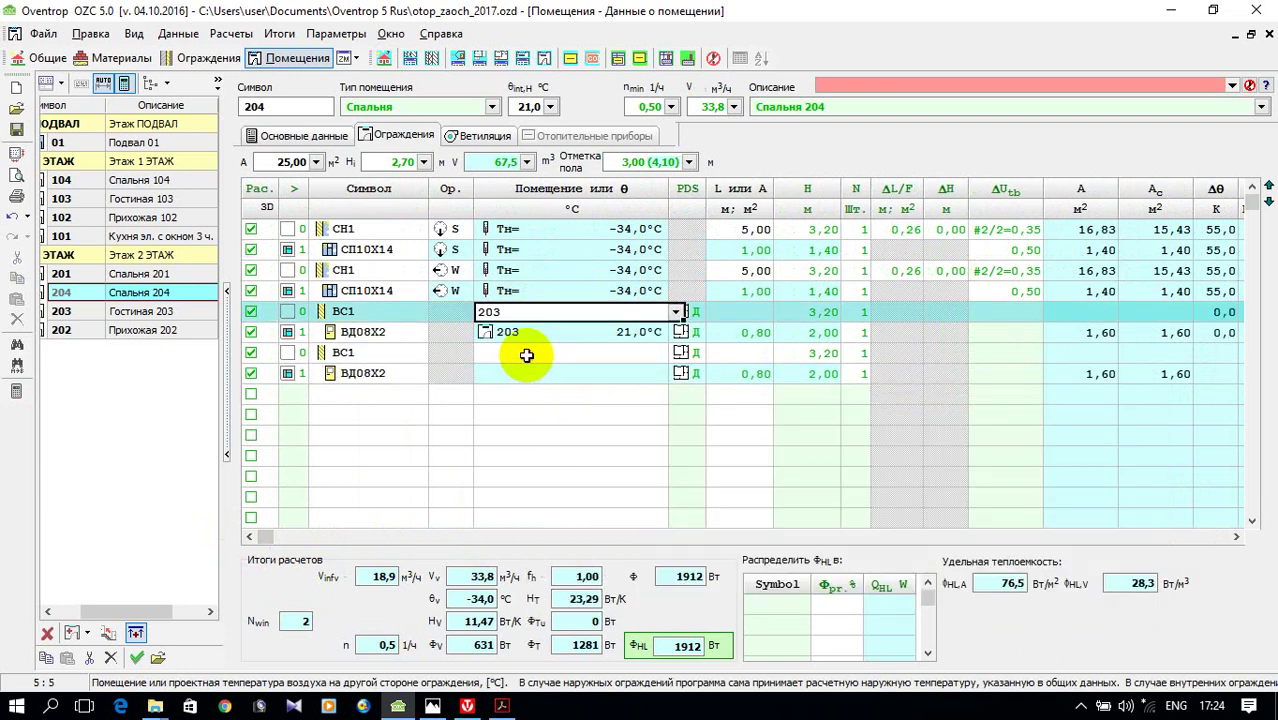
- Set room 201 as the adjacent room behind the second ВС1 wall of room 204
click(526, 355)
text(2)
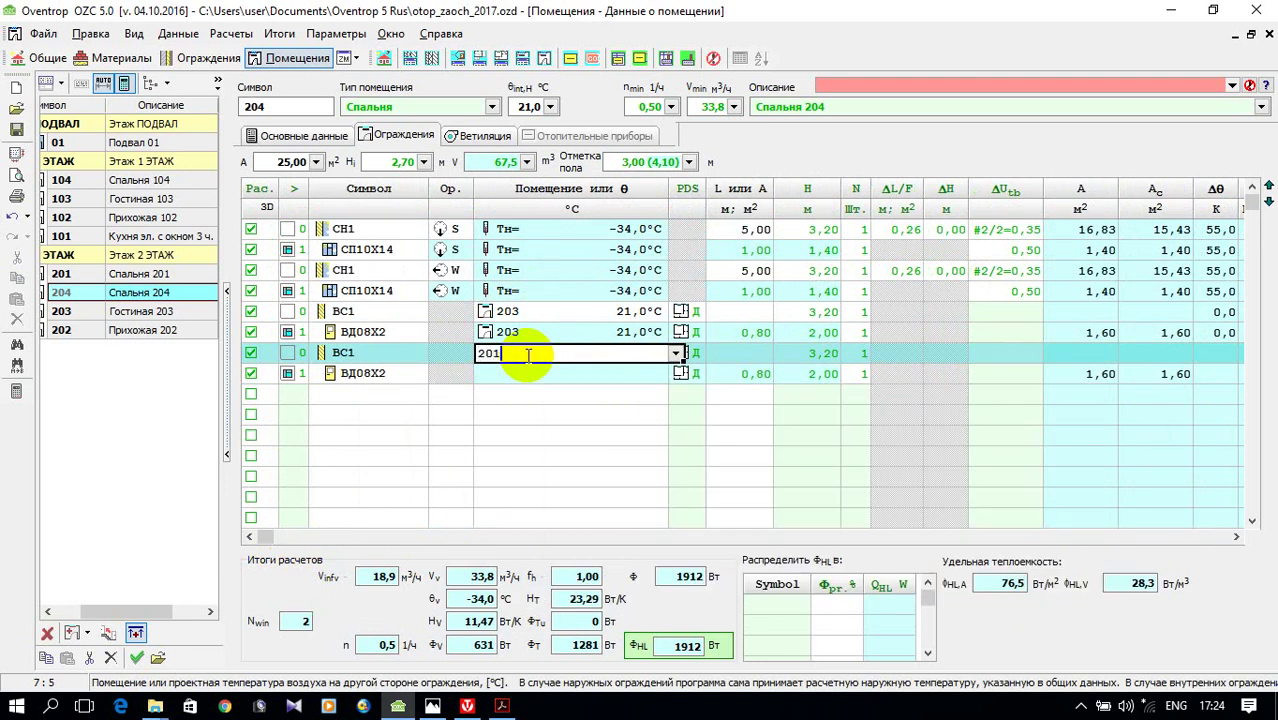
text(01)
key(Return)
click(589, 450)
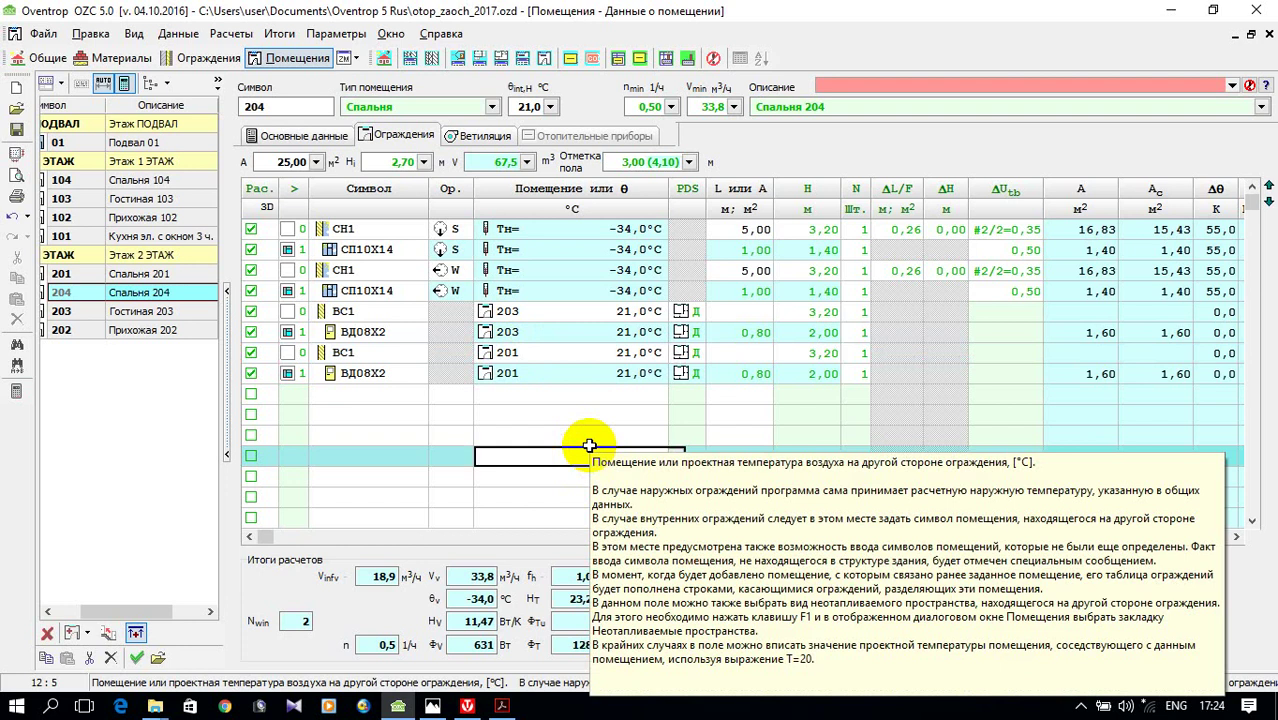
- Add a new floor, move it after room 202 at the end of the building structure, and save the project
click(117, 613)
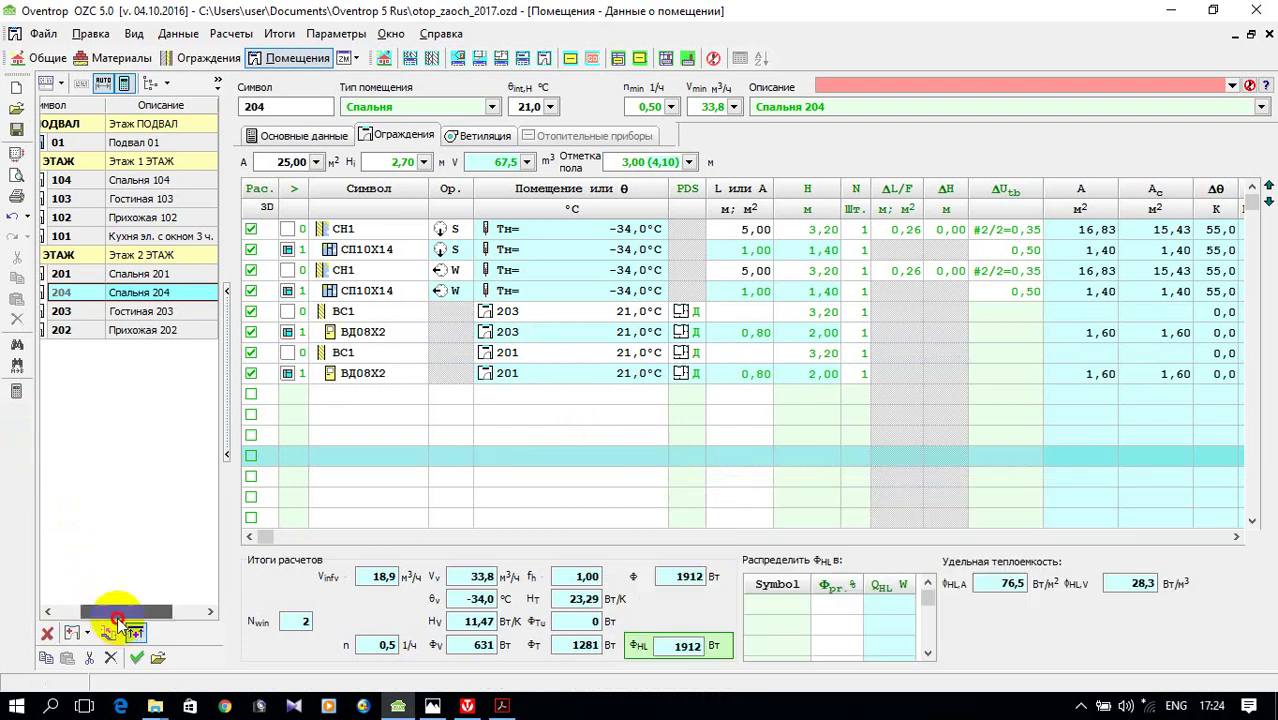
drag(117, 620, 90, 618)
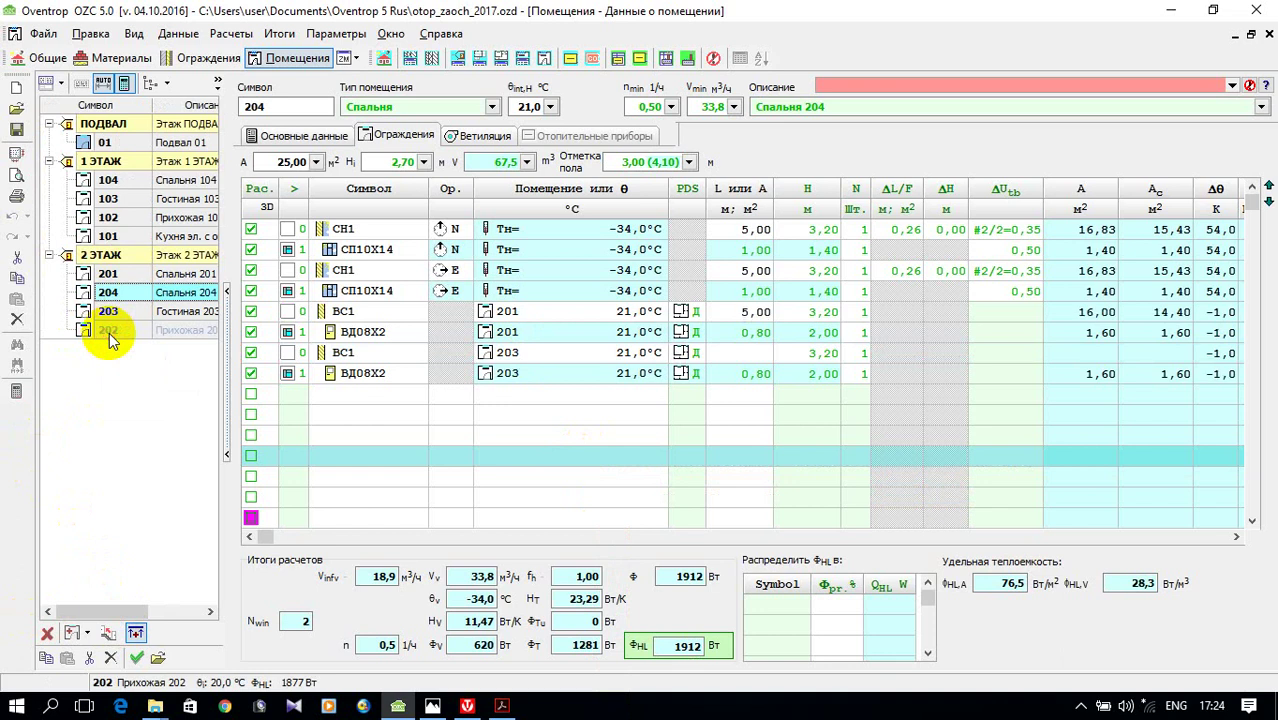
right_click(108, 380)
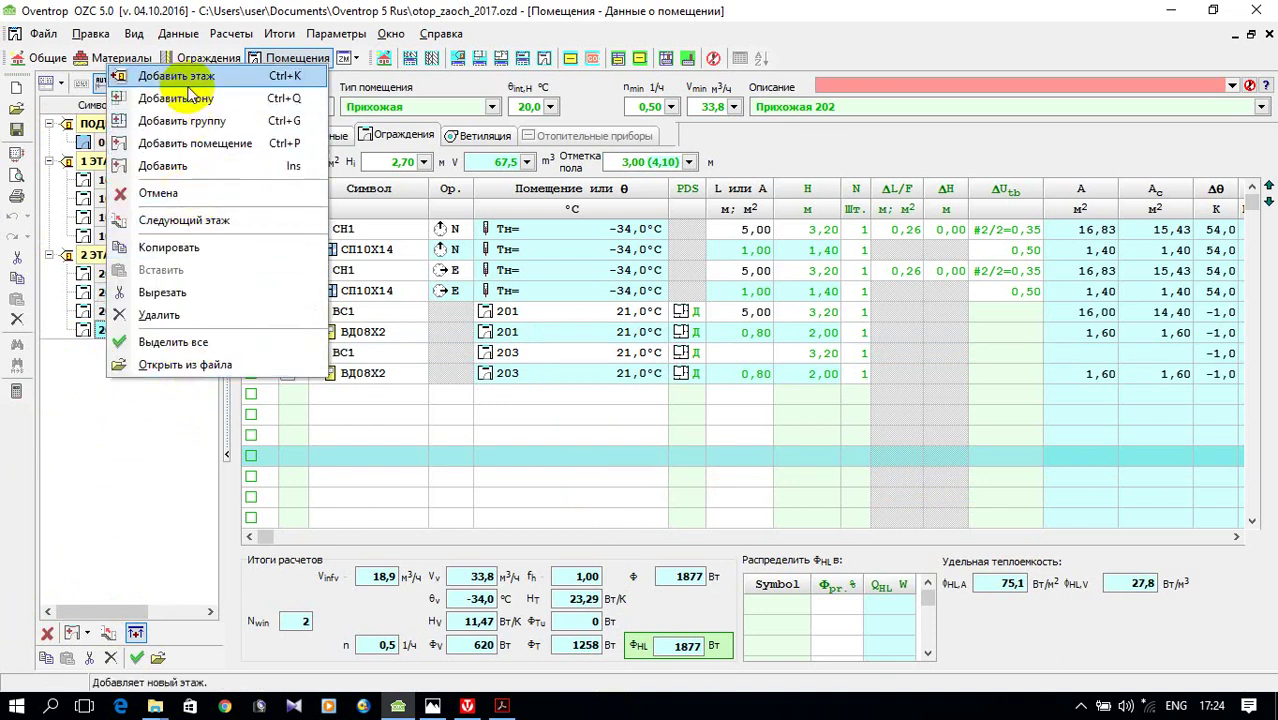
click(188, 192)
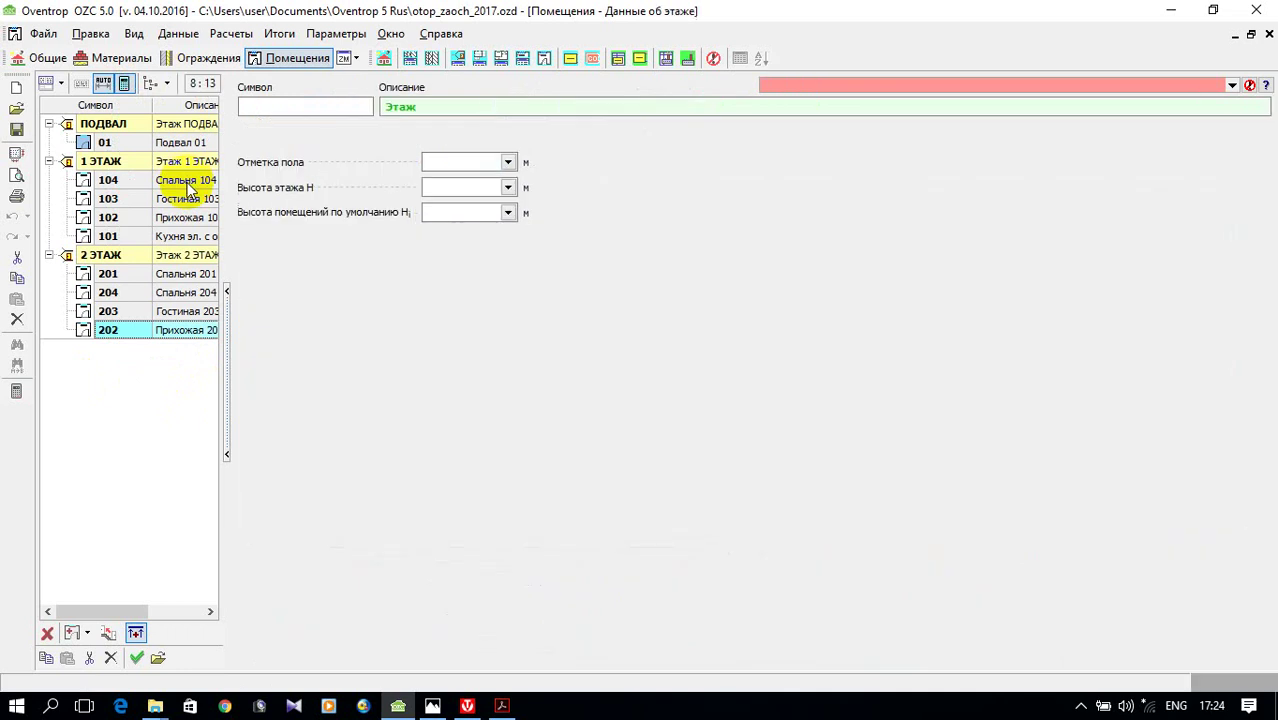
click(104, 253)
drag(104, 253, 104, 388)
drag(265, 195, 251, 199)
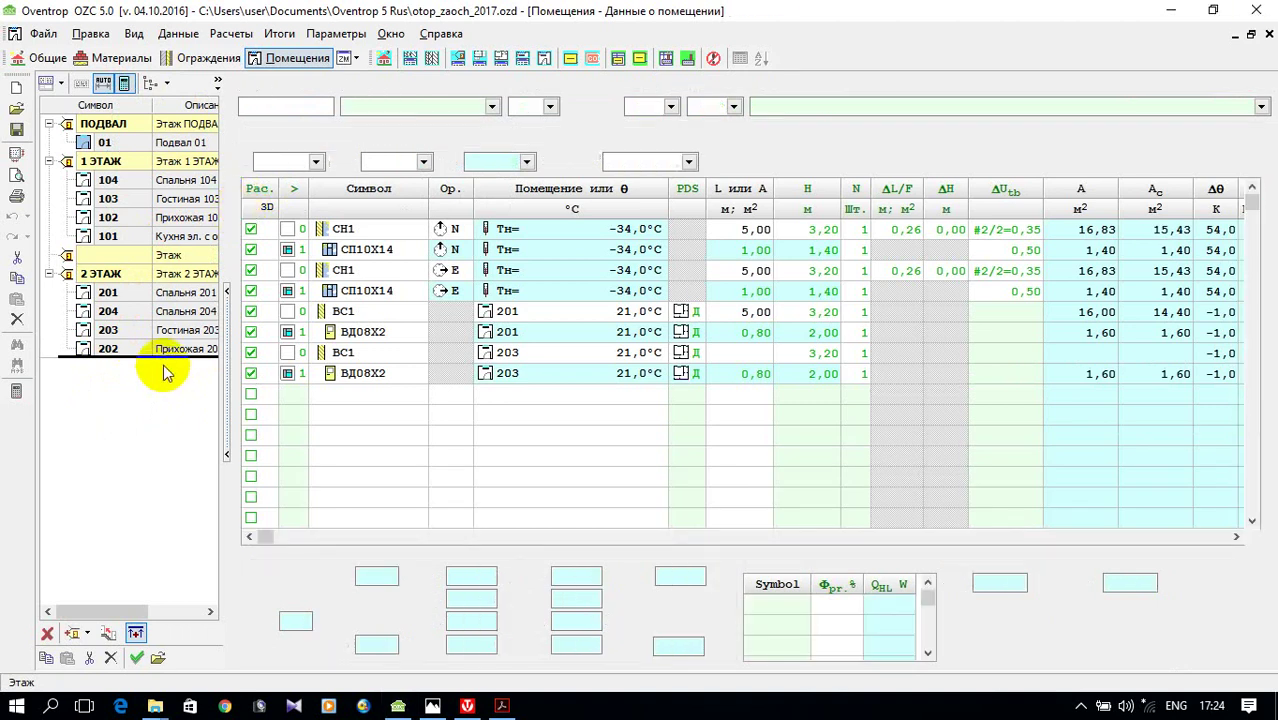
click(135, 355)
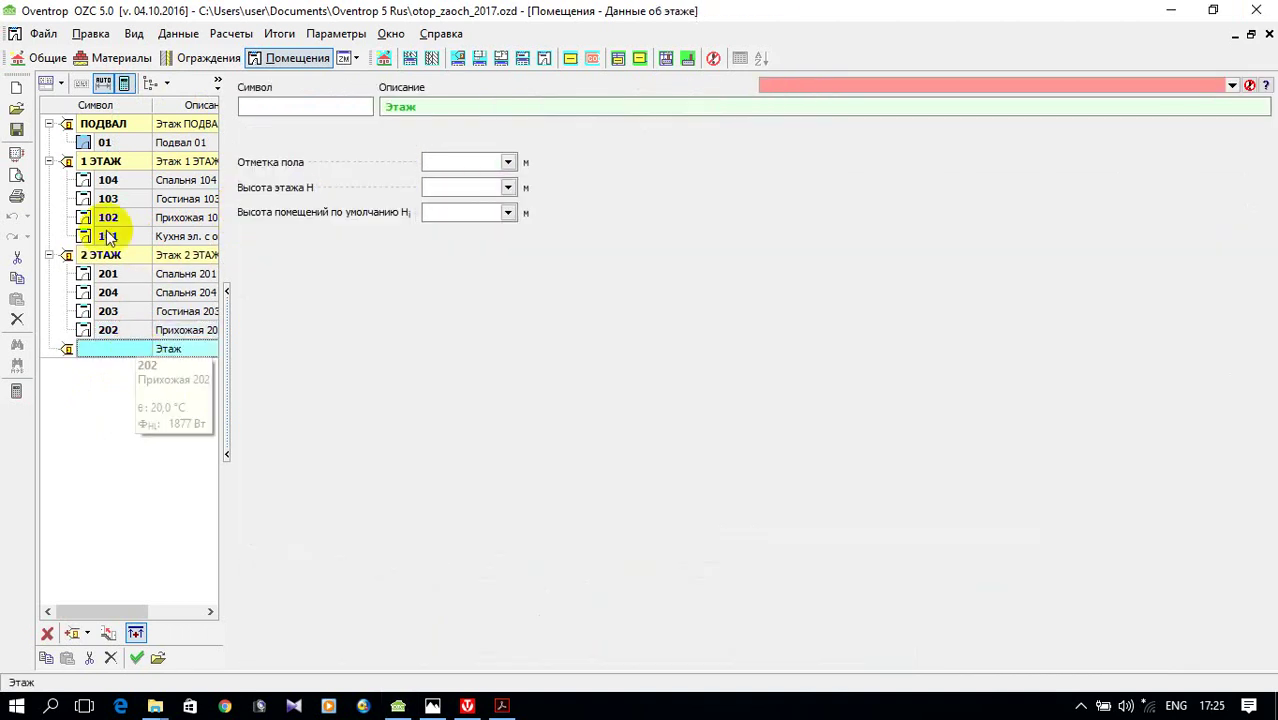
click(16, 129)
- Name the new floor ЧЕРДАК and set its floor level to 6.2 m
click(311, 112)
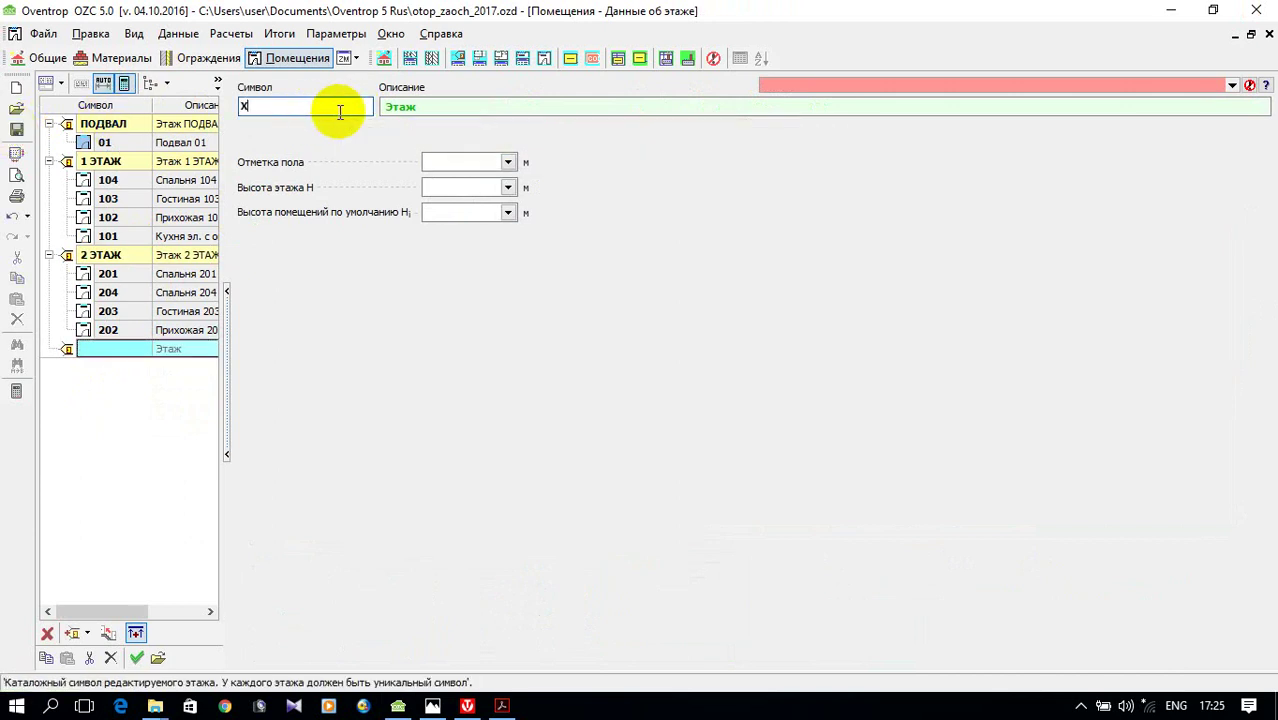
key(BackSpace)
key(BackSpace)
text(чердак)
click(490, 165)
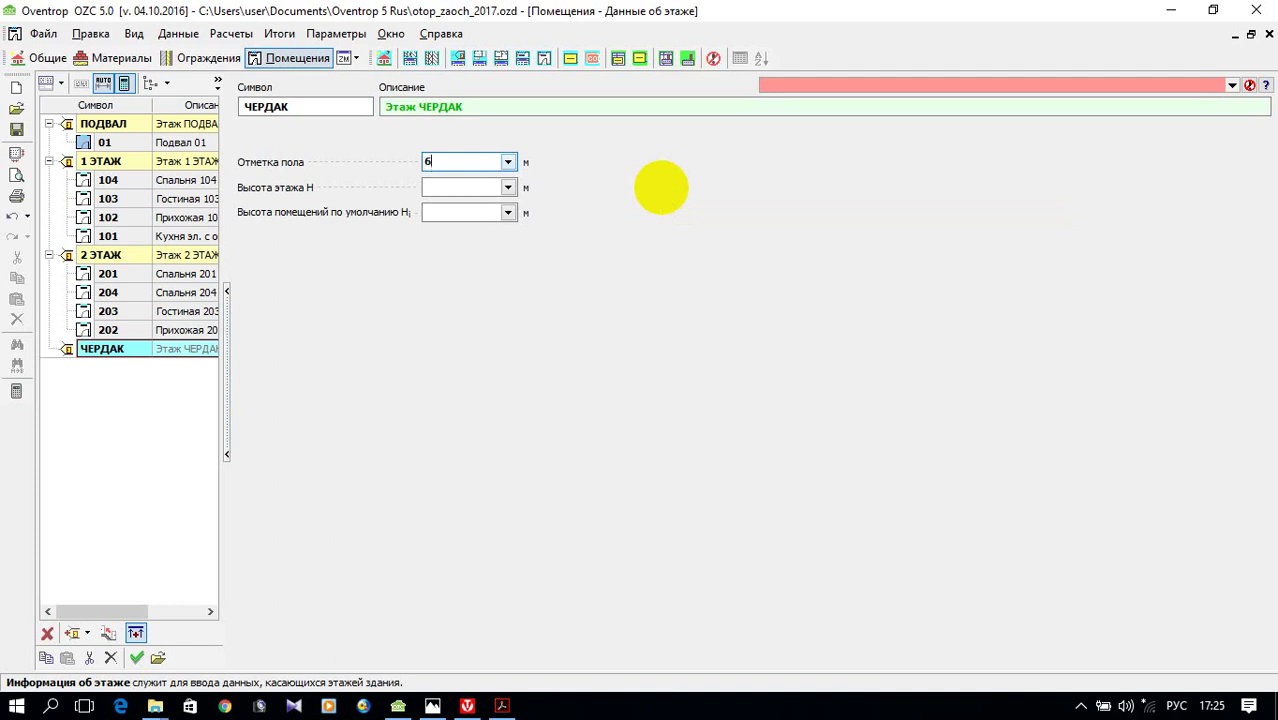
text(ю)
key(alt+shift)
text(.2)
- Set the ЧЕРДАК floor's storey height to 1.8 m and its default room height to 1.5 m
click(459, 188)
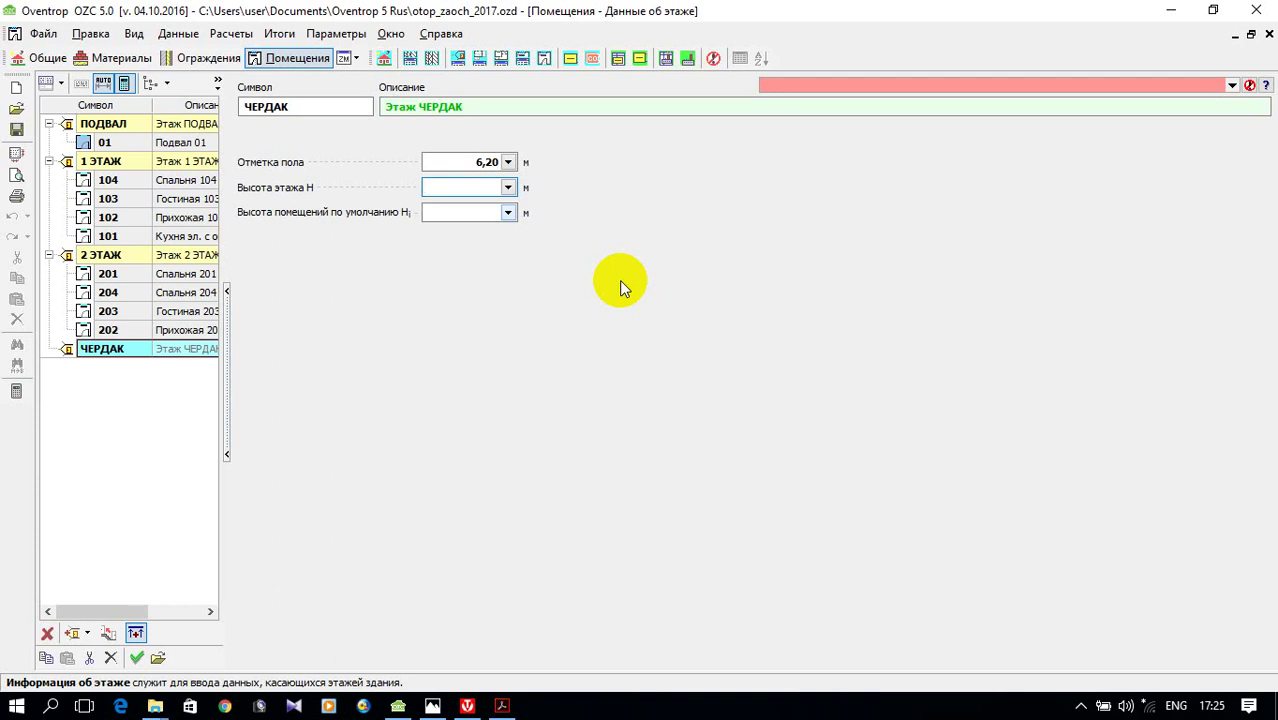
text(1)
text(/)
text(7)
key(BackSpace)
text(.80)
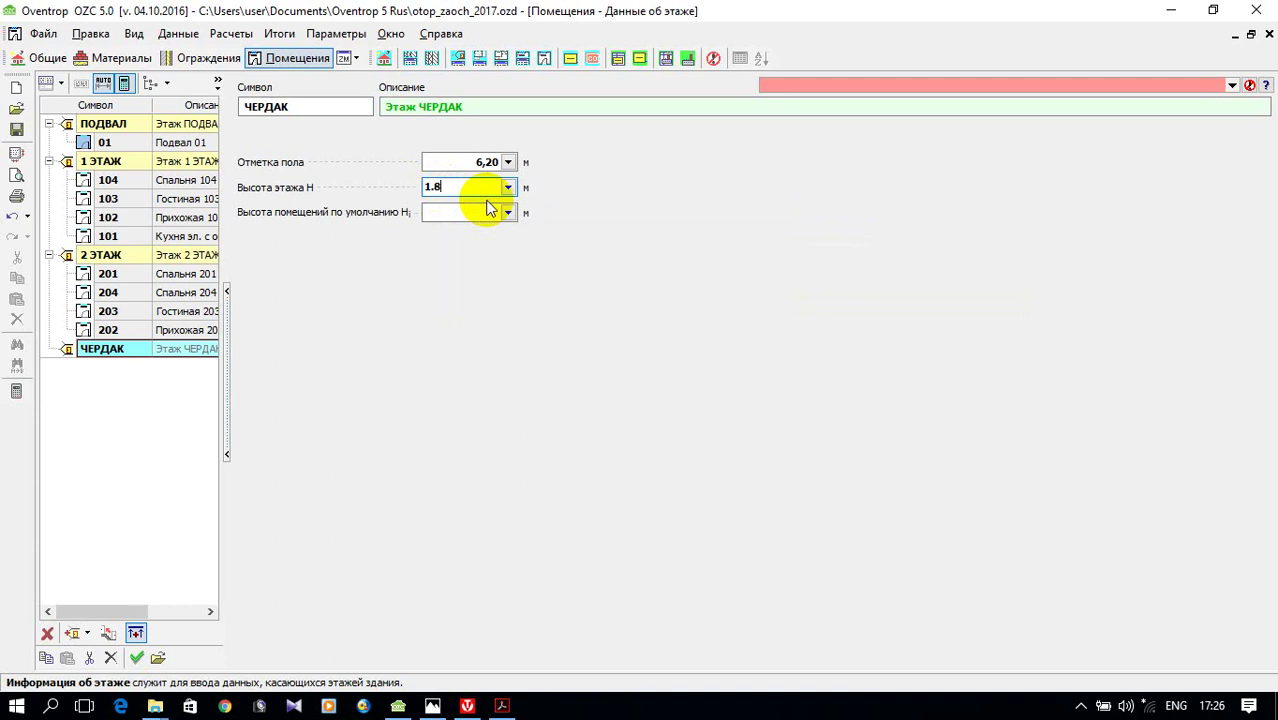
click(465, 211)
text(1.5)
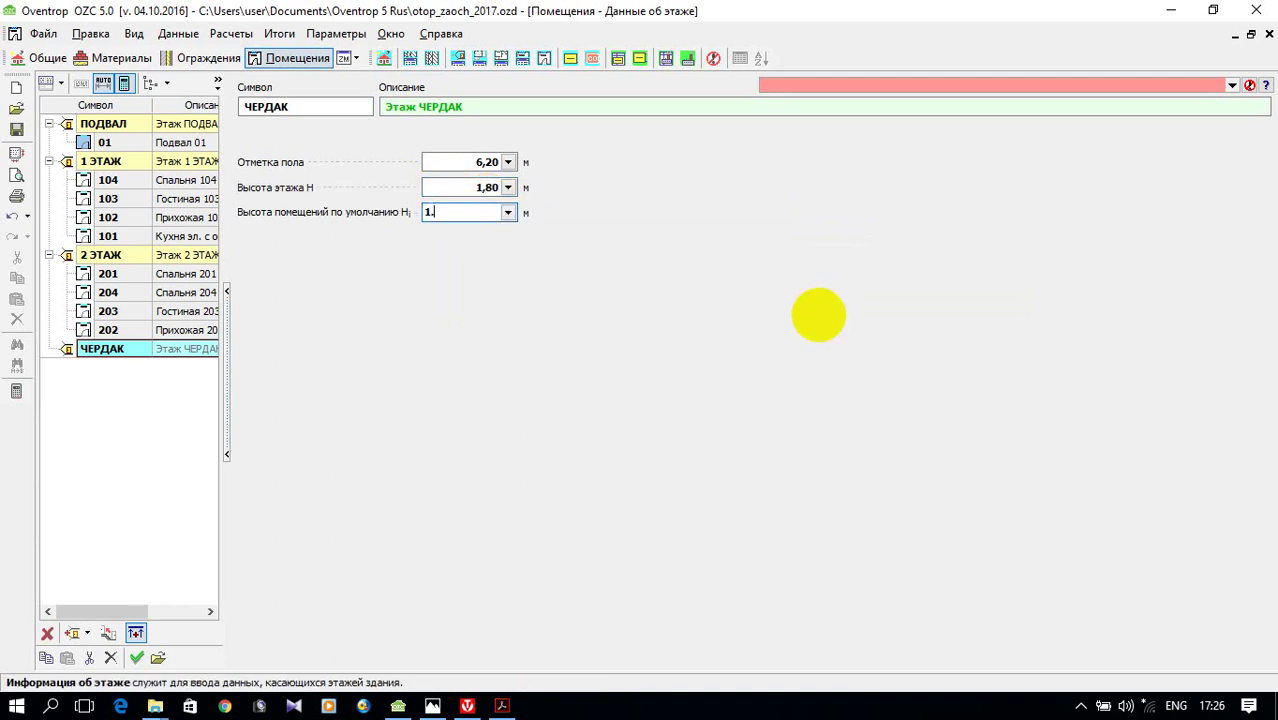
click(452, 187)
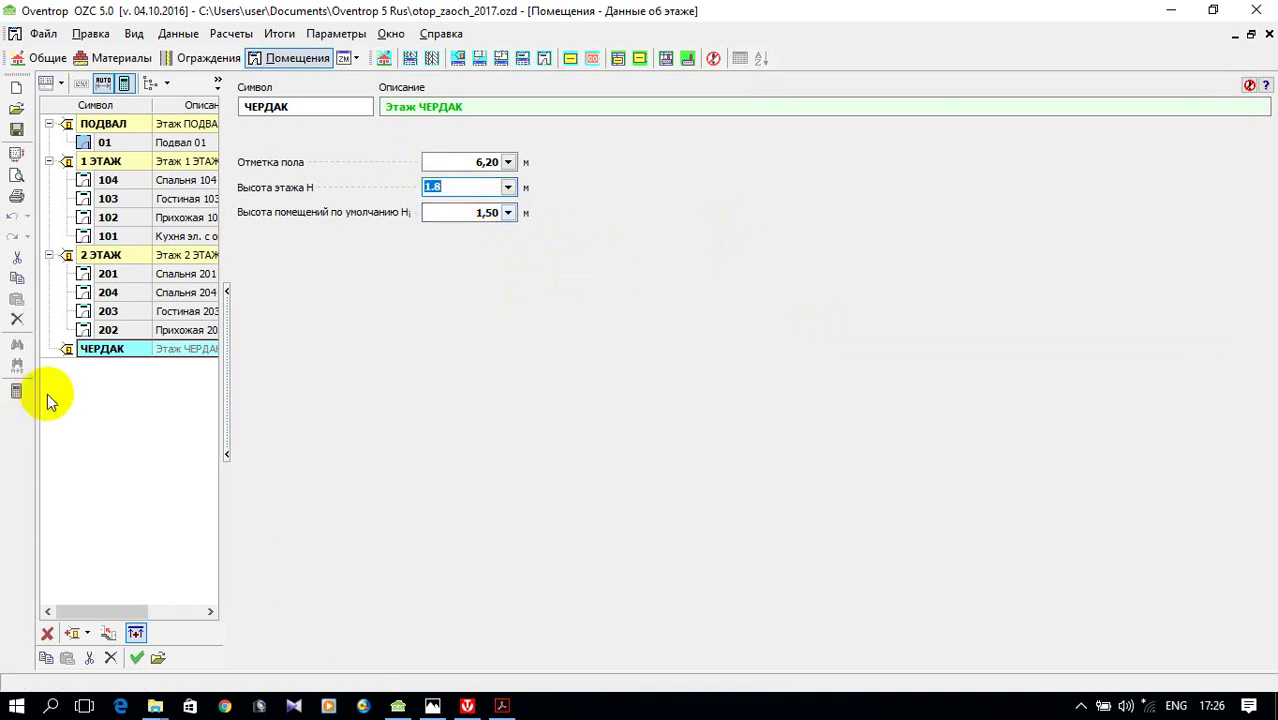
- Add a room with the symbol 301 to the ЧЕРДАК floor
click(100, 349)
right_click(96, 348)
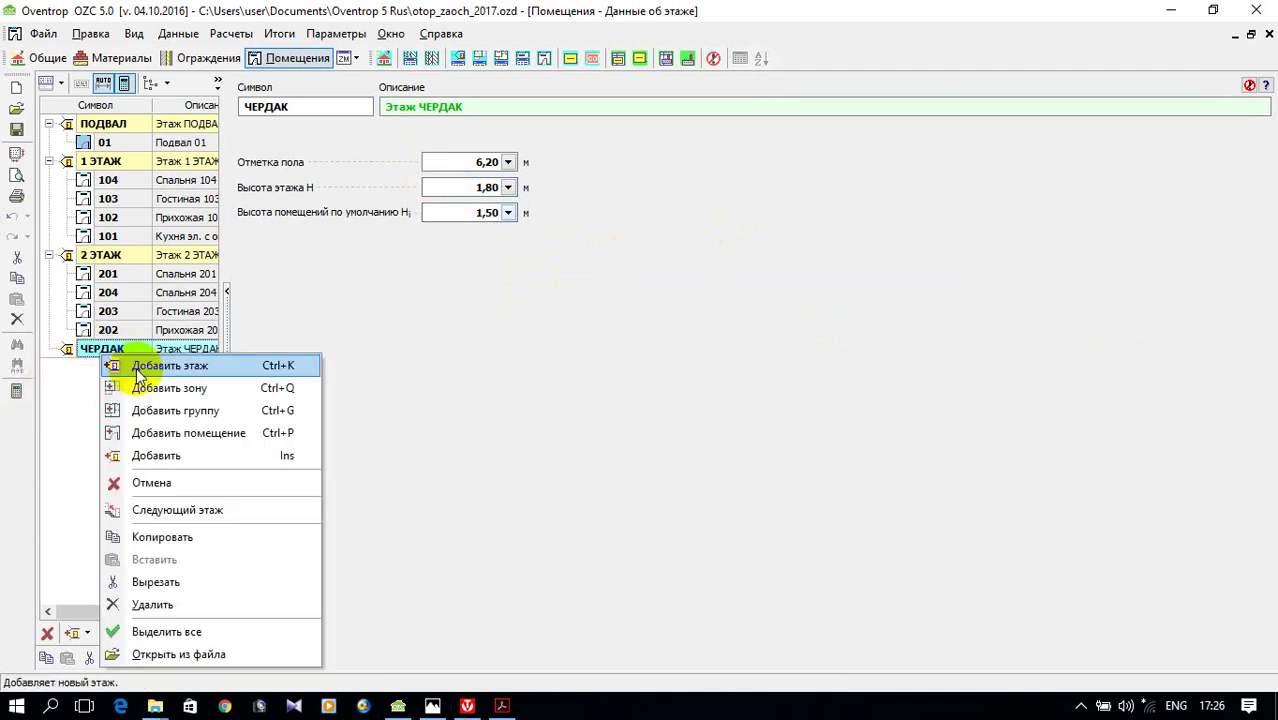
click(196, 435)
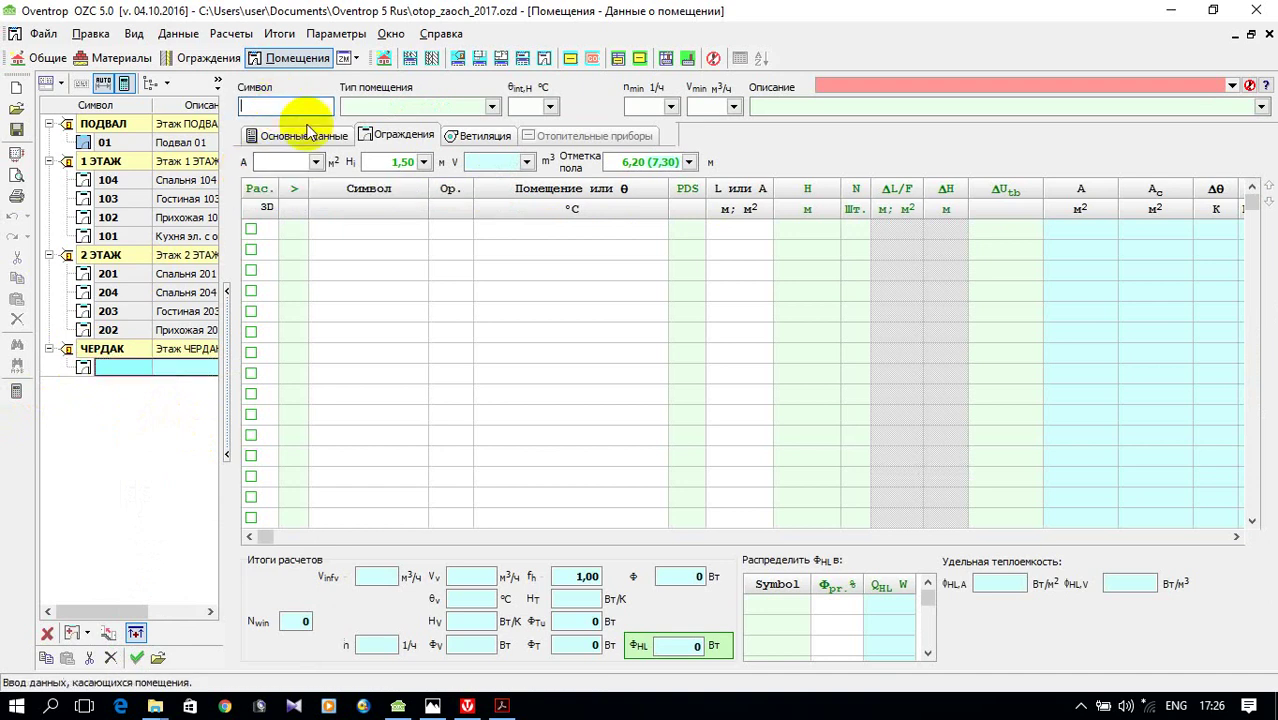
text(301)
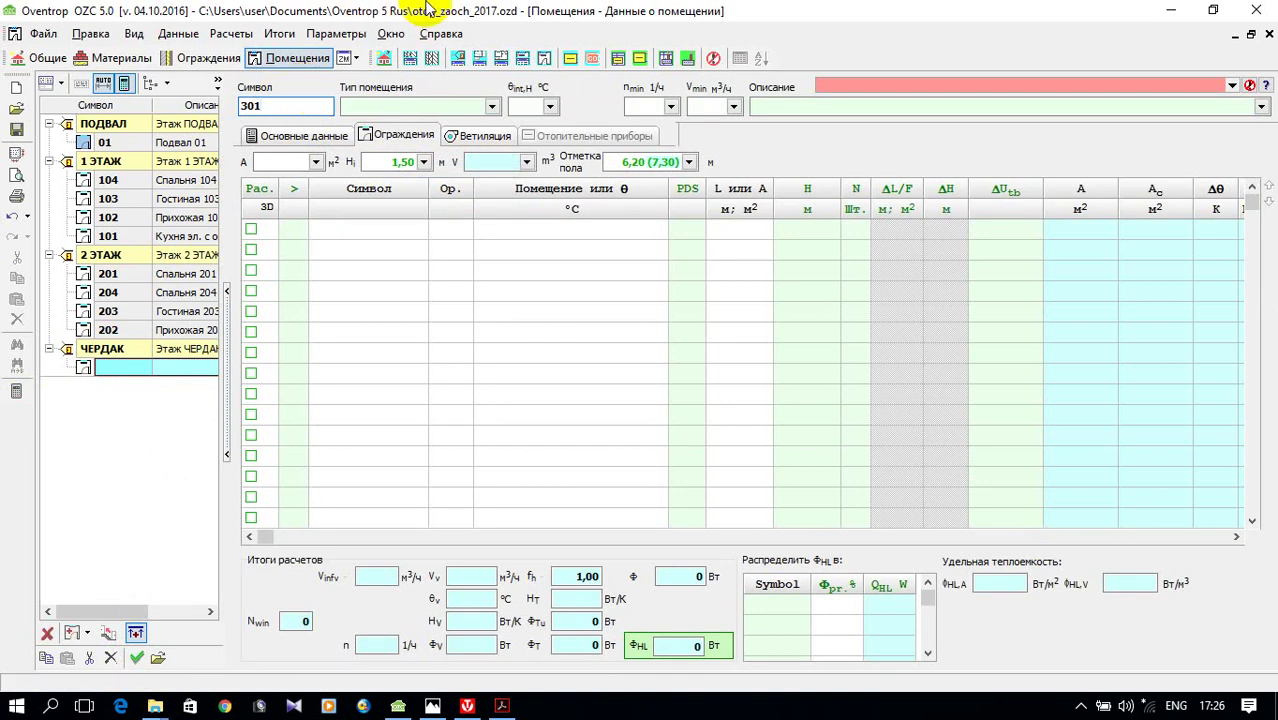
- Check the house plan image, then set room 301's area to 100 m² and its type to Подсобное пом. без окна
click(433, 707)
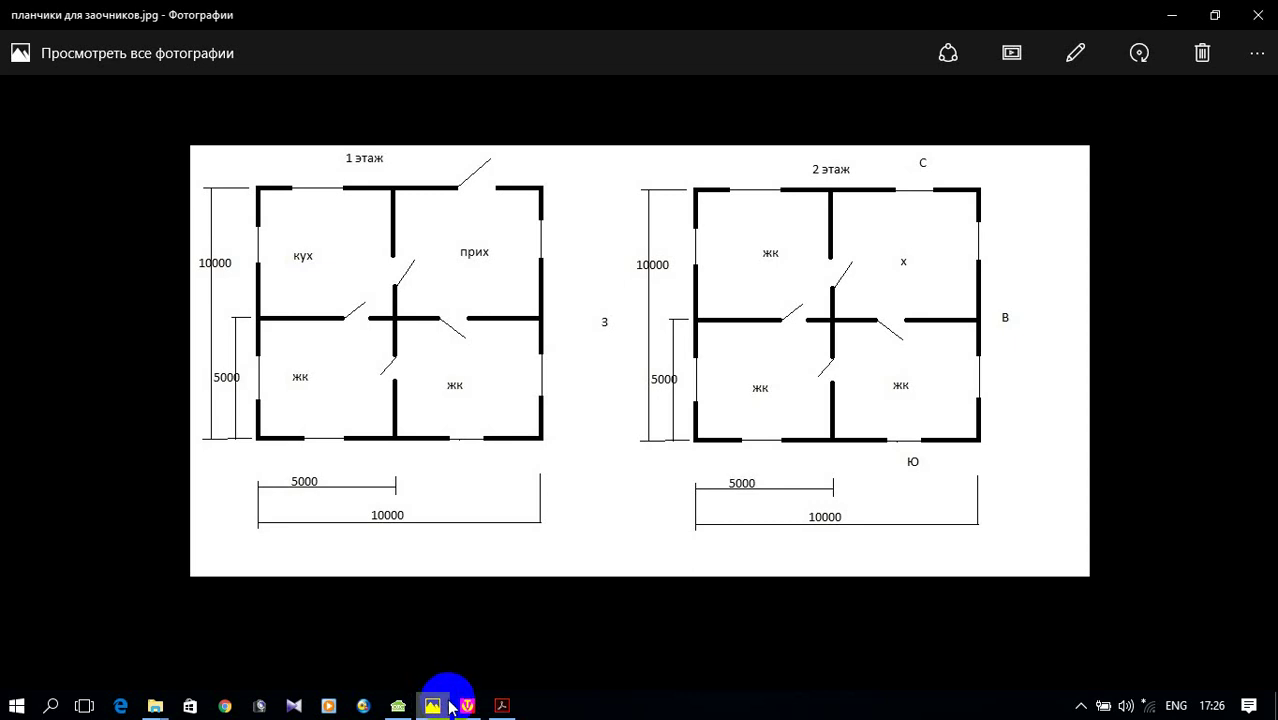
click(443, 706)
click(262, 162)
text(100)
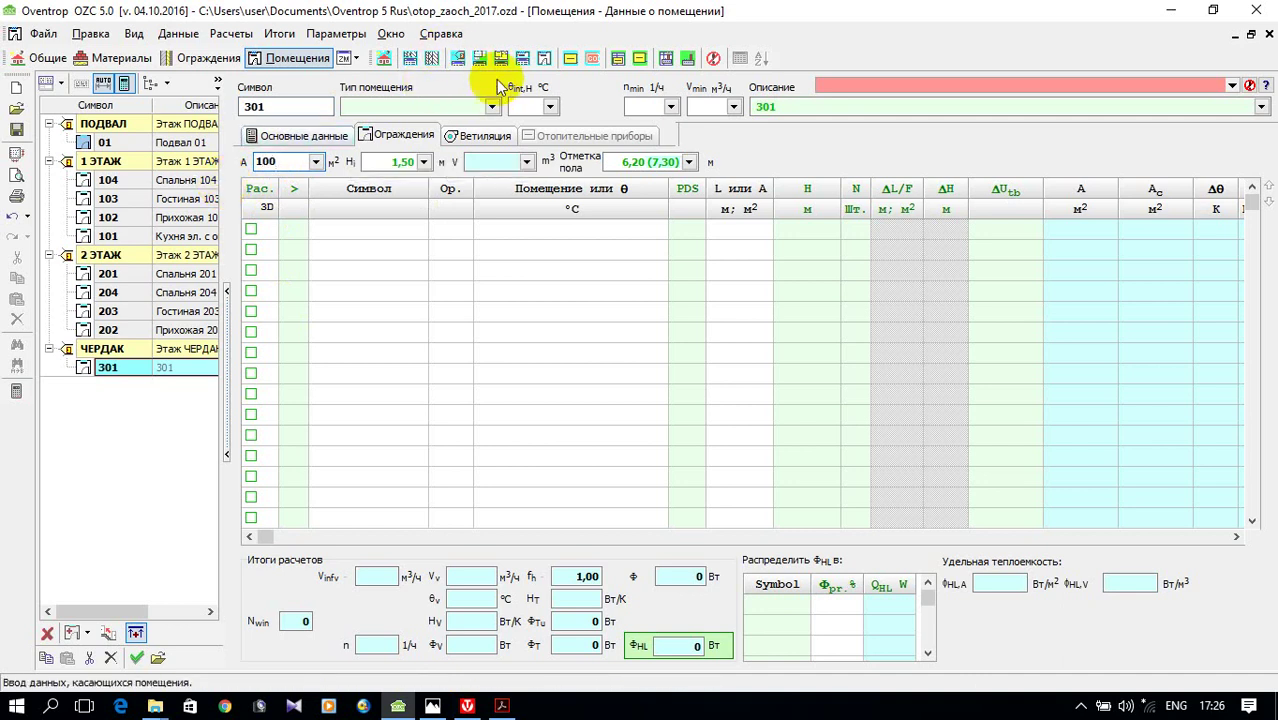
click(493, 106)
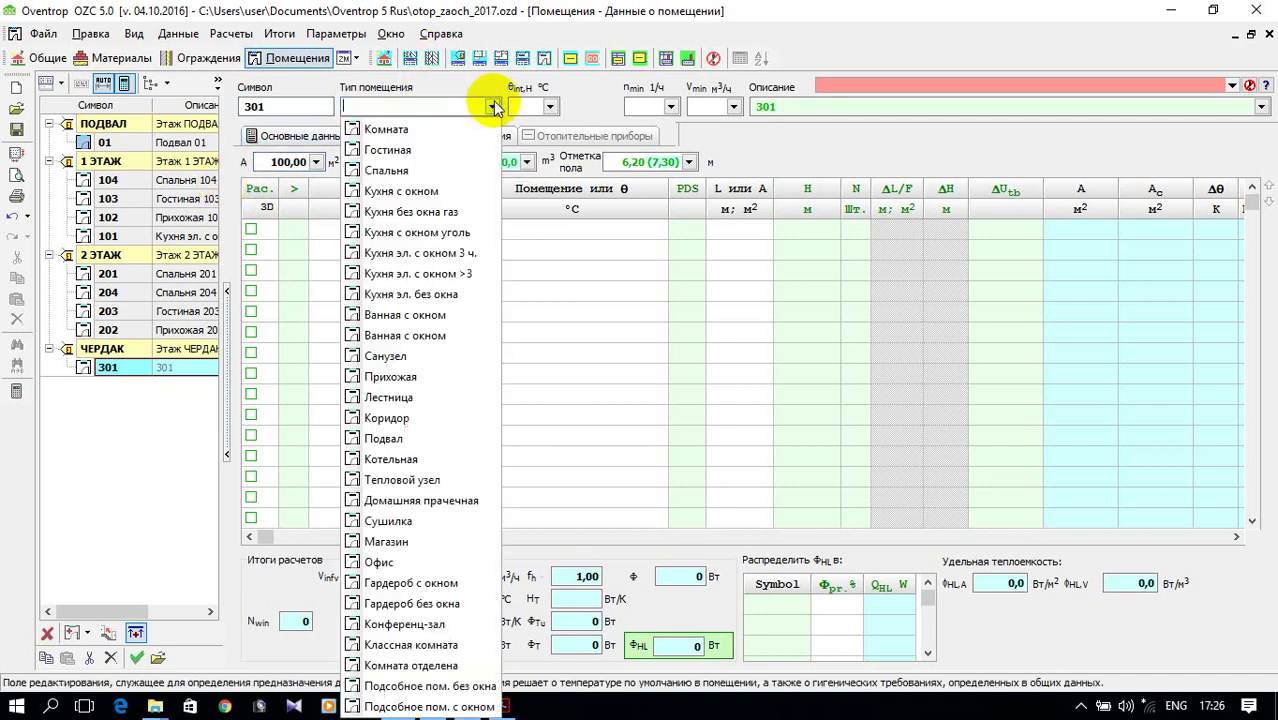
click(431, 689)
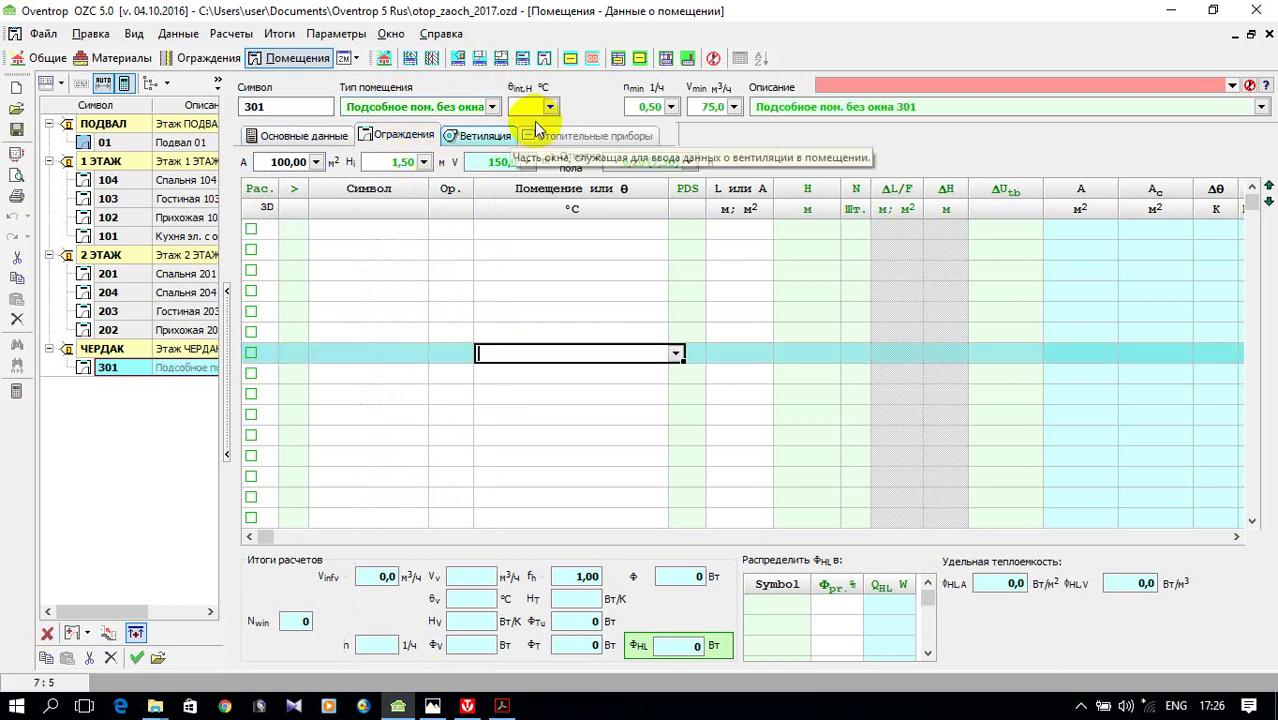
- Set the heating type of room 301 to Нет отопления in its basic data
click(290, 141)
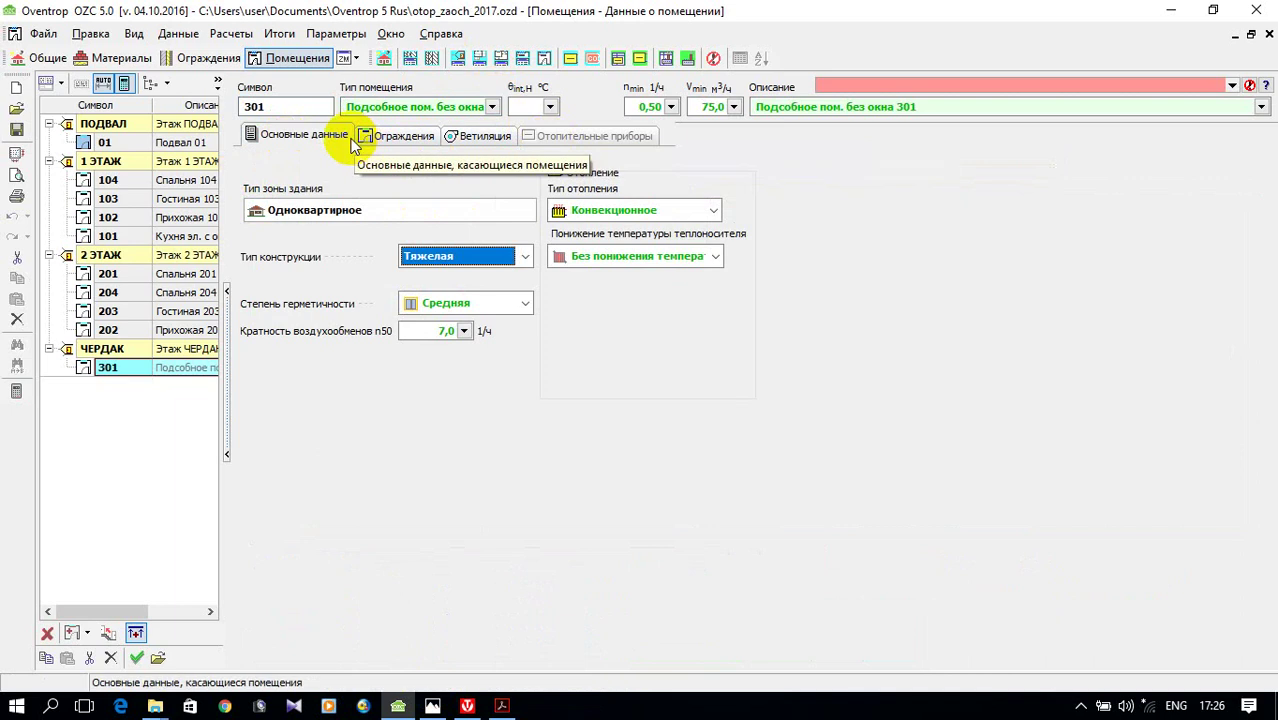
click(711, 213)
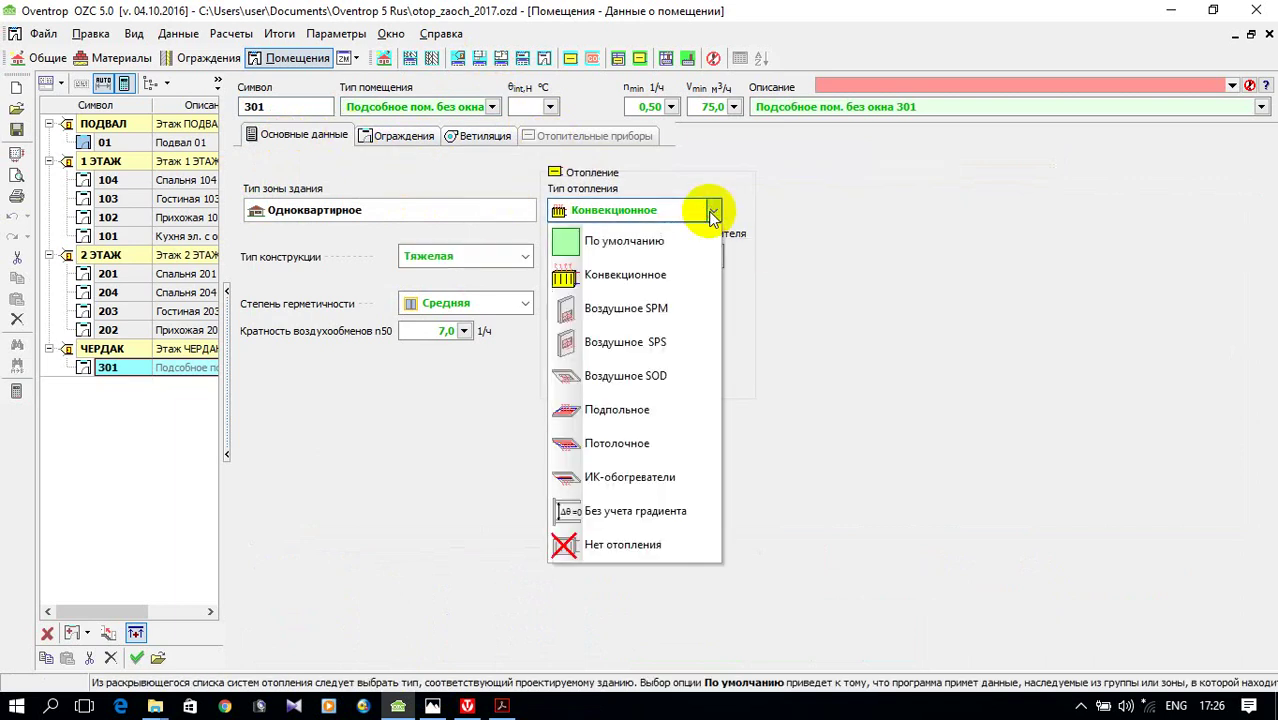
click(633, 548)
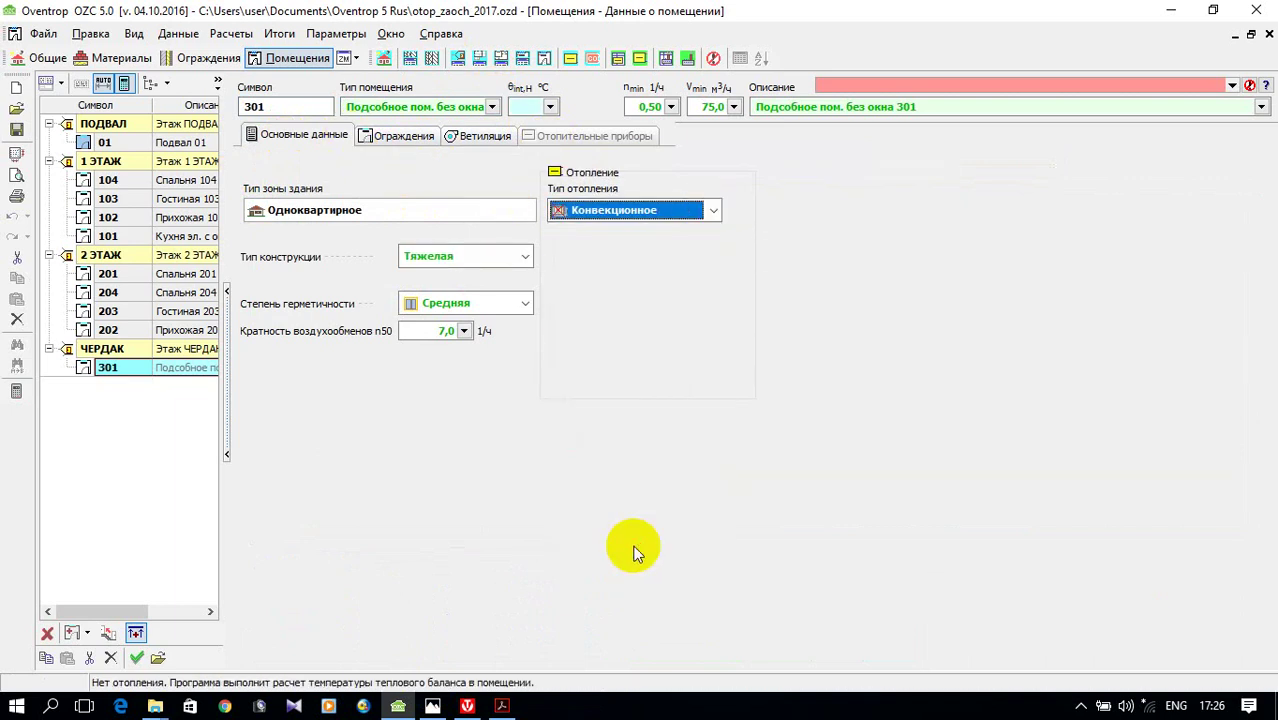
- Check the house plan image and add two СН1 exterior walls to room 301's enclosures
click(381, 138)
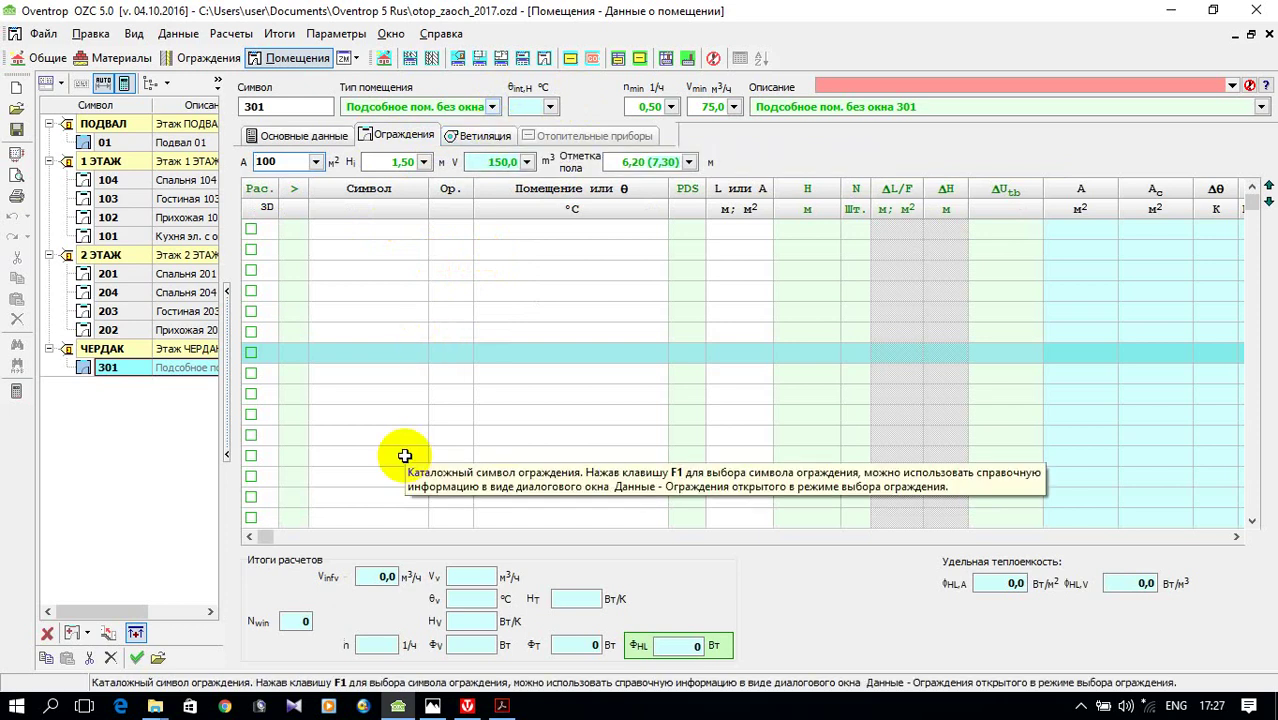
click(372, 229)
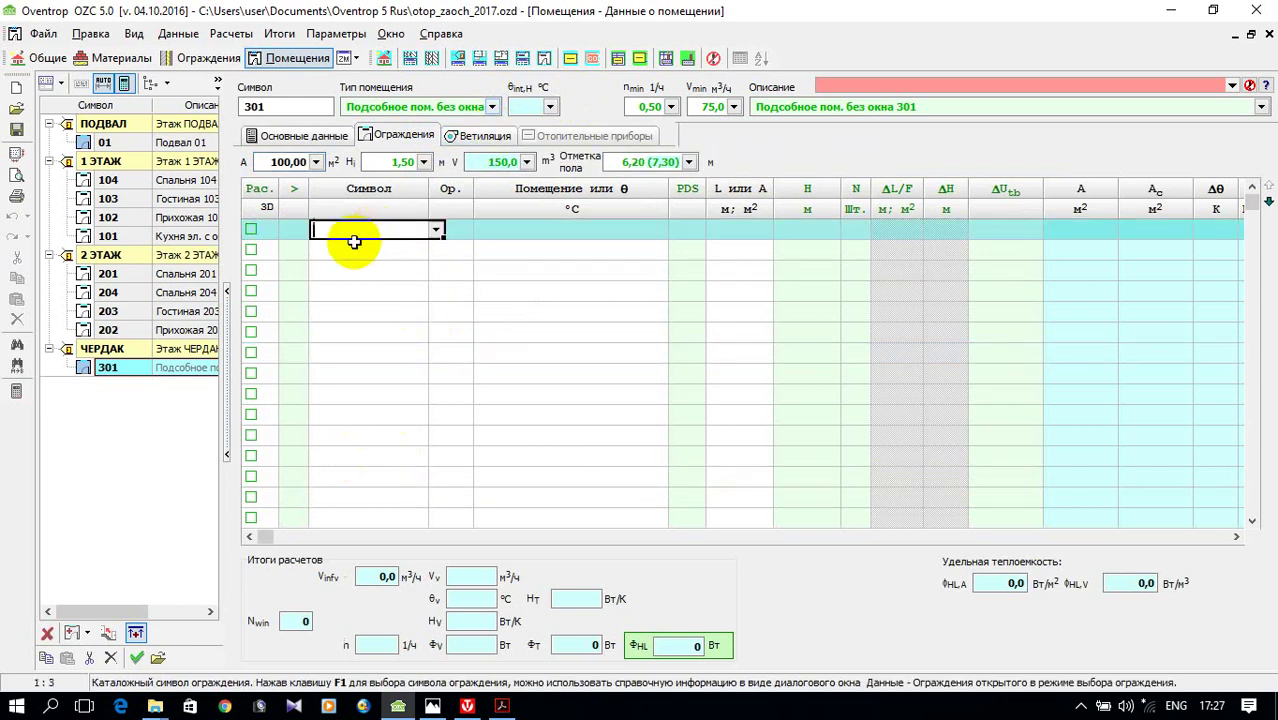
click(436, 230)
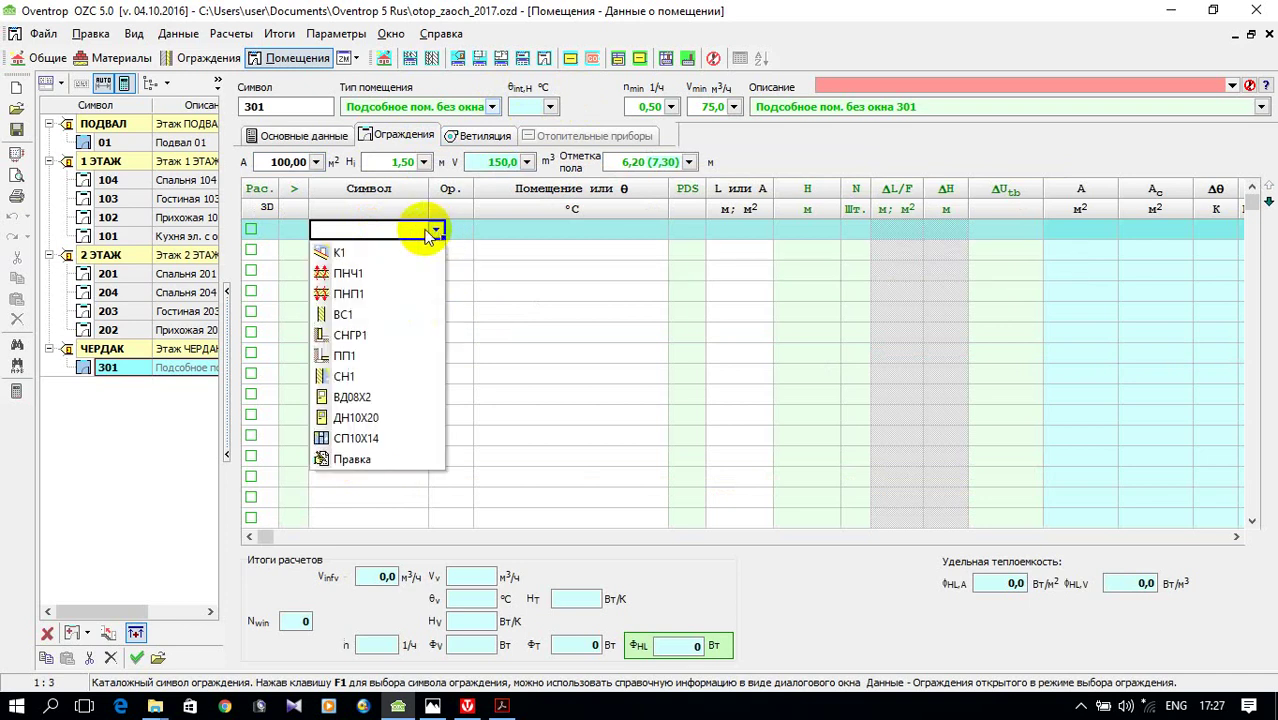
click(432, 706)
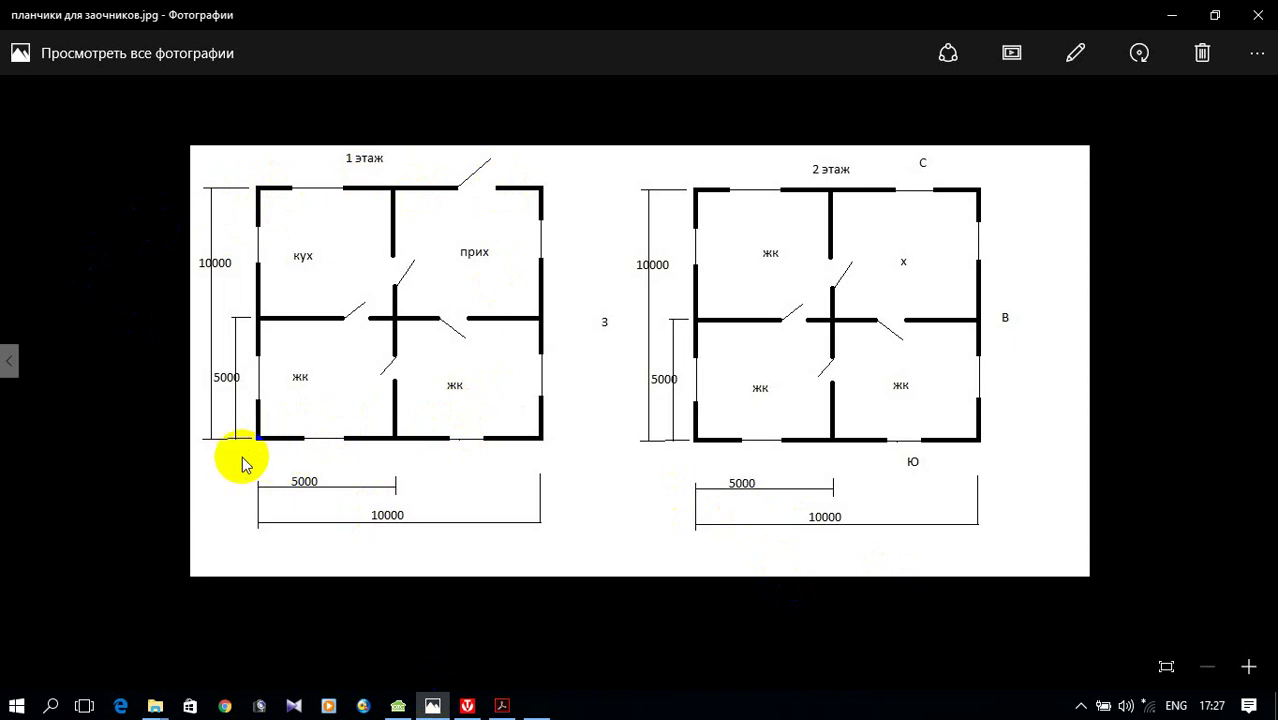
click(398, 706)
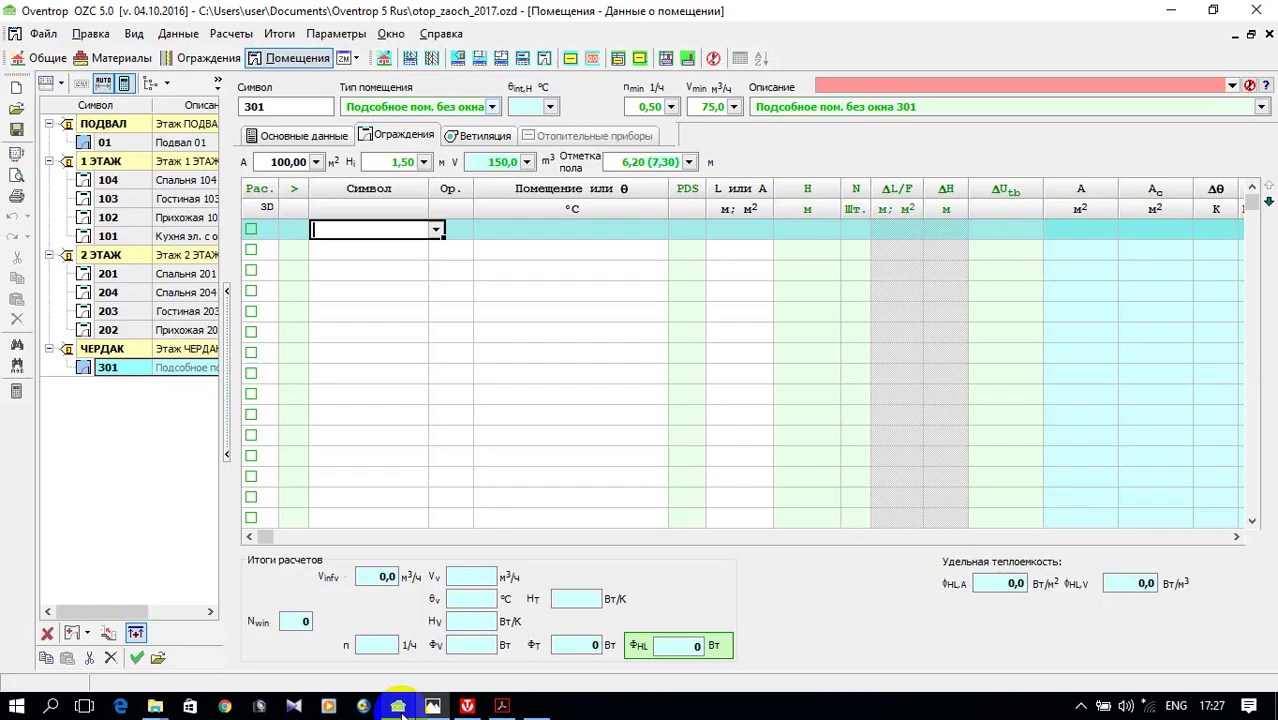
click(434, 232)
click(436, 232)
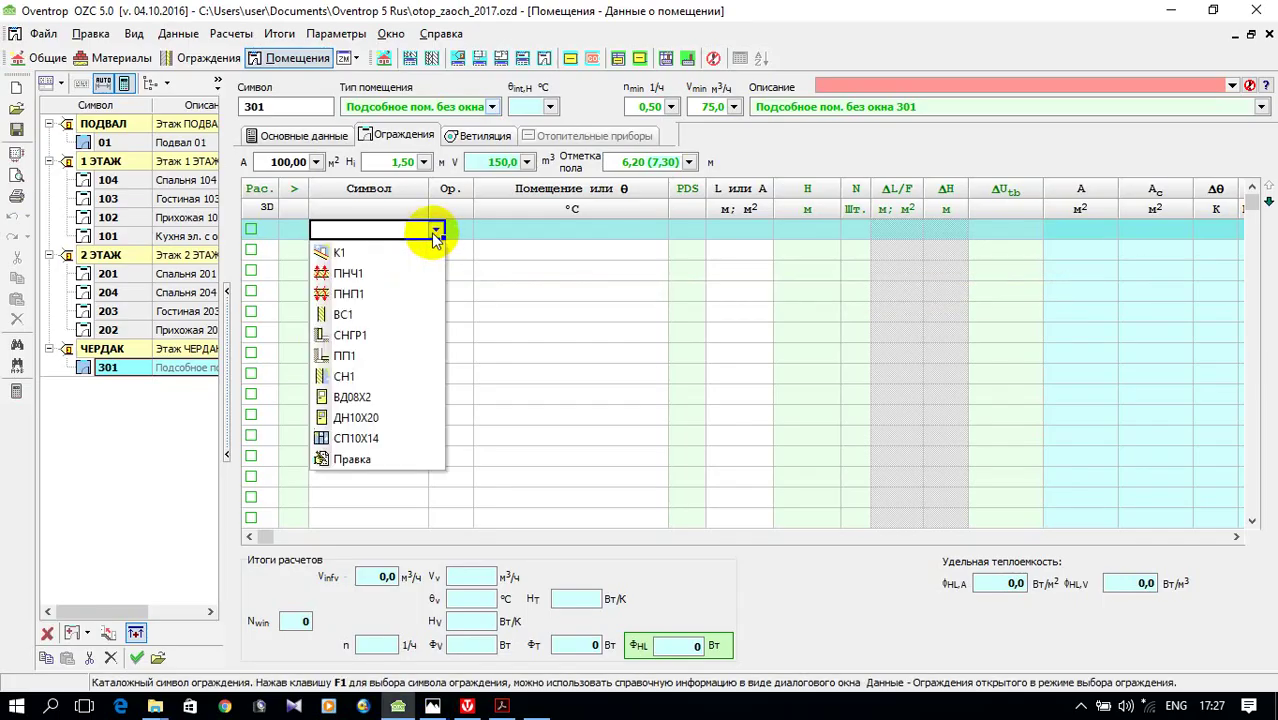
click(388, 403)
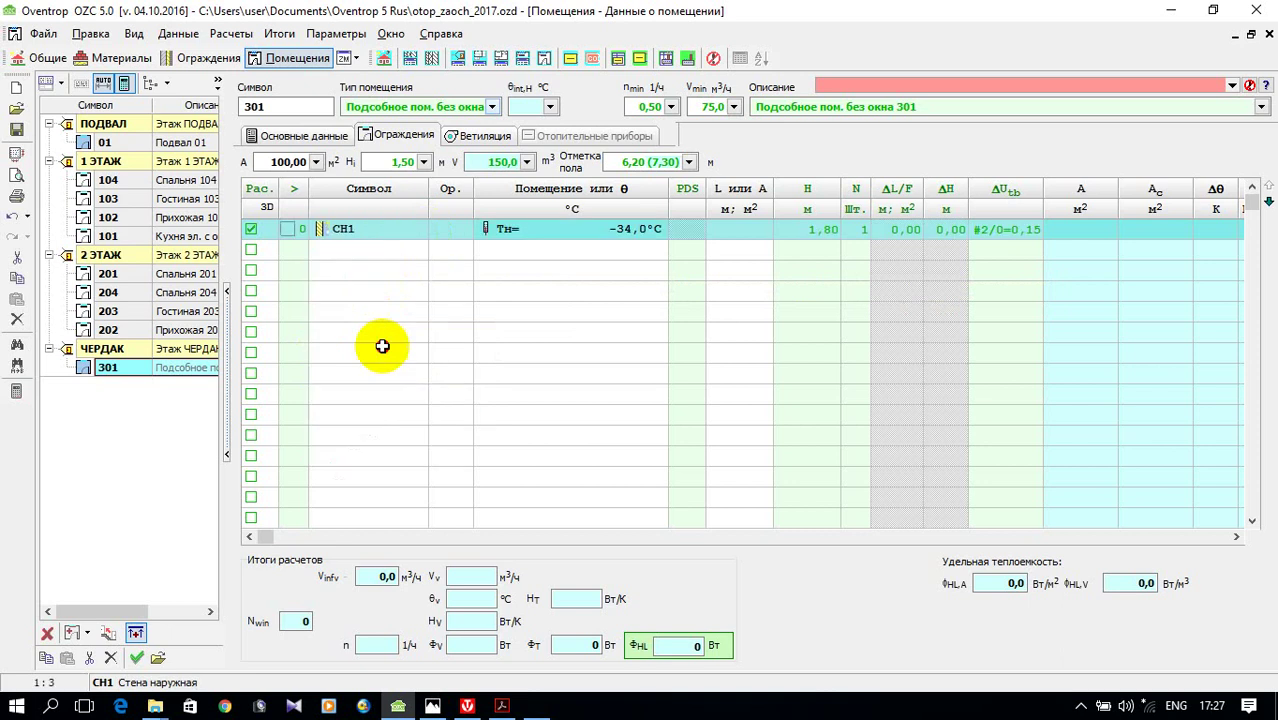
click(371, 252)
click(435, 250)
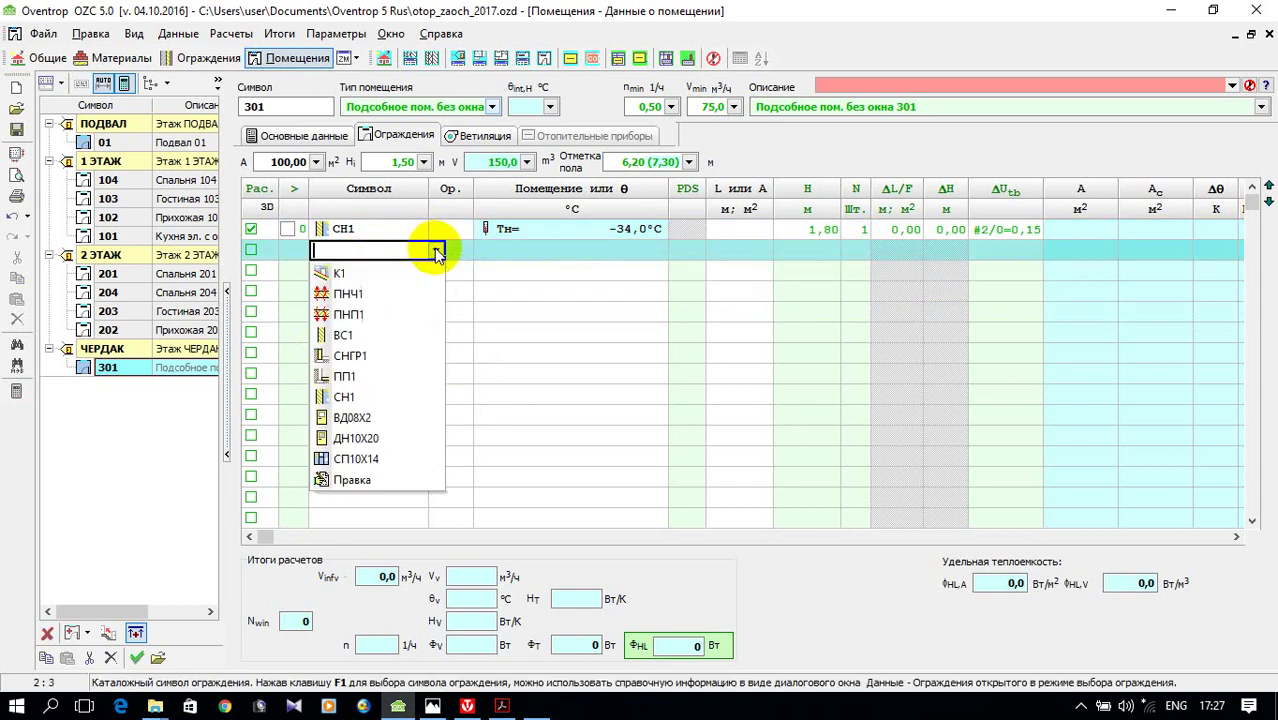
click(388, 398)
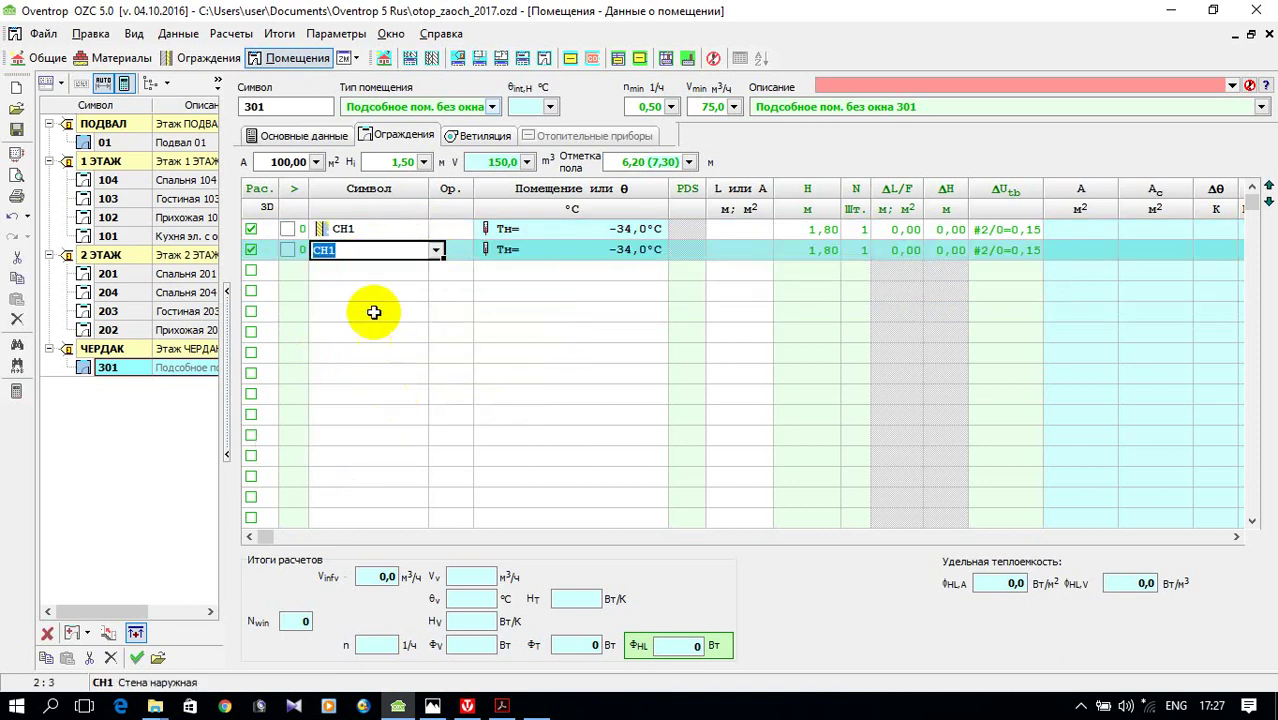
- Add two К1 roof enclosures to room 301 below the exterior walls
click(365, 275)
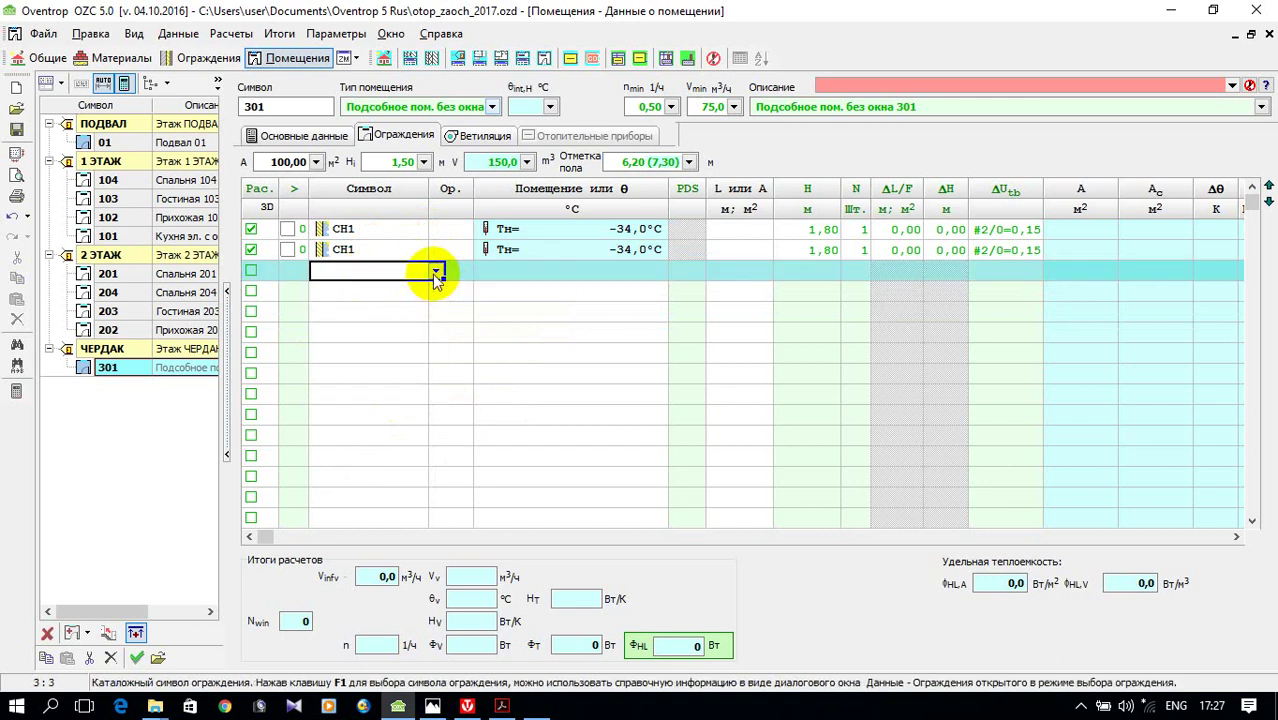
click(435, 271)
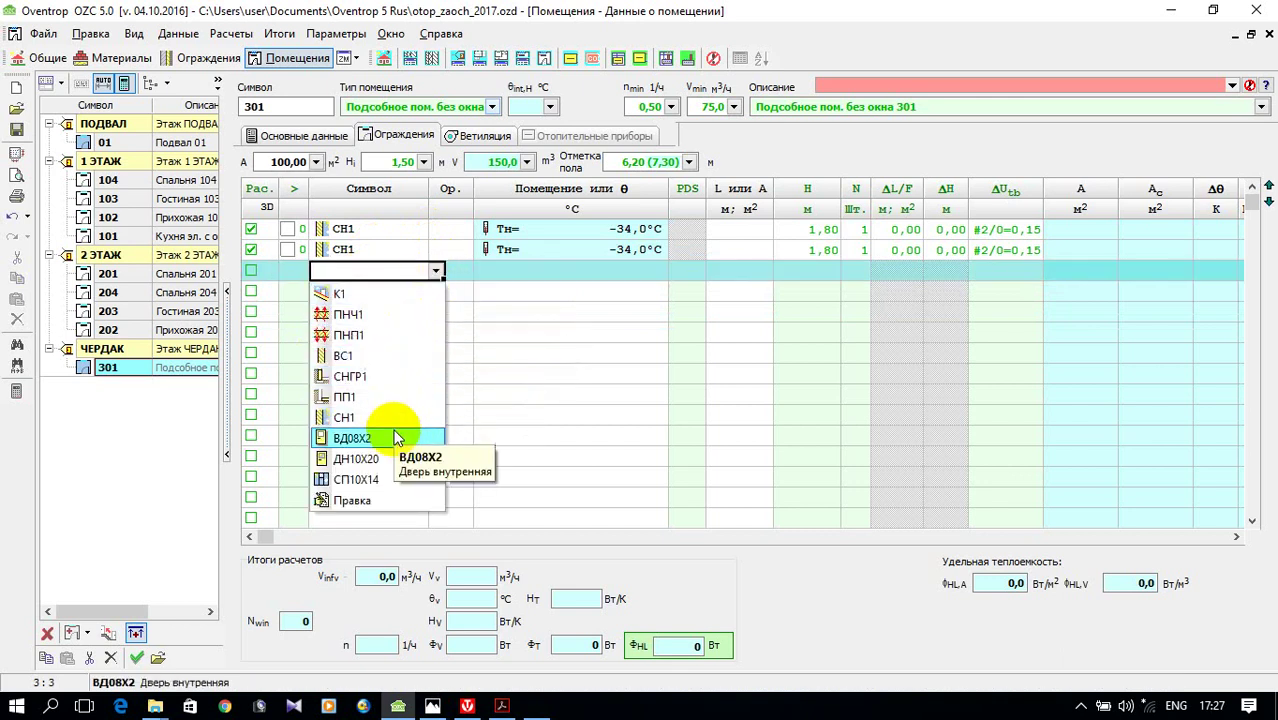
click(383, 292)
click(385, 293)
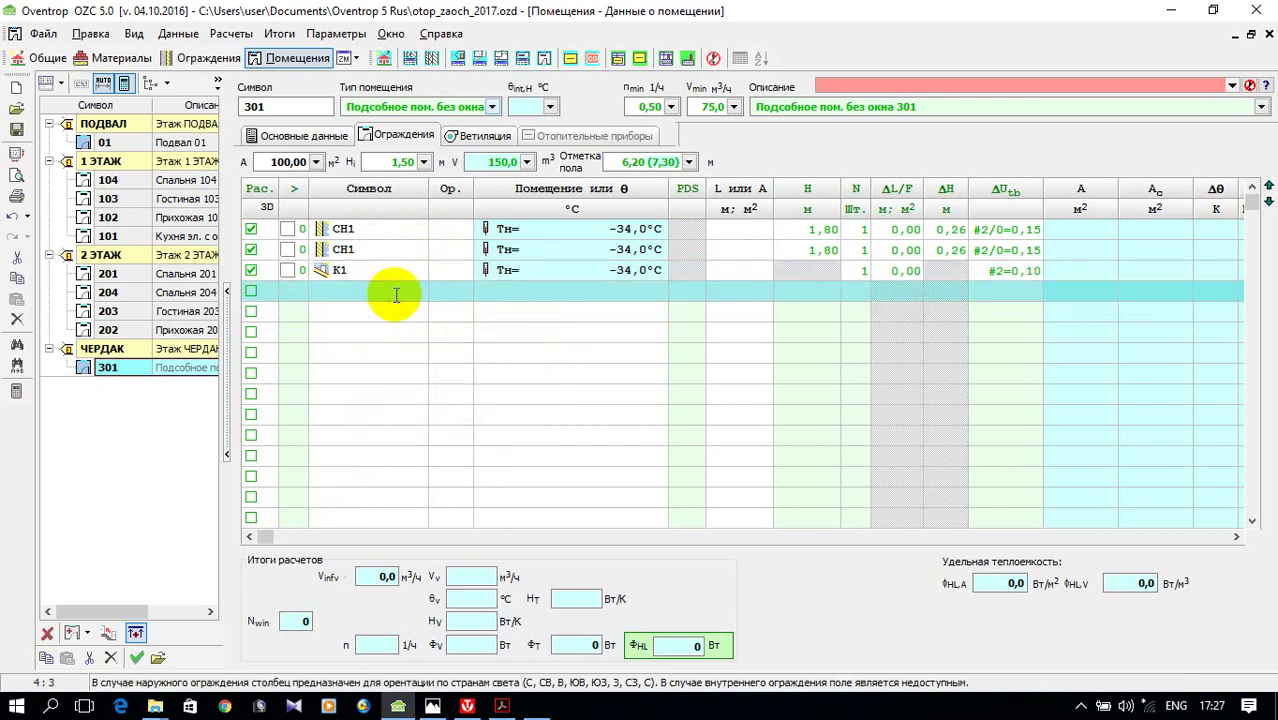
click(436, 291)
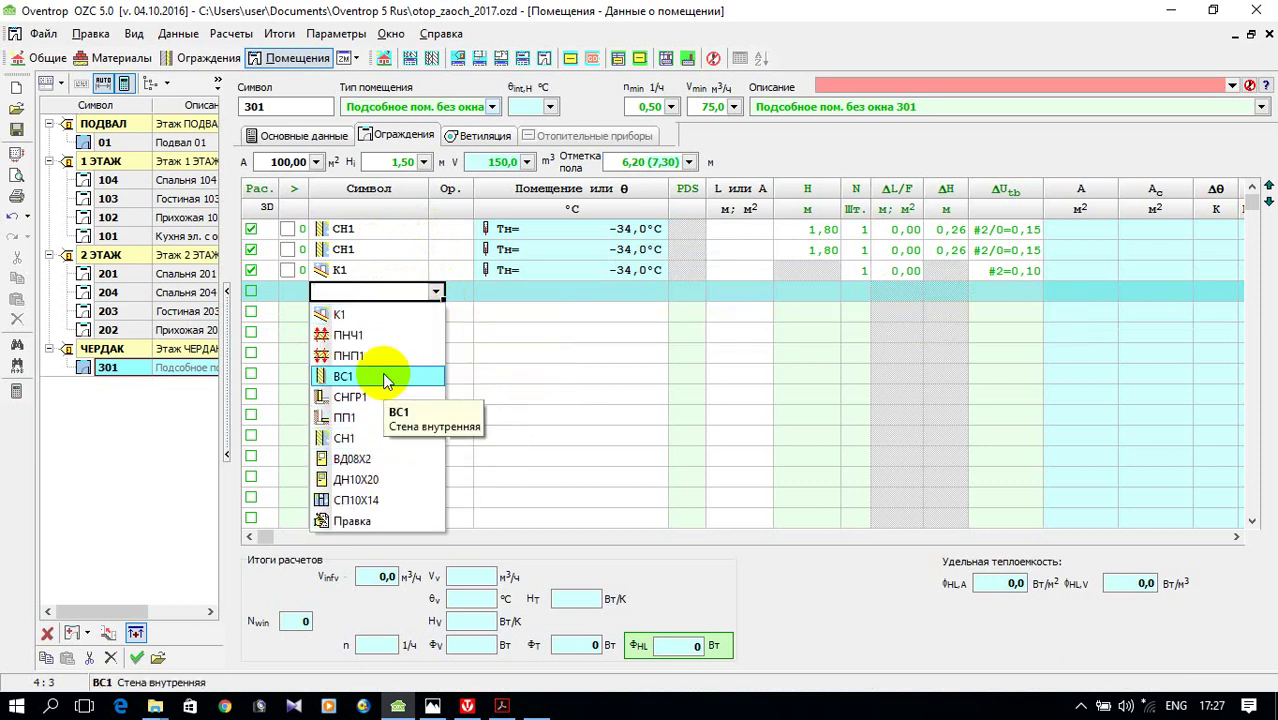
click(386, 315)
- Set the orientation of room 301's first СН1 wall to N and the second to S
click(459, 230)
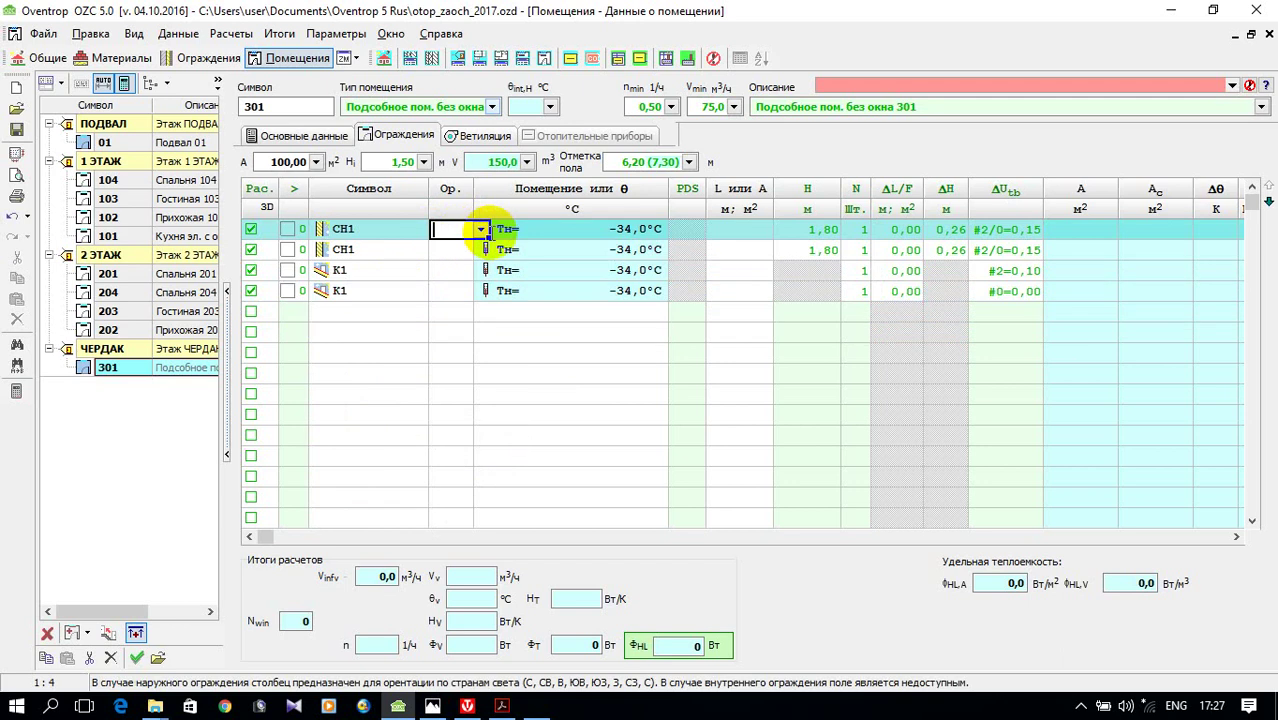
click(457, 229)
click(456, 250)
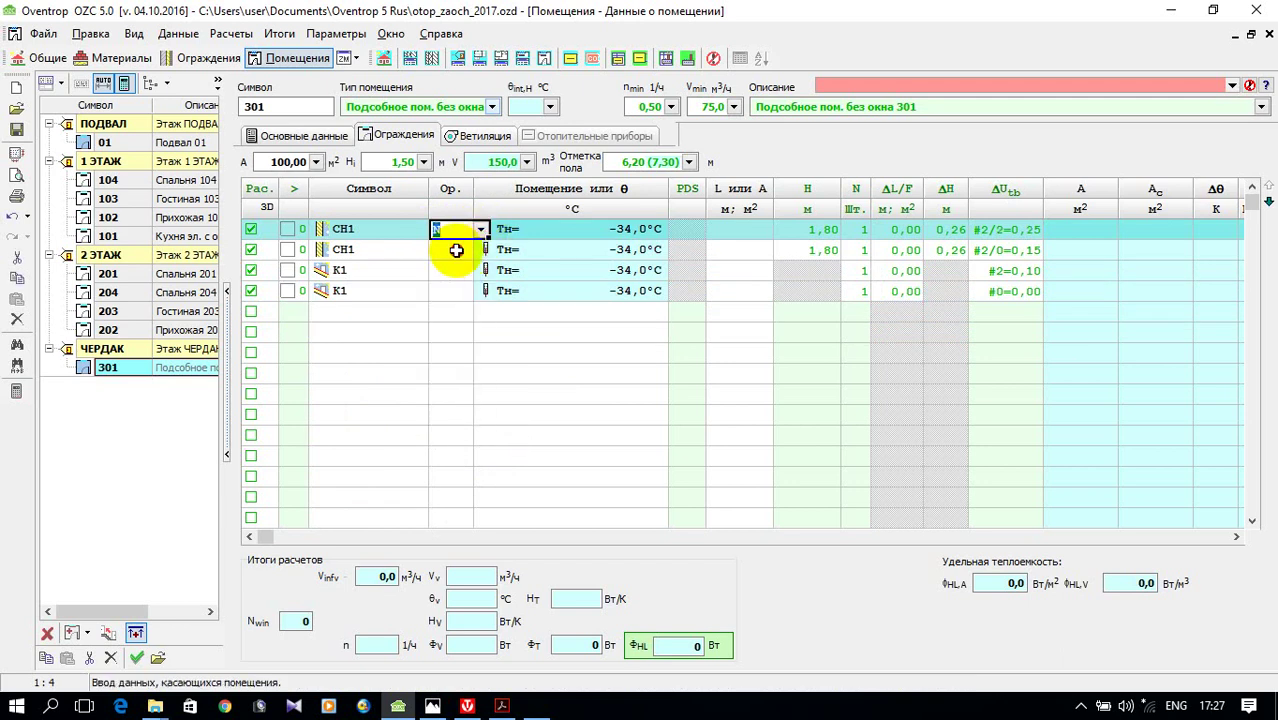
click(456, 250)
click(458, 252)
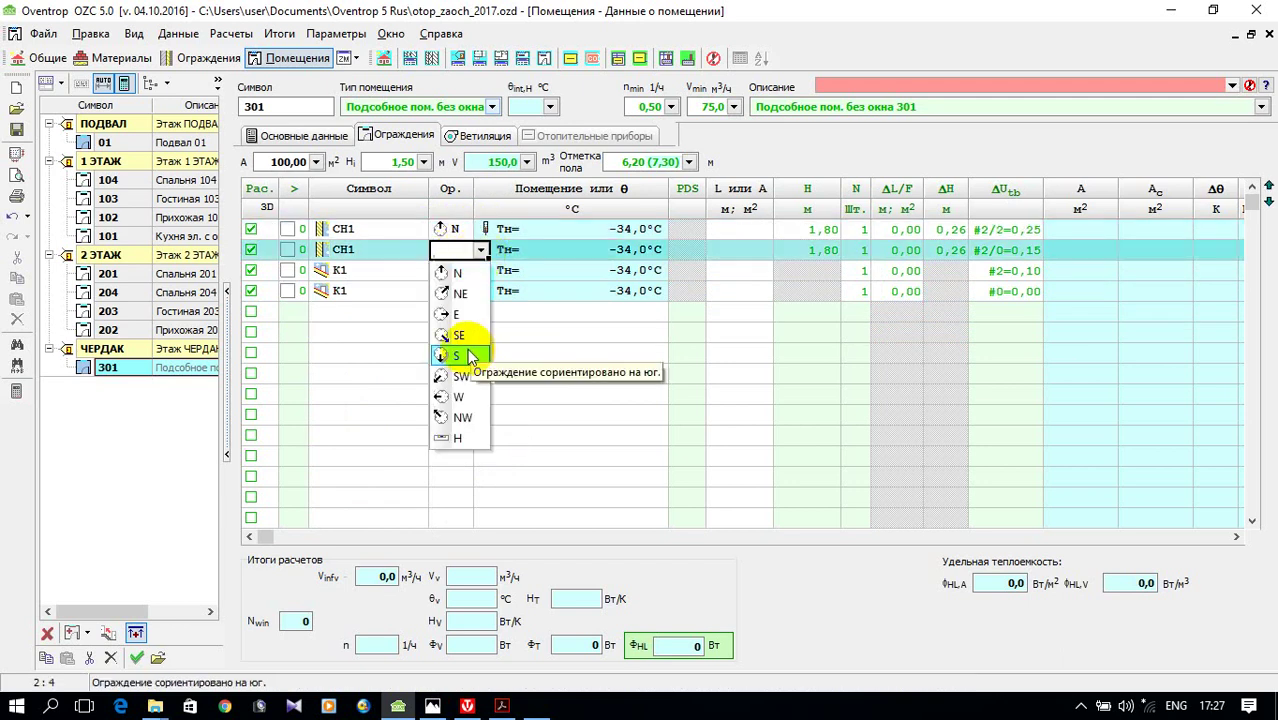
click(470, 356)
- Set the orientation of room 301's first К1 roof slope to E and the second to W
click(458, 271)
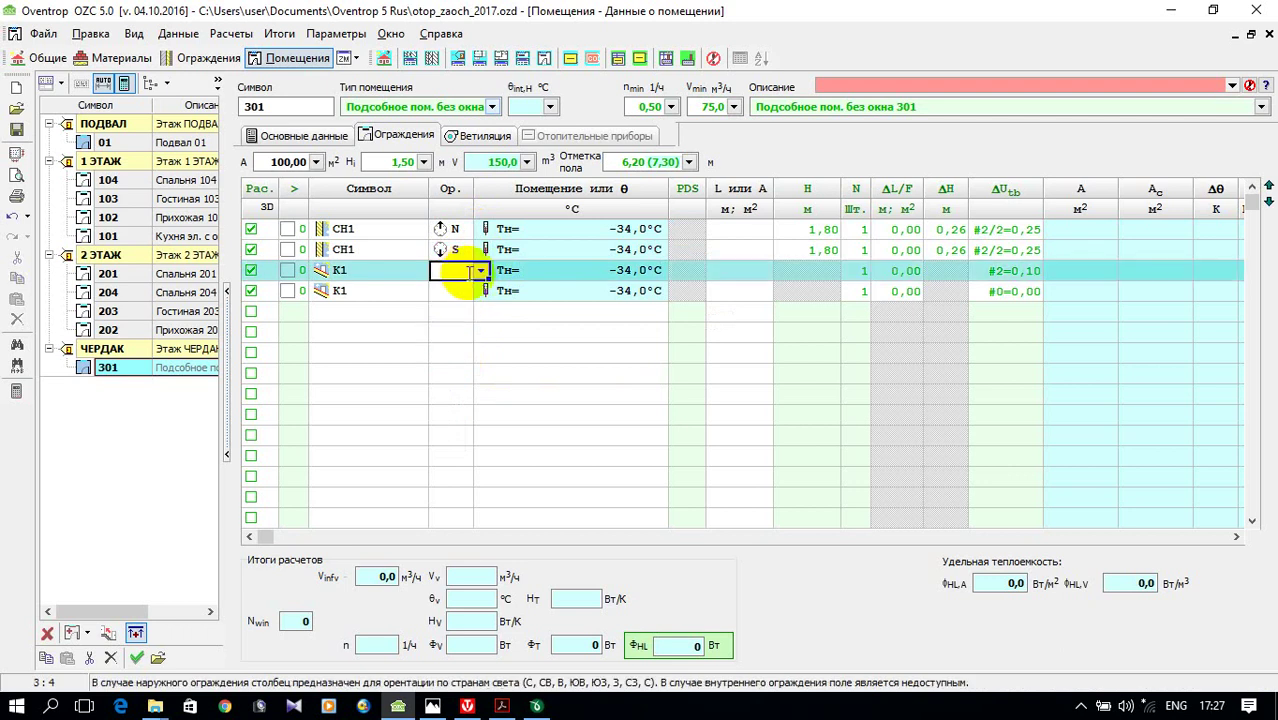
click(469, 272)
click(466, 331)
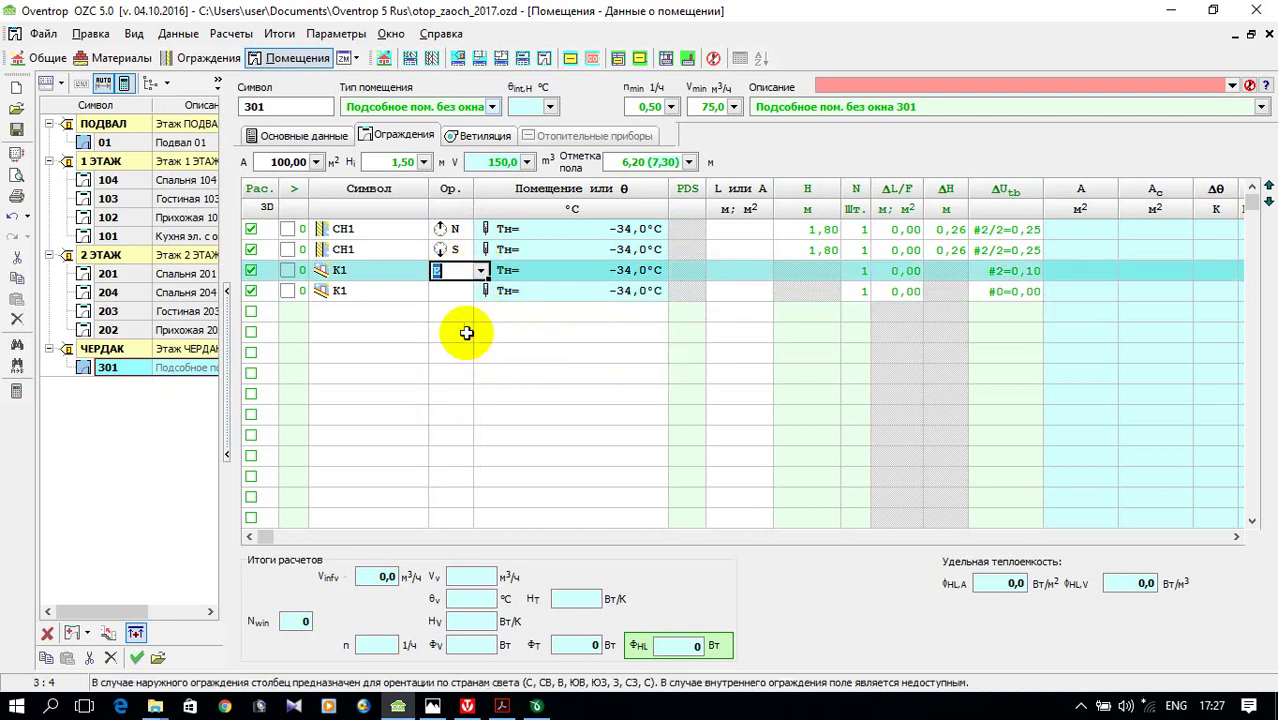
click(446, 290)
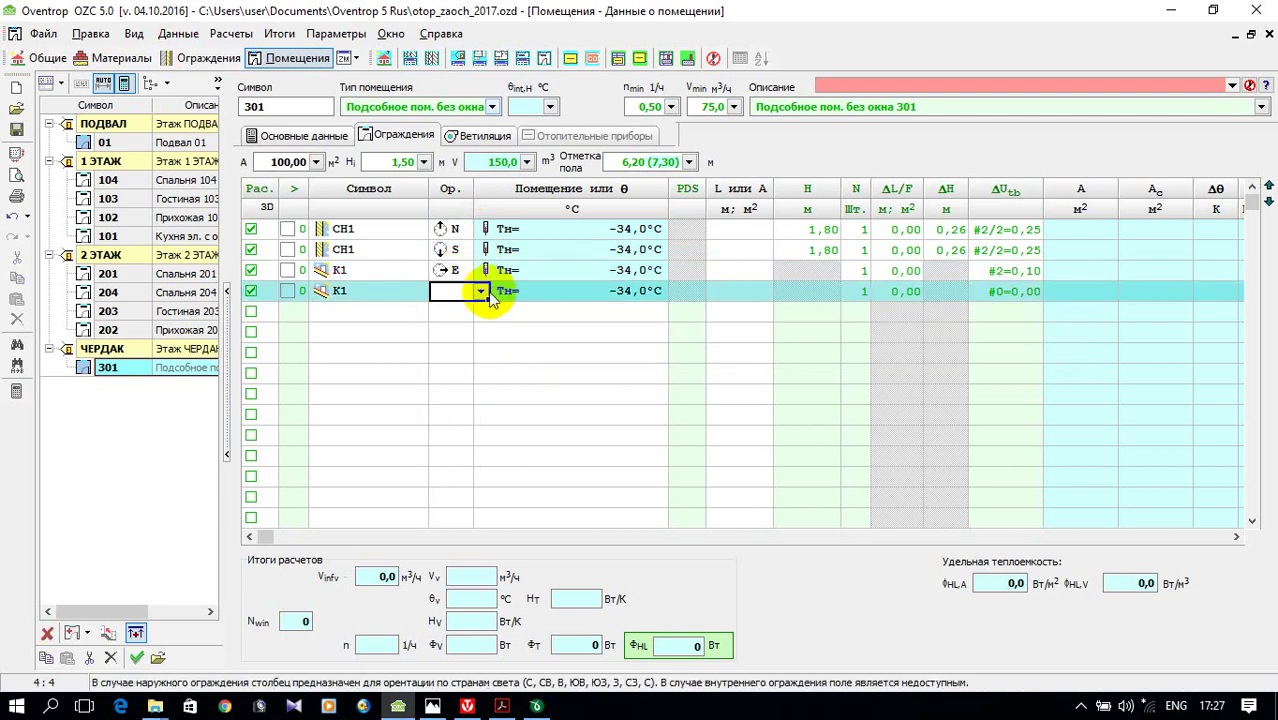
click(480, 291)
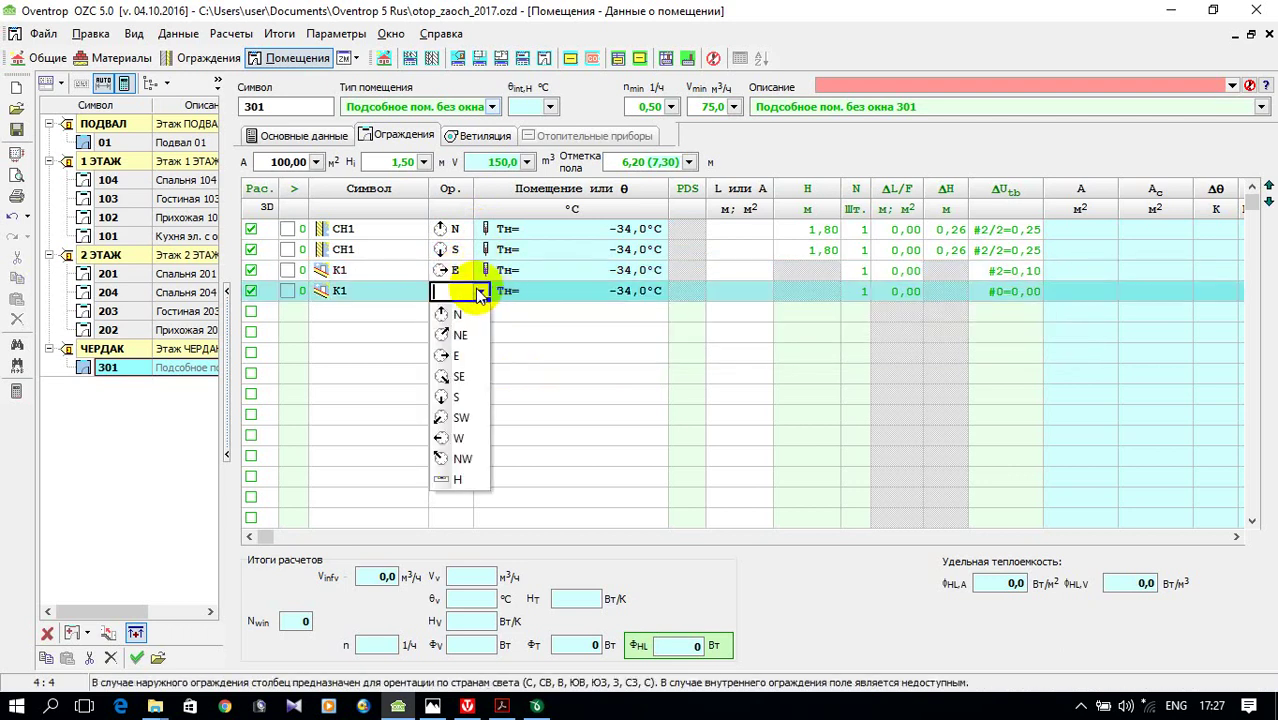
click(456, 440)
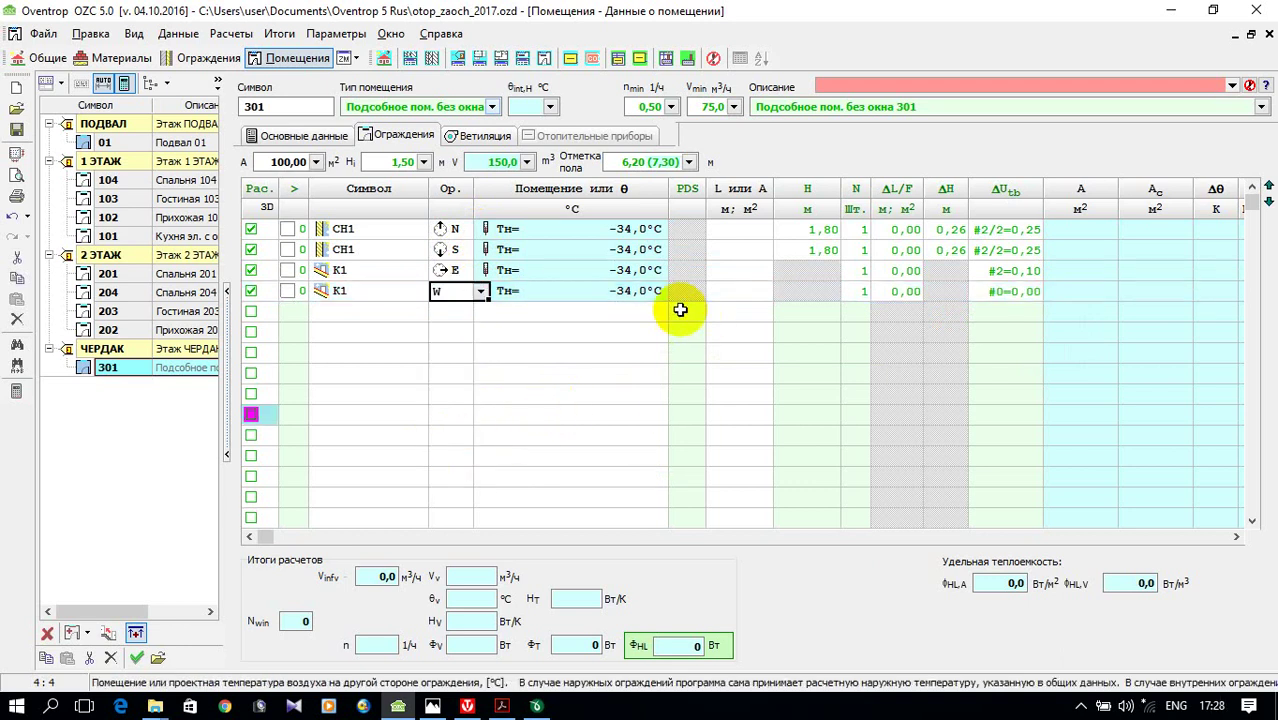
- Set the length of both СН1 exterior walls of room 301 to 5 m
click(735, 231)
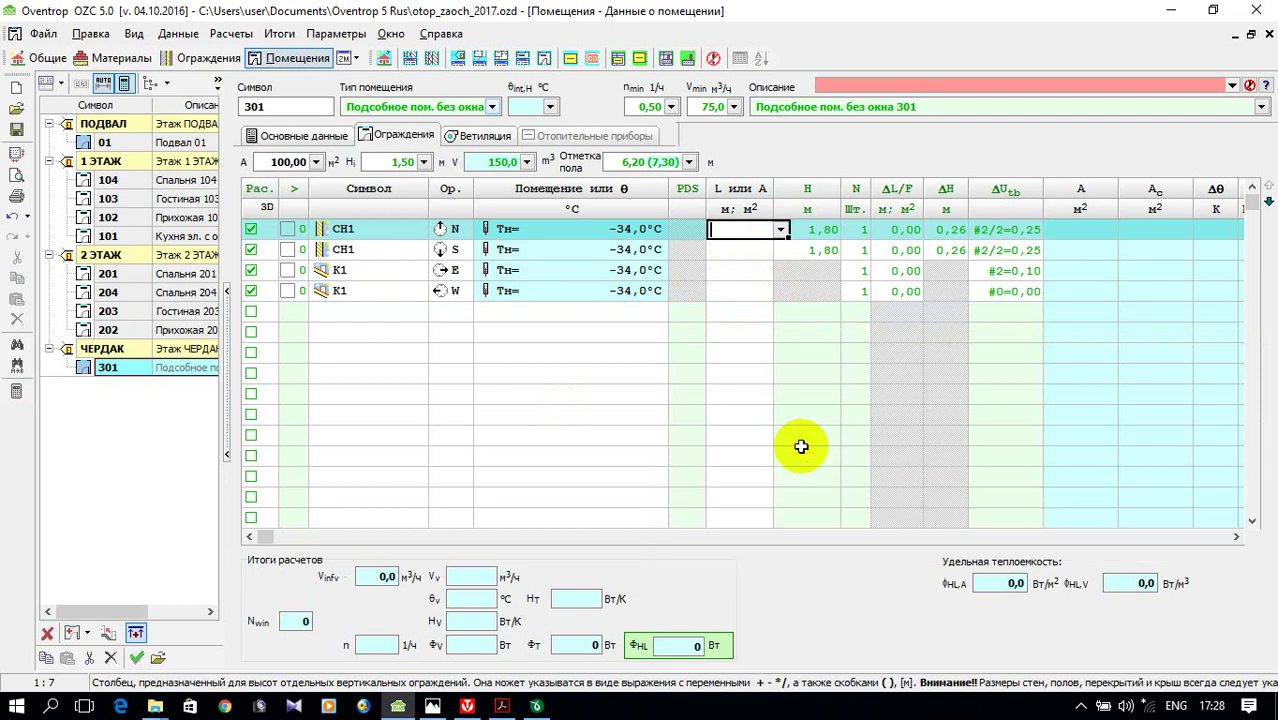
text(5)
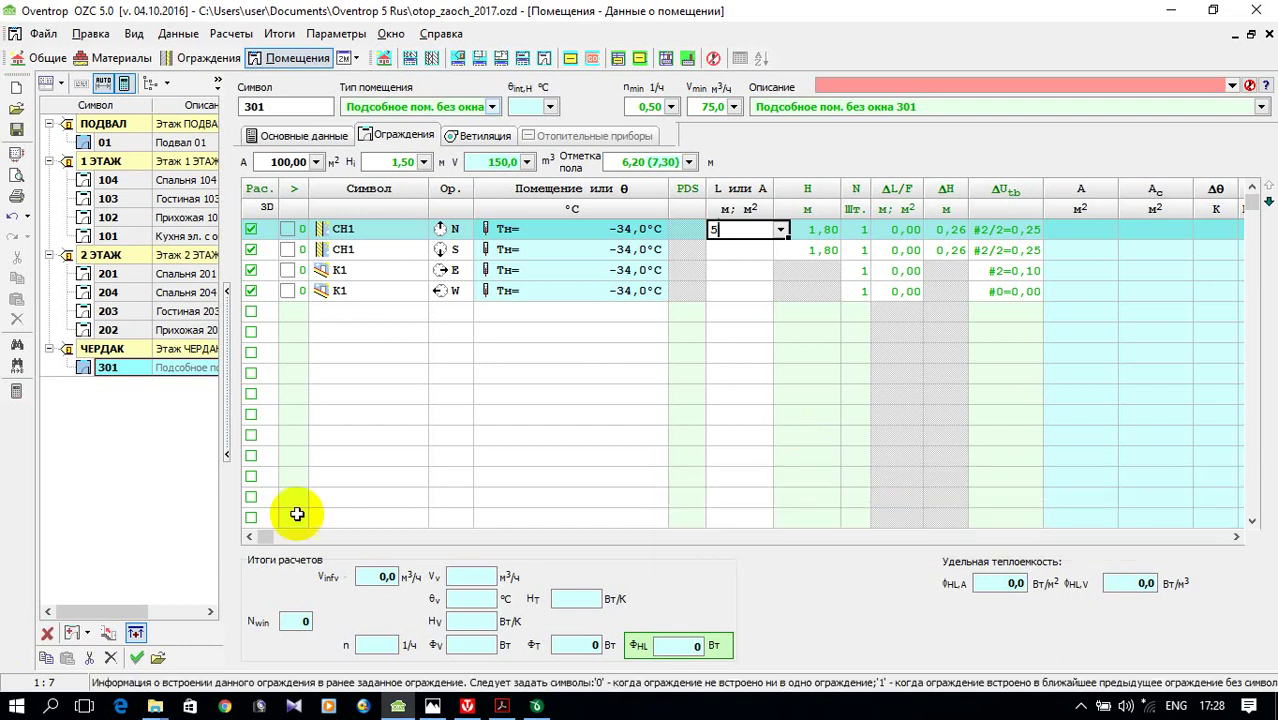
click(747, 252)
text(5)
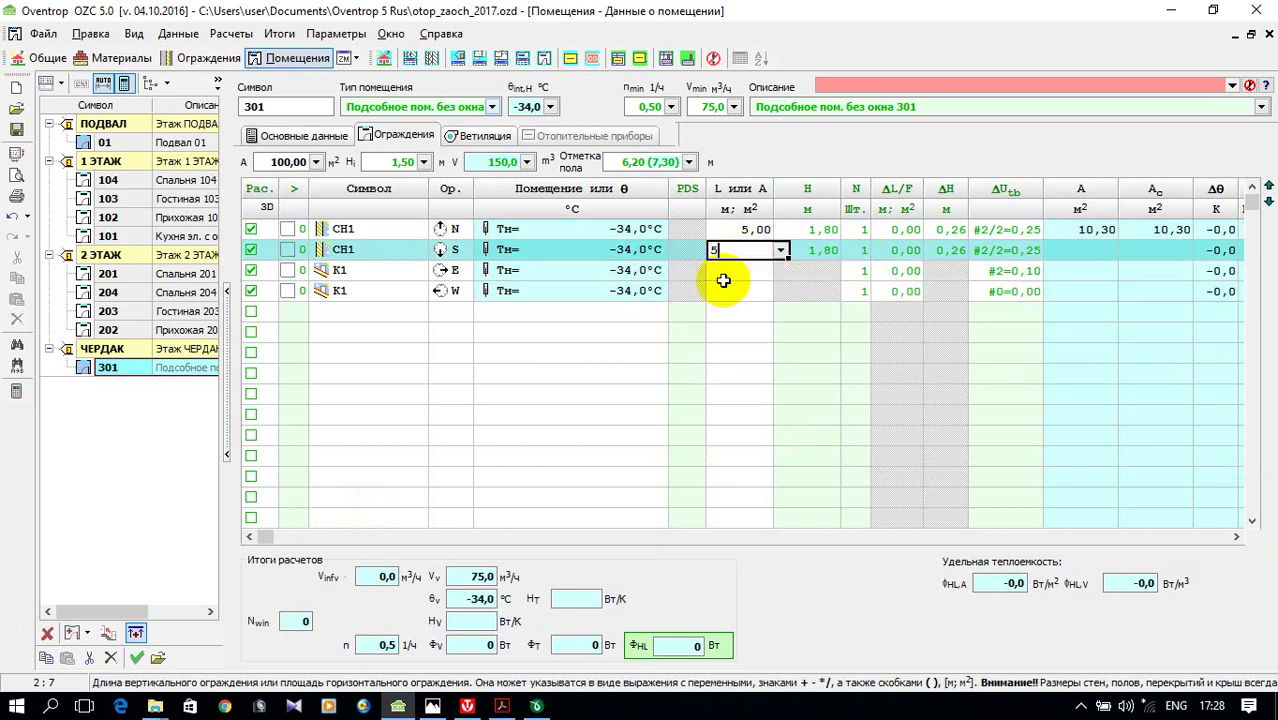
key(Return)
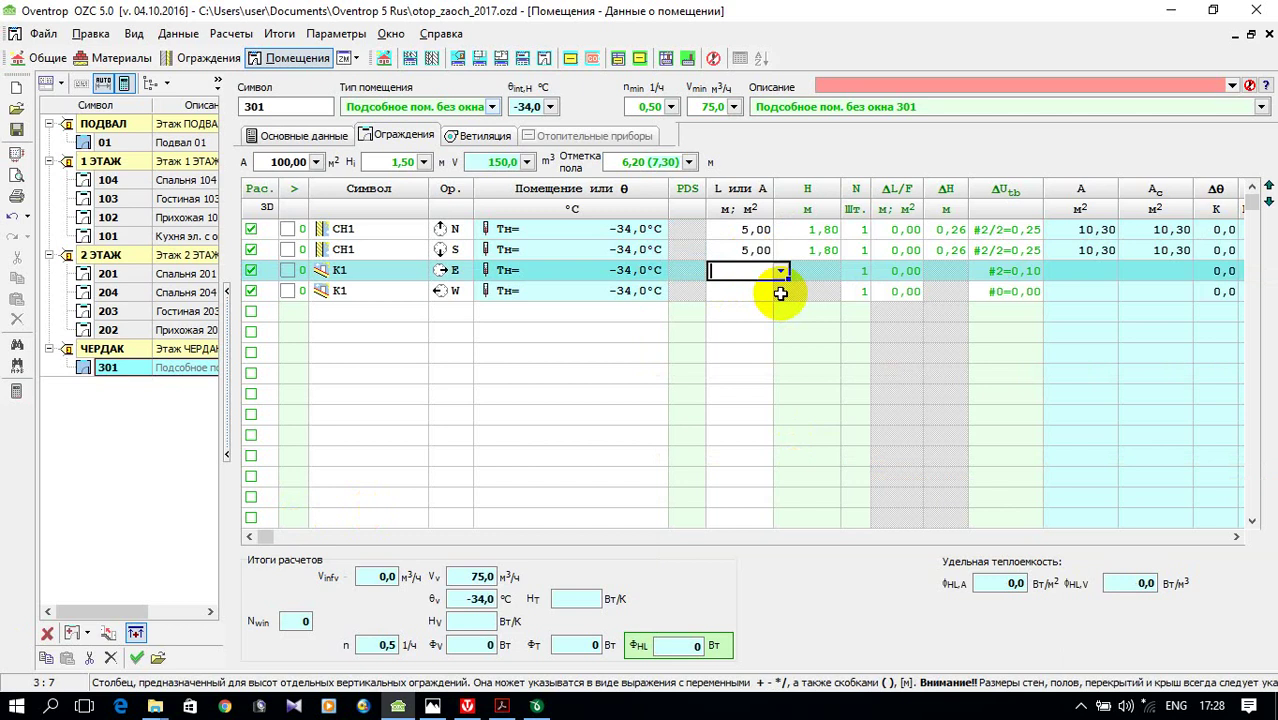
- Set the area of the east К1 roof slope to 10*6 m² and the west one to 60 m²
text(10)
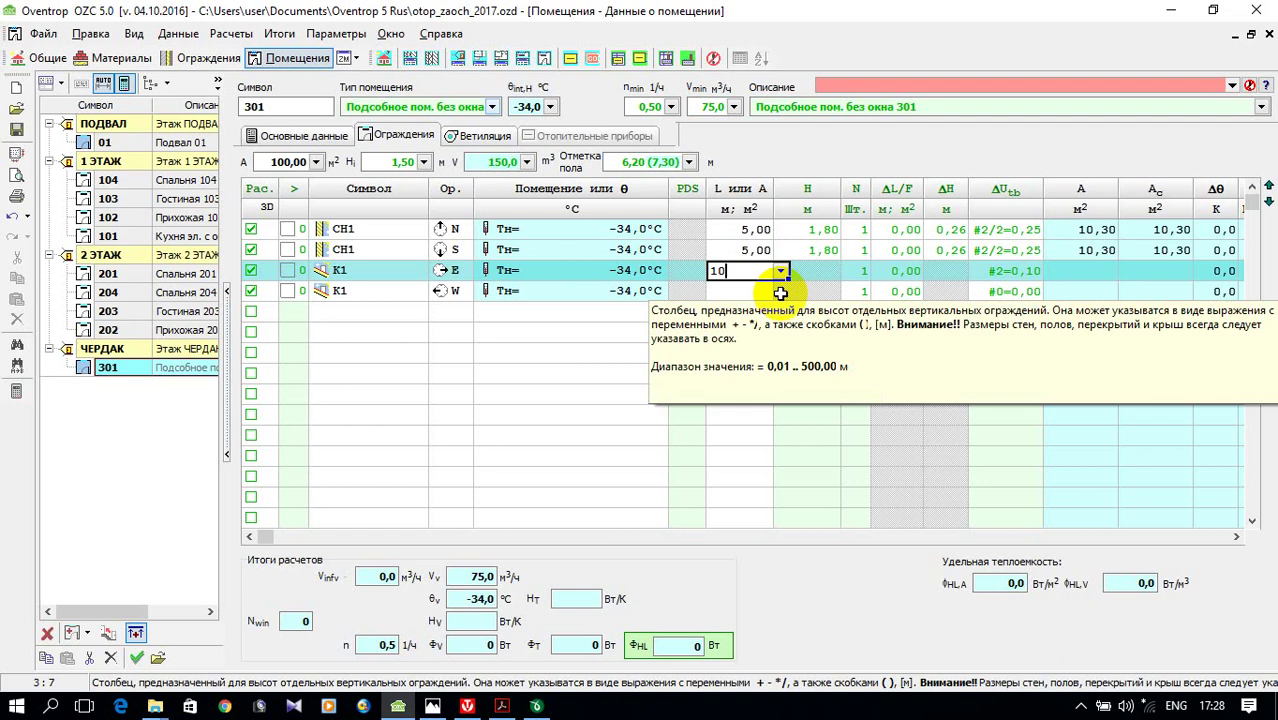
text(*6)
click(737, 289)
text(60)
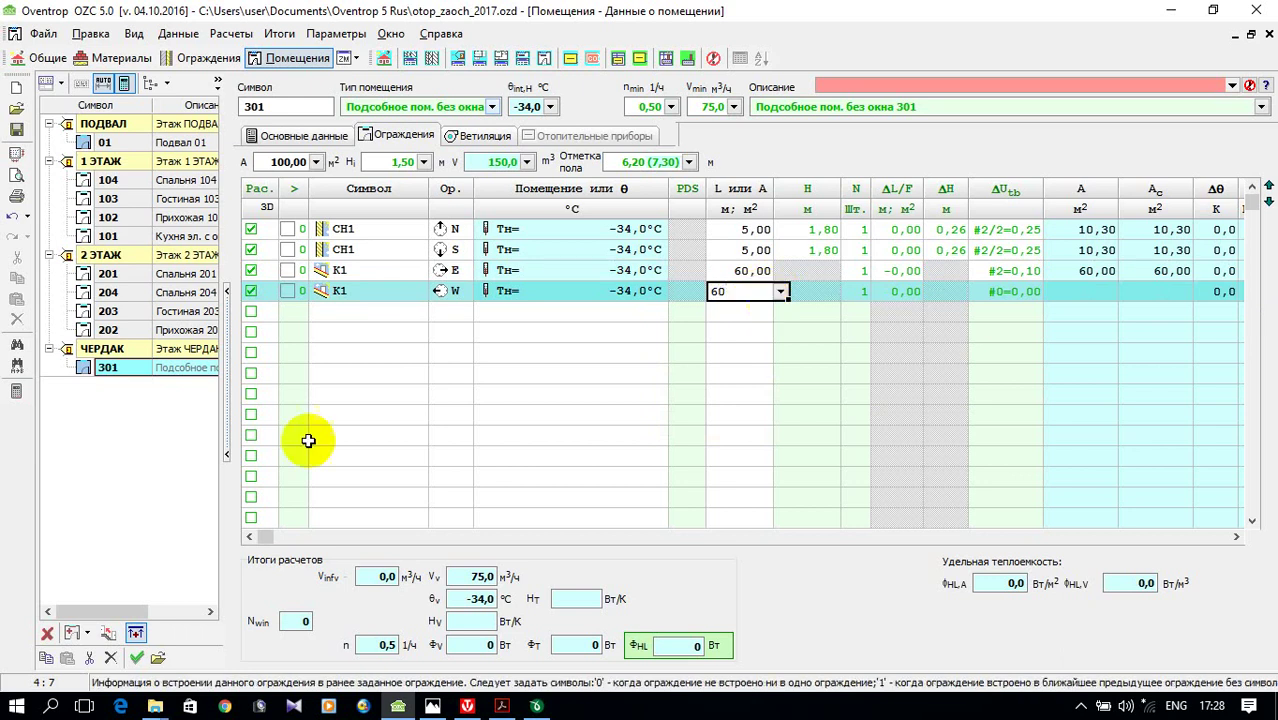
click(451, 373)
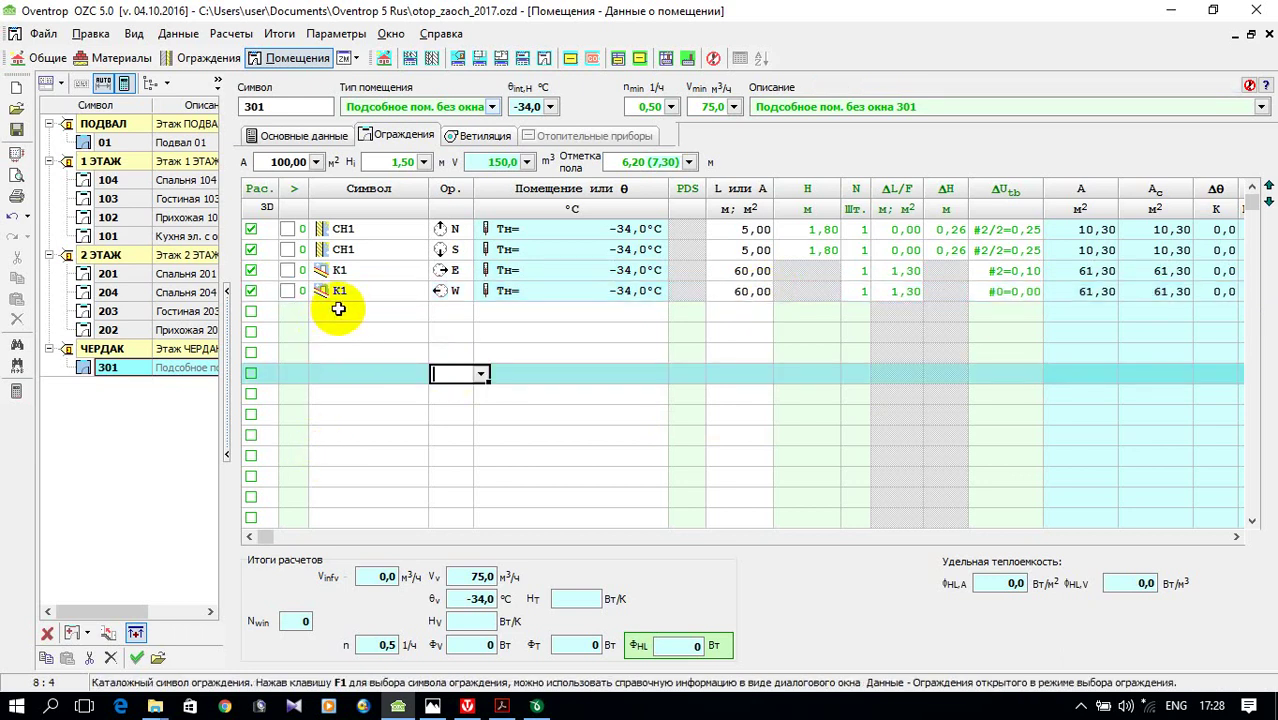
- Add a ПНЧ1 floor slab enclosure to room 301 adjoining room 201, with an area of 25 m²
click(337, 311)
click(436, 314)
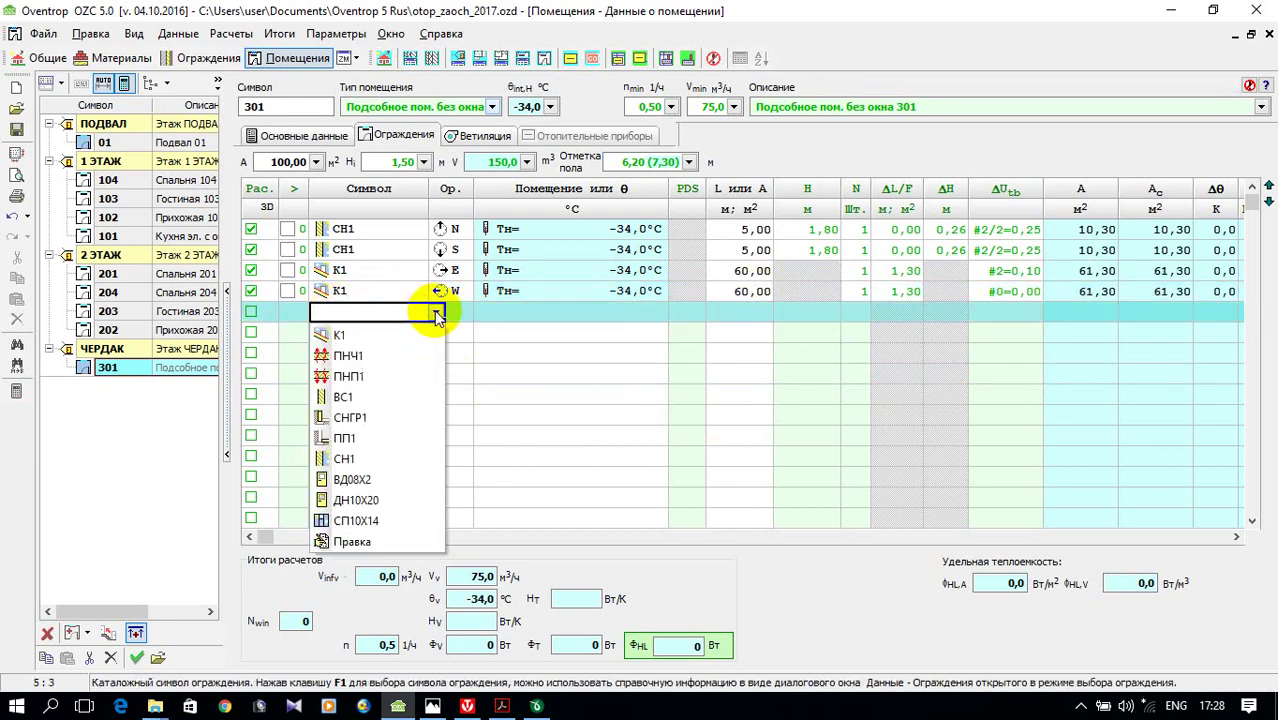
click(392, 358)
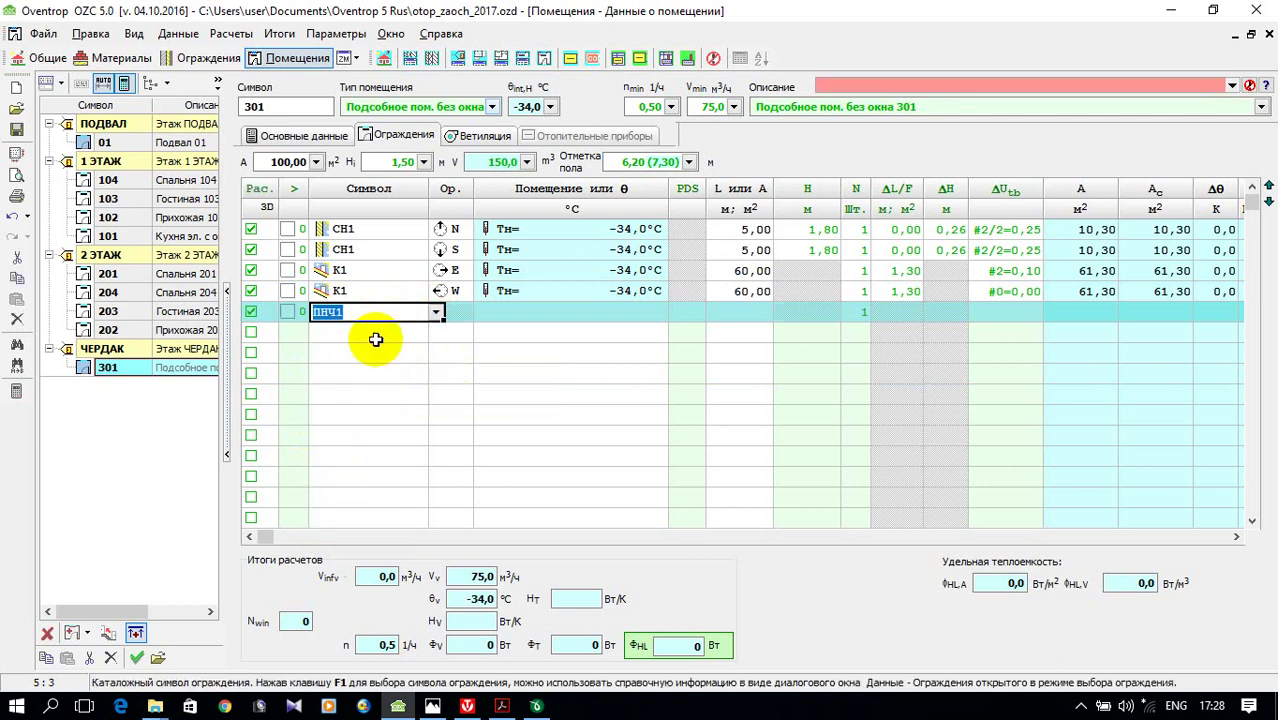
click(505, 313)
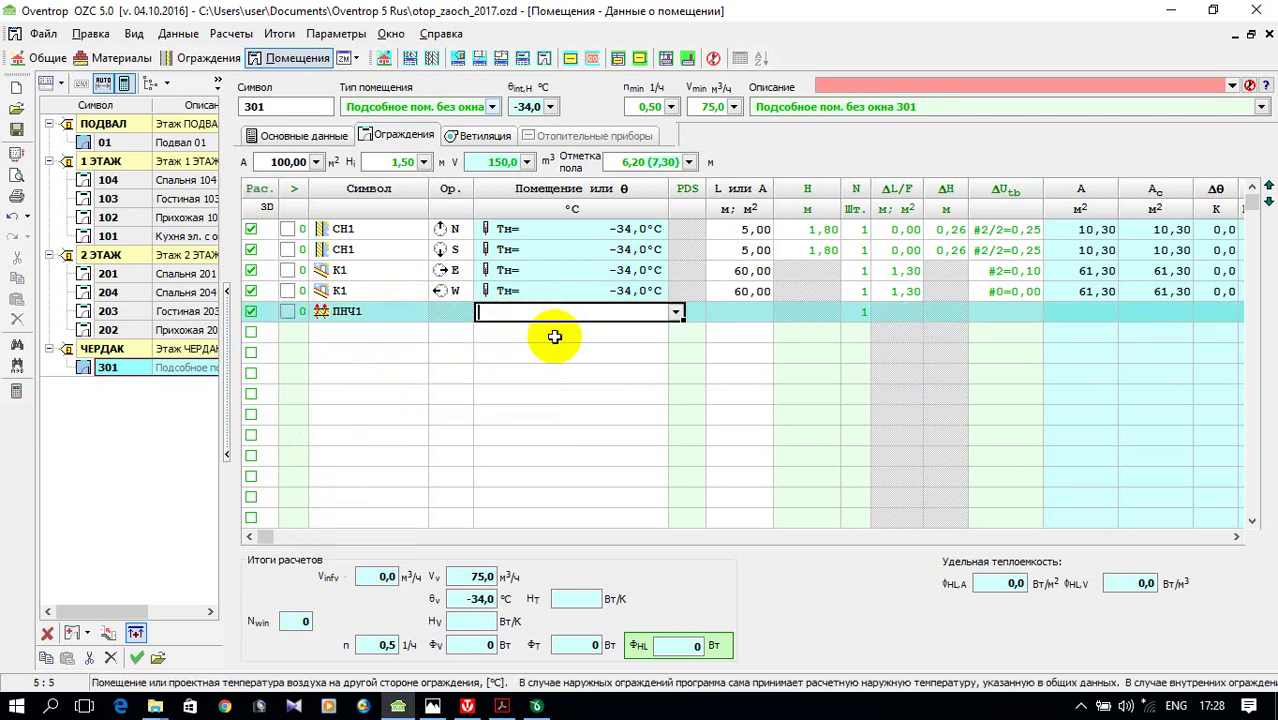
text(201)
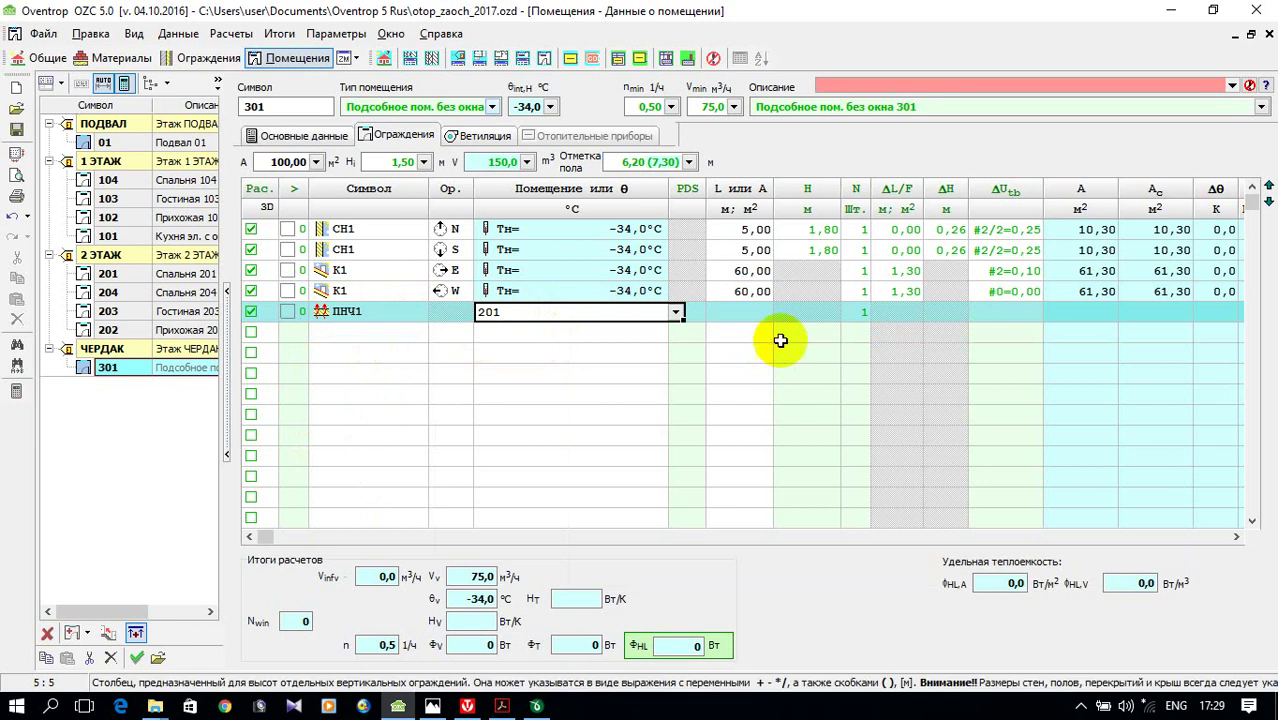
click(765, 314)
text(25)
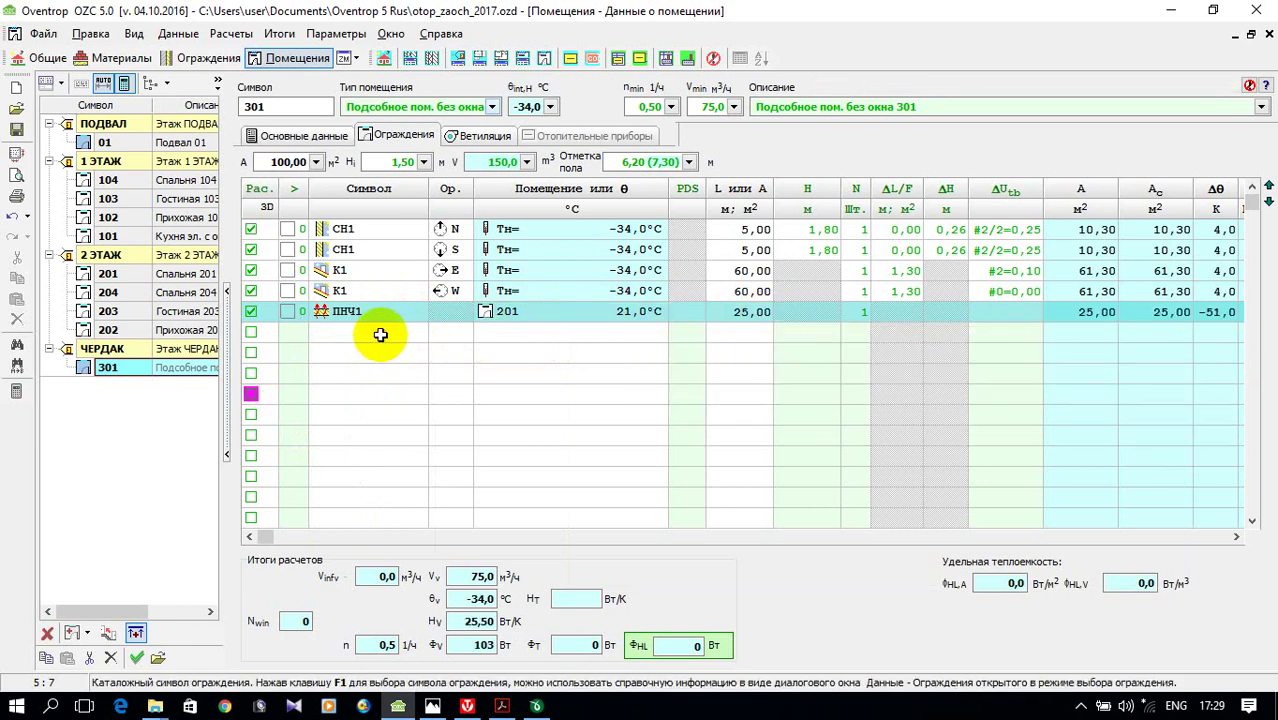
- Add three more ПНЧ1 floor slab enclosures to room 301 below the one adjoining room 201
click(425, 332)
click(436, 334)
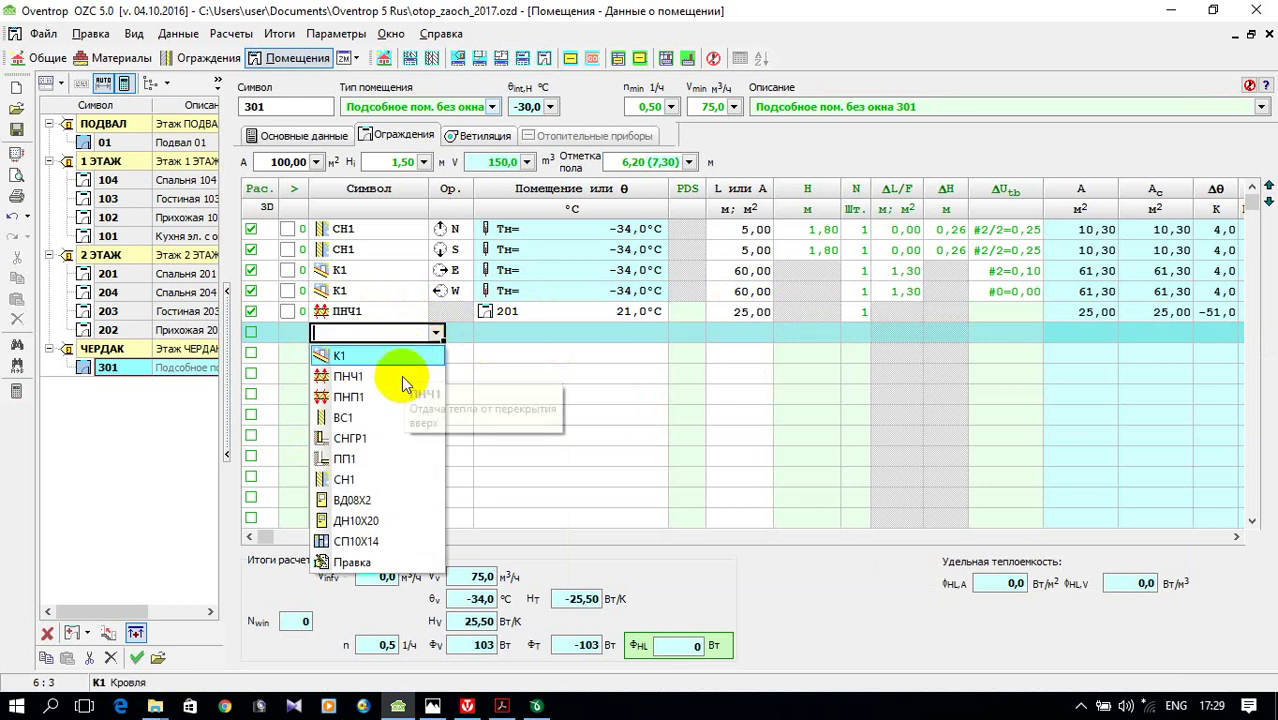
click(398, 373)
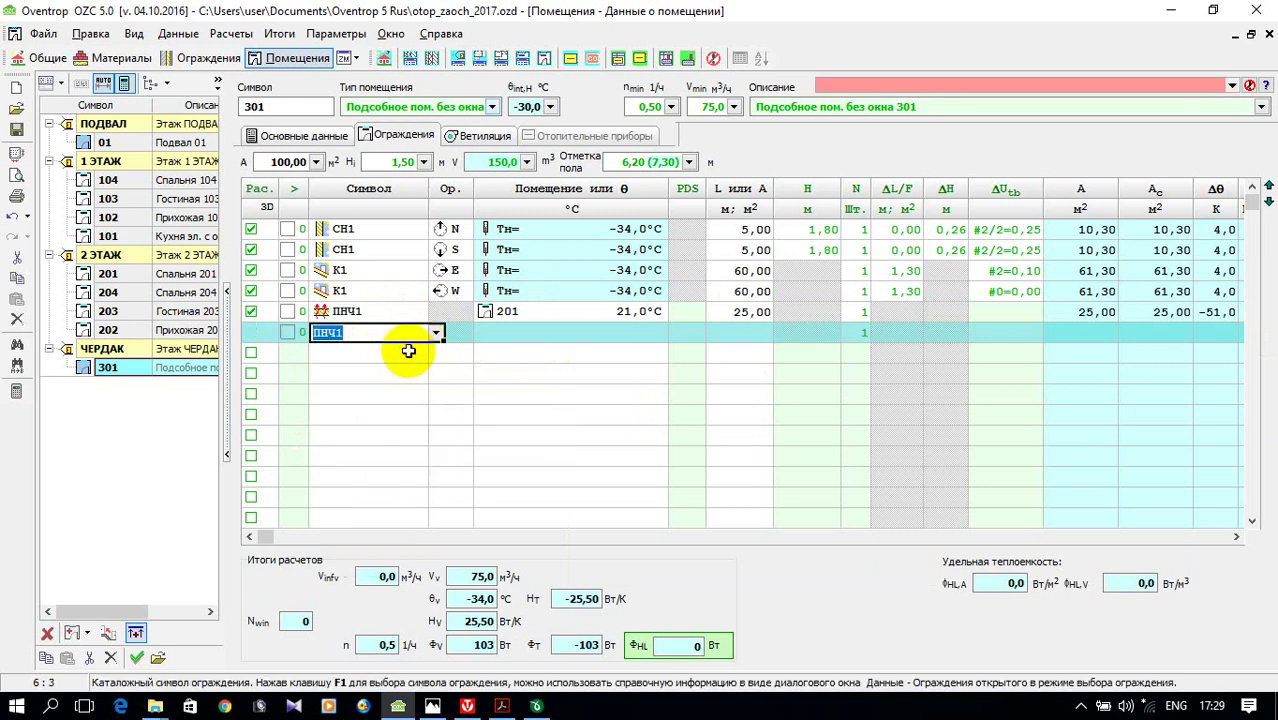
click(418, 352)
click(436, 353)
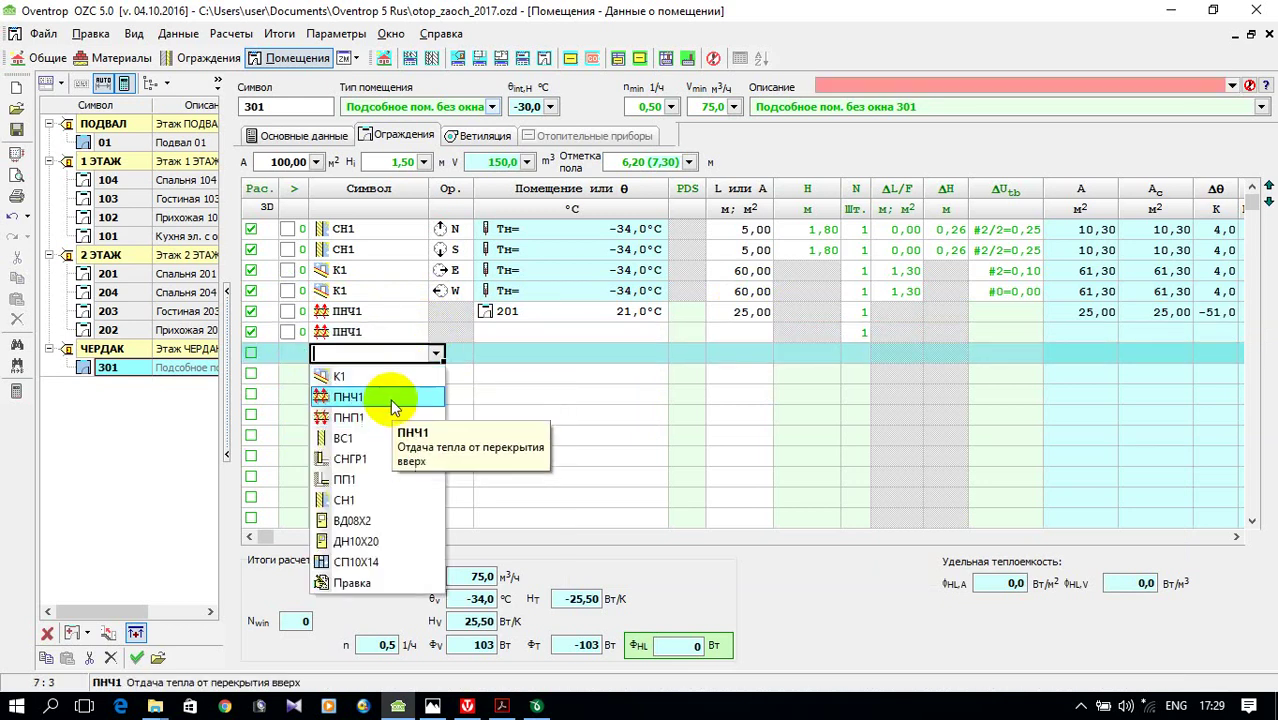
click(390, 398)
click(401, 373)
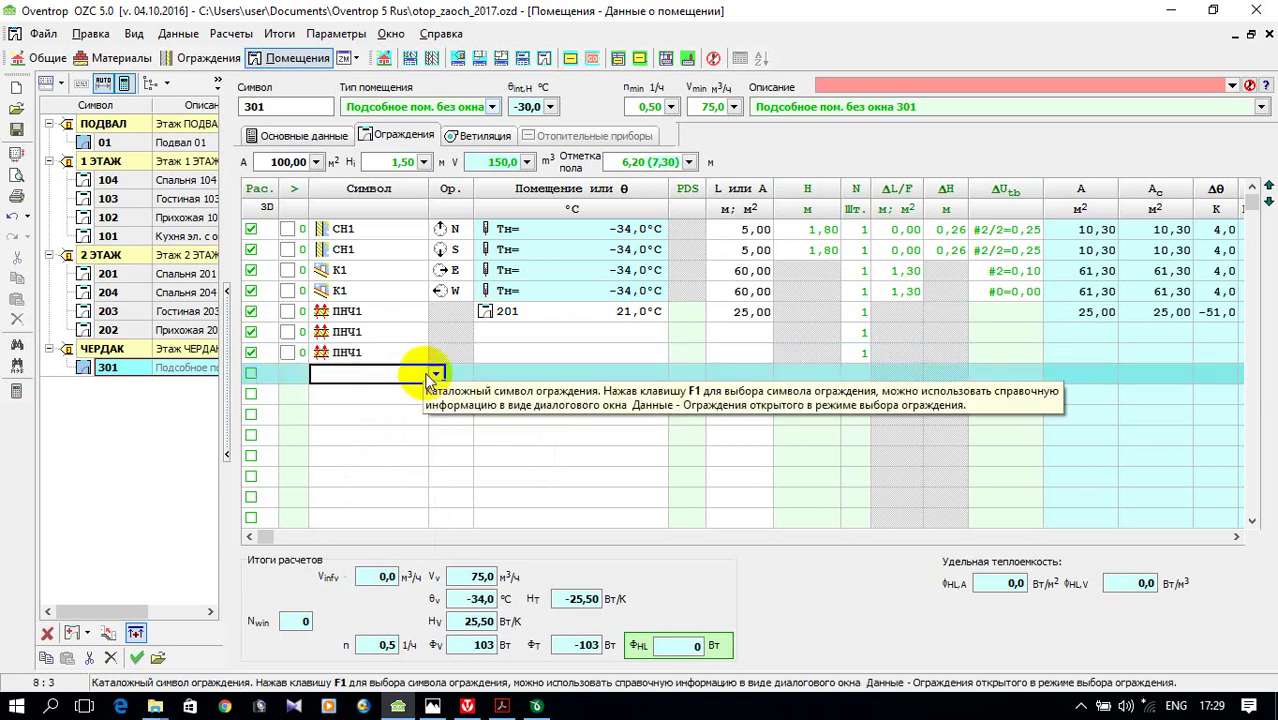
click(436, 373)
click(397, 419)
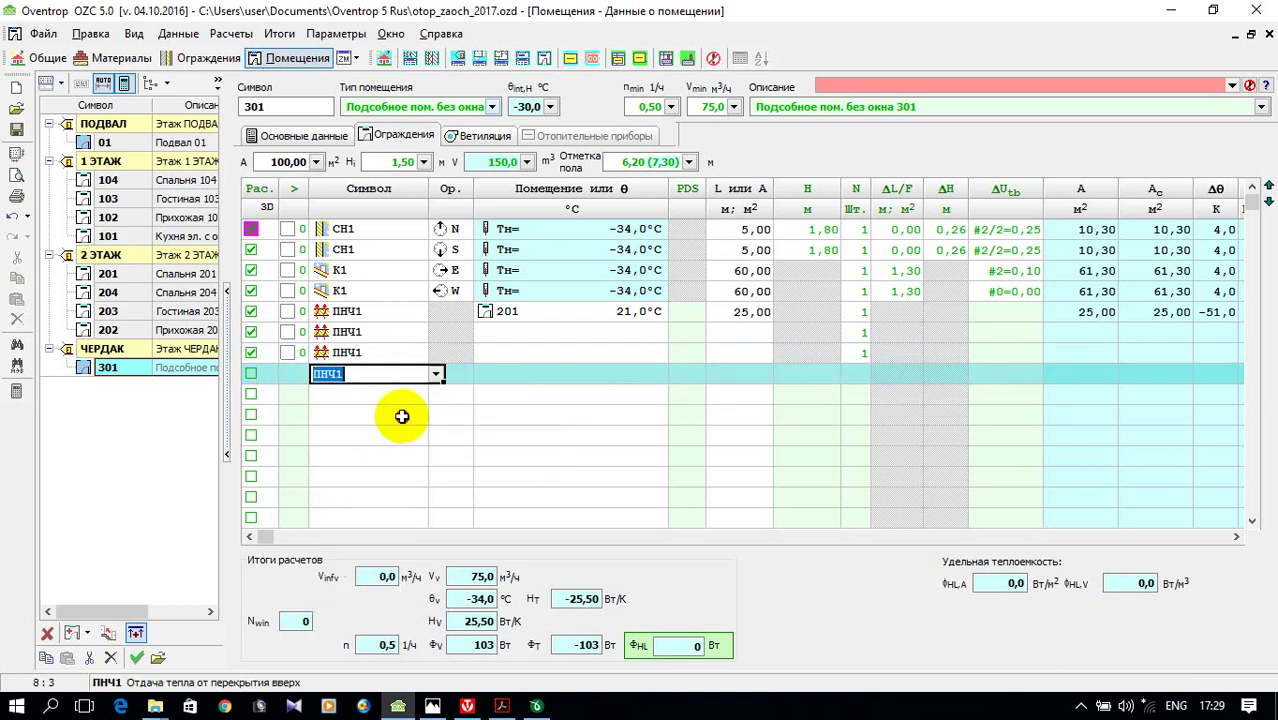
click(414, 456)
- Set the adjoining rooms of the three new ПНЧ1 slabs in room 301 to 202, 203 and 204
click(541, 332)
text(202)
key(Return)
click(586, 351)
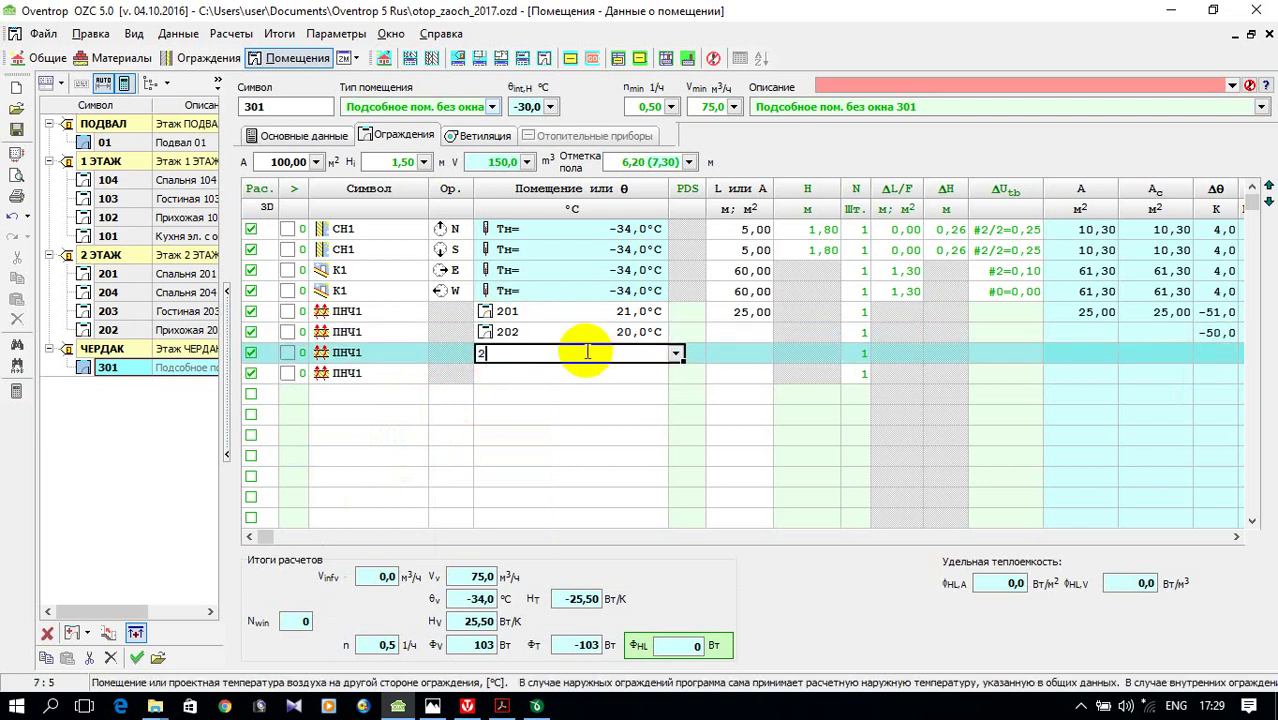
text(203)
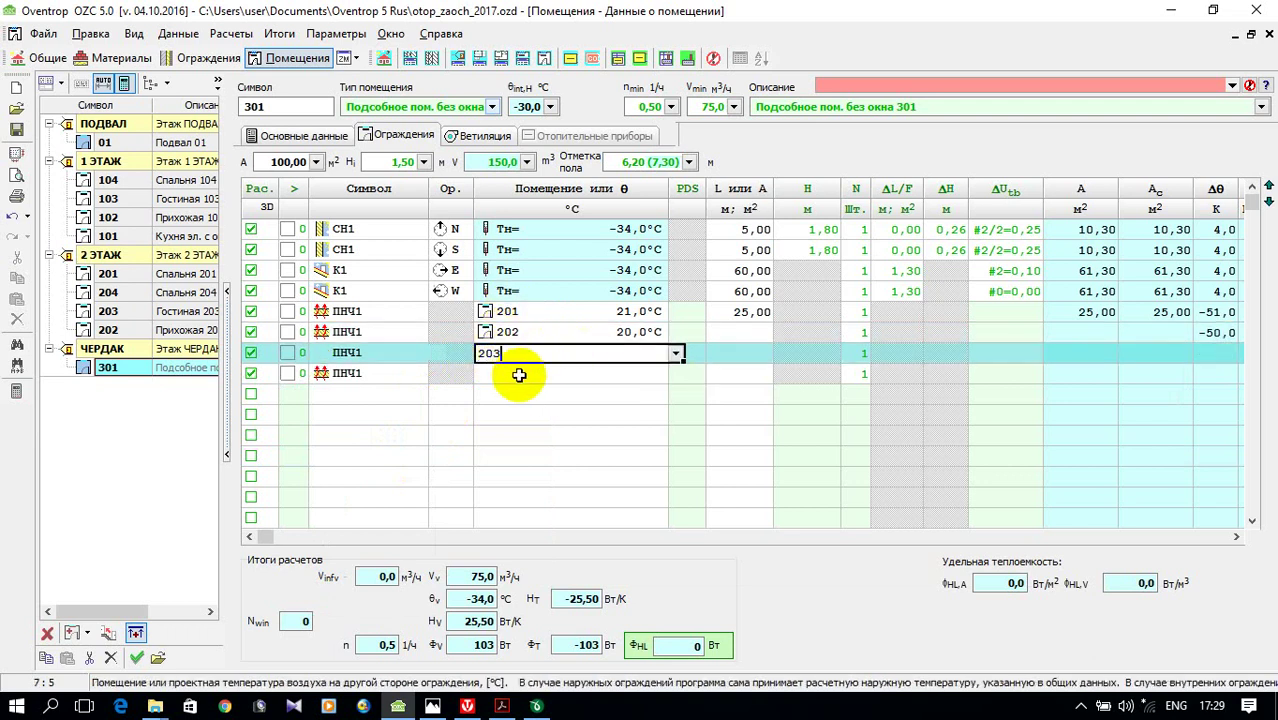
click(519, 377)
text(204)
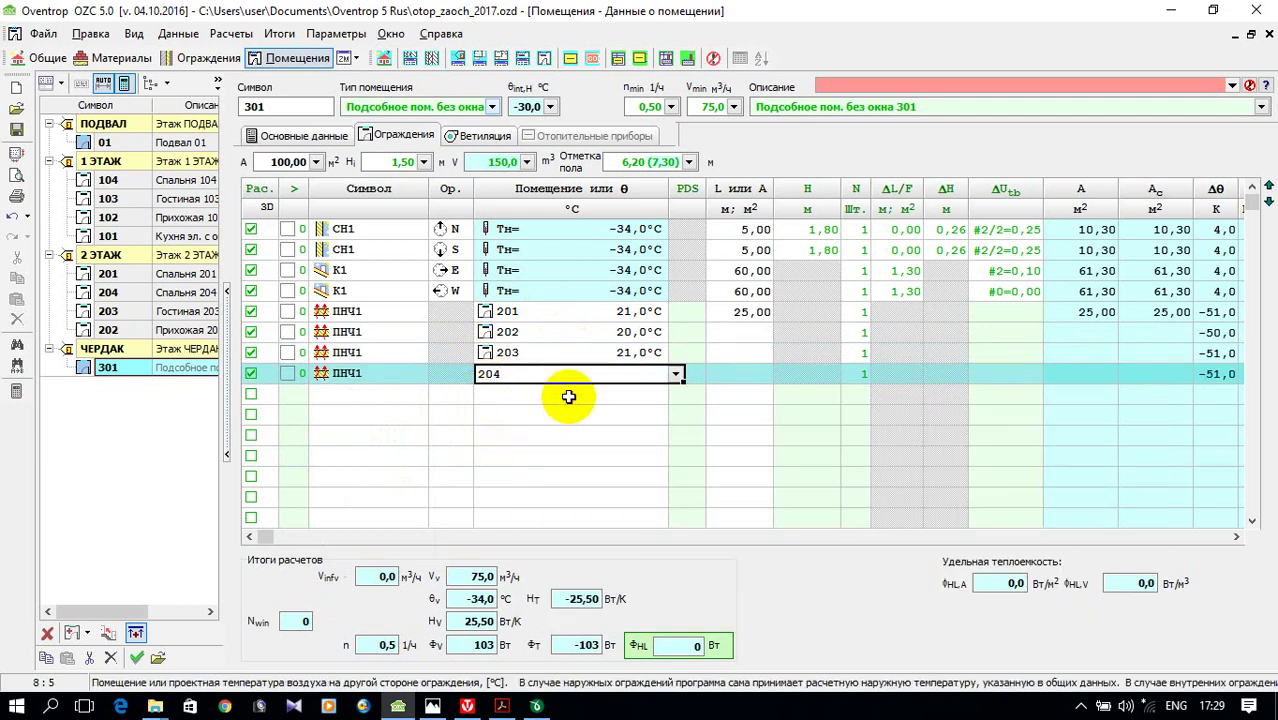
click(560, 412)
- Set the area of the ПНЧ1 slabs adjoining rooms 202, 203 and 204 to 25 m² each
click(725, 332)
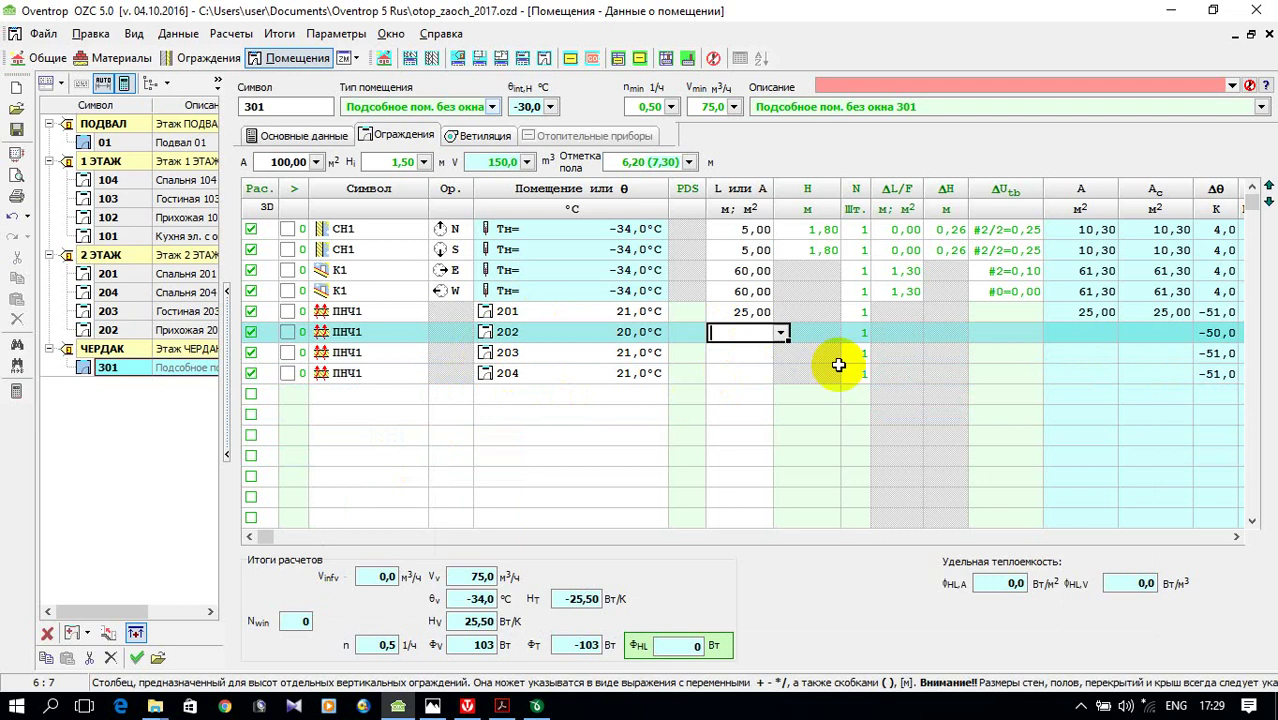
text(25)
key(Return)
text(25)
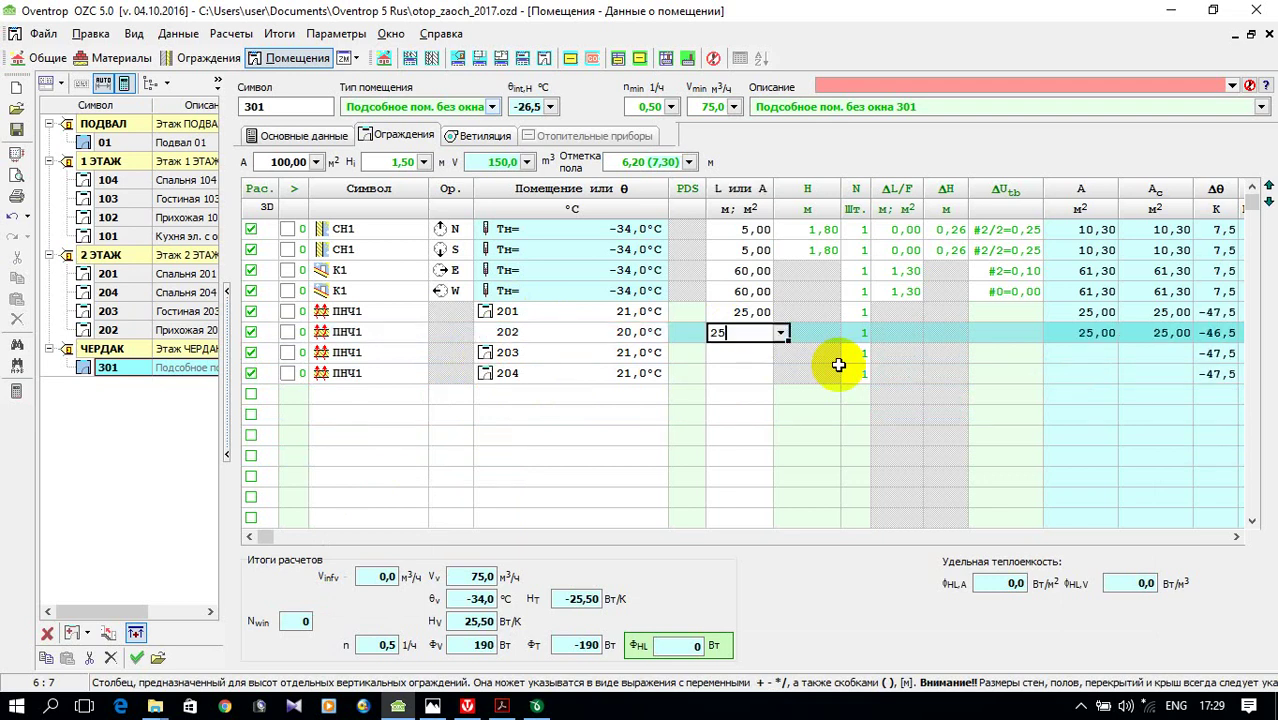
key(Return)
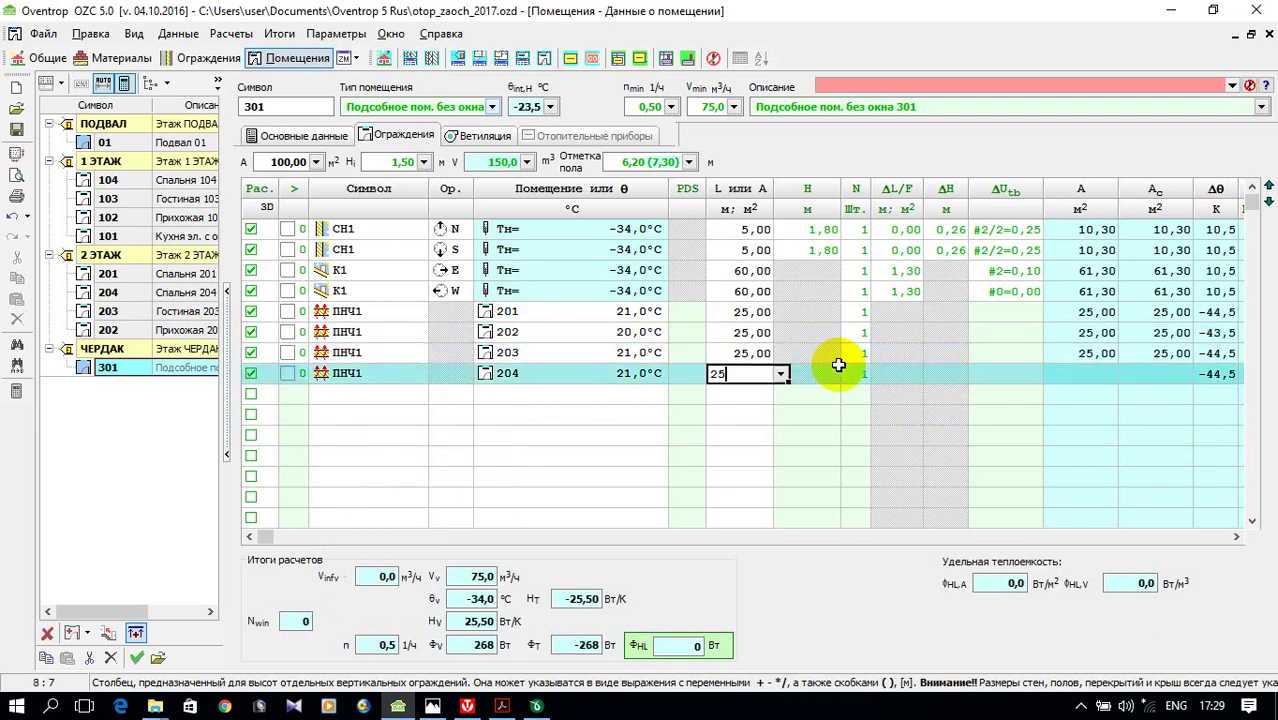
text(25)
click(725, 430)
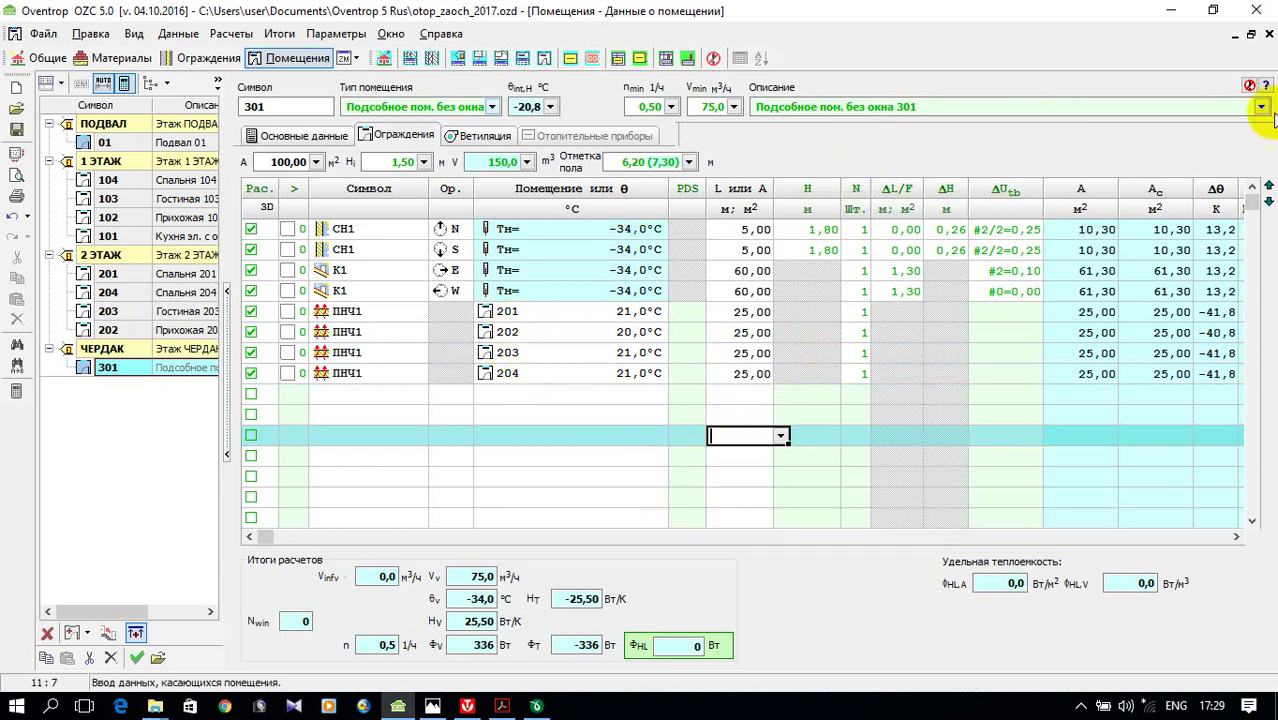
- Save the project, run the heat-loss calculation and bring up the diagnostics list for the whole project
click(16, 129)
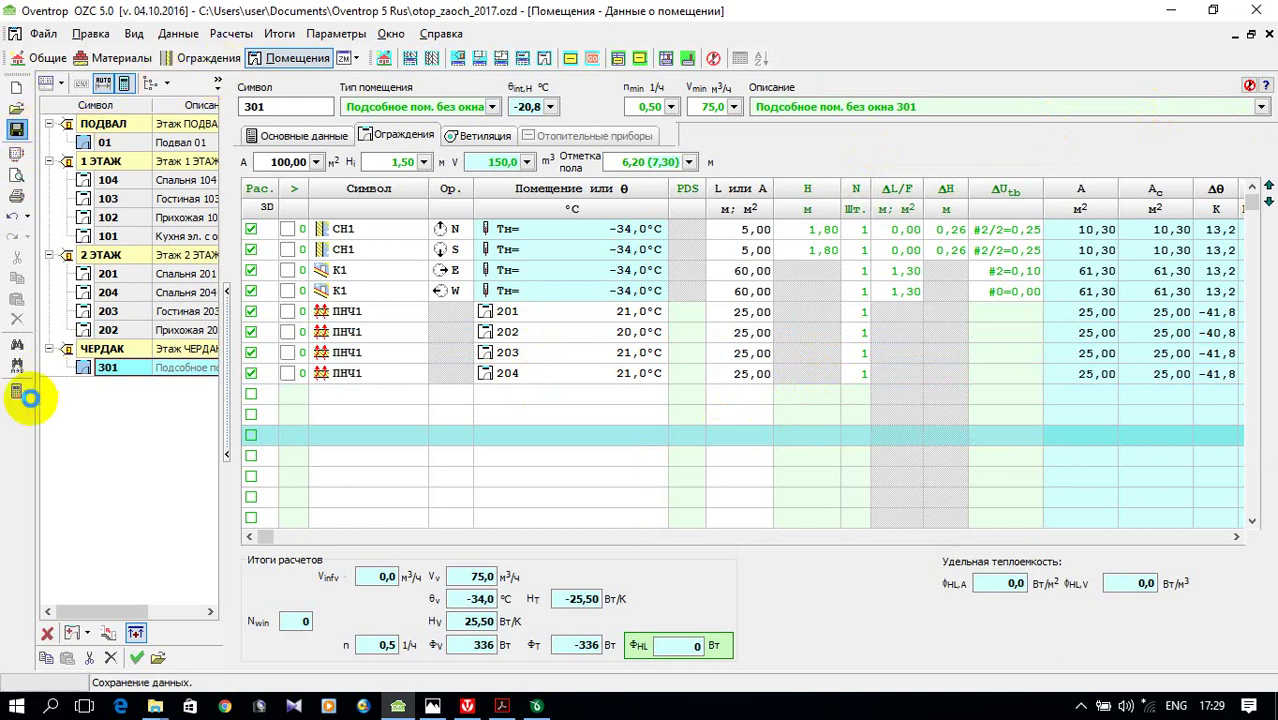
click(16, 392)
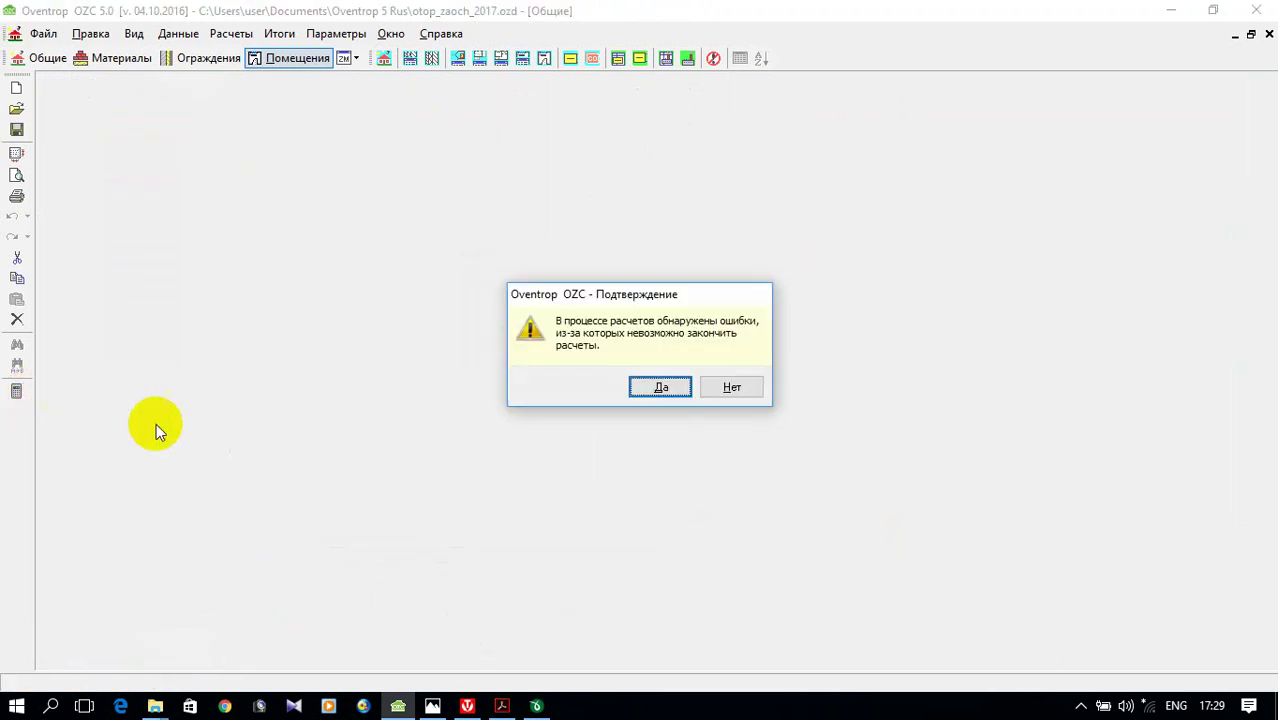
click(680, 388)
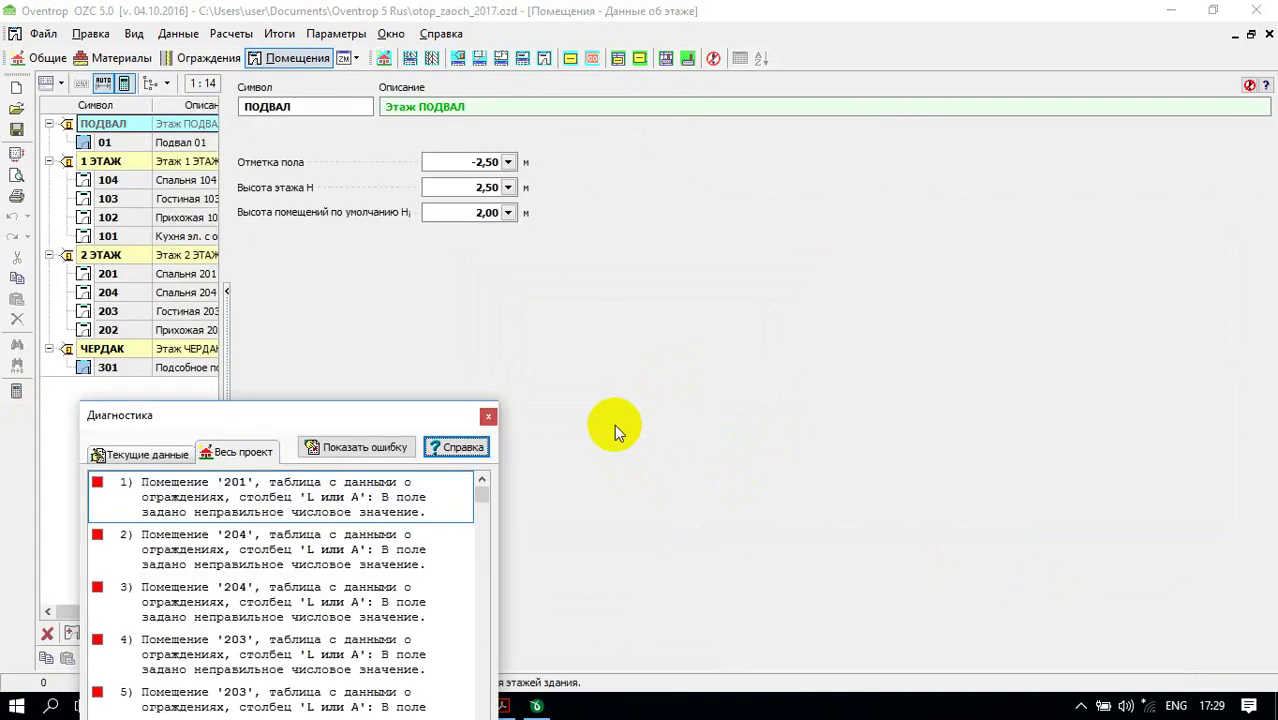
- Go to the reported error in room 201 and set the length of its ВС1 wall adjoining room 204 to 5 m
click(356, 490)
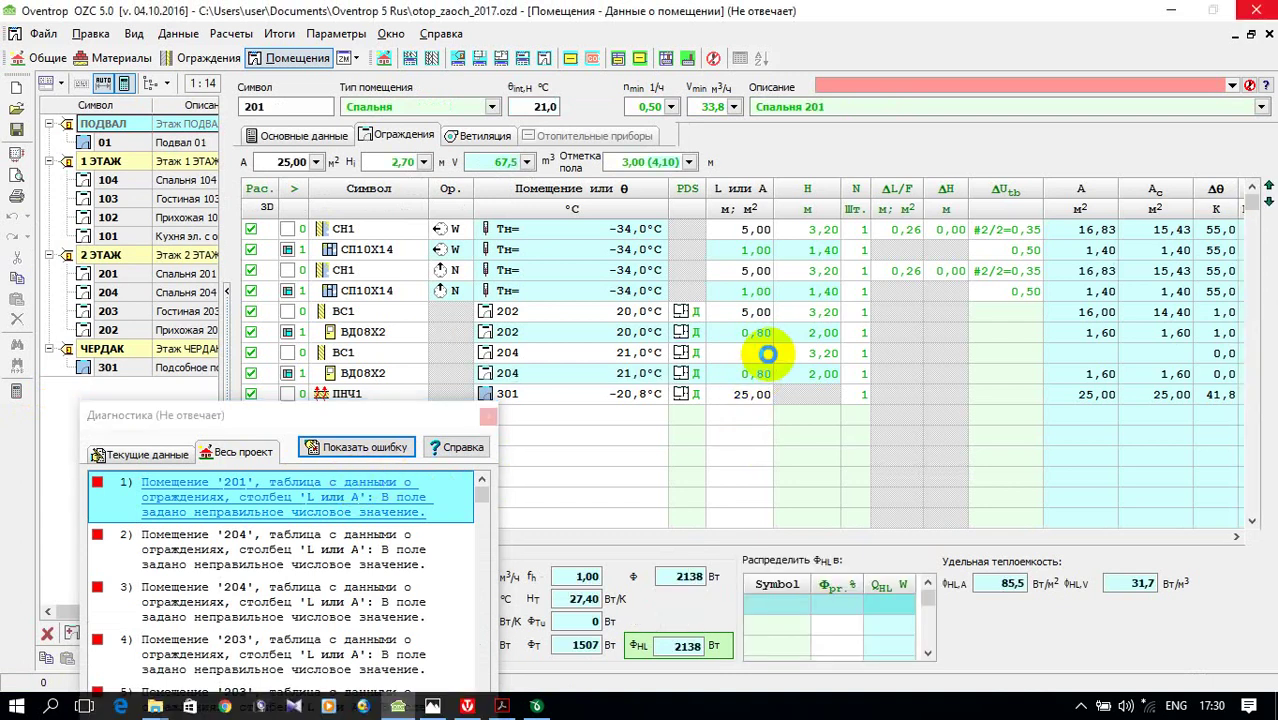
click(767, 353)
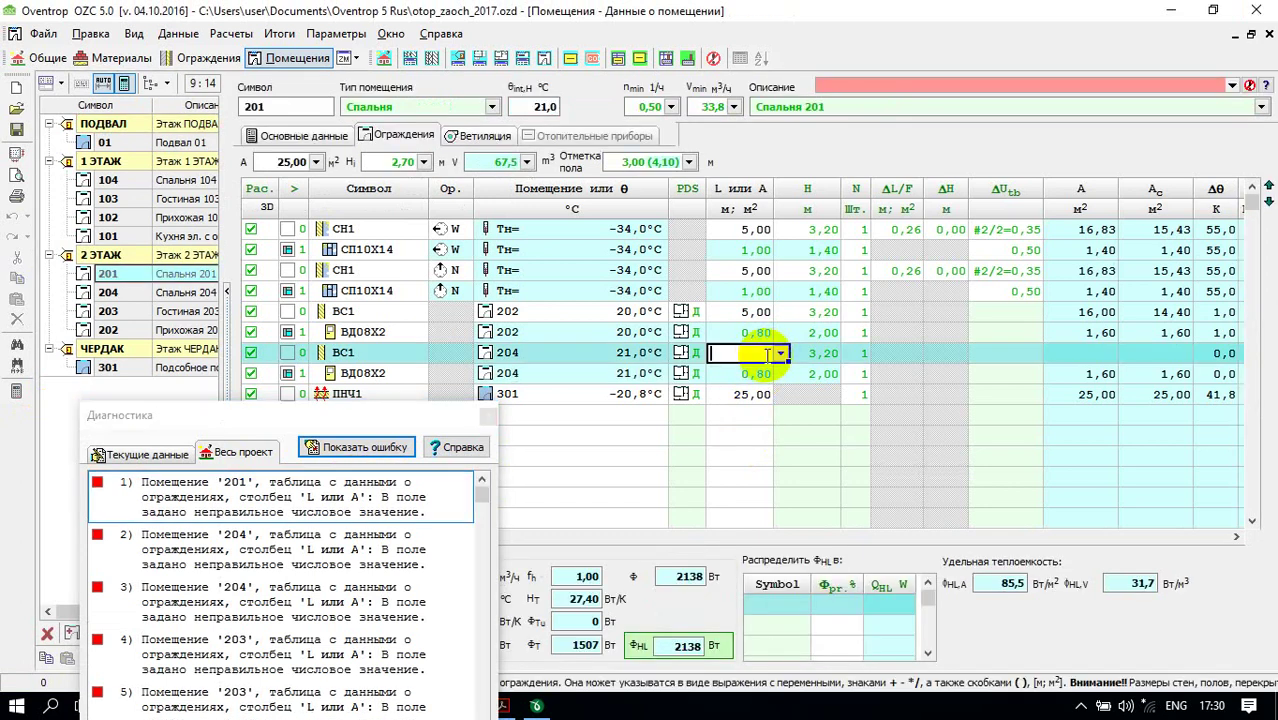
click(355, 550)
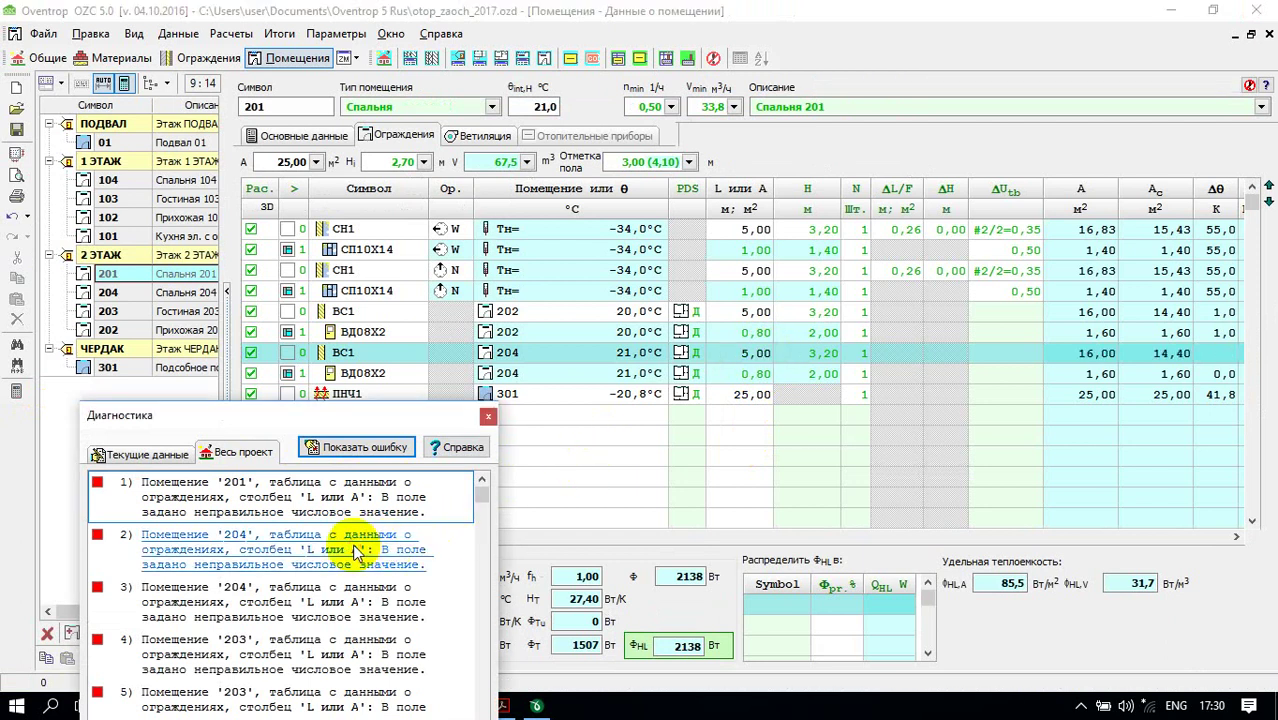
- Set the length of room 204's ВС1 wall adjoining room 203 to 5 m, close the diagnostics and rerun the calculation
double_click(355, 550)
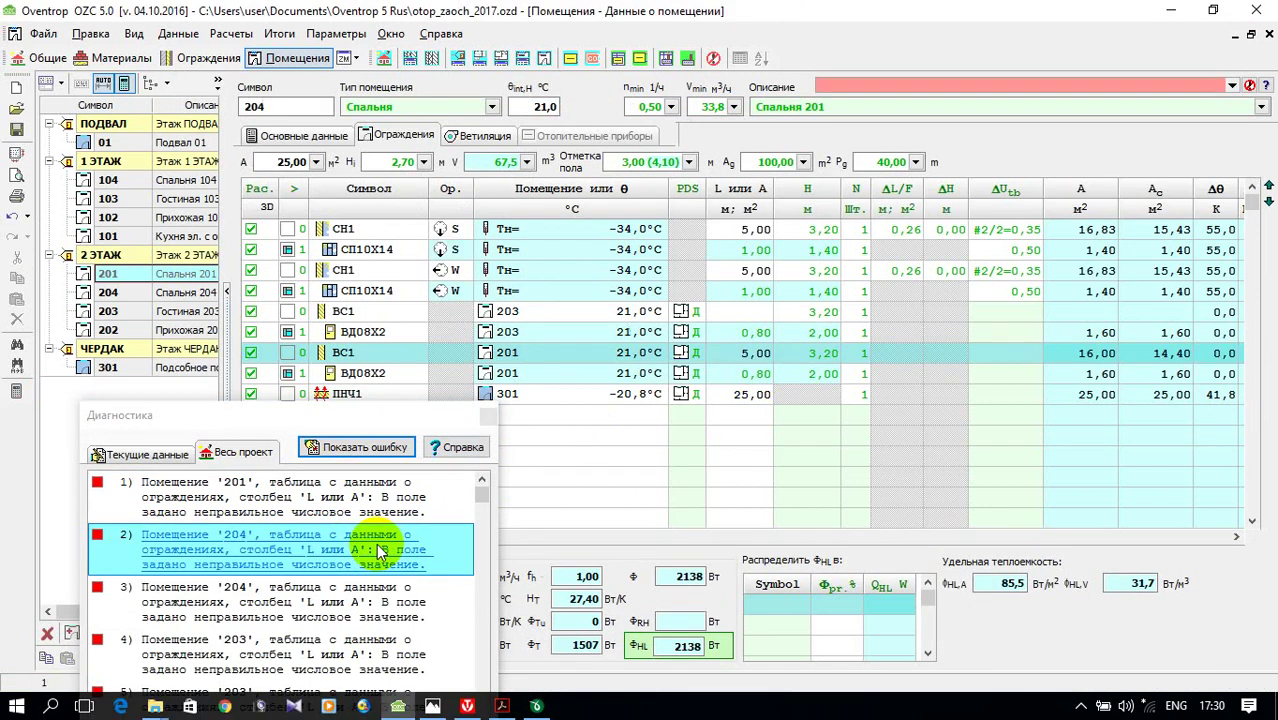
click(735, 312)
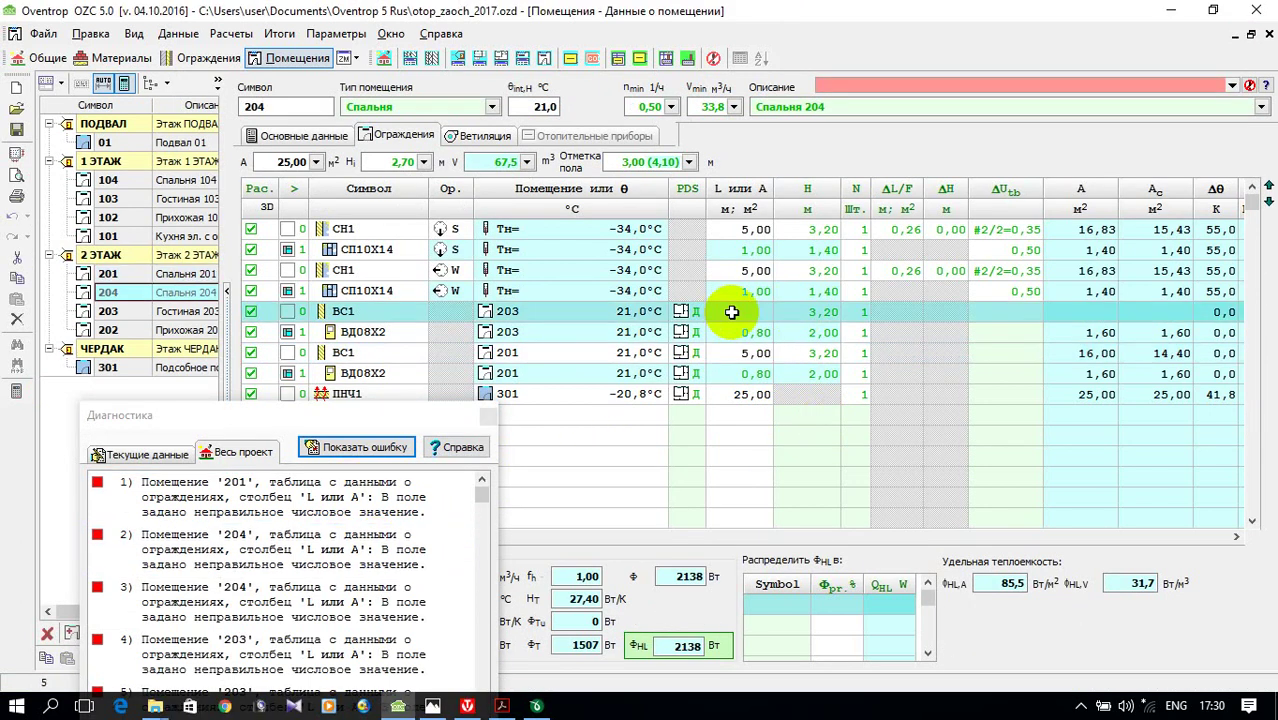
text(5)
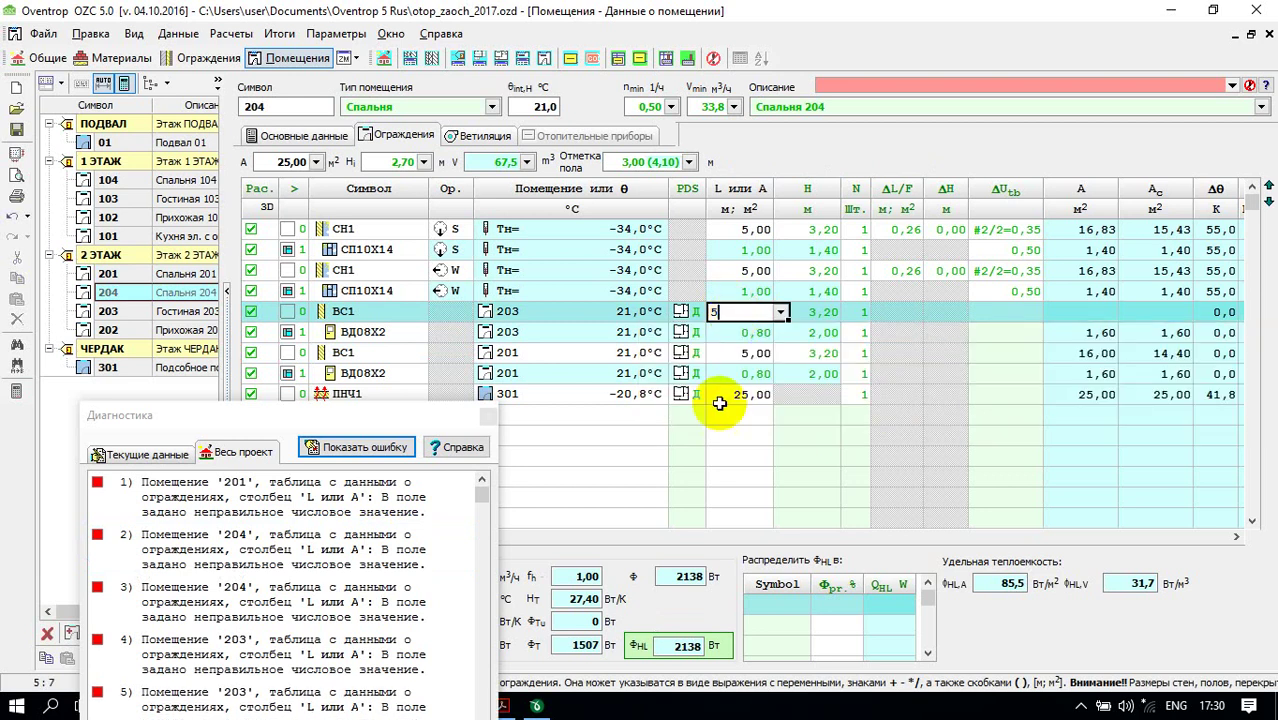
key(Return)
click(718, 400)
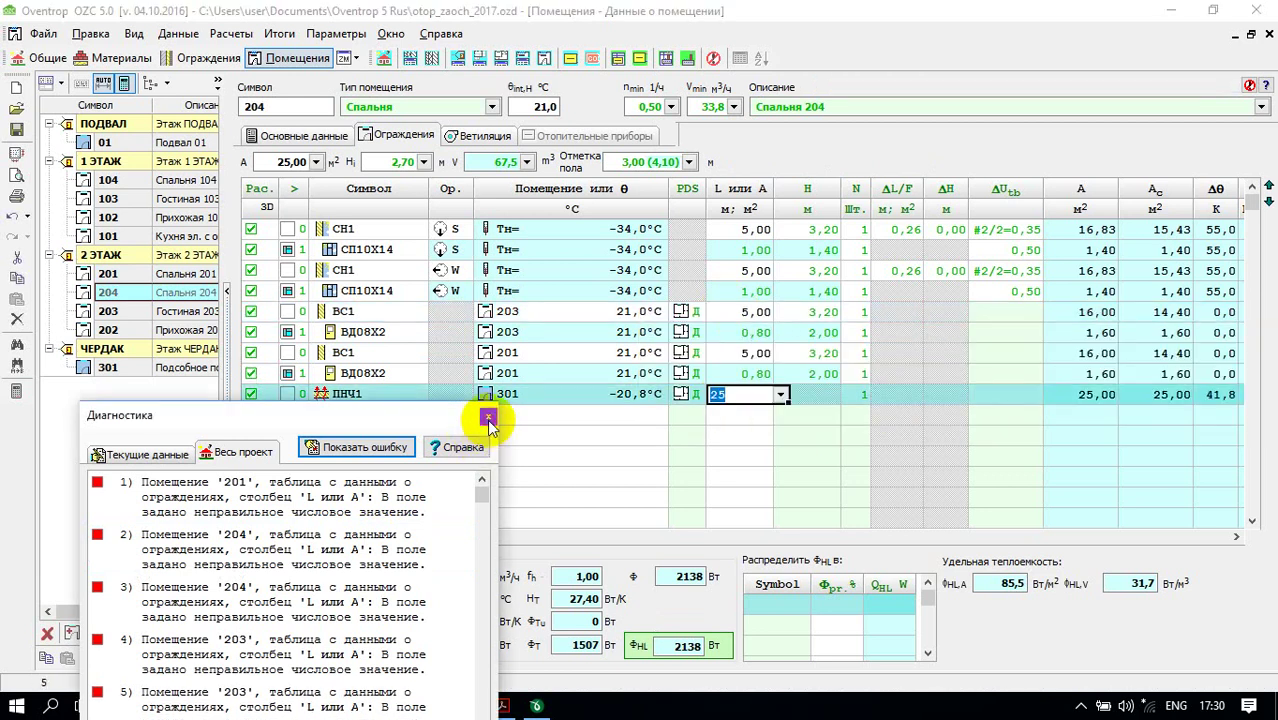
click(488, 416)
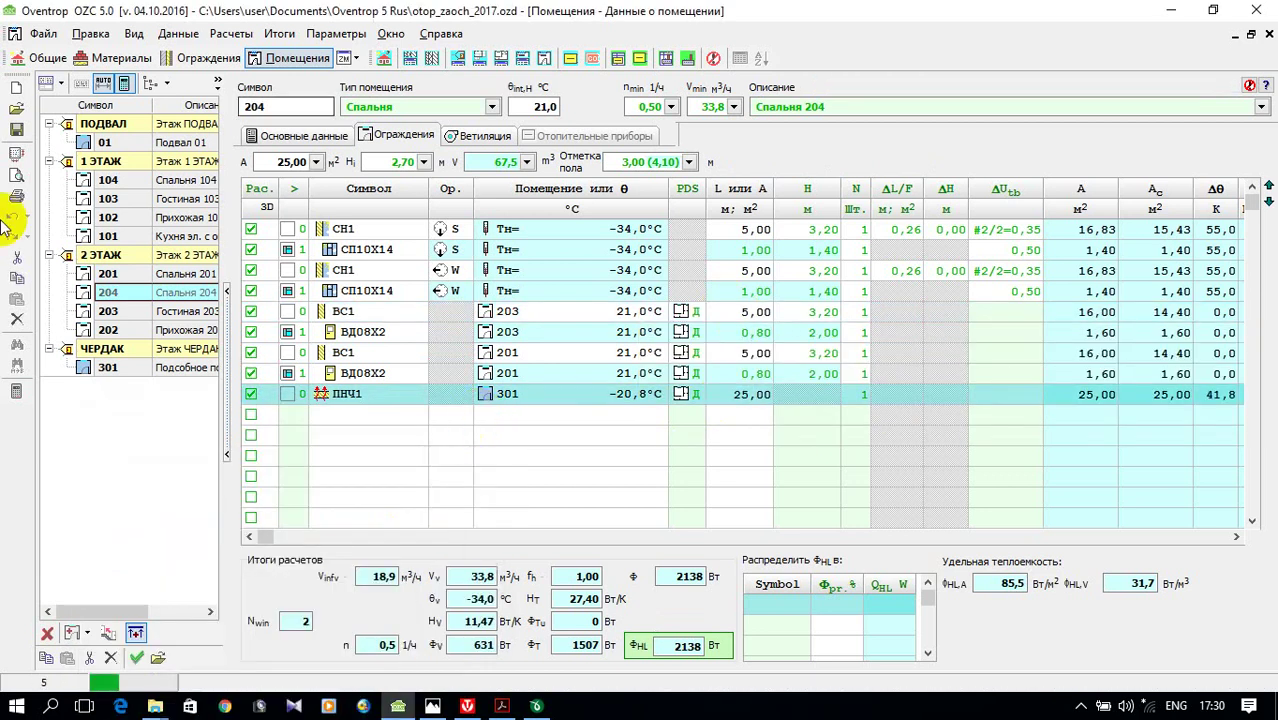
click(17, 393)
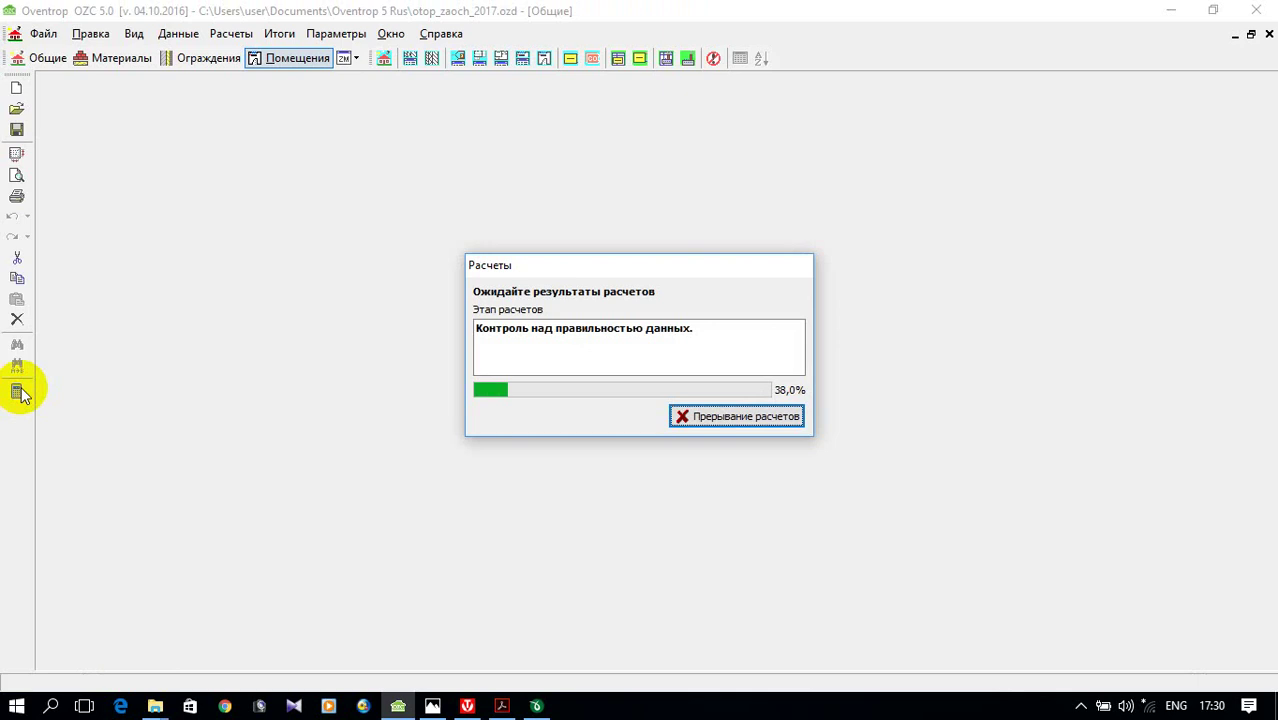
- Close the doPDF Updates window and exit the Valtec program while the calculation runs
mouse_move(526, 708)
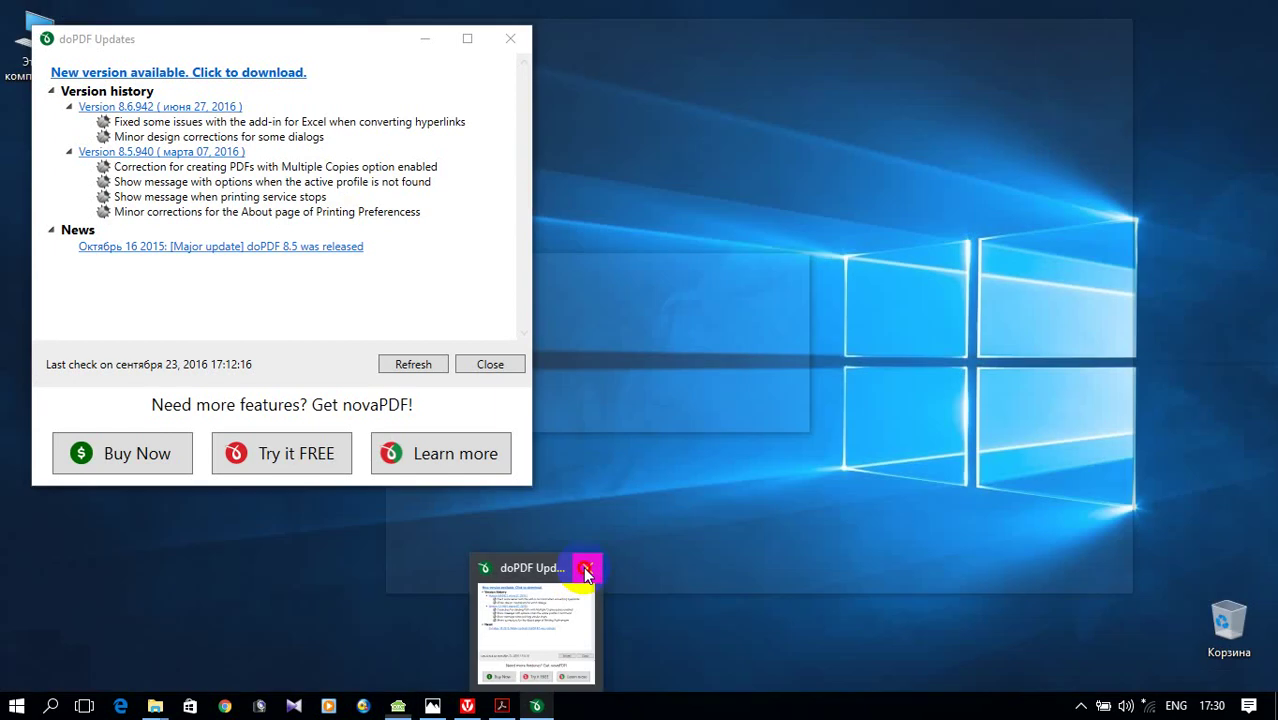
click(586, 569)
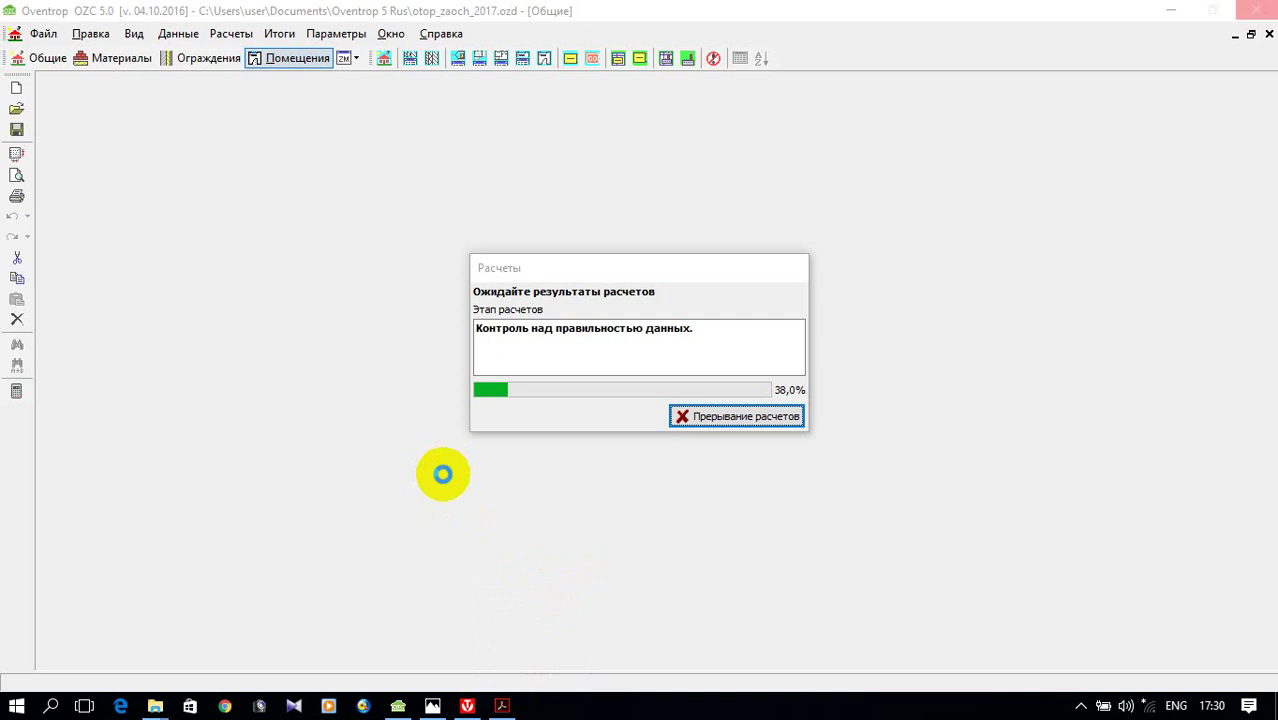
click(467, 706)
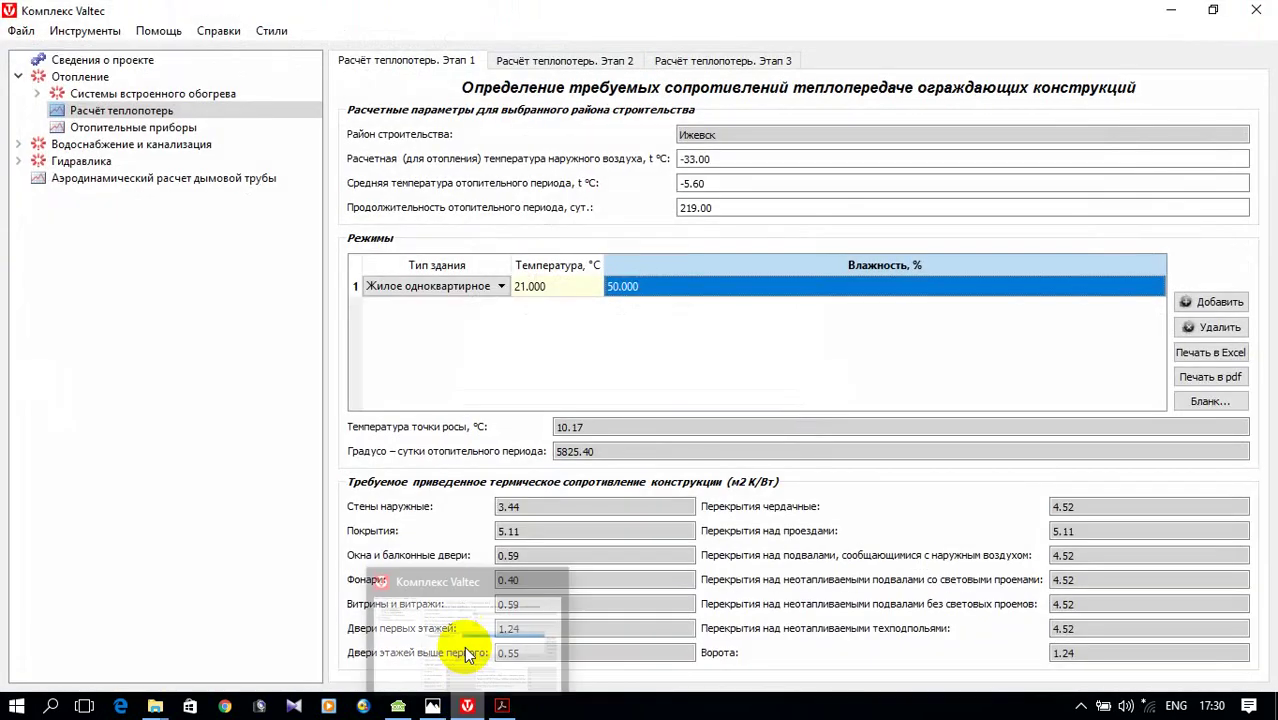
click(1256, 9)
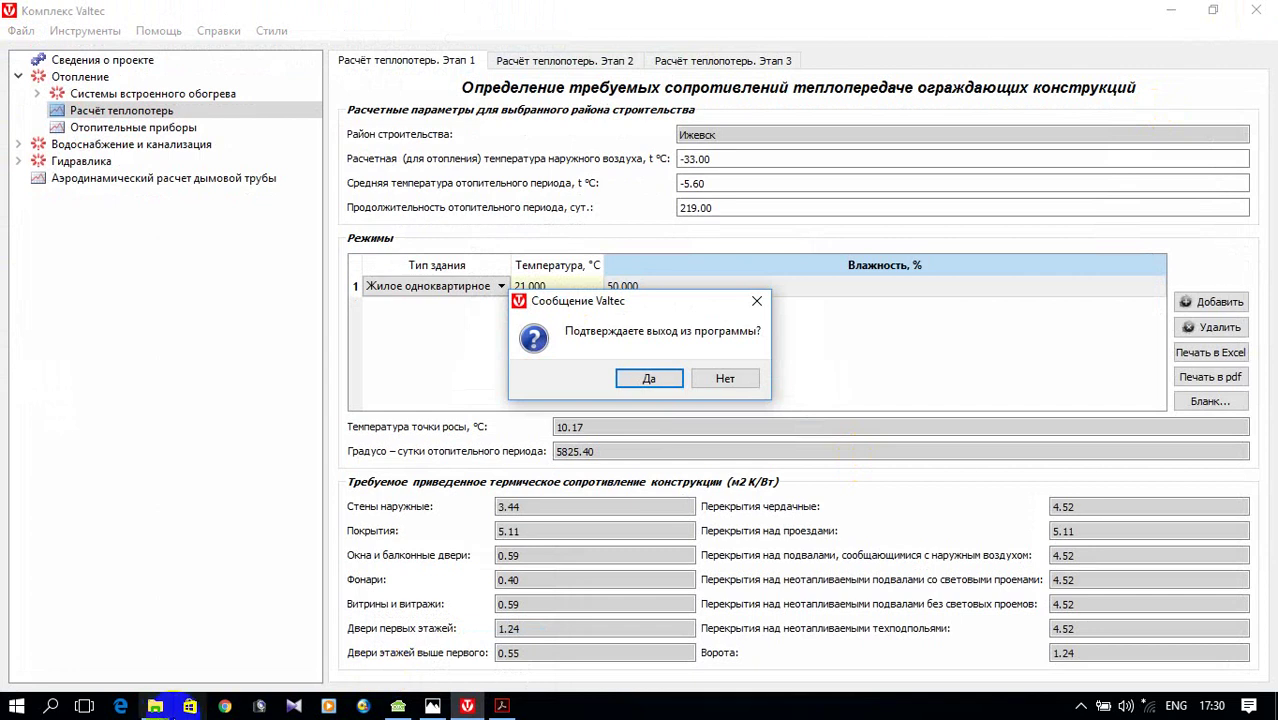
click(632, 381)
- Open the remaining errors, set the length of room 203's ВС1 wall adjoining room 202 to 5 m, check room 202 and close the diagnostics
click(626, 384)
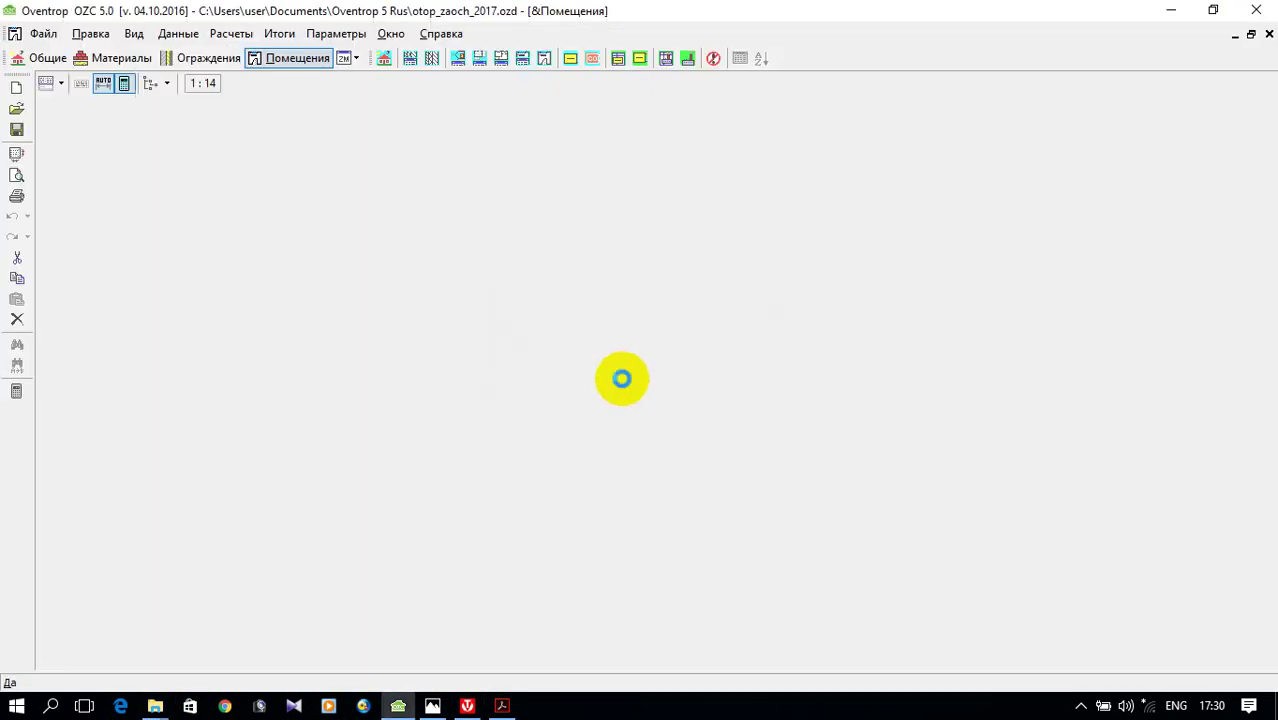
click(428, 486)
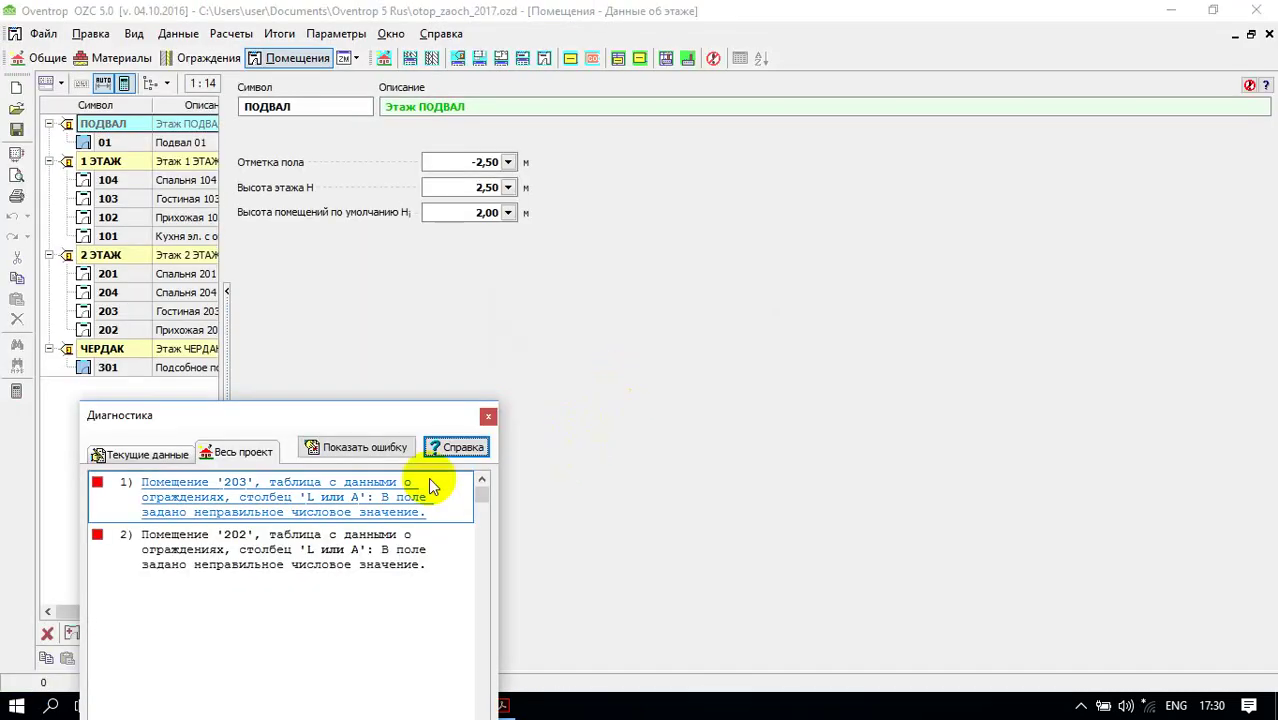
double_click(363, 507)
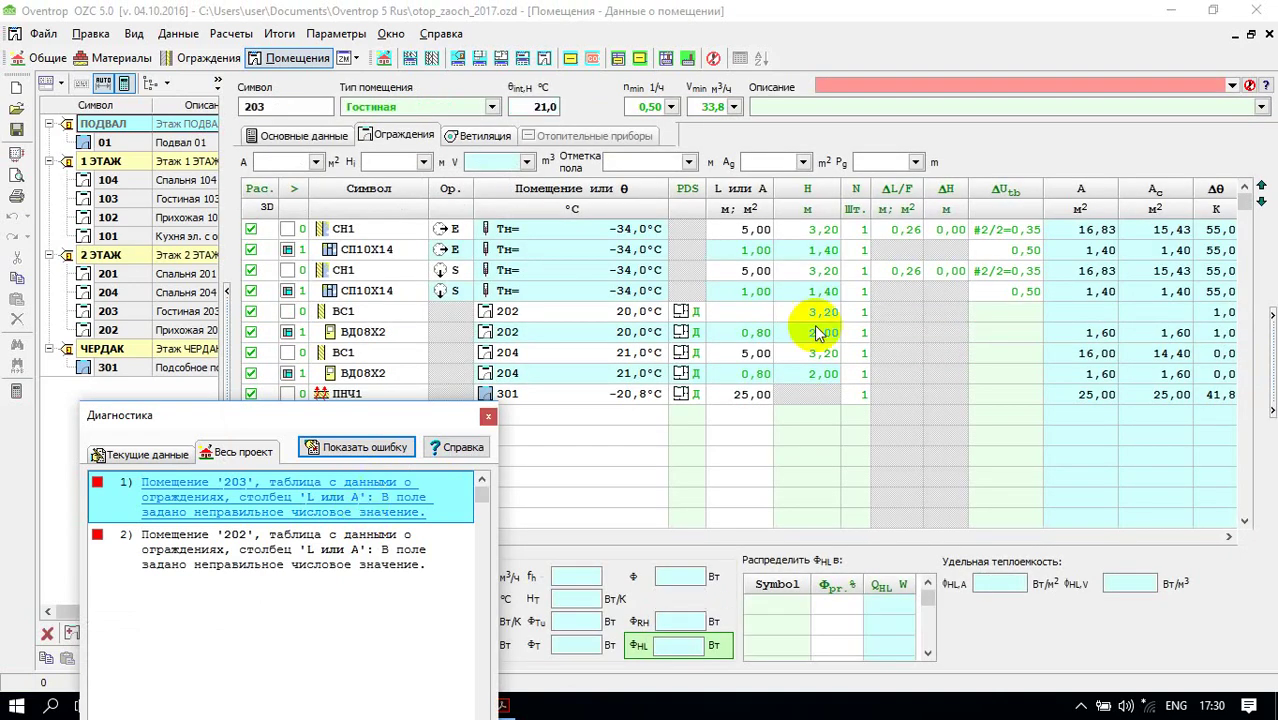
click(748, 312)
text(5)
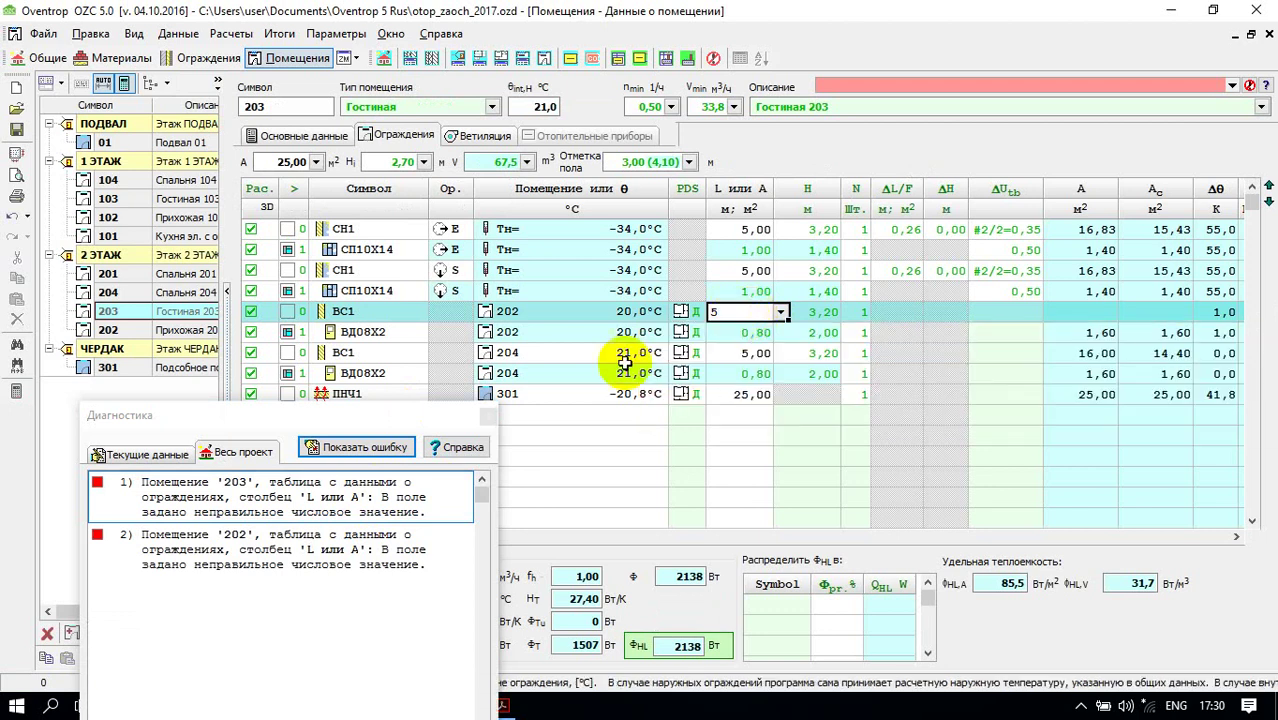
click(318, 558)
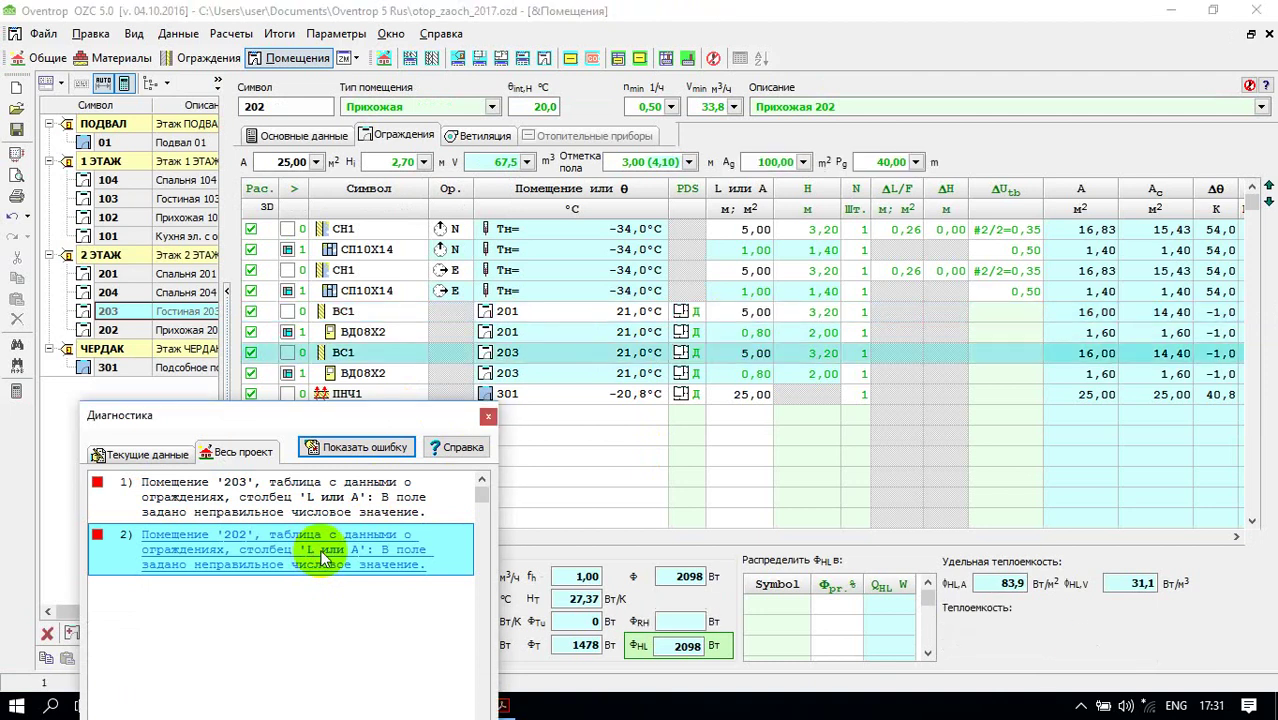
click(486, 417)
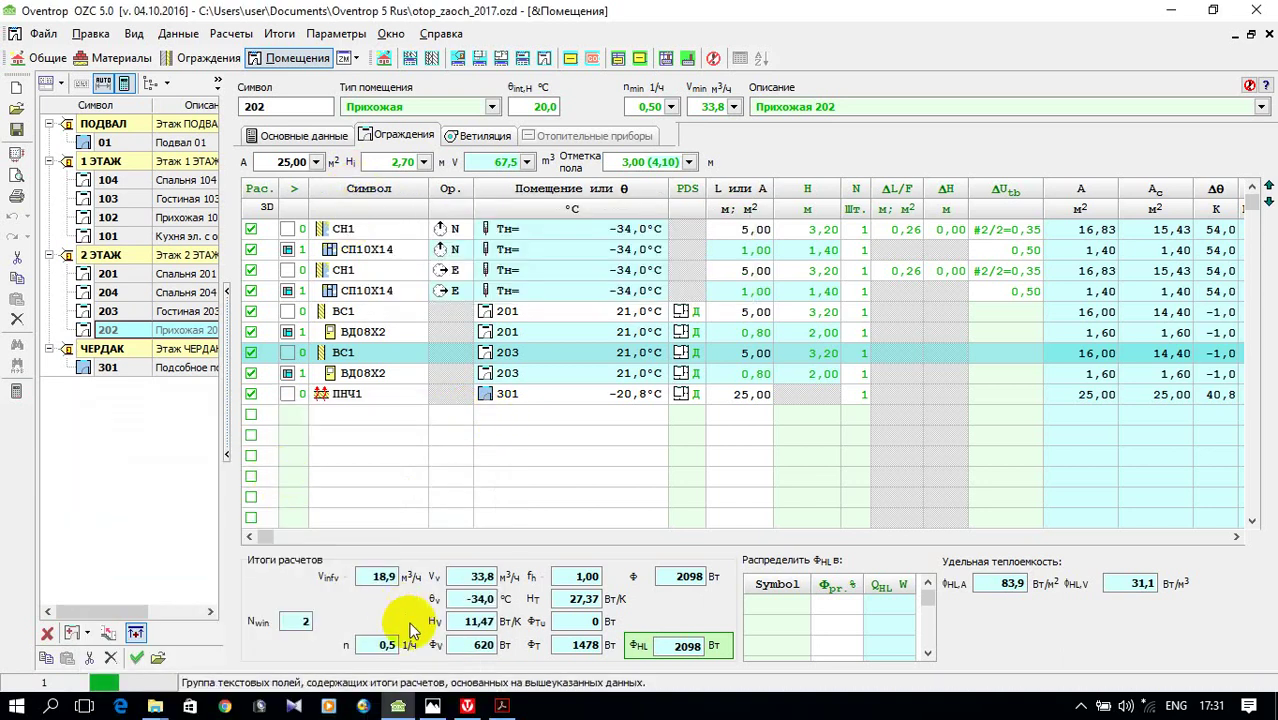
- Close the OZC50B.pdf manual in Acrobat Reader and rerun the heat loss calculation in Oventrop OZC
click(505, 706)
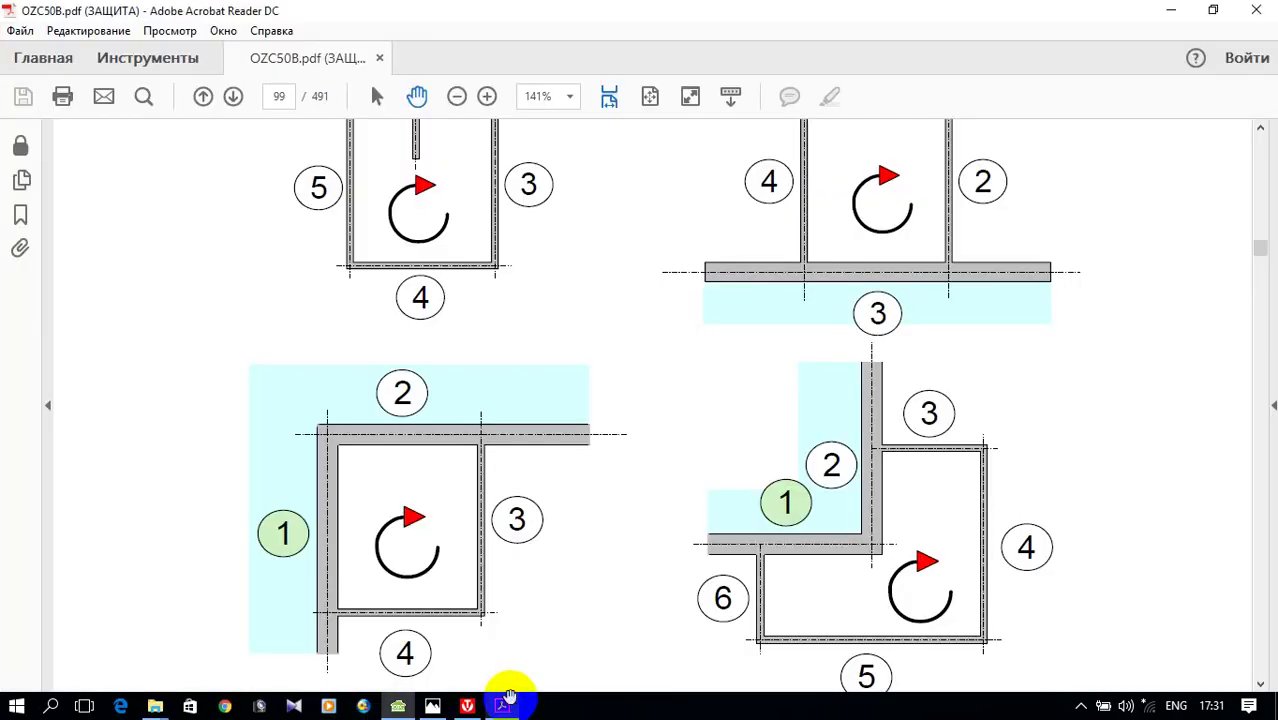
click(1252, 14)
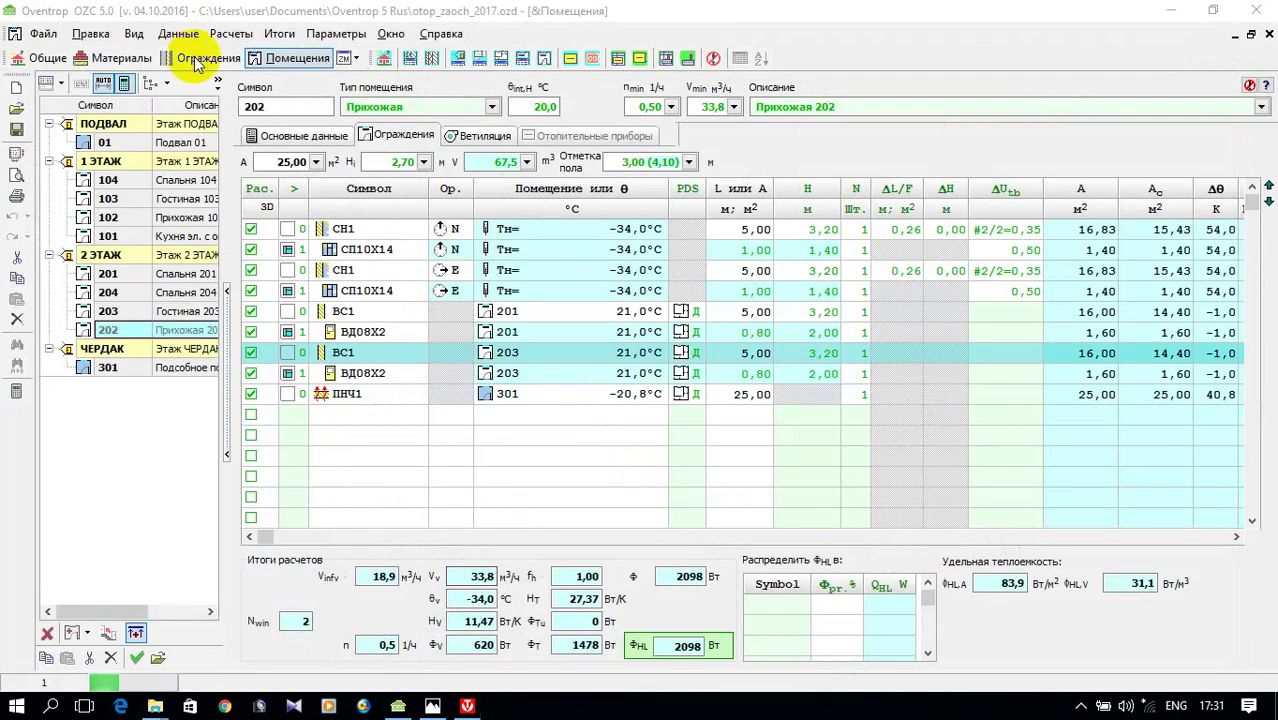
click(17, 388)
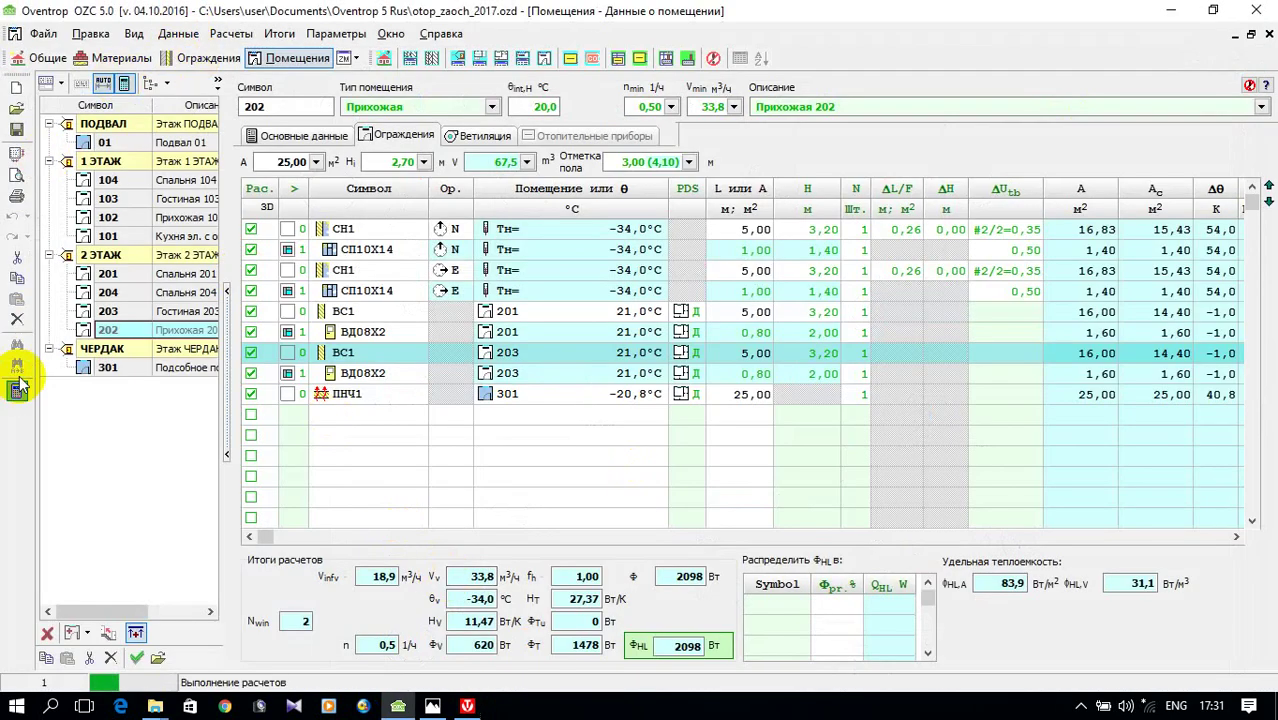
click(17, 388)
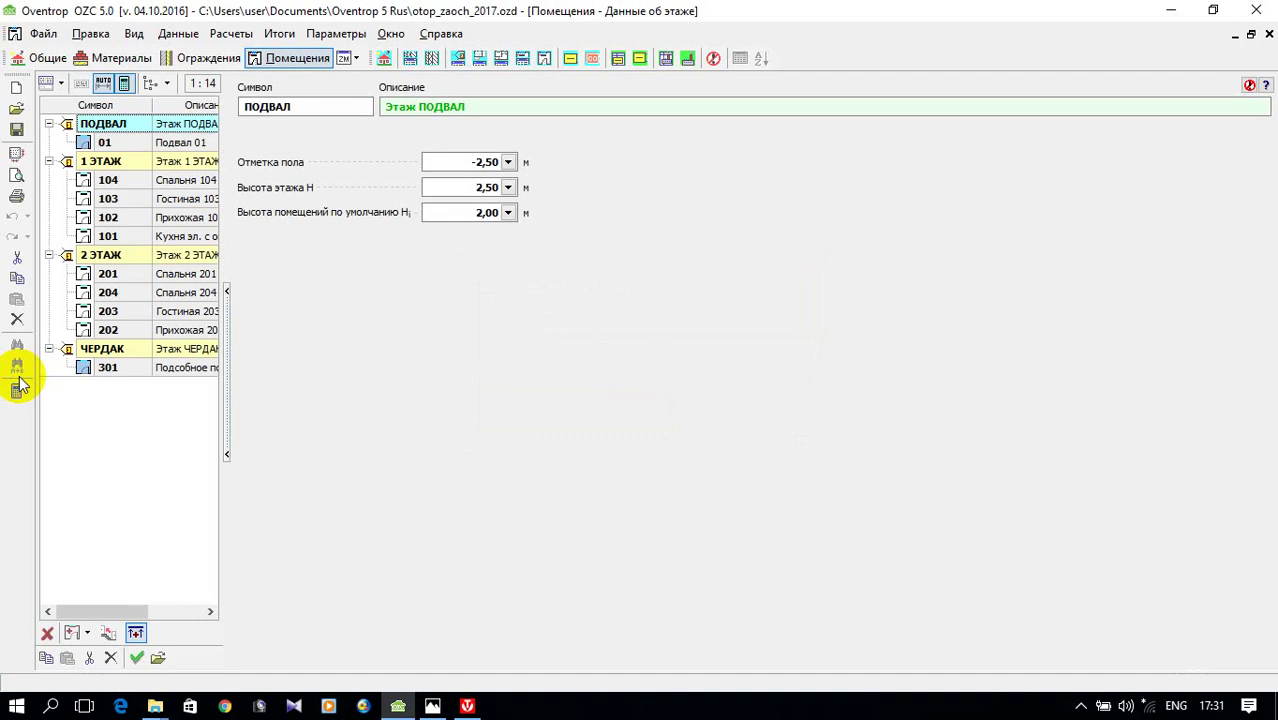
- Widen the room list and check the calculated data of basement room 01 and attic room 301
drag(225, 331, 305, 340)
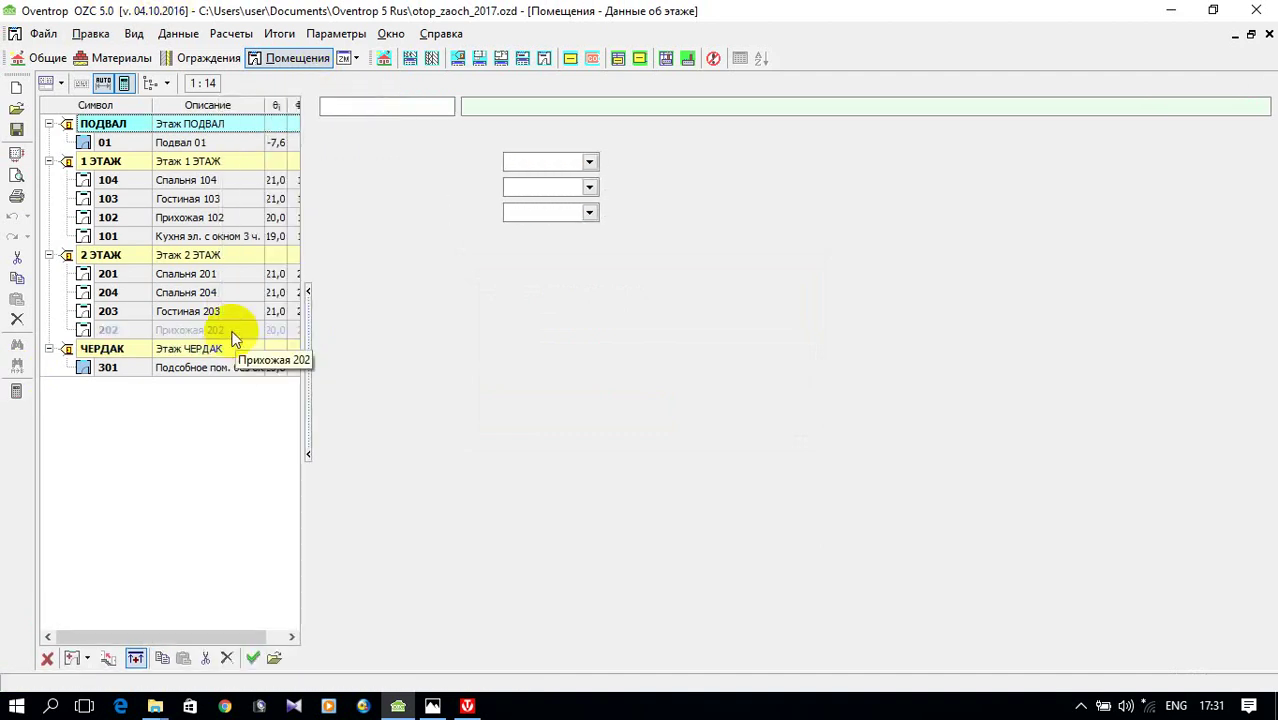
click(186, 143)
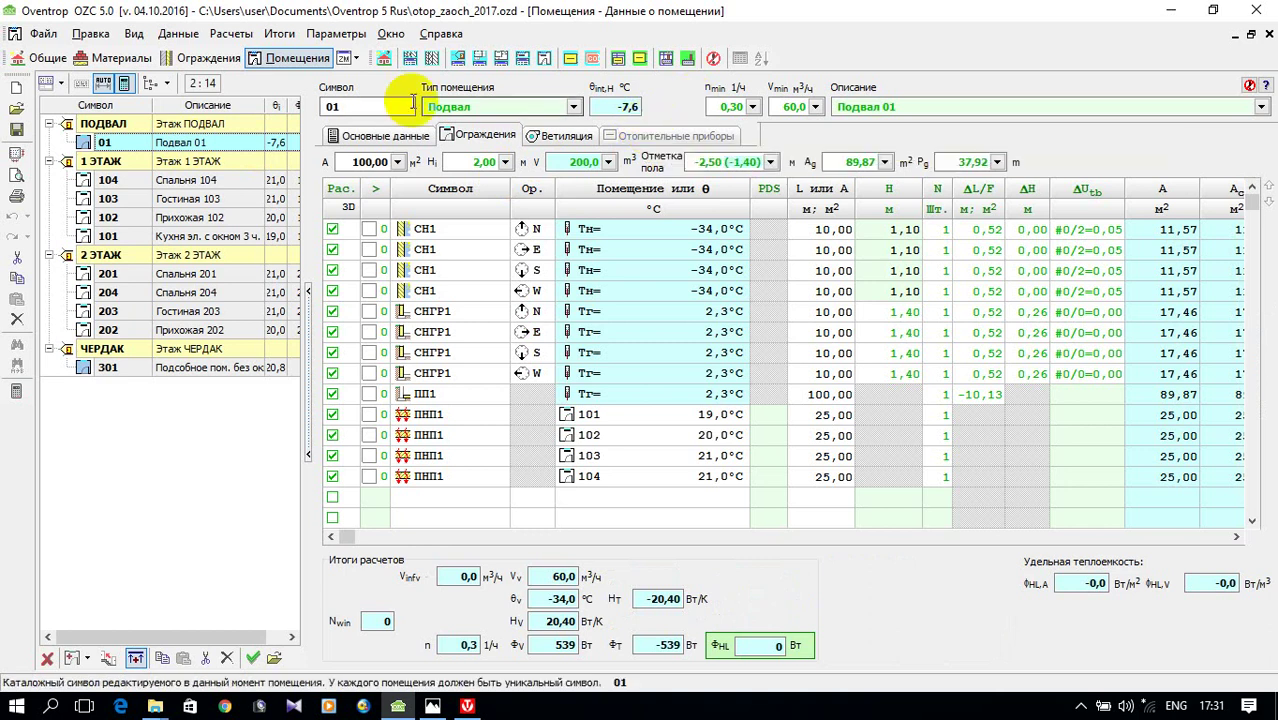
click(177, 369)
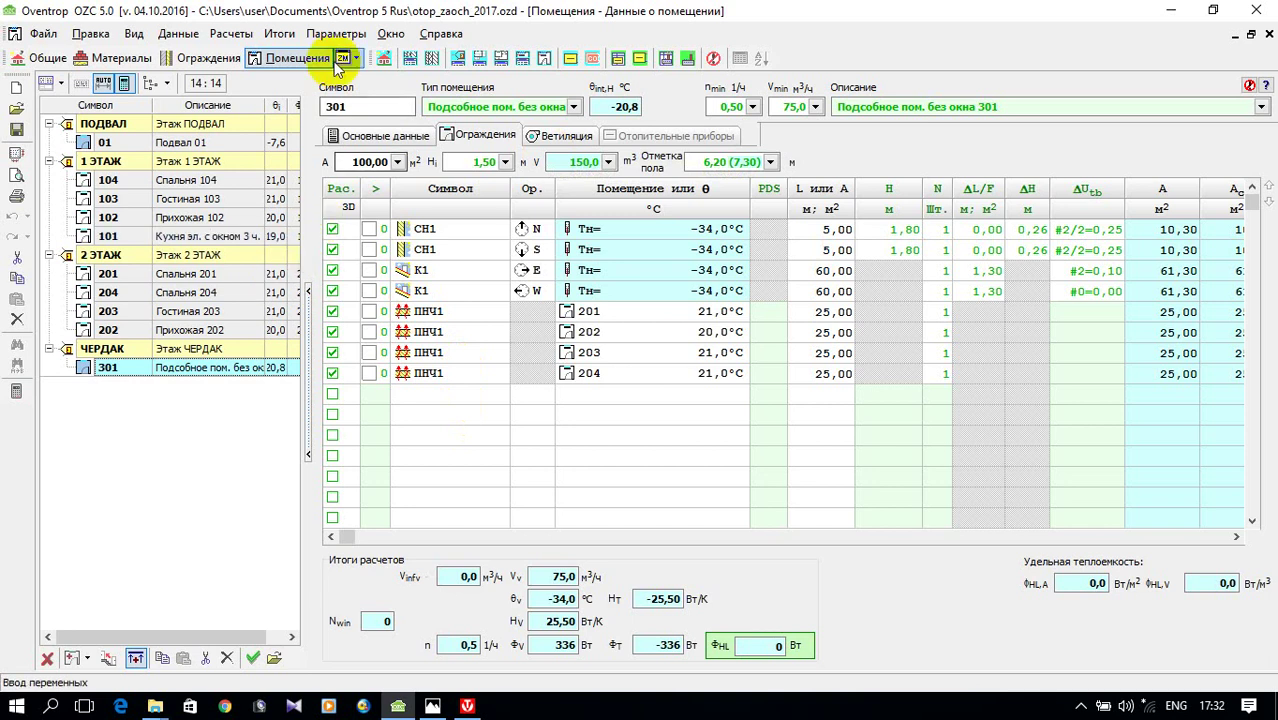
- Open the general results and review the building's heat losses, ventilation results and the table's export options
click(277, 35)
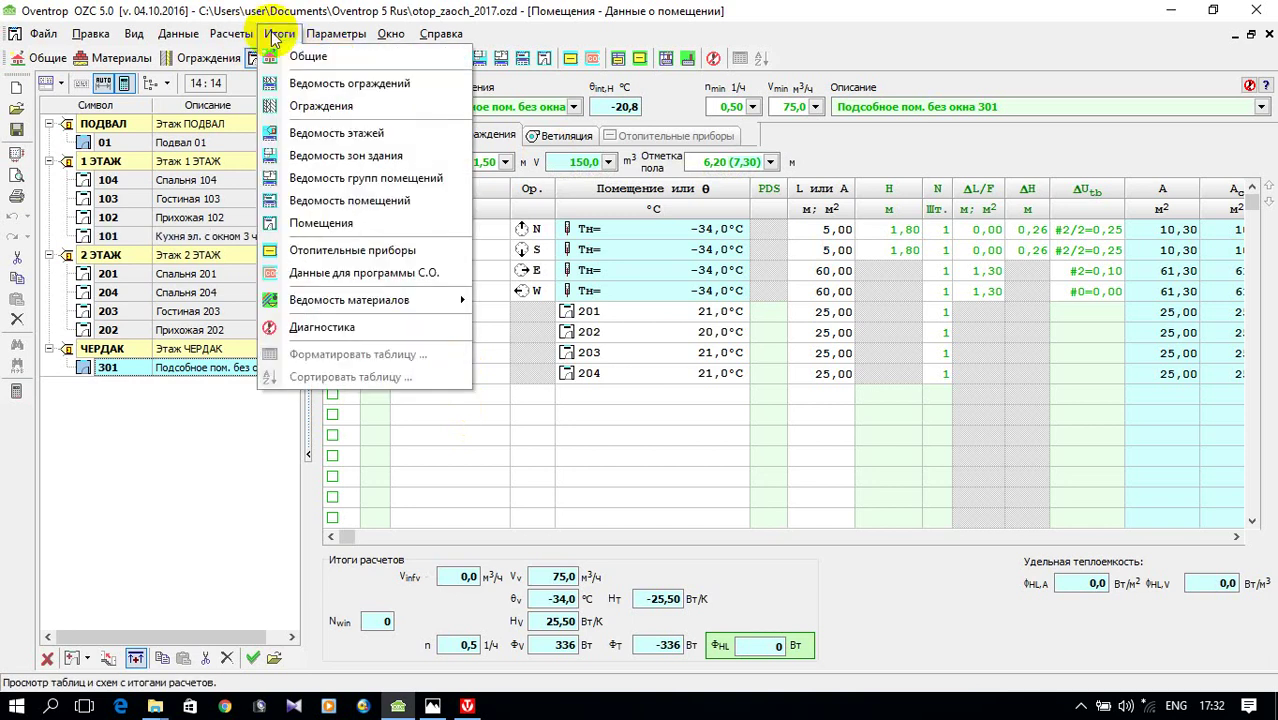
click(298, 59)
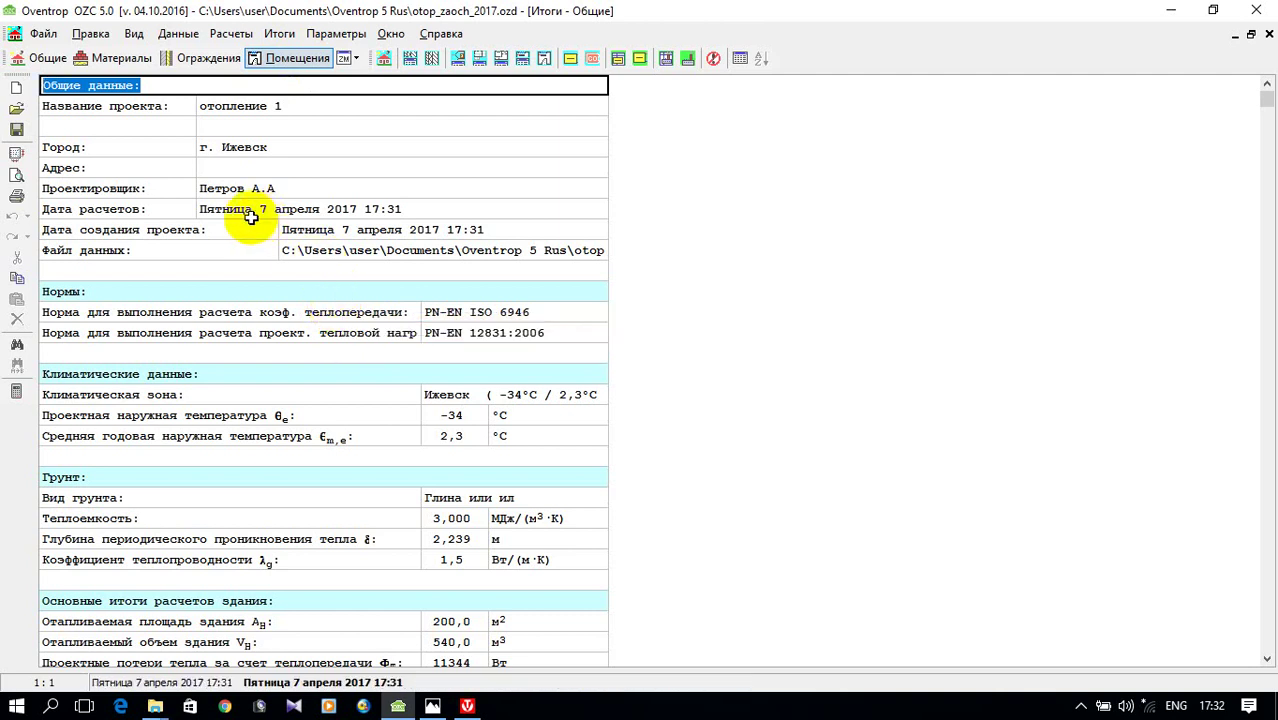
scroll(272, 244, down, 2)
scroll(272, 244, down, 9)
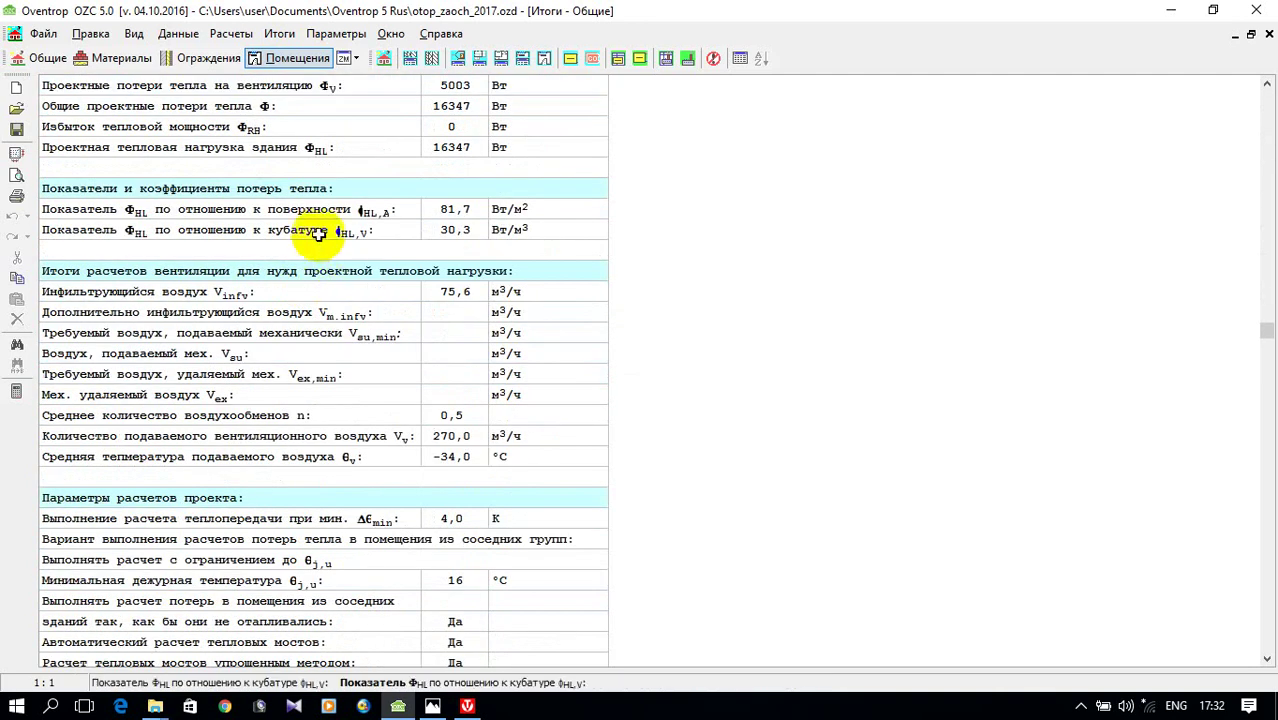
right_click(322, 152)
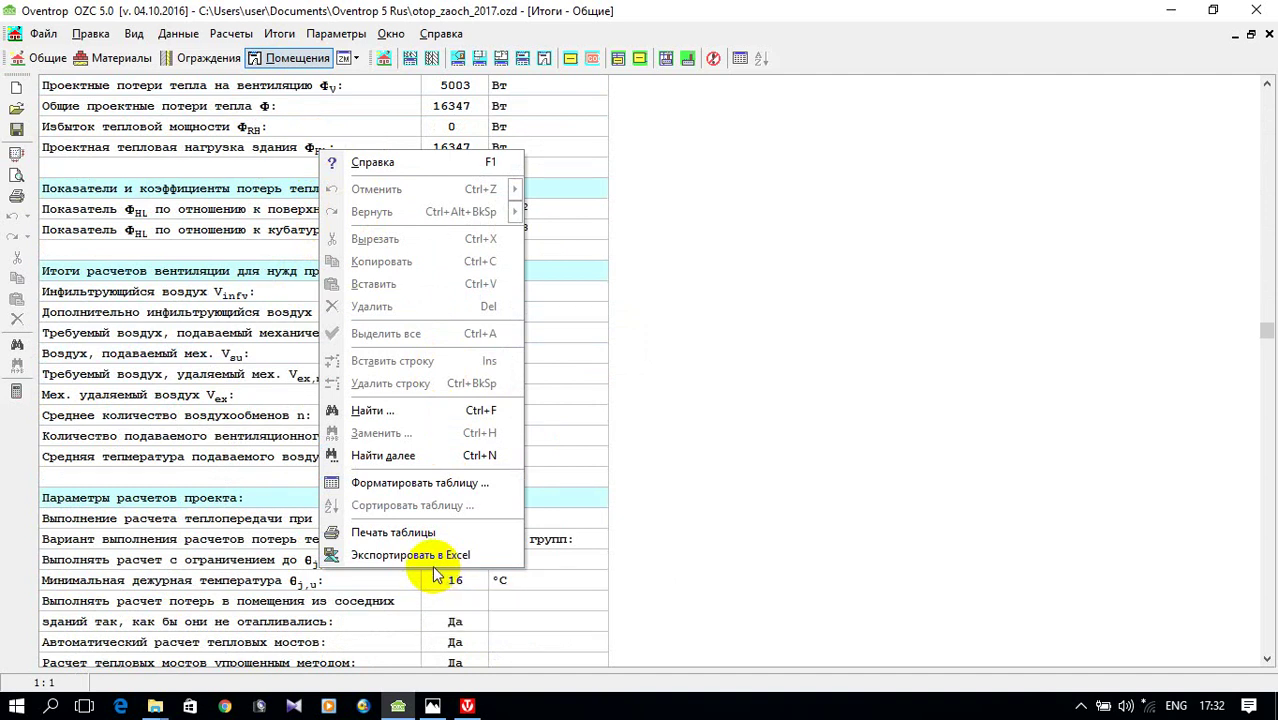
click(778, 422)
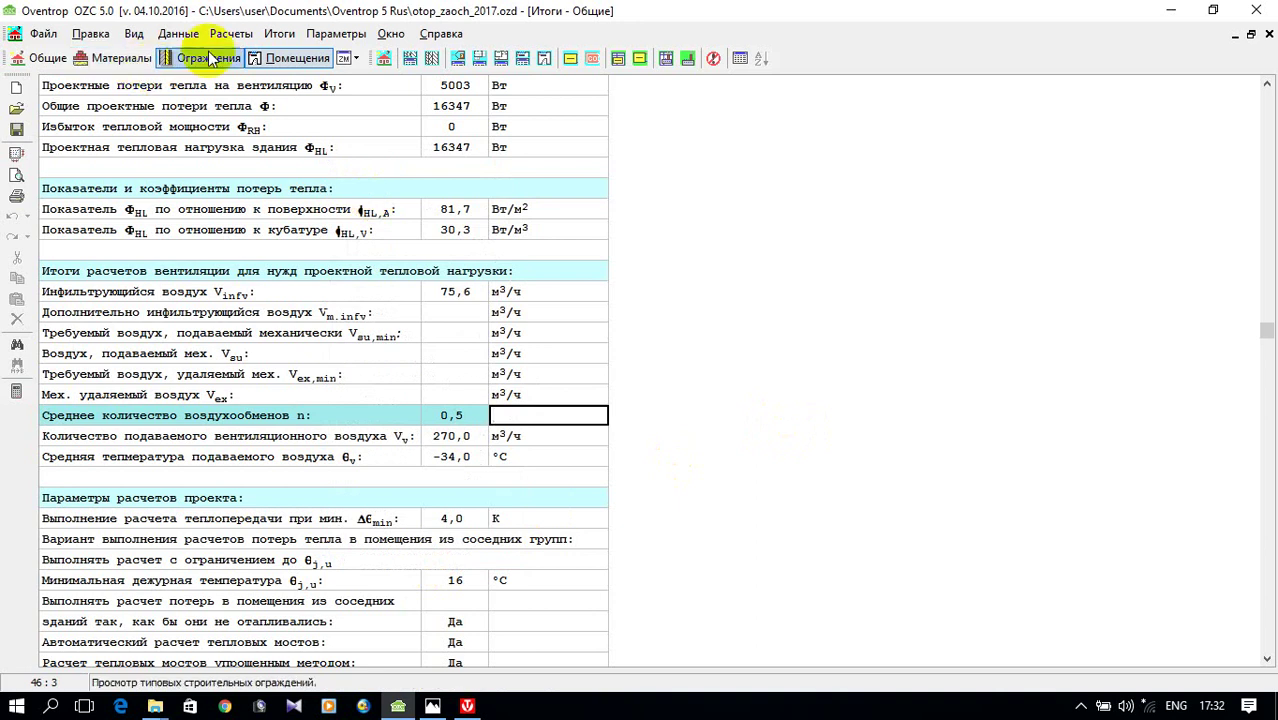
- Examine the summary list of enclosures and the detailed layer results for each enclosure through СНГР1
click(275, 36)
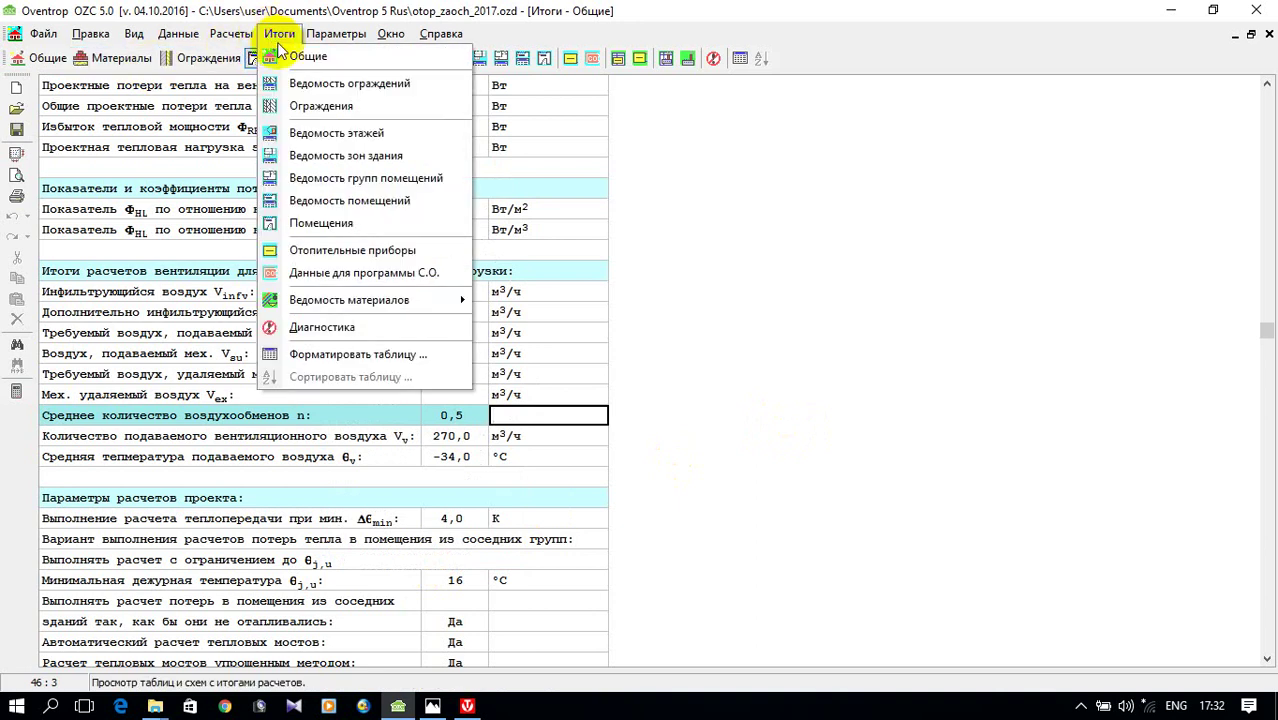
click(333, 86)
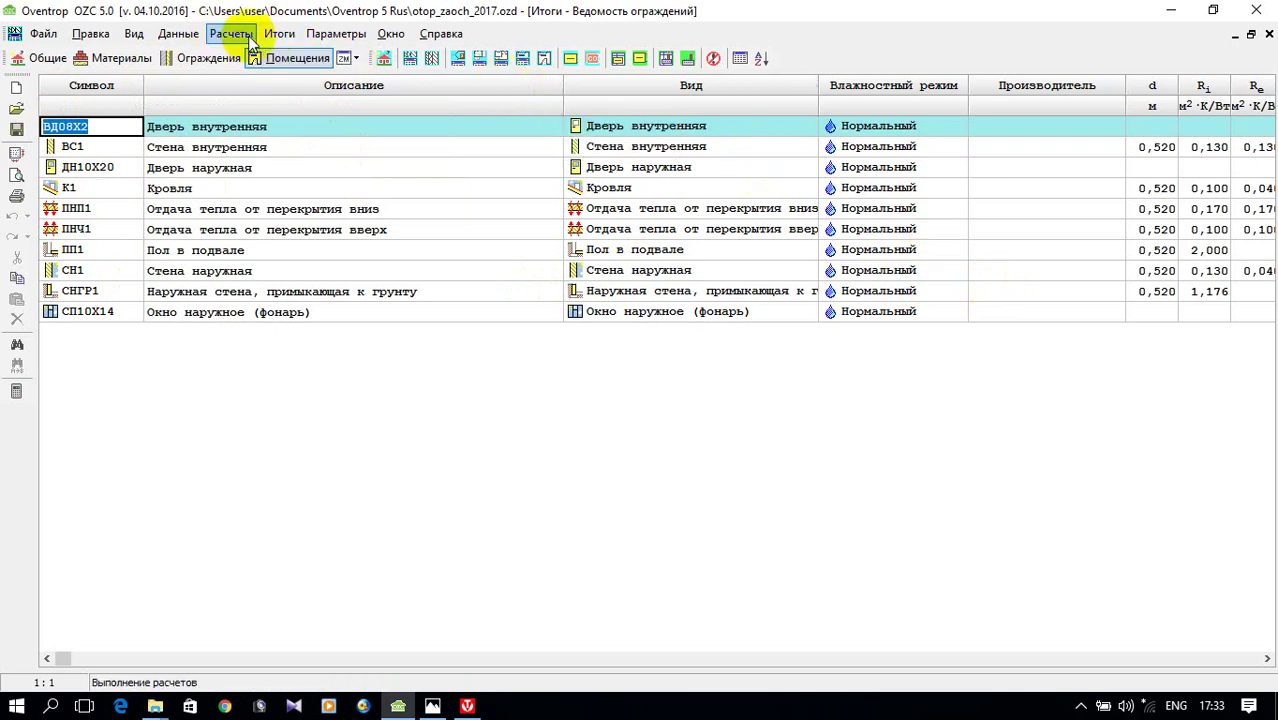
click(279, 36)
click(324, 106)
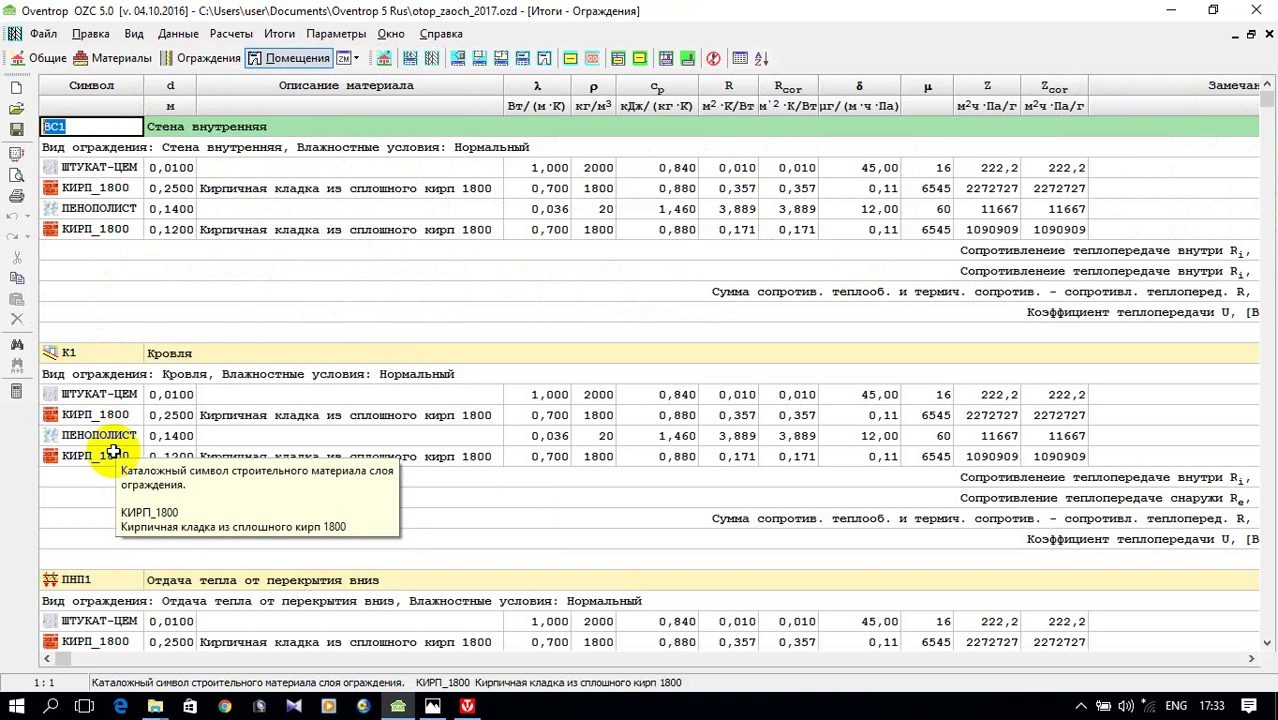
scroll(134, 445, down, 9)
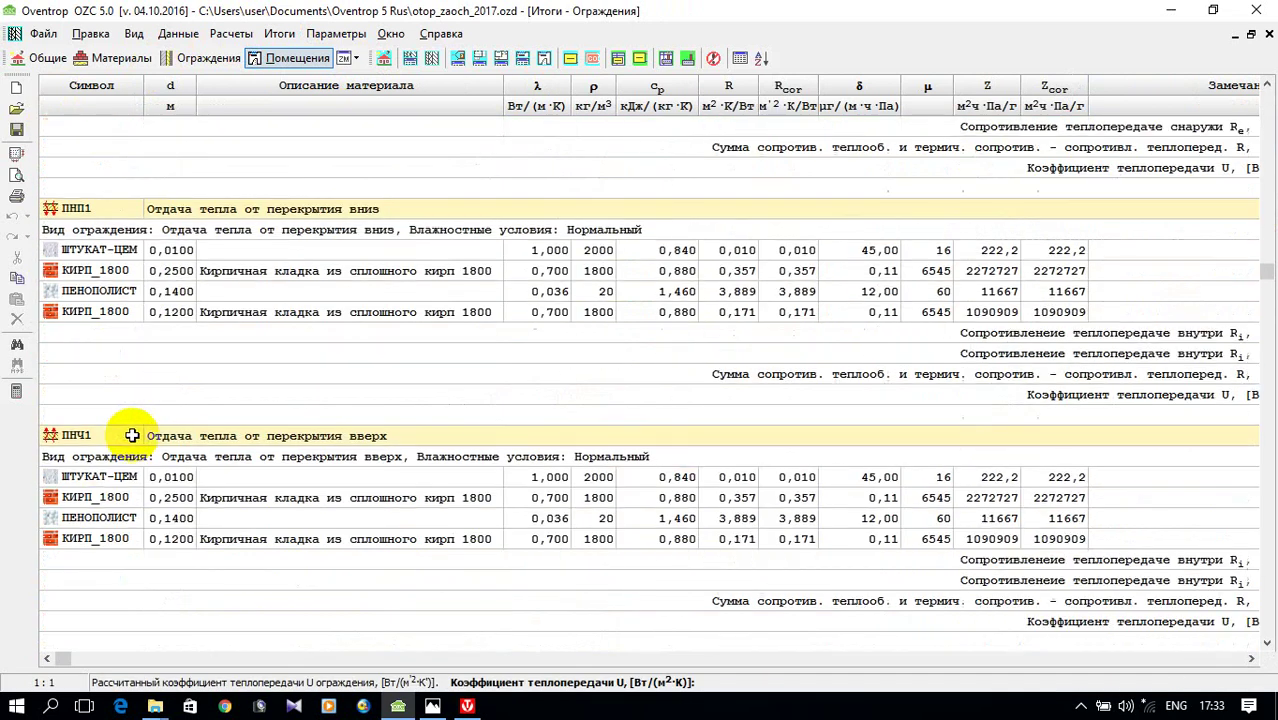
scroll(134, 431, down, 6)
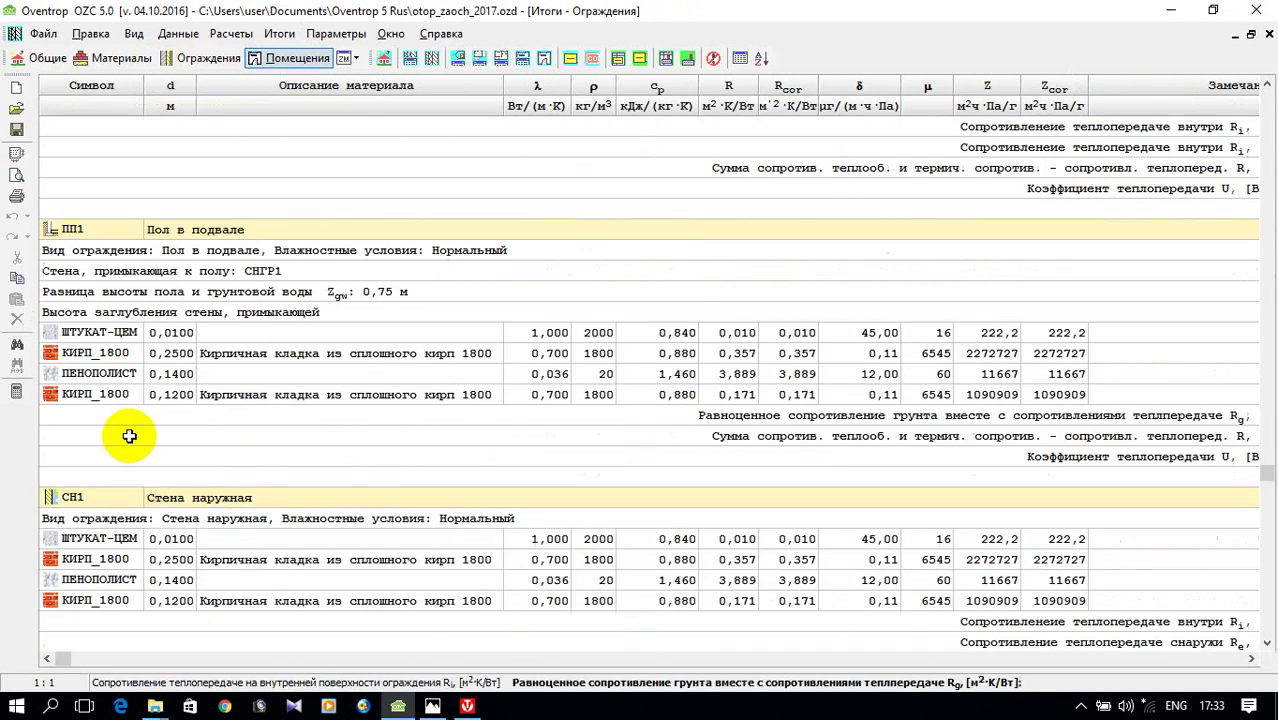
scroll(134, 437, down, 4)
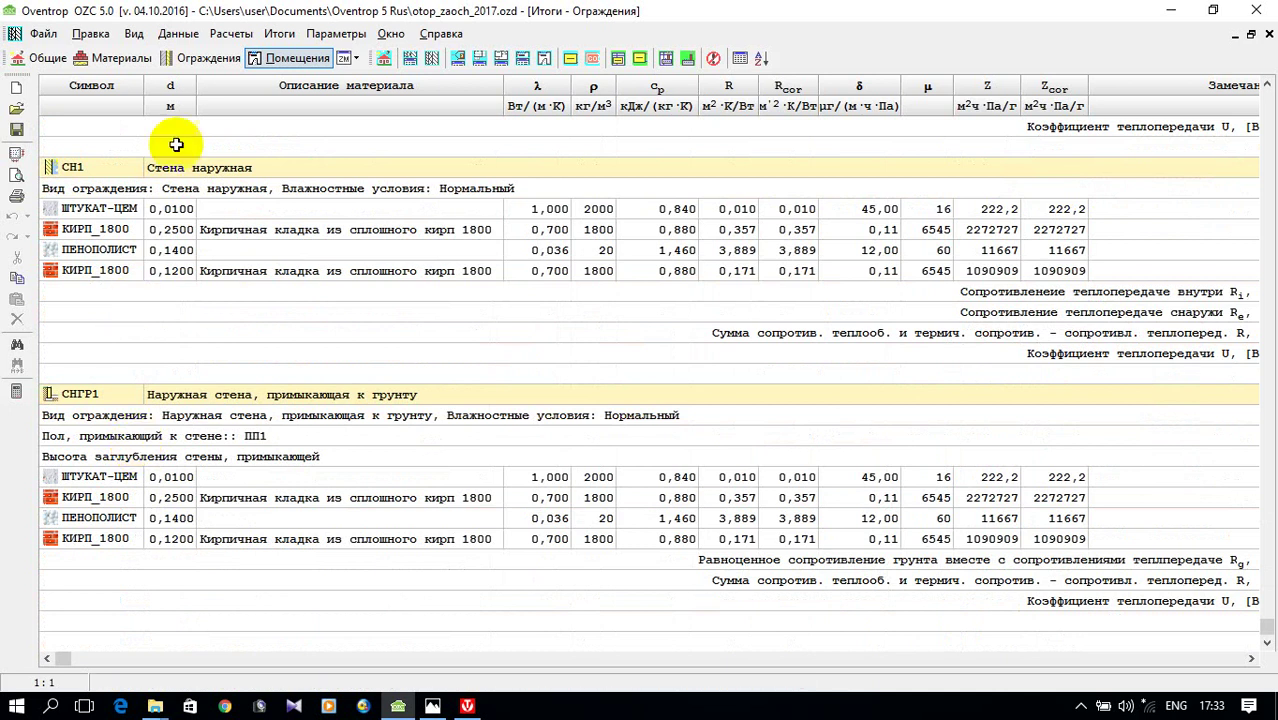
- Open the results table with data for the С.О. program and check its print and Excel export options
click(240, 38)
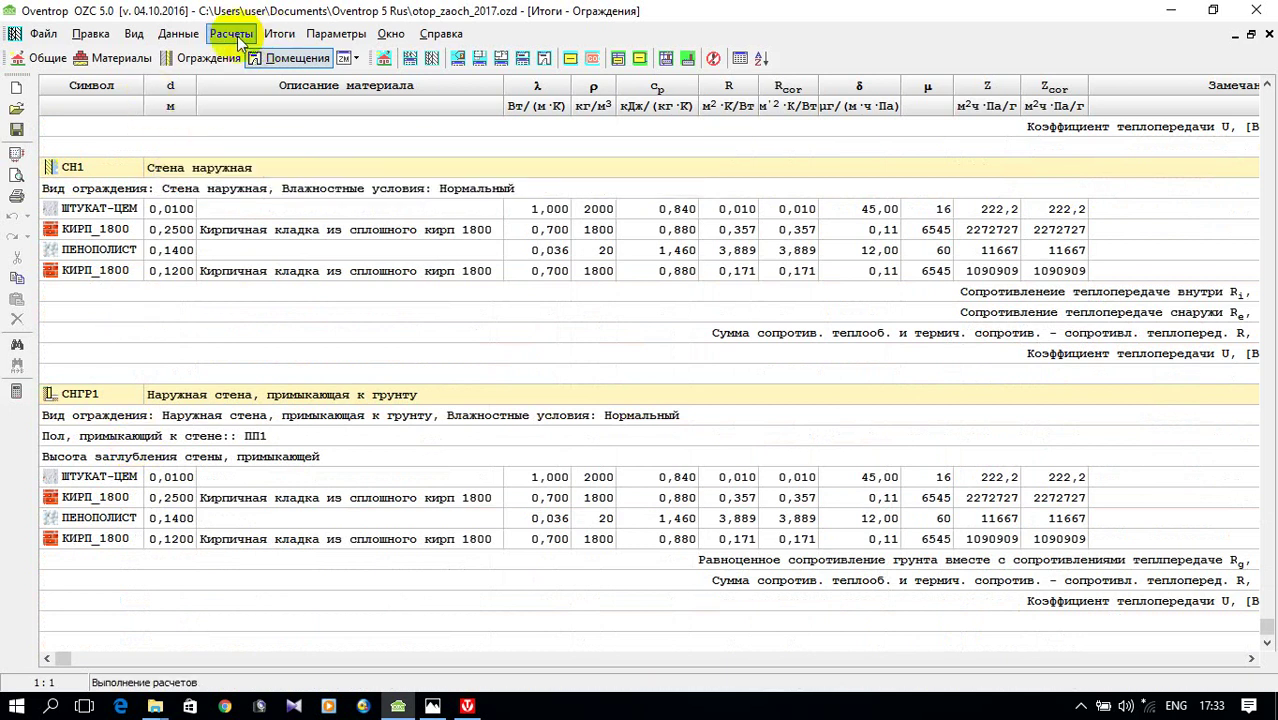
mouse_move(278, 40)
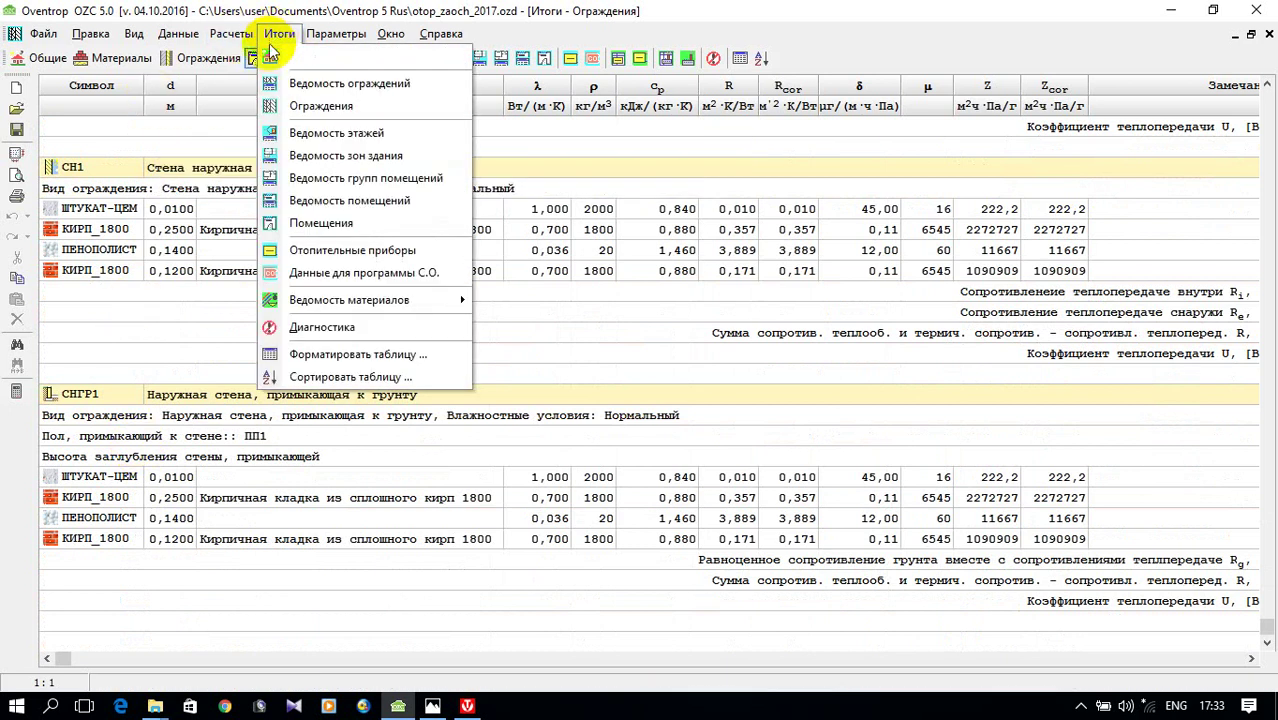
click(345, 277)
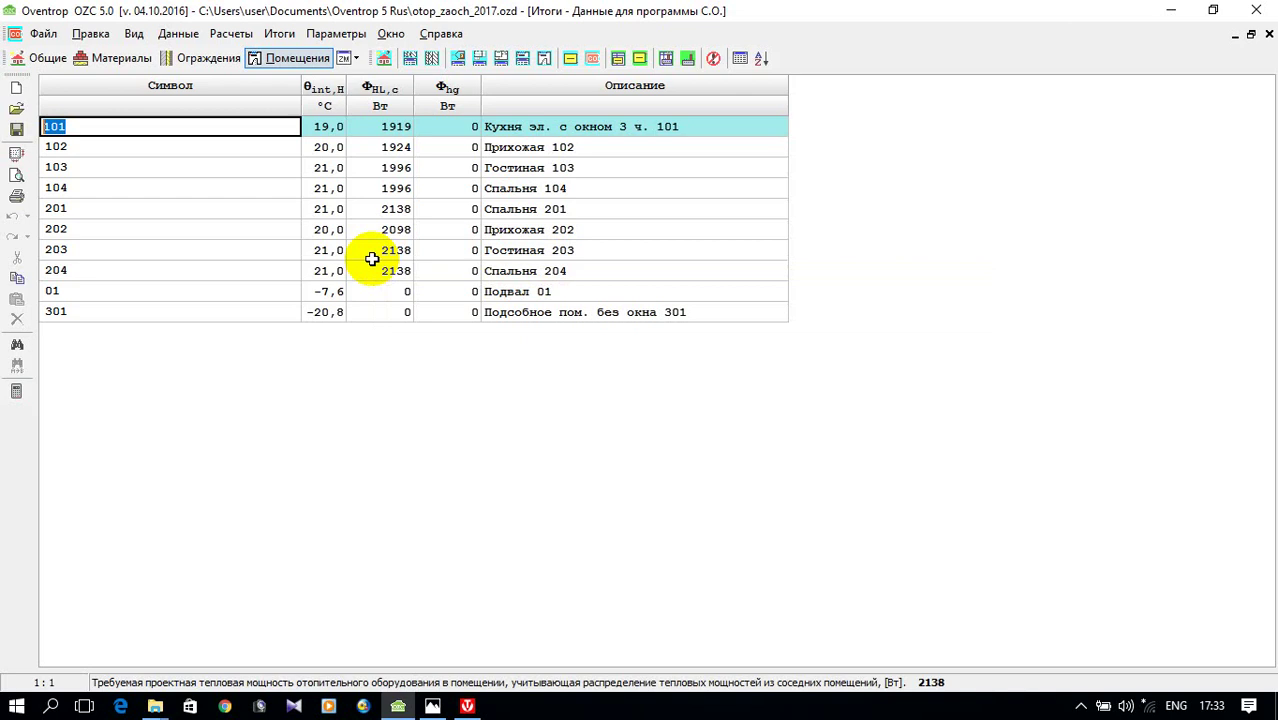
click(283, 38)
click(282, 36)
click(282, 36)
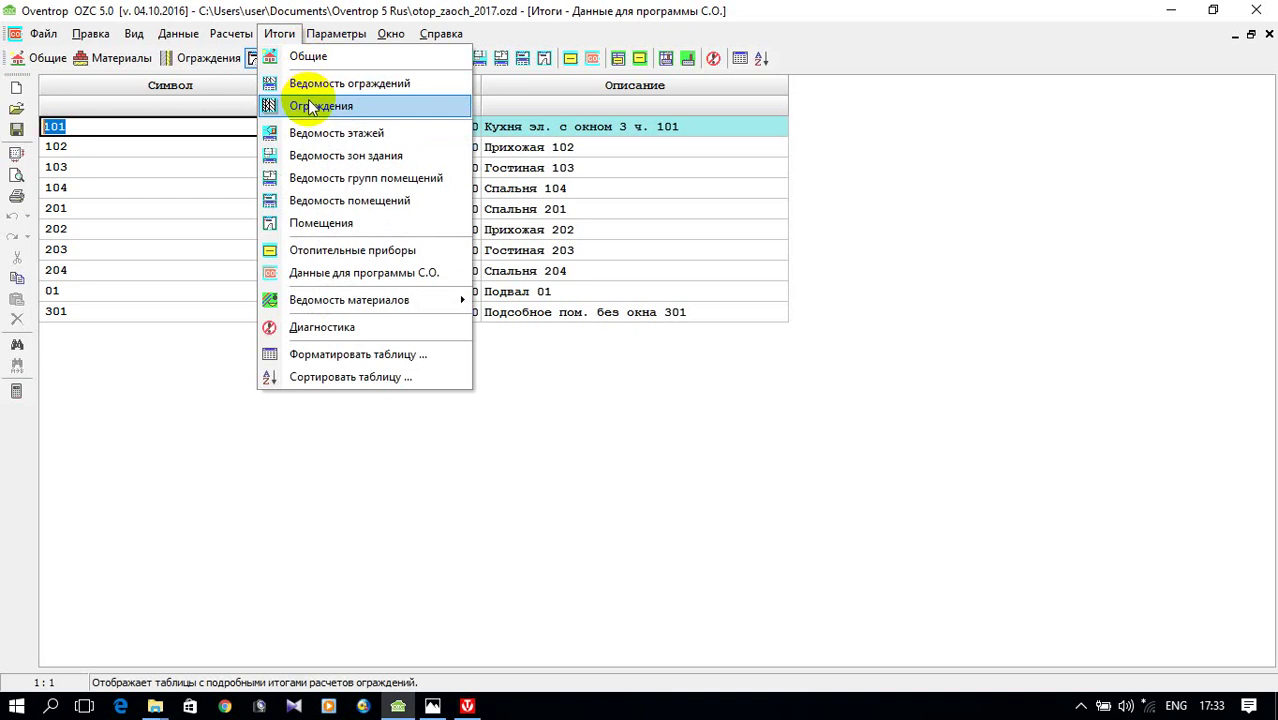
click(330, 278)
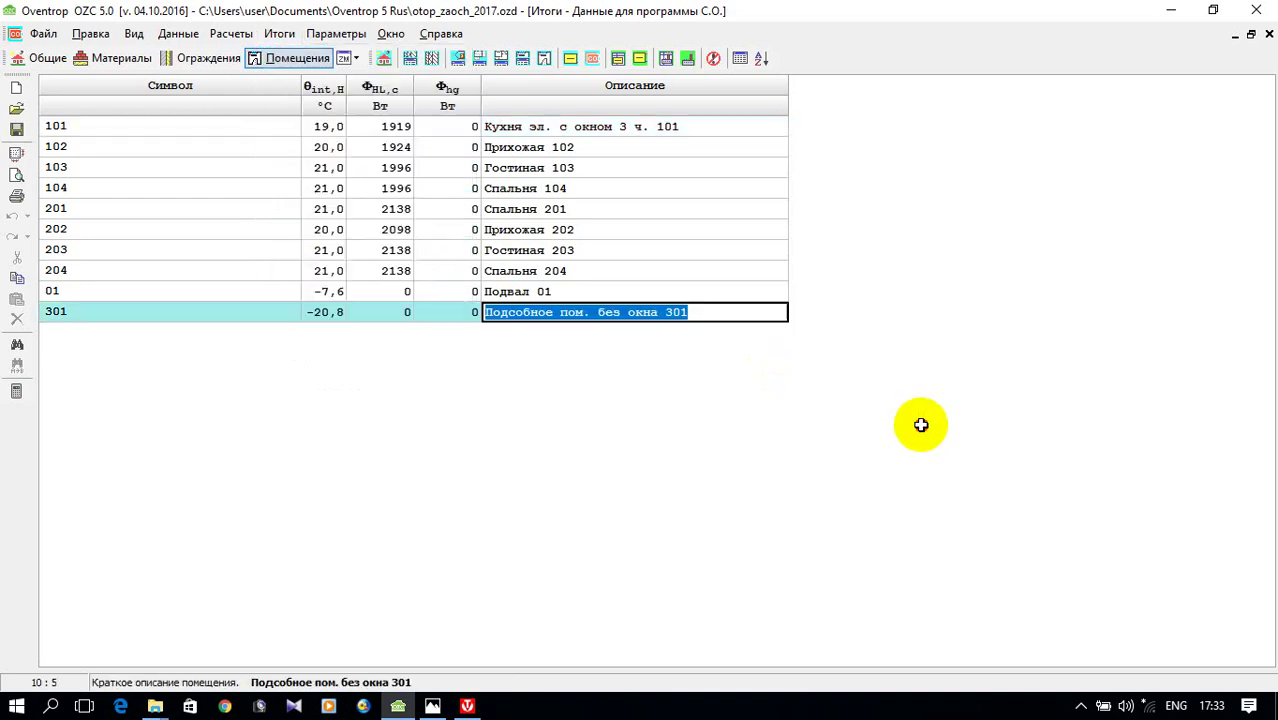
right_click(594, 216)
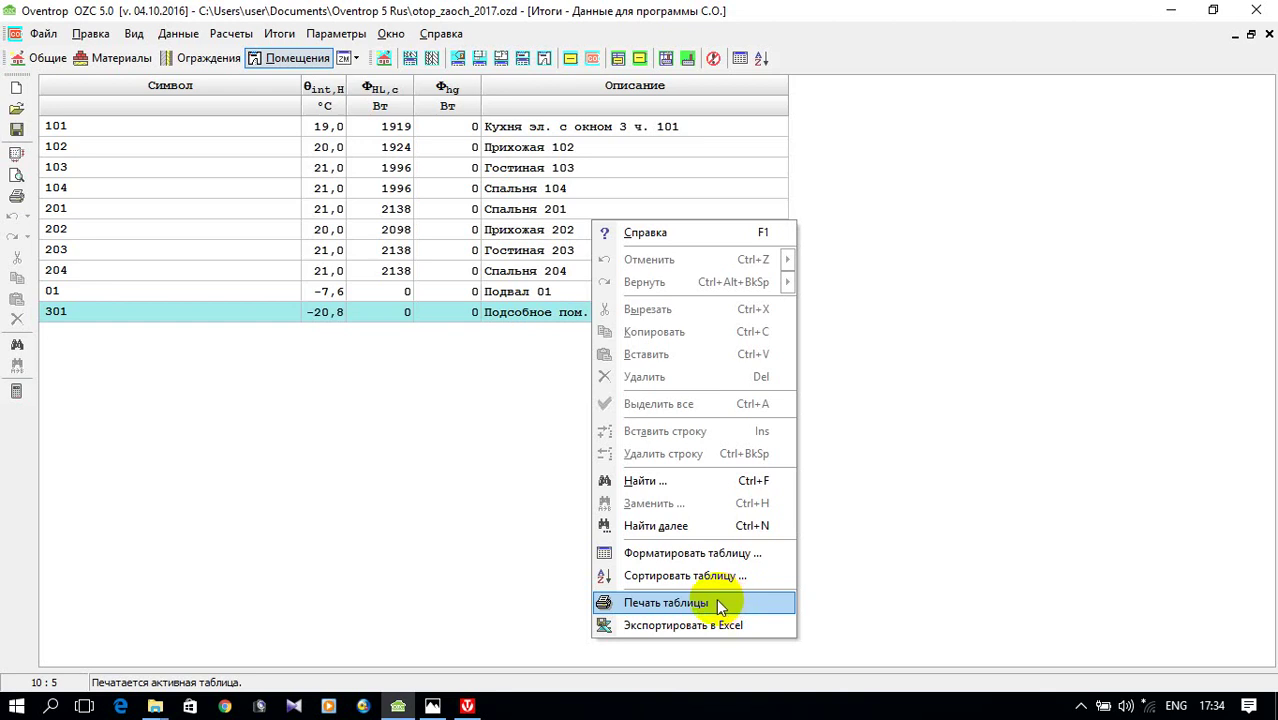
click(522, 415)
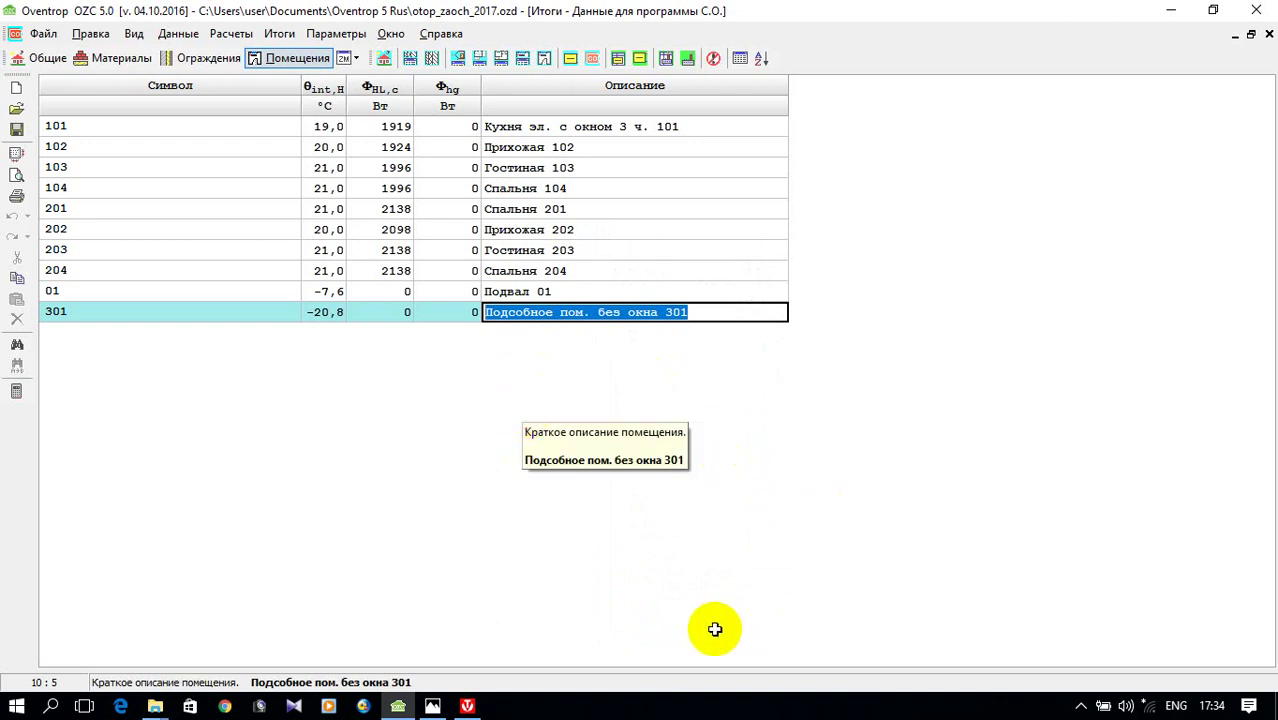
- Close Oventrop OZC, exit the Valtec program with confirmation, and close the floor plan image in Photos
click(1255, 12)
click(606, 396)
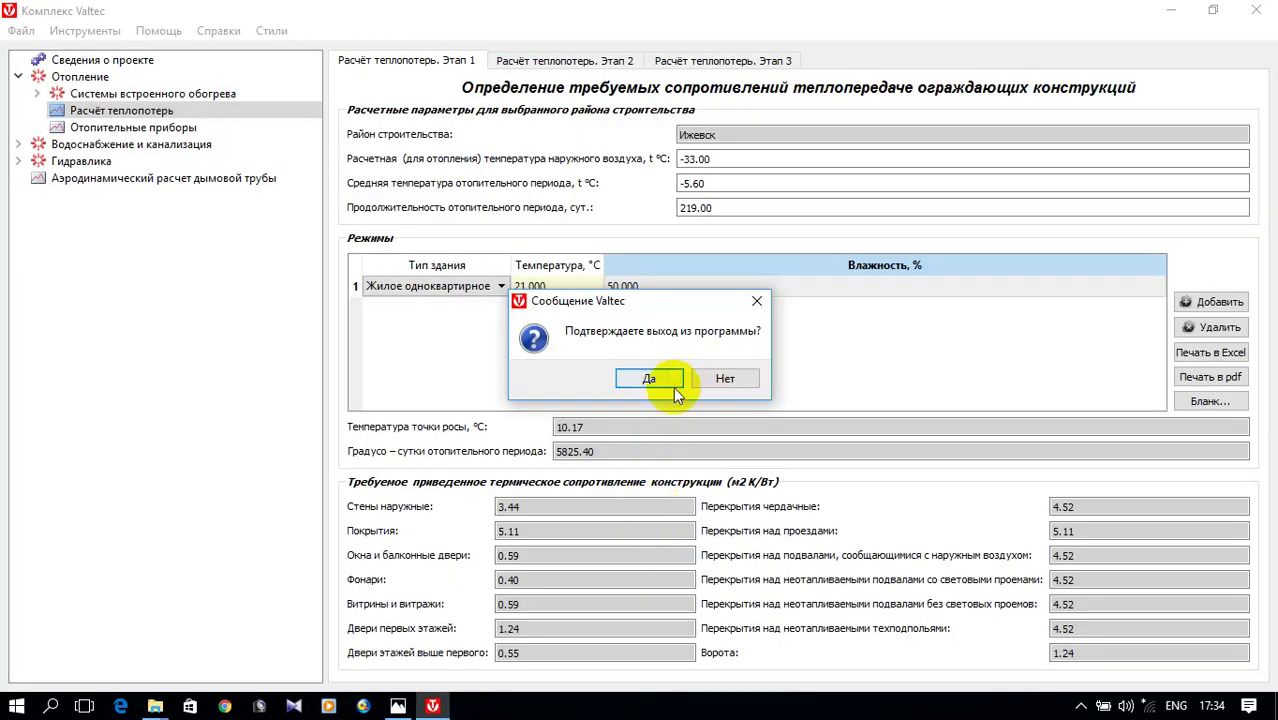
click(672, 377)
click(694, 378)
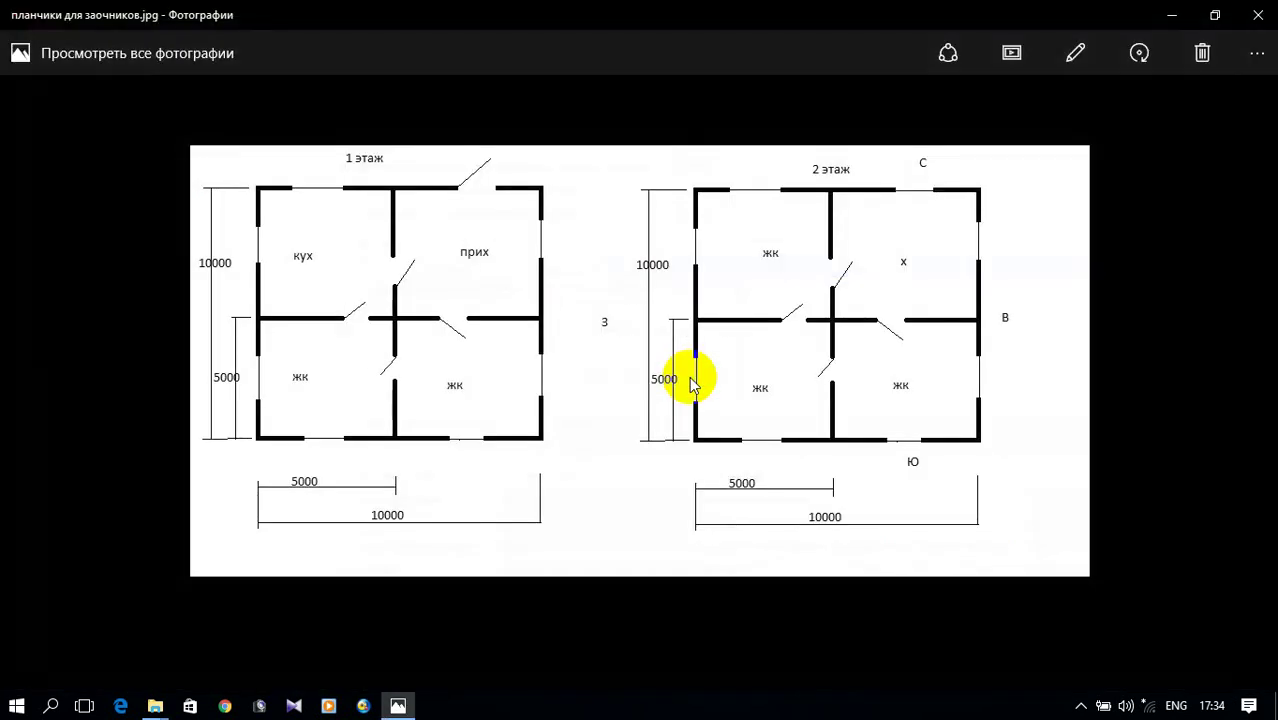
click(1256, 14)
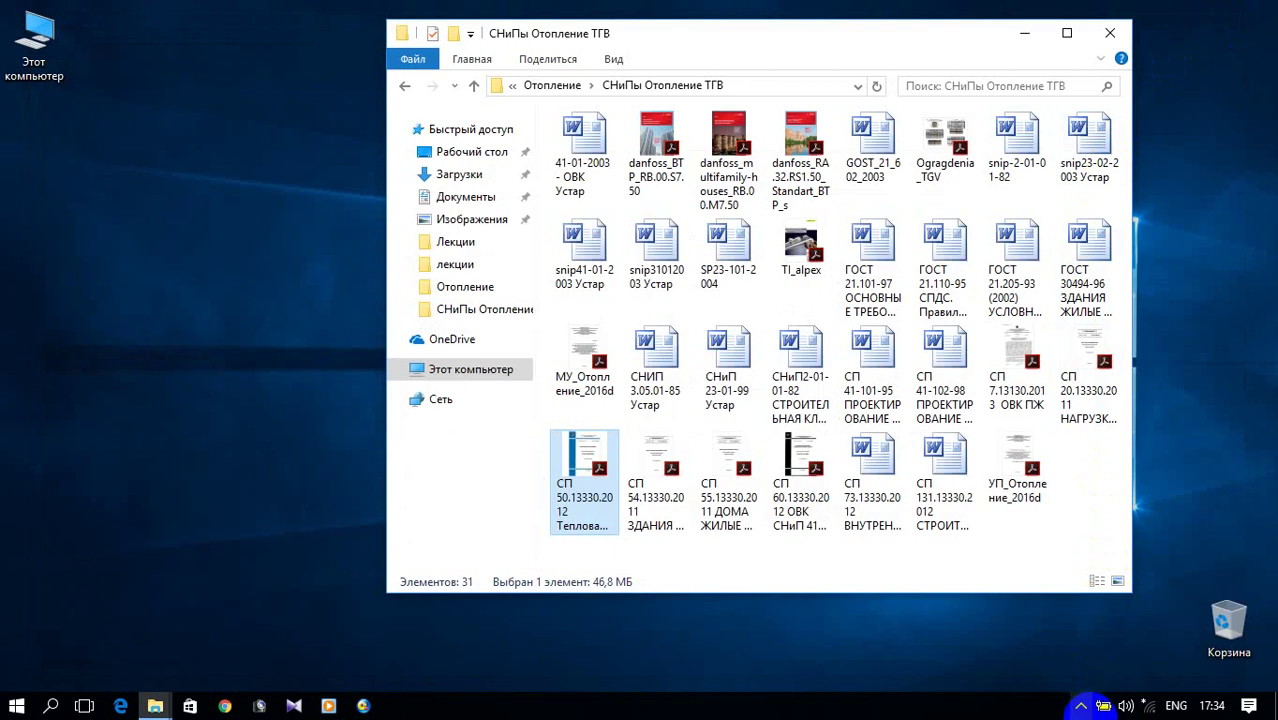
click(1080, 705)
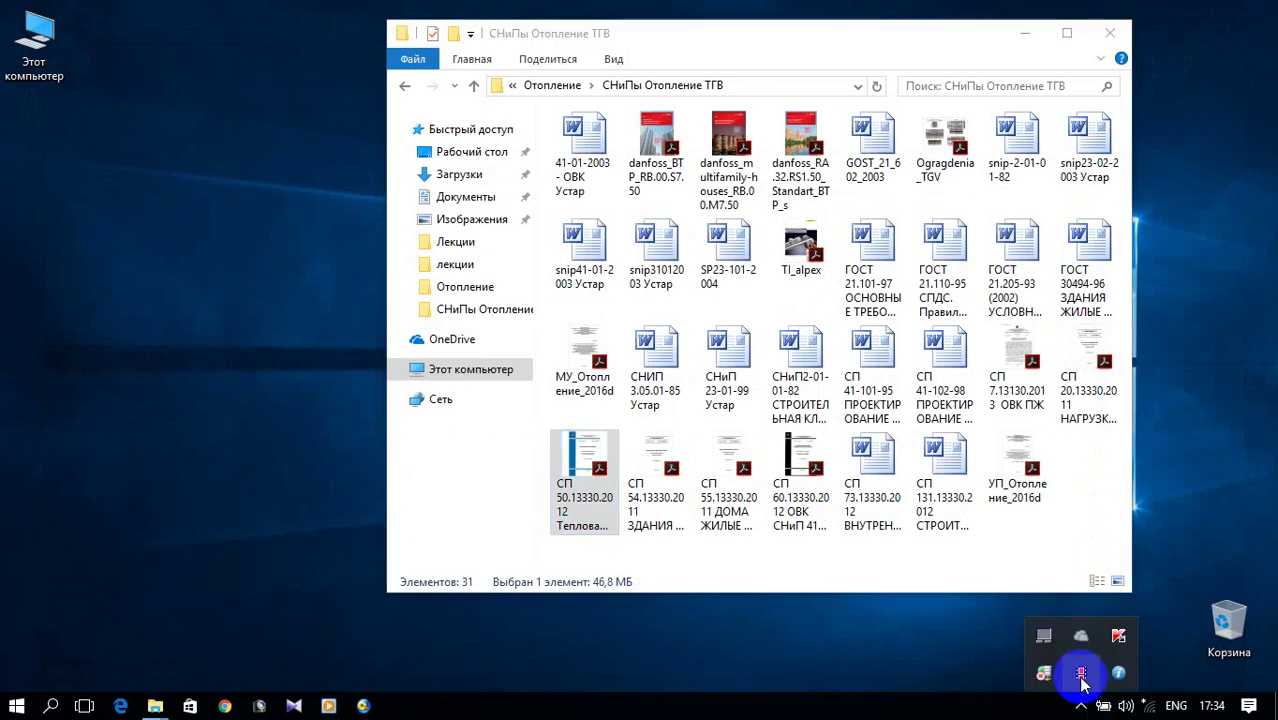
click(557, 652)
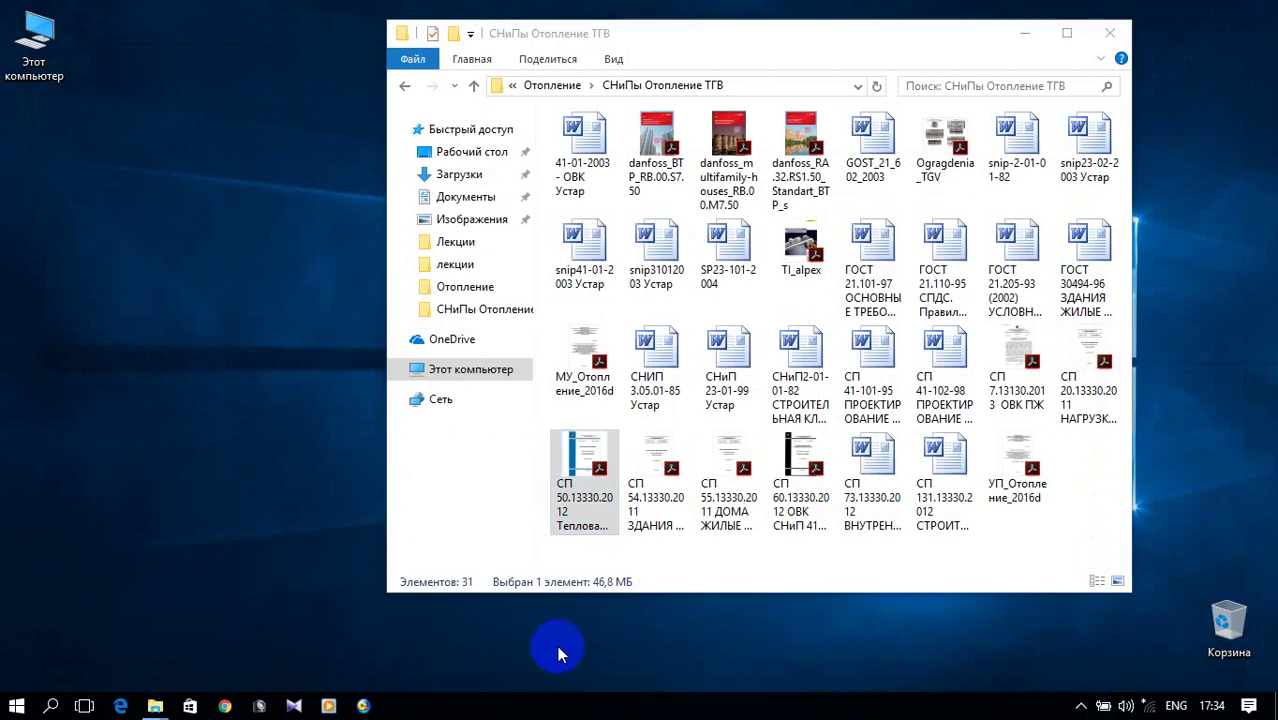